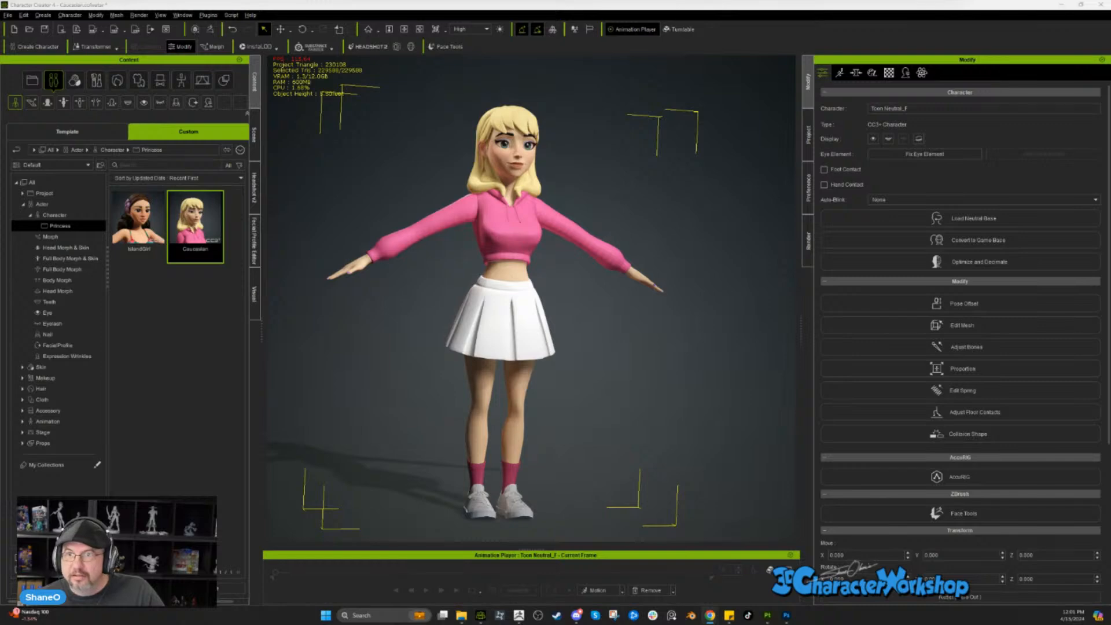
# - Examine the whole toon character in the pink hoodie and white skirt from the front and slightly turned angles
pyautogui.click(625, 157)
pyautogui.scroll(2, 648, 158)
pyautogui.moveTo(677, 157); pyautogui.dragTo(665, 153, button='right')
pyautogui.scroll(-2, 665, 153)
pyautogui.scroll(2, 665, 153)
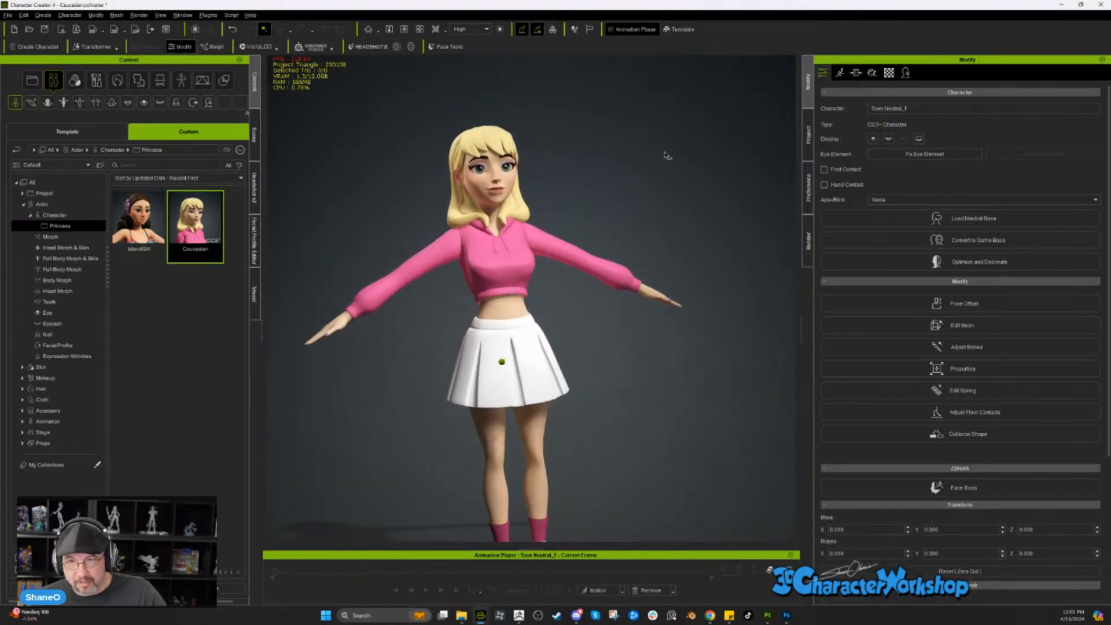
pyautogui.moveTo(665, 154); pyautogui.dragTo(733, 1, button='right')
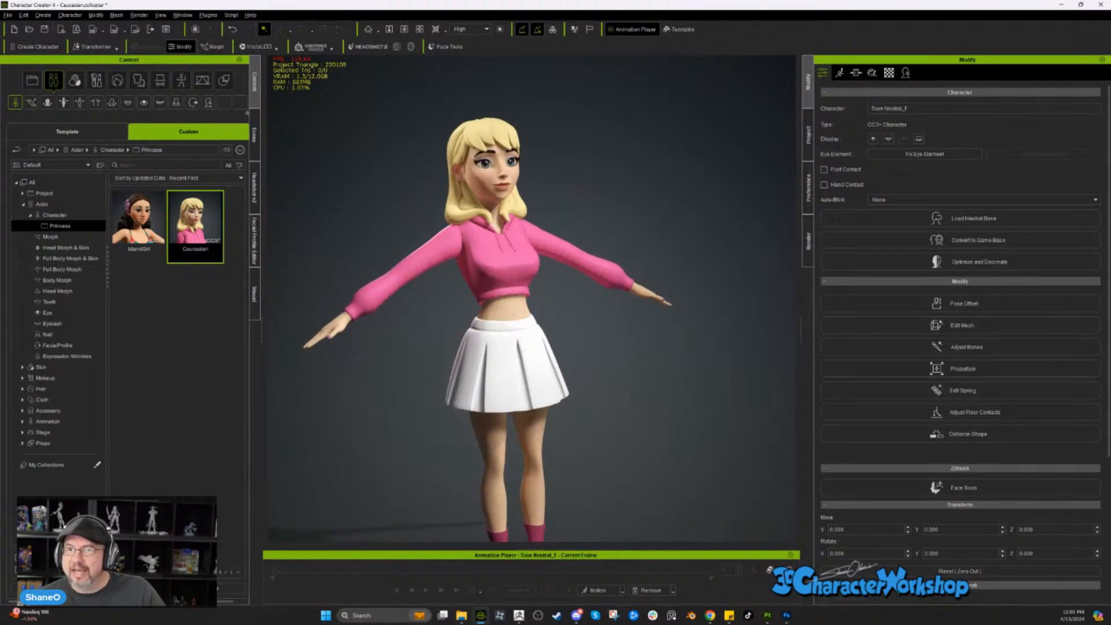
pyautogui.moveTo(498, 364); pyautogui.dragTo(505, 359, button='middle')
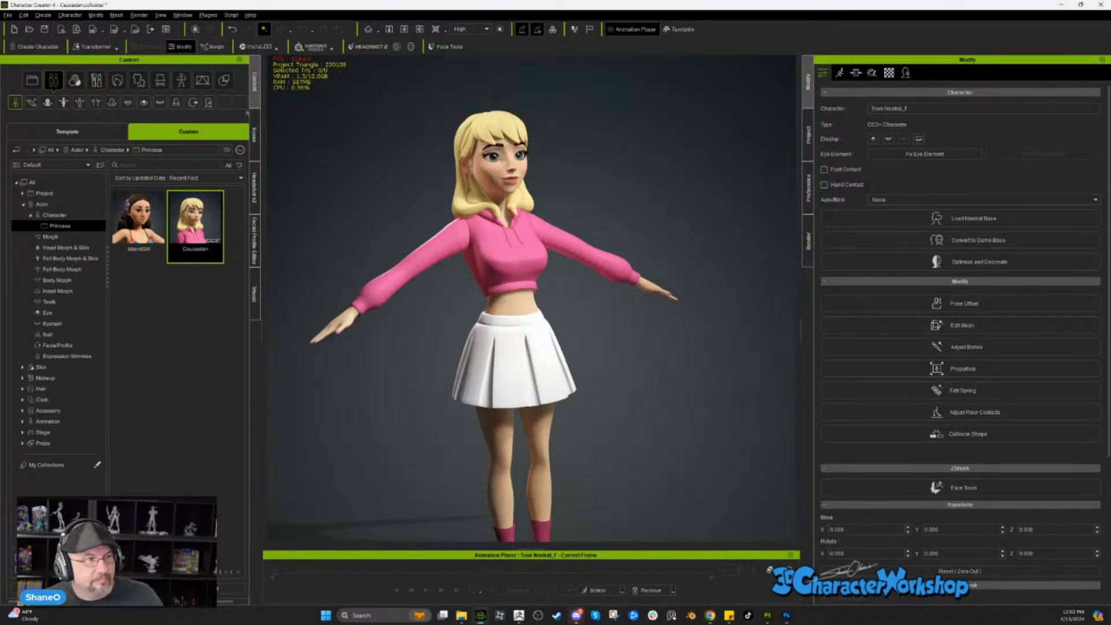
pyautogui.moveTo(532, 302); pyautogui.dragTo(521, 285, button='right')
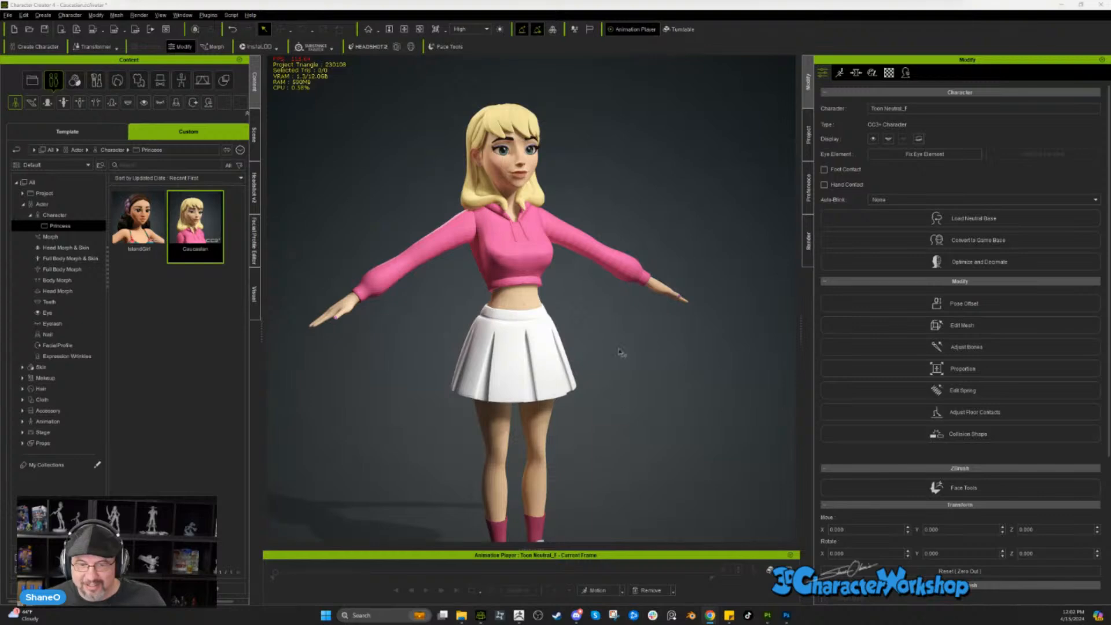
pyautogui.click(624, 376)
pyautogui.scroll(-2, 635, 364)
pyautogui.scroll(2, 642, 350)
pyautogui.moveTo(629, 317); pyautogui.dragTo(603, 298, button='right')
pyautogui.scroll(-2, 622, 311)
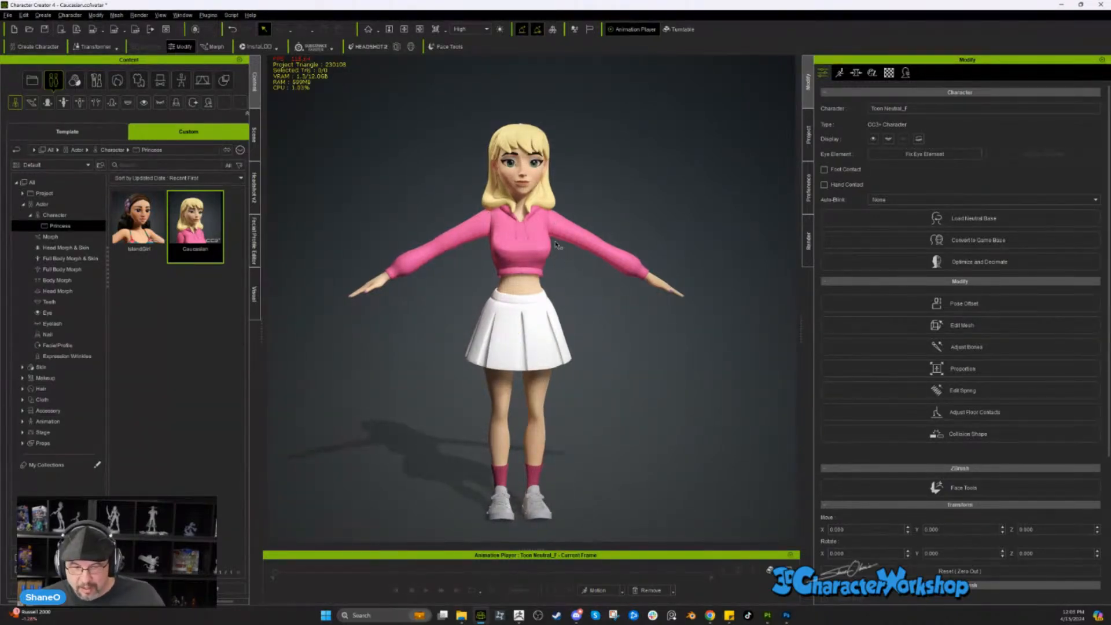
pyautogui.moveTo(645, 371); pyautogui.dragTo(644, 349, button='right')
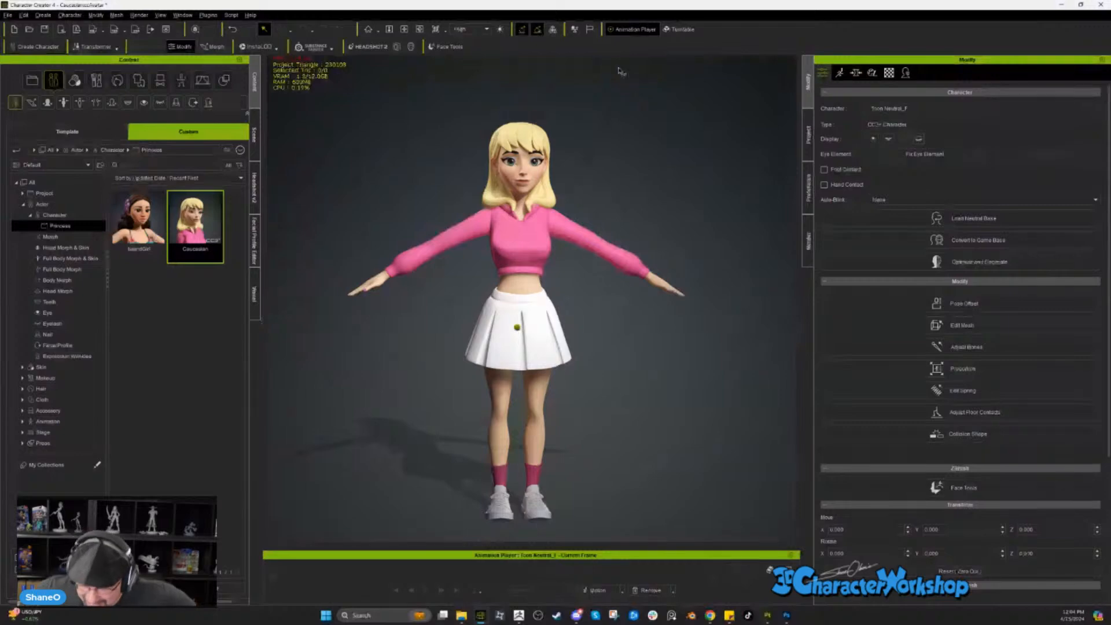
pyautogui.scroll(1, 621, 72)
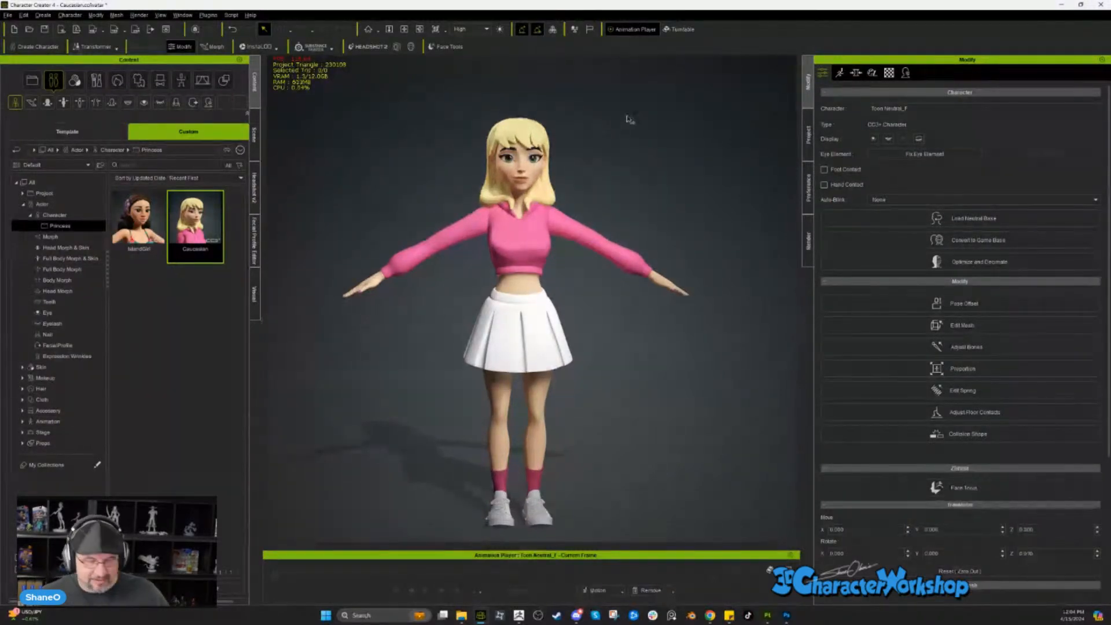
pyautogui.moveTo(620, 175); pyautogui.dragTo(620, 176, button='right')
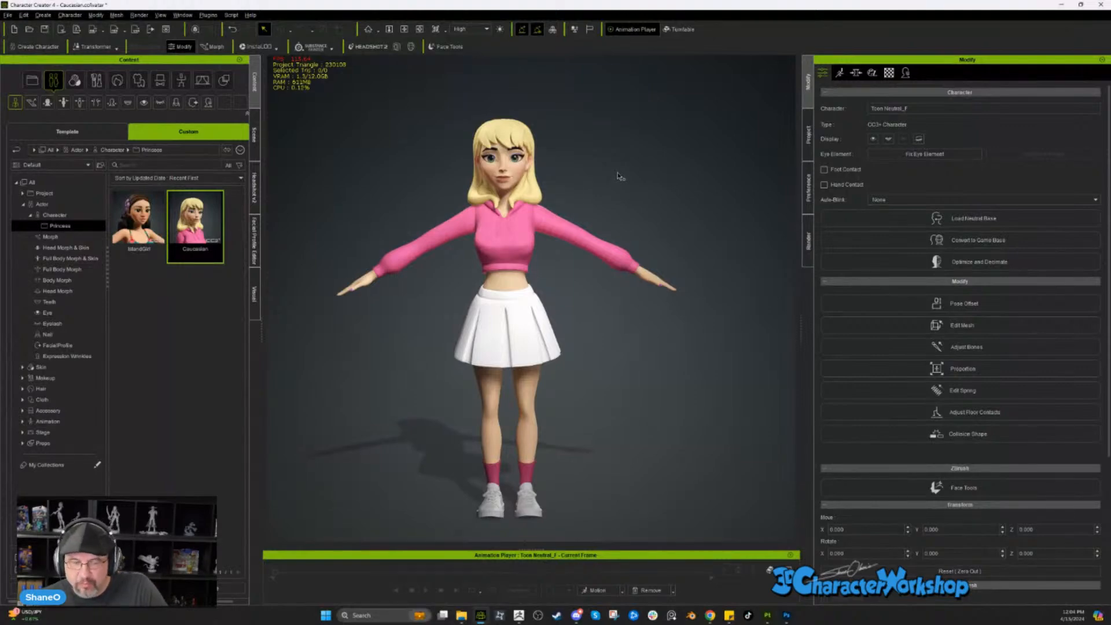
pyautogui.moveTo(618, 174); pyautogui.dragTo(553, 165, button='right')
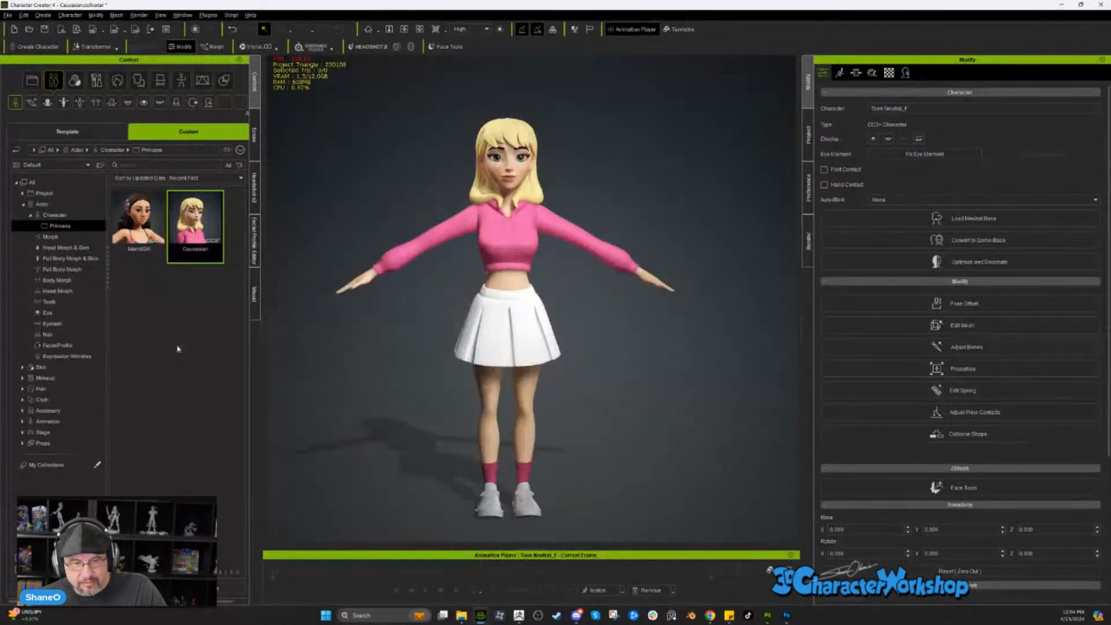
# - Look through the template and custom character libraries, finishing on the template library
pyautogui.click(93, 137)
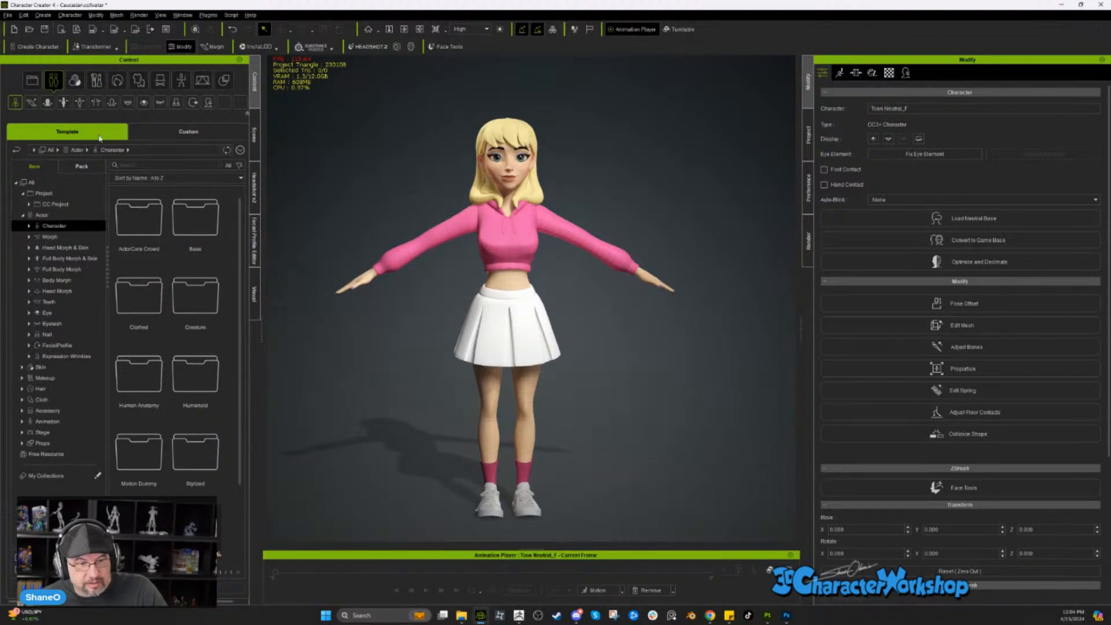
pyautogui.click(184, 138)
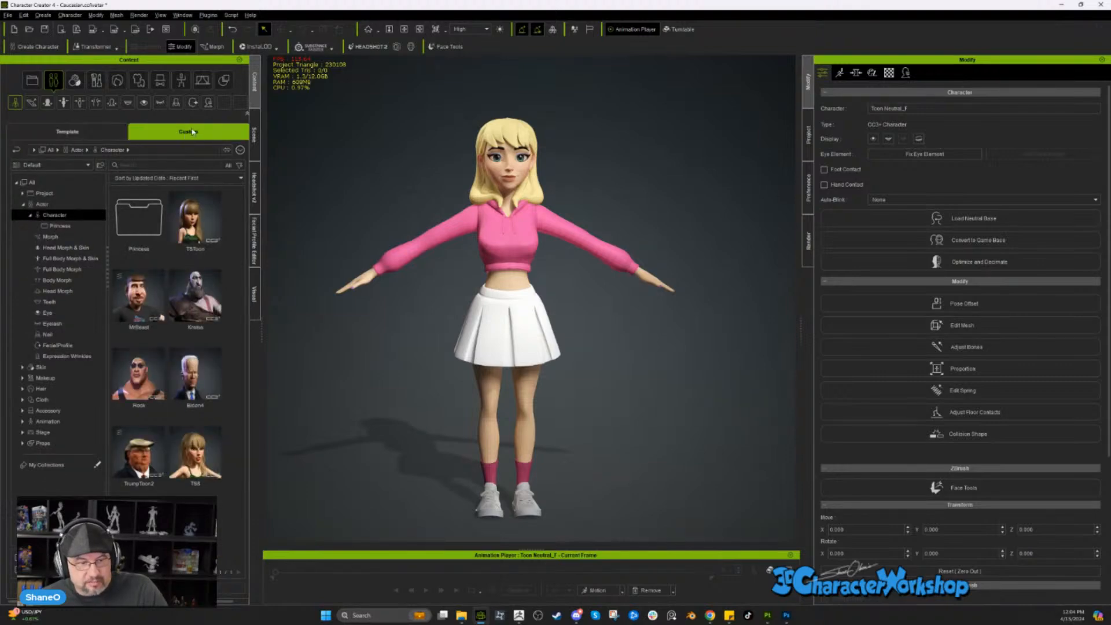
pyautogui.click(80, 139)
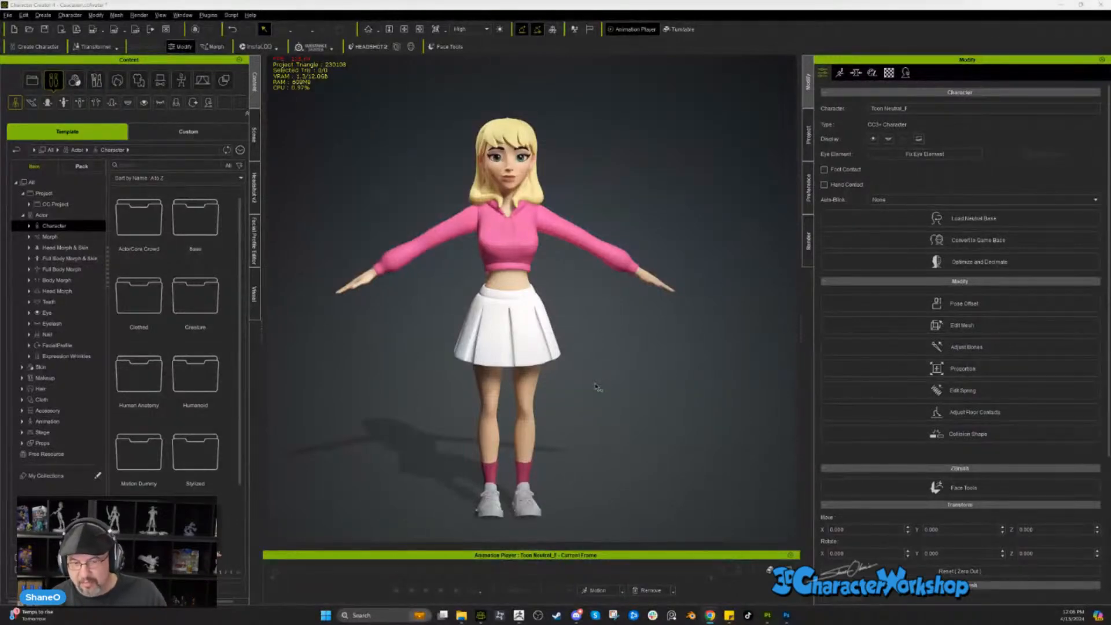
# - Browse the Base folder of the template characters to view the Toon Neutral_F base
pyautogui.moveTo(620, 399); pyautogui.dragTo(640, 388, button='right')
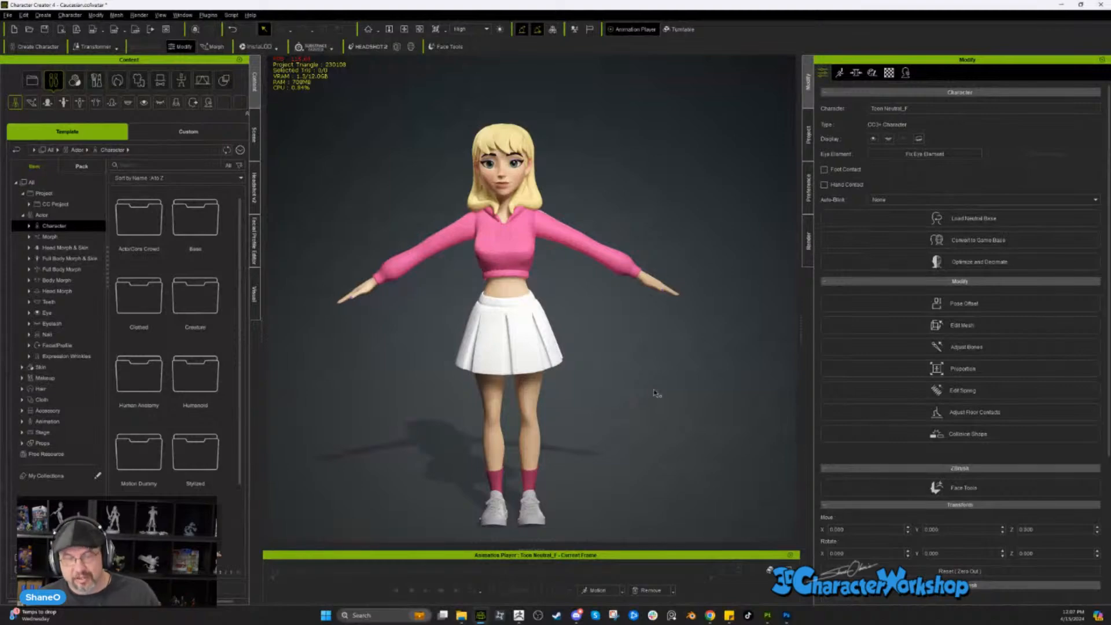
pyautogui.moveTo(643, 365)
pyautogui.mouseDown(button='right')
pyautogui.moveTo(629, 338)
pyautogui.moveTo(644, 314)
pyautogui.mouseUp(button='right')
pyautogui.scroll(-2, 631, 338)
pyautogui.moveTo(518, 618)
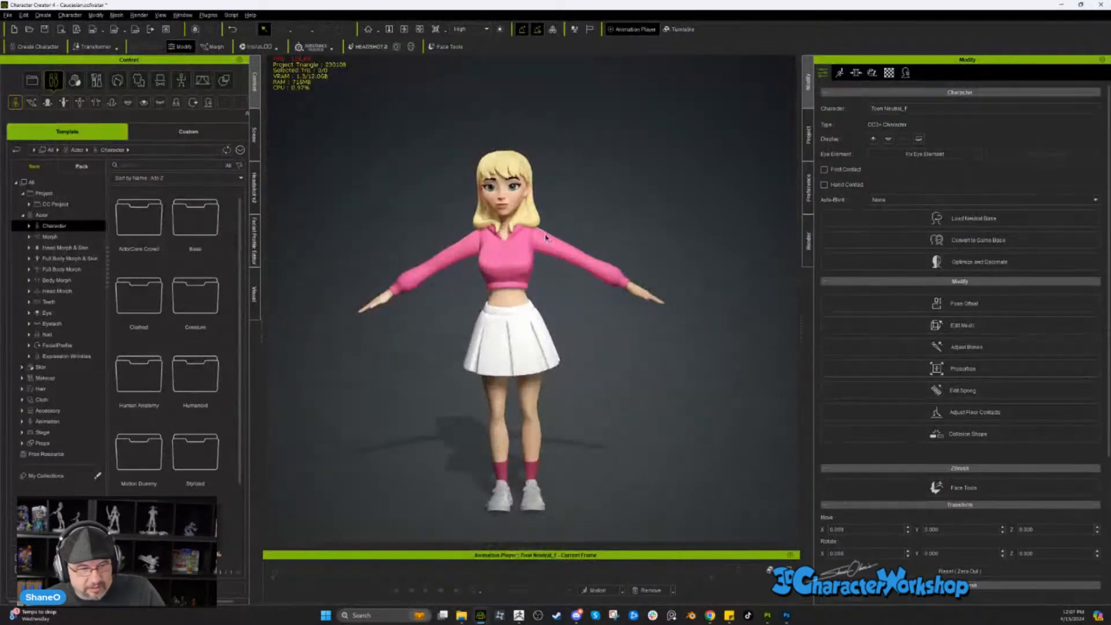
pyautogui.moveTo(309, 298); pyautogui.dragTo(320, 303, button='right')
pyautogui.moveTo(512, 215); pyautogui.dragTo(482, 225, button='right')
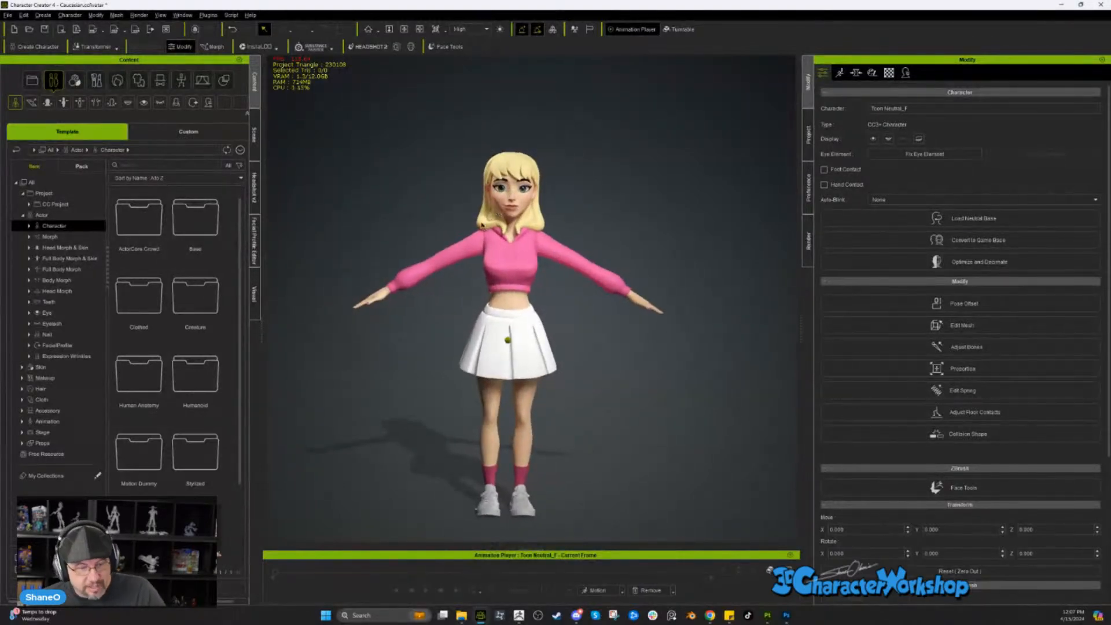
pyautogui.click(29, 227)
pyautogui.click(55, 248)
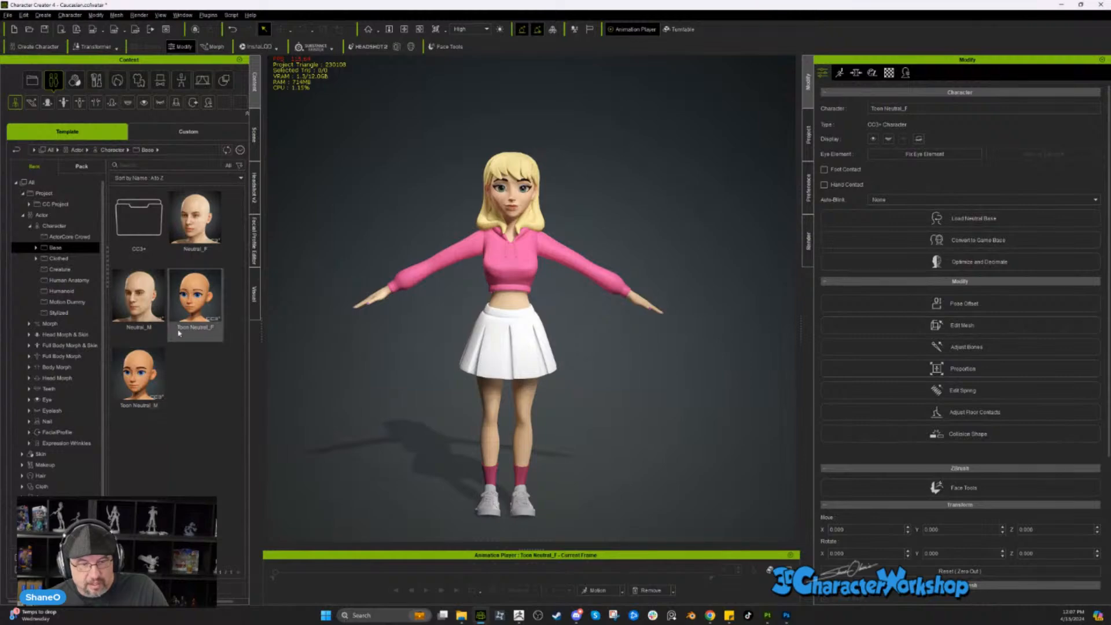
pyautogui.doubleClick(194, 301)
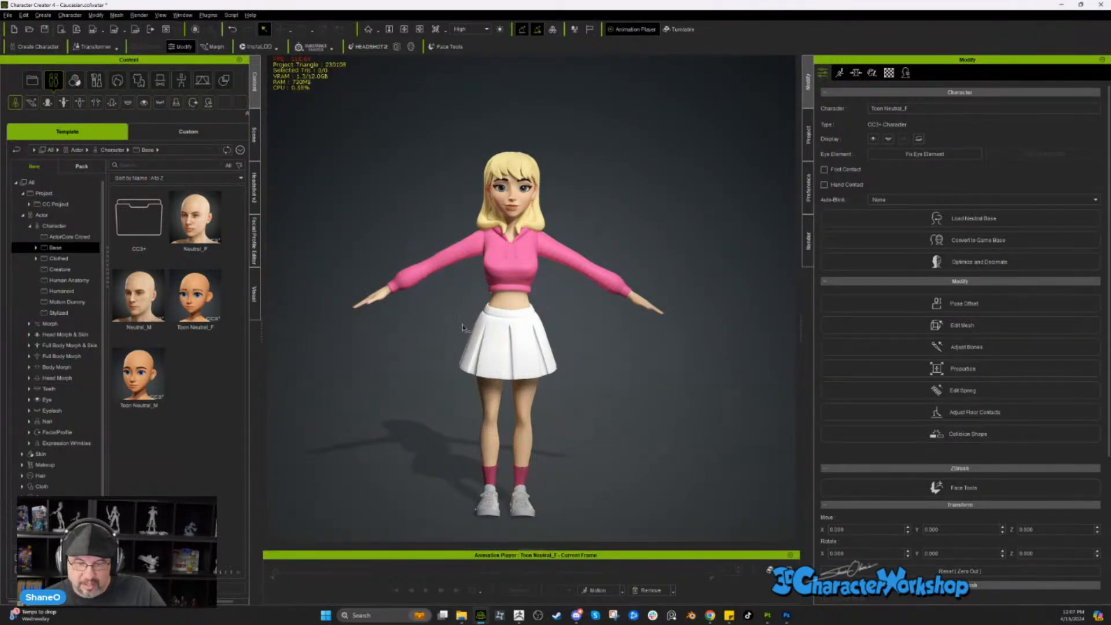
pyautogui.moveTo(598, 332); pyautogui.dragTo(602, 242, button='right')
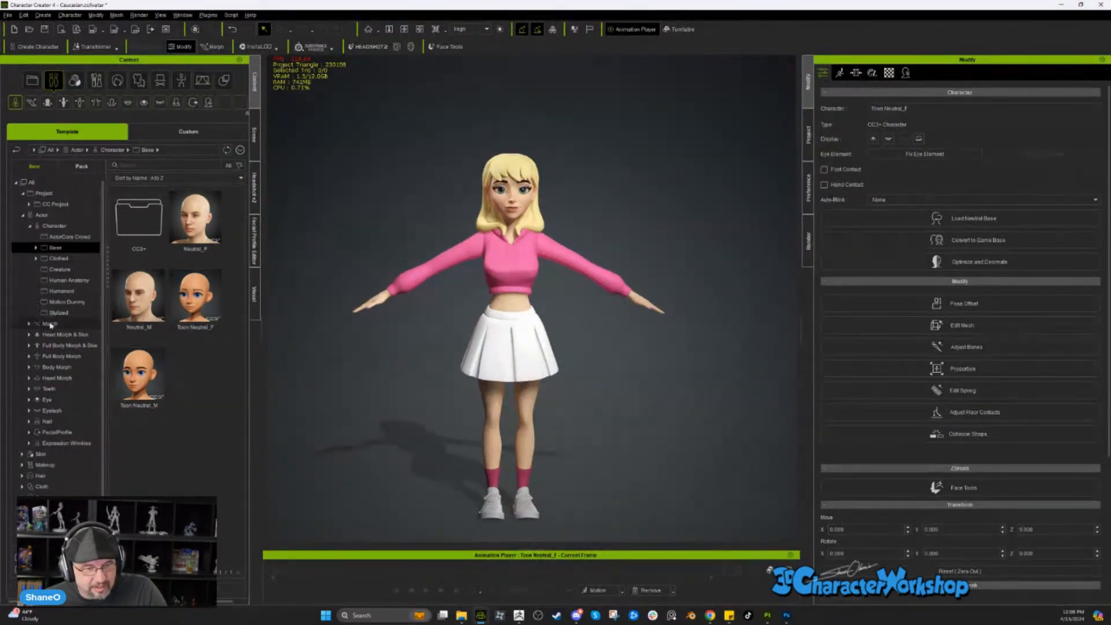
# - Open the Stylized eye templates and examine the character's eyes and face up close
pyautogui.click(52, 403)
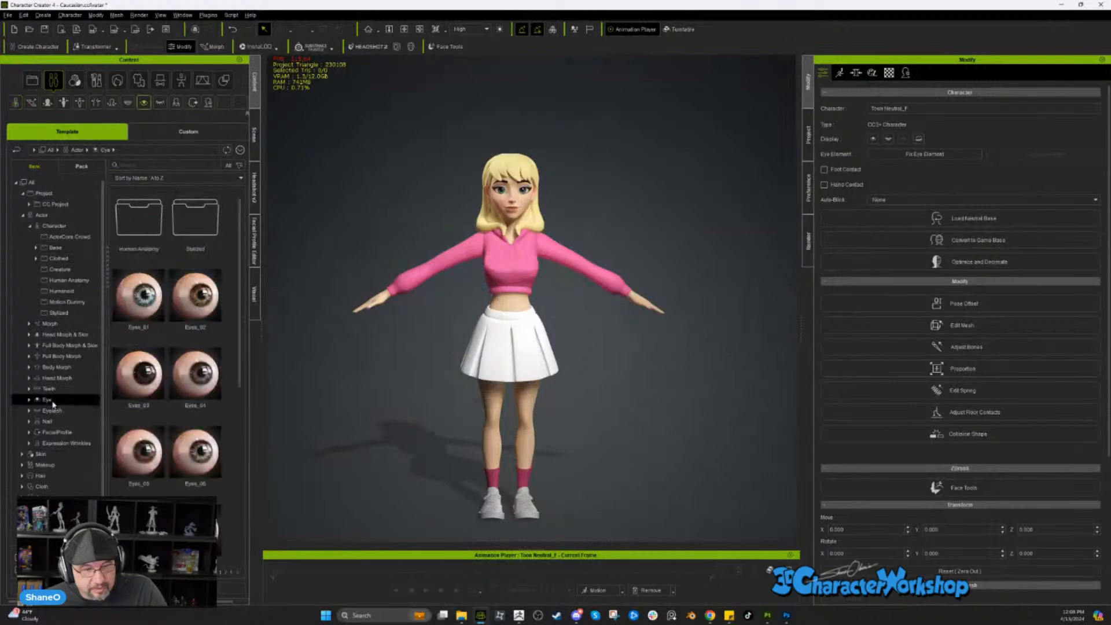
pyautogui.doubleClick(197, 216)
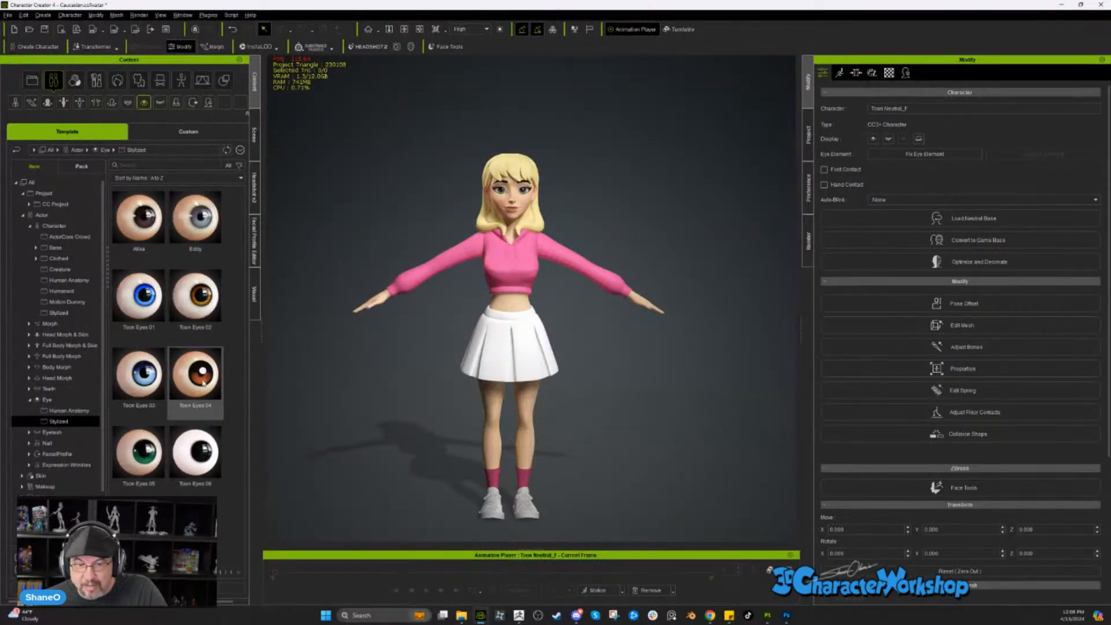
pyautogui.press('j')
pyautogui.scroll(4, 570, 252)
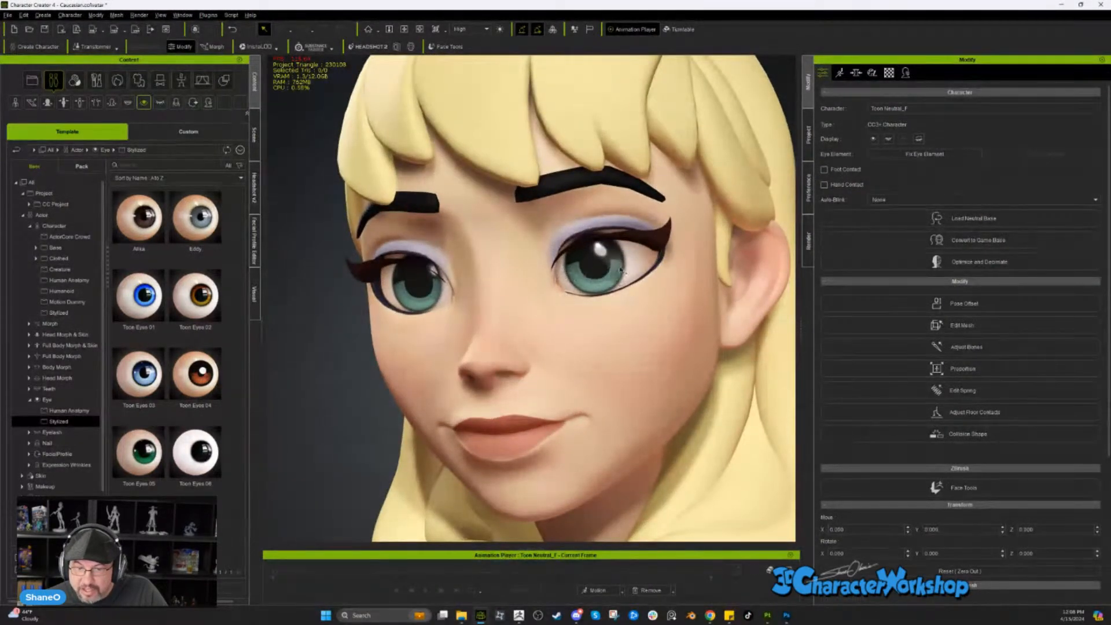
pyautogui.moveTo(617, 280); pyautogui.dragTo(606, 283, button='right')
pyautogui.scroll(-10, 606, 284)
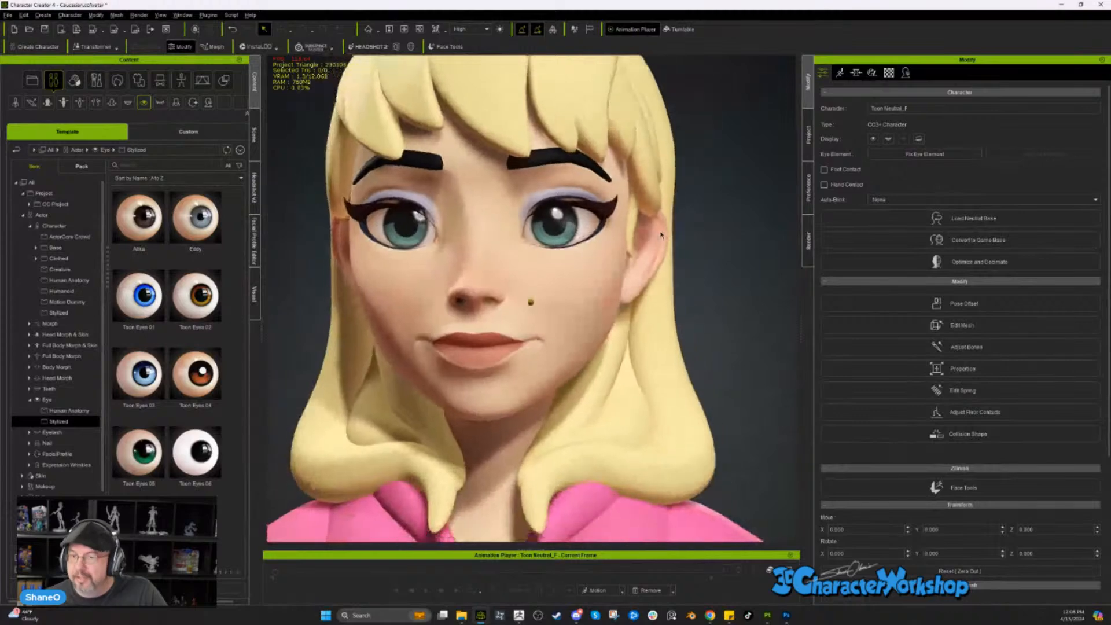
# - Review the character's full body again from head to shoes, from above and from the front
pyautogui.scroll(-5, 662, 235)
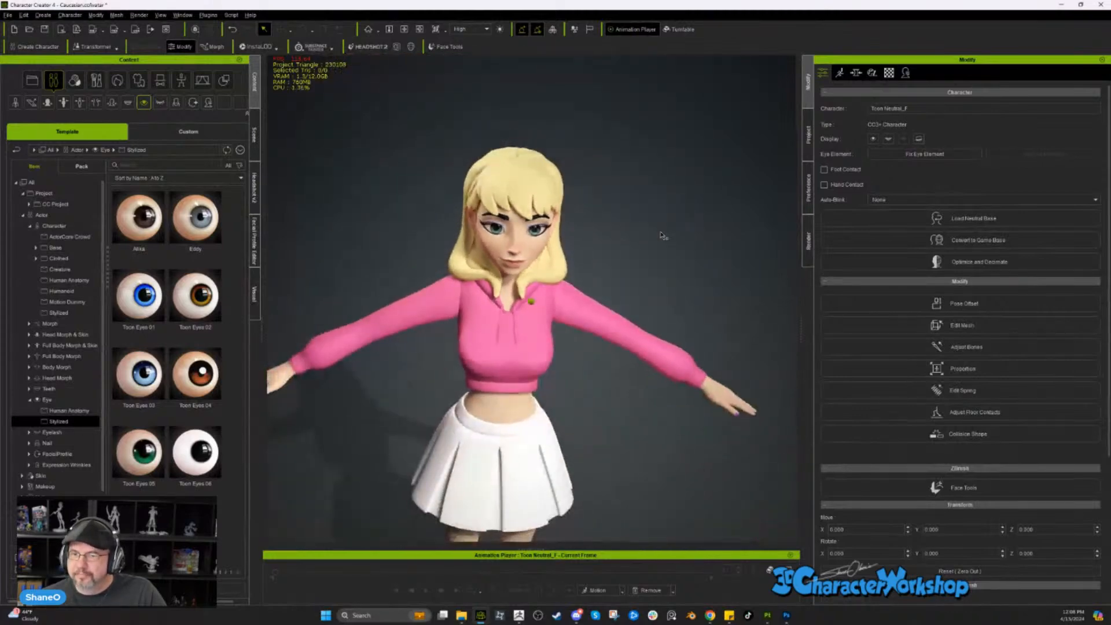
pyautogui.scroll(-2, 662, 235)
pyautogui.moveTo(647, 212); pyautogui.dragTo(639, 211, button='right')
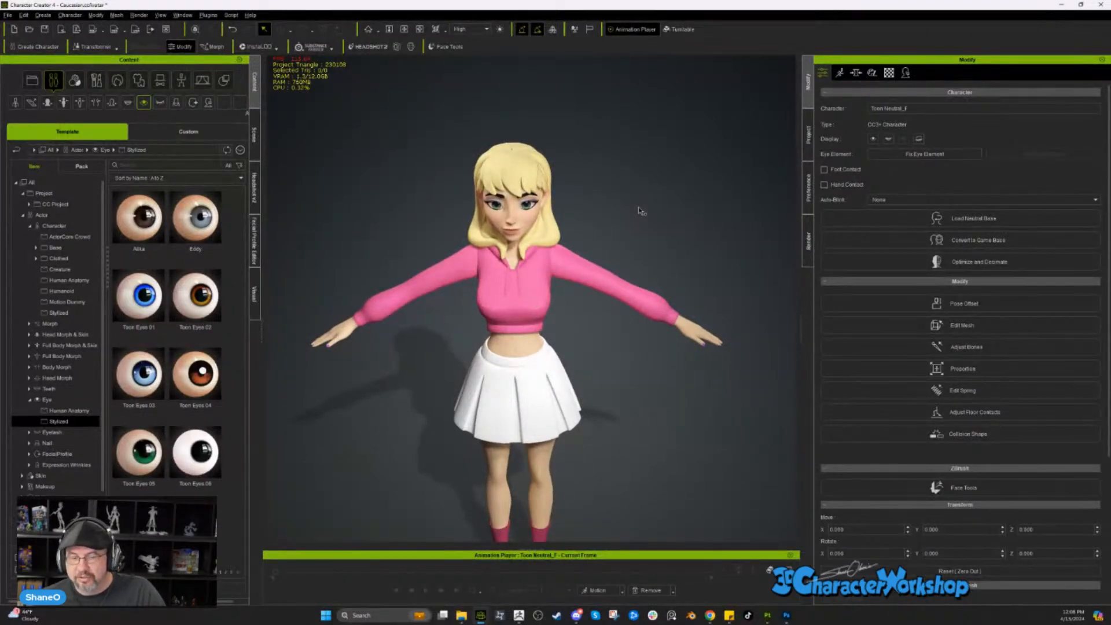
pyautogui.scroll(-2, 639, 212)
pyautogui.moveTo(639, 211); pyautogui.dragTo(639, 212, button='right')
pyautogui.scroll(-1, 640, 211)
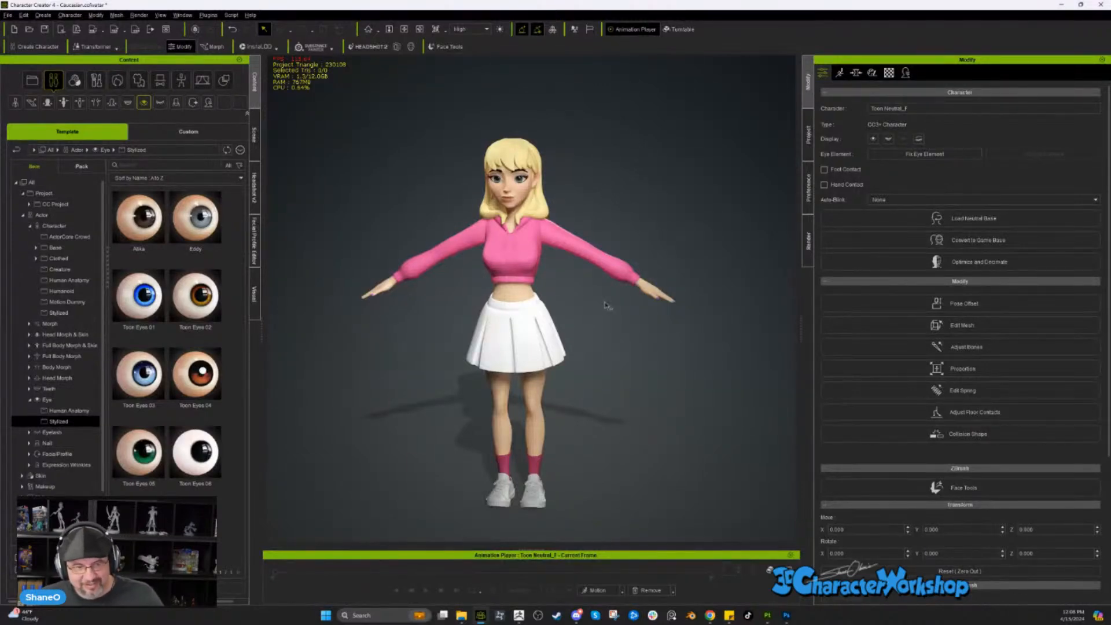
pyautogui.moveTo(599, 296); pyautogui.dragTo(310, 384, button='right')
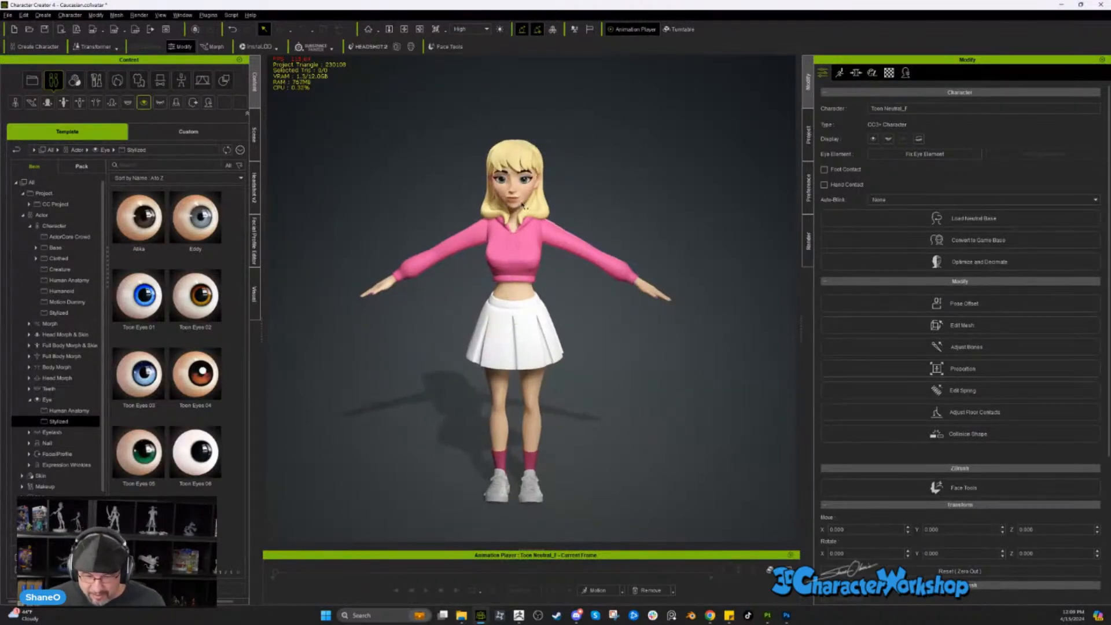
# - Switch to ZBrush and examine the full sculpted version of the same character
pyautogui.click(529, 617)
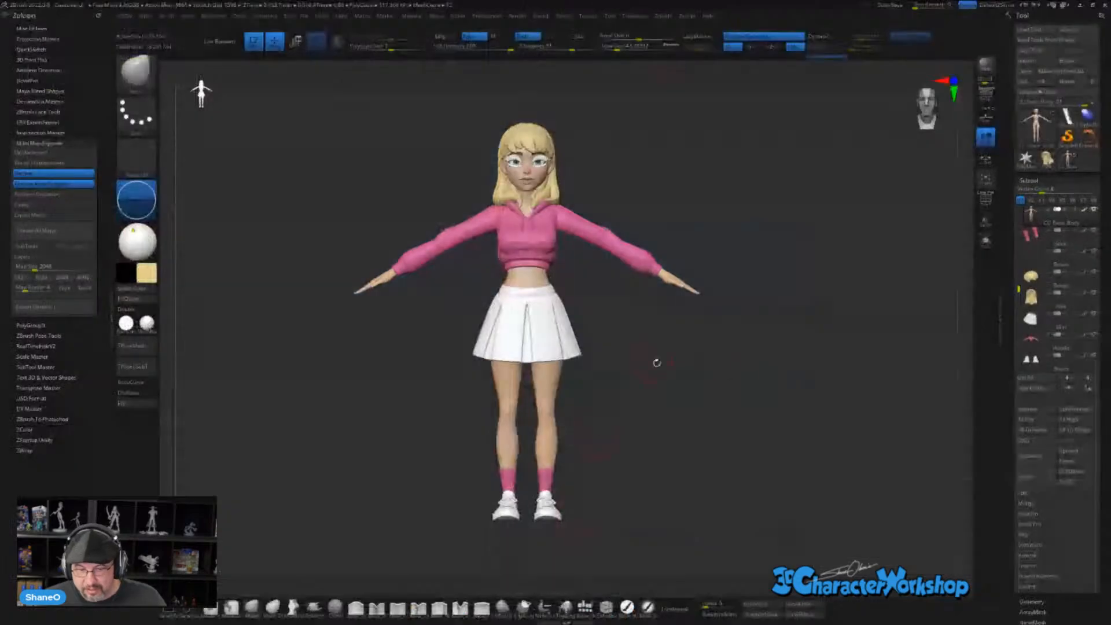
pyautogui.moveTo(596, 363); pyautogui.dragTo(727, 282)
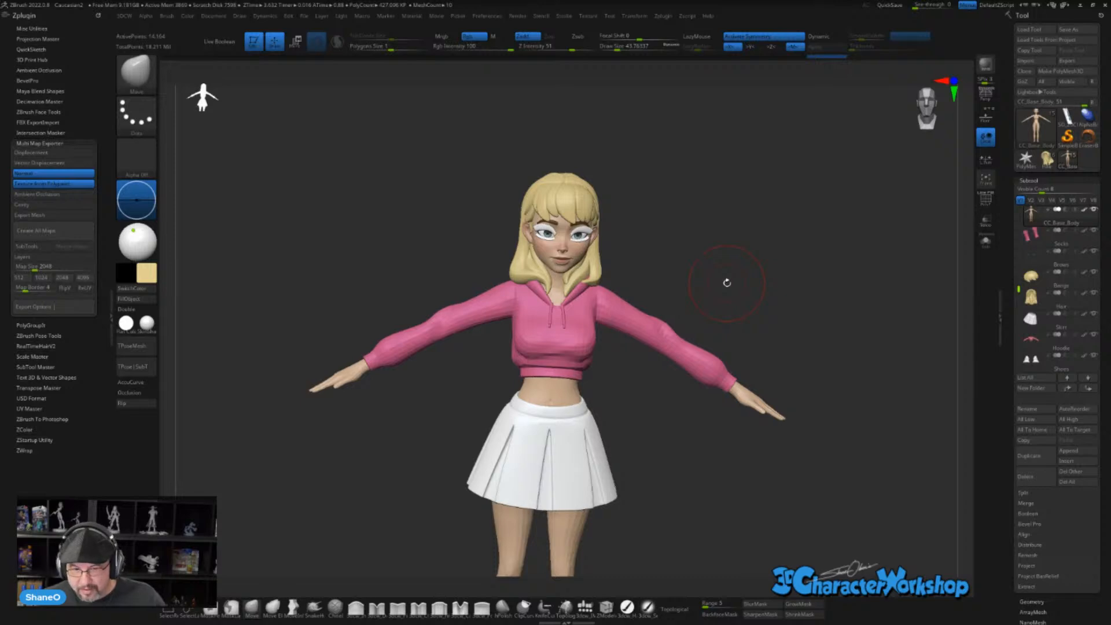
pyautogui.moveTo(717, 303); pyautogui.dragTo(714, 240)
pyautogui.keyDown('ctrl'); pyautogui.moveTo(698, 246); pyautogui.dragTo(695, 248, button='right'); pyautogui.keyUp('ctrl')
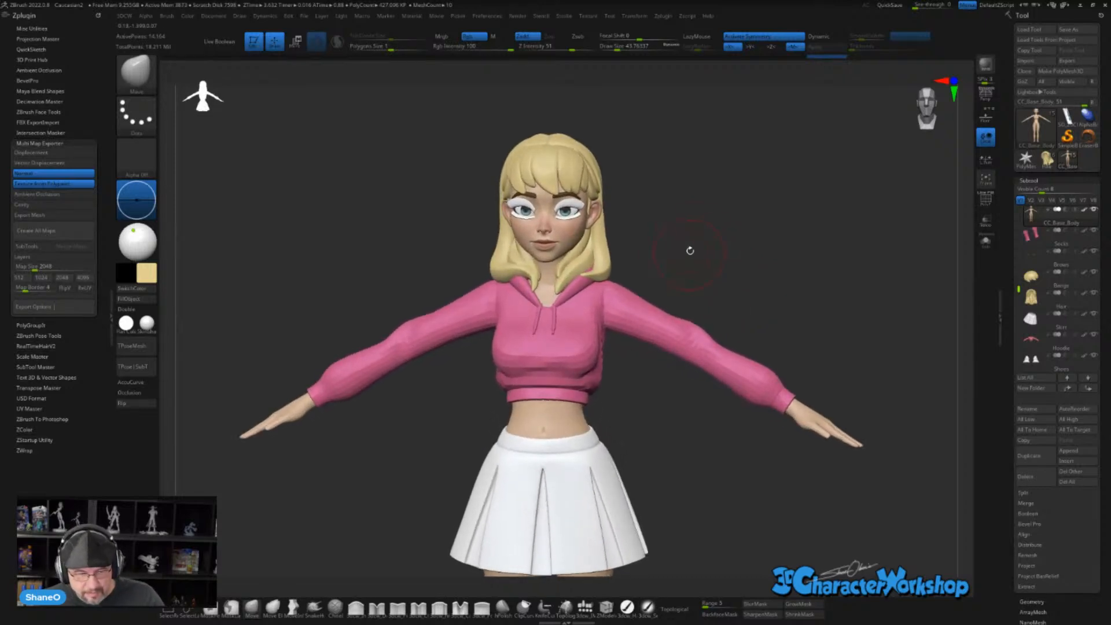
pyautogui.keyDown('ctrl'); pyautogui.moveTo(680, 194); pyautogui.dragTo(680, 200, button='right'); pyautogui.keyUp('ctrl')
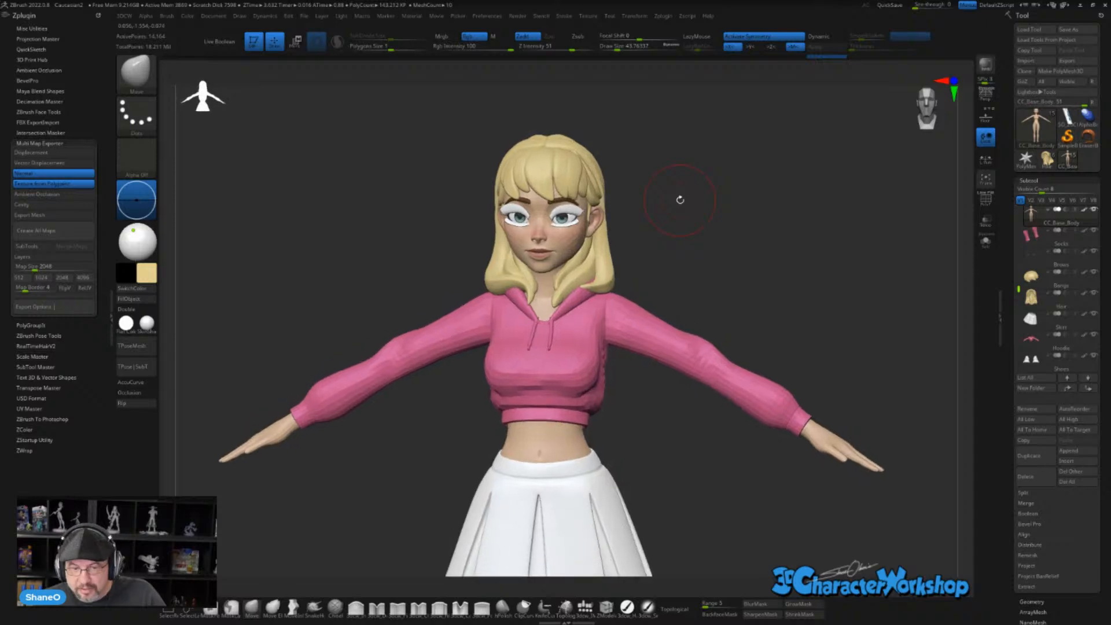
pyautogui.moveTo(680, 200); pyautogui.dragTo(687, 202)
# - Reduce the brush draw size to about 21.8 and inspect the sculpted character's eyes and face up close
pyautogui.keyDown('ctrl'); pyautogui.moveTo(687, 204); pyautogui.dragTo(691, 284, button='right'); pyautogui.keyUp('ctrl')
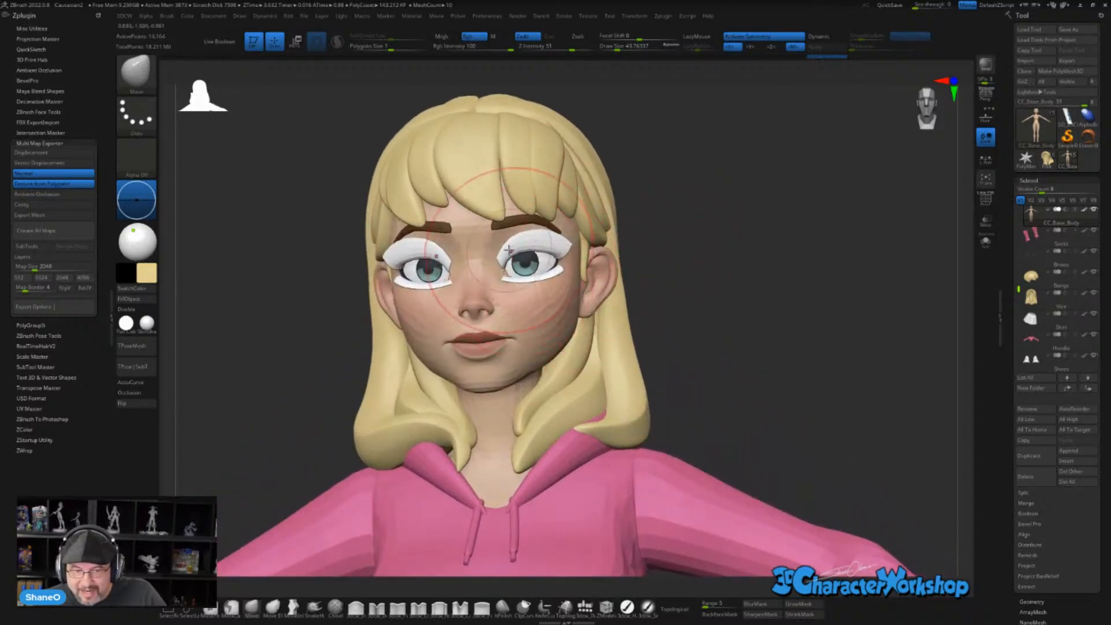
pyautogui.moveTo(746, 284); pyautogui.dragTo(791, 302)
pyautogui.press('s')
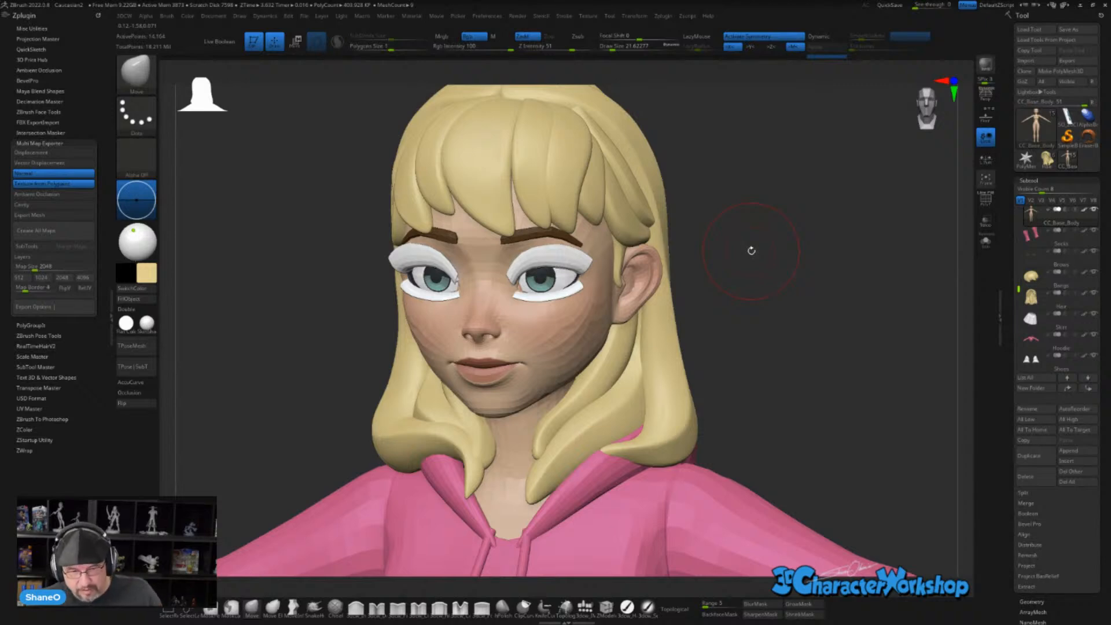
pyautogui.moveTo(751, 250); pyautogui.dragTo(737, 273)
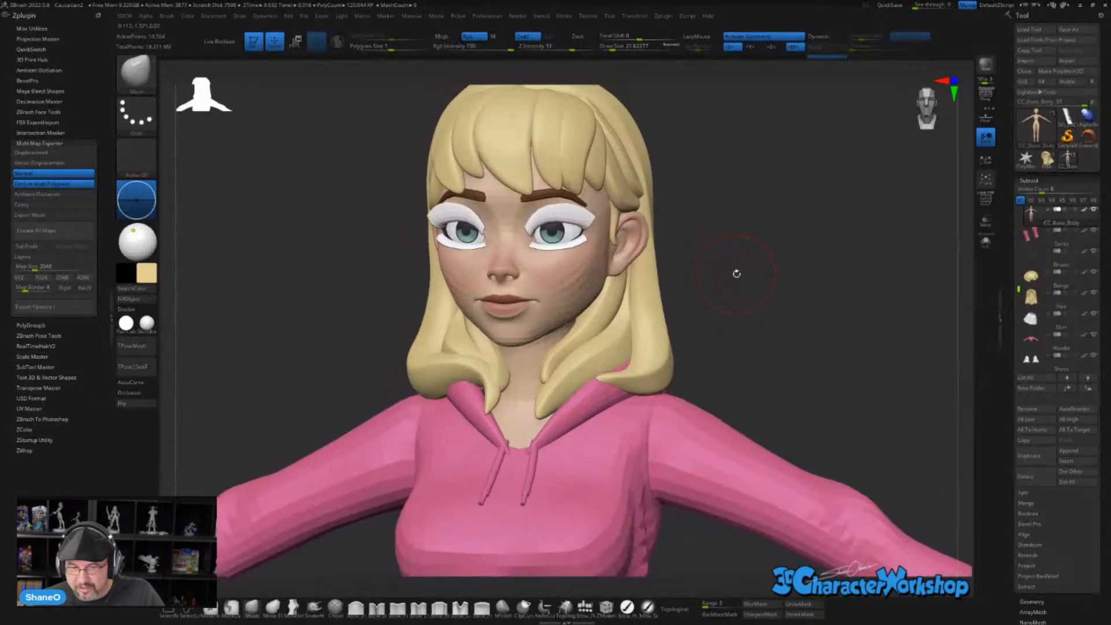
pyautogui.click(561, 253)
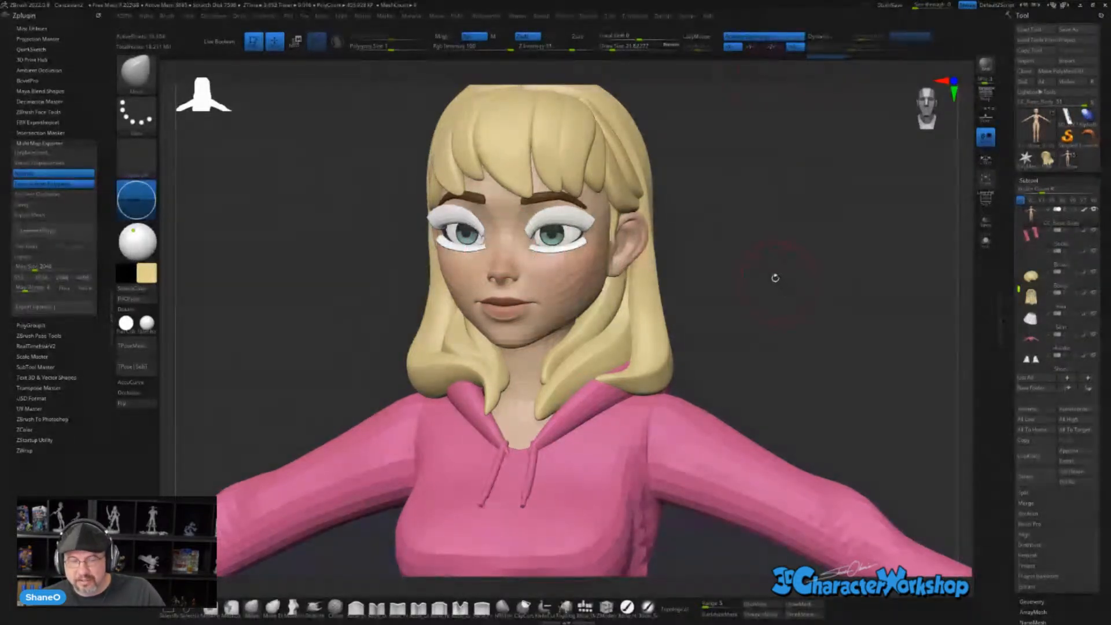
pyautogui.keyDown('alt'); pyautogui.moveTo(773, 278); pyautogui.dragTo(776, 258); pyautogui.keyUp('alt')
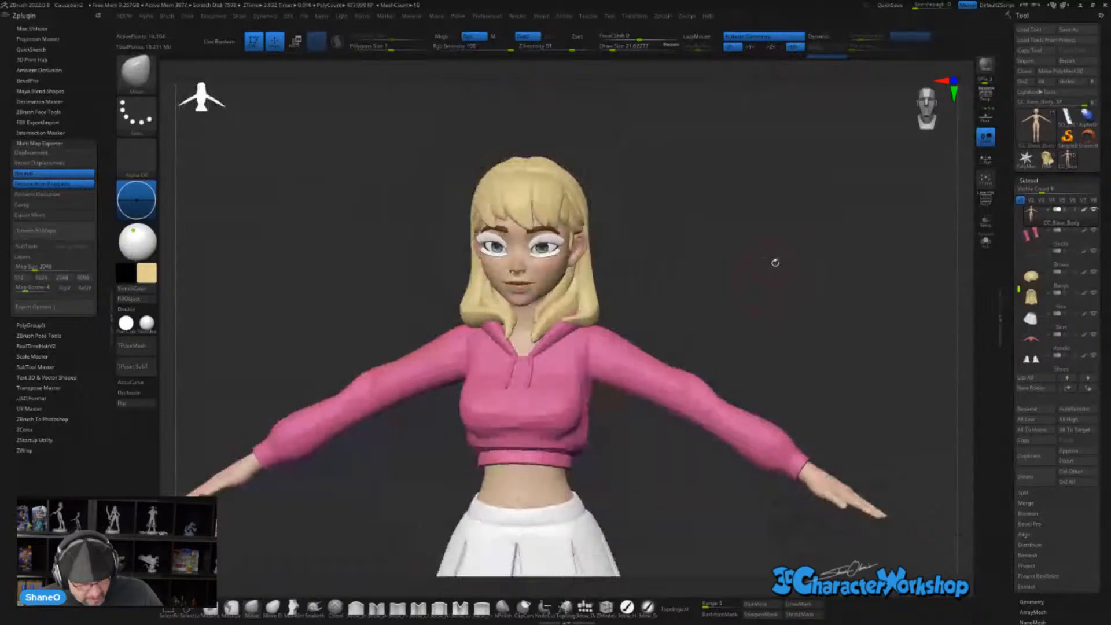
# - Switch to Character Creator and open the Base character templates containing Toon Neutral_F and Toon Neutral_M
pyautogui.hotkey('alt', 'Tab')
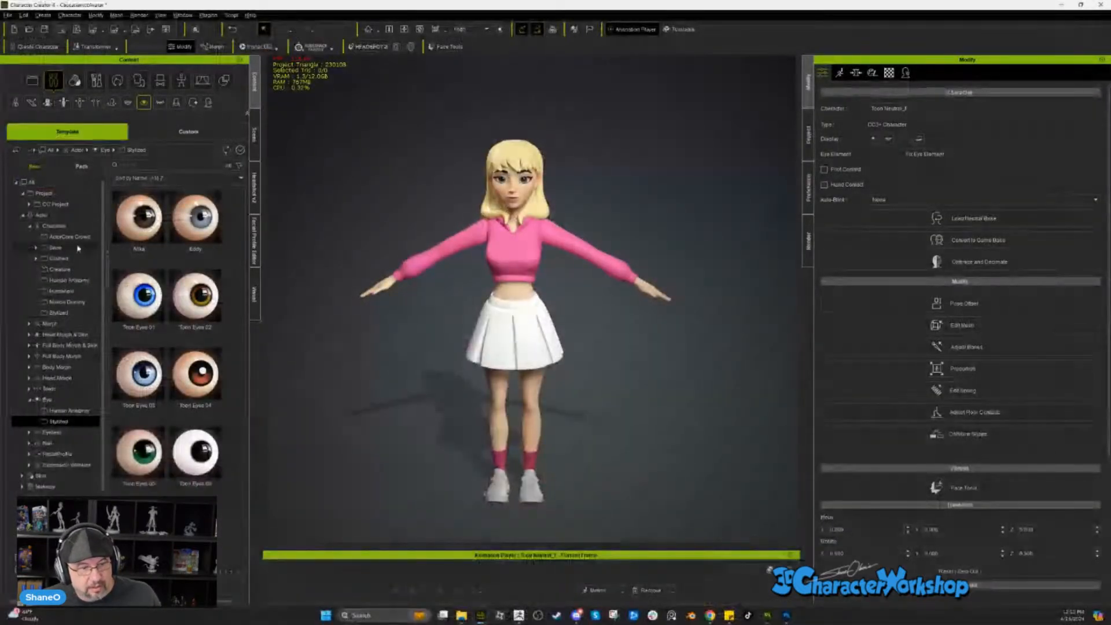
pyautogui.click(57, 249)
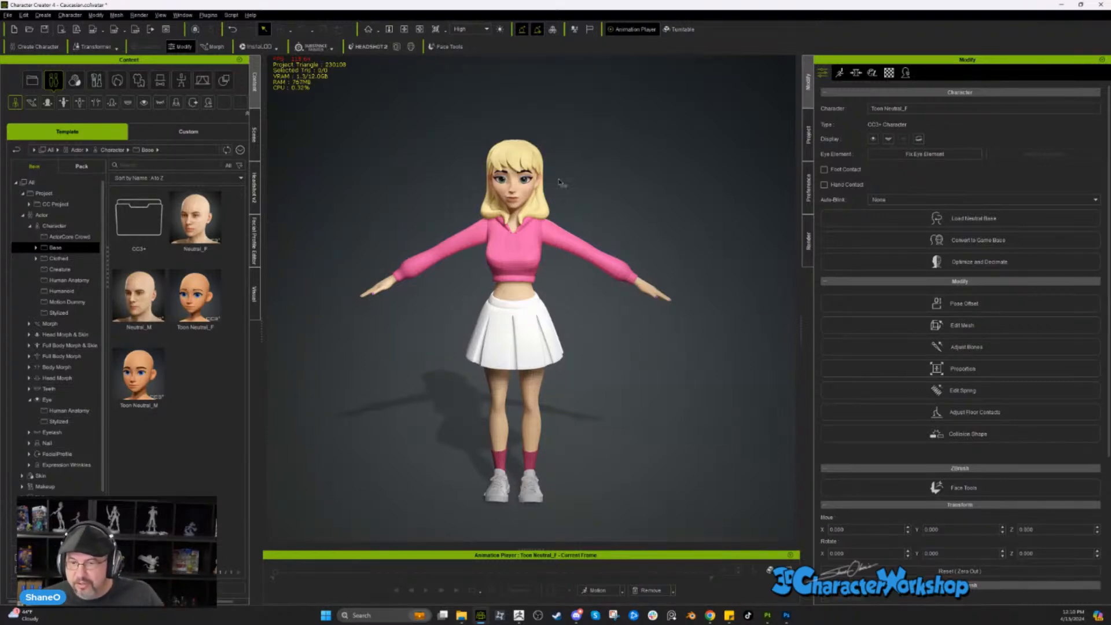
pyautogui.click(890, 73)
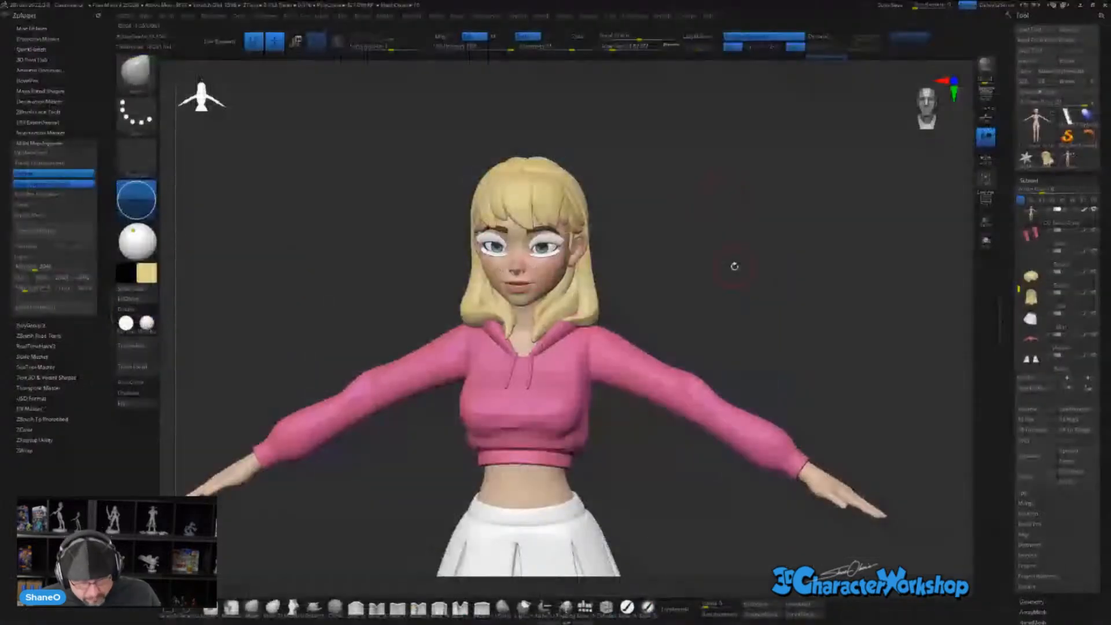
# - Switch to ZBrush and isolate the base body with its polyframe displayed to examine the topology and polygroups
pyautogui.click(985, 241)
pyautogui.keyDown('alt'); pyautogui.moveTo(820, 329); pyautogui.dragTo(602, 275); pyautogui.keyUp('alt')
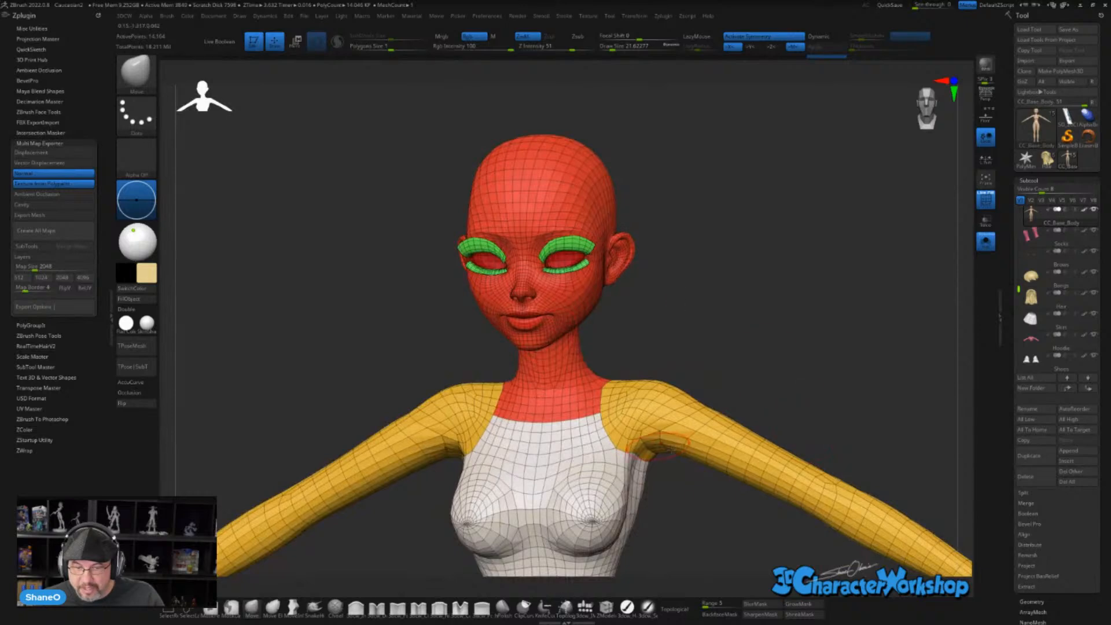
pyautogui.keyDown('shift'); pyautogui.moveTo(737, 258); pyautogui.dragTo(650, 351); pyautogui.keyUp('shift')
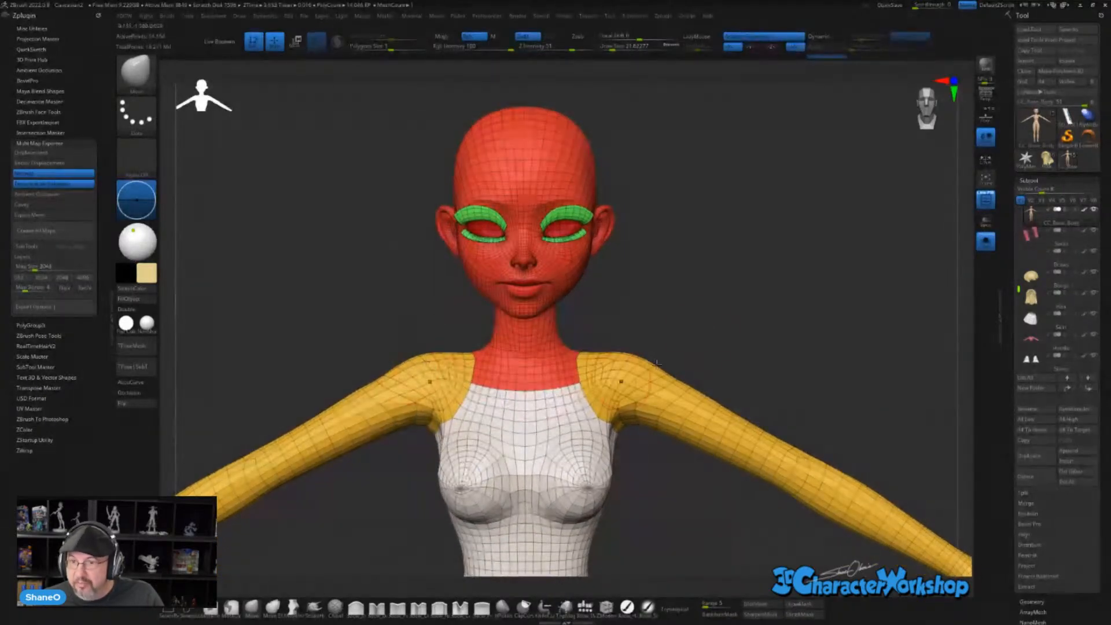
pyautogui.keyDown('alt'); pyautogui.moveTo(708, 331); pyautogui.dragTo(707, 330); pyautogui.keyUp('alt')
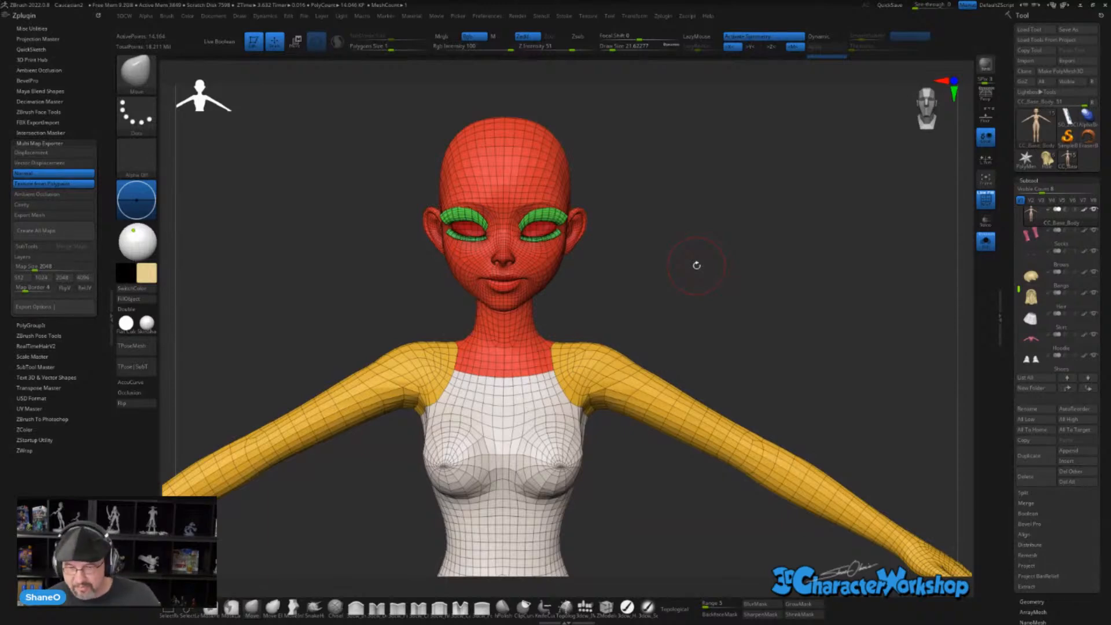
pyautogui.click(985, 241)
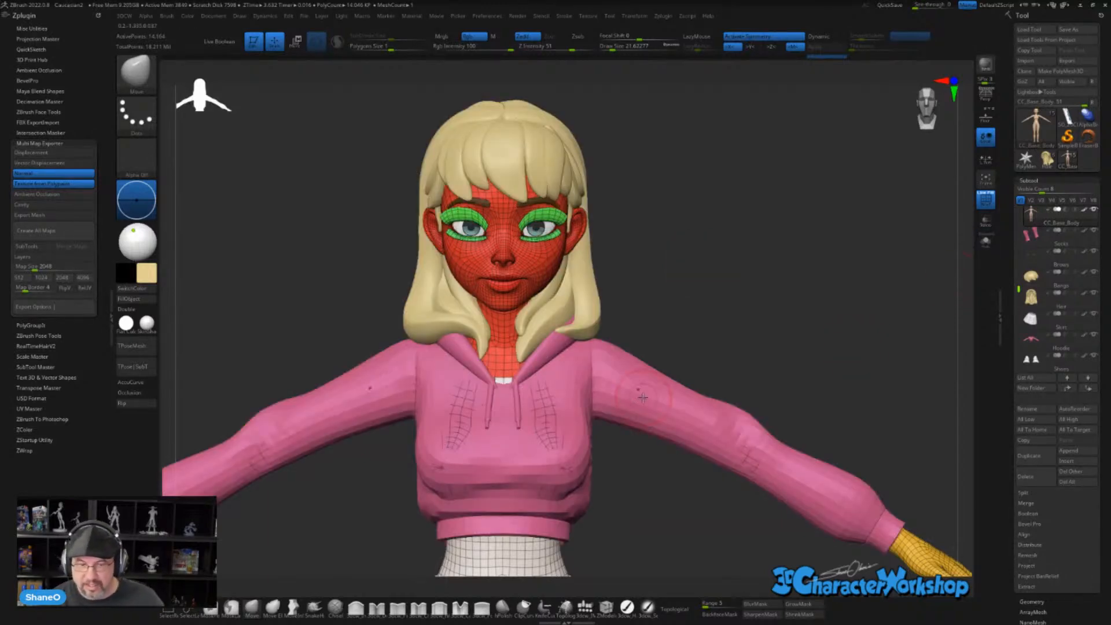
# - Enlarge the brush draw size to about 59.5 and push the body mesh back beneath the hoodie's chest and sleeve
pyautogui.moveTo(697, 317); pyautogui.dragTo(586, 401)
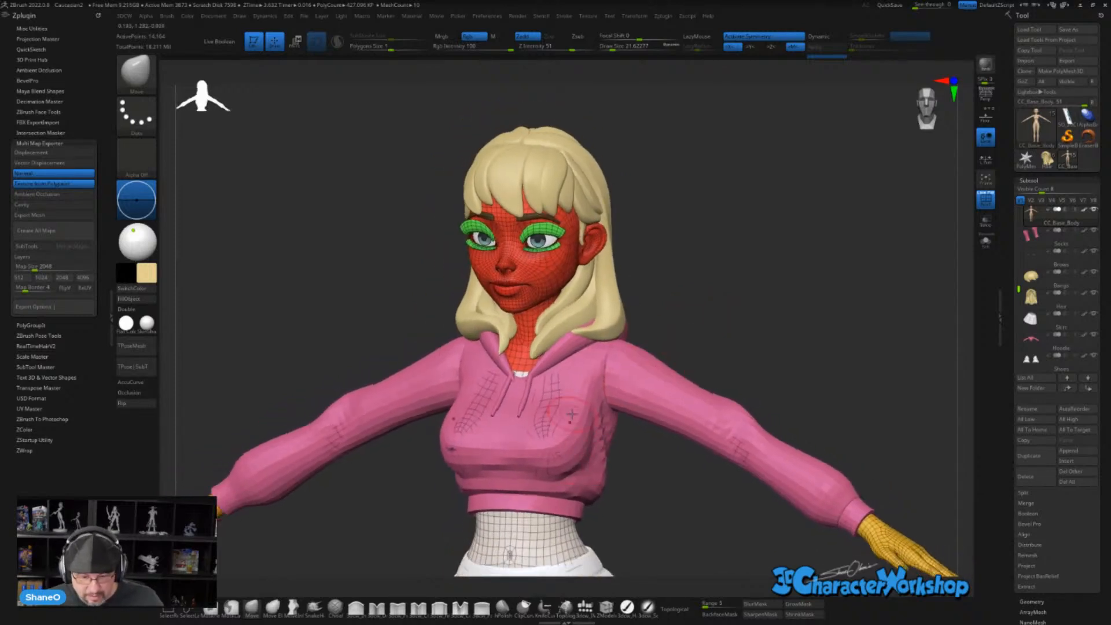
pyautogui.press('s')
pyautogui.moveTo(345, 502); pyautogui.dragTo(351, 503)
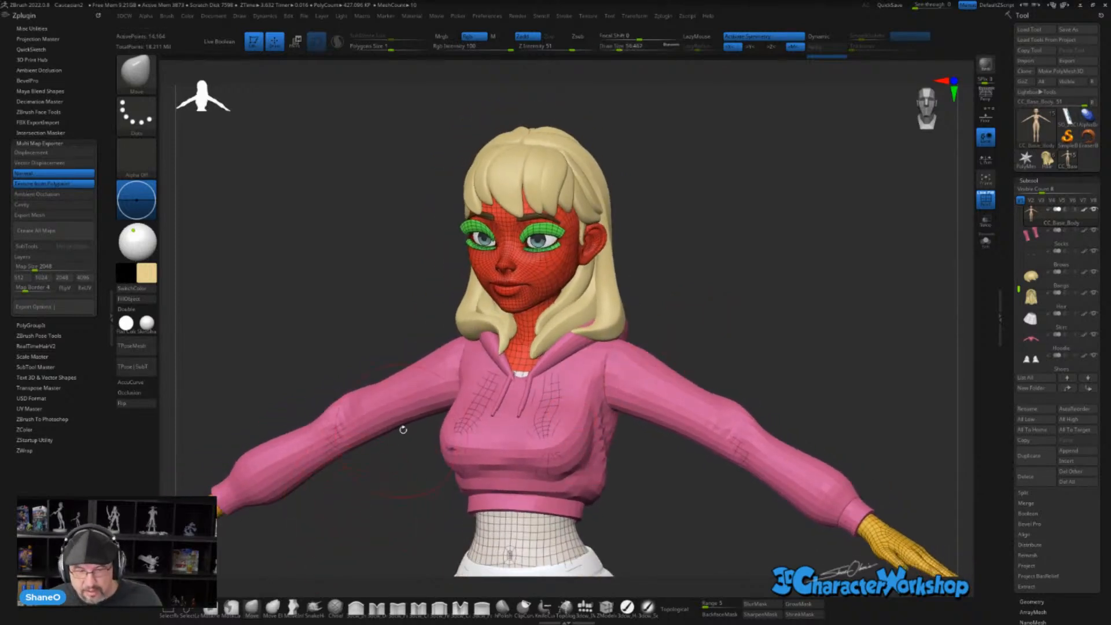
pyautogui.moveTo(476, 408); pyautogui.dragTo(481, 387)
pyautogui.moveTo(332, 427); pyautogui.dragTo(340, 423)
pyautogui.moveTo(343, 336); pyautogui.dragTo(377, 546)
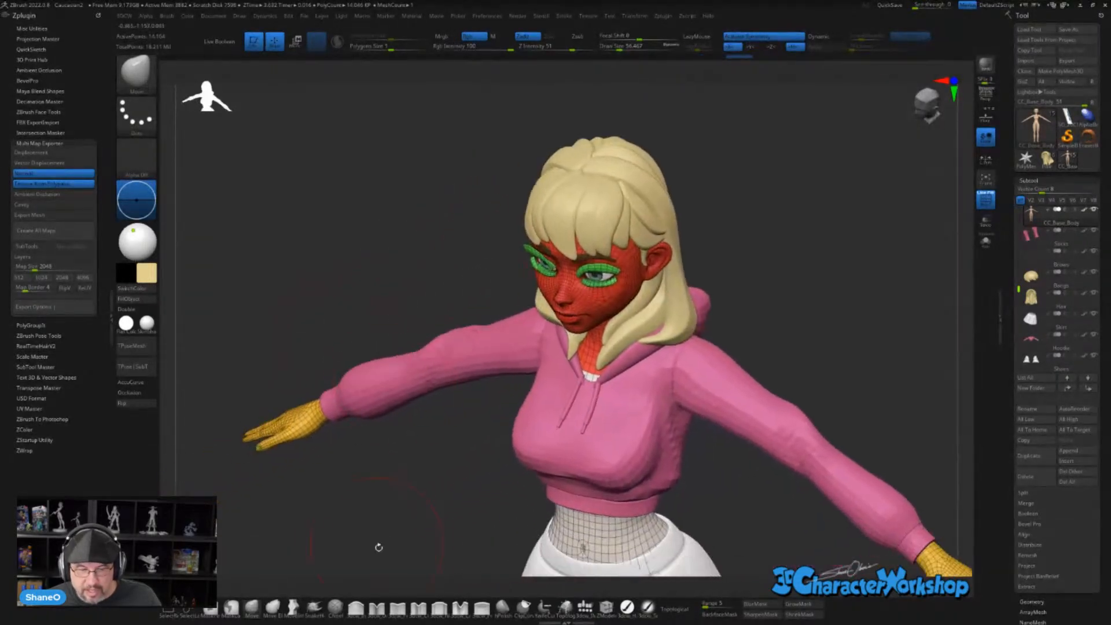
pyautogui.moveTo(438, 440); pyautogui.dragTo(770, 254)
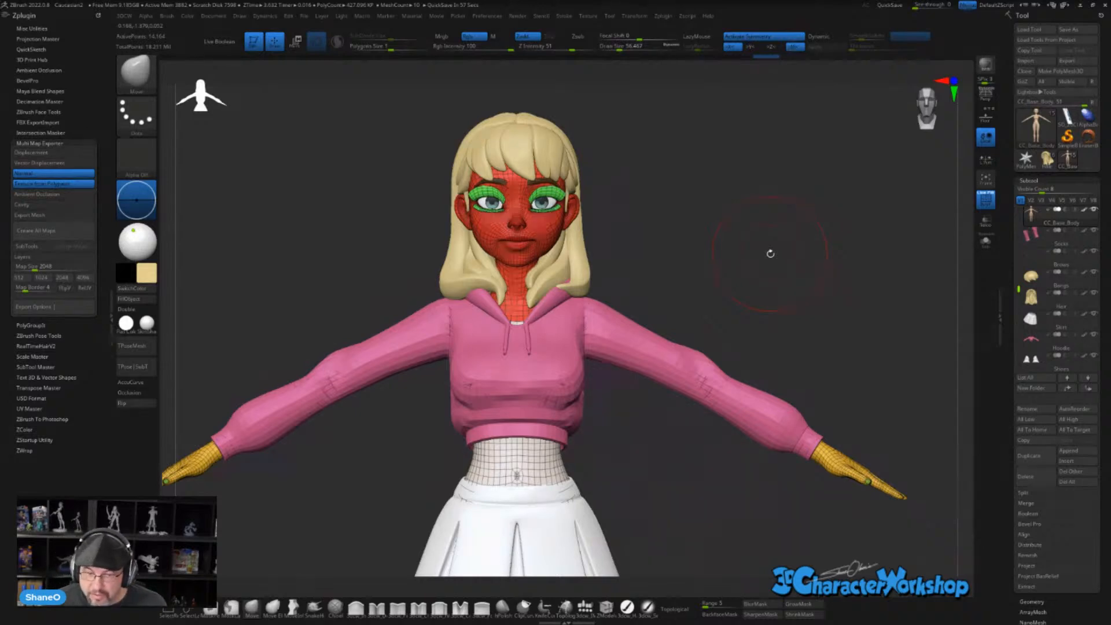
# - Reduce the brush draw size to about 46 and inspect the clothed character from the front and at an angle
pyautogui.moveTo(758, 245)
pyautogui.keyDown('alt'); pyautogui.mouseDown()
pyautogui.moveTo(699, 474)
pyautogui.moveTo(674, 475)
pyautogui.mouseUp(); pyautogui.keyUp('alt')
pyautogui.press('s')
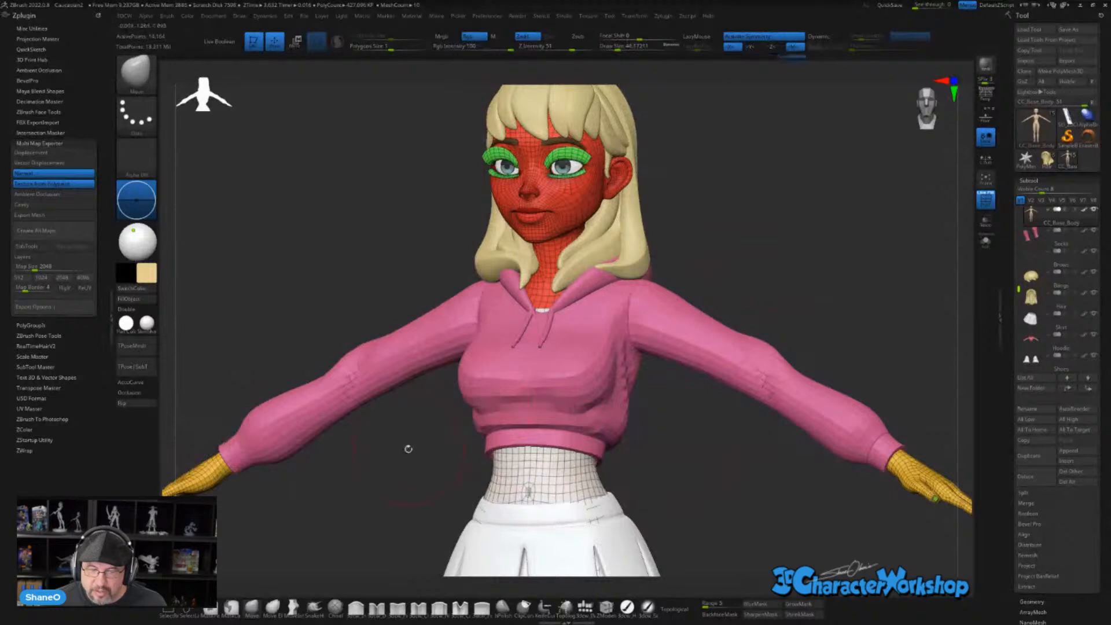
pyautogui.moveTo(405, 449); pyautogui.dragTo(431, 452)
pyautogui.keyDown('alt'); pyautogui.moveTo(725, 500); pyautogui.dragTo(720, 493); pyautogui.keyUp('alt')
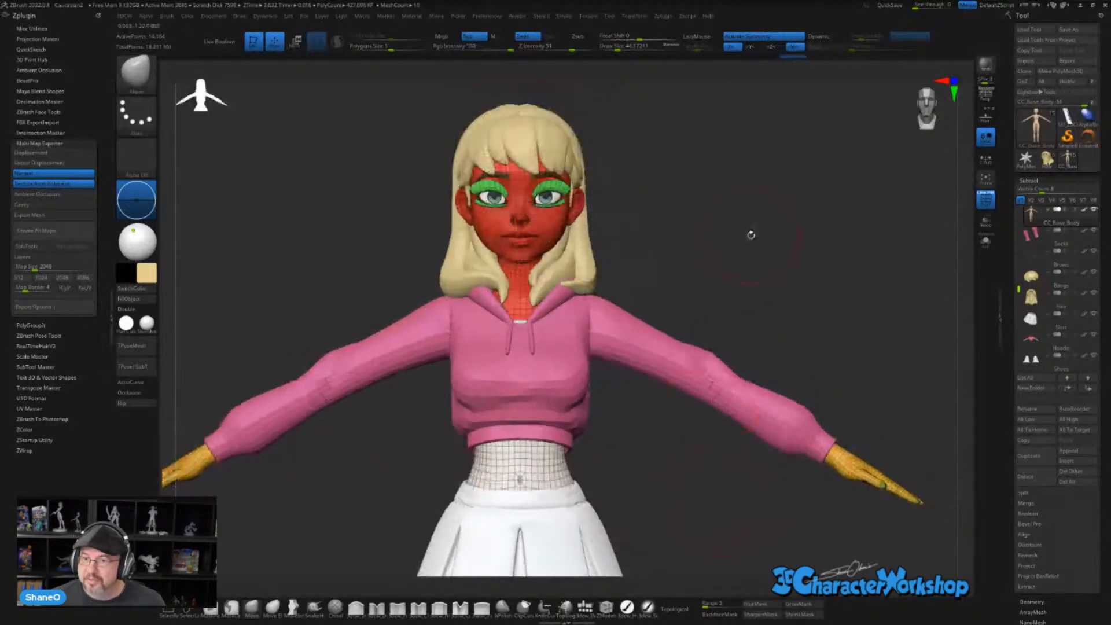
pyautogui.keyDown('alt'); pyautogui.moveTo(752, 235); pyautogui.dragTo(725, 176); pyautogui.keyUp('alt')
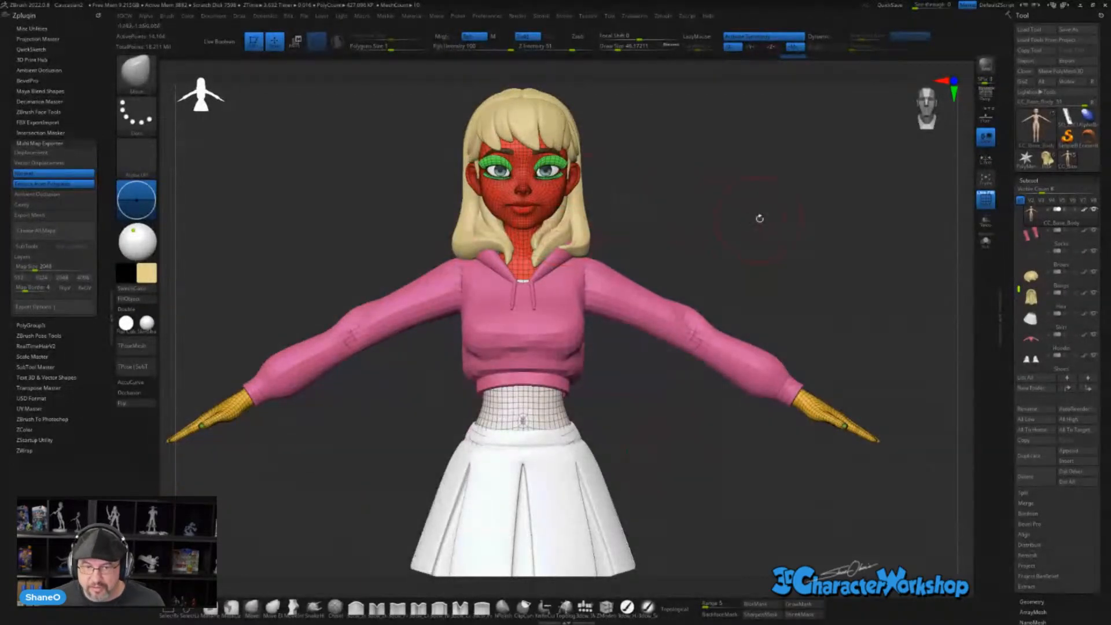
pyautogui.moveTo(764, 219); pyautogui.dragTo(757, 230)
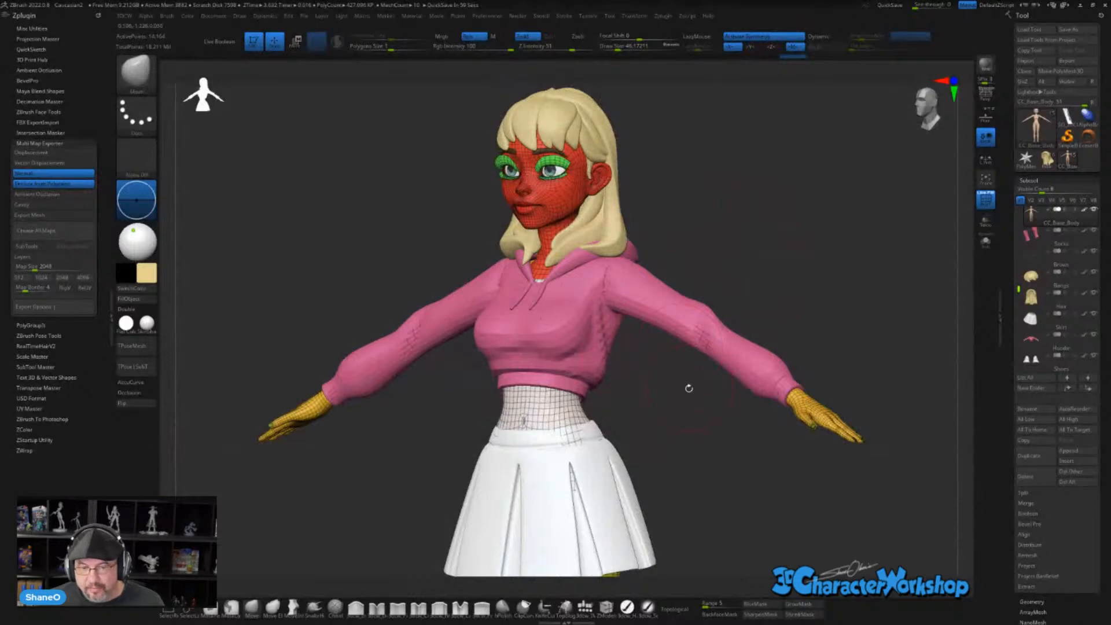
pyautogui.keyDown('shift'); pyautogui.moveTo(688, 388); pyautogui.dragTo(690, 387); pyautogui.keyUp('shift')
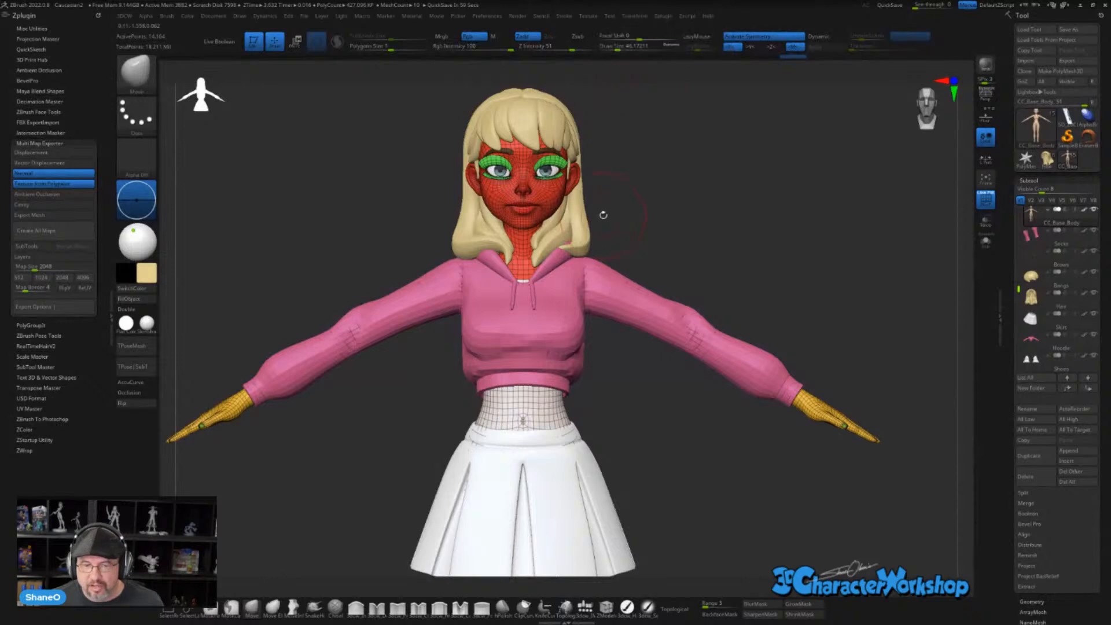
pyautogui.keyDown('alt'); pyautogui.moveTo(715, 502); pyautogui.dragTo(718, 487); pyautogui.keyUp('alt')
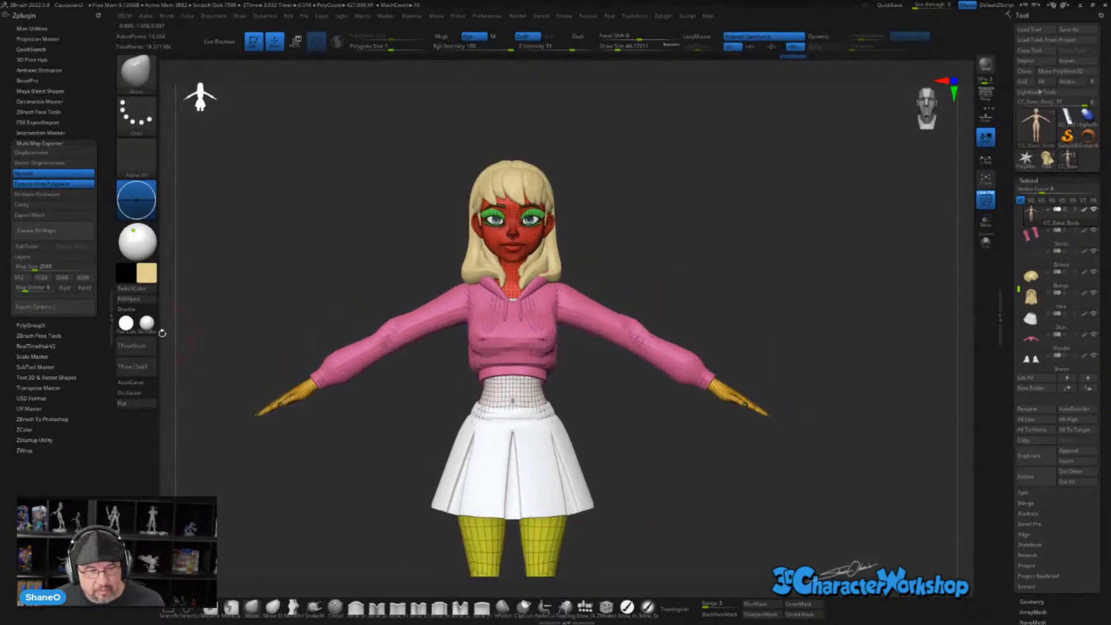
# - Collapse the Zplugin tray and turn on the floor grid, framing the full character from the front
pyautogui.click(111, 320)
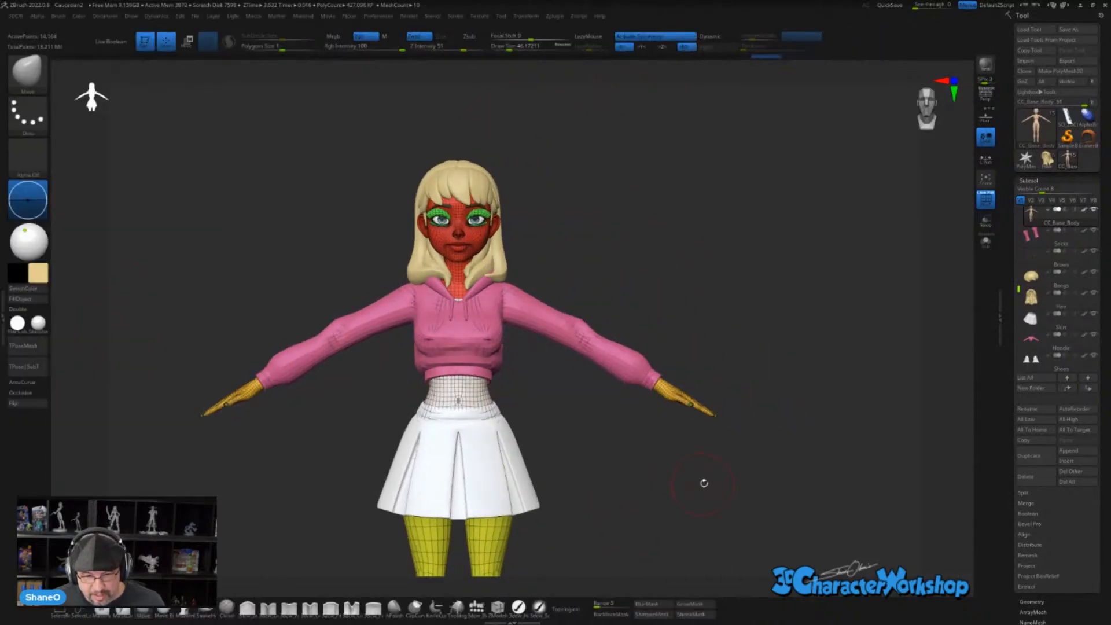
pyautogui.keyDown('alt'); pyautogui.moveTo(702, 480); pyautogui.dragTo(733, 431); pyautogui.keyUp('alt')
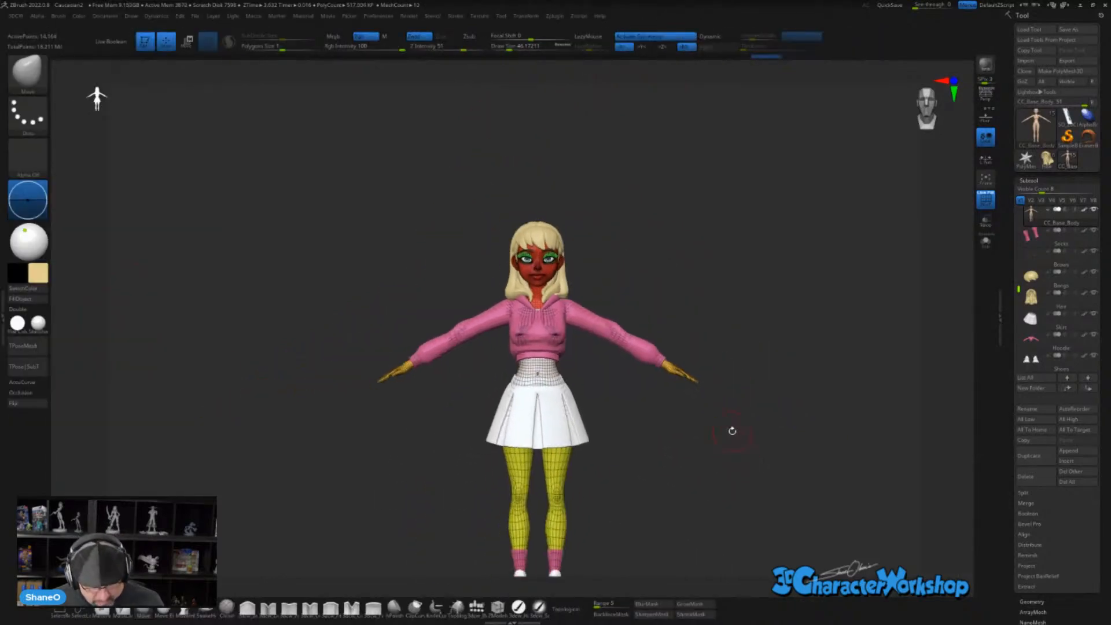
pyautogui.click(986, 116)
pyautogui.moveTo(759, 303); pyautogui.dragTo(753, 302)
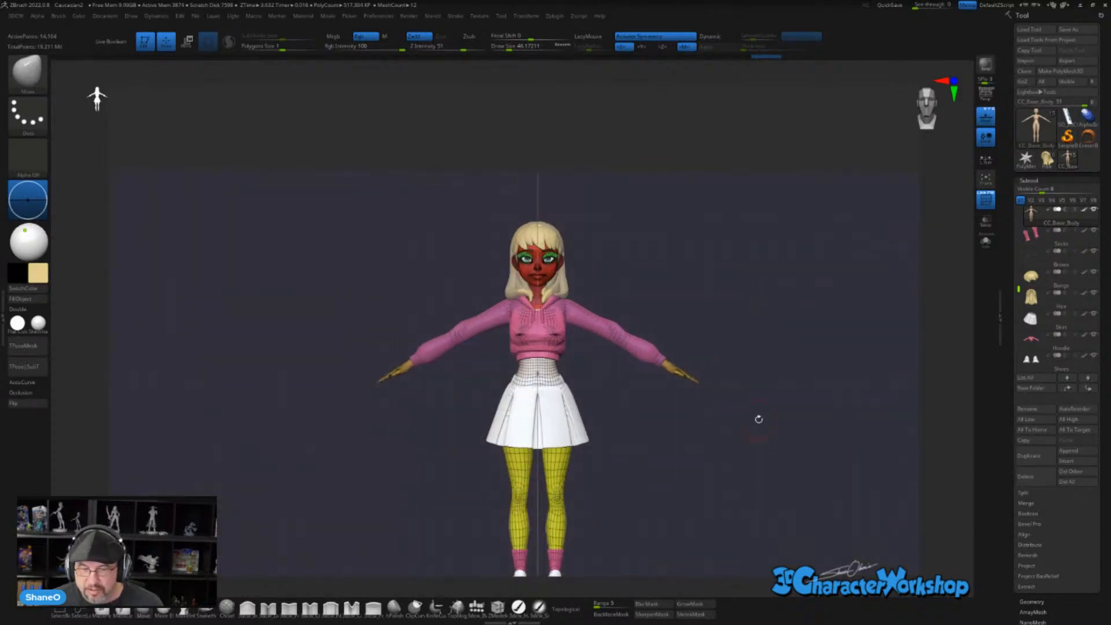
pyautogui.keyDown('shift'); pyautogui.moveTo(759, 419); pyautogui.dragTo(745, 401); pyautogui.keyUp('shift')
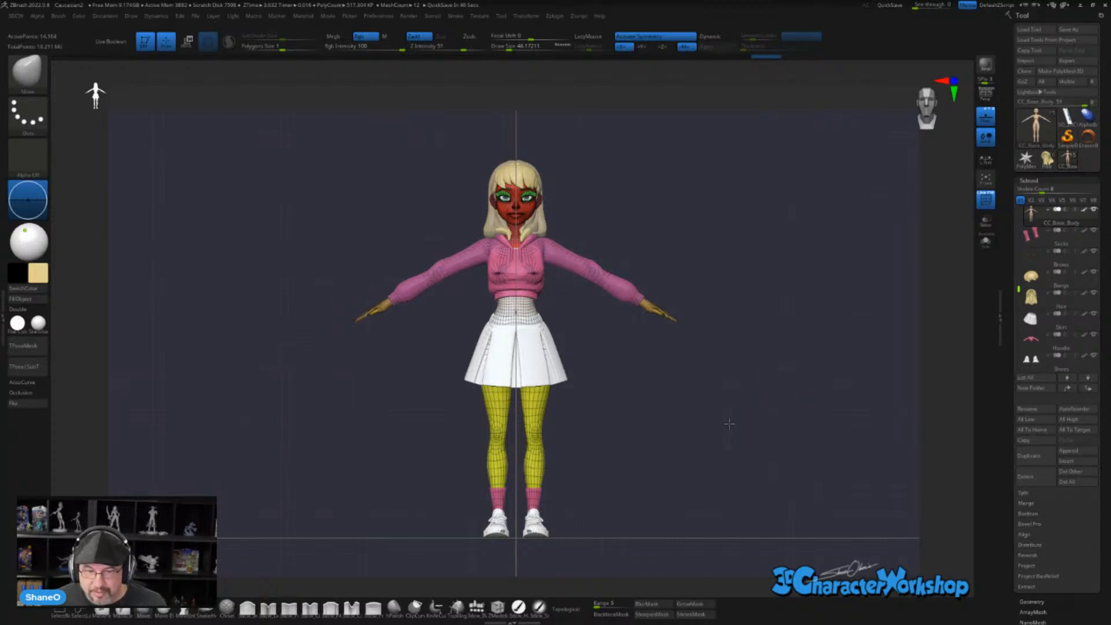
pyautogui.moveTo(729, 424); pyautogui.dragTo(709, 422)
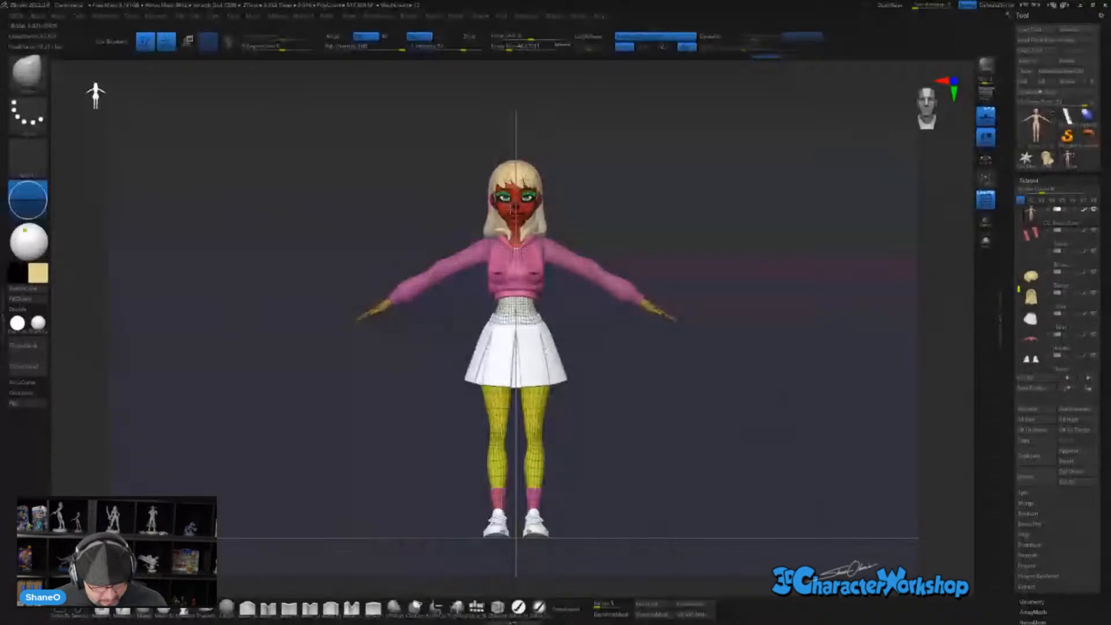
pyautogui.keyDown('alt'); pyautogui.moveTo(714, 203); pyautogui.dragTo(698, 204); pyautogui.keyUp('alt')
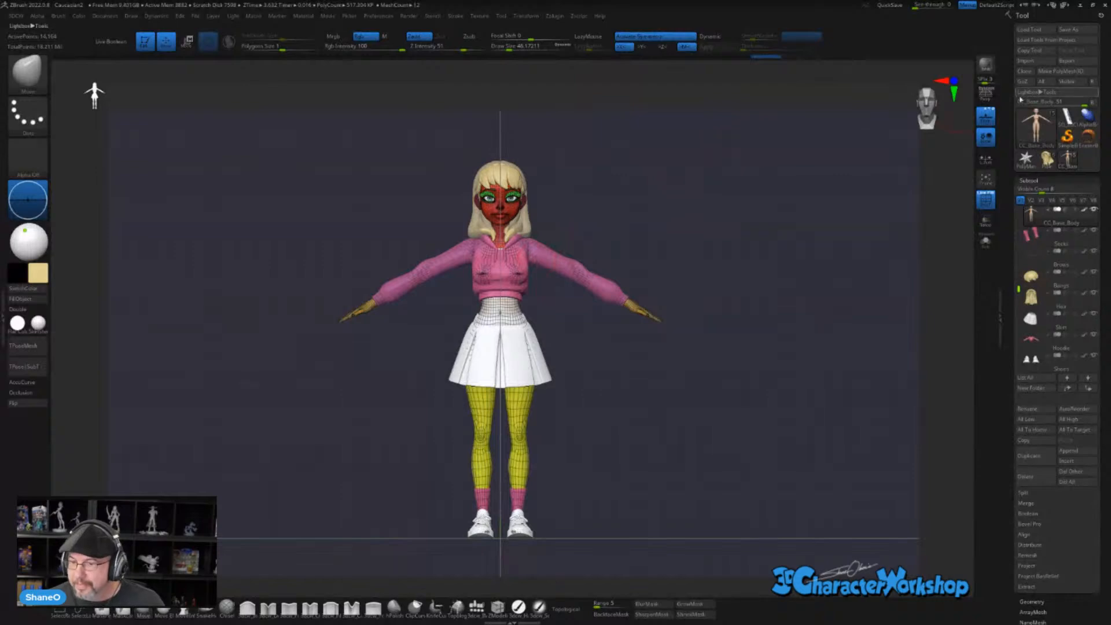
# - Save the character to disk as a ZBrush tool file
pyautogui.click(1065, 32)
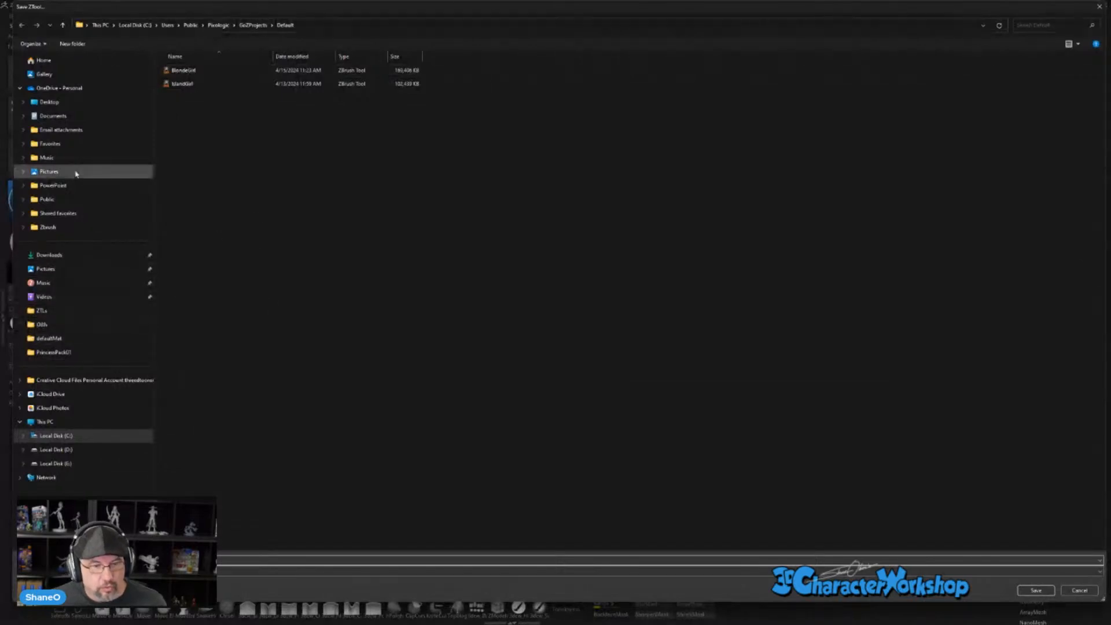
pyautogui.moveTo(707, 11); pyautogui.dragTo(283, 0)
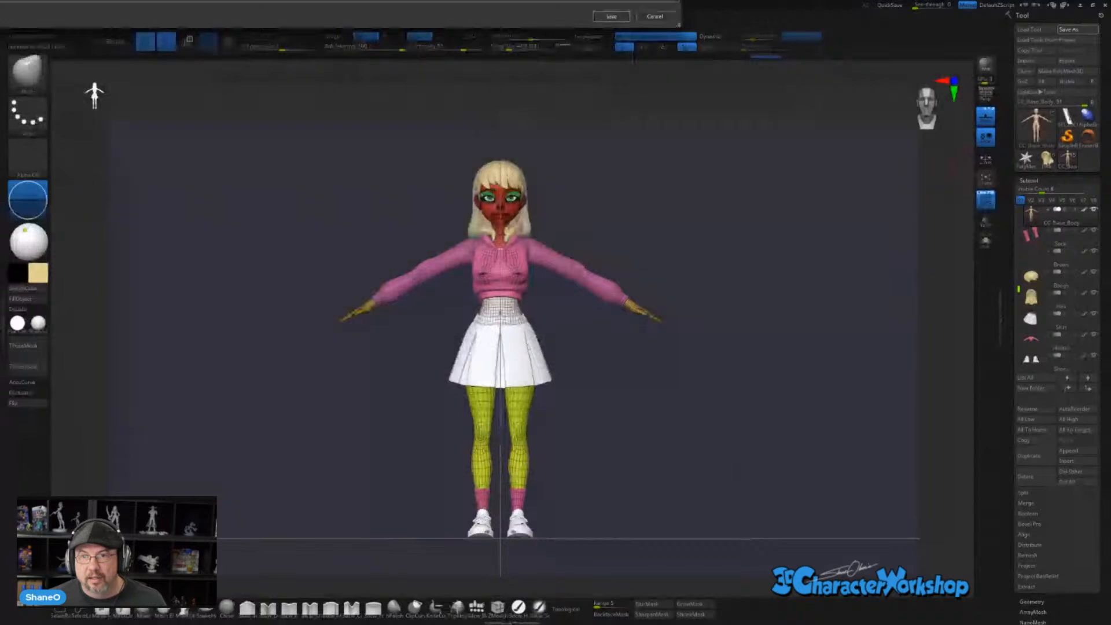
pyautogui.moveTo(637, 0); pyautogui.dragTo(0, 0)
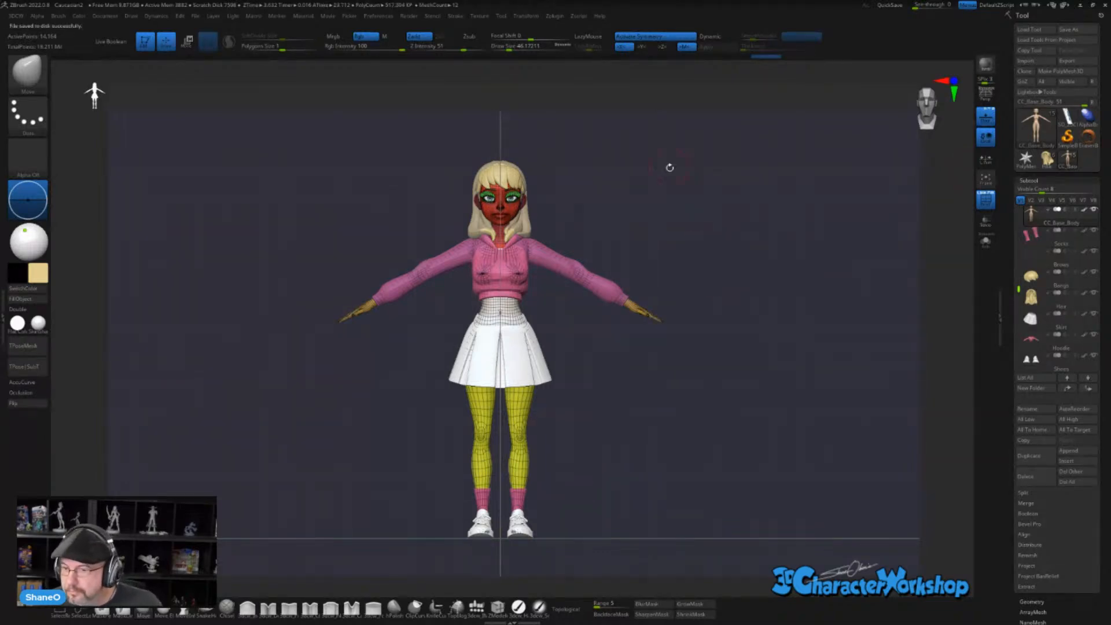
pyautogui.moveTo(687, 196); pyautogui.dragTo(709, 203)
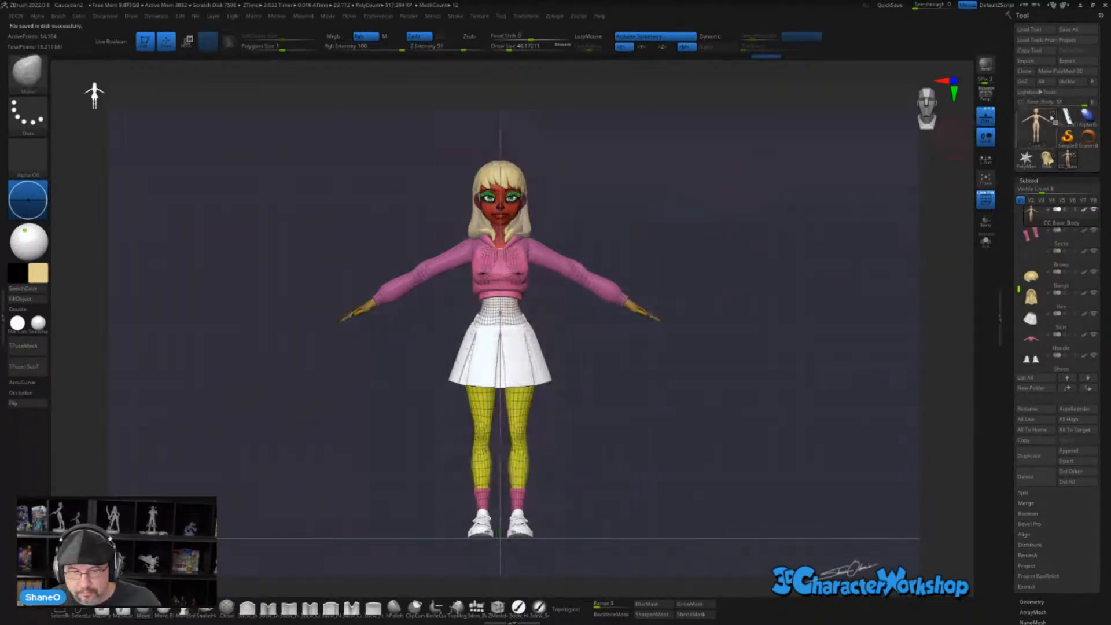
# - Turn off the floor grid and review the subtools, from the teeth and tongue to the eyes and body
pyautogui.click(986, 118)
pyautogui.keyDown('alt'); pyautogui.moveTo(769, 255); pyautogui.dragTo(736, 230); pyautogui.keyUp('alt')
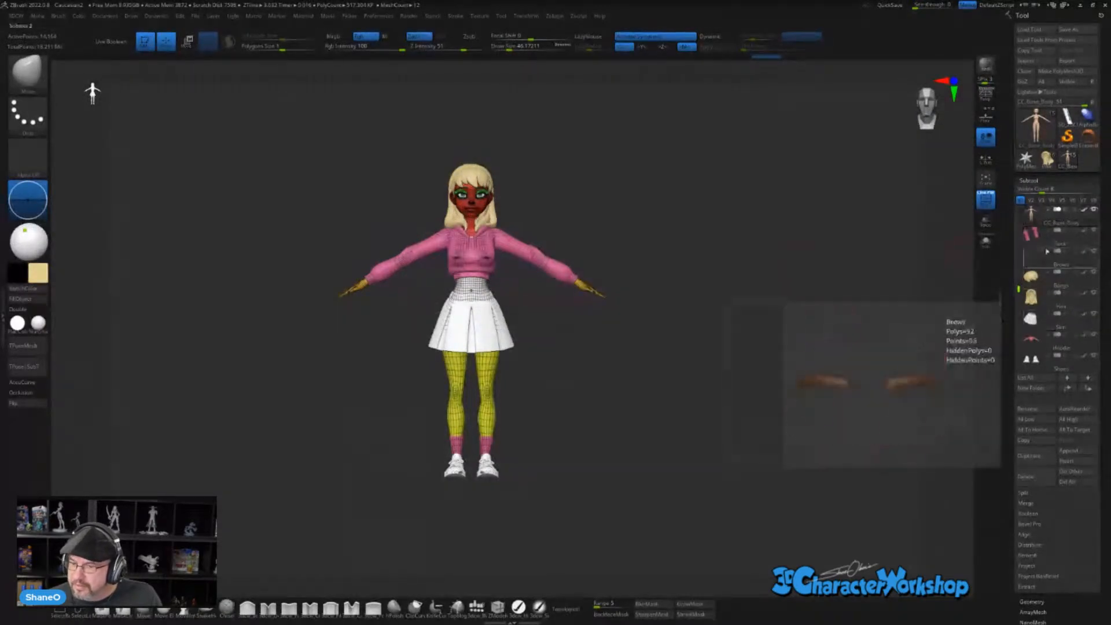
pyautogui.moveTo(1016, 287); pyautogui.dragTo(1018, 203)
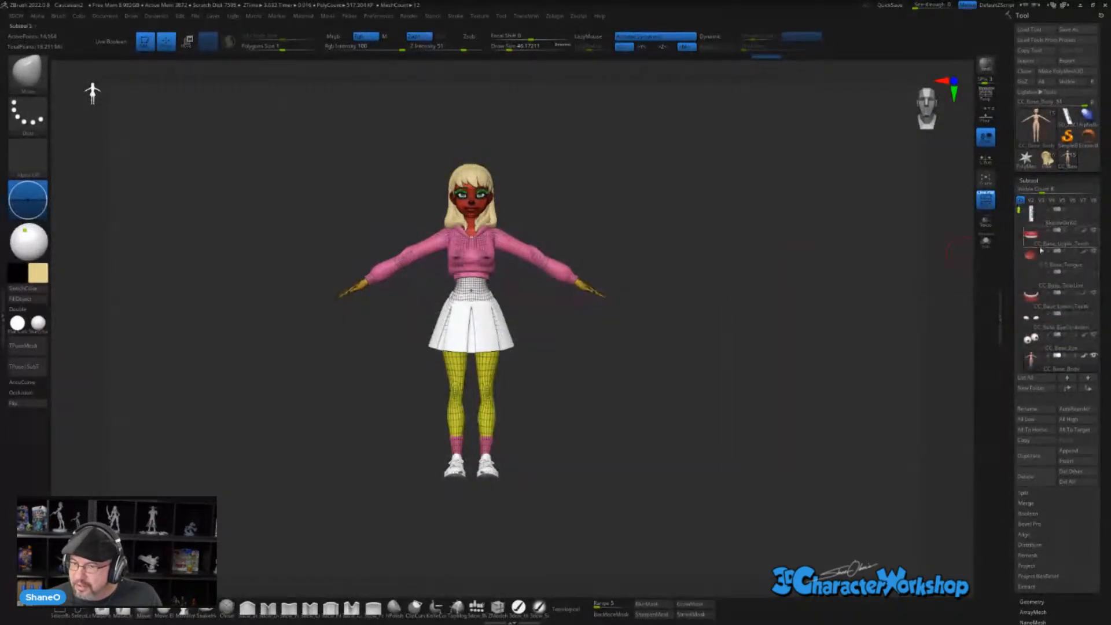
pyautogui.moveTo(1037, 244)
pyautogui.scroll(-1, 1036, 231)
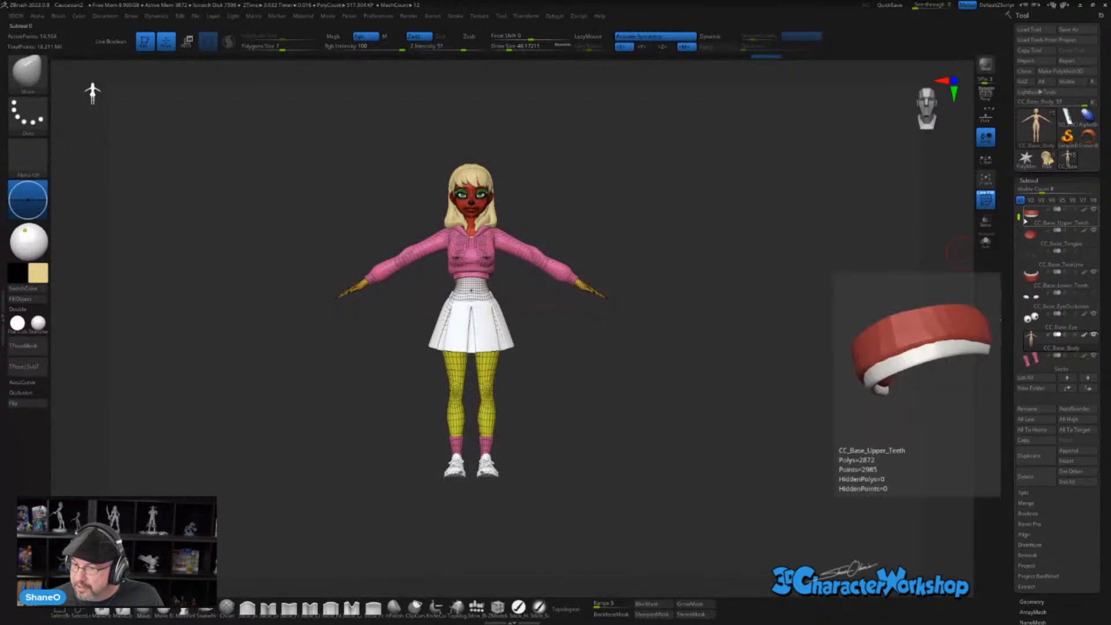
pyautogui.scroll(-1, 1017, 224)
pyautogui.scroll(-2, 1095, 316)
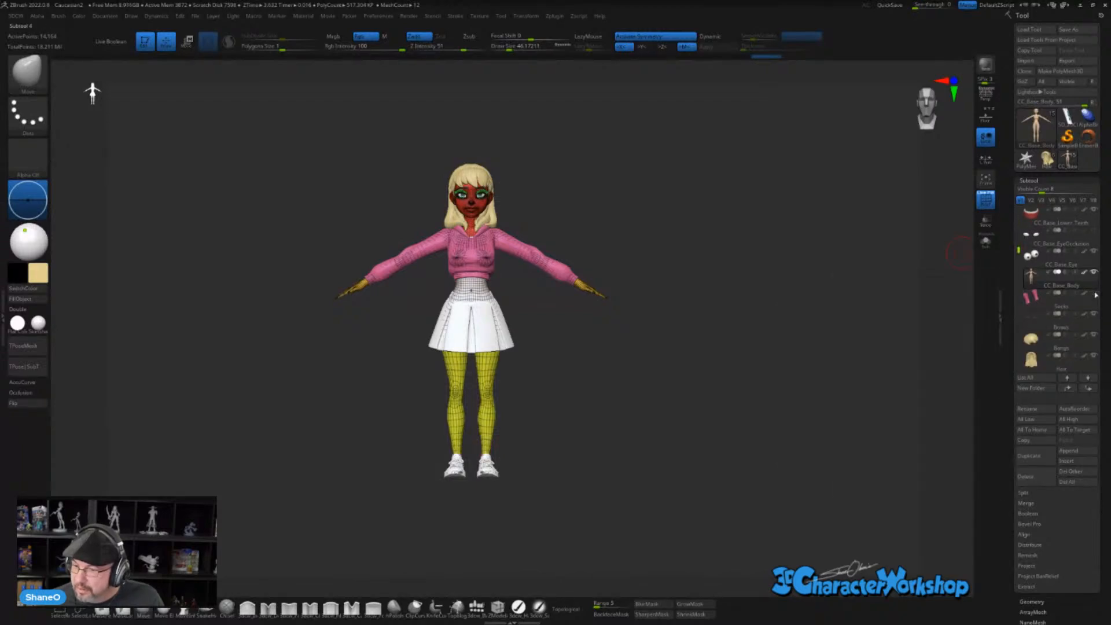
# - Hide the socks, brows, bangs, hair, skirt, hoodie and shoes subtools, and go back to the base body's subtools
pyautogui.click(1094, 334)
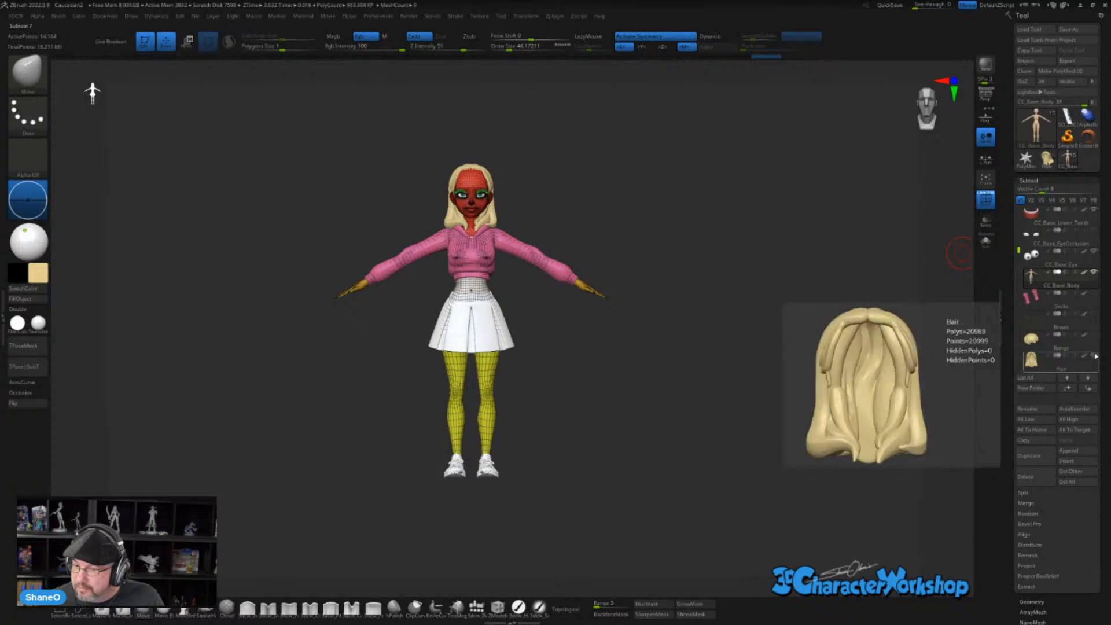
pyautogui.click(1093, 356)
pyautogui.scroll(-5, 1041, 277)
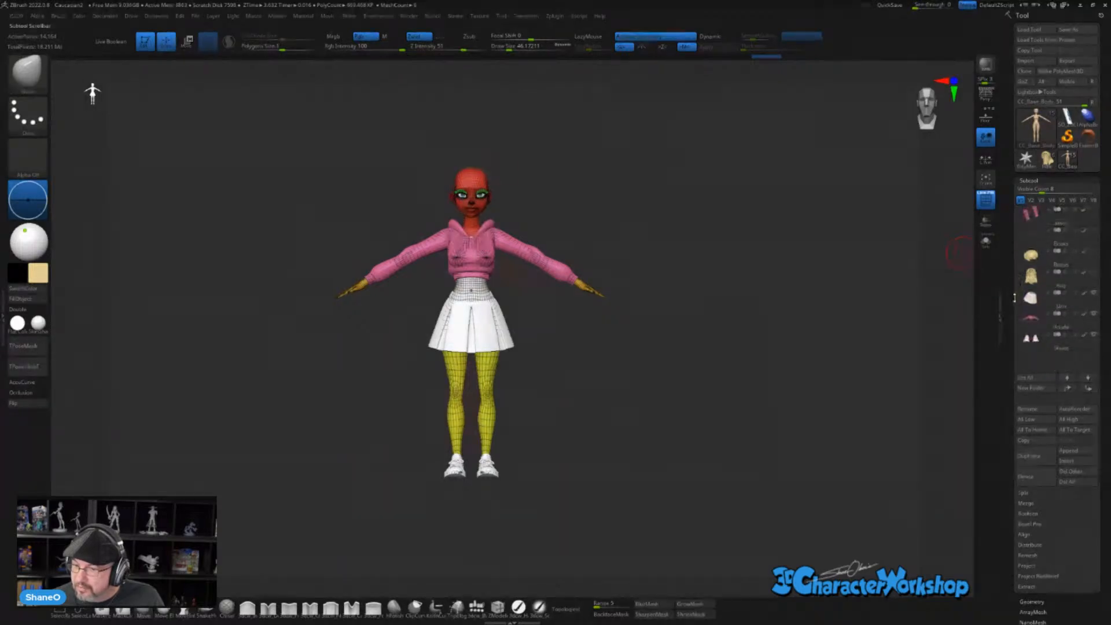
pyautogui.click(1090, 303)
pyautogui.click(1093, 284)
pyautogui.click(1093, 303)
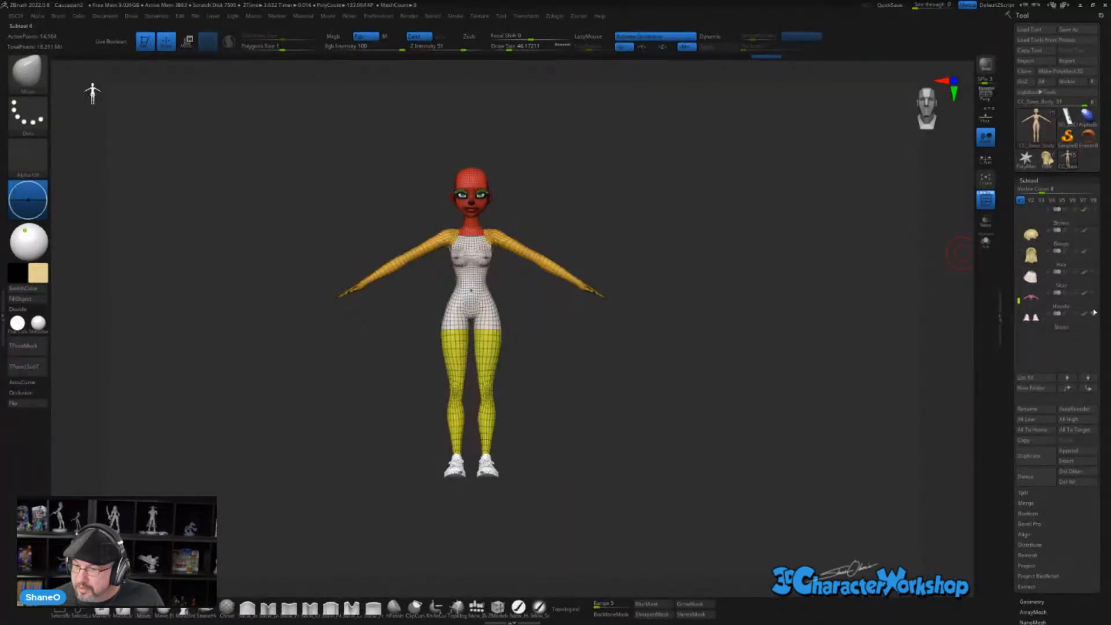
pyautogui.click(1093, 323)
pyautogui.moveTo(1019, 300)
pyautogui.mouseDown()
pyautogui.moveTo(1018, 209)
pyautogui.moveTo(1019, 226)
pyautogui.mouseUp()
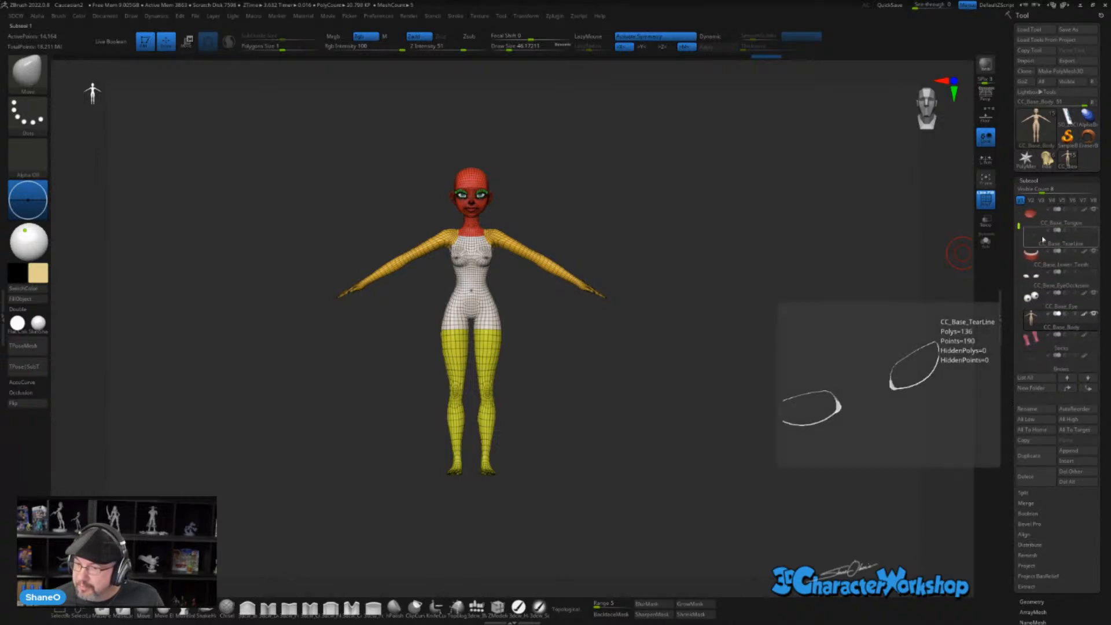
# - Examine the tear line and eye occlusion meshes among the base body's subtools
pyautogui.moveTo(1045, 285)
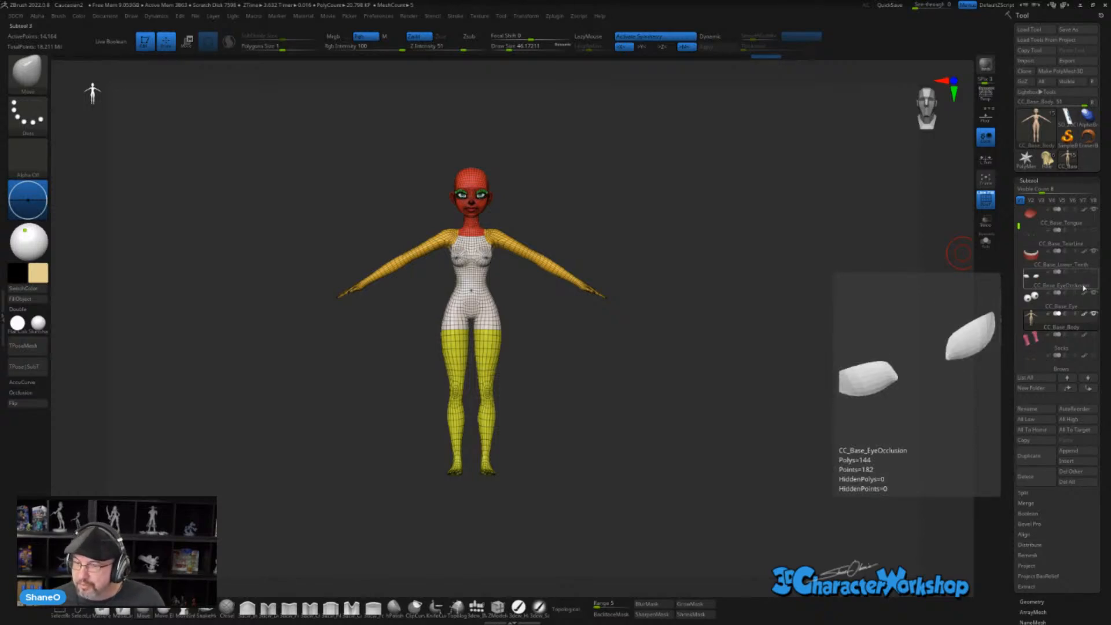
pyautogui.moveTo(1018, 226)
pyautogui.mouseDown()
pyautogui.moveTo(1018, 238)
pyautogui.moveTo(1019, 217)
pyautogui.mouseUp()
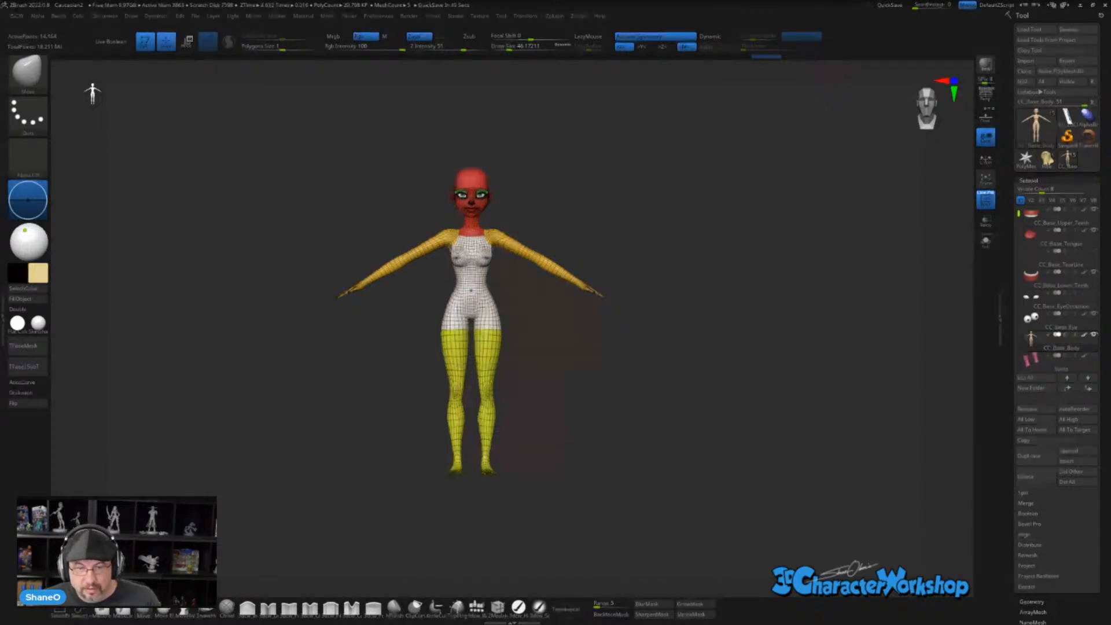
# - Switch to Discord and open the wip-feedback forum on the 3D Character Workshop server
pyautogui.hotkey('alt', 'Tab')
pyautogui.moveTo(217, 0); pyautogui.dragTo(544, 98)
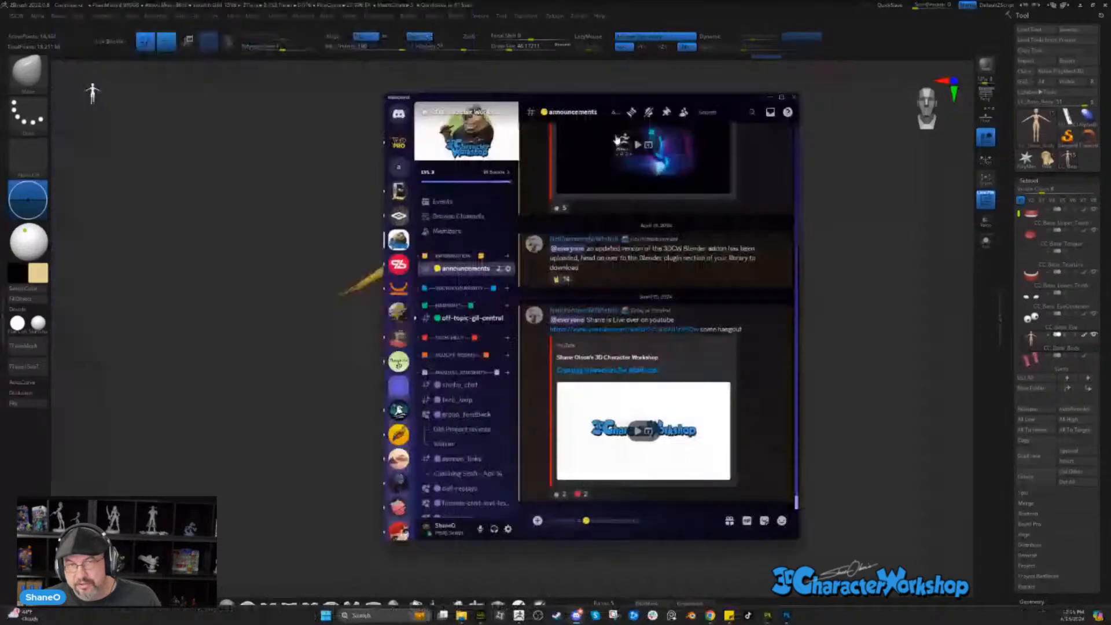
pyautogui.click(449, 316)
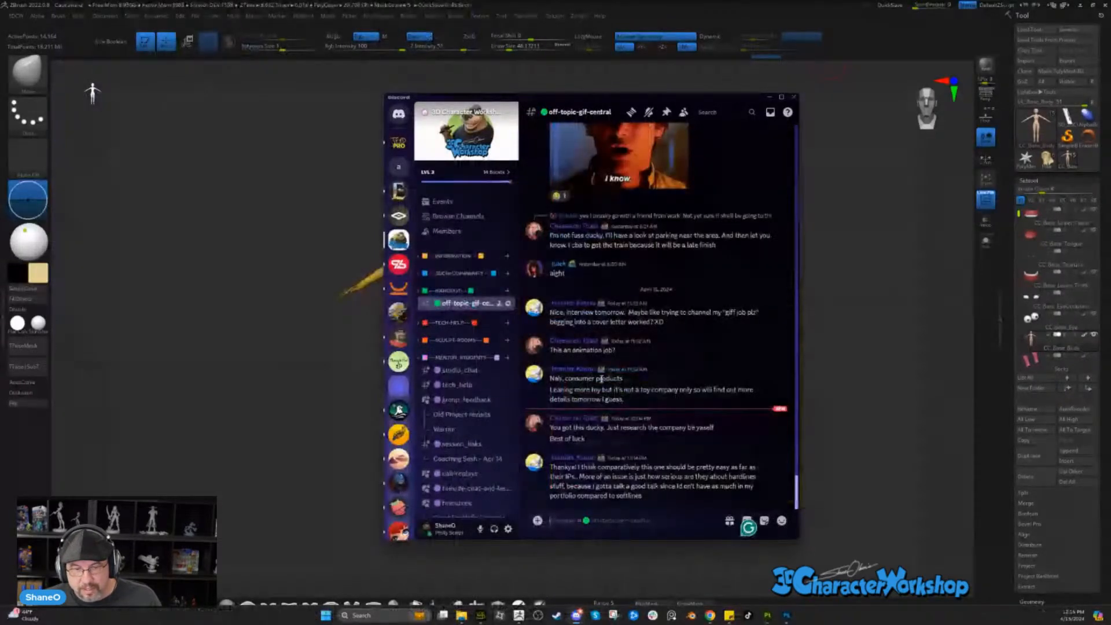
pyautogui.click(459, 274)
pyautogui.click(457, 256)
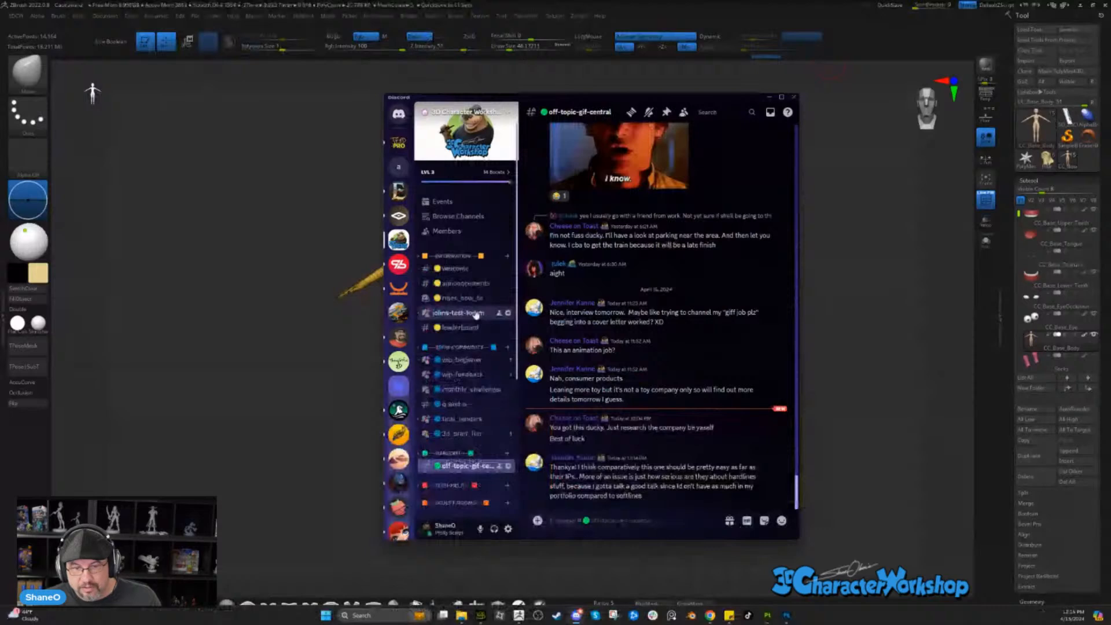
pyautogui.click(454, 255)
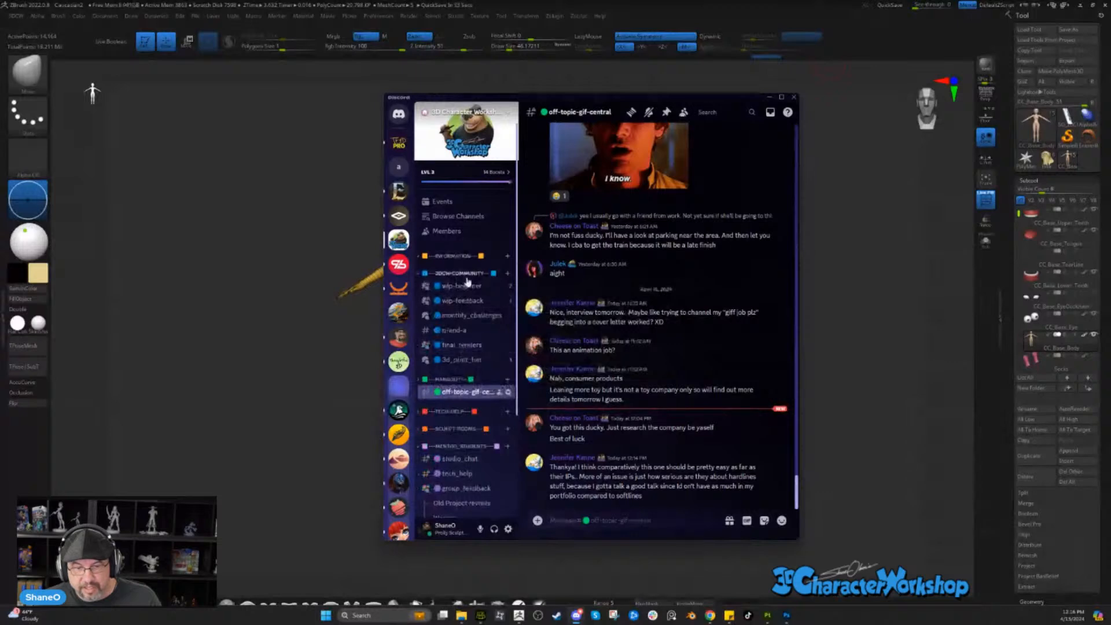
pyautogui.moveTo(463, 302)
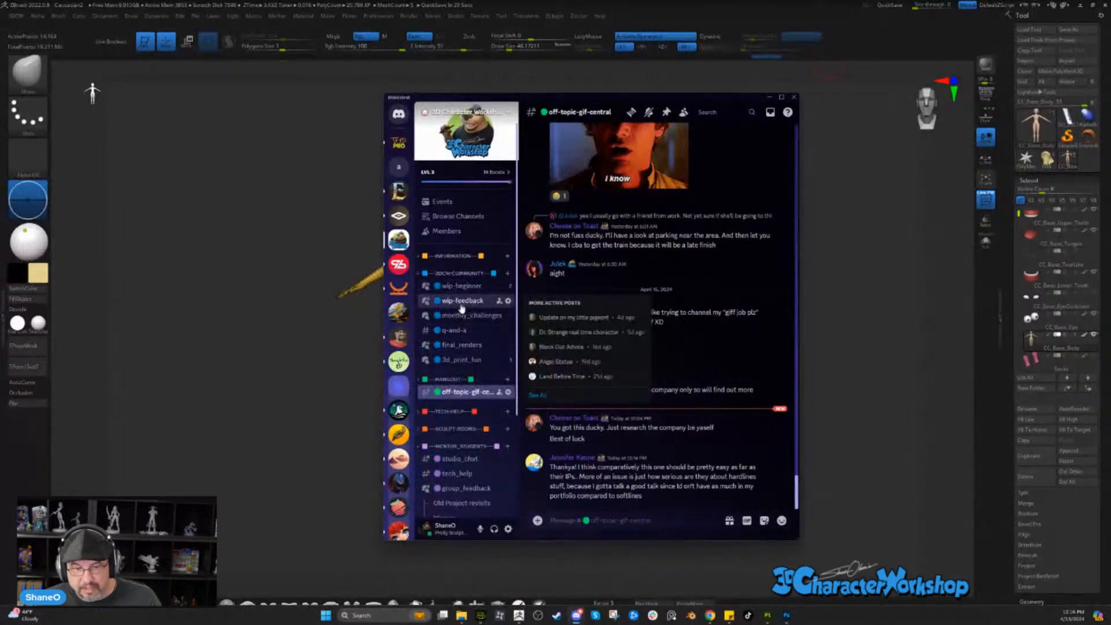
pyautogui.click(461, 302)
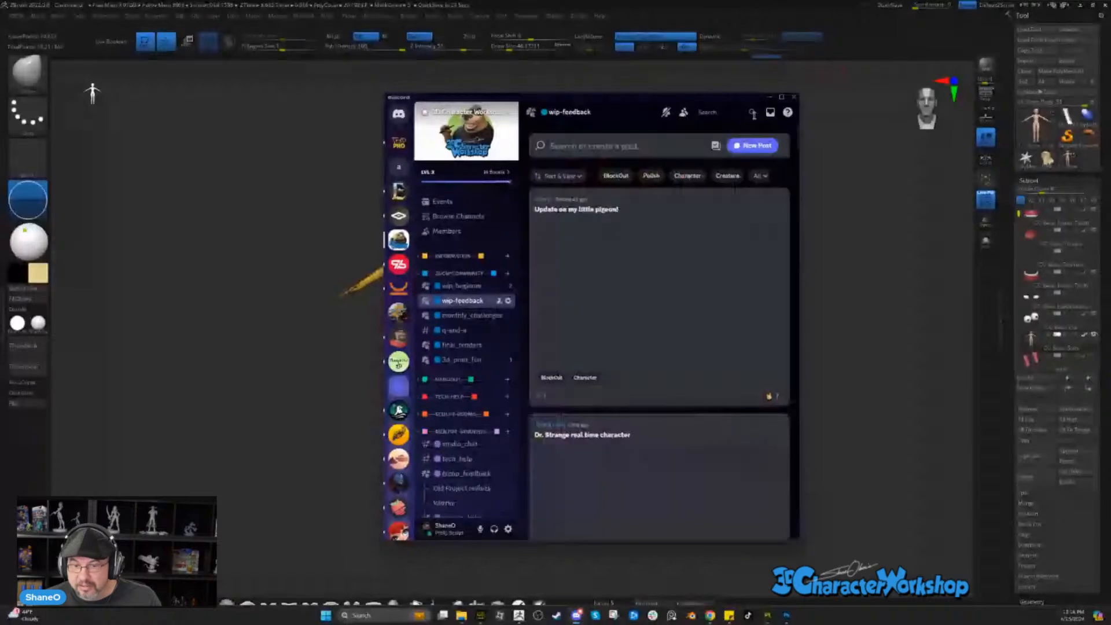
# - Maximize the Discord window and browse the posts in the wip-feedback forum
pyautogui.click(781, 97)
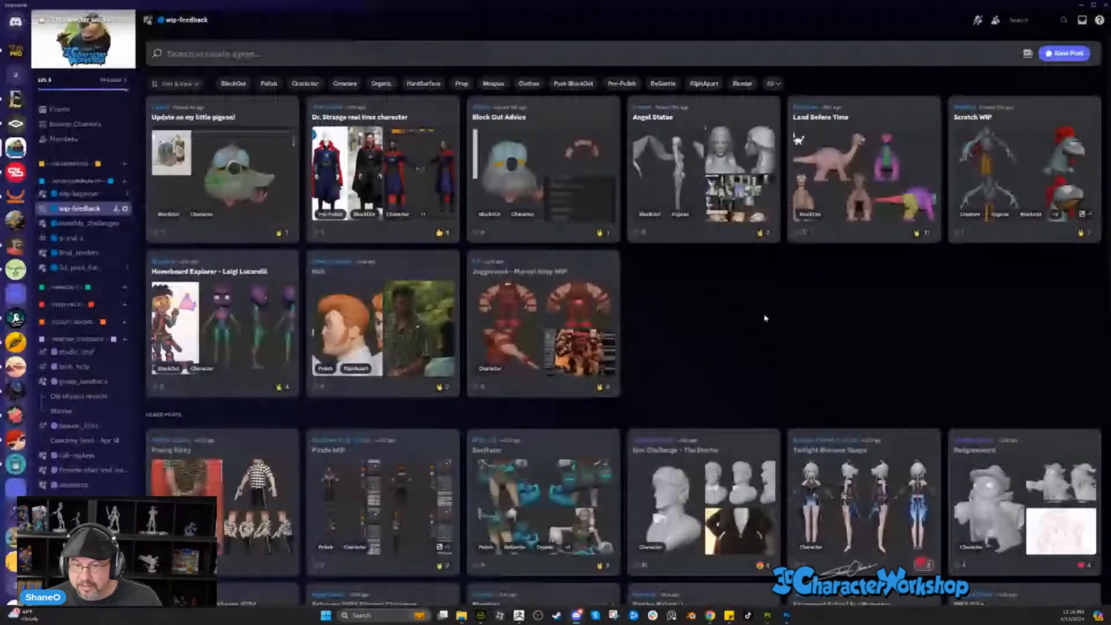
pyautogui.scroll(-4, 352, 345)
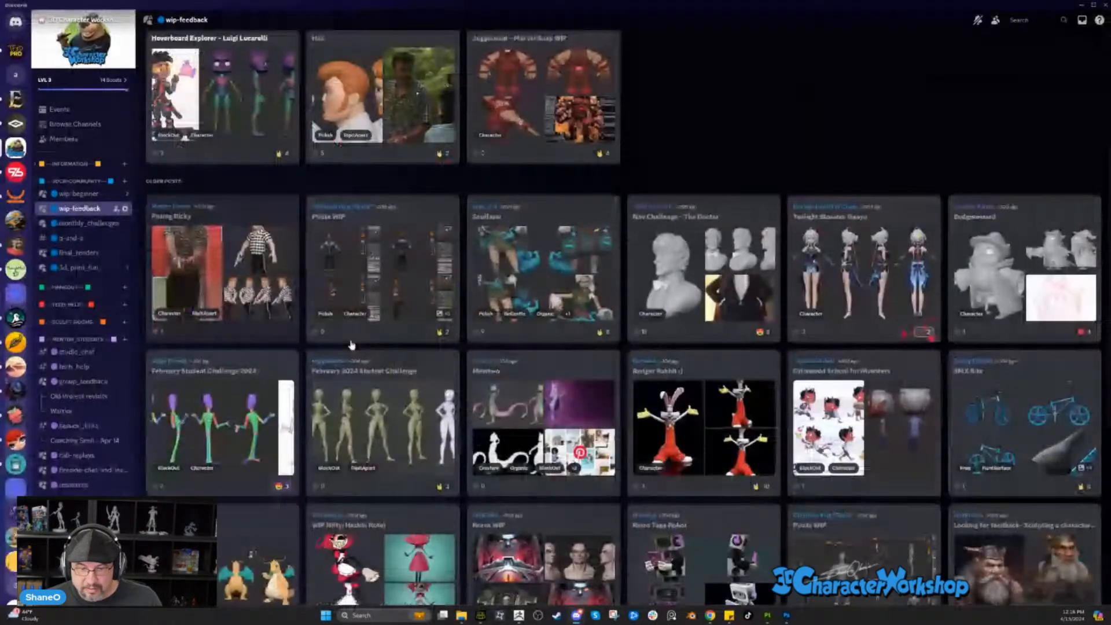
pyautogui.scroll(-5, 351, 346)
pyautogui.click(71, 207)
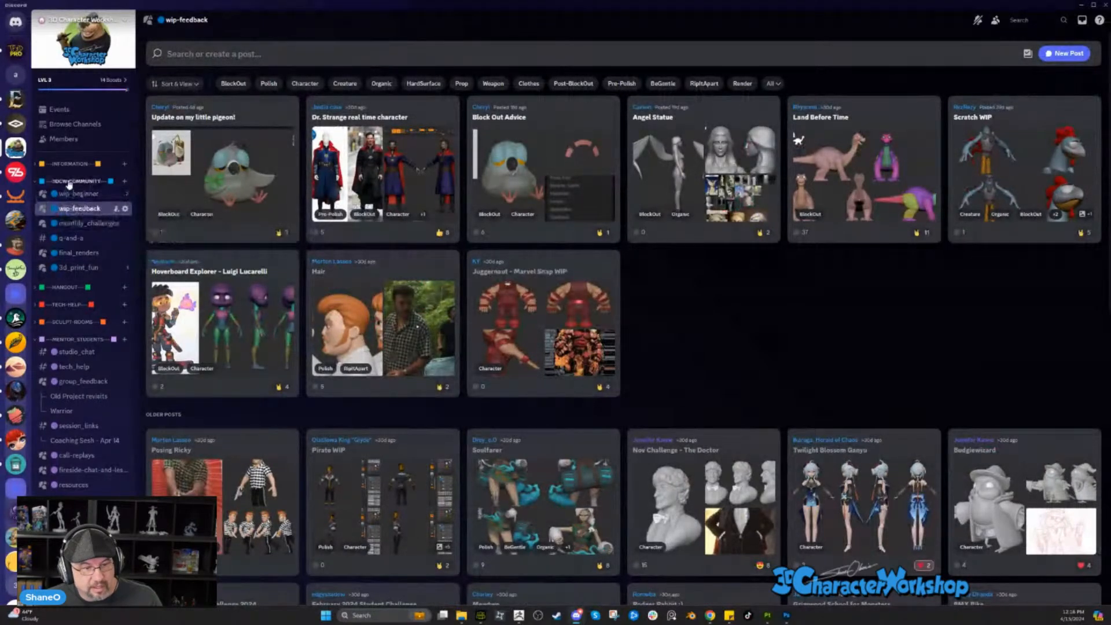
# - Look through the server's Hangout, Tech-Help and Sculpt-Rooms channels, collapsing every channel category including Mentor-Students
pyautogui.click(69, 181)
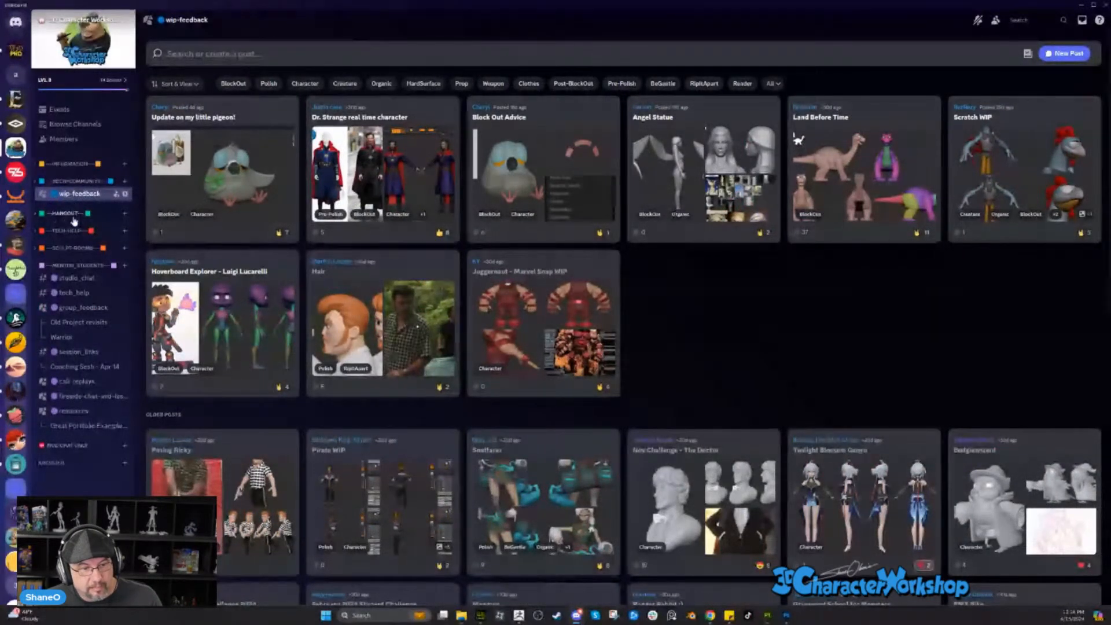
pyautogui.click(66, 214)
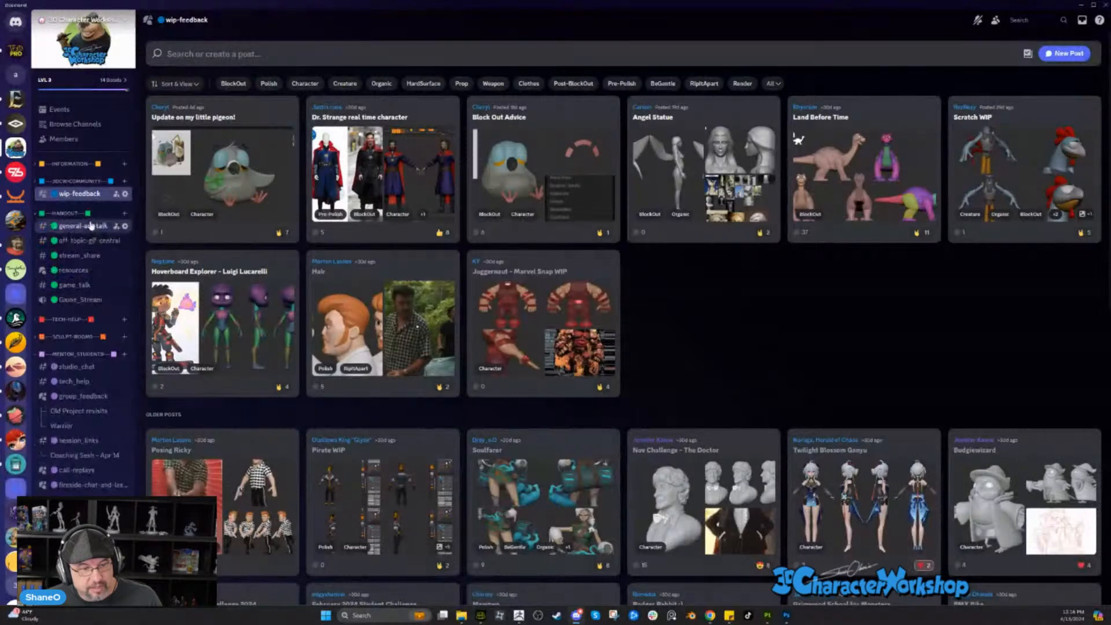
pyautogui.click(66, 213)
pyautogui.click(64, 231)
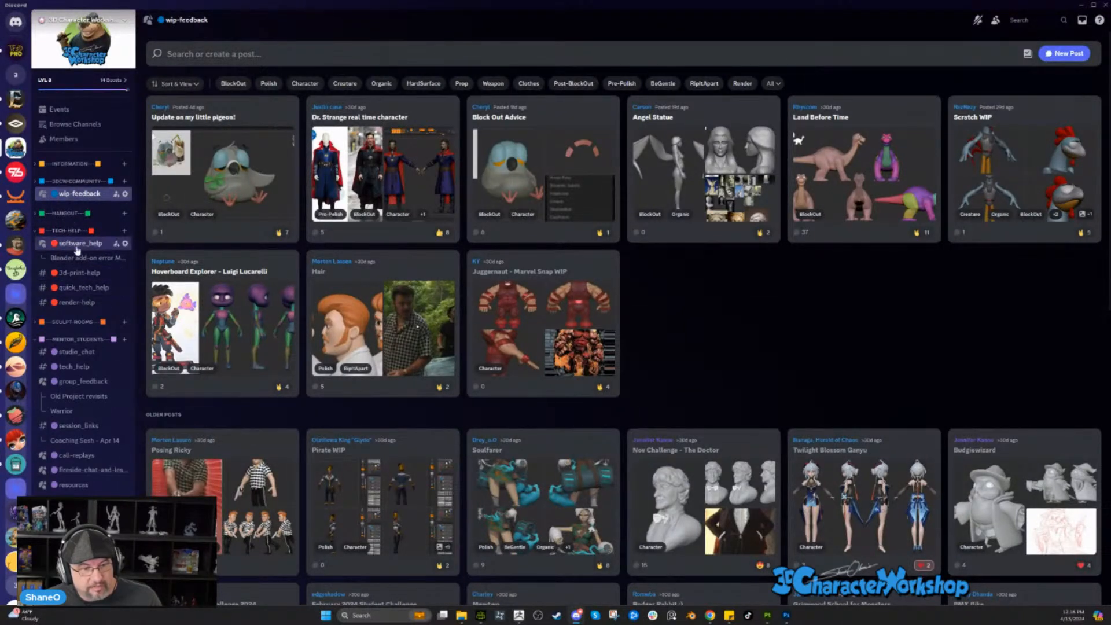
pyautogui.click(72, 231)
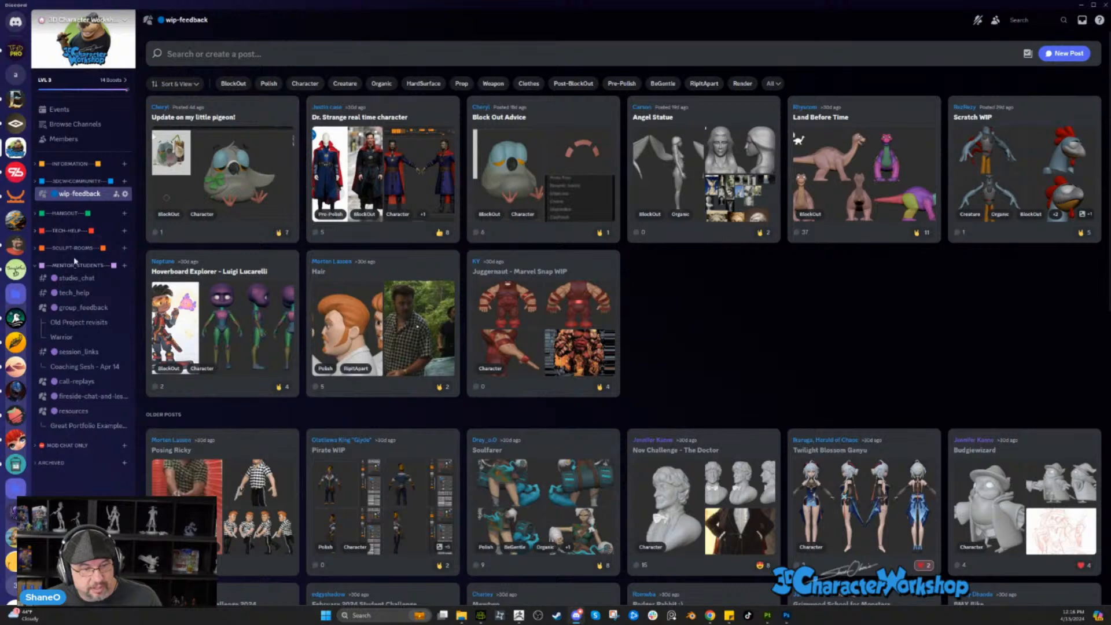
pyautogui.click(70, 248)
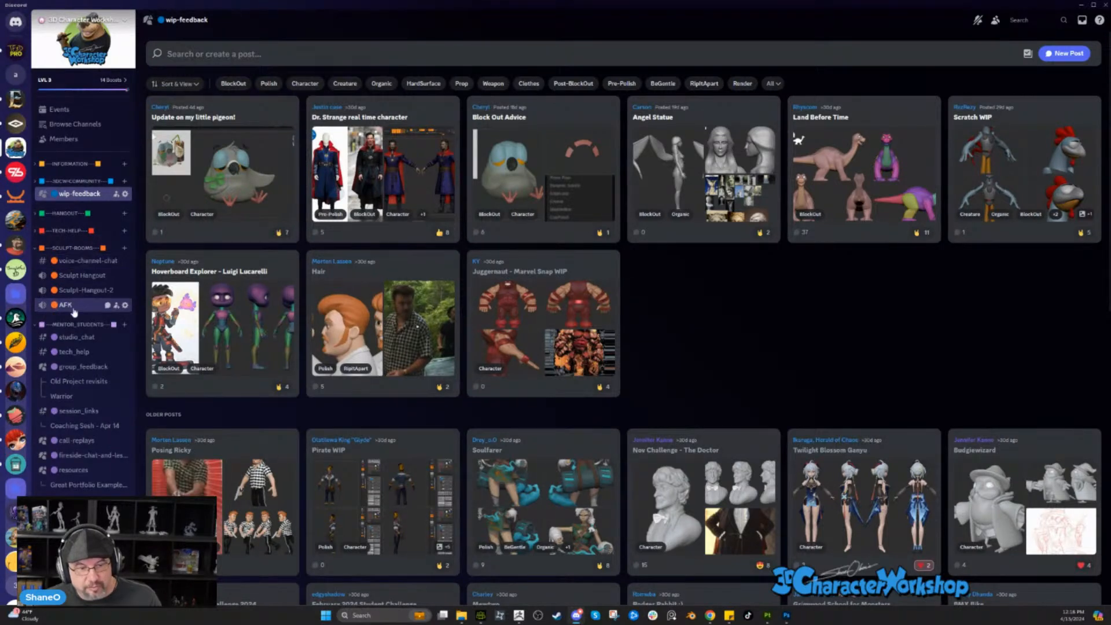
pyautogui.click(75, 249)
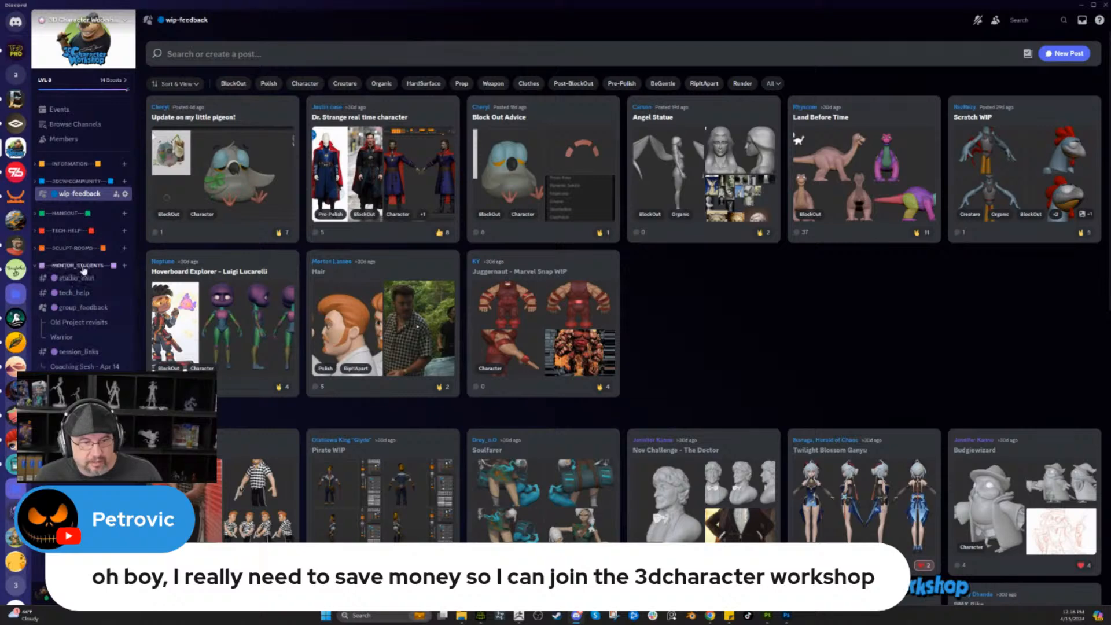
pyautogui.click(83, 266)
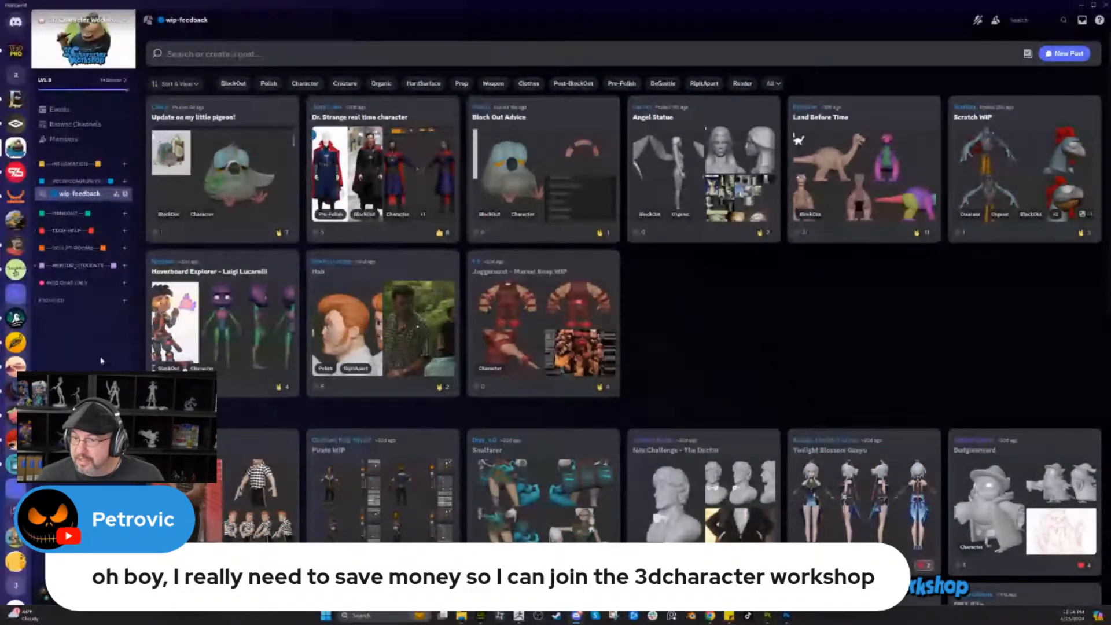
# - Return to ZBrush and raise the brush's draw size to about 120, framing the full body from the front
pyautogui.click(1080, 6)
pyautogui.moveTo(750, 220); pyautogui.dragTo(718, 238)
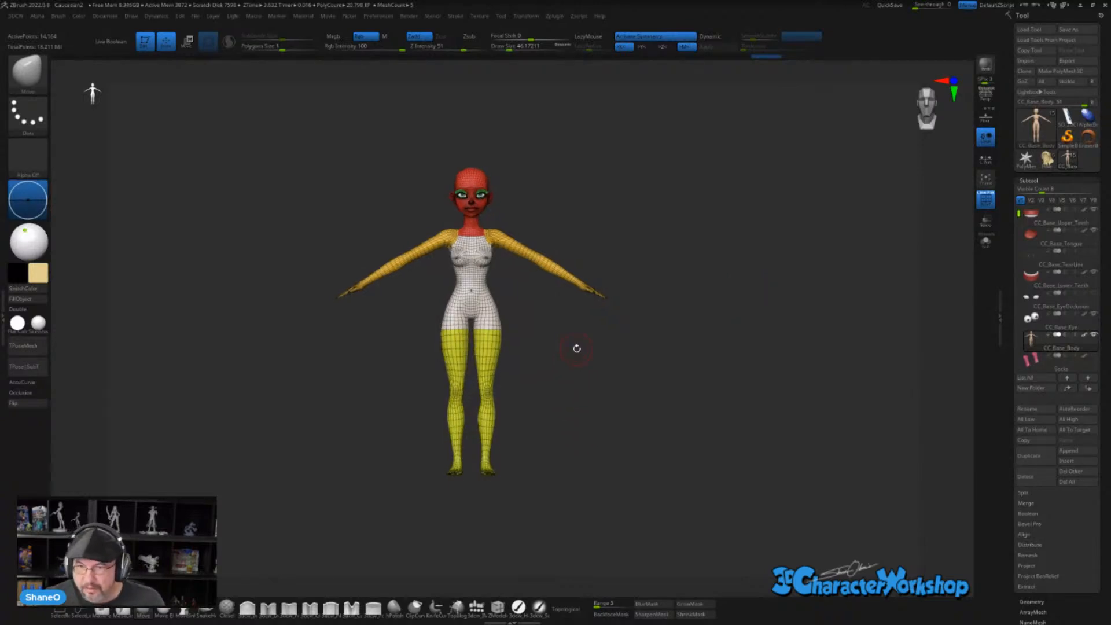
pyautogui.press('s')
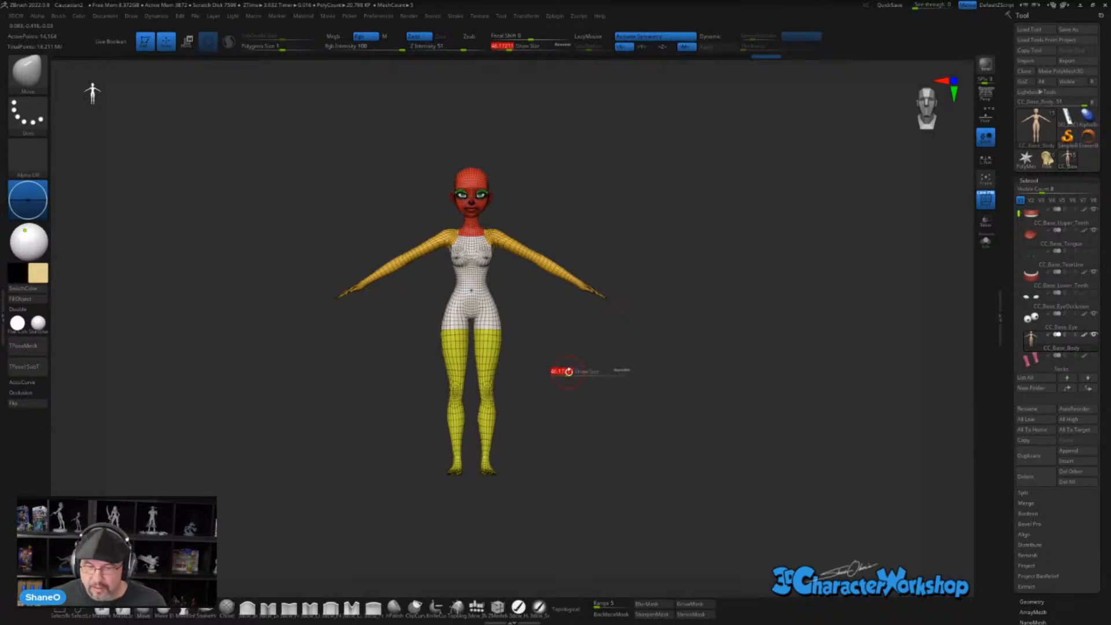
pyautogui.moveTo(574, 372); pyautogui.dragTo(584, 372)
pyautogui.keyDown('alt'); pyautogui.moveTo(641, 289); pyautogui.dragTo(654, 294); pyautogui.keyUp('alt')
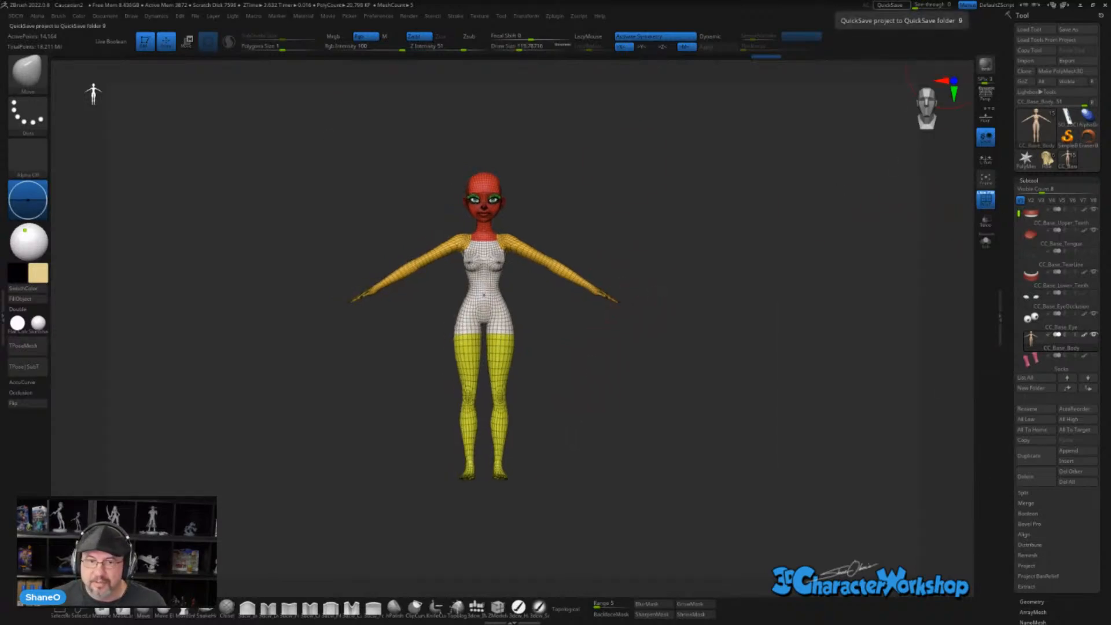
# - Switch to Character Creator and frame the full dressed toon girl from head to shoes
pyautogui.hotkey('alt', 'Tab')
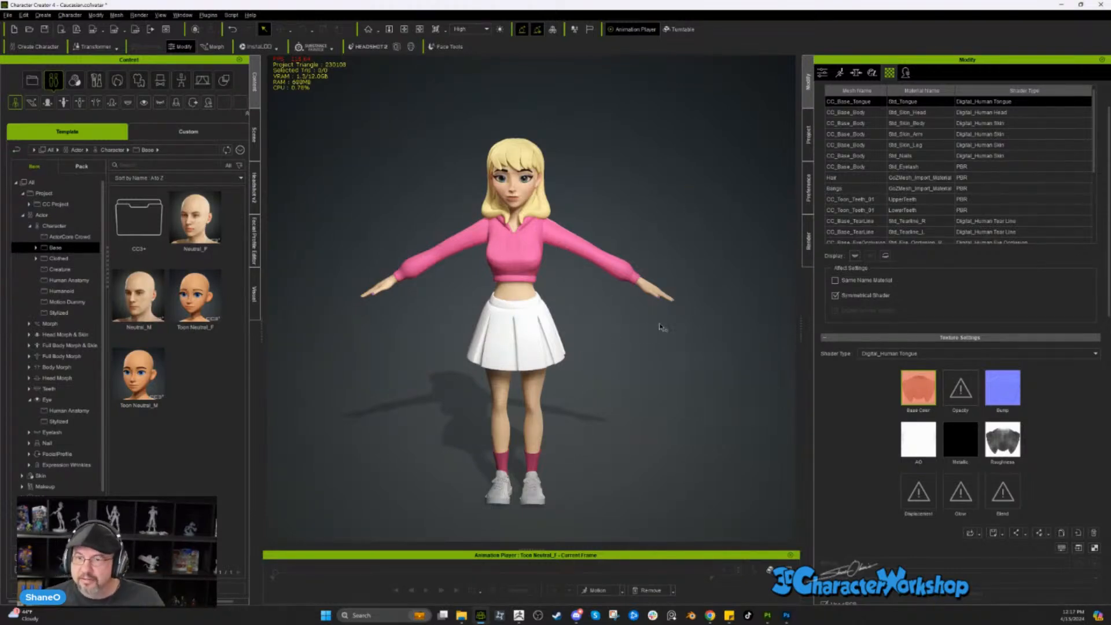
pyautogui.scroll(-3, 661, 328)
pyautogui.moveTo(662, 328); pyautogui.dragTo(668, 307, button='right')
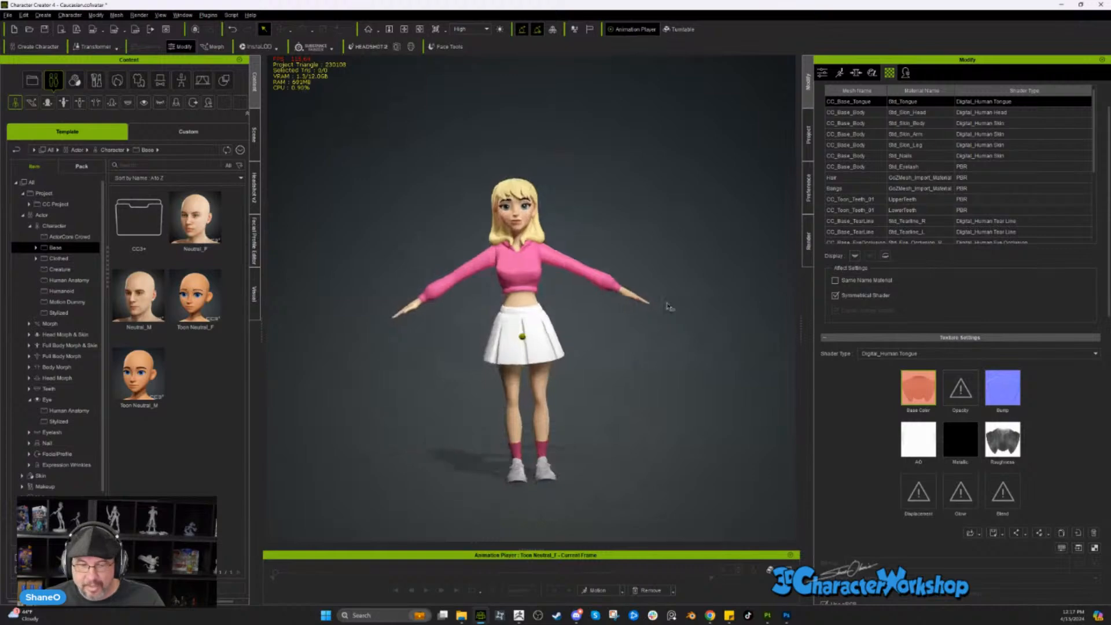
pyautogui.moveTo(668, 308); pyautogui.dragTo(668, 290, button='middle')
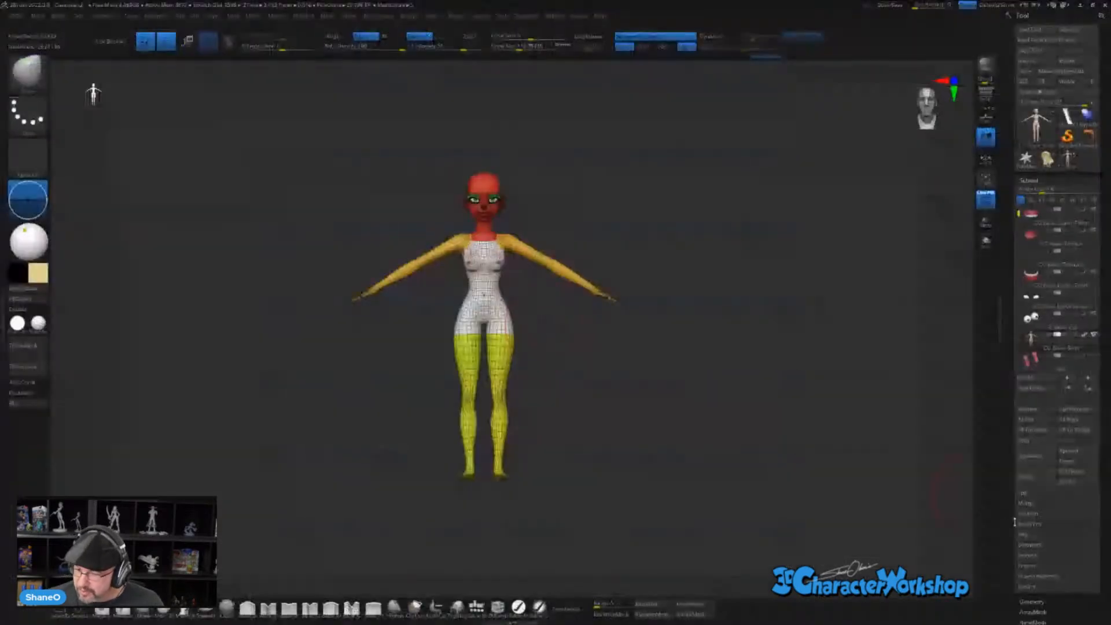
# - Go back to ZBrush, display the body's export scale and offset settings, and turn on the floor grid
pyautogui.scroll(-5, 1030, 412)
pyautogui.click(1028, 427)
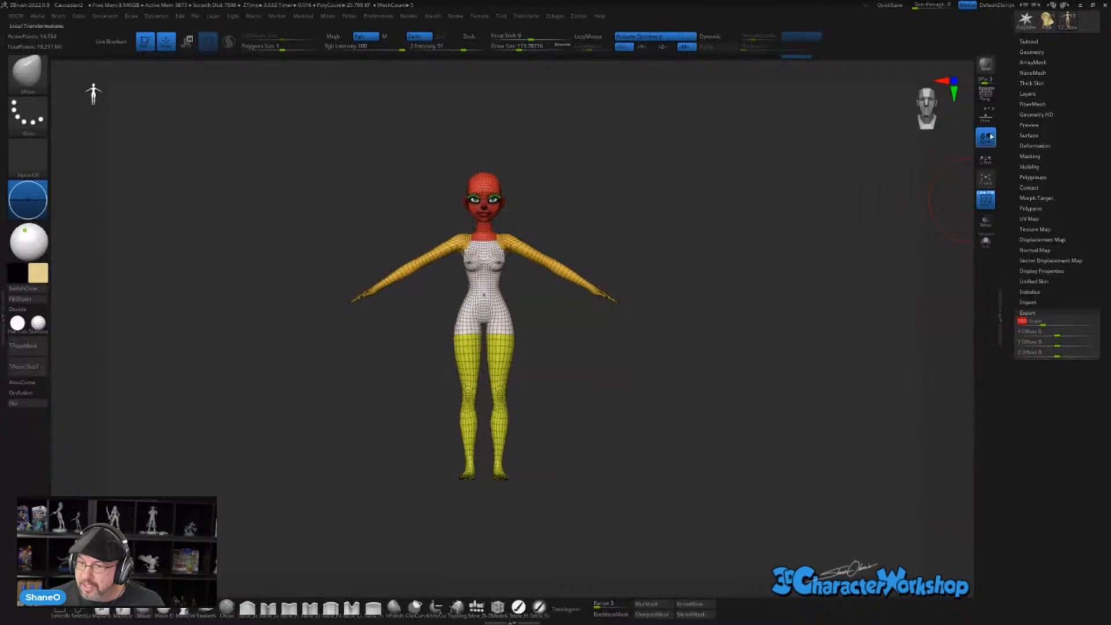
pyautogui.click(985, 116)
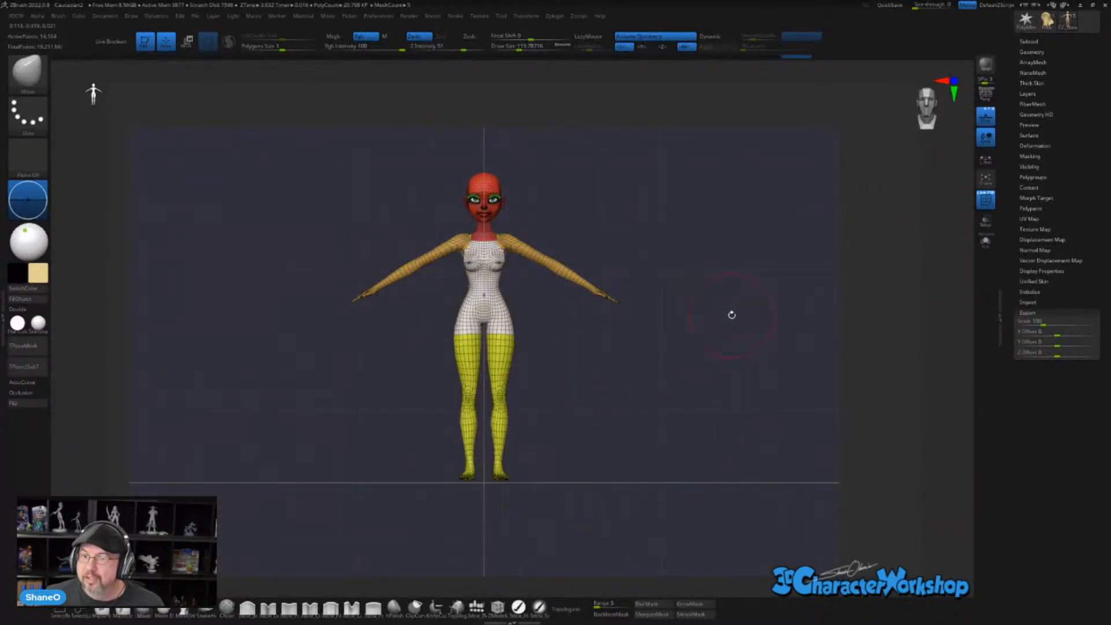
pyautogui.moveTo(732, 315); pyautogui.dragTo(689, 201)
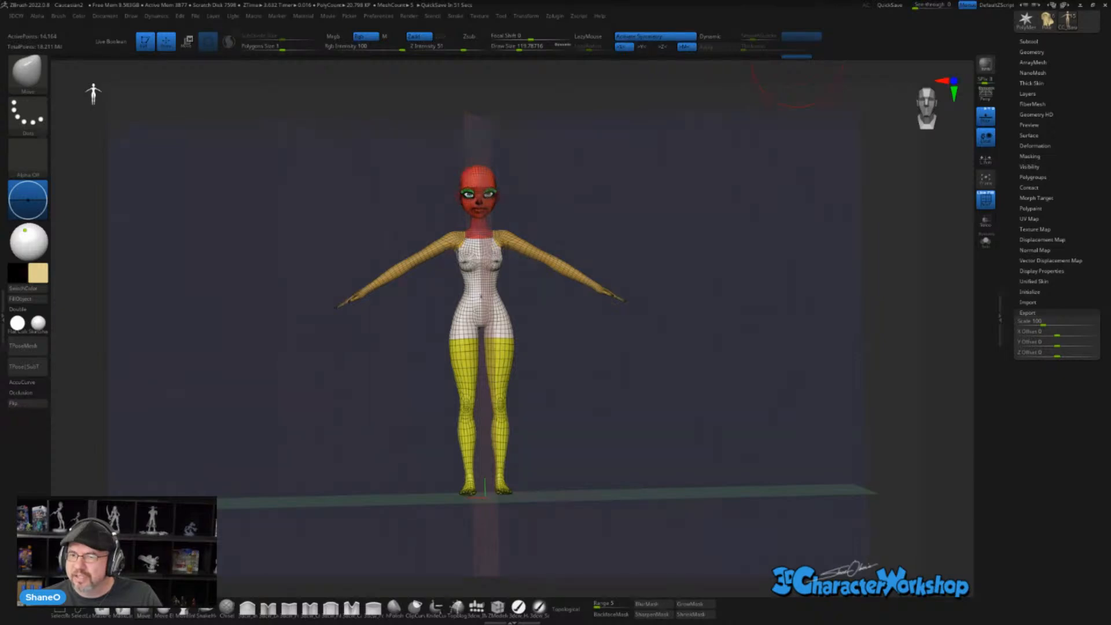
# - Snap the body back to a straight front view and turn off the floor grid
pyautogui.moveTo(797, 61); pyautogui.dragTo(781, 12)
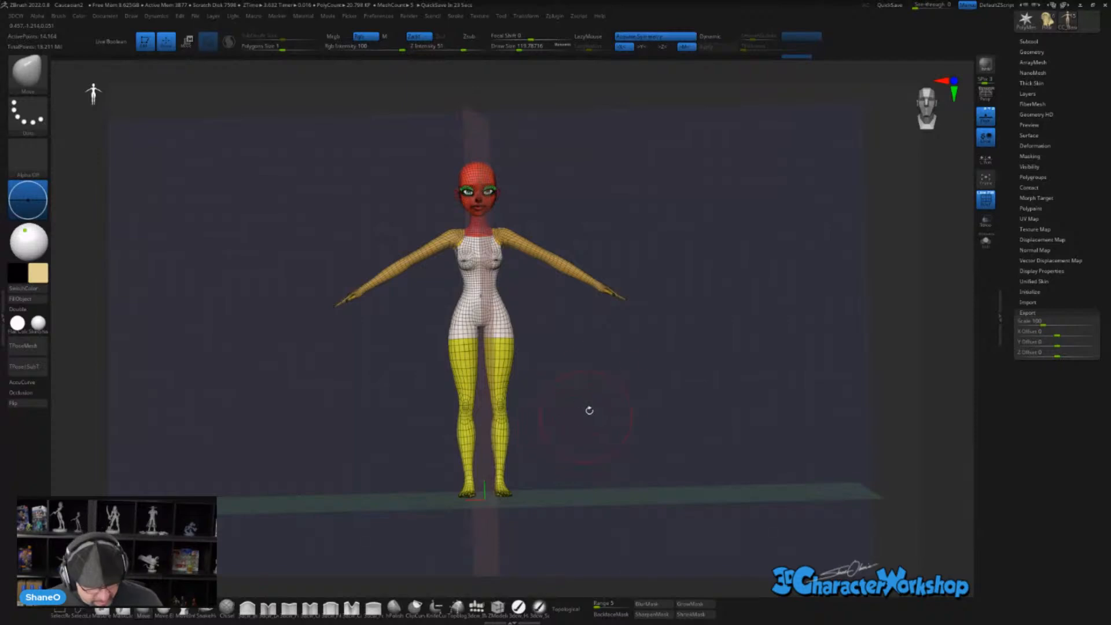
pyautogui.keyDown('shift'); pyautogui.moveTo(694, 276); pyautogui.dragTo(731, 325); pyautogui.keyUp('shift')
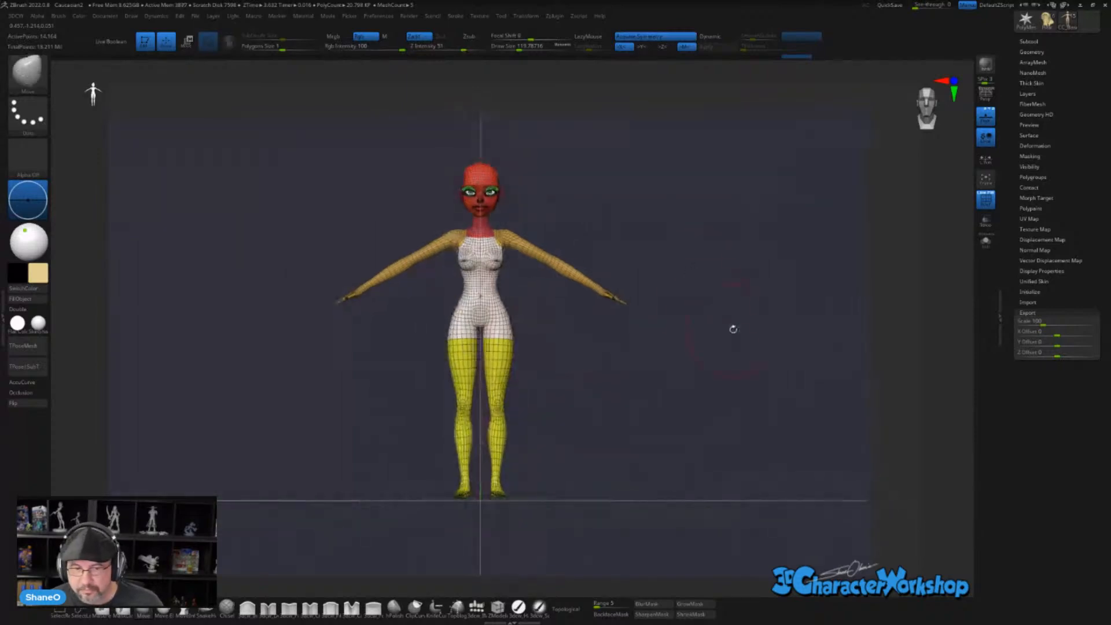
pyautogui.hotkey('shift', 'p')
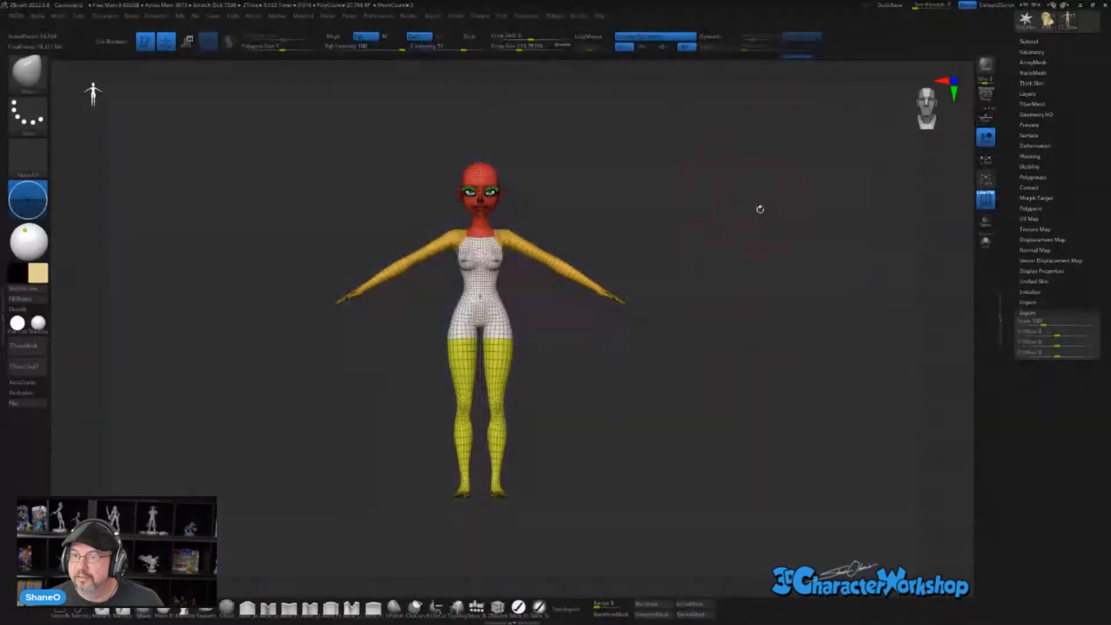
pyautogui.keyDown('alt'); pyautogui.moveTo(738, 246); pyautogui.dragTo(751, 264); pyautogui.keyUp('alt')
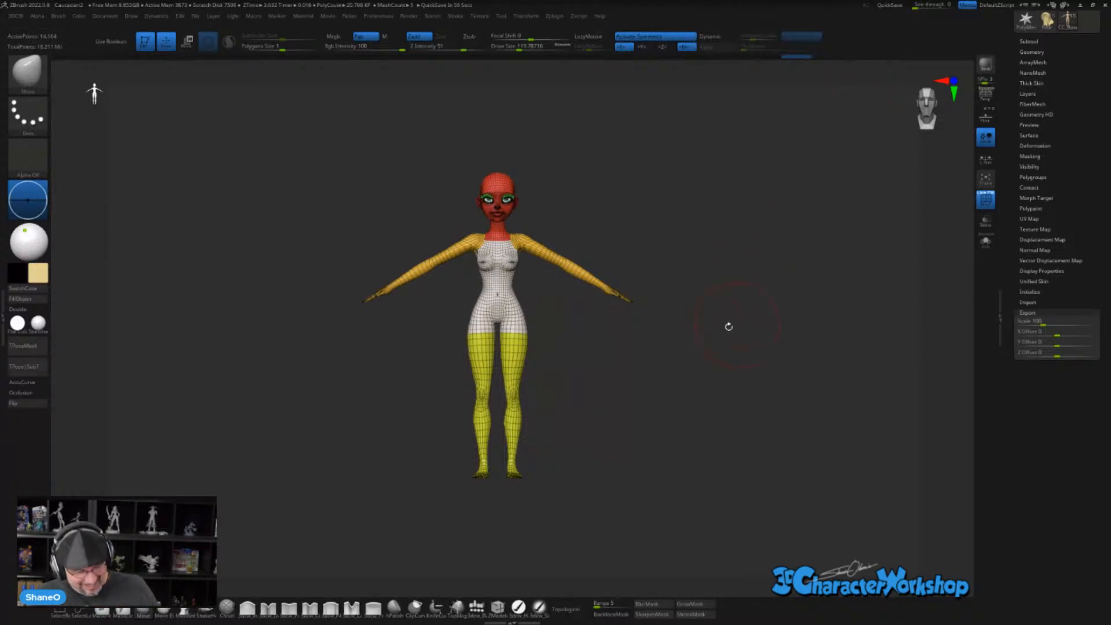
pyautogui.moveTo(688, 351); pyautogui.dragTo(680, 363)
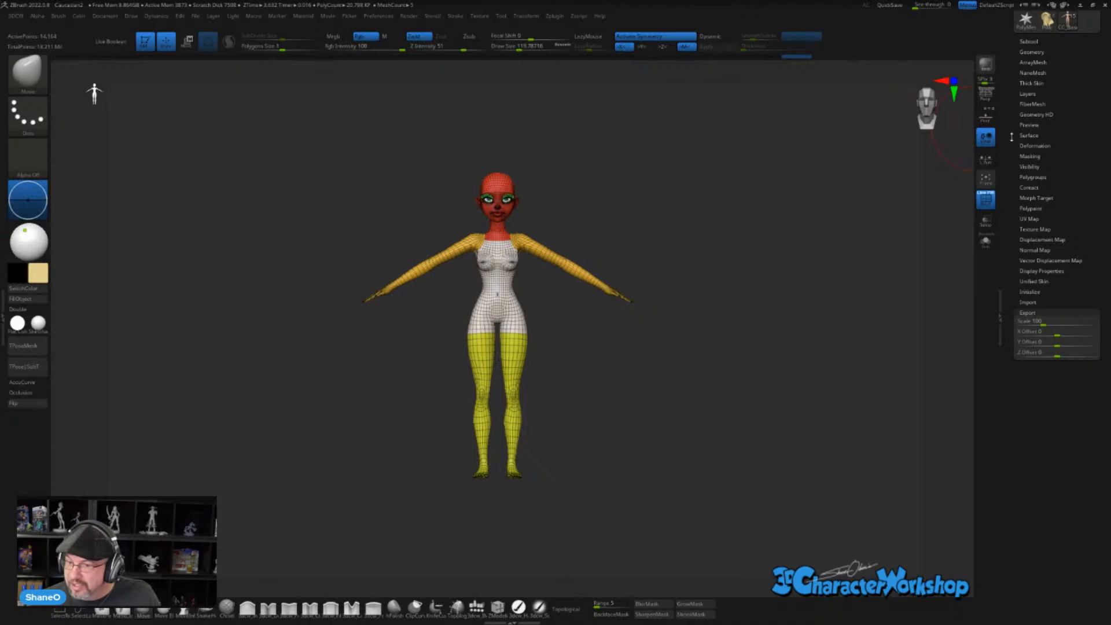
# - Send the visible subtools to Character Creator through GoZ, review the update options for each mesh, and cancel the transfer
pyautogui.moveTo(1012, 137); pyautogui.dragTo(1036, 220)
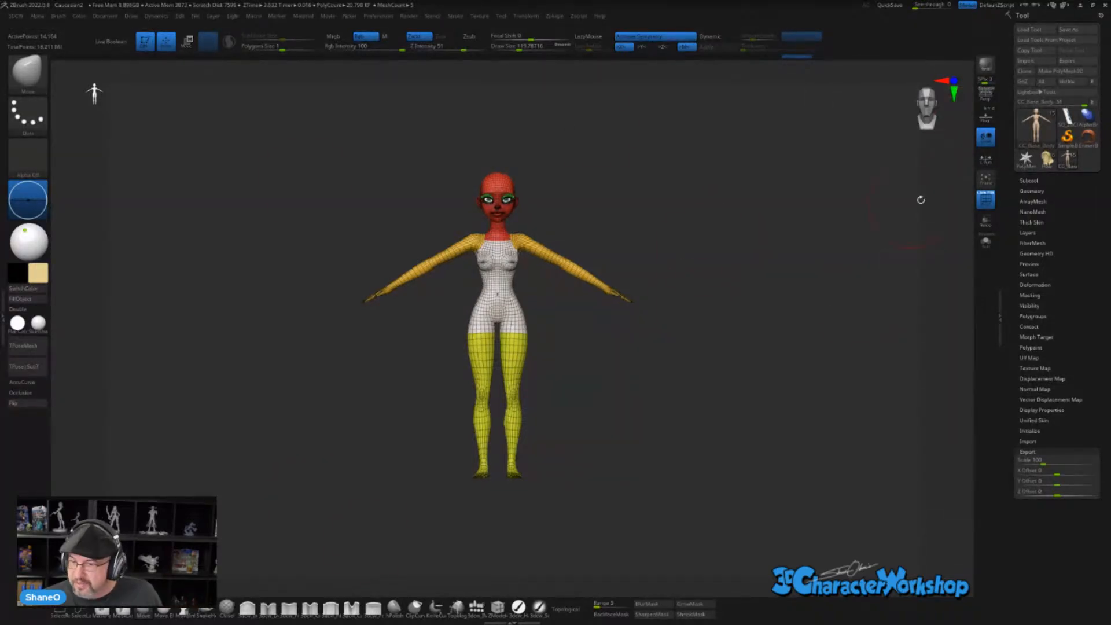
pyautogui.click(1070, 81)
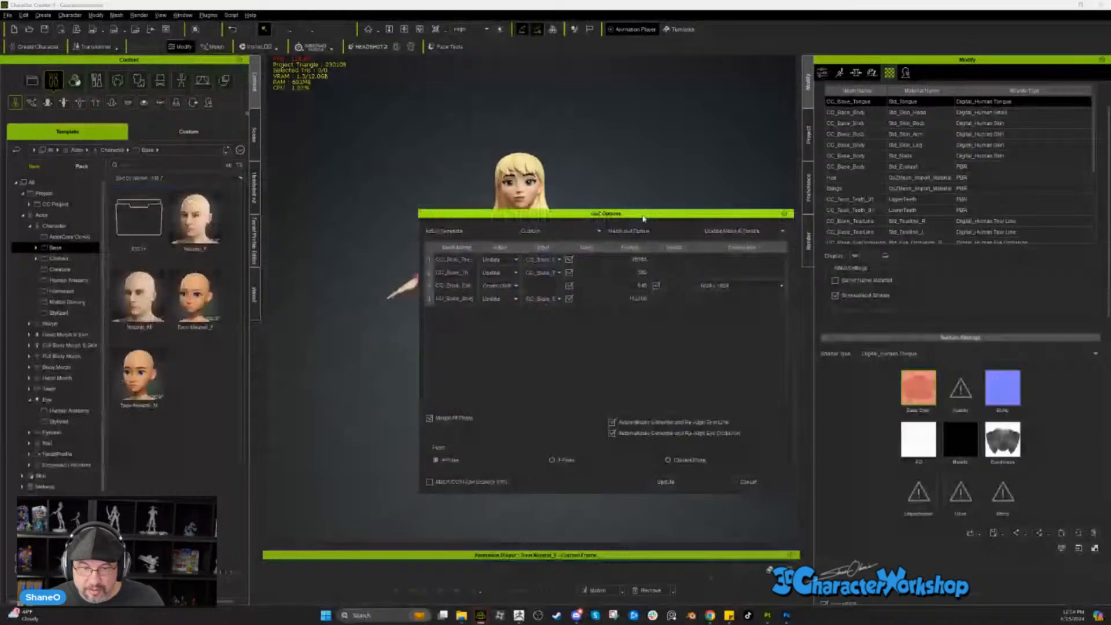
pyautogui.moveTo(643, 216); pyautogui.dragTo(565, 208)
pyautogui.click(364, 280)
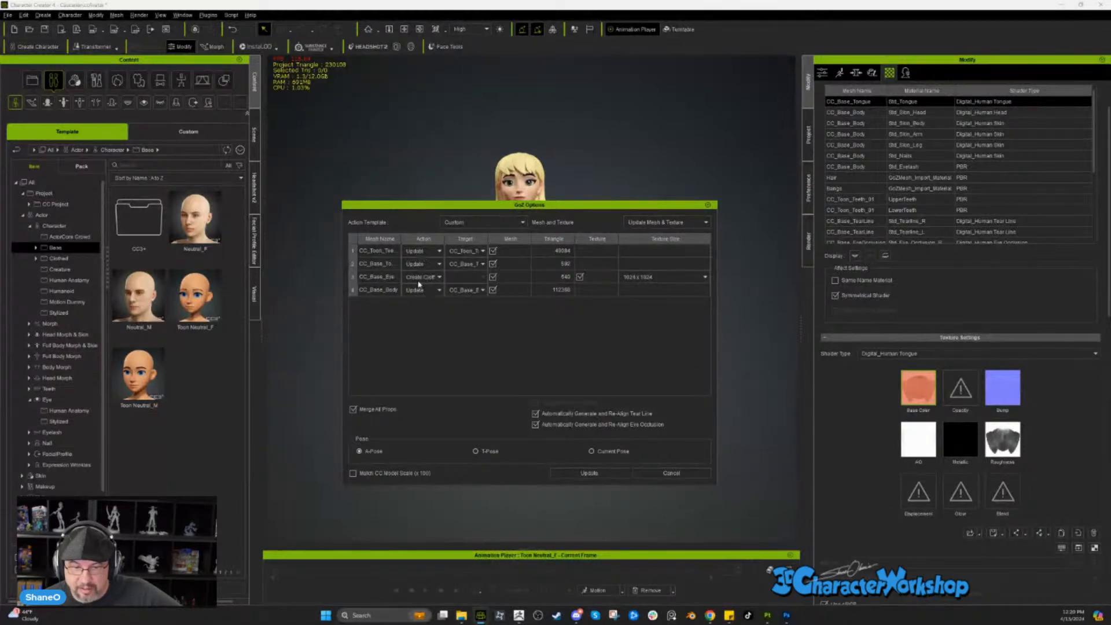
pyautogui.click(672, 473)
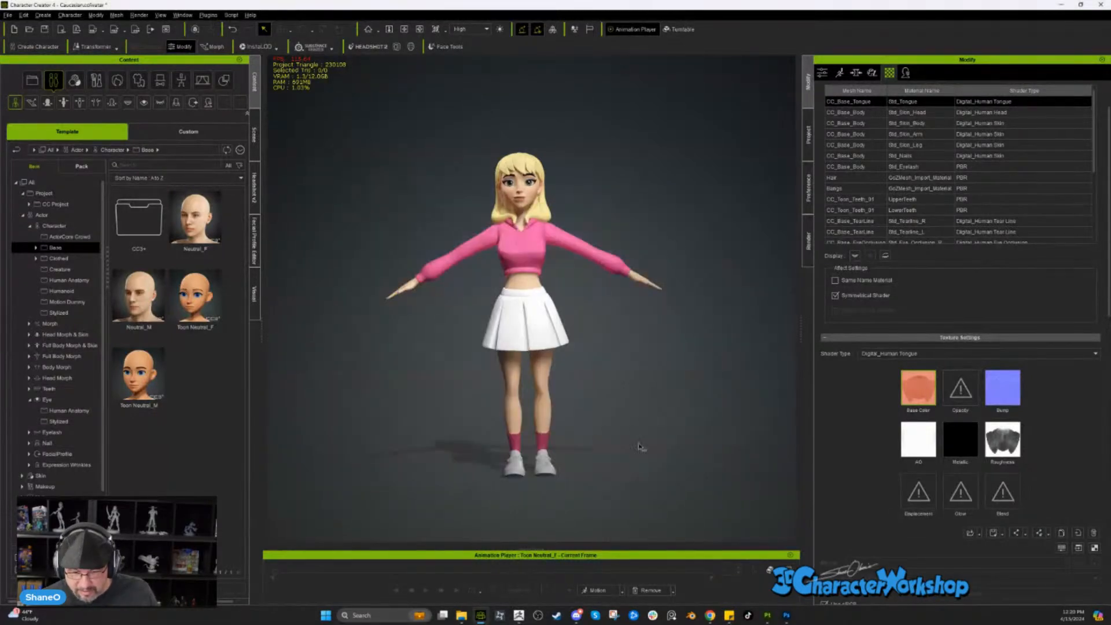
# - Return to ZBrush and reduce the brush's draw size to about 41, framing the head and upper body from the front
pyautogui.click(518, 615)
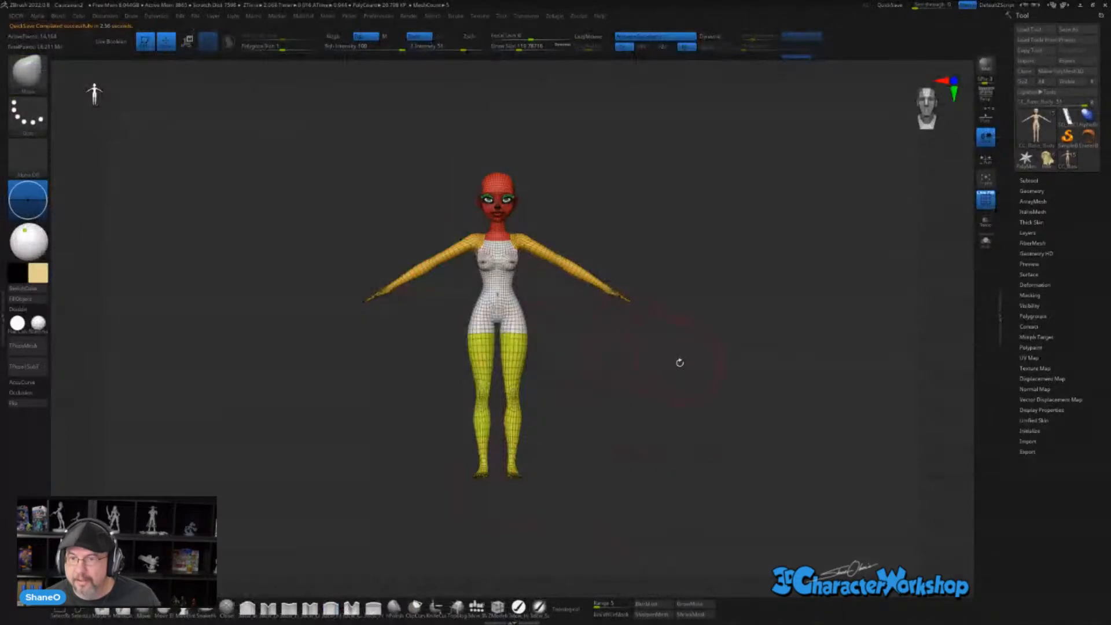
pyautogui.keyDown('alt'); pyautogui.moveTo(693, 375); pyautogui.dragTo(786, 278); pyautogui.keyUp('alt')
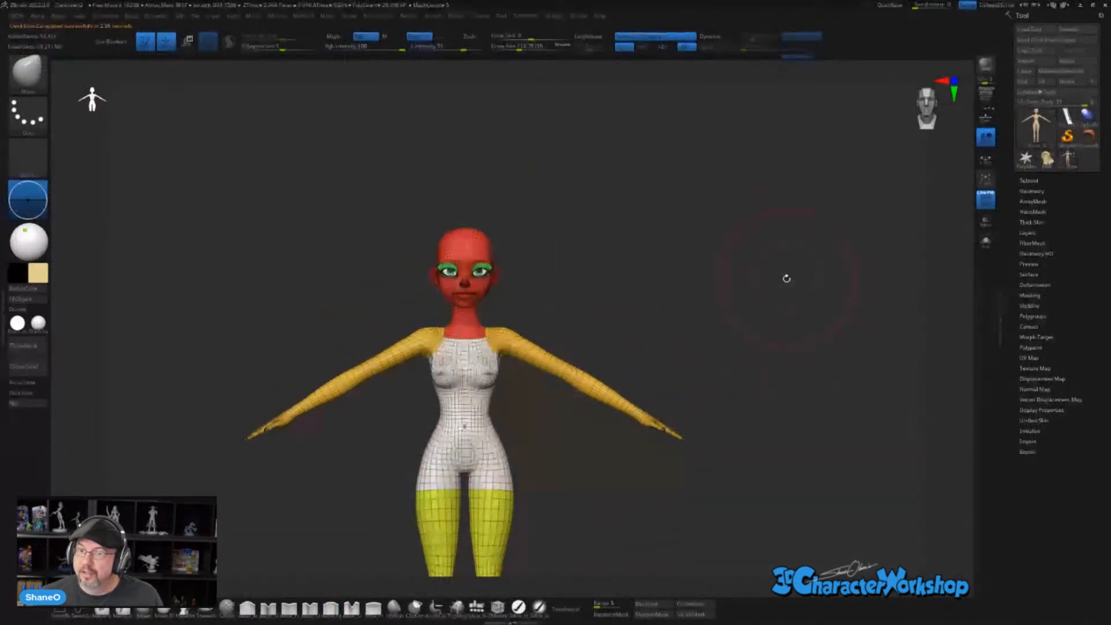
pyautogui.moveTo(762, 268); pyautogui.dragTo(755, 259)
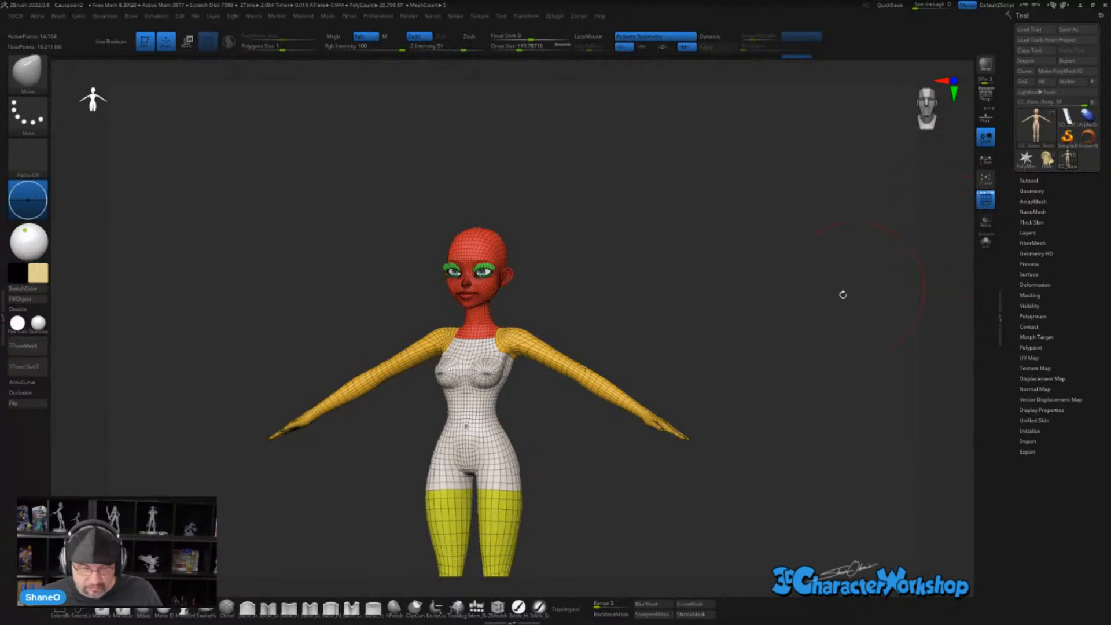
pyautogui.keyDown('alt'); pyautogui.moveTo(713, 286); pyautogui.dragTo(720, 311); pyautogui.keyUp('alt')
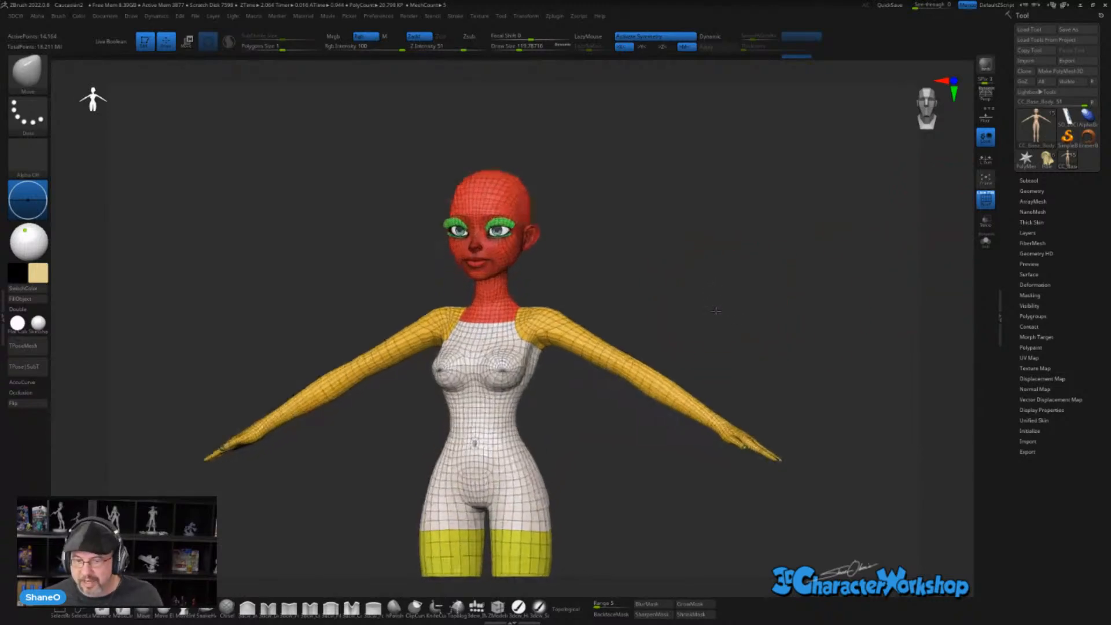
pyautogui.keyDown('alt'); pyautogui.moveTo(770, 253); pyautogui.dragTo(714, 340); pyautogui.keyUp('alt')
pyautogui.press('s')
pyautogui.moveTo(608, 335); pyautogui.dragTo(644, 334)
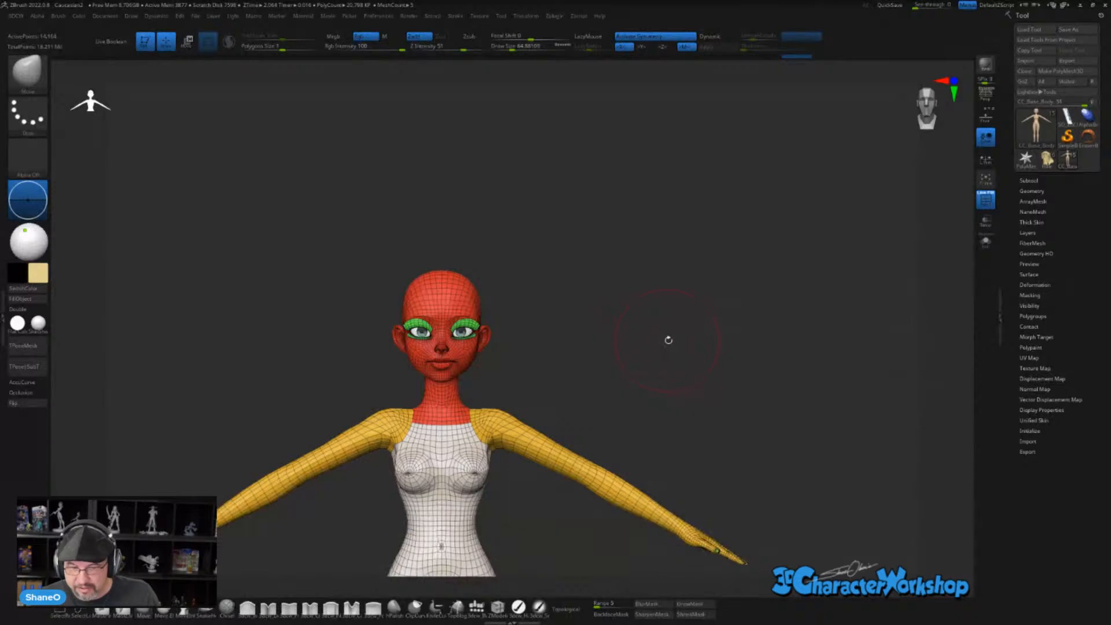
pyautogui.press('s')
pyautogui.moveTo(668, 348); pyautogui.dragTo(726, 322)
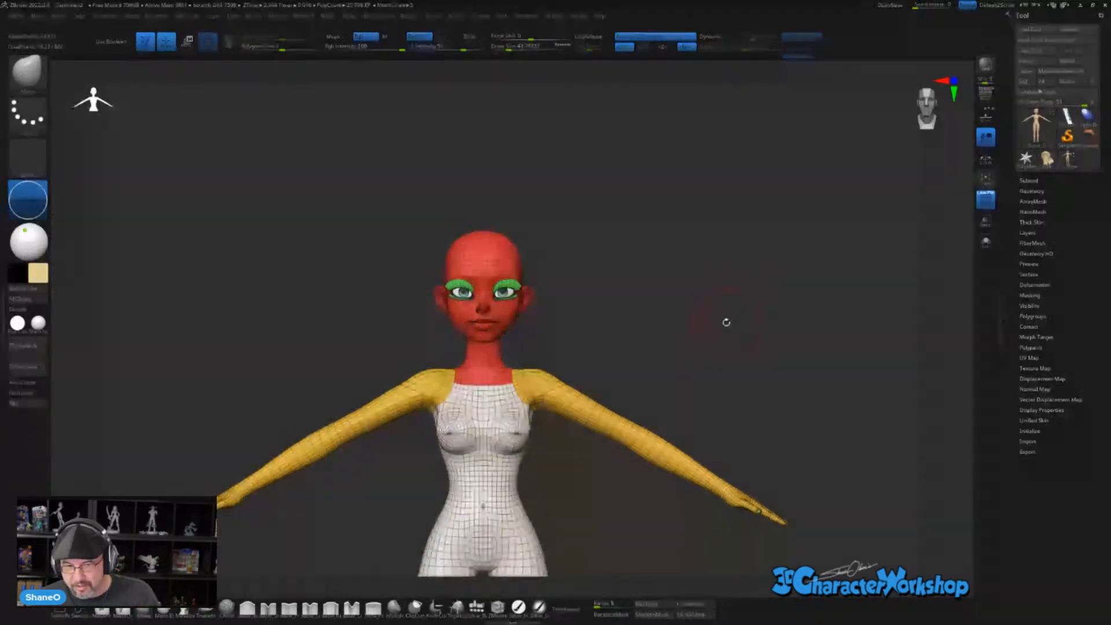
# - Select the eyeball subtool CC_Base_Eye and isolate it with Solo
pyautogui.click(1029, 181)
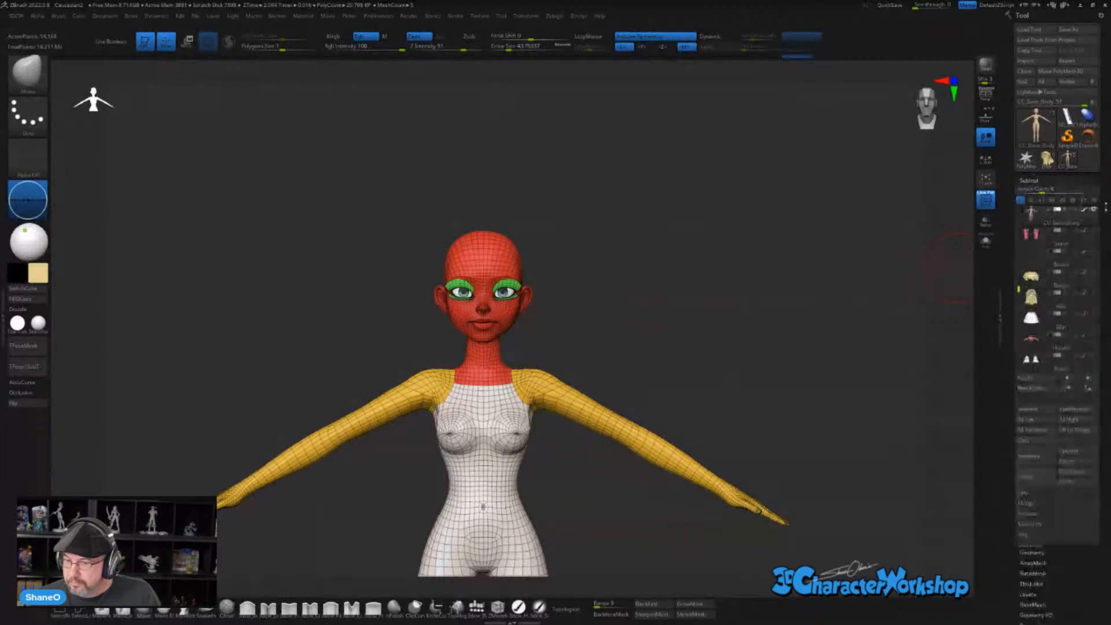
pyautogui.moveTo(1025, 285)
pyautogui.scroll(5, 1030, 290)
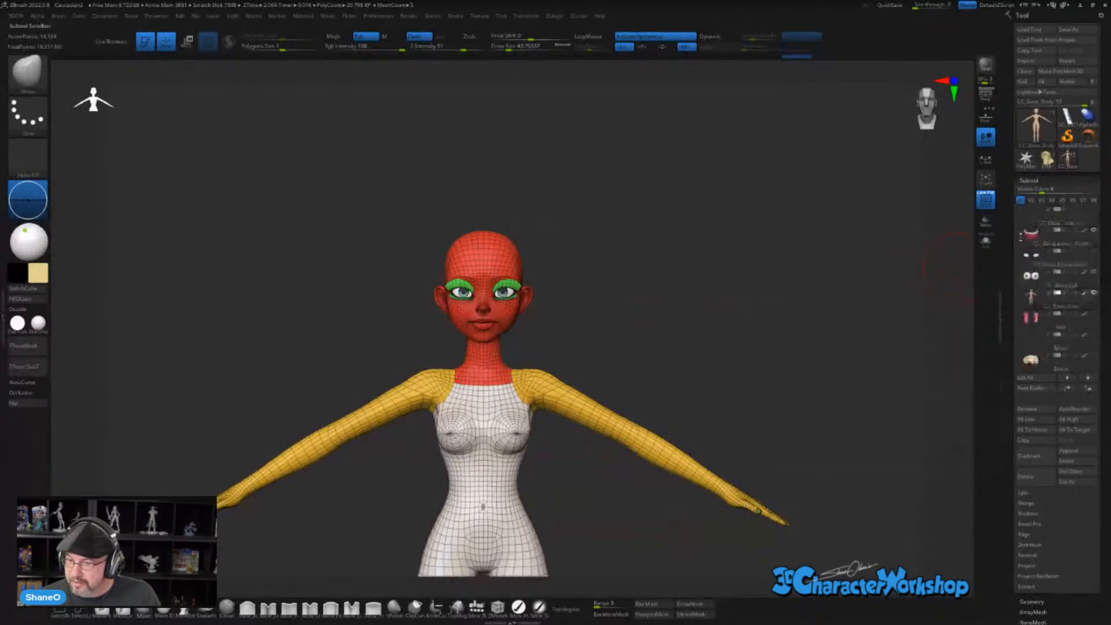
pyautogui.click(1033, 341)
pyautogui.click(985, 240)
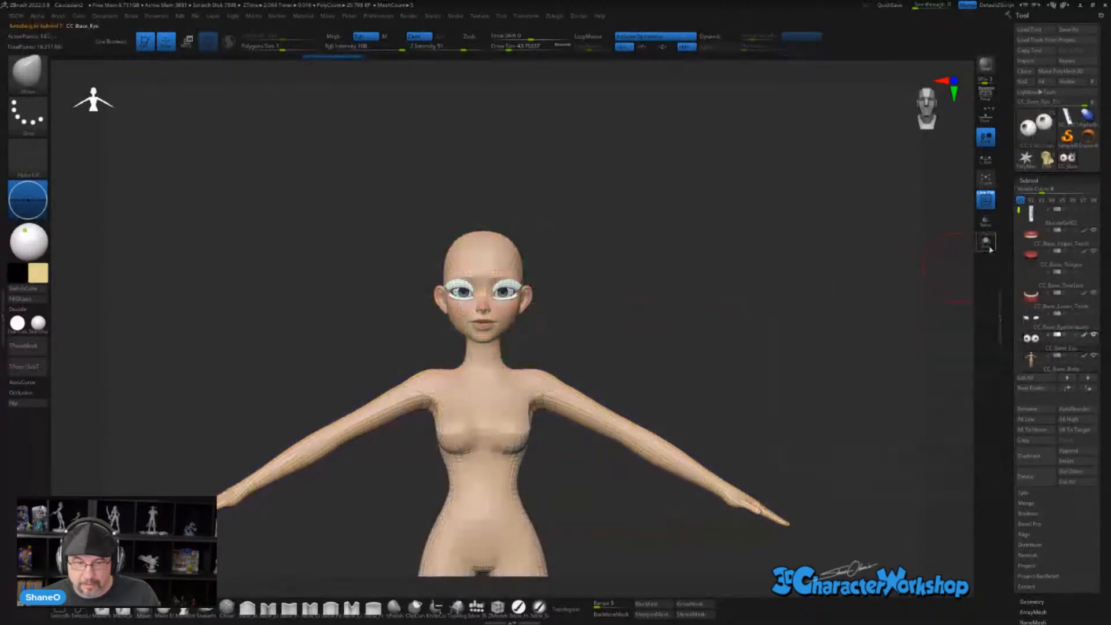
# - Examine the isolated eyeballs' mesh and polygroups from several angles, temporarily hiding parts and restoring full visibility
pyautogui.press('f')
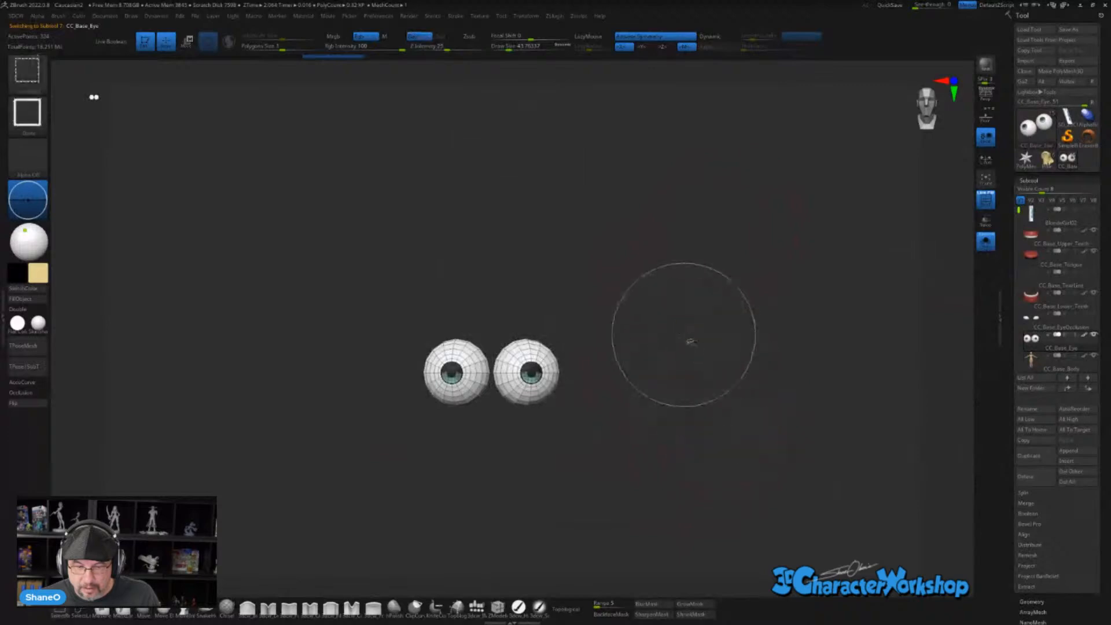
pyautogui.keyDown('ctrl'); pyautogui.keyDown('shift'); pyautogui.click(684, 335); pyautogui.keyUp('shift'); pyautogui.keyUp('ctrl')
pyautogui.moveTo(739, 342); pyautogui.dragTo(680, 373)
pyautogui.press('f')
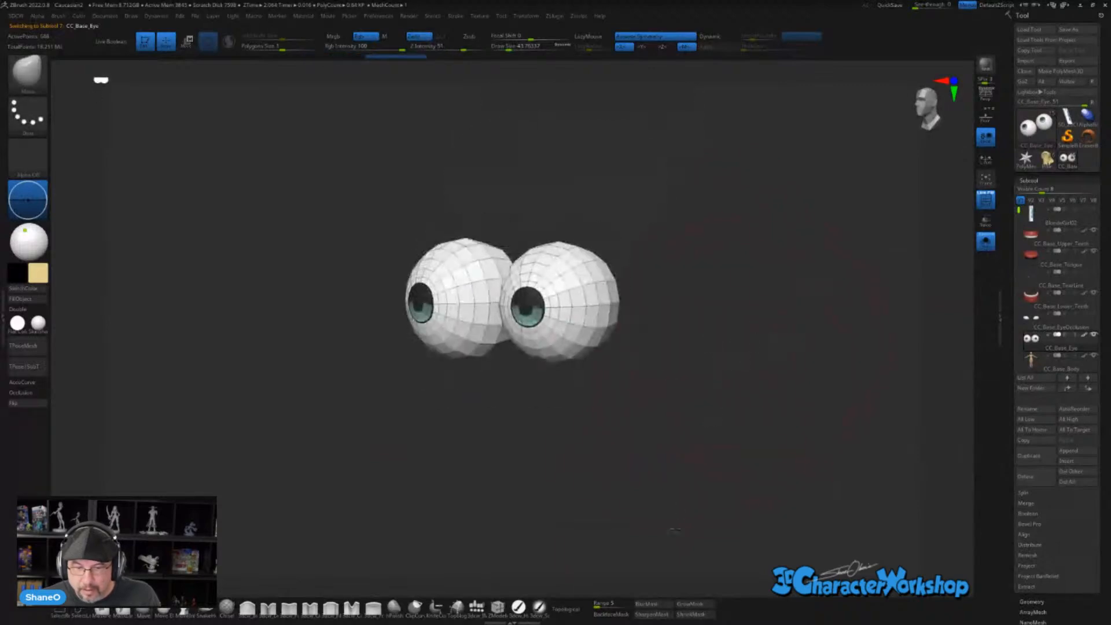
pyautogui.moveTo(775, 328)
pyautogui.keyDown('alt'); pyautogui.mouseDown()
pyautogui.moveTo(773, 395)
pyautogui.moveTo(816, 371)
pyautogui.mouseUp(); pyautogui.keyUp('alt')
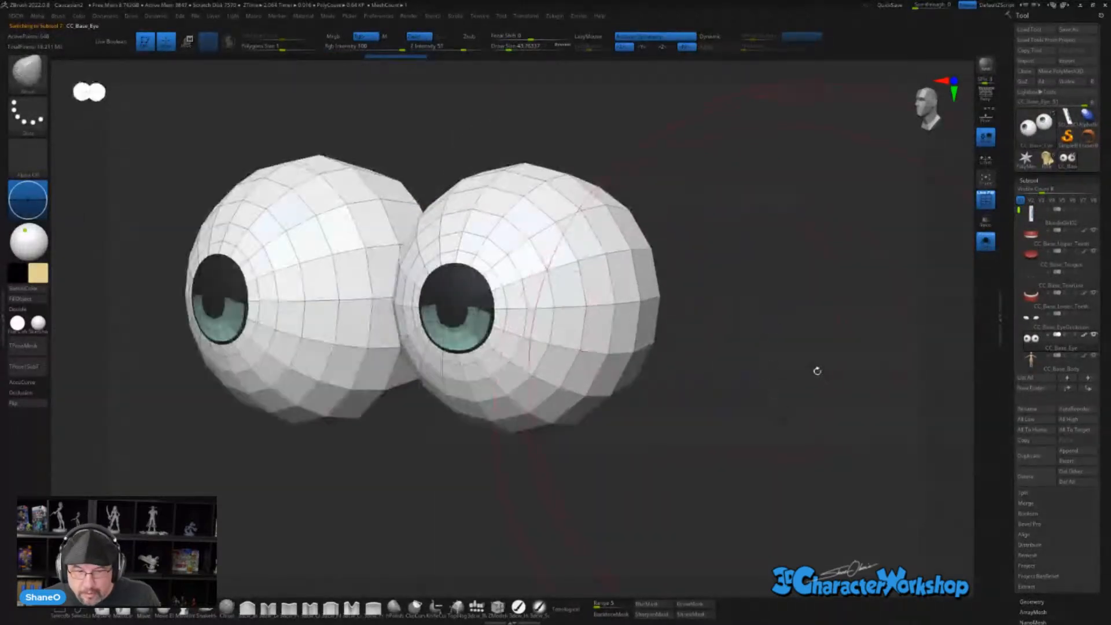
pyautogui.hotkey('shift', 'f')
pyautogui.hotkey('shift', 'f')
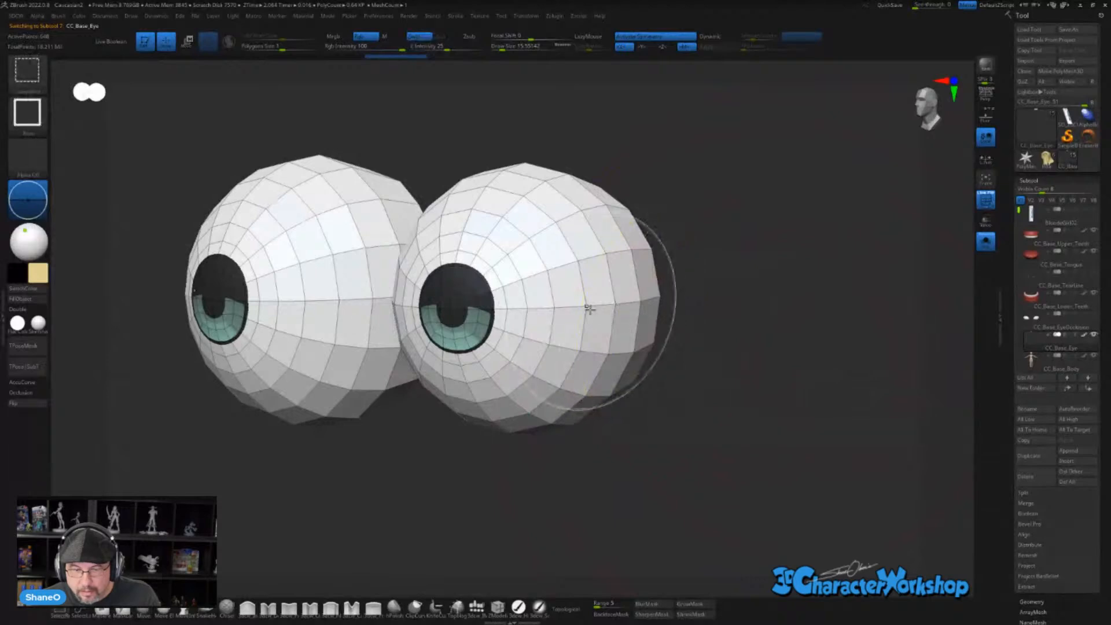
pyautogui.keyDown('ctrl'); pyautogui.keyDown('shift'); pyautogui.click(589, 309); pyautogui.keyUp('shift'); pyautogui.keyUp('ctrl')
pyautogui.keyDown('ctrl'); pyautogui.keyDown('shift'); pyautogui.click(589, 309); pyautogui.keyUp('shift'); pyautogui.keyUp('ctrl')
pyautogui.keyDown('ctrl'); pyautogui.keyDown('shift'); pyautogui.click(734, 383); pyautogui.keyUp('shift'); pyautogui.keyUp('ctrl')
pyautogui.moveTo(735, 382); pyautogui.dragTo(840, 317)
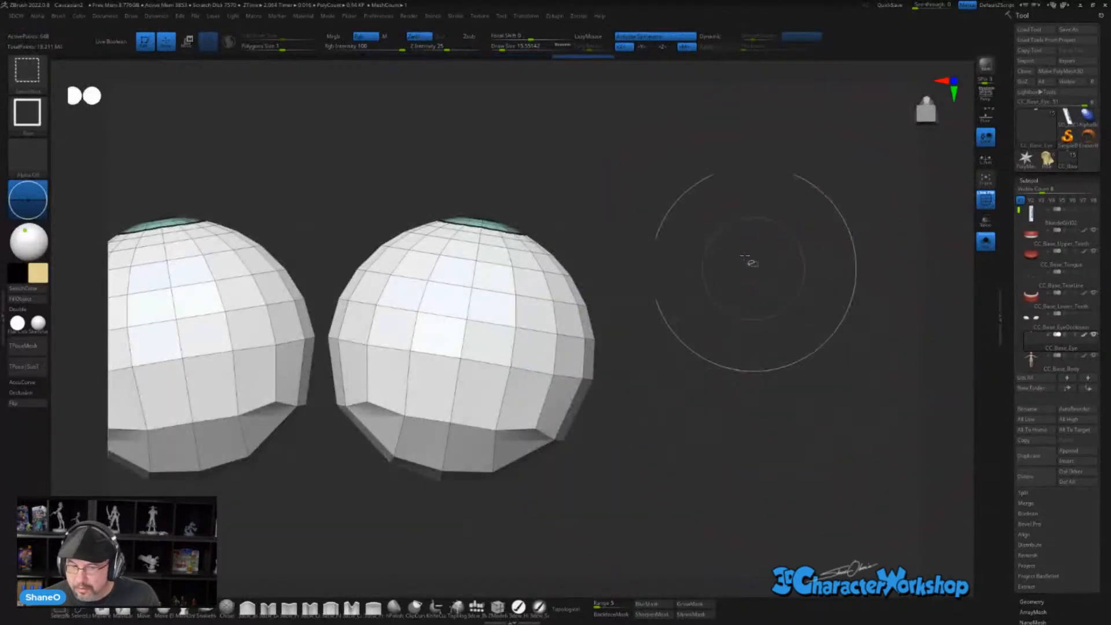
pyautogui.keyDown('ctrl'); pyautogui.keyDown('shift'); pyautogui.moveTo(734, 237); pyautogui.dragTo(723, 307); pyautogui.keyUp('shift'); pyautogui.keyUp('ctrl')
pyautogui.keyDown('alt'); pyautogui.moveTo(774, 463); pyautogui.dragTo(760, 403); pyautogui.keyUp('alt')
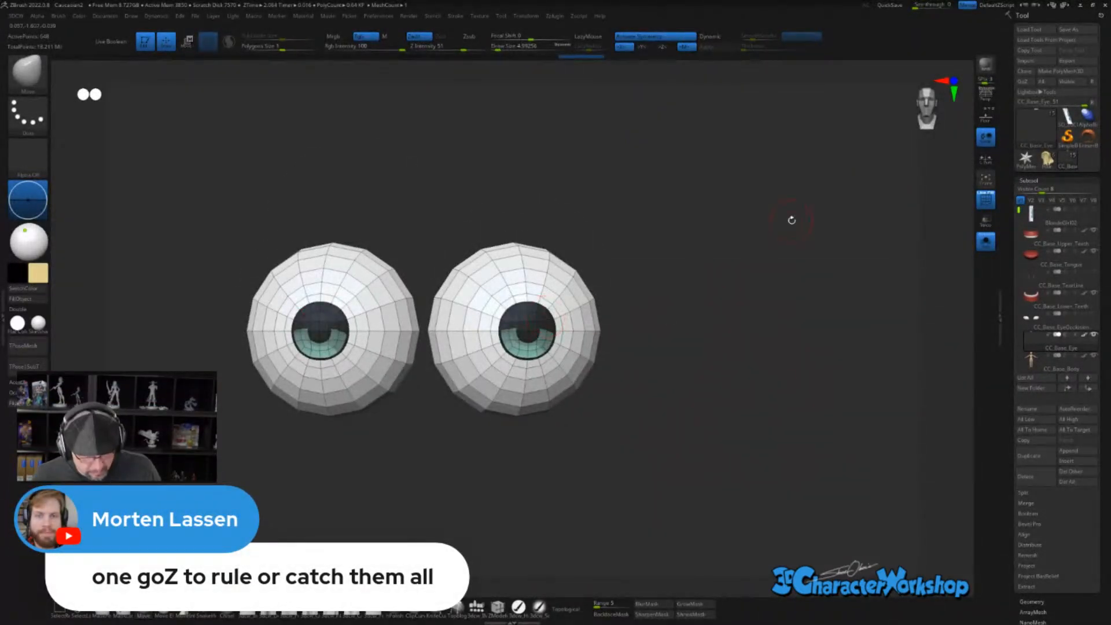
# - Turn off the wireframe on the eyeballs and leave Solo to show the head and shoulders with them
pyautogui.hotkey('shift', 'f')
pyautogui.scroll(-5, 1014, 391)
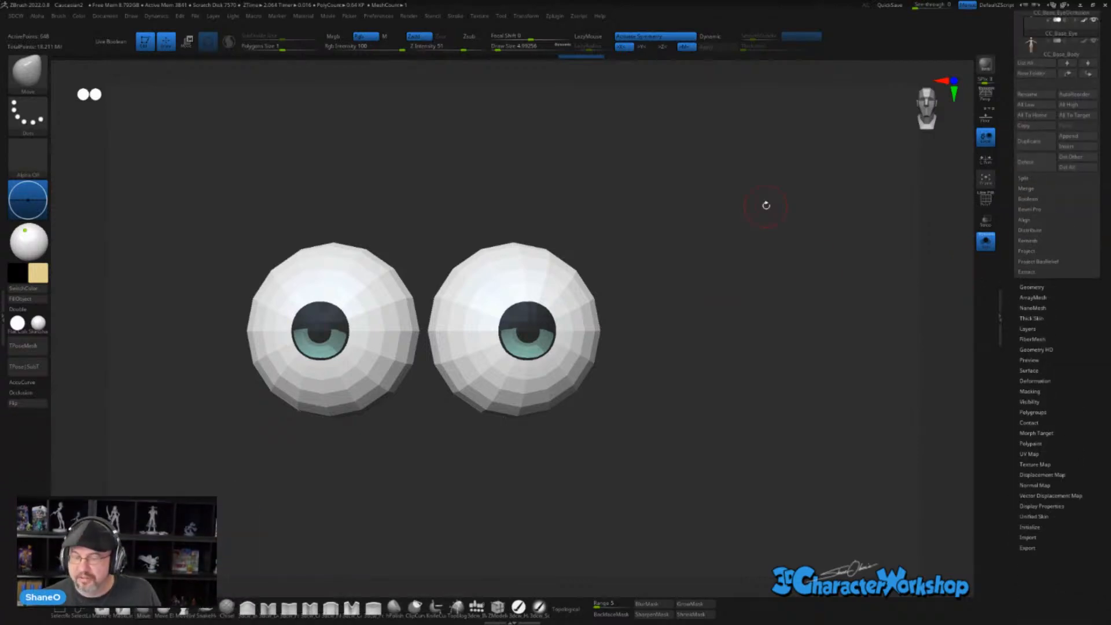
pyautogui.keyDown('alt'); pyautogui.moveTo(684, 292); pyautogui.dragTo(661, 293); pyautogui.keyUp('alt')
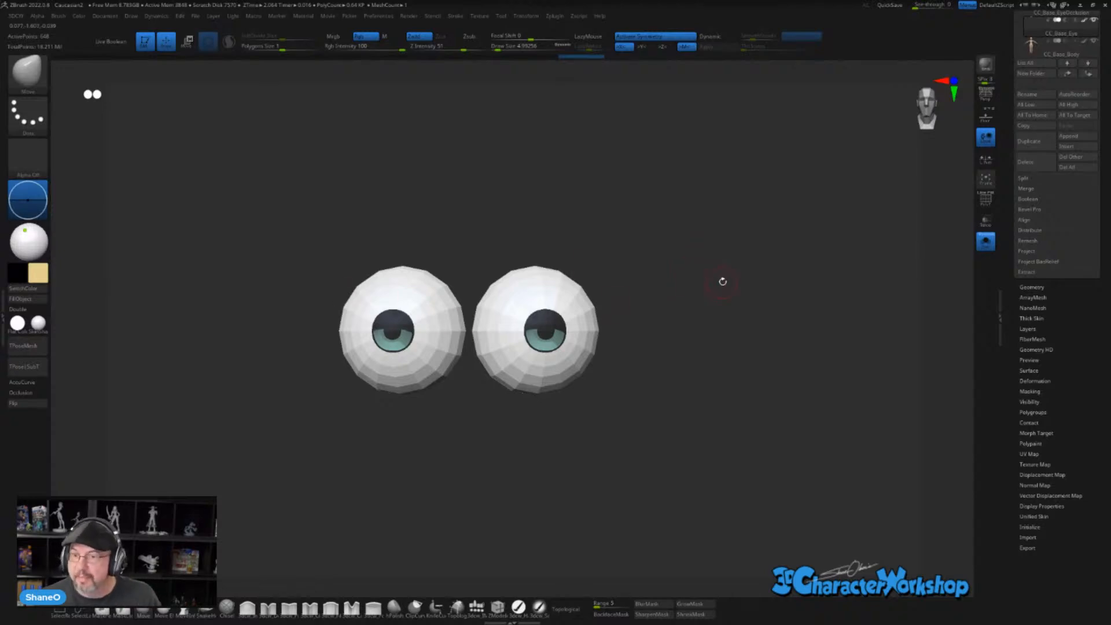
pyautogui.keyDown('alt'); pyautogui.moveTo(731, 295); pyautogui.dragTo(744, 262); pyautogui.keyUp('alt')
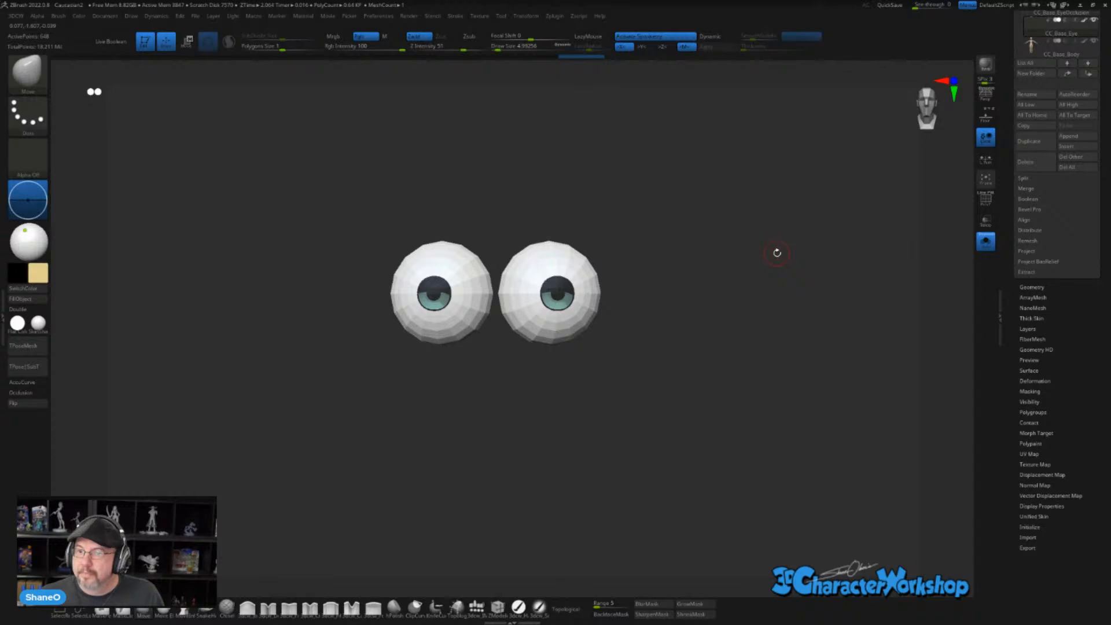
pyautogui.click(985, 241)
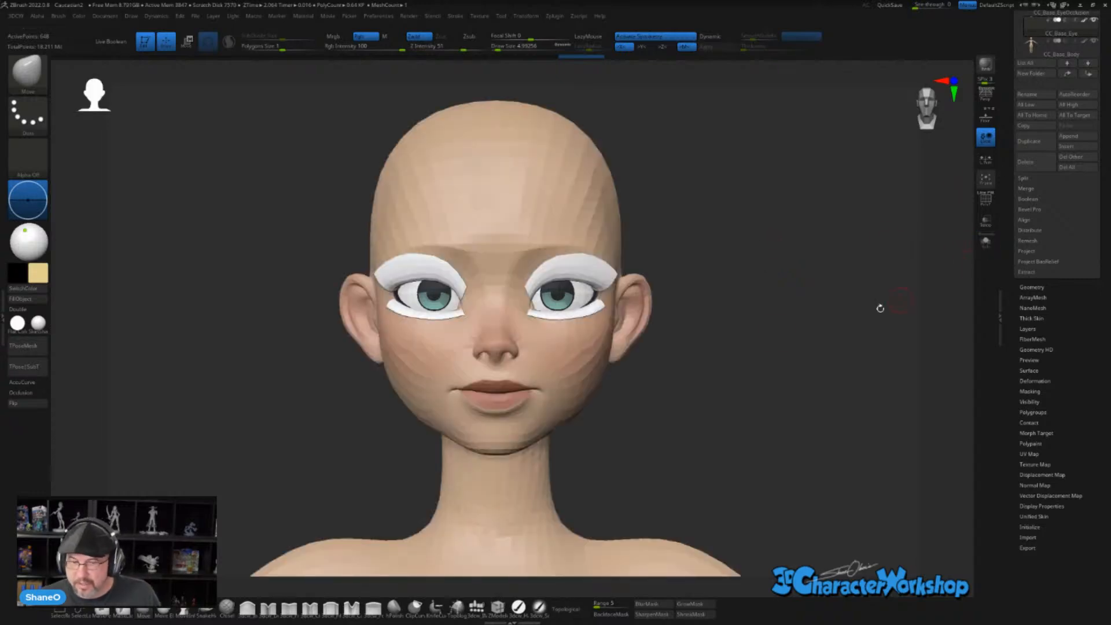
pyautogui.keyDown('alt'); pyautogui.moveTo(799, 308); pyautogui.dragTo(788, 302); pyautogui.keyUp('alt')
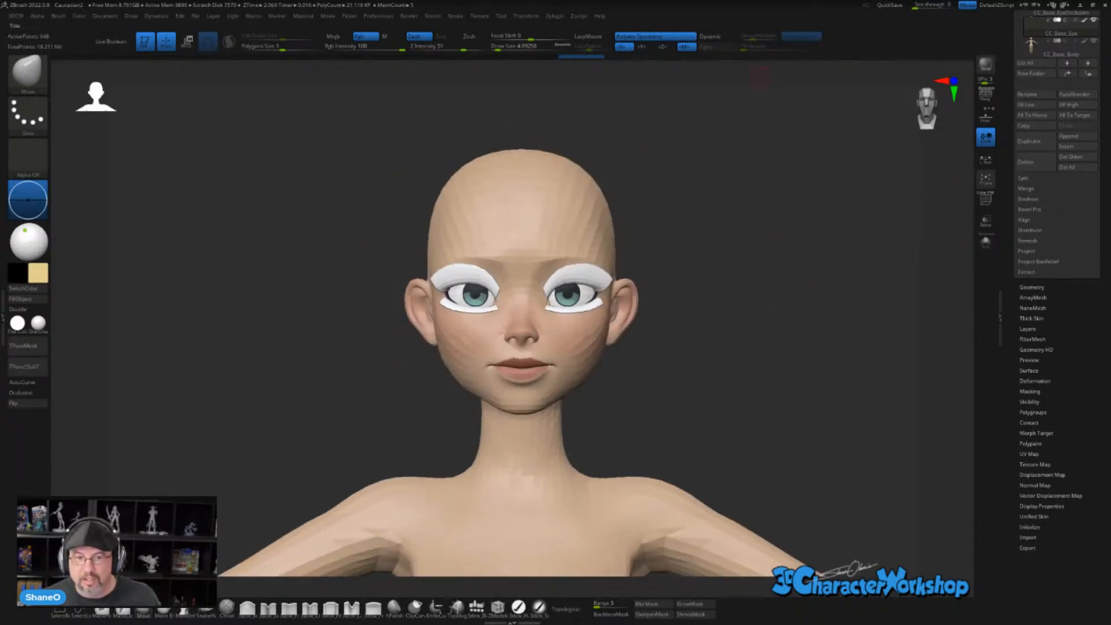
# - Switch to Character Creator, expand Toon Neutral_F in the scene list with full mesh names readable, and select CC_Base_Eye
pyautogui.hotkey('alt', 'Tab')
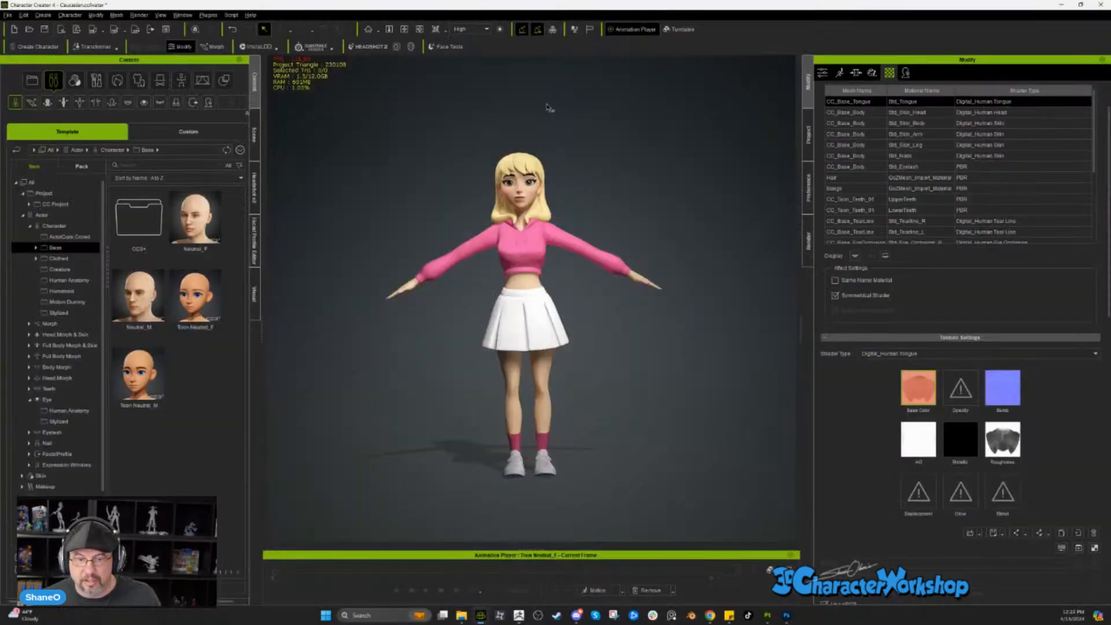
pyautogui.click(255, 146)
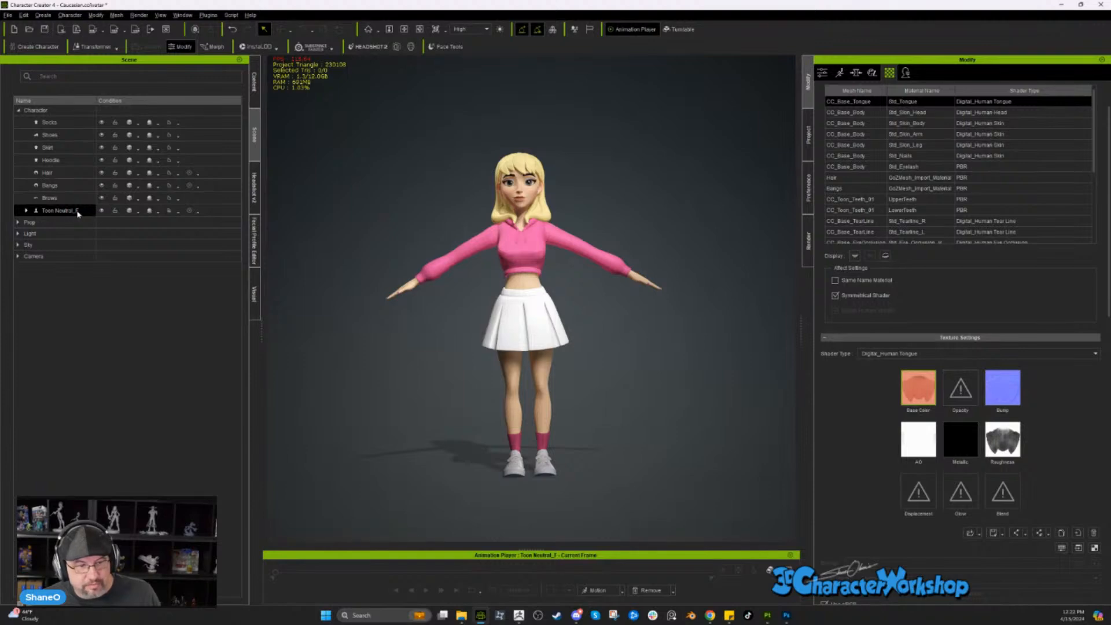
pyautogui.click(26, 210)
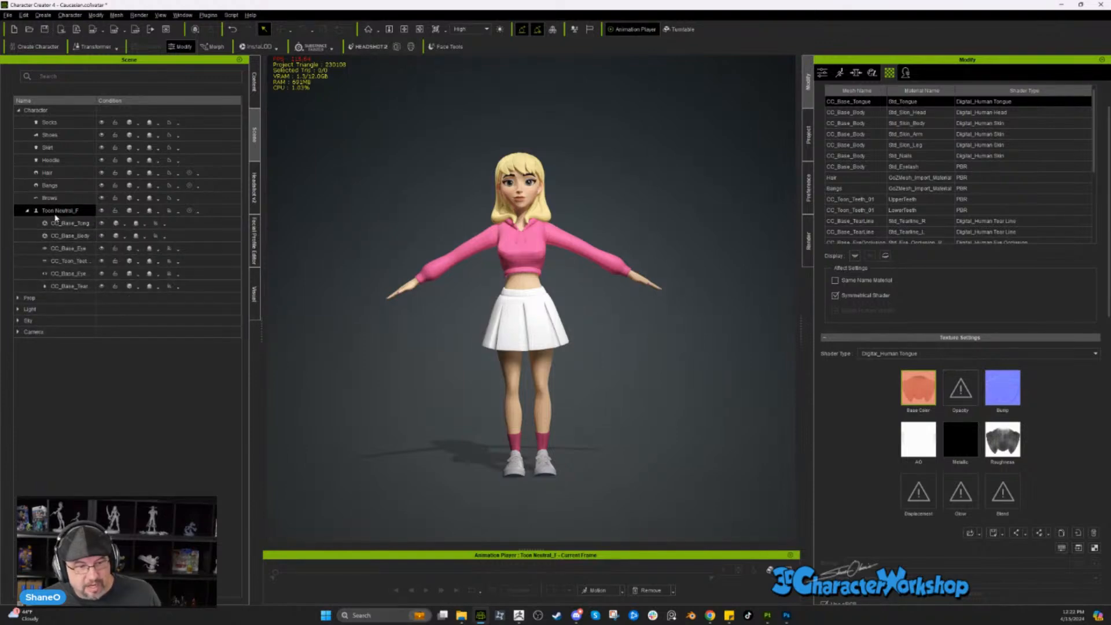
pyautogui.moveTo(95, 100); pyautogui.dragTo(116, 100)
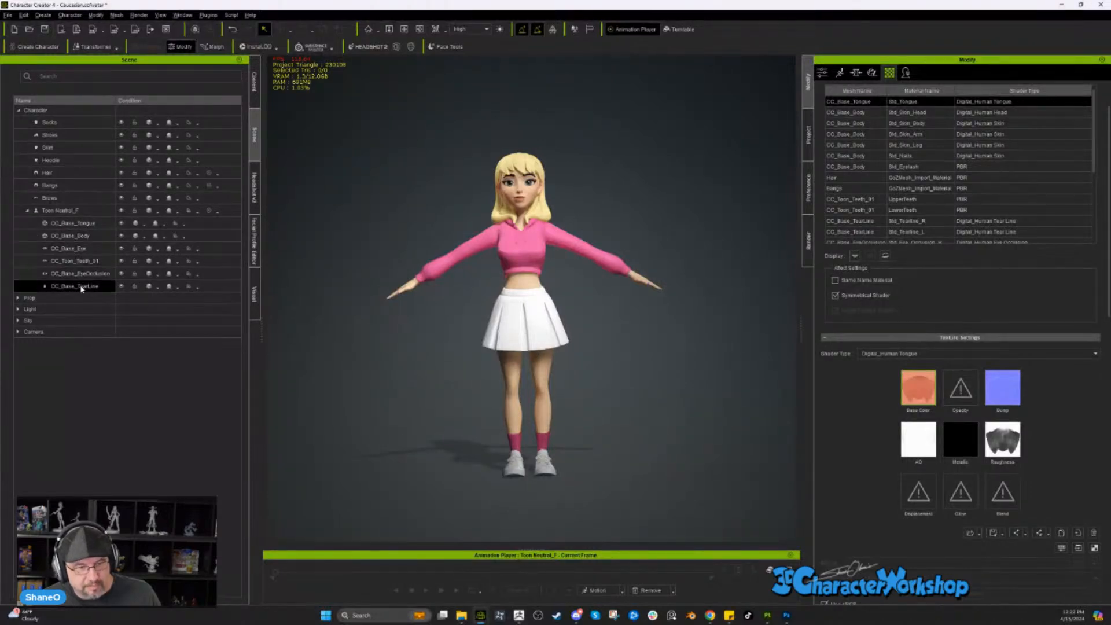
pyautogui.click(76, 250)
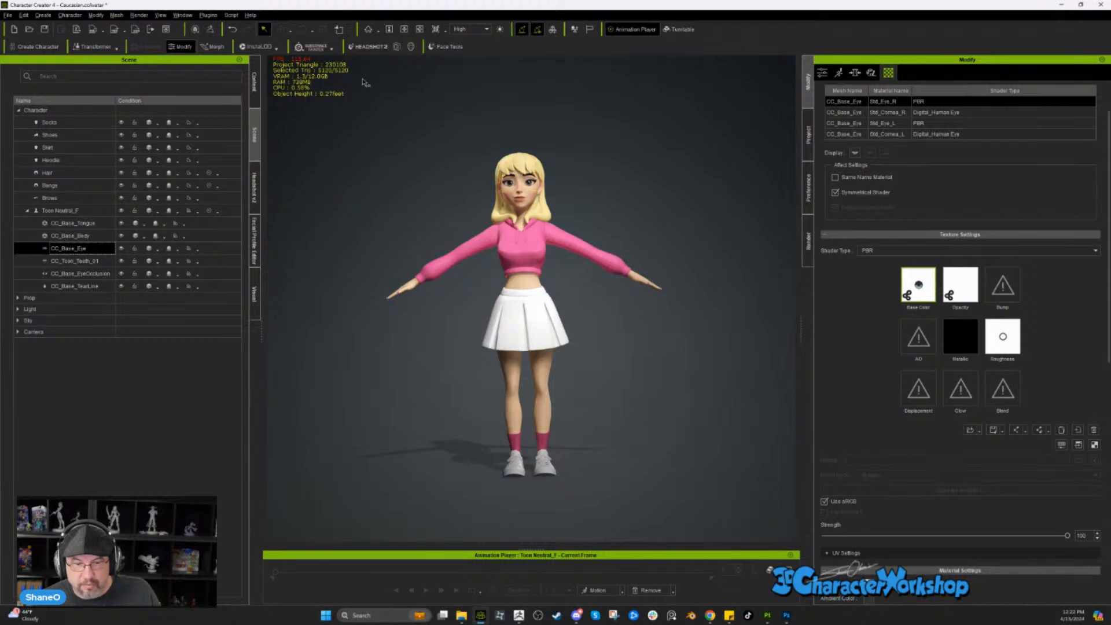
# - Send CC_Base_Eye to ZBrush through GoZ using the Relink action and A-Pose
pyautogui.scroll(2, 597, 167)
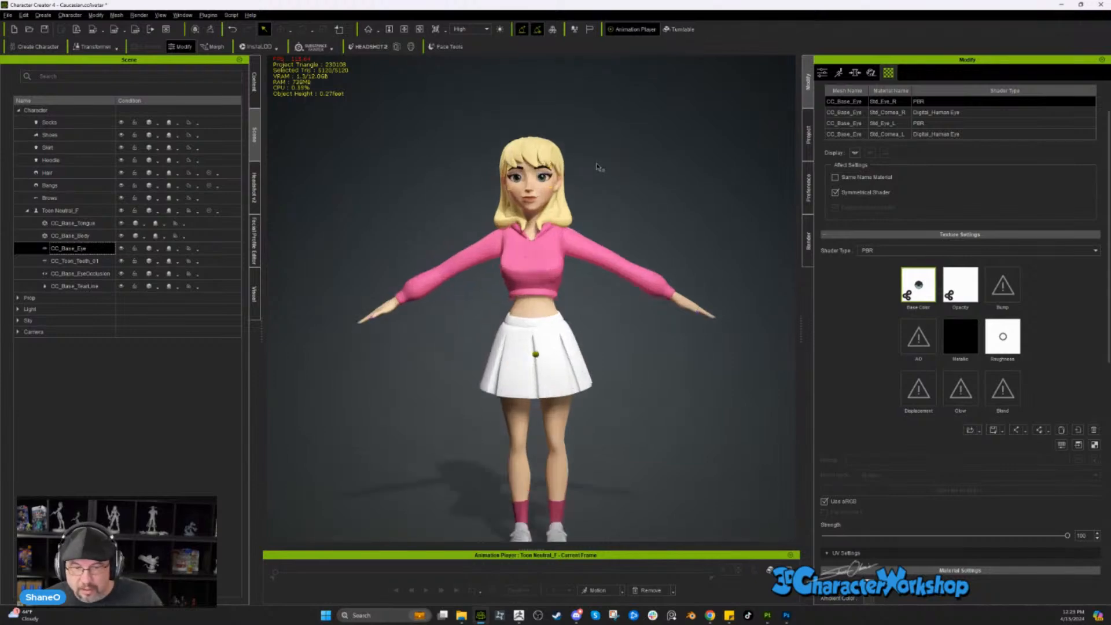
pyautogui.scroll(5, 597, 167)
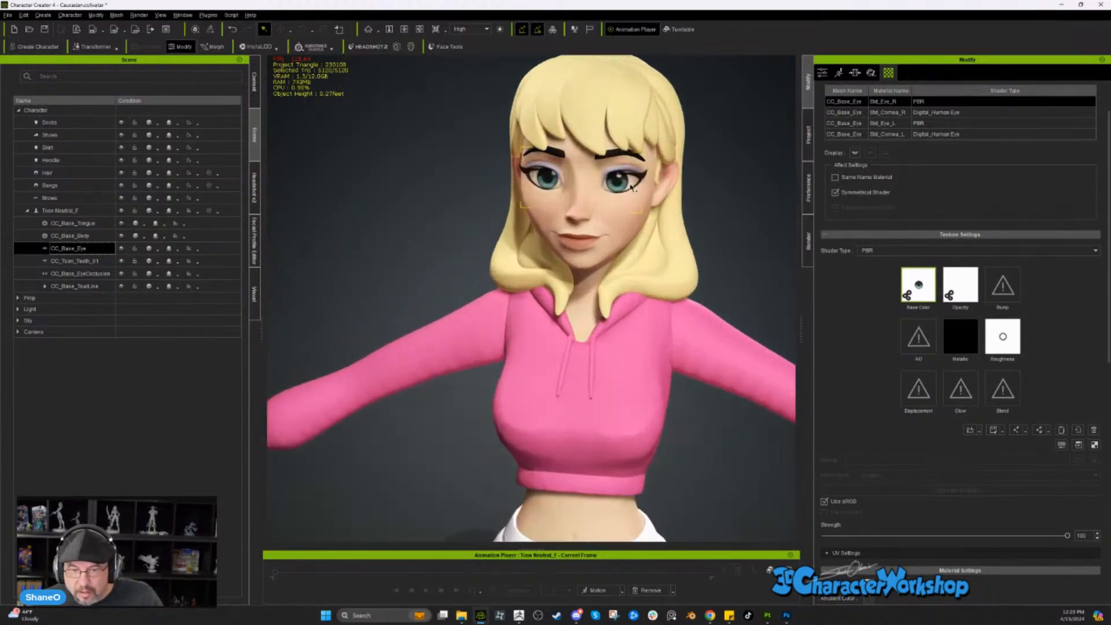
pyautogui.scroll(-4, 555, 162)
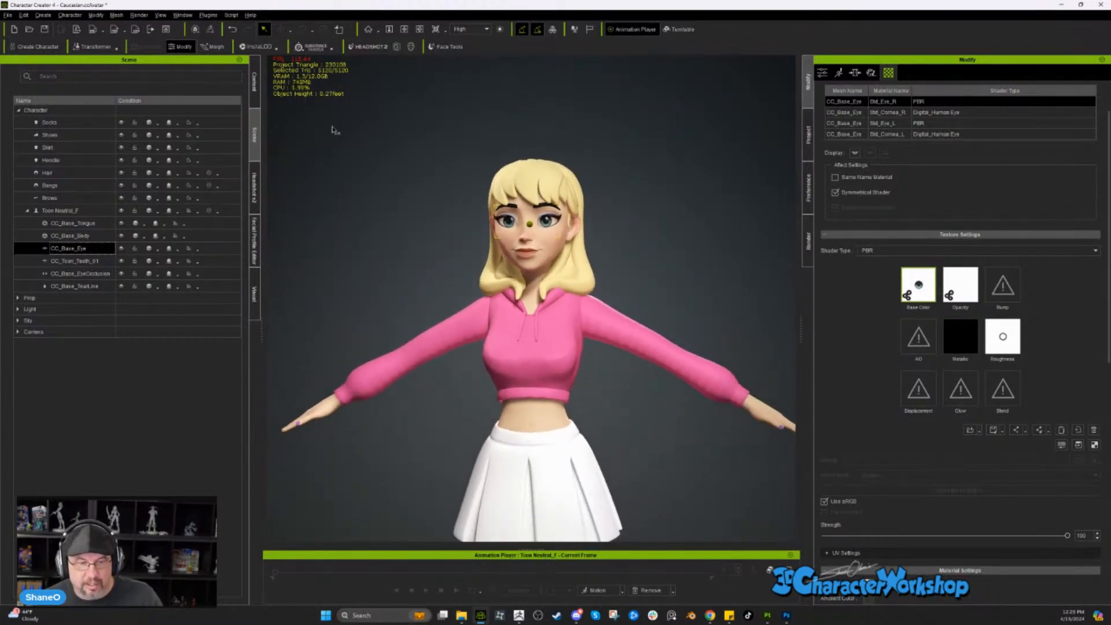
pyautogui.scroll(-3, 688, 215)
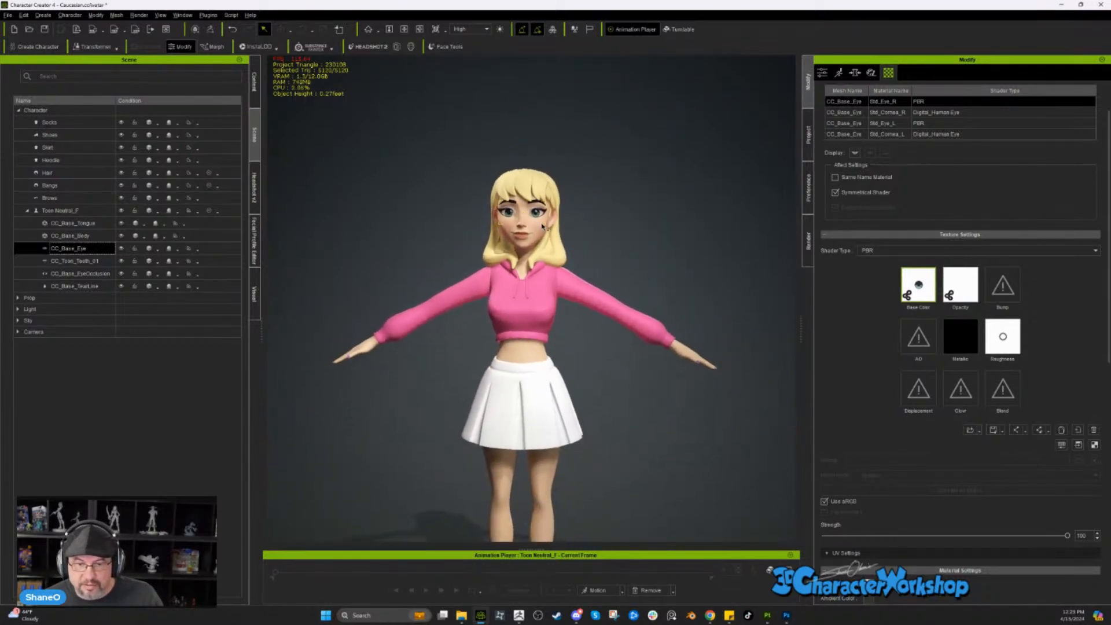
pyautogui.moveTo(542, 227); pyautogui.dragTo(543, 223, button='right')
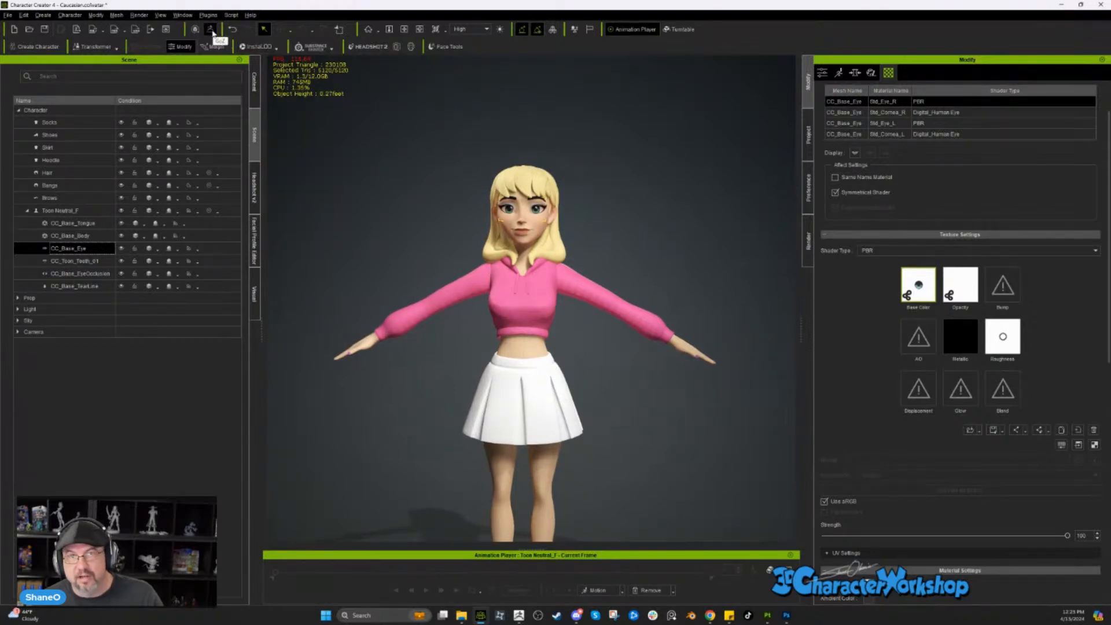
pyautogui.click(212, 31)
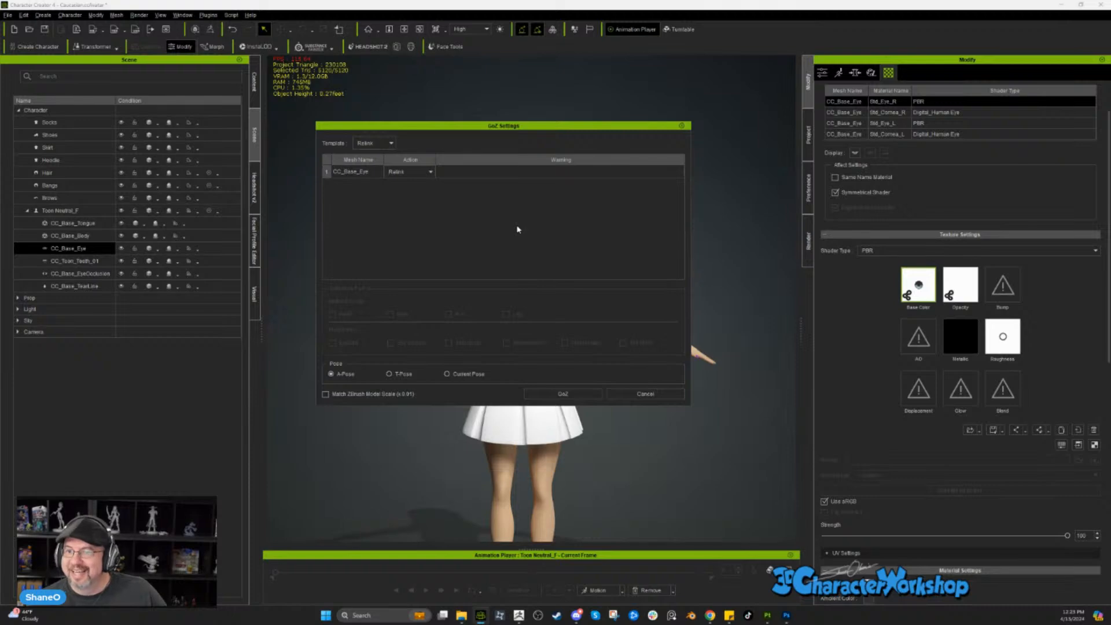
pyautogui.click(561, 393)
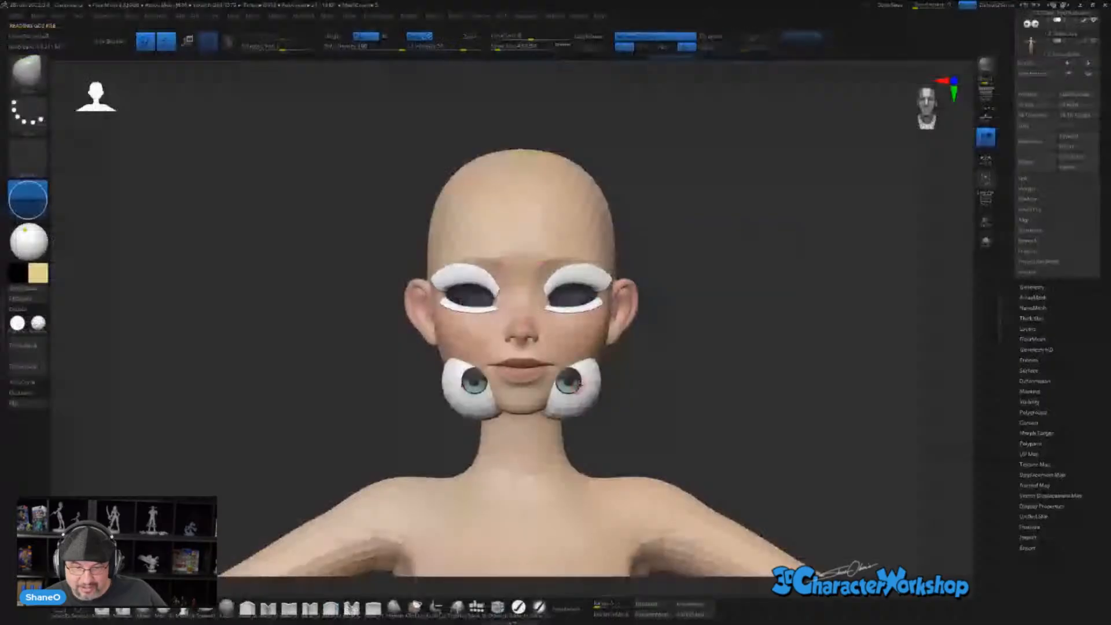
# - Move the CC_Base_Eye eyeballs up from beside the mouth into the head's eye sockets with the transform gizmo
pyautogui.keyDown('ctrl'); pyautogui.moveTo(722, 411); pyautogui.dragTo(649, 412, button='right'); pyautogui.keyUp('ctrl')
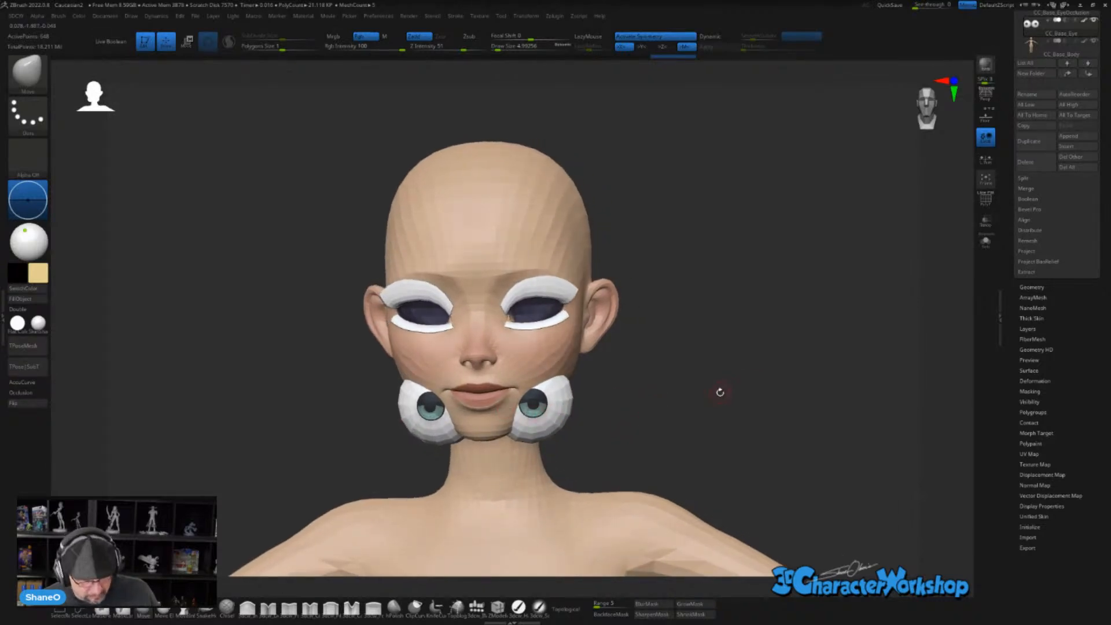
pyautogui.press('w')
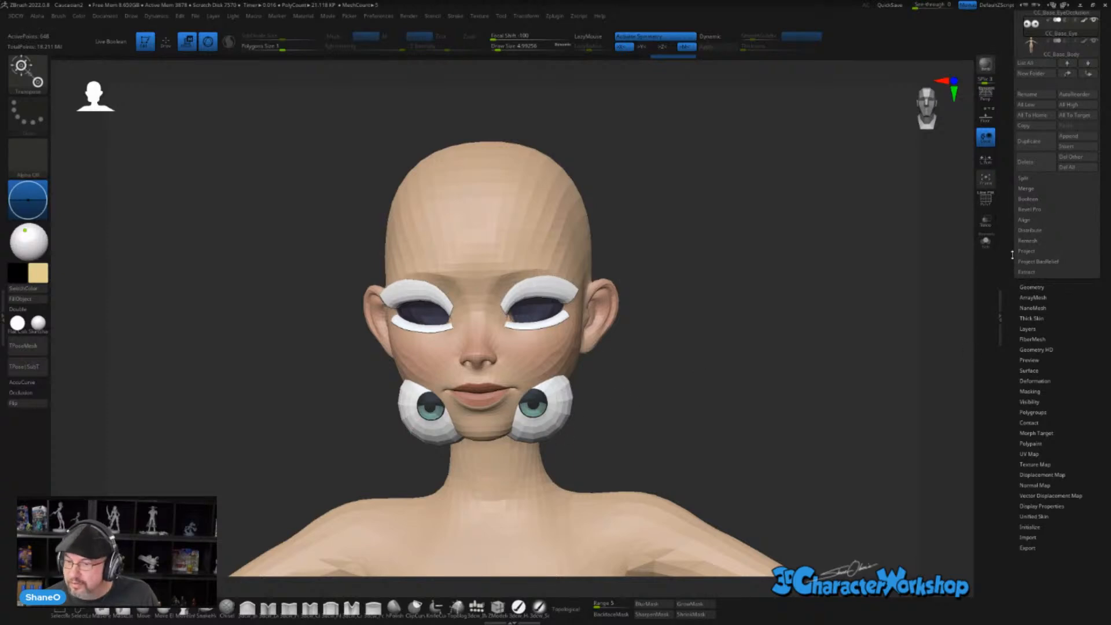
pyautogui.scroll(5, 1012, 254)
pyautogui.moveTo(1035, 342)
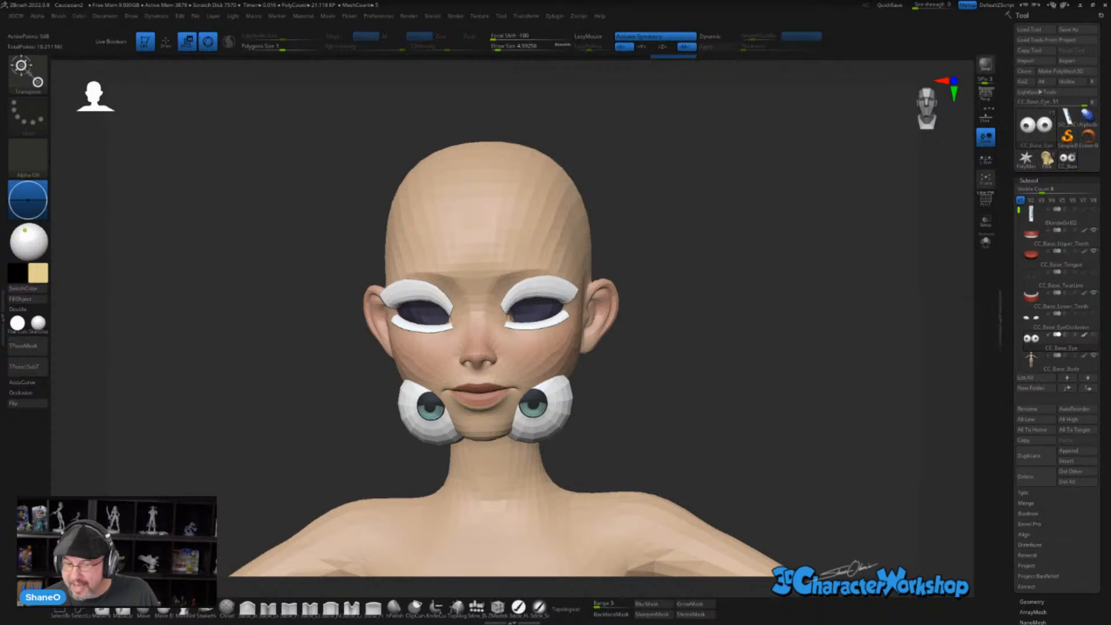
pyautogui.click(536, 403)
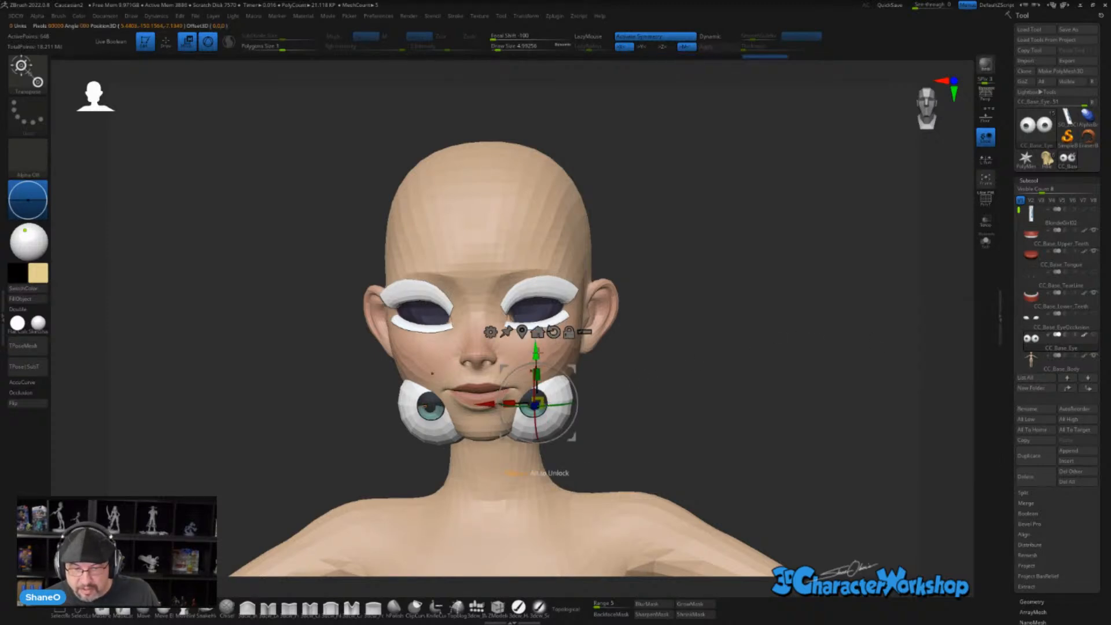
pyautogui.moveTo(535, 403); pyautogui.dragTo(533, 311)
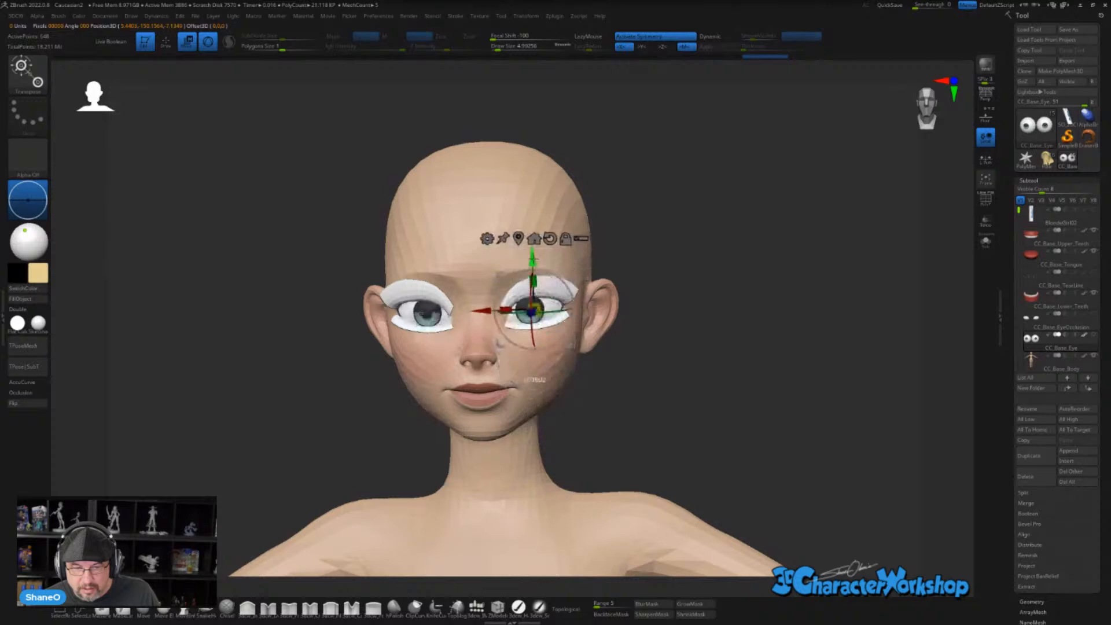
pyautogui.moveTo(533, 259); pyautogui.dragTo(534, 256)
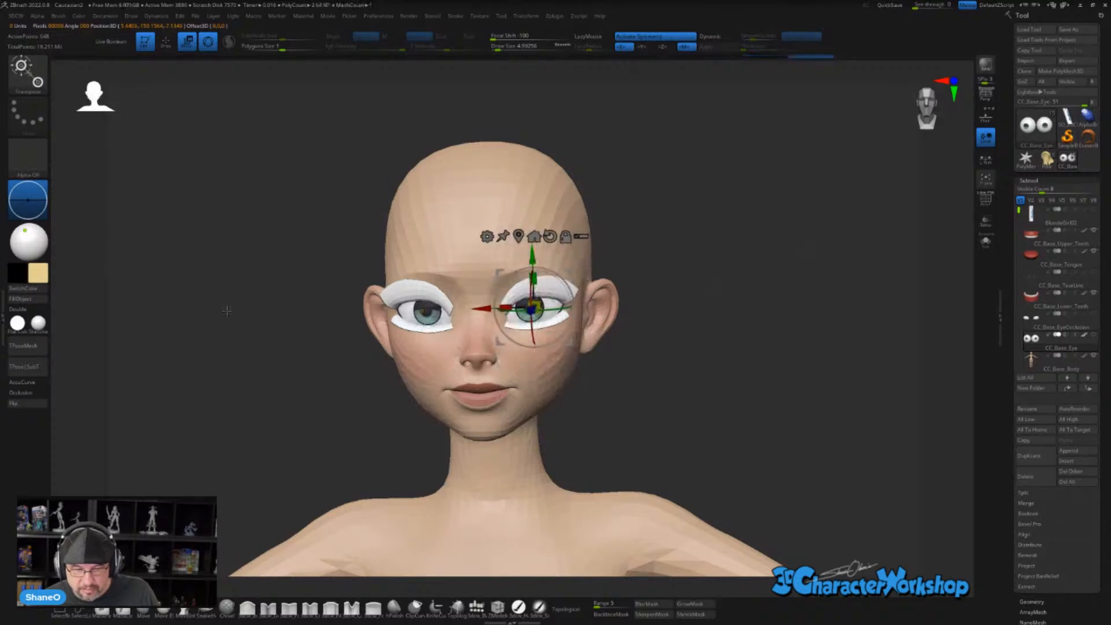
# - Shift the eyeballs slightly back into the head in side view and check their fit from the front
pyautogui.moveTo(765, 272); pyautogui.dragTo(570, 340)
pyautogui.moveTo(570, 340); pyautogui.dragTo(736, 257, button='right')
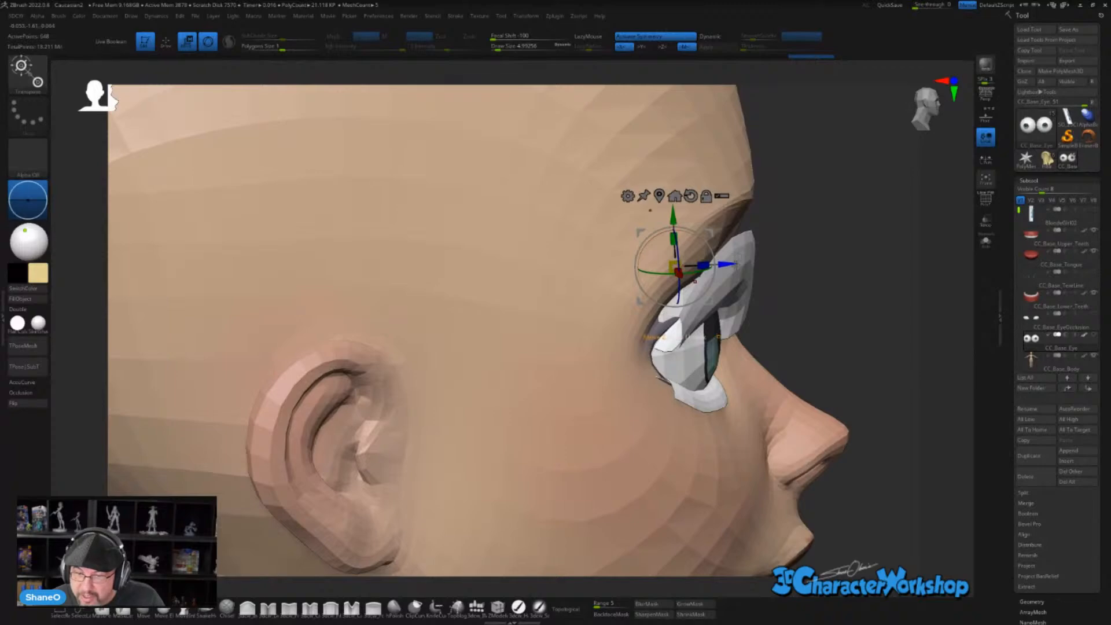
pyautogui.moveTo(730, 264); pyautogui.dragTo(727, 263)
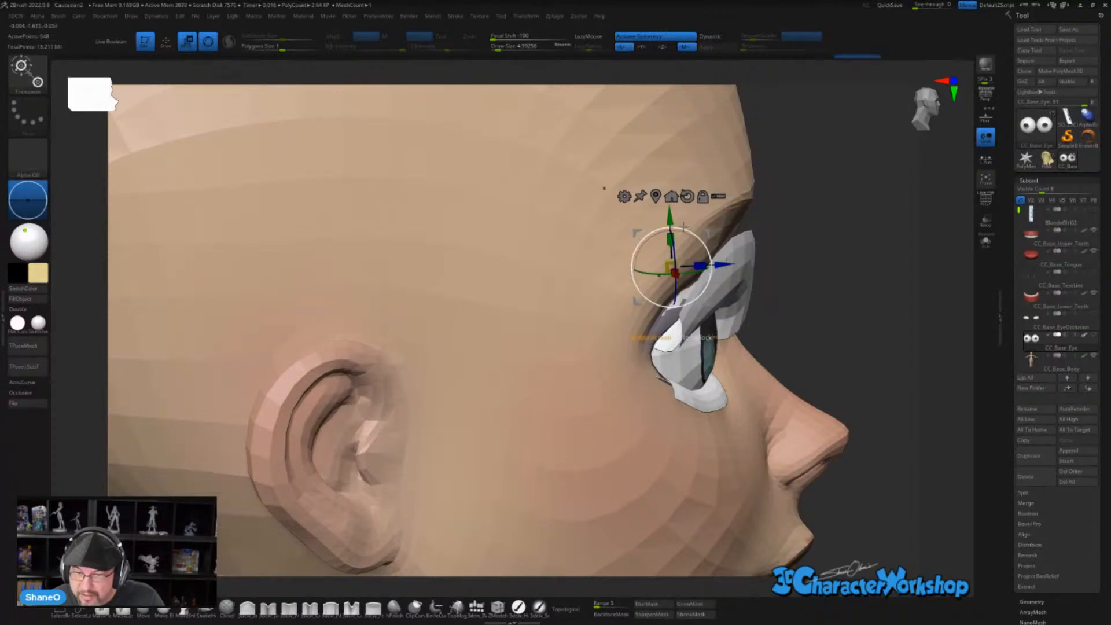
pyautogui.moveTo(571, 171); pyautogui.dragTo(694, 238, button='right')
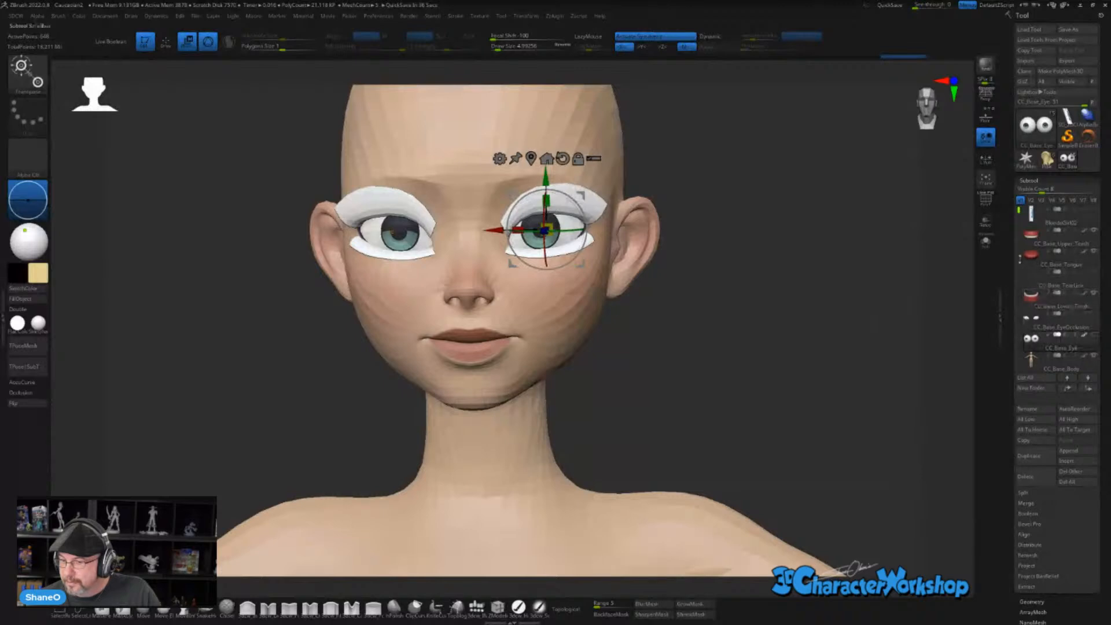
# - Look through the subtool list and send the visible subtools back to Character Creator through GoZ
pyautogui.moveTo(1093, 335)
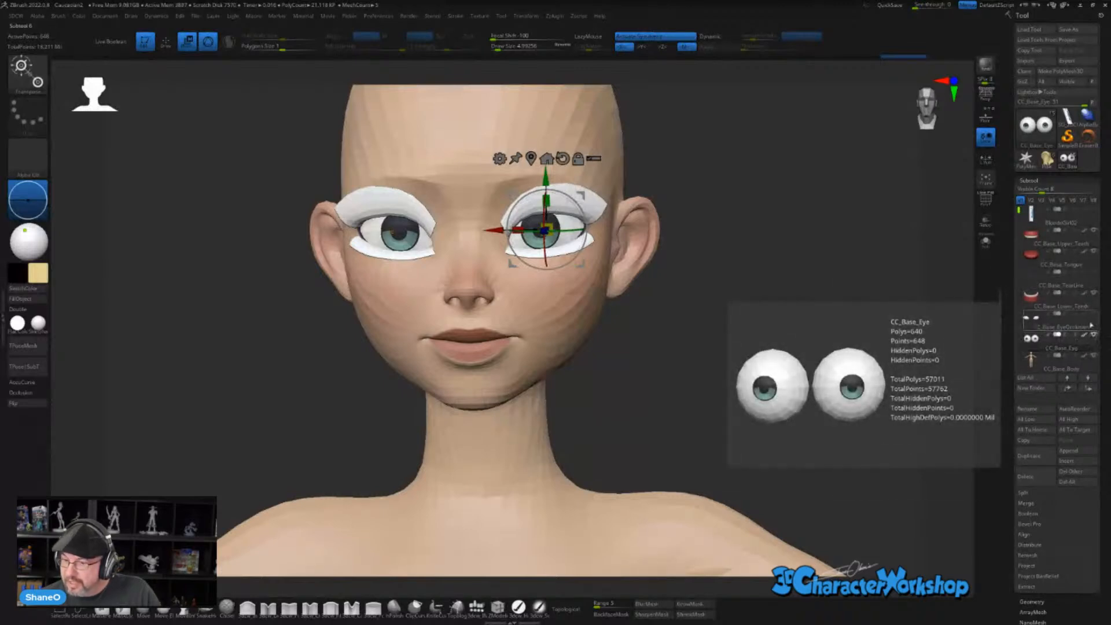
pyautogui.moveTo(1098, 280)
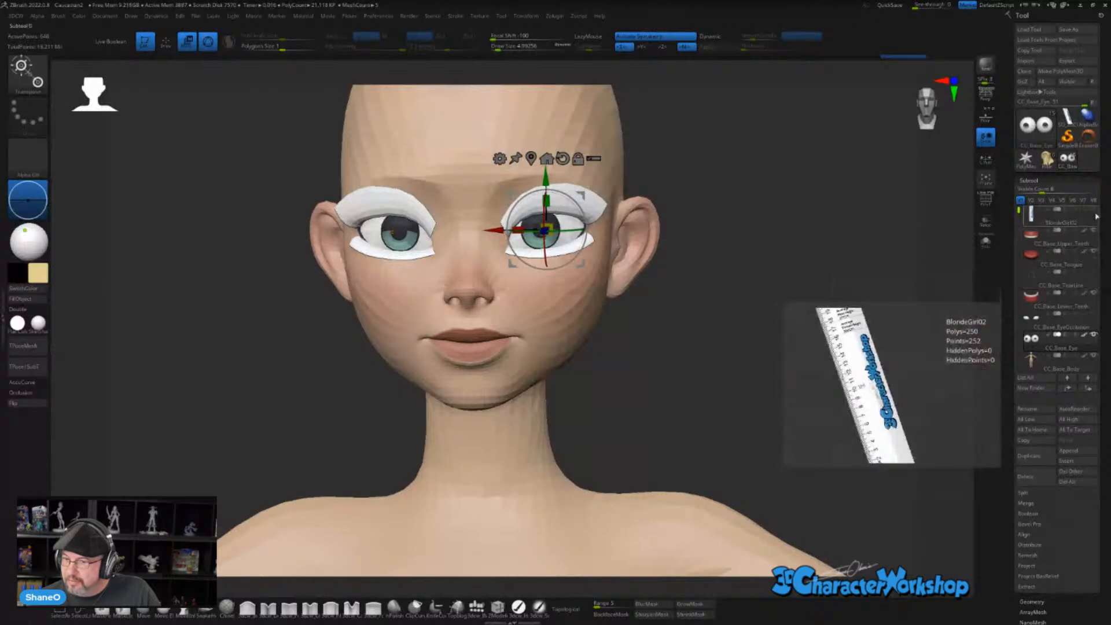
pyautogui.moveTo(1027, 215)
pyautogui.moveTo(1019, 210); pyautogui.dragTo(1018, 218)
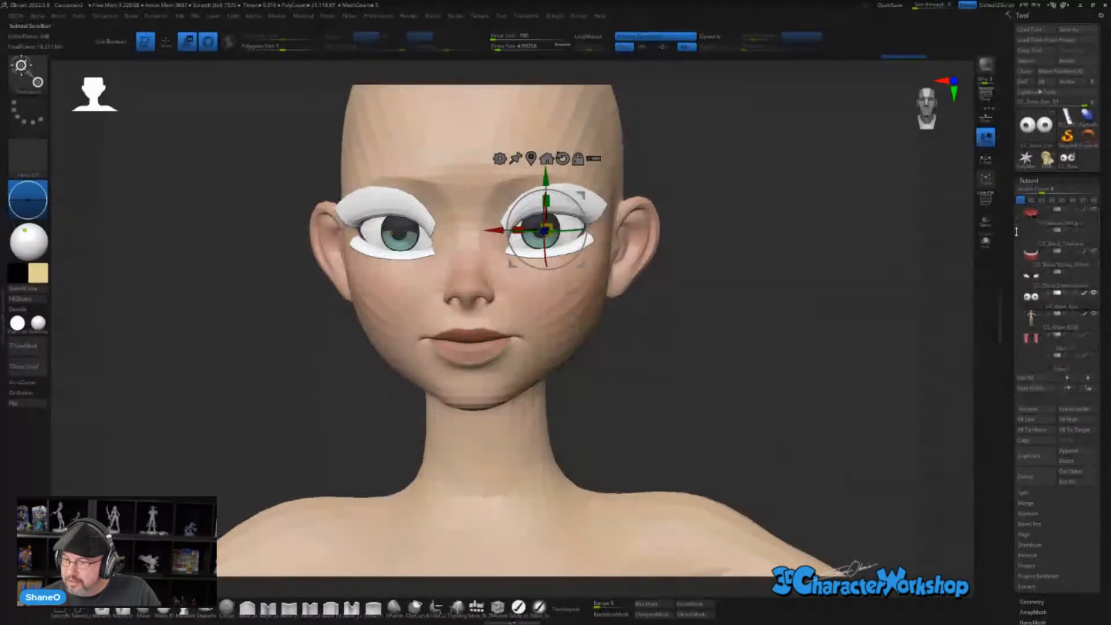
pyautogui.moveTo(728, 207); pyautogui.dragTo(726, 219)
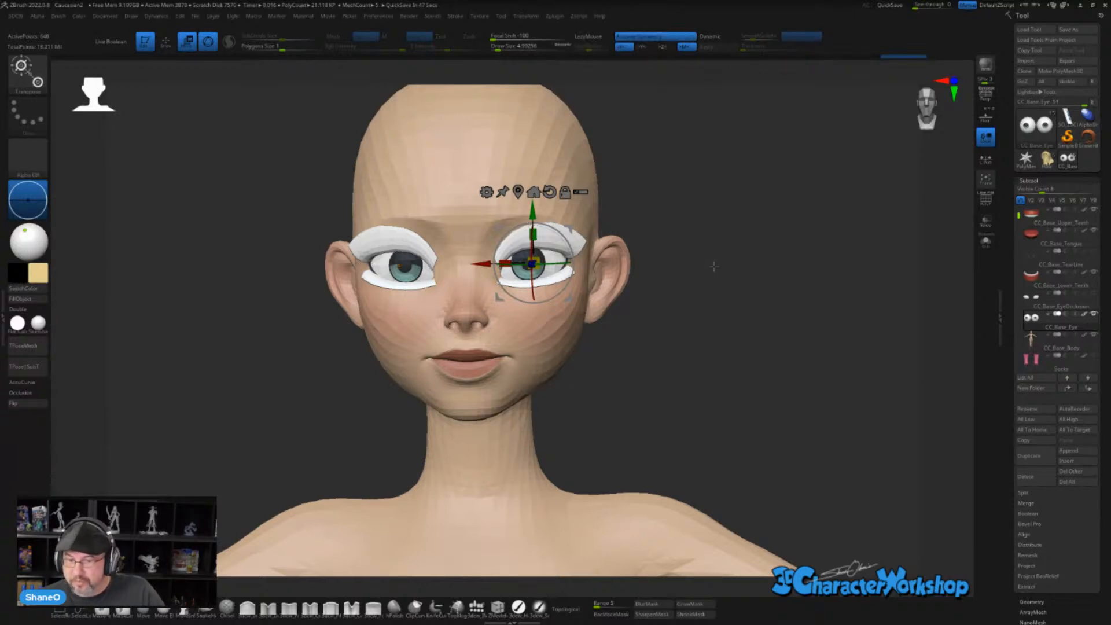
pyautogui.click(1073, 84)
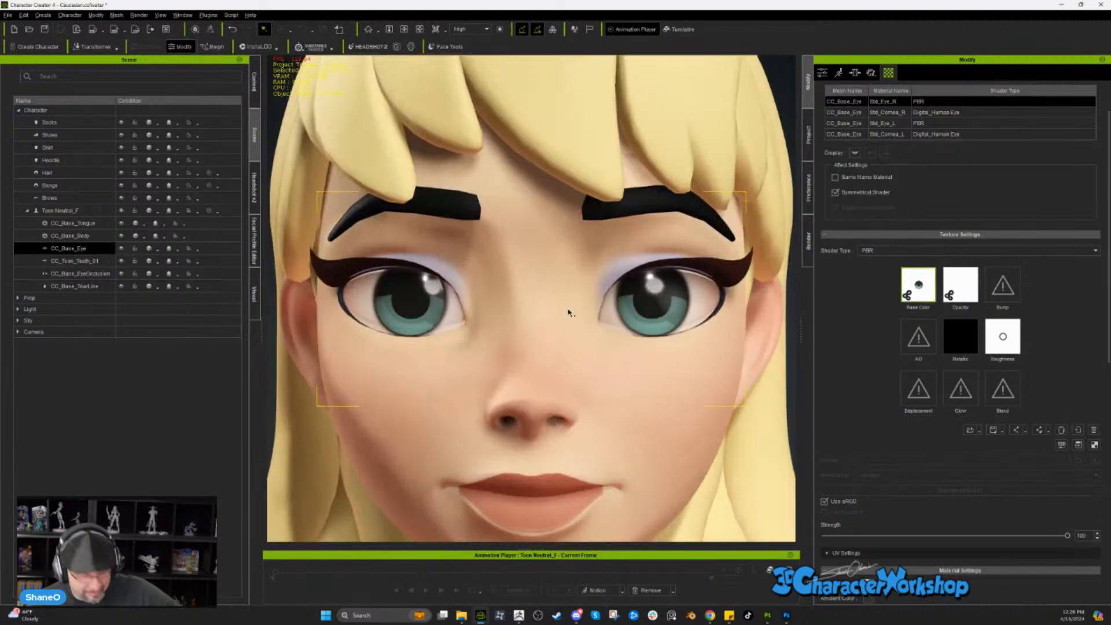
# - Examine the girl's face and repositioned eyes from several angles and distances
pyautogui.scroll(-10, 585, 273)
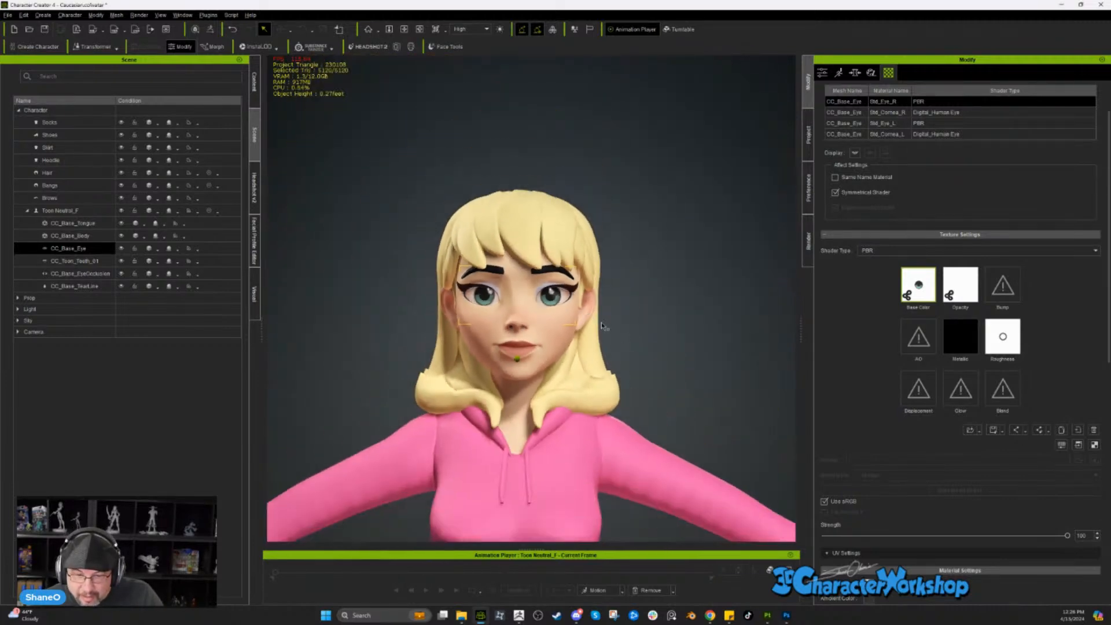
pyautogui.moveTo(672, 325); pyautogui.dragTo(666, 340, button='right')
pyautogui.scroll(-3, 666, 340)
pyautogui.scroll(-5, 666, 343)
pyautogui.scroll(8, 670, 324)
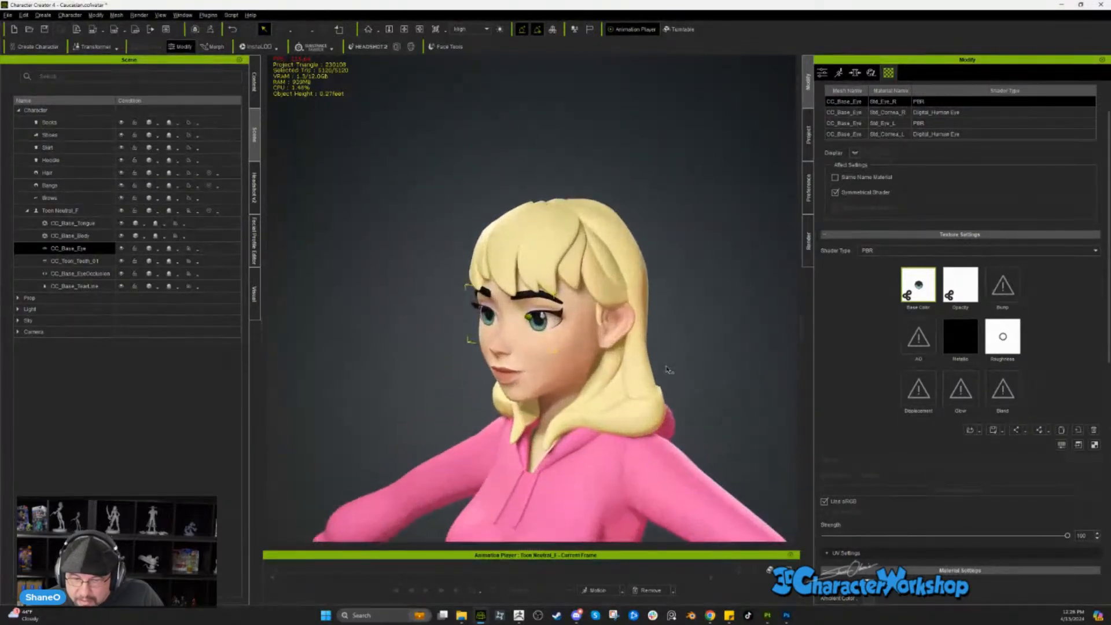
pyautogui.moveTo(649, 413); pyautogui.dragTo(650, 282, button='right')
pyautogui.scroll(-5, 673, 347)
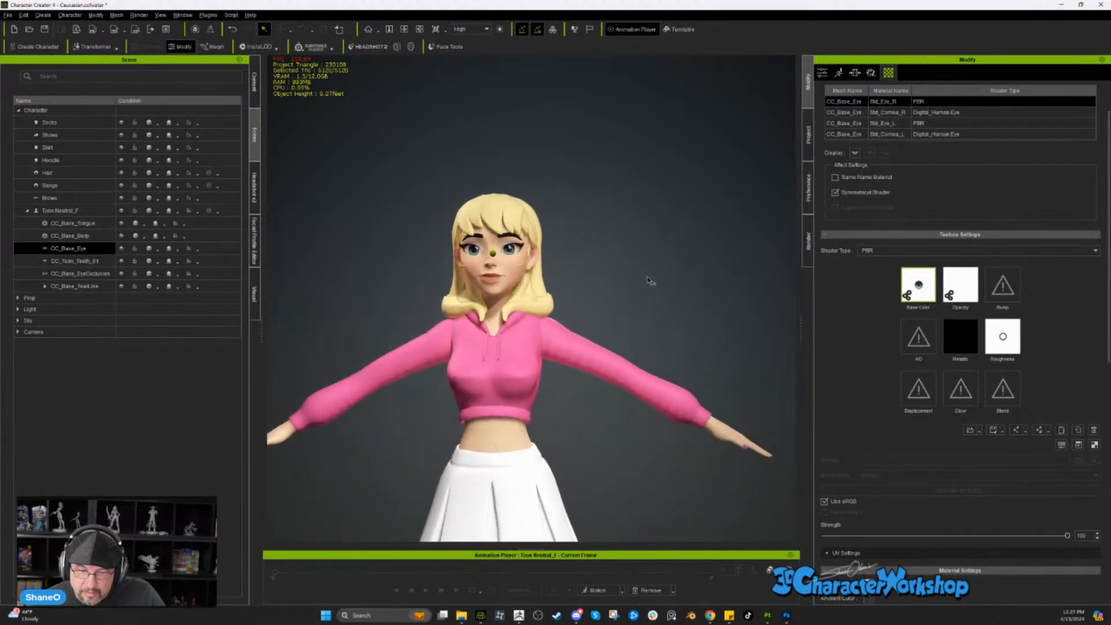
pyautogui.scroll(10, 515, 272)
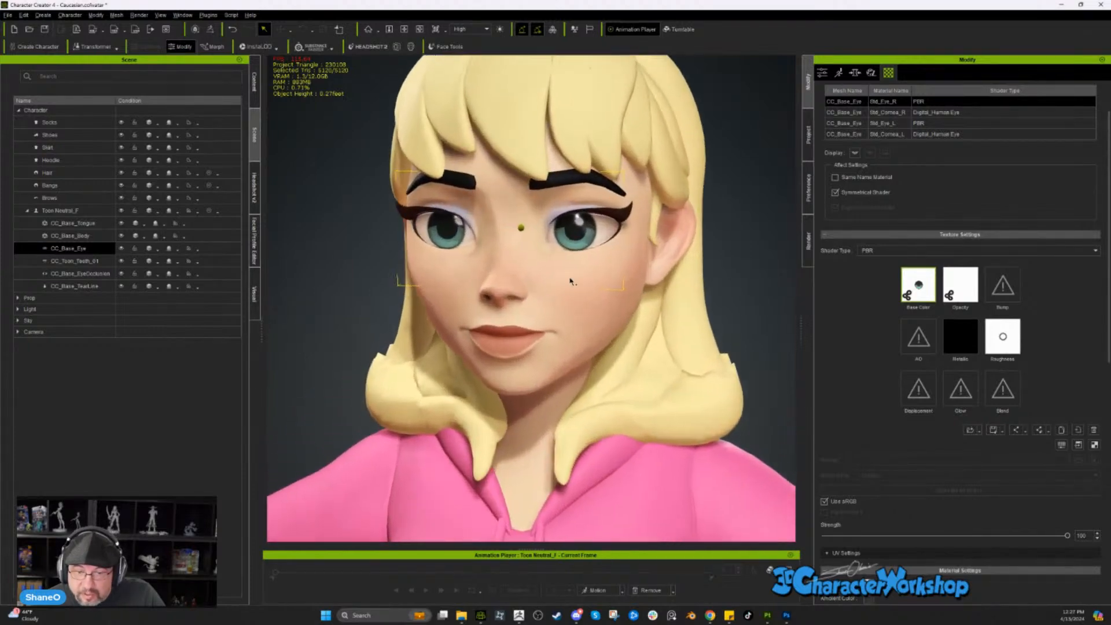
pyautogui.moveTo(581, 272); pyautogui.dragTo(635, 298, button='right')
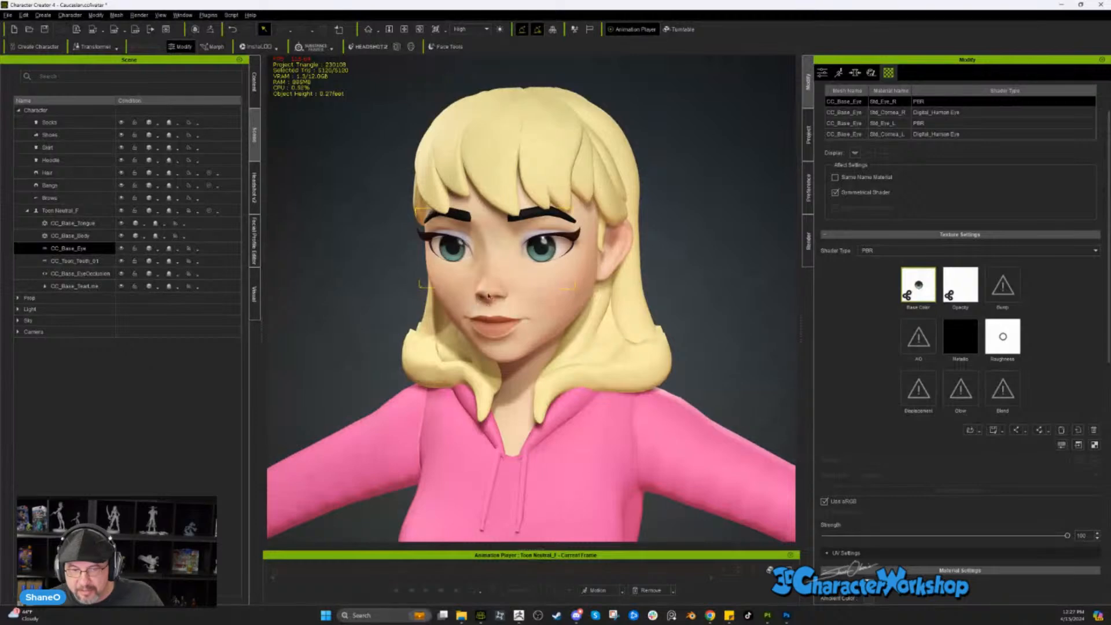
pyautogui.keyDown('alt'); pyautogui.moveTo(661, 280); pyautogui.dragTo(702, 296); pyautogui.keyUp('alt')
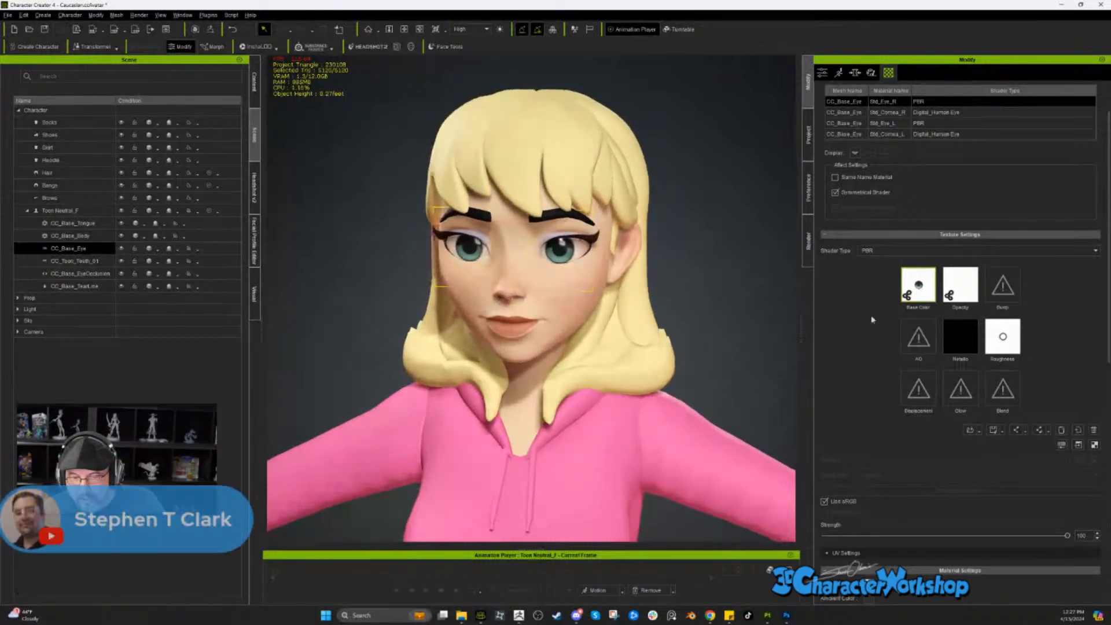
pyautogui.keyDown('alt'); pyautogui.moveTo(843, 313); pyautogui.dragTo(573, 308); pyautogui.keyUp('alt')
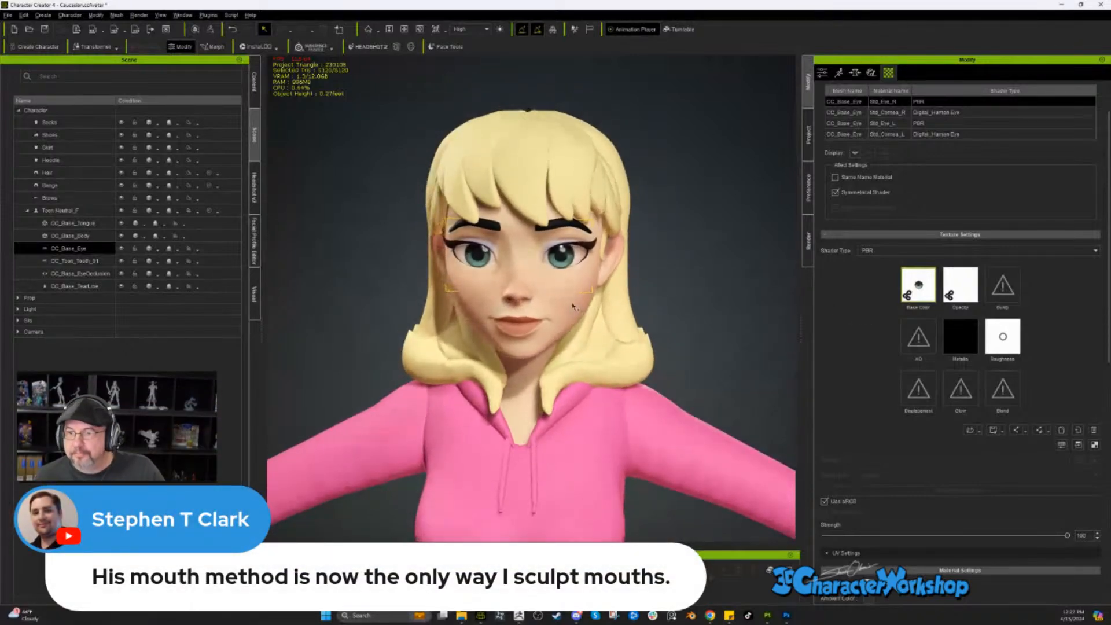
pyautogui.keyDown('alt'); pyautogui.moveTo(658, 281); pyautogui.dragTo(746, 214); pyautogui.keyUp('alt')
pyautogui.scroll(3, 662, 223)
pyautogui.scroll(-2, 542, 350)
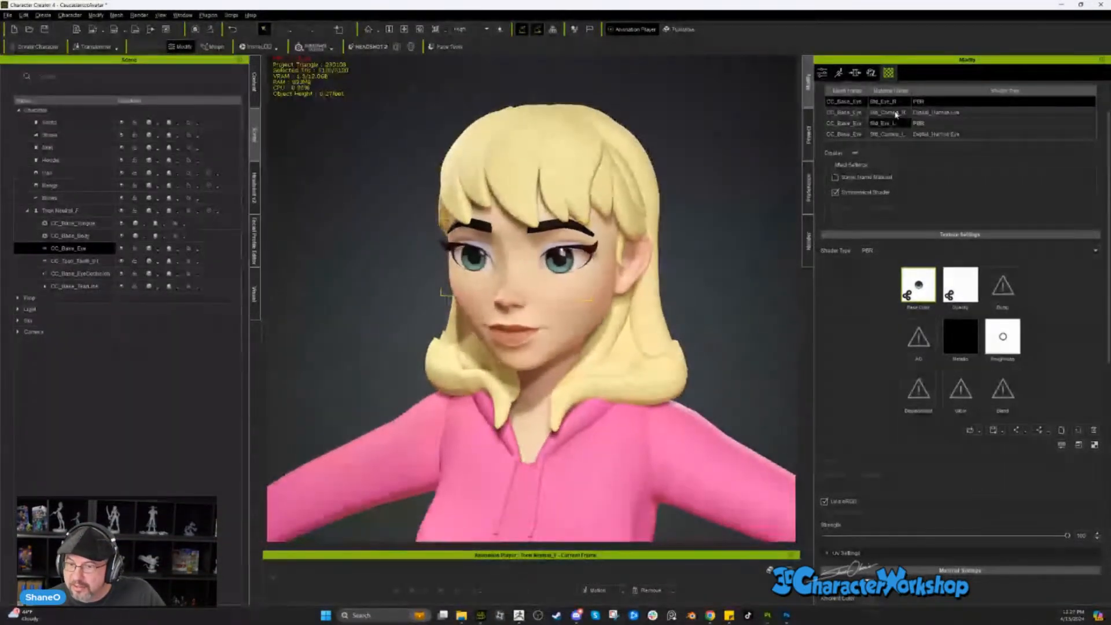
# - Turn on the open-mouth display and inspect the lips, teeth and tongue from several angles
pyautogui.click(822, 73)
pyautogui.click(866, 124)
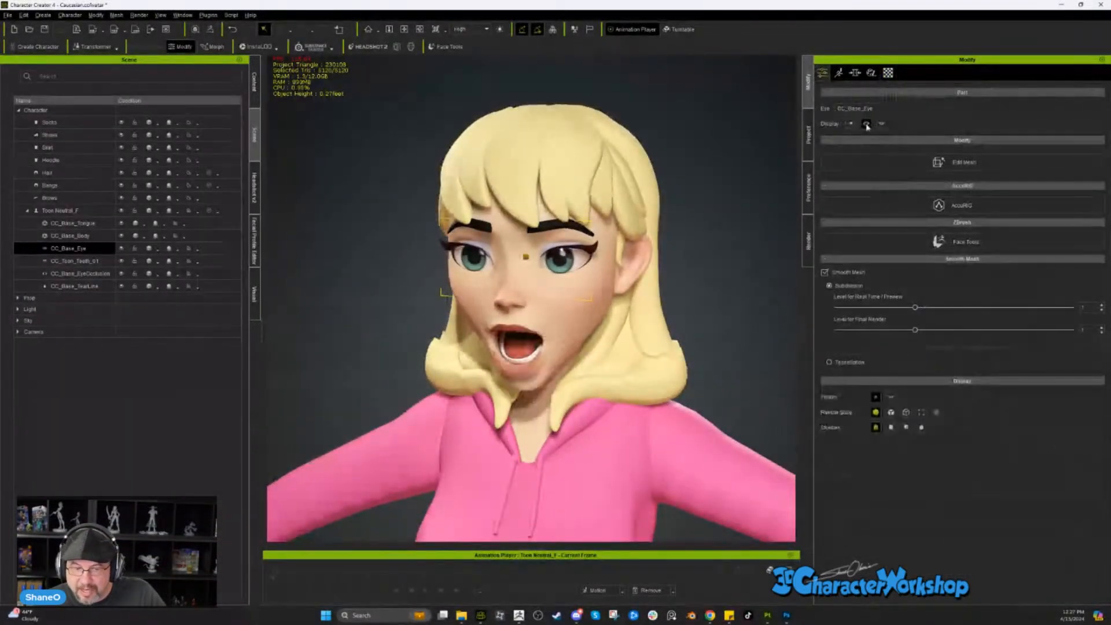
pyautogui.scroll(5, 511, 258)
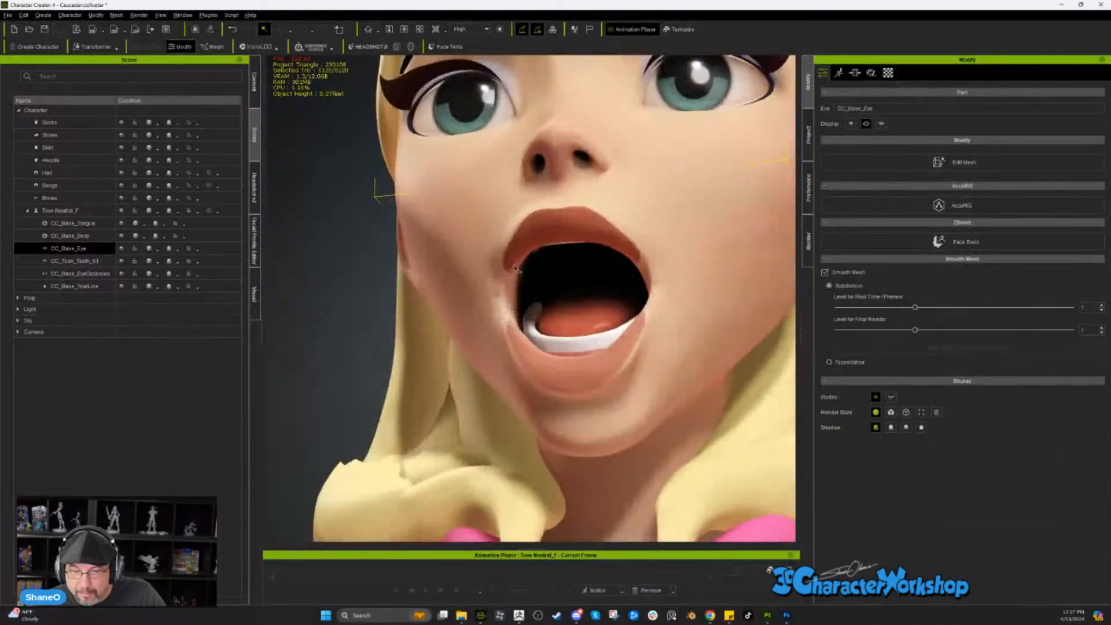
pyautogui.keyDown('alt'); pyautogui.moveTo(515, 268); pyautogui.dragTo(561, 290); pyautogui.keyUp('alt')
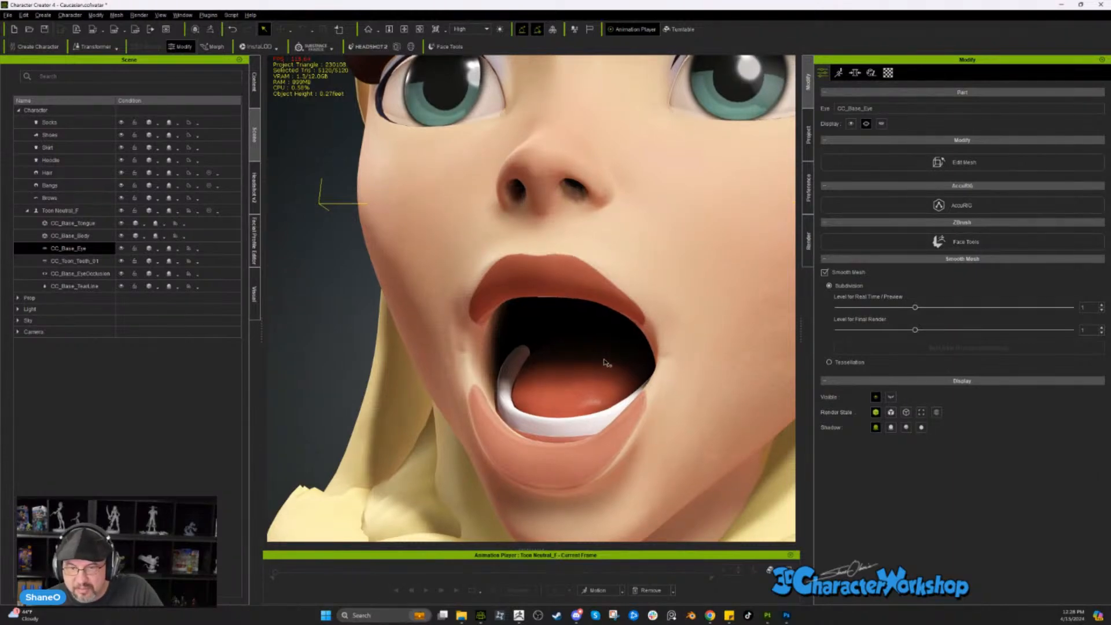
pyautogui.keyDown('alt'); pyautogui.moveTo(600, 346); pyautogui.dragTo(596, 332); pyautogui.keyUp('alt')
pyautogui.keyDown('alt'); pyautogui.moveTo(785, 175); pyautogui.dragTo(567, 360, button='right'); pyautogui.keyUp('alt')
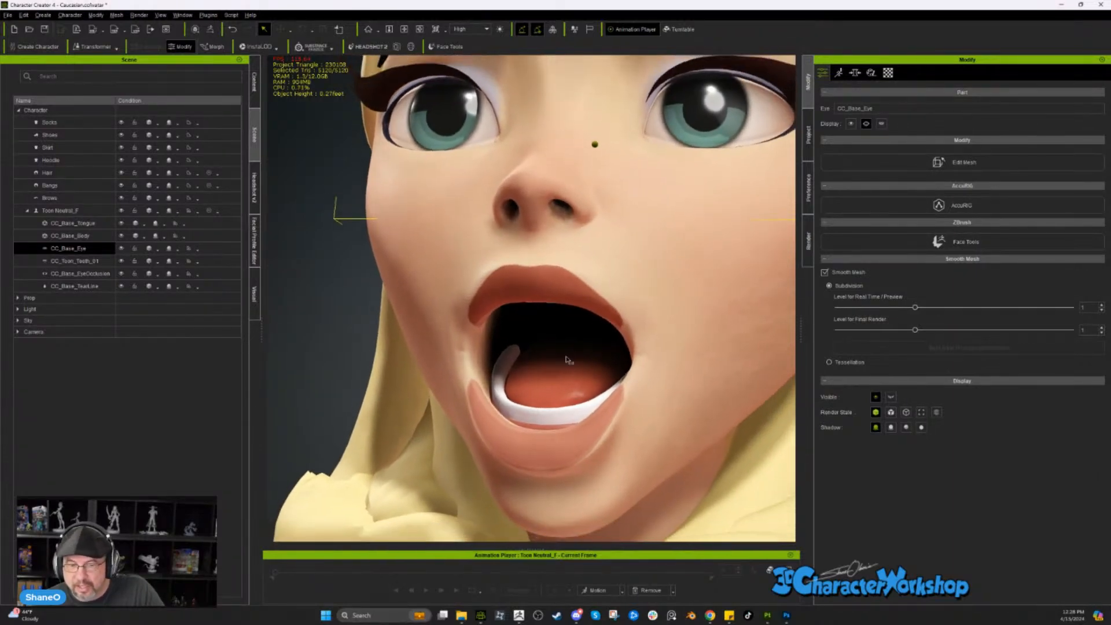
pyautogui.keyDown('alt'); pyautogui.moveTo(485, 281); pyautogui.dragTo(627, 335); pyautogui.keyUp('alt')
pyautogui.keyDown('alt'); pyautogui.moveTo(628, 334); pyautogui.dragTo(627, 300, button='right'); pyautogui.keyUp('alt')
pyautogui.keyDown('alt'); pyautogui.moveTo(776, 201); pyautogui.dragTo(795, 207); pyautogui.keyUp('alt')
pyautogui.keyDown('alt'); pyautogui.moveTo(795, 207); pyautogui.dragTo(810, 192, button='right'); pyautogui.keyUp('alt')
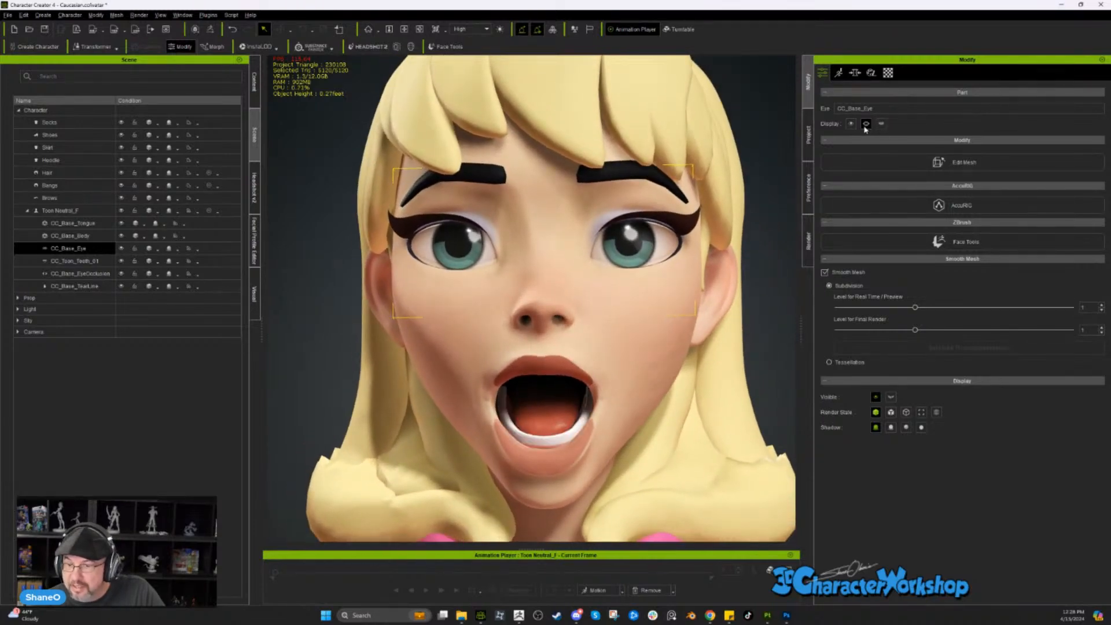
# - Turn off the open-mouth display and return the face to its neutral expression
pyautogui.click(865, 127)
pyautogui.click(853, 124)
pyautogui.click(853, 124)
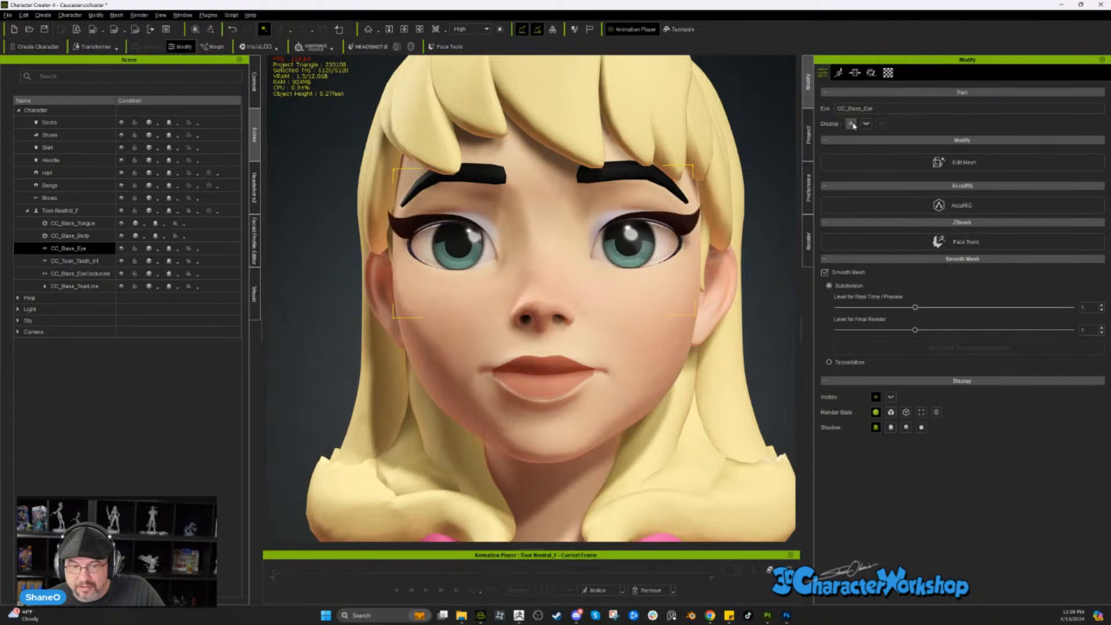
# - Toggle the eye display state of CC_Base_Eye on and off and check how the girl's eyes and lashes react
pyautogui.click(853, 126)
pyautogui.click(854, 125)
pyautogui.click(853, 126)
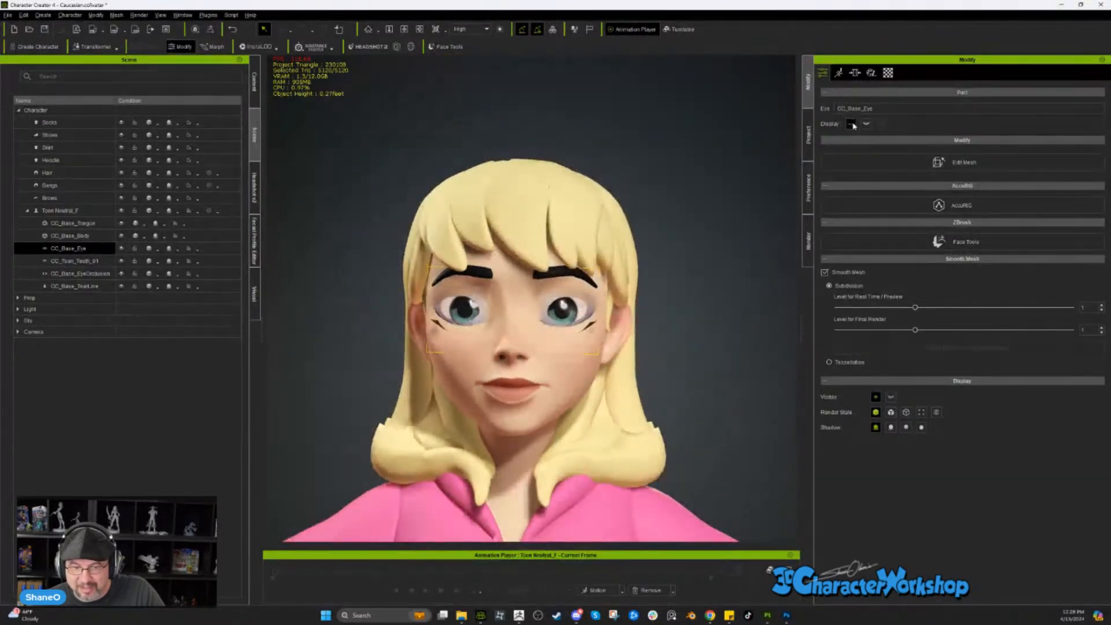
pyautogui.click(853, 125)
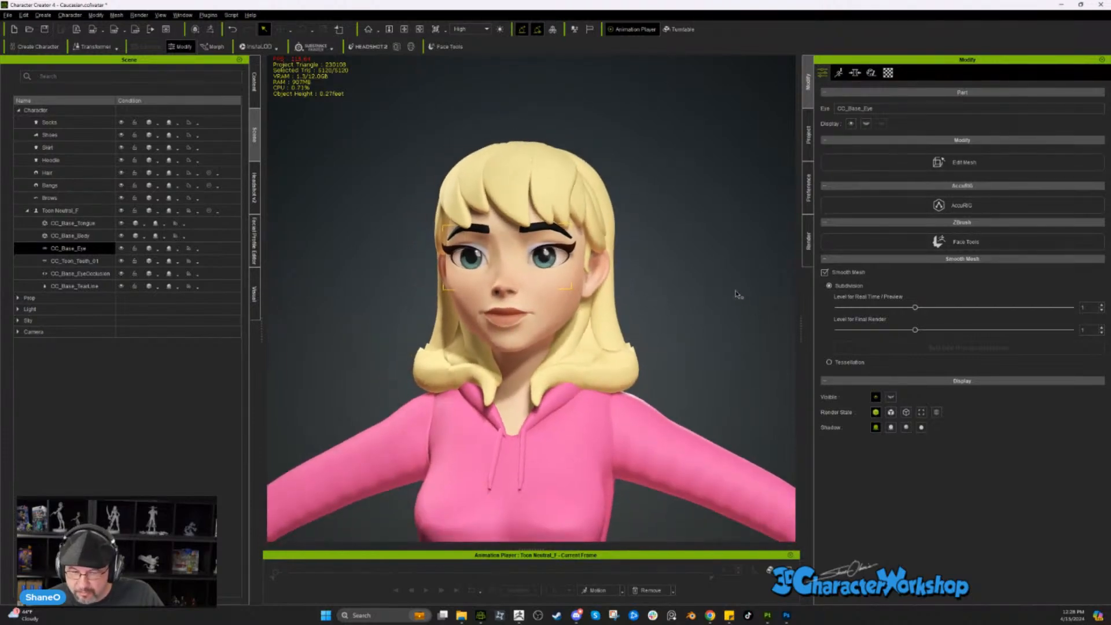
# - Select the whole Toon Neutral_F character and check its Smooth Mesh subdivision settings
pyautogui.click(528, 186)
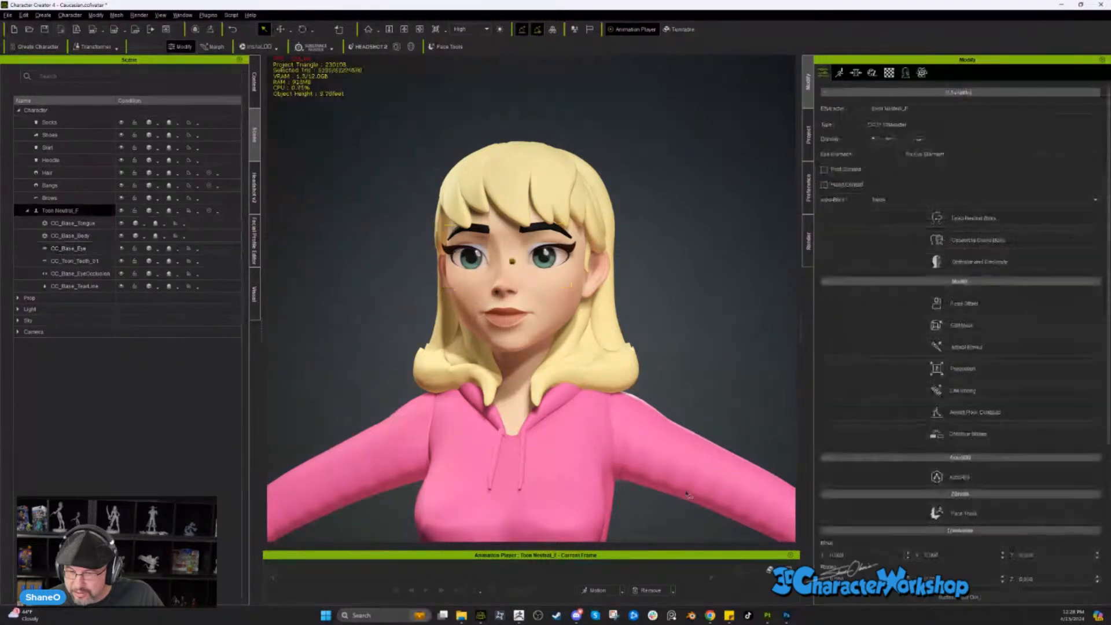
pyautogui.scroll(-5, 863, 436)
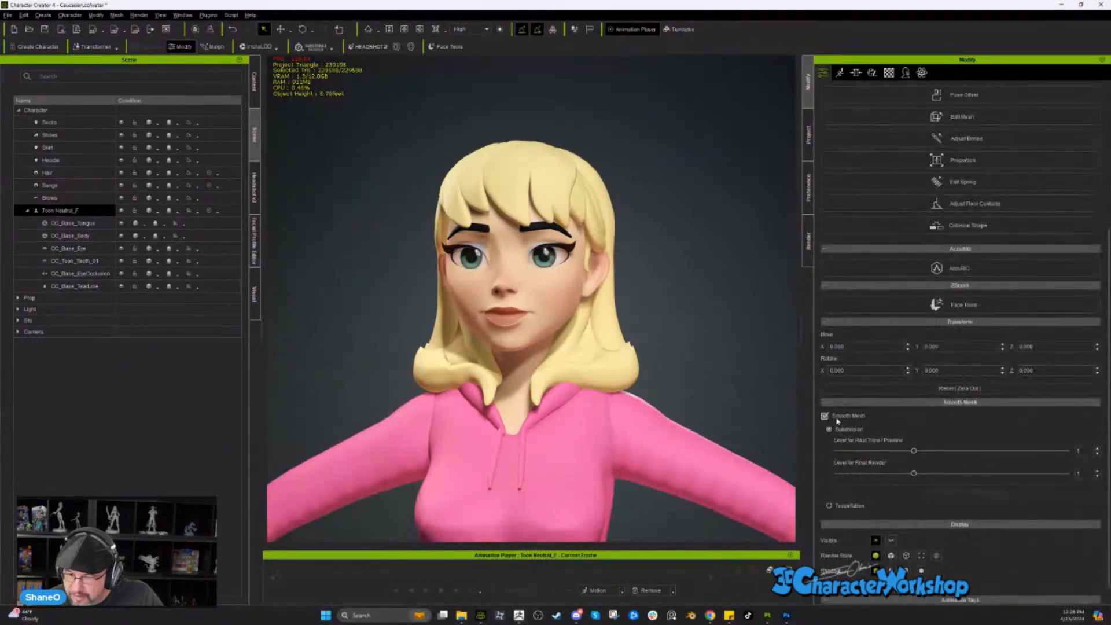
pyautogui.click(832, 418)
# - Examine the smoothed hoodie, sleeves, hair and skirt of the character from the front, side and back
pyautogui.moveTo(718, 462); pyautogui.dragTo(652, 477, button='right')
pyautogui.moveTo(652, 477); pyautogui.dragTo(565, 377, button='middle')
pyautogui.scroll(-2, 565, 376)
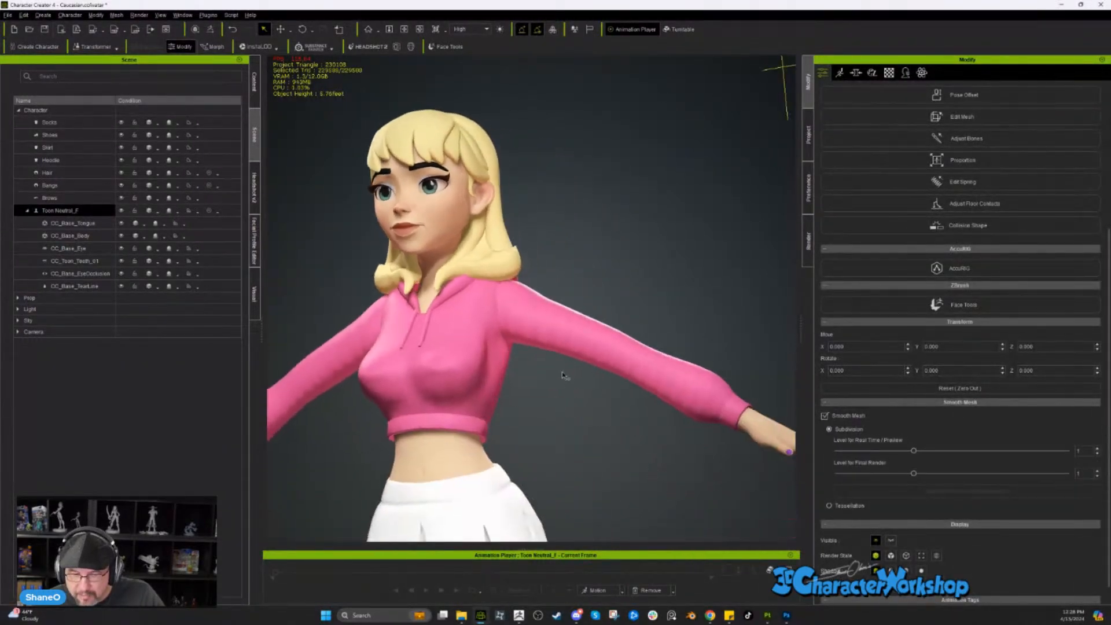
pyautogui.scroll(1, 562, 373)
pyautogui.moveTo(513, 365); pyautogui.dragTo(512, 352, button='right')
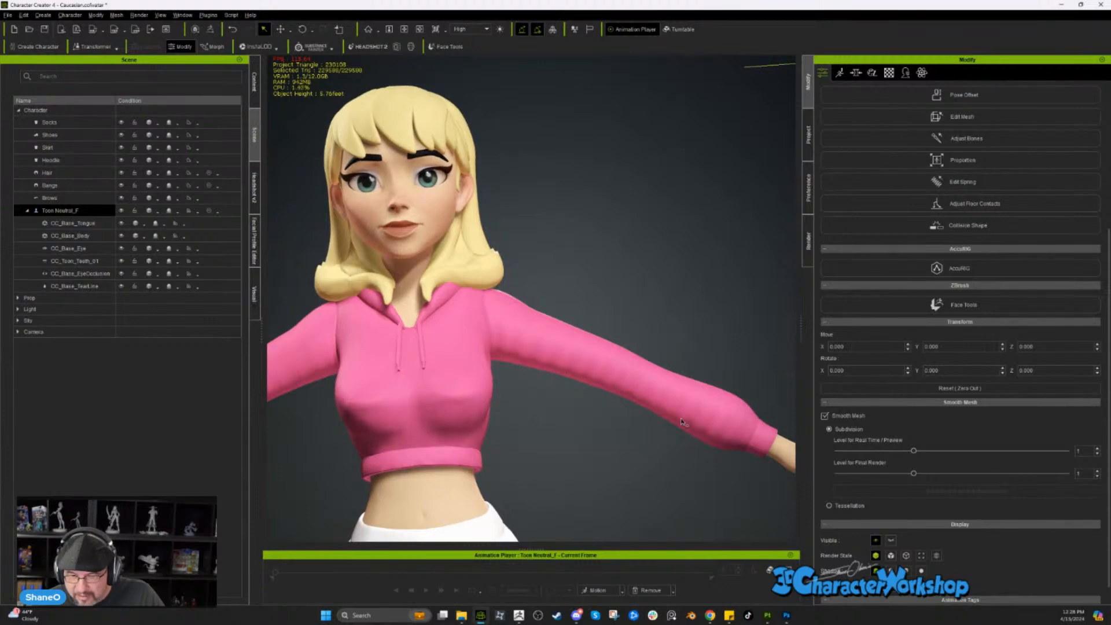
pyautogui.moveTo(616, 392); pyautogui.dragTo(527, 369, button='right')
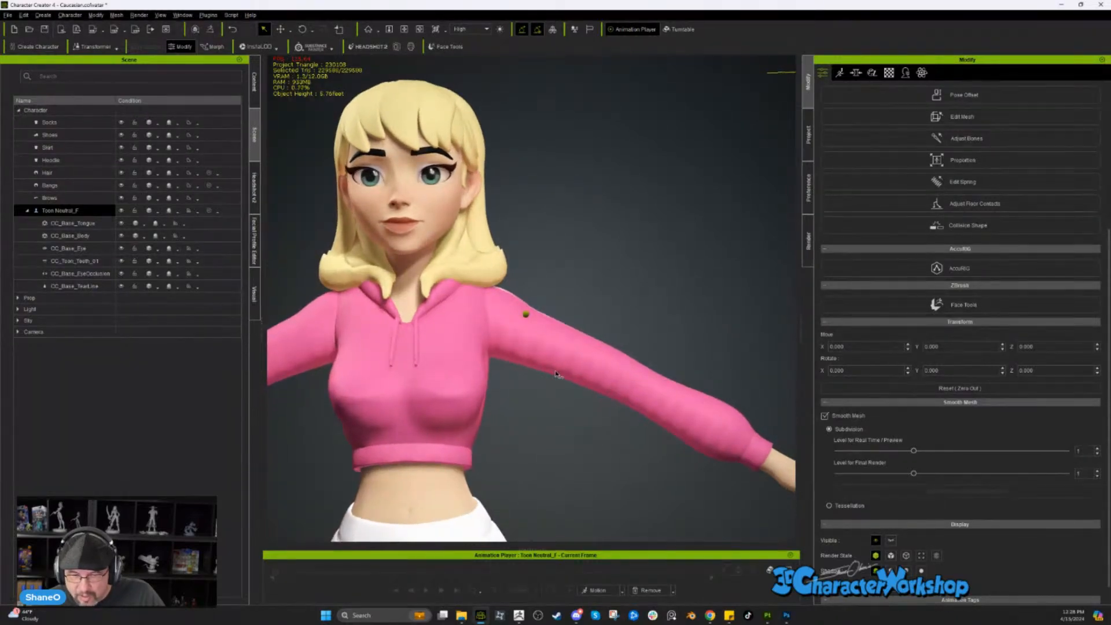
pyautogui.moveTo(671, 424); pyautogui.dragTo(509, 408, button='right')
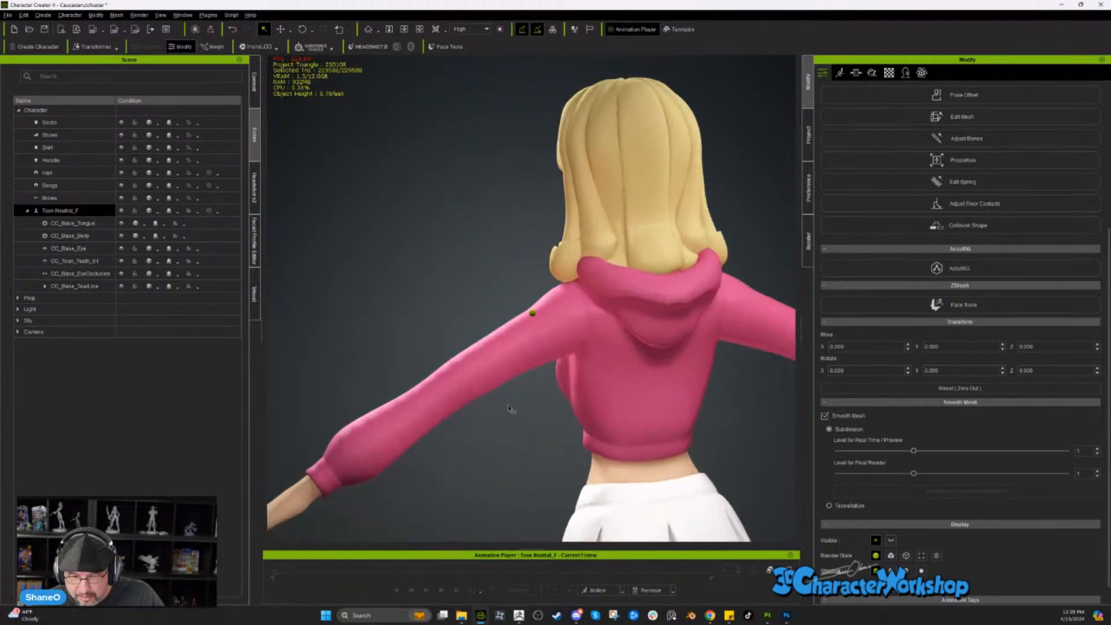
pyautogui.moveTo(546, 344); pyautogui.dragTo(369, 438, button='right')
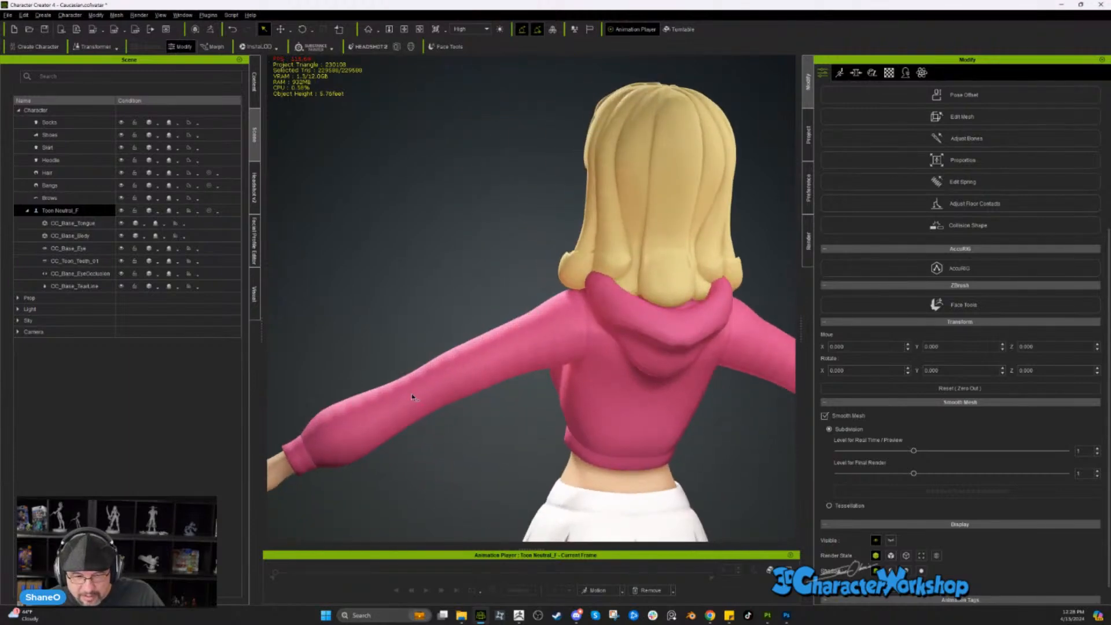
pyautogui.moveTo(527, 356); pyautogui.dragTo(637, 441, button='right')
pyautogui.scroll(-4, 634, 440)
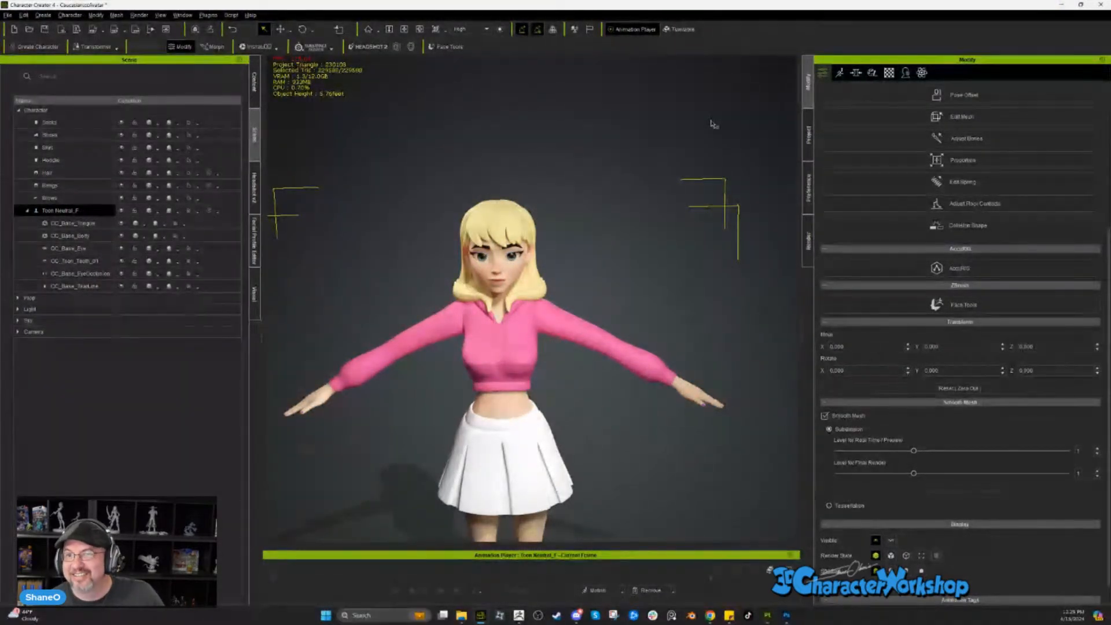
pyautogui.moveTo(702, 152); pyautogui.dragTo(702, 153, button='middle')
pyautogui.moveTo(702, 153); pyautogui.dragTo(664, 184, button='right')
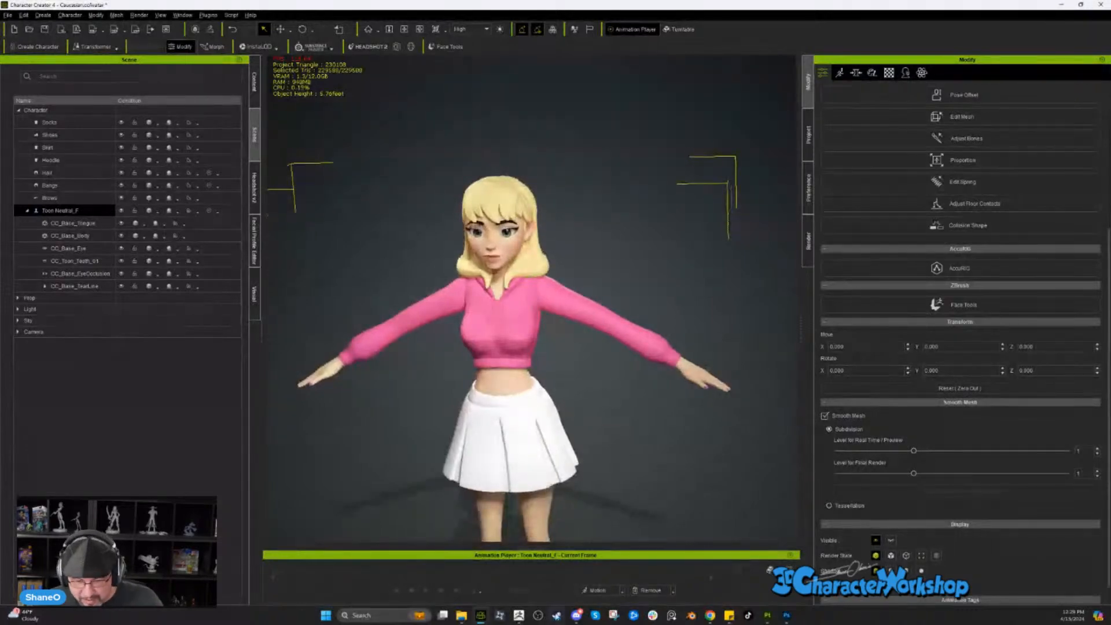
# - Switch to ZBrush and make the brows, bangs, hair, skirt and hoodie subtools visible on the girl's body
pyautogui.click(519, 616)
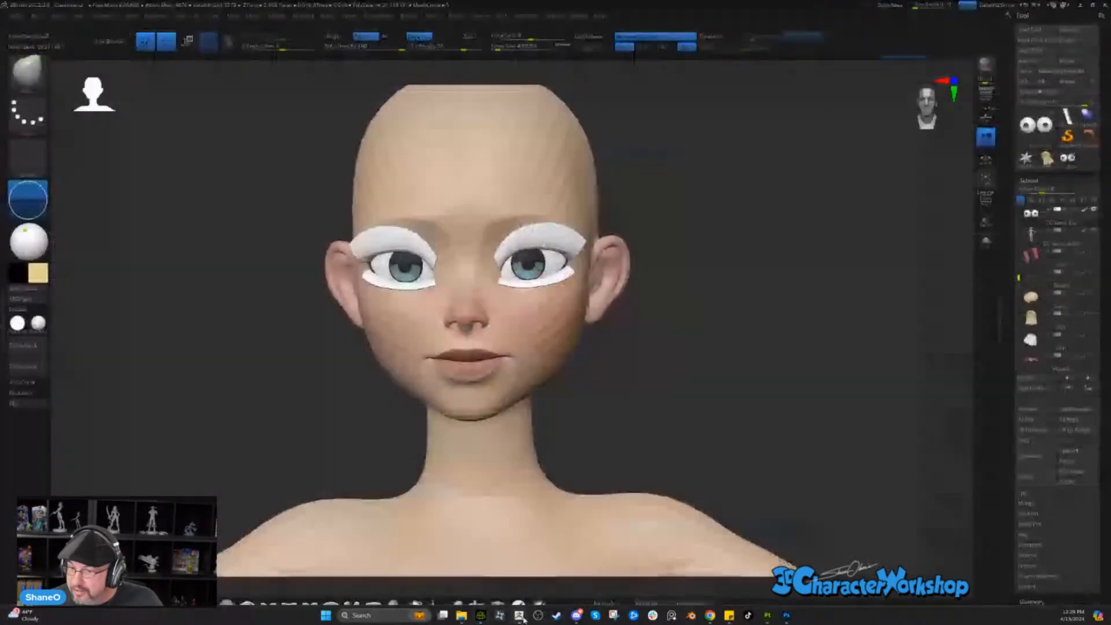
pyautogui.click(1095, 274)
pyautogui.click(1094, 294)
pyautogui.click(1095, 315)
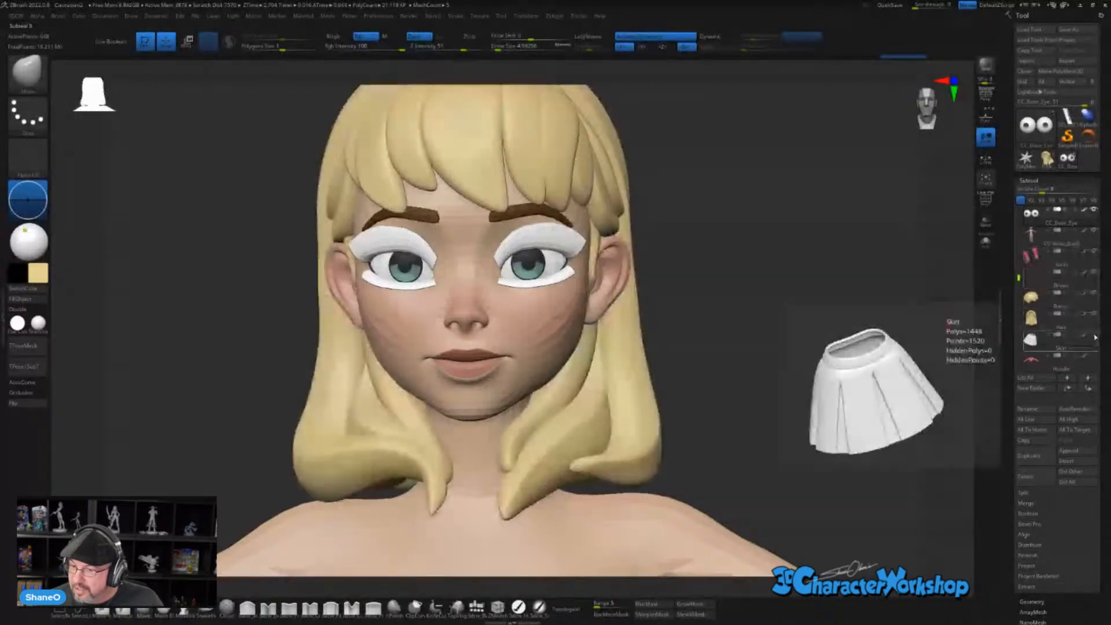
pyautogui.click(1094, 356)
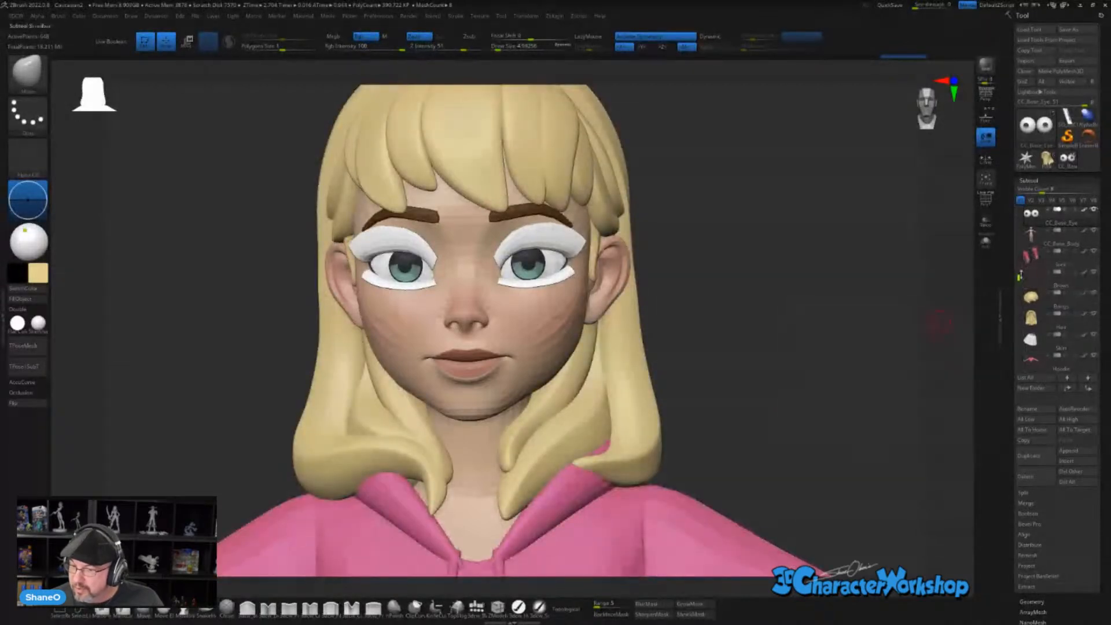
pyautogui.scroll(-3, 1046, 318)
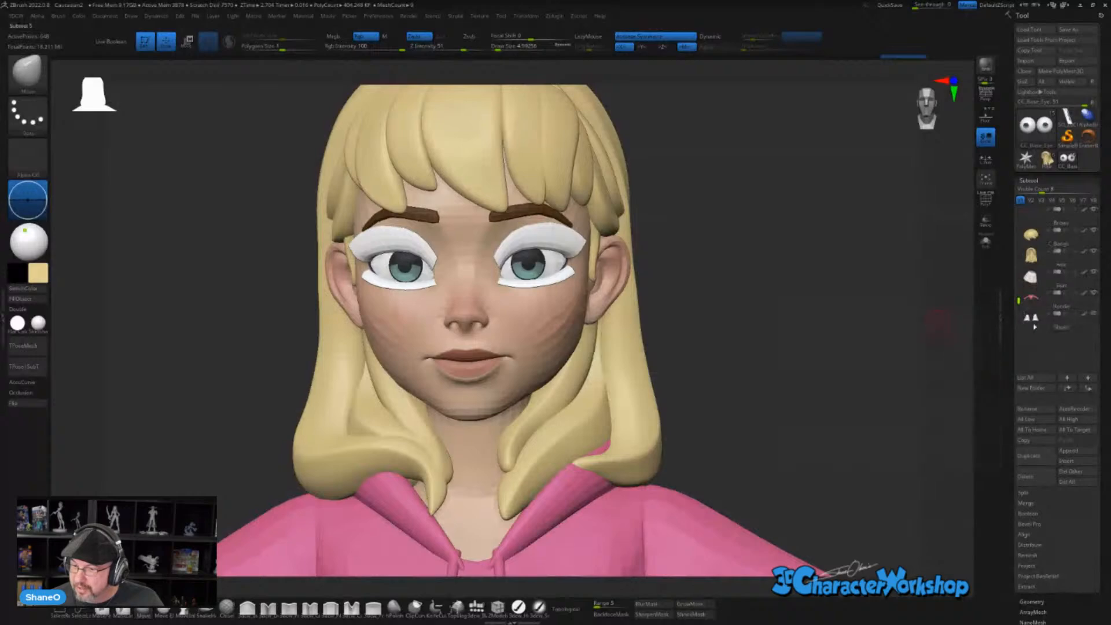
pyautogui.moveTo(833, 335); pyautogui.dragTo(788, 325)
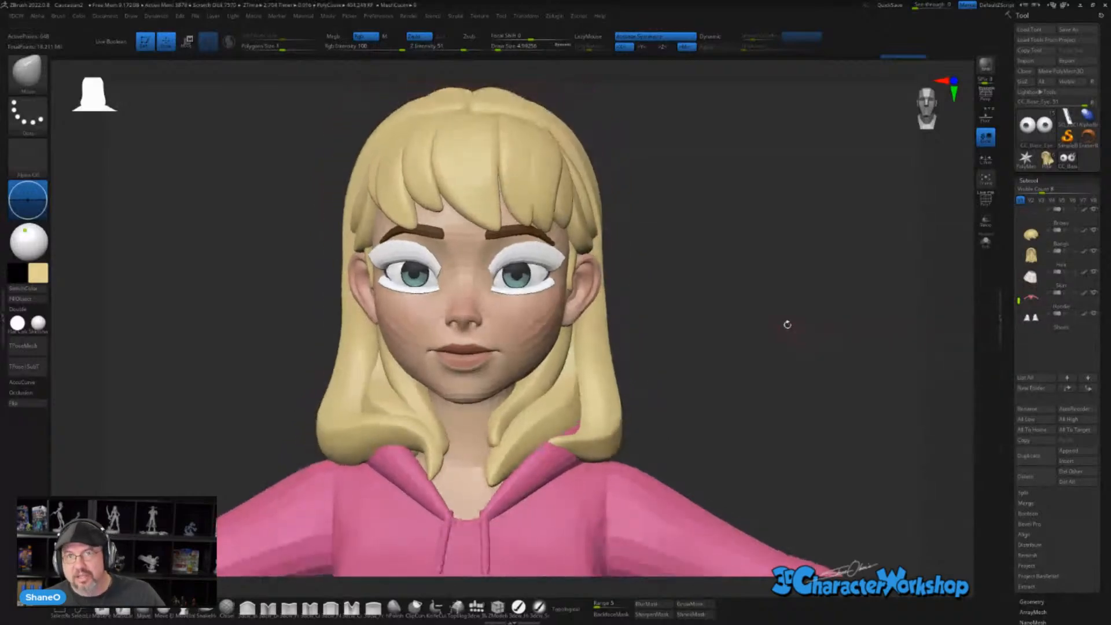
pyautogui.scroll(-2, 787, 325)
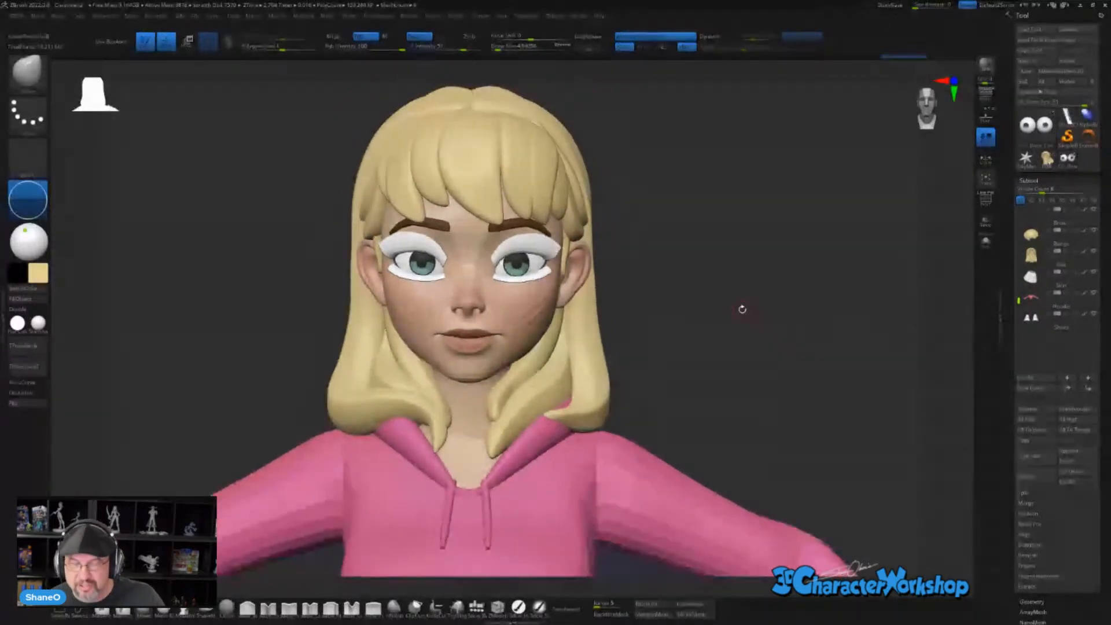
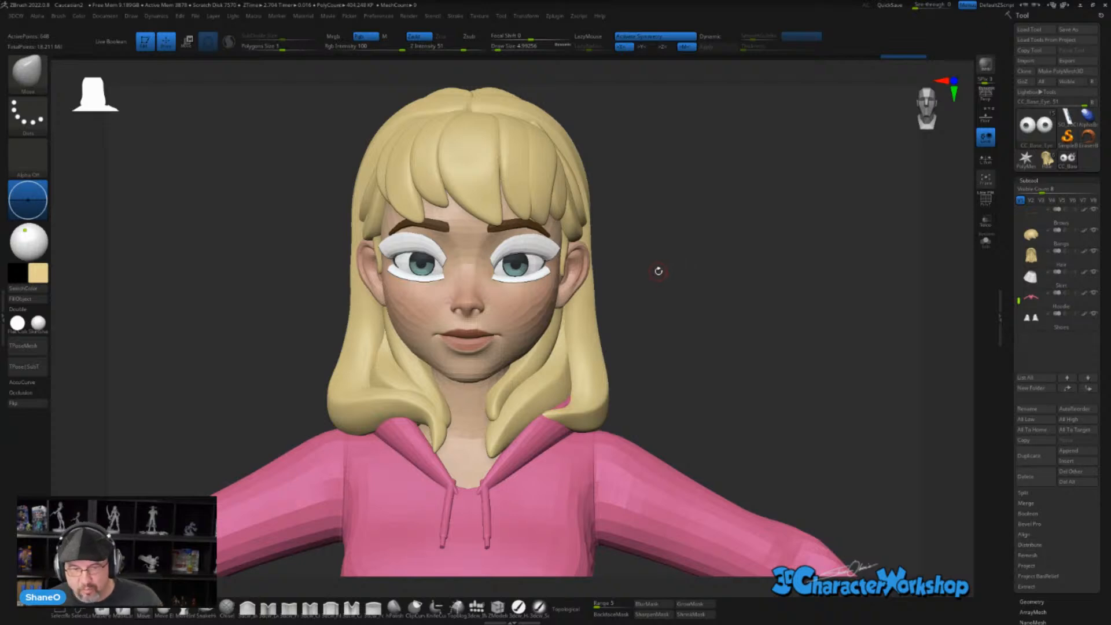
pyautogui.keyDown('alt'); pyautogui.moveTo(659, 271); pyautogui.dragTo(655, 416); pyautogui.keyUp('alt')
pyautogui.moveTo(655, 503); pyautogui.dragTo(682, 406)
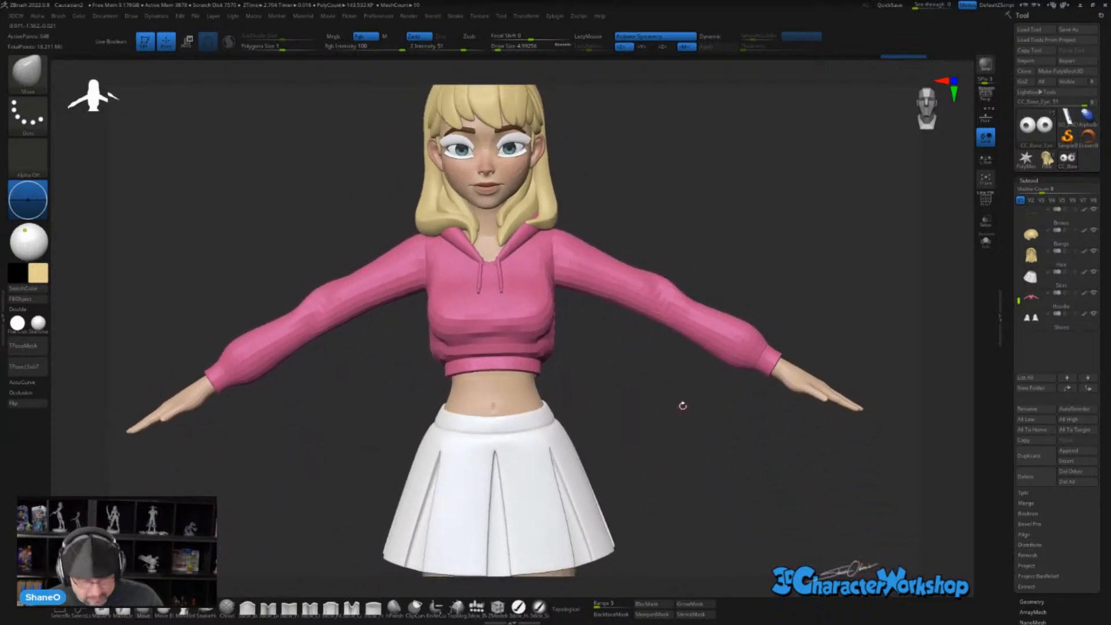
# - Switch back to Character Creator and open the Princess folder among the custom character content
pyautogui.hotkey('alt', 'Tab')
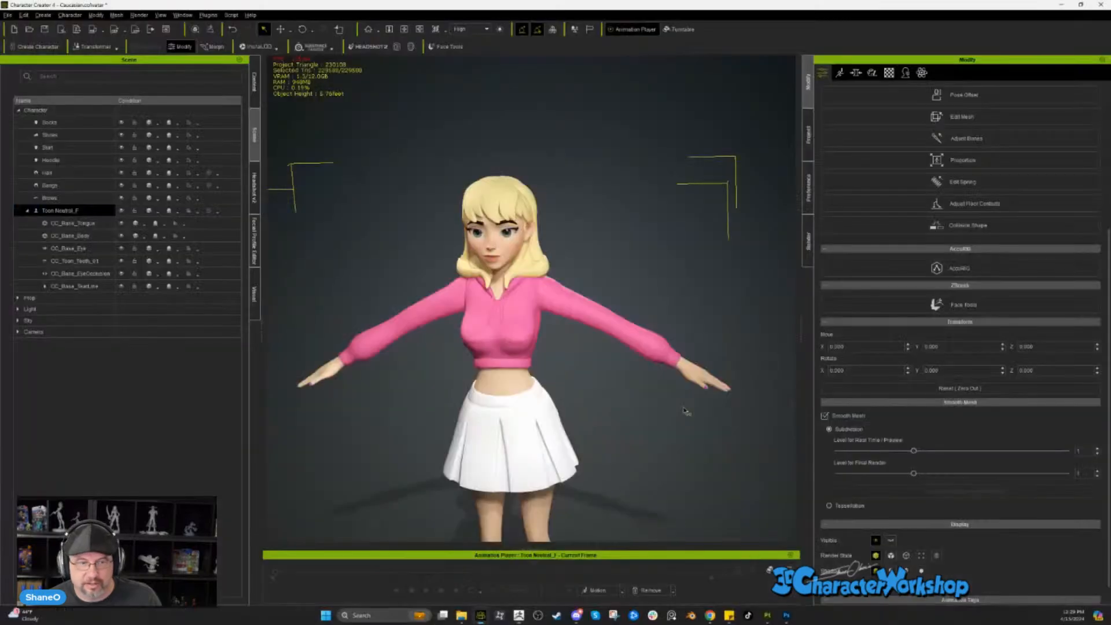
pyautogui.moveTo(463, 248); pyautogui.dragTo(564, 278, button='right')
pyautogui.scroll(4, 587, 347)
pyautogui.moveTo(588, 348); pyautogui.dragTo(567, 313, button='right')
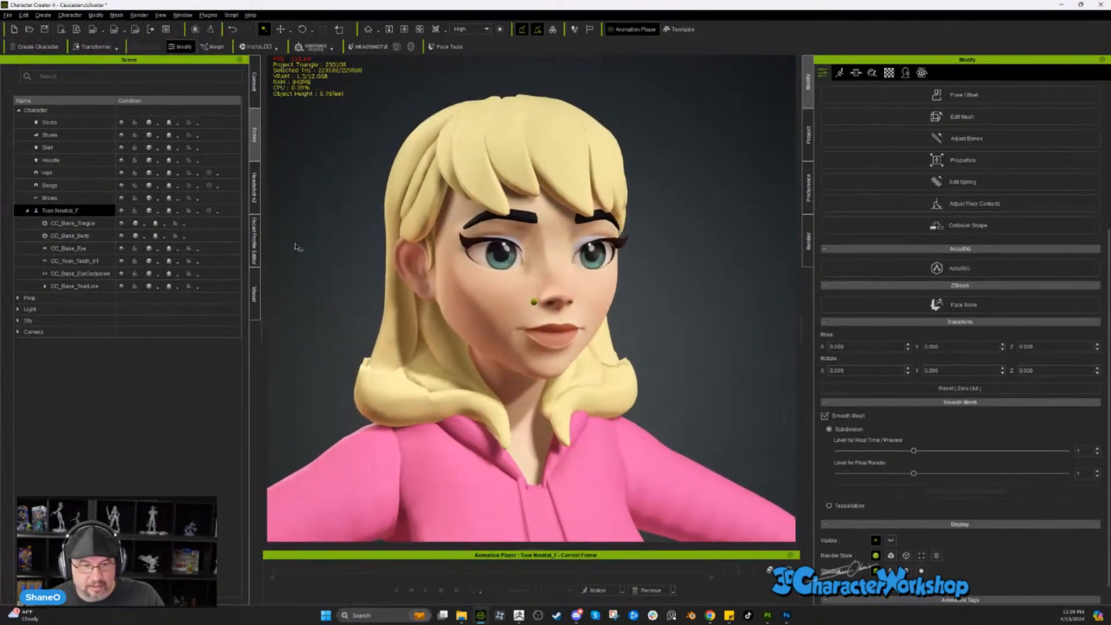
pyautogui.click(255, 80)
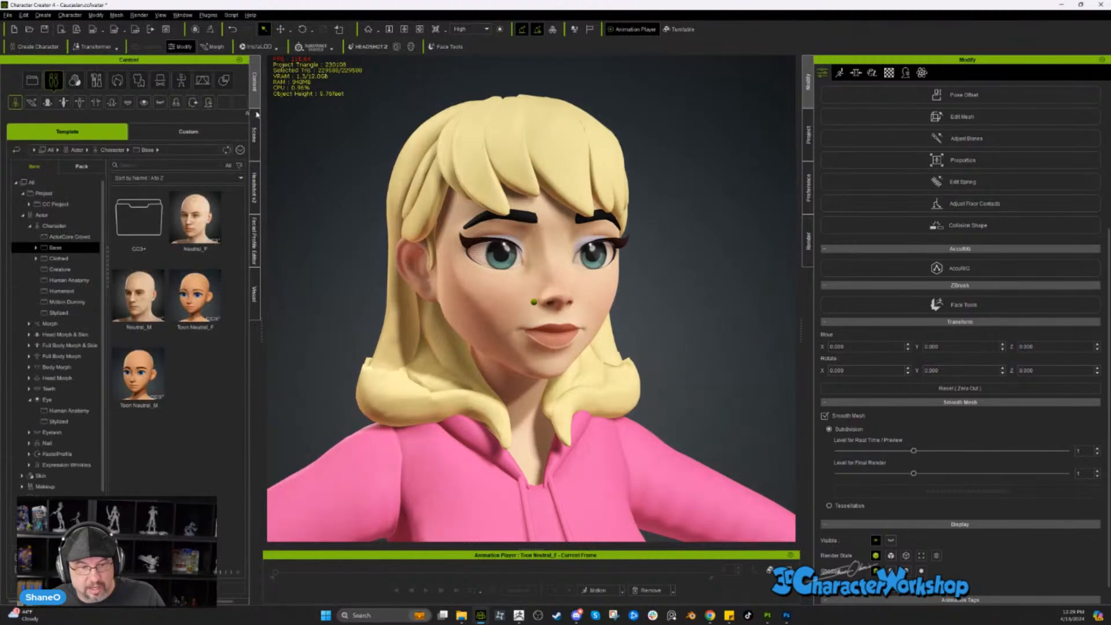
pyautogui.click(188, 132)
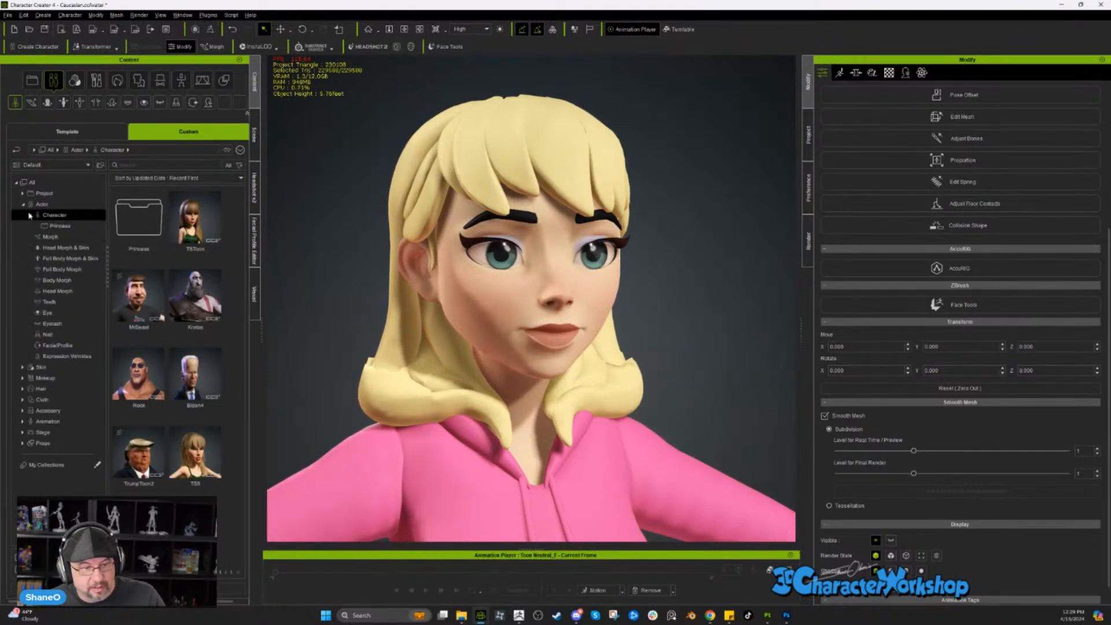
pyautogui.click(61, 226)
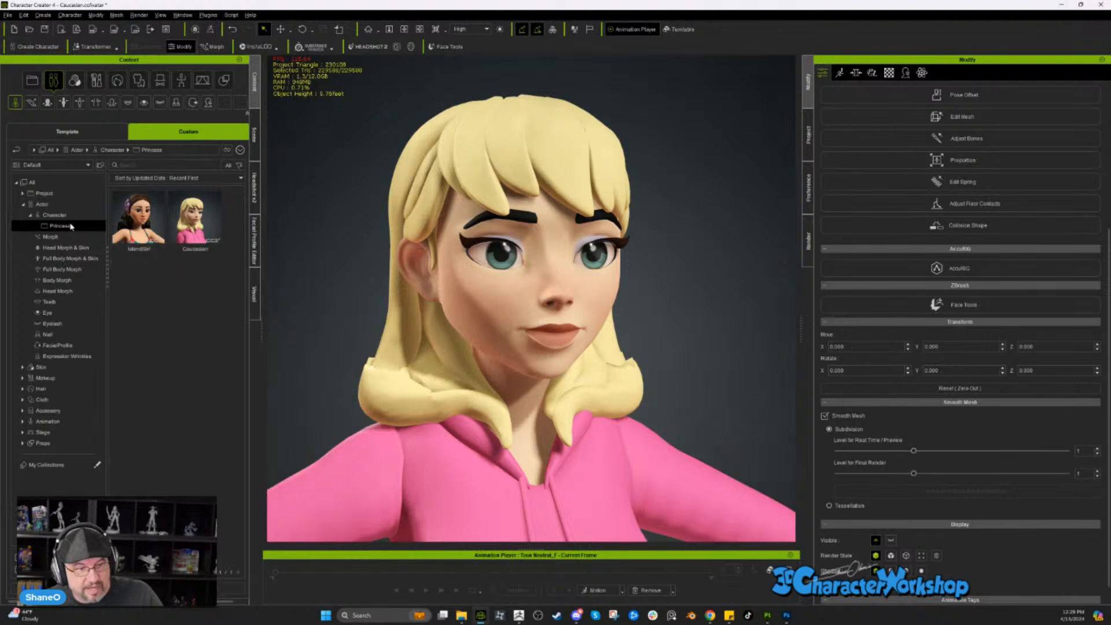
pyautogui.click(54, 215)
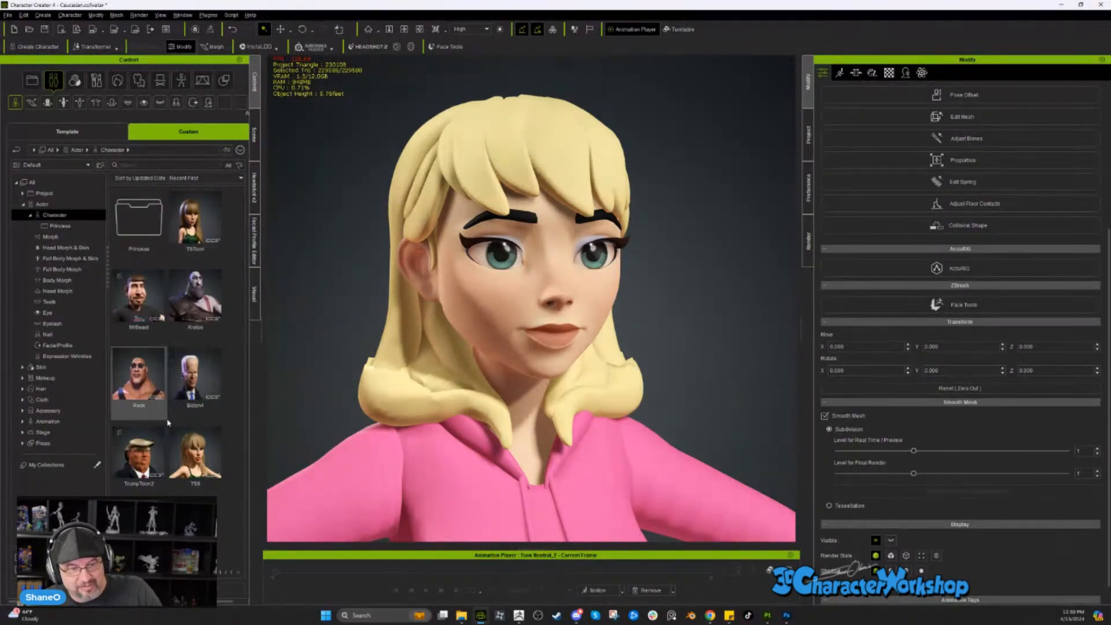
pyautogui.doubleClick(141, 220)
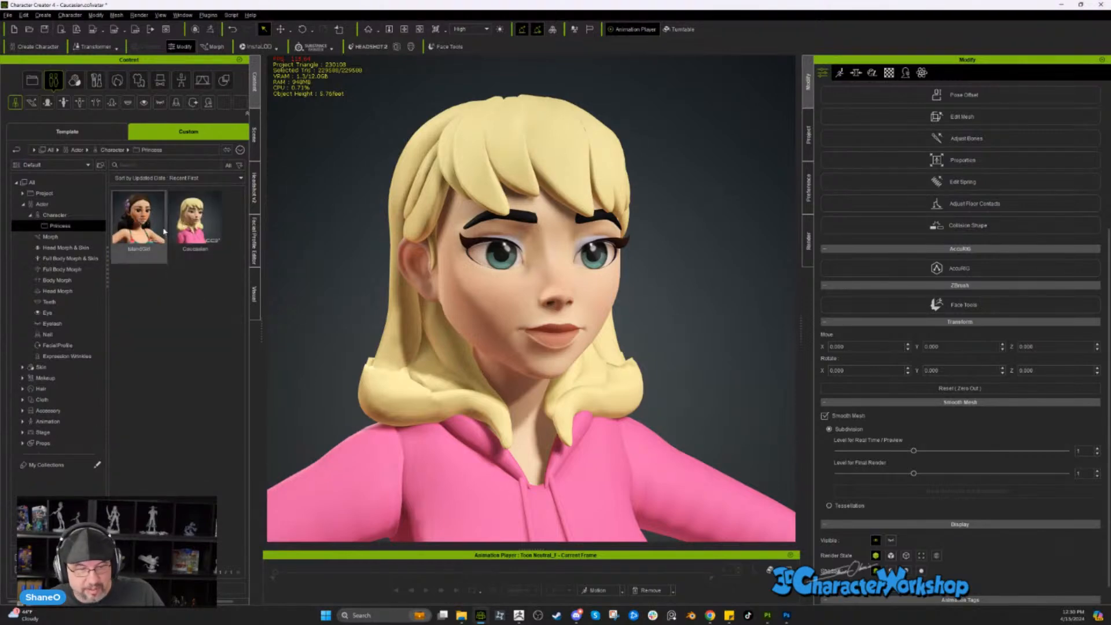
# - Overwrite the saved Caucasian character in the Princess folder with the current version of the girl
pyautogui.click(196, 217)
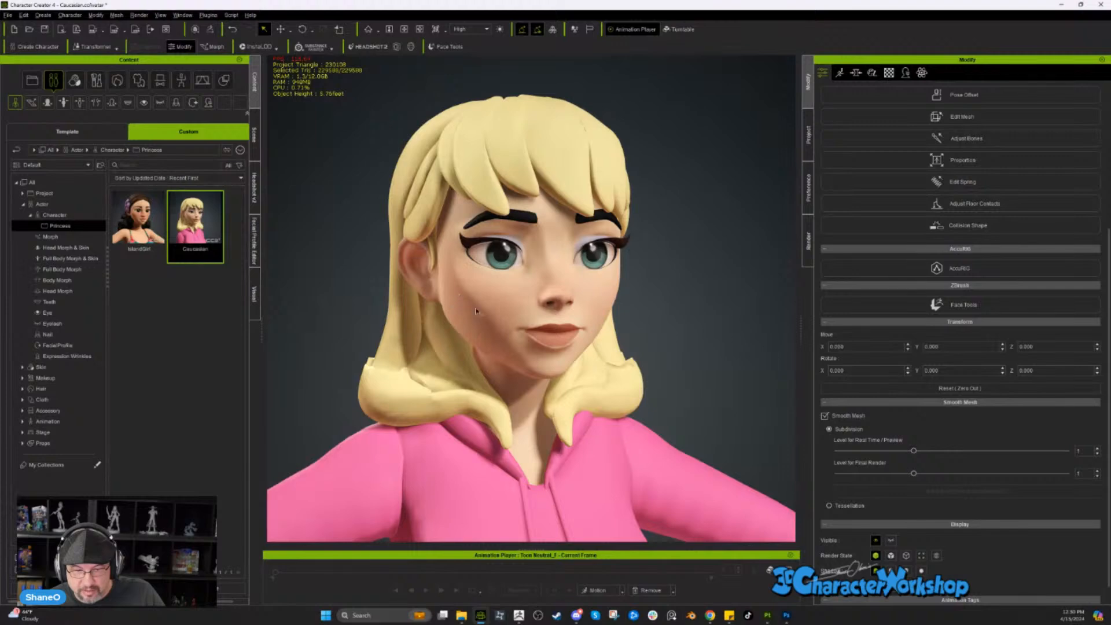
pyautogui.click(227, 590)
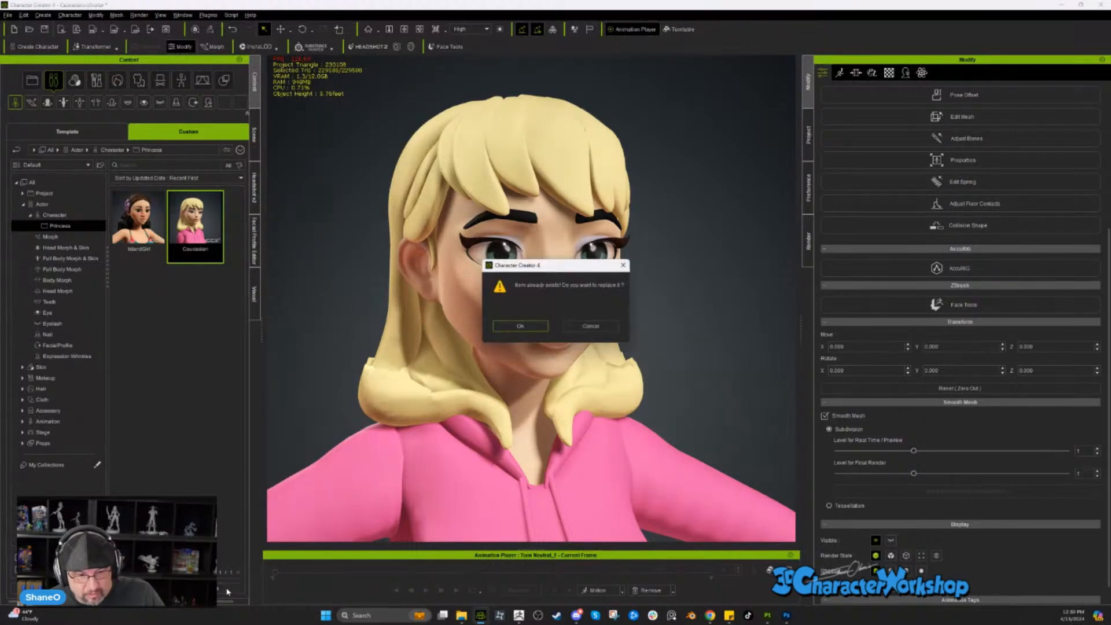
pyautogui.click(520, 326)
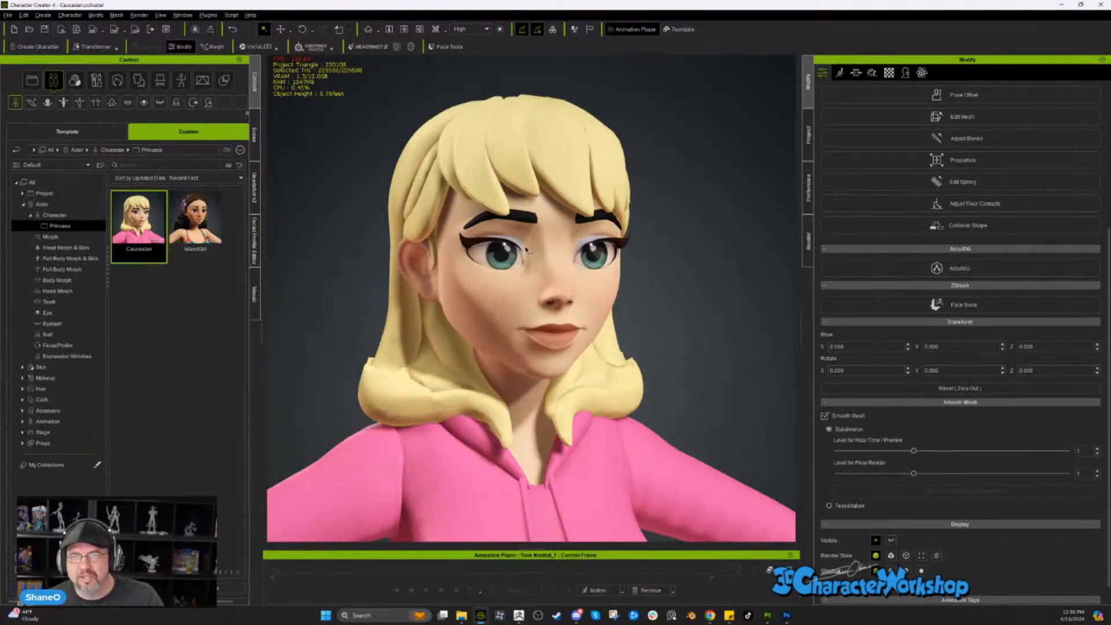
# - Load the saved IslandGirl character from the Princess folder in place of the blonde girl, using the Replace All option
pyautogui.keyDown('alt'); pyautogui.moveTo(525, 247); pyautogui.dragTo(524, 246, button='right'); pyautogui.keyUp('alt')
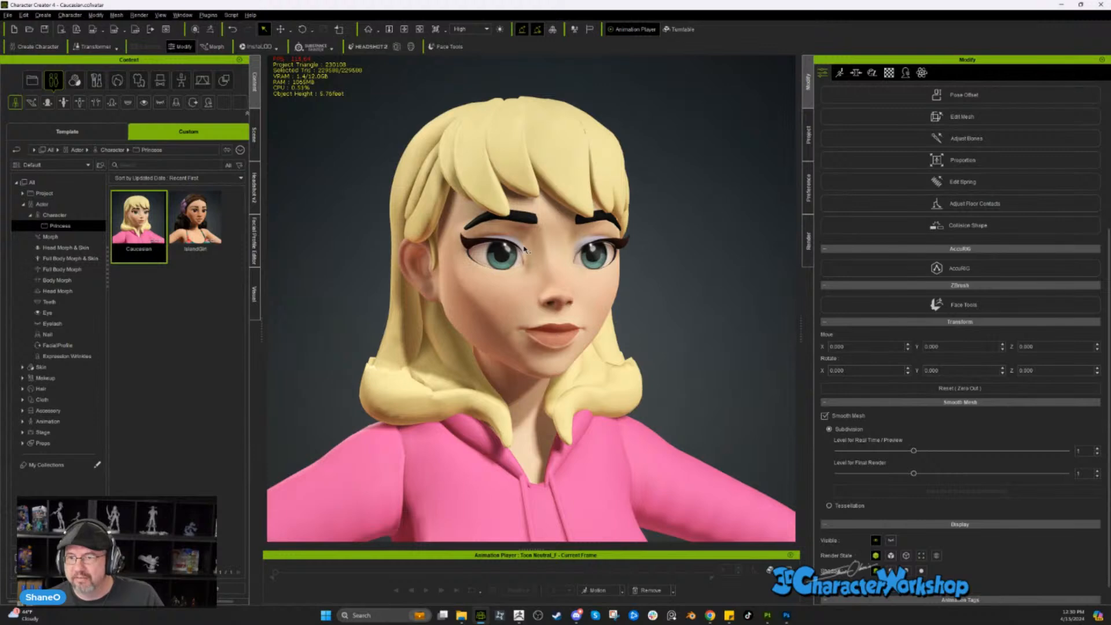
pyautogui.scroll(-1, 524, 246)
pyautogui.scroll(-1, 524, 247)
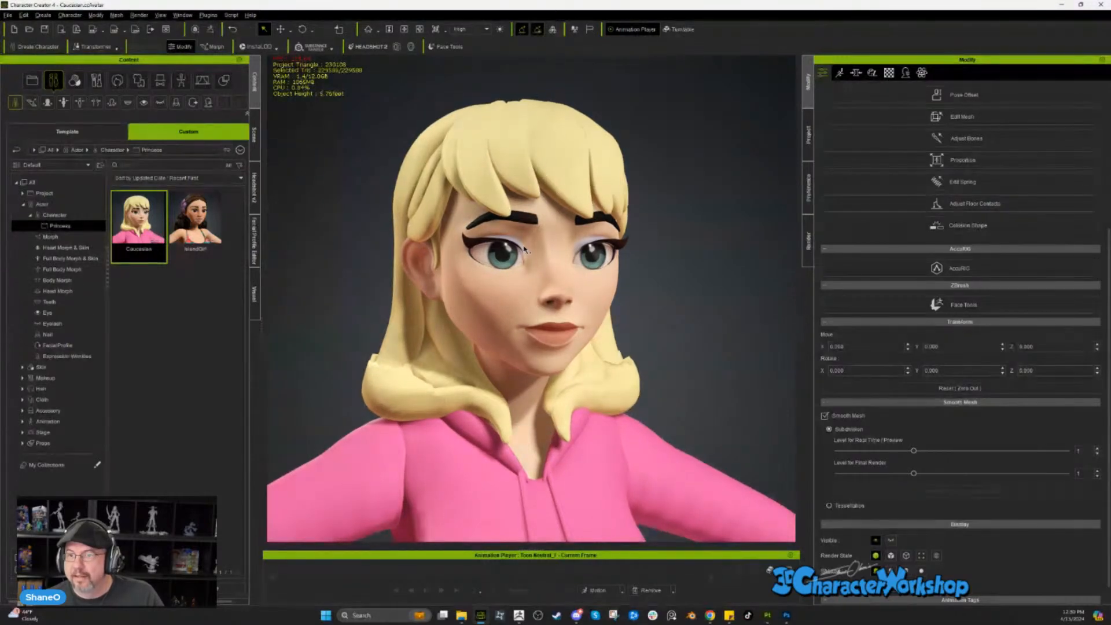
pyautogui.scroll(-4, 524, 249)
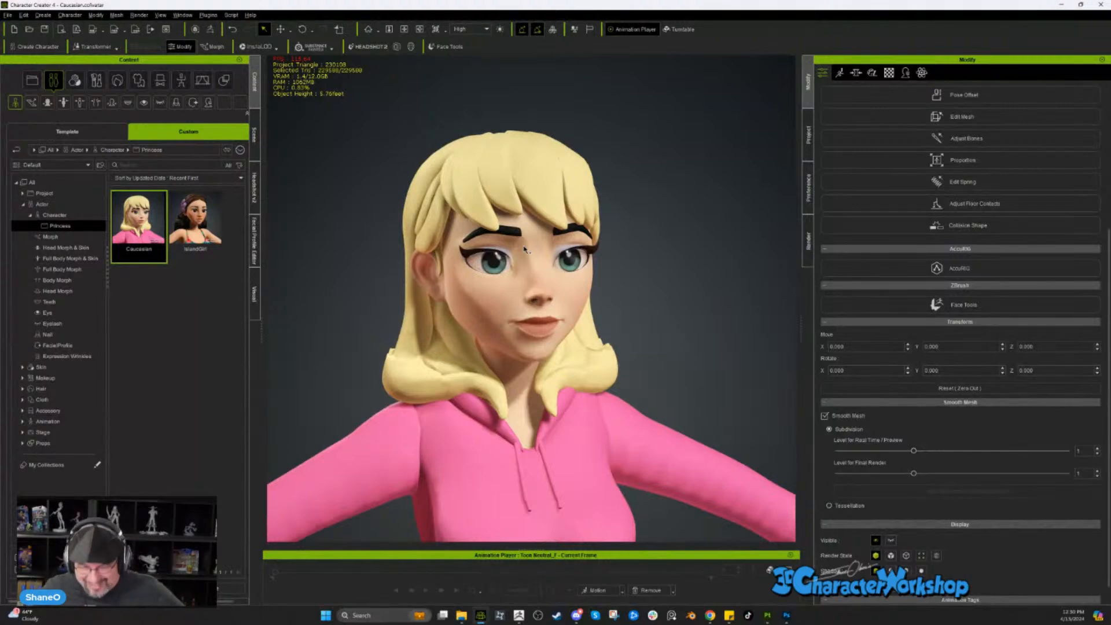
pyautogui.moveTo(531, 288); pyautogui.dragTo(628, 232, button='right')
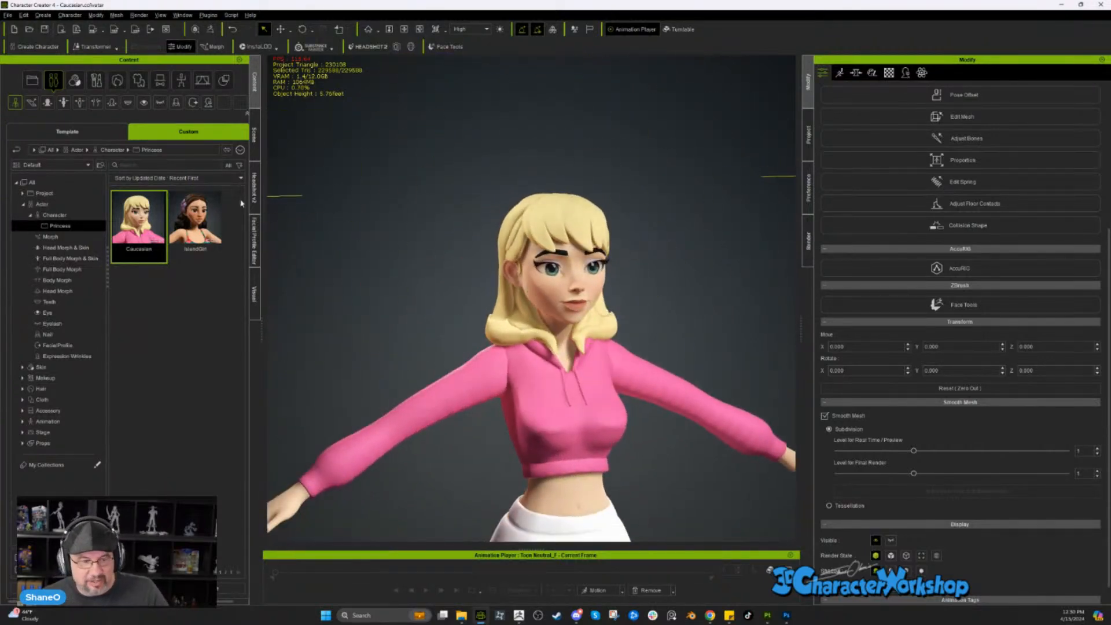
pyautogui.click(203, 228)
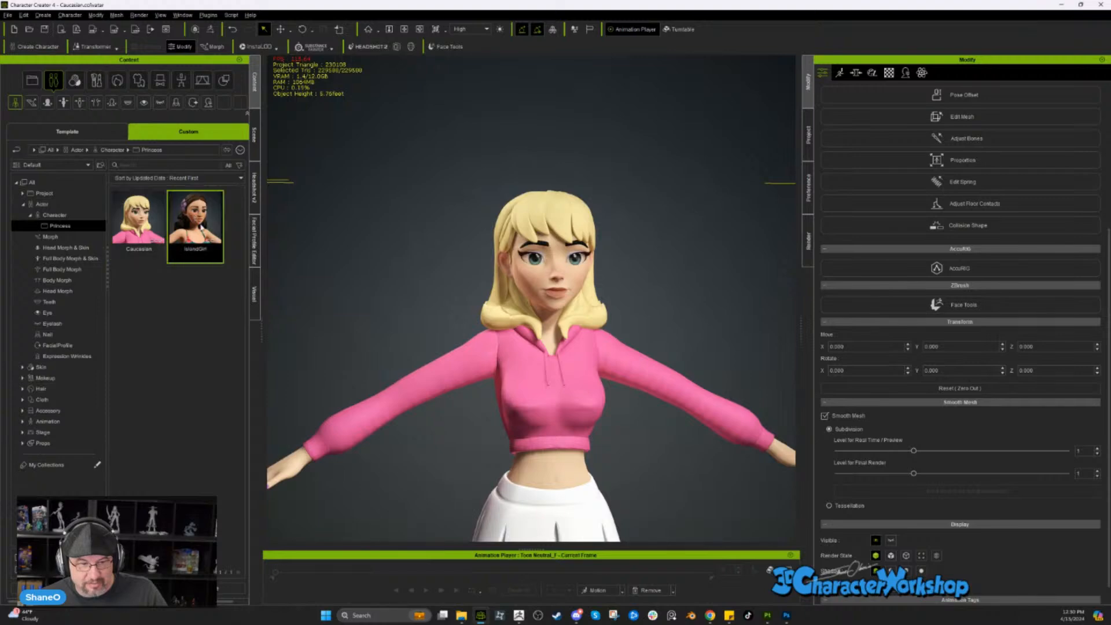
pyautogui.moveTo(261, 211); pyautogui.dragTo(457, 309)
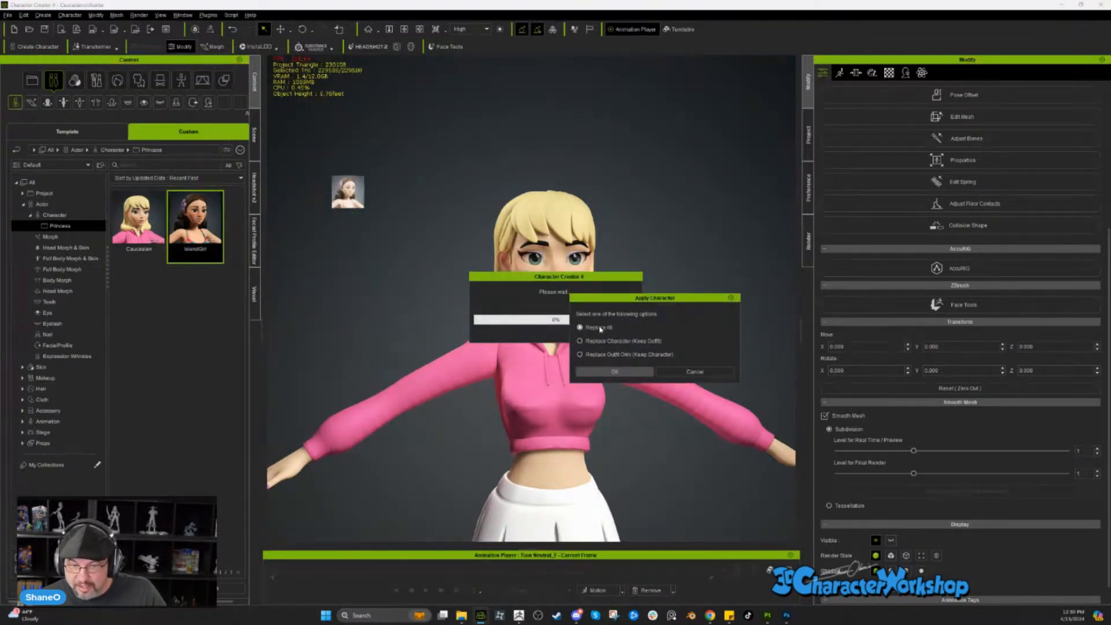
pyautogui.click(596, 371)
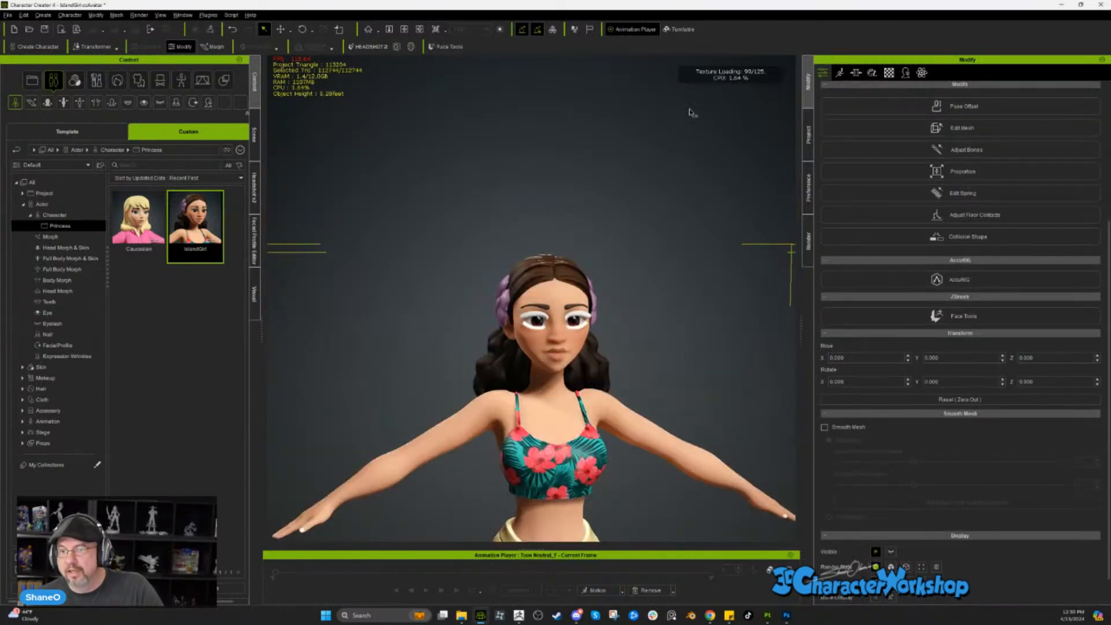
# - Examine IslandGirl's full figure, then her rolled shorts, legs and purple shoes up close
pyautogui.scroll(-4, 708, 273)
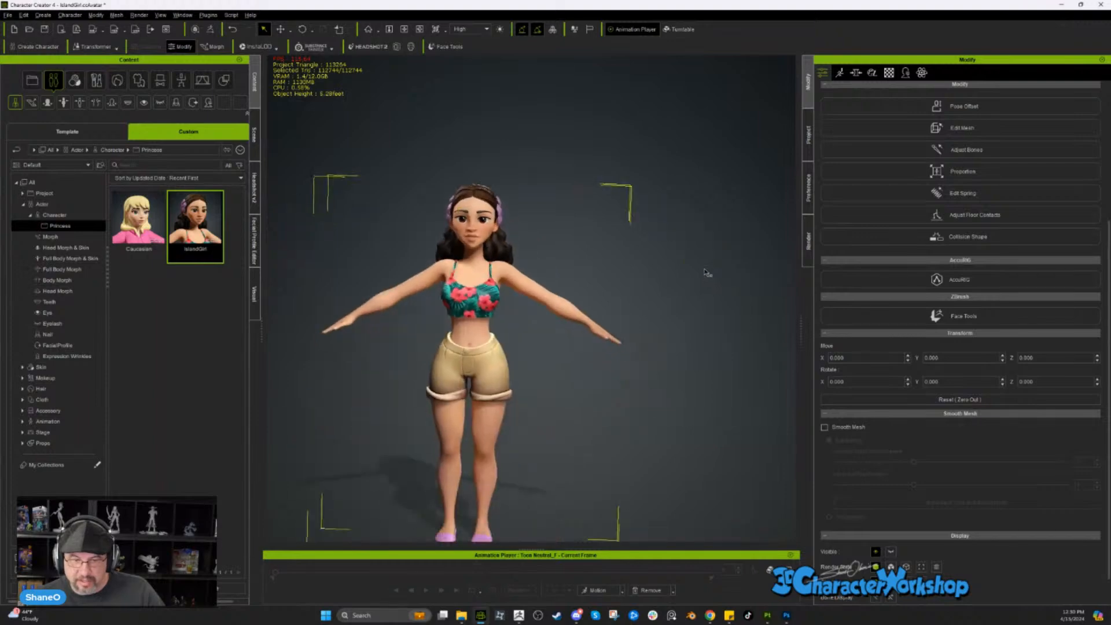
pyautogui.scroll(3, 707, 273)
pyautogui.moveTo(635, 312); pyautogui.dragTo(492, 193, button='right')
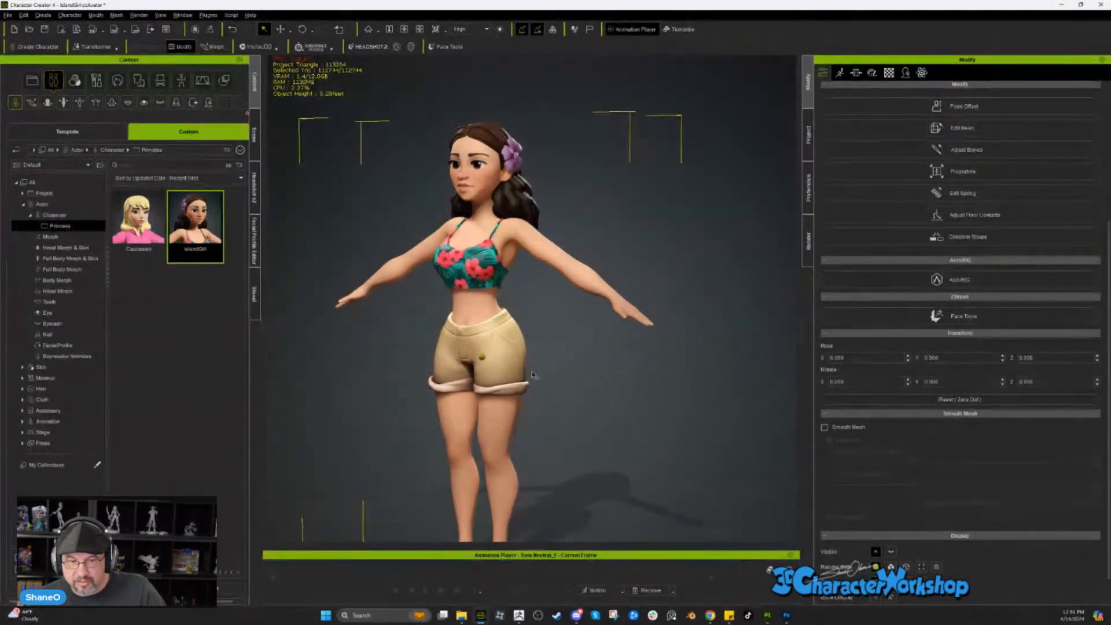
pyautogui.scroll(-2, 533, 373)
pyautogui.moveTo(556, 418); pyautogui.dragTo(573, 386, button='middle')
pyautogui.scroll(2, 572, 385)
pyautogui.scroll(5, 569, 346)
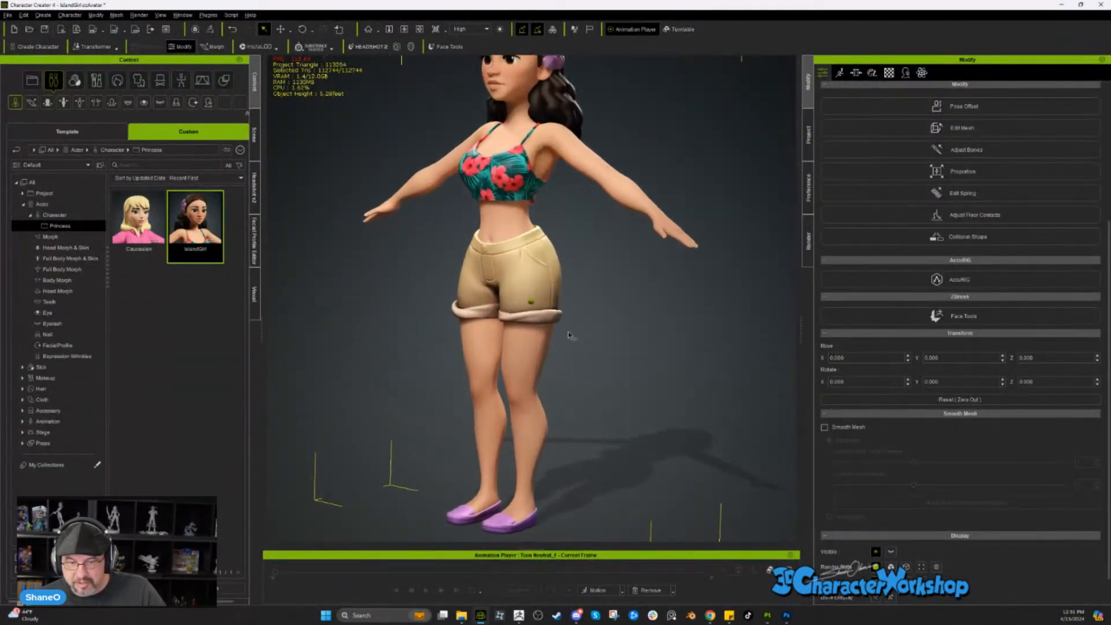
pyautogui.moveTo(543, 303); pyautogui.dragTo(590, 417, button='right')
pyautogui.moveTo(590, 417); pyautogui.dragTo(594, 232, button='middle')
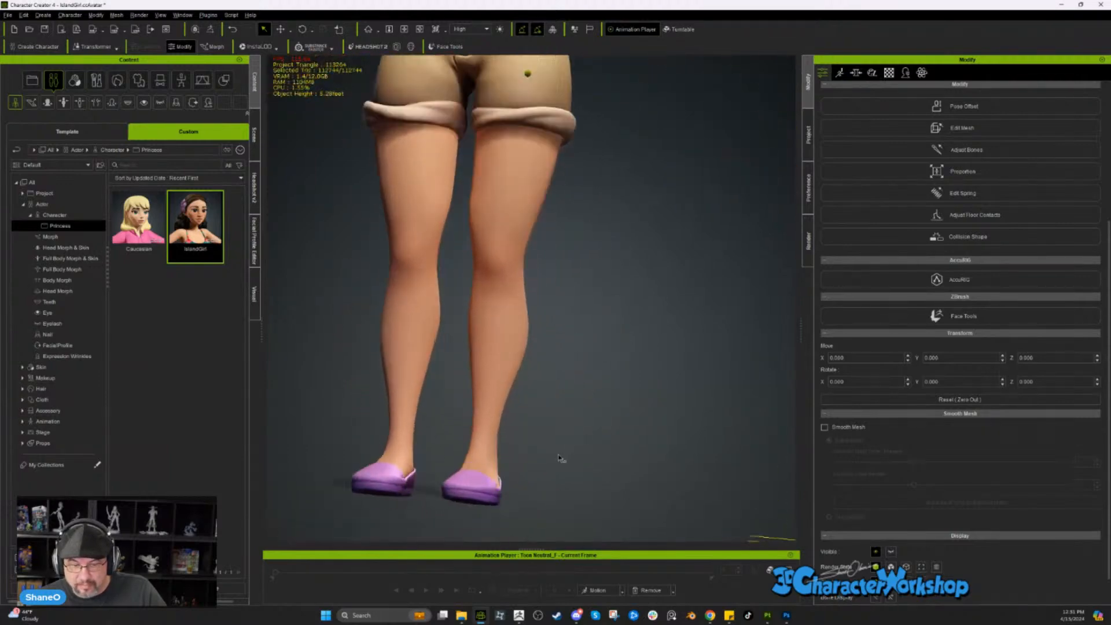
pyautogui.scroll(4, 511, 486)
pyautogui.moveTo(563, 462); pyautogui.dragTo(535, 517, button='right')
pyautogui.moveTo(625, 332); pyautogui.dragTo(626, 324, button='right')
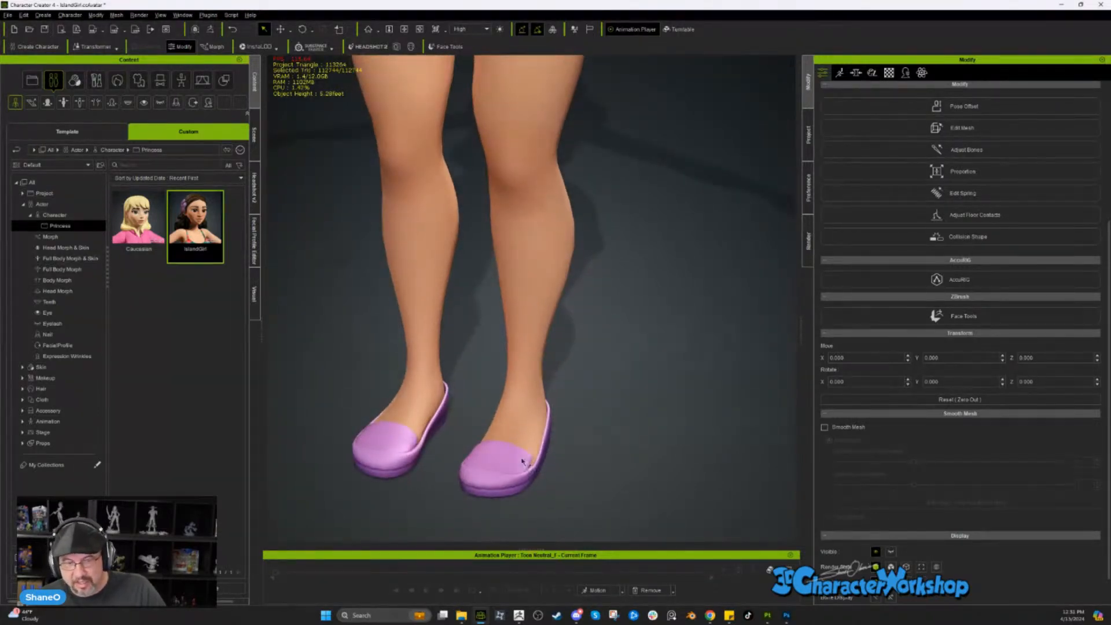
# - Examine IslandGirl's floral top from the front and back, then her wavy hair and the purple hair flower
pyautogui.scroll(-4, 524, 469)
pyautogui.moveTo(528, 302); pyautogui.dragTo(539, 574, button='middle')
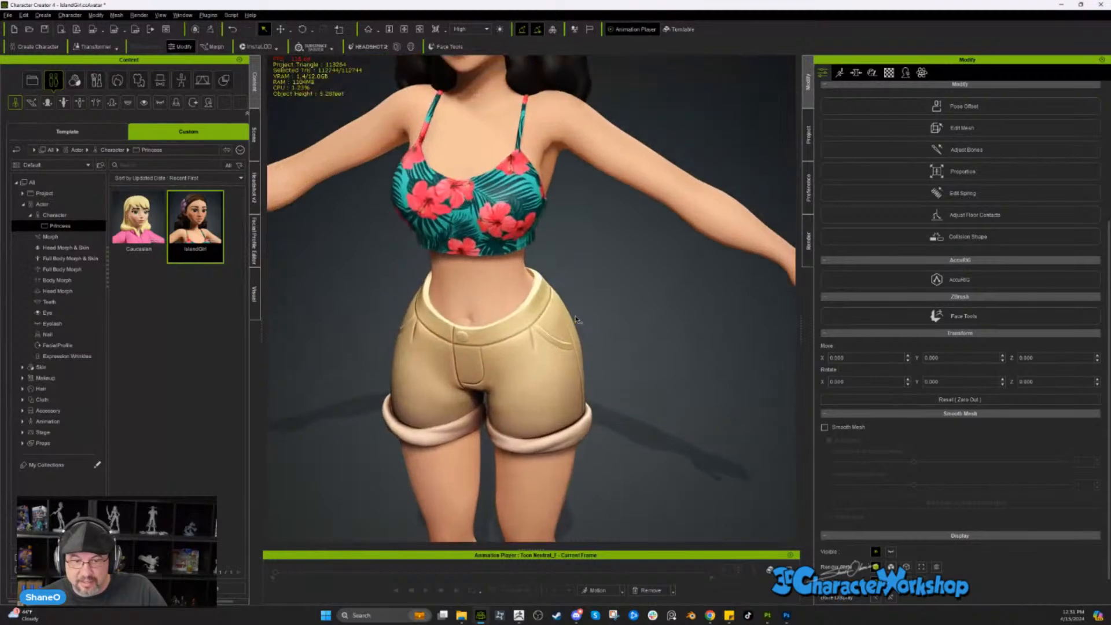
pyautogui.moveTo(576, 319); pyautogui.dragTo(590, 321, button='middle')
pyautogui.moveTo(524, 328); pyautogui.dragTo(589, 310, button='right')
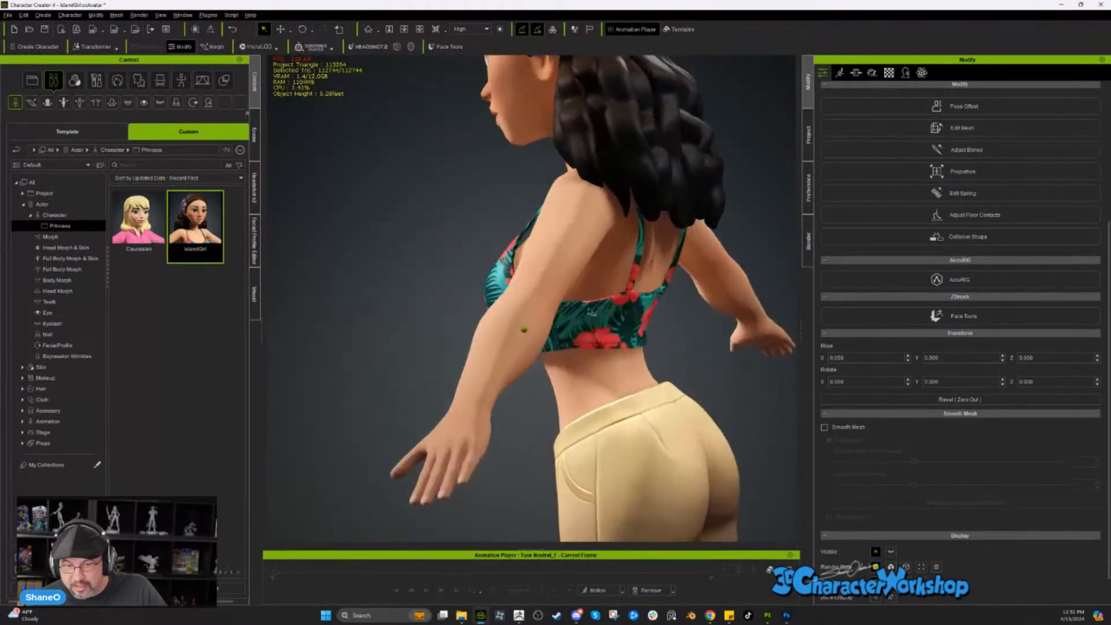
pyautogui.moveTo(496, 323); pyautogui.dragTo(689, 344, button='right')
pyautogui.moveTo(532, 332); pyautogui.dragTo(689, 347, button='right')
pyautogui.moveTo(524, 125); pyautogui.dragTo(538, 203, button='middle')
pyautogui.moveTo(537, 202); pyautogui.dragTo(521, 274, button='right')
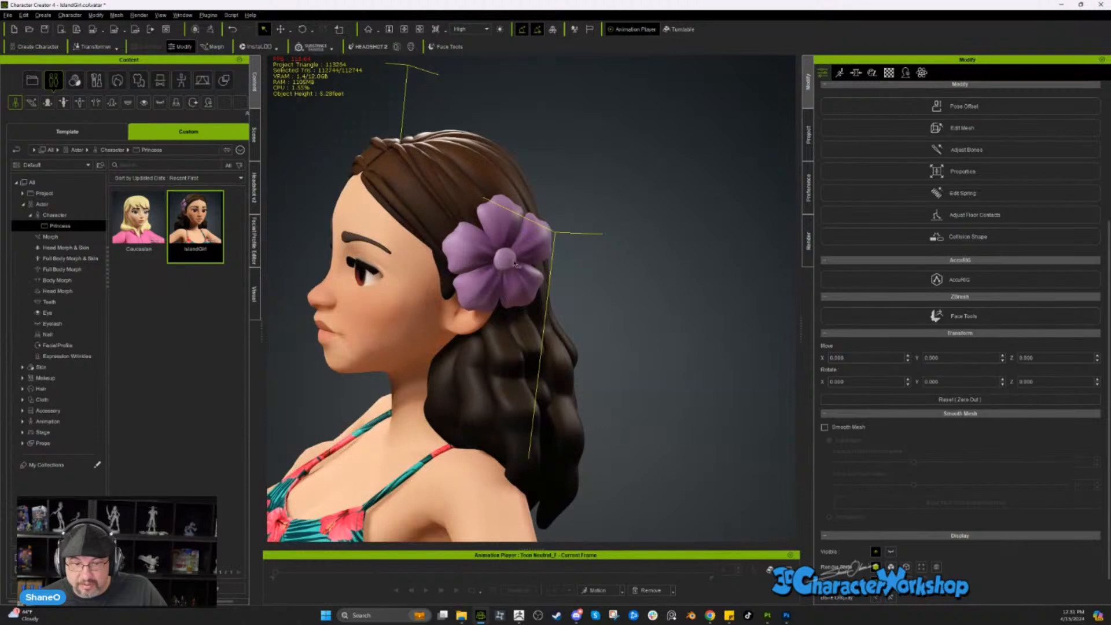
pyautogui.press('f')
pyautogui.scroll(-5, 696, 401)
pyautogui.moveTo(643, 313); pyautogui.dragTo(655, 248, button='middle')
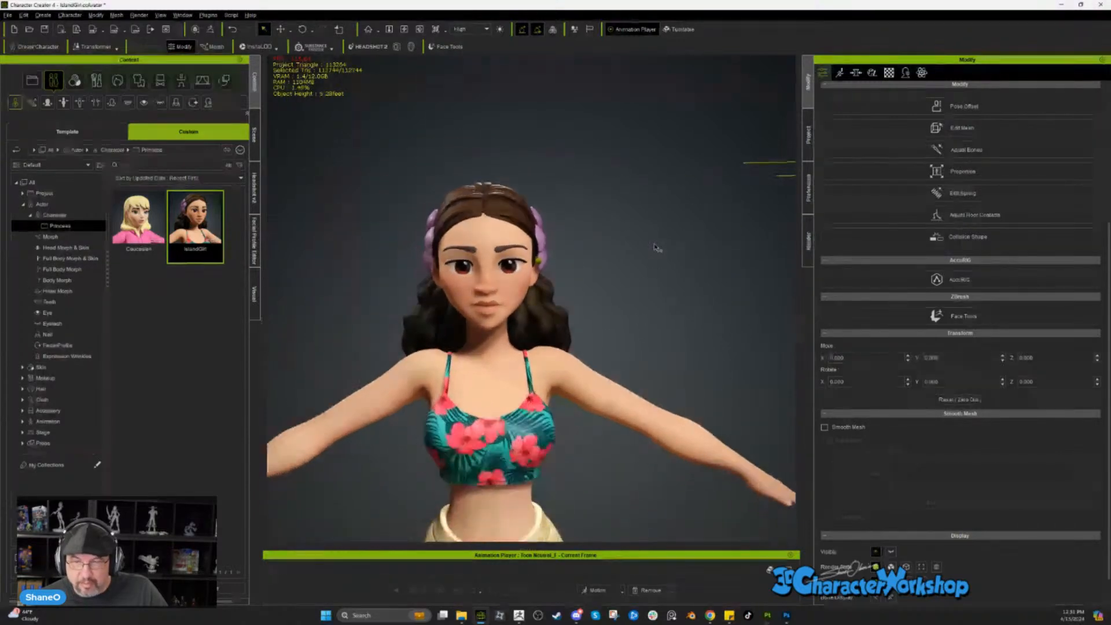
# - Apply the SpinAround_F soft physics calibration motion to IslandGirl
pyautogui.scroll(-5, 654, 246)
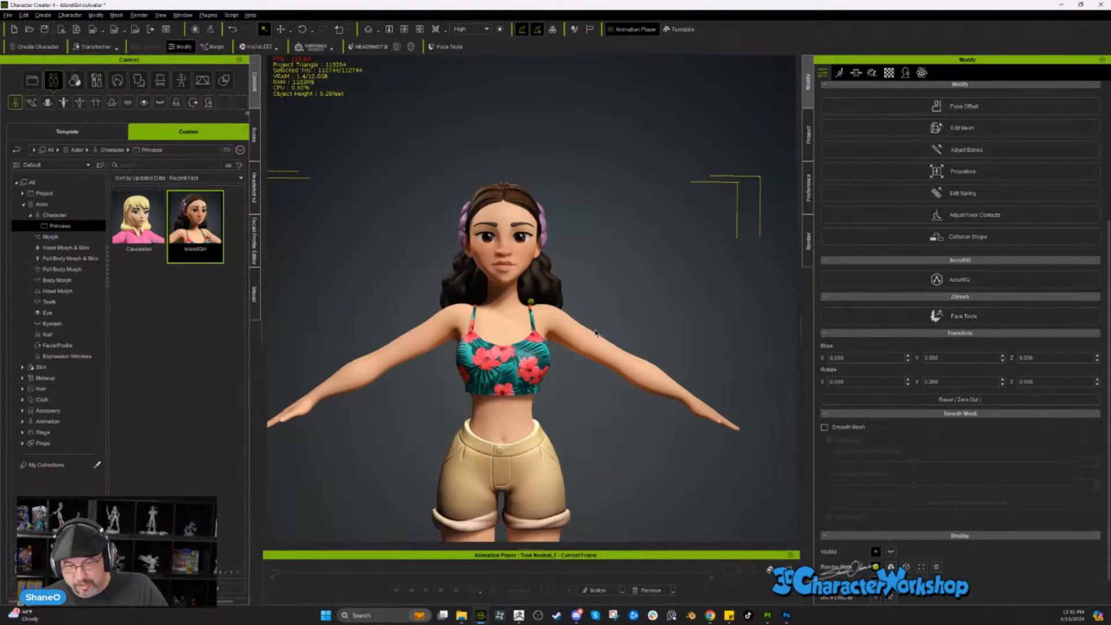
pyautogui.moveTo(522, 443); pyautogui.dragTo(520, 441, button='middle')
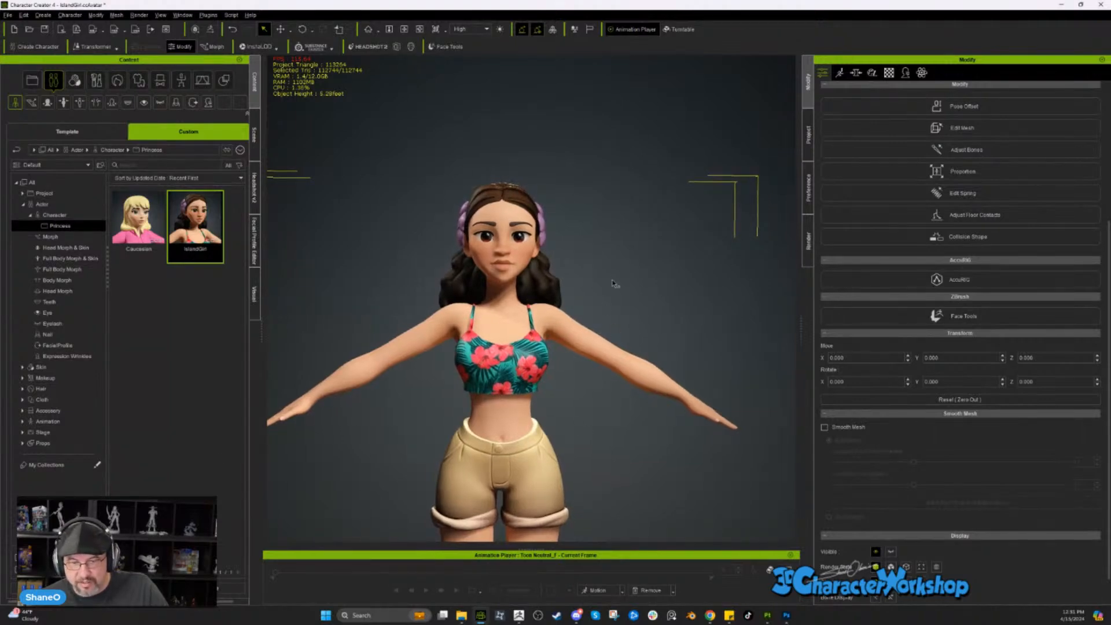
pyautogui.moveTo(614, 284); pyautogui.dragTo(688, 266, button='right')
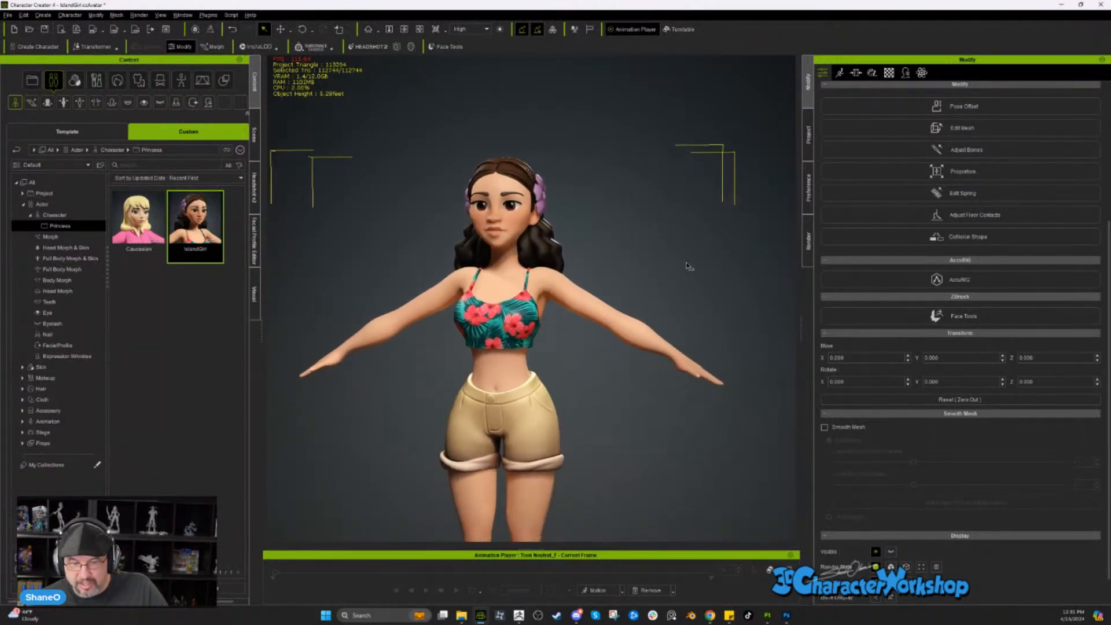
pyautogui.scroll(-3, 640, 243)
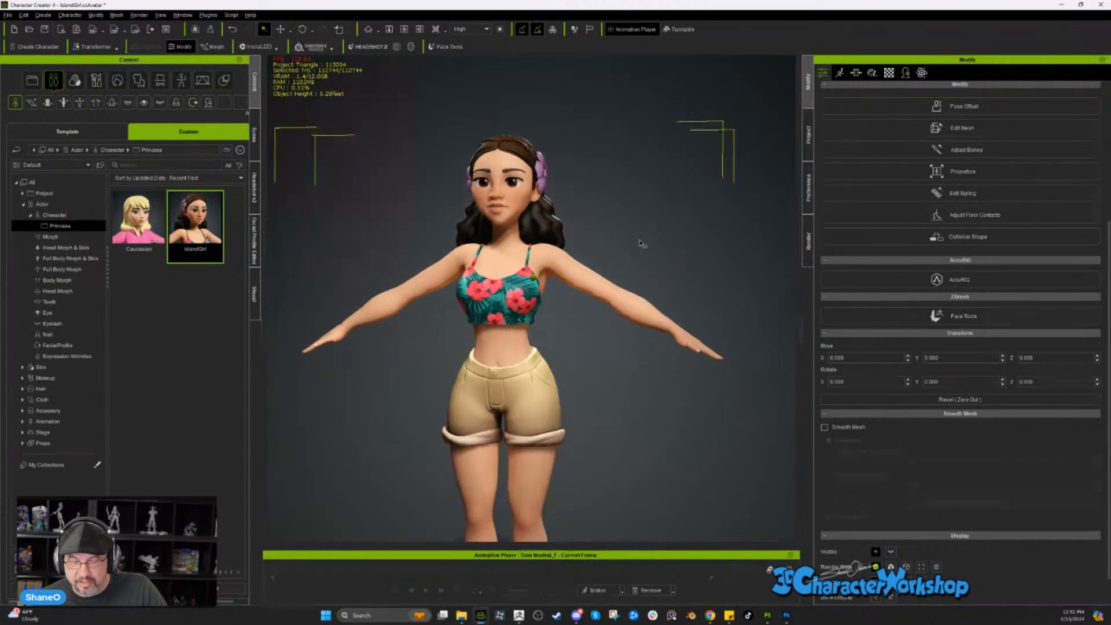
pyautogui.click(616, 591)
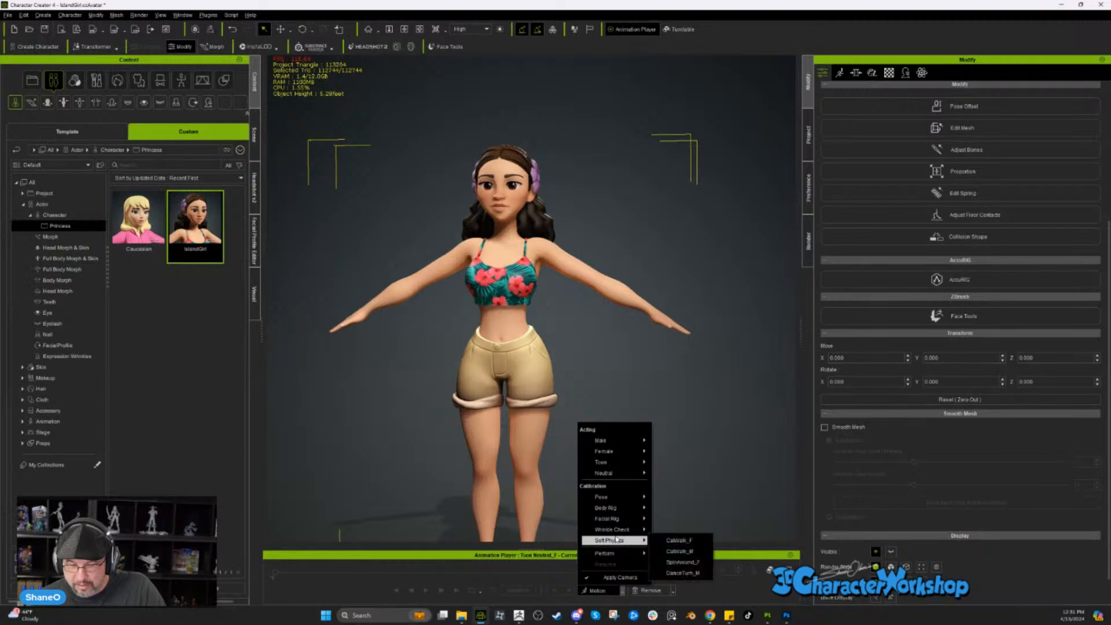
pyautogui.moveTo(615, 521)
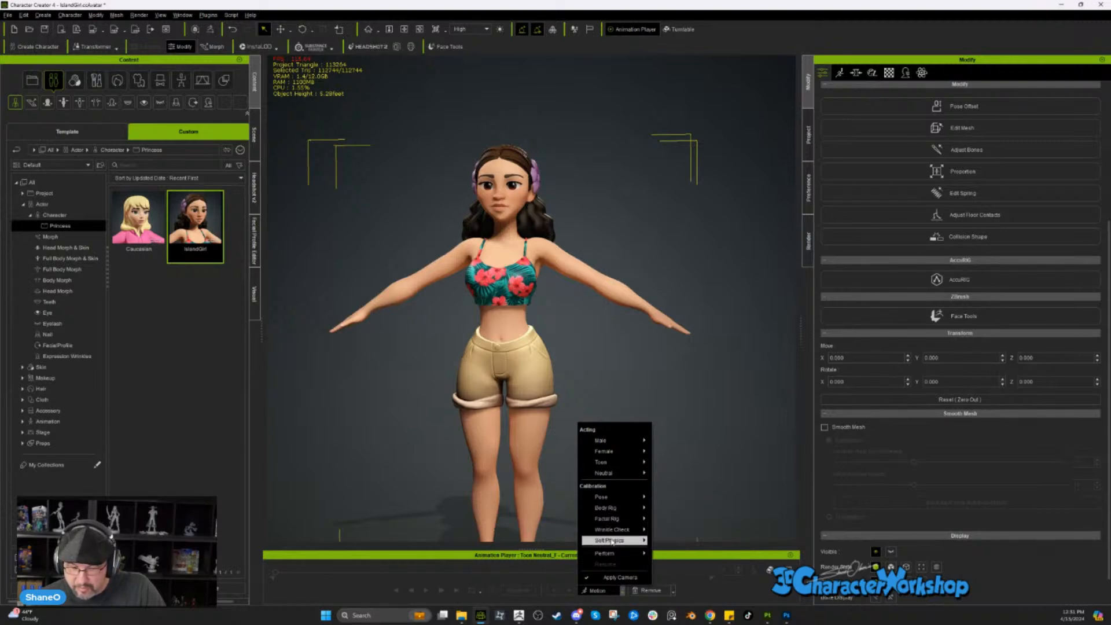
pyautogui.click(698, 569)
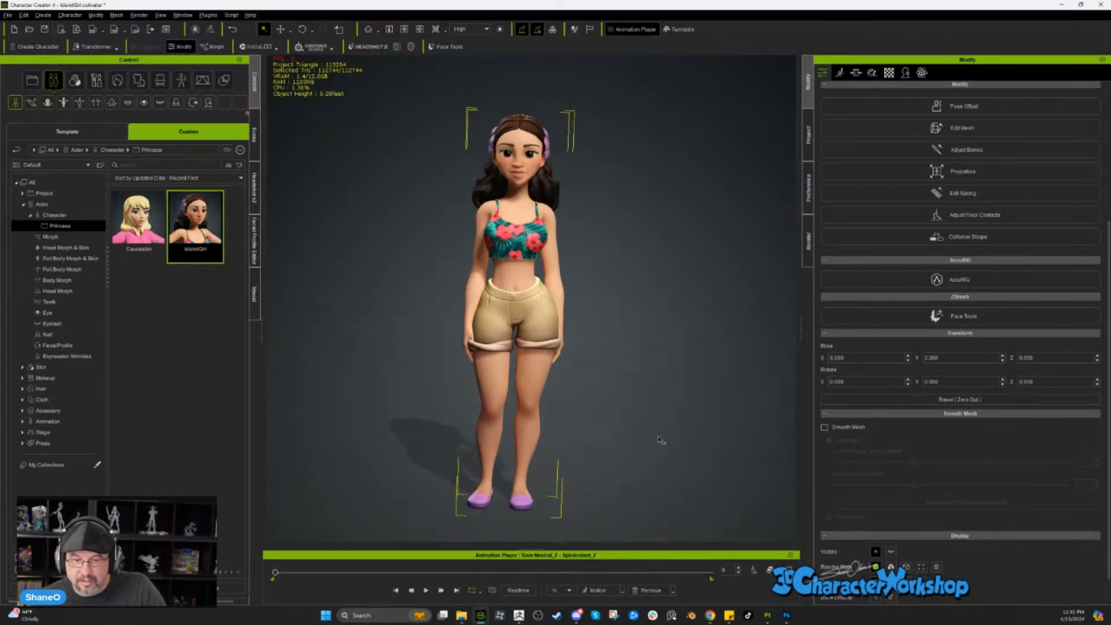
# - Play the spin motion, stop it, and scrub through its timeline and back to the start
pyautogui.press('space')
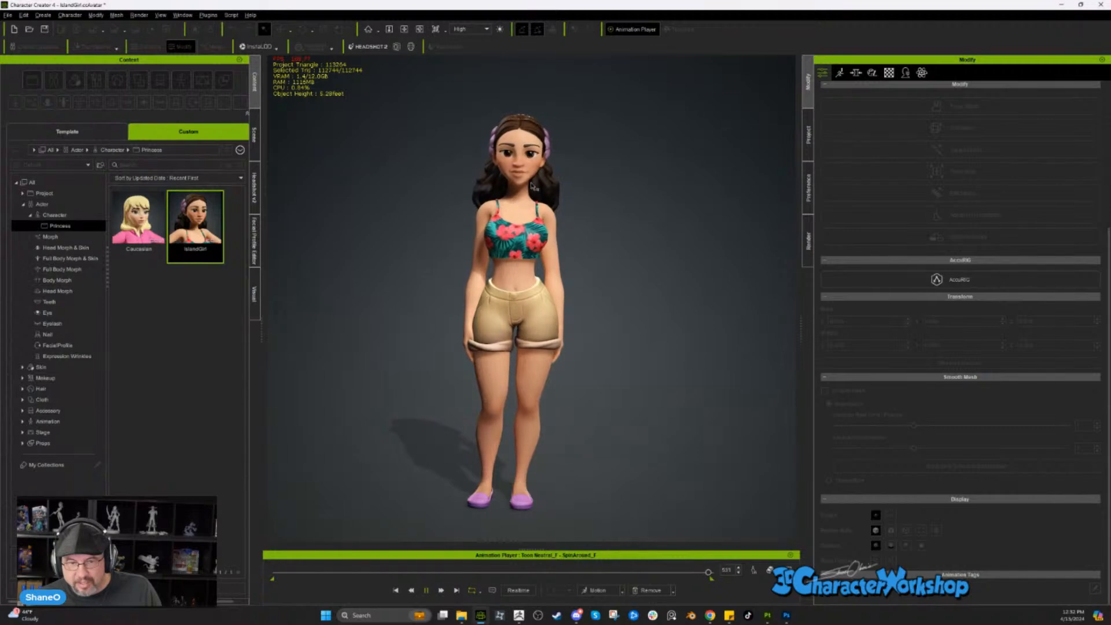
pyautogui.press('space')
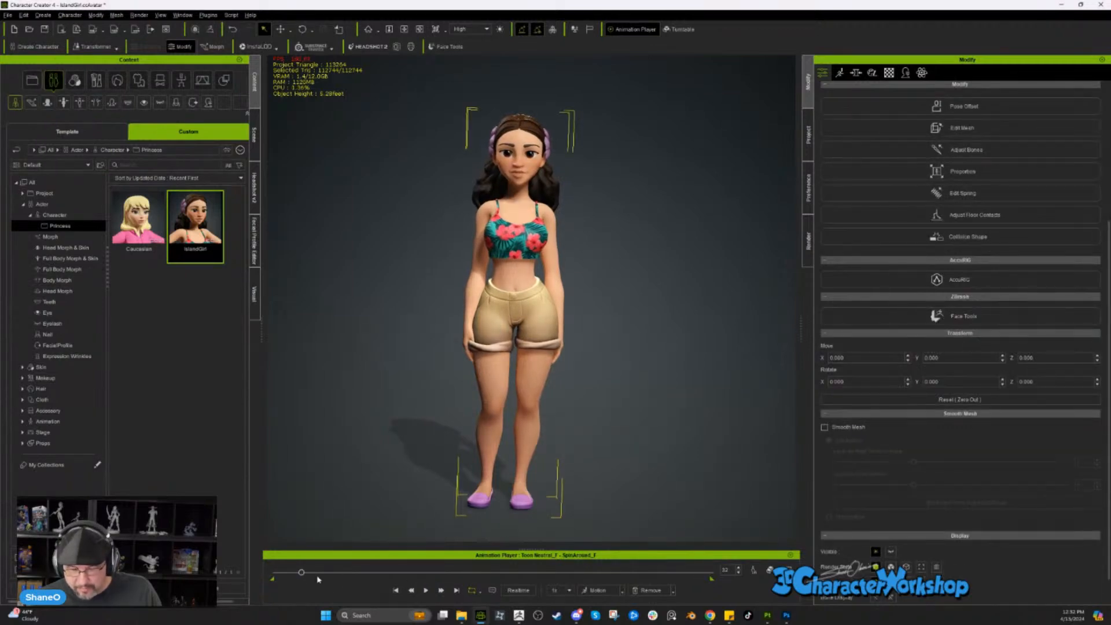
pyautogui.moveTo(300, 572); pyautogui.dragTo(692, 580)
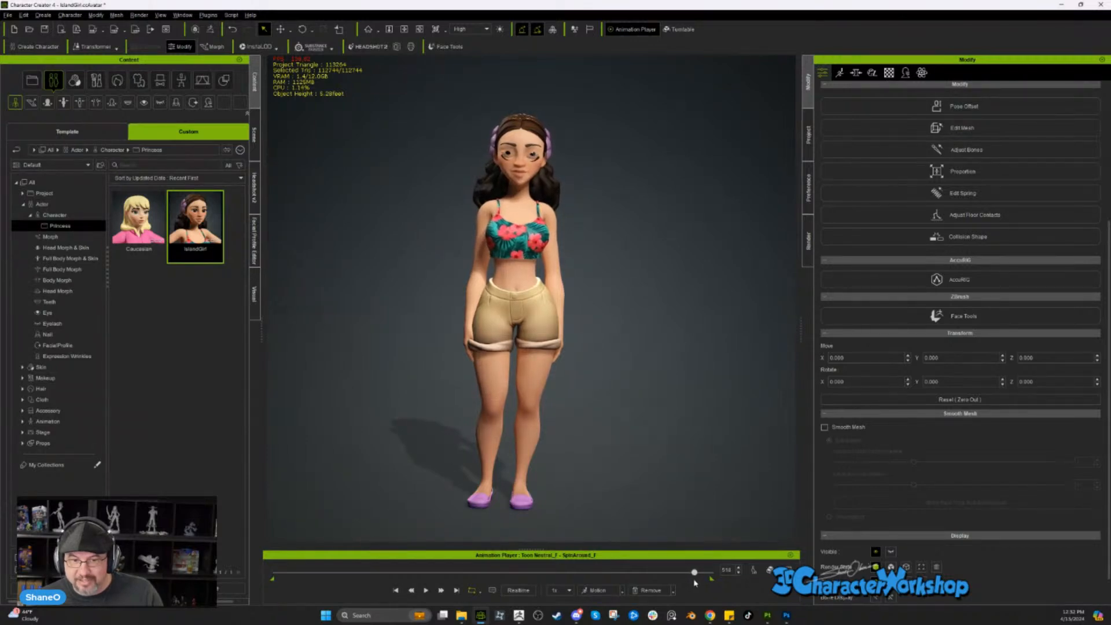
pyautogui.moveTo(695, 582); pyautogui.dragTo(260, 540)
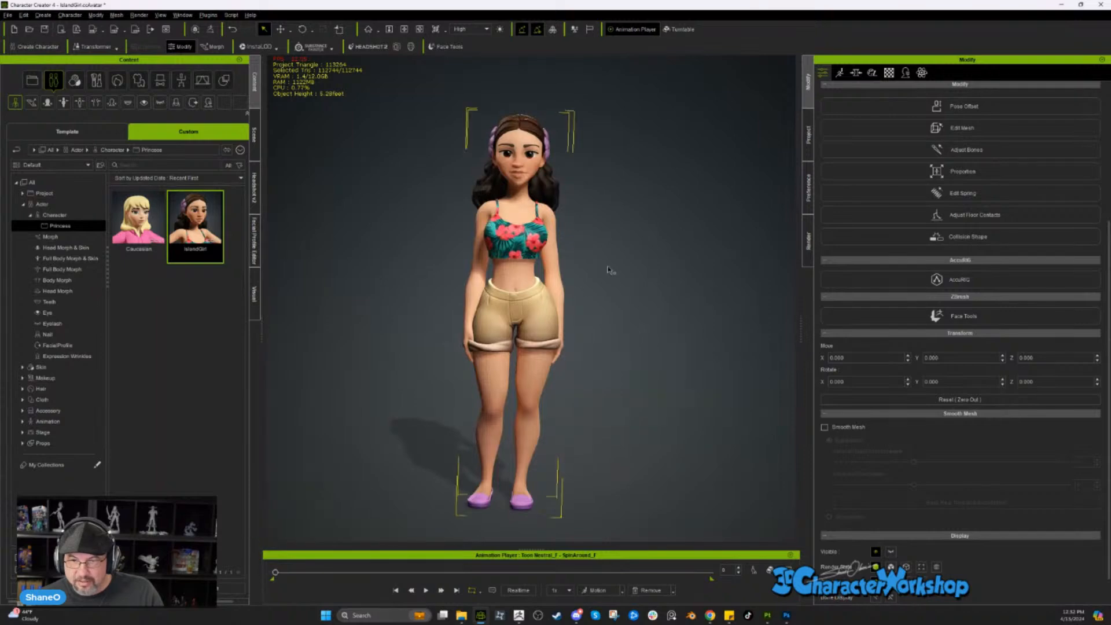
# - Apply the female acting motion Walk_F to IslandGirl and play it
pyautogui.scroll(-2, 677, 212)
pyautogui.moveTo(682, 205); pyautogui.dragTo(683, 194, button='right')
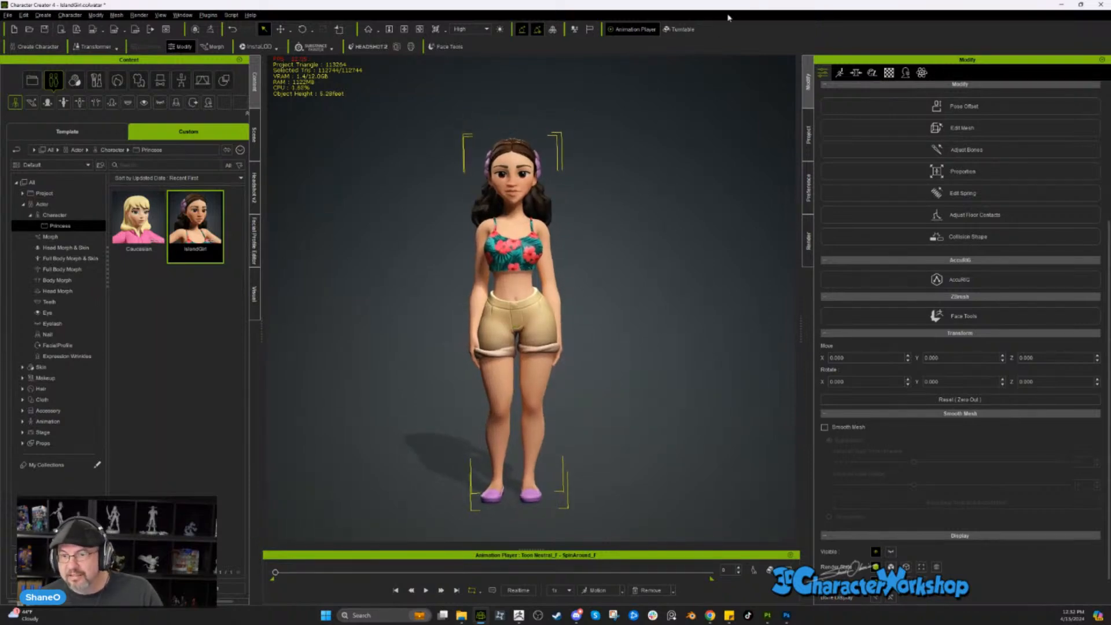
pyautogui.scroll(1, 696, 108)
pyautogui.moveTo(696, 107); pyautogui.dragTo(724, 152, button='right')
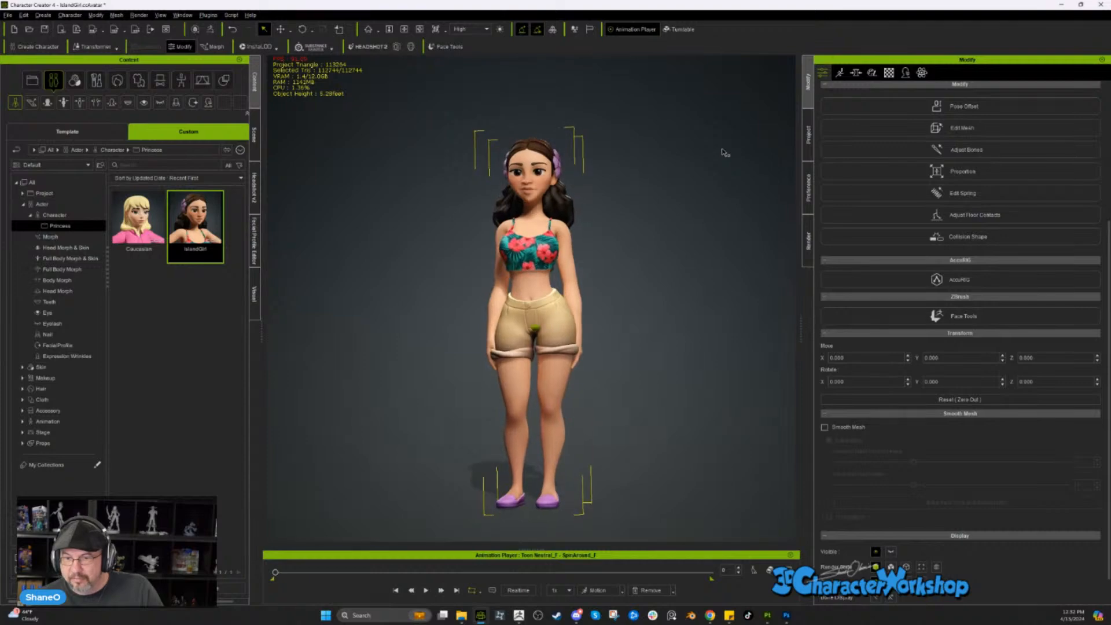
pyautogui.scroll(1, 724, 152)
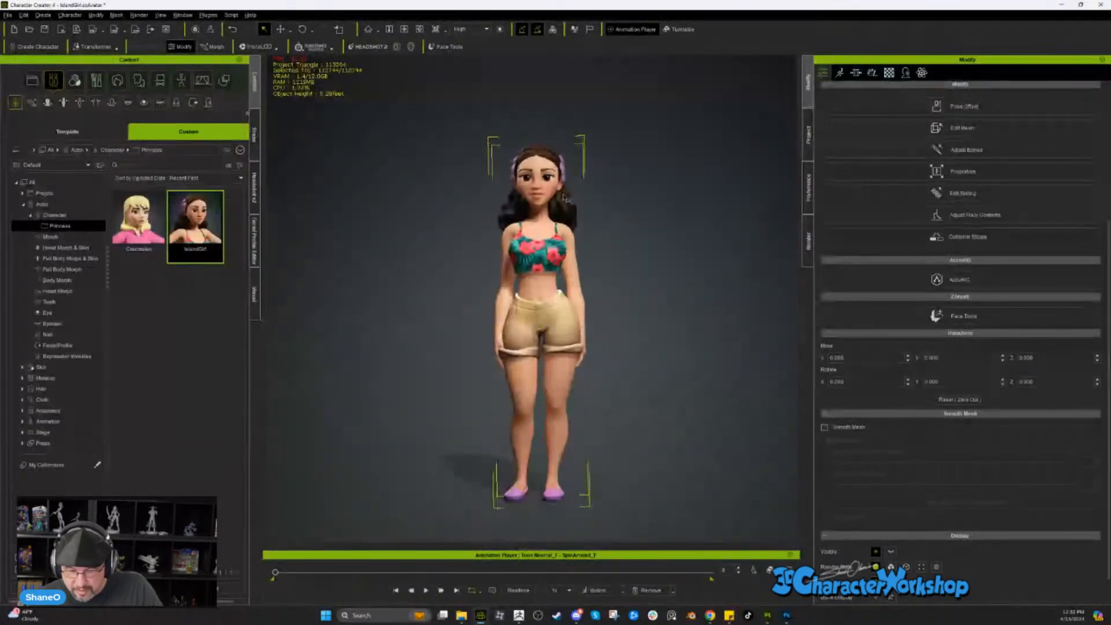
pyautogui.click(623, 591)
pyautogui.moveTo(624, 542)
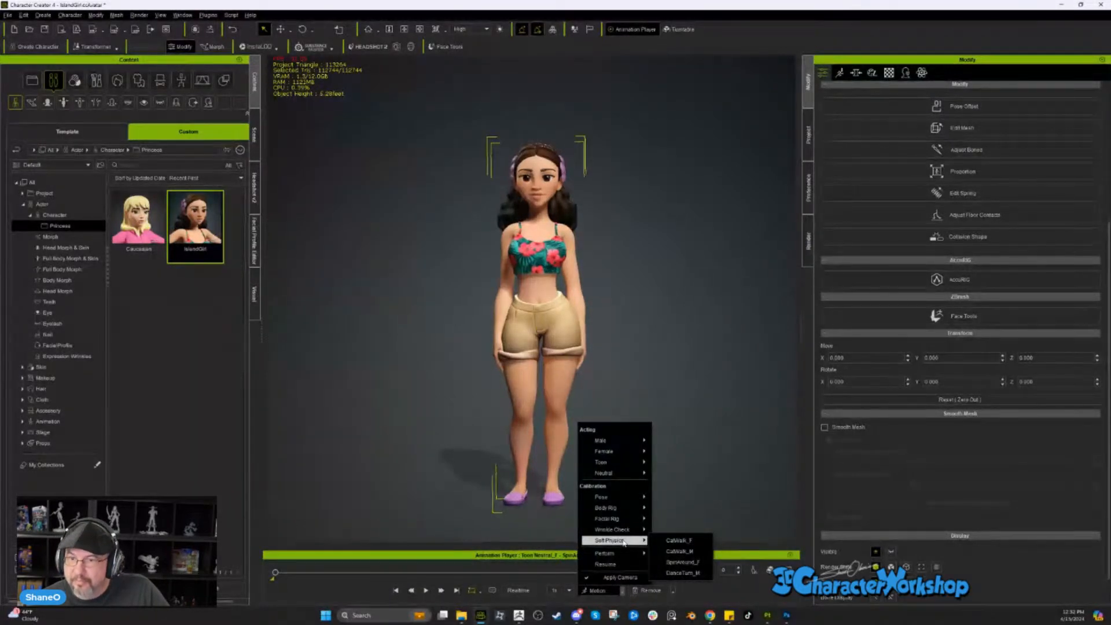
pyautogui.moveTo(603, 501)
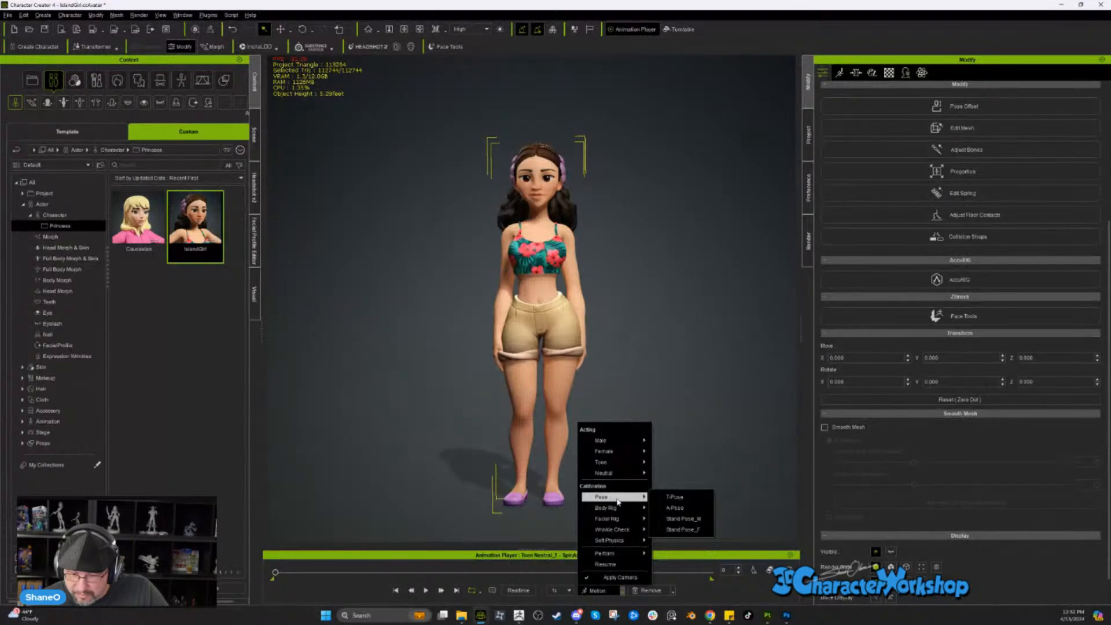
pyautogui.moveTo(615, 454)
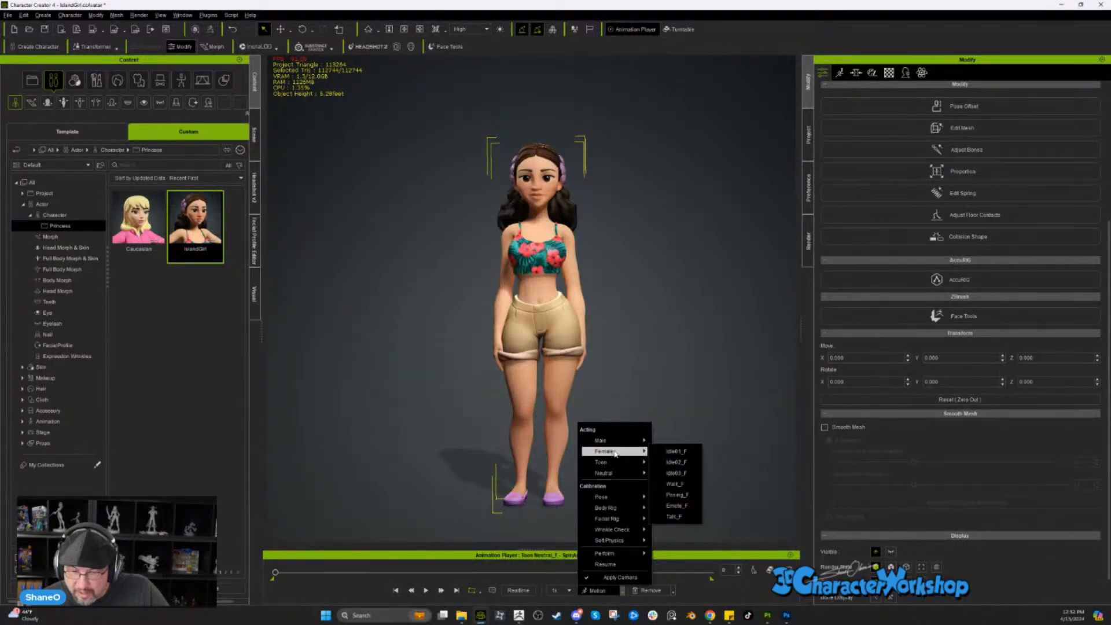
pyautogui.click(685, 485)
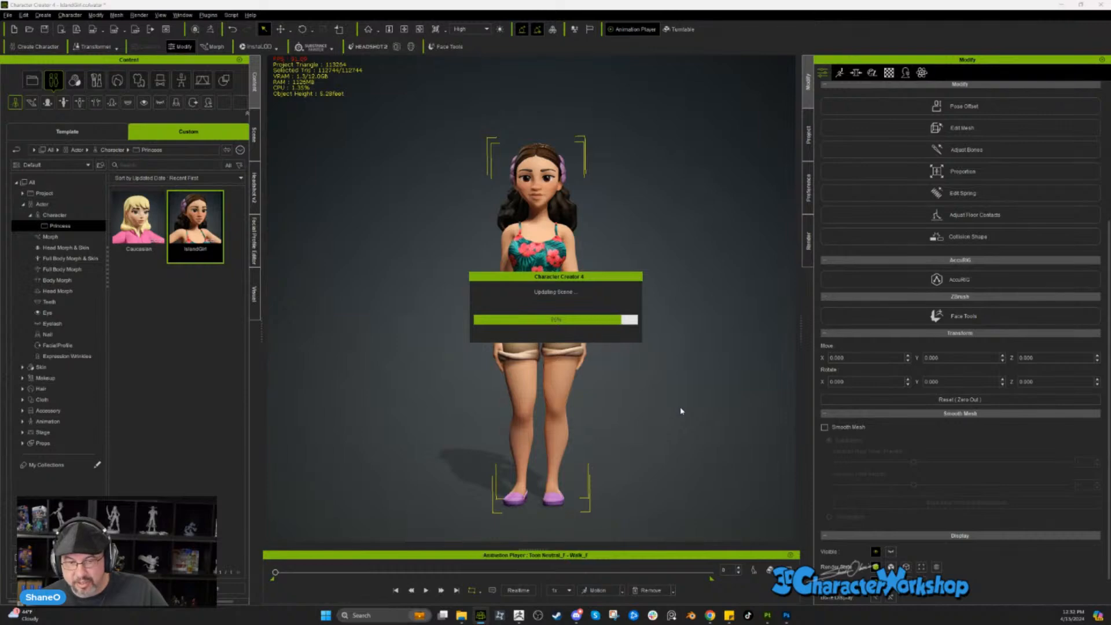
pyautogui.press('space')
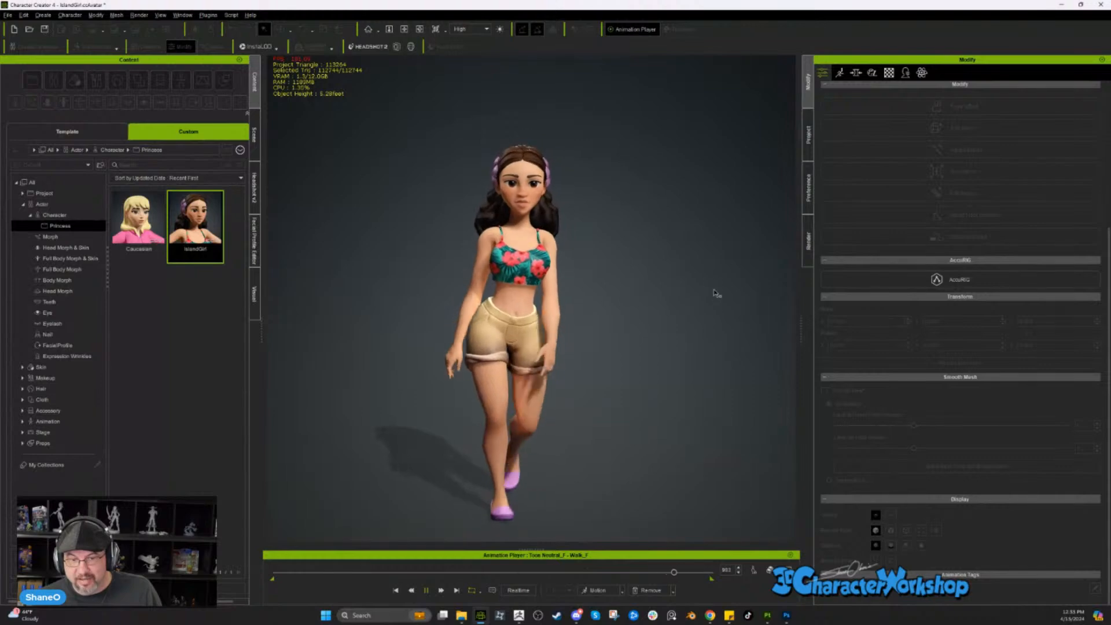
# - Stop the walk preview, remove the Walk_F motion from IslandGirl, and deselect the character
pyautogui.press('space')
pyautogui.press('space')
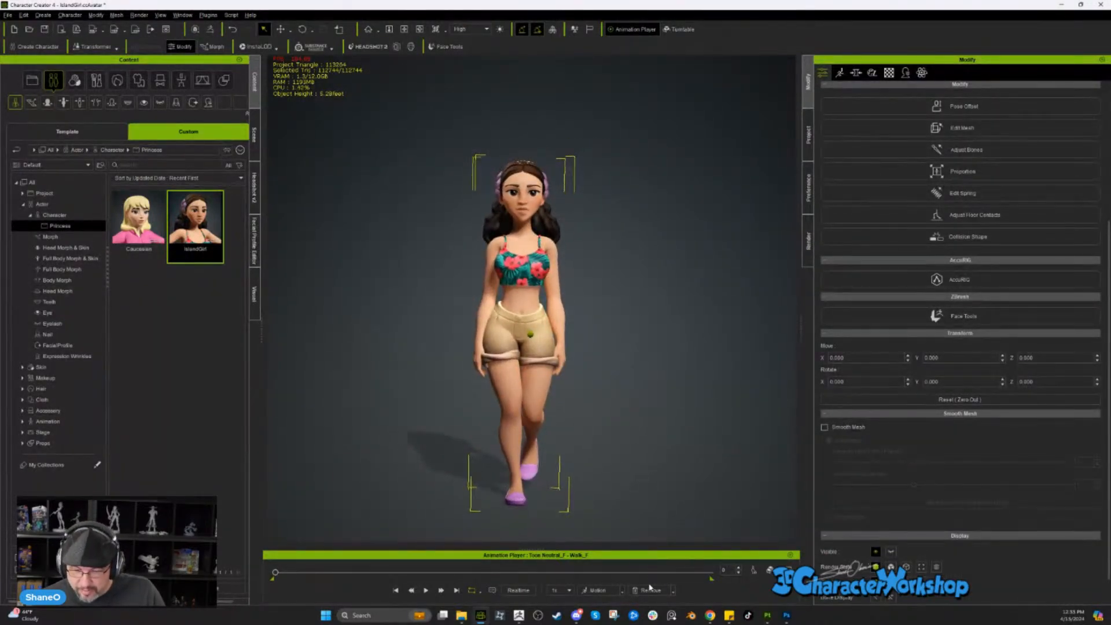
pyautogui.click(649, 588)
pyautogui.click(666, 577)
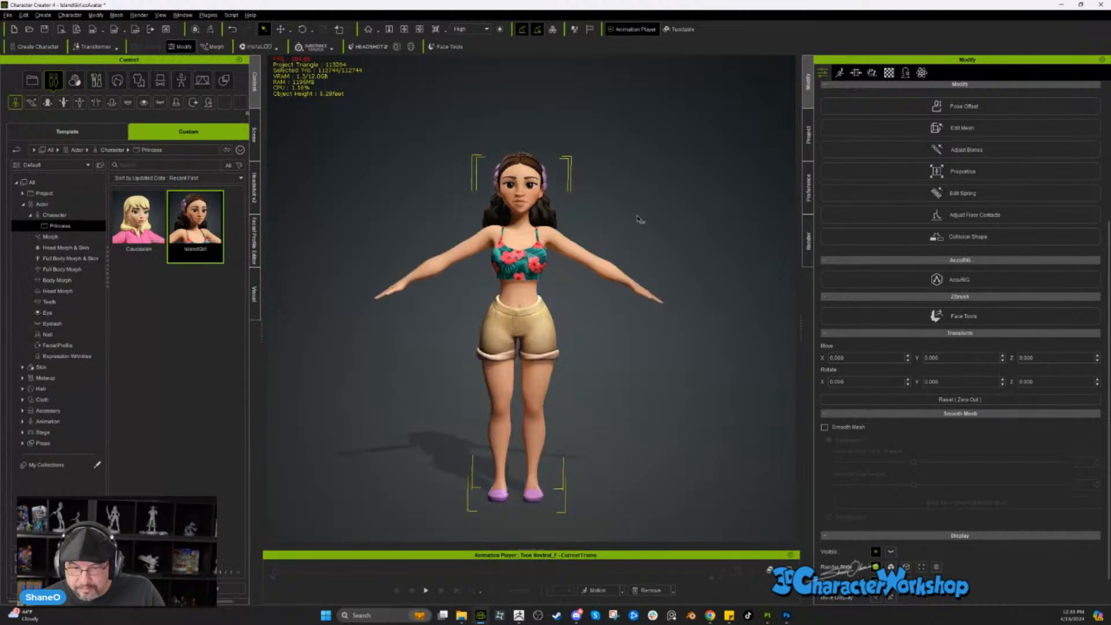
pyautogui.click(683, 369)
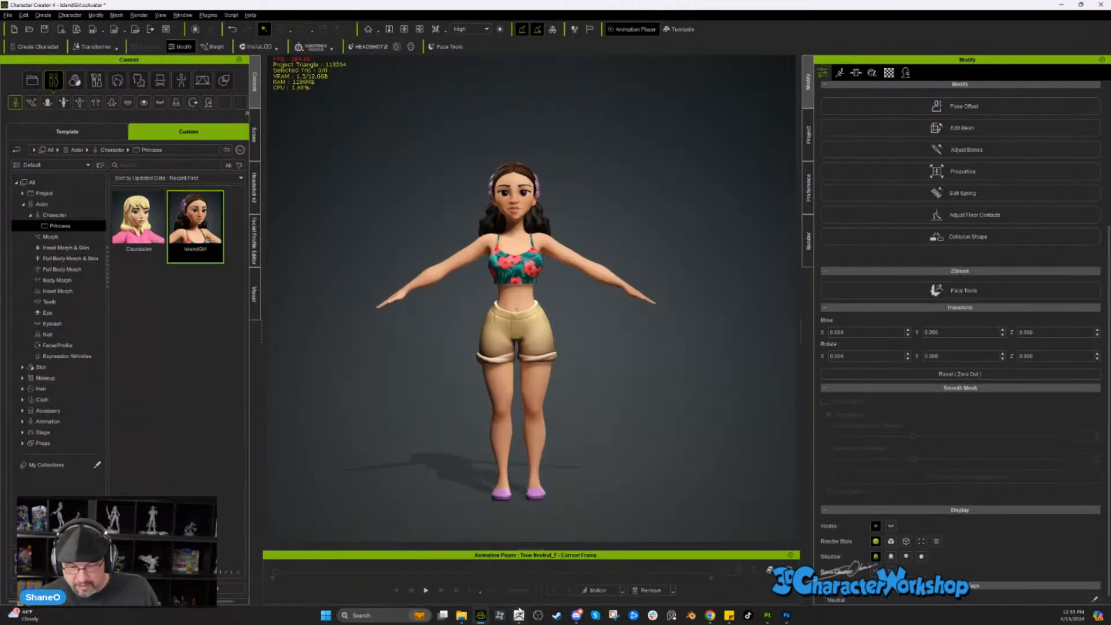
# - Switch to ZBrush and open the _Start_3DCW_2022 project, discarding the changes to the current project
pyautogui.click(519, 614)
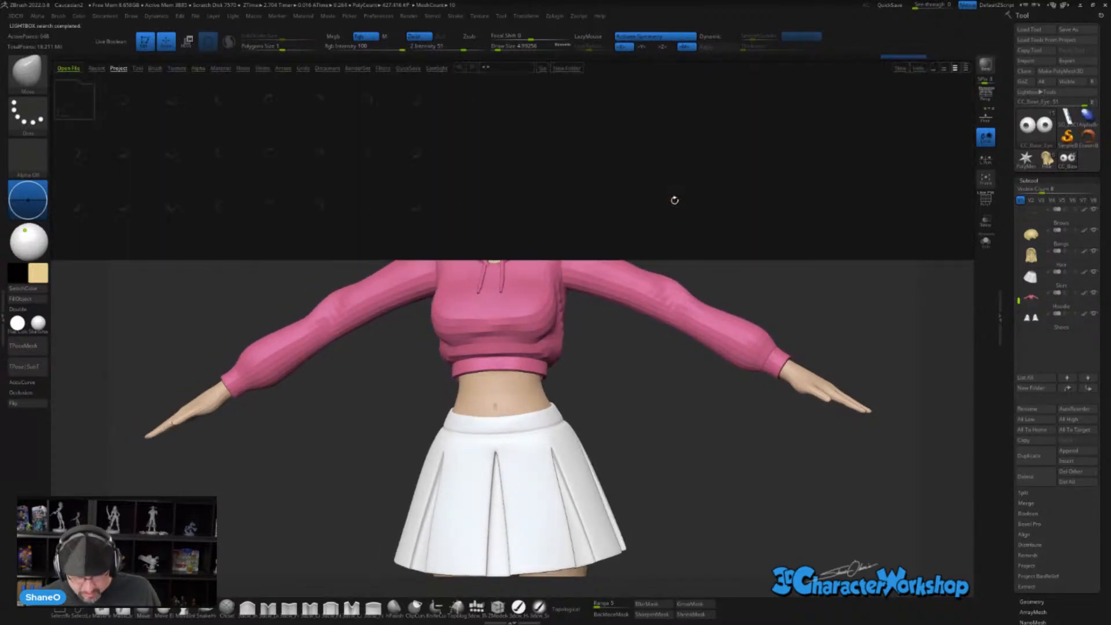
pyautogui.doubleClick(819, 203)
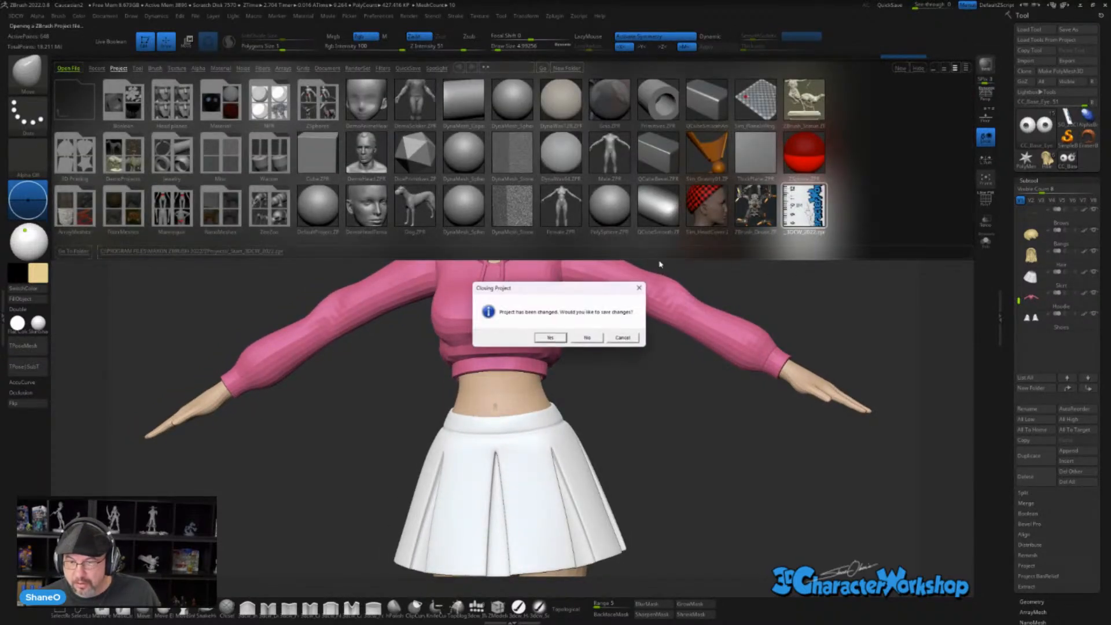
pyautogui.click(590, 339)
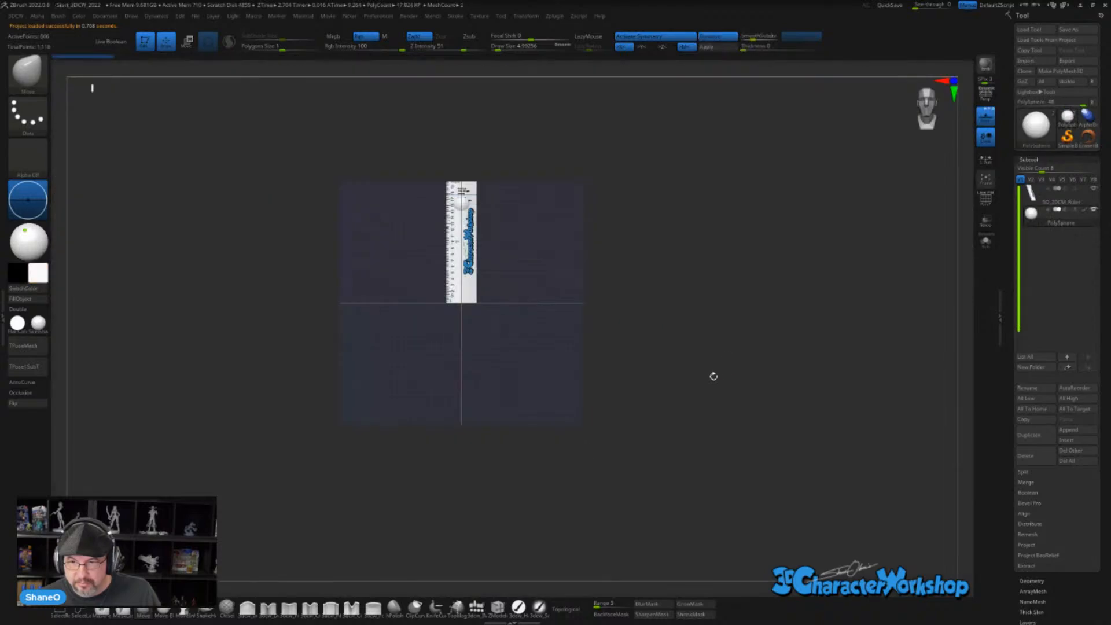
pyautogui.keyDown('ctrl'); pyautogui.moveTo(681, 272); pyautogui.dragTo(693, 335, button='right'); pyautogui.keyUp('ctrl')
pyautogui.keyDown('alt'); pyautogui.moveTo(688, 249); pyautogui.dragTo(716, 332, button='right'); pyautogui.keyUp('alt')
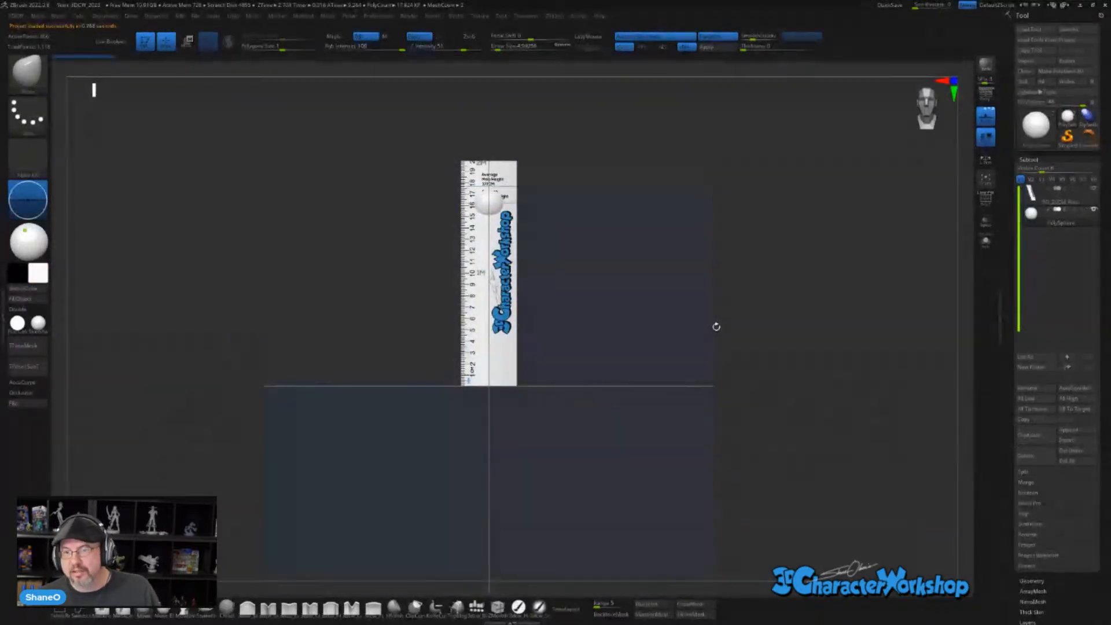
pyautogui.keyDown('alt'); pyautogui.moveTo(677, 312); pyautogui.dragTo(694, 327, button='right'); pyautogui.keyUp('alt')
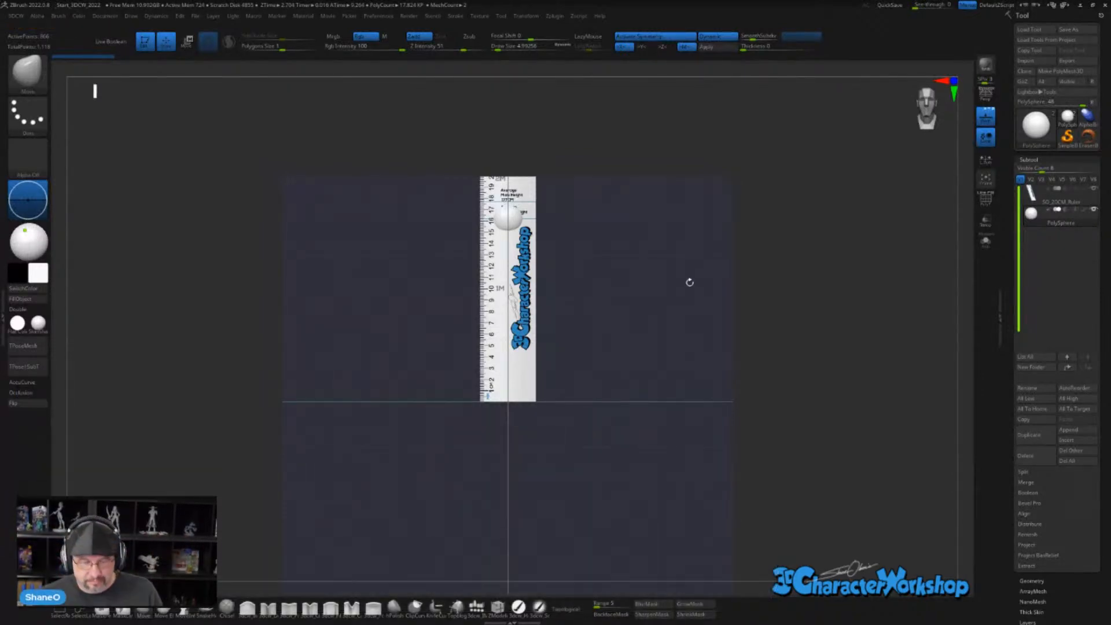
pyautogui.moveTo(690, 280)
pyautogui.keyDown('ctrl'); pyautogui.mouseDown(button='right')
pyautogui.moveTo(694, 256)
pyautogui.moveTo(678, 281)
pyautogui.mouseUp(button='right'); pyautogui.keyUp('ctrl')
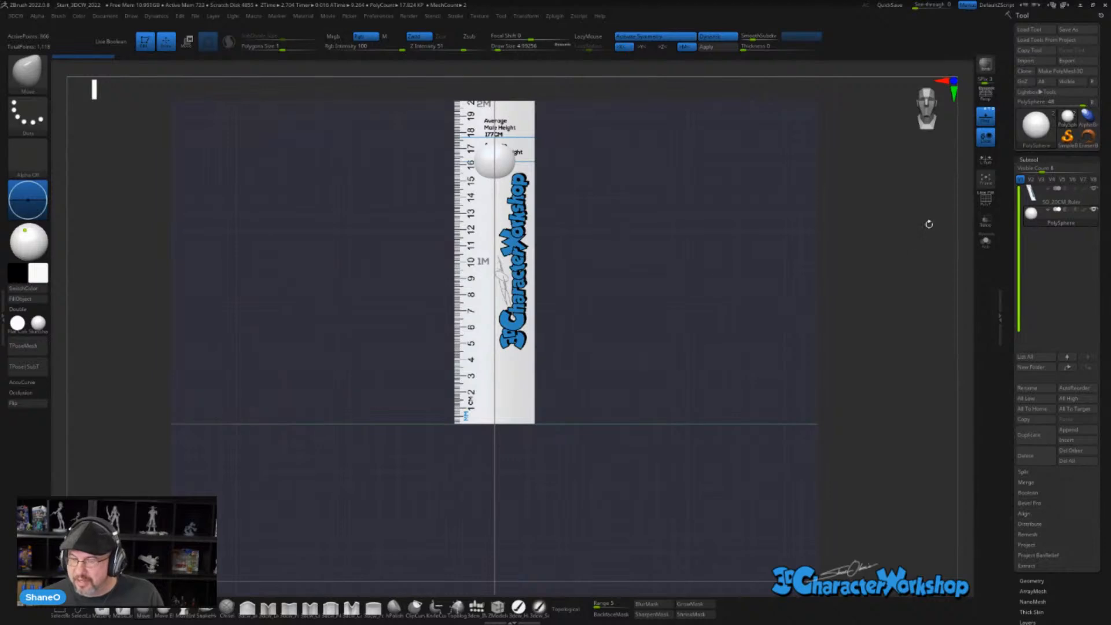
pyautogui.keyDown('alt'); pyautogui.moveTo(738, 248); pyautogui.dragTo(741, 325, button='right'); pyautogui.keyUp('alt')
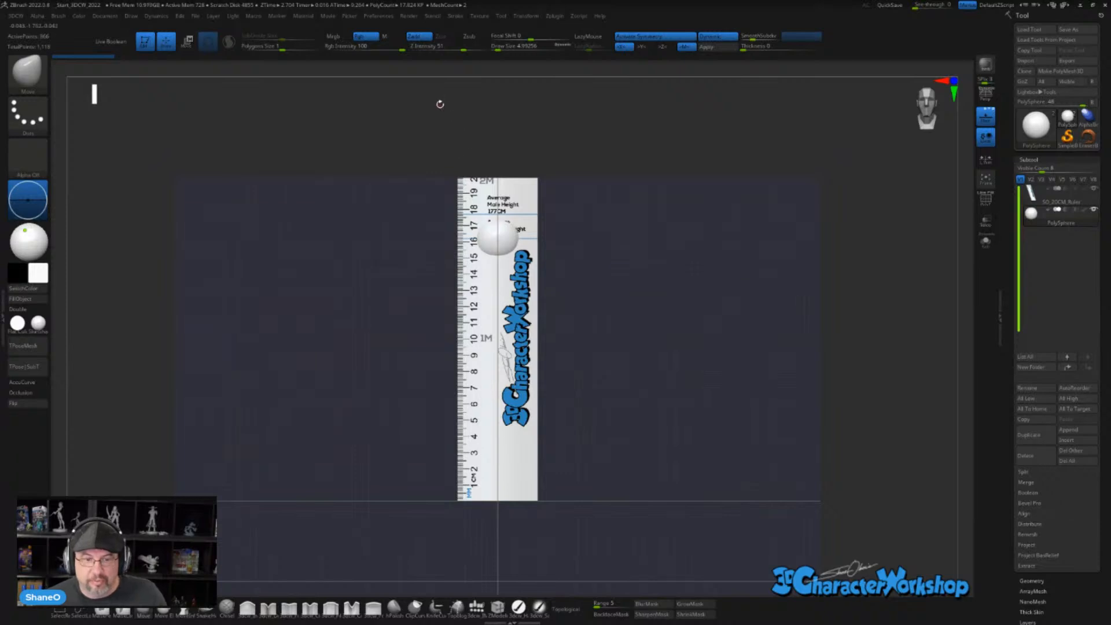
# - Clear the GoZ cache files in the ZBrush preferences and confirm the deletion
pyautogui.click(379, 17)
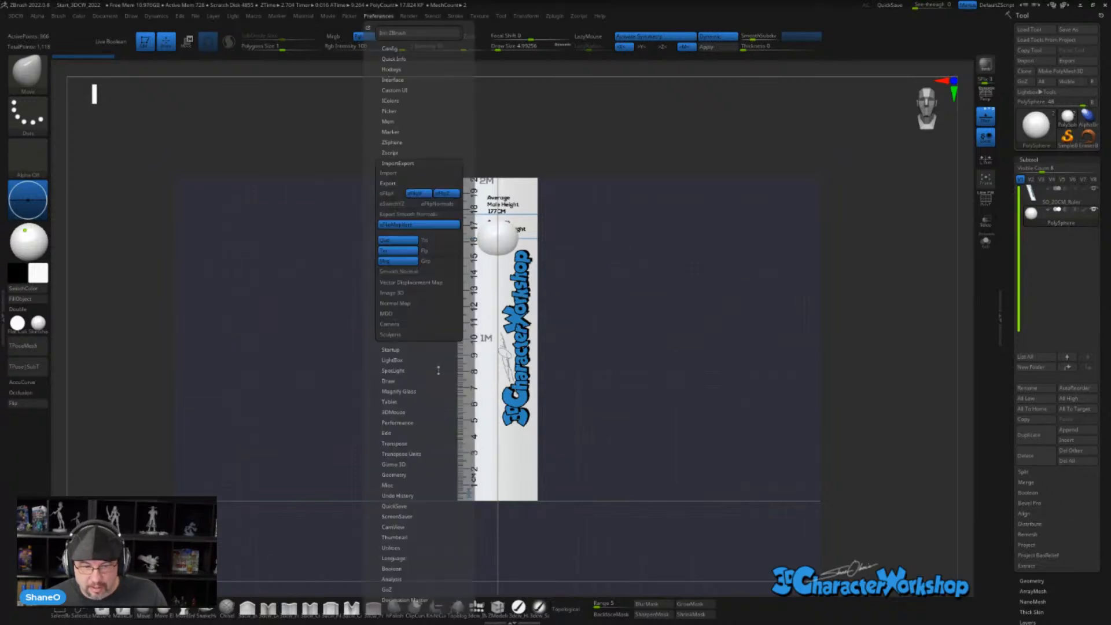
pyautogui.click(421, 164)
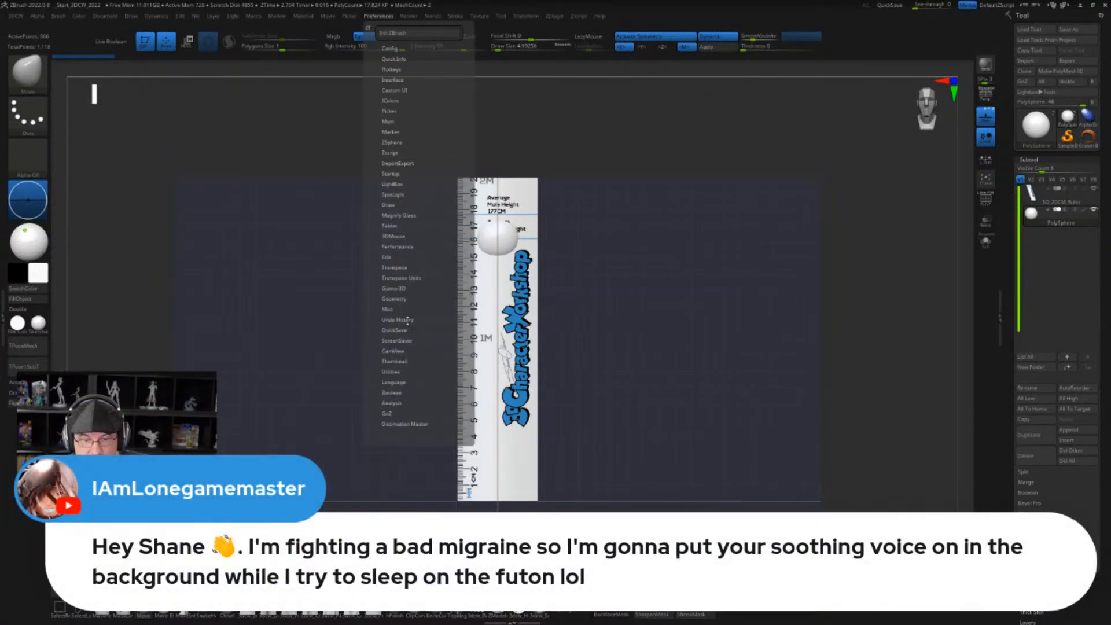
pyautogui.click(401, 414)
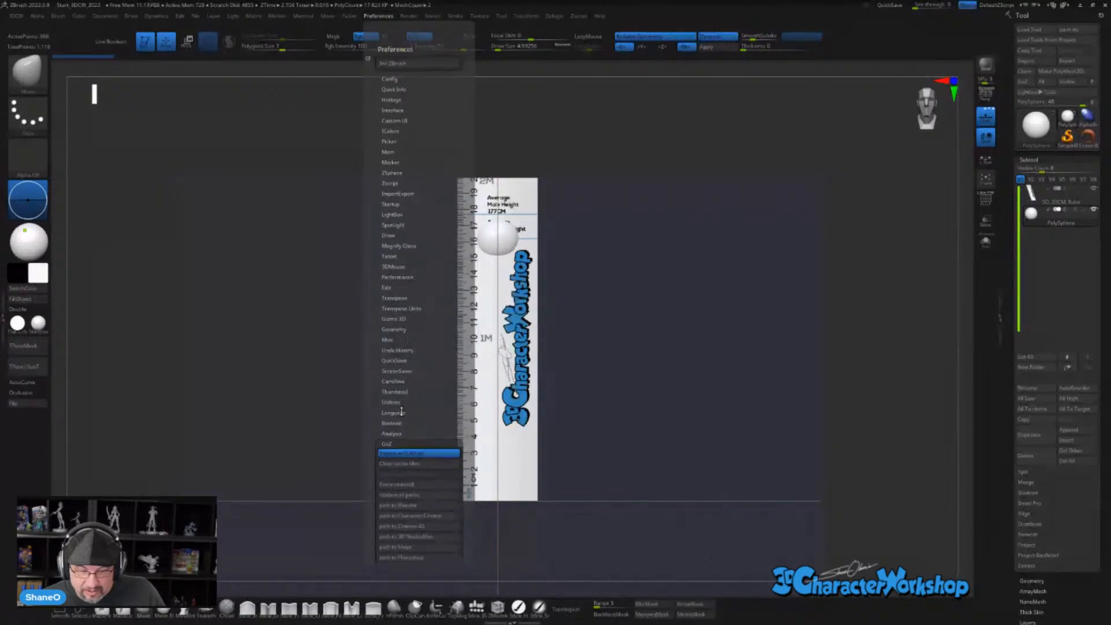
pyautogui.click(403, 466)
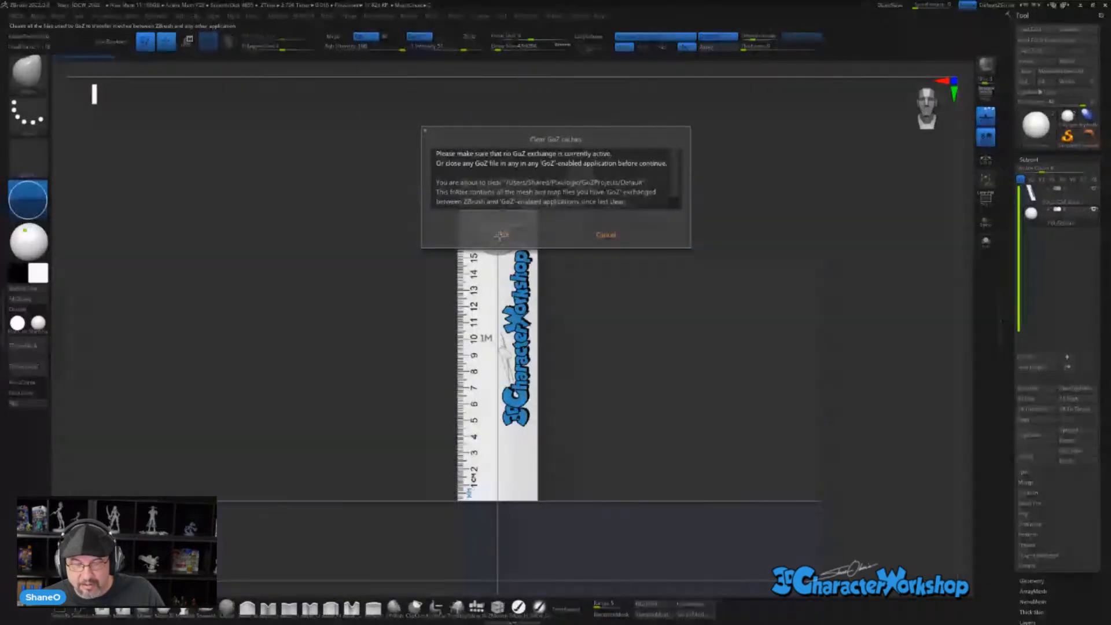
pyautogui.click(500, 235)
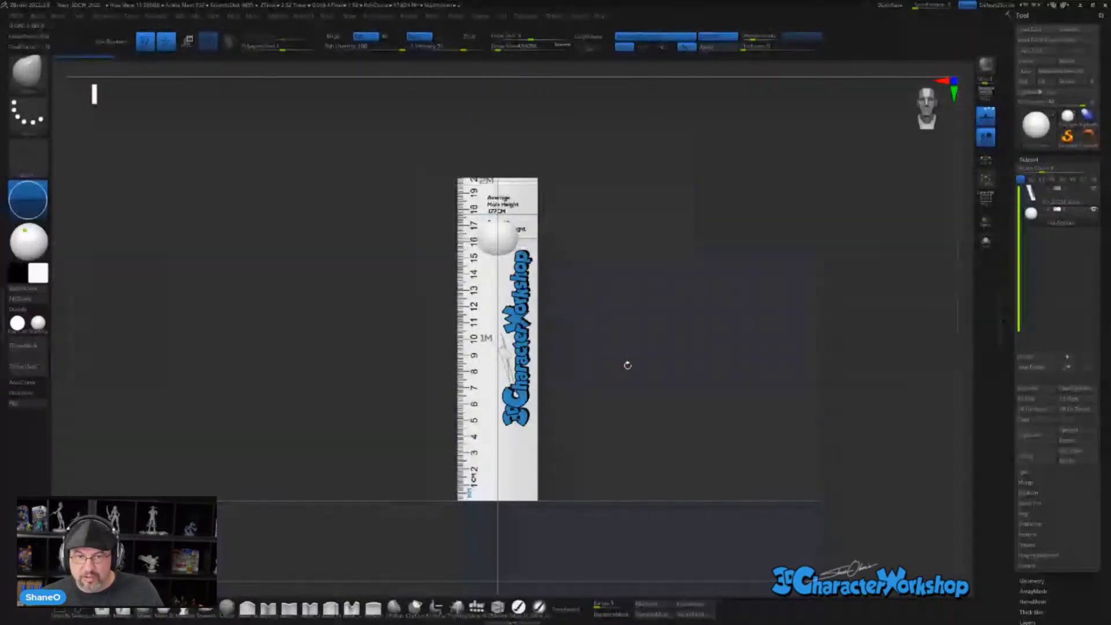
# - Switch to Character Creator and select the IslandGirl character
pyautogui.hotkey('alt', 'Tab')
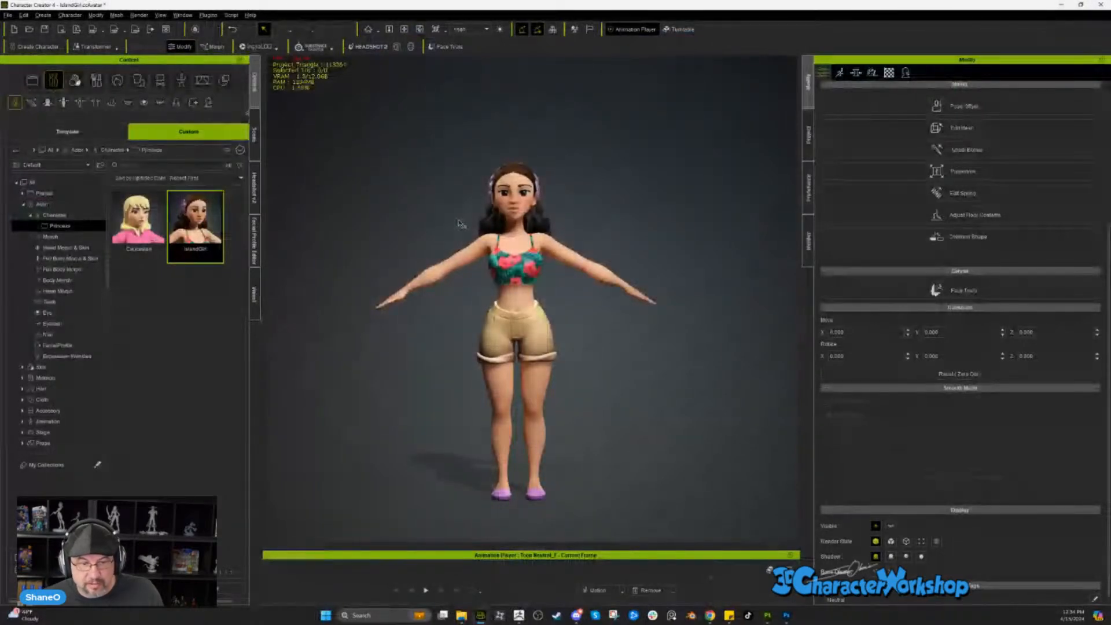
pyautogui.click(500, 258)
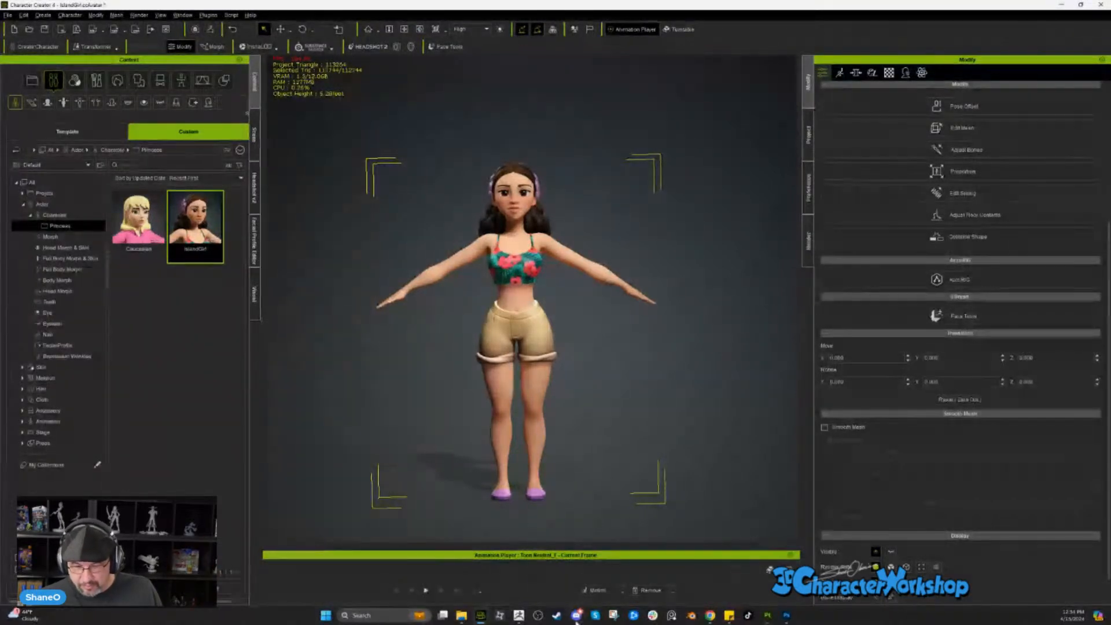
pyautogui.moveTo(577, 612)
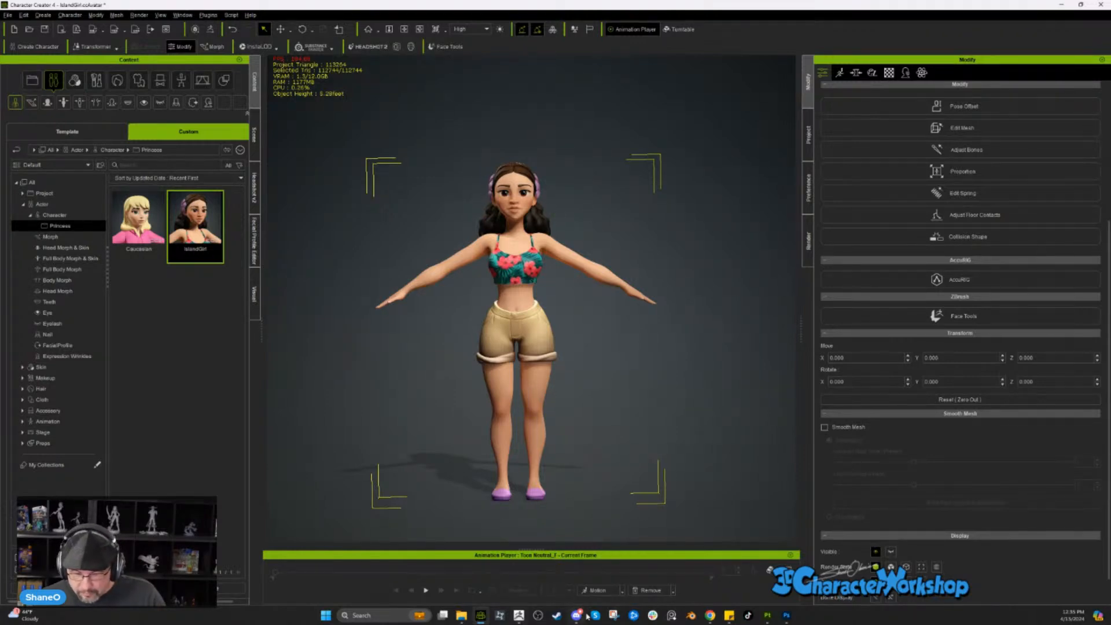
pyautogui.click(518, 615)
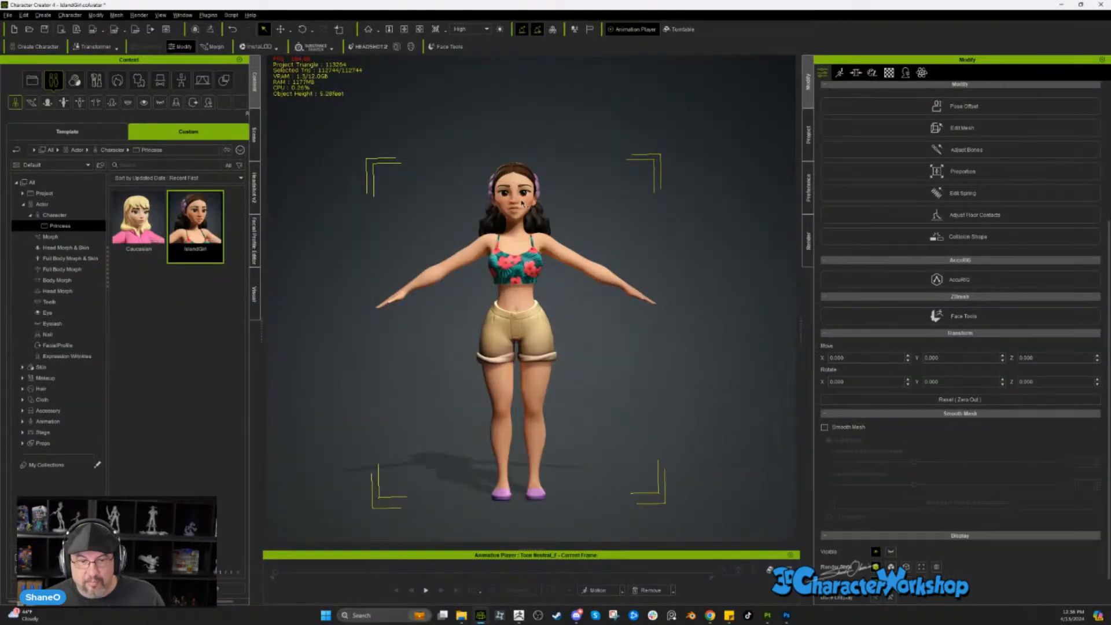
# - Try to launch Face Tools for IslandGirl while ZBrush is running, and decline the prompt to proceed
pyautogui.click(454, 49)
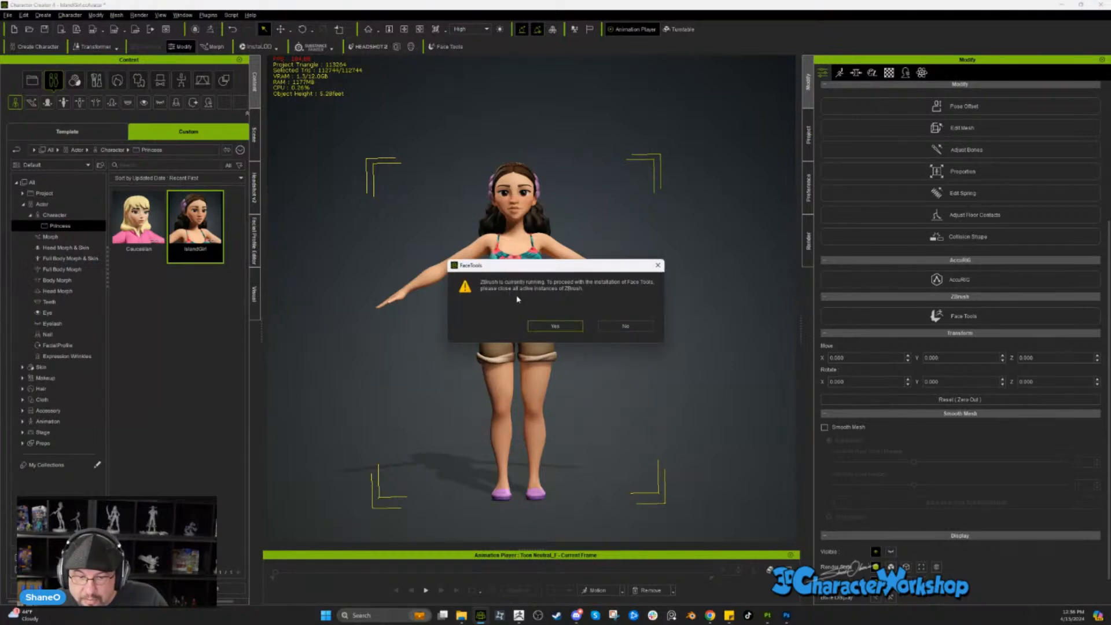
pyautogui.click(547, 329)
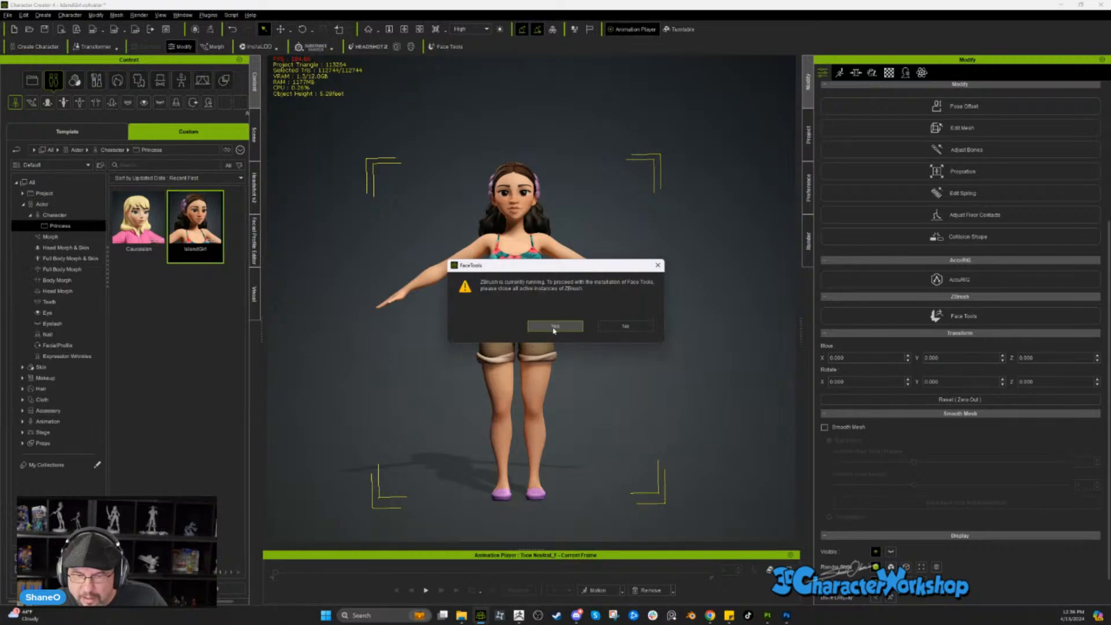
pyautogui.click(550, 329)
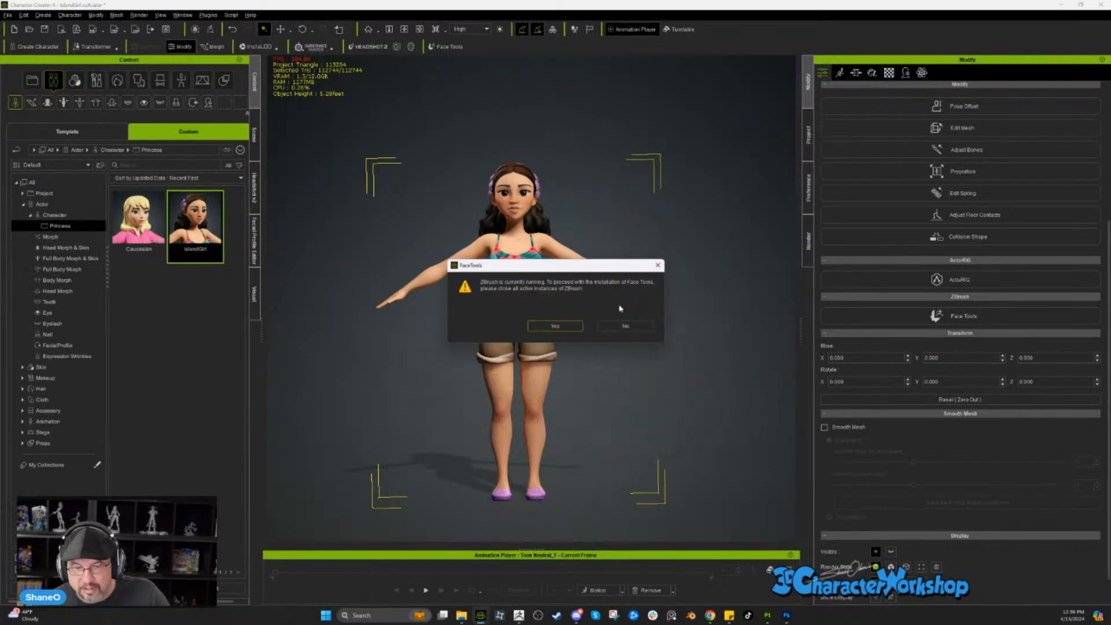
pyautogui.click(560, 331)
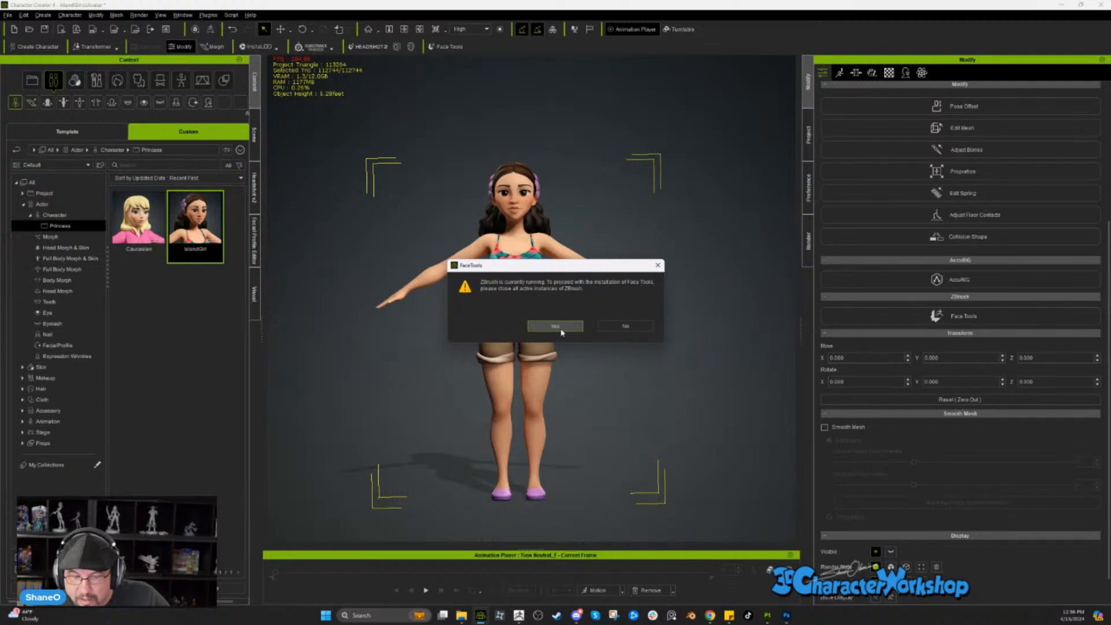
pyautogui.click(625, 327)
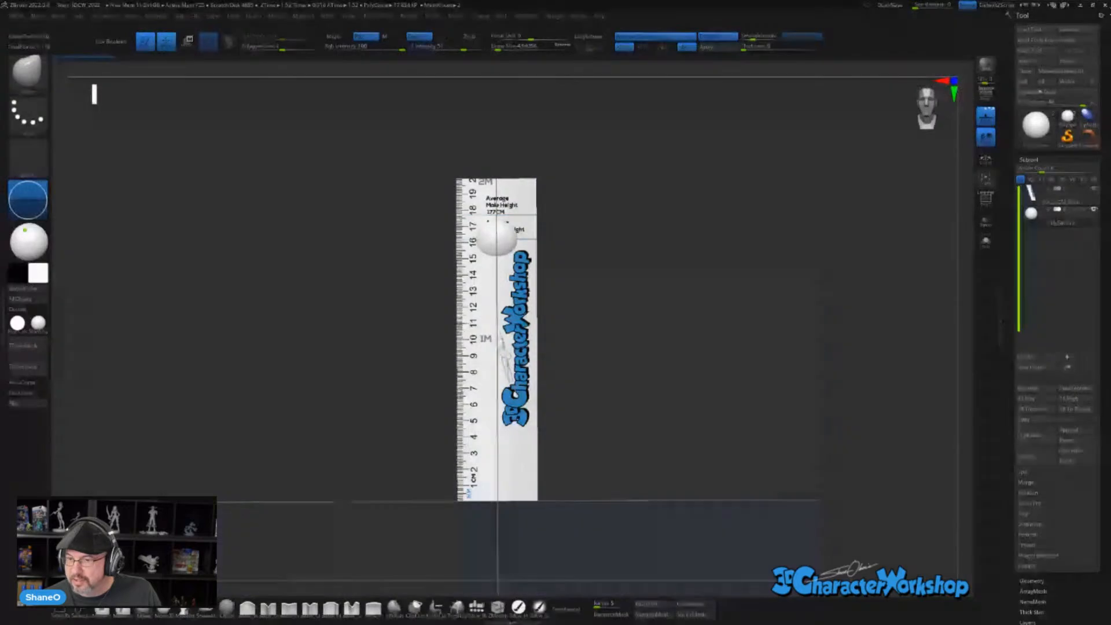
# - Close the running ZBrush 2022 without saving the project and dismiss the home page of ZBrush 2024
pyautogui.click(1107, 6)
pyautogui.click(585, 337)
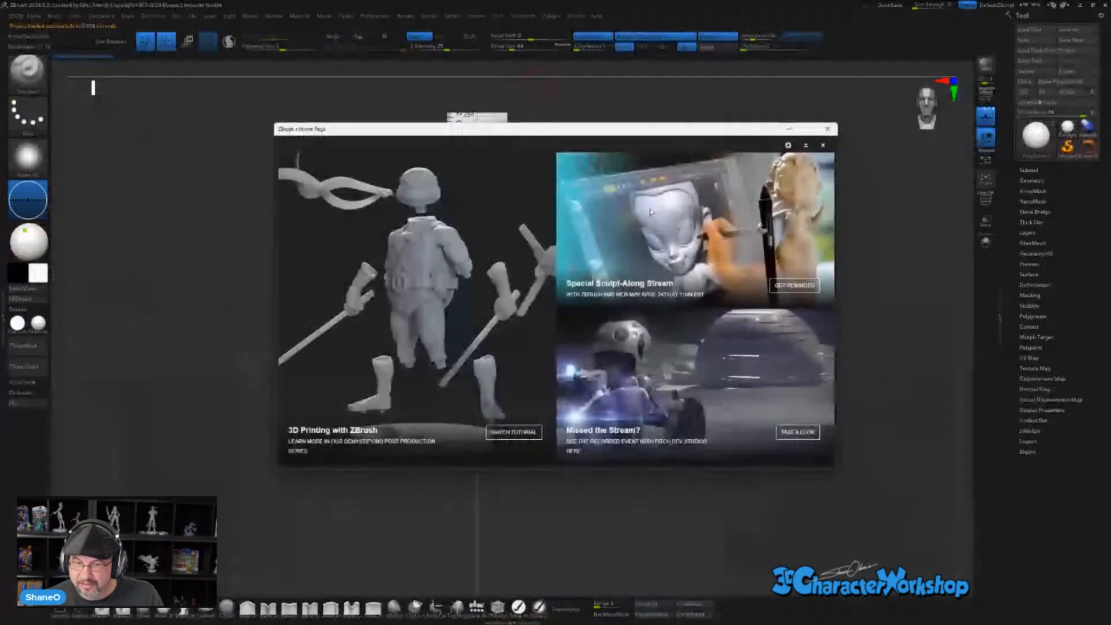
pyautogui.click(829, 131)
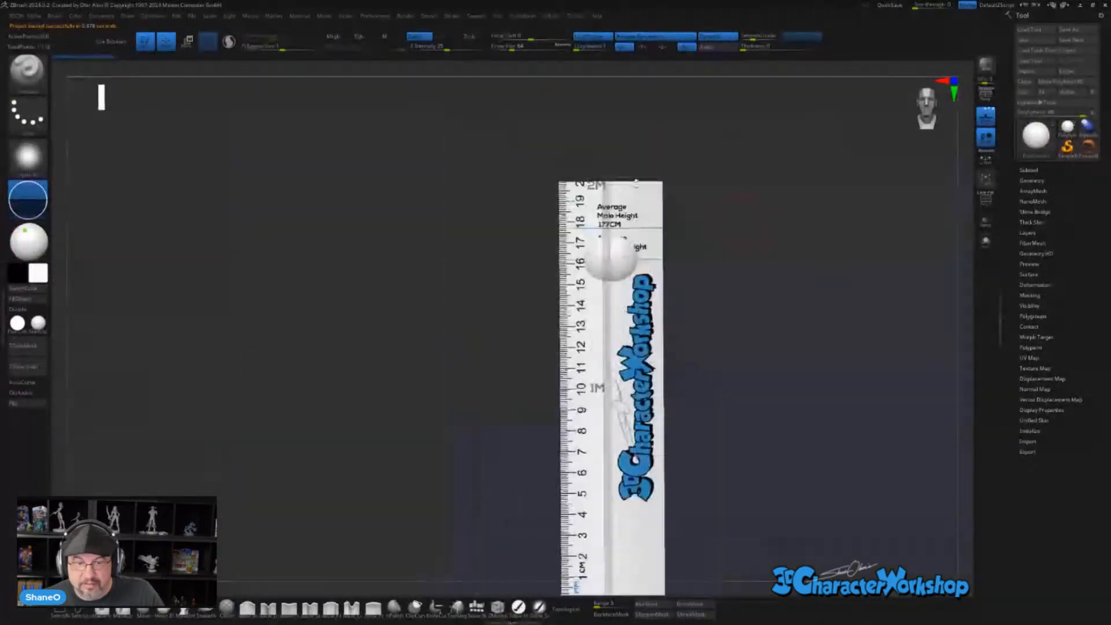
# - Clear the GoZ cache files in ZBrush 2024 as well and confirm the deletion
pyautogui.click(379, 16)
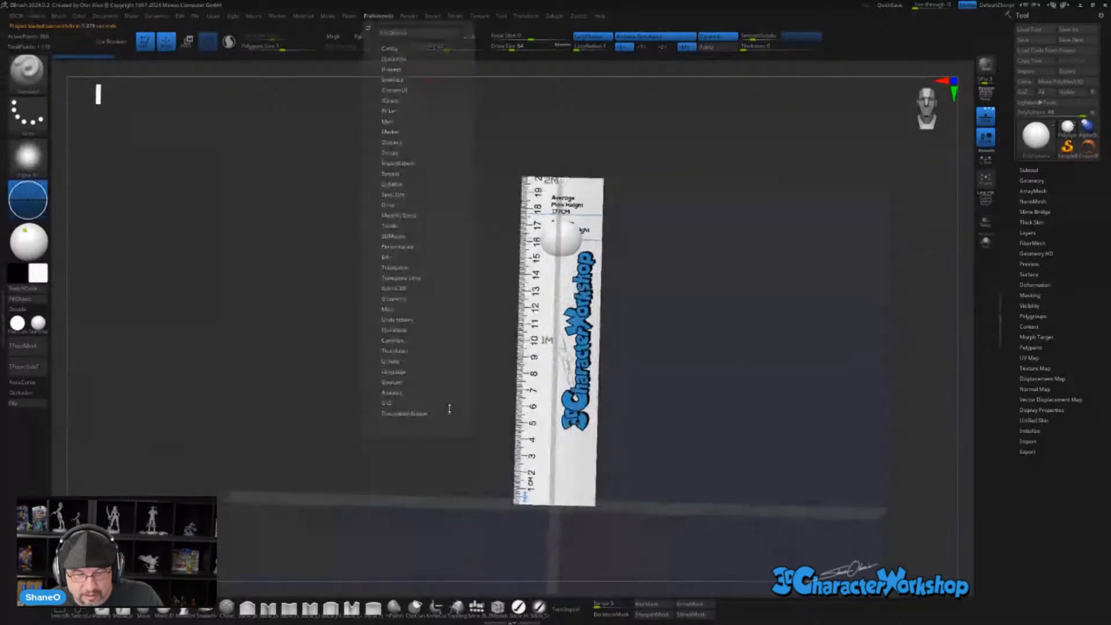
pyautogui.click(386, 402)
pyautogui.click(421, 426)
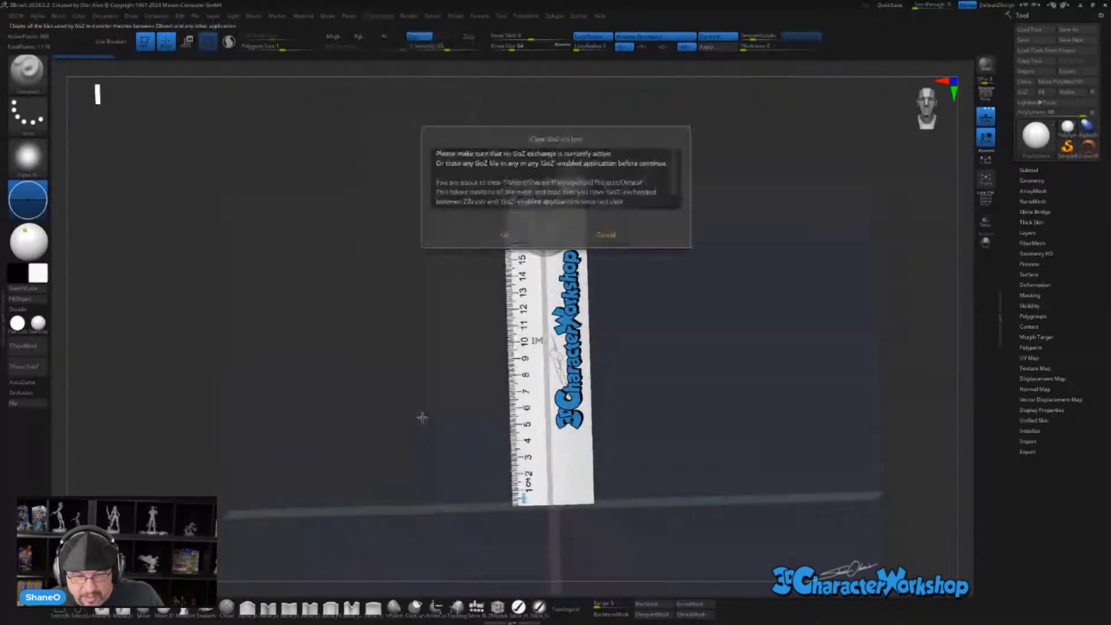
pyautogui.click(511, 236)
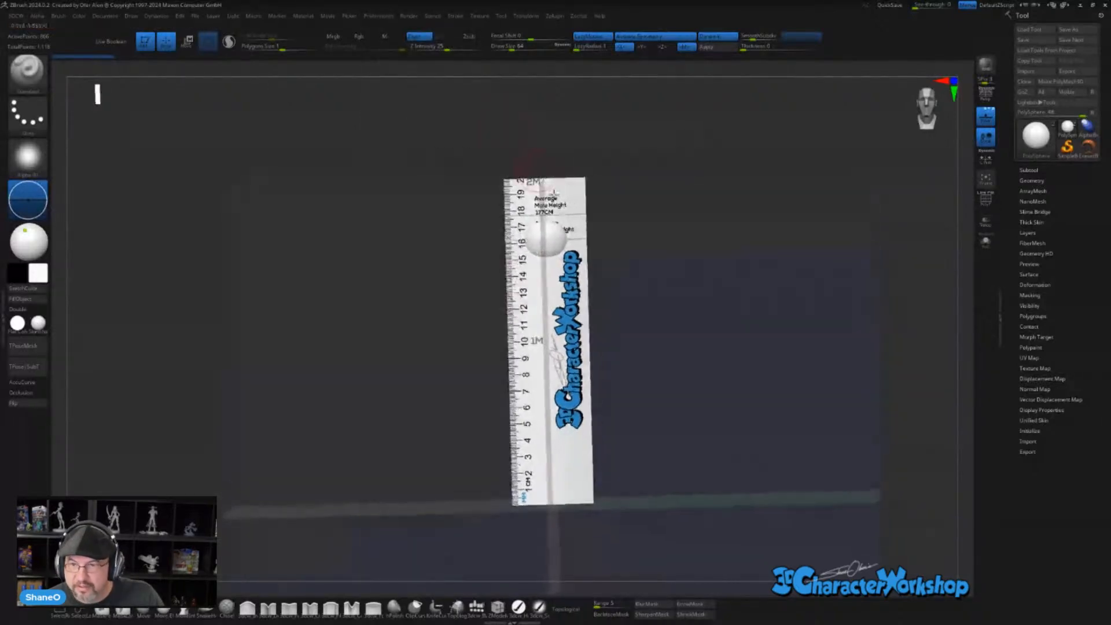
pyautogui.moveTo(780, 228); pyautogui.dragTo(803, 145)
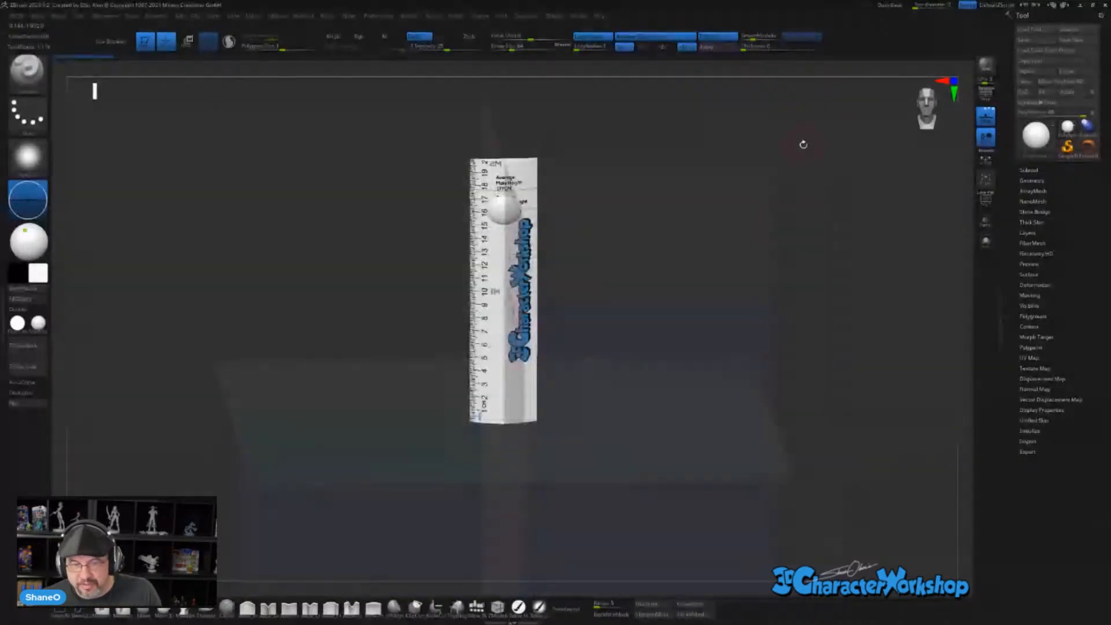
pyautogui.moveTo(804, 144); pyautogui.dragTo(707, 288)
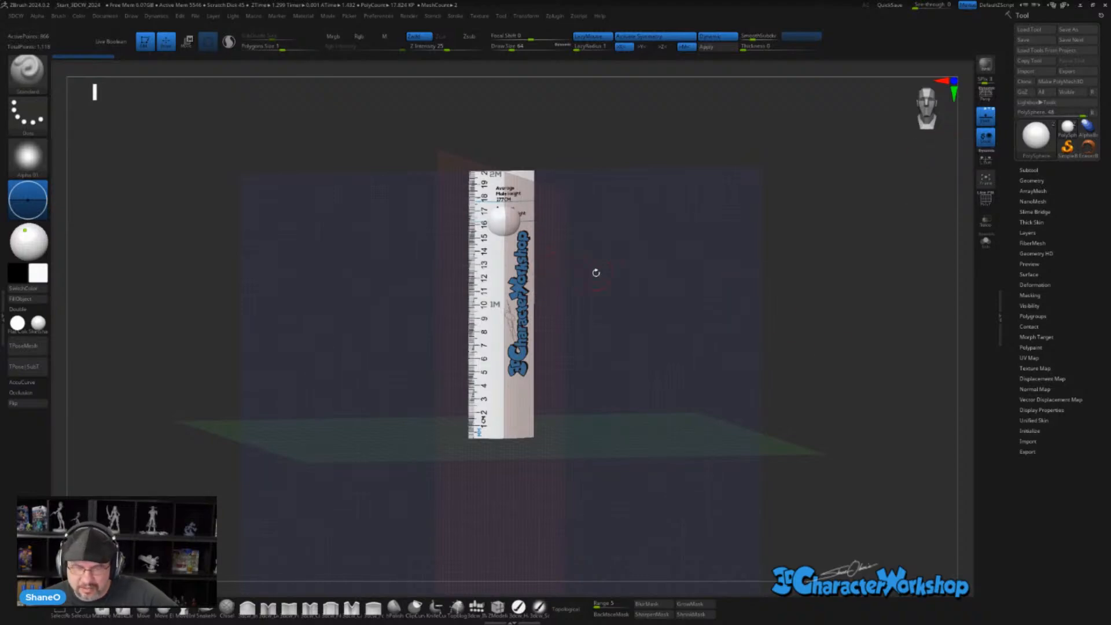
pyautogui.press('s')
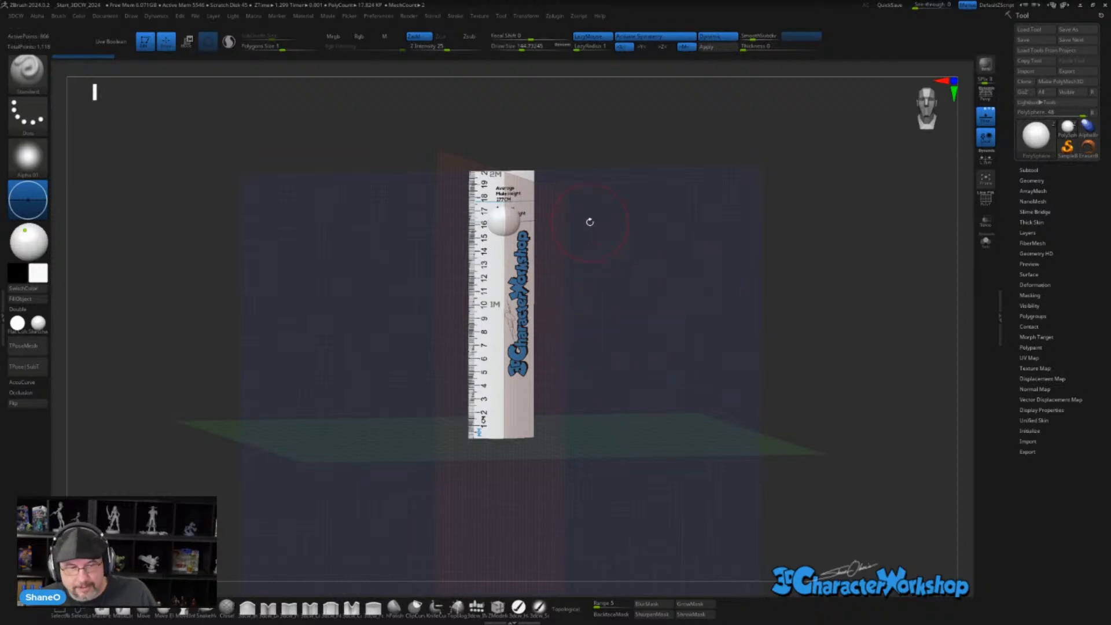
pyautogui.scroll(-3, 606, 249)
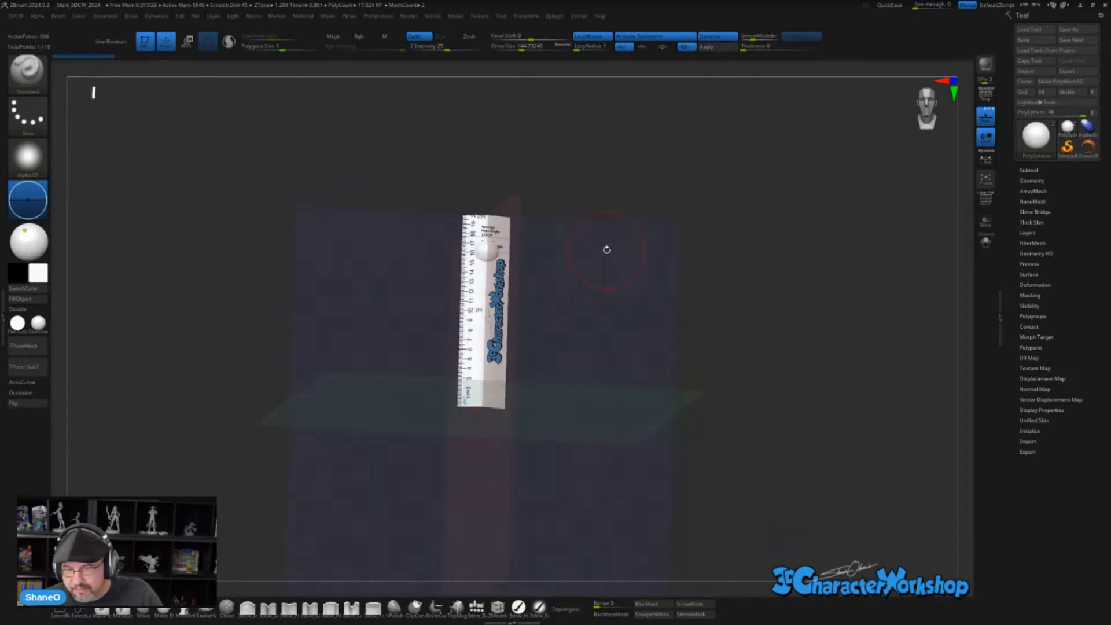
pyautogui.moveTo(607, 249); pyautogui.dragTo(605, 248)
pyautogui.keyDown('shift'); pyautogui.moveTo(646, 310); pyautogui.dragTo(675, 323); pyautogui.keyUp('shift')
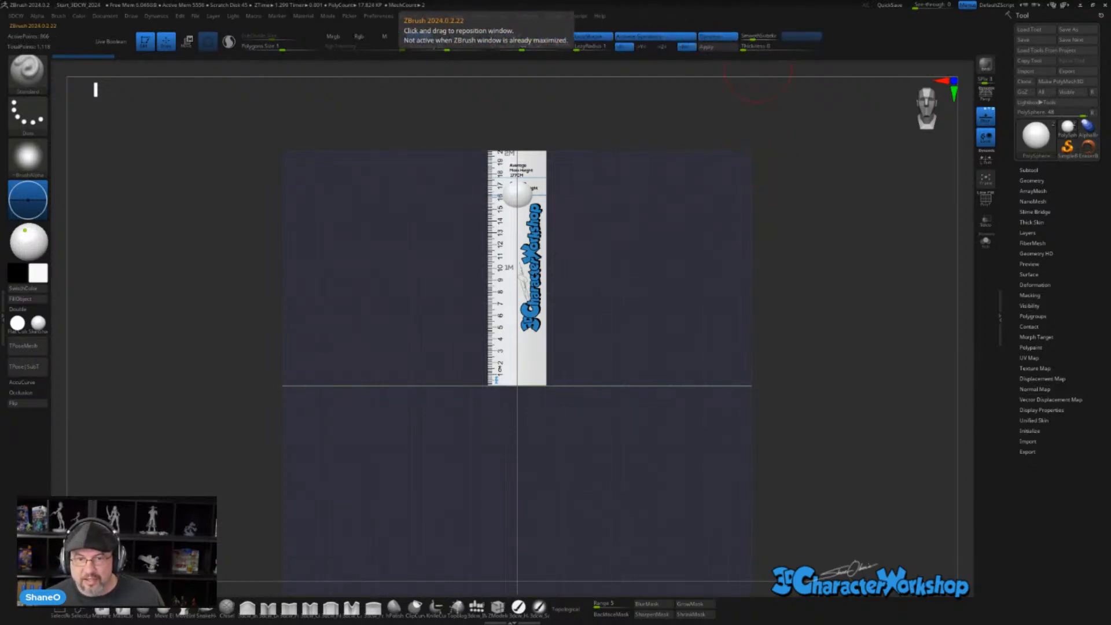
# - Switch back to Character Creator
pyautogui.hotkey('alt', 'Tab')
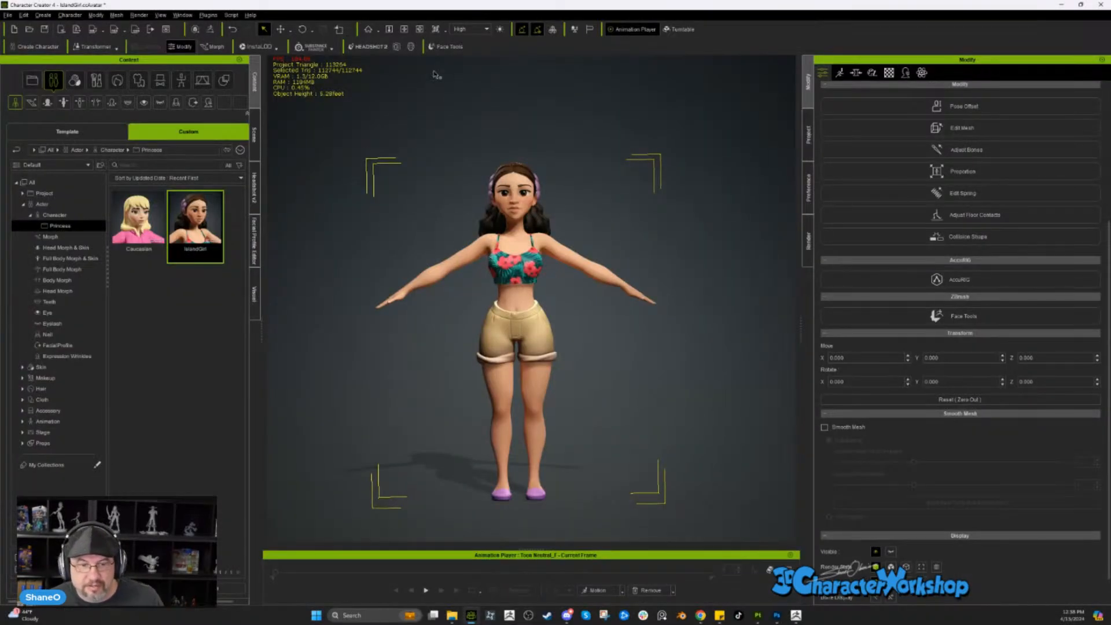
# - Retry Face Tools, decline the prompt about the running ZBrush, and close ZBrush 2024
pyautogui.click(444, 47)
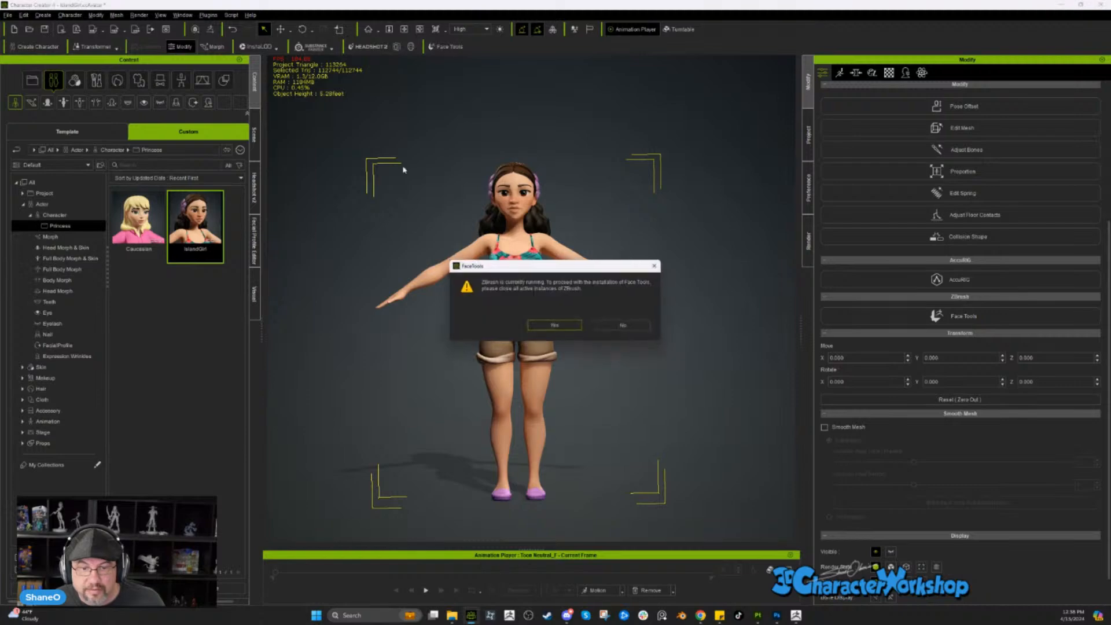
pyautogui.click(625, 327)
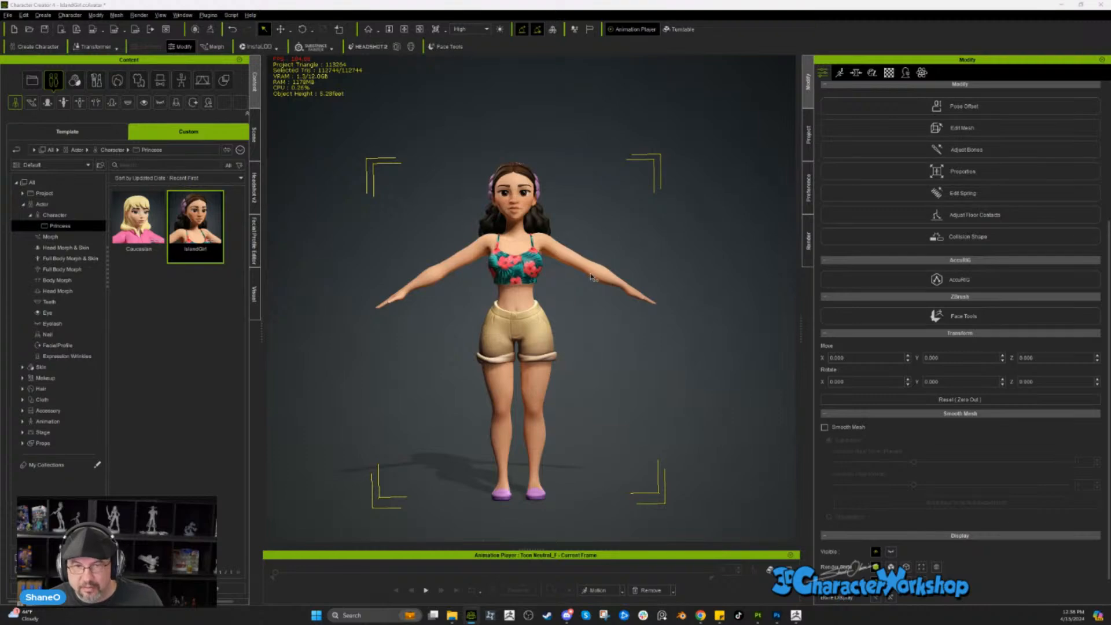
pyautogui.hotkey('alt', 'Tab')
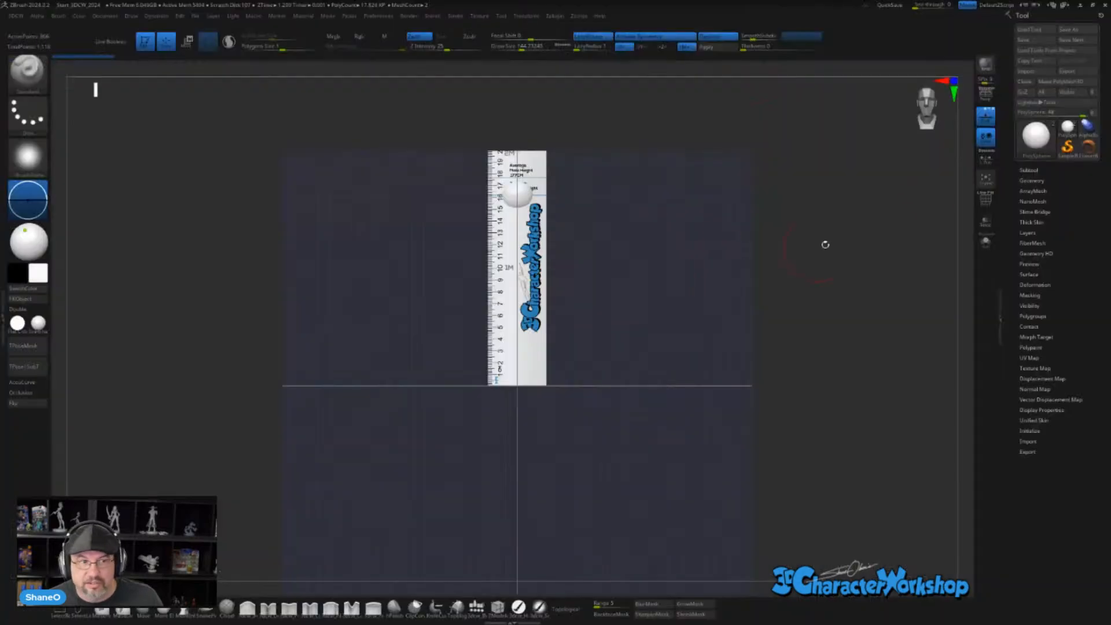
pyautogui.click(1102, 6)
pyautogui.click(571, 336)
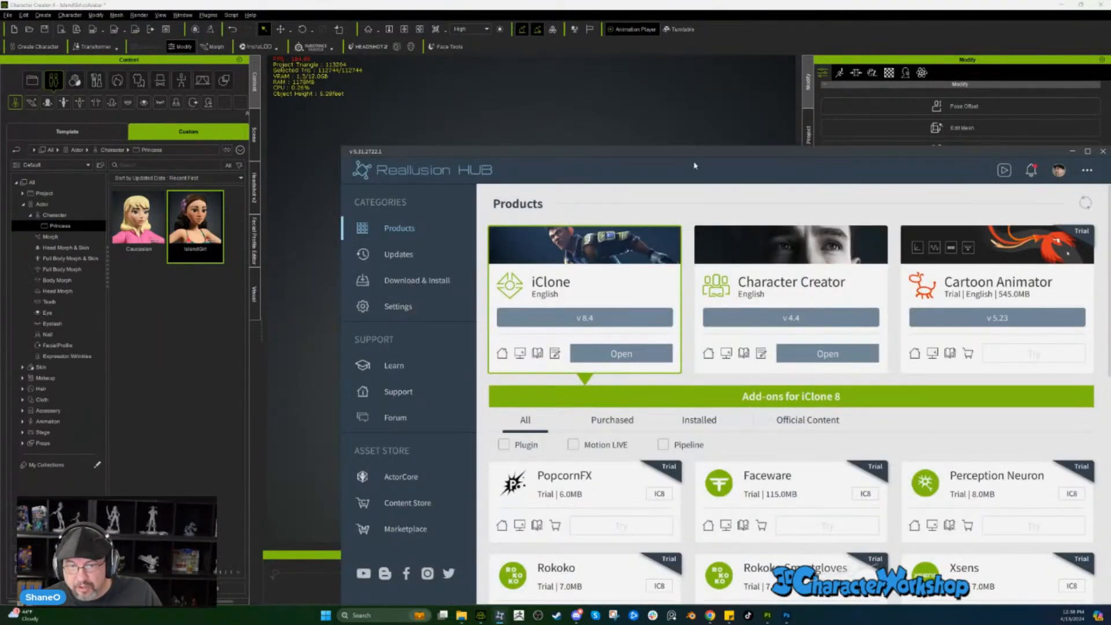
# - Check Reallusion Hub for product updates, refresh the update list, and close the hub
pyautogui.moveTo(686, 154); pyautogui.dragTo(431, 82)
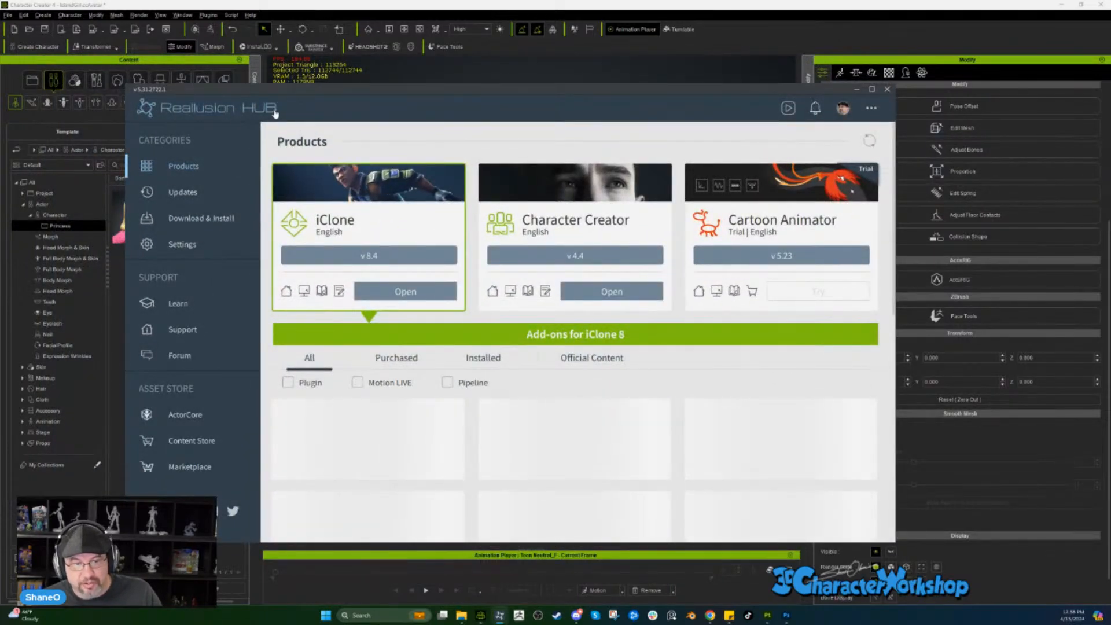
pyautogui.click(203, 193)
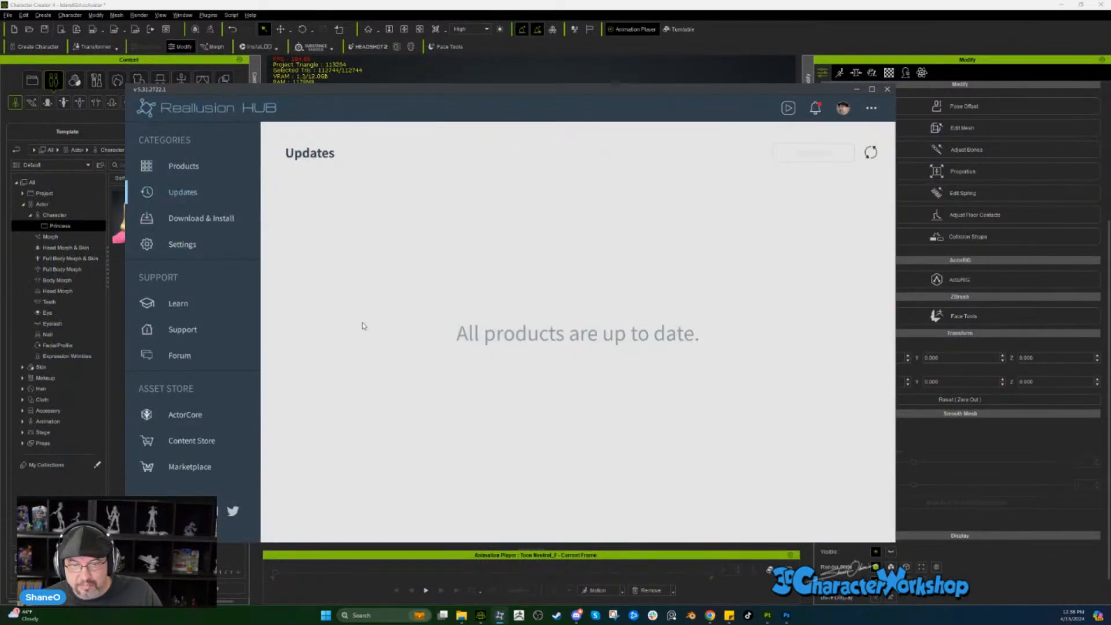
pyautogui.click(870, 154)
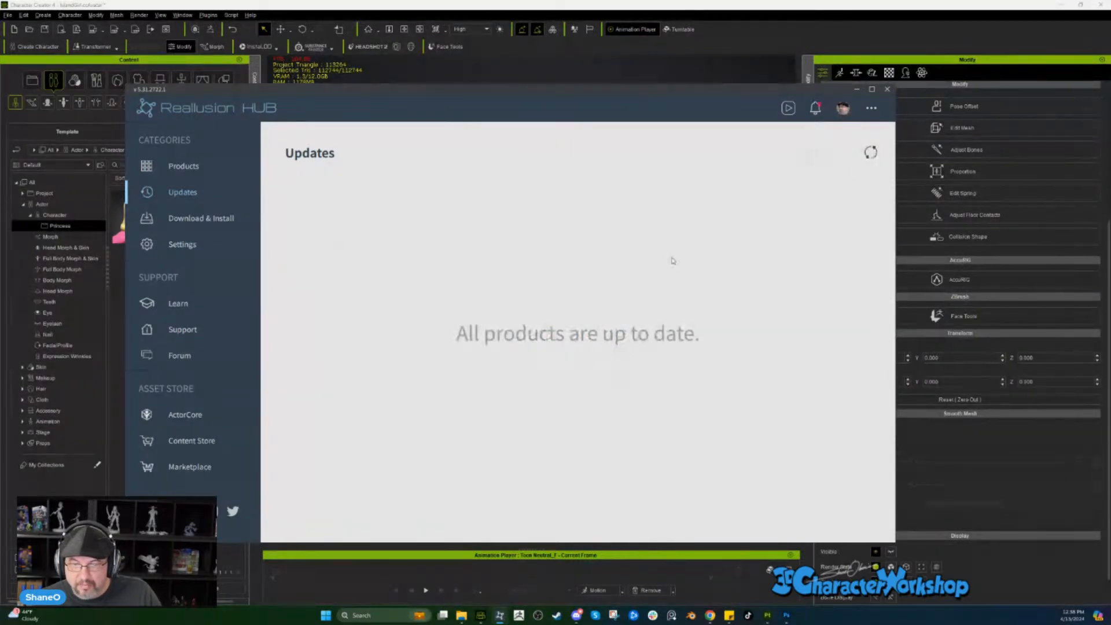
pyautogui.click(886, 89)
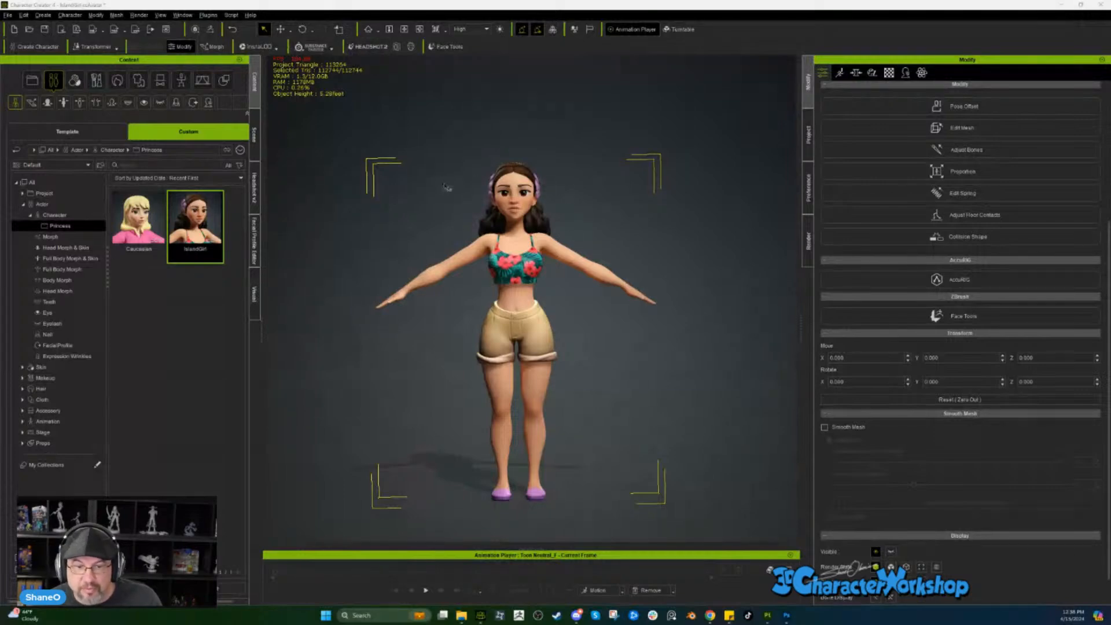
# - Launch Face Tools for IslandGirl, agree to install its ZBrush plugin, and choose ZBrush version 2022.0.8
pyautogui.click(444, 46)
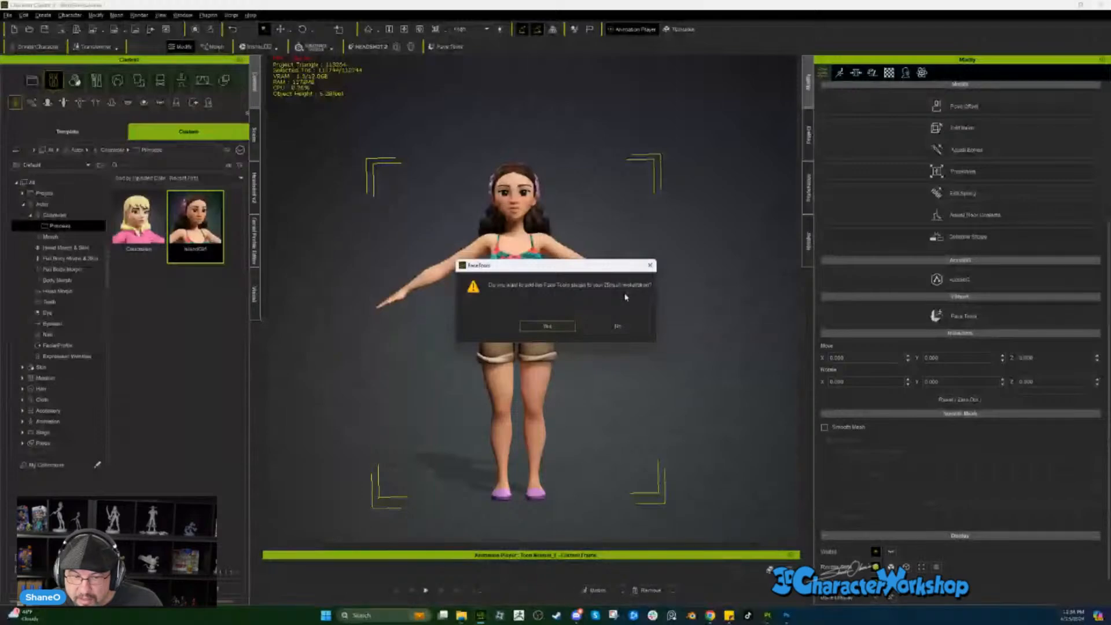
pyautogui.click(563, 325)
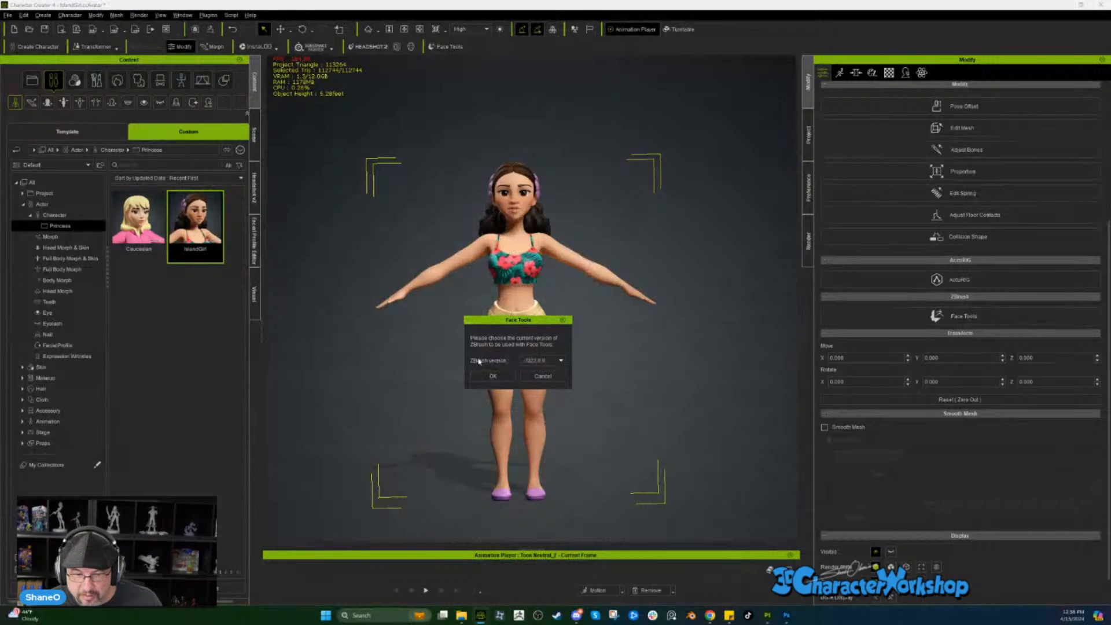
pyautogui.click(523, 361)
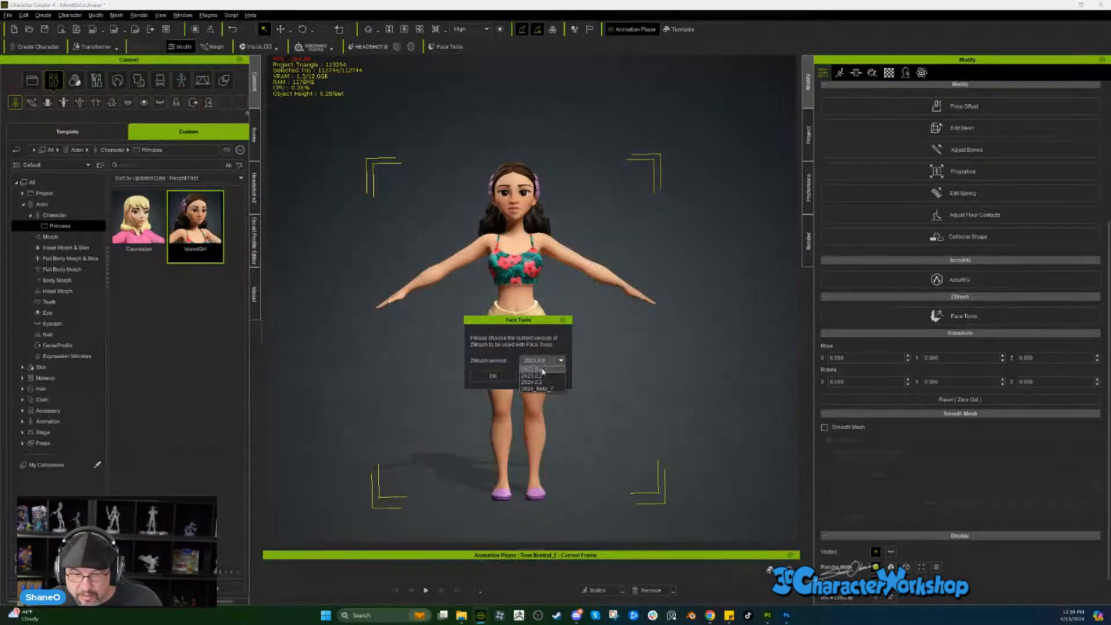
pyautogui.click(536, 369)
pyautogui.click(493, 377)
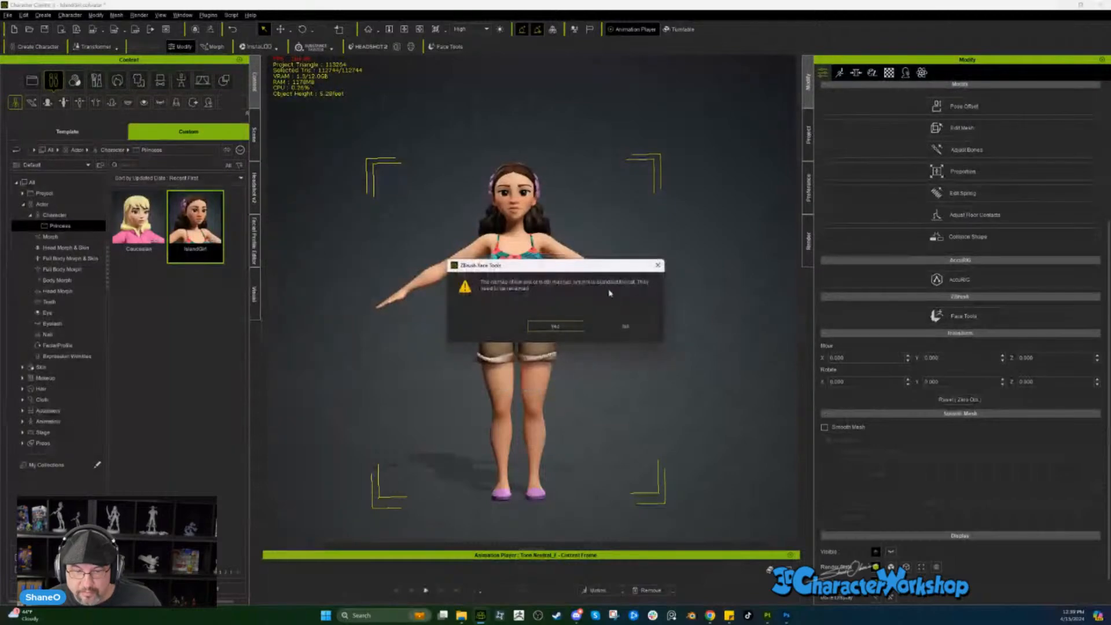
# - Accept the renaming prompt and send IslandGirl to ZBrush through GoZ as Base Model Only, using Create New with Normal Details
pyautogui.click(556, 327)
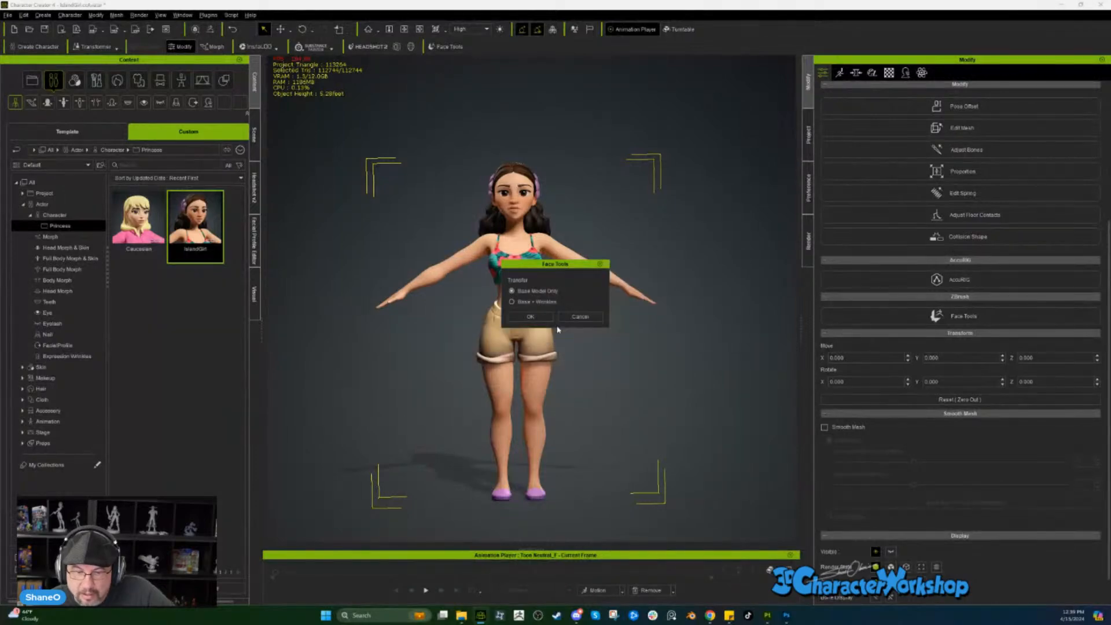
pyautogui.click(530, 317)
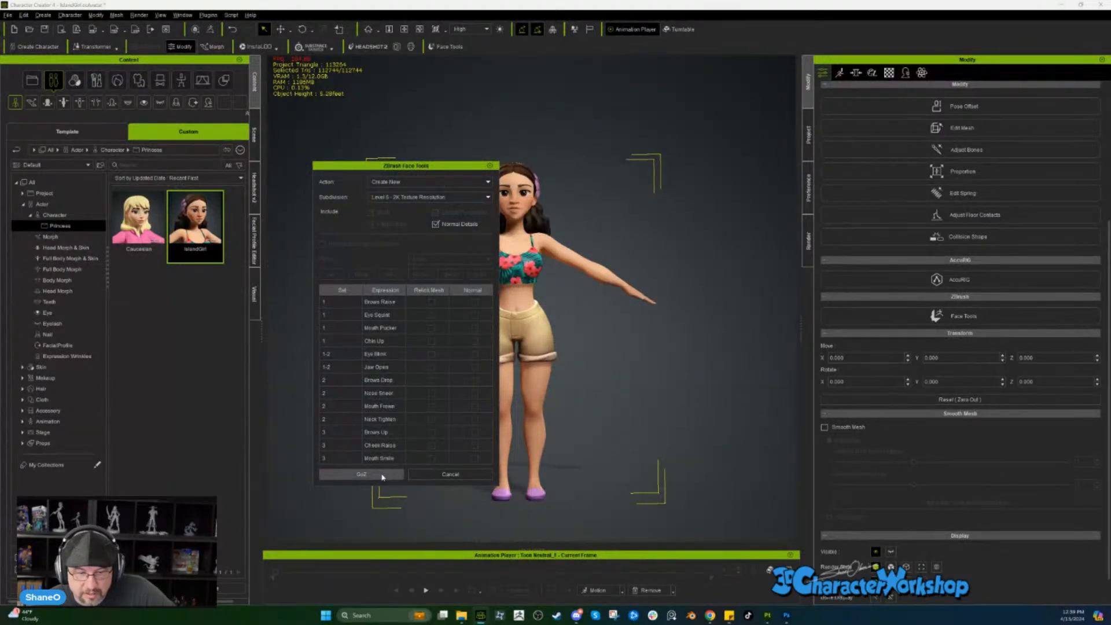
pyautogui.click(361, 474)
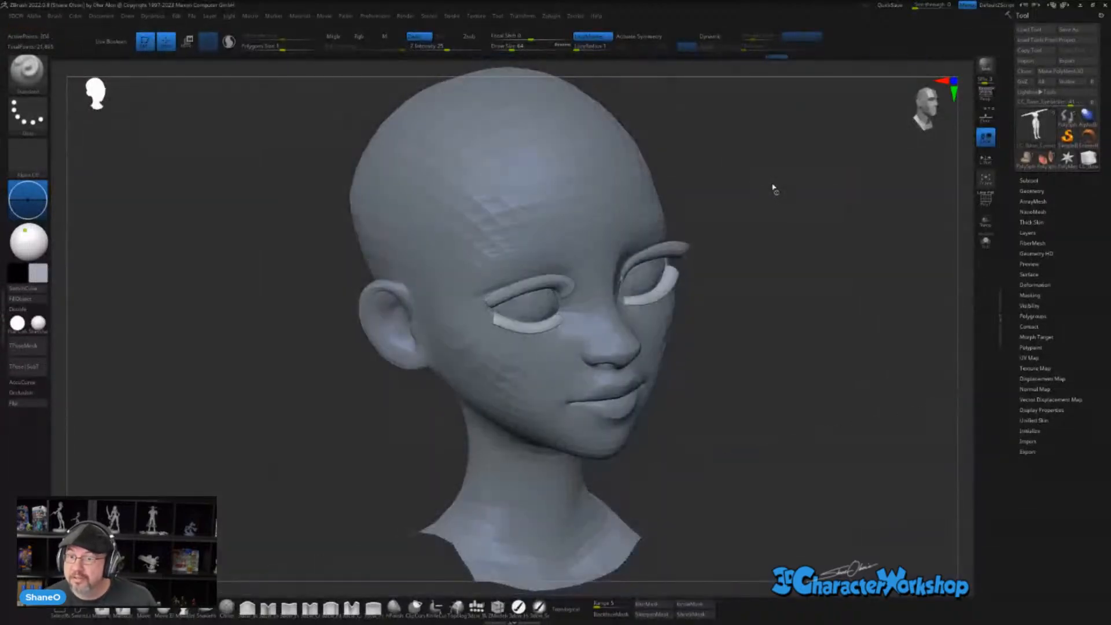
pyautogui.press('Down')
pyautogui.press('Down')
pyautogui.press('Down')
pyautogui.press('Down')
pyautogui.press('Down')
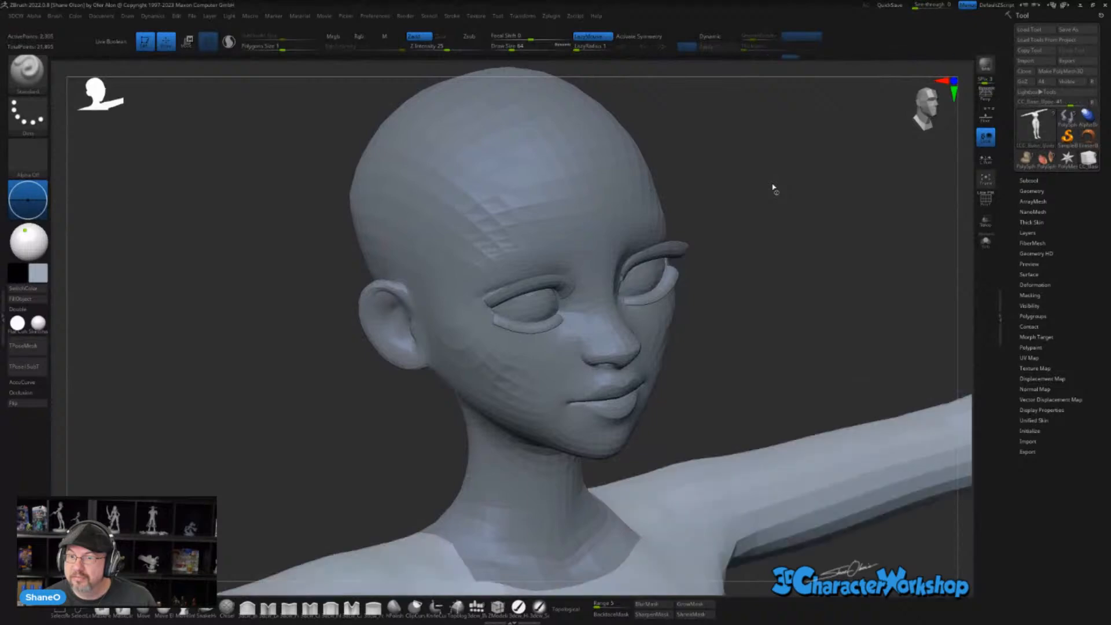
pyautogui.press('Down')
pyautogui.press('Down')
pyautogui.press('Down')
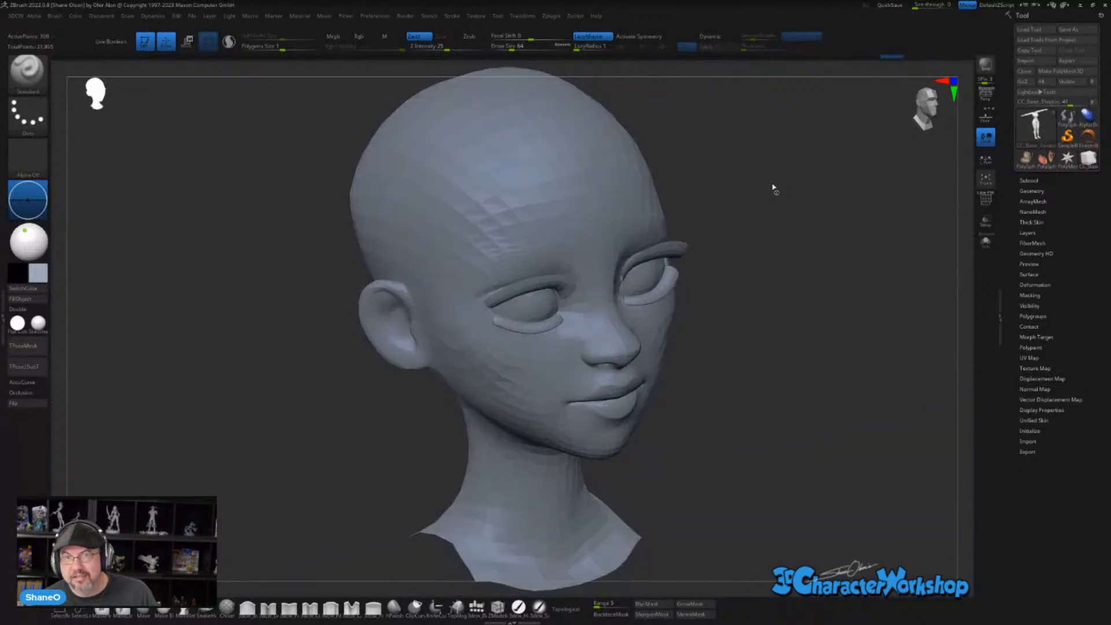
pyautogui.press('Down')
pyautogui.press('Down')
pyautogui.press('Down')
pyautogui.press('Down')
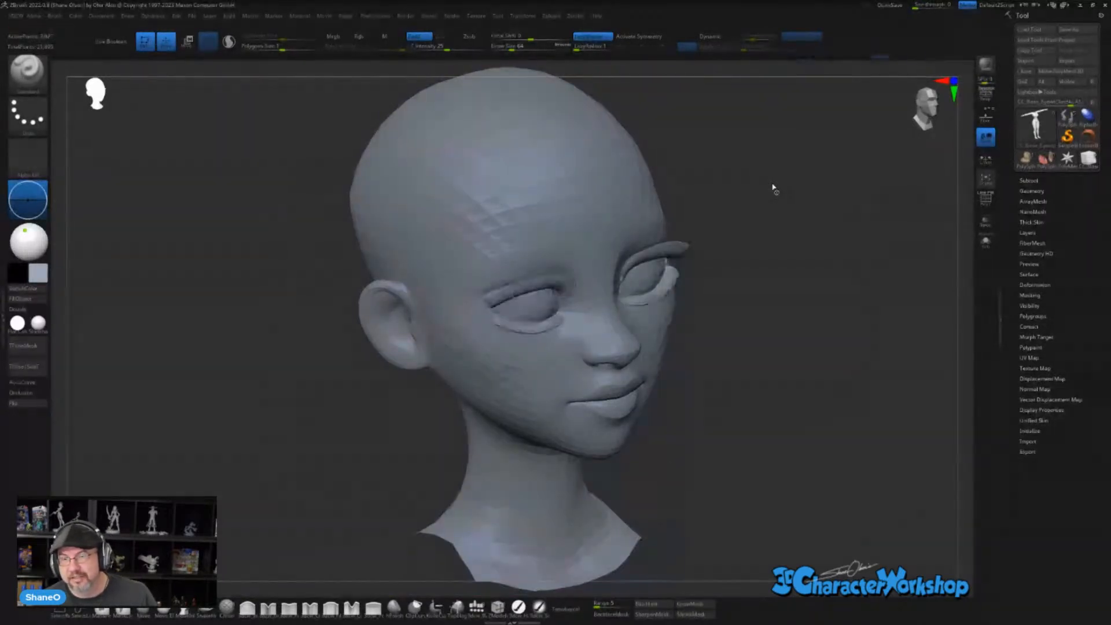
pyautogui.press('Down')
pyautogui.press('Down')
pyautogui.press('Down')
pyautogui.press('Down')
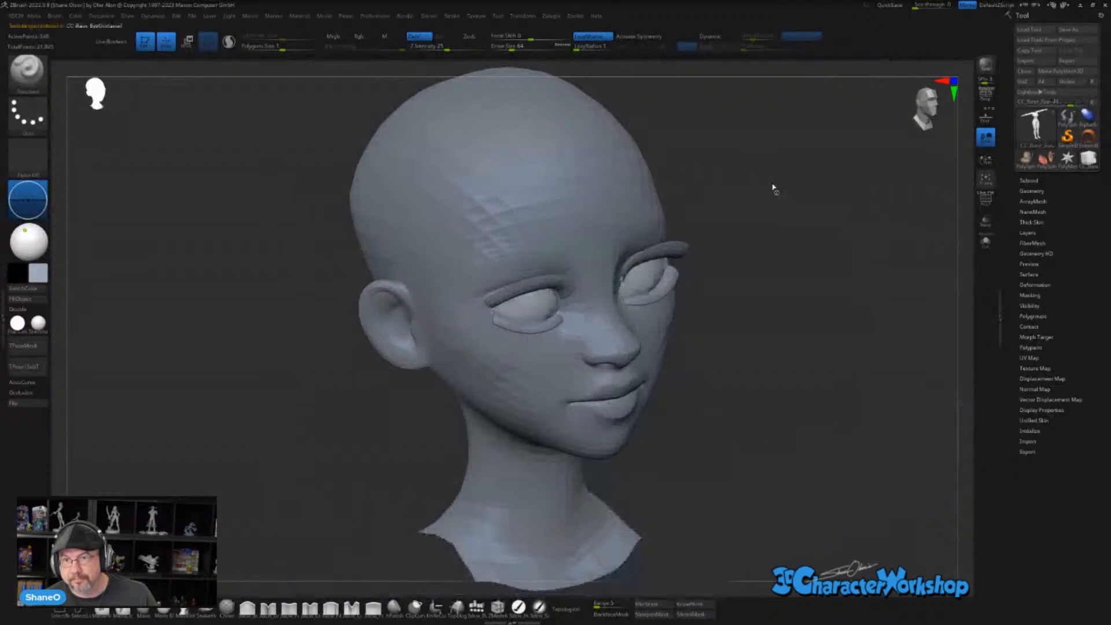
pyautogui.press('Down')
pyautogui.press('Down')
pyautogui.press('Down')
pyautogui.press('Down')
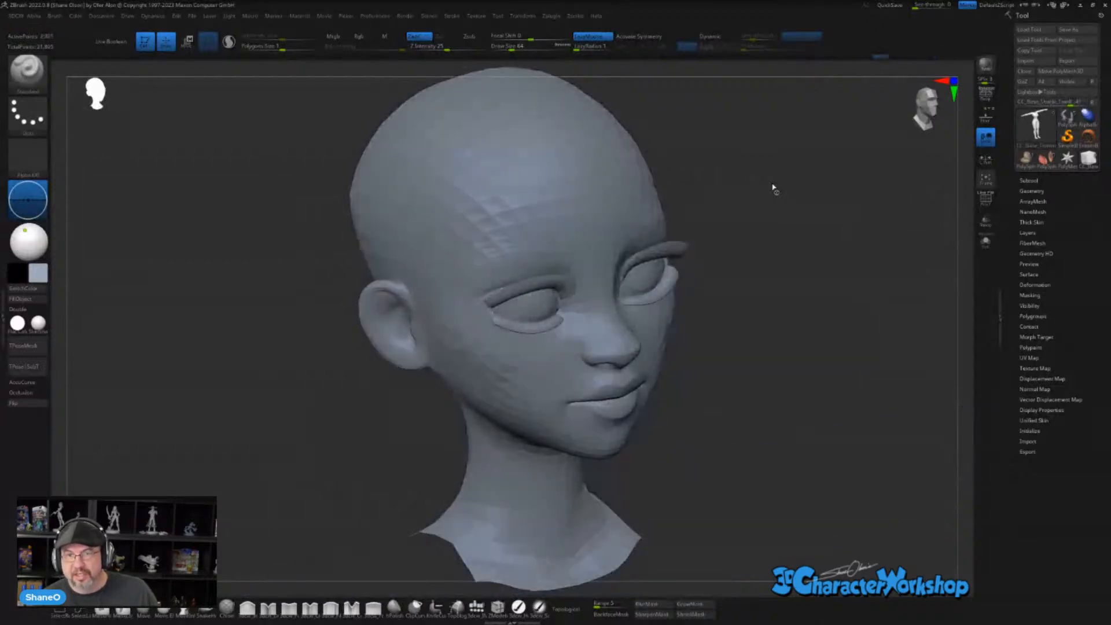
pyautogui.press('Down')
pyautogui.press('Down')
pyautogui.press('Down')
pyautogui.press('Down')
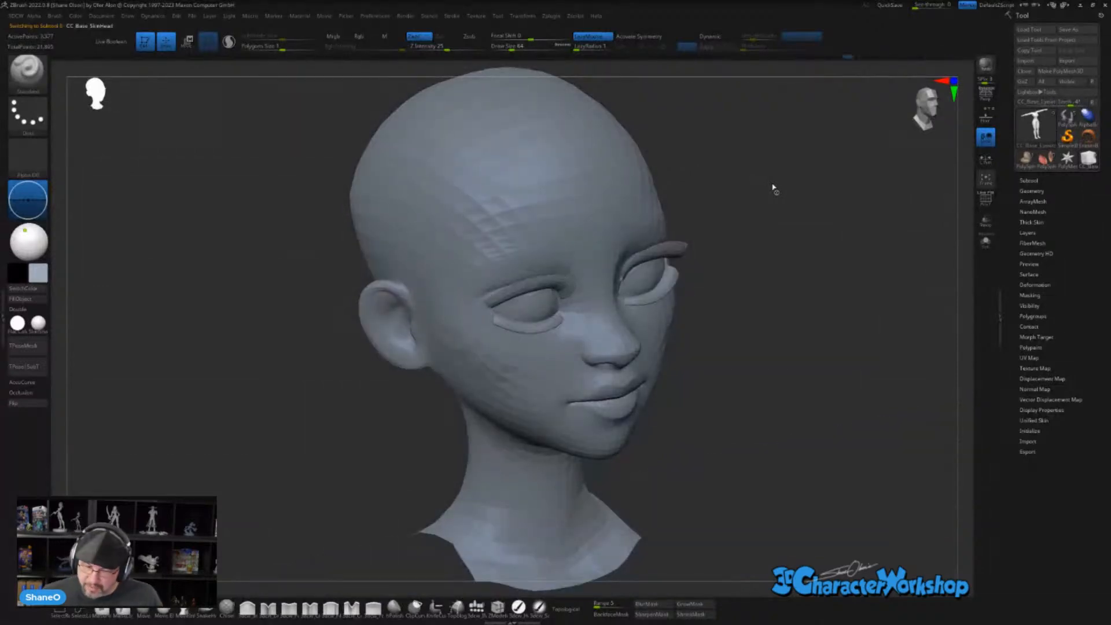
pyautogui.press('Down')
pyautogui.press('Down')
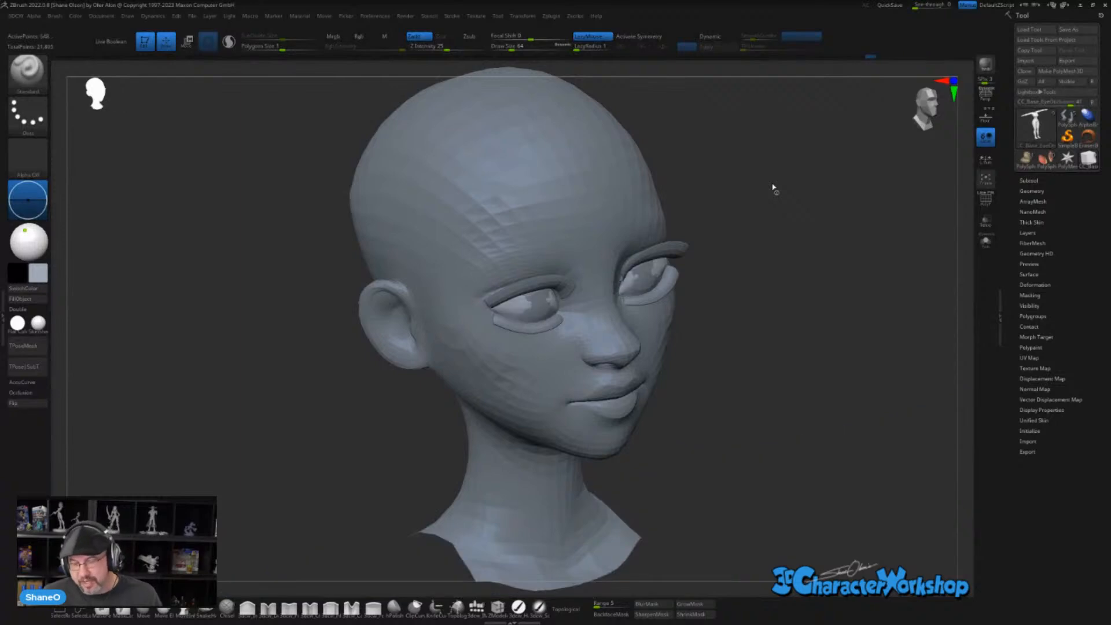
pyautogui.press('Down')
pyautogui.press('Down')
pyautogui.press('Down')
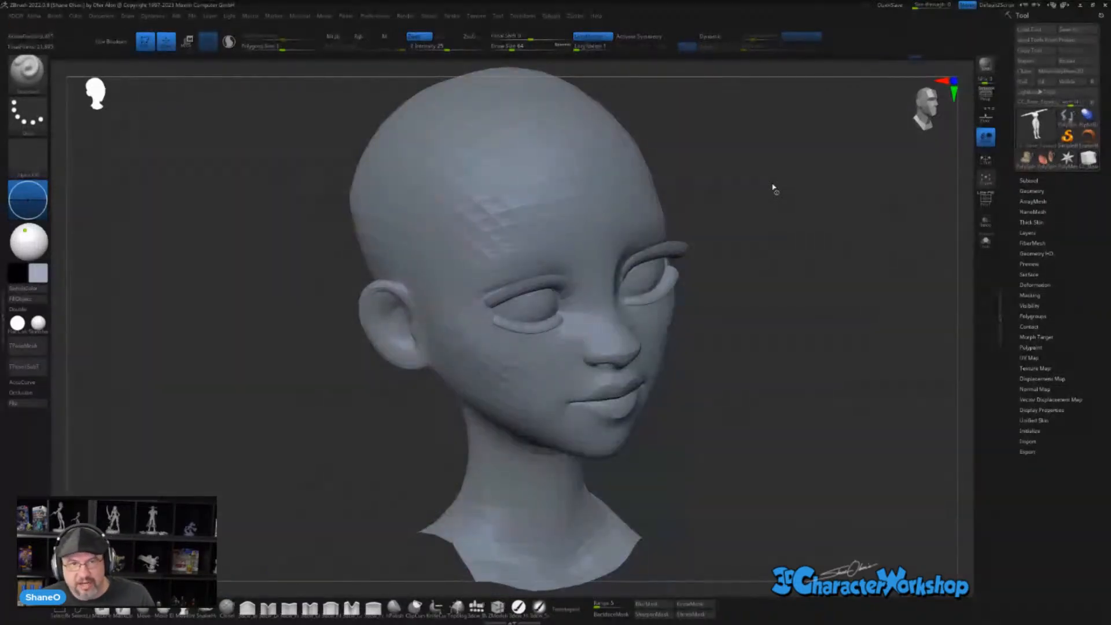
pyautogui.press('Down')
pyautogui.press('Down')
pyautogui.press('Down')
pyautogui.press('Down')
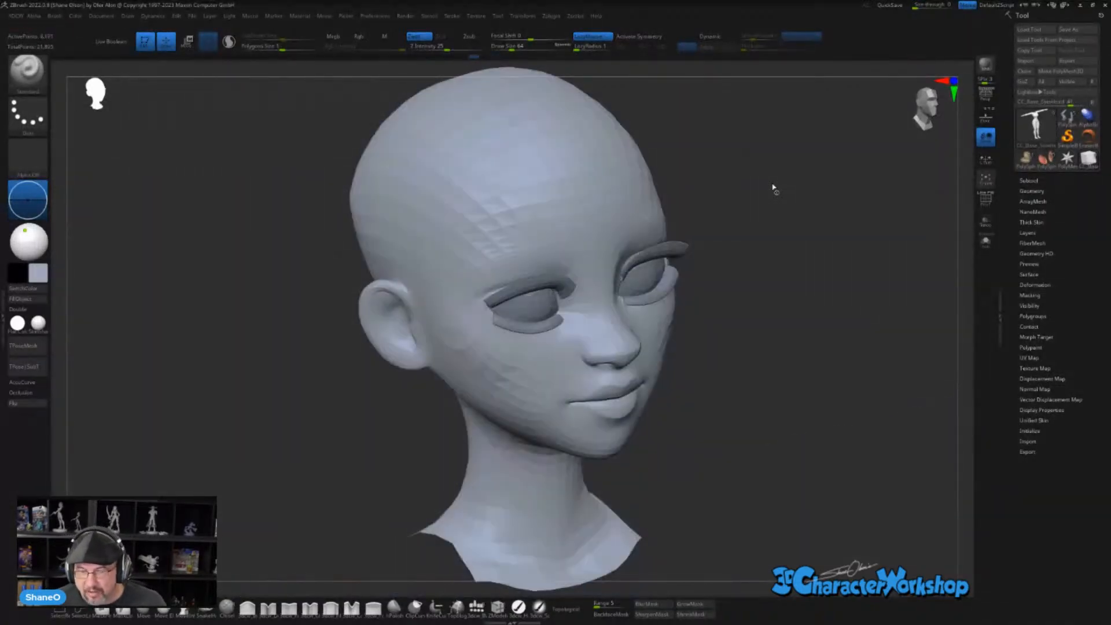
pyautogui.press('Down')
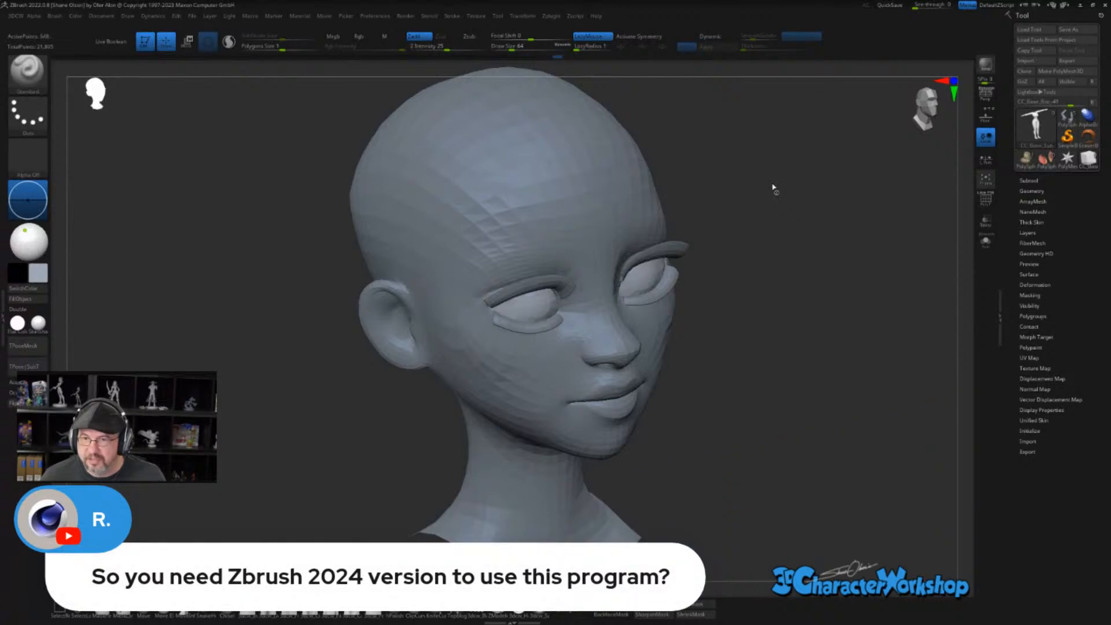
pyautogui.press('Down')
pyautogui.press('Down')
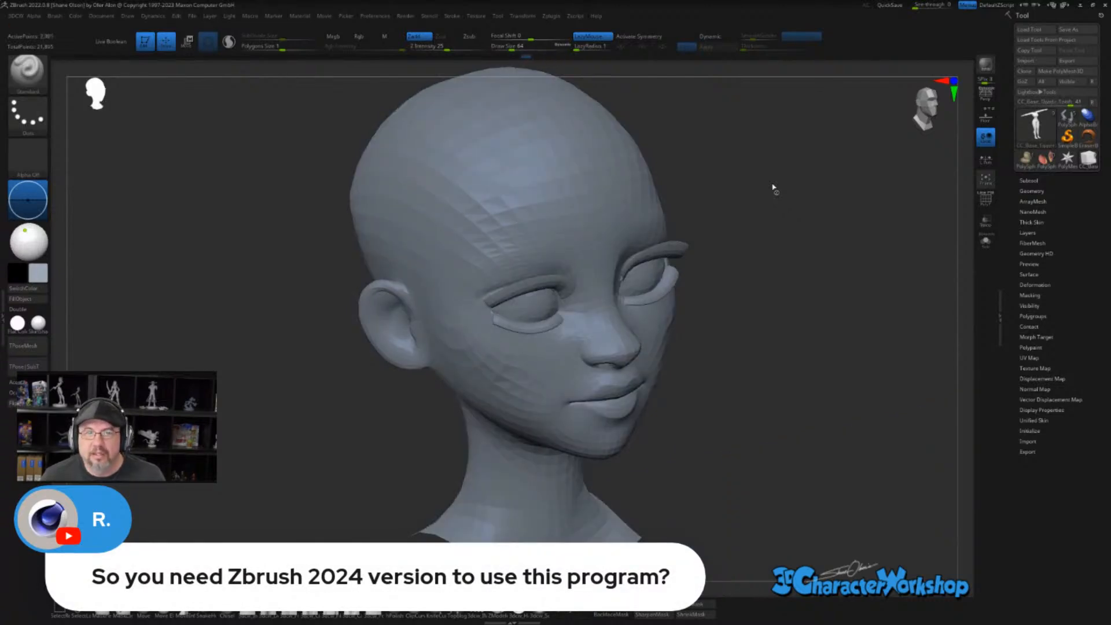
pyautogui.press('Down')
pyautogui.press('Down')
pyautogui.press('Down')
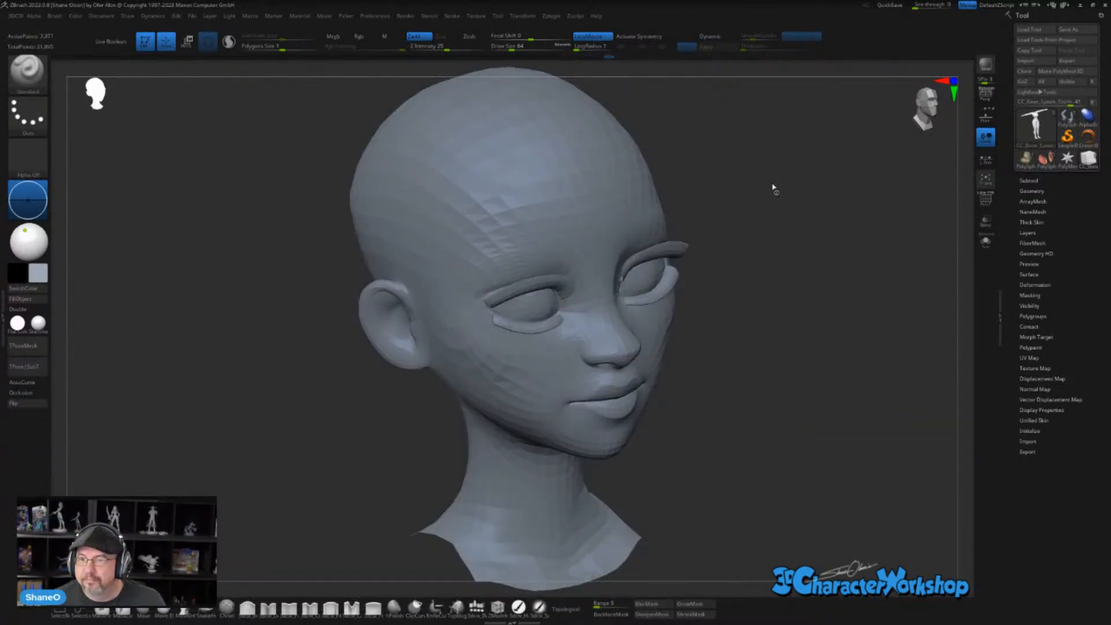
pyautogui.press('Down')
pyautogui.press('Down')
pyautogui.press('Down')
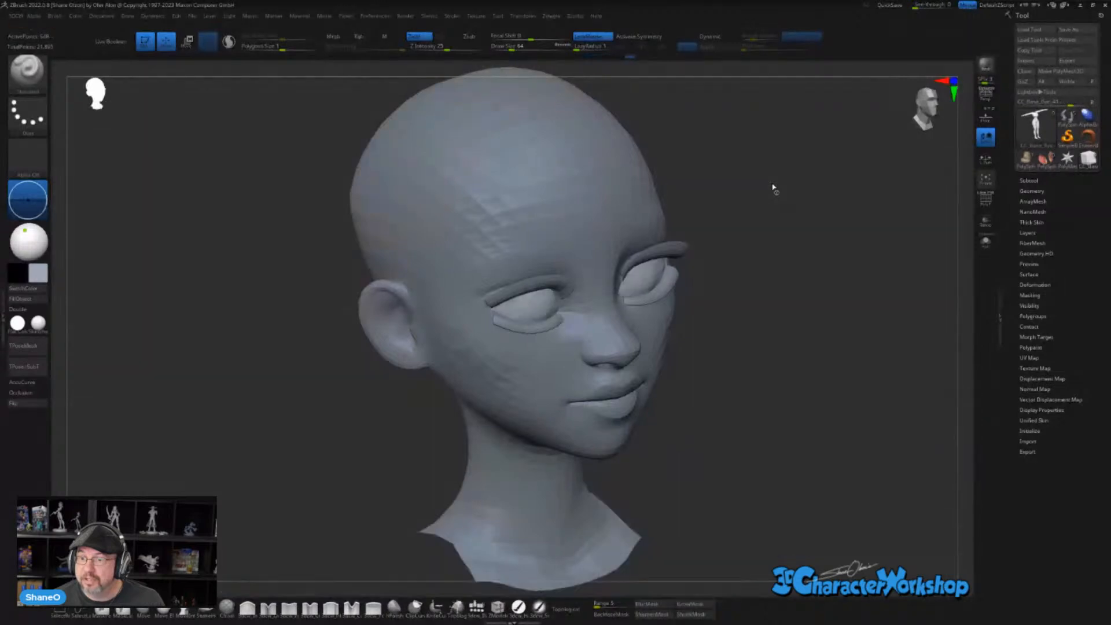
pyautogui.press('Down')
pyautogui.press('Down')
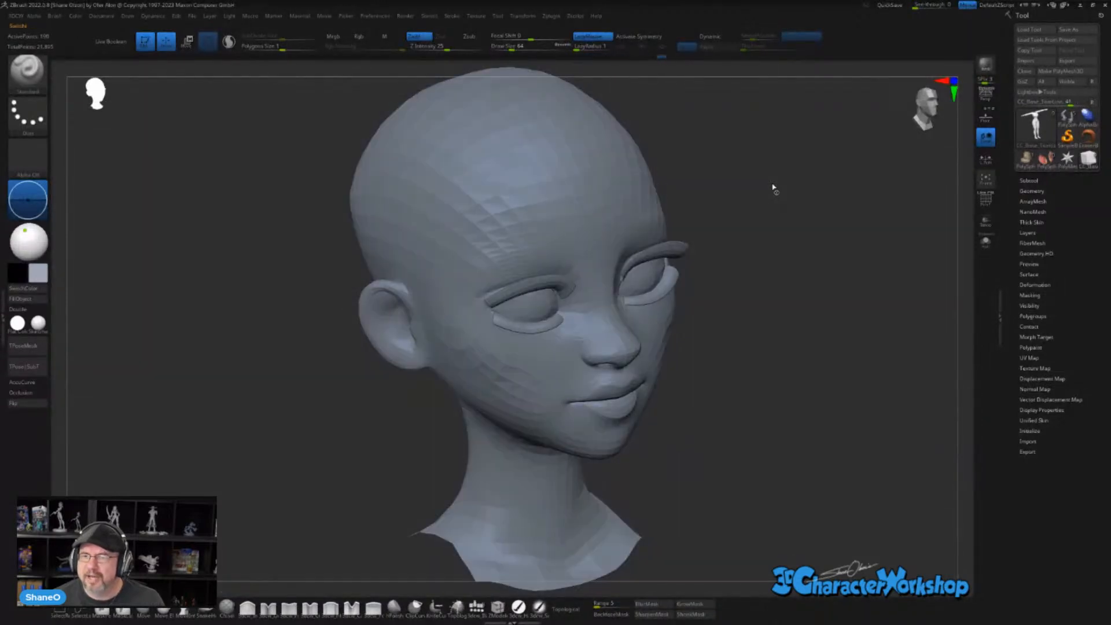
pyautogui.press('Down')
pyautogui.press('Down')
pyautogui.press('Down')
pyautogui.press('Down')
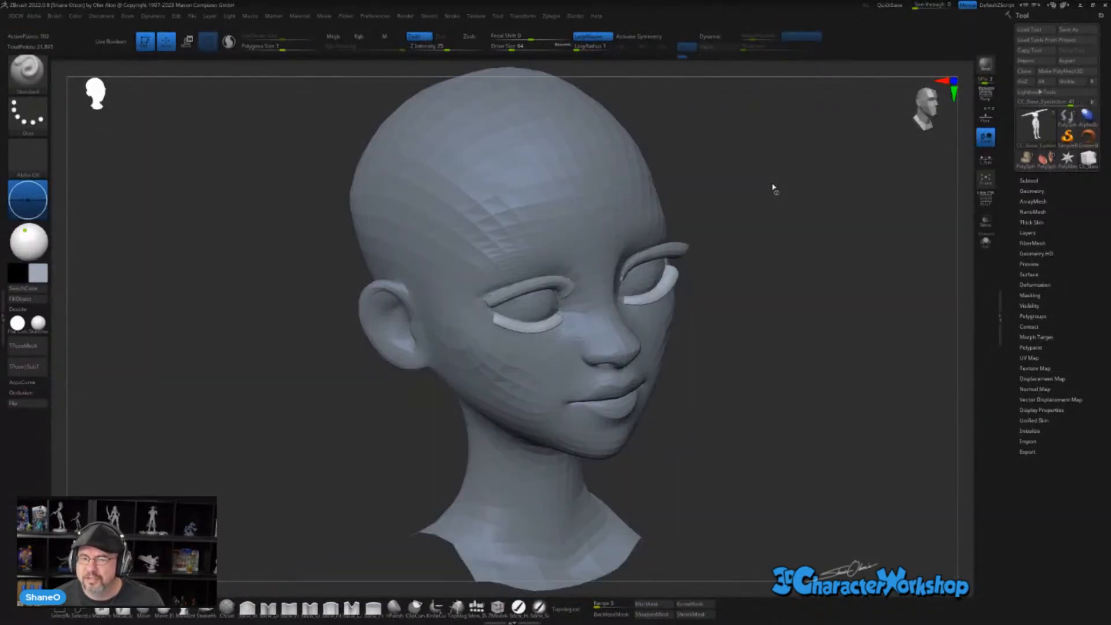
pyautogui.press('Down')
pyautogui.press('Down')
pyautogui.press('Down')
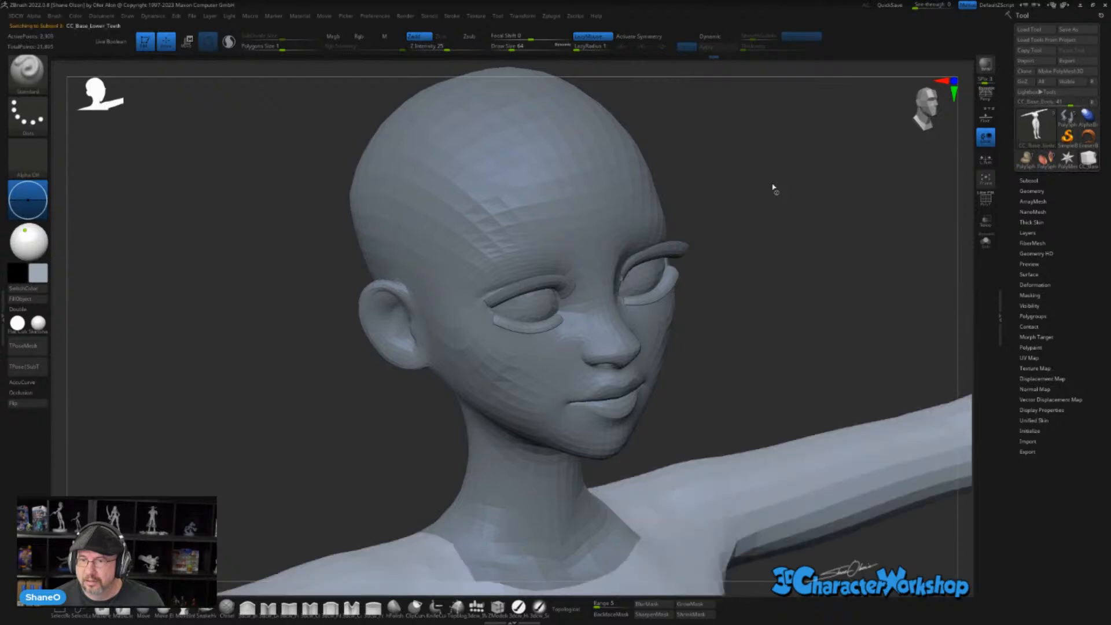
pyautogui.press('Down')
pyautogui.press('Down')
pyautogui.press('Down')
pyautogui.press('Down')
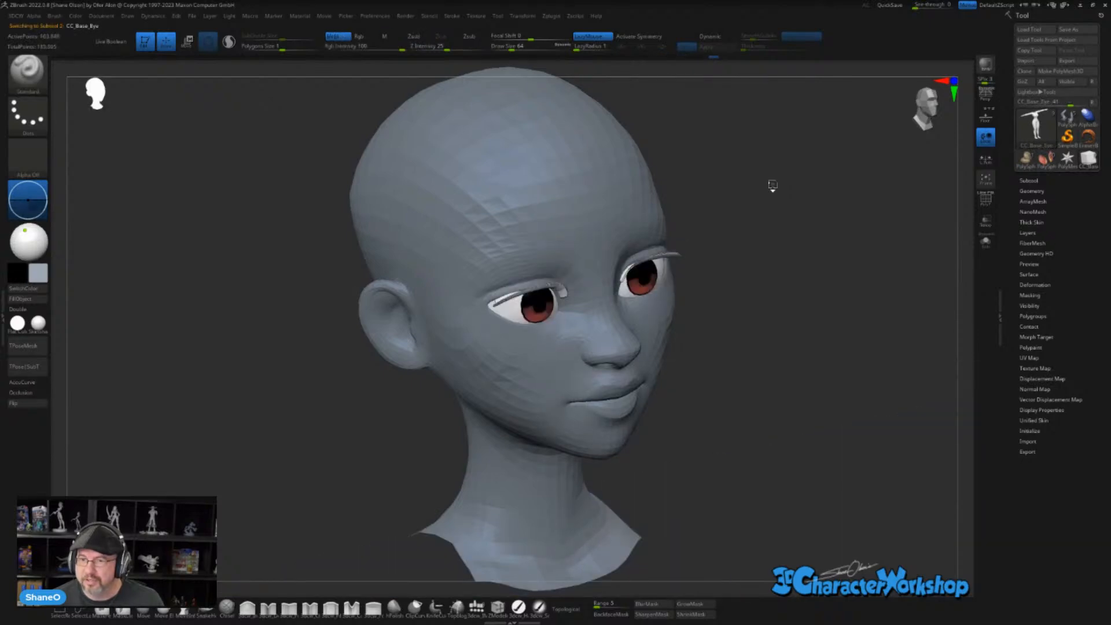
pyautogui.press('Down')
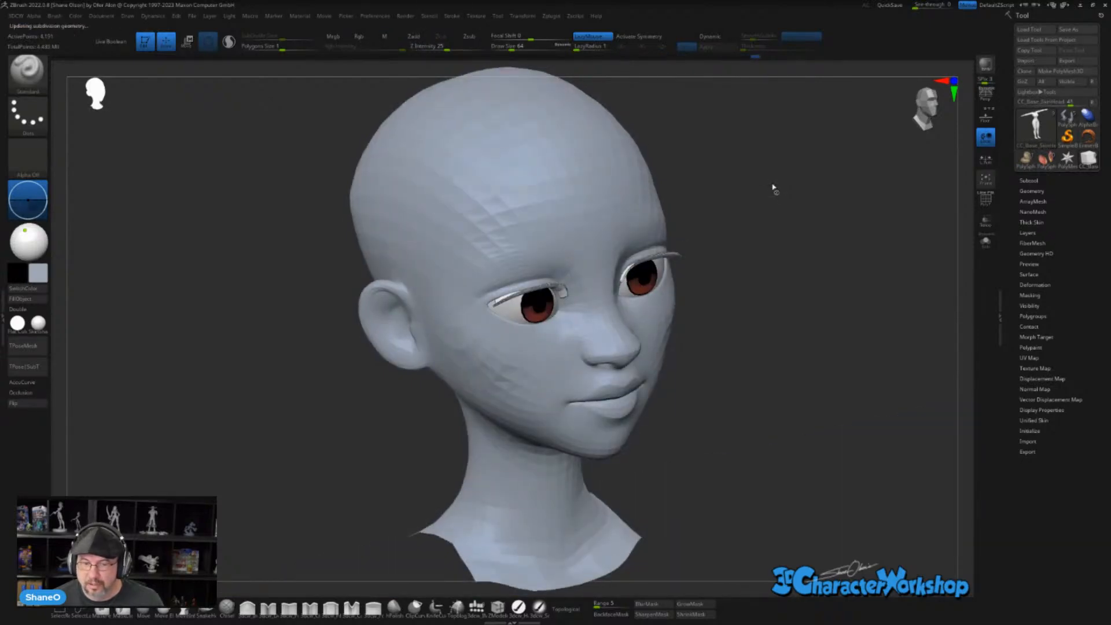
pyautogui.hotkey('shift', 'f')
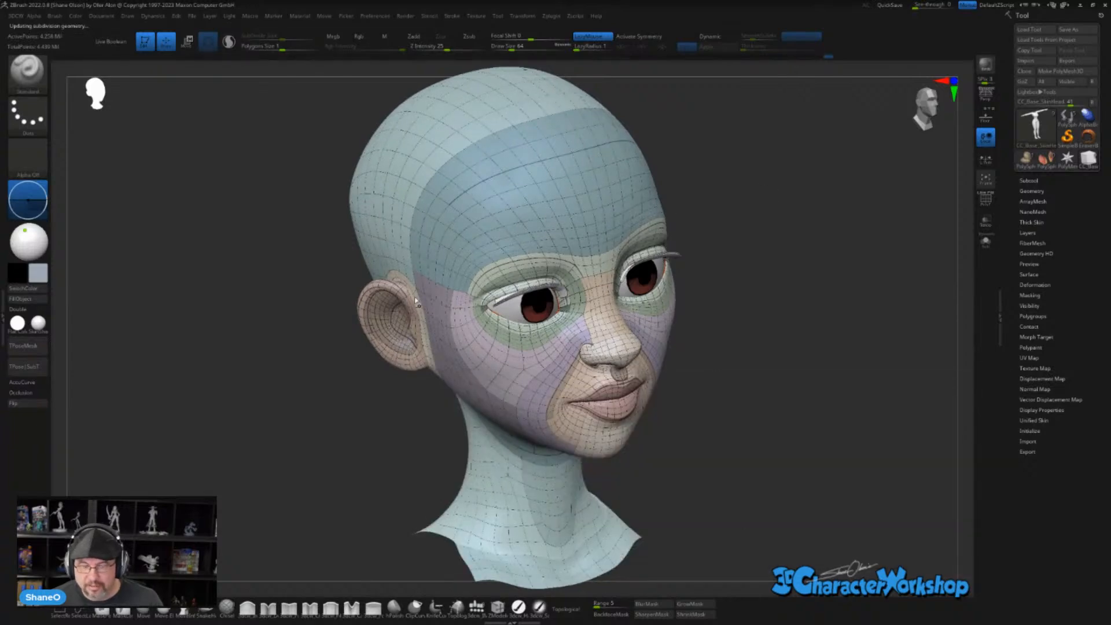
pyautogui.press('Down')
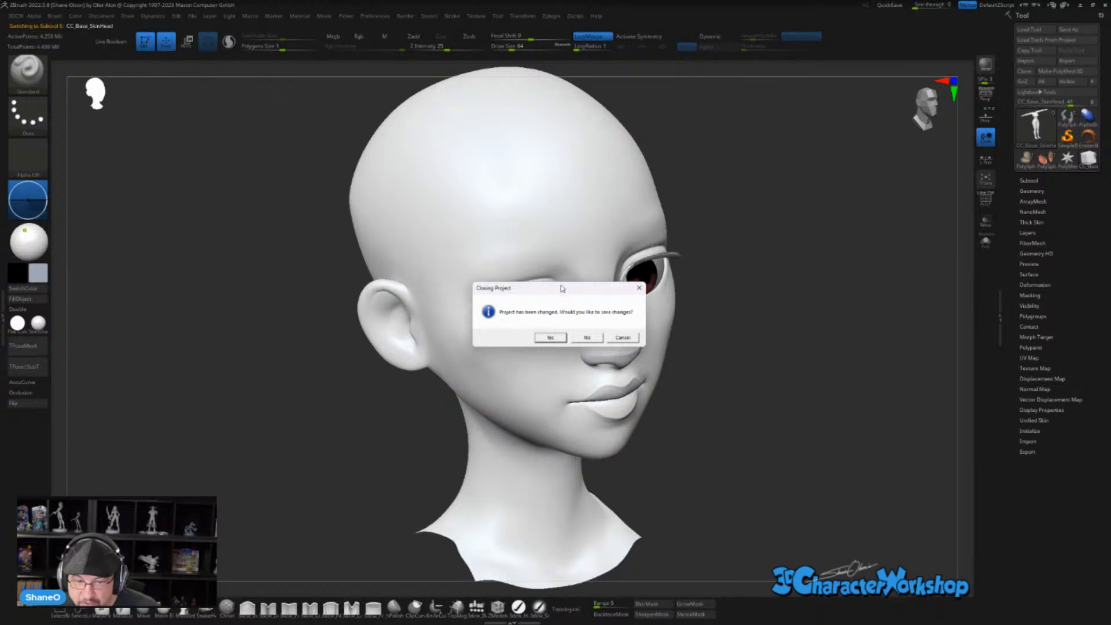
# - Close the save-changes prompt without choosing an answer and examine the imported IslandGirl head from the front
pyautogui.click(638, 291)
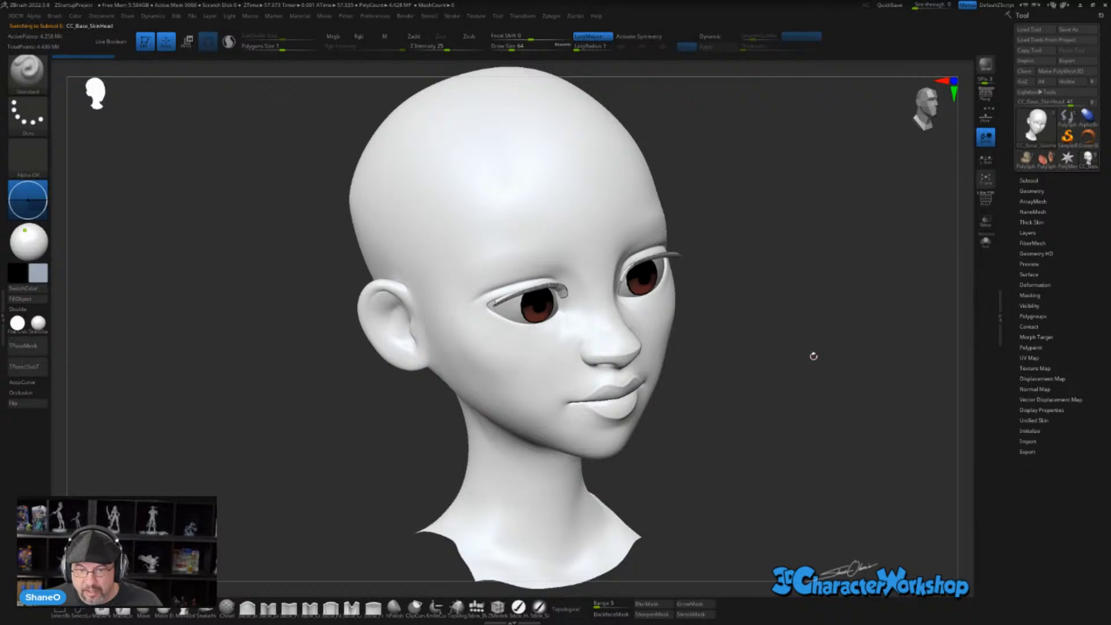
pyautogui.moveTo(813, 356); pyautogui.dragTo(744, 369)
pyautogui.scroll(5, 747, 363)
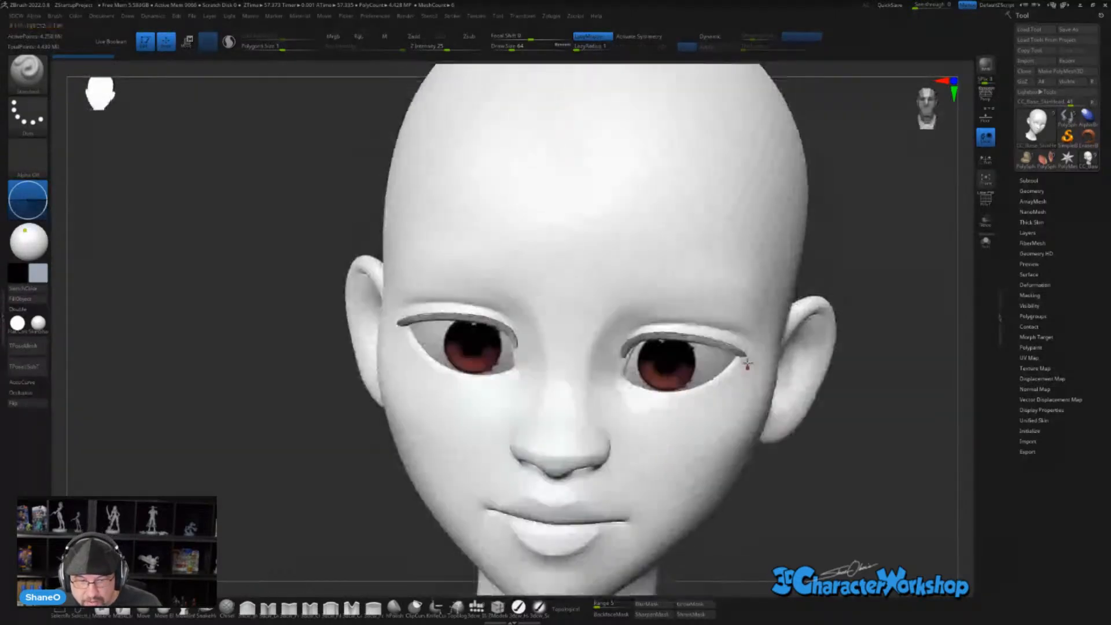
pyautogui.moveTo(747, 363); pyautogui.dragTo(747, 356, button='right')
pyautogui.moveTo(626, 351); pyautogui.dragTo(654, 449, button='right')
pyautogui.keyDown('ctrl'); pyautogui.moveTo(654, 448); pyautogui.dragTo(651, 480, button='right'); pyautogui.keyUp('ctrl')
# - Open the subtool list, toggle the CC_Base_Body subtool's visibility on and off, and review the imported subtools
pyautogui.click(1021, 182)
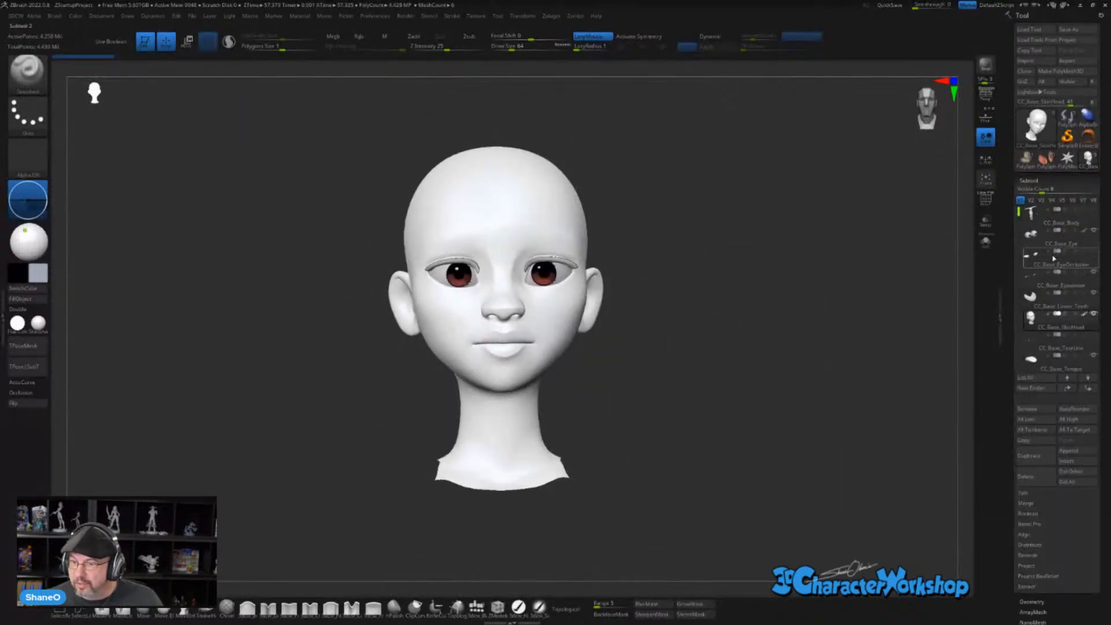
pyautogui.moveTo(1035, 218)
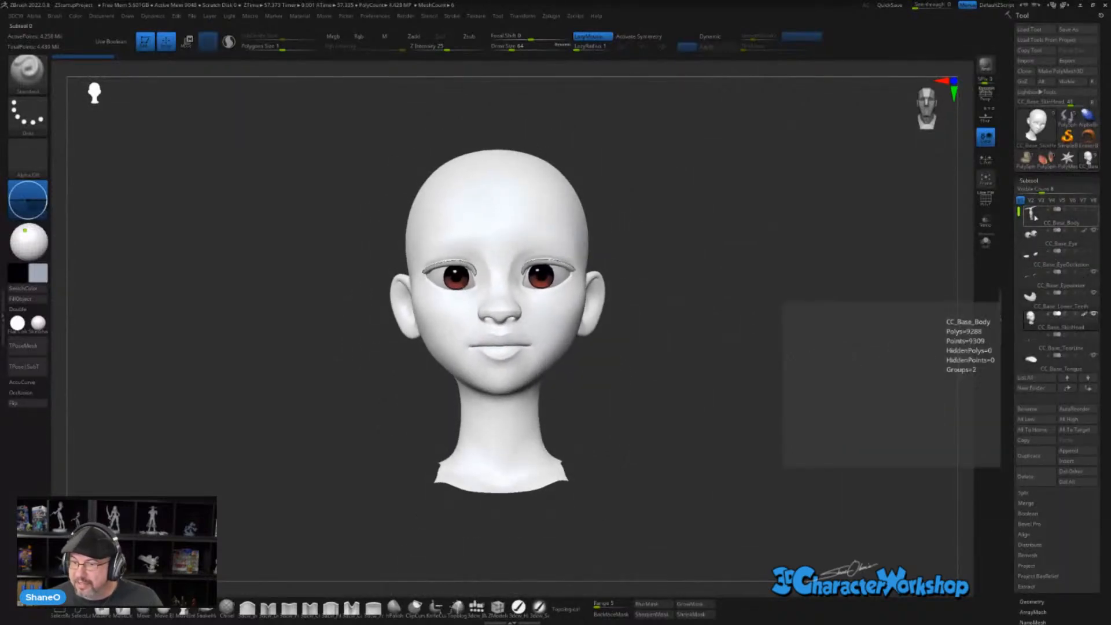
pyautogui.click(1095, 210)
pyautogui.click(1096, 211)
pyautogui.press('f')
pyautogui.moveTo(672, 365); pyautogui.dragTo(614, 431, button='right')
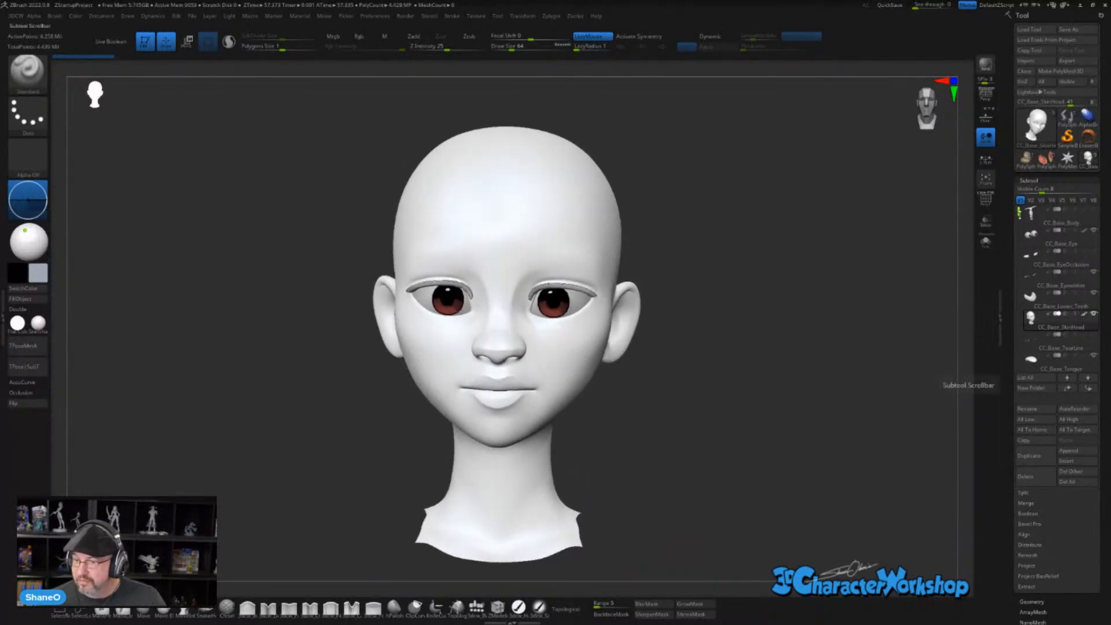
pyautogui.scroll(-3, 1033, 219)
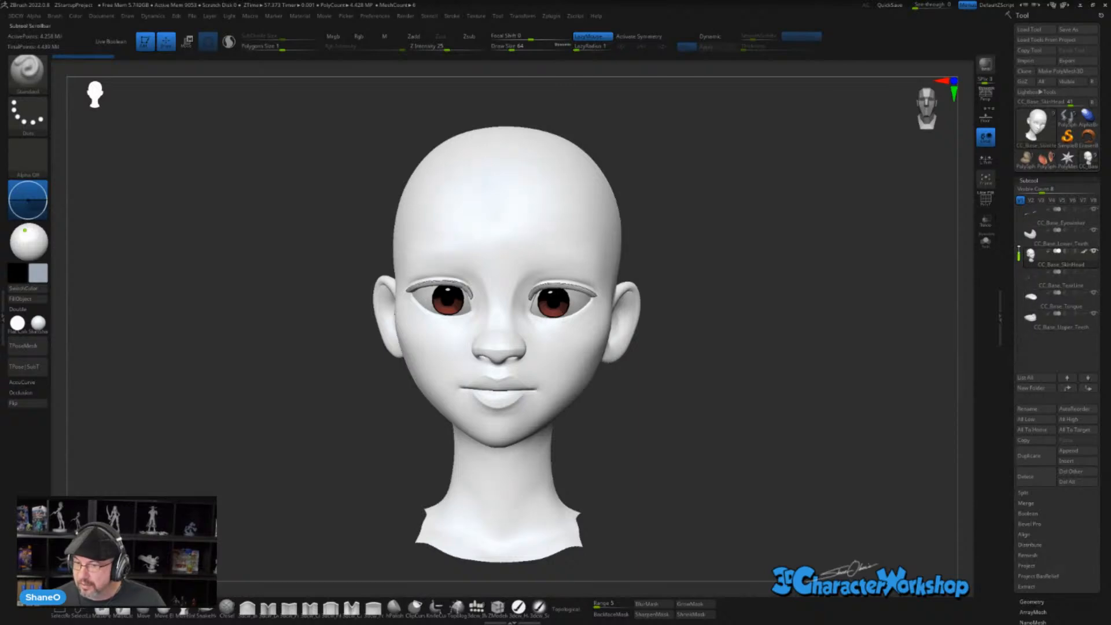
pyautogui.scroll(3, 1030, 255)
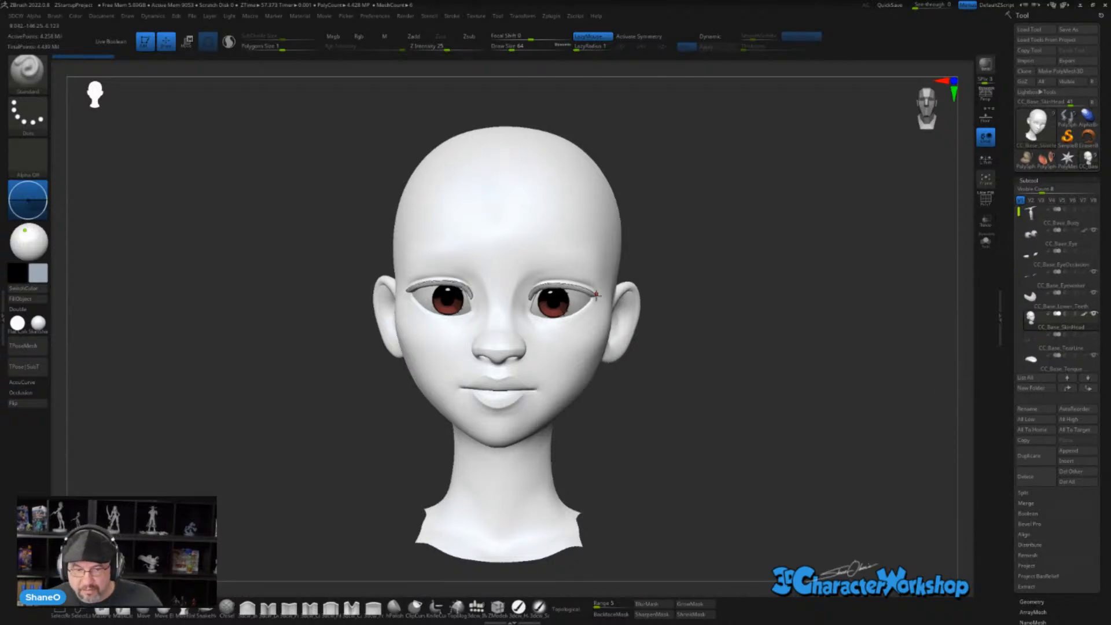
# - Examine the eyelash geometry and the eyes up close on the front of the head
pyautogui.moveTo(584, 325); pyautogui.dragTo(532, 336, button='right')
pyautogui.moveTo(510, 297); pyautogui.dragTo(461, 374, button='right')
pyautogui.moveTo(577, 337); pyautogui.dragTo(684, 447, button='right')
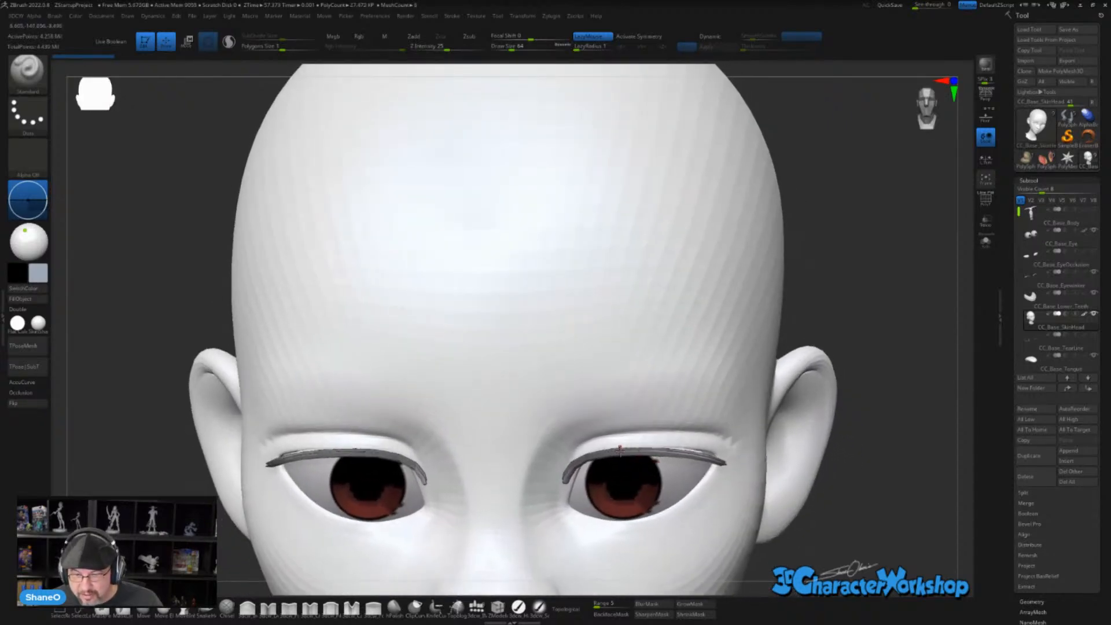
pyautogui.moveTo(697, 486); pyautogui.dragTo(588, 314, button='right')
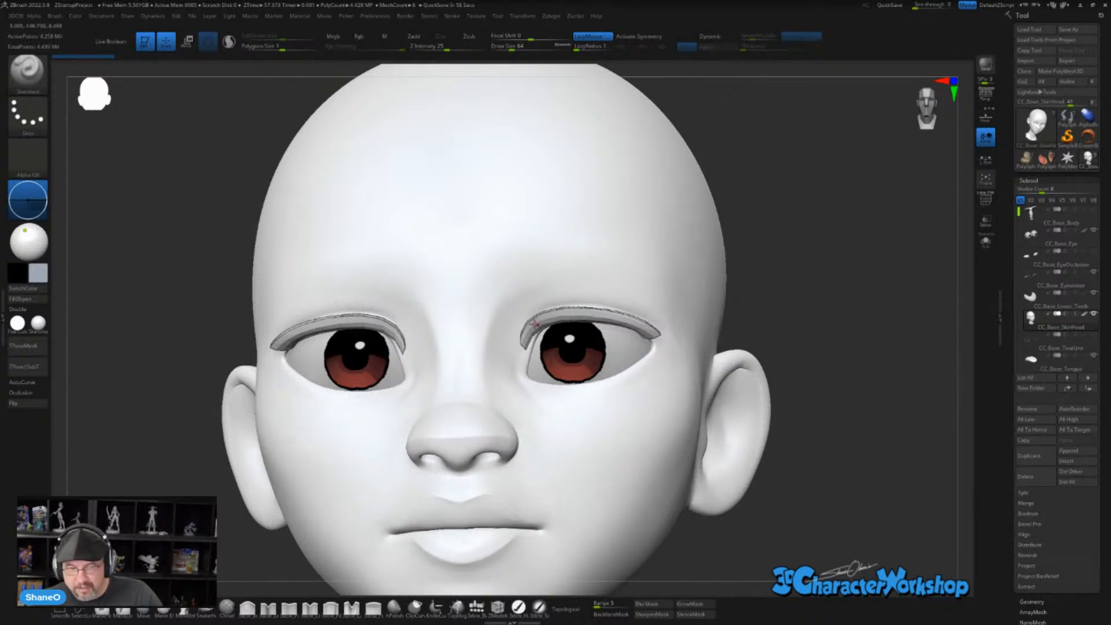
pyautogui.moveTo(588, 314); pyautogui.dragTo(565, 392, button='right')
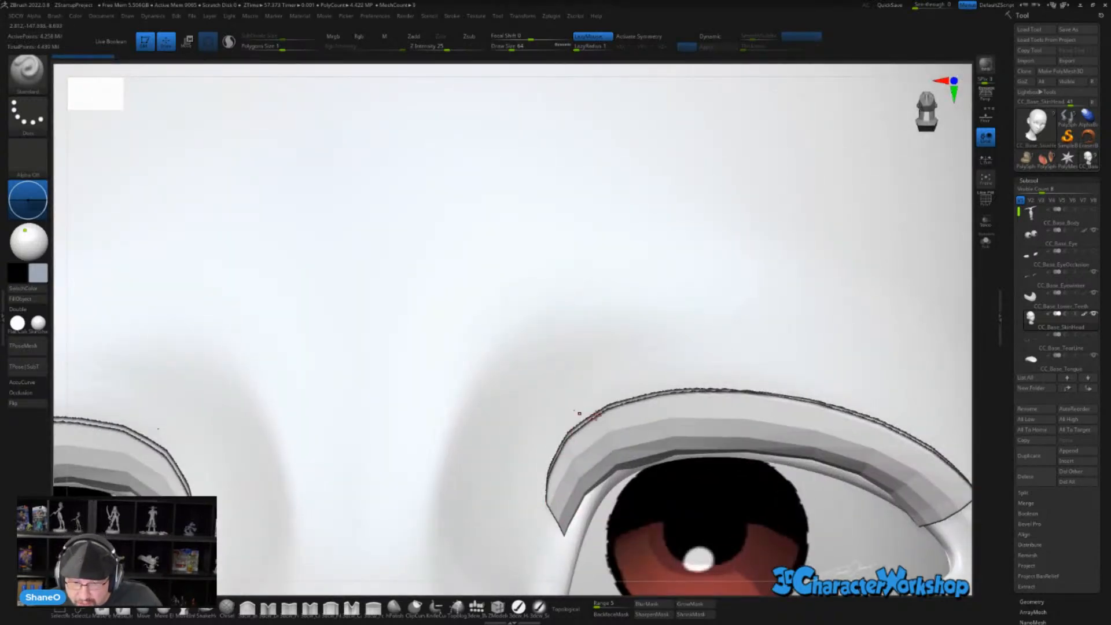
pyautogui.moveTo(851, 410)
pyautogui.mouseDown(button='right')
pyautogui.moveTo(583, 392)
pyautogui.moveTo(579, 347)
pyautogui.moveTo(642, 332)
pyautogui.mouseUp(button='right')
# - Turn on PolyFrame, select the eyelash subtool to inspect its wireframe, and turn PolyFrame off again
pyautogui.hotkey('shift', 'f')
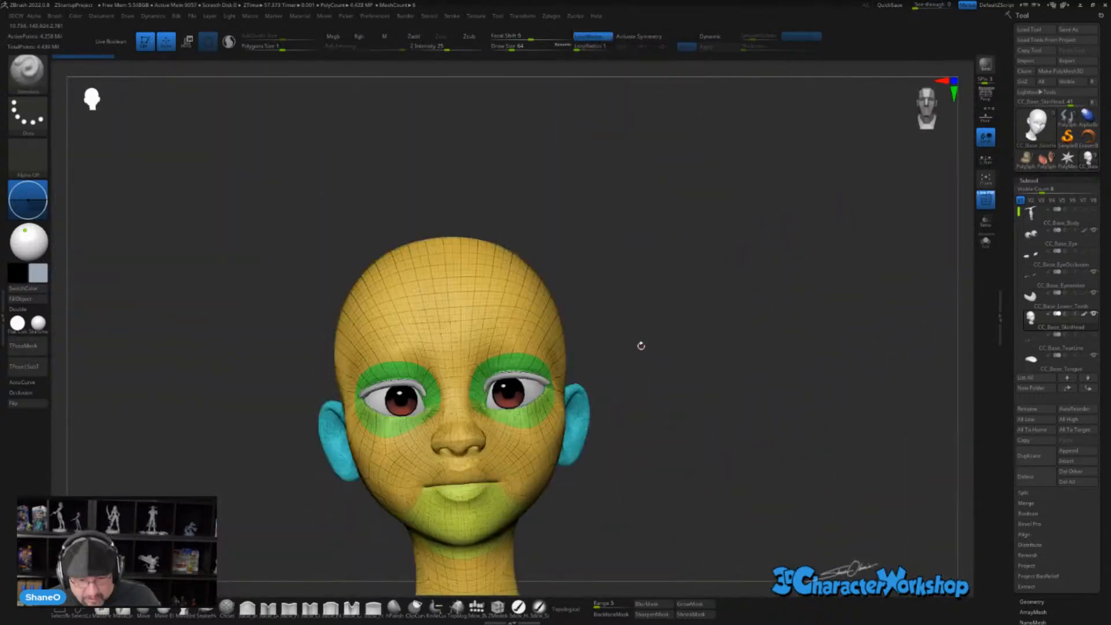
pyautogui.click(1031, 283)
pyautogui.moveTo(675, 358); pyautogui.dragTo(635, 273, button='right')
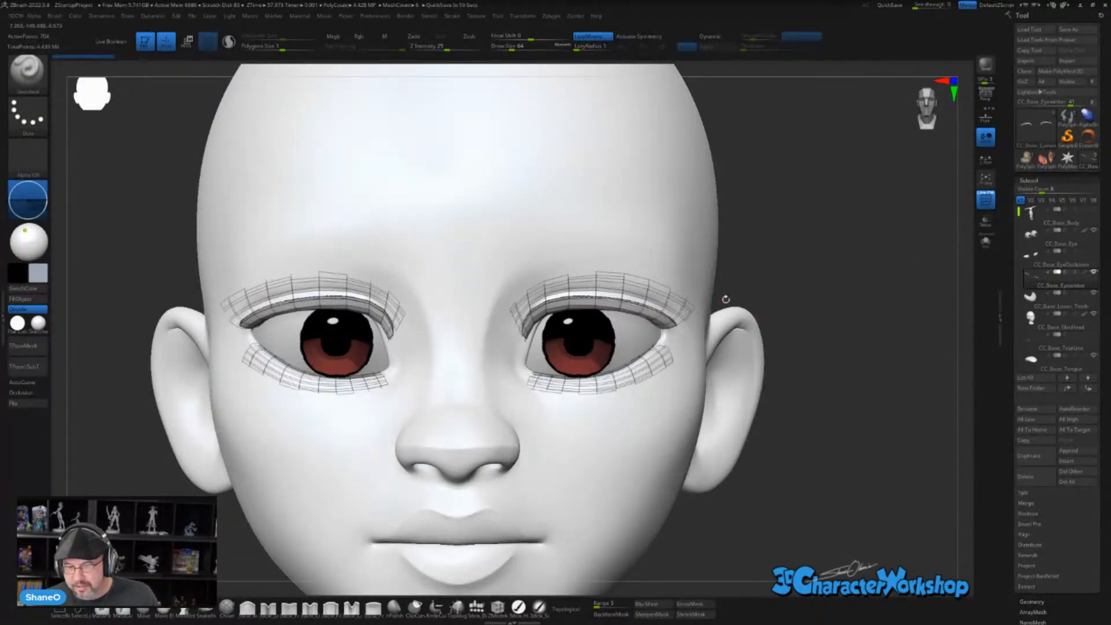
pyautogui.hotkey('shift', 'f')
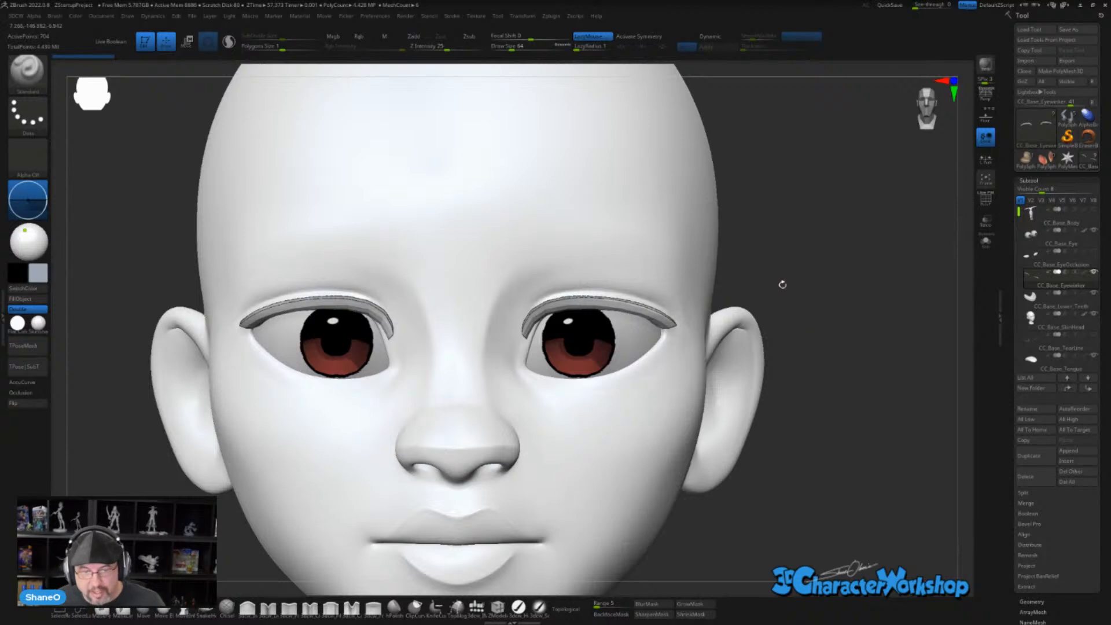
pyautogui.keyDown('alt'); pyautogui.moveTo(782, 285); pyautogui.dragTo(804, 247); pyautogui.keyUp('alt')
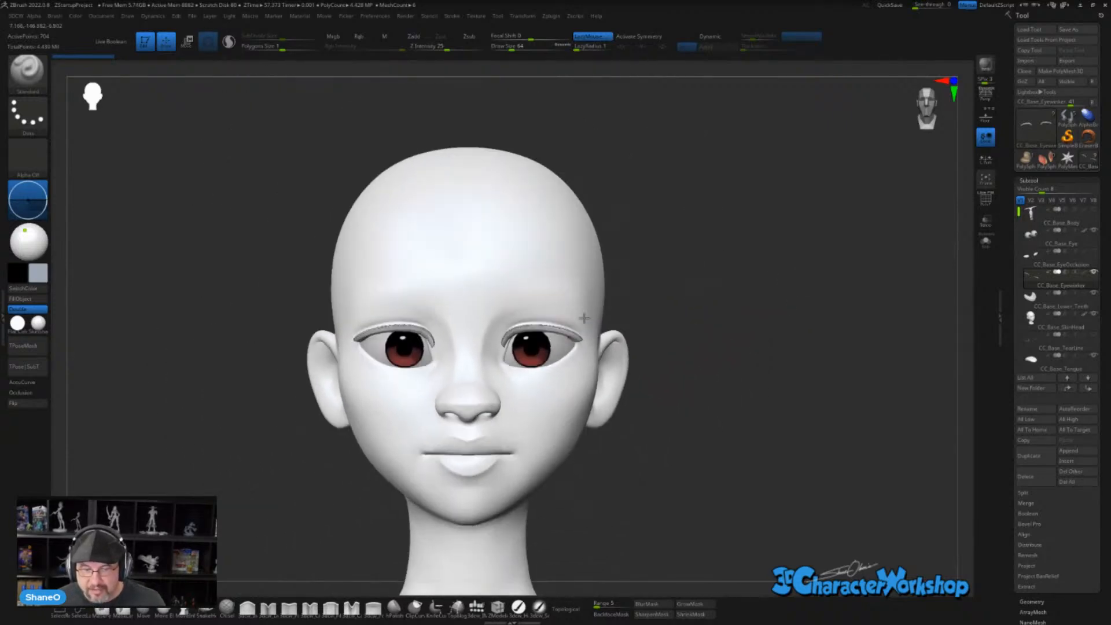
# - Look over the ZBrush Pose Tools plugin options and its introduction splash screen
pyautogui.click(2, 318)
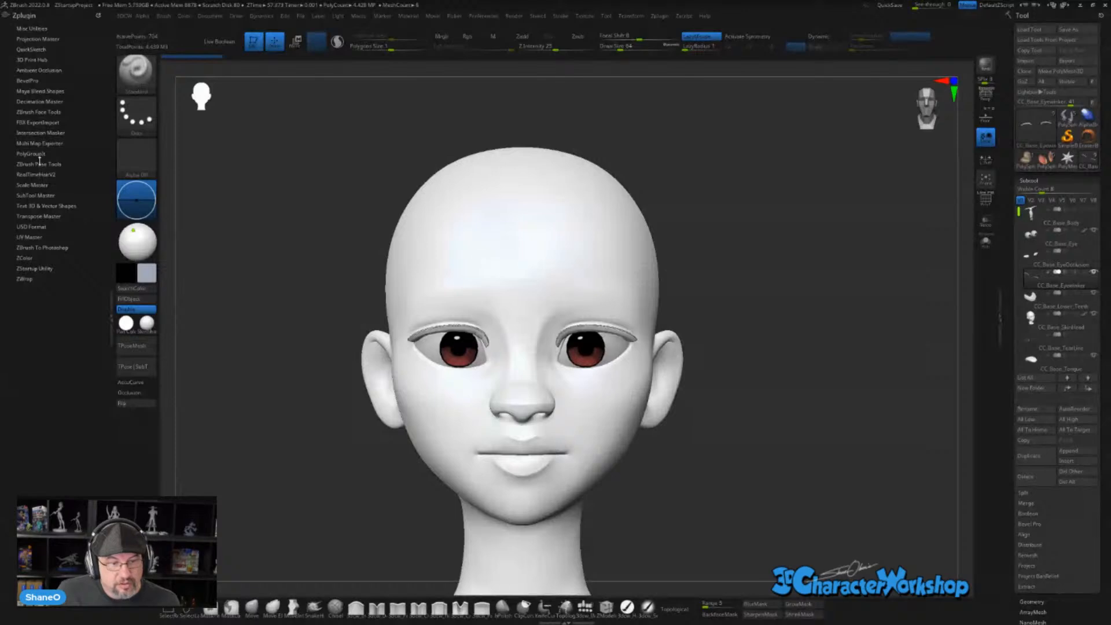
pyautogui.click(28, 112)
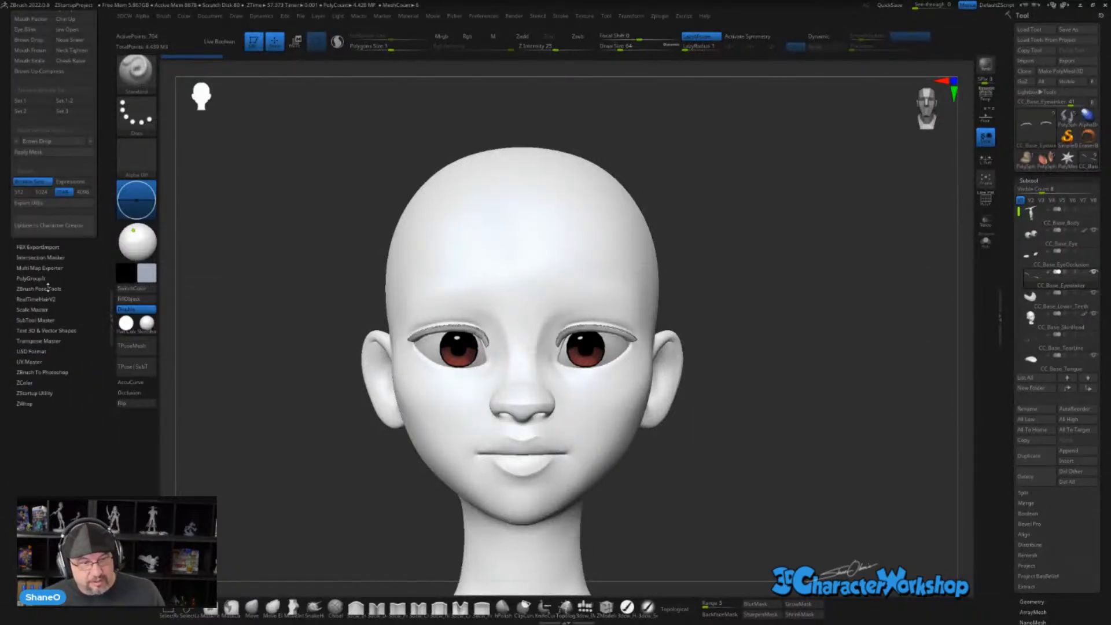
pyautogui.click(48, 286)
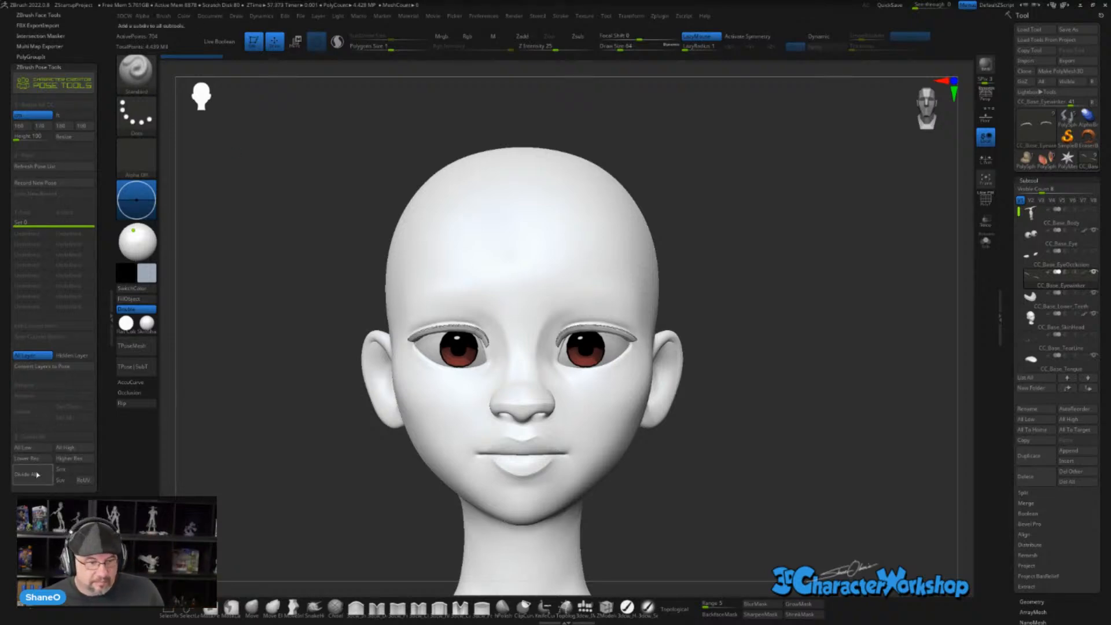
pyautogui.click(55, 80)
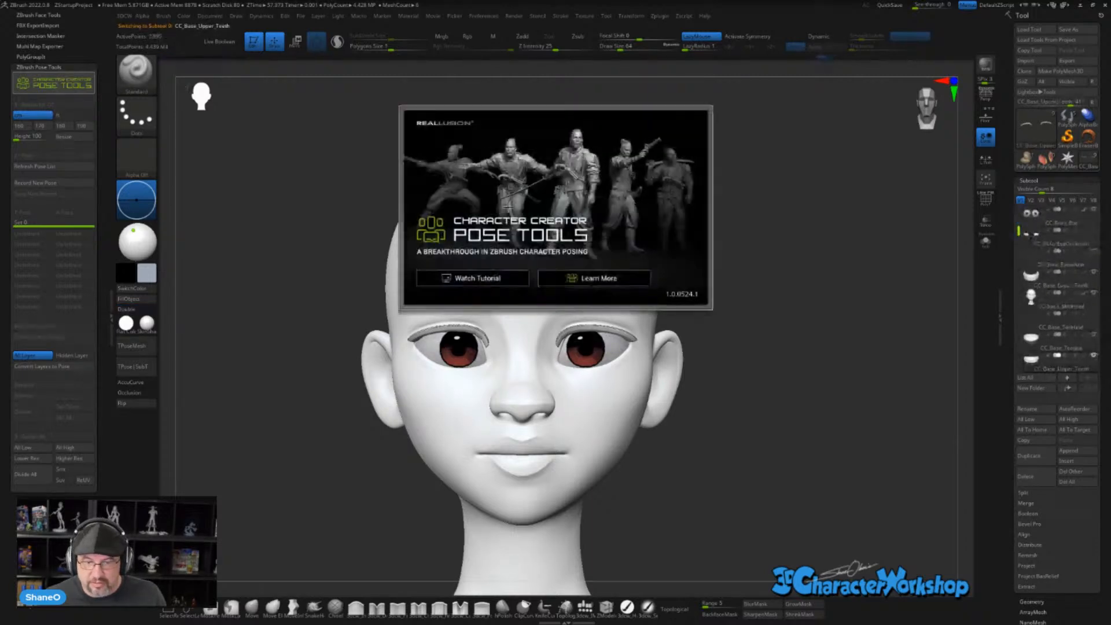
pyautogui.click(749, 242)
pyautogui.moveTo(64, 140); pyautogui.dragTo(64, 238)
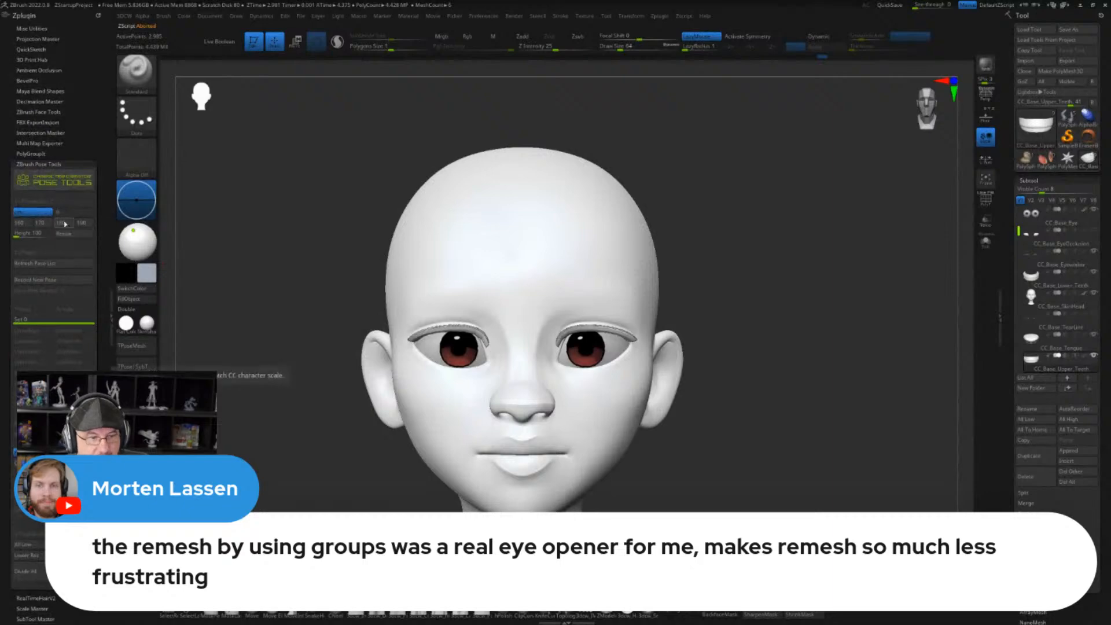
# - In ZBrush Face Tools, enable Update Eyes, Teeth & Tongue and display the Diffuse texture on the head
pyautogui.click(44, 112)
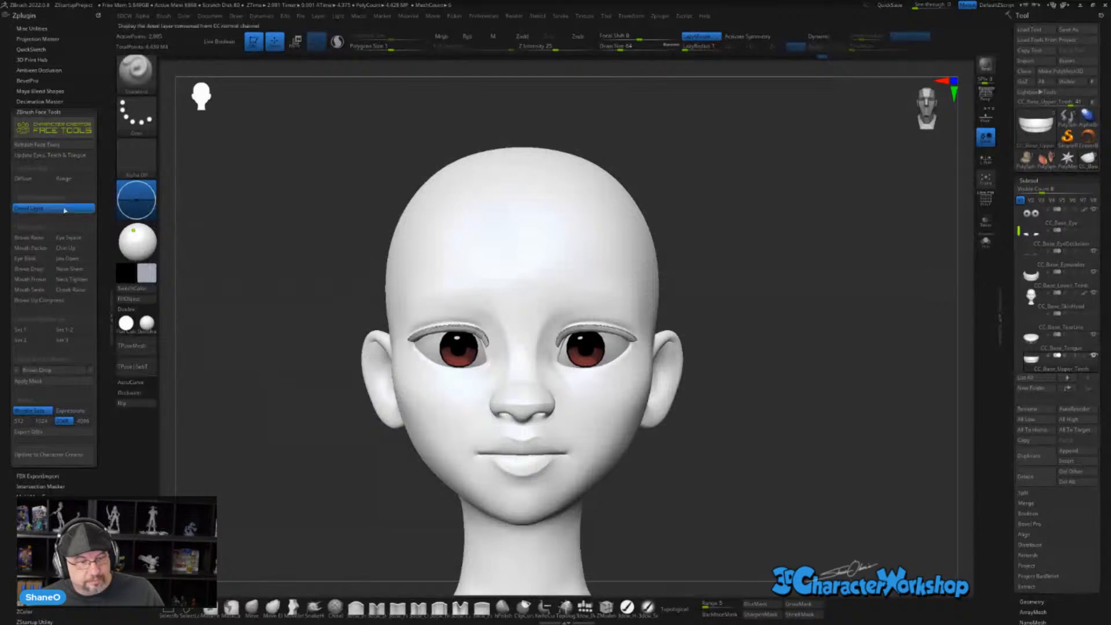
pyautogui.click(31, 180)
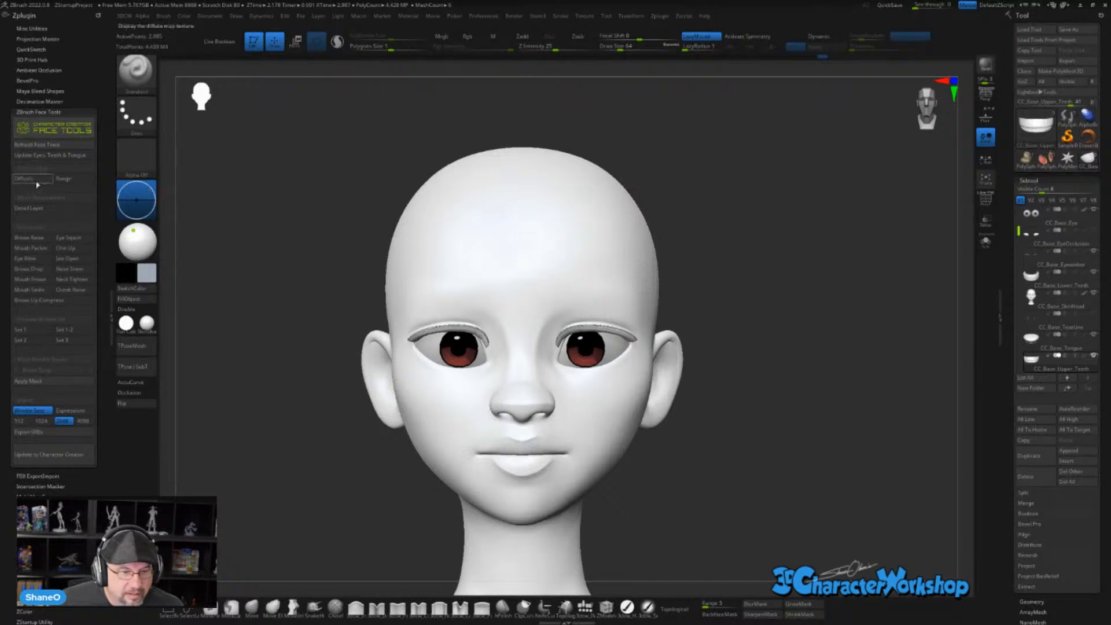
pyautogui.click(49, 155)
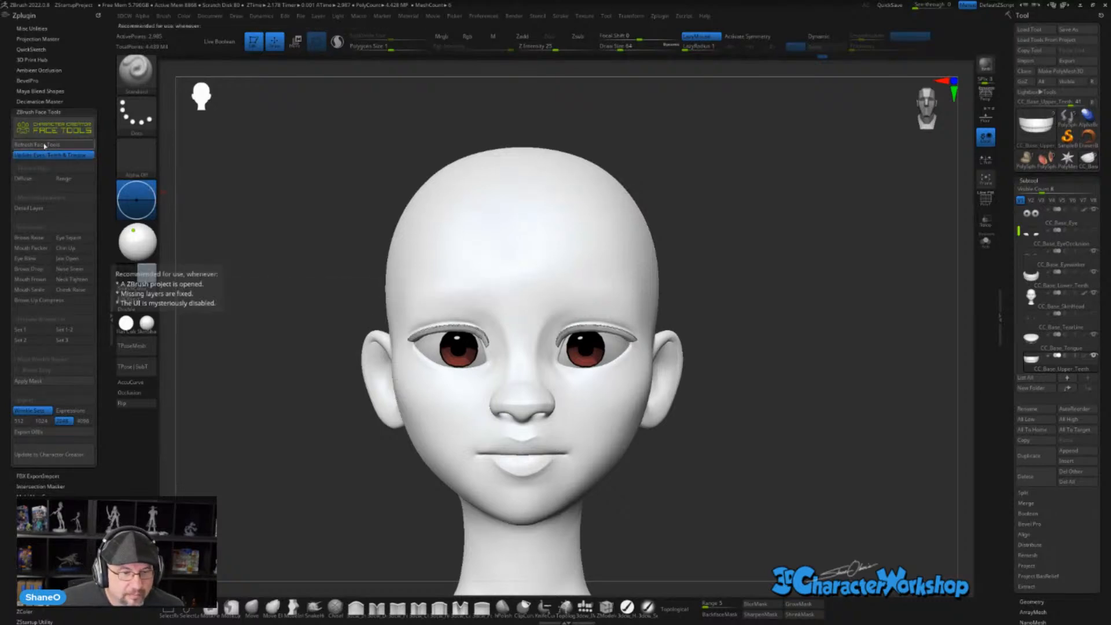
pyautogui.click(30, 179)
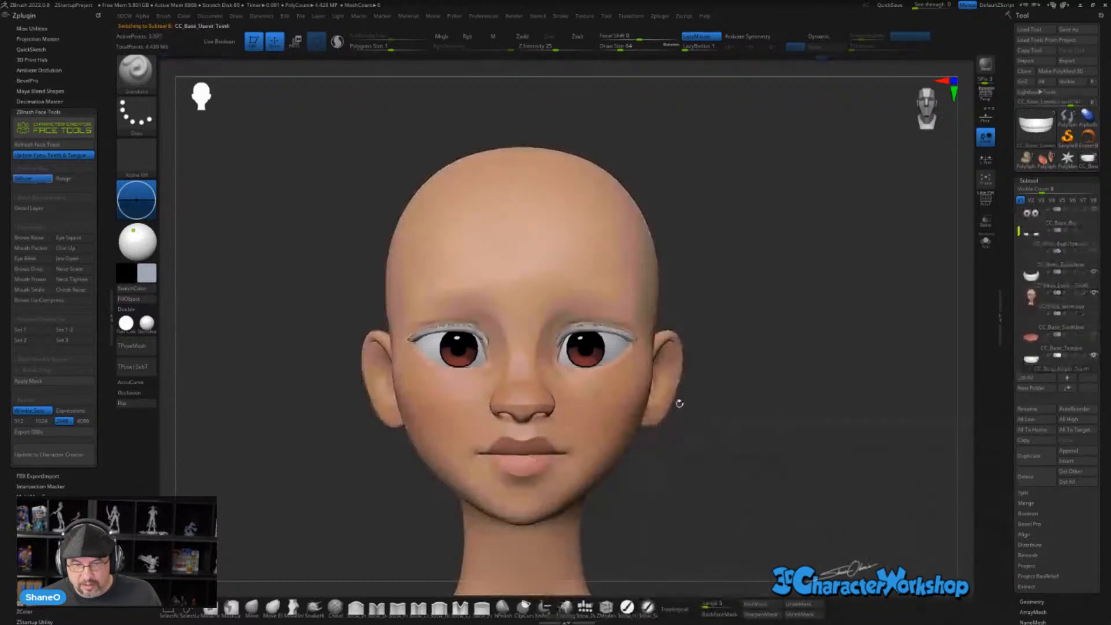
pyautogui.moveTo(725, 377); pyautogui.dragTo(741, 425)
pyautogui.moveTo(225, 277); pyautogui.dragTo(230, 285)
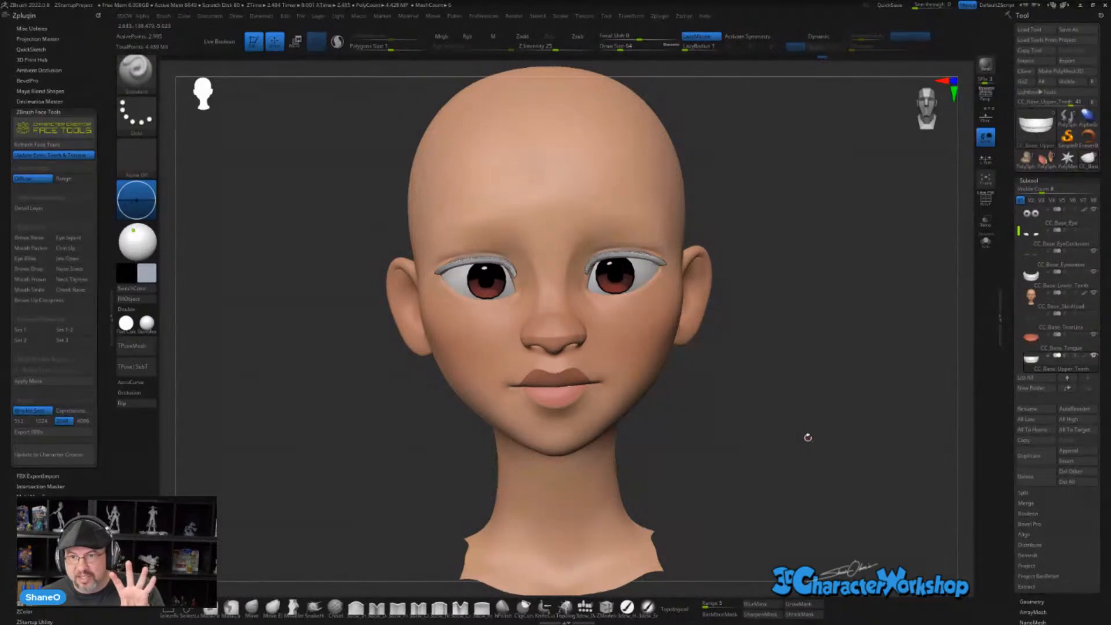
# - Make the upper eyelash strips the active subtool, with the front of the face framed closely
pyautogui.click(60, 157)
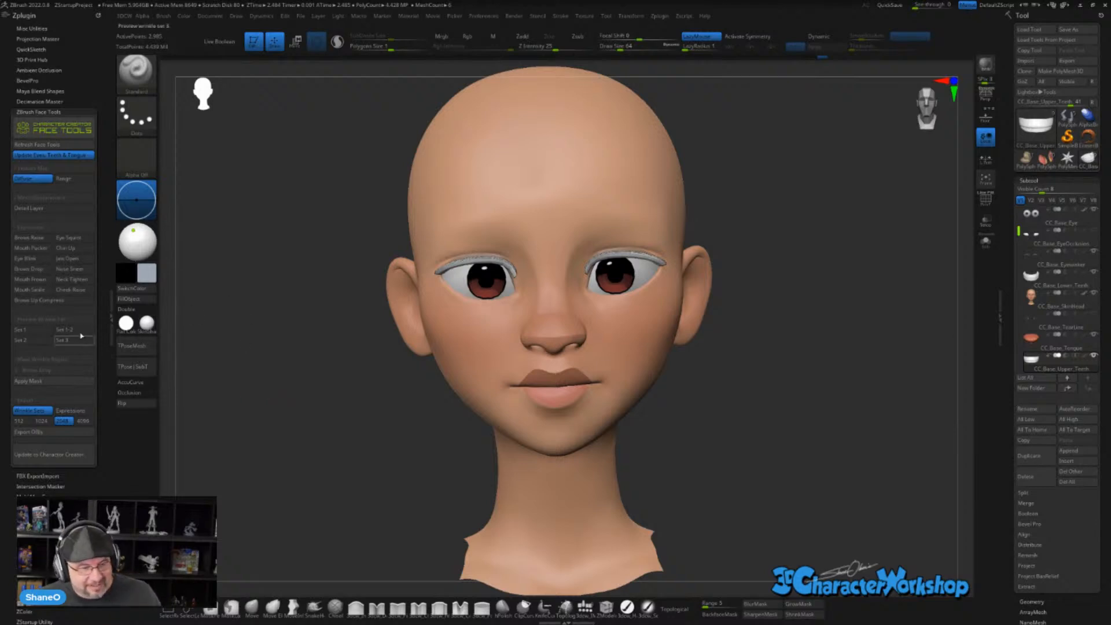
pyautogui.keyDown('ctrl'); pyautogui.moveTo(218, 284); pyautogui.dragTo(176, 341, button='right'); pyautogui.keyUp('ctrl')
pyautogui.moveTo(496, 311); pyautogui.dragTo(486, 315, button='right')
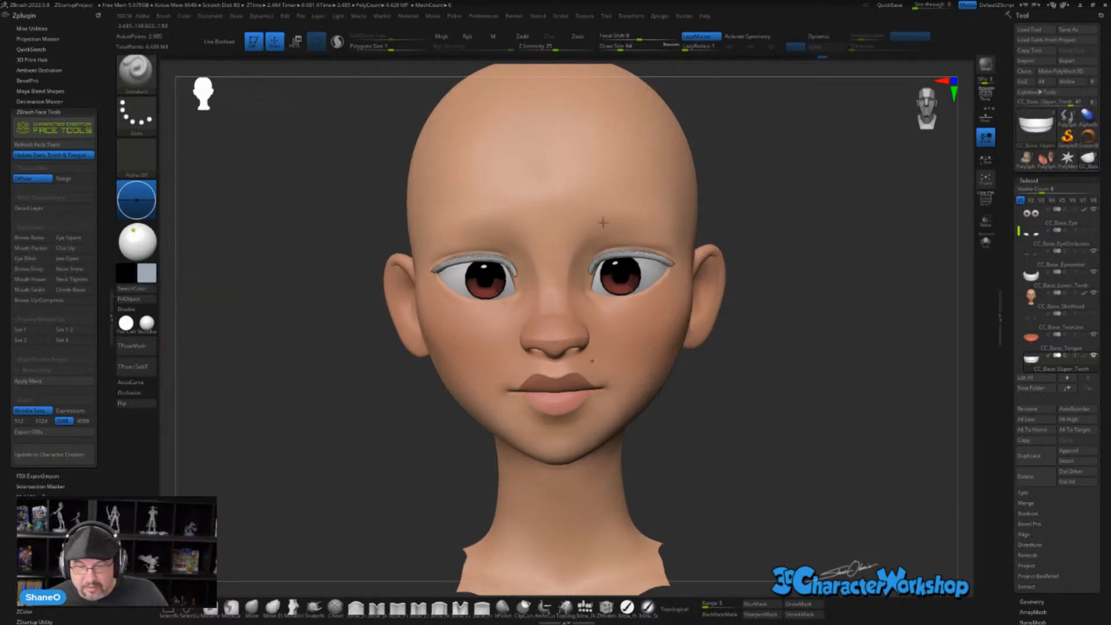
pyautogui.moveTo(875, 254); pyautogui.dragTo(828, 306, button='right')
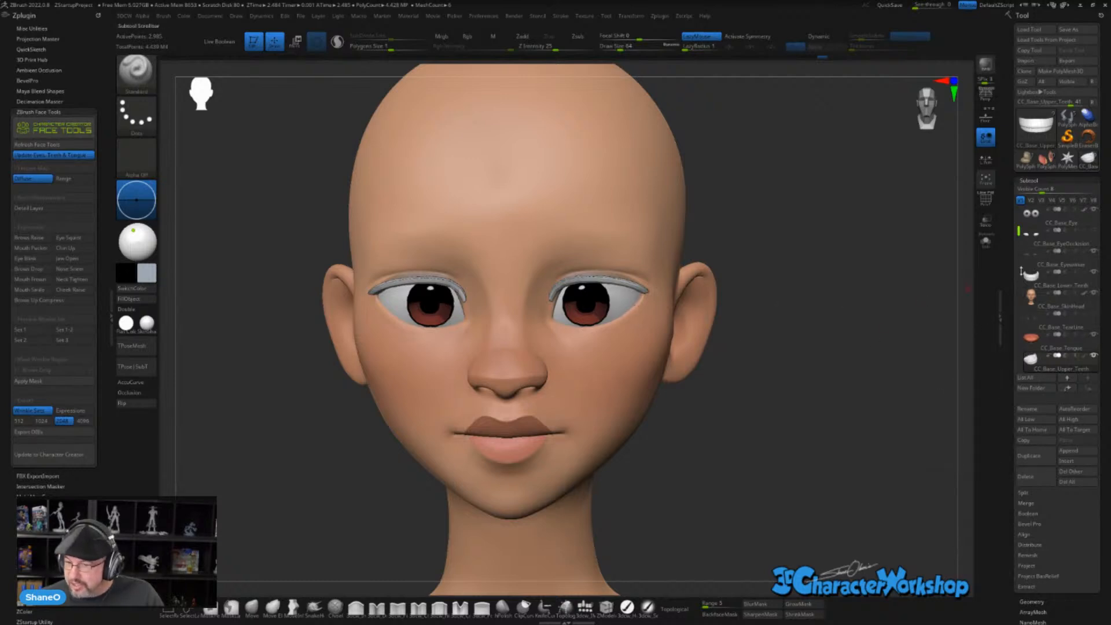
pyautogui.click(1032, 259)
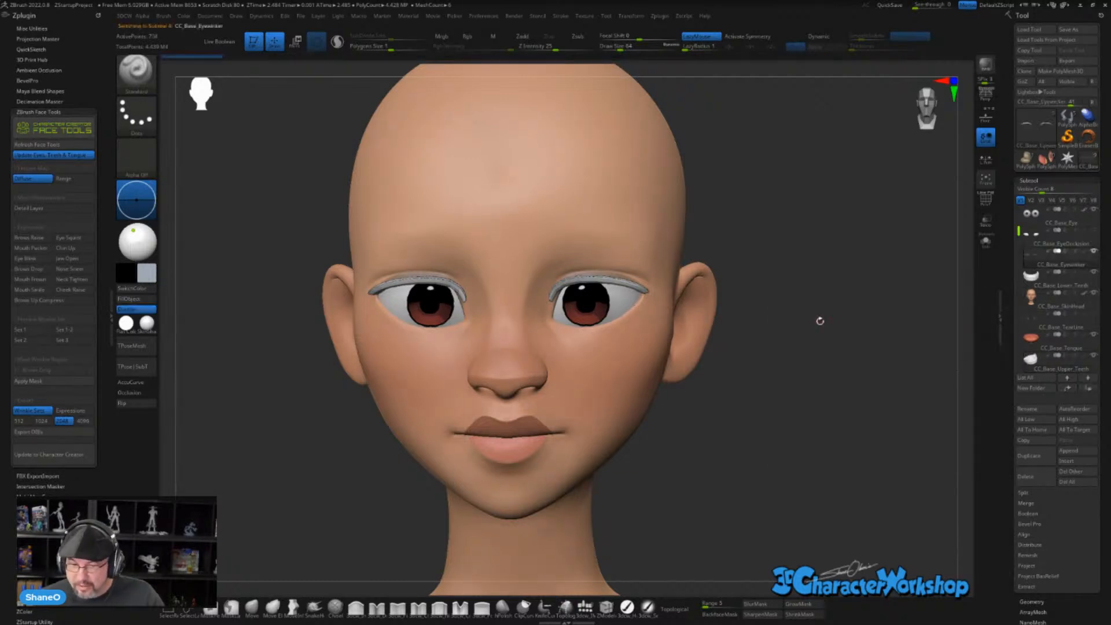
pyautogui.moveTo(712, 449); pyautogui.dragTo(720, 443)
pyautogui.moveTo(762, 390)
pyautogui.keyDown('alt'); pyautogui.mouseDown()
pyautogui.moveTo(849, 337)
pyautogui.moveTo(828, 343)
pyautogui.mouseUp(); pyautogui.keyUp('alt')
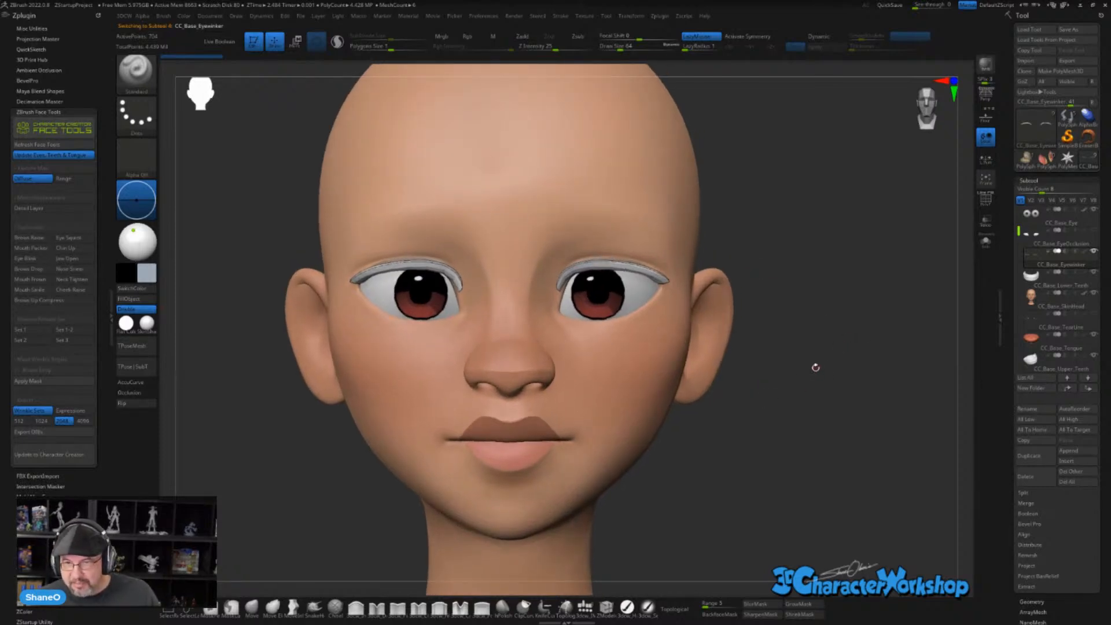
pyautogui.keyDown('alt'); pyautogui.moveTo(827, 388); pyautogui.dragTo(787, 423); pyautogui.keyUp('alt')
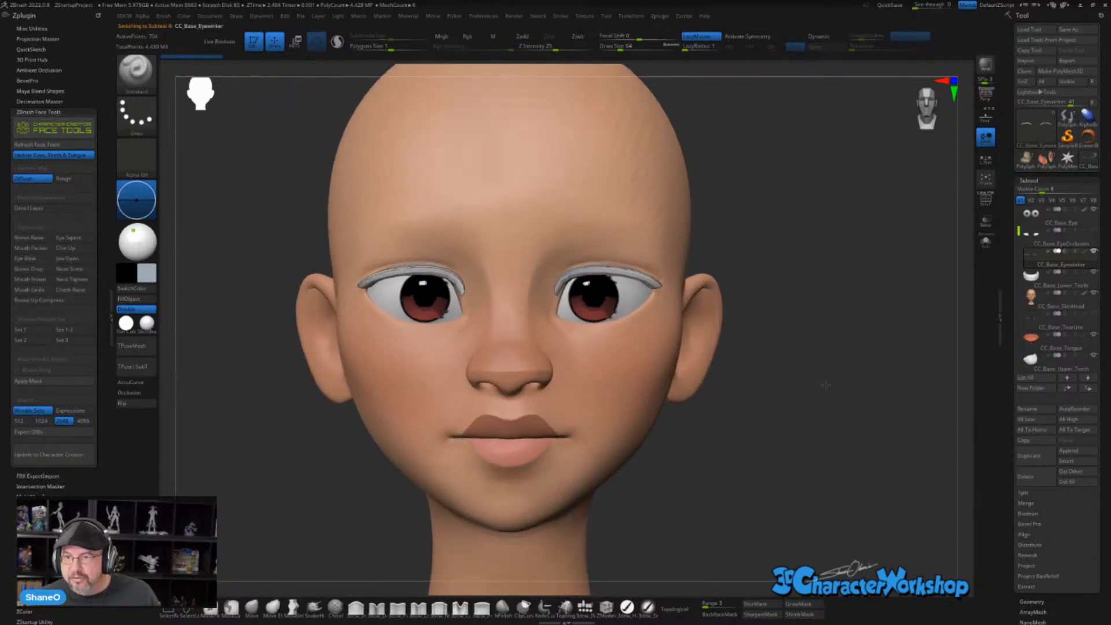
# - Choose the Move brush for the eyelash strips and raise its draw size to 1000
pyautogui.click(252, 608)
pyautogui.press('s')
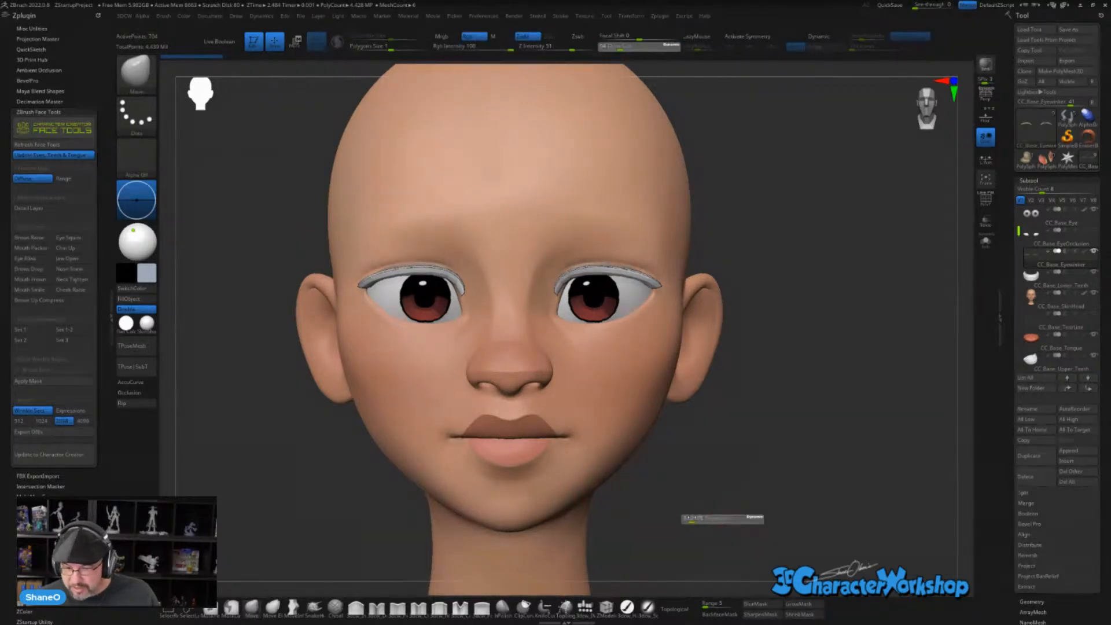
pyautogui.moveTo(686, 523); pyautogui.dragTo(706, 525)
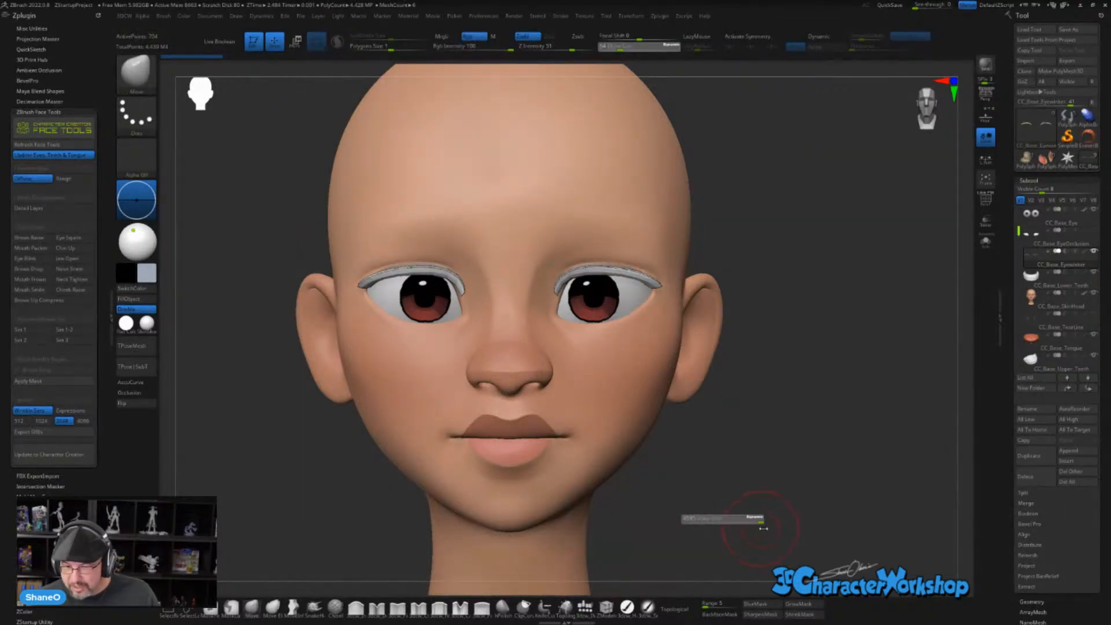
pyautogui.keyDown('alt'); pyautogui.moveTo(797, 348); pyautogui.dragTo(787, 279); pyautogui.keyUp('alt')
pyautogui.keyDown('alt'); pyautogui.moveTo(783, 214); pyautogui.dragTo(774, 307); pyautogui.keyUp('alt')
pyautogui.press('s')
pyautogui.moveTo(756, 247); pyautogui.dragTo(751, 247)
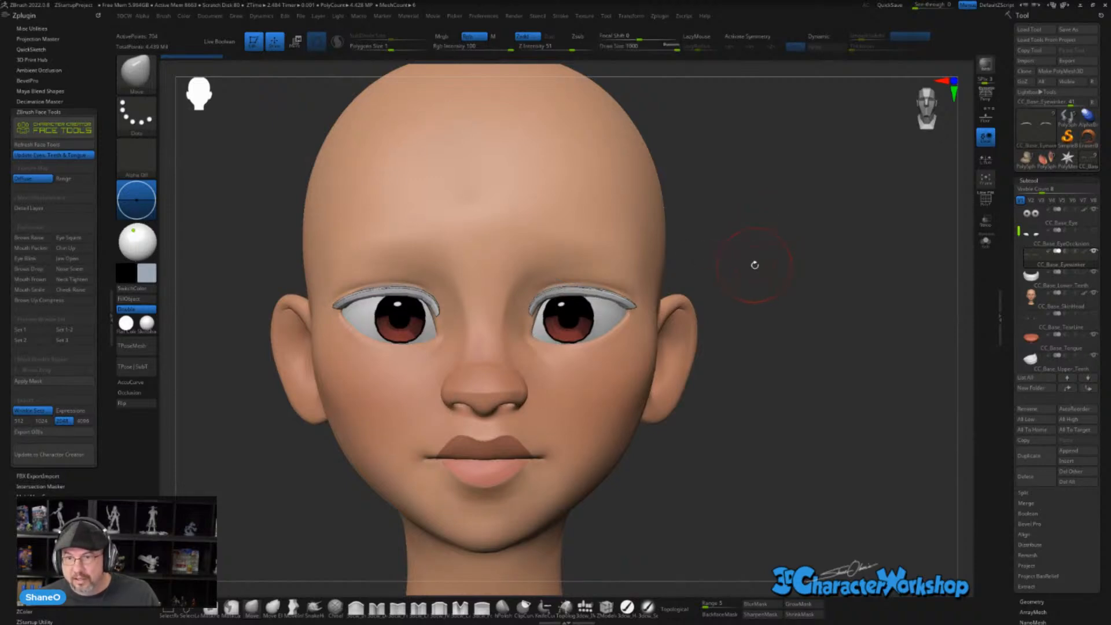
# - Turn off dynamic brush sizing and reduce the Move brush's draw size to suit the eyelash strips
pyautogui.click(671, 47)
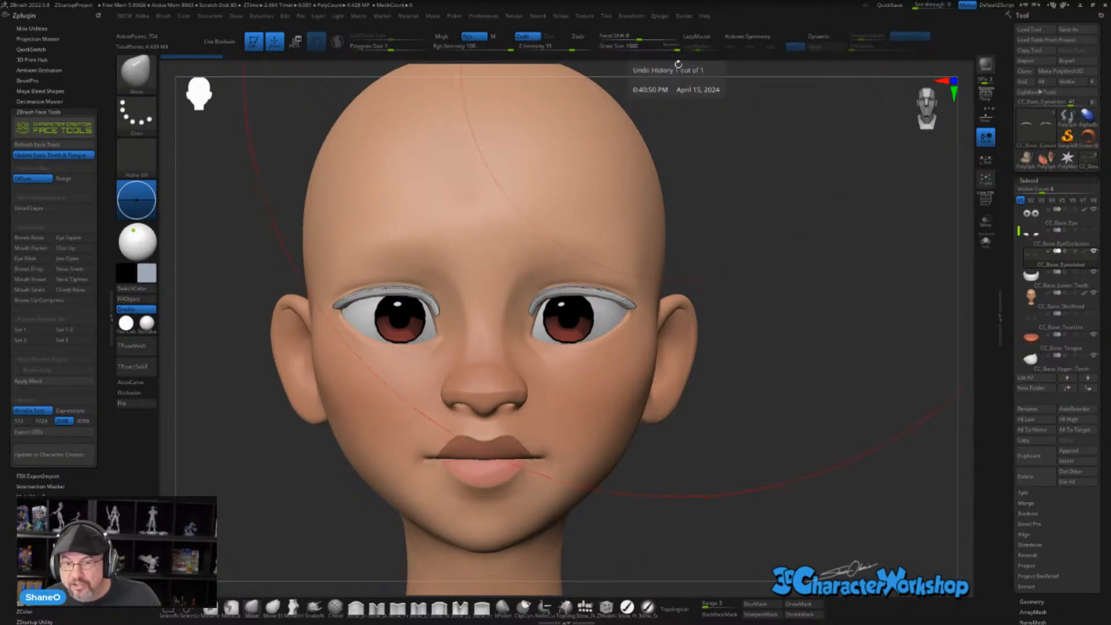
pyautogui.press('s')
pyautogui.moveTo(668, 213)
pyautogui.mouseDown()
pyautogui.moveTo(737, 211)
pyautogui.moveTo(670, 220)
pyautogui.mouseUp()
pyautogui.keyDown('alt'); pyautogui.moveTo(729, 241); pyautogui.dragTo(692, 259); pyautogui.keyUp('alt')
pyautogui.press('s')
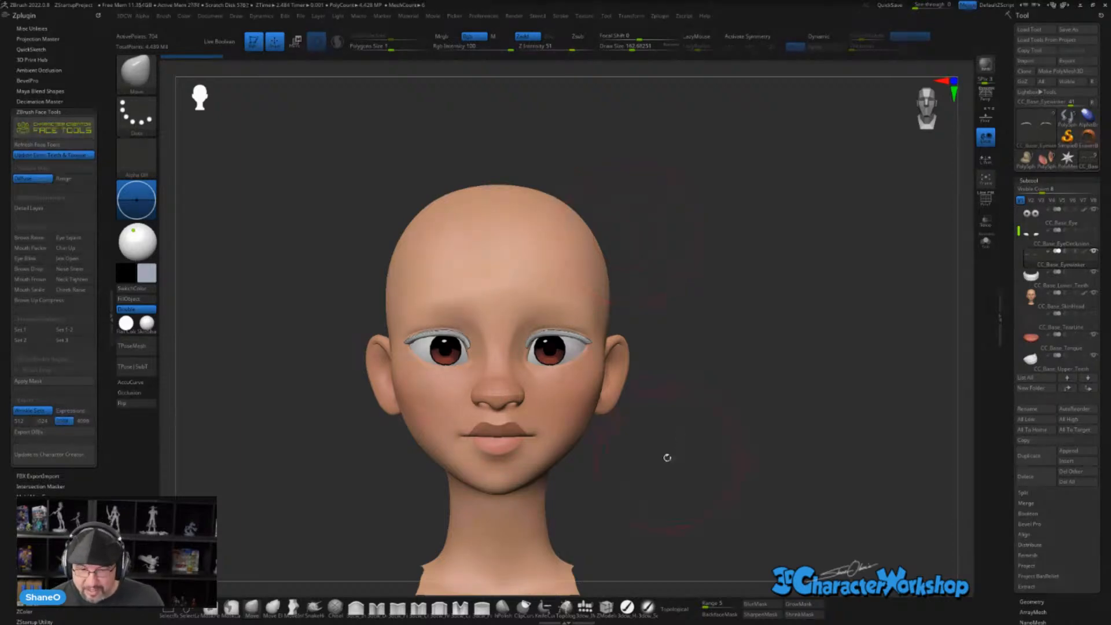
pyautogui.moveTo(667, 456)
pyautogui.keyDown('alt'); pyautogui.mouseDown()
pyautogui.moveTo(683, 509)
pyautogui.moveTo(759, 462)
pyautogui.mouseUp(); pyautogui.keyUp('alt')
pyautogui.press('s')
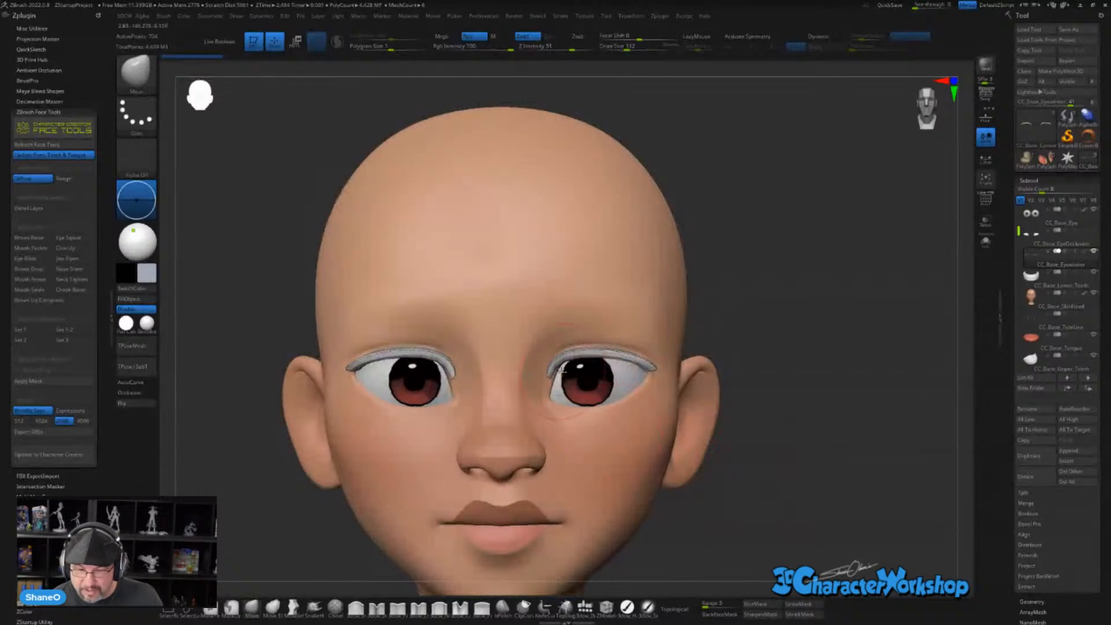
# - Turn on X symmetry, enlarge the brush and move the inner ends of the upper eyelash strips slightly outward
pyautogui.press('x')
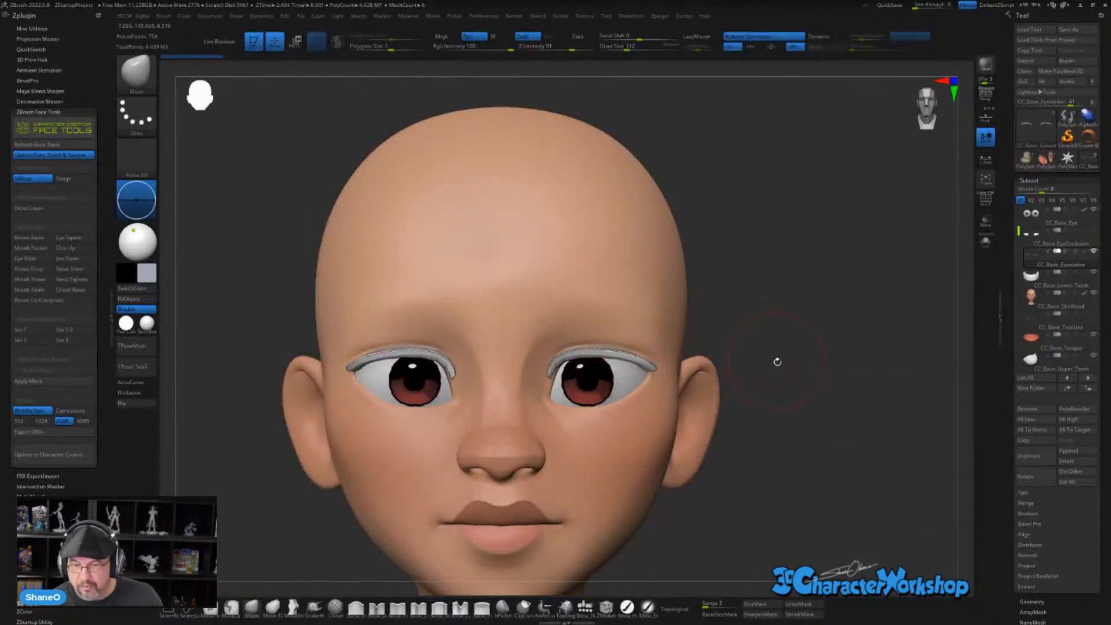
pyautogui.press('s')
pyautogui.moveTo(775, 365)
pyautogui.mouseDown()
pyautogui.moveTo(783, 372)
pyautogui.moveTo(777, 363)
pyautogui.mouseUp()
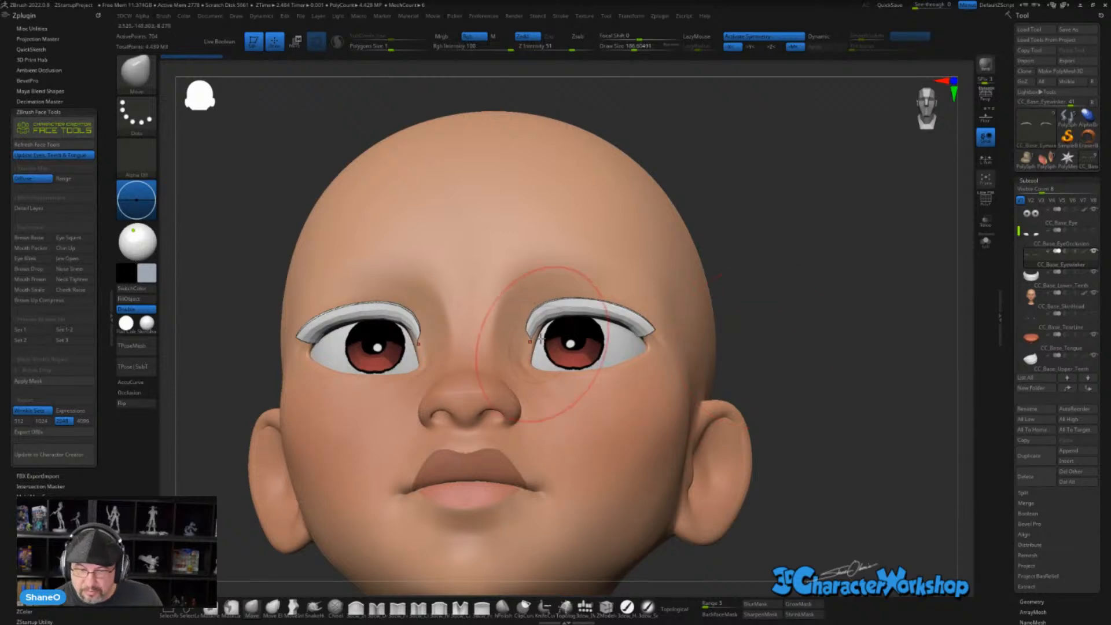
pyautogui.moveTo(535, 336); pyautogui.dragTo(543, 333)
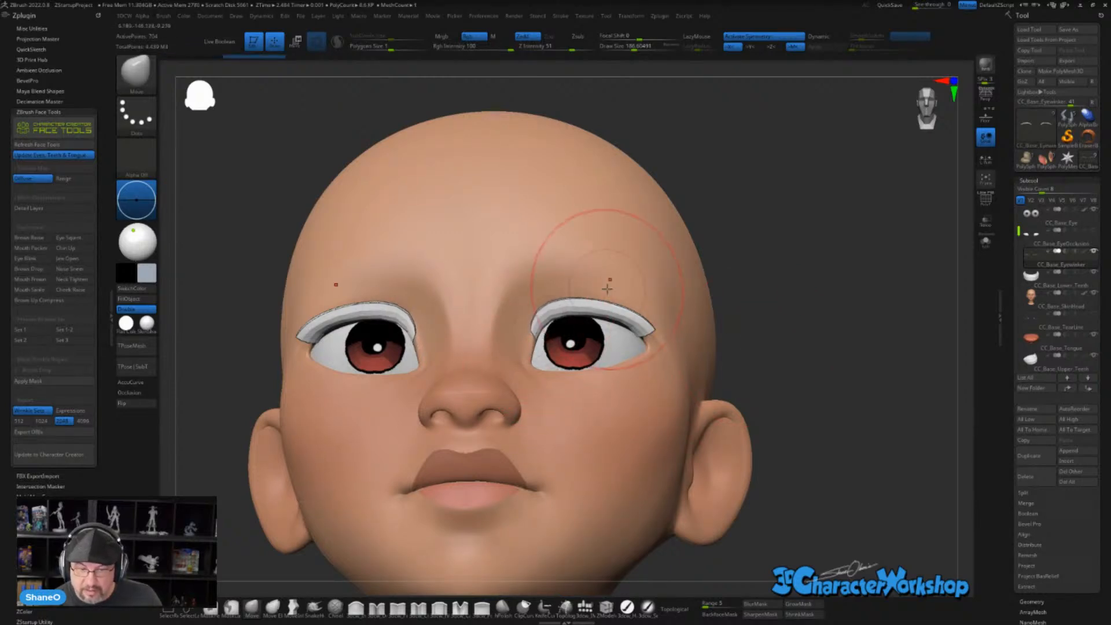
# - Nudge the eyelash strips to follow the upper lids with a smaller Move brush and check their fit
pyautogui.moveTo(611, 323)
pyautogui.keyDown('alt'); pyautogui.mouseDown(button='right')
pyautogui.moveTo(602, 363)
pyautogui.moveTo(594, 336)
pyautogui.mouseUp(button='right'); pyautogui.keyUp('alt')
pyautogui.moveTo(516, 354)
pyautogui.mouseDown(button='right')
pyautogui.moveTo(522, 381)
pyautogui.moveTo(640, 367)
pyautogui.moveTo(655, 347)
pyautogui.moveTo(592, 324)
pyautogui.moveTo(604, 371)
pyautogui.mouseUp(button='right')
pyautogui.moveTo(606, 372)
pyautogui.mouseDown()
pyautogui.moveTo(631, 386)
pyautogui.moveTo(611, 378)
pyautogui.mouseUp()
pyautogui.press('s')
pyautogui.moveTo(651, 347); pyautogui.dragTo(660, 447, button='right')
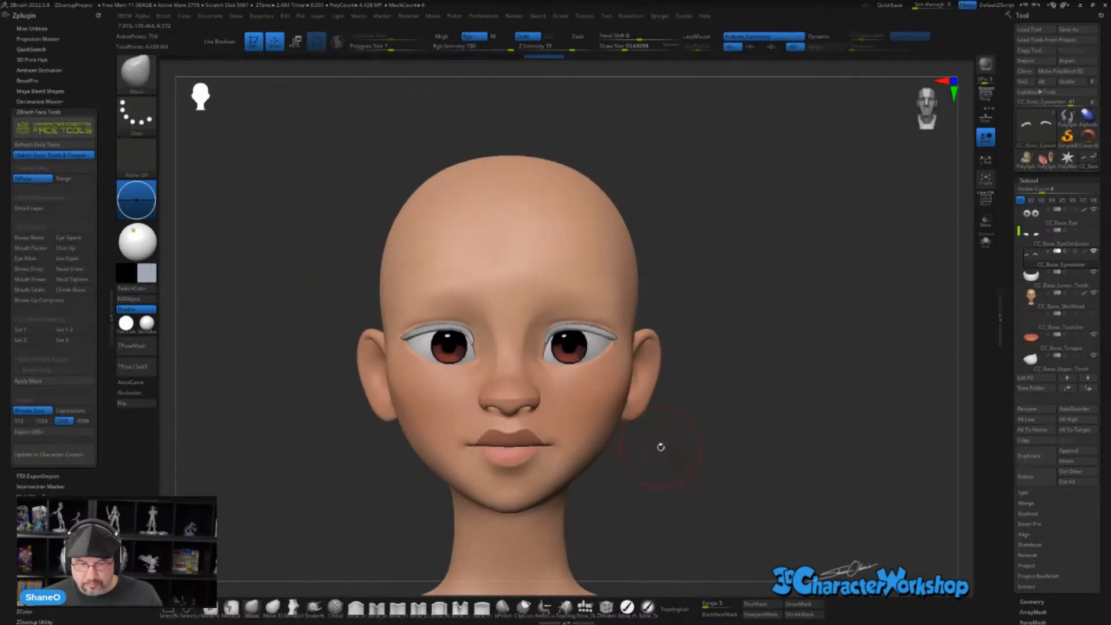
pyautogui.moveTo(777, 400)
pyautogui.keyDown('ctrl'); pyautogui.mouseDown(button='right')
pyautogui.moveTo(776, 414)
pyautogui.moveTo(732, 410)
pyautogui.moveTo(565, 353)
pyautogui.mouseUp(button='right'); pyautogui.keyUp('ctrl')
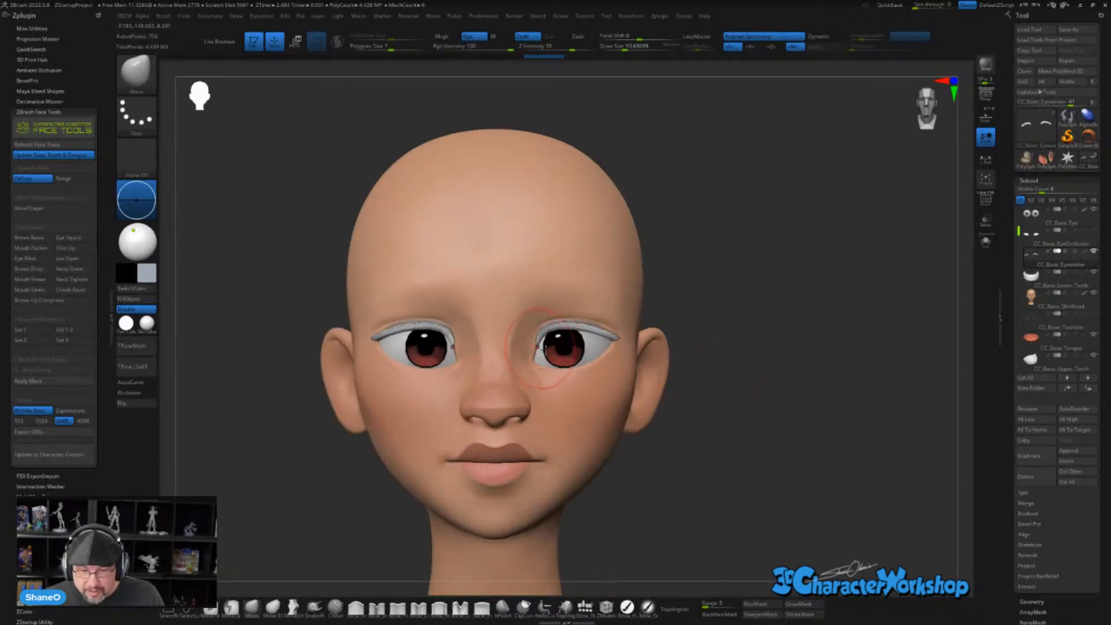
pyautogui.keyDown('ctrl'); pyautogui.moveTo(793, 258); pyautogui.dragTo(789, 308, button='right'); pyautogui.keyUp('ctrl')
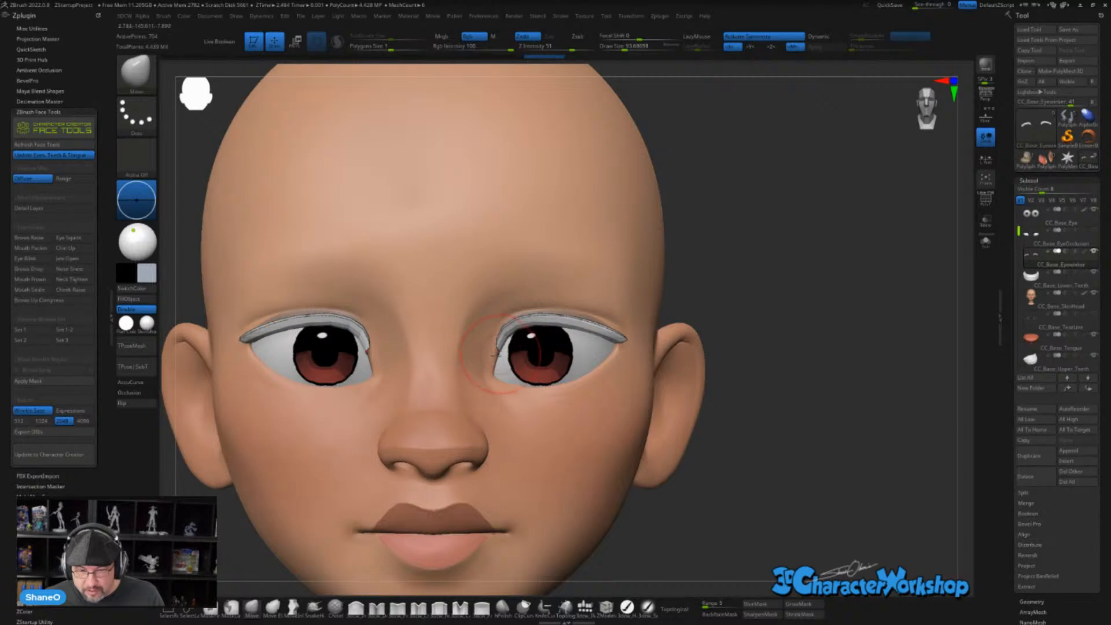
pyautogui.keyDown('ctrl'); pyautogui.moveTo(779, 383); pyautogui.dragTo(803, 410, button='right'); pyautogui.keyUp('ctrl')
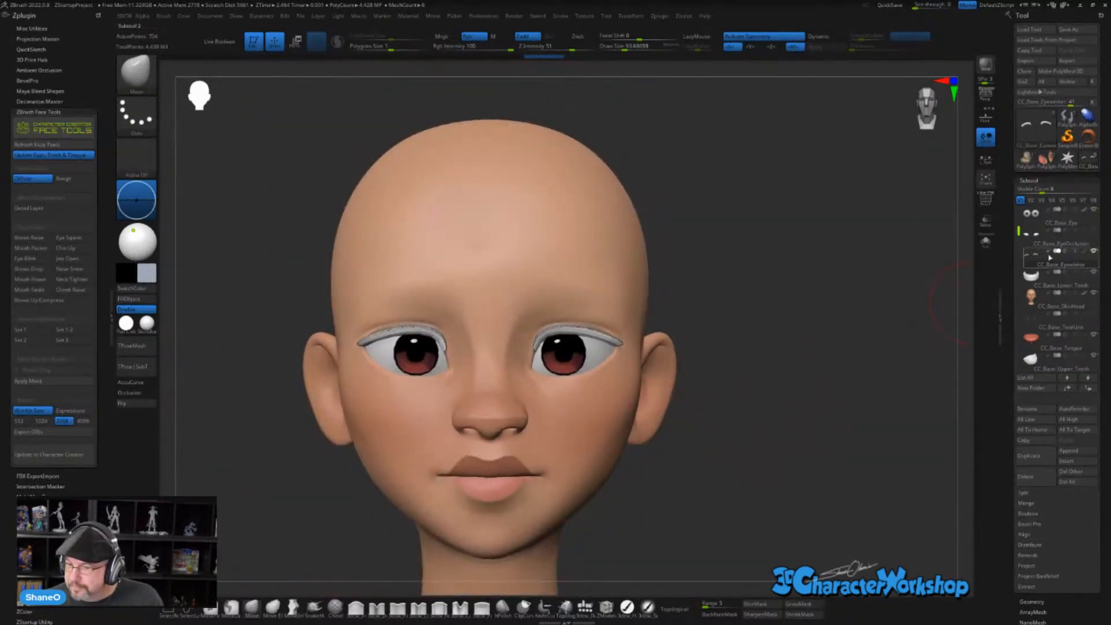
pyautogui.keyDown('ctrl'); pyautogui.moveTo(755, 355); pyautogui.dragTo(757, 353, button='right'); pyautogui.keyUp('ctrl')
pyautogui.keyDown('alt'); pyautogui.moveTo(757, 353); pyautogui.dragTo(800, 316, button='right'); pyautogui.keyUp('alt')
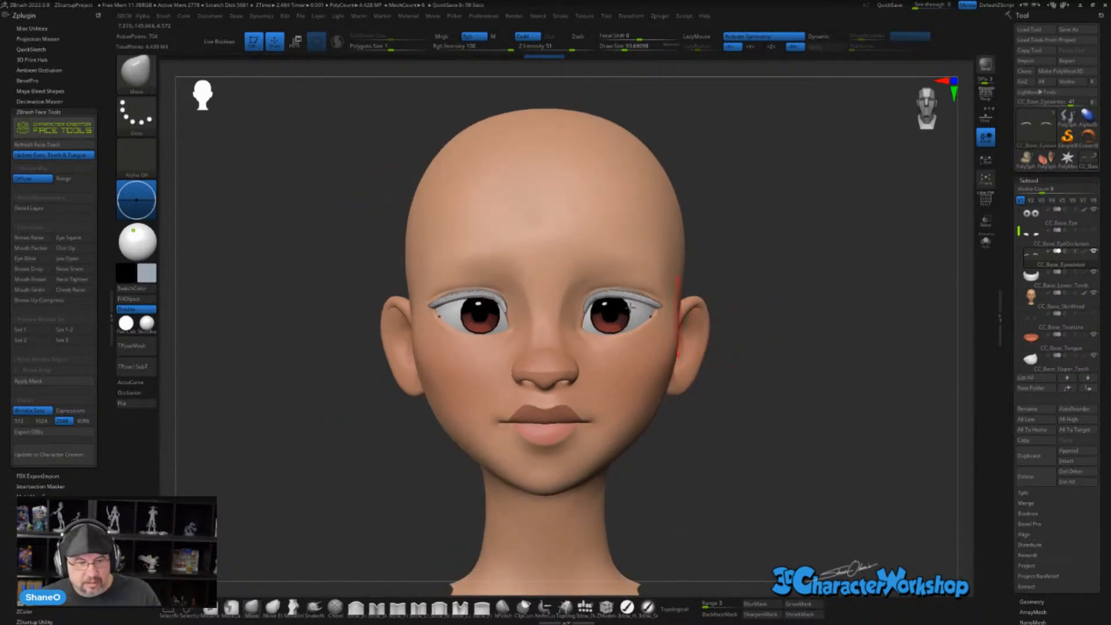
# - Activate the Eye Blink expression and examine the eyelids and lash strips from the front and both sides
pyautogui.click(32, 260)
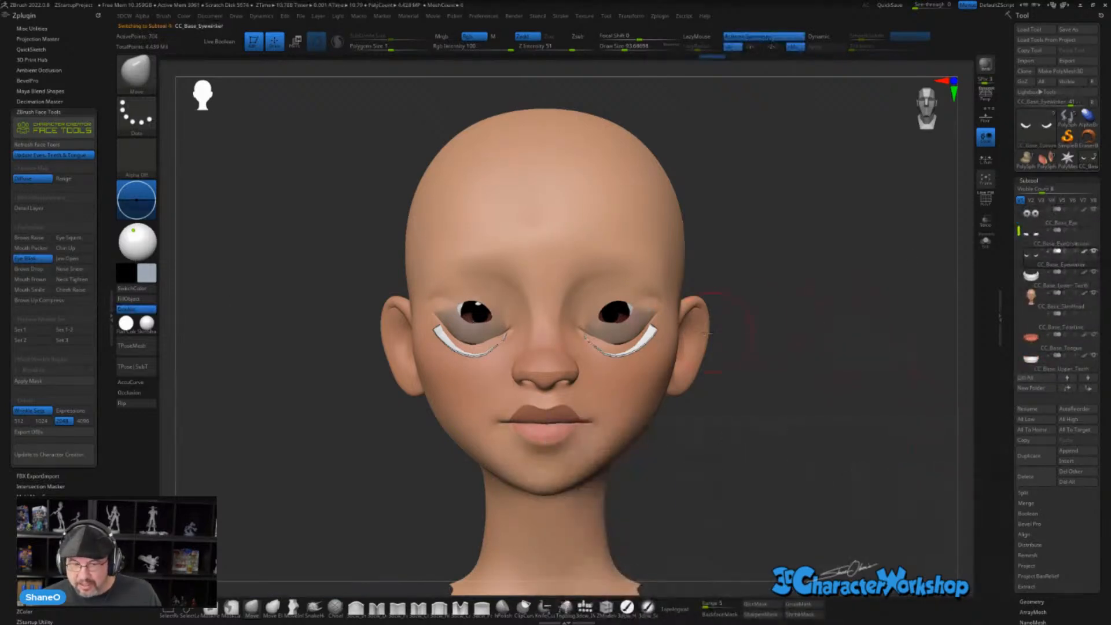
pyautogui.moveTo(870, 344)
pyautogui.mouseDown()
pyautogui.moveTo(815, 347)
pyautogui.moveTo(900, 356)
pyautogui.moveTo(874, 354)
pyautogui.mouseUp()
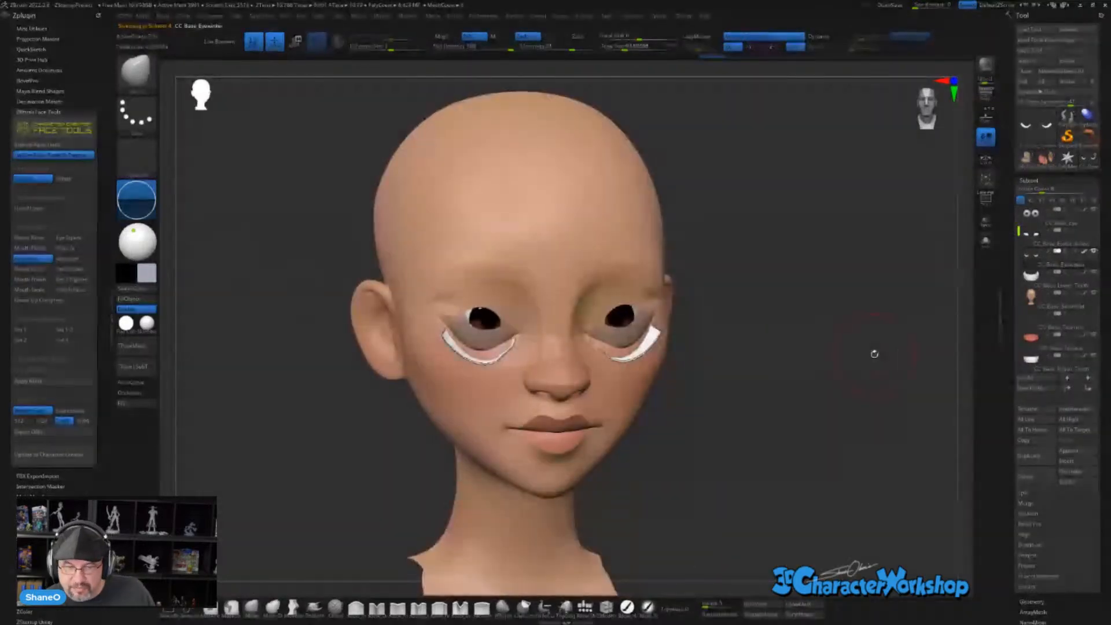
pyautogui.moveTo(727, 441)
pyautogui.keyDown('shift'); pyautogui.mouseDown()
pyautogui.moveTo(717, 434)
pyautogui.moveTo(720, 461)
pyautogui.moveTo(741, 447)
pyautogui.moveTo(734, 427)
pyautogui.mouseUp(); pyautogui.keyUp('shift')
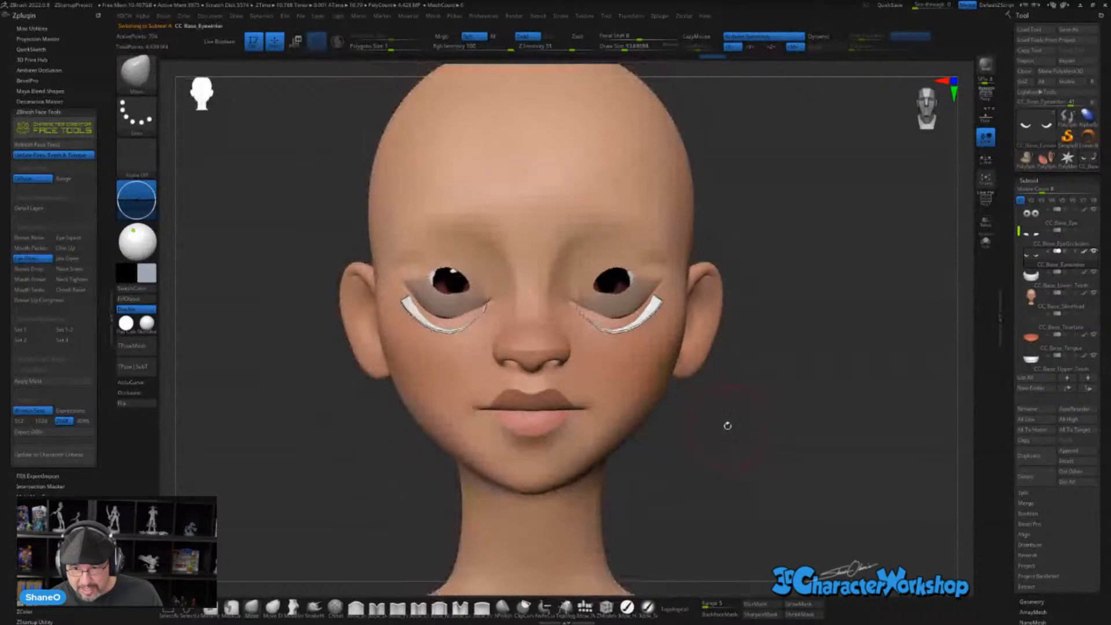
pyautogui.press('shift')
pyautogui.press('shift')
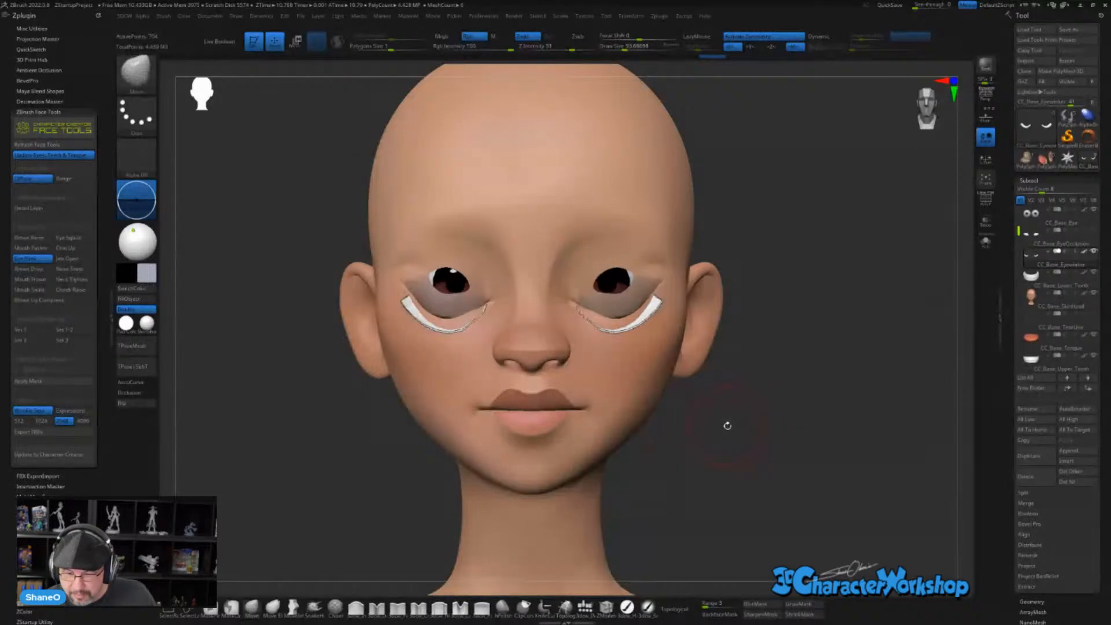
pyautogui.keyDown('alt'); pyautogui.moveTo(834, 424); pyautogui.dragTo(810, 458); pyautogui.keyUp('alt')
pyautogui.moveTo(817, 445); pyautogui.dragTo(747, 439)
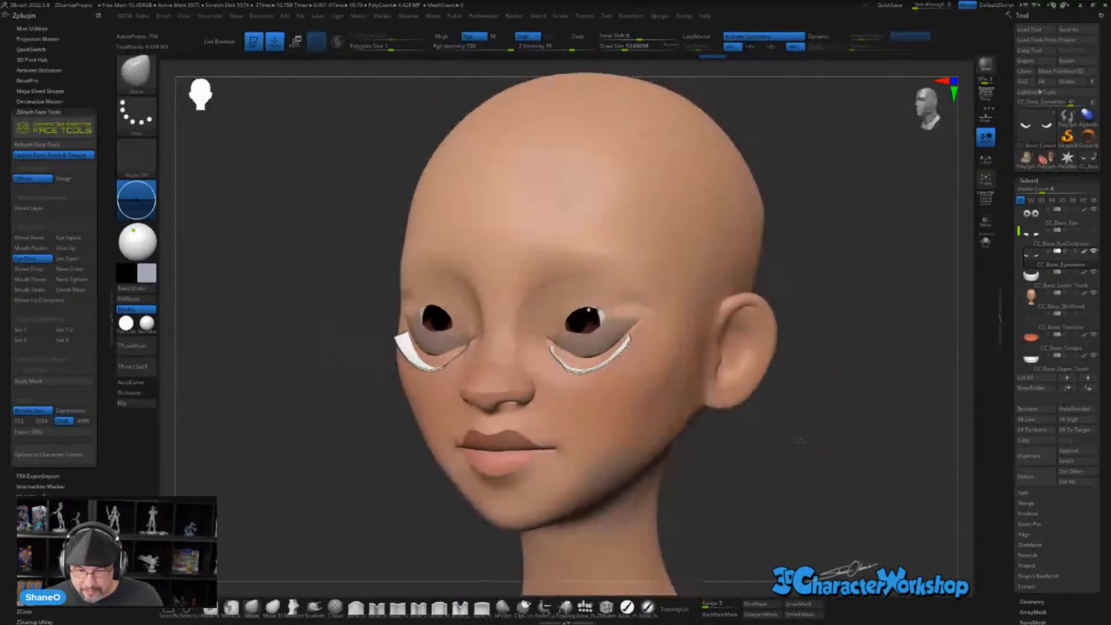
# - Select the skin head subtool, display its polyframe and drop it to subdivision level 1, framing the eyes
pyautogui.press('shift')
pyautogui.click(1074, 600)
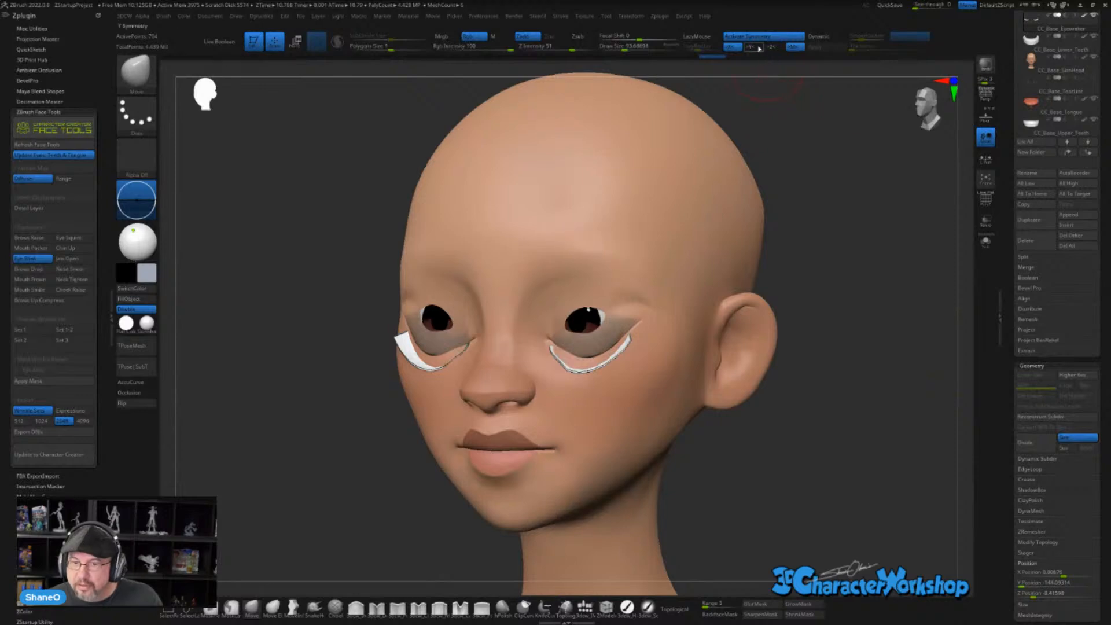
pyautogui.moveTo(812, 203); pyautogui.dragTo(796, 276)
pyautogui.moveTo(862, 226); pyautogui.dragTo(752, 226)
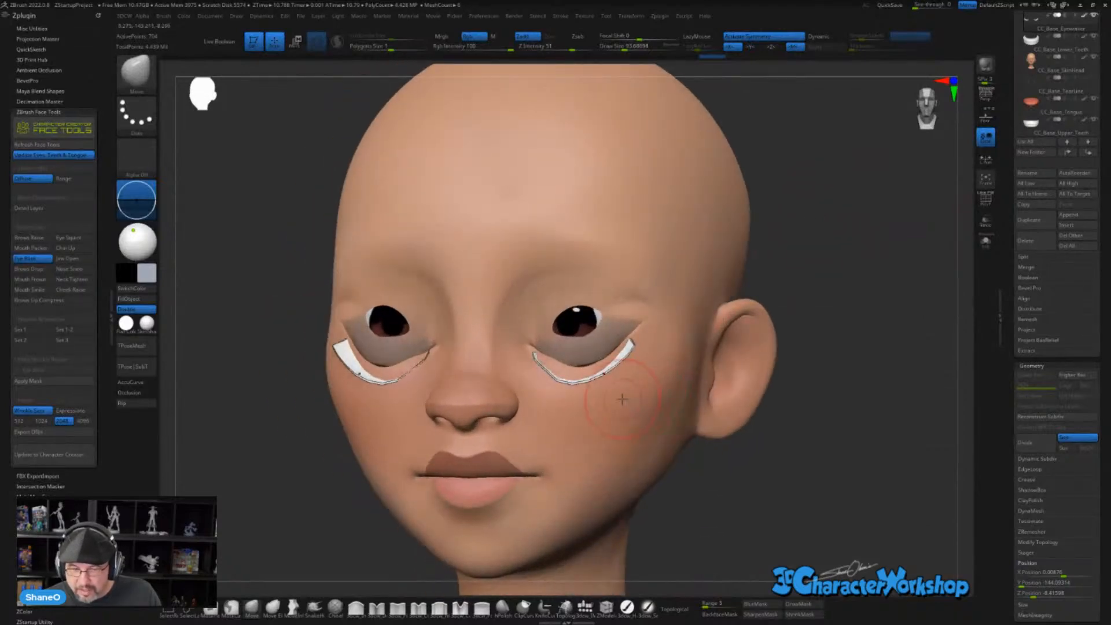
pyautogui.keyDown('alt'); pyautogui.click(644, 377); pyautogui.keyUp('alt')
pyautogui.press('shift')
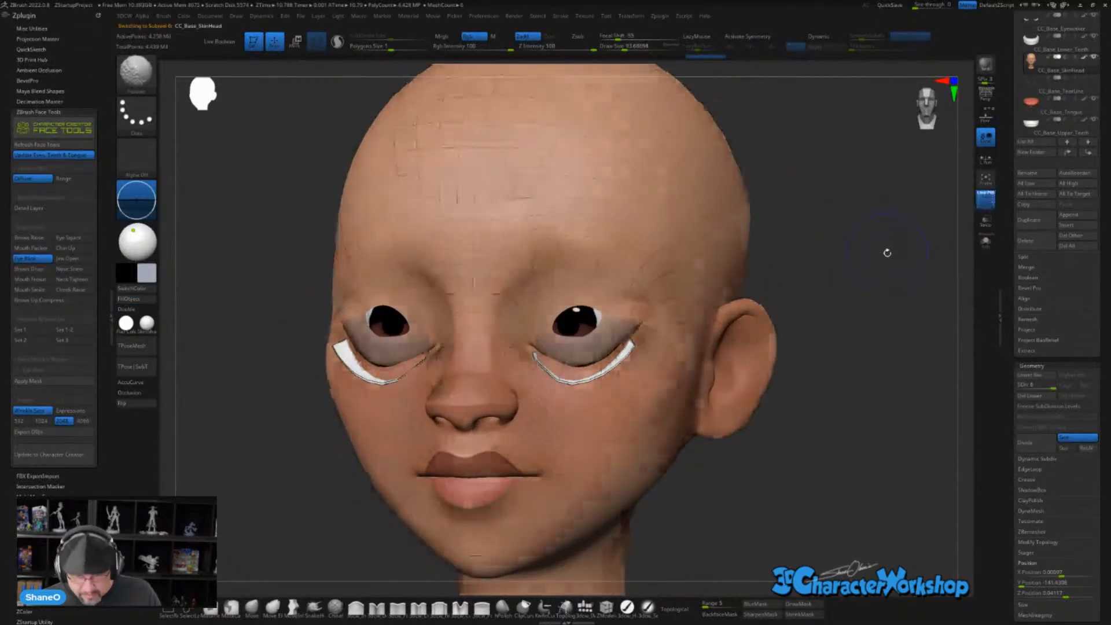
pyautogui.hotkey('shift', 'f')
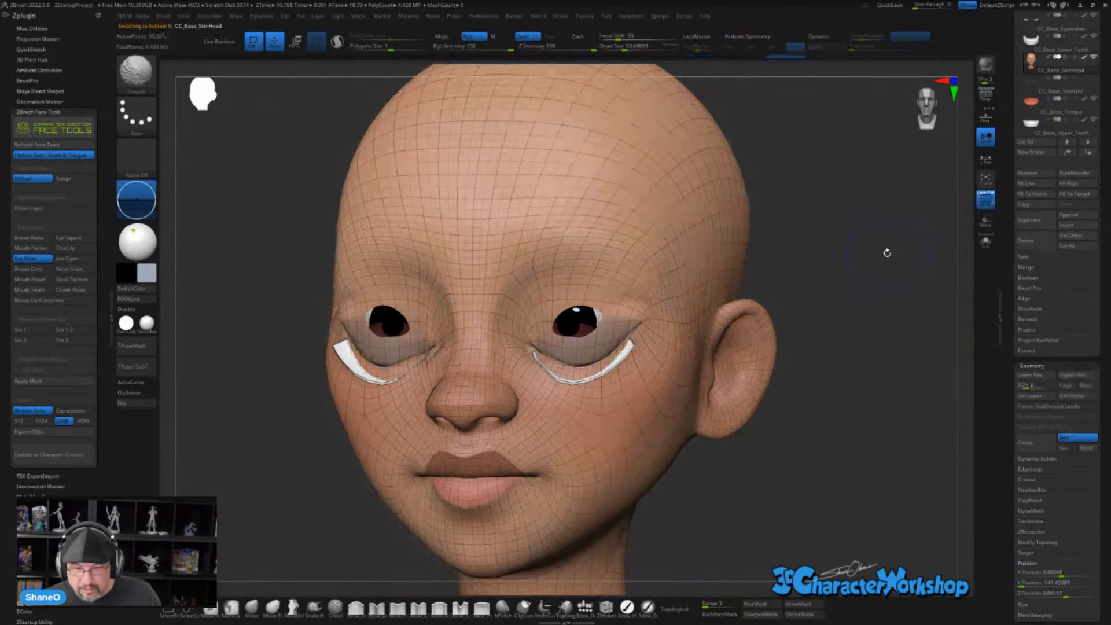
pyautogui.moveTo(873, 253); pyautogui.dragTo(903, 243)
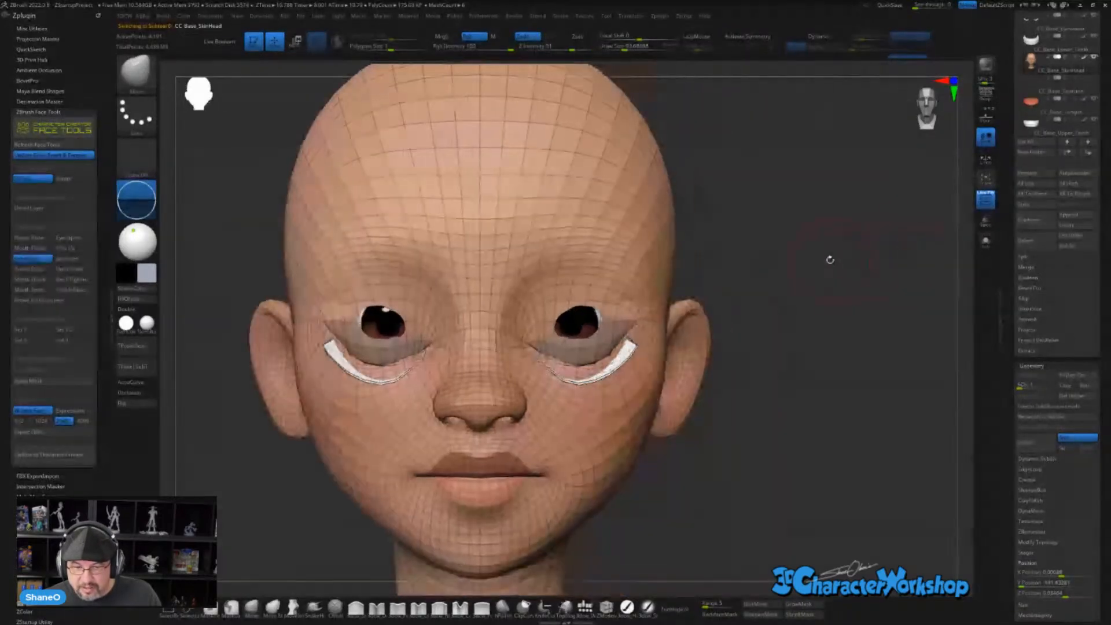
pyautogui.keyDown('alt'); pyautogui.moveTo(829, 259); pyautogui.dragTo(828, 298); pyautogui.keyUp('alt')
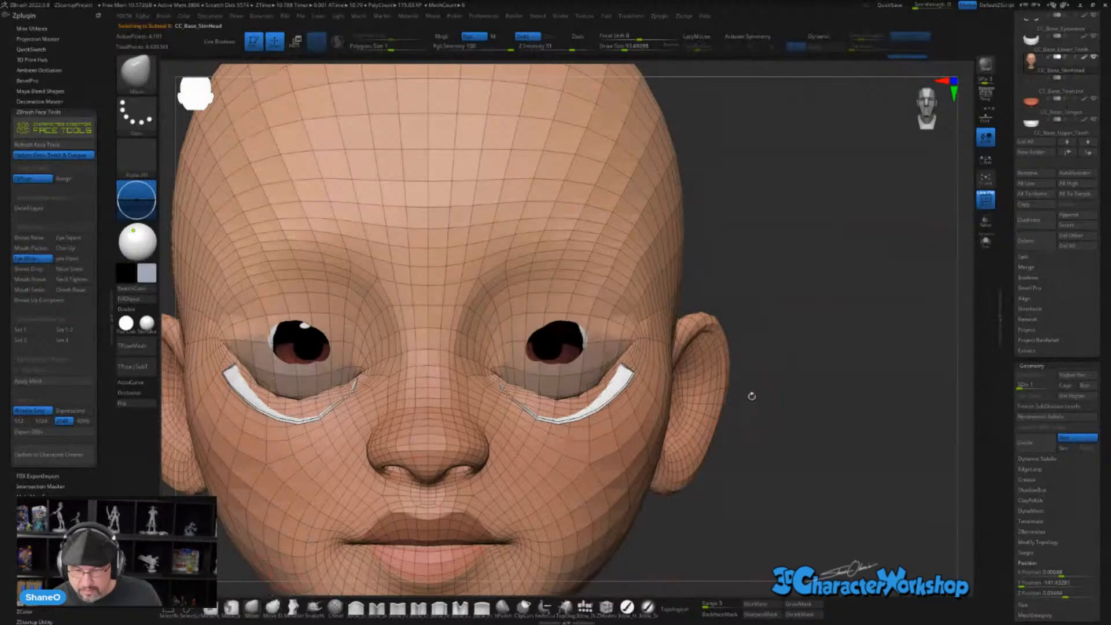
# - Enlarge the Move brush, turn on X symmetry and pull the upper eyelids down and forward over the eyeballs
pyautogui.press('s')
pyautogui.click(794, 390)
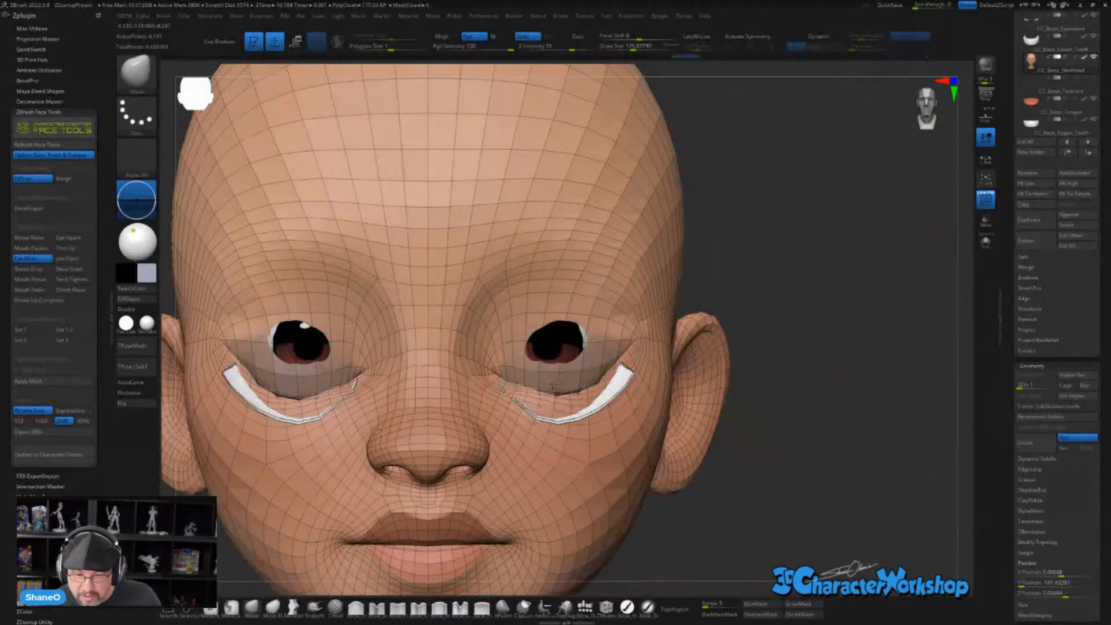
pyautogui.press('x')
pyautogui.moveTo(554, 398); pyautogui.dragTo(558, 379)
pyautogui.moveTo(586, 318); pyautogui.dragTo(533, 331, button='right')
pyautogui.moveTo(544, 334); pyautogui.dragTo(560, 342)
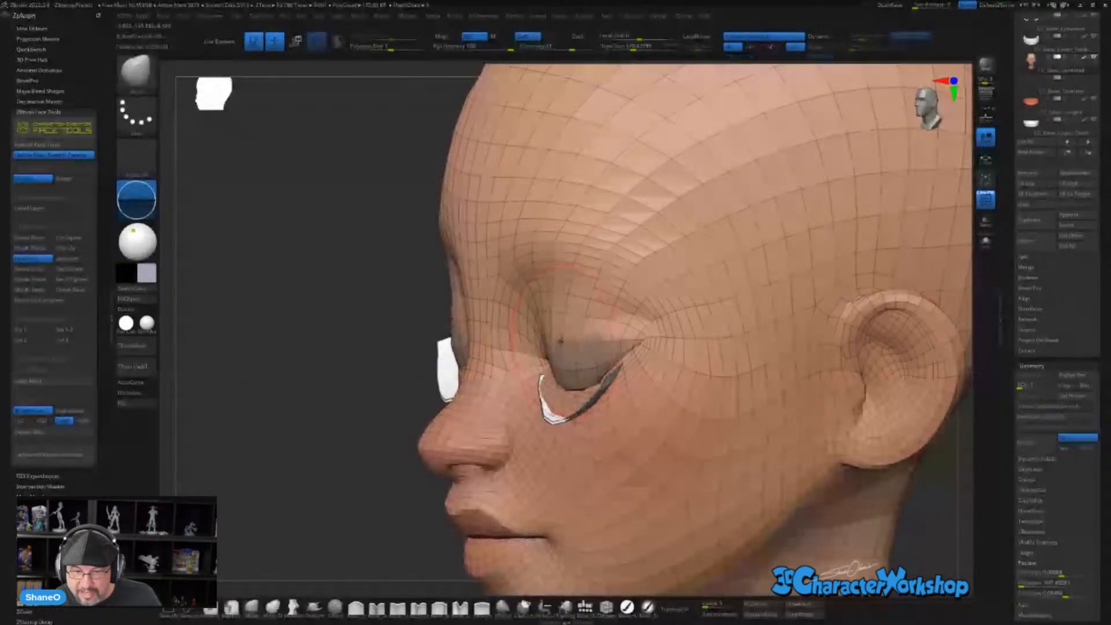
pyautogui.moveTo(588, 326)
pyautogui.mouseDown(button='right')
pyautogui.moveTo(614, 325)
pyautogui.moveTo(614, 311)
pyautogui.moveTo(561, 353)
pyautogui.moveTo(559, 334)
pyautogui.moveTo(583, 342)
pyautogui.mouseUp(button='right')
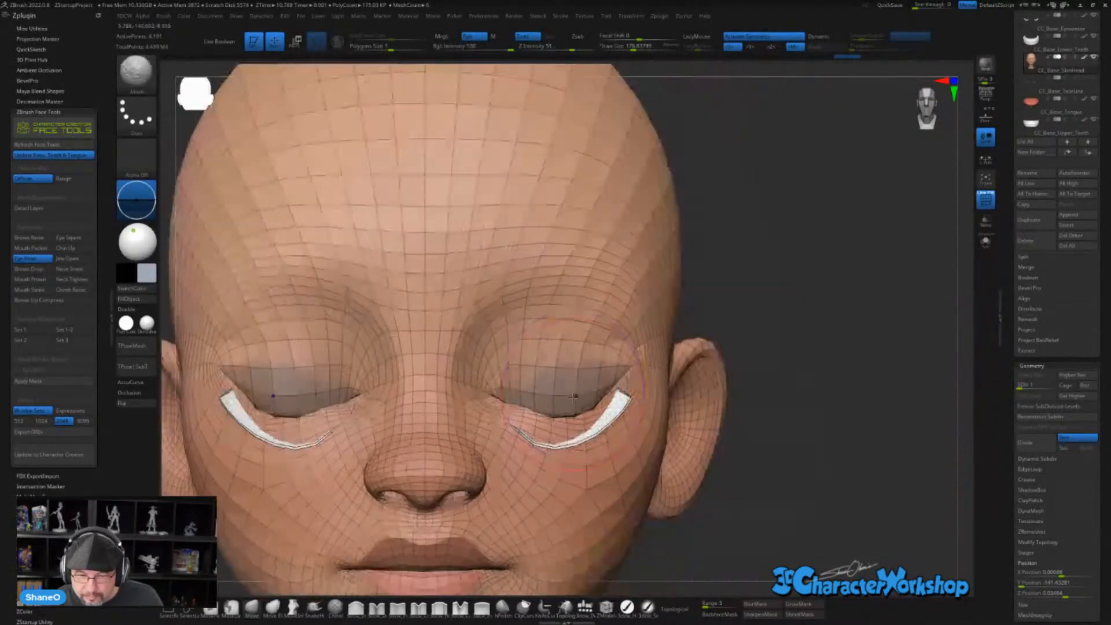
# - Shrink the Move brush and refine the closed lid edges toward the inner eye corners
pyautogui.press('[')
pyautogui.press('[')
pyautogui.press('[')
pyautogui.moveTo(556, 418)
pyautogui.mouseDown()
pyautogui.moveTo(554, 408)
pyautogui.moveTo(623, 374)
pyautogui.moveTo(530, 404)
pyautogui.mouseUp()
pyautogui.moveTo(598, 356)
pyautogui.mouseDown(button='right')
pyautogui.moveTo(563, 363)
pyautogui.moveTo(578, 368)
pyautogui.moveTo(574, 391)
pyautogui.mouseUp(button='right')
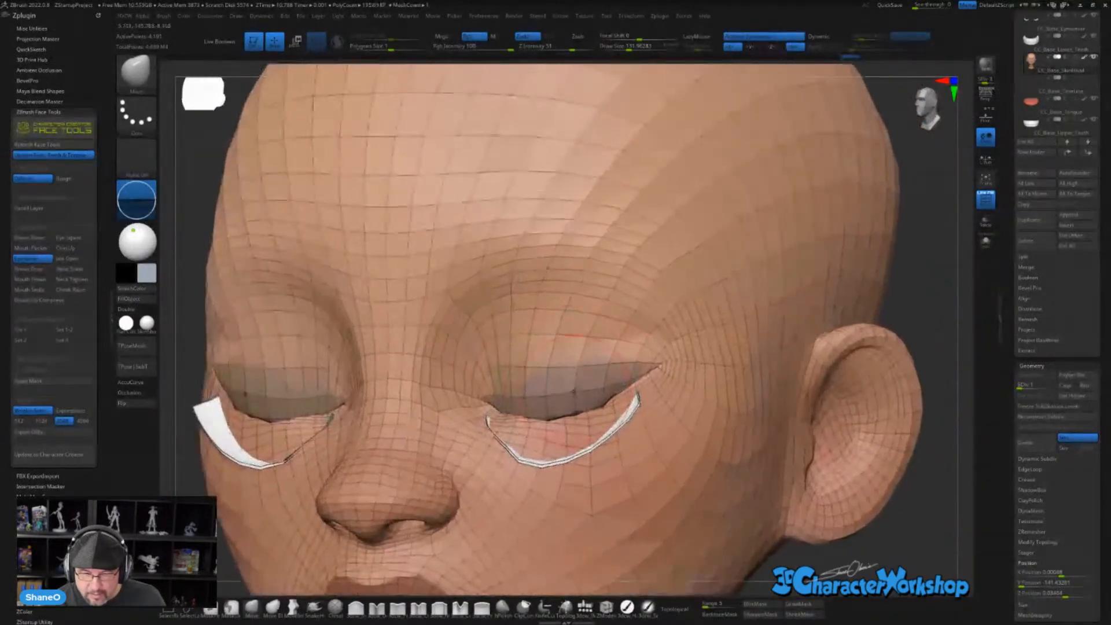
# - Turn on topological masking with a range of 1.5 and move the lower lid edges up near the inner corners
pyautogui.click(680, 610)
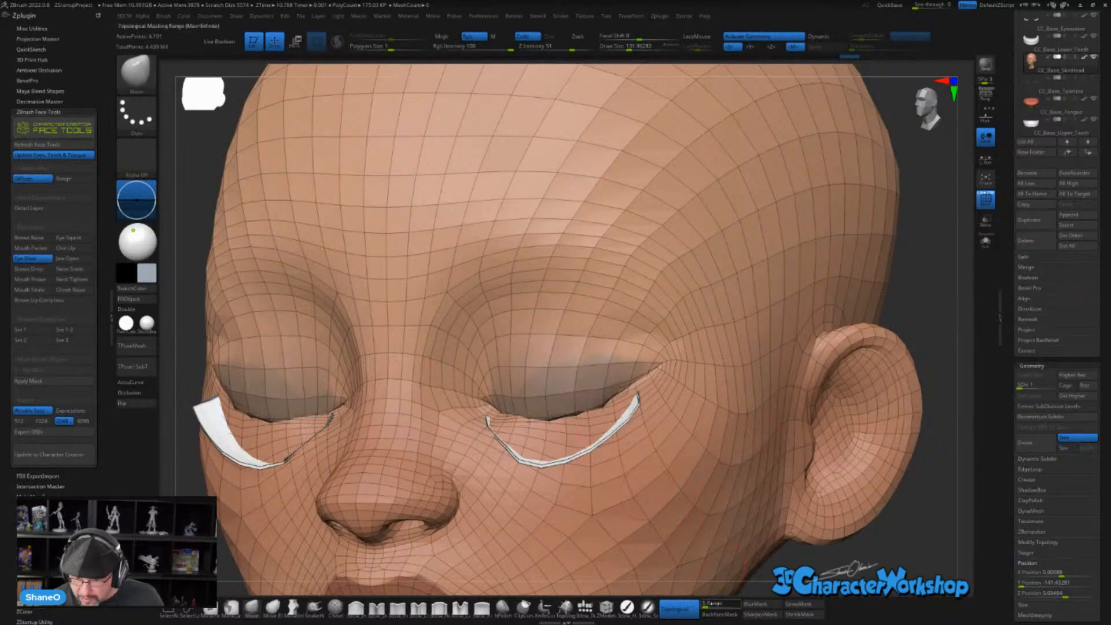
pyautogui.click(718, 608)
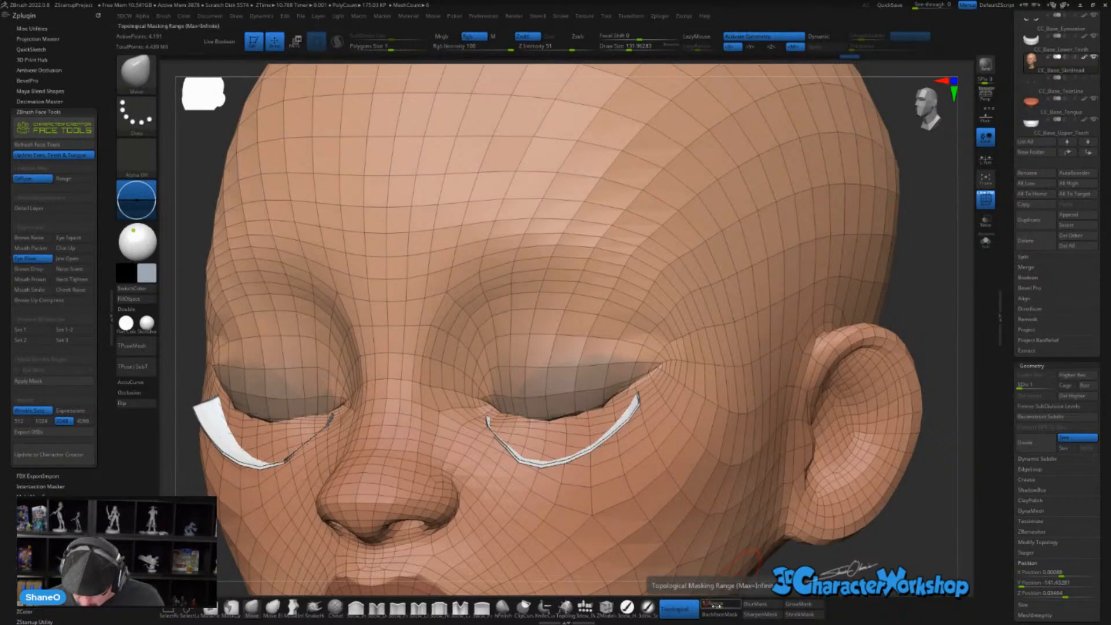
pyautogui.press('Return')
pyautogui.moveTo(560, 395)
pyautogui.mouseDown(button='right')
pyautogui.moveTo(595, 397)
pyautogui.moveTo(568, 399)
pyautogui.mouseUp(button='right')
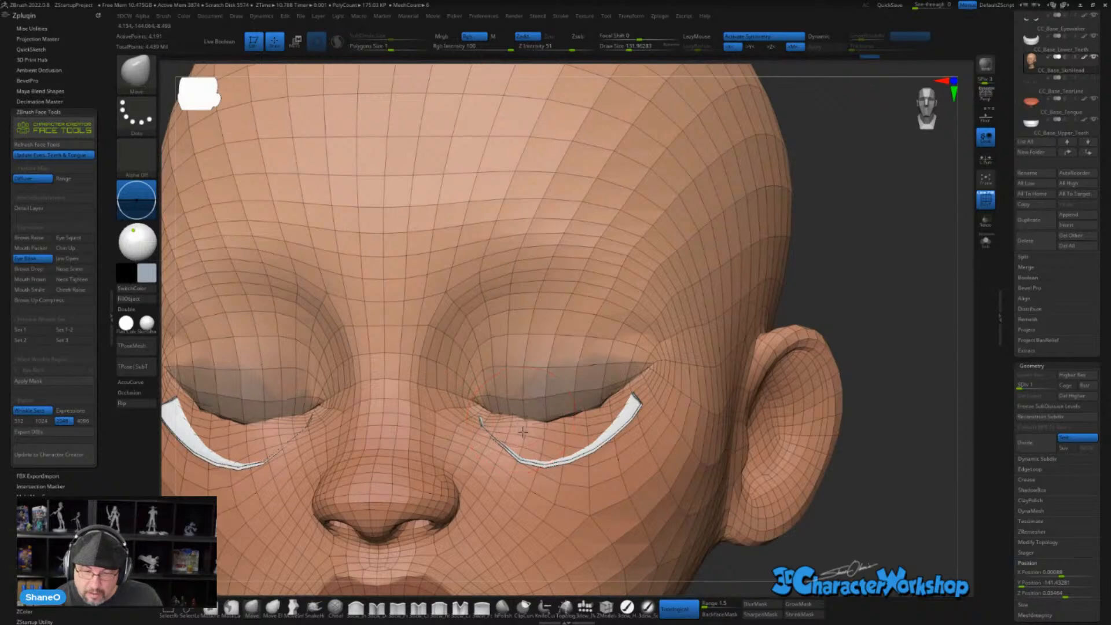
pyautogui.moveTo(522, 432)
pyautogui.mouseDown()
pyautogui.moveTo(498, 417)
pyautogui.moveTo(549, 440)
pyautogui.moveTo(569, 431)
pyautogui.moveTo(531, 433)
pyautogui.moveTo(556, 412)
pyautogui.moveTo(527, 415)
pyautogui.mouseUp()
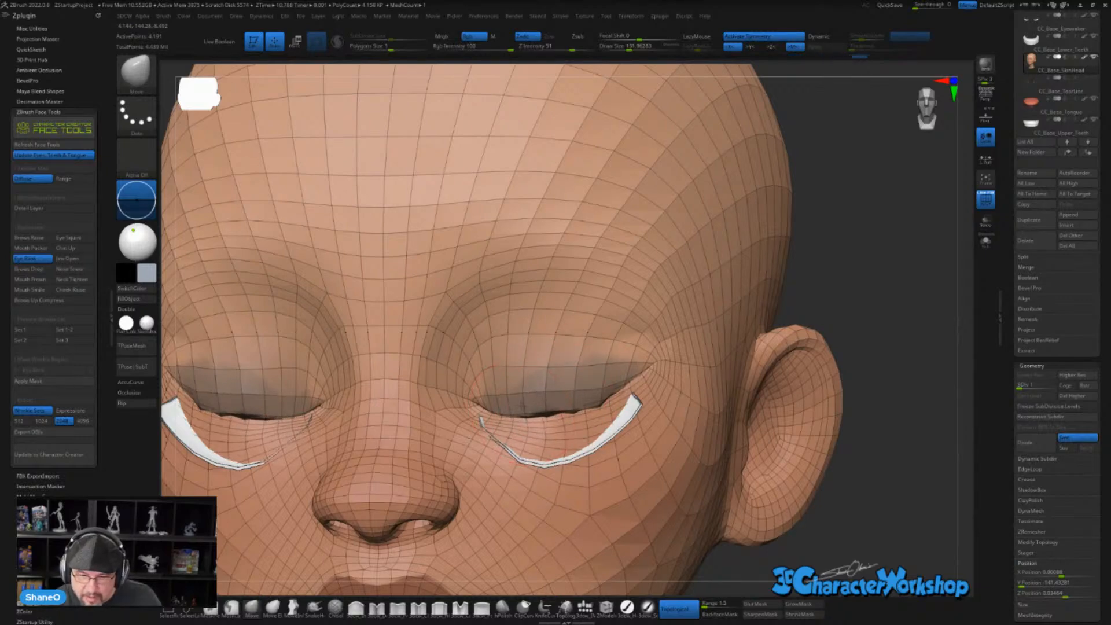
# - Shape the upper and lower lid edges along the closed eye line out to the outer corners
pyautogui.moveTo(617, 374); pyautogui.dragTo(616, 377)
pyautogui.moveTo(660, 358)
pyautogui.mouseDown(button='right')
pyautogui.moveTo(617, 344)
pyautogui.moveTo(630, 347)
pyautogui.mouseUp(button='right')
pyautogui.moveTo(627, 388); pyautogui.dragTo(642, 375)
pyautogui.moveTo(610, 408); pyautogui.dragTo(568, 401)
pyautogui.moveTo(556, 393)
pyautogui.mouseDown(button='right')
pyautogui.moveTo(602, 374)
pyautogui.moveTo(524, 403)
pyautogui.mouseUp(button='right')
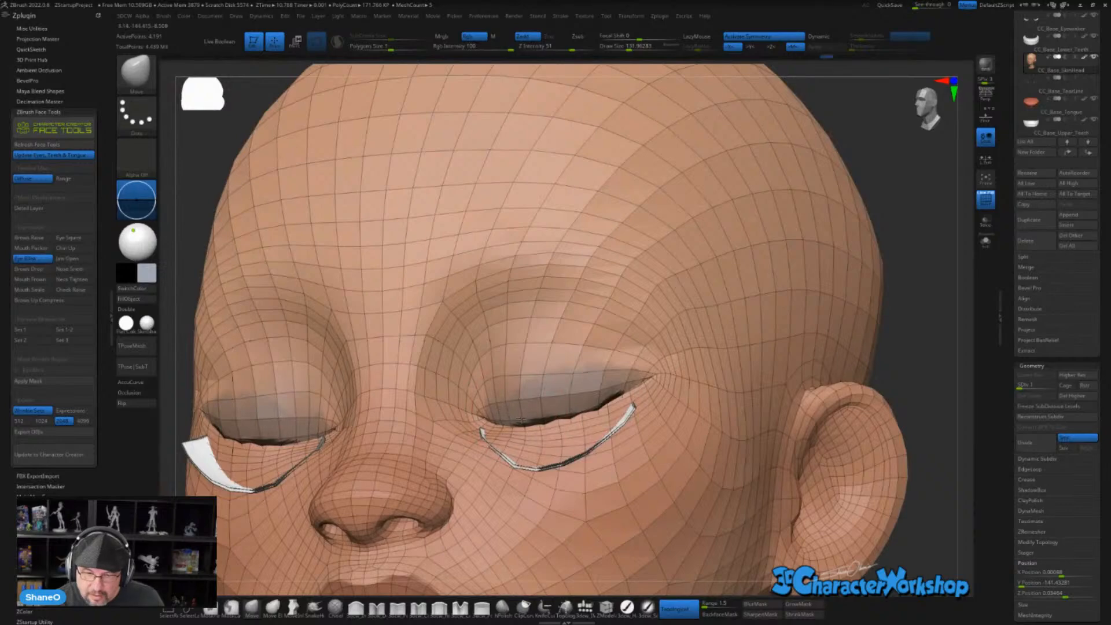
pyautogui.moveTo(521, 419)
pyautogui.mouseDown()
pyautogui.moveTo(595, 391)
pyautogui.moveTo(557, 397)
pyautogui.mouseUp()
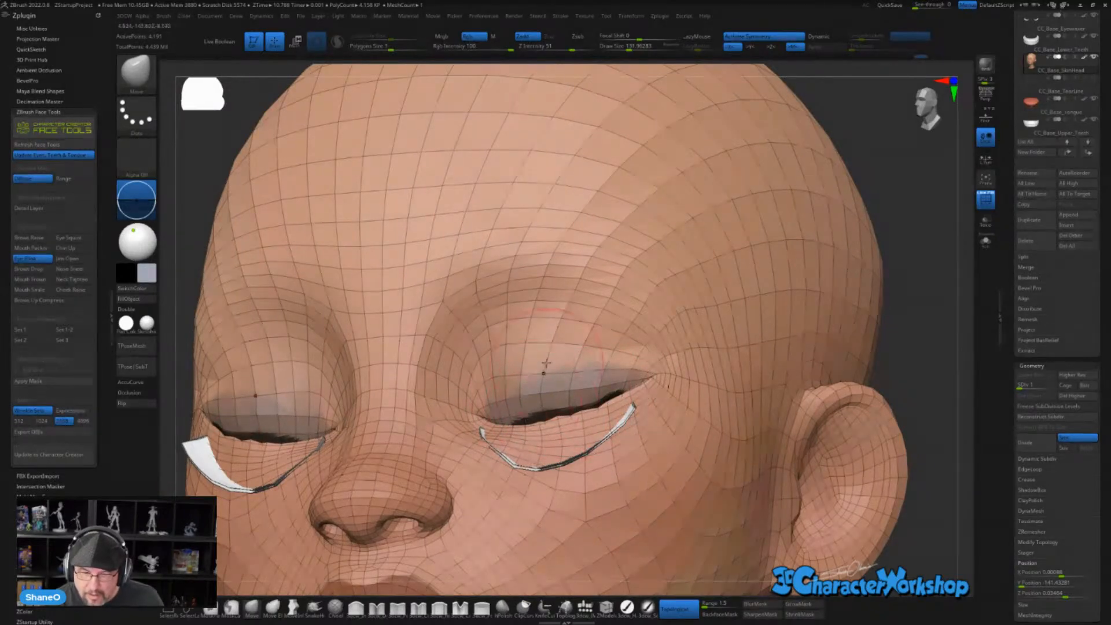
pyautogui.moveTo(630, 341)
pyautogui.mouseDown(button='right')
pyautogui.moveTo(543, 373)
pyautogui.moveTo(672, 358)
pyautogui.mouseUp(button='right')
pyautogui.moveTo(610, 328); pyautogui.dragTo(509, 358, button='right')
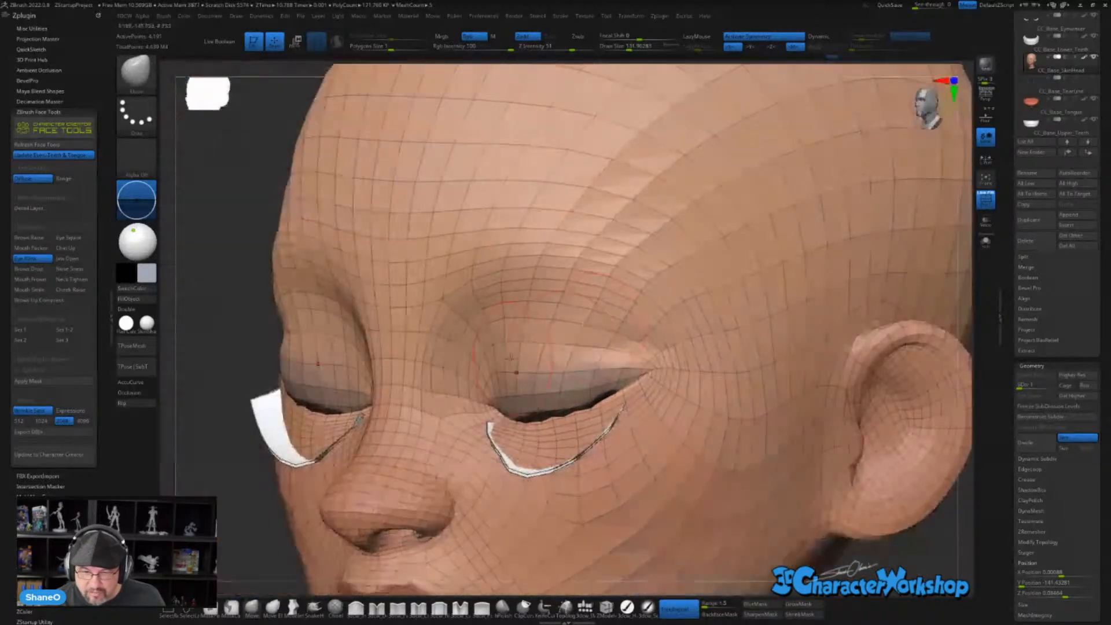
# - Carve a crease above each upper eyelid with the creasing brush, following the lid's curve
pyautogui.click(377, 607)
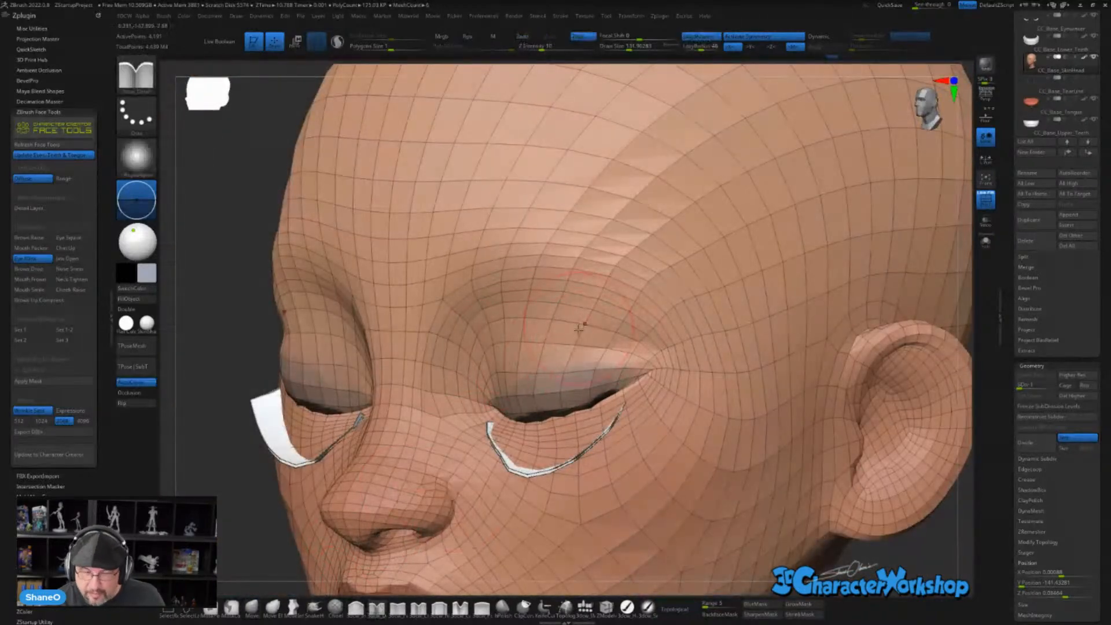
pyautogui.moveTo(577, 328); pyautogui.dragTo(565, 334, button='right')
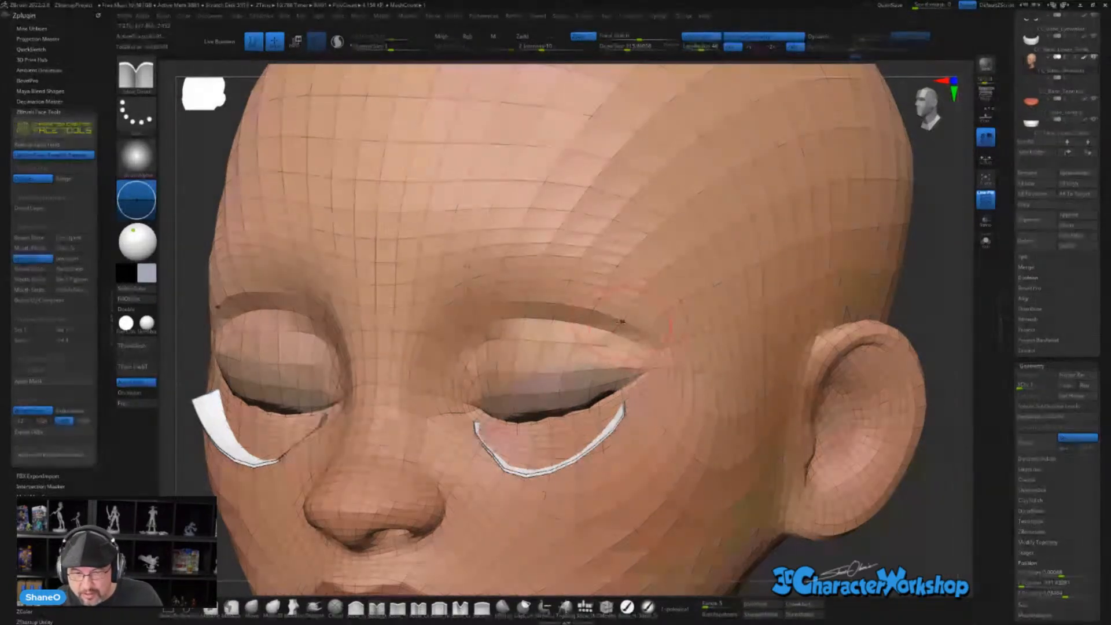
pyautogui.moveTo(538, 329); pyautogui.dragTo(587, 346, button='right')
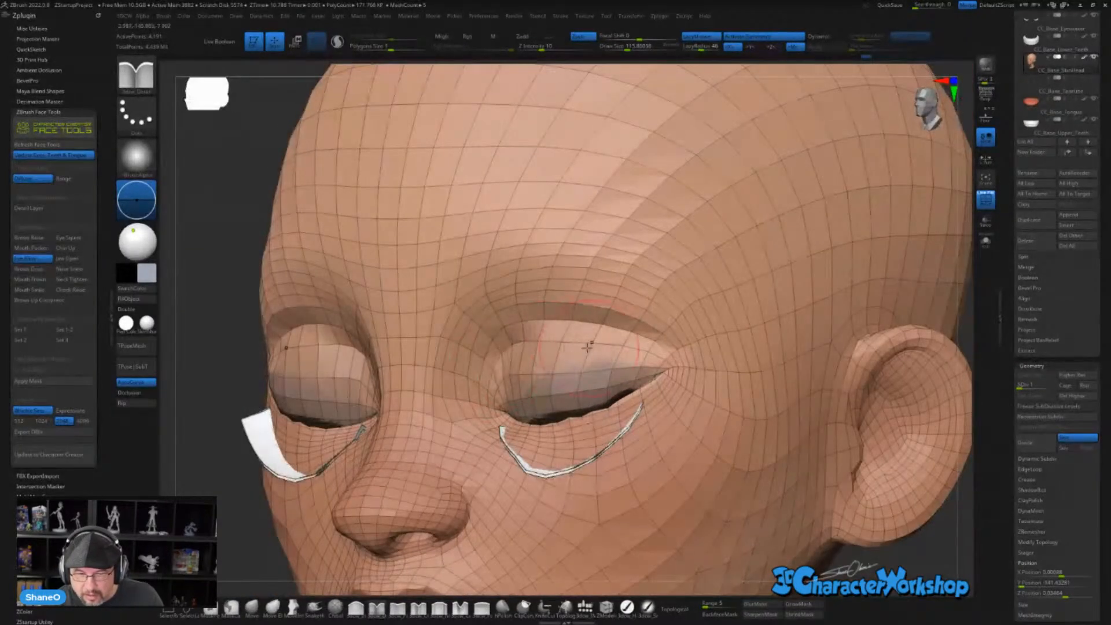
pyautogui.keyDown('shift'); pyautogui.moveTo(626, 339); pyautogui.dragTo(635, 366, button='right'); pyautogui.keyUp('shift')
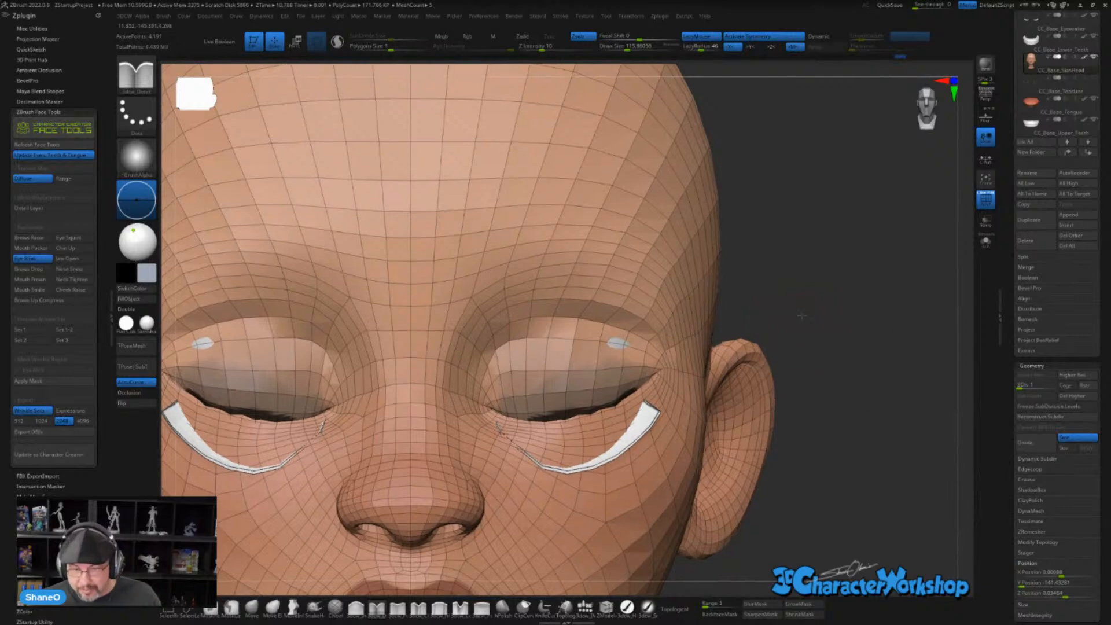
pyautogui.moveTo(801, 315); pyautogui.dragTo(793, 287)
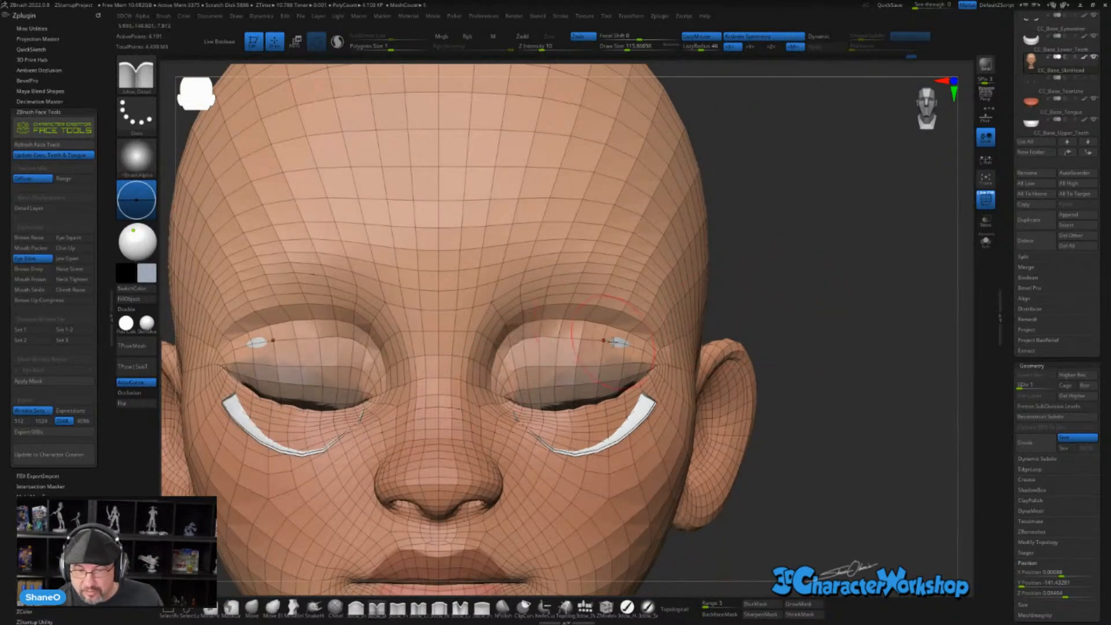
pyautogui.moveTo(591, 333); pyautogui.dragTo(573, 383, button='right')
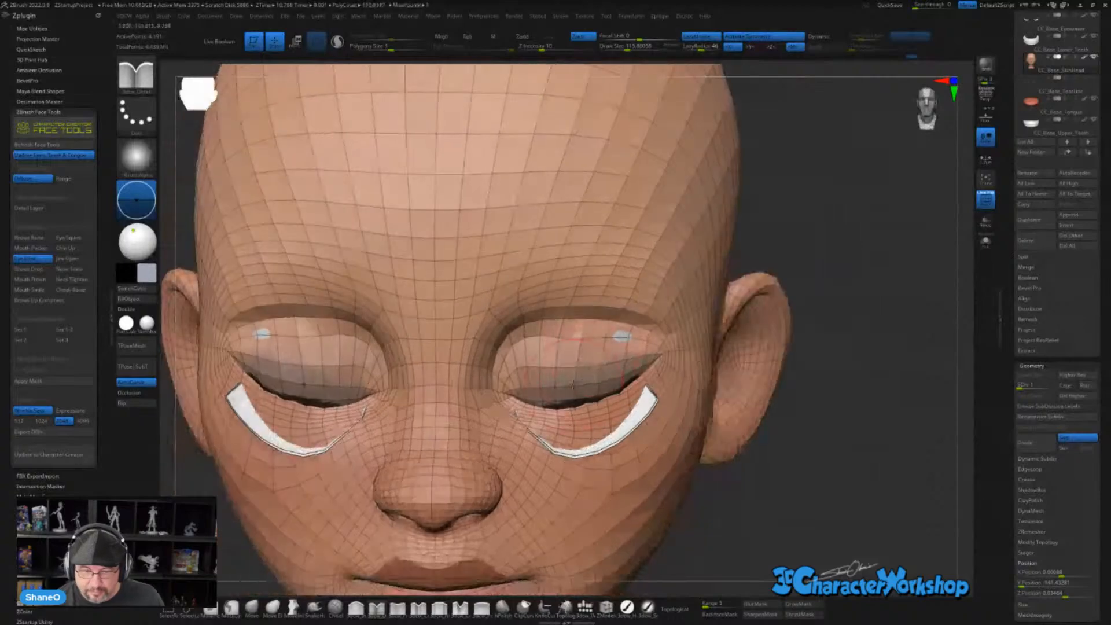
# - Reduce the draw size, lower the Smooth brush intensity and smooth the upper lids below the creases
pyautogui.press('s')
pyautogui.moveTo(554, 355); pyautogui.dragTo(555, 356)
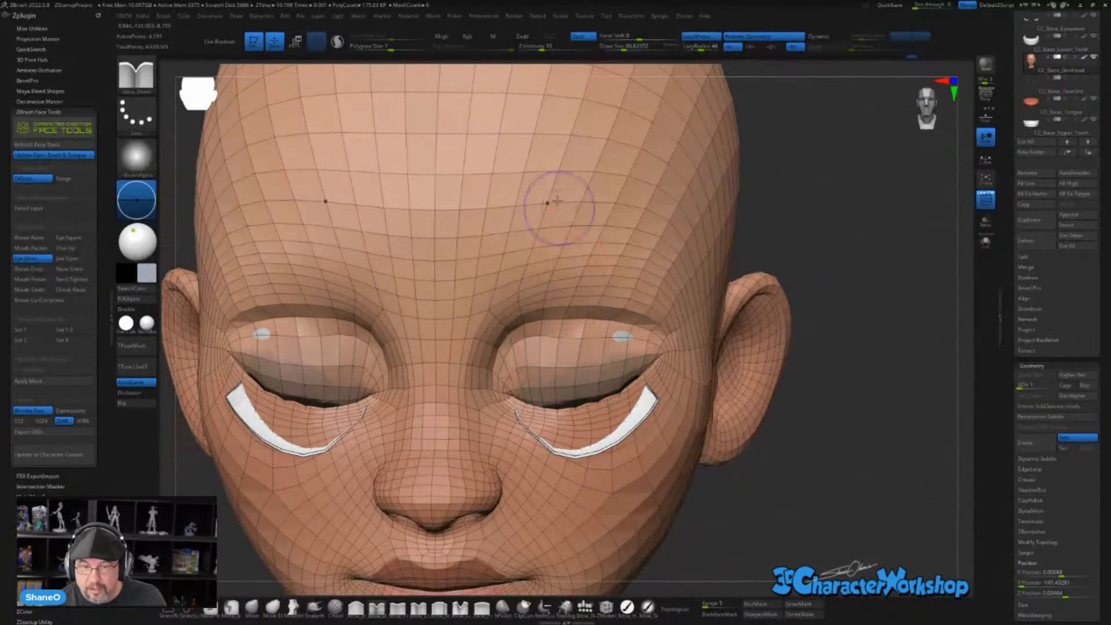
pyautogui.press('shift')
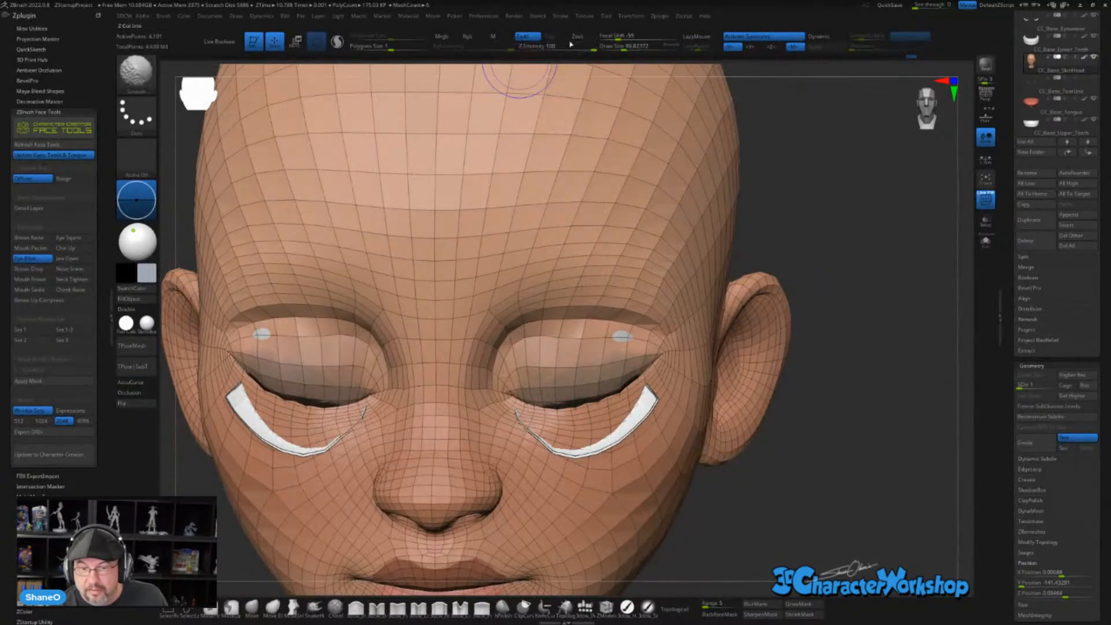
pyautogui.keyDown('shift'); pyautogui.click(551, 45); pyautogui.keyUp('shift')
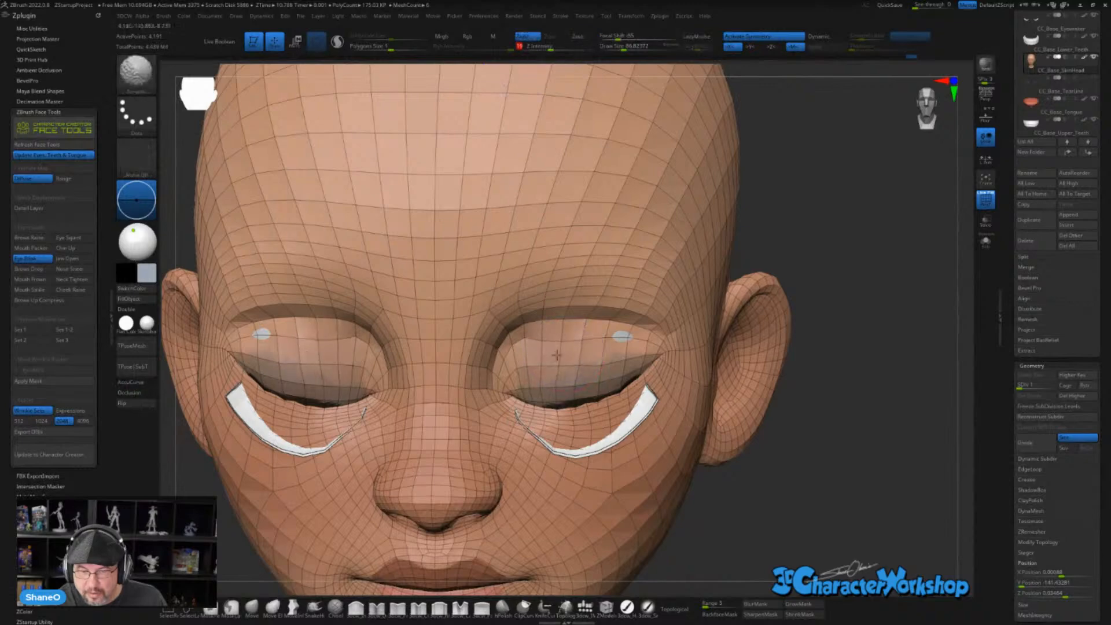
pyautogui.moveTo(556, 355)
pyautogui.keyDown('shift'); pyautogui.mouseDown()
pyautogui.moveTo(581, 354)
pyautogui.moveTo(524, 343)
pyautogui.moveTo(520, 351)
pyautogui.mouseUp(); pyautogui.keyUp('shift')
pyautogui.keyDown('shift'); pyautogui.moveTo(607, 342); pyautogui.dragTo(627, 348); pyautogui.keyUp('shift')
# - Switch to the raised-profile sculpting brush and refine and smooth the outer part of the upper lids
pyautogui.moveTo(643, 391); pyautogui.dragTo(526, 393, button='right')
pyautogui.click(357, 607)
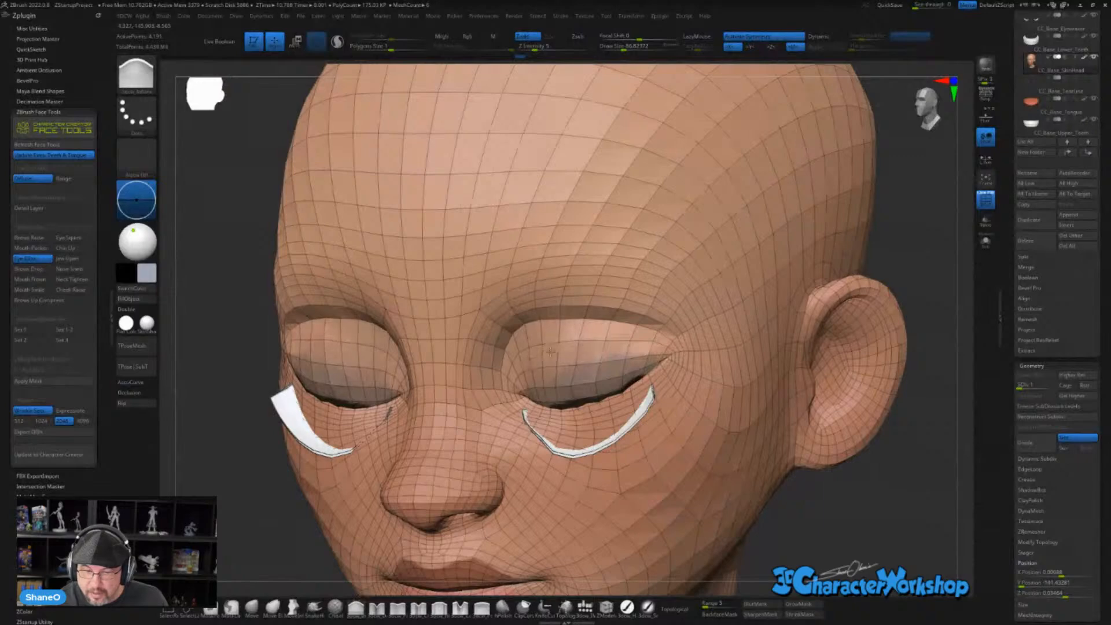
pyautogui.moveTo(610, 357)
pyautogui.keyDown('shift'); pyautogui.mouseDown()
pyautogui.moveTo(582, 353)
pyautogui.moveTo(640, 356)
pyautogui.mouseUp(); pyautogui.keyUp('shift')
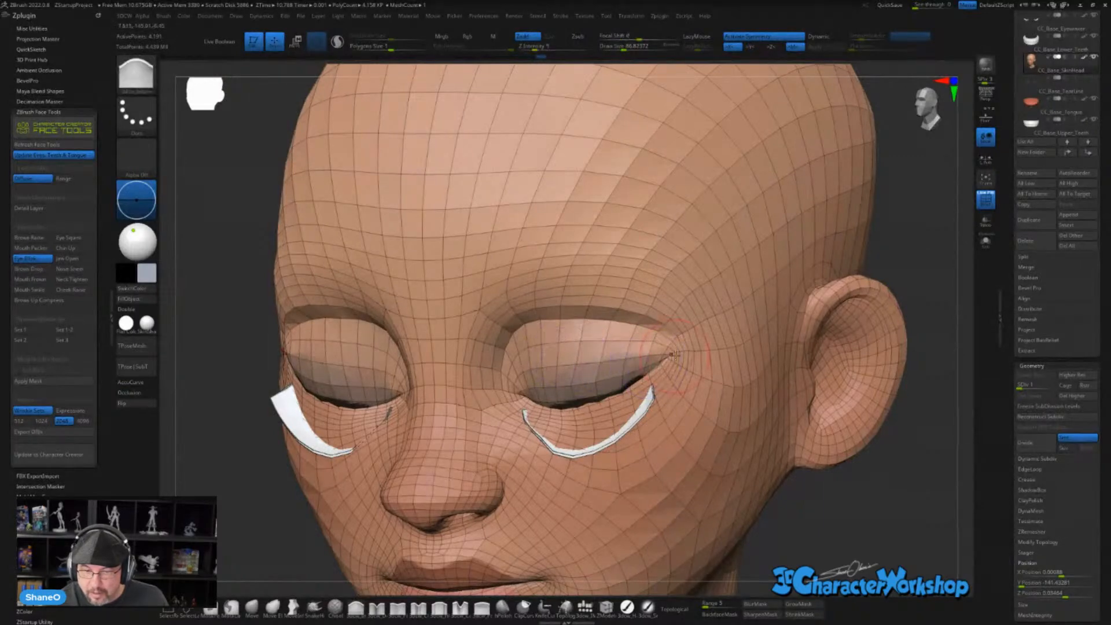
pyautogui.moveTo(602, 360); pyautogui.dragTo(660, 351, button='right')
pyautogui.keyDown('shift'); pyautogui.moveTo(597, 365); pyautogui.dragTo(603, 348); pyautogui.keyUp('shift')
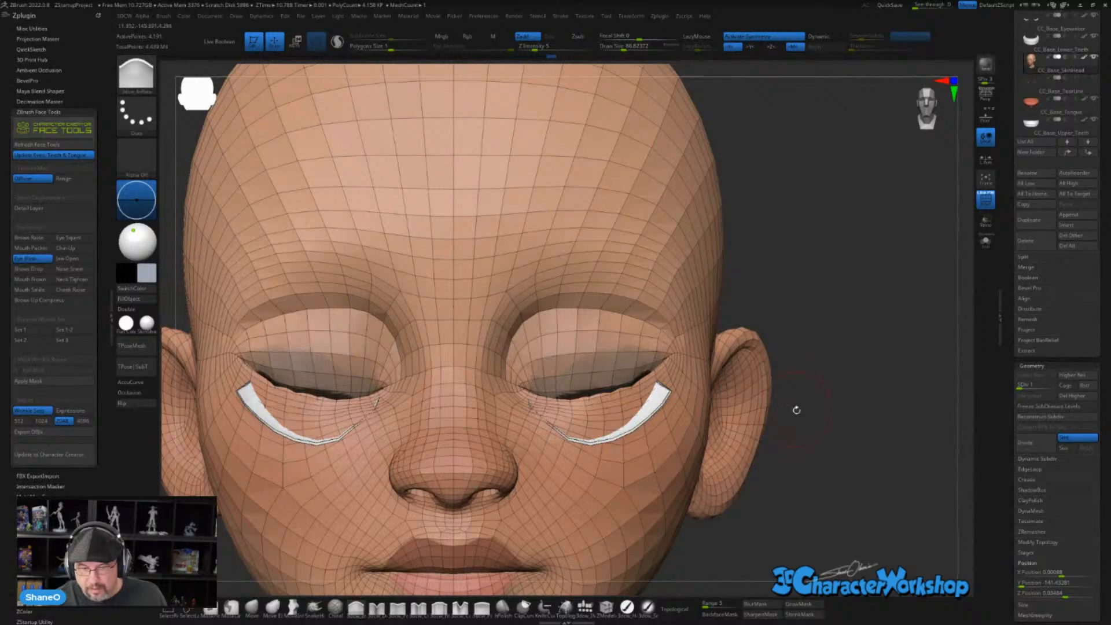
# - Raise the head to subdivision level 2 and check the closed eyelids from the front and the side
pyautogui.keyDown('ctrl'); pyautogui.moveTo(796, 410); pyautogui.dragTo(677, 412, button='right'); pyautogui.keyUp('ctrl')
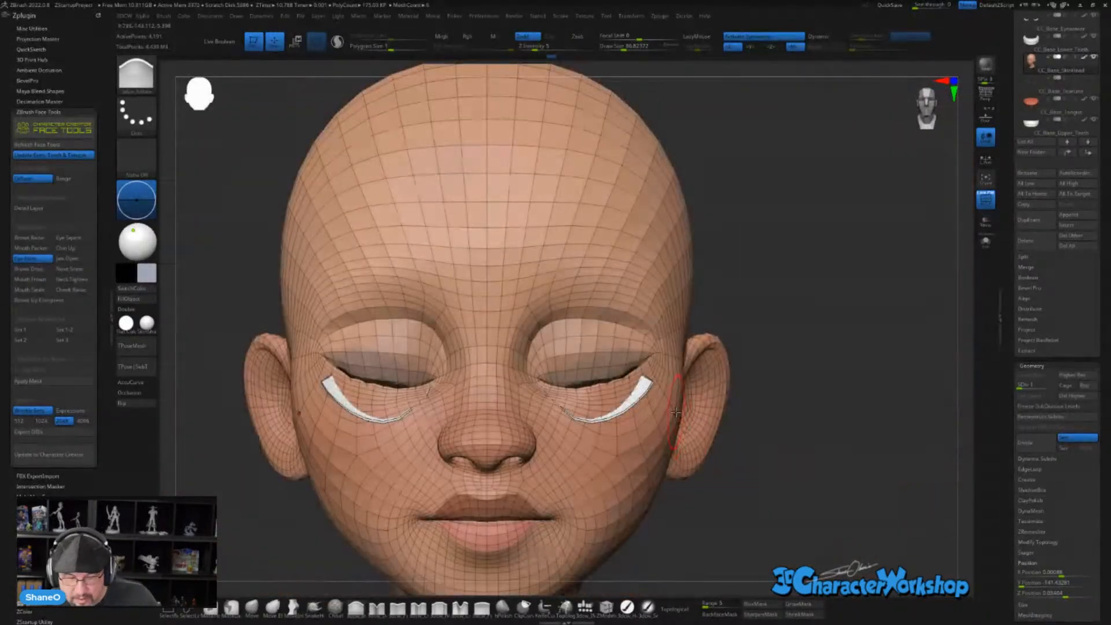
pyautogui.hotkey('ctrl', 'd')
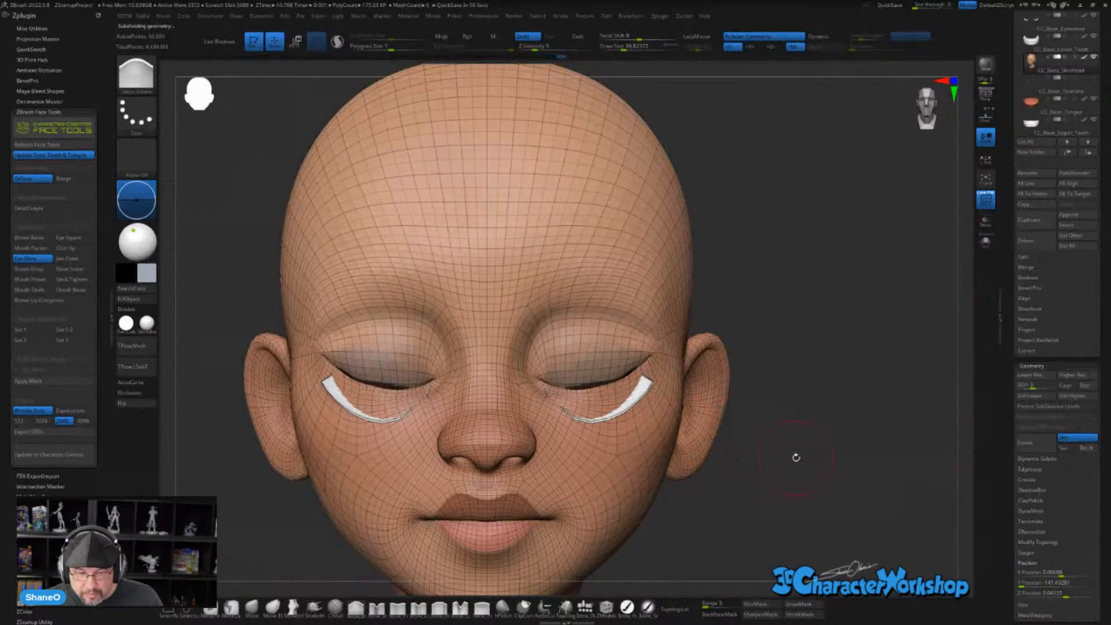
pyautogui.press('d')
pyautogui.moveTo(796, 456); pyautogui.dragTo(795, 411, button='right')
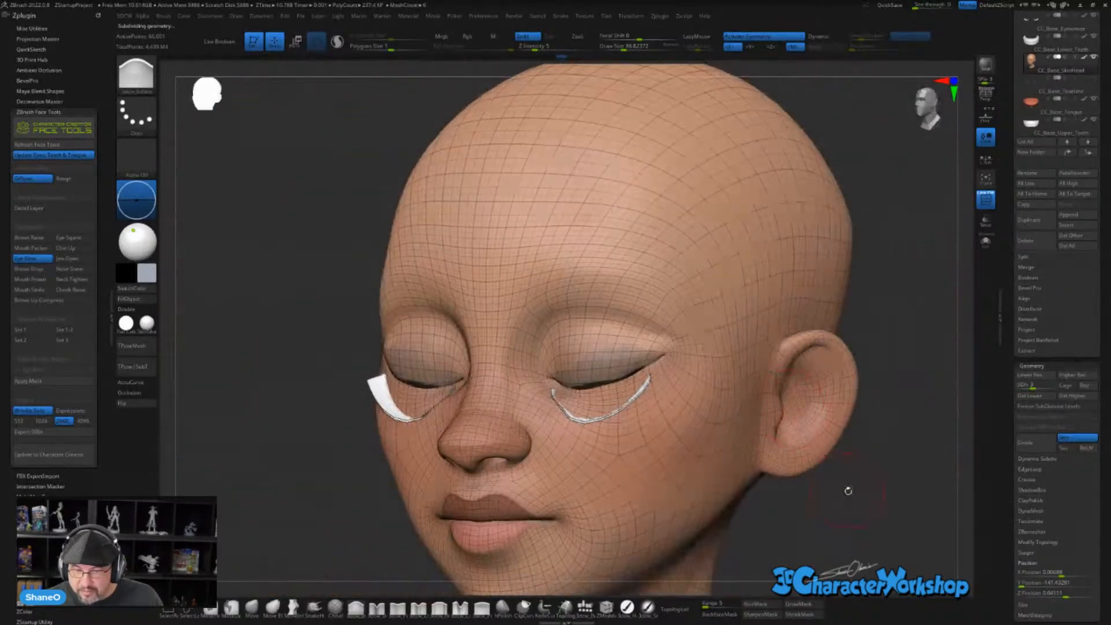
pyautogui.moveTo(849, 491); pyautogui.dragTo(870, 491, button='right')
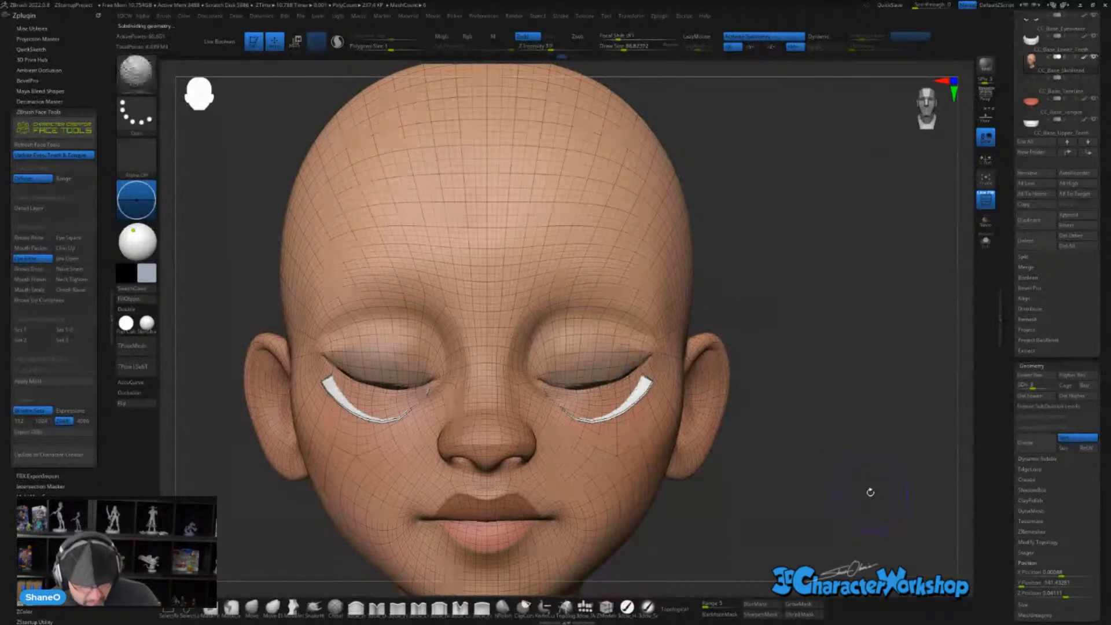
# - Switch to the topological Move brush, enlarge it and adjust the outer corners of the closed eyelids
pyautogui.click(265, 606)
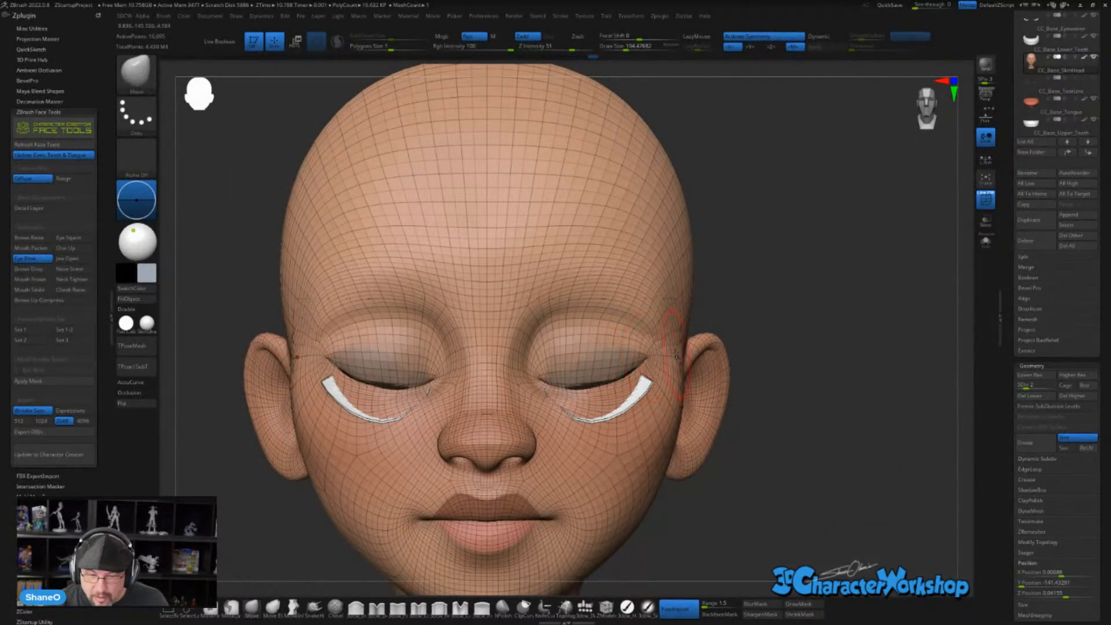
pyautogui.press(']')
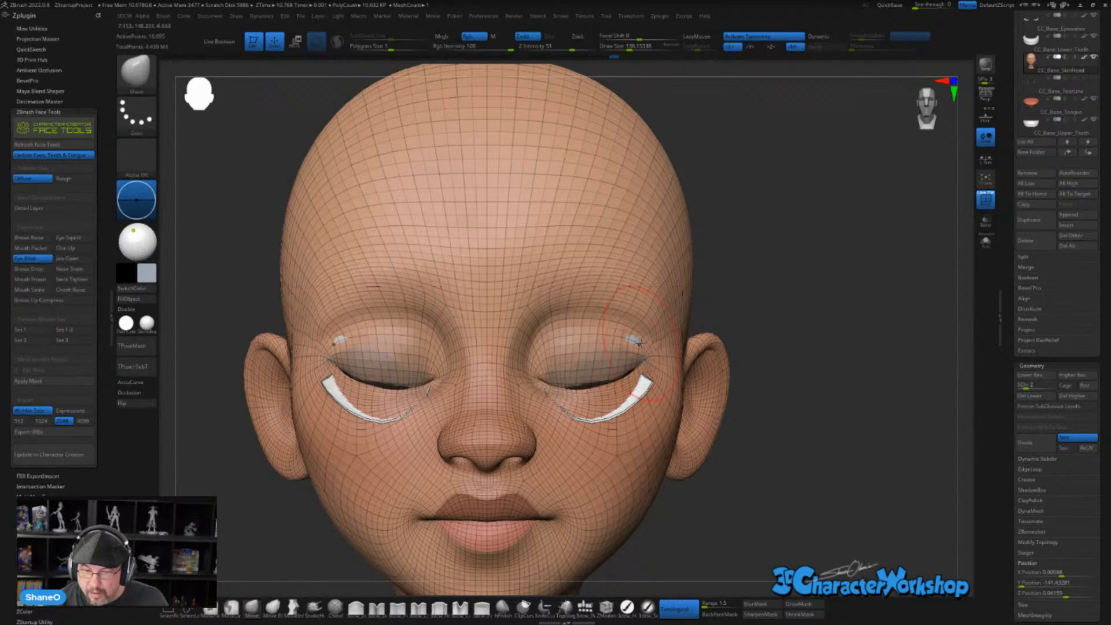
pyautogui.moveTo(851, 353); pyautogui.dragTo(798, 342)
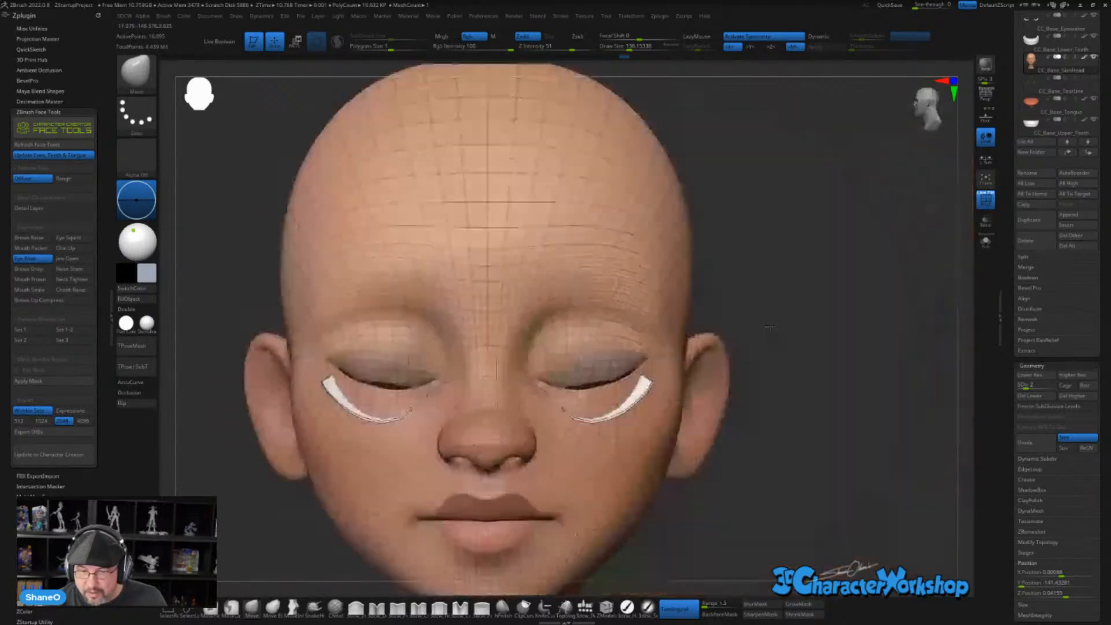
# - Select the eyelash strips, reset the gizmo's orientation and move the strips vertically up to the closed lids' edge
pyautogui.hotkey('shift', 'f')
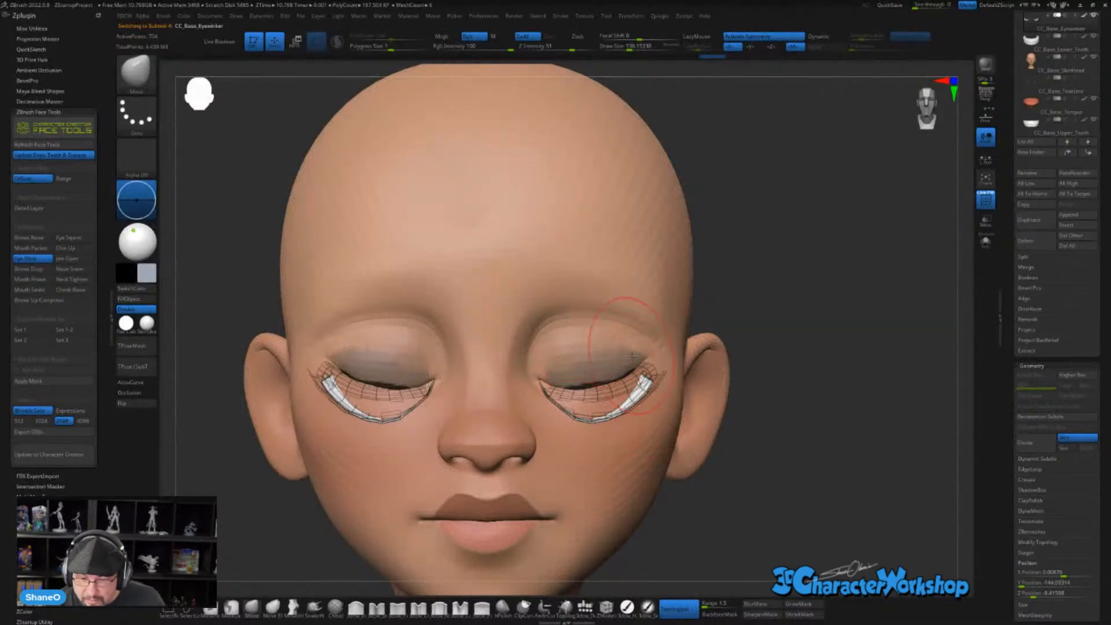
pyautogui.press('w')
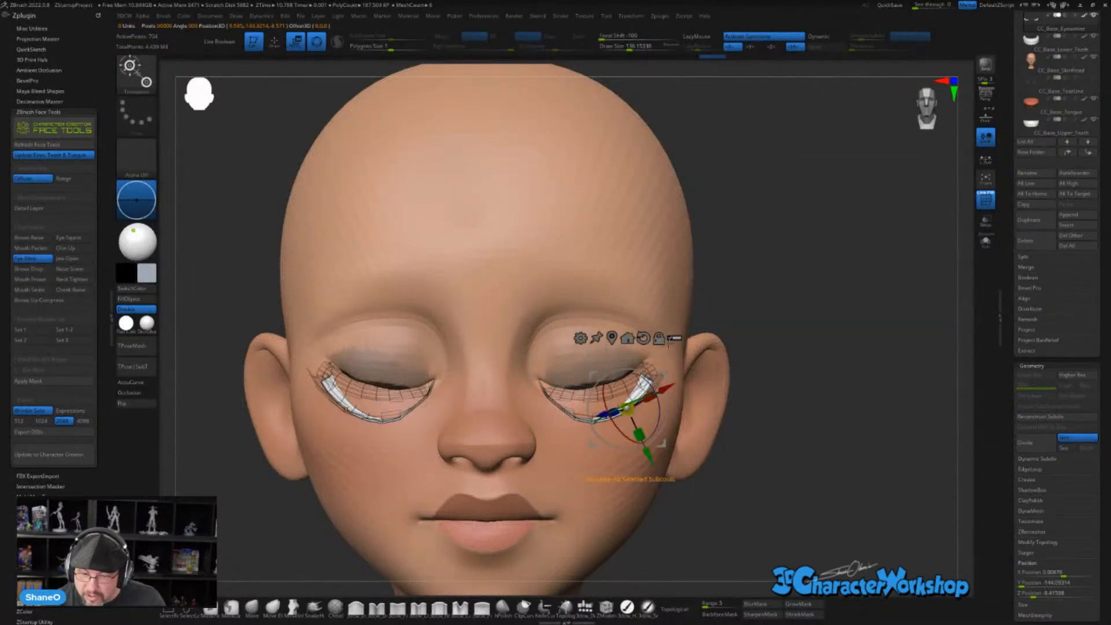
pyautogui.press('ctrl')
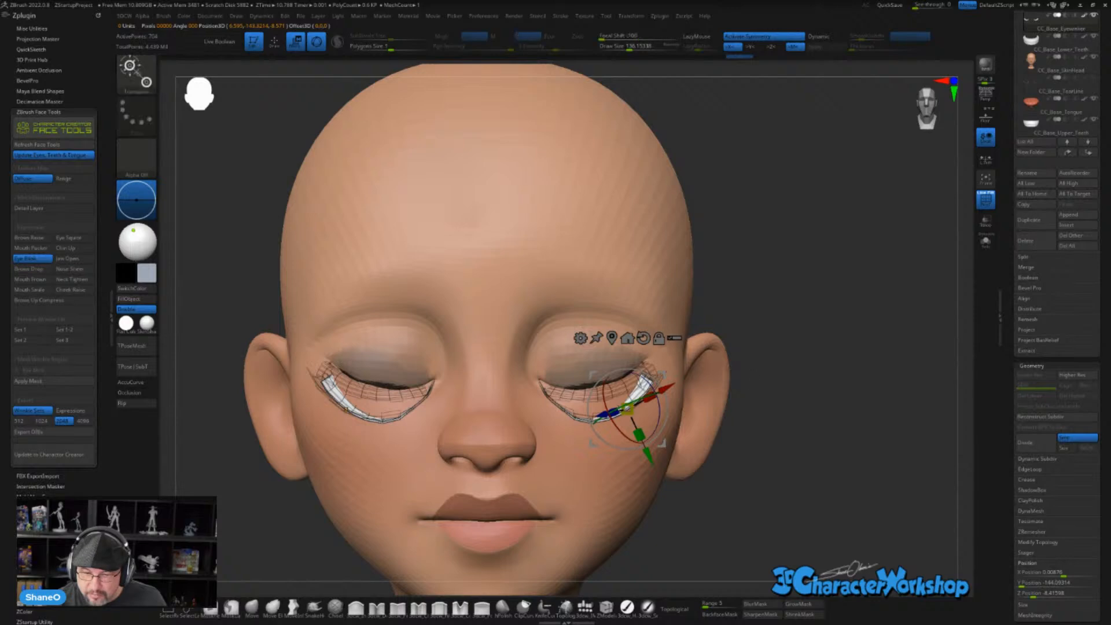
pyautogui.click(643, 338)
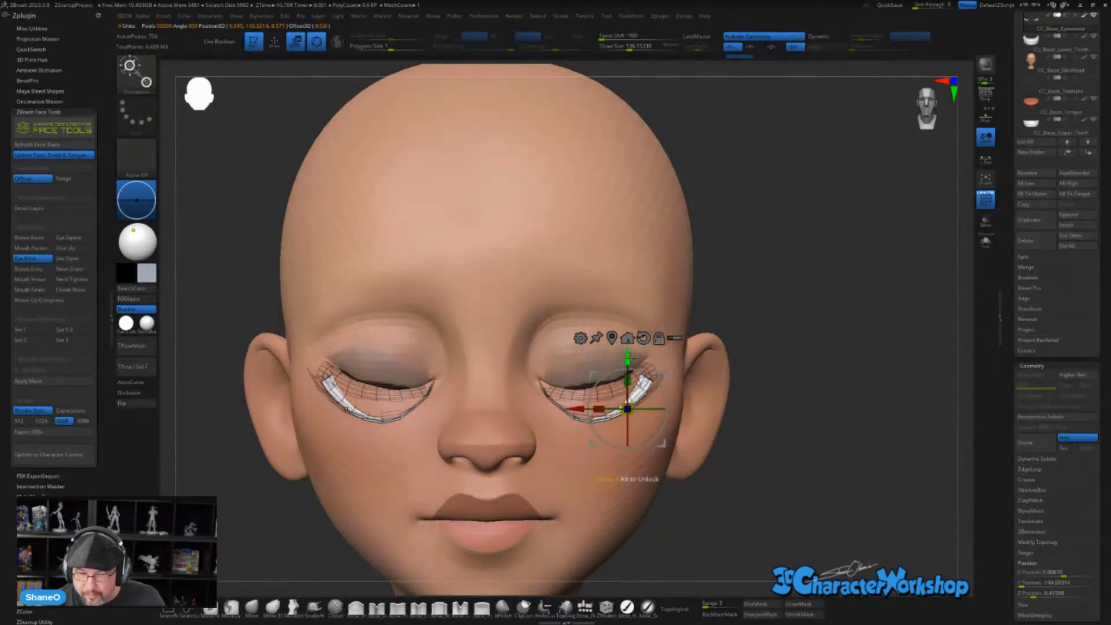
pyautogui.moveTo(633, 357); pyautogui.dragTo(624, 306)
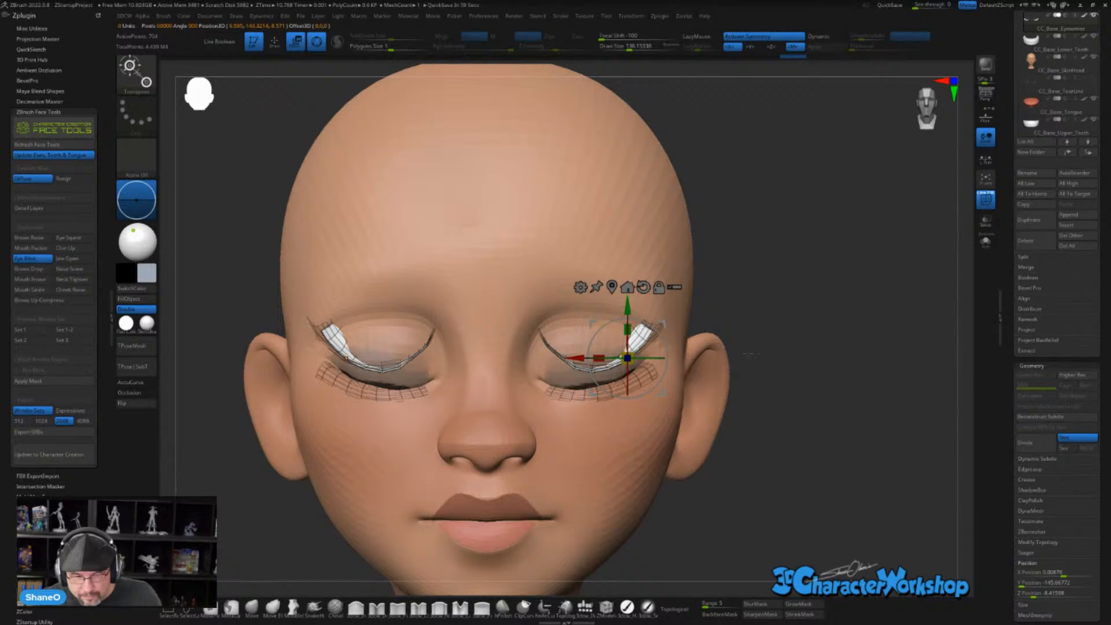
pyautogui.moveTo(863, 376)
pyautogui.mouseDown()
pyautogui.moveTo(767, 377)
pyautogui.moveTo(864, 377)
pyautogui.mouseUp()
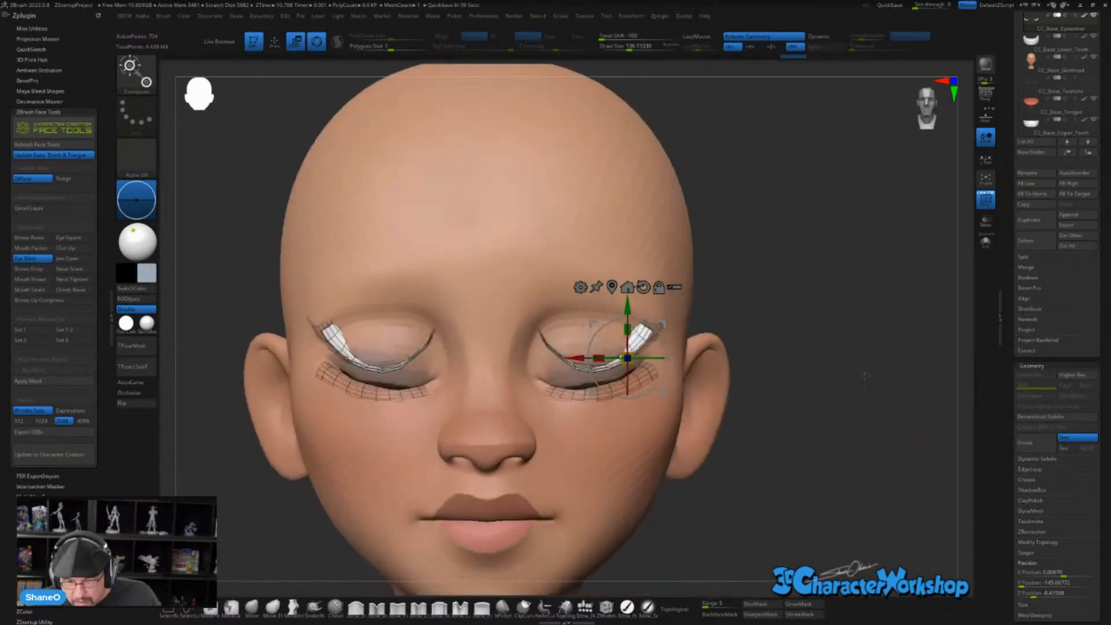
pyautogui.moveTo(627, 303); pyautogui.dragTo(627, 322)
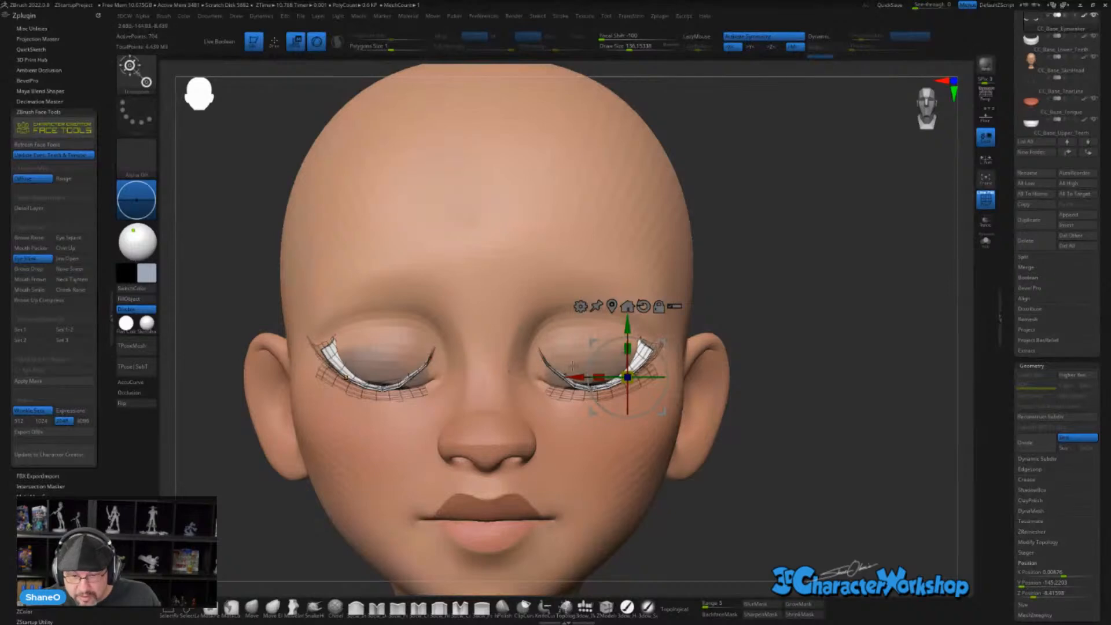
pyautogui.moveTo(829, 329)
pyautogui.mouseDown()
pyautogui.moveTo(792, 330)
pyautogui.moveTo(830, 333)
pyautogui.mouseUp()
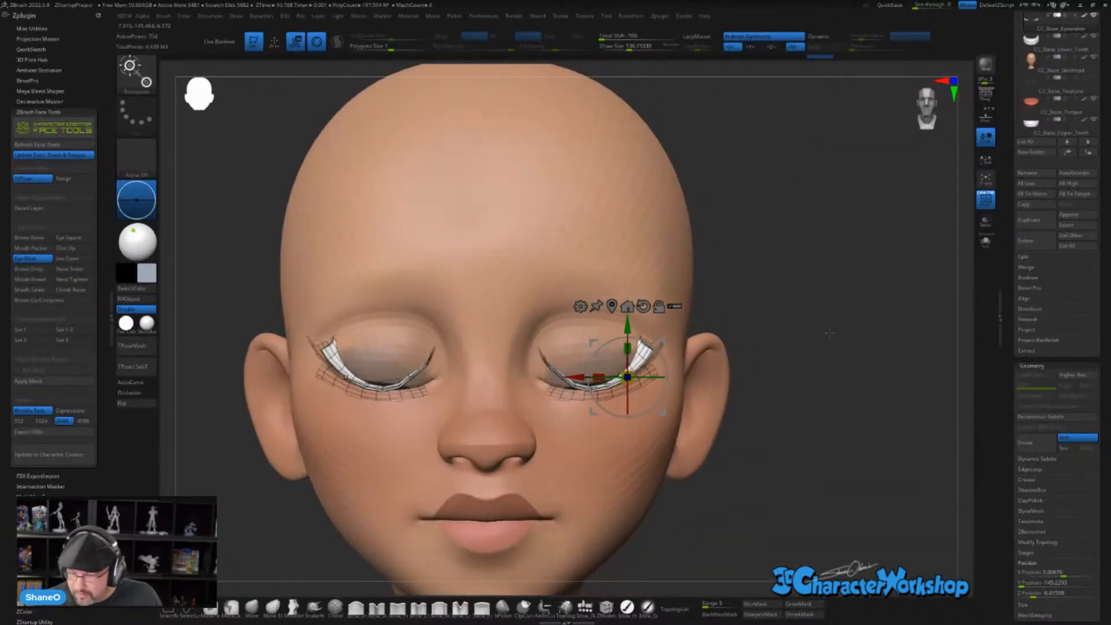
# - Return to the Move brush, adjust its size and pull the eyelash strips' outer and inner ends onto the closed lid line
pyautogui.press('q')
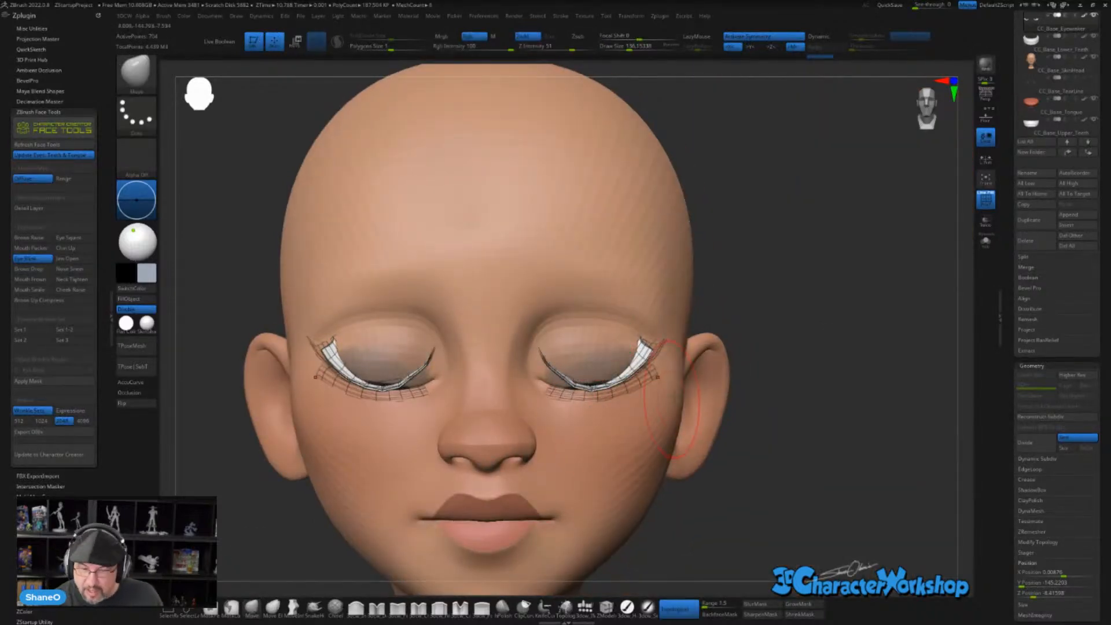
pyautogui.moveTo(649, 360); pyautogui.dragTo(656, 412, button='right')
pyautogui.press('s')
pyautogui.moveTo(636, 360)
pyautogui.mouseDown()
pyautogui.moveTo(647, 350)
pyautogui.moveTo(631, 361)
pyautogui.mouseUp()
pyautogui.press('s')
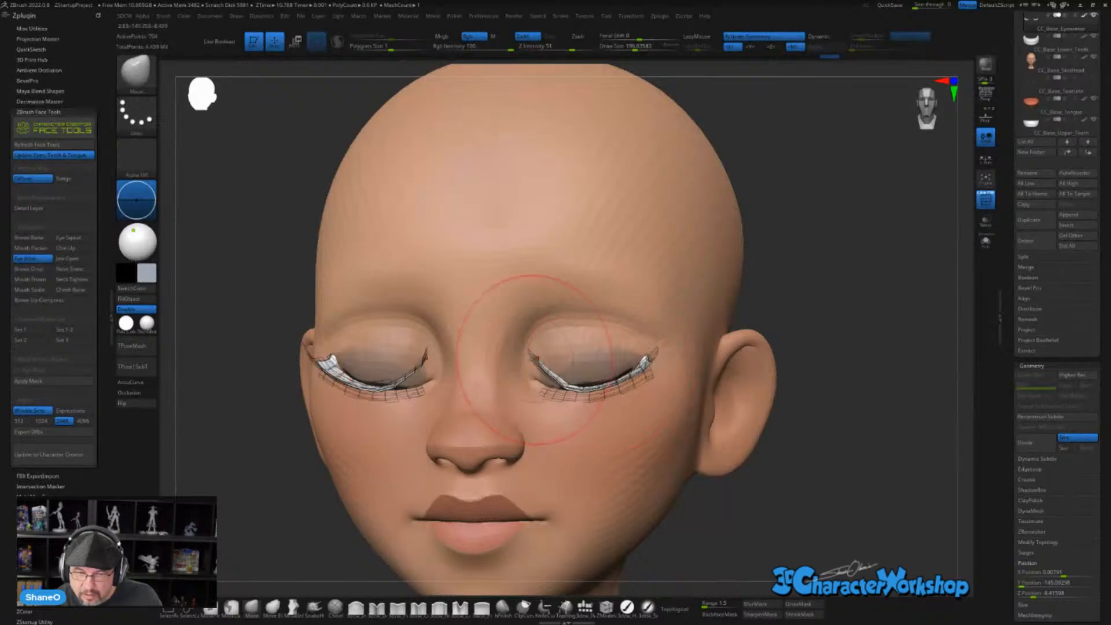
pyautogui.moveTo(550, 355); pyautogui.dragTo(546, 361)
pyautogui.moveTo(540, 361)
pyautogui.mouseDown()
pyautogui.moveTo(525, 369)
pyautogui.moveTo(576, 376)
pyautogui.mouseUp()
pyautogui.moveTo(583, 380)
pyautogui.mouseDown()
pyautogui.moveTo(536, 371)
pyautogui.moveTo(569, 381)
pyautogui.mouseUp()
pyautogui.press('s')
pyautogui.press('s')
pyautogui.moveTo(559, 382); pyautogui.dragTo(537, 377)
pyautogui.moveTo(541, 376); pyautogui.dragTo(551, 385)
# - Nudge the inner half of the eyelash strips along the lid line from a closer view
pyautogui.moveTo(641, 376)
pyautogui.keyDown('ctrl'); pyautogui.mouseDown(button='right')
pyautogui.moveTo(625, 414)
pyautogui.moveTo(602, 405)
pyautogui.mouseUp(button='right'); pyautogui.keyUp('ctrl')
pyautogui.moveTo(582, 386); pyautogui.dragTo(581, 391)
pyautogui.moveTo(541, 397); pyautogui.dragTo(529, 404)
pyautogui.moveTo(515, 402)
pyautogui.mouseDown()
pyautogui.moveTo(529, 407)
pyautogui.moveTo(509, 405)
pyautogui.mouseUp()
pyautogui.moveTo(521, 394); pyautogui.dragTo(486, 437, button='right')
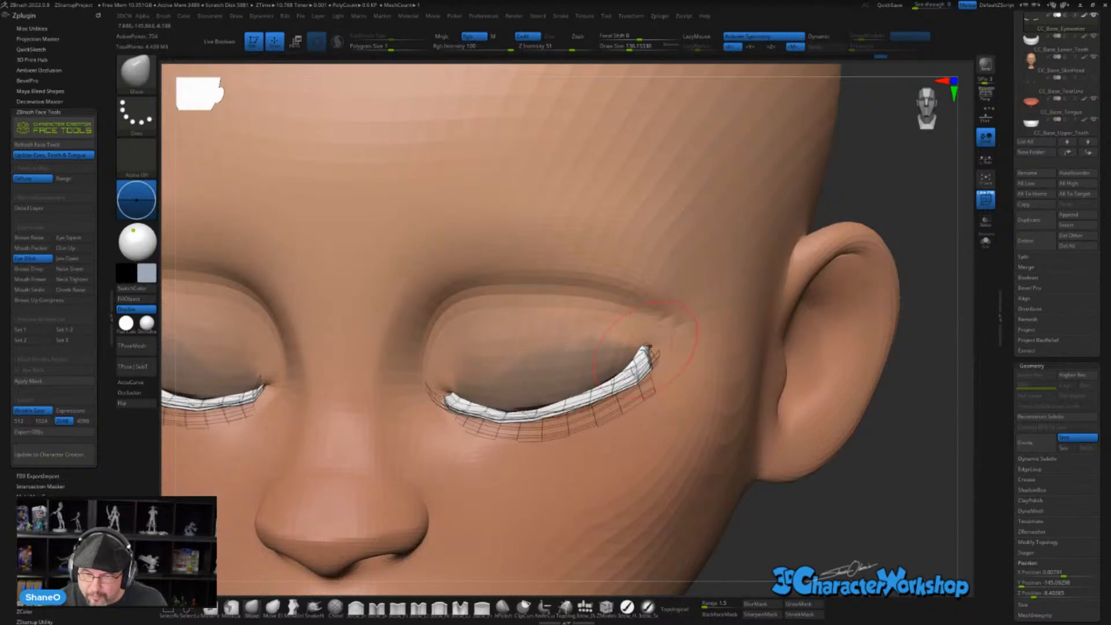
# - Fit the outer ends of the eyelash strips to the eye corners, reducing the brush's draw size for the detail
pyautogui.moveTo(647, 348); pyautogui.dragTo(648, 351)
pyautogui.moveTo(648, 351); pyautogui.dragTo(649, 391, button='right')
pyautogui.moveTo(641, 363); pyautogui.dragTo(641, 368)
pyautogui.moveTo(646, 359); pyautogui.dragTo(659, 384, button='right')
pyautogui.press('s')
pyautogui.moveTo(659, 385); pyautogui.dragTo(652, 384)
pyautogui.moveTo(649, 382); pyautogui.dragTo(653, 384)
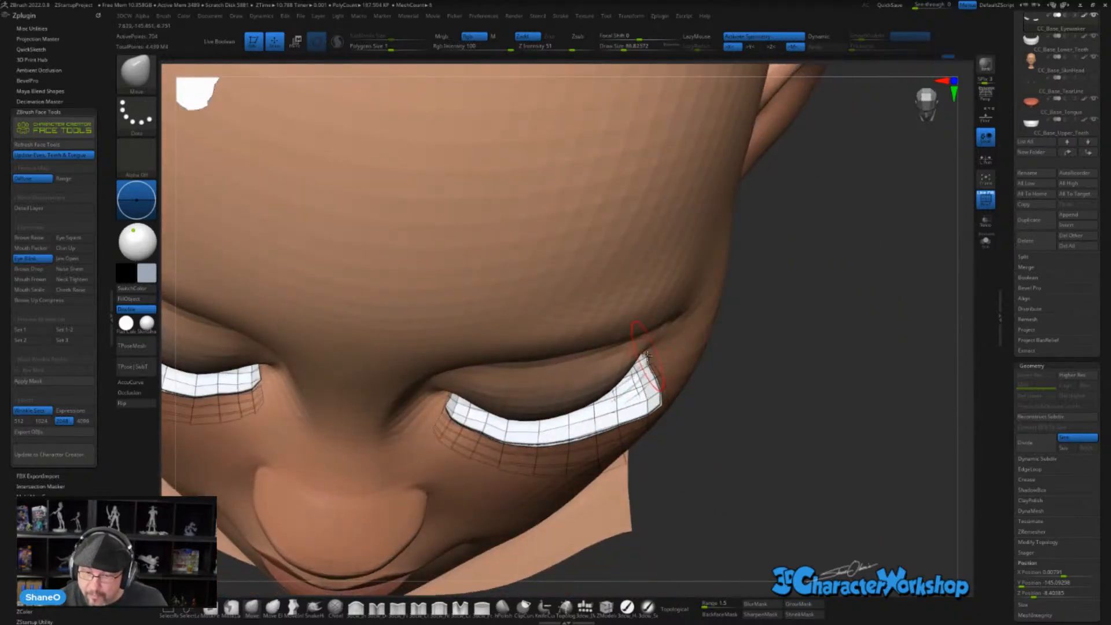
# - Adjust the inner part of the eyelash strips as seen from above the face
pyautogui.press('[')
pyautogui.moveTo(617, 397); pyautogui.dragTo(521, 428, button='right')
pyautogui.press(']')
pyautogui.moveTo(481, 423); pyautogui.dragTo(460, 411)
# - Even out the eyelash strips' outer curve as seen from below and check the fit from the front
pyautogui.moveTo(595, 417); pyautogui.dragTo(587, 249, button='right')
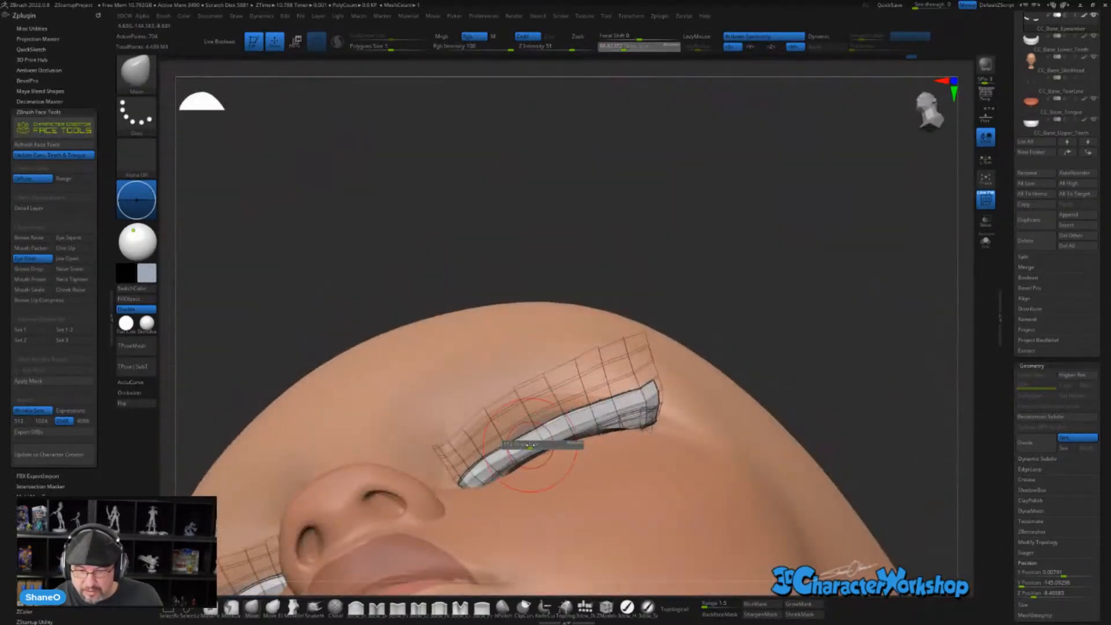
pyautogui.press(']')
pyautogui.moveTo(611, 406); pyautogui.dragTo(617, 399)
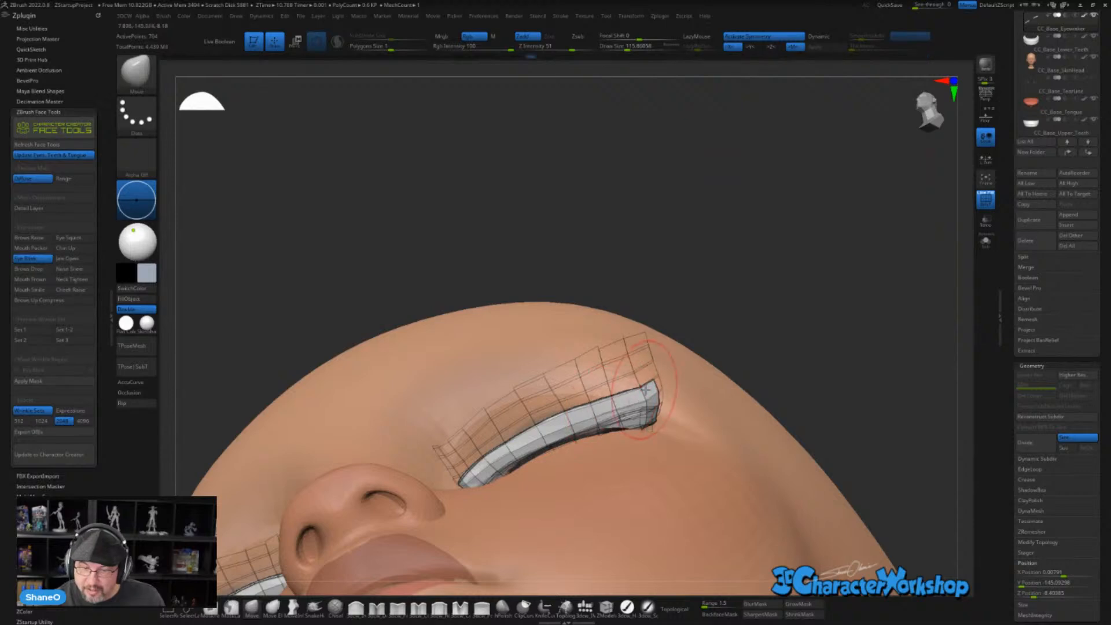
pyautogui.moveTo(674, 399); pyautogui.dragTo(637, 381, button='right')
pyautogui.press('[')
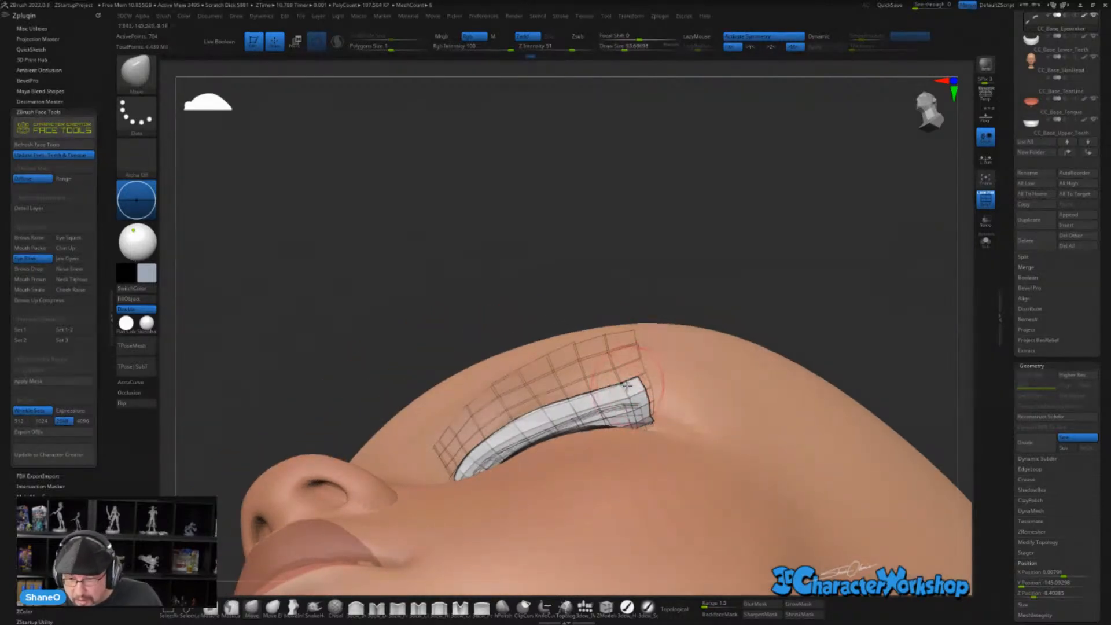
pyautogui.moveTo(623, 385)
pyautogui.mouseDown(button='right')
pyautogui.moveTo(654, 421)
pyautogui.moveTo(639, 420)
pyautogui.moveTo(645, 435)
pyautogui.moveTo(615, 449)
pyautogui.mouseUp(button='right')
pyautogui.press(']')
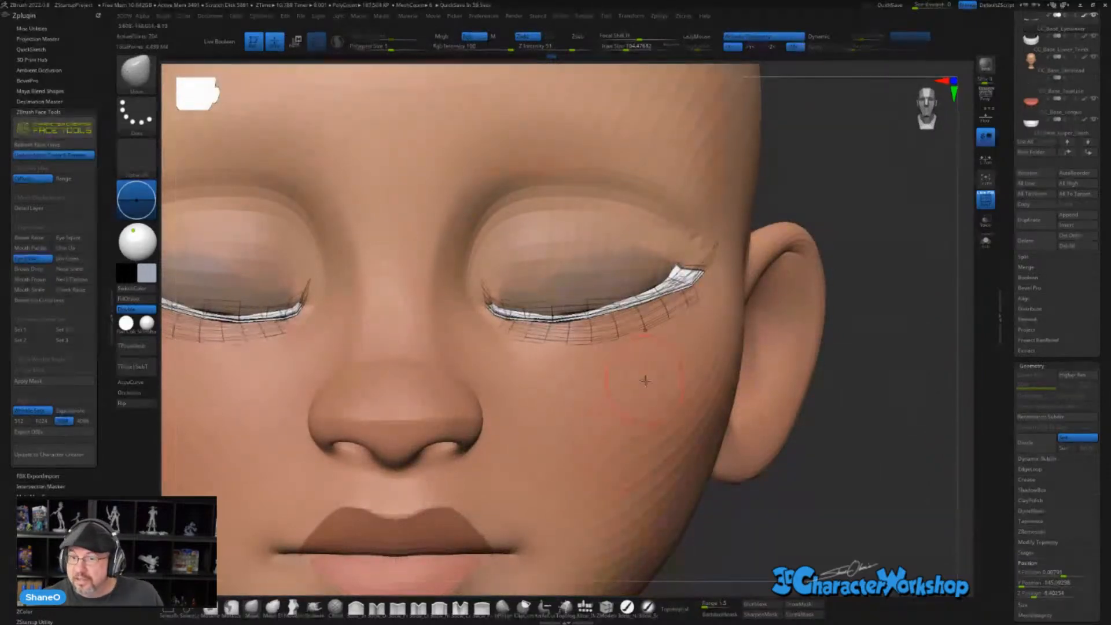
pyautogui.moveTo(645, 372); pyautogui.dragTo(637, 368, button='right')
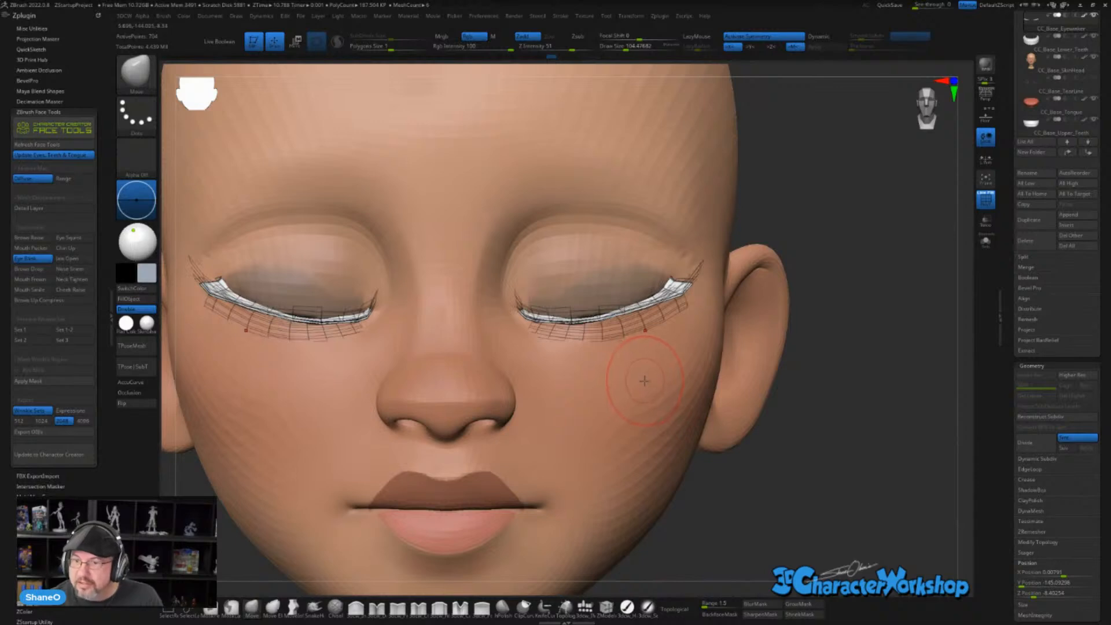
# - Enlarge the brush and reshape the middle of the eyelash strips so they follow the curve of the closed lids
pyautogui.moveTo(631, 340); pyautogui.dragTo(625, 317, button='right')
pyautogui.press('s')
pyautogui.moveTo(626, 313); pyautogui.dragTo(636, 312)
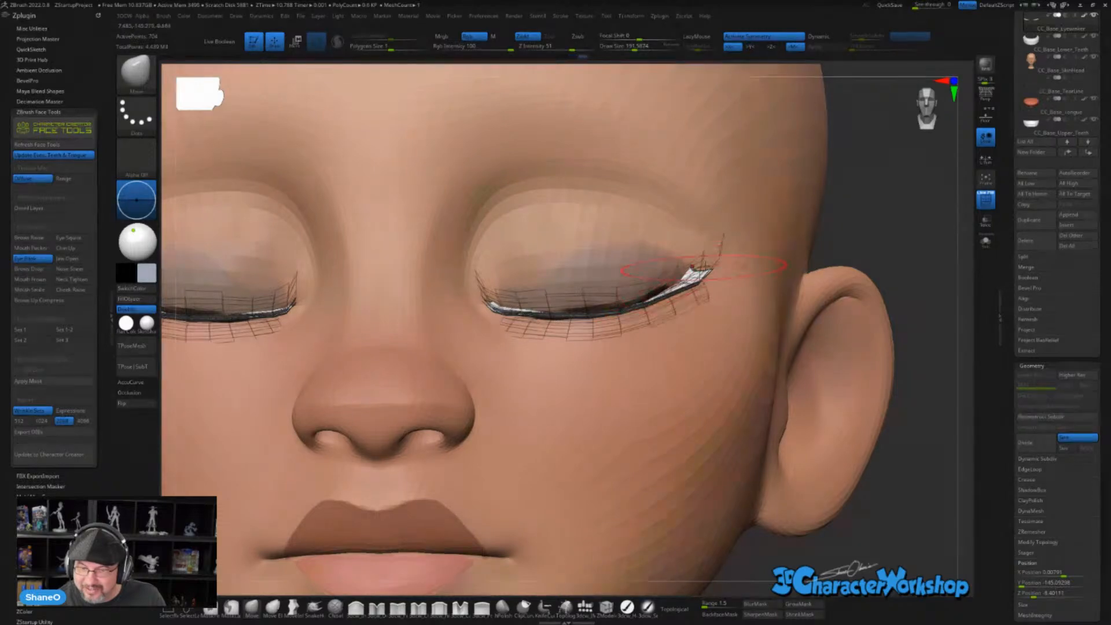
pyautogui.moveTo(704, 267); pyautogui.dragTo(715, 295, button='right')
pyautogui.moveTo(632, 345); pyautogui.dragTo(607, 343)
pyautogui.moveTo(579, 347); pyautogui.dragTo(578, 343)
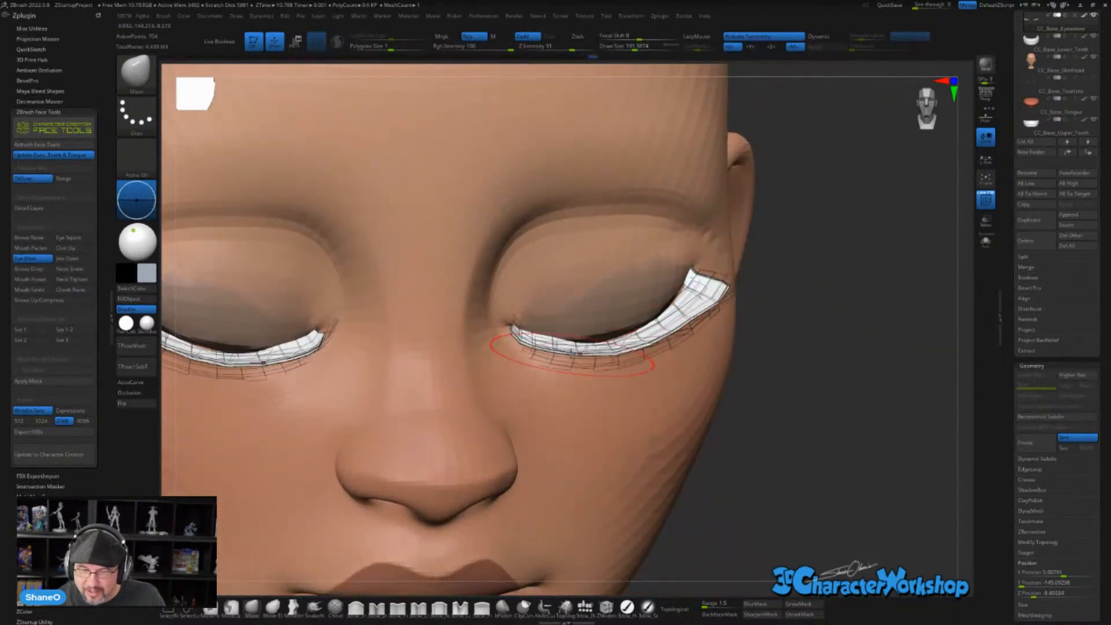
# - Reduce the draw size and refine the inner ends of the eyelash strips near the tear ducts
pyautogui.moveTo(521, 317); pyautogui.dragTo(526, 312, button='right')
pyautogui.press('s')
pyautogui.moveTo(526, 312); pyautogui.dragTo(516, 312)
pyautogui.moveTo(515, 296); pyautogui.dragTo(513, 316, button='right')
pyautogui.moveTo(580, 335); pyautogui.dragTo(540, 338, button='right')
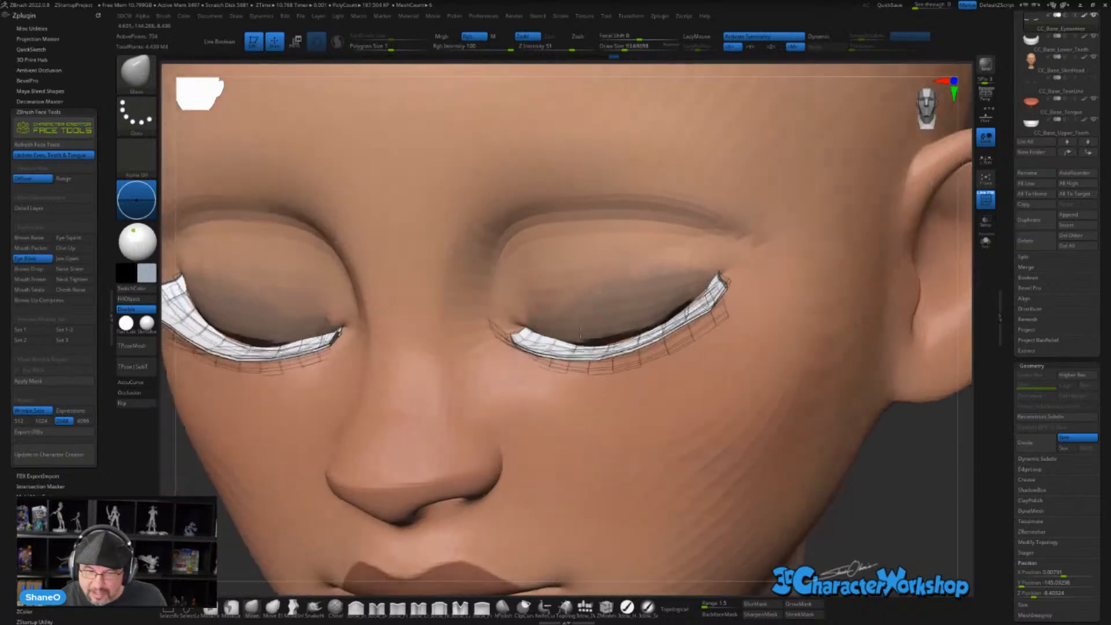
pyautogui.moveTo(518, 331); pyautogui.dragTo(557, 336)
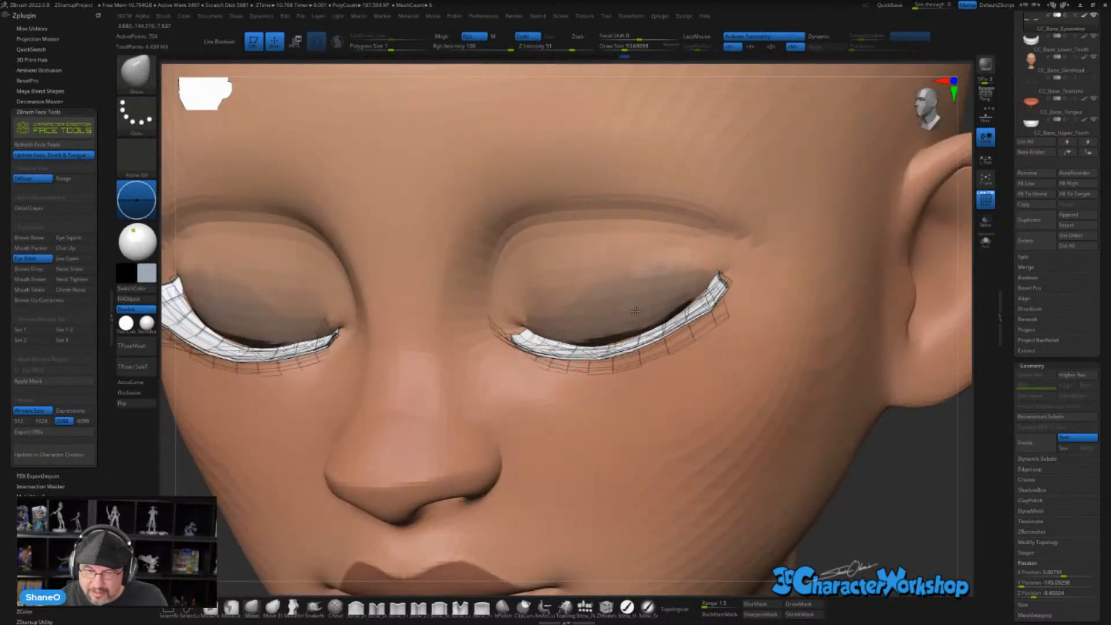
# - Refine the middle and outer ends of the eyelash strips with a larger brush and check the whole head without the wireframe
pyautogui.moveTo(568, 332)
pyautogui.mouseDown(button='right')
pyautogui.moveTo(602, 357)
pyautogui.moveTo(622, 343)
pyautogui.mouseUp(button='right')
pyautogui.press('s')
pyautogui.moveTo(625, 342); pyautogui.dragTo(629, 334)
pyautogui.moveTo(637, 341); pyautogui.dragTo(628, 318, button='right')
pyautogui.moveTo(703, 302); pyautogui.dragTo(700, 298)
pyautogui.moveTo(699, 313); pyautogui.dragTo(715, 286, button='right')
pyautogui.press('f')
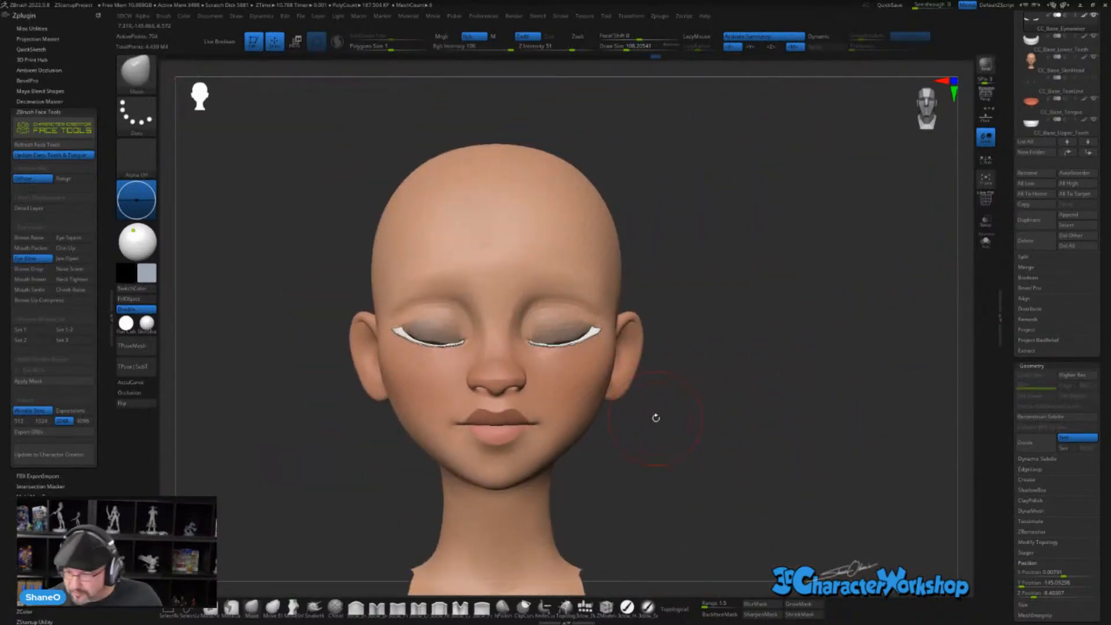
pyautogui.moveTo(814, 490); pyautogui.dragTo(781, 430, button='right')
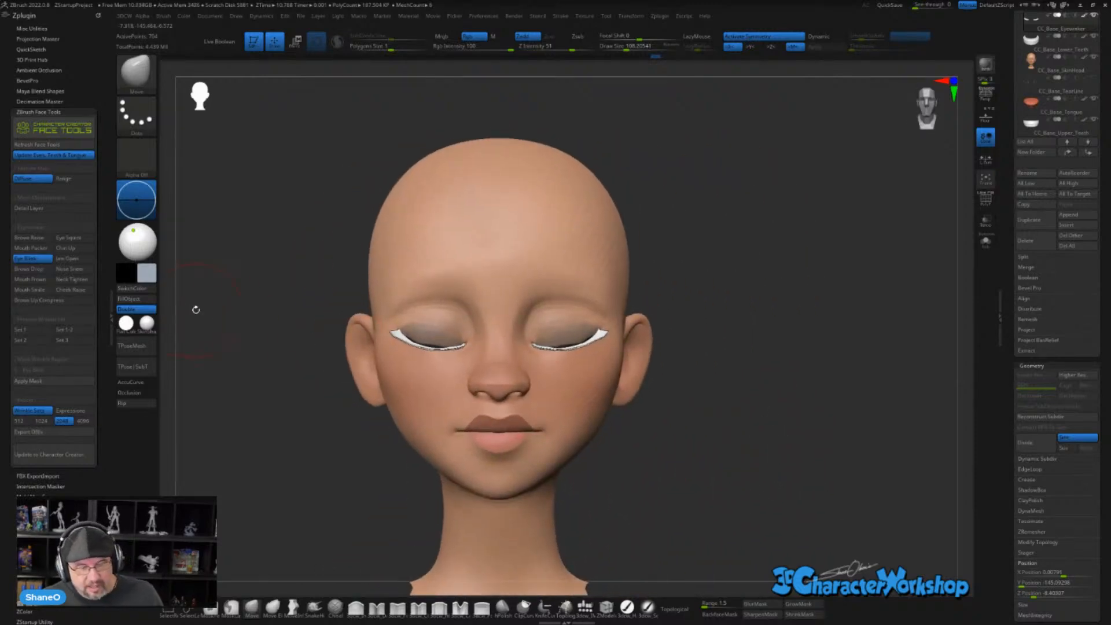
# - Leave the Eye Blink expression for the neutral face, activate the Jaw Open expression and view the open mouth
pyautogui.click(20, 262)
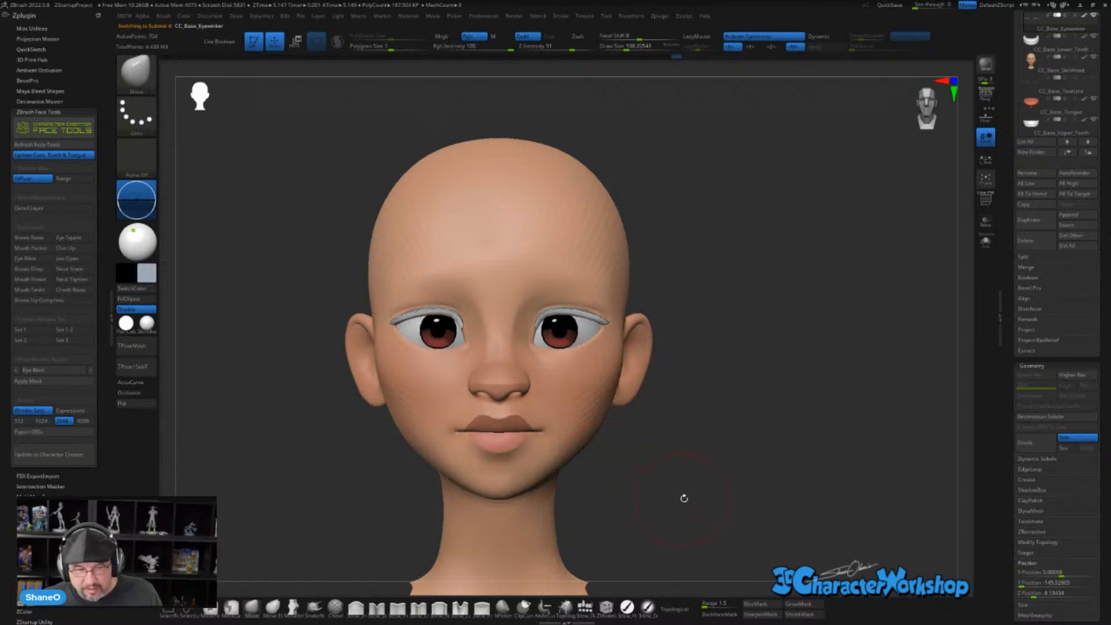
pyautogui.keyDown('alt'); pyautogui.moveTo(684, 499); pyautogui.dragTo(696, 445); pyautogui.keyUp('alt')
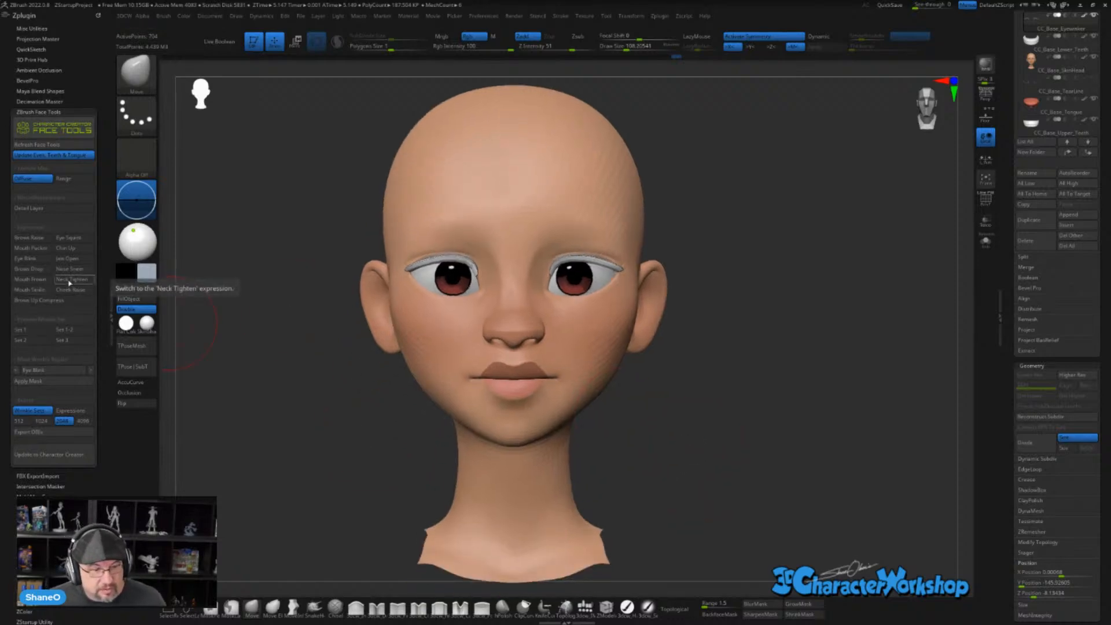
pyautogui.click(68, 259)
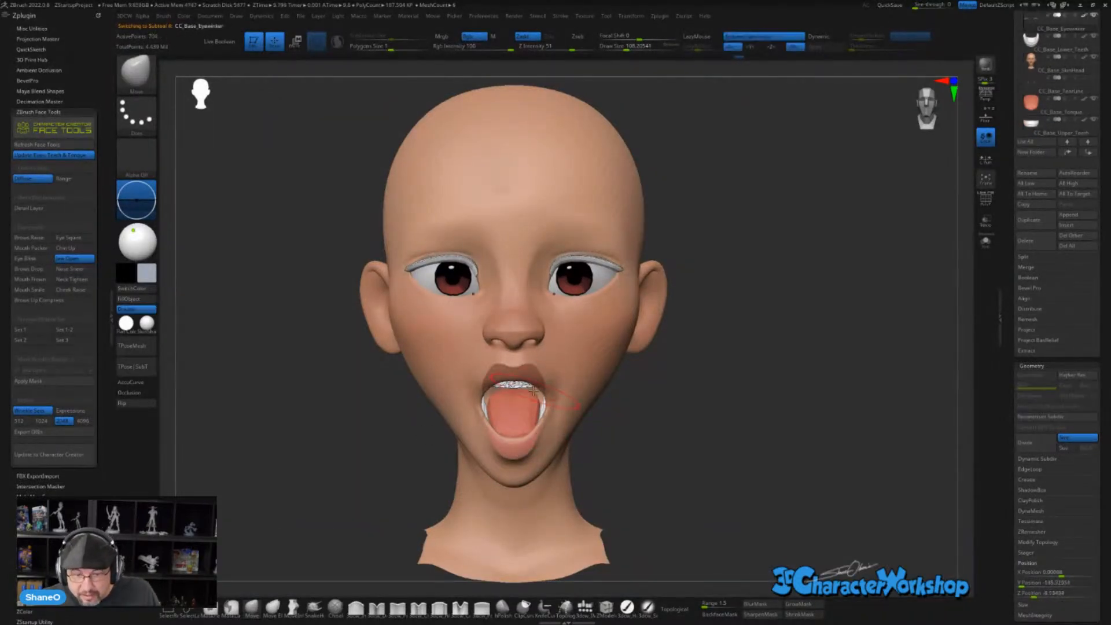
pyautogui.moveTo(726, 424); pyautogui.dragTo(788, 396)
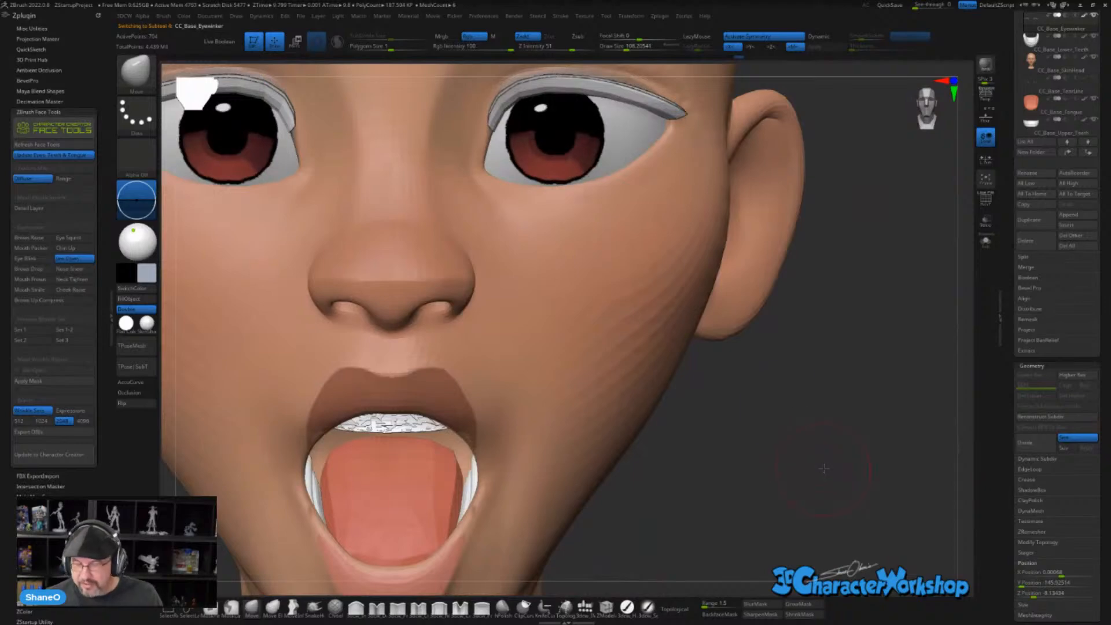
pyautogui.press('f')
pyautogui.keyDown('alt'); pyautogui.moveTo(786, 436); pyautogui.dragTo(776, 480); pyautogui.keyUp('alt')
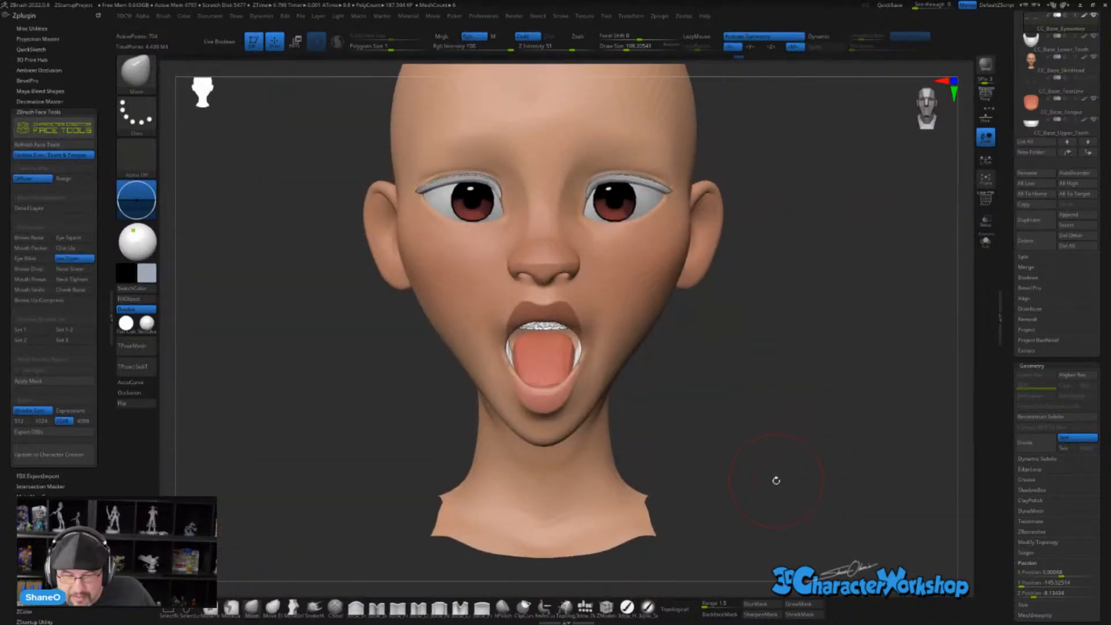
# - Reduce the draw size to about 59 and examine the lips, teeth and tongue of the open mouth up close
pyautogui.moveTo(656, 403)
pyautogui.mouseDown()
pyautogui.moveTo(648, 446)
pyautogui.moveTo(686, 426)
pyautogui.moveTo(625, 426)
pyautogui.mouseUp()
pyautogui.moveTo(572, 414)
pyautogui.keyDown('ctrl'); pyautogui.mouseDown(button='right')
pyautogui.moveTo(580, 421)
pyautogui.moveTo(579, 393)
pyautogui.mouseUp(button='right'); pyautogui.keyUp('ctrl')
pyautogui.press('s')
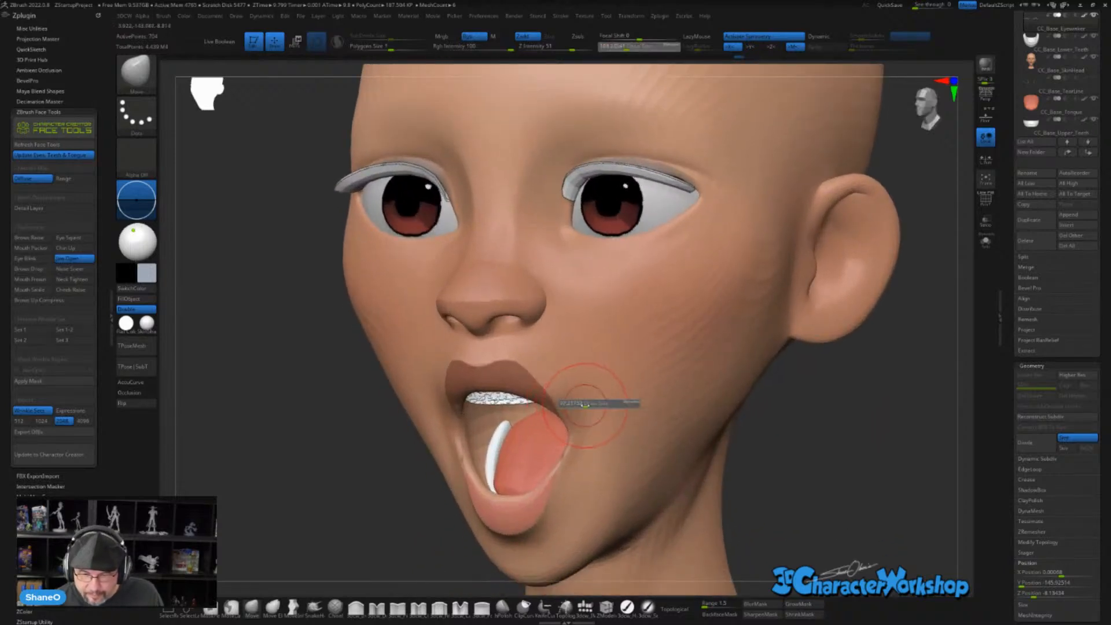
pyautogui.moveTo(589, 405); pyautogui.dragTo(580, 407)
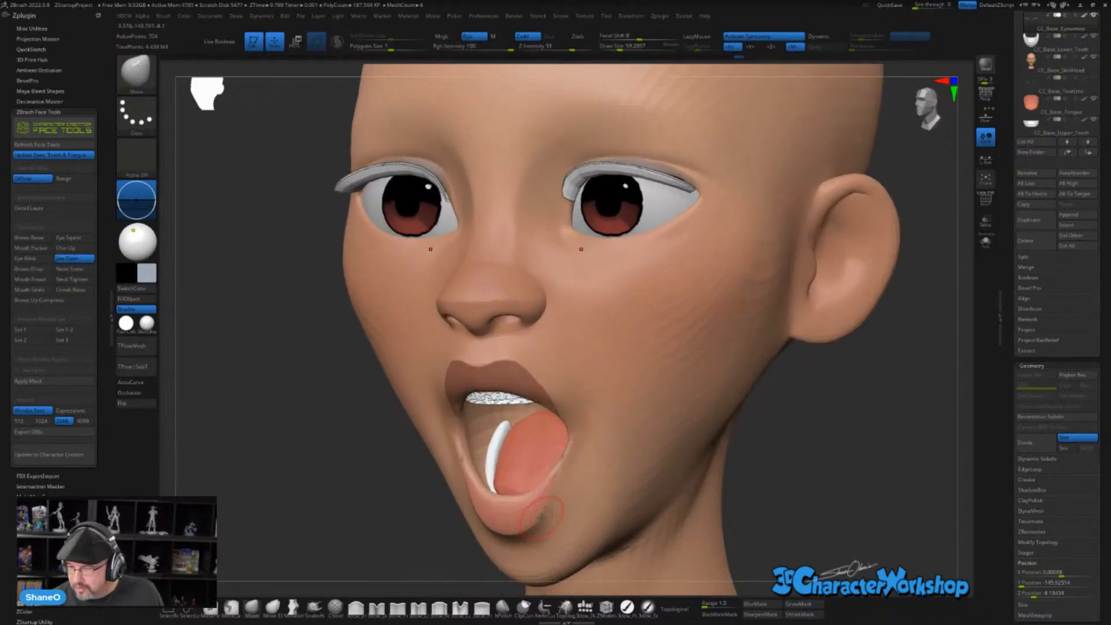
pyautogui.moveTo(529, 450)
pyautogui.mouseDown(button='right')
pyautogui.moveTo(500, 430)
pyautogui.moveTo(536, 416)
pyautogui.moveTo(538, 448)
pyautogui.mouseUp(button='right')
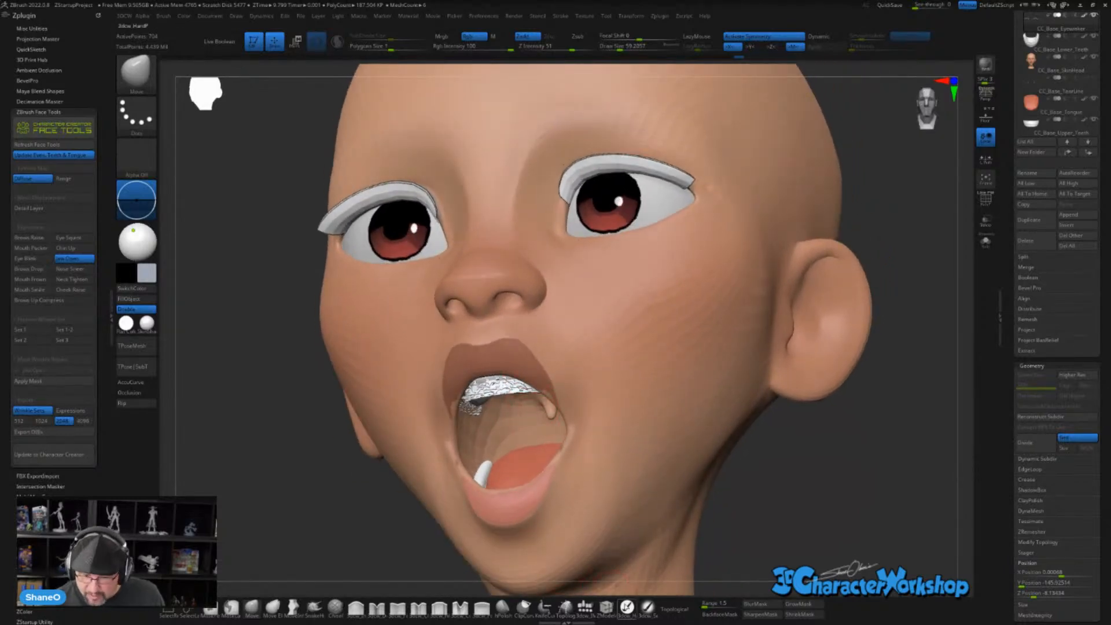
# - Switch to a freehand-stroke brush, make the CC_Base_SkinHead subtool active and raise it to its highest subdivision level
pyautogui.click(628, 608)
pyautogui.moveTo(575, 491); pyautogui.dragTo(609, 470, button='right')
pyautogui.moveTo(528, 415); pyautogui.dragTo(517, 428, button='right')
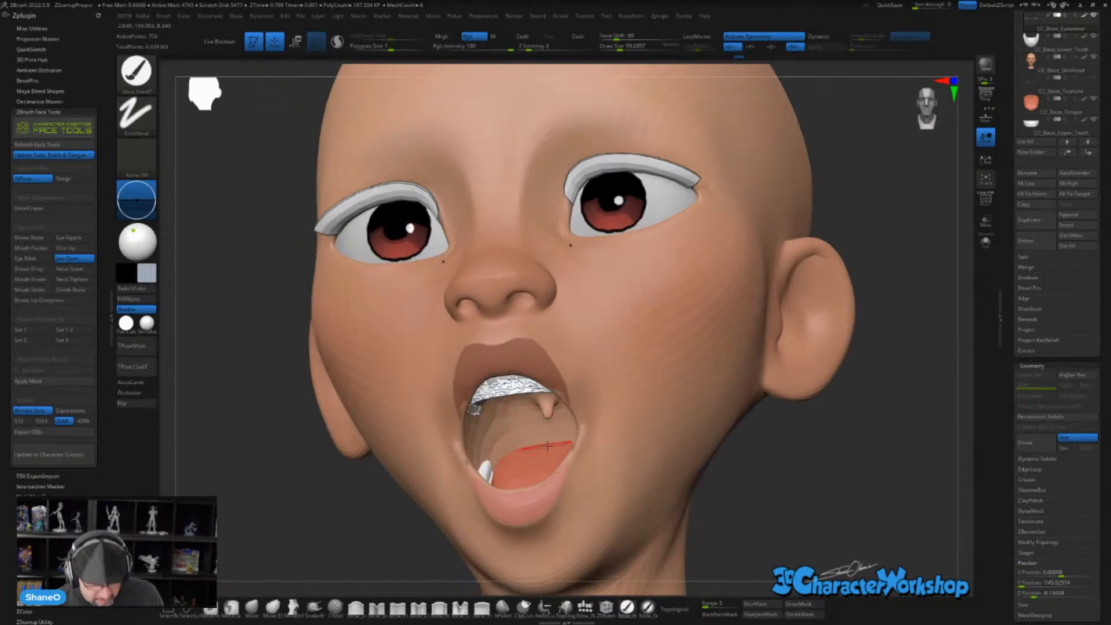
pyautogui.hotkey('ctrl', 'd')
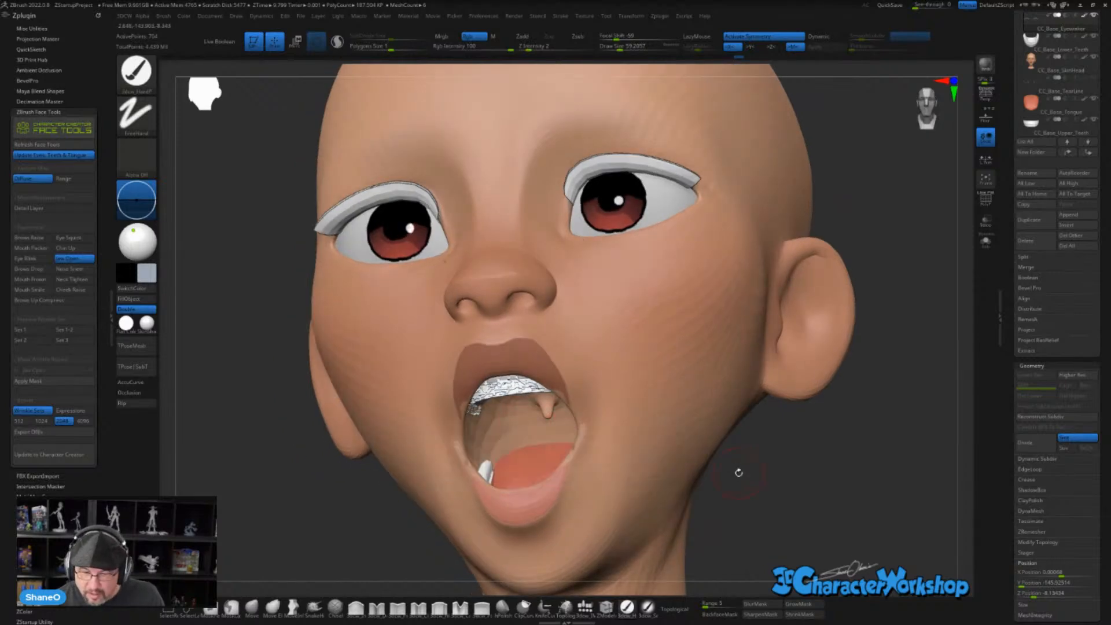
pyautogui.moveTo(652, 445); pyautogui.dragTo(524, 420, button='right')
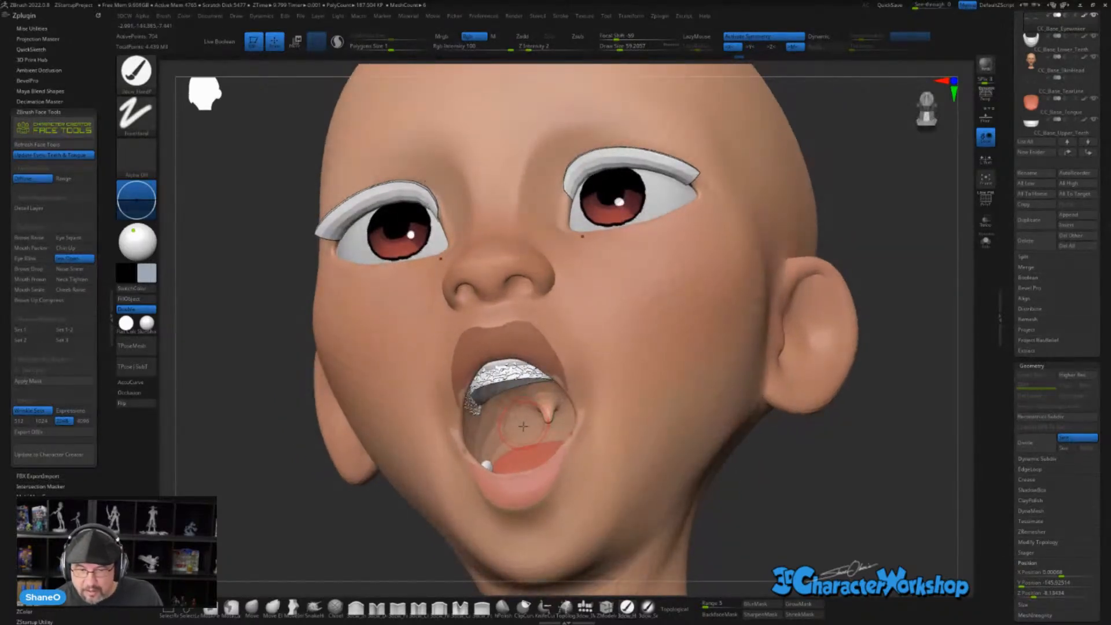
pyautogui.press('shift')
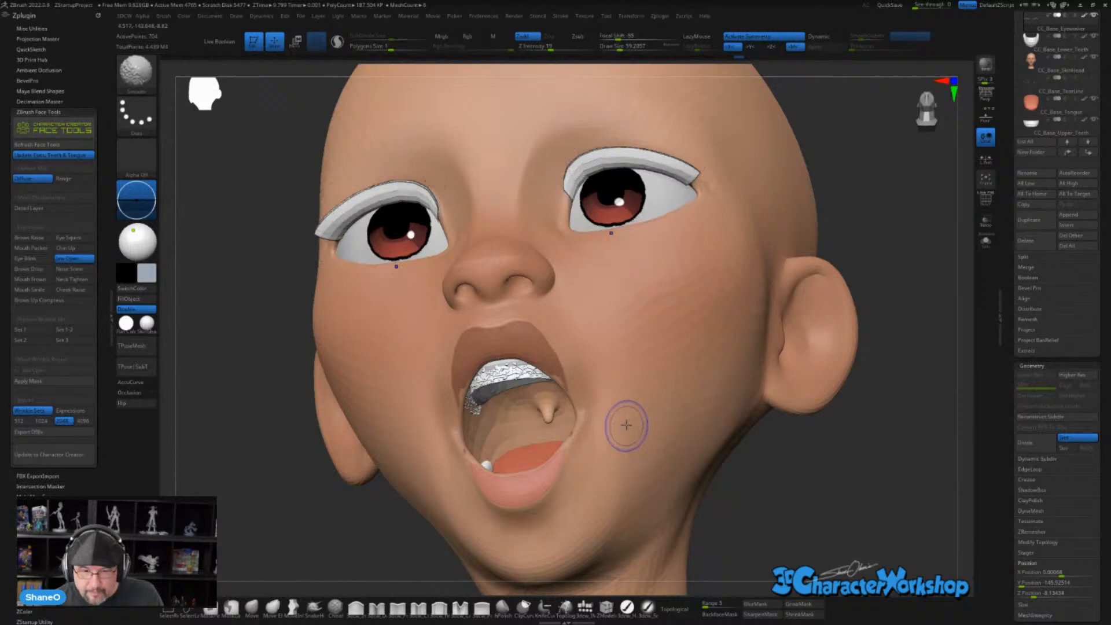
pyautogui.keyDown('alt'); pyautogui.click(624, 401); pyautogui.keyUp('alt')
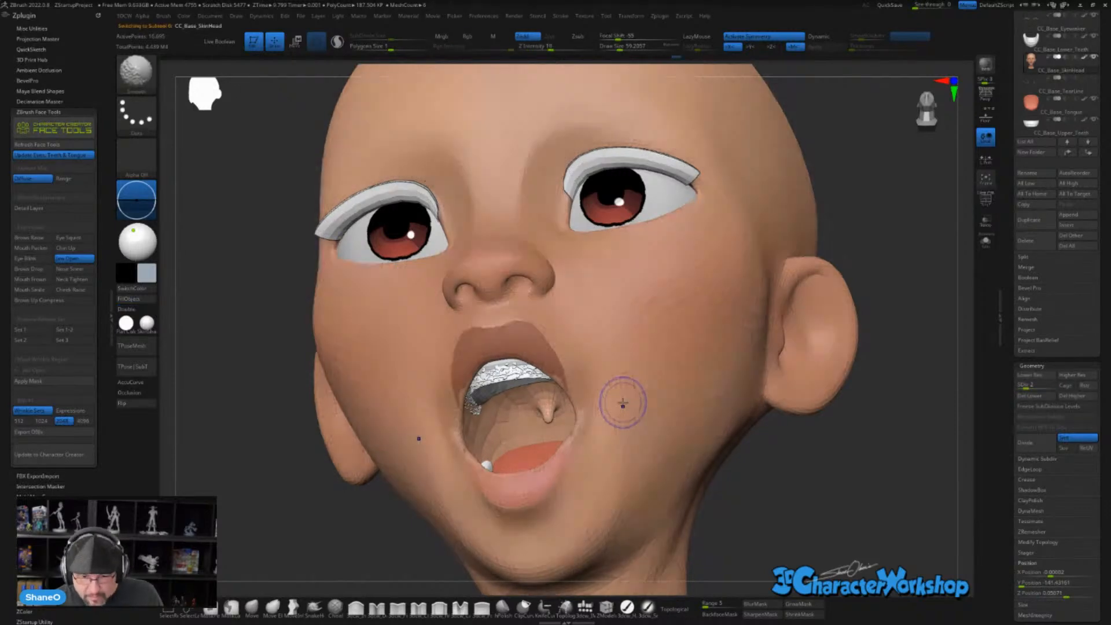
pyautogui.press('d')
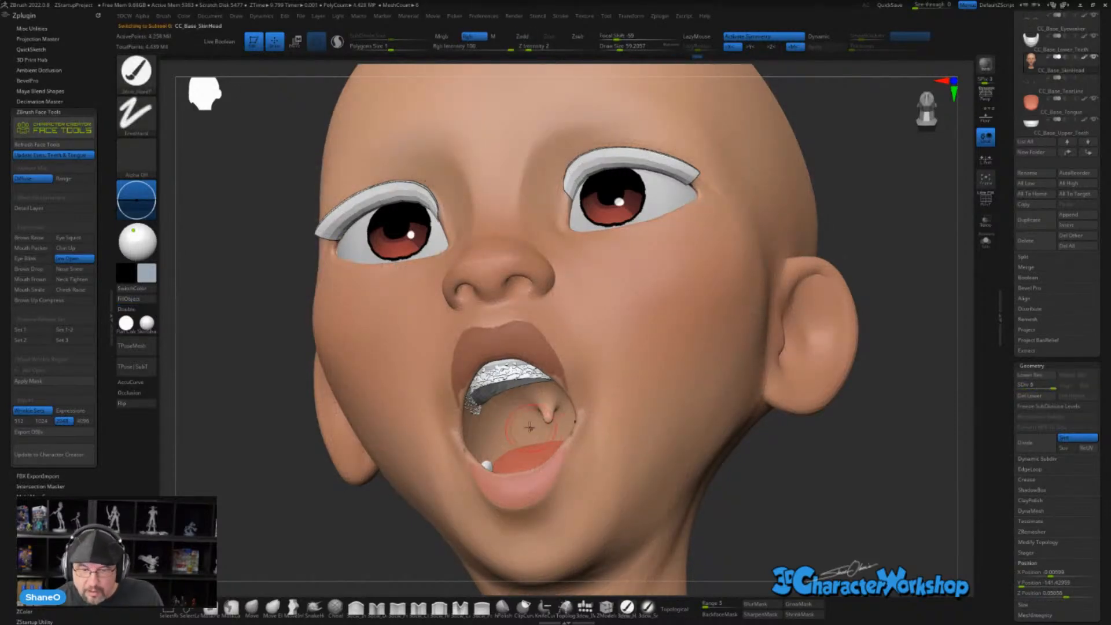
pyautogui.moveTo(528, 427)
pyautogui.mouseDown(button='right')
pyautogui.moveTo(491, 426)
pyautogui.moveTo(468, 458)
pyautogui.moveTo(480, 462)
pyautogui.moveTo(513, 406)
pyautogui.moveTo(490, 426)
pyautogui.mouseUp(button='right')
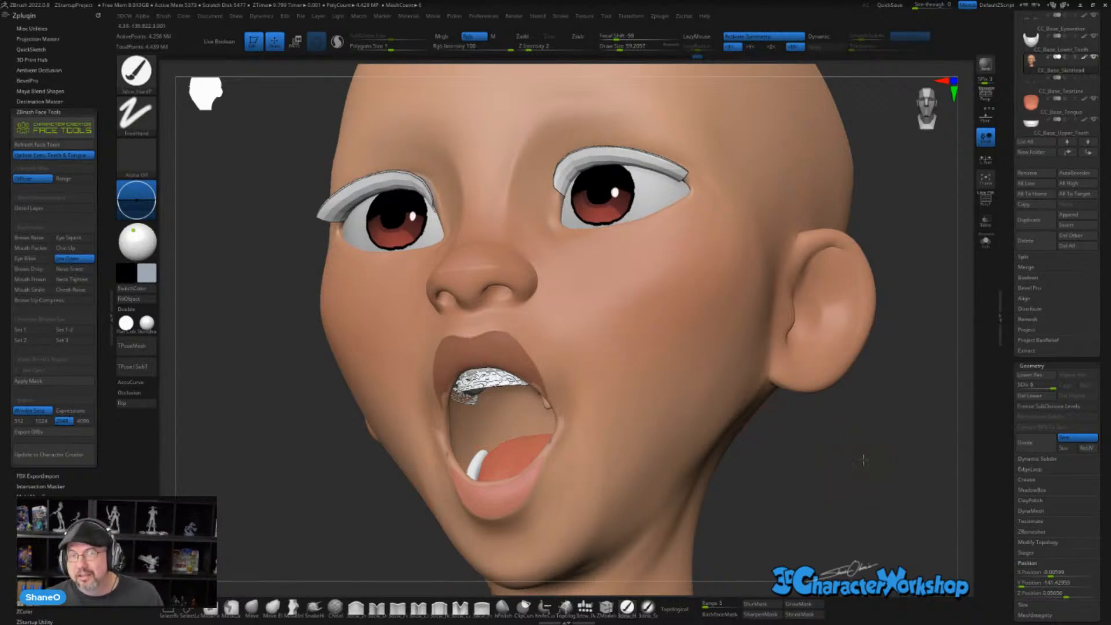
# - Examine the Jaw Open expression on the whole head from the front, side and below, and sample the skin colour
pyautogui.moveTo(863, 461)
pyautogui.mouseDown(button='right')
pyautogui.moveTo(824, 461)
pyautogui.moveTo(875, 477)
pyautogui.moveTo(861, 466)
pyautogui.moveTo(826, 294)
pyautogui.mouseUp(button='right')
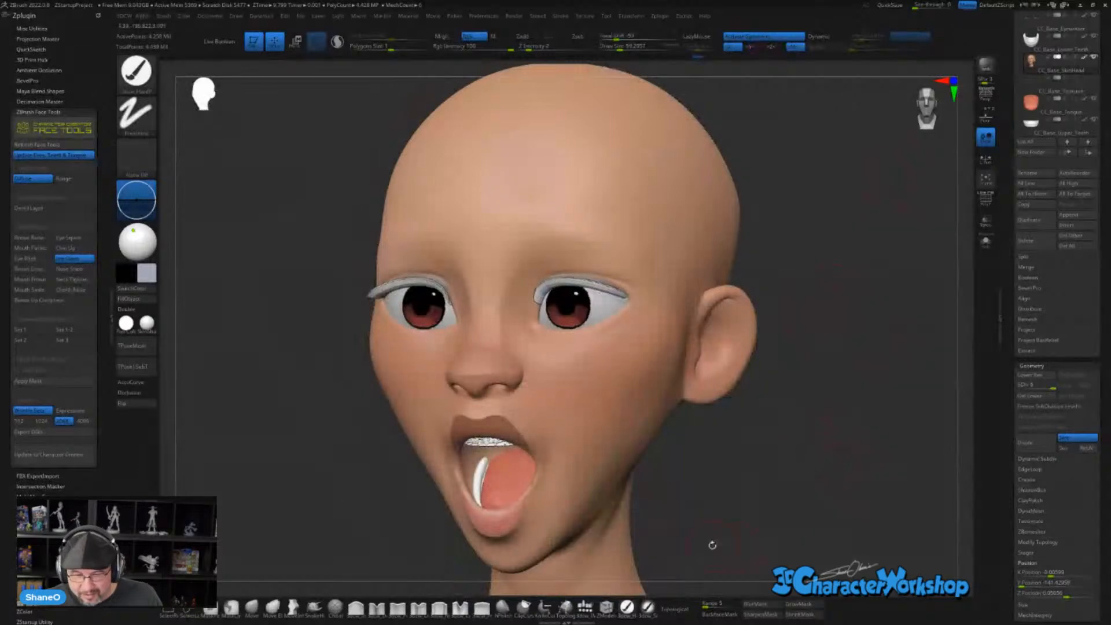
pyautogui.moveTo(793, 463); pyautogui.dragTo(810, 430, button='right')
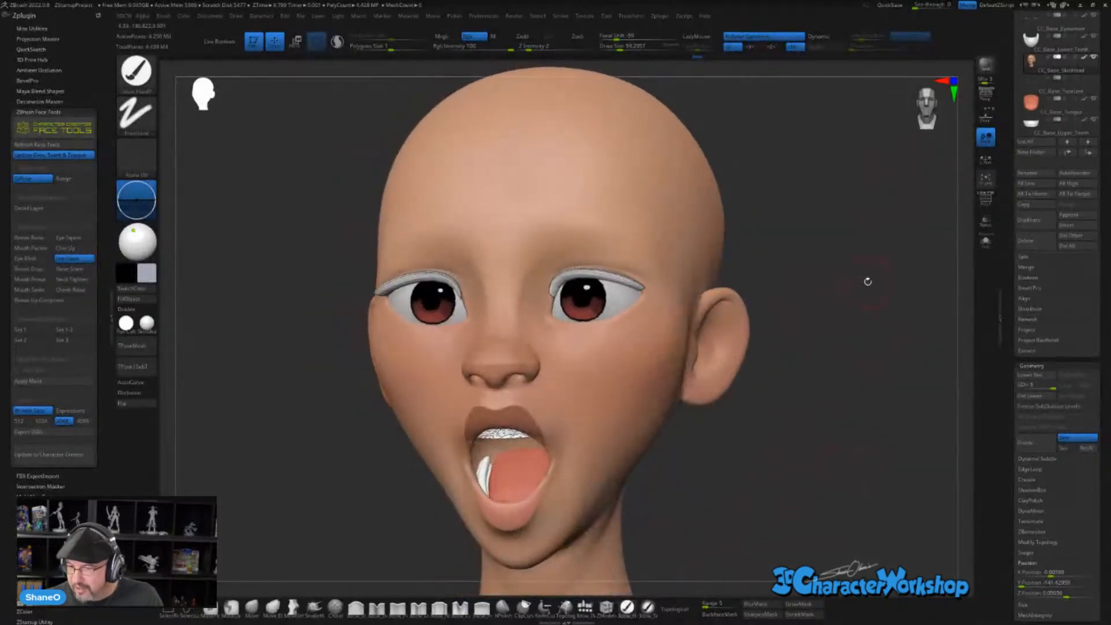
pyautogui.moveTo(1007, 232); pyautogui.dragTo(1007, 313)
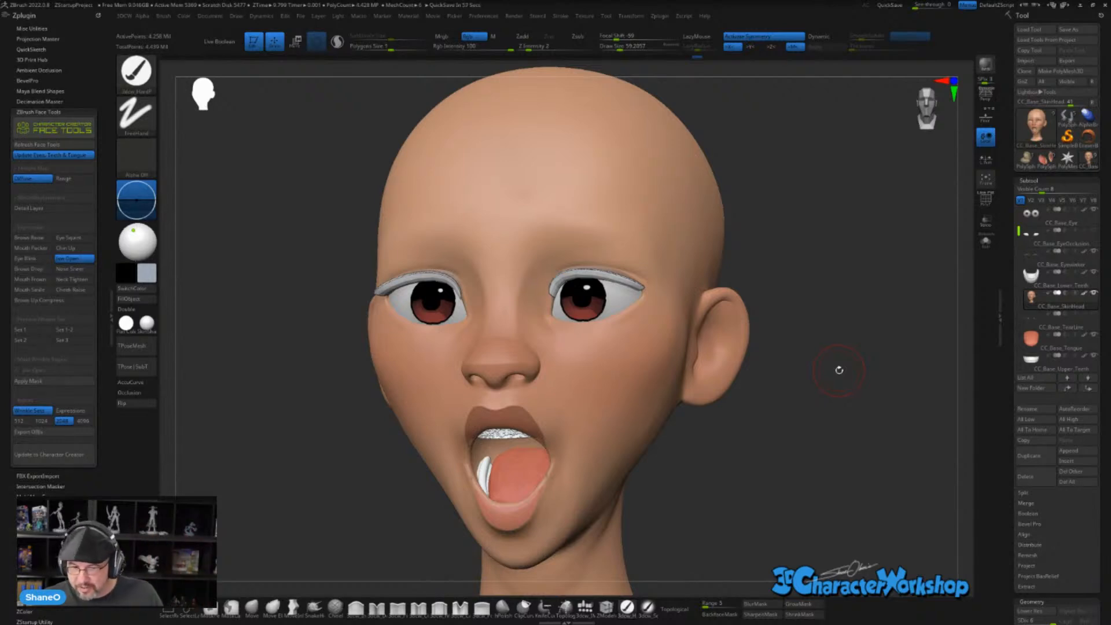
pyautogui.moveTo(839, 370); pyautogui.dragTo(837, 385, button='right')
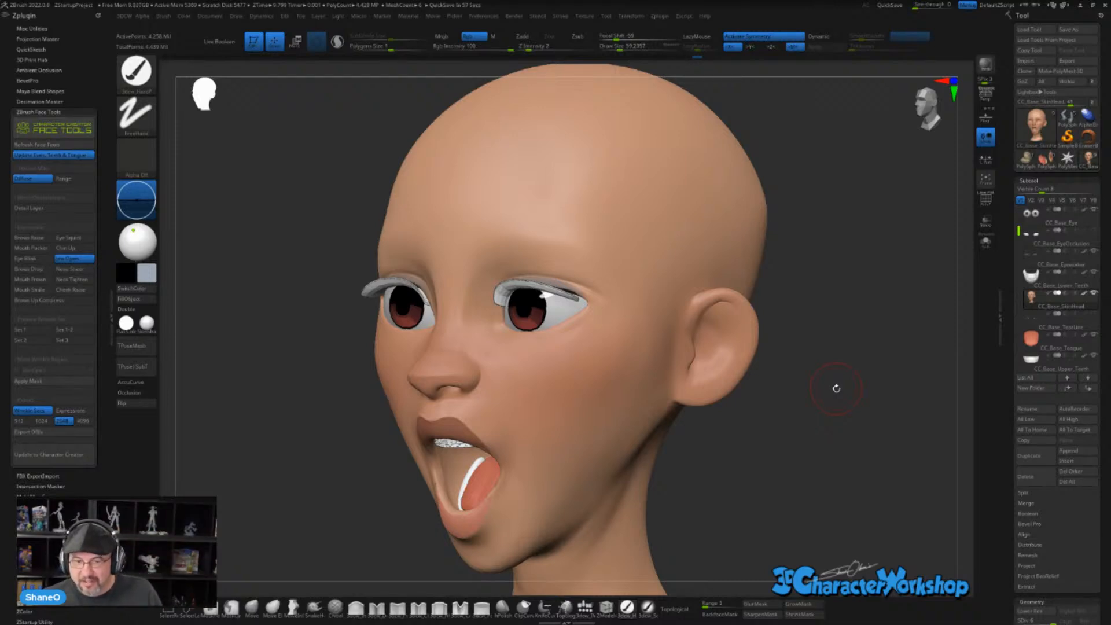
pyautogui.moveTo(839, 390); pyautogui.dragTo(689, 403, button='right')
pyautogui.moveTo(939, 501); pyautogui.dragTo(884, 510)
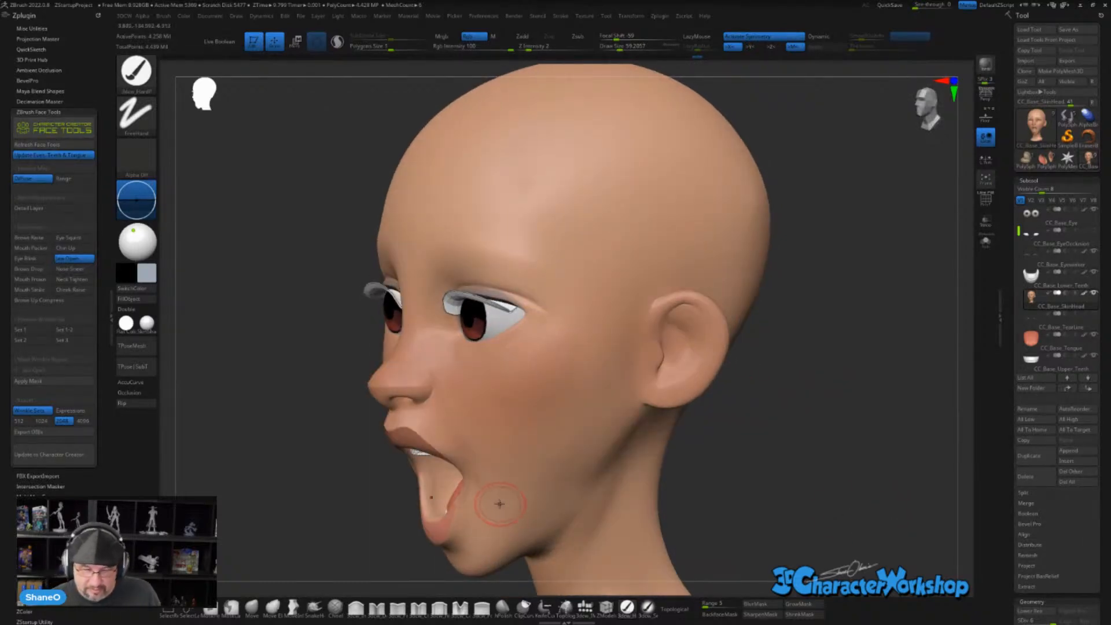
pyautogui.moveTo(489, 499); pyautogui.dragTo(631, 423, button='right')
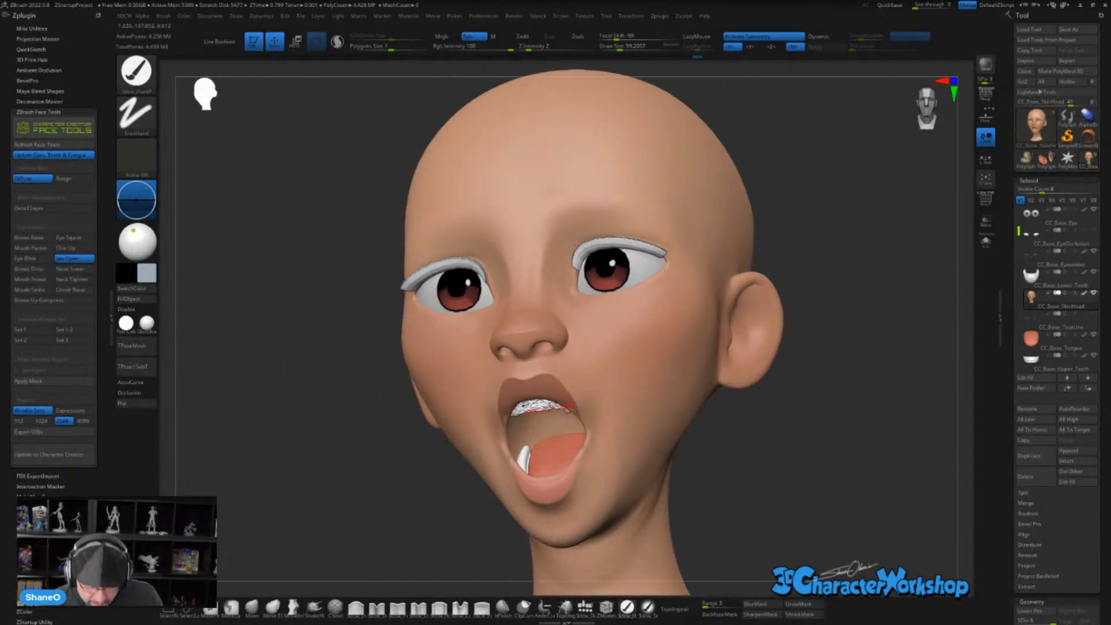
pyautogui.press('c')
pyautogui.moveTo(569, 509); pyautogui.dragTo(590, 493, button='right')
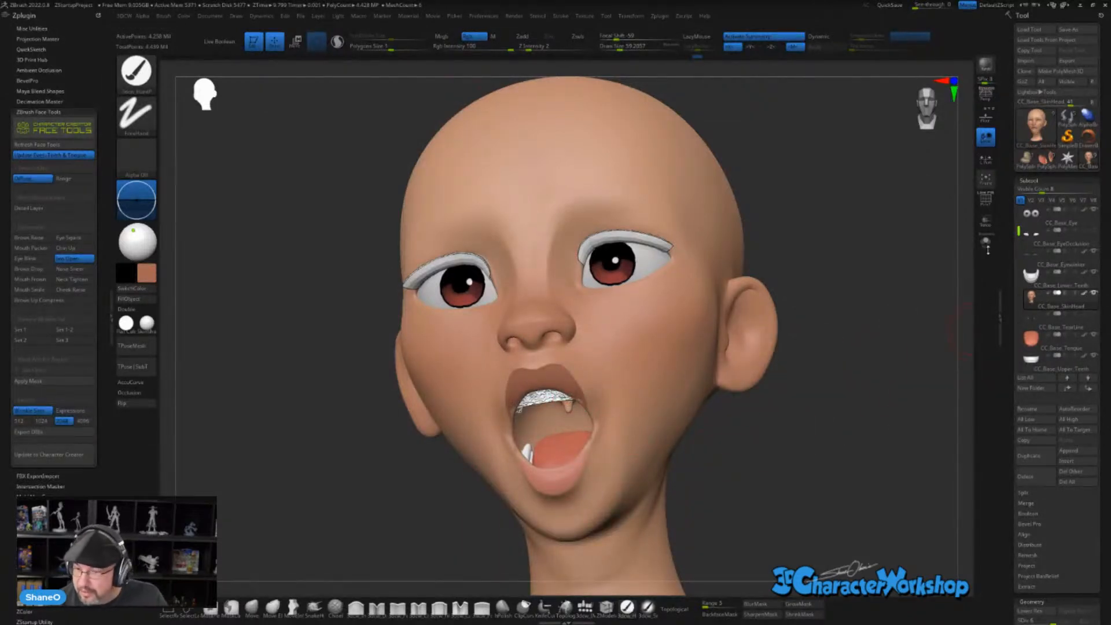
# - Isolate the head skin in Solo mode and lower it to its lowest subdivision level
pyautogui.click(988, 246)
pyautogui.moveTo(853, 332); pyautogui.dragTo(806, 407)
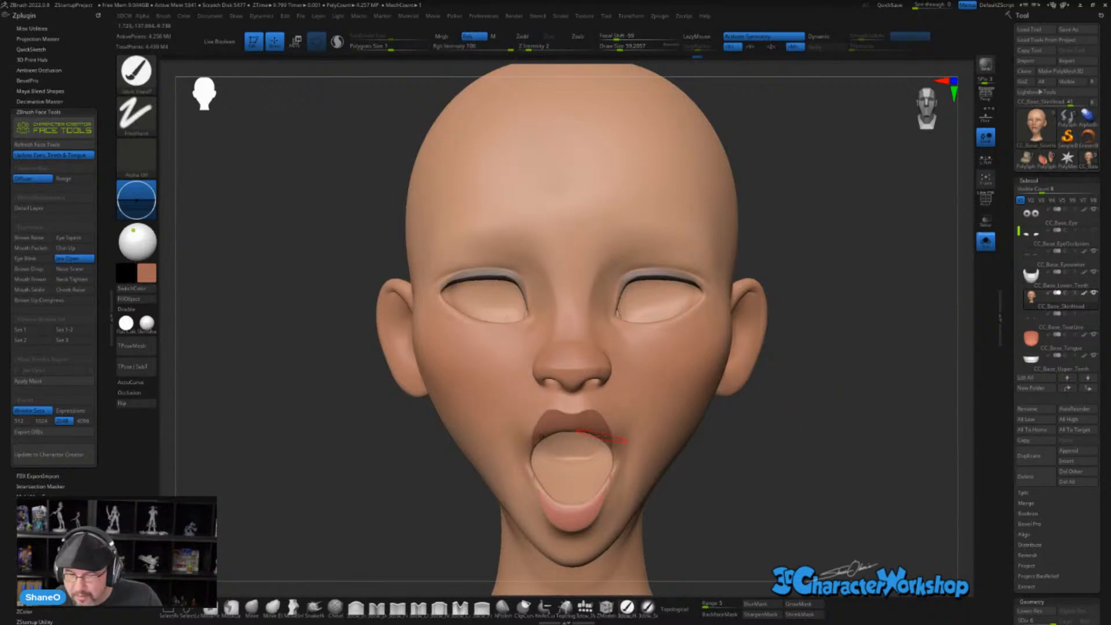
pyautogui.moveTo(875, 316)
pyautogui.mouseDown()
pyautogui.moveTo(828, 331)
pyautogui.moveTo(873, 315)
pyautogui.mouseUp()
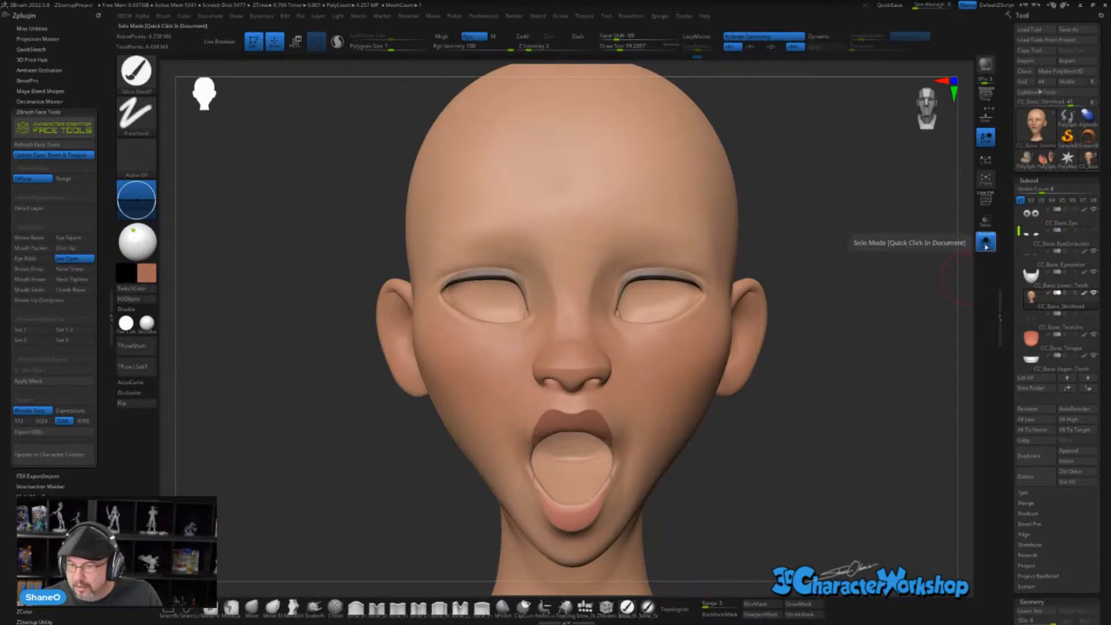
pyautogui.moveTo(791, 484)
pyautogui.mouseDown()
pyautogui.moveTo(799, 466)
pyautogui.moveTo(825, 493)
pyautogui.mouseUp()
pyautogui.press('shift')
pyautogui.hotkey('shift', 'd')
pyautogui.hotkey('shift', 'd')
pyautogui.hotkey('shift', 'd')
pyautogui.hotkey('shift', 'd')
pyautogui.hotkey('shift', 'd')
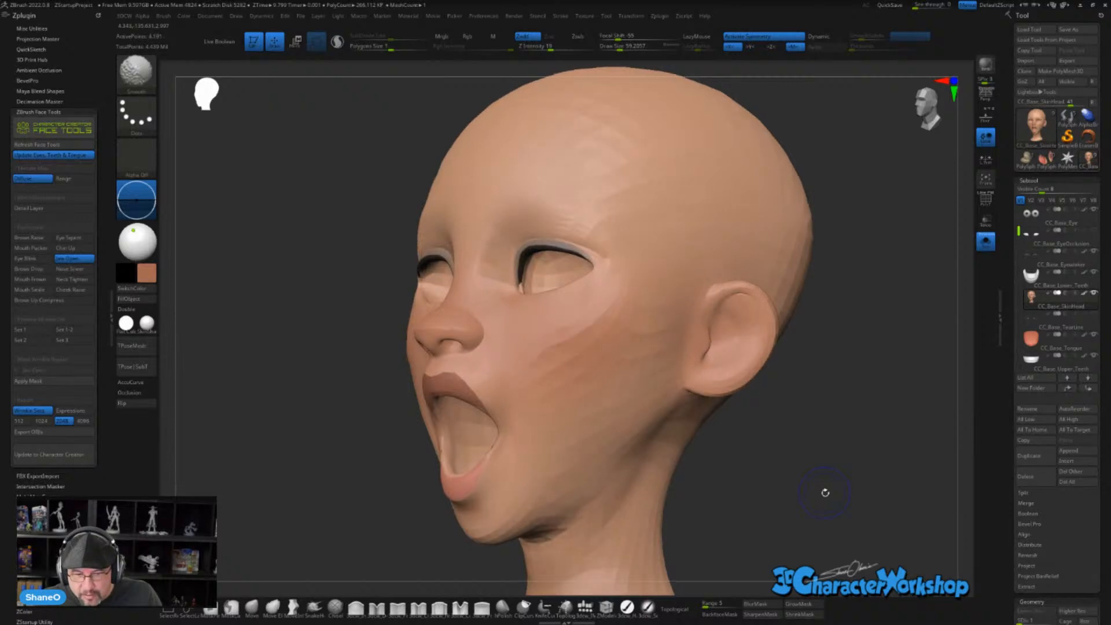
# - Refine the corners of the open mouth with the Move brush at a draw size of about 78 and restore the highest subdivision level
pyautogui.keyDown('shift'); pyautogui.moveTo(345, 546); pyautogui.dragTo(329, 504); pyautogui.keyUp('shift')
pyautogui.click(252, 608)
pyautogui.press('s')
pyautogui.moveTo(459, 474); pyautogui.dragTo(476, 427, button='right')
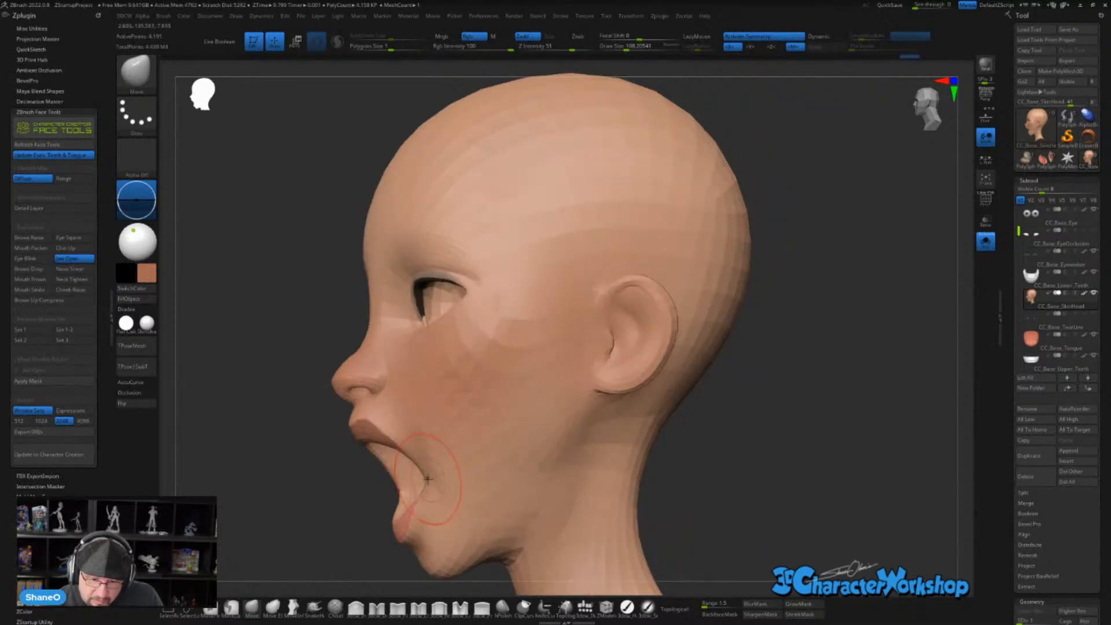
pyautogui.moveTo(400, 415)
pyautogui.mouseDown(button='right')
pyautogui.moveTo(450, 409)
pyautogui.moveTo(463, 463)
pyautogui.mouseUp(button='right')
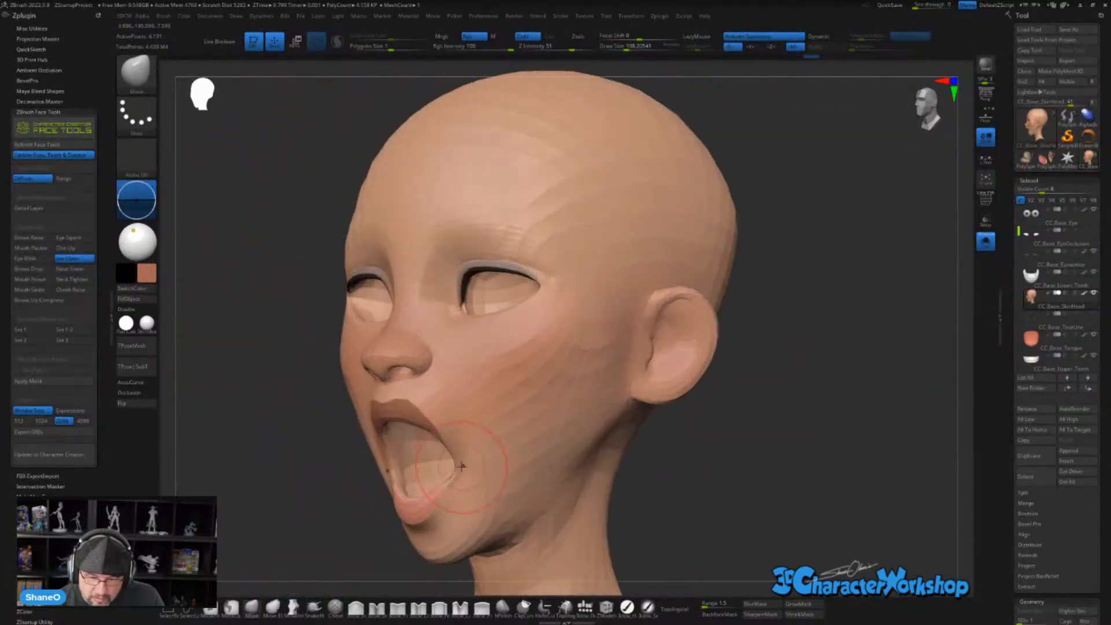
pyautogui.press('s')
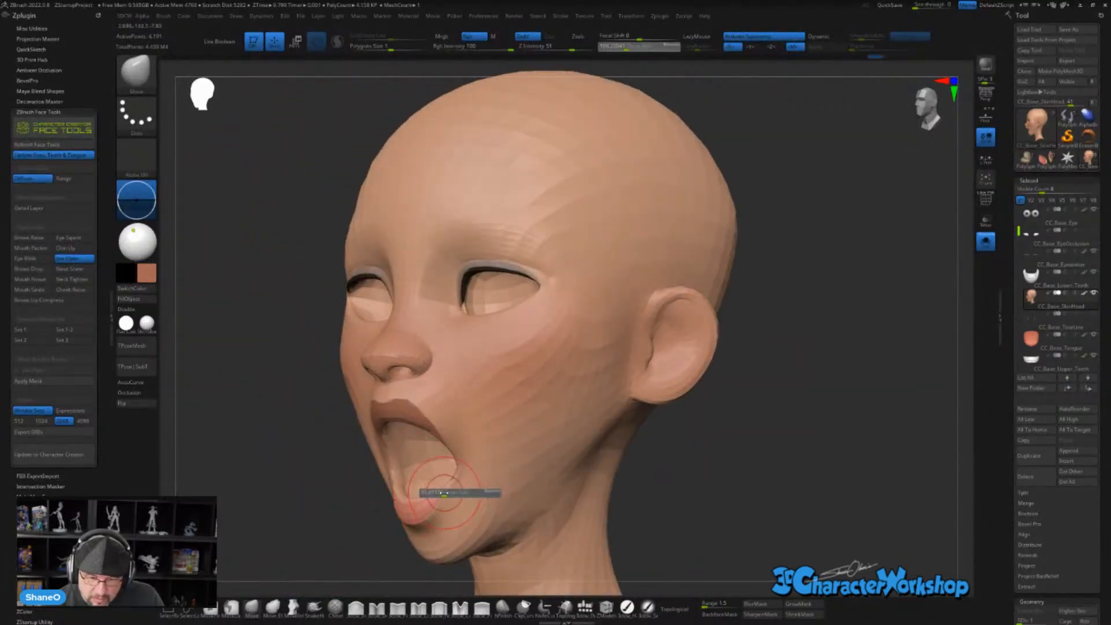
pyautogui.moveTo(445, 493); pyautogui.dragTo(441, 493)
pyautogui.moveTo(461, 488)
pyautogui.mouseDown(button='right')
pyautogui.moveTo(520, 472)
pyautogui.moveTo(621, 412)
pyautogui.mouseUp(button='right')
pyautogui.moveTo(662, 420); pyautogui.dragTo(657, 457, button='right')
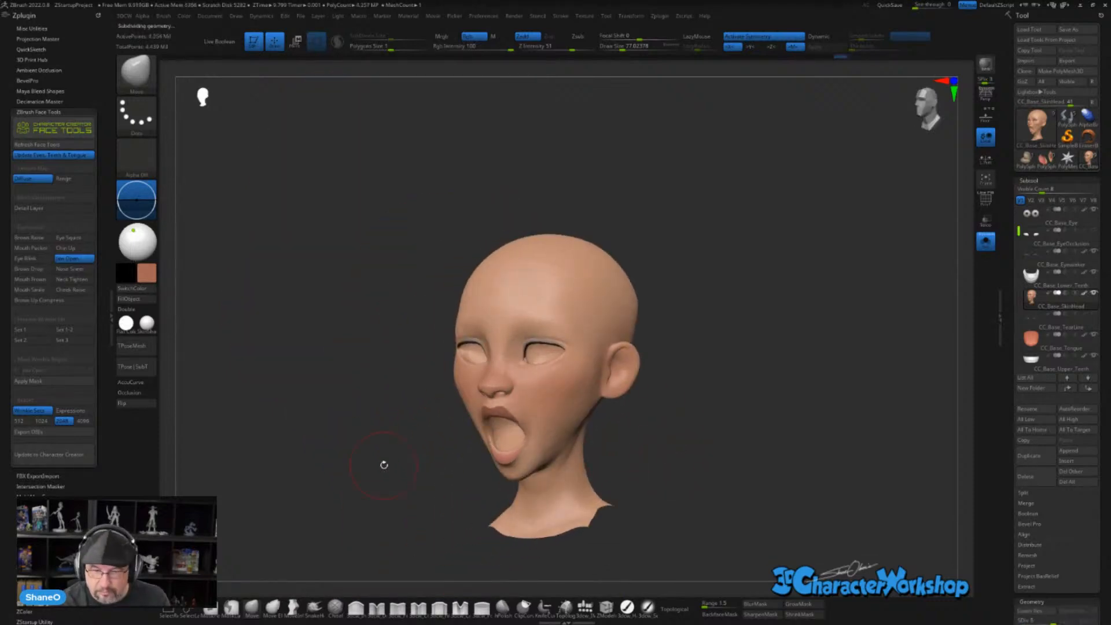
# - Turn off Solo mode to show all head parts and check the open mouth in profile and from the front
pyautogui.click(988, 243)
pyautogui.moveTo(371, 281)
pyautogui.mouseDown(button='right')
pyautogui.moveTo(396, 279)
pyautogui.moveTo(357, 282)
pyautogui.mouseUp(button='right')
pyautogui.moveTo(721, 290); pyautogui.dragTo(684, 301, button='right')
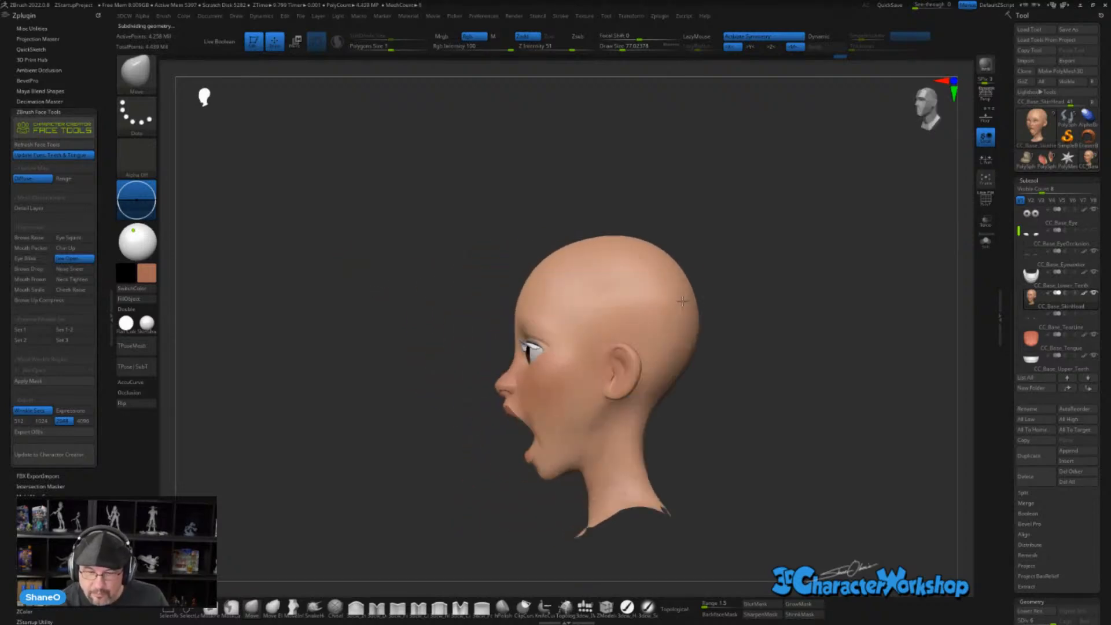
pyautogui.moveTo(460, 496); pyautogui.dragTo(573, 438, button='right')
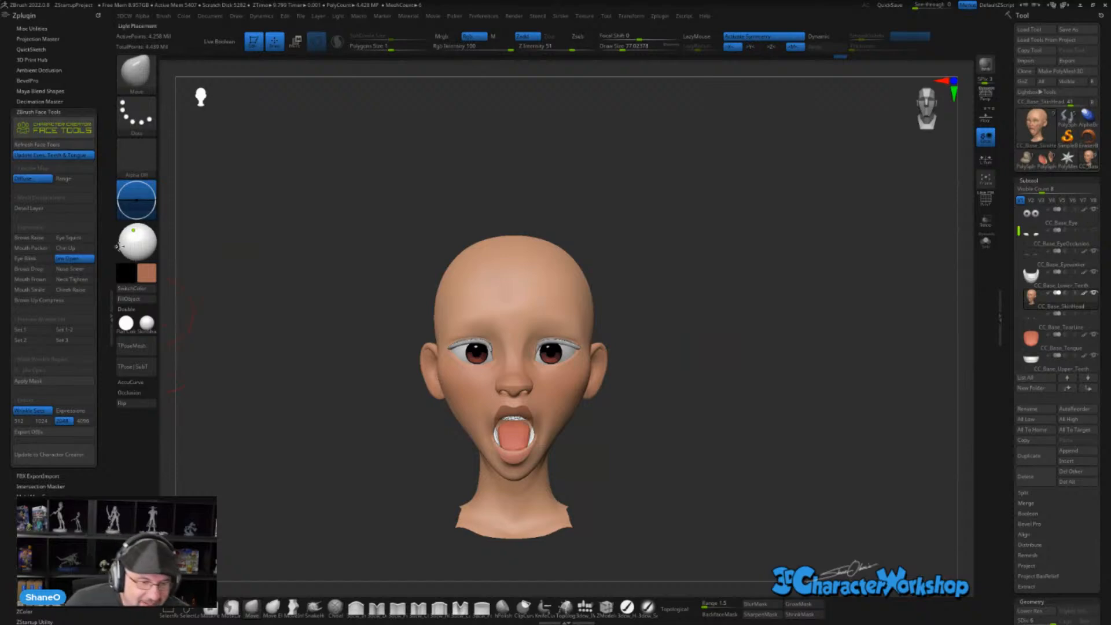
# - Leave the Jaw Open expression and check the neutral face from the front and at a three-quarter angle
pyautogui.click(58, 261)
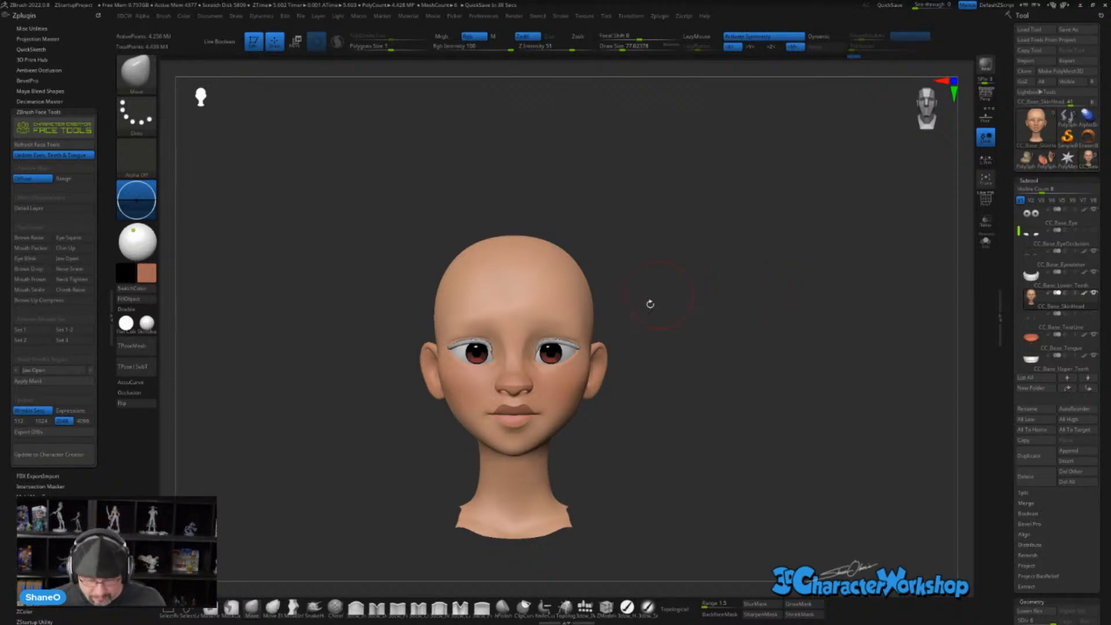
pyautogui.keyDown('shift'); pyautogui.moveTo(639, 410); pyautogui.dragTo(689, 396); pyautogui.keyUp('shift')
pyautogui.press('f')
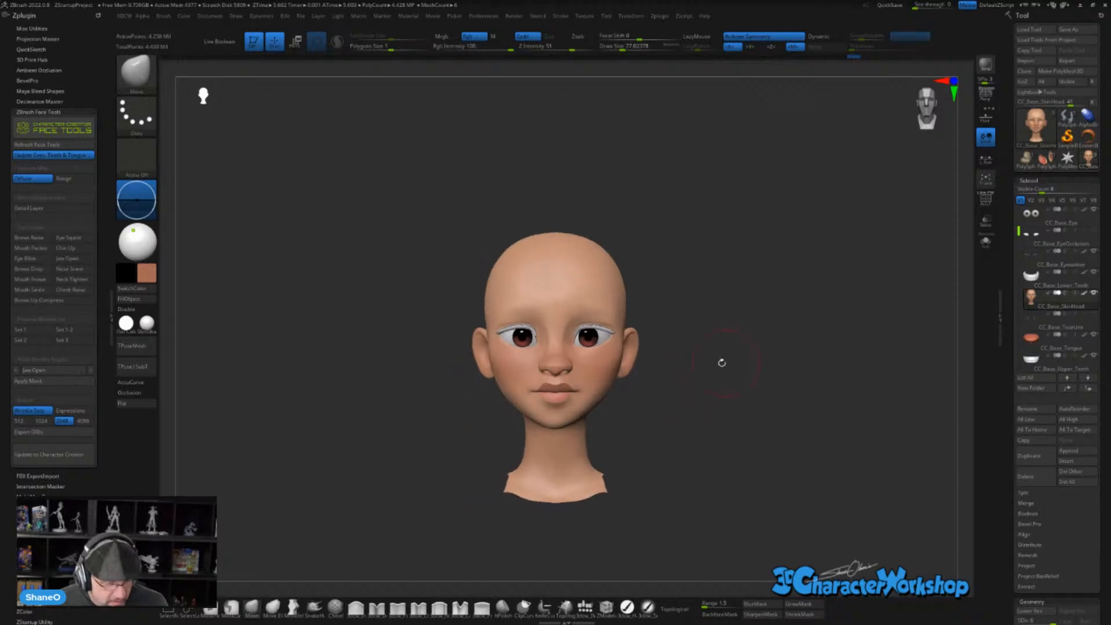
pyautogui.moveTo(380, 226); pyautogui.dragTo(394, 229)
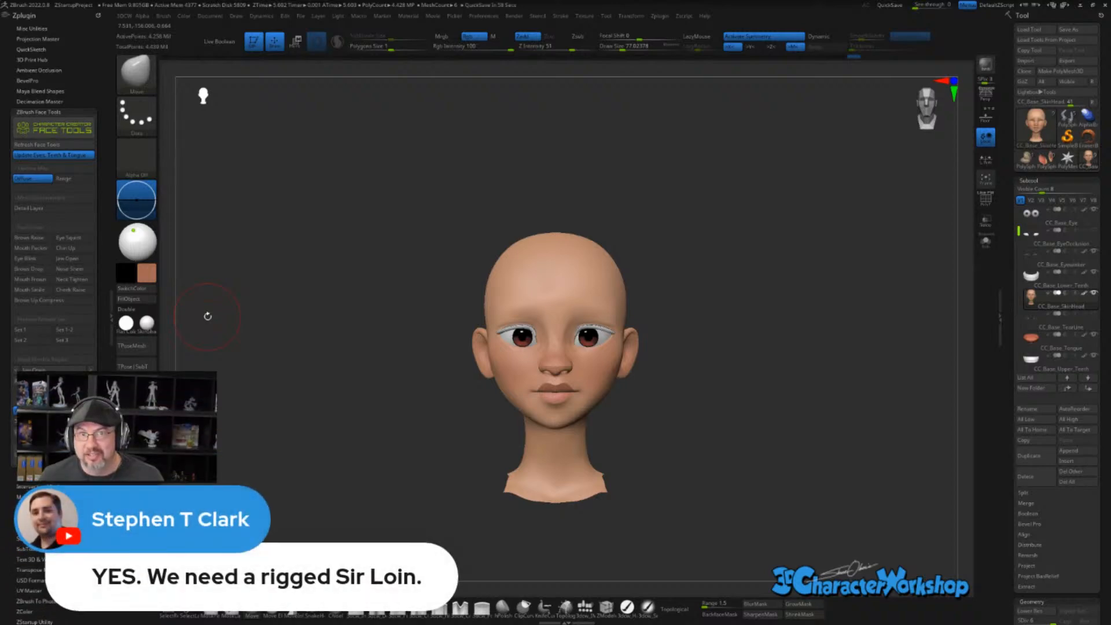
pyautogui.keyDown('alt'); pyautogui.moveTo(284, 213); pyautogui.dragTo(261, 204); pyautogui.keyUp('alt')
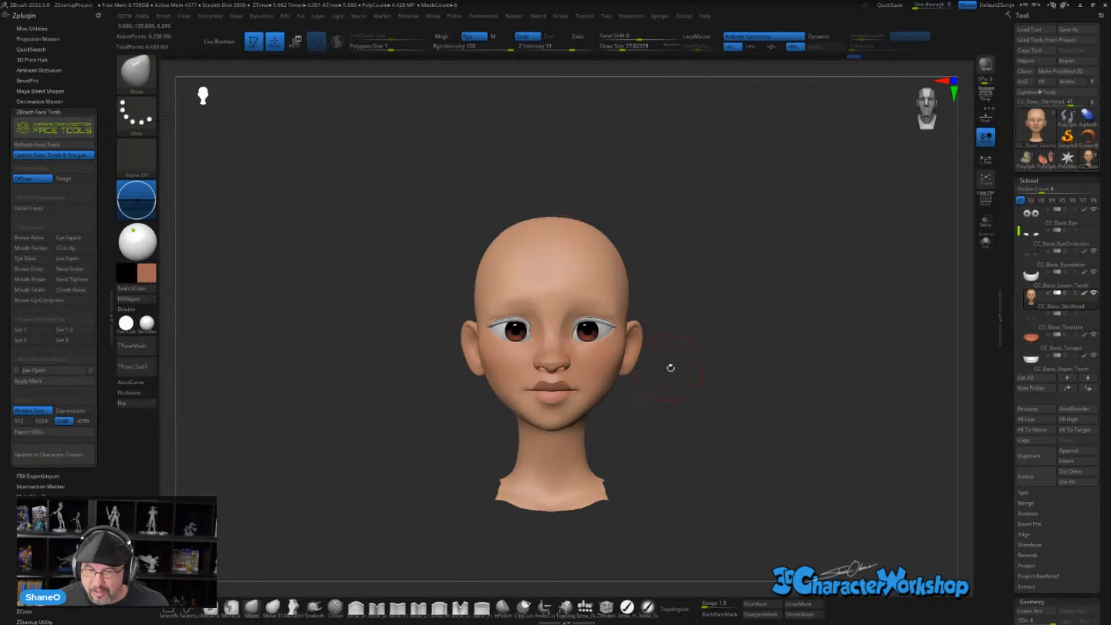
pyautogui.moveTo(667, 367); pyautogui.dragTo(713, 376)
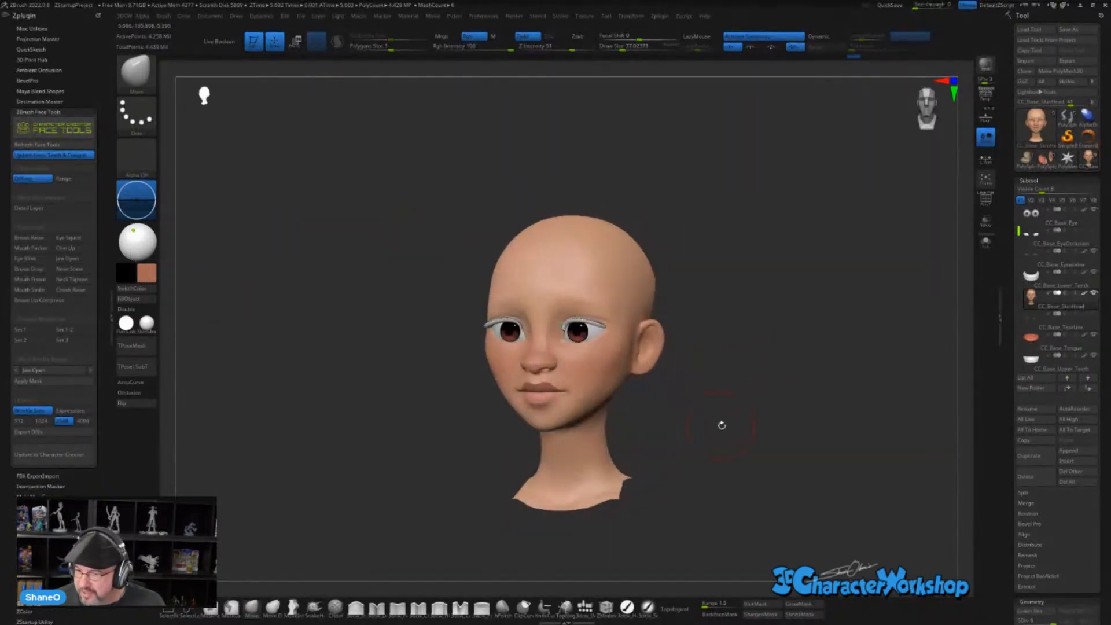
pyautogui.keyDown('shift'); pyautogui.moveTo(720, 424); pyautogui.dragTo(719, 411); pyautogui.keyUp('shift')
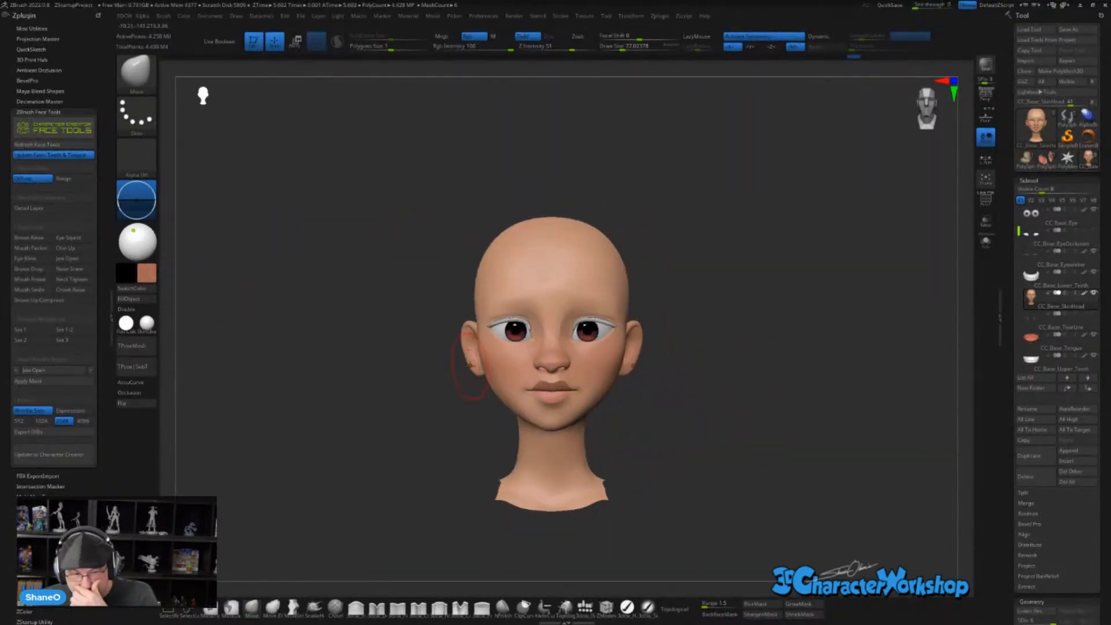
# - Set up the Character Creator update so that only the Eye Blink and Jaw Open expressions are included
pyautogui.click(52, 461)
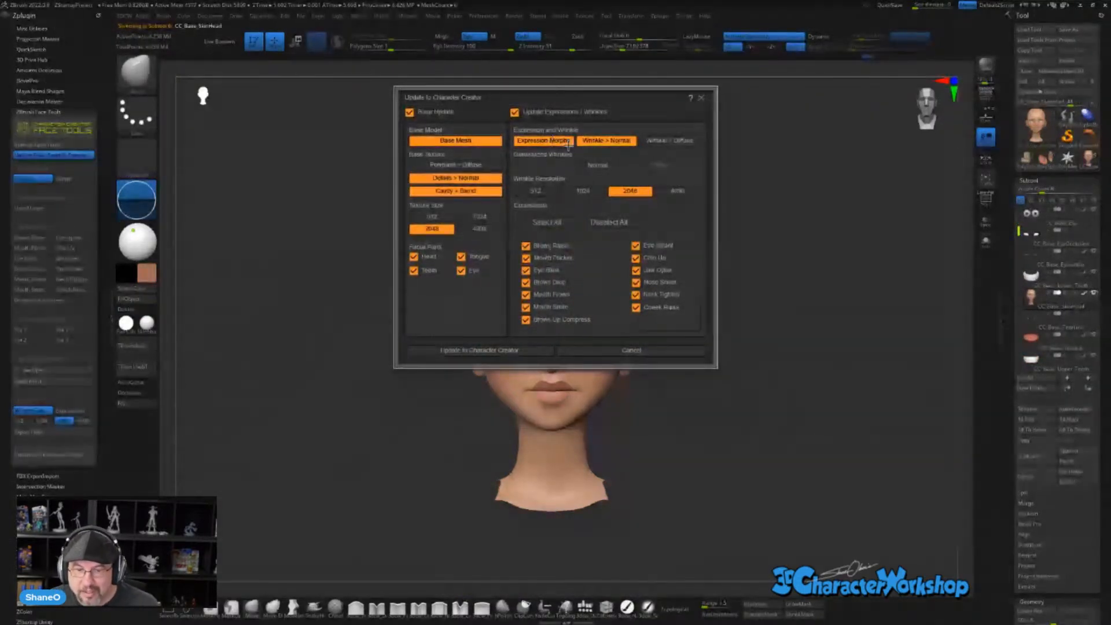
pyautogui.click(591, 222)
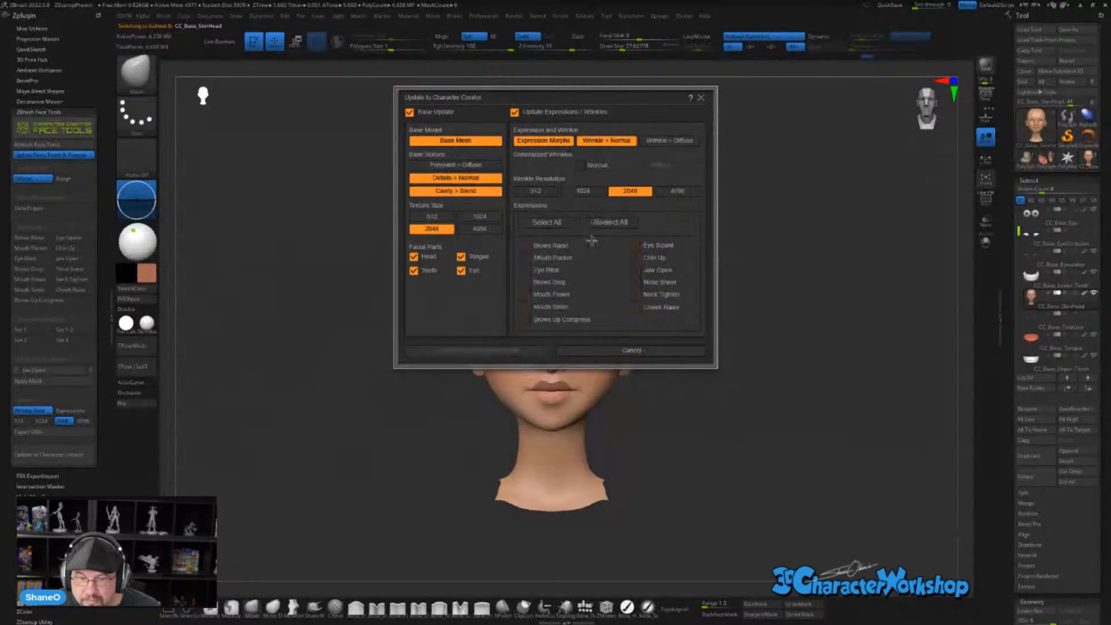
pyautogui.click(526, 269)
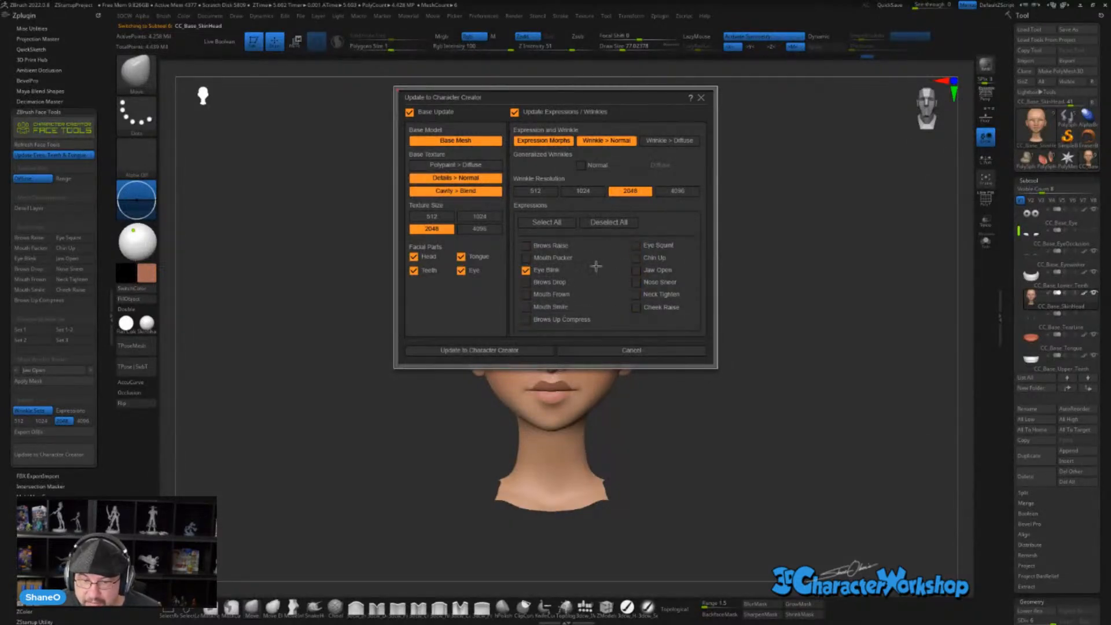
pyautogui.click(636, 270)
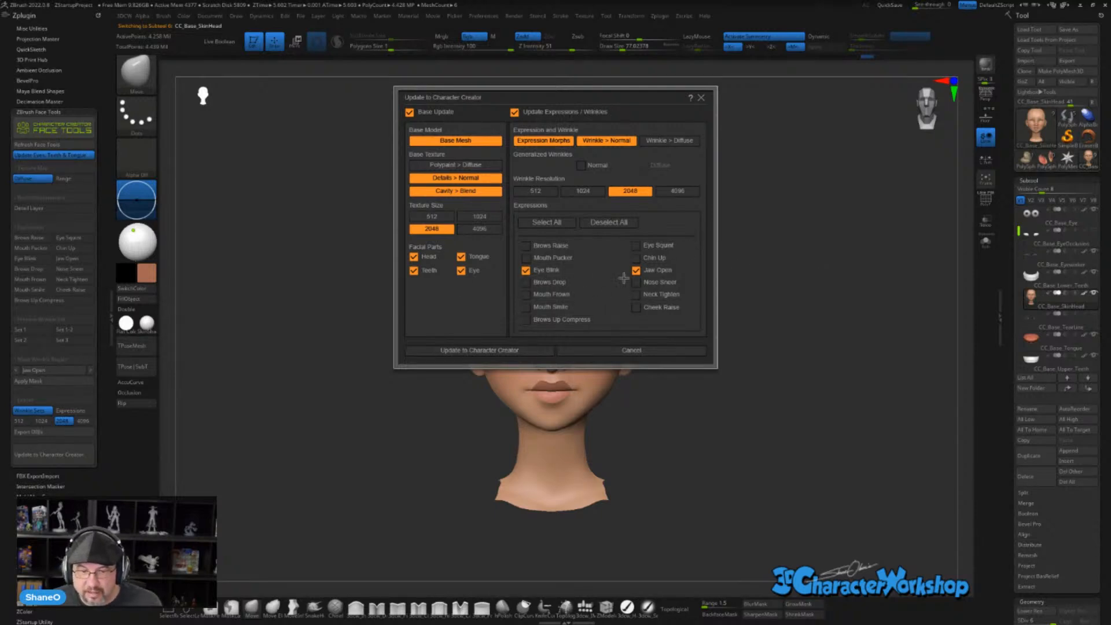
# - Exclude the Details > Normal and Cavity > Blend base textures and send the update to Character Creator
pyautogui.click(442, 178)
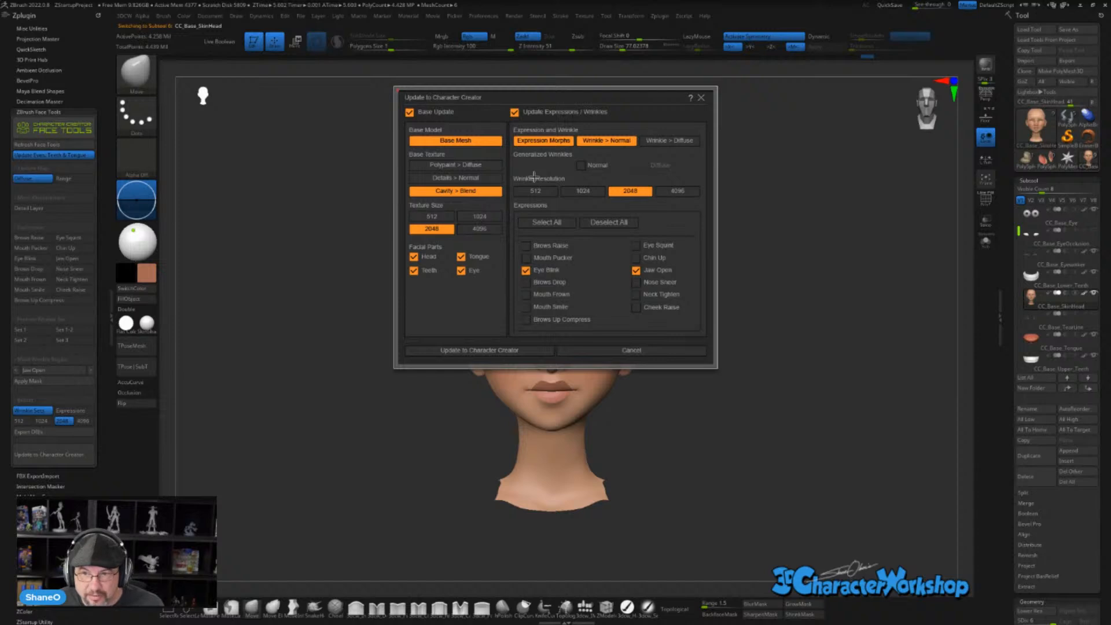
pyautogui.click(459, 190)
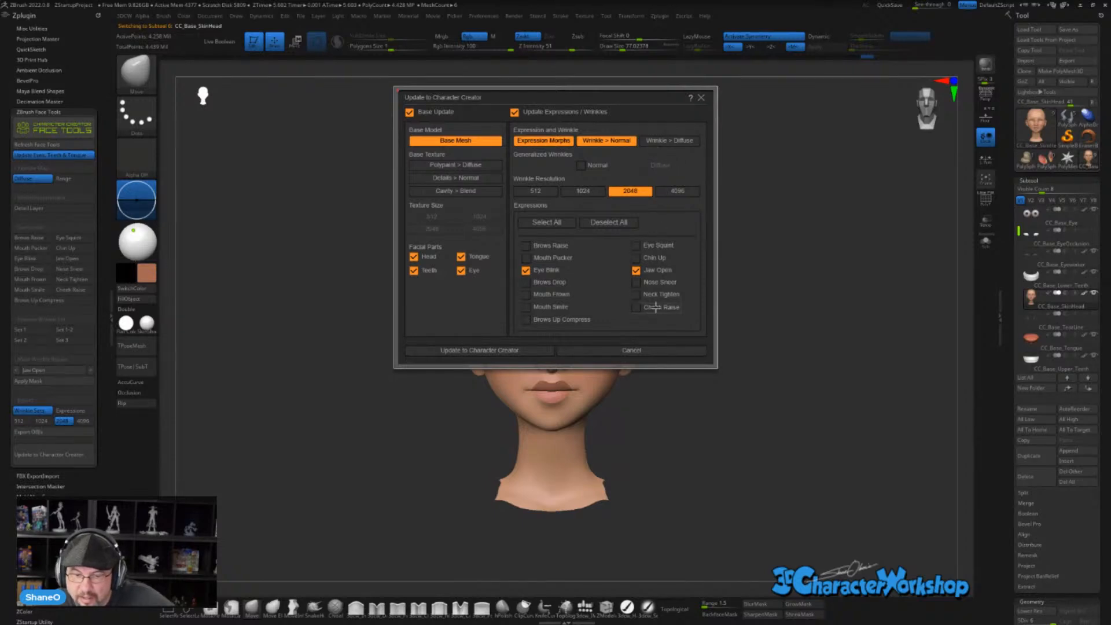
pyautogui.click(470, 350)
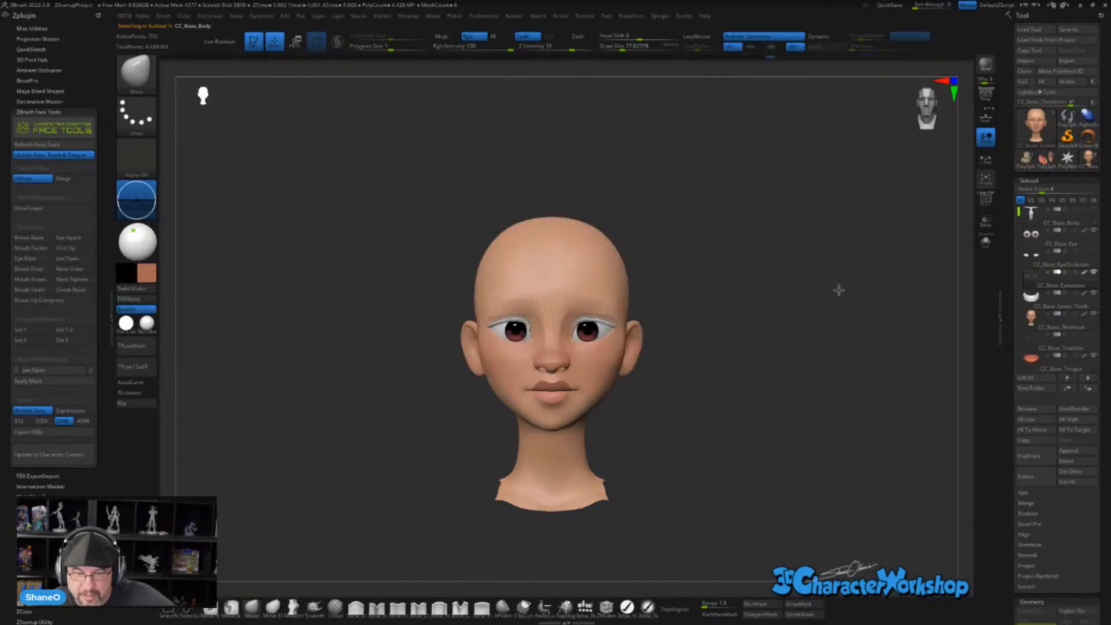
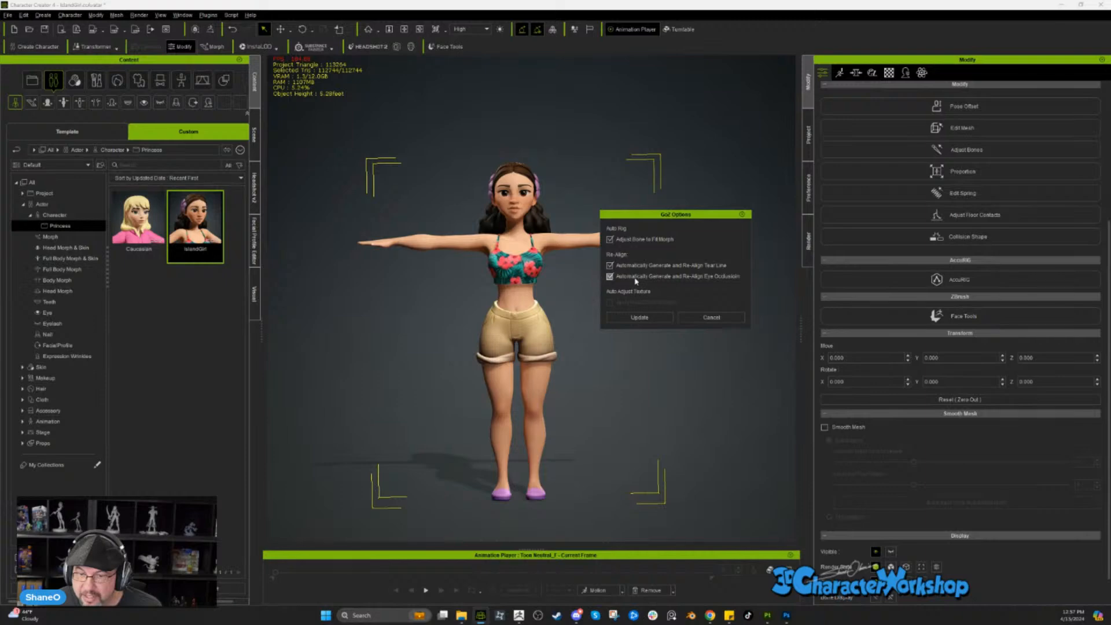
# - Apply the incoming GoZ update in Character Creator with bone adjustment and eye re-alignment on, skipping the expression wrinkles
pyautogui.click(640, 318)
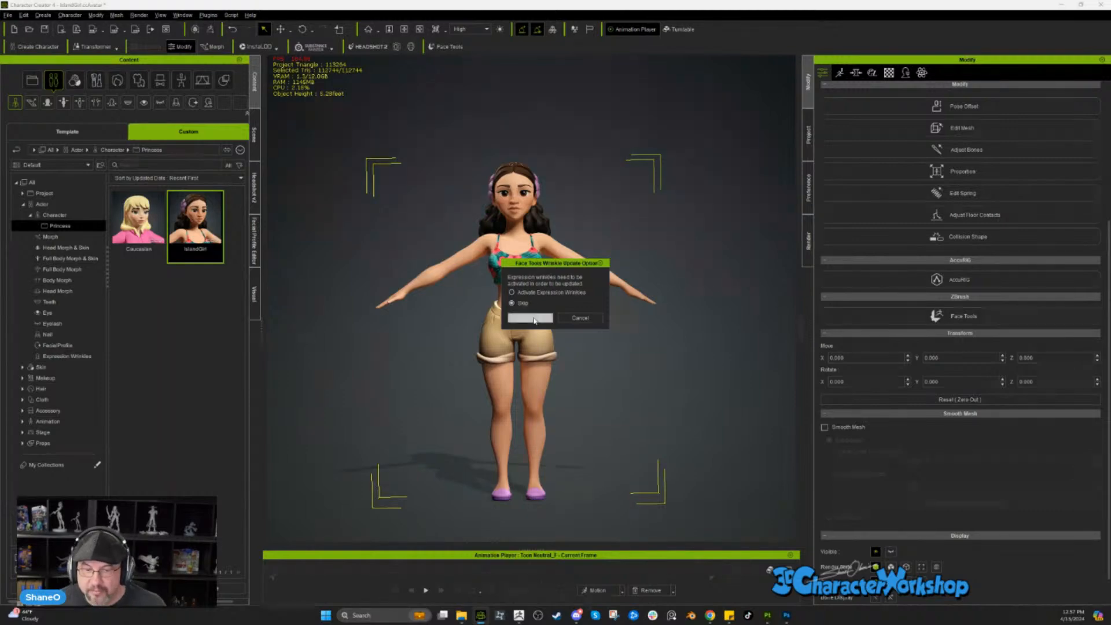
pyautogui.click(533, 317)
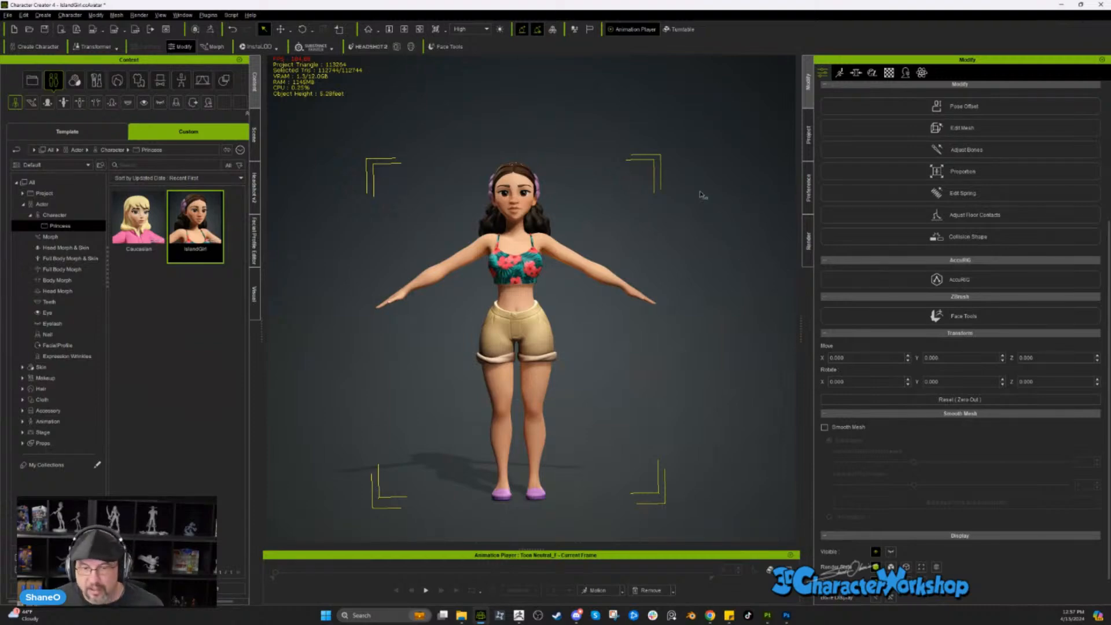
pyautogui.scroll(3, 671, 210)
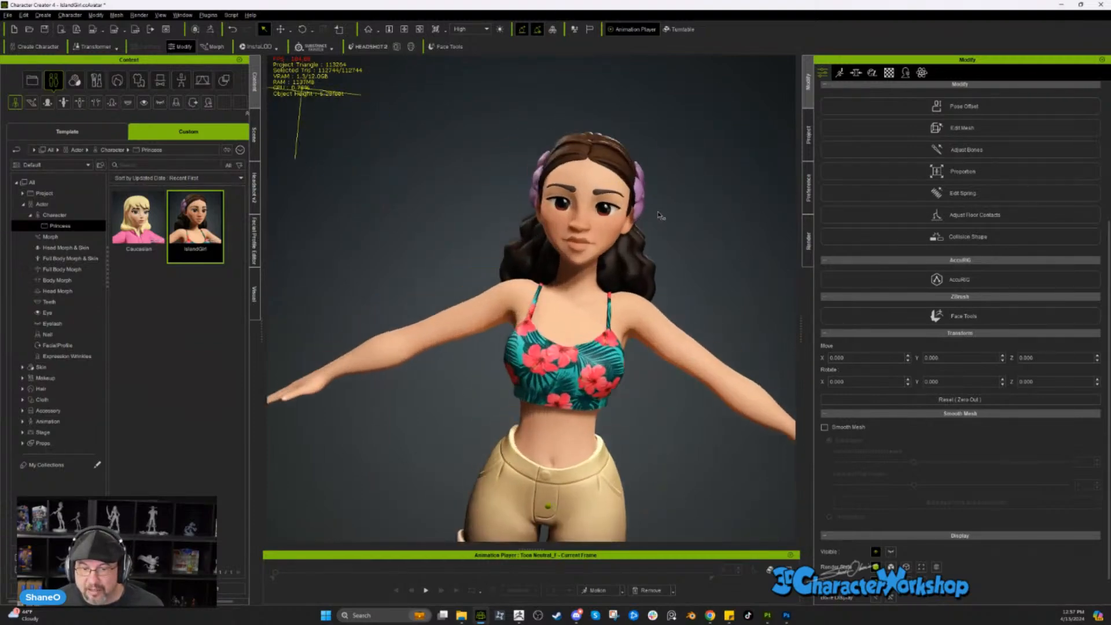
pyautogui.moveTo(660, 215); pyautogui.dragTo(681, 313, button='right')
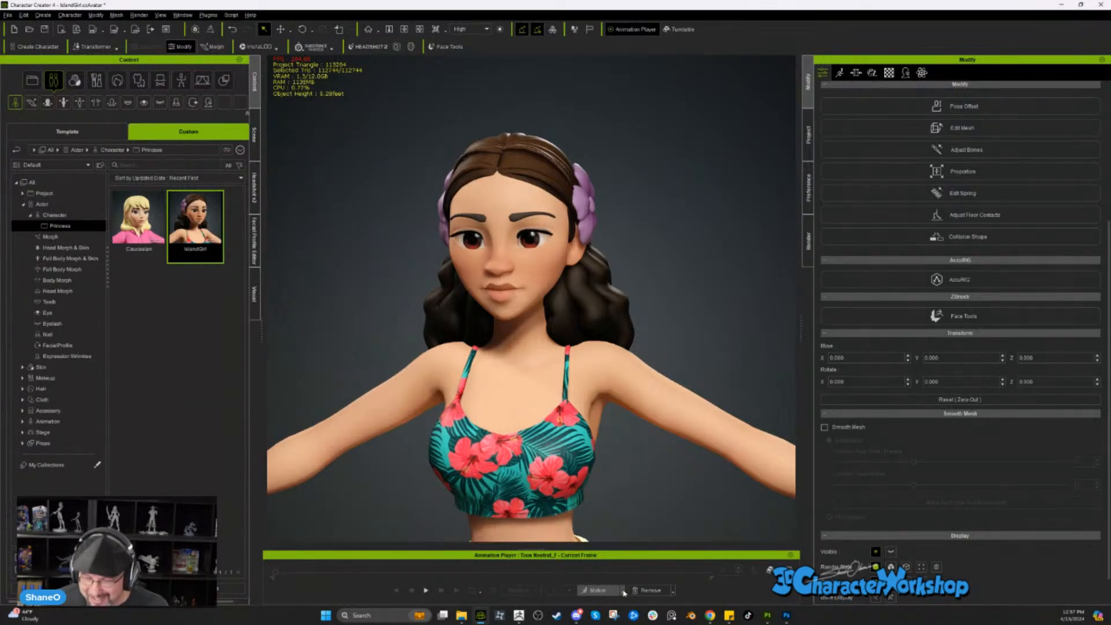
# - Load the Full Face facial rig calibration motion and play a short part of it to check the face
pyautogui.click(623, 591)
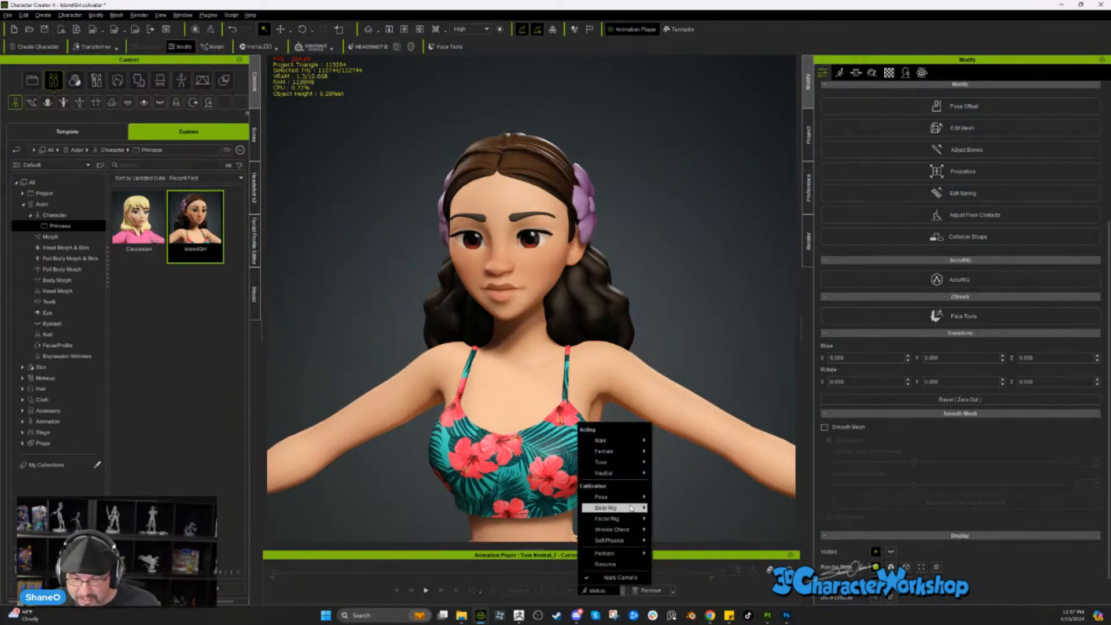
pyautogui.moveTo(631, 508)
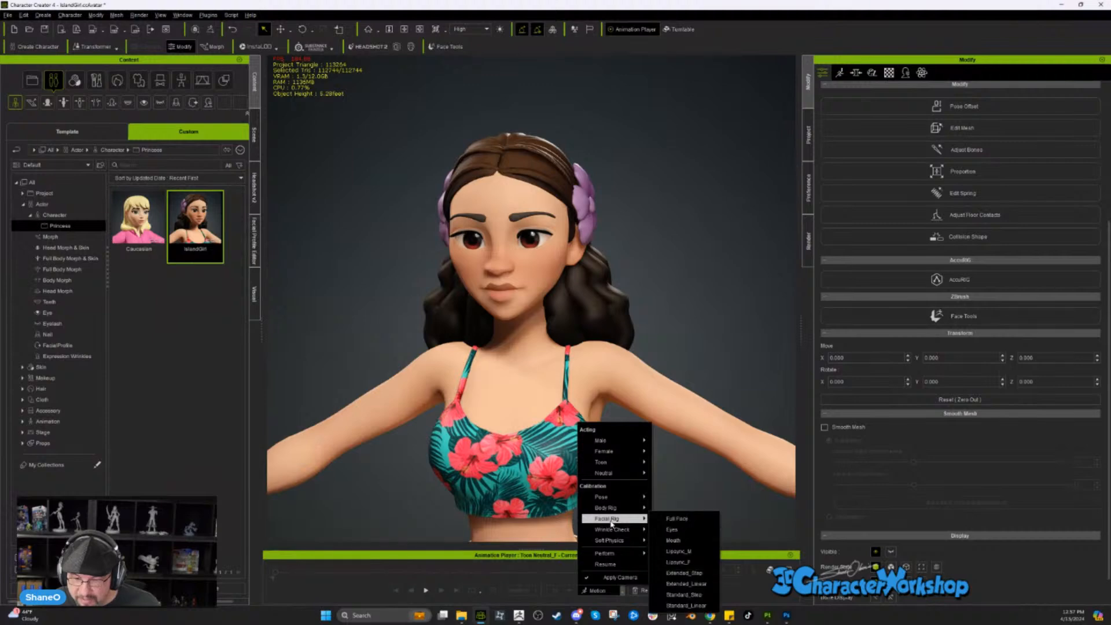
pyautogui.click(693, 519)
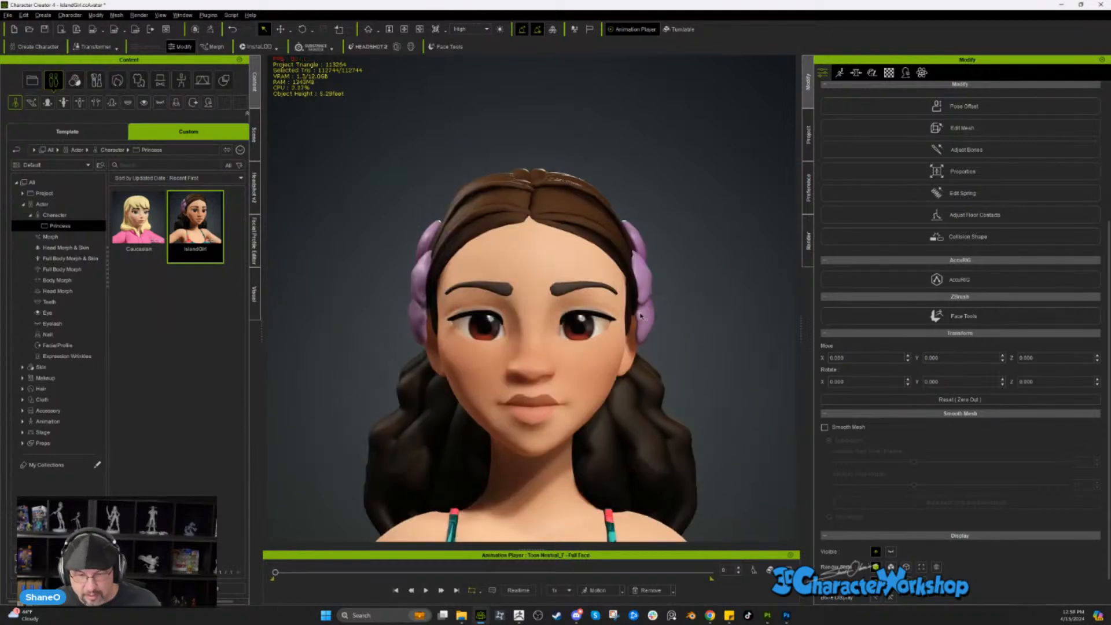
pyautogui.press('space')
pyautogui.scroll(-5, 702, 372)
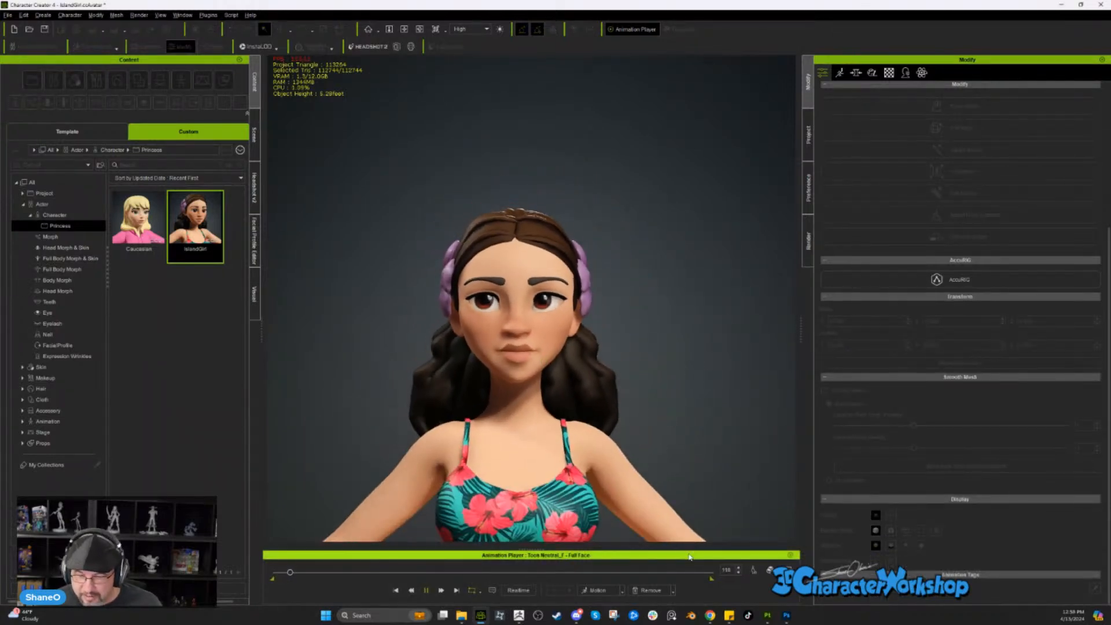
pyautogui.press('space')
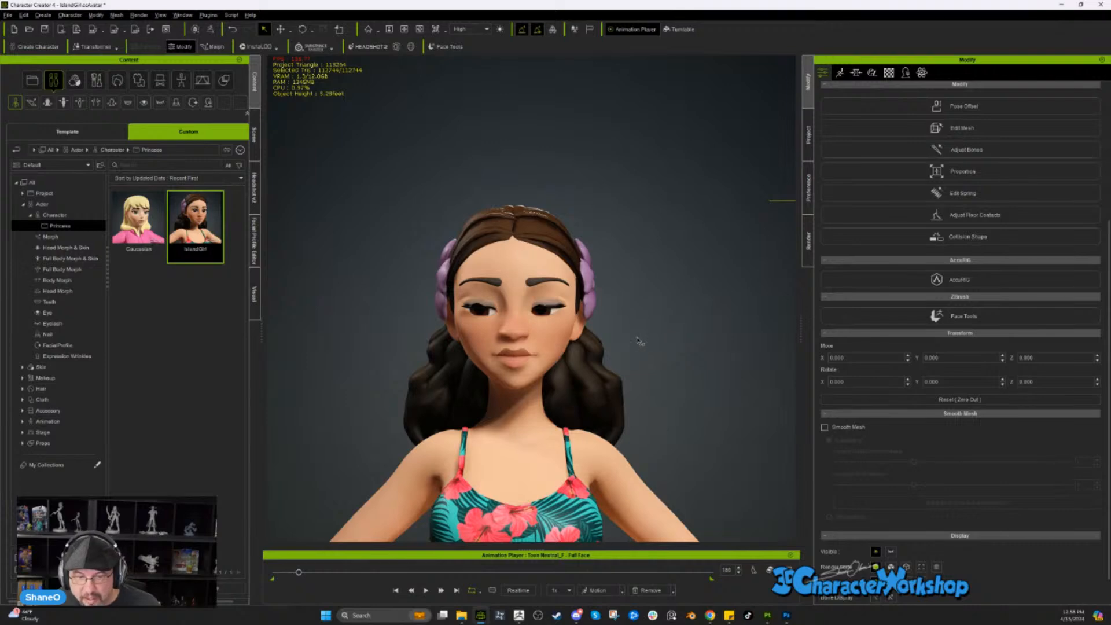
pyautogui.scroll(4, 581, 422)
pyautogui.moveTo(581, 422); pyautogui.dragTo(460, 496, button='right')
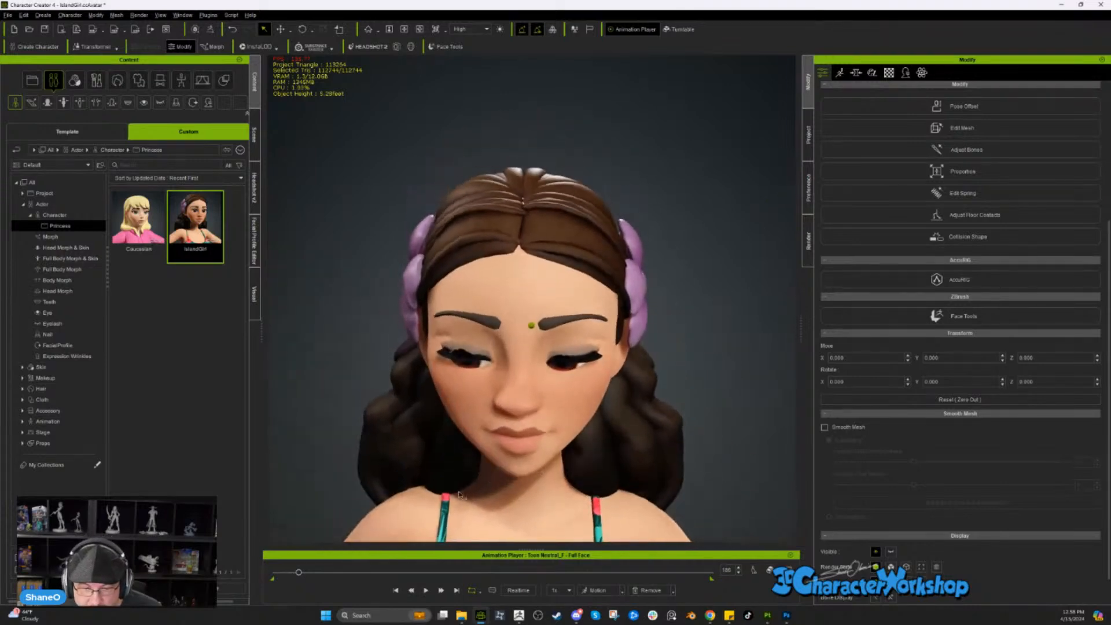
# - Scrub the calibration motion back to the blink at about frame 24 and examine the closed eyelids and lashes
pyautogui.moveTo(298, 574); pyautogui.dragTo(279, 577)
pyautogui.moveTo(770, 362); pyautogui.dragTo(768, 355, button='right')
pyautogui.scroll(5, 586, 401)
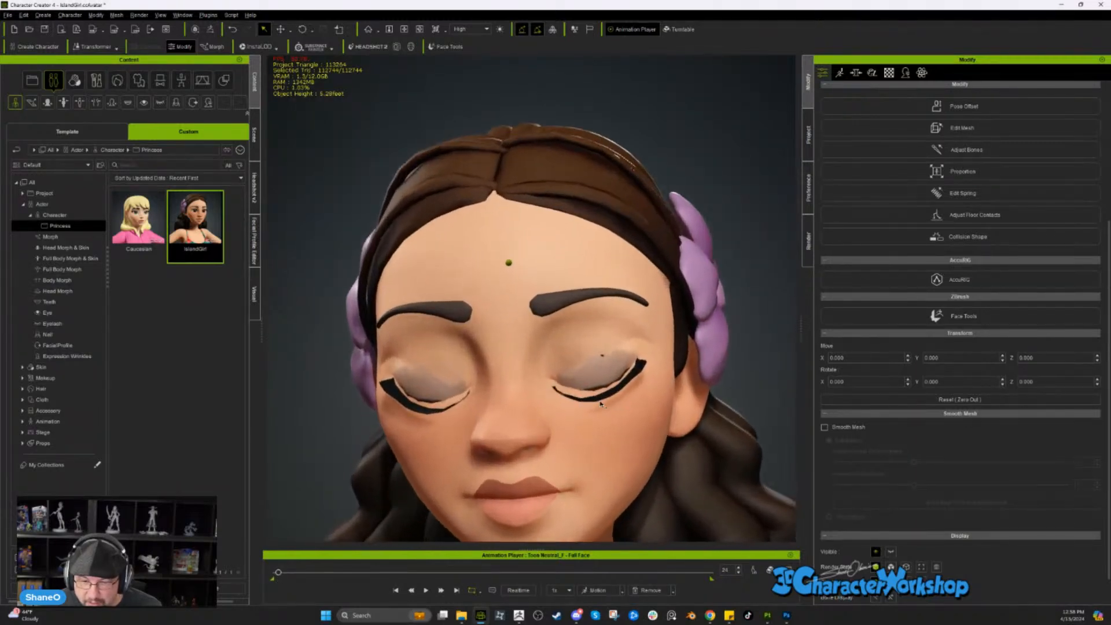
pyautogui.scroll(-4, 570, 393)
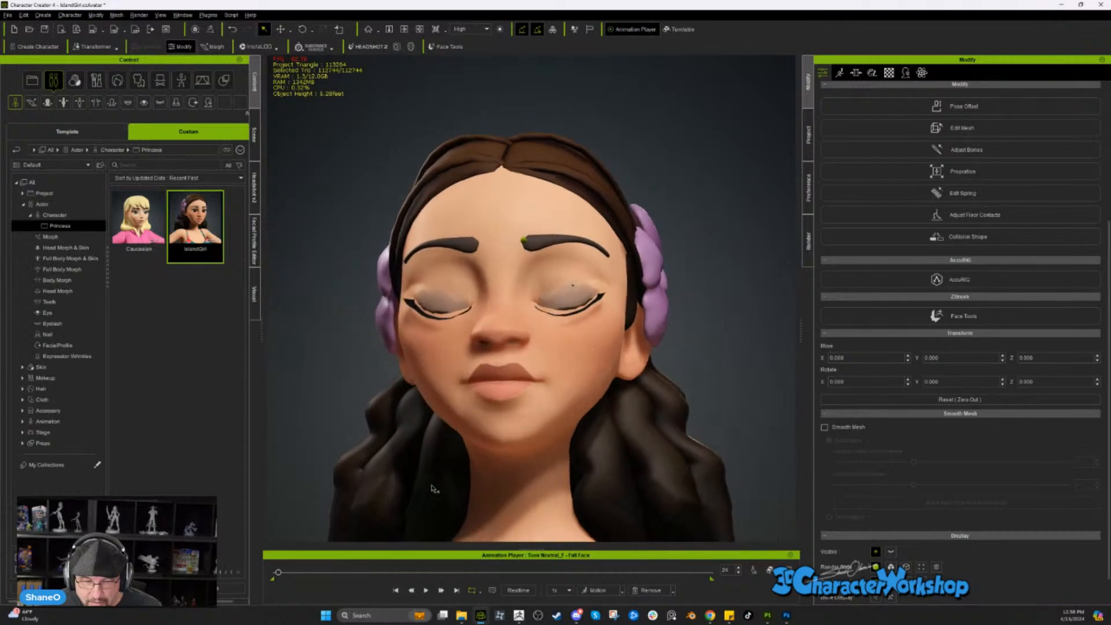
# - Return the calibration motion to its first frame and remove the motion from the character
pyautogui.moveTo(279, 574)
pyautogui.mouseDown()
pyautogui.moveTo(544, 574)
pyautogui.moveTo(275, 574)
pyautogui.mouseUp()
pyautogui.scroll(-6, 613, 324)
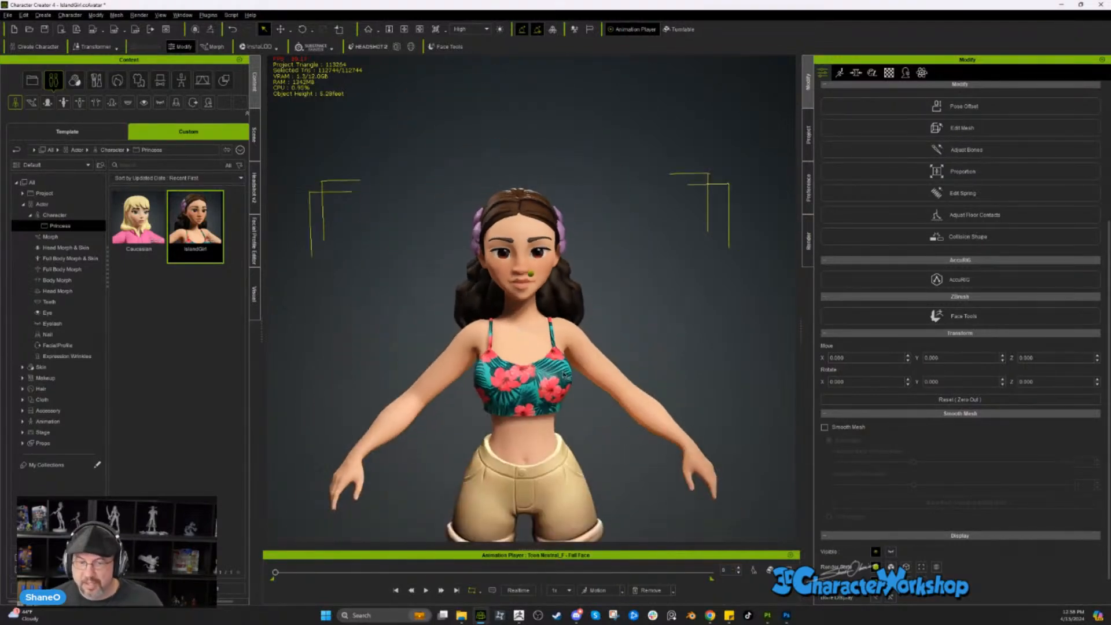
pyautogui.scroll(1, 655, 297)
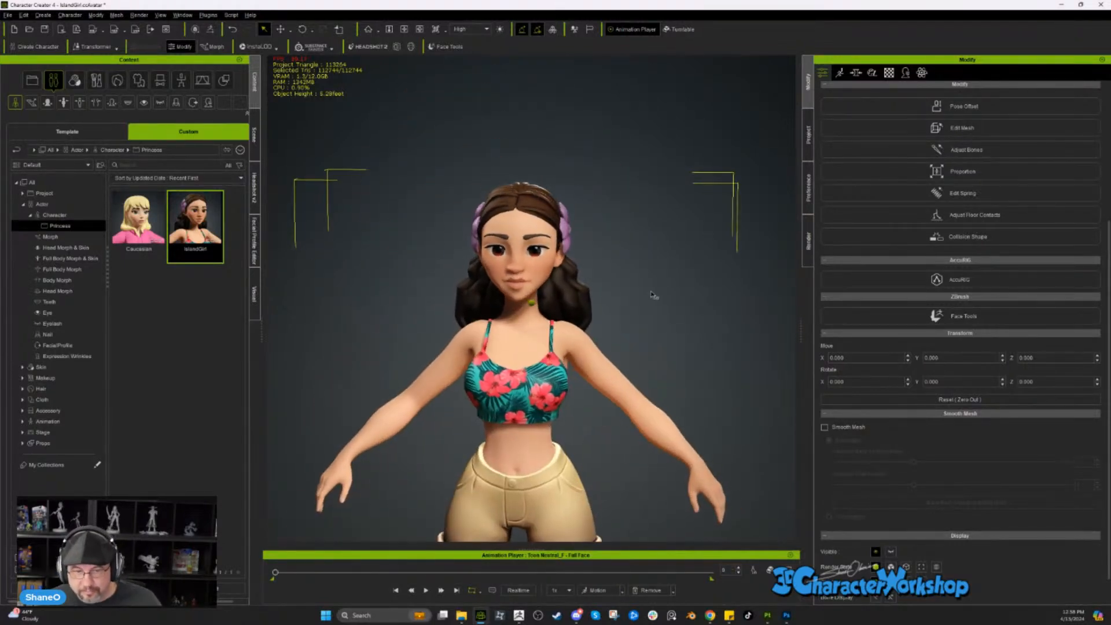
pyautogui.click(654, 590)
pyautogui.click(665, 577)
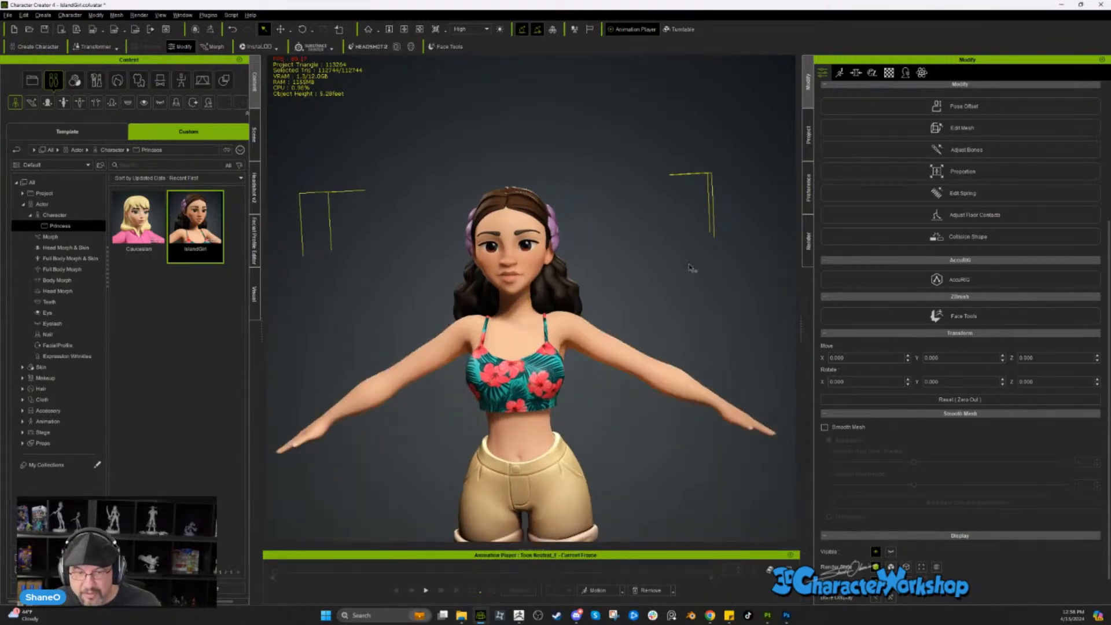
# - Browse the template content to the Stylized teeth folder
pyautogui.scroll(3, 690, 267)
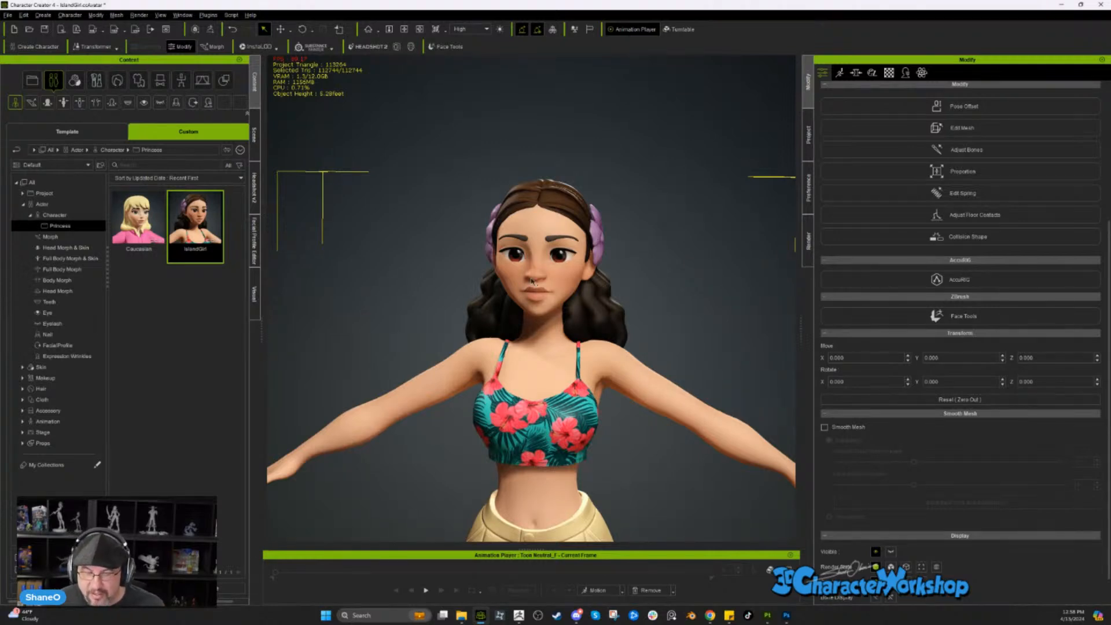
pyautogui.scroll(3, 531, 282)
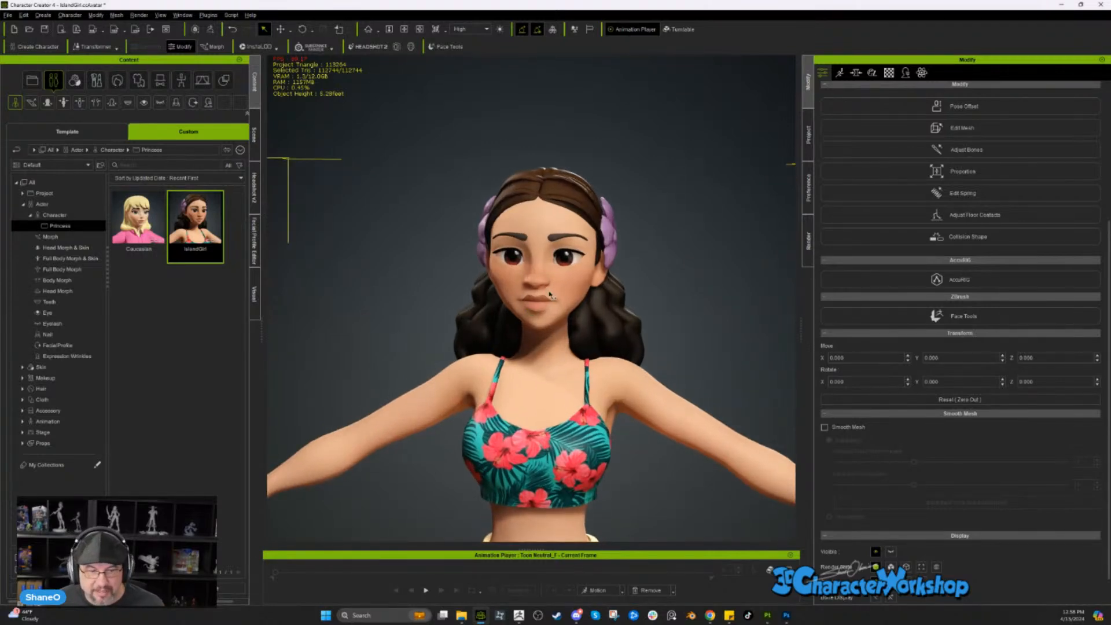
pyautogui.moveTo(549, 295); pyautogui.dragTo(560, 293, button='middle')
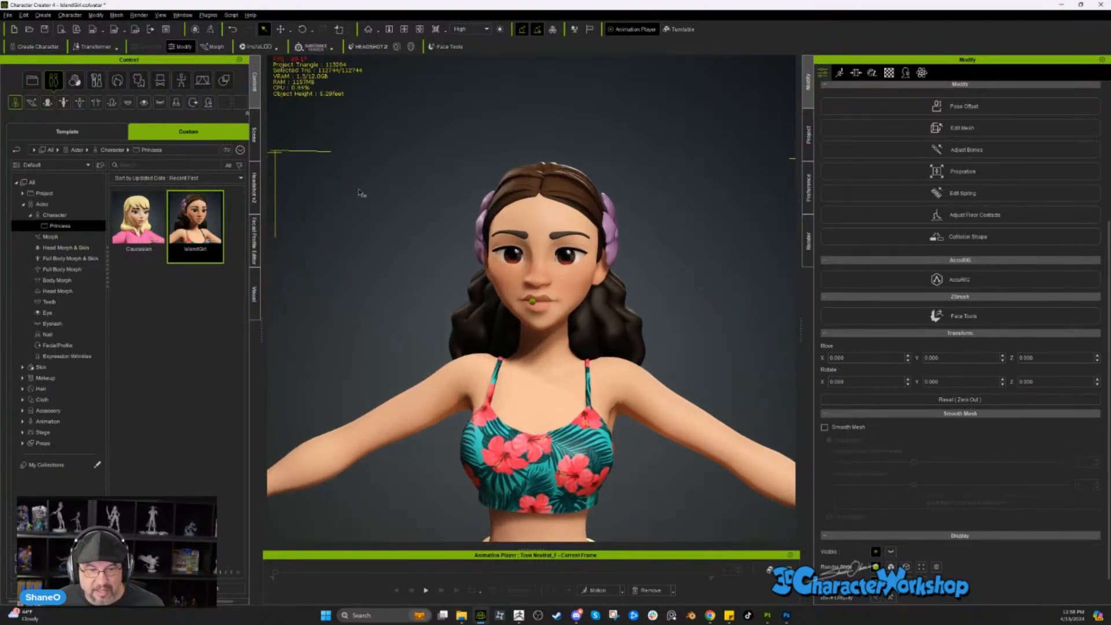
pyautogui.click(81, 134)
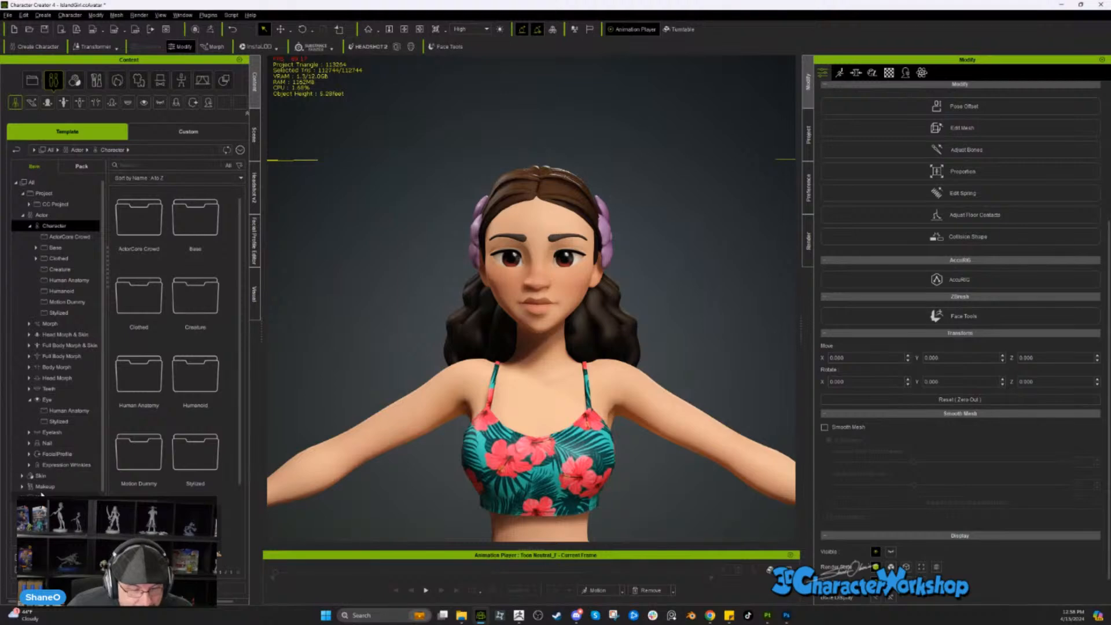
pyautogui.scroll(-3, 55, 452)
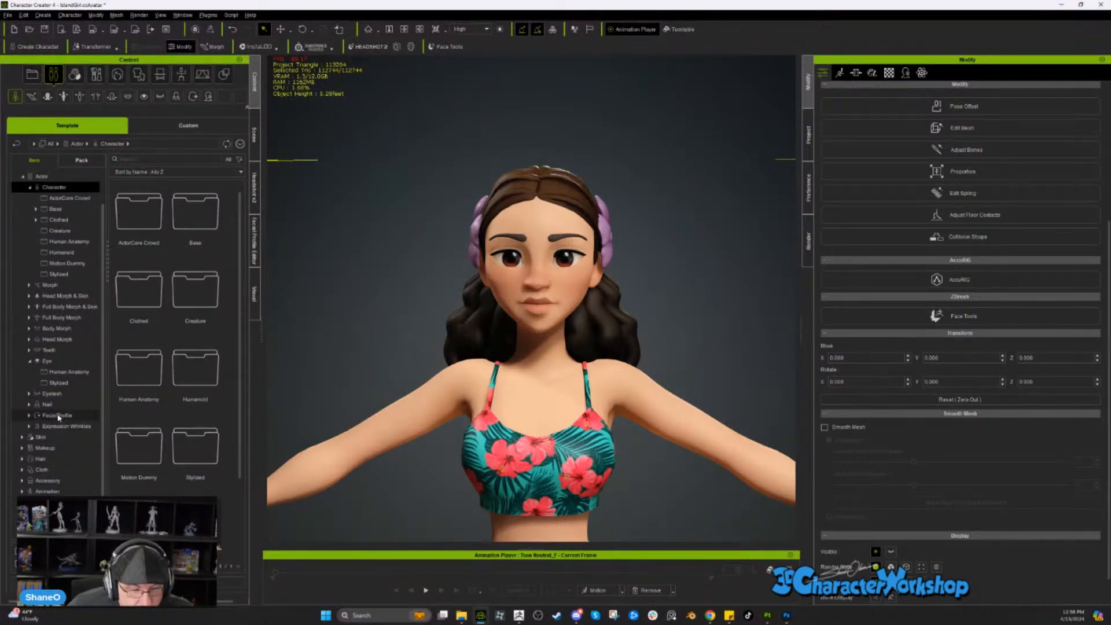
pyautogui.click(31, 360)
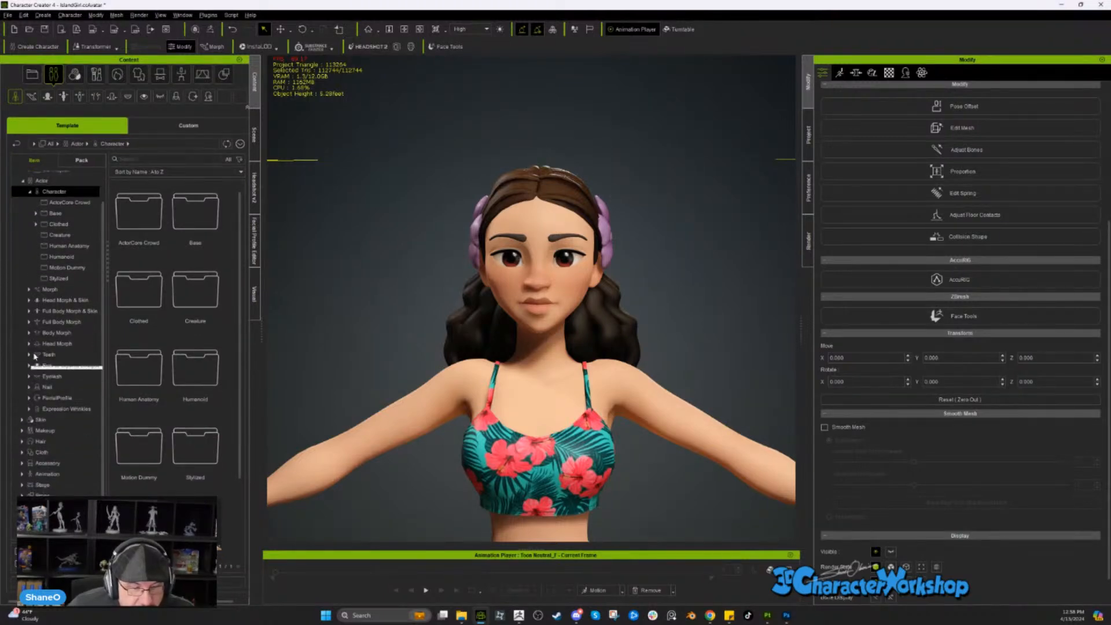
pyautogui.click(30, 355)
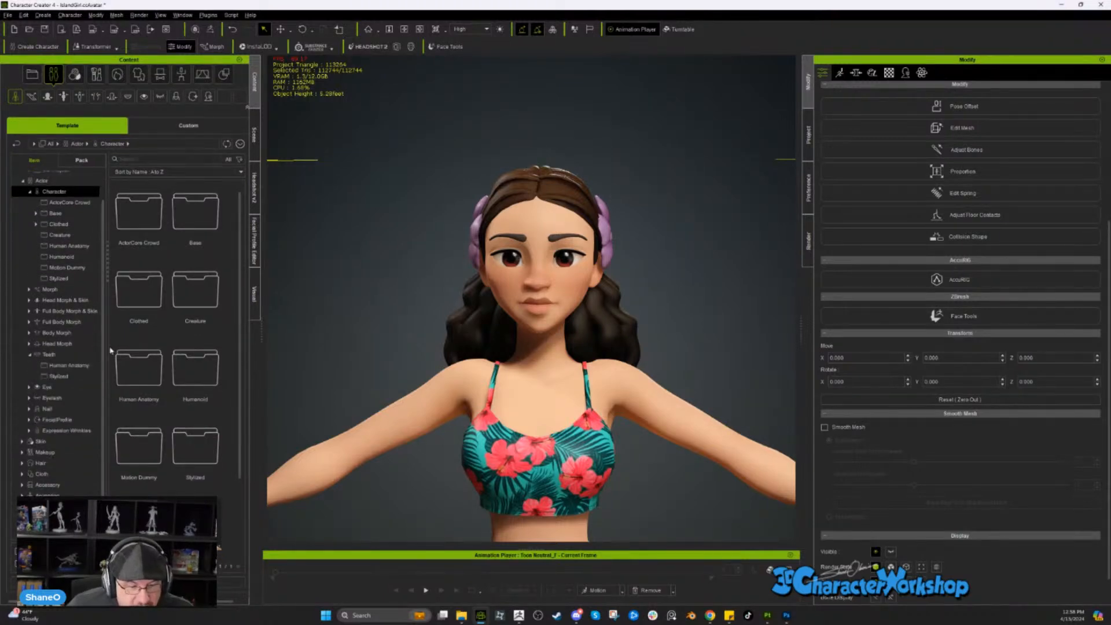
pyautogui.click(58, 376)
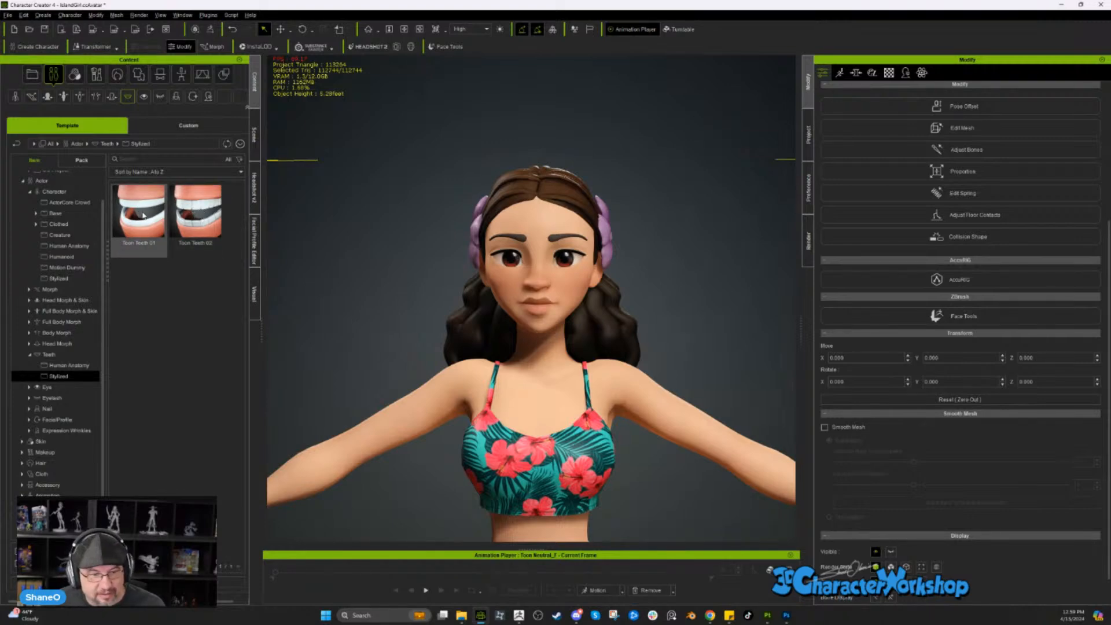
# - Apply Toon Teeth 01 to the character, replacing the existing teeth object, and check the face at a three-quarter angle
pyautogui.moveTo(139, 213); pyautogui.dragTo(547, 288)
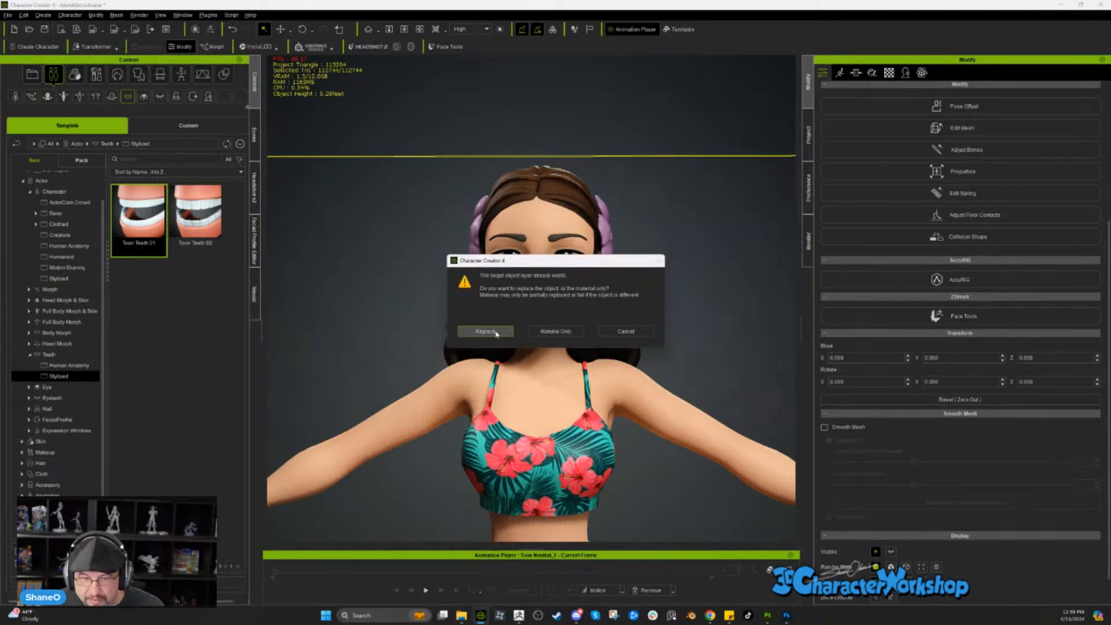
pyautogui.click(497, 331)
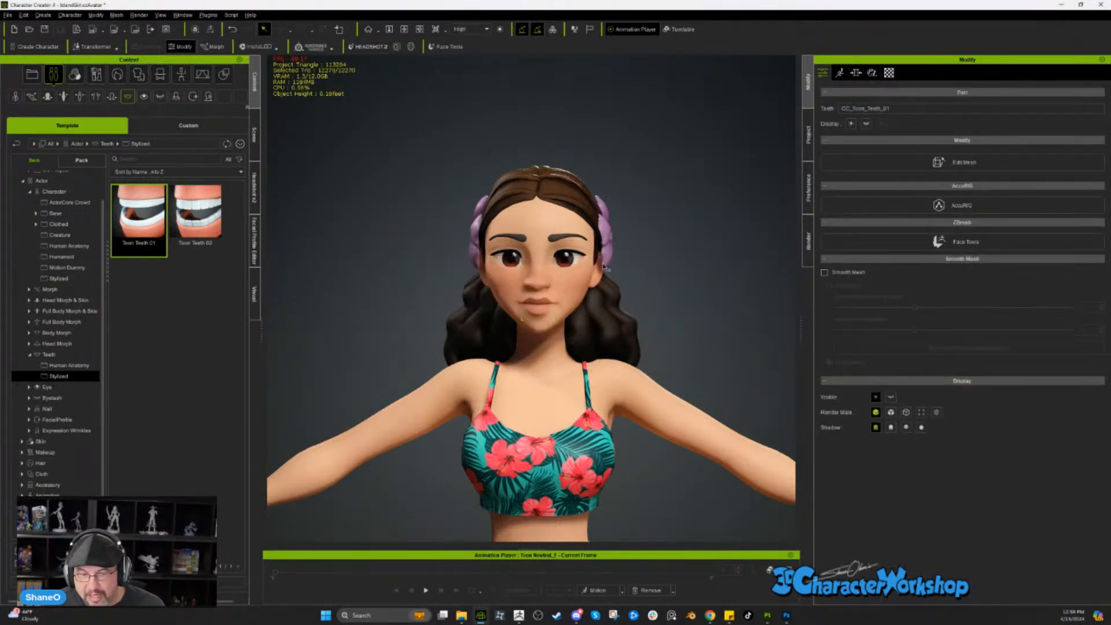
pyautogui.scroll(5, 447, 323)
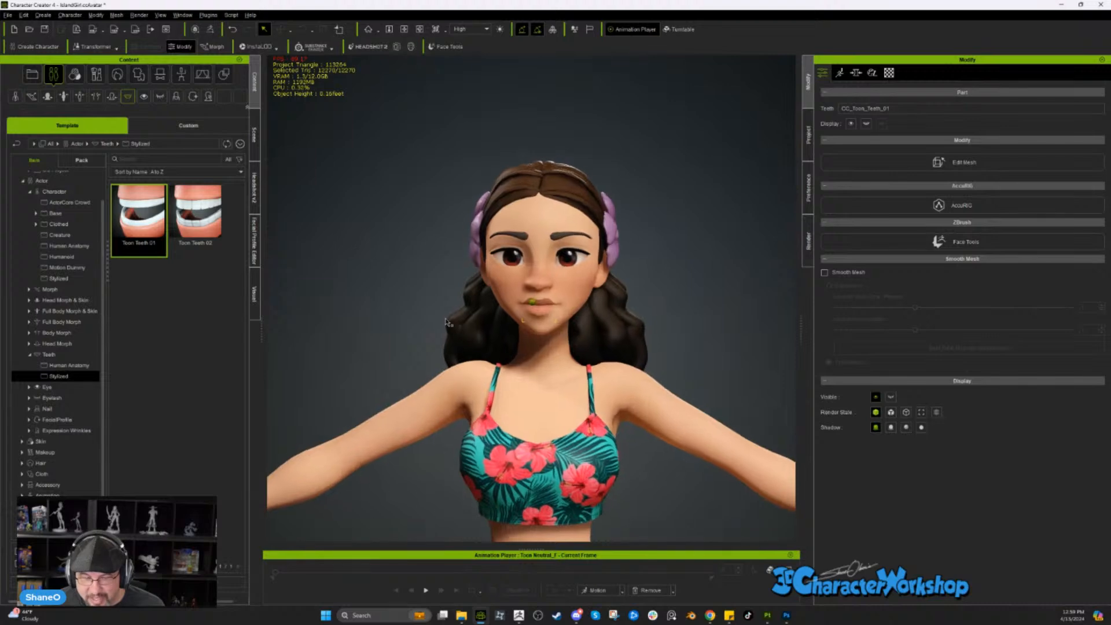
pyautogui.moveTo(447, 323); pyautogui.dragTo(715, 235, button='right')
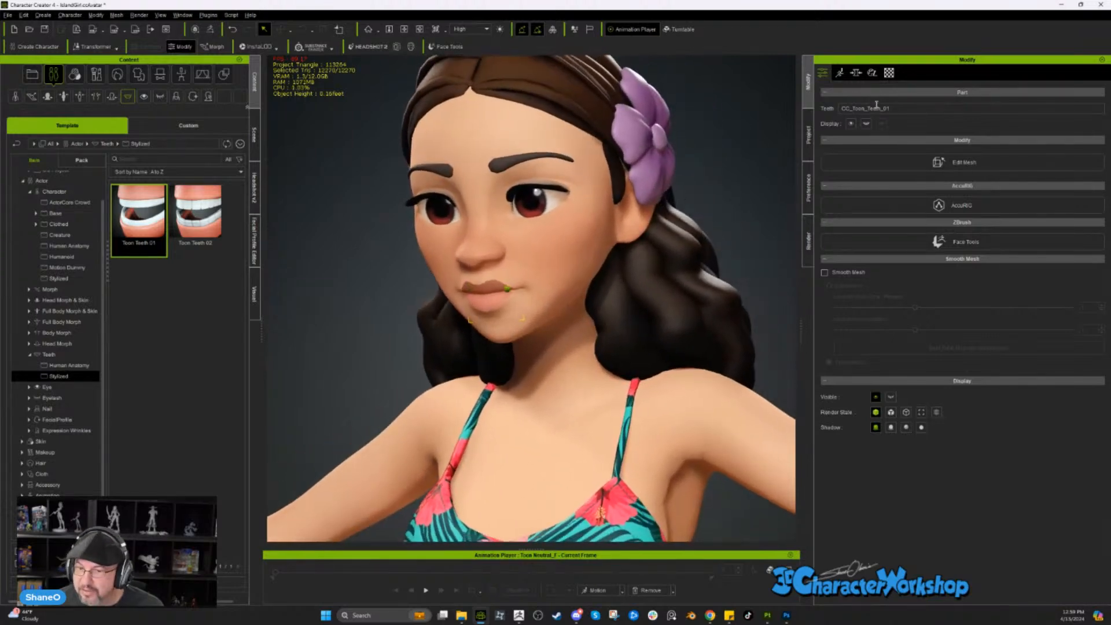
# - Preview the teeth with the character's mouth open and bring up the morph sliders for the character
pyautogui.click(866, 123)
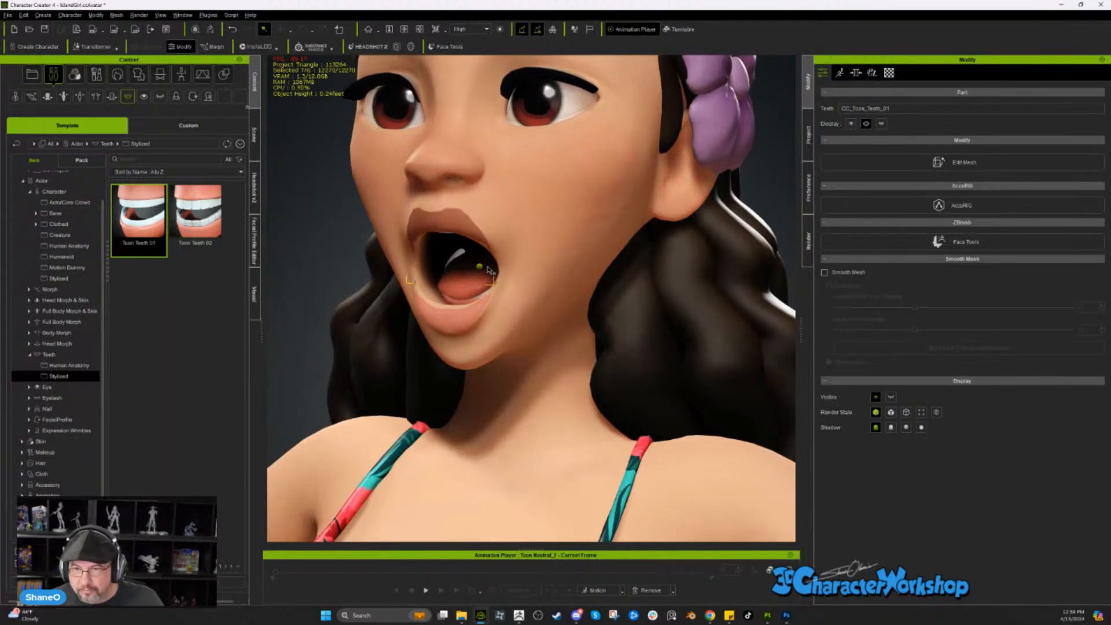
pyautogui.click(856, 73)
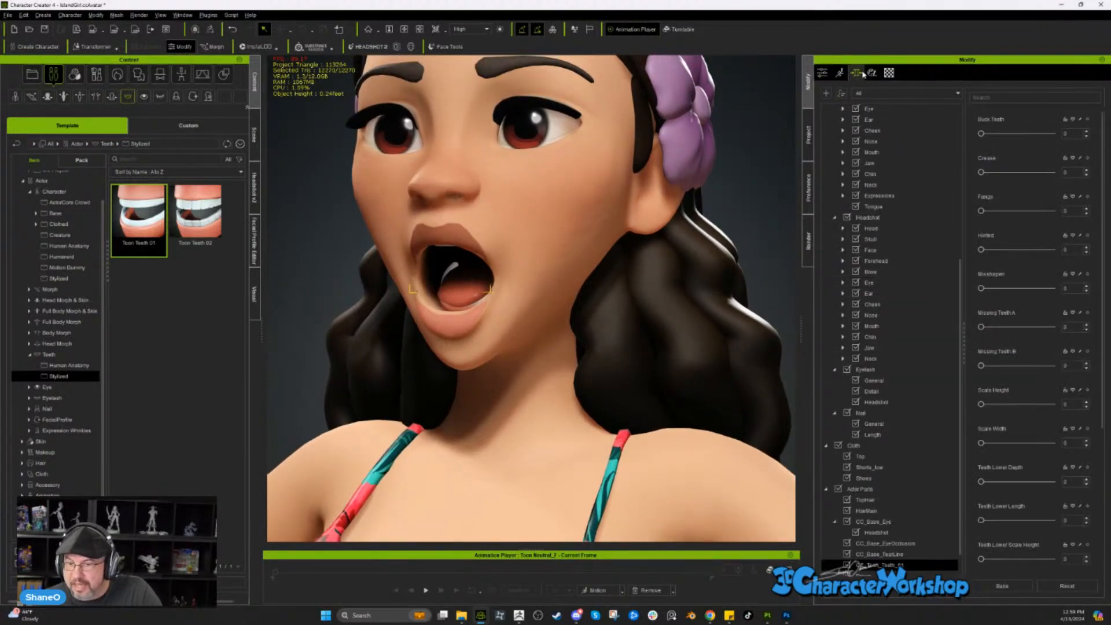
pyautogui.scroll(8, 891, 278)
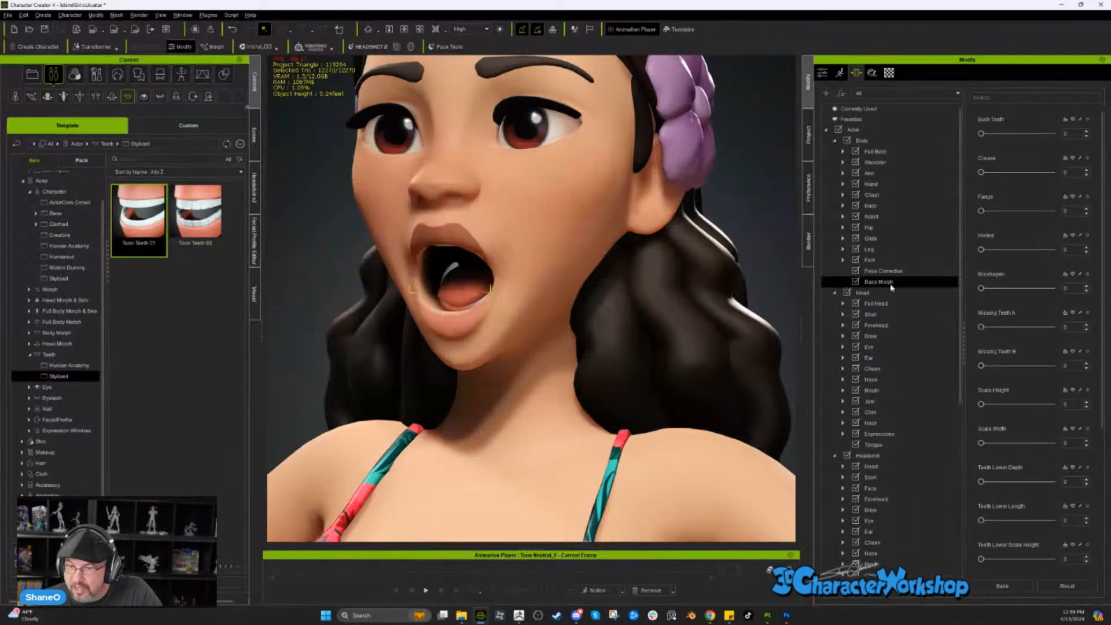
pyautogui.scroll(-7, 892, 284)
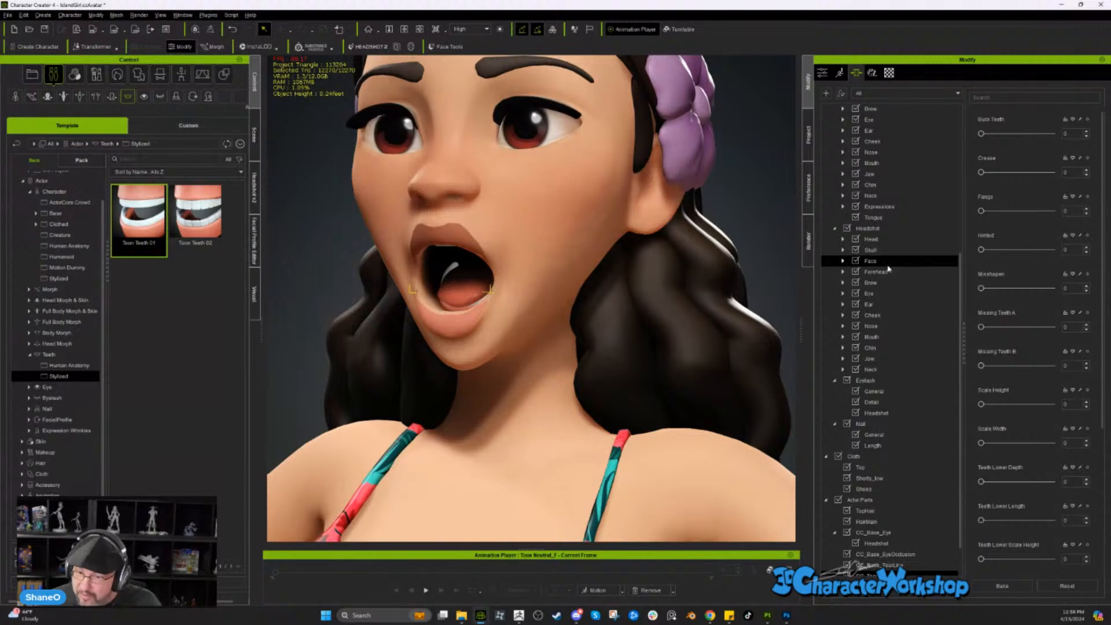
pyautogui.scroll(-1, 888, 268)
pyautogui.scroll(8, 888, 268)
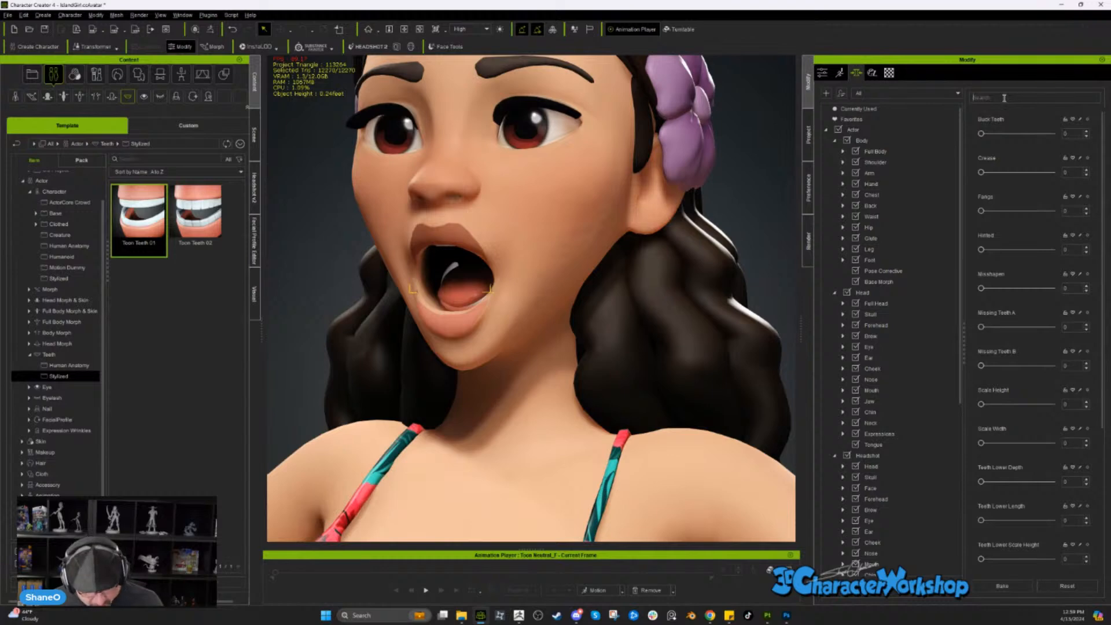
# - Search the morph sliders for "teeth", then clear the search
pyautogui.write('teeth')
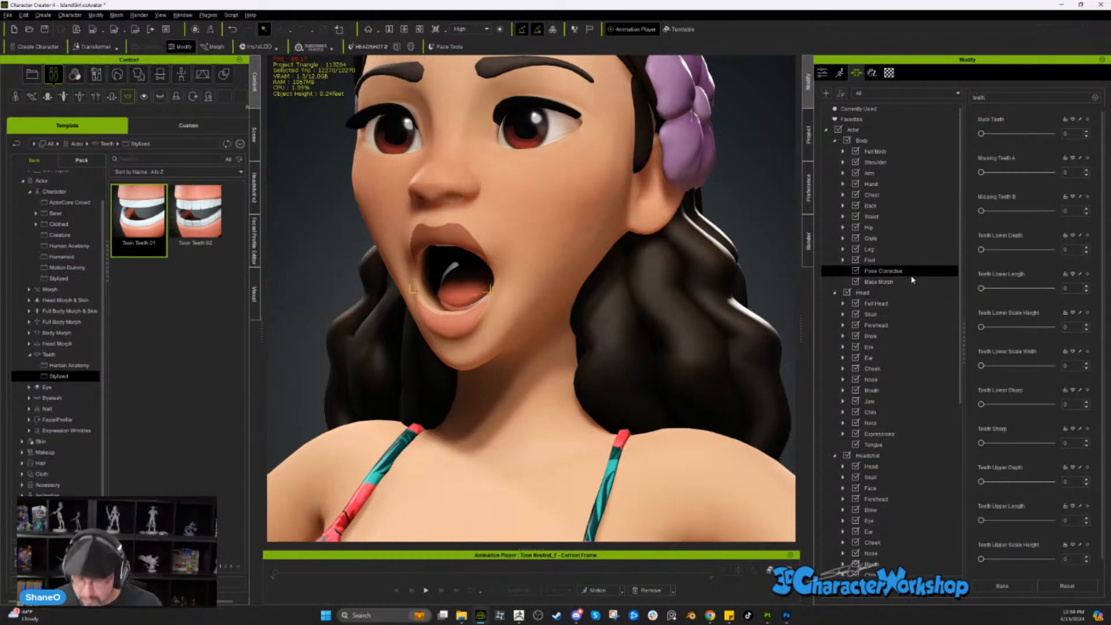
pyautogui.press('BackSpace')
pyautogui.press('BackSpace')
pyautogui.press('BackSpace')
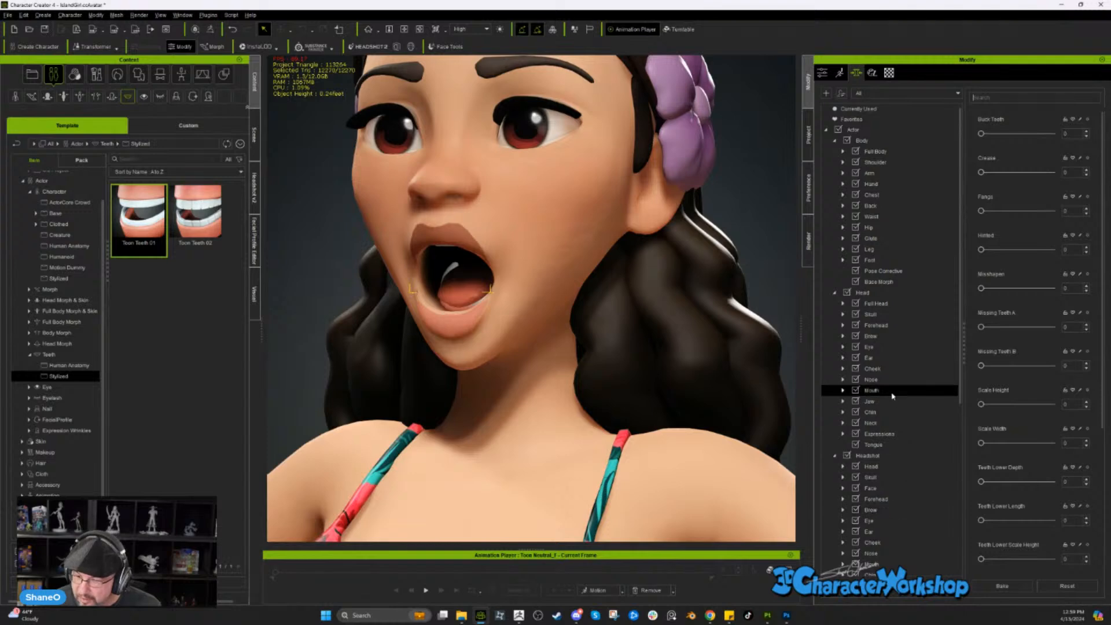
# - Show the Mouth morphs of the Head group and go to the teeth sliders at the end of the list
pyautogui.scroll(-3, 893, 398)
pyautogui.click(843, 370)
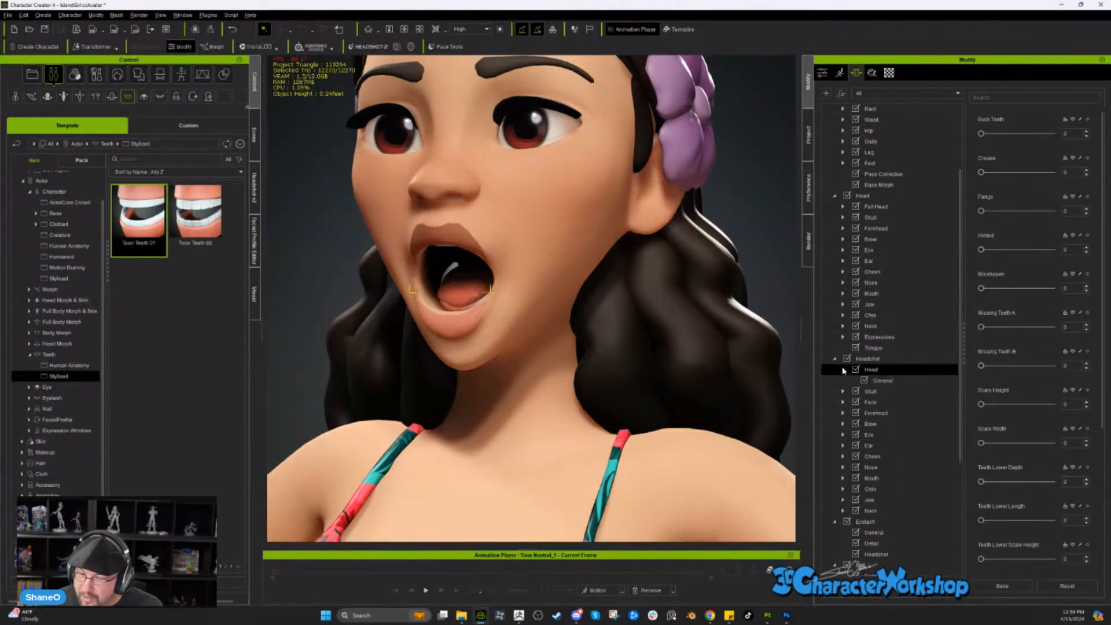
pyautogui.click(843, 369)
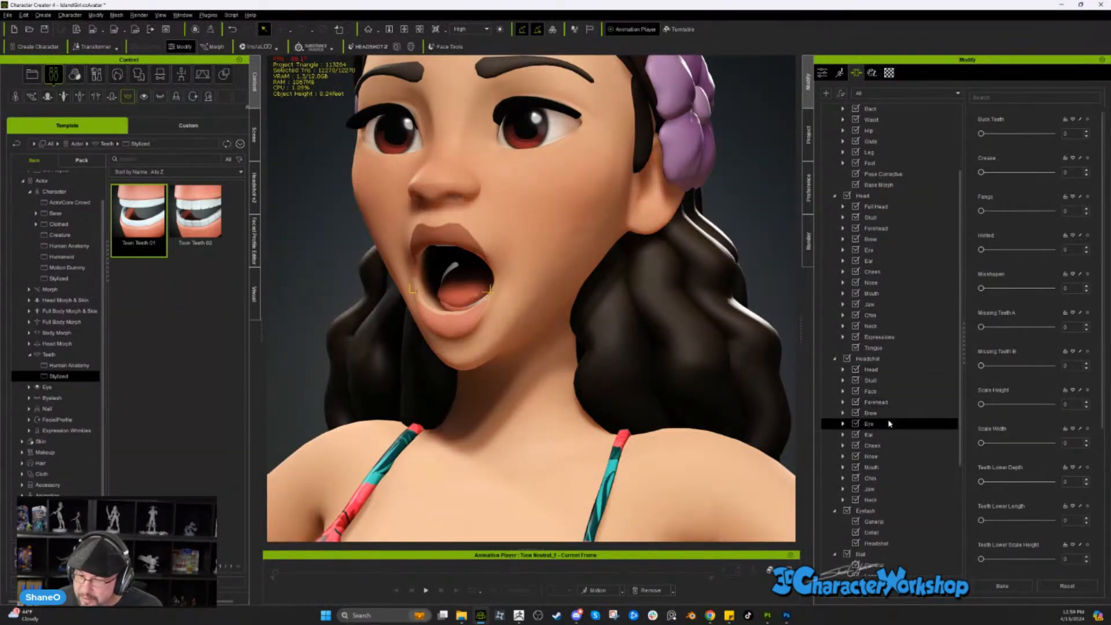
pyautogui.scroll(-1, 894, 446)
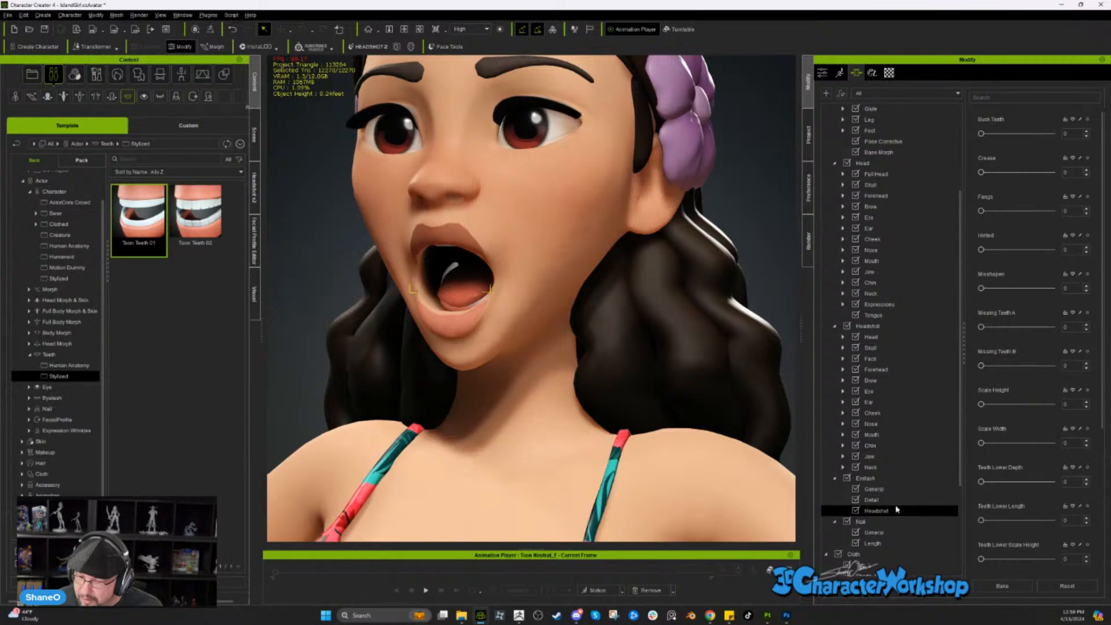
pyautogui.scroll(1, 898, 421)
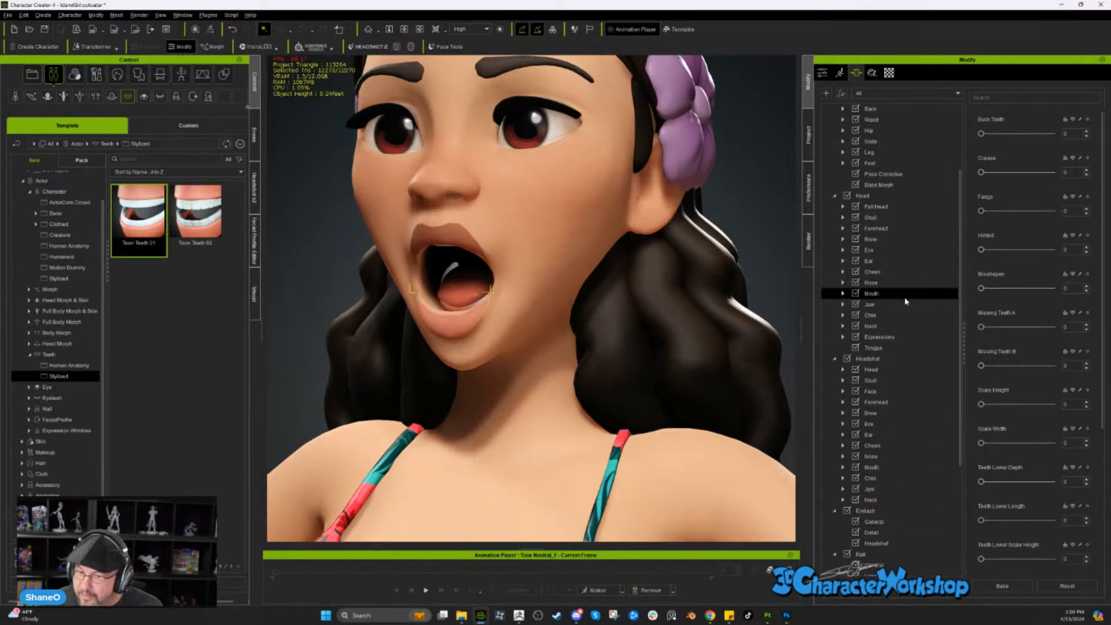
pyautogui.click(843, 293)
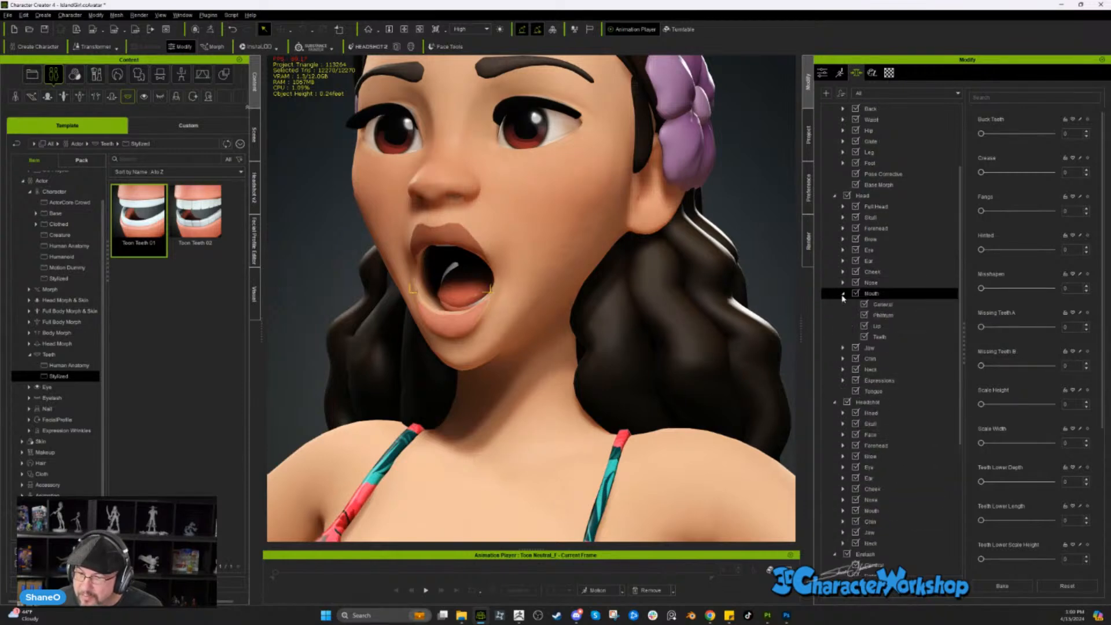
pyautogui.click(875, 295)
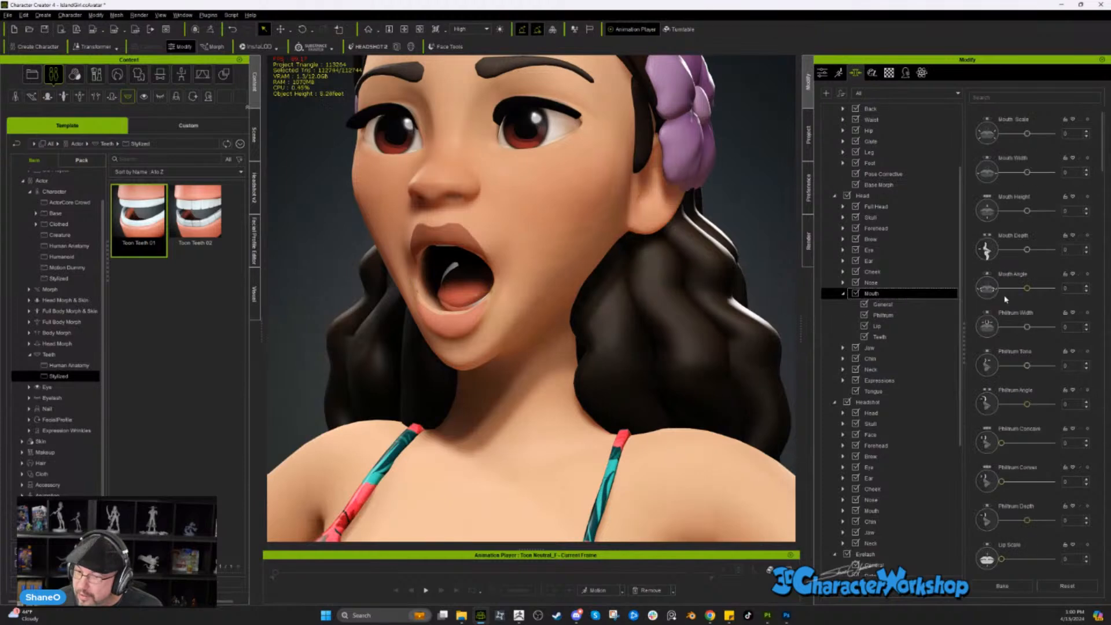
pyautogui.moveTo(1104, 159); pyautogui.dragTo(1070, 574)
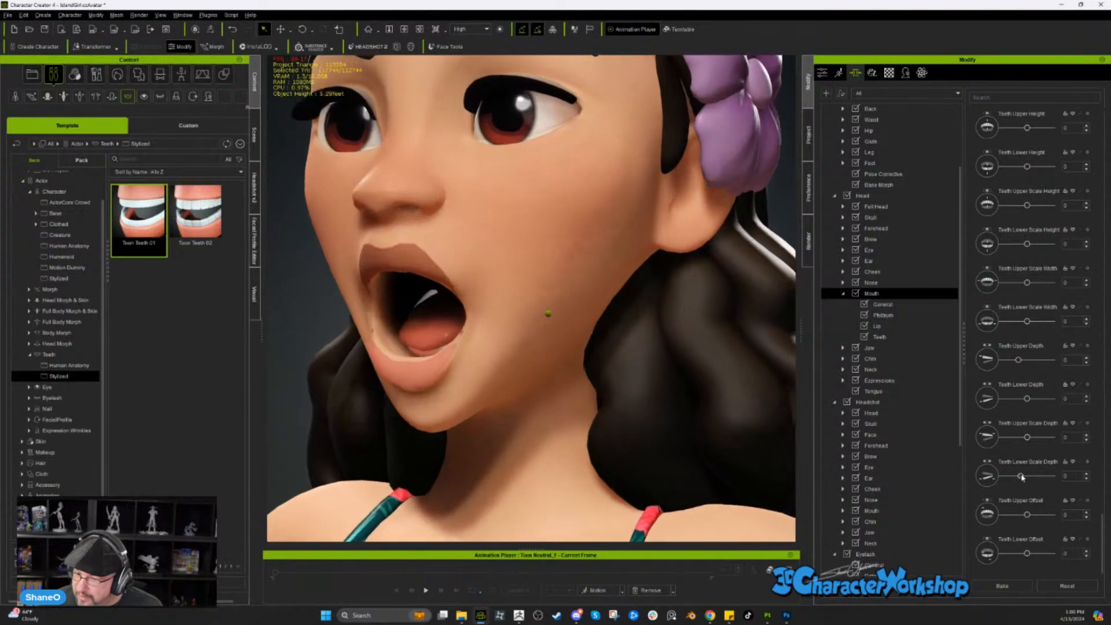
# - Fit the lower teeth with Teeth Lower Scale Depth about 43, Teeth Lower Height 44 and Teeth Lower Depth -41
pyautogui.moveTo(1022, 476); pyautogui.dragTo(1036, 475)
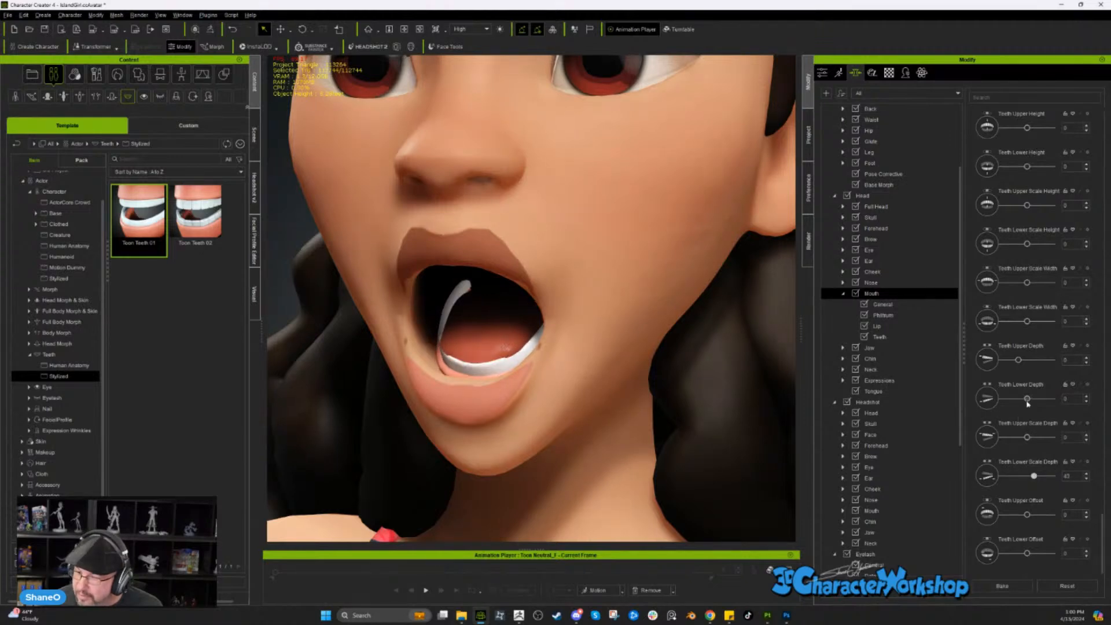
pyautogui.moveTo(1034, 402); pyautogui.dragTo(1021, 401)
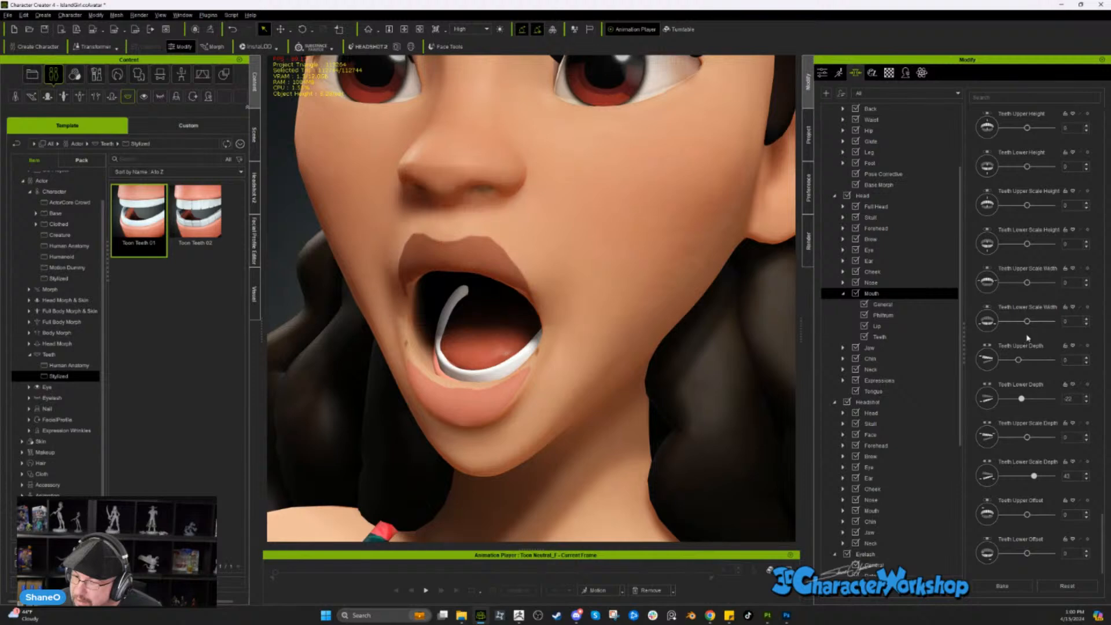
pyautogui.scroll(1, 1028, 298)
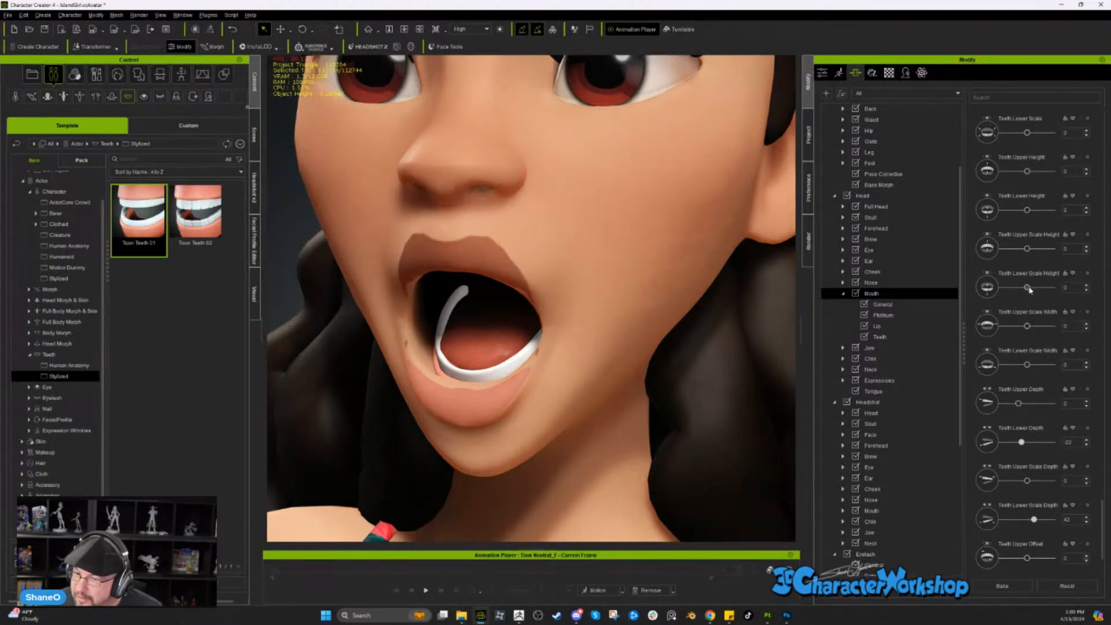
pyautogui.scroll(1, 1030, 291)
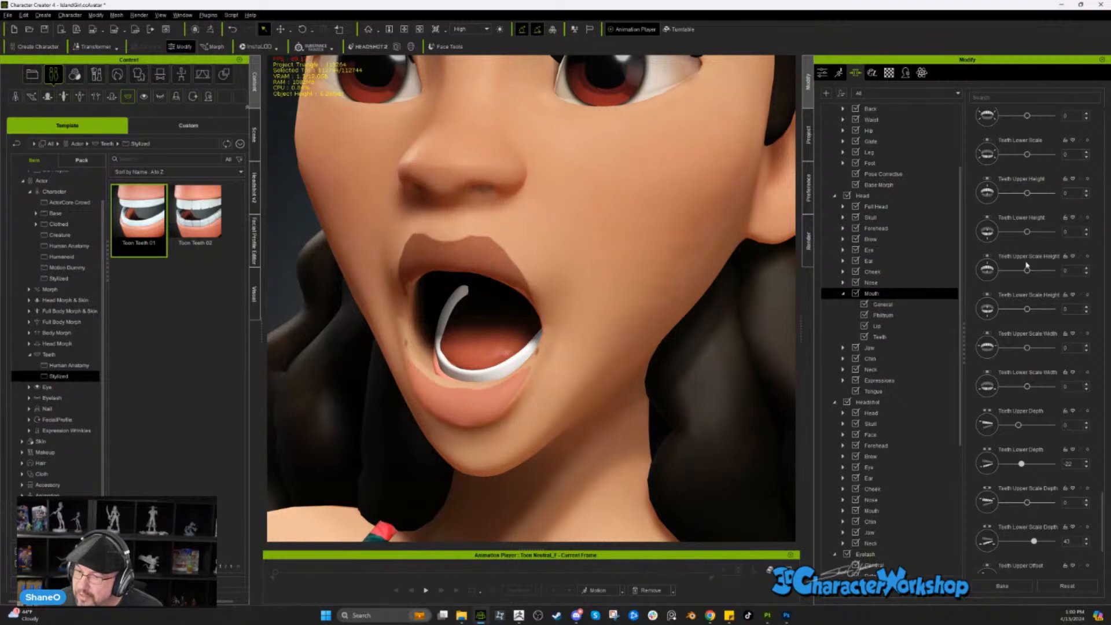
pyautogui.moveTo(1028, 232); pyautogui.dragTo(1040, 233)
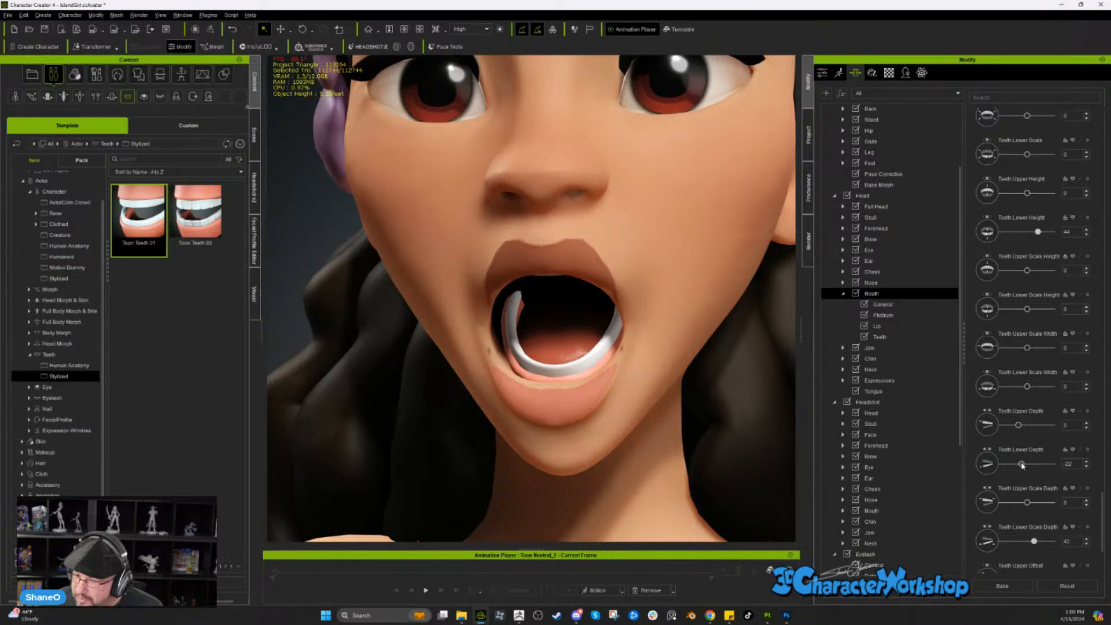
pyautogui.moveTo(1019, 465); pyautogui.dragTo(1017, 464)
# - Fit the upper teeth by setting Teeth Upper Depth to -50 and Teeth Upper Scale Height to 77
pyautogui.scroll(-5, 591, 353)
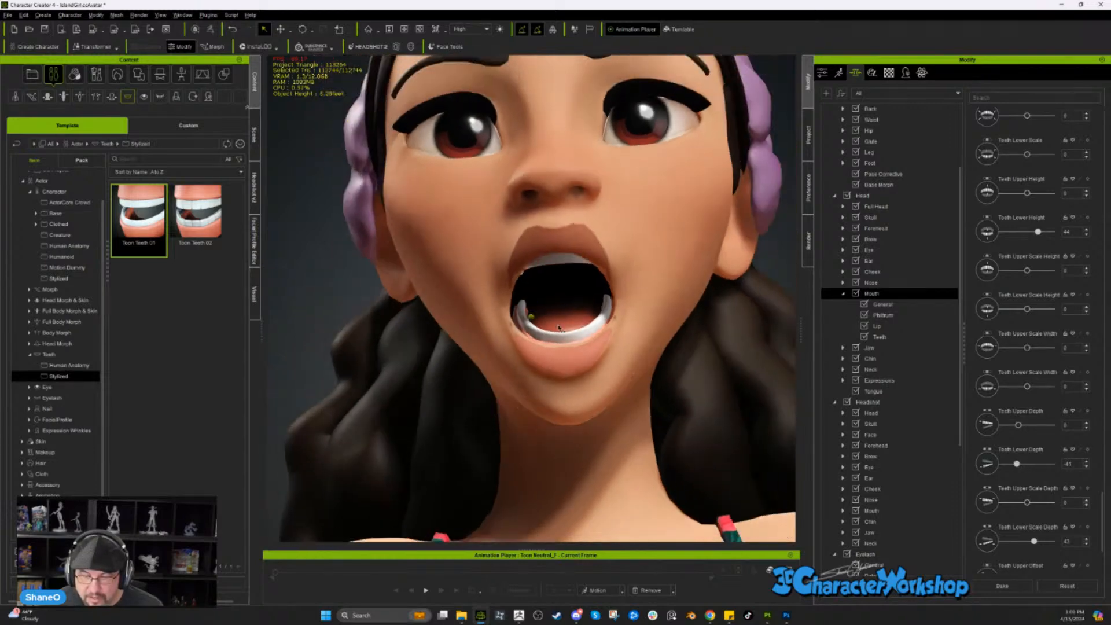
pyautogui.moveTo(590, 353); pyautogui.dragTo(595, 267, button='right')
pyautogui.scroll(5, 542, 250)
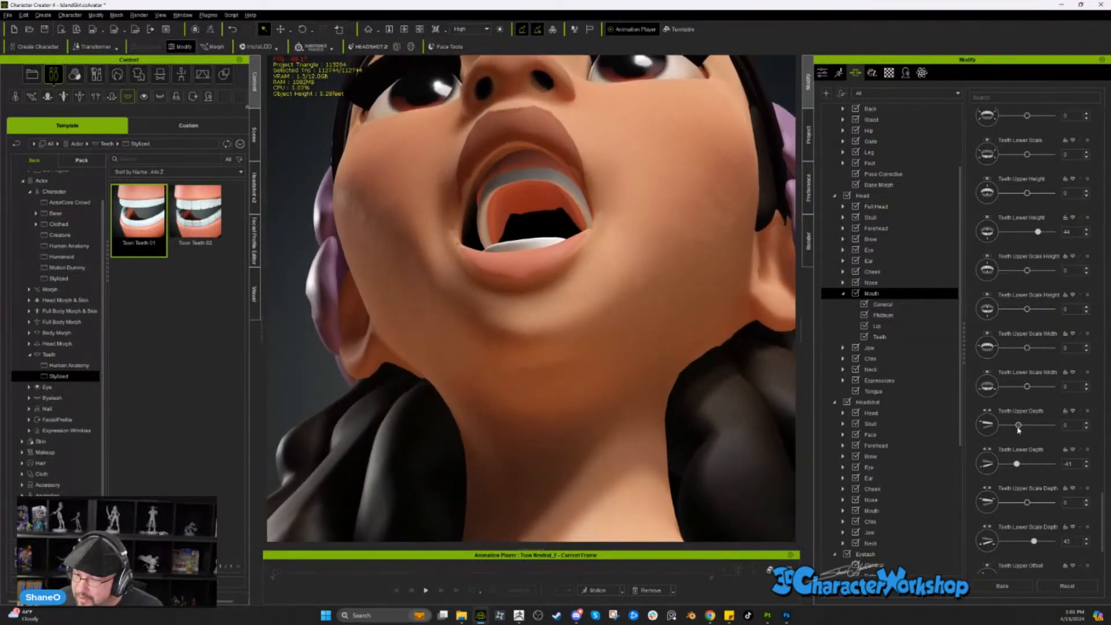
pyautogui.moveTo(1023, 426); pyautogui.dragTo(1003, 430)
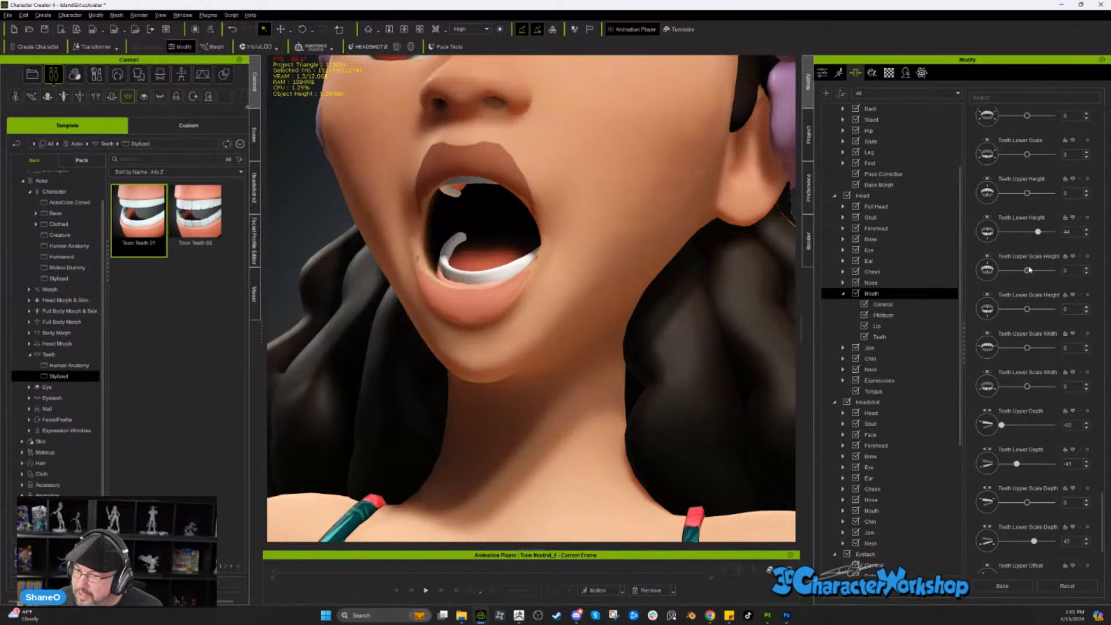
pyautogui.moveTo(1029, 272); pyautogui.dragTo(1046, 273)
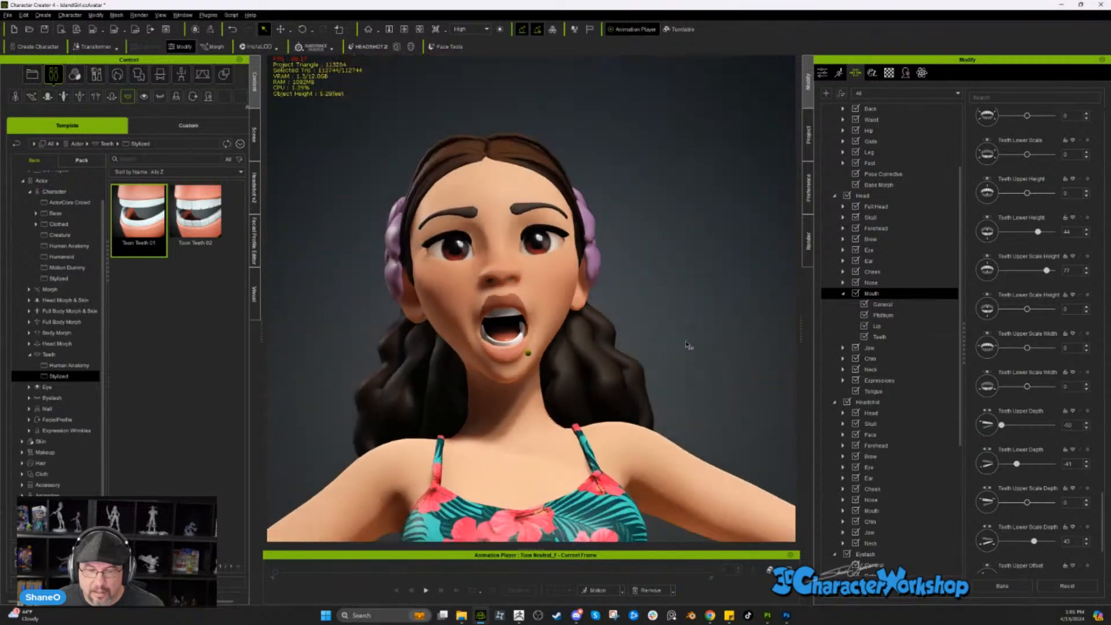
# - Check the upper teeth from the side and set Teeth Upper Depth to -80, beyond the slider's limit
pyautogui.moveTo(626, 372); pyautogui.dragTo(629, 345, button='right')
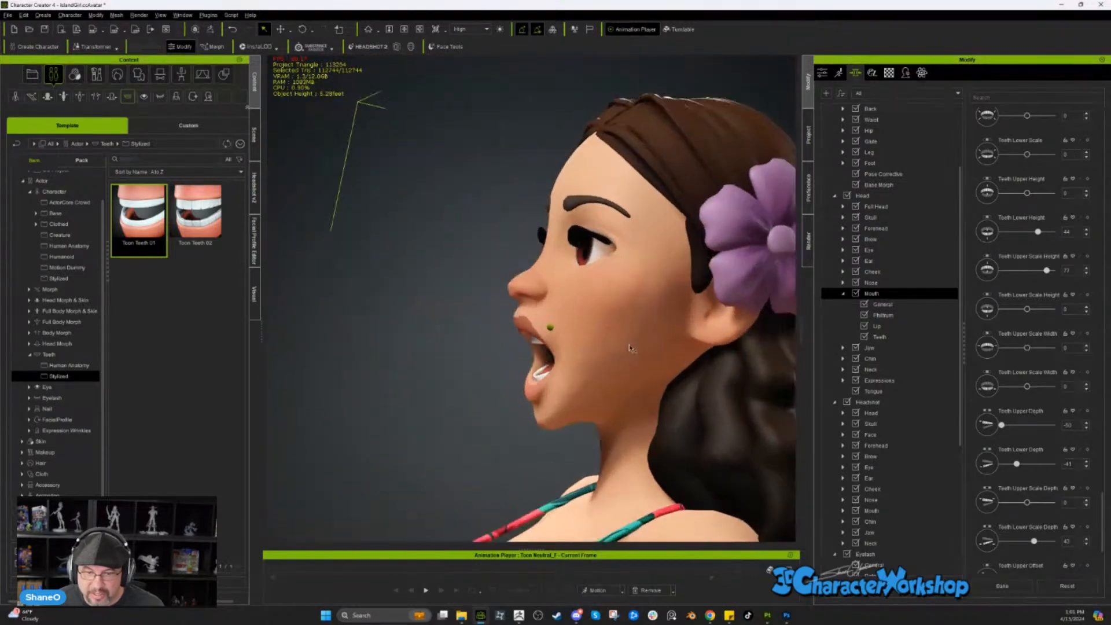
pyautogui.scroll(4, 630, 345)
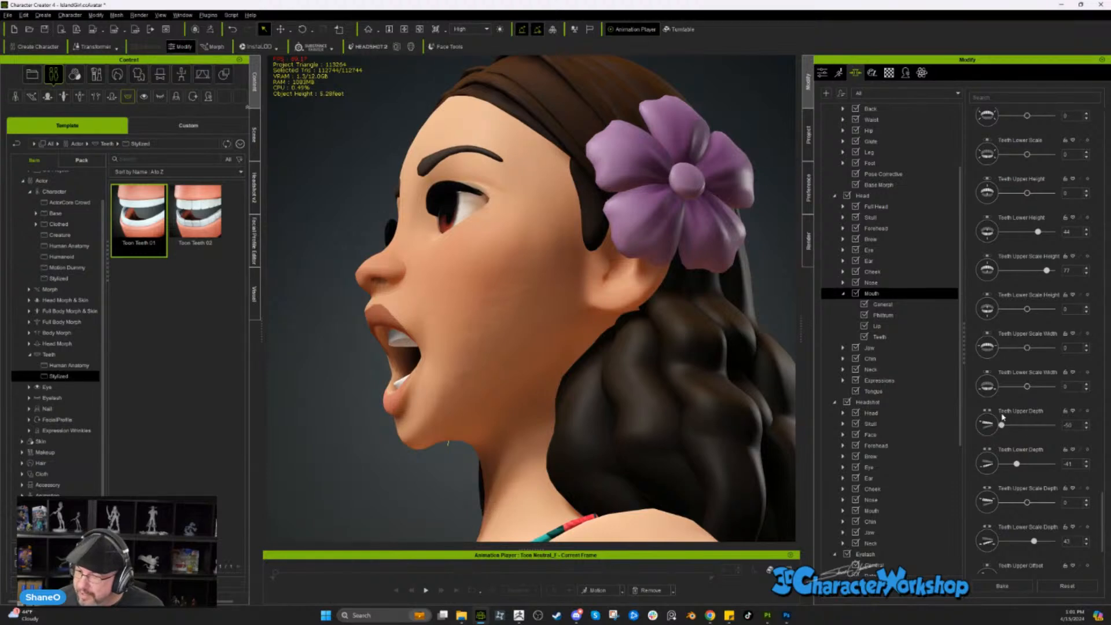
pyautogui.moveTo(516, 310); pyautogui.dragTo(541, 304, button='right')
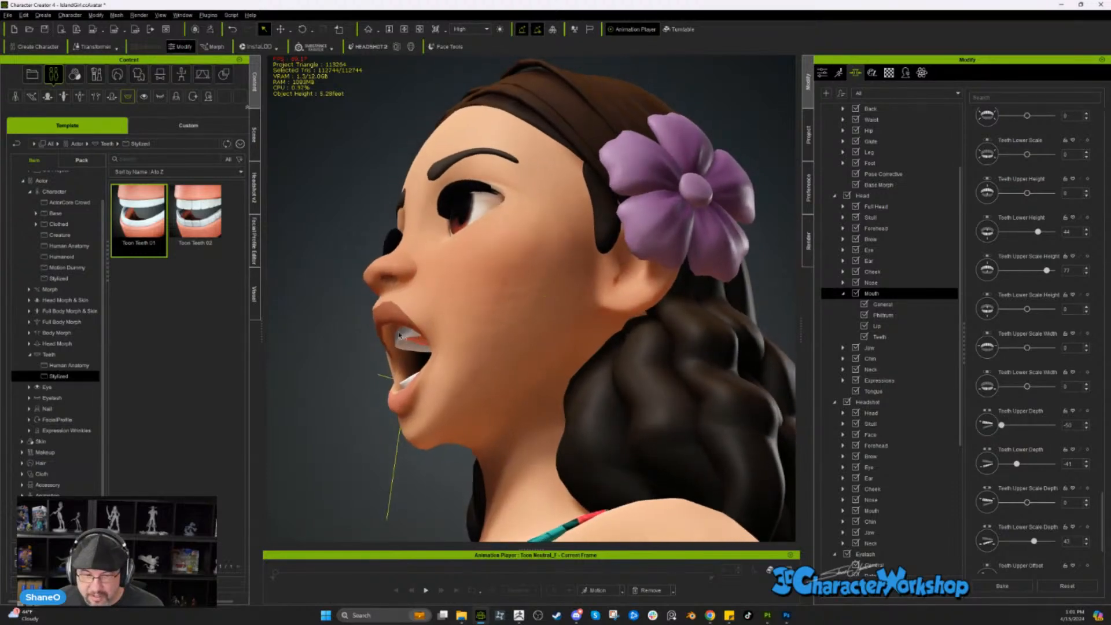
pyautogui.moveTo(576, 418); pyautogui.dragTo(598, 418, button='right')
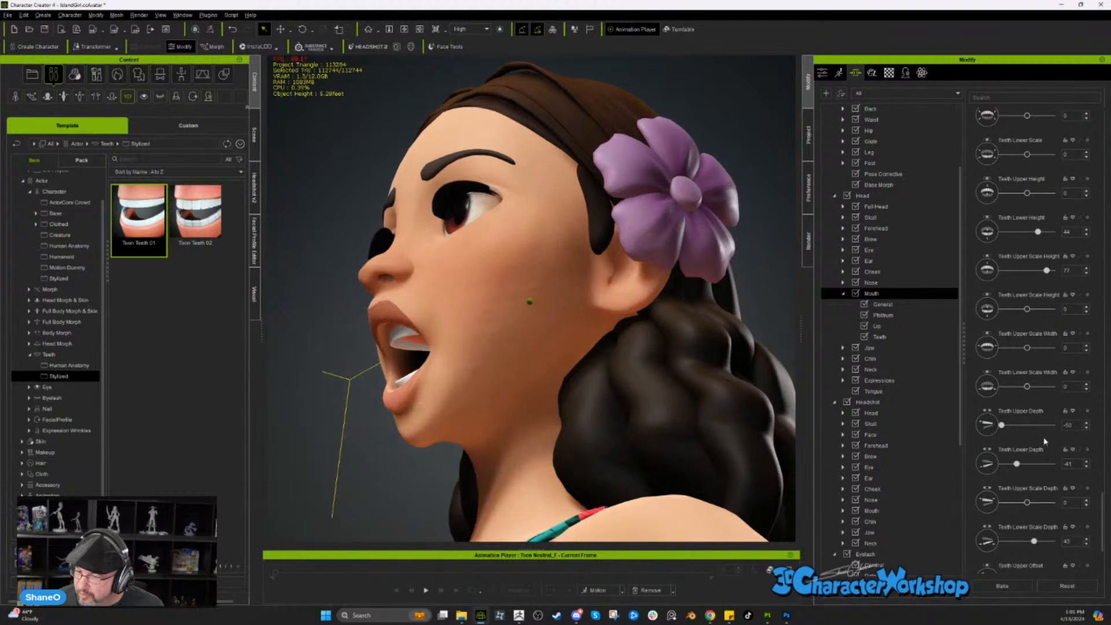
pyautogui.click(1086, 429)
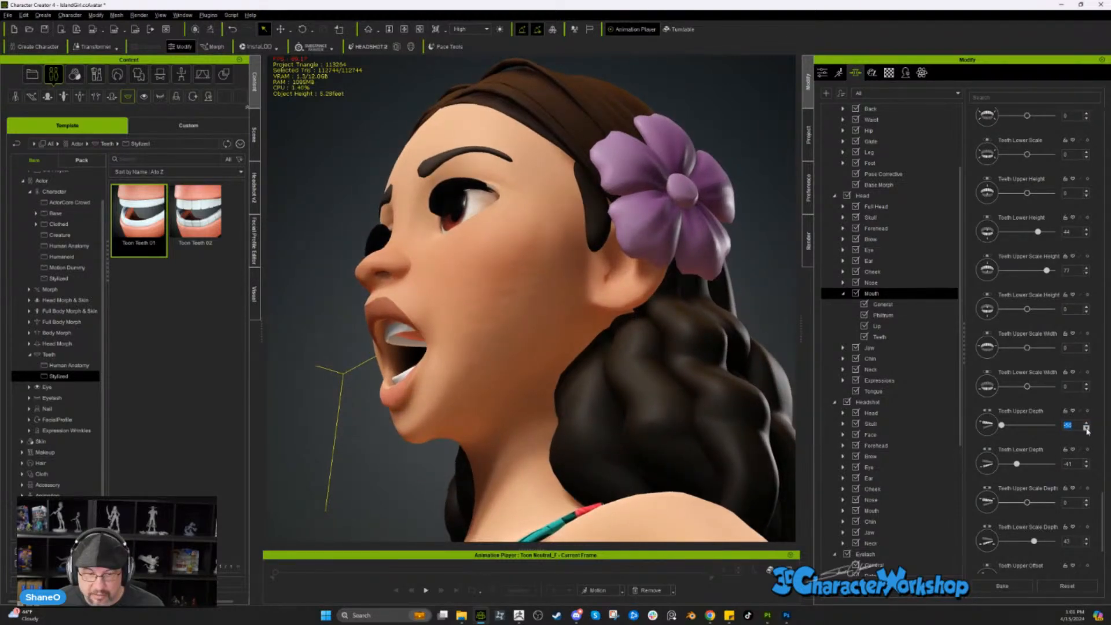
pyautogui.click(1086, 429)
pyautogui.click(1086, 429)
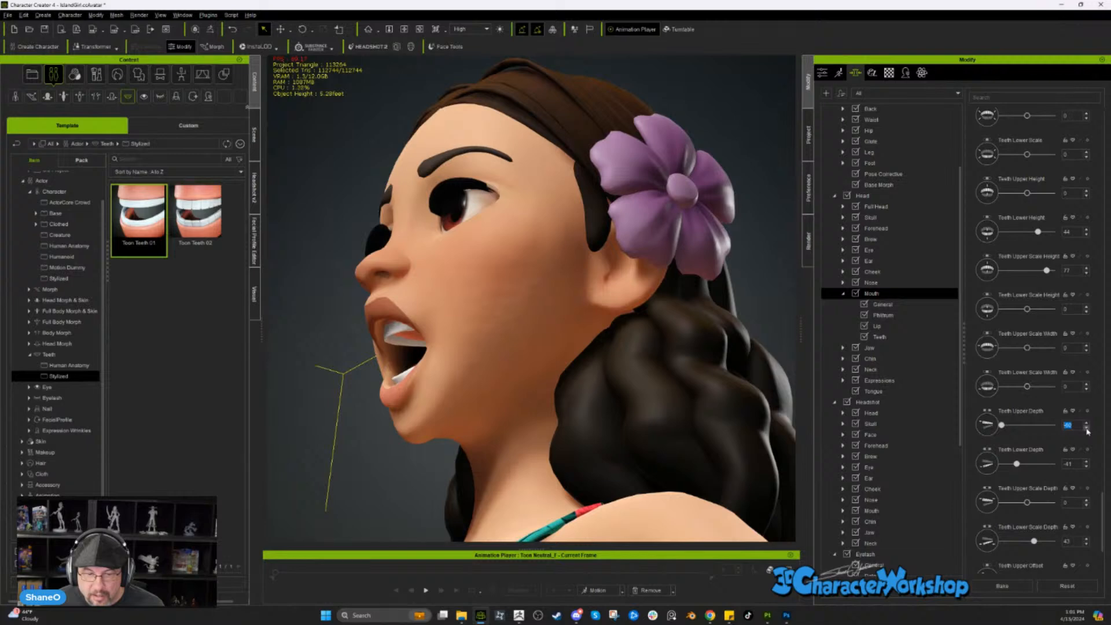
pyautogui.moveTo(523, 372); pyautogui.dragTo(543, 293, button='right')
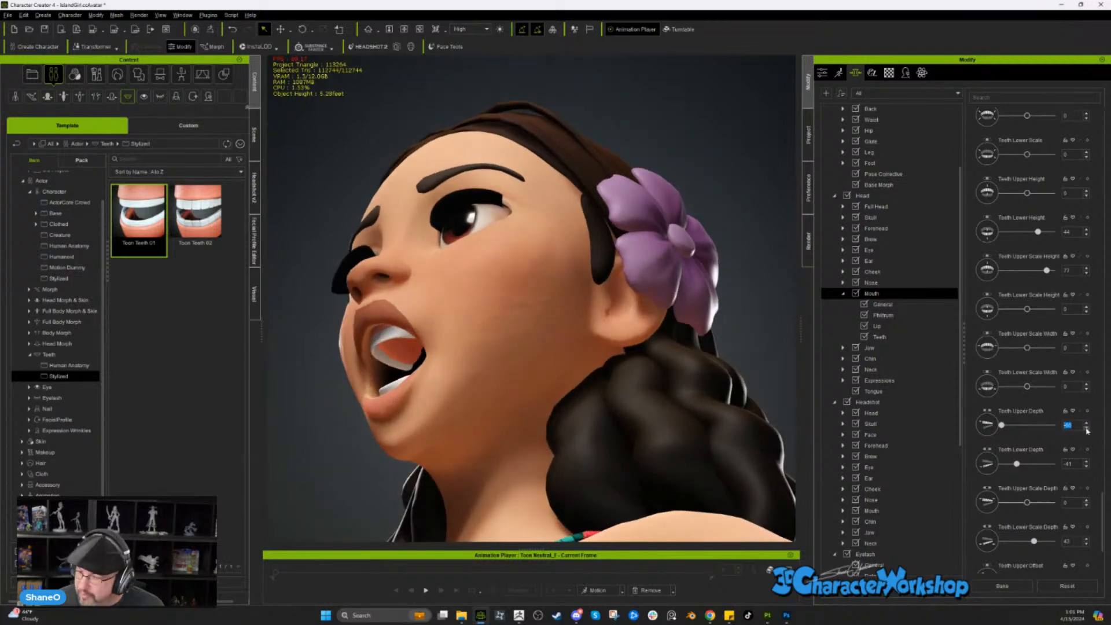
pyautogui.click(1074, 427)
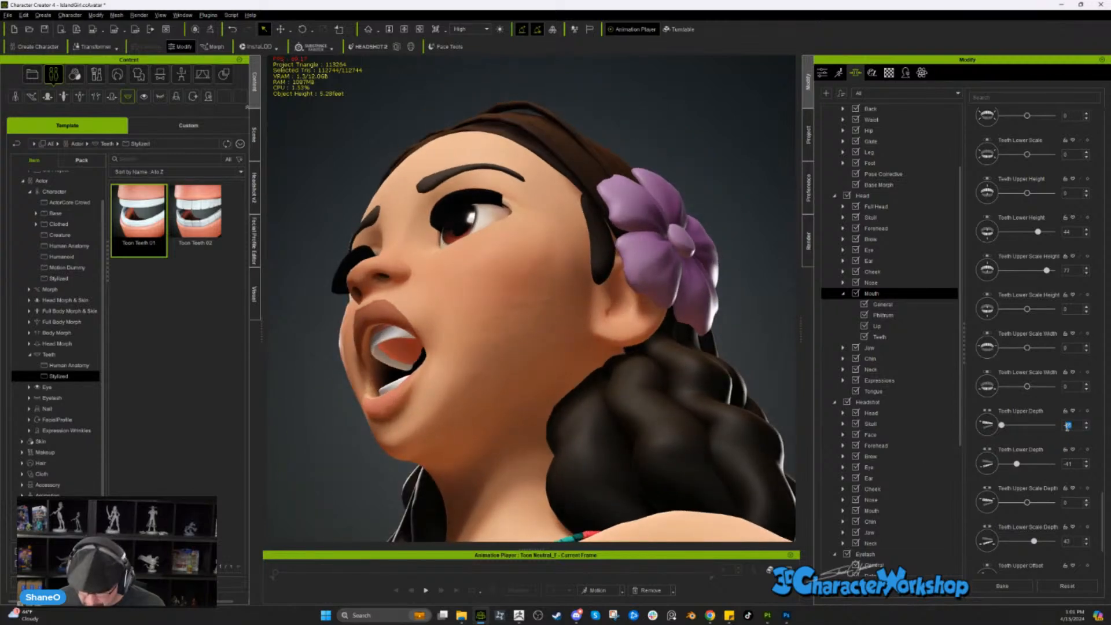
pyautogui.write('100')
pyautogui.press('Return')
# - Fine-tune Teeth Upper Scale Height to 75 and check the open mouth from the front and at a distance
pyautogui.moveTo(536, 312); pyautogui.dragTo(627, 359, button='right')
pyautogui.moveTo(563, 332); pyautogui.dragTo(584, 313, button='right')
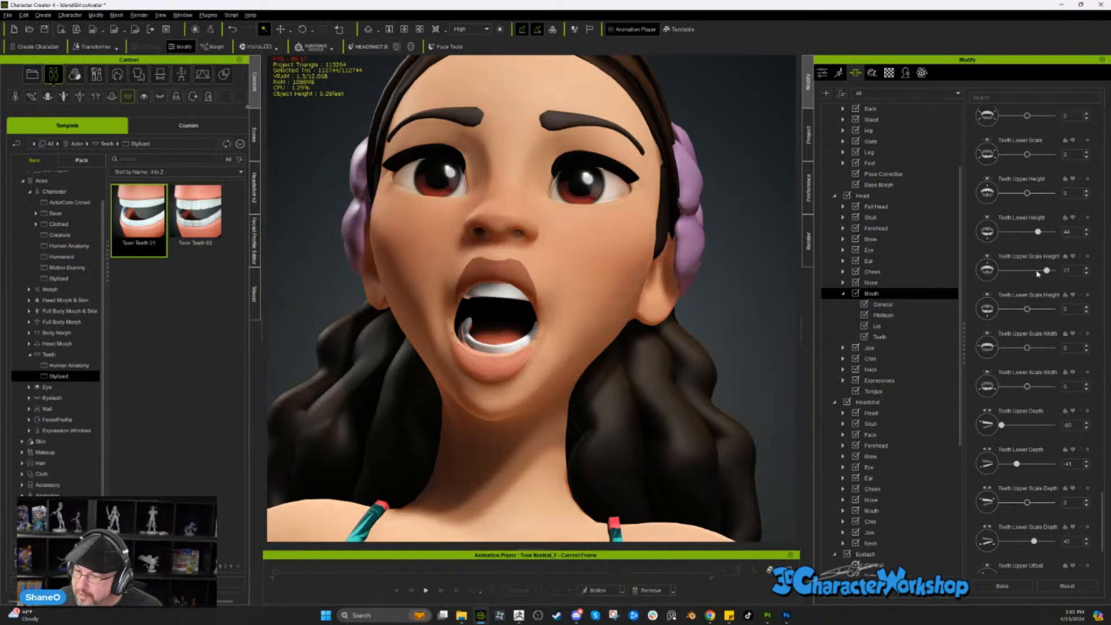
pyautogui.moveTo(1048, 273); pyautogui.dragTo(1052, 274)
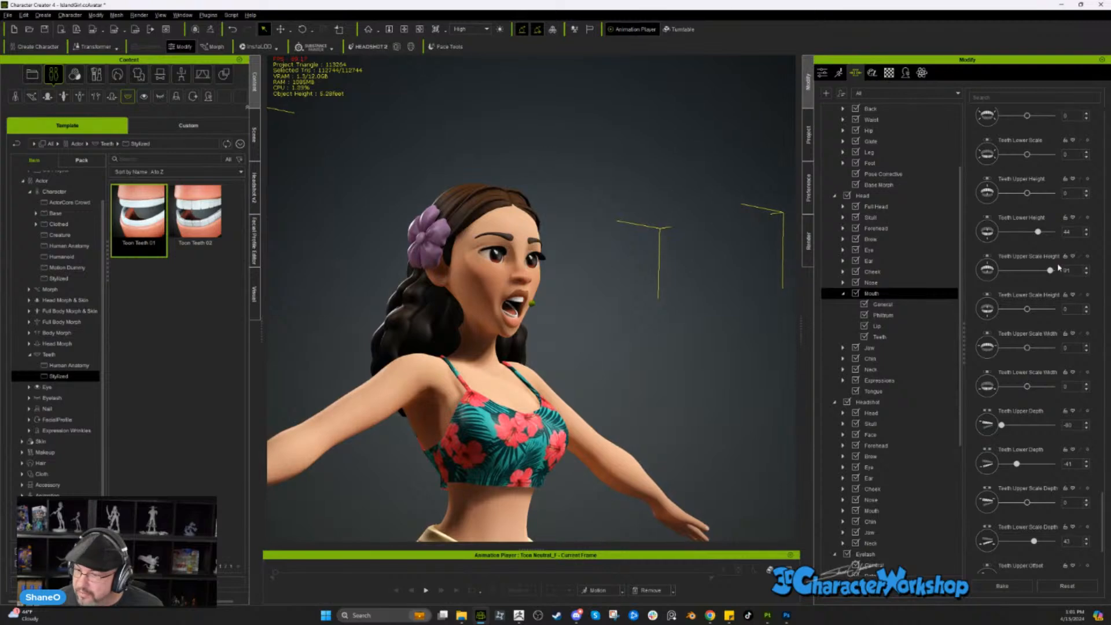
pyautogui.moveTo(1050, 270); pyautogui.dragTo(1046, 270)
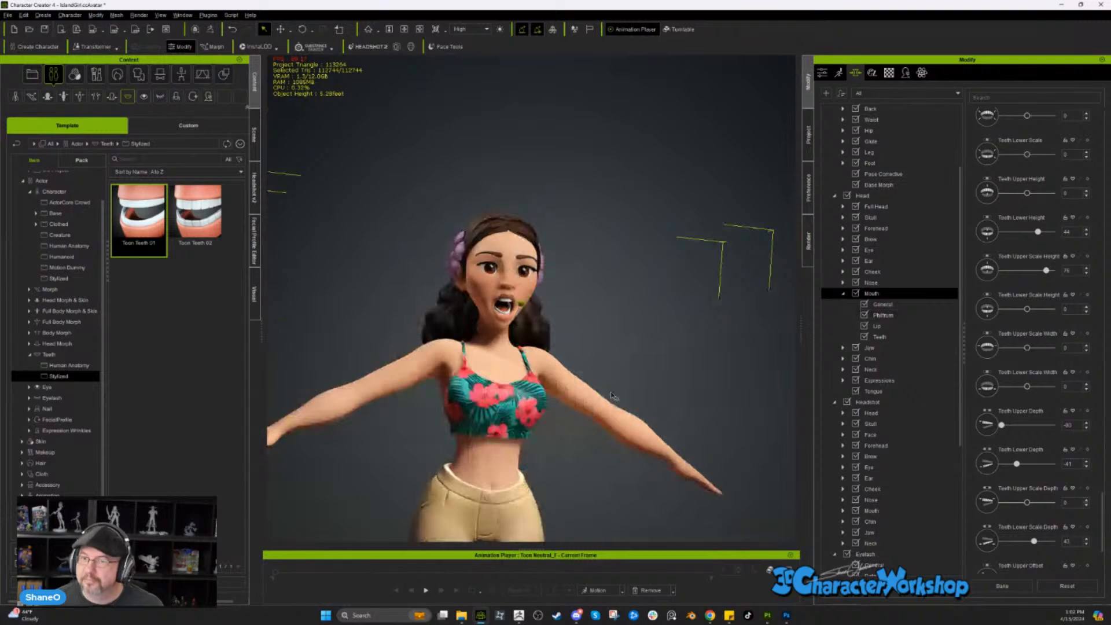
pyautogui.scroll(5, 612, 397)
pyautogui.moveTo(613, 396); pyautogui.dragTo(684, 344, button='right')
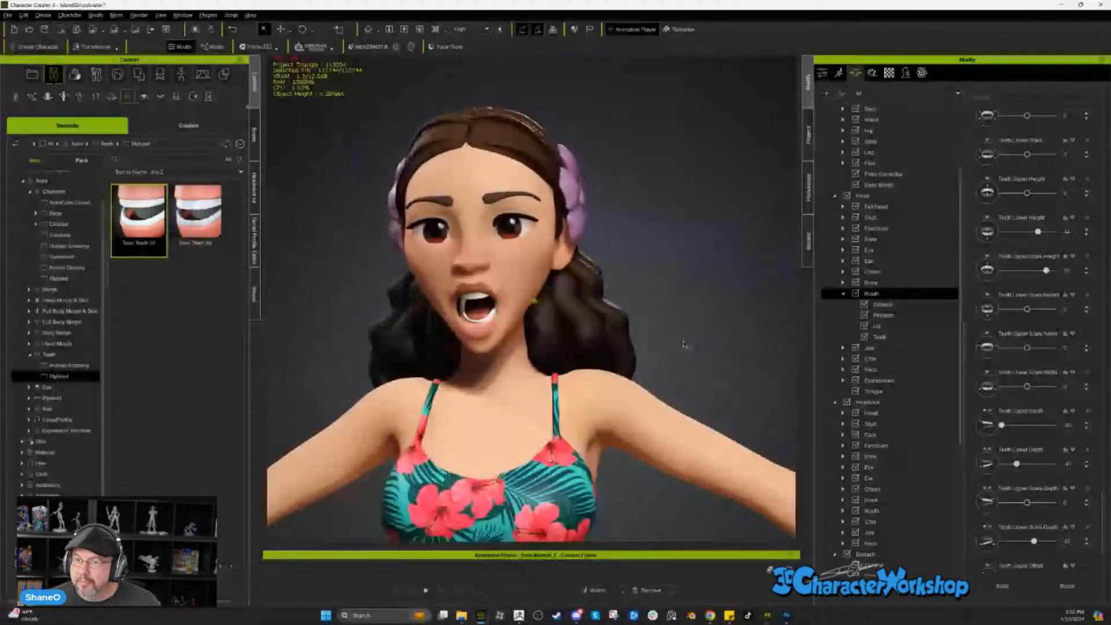
# - Widen the teeth slightly with Teeth Lower Scale Width about 20 and a small increase to Teeth Upper Scale Width
pyautogui.scroll(2, 683, 344)
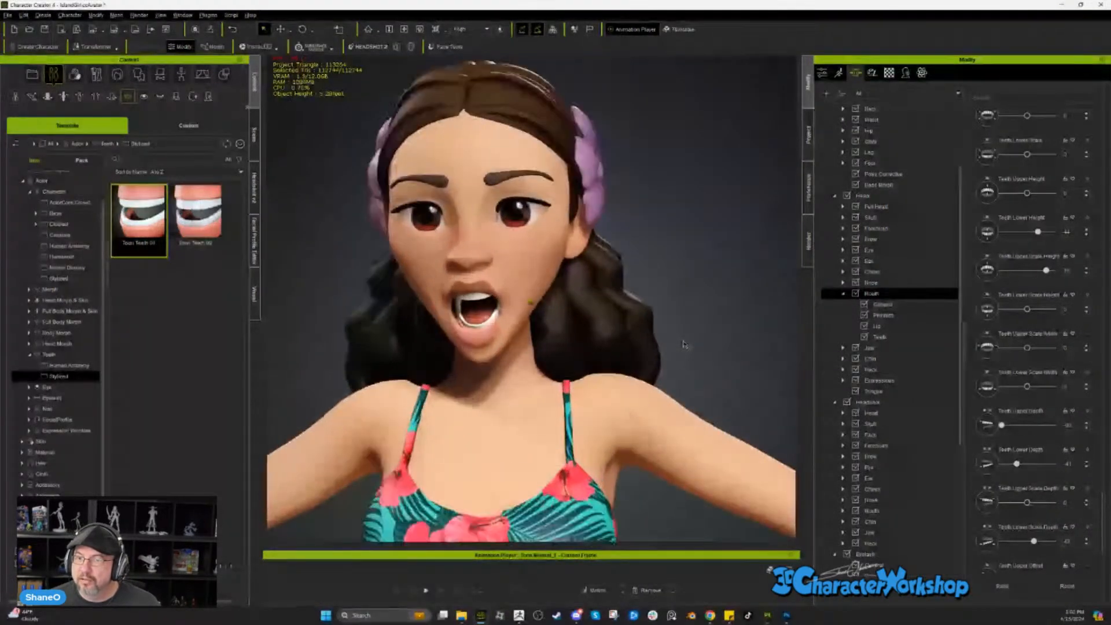
pyautogui.moveTo(683, 344); pyautogui.dragTo(686, 341, button='right')
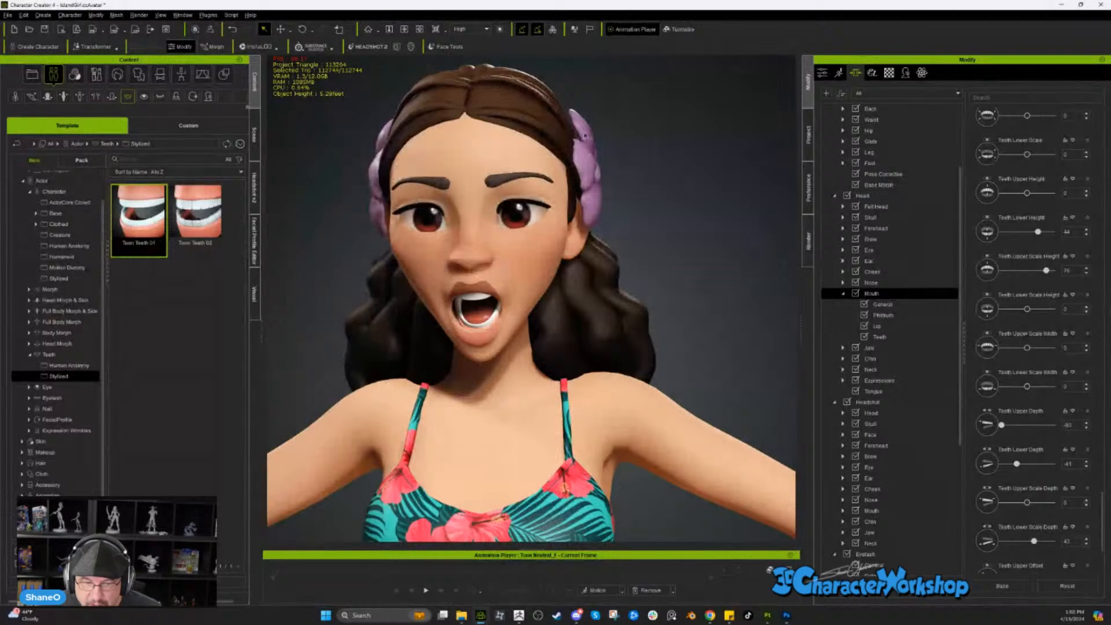
pyautogui.moveTo(690, 270); pyautogui.dragTo(674, 274, button='right')
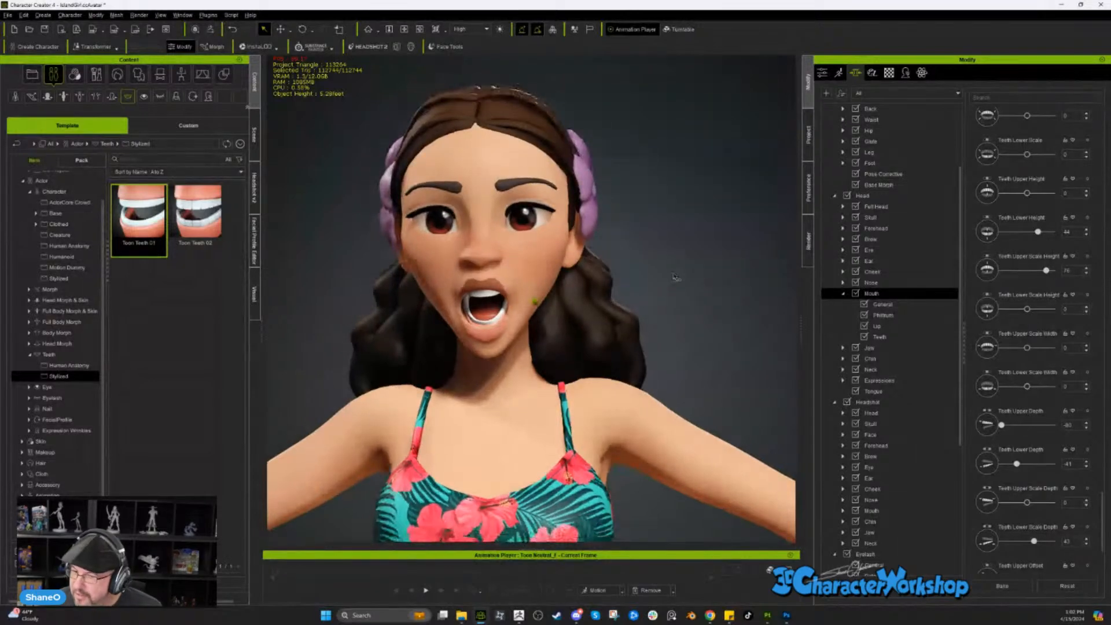
pyautogui.scroll(5, 675, 276)
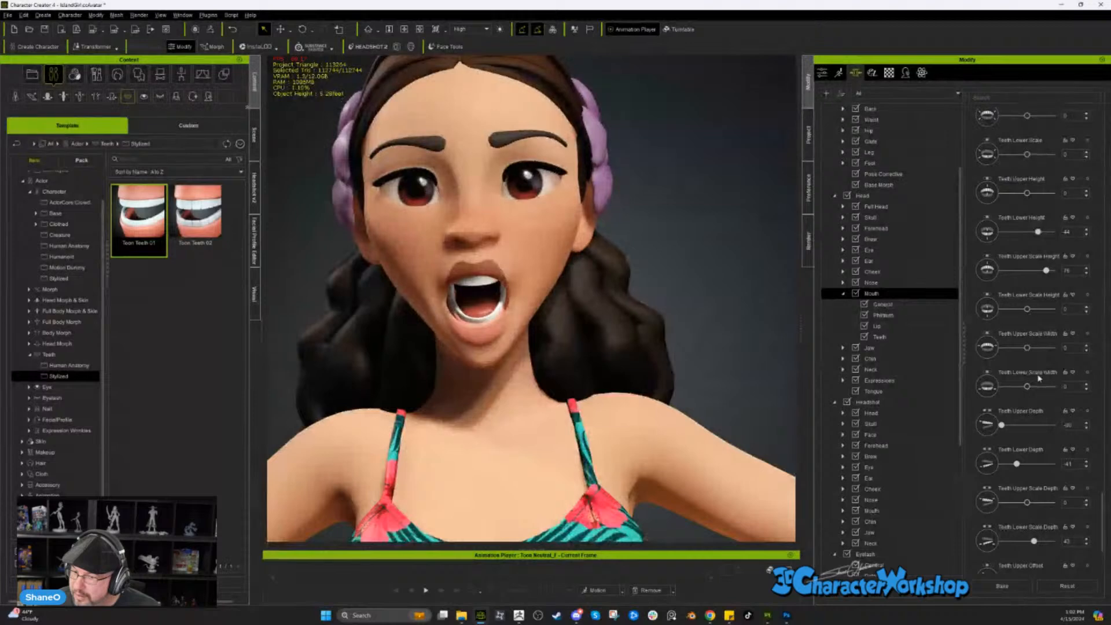
pyautogui.moveTo(1028, 389); pyautogui.dragTo(1032, 390)
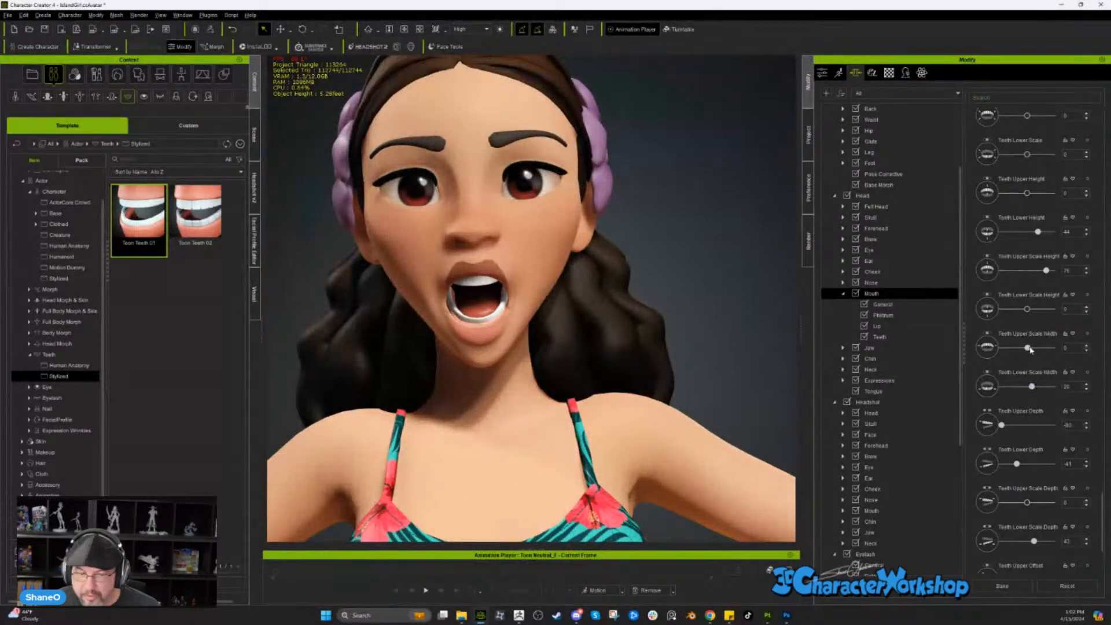
pyautogui.moveTo(1028, 348); pyautogui.dragTo(1030, 348)
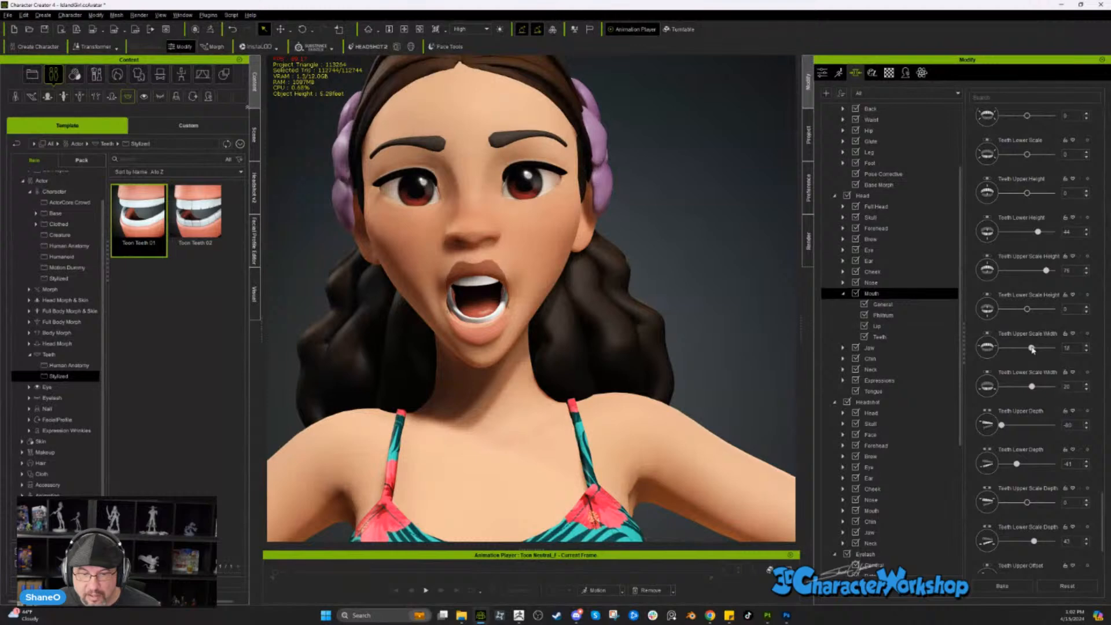
pyautogui.scroll(-2, 759, 243)
pyautogui.moveTo(758, 243); pyautogui.dragTo(625, 213, button='right')
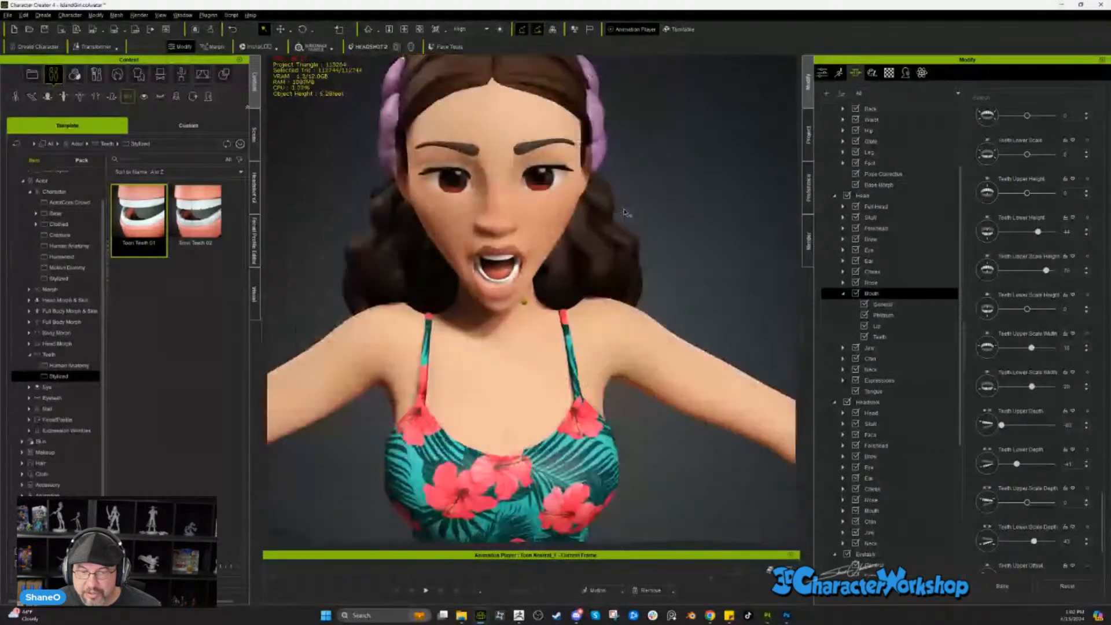
pyautogui.scroll(-2, 625, 213)
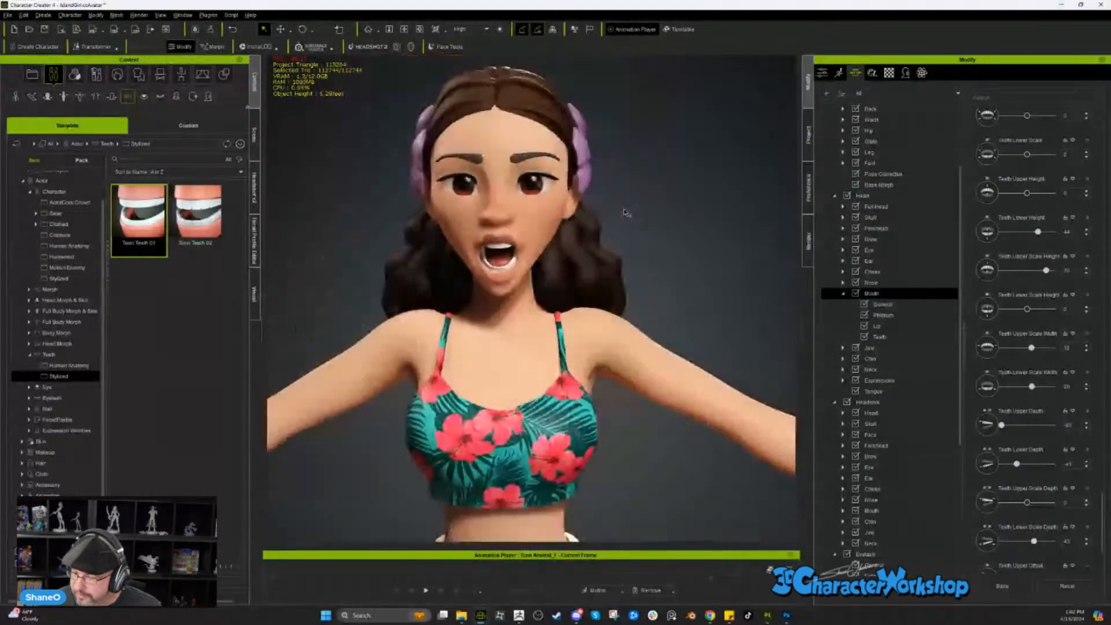
# - Bake the teeth morph adjustments and check the open mouth from several angles
pyautogui.click(1012, 589)
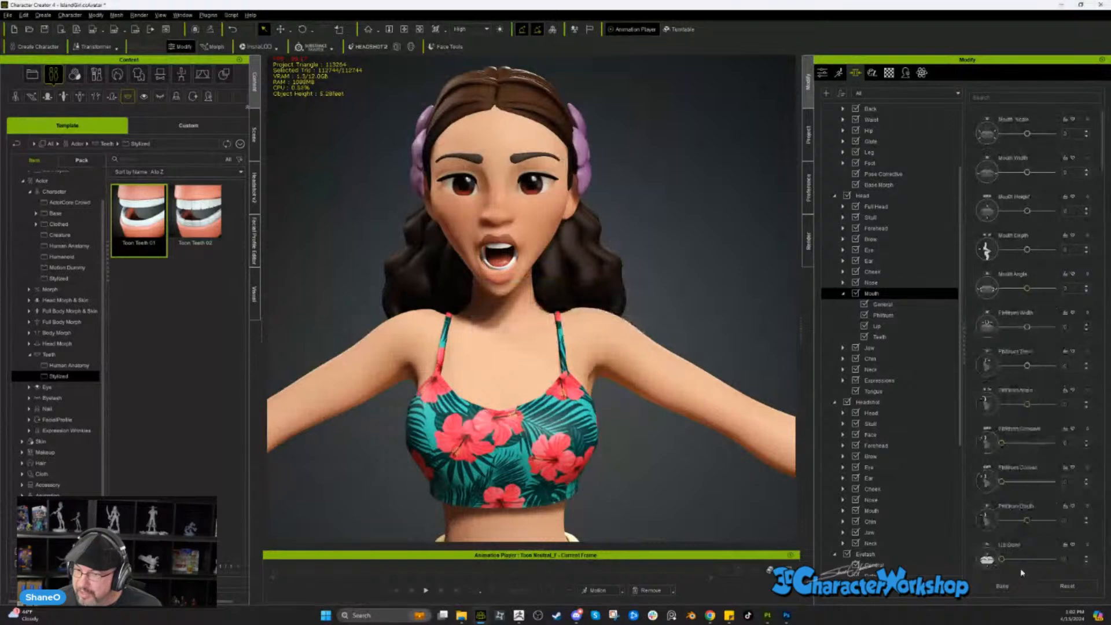
pyautogui.moveTo(754, 362); pyautogui.dragTo(547, 342, button='right')
pyautogui.scroll(2, 664, 275)
pyautogui.scroll(-3, 547, 342)
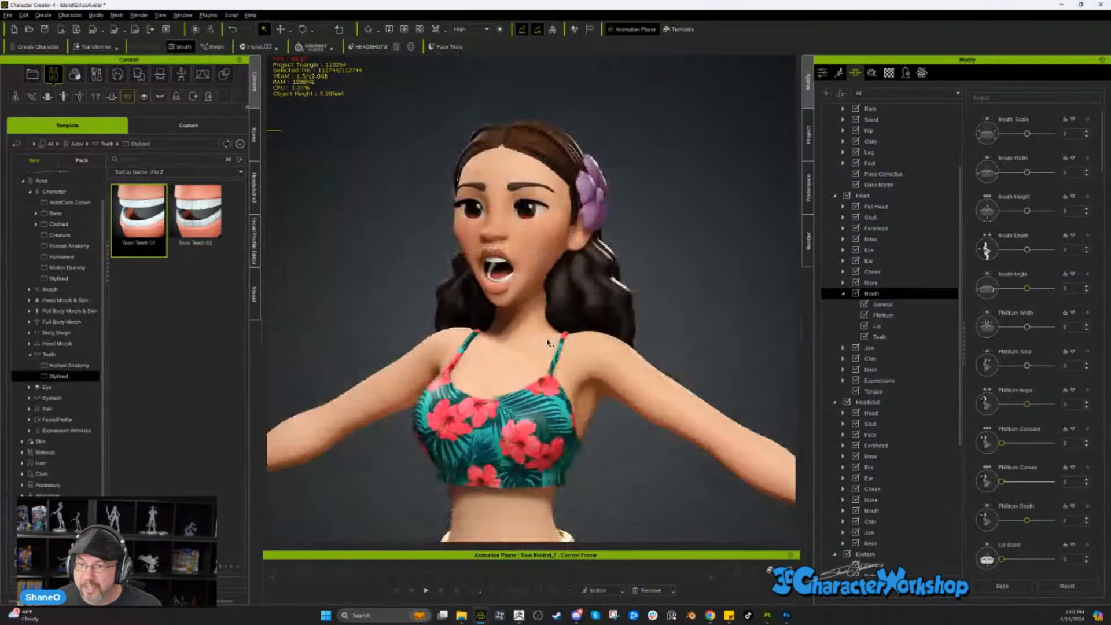
pyautogui.scroll(-1, 623, 233)
pyautogui.moveTo(623, 234); pyautogui.dragTo(643, 245, button='right')
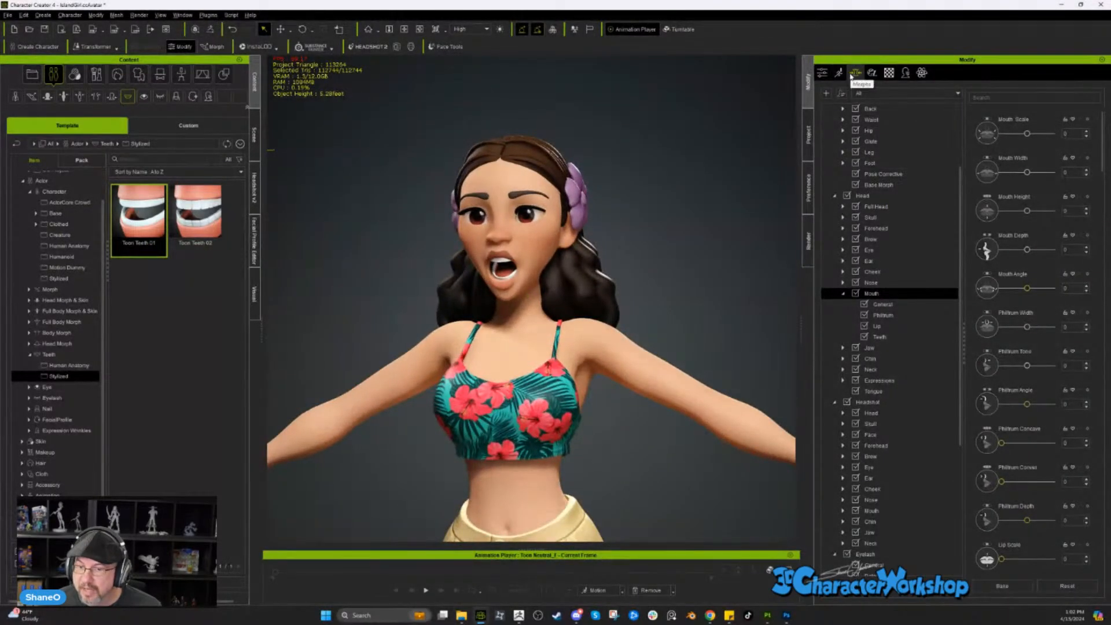
# - Toggle the character's open-mouth display several times to compare, leaving the mouth closed, and check the default pose display
pyautogui.click(823, 73)
pyautogui.click(888, 140)
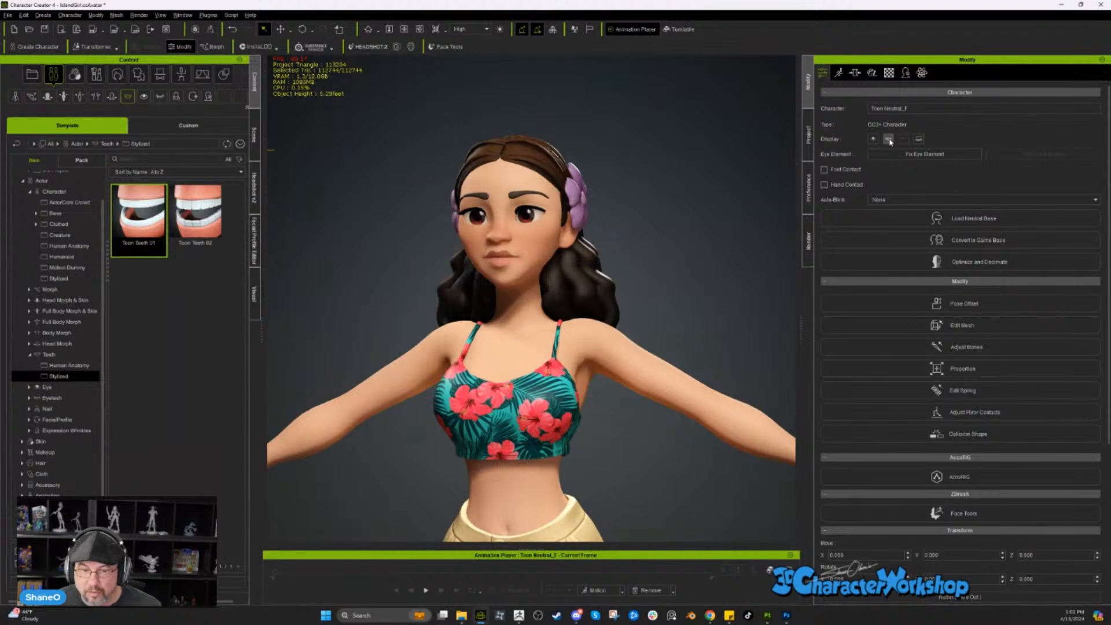
pyautogui.click(889, 139)
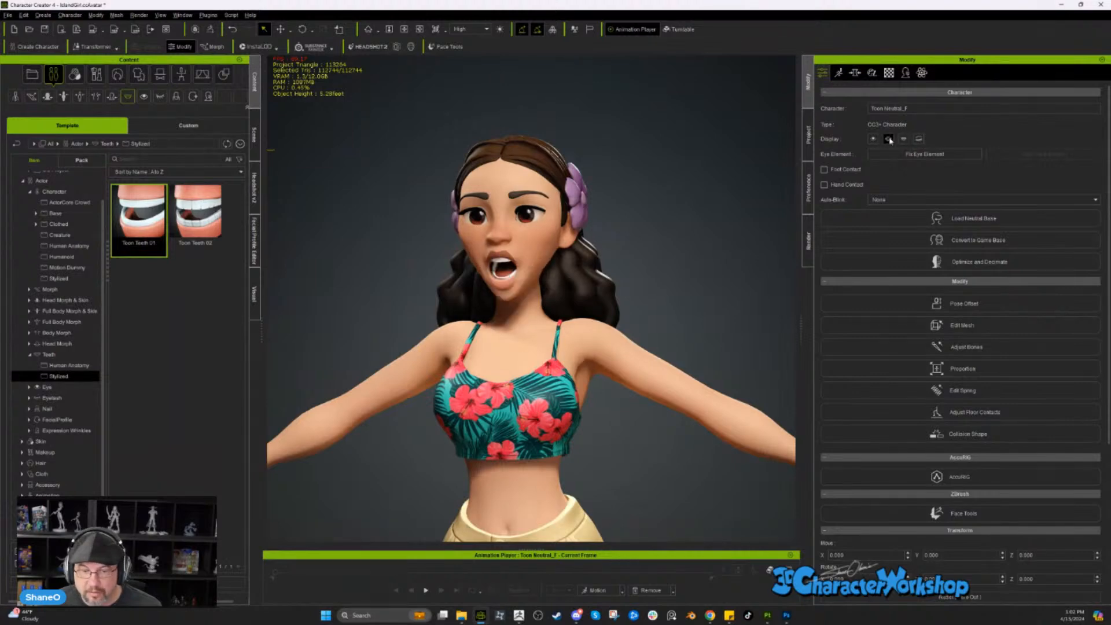
pyautogui.click(889, 139)
pyautogui.click(889, 140)
pyautogui.click(889, 139)
pyautogui.click(919, 139)
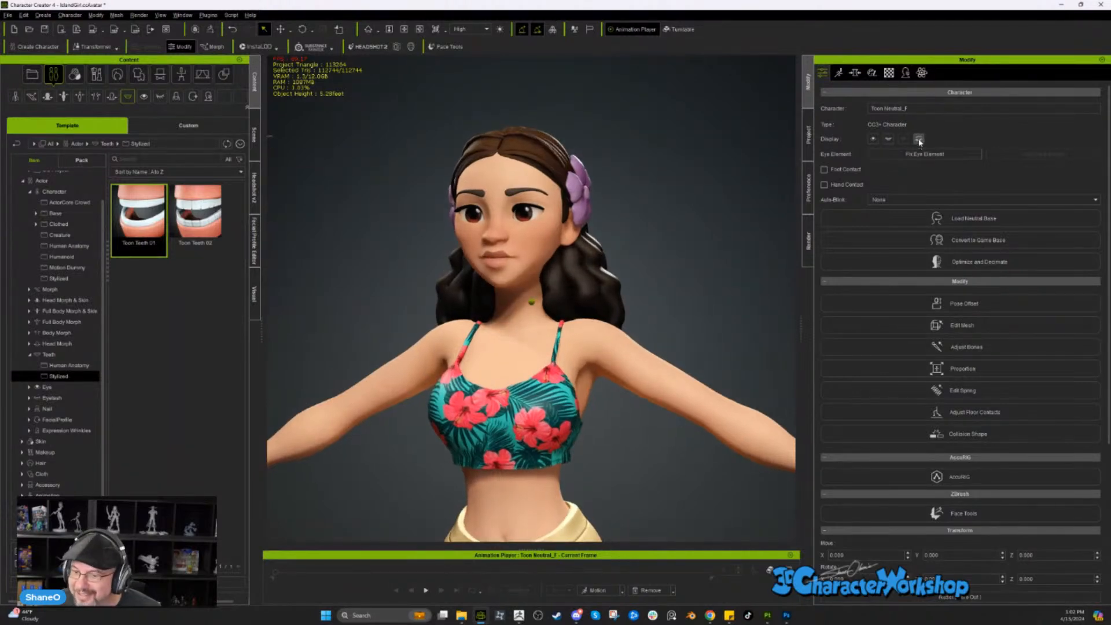
pyautogui.click(919, 141)
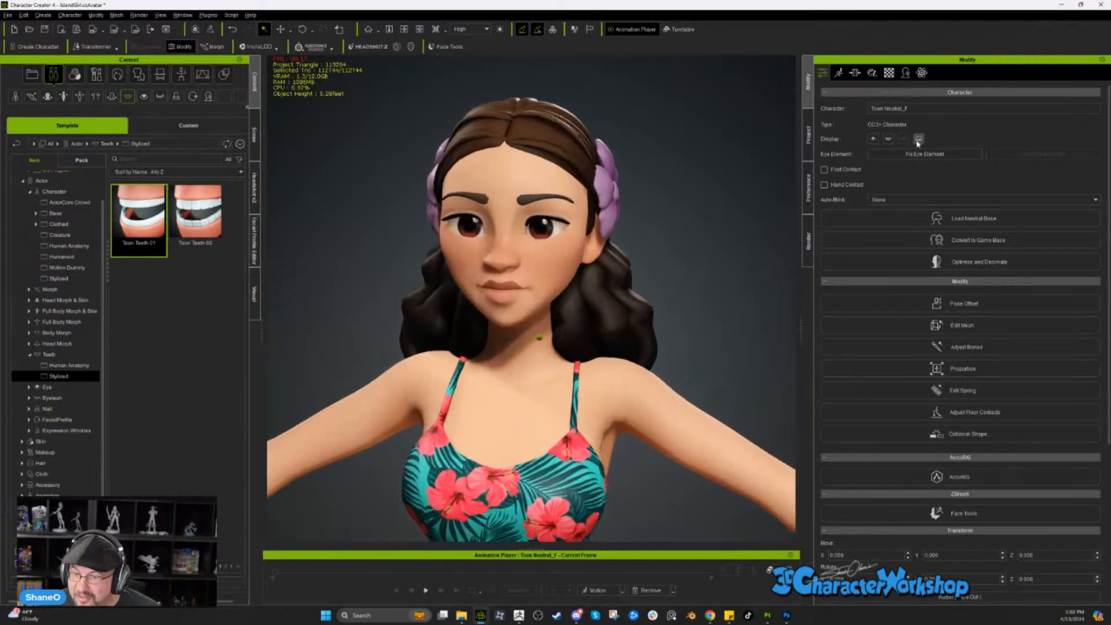
# - Display the character with closed eyes, inspect the eyelids from the front and side, and reopen the eyes
pyautogui.click(873, 140)
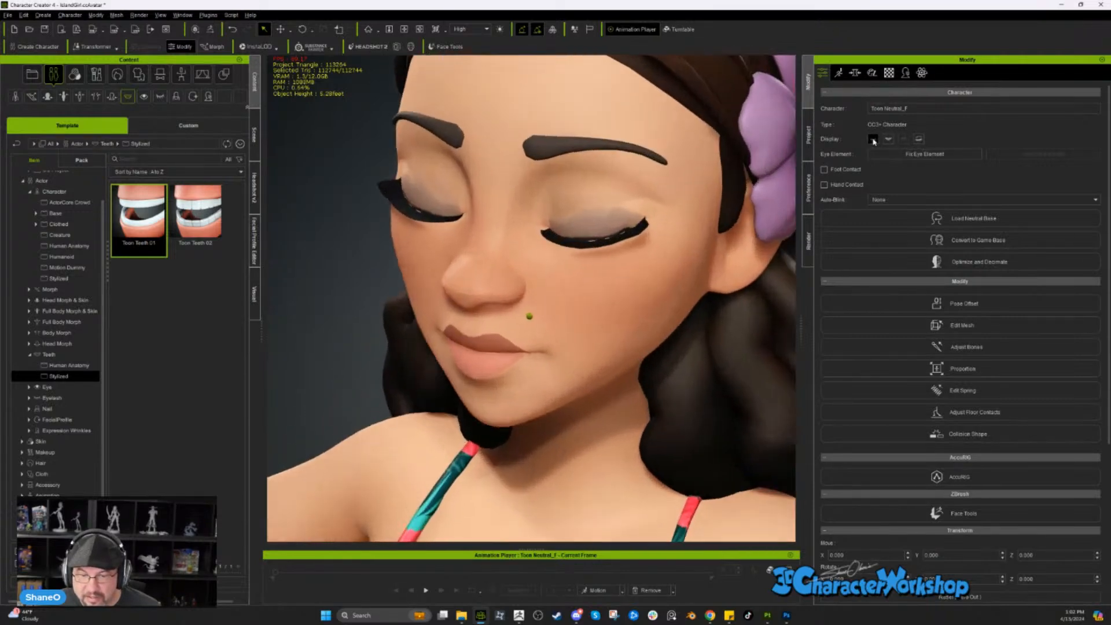
pyautogui.moveTo(636, 237); pyautogui.dragTo(538, 325, button='right')
pyautogui.scroll(-2, 573, 246)
pyautogui.scroll(-3, 636, 235)
pyautogui.scroll(5, 565, 359)
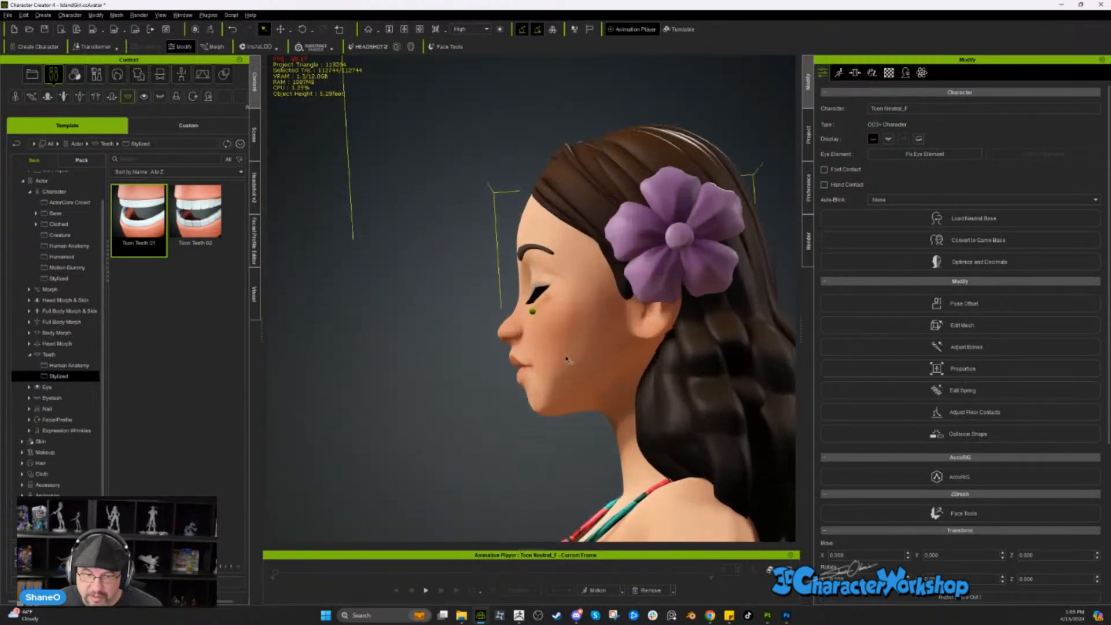
pyautogui.moveTo(566, 359); pyautogui.dragTo(609, 589, button='right')
pyautogui.scroll(-4, 622, 379)
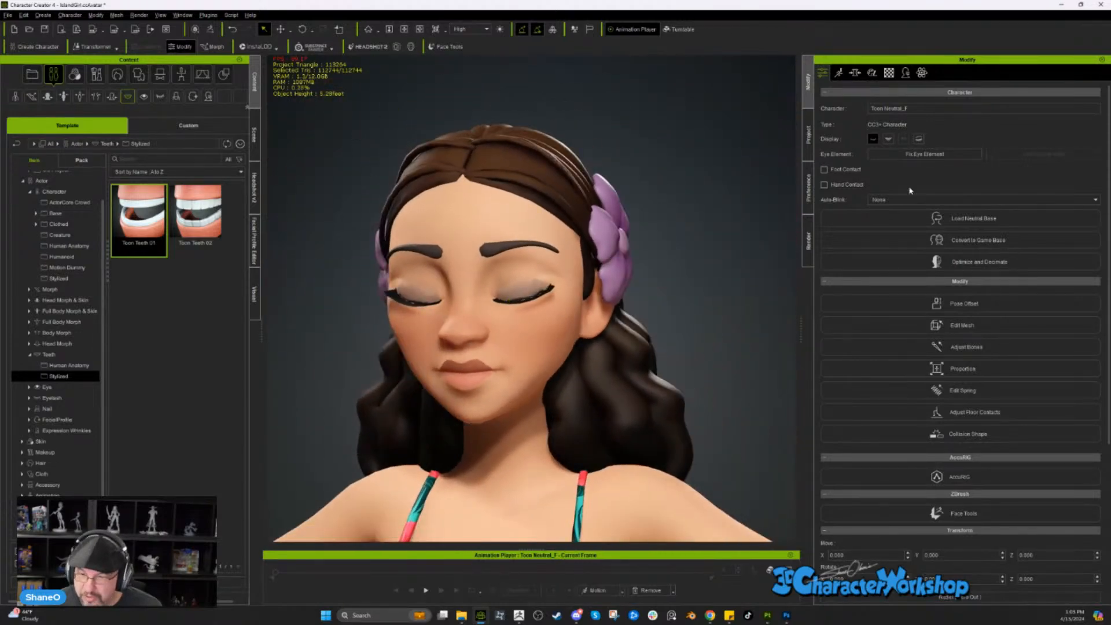
pyautogui.click(873, 140)
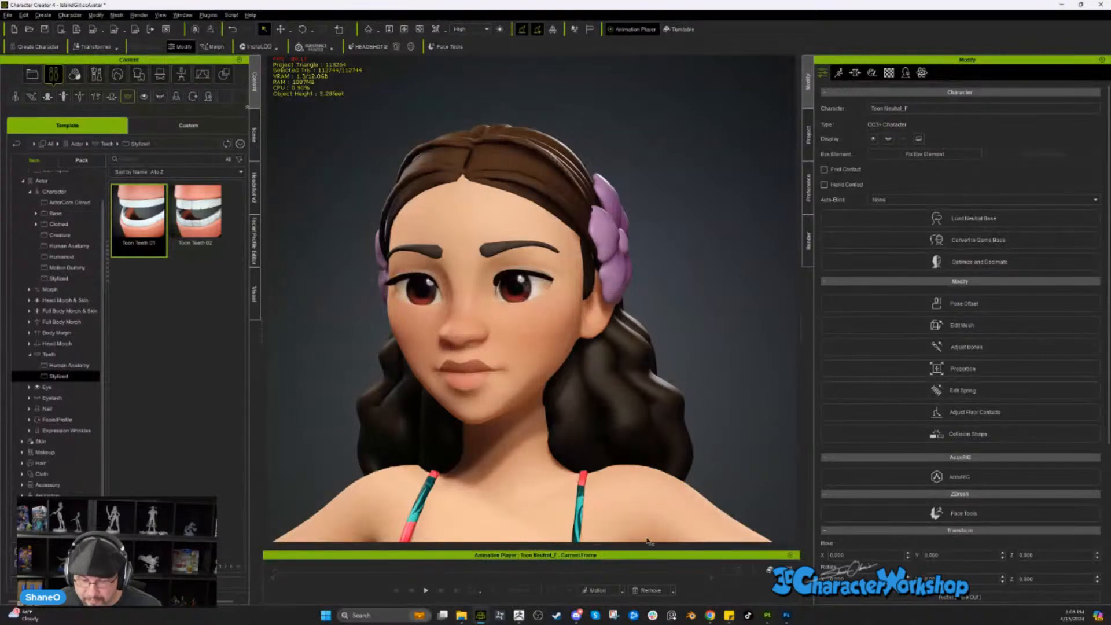
pyautogui.moveTo(650, 540); pyautogui.dragTo(601, 594, button='right')
pyautogui.click(623, 590)
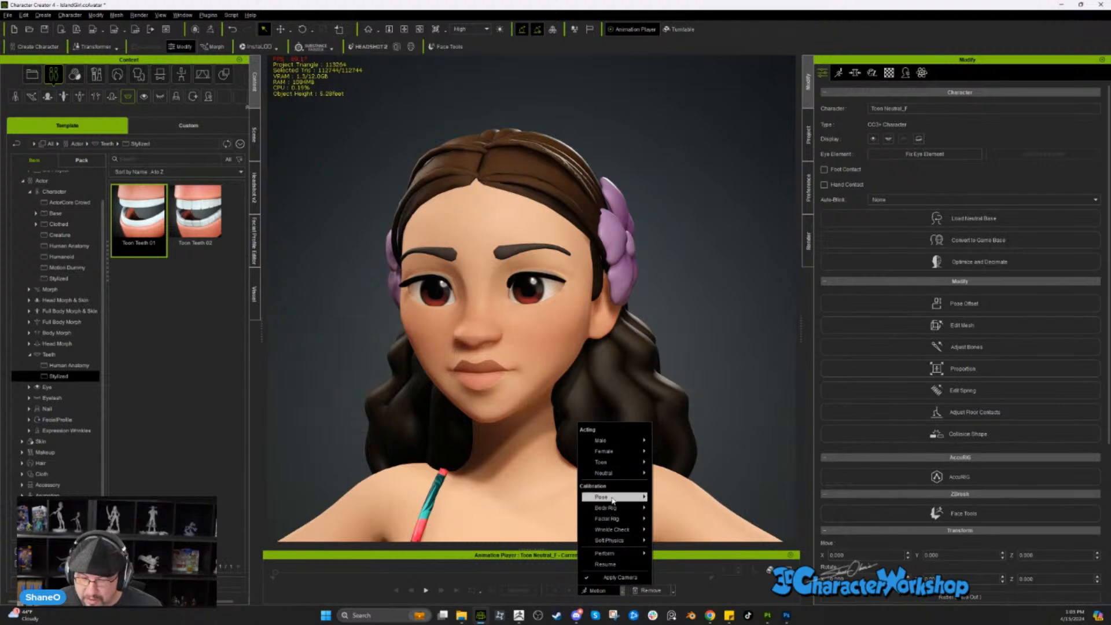
pyautogui.moveTo(613, 500)
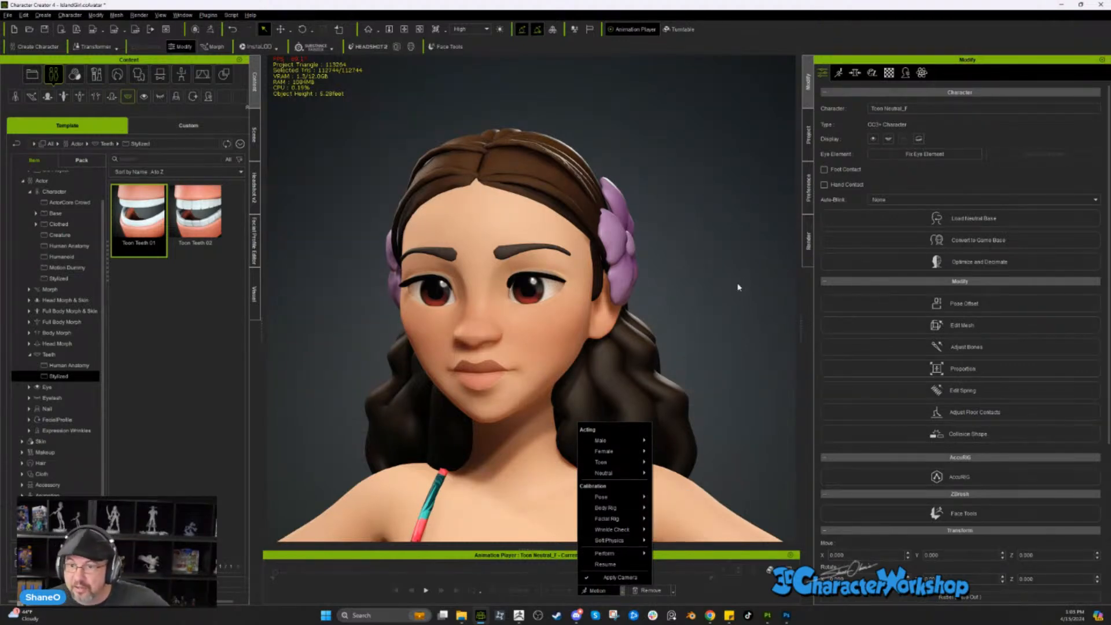
pyautogui.click(715, 257)
# - Examine the finished character at full body, at portrait distance and close up around the eyes
pyautogui.scroll(-5, 721, 238)
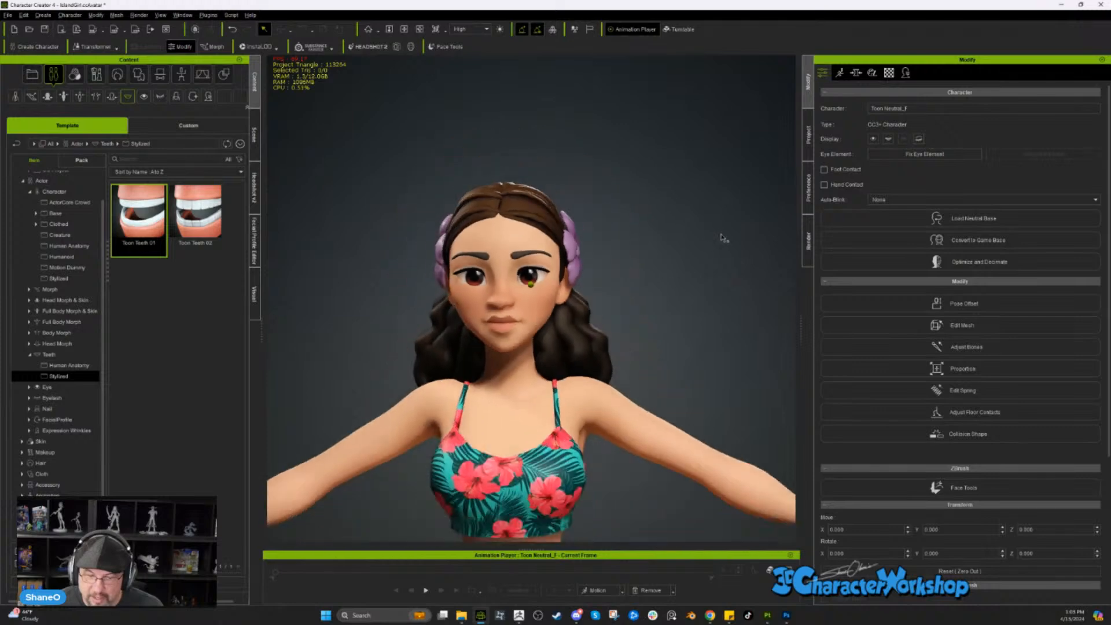
pyautogui.scroll(2, 587, 249)
pyautogui.moveTo(582, 246); pyautogui.dragTo(594, 263, button='right')
pyautogui.scroll(-5, 648, 267)
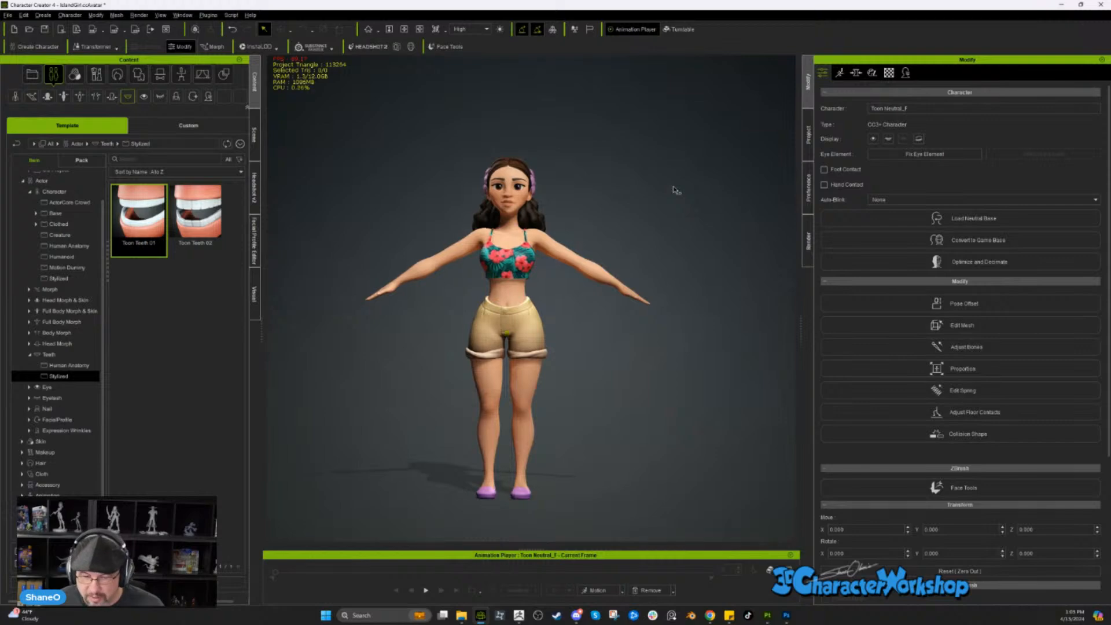
pyautogui.scroll(8, 675, 190)
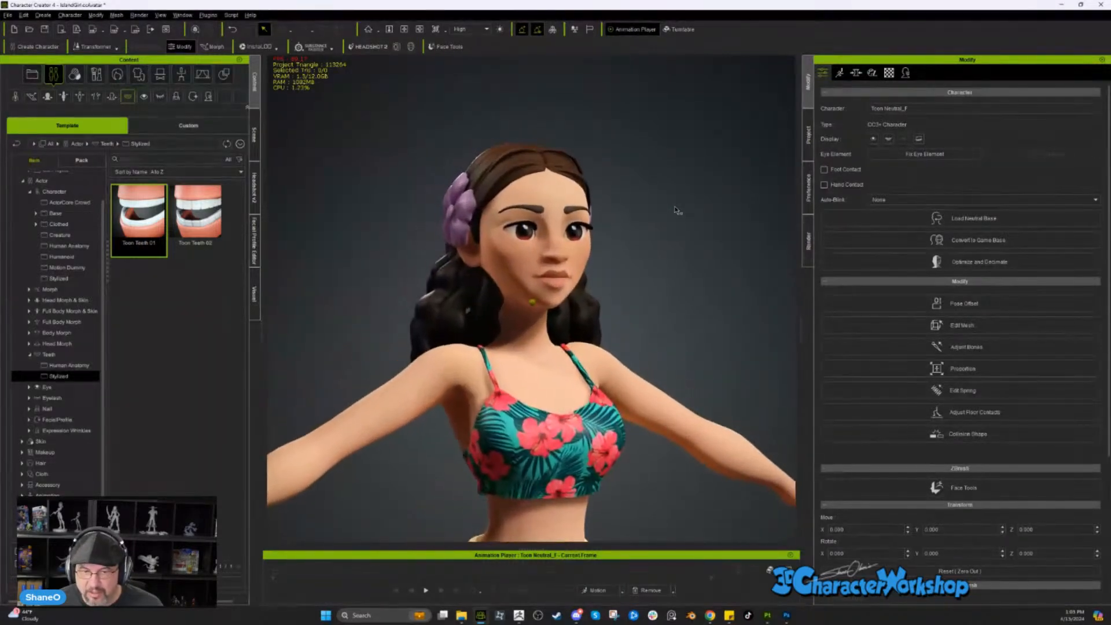
pyautogui.scroll(6, 676, 210)
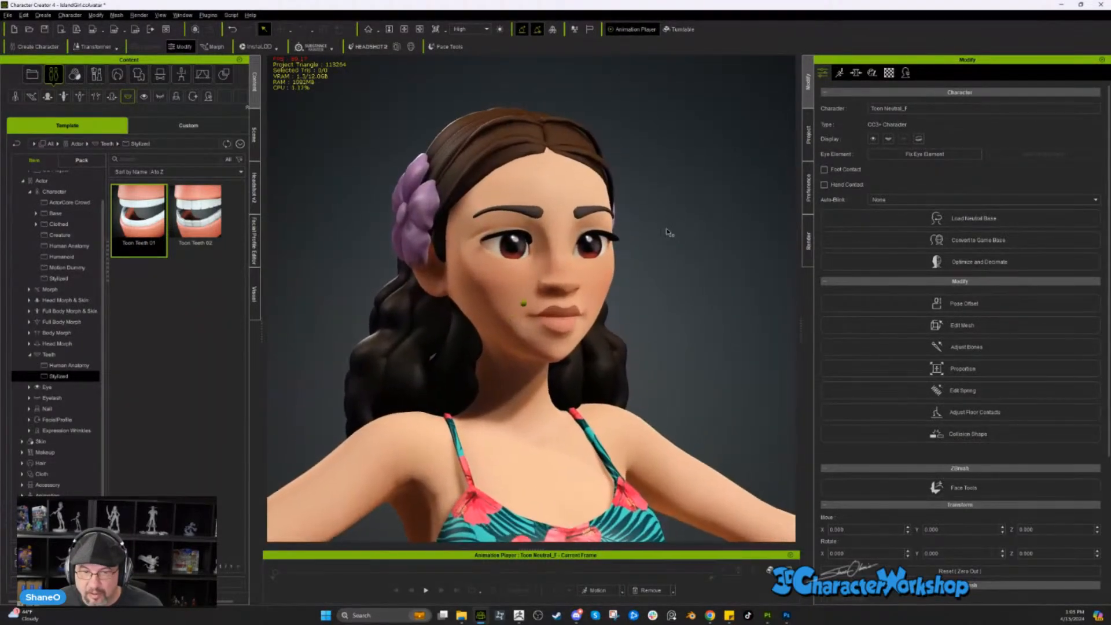
pyautogui.scroll(6, 562, 286)
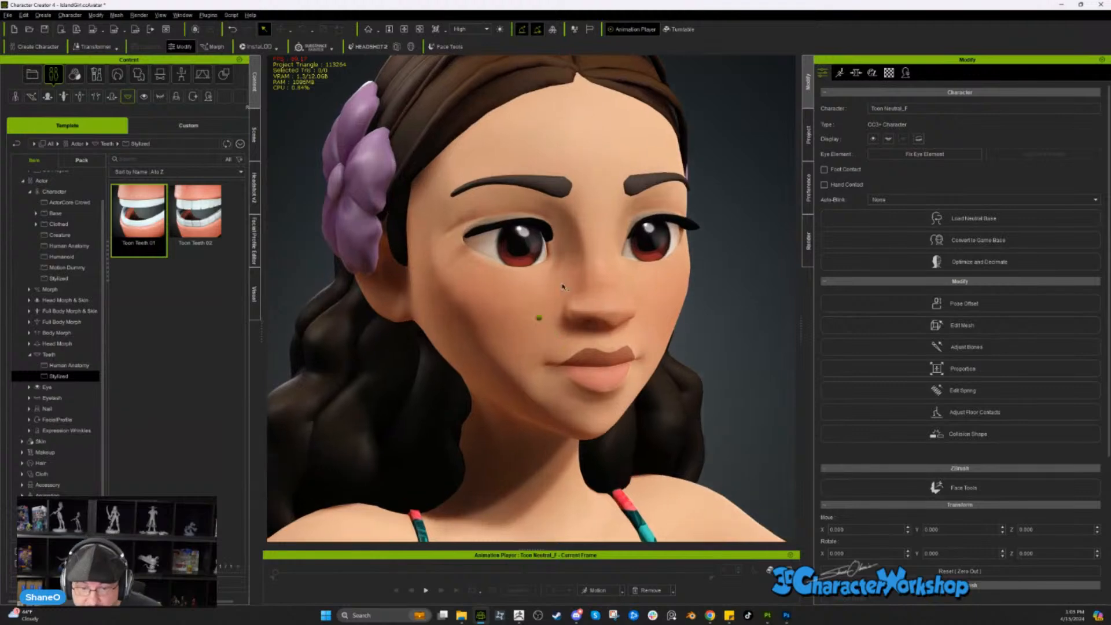
pyautogui.scroll(4, 563, 286)
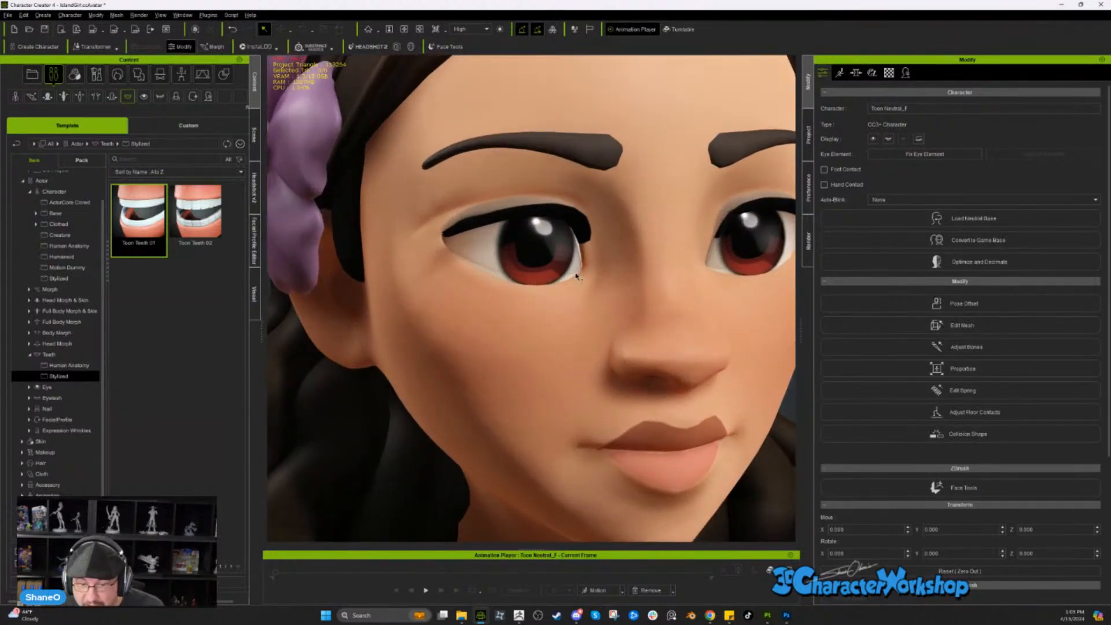
pyautogui.moveTo(575, 277); pyautogui.dragTo(507, 277, button='right')
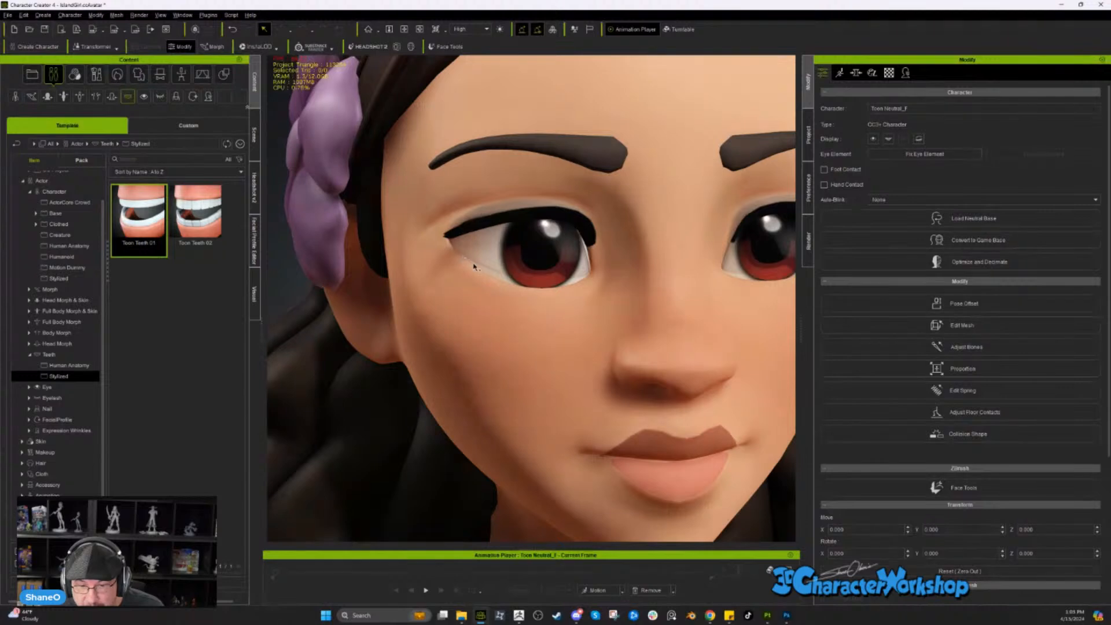
pyautogui.moveTo(586, 278); pyautogui.dragTo(461, 339, button='right')
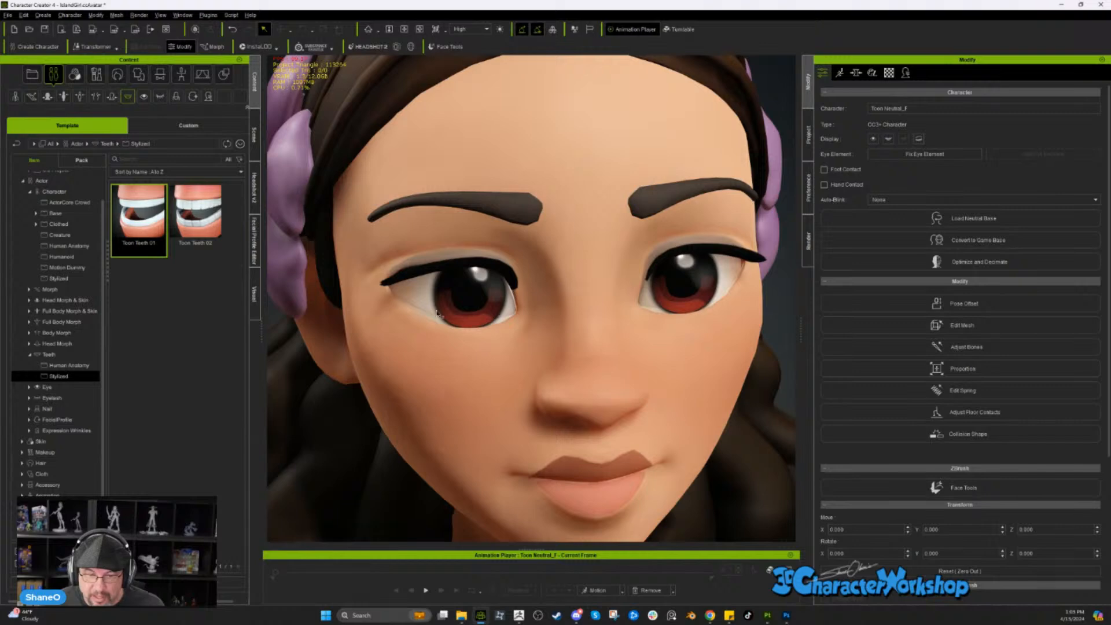
pyautogui.scroll(-8, 446, 325)
pyautogui.moveTo(706, 294); pyautogui.dragTo(738, 293, button='right')
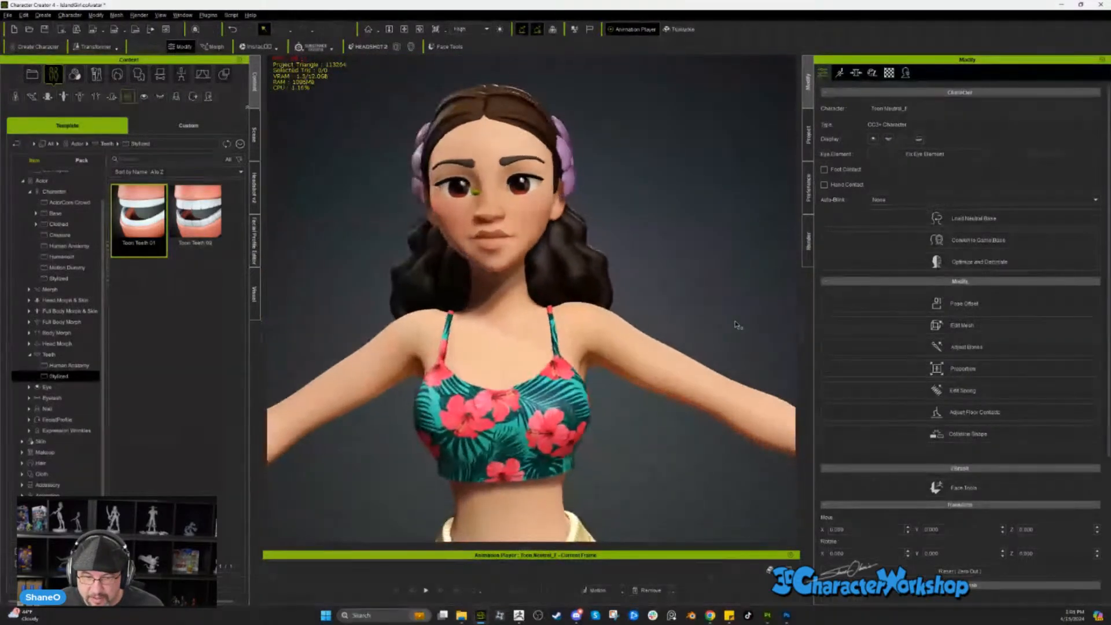
pyautogui.scroll(-3, 748, 285)
pyautogui.scroll(-5, 670, 268)
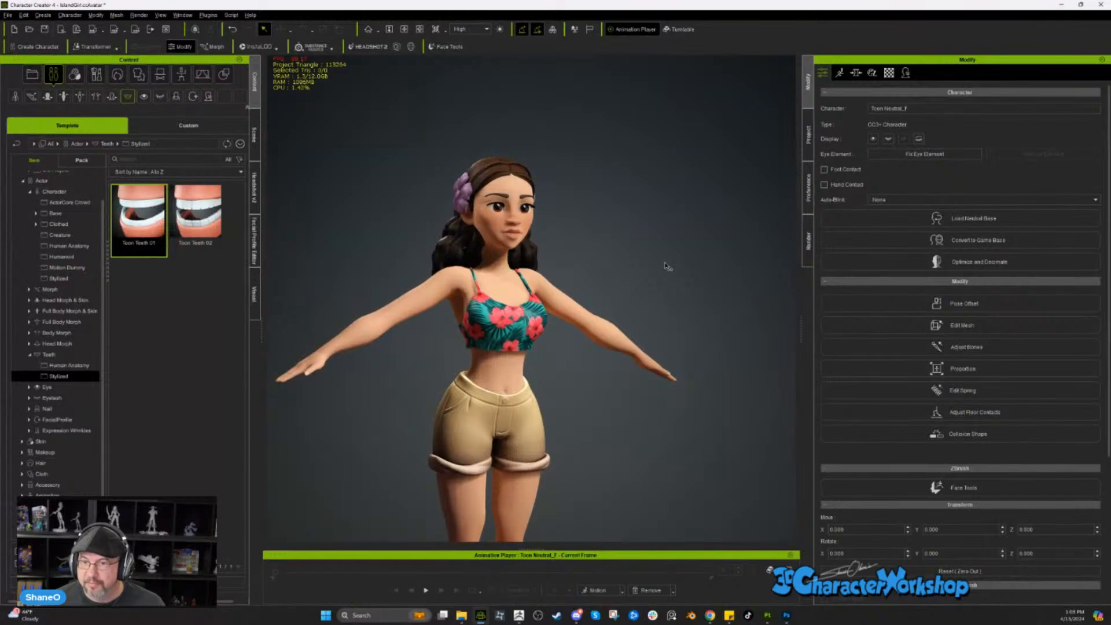
pyautogui.scroll(8, 657, 262)
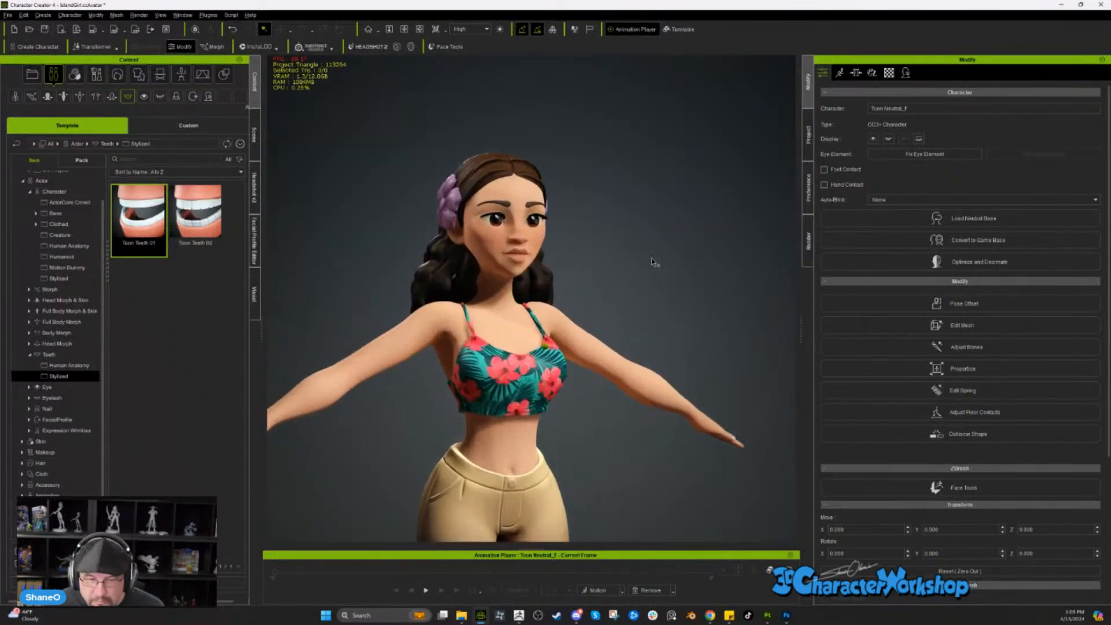
pyautogui.moveTo(654, 262); pyautogui.dragTo(352, 180, button='right')
# - Open the Princess folder among the custom character content
pyautogui.click(188, 125)
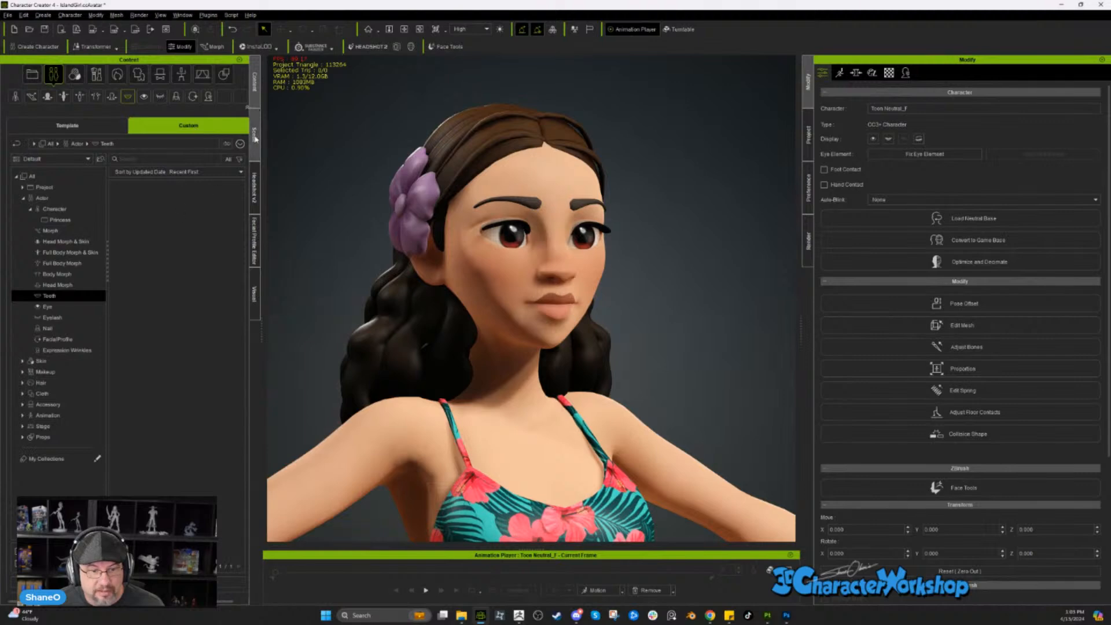
pyautogui.click(255, 133)
pyautogui.click(255, 83)
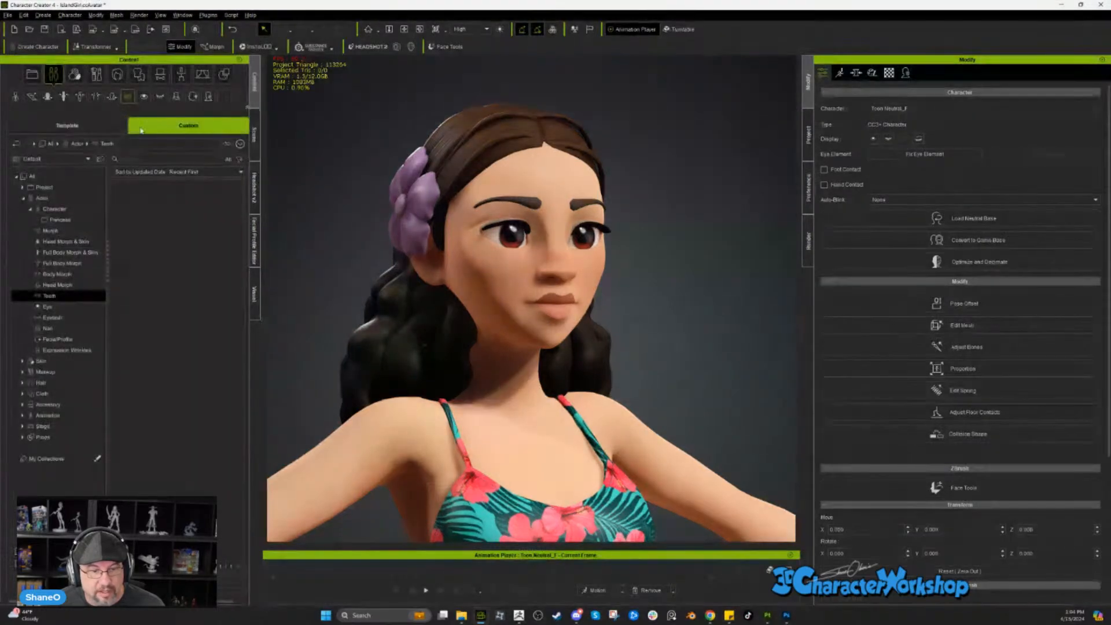
pyautogui.click(53, 209)
pyautogui.doubleClick(147, 218)
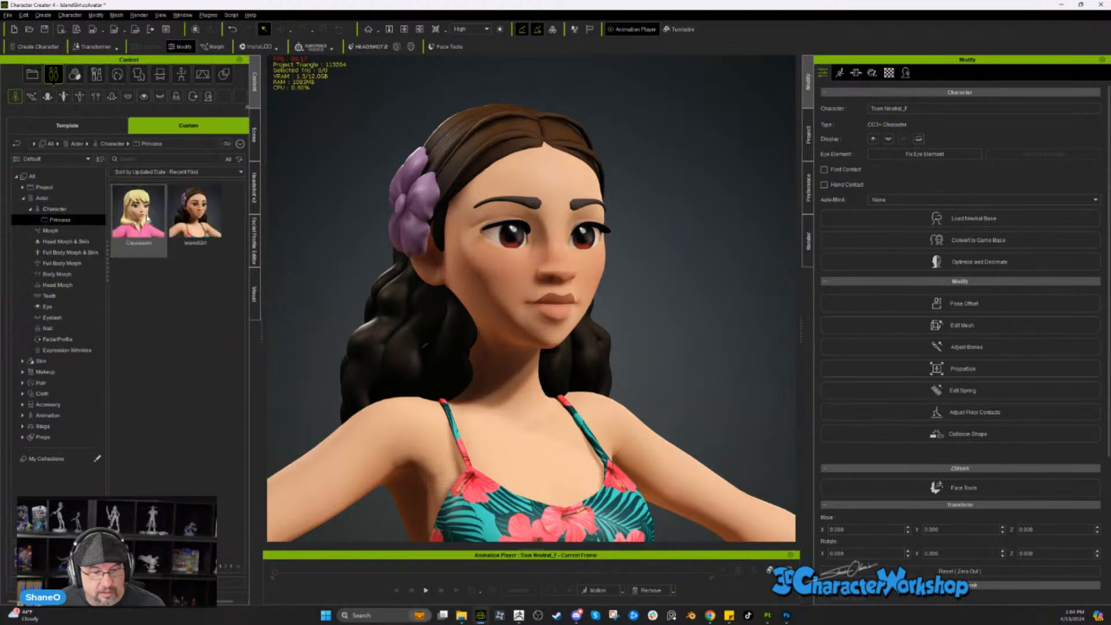
# - Save the current character over the existing IslandGirl entry in the custom Princess folder, accepting the replacement
pyautogui.click(192, 209)
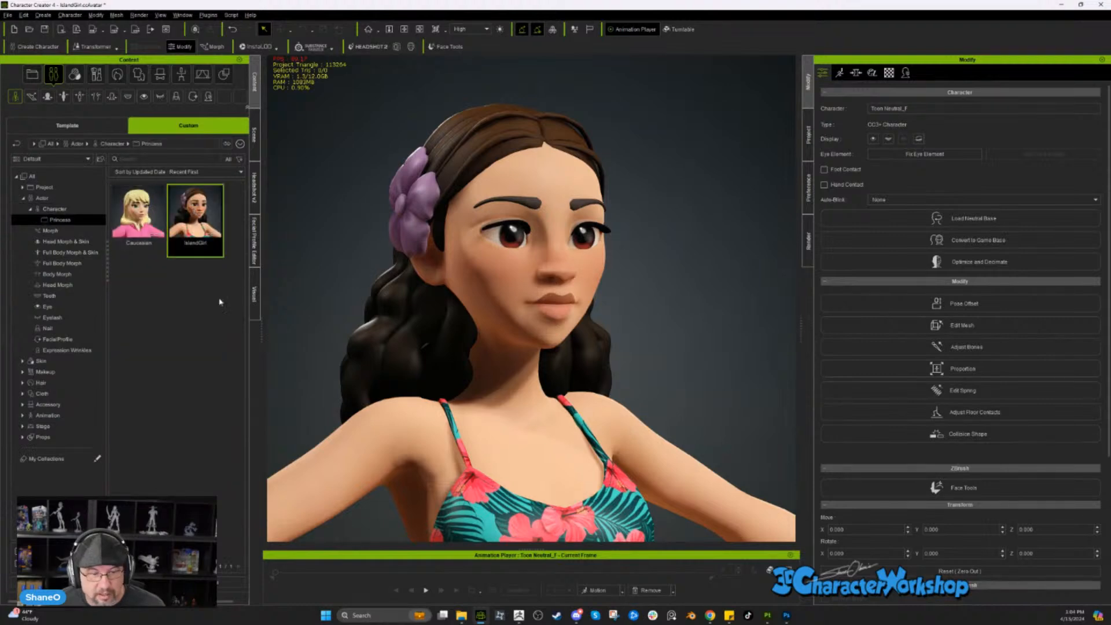
pyautogui.click(347, 441)
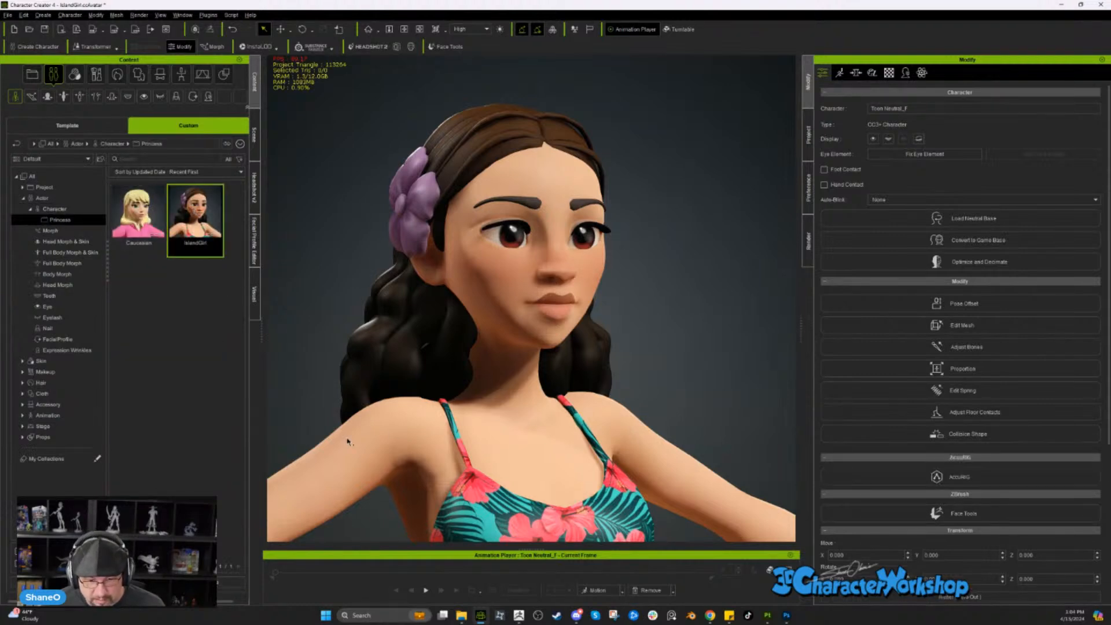
pyautogui.click(226, 583)
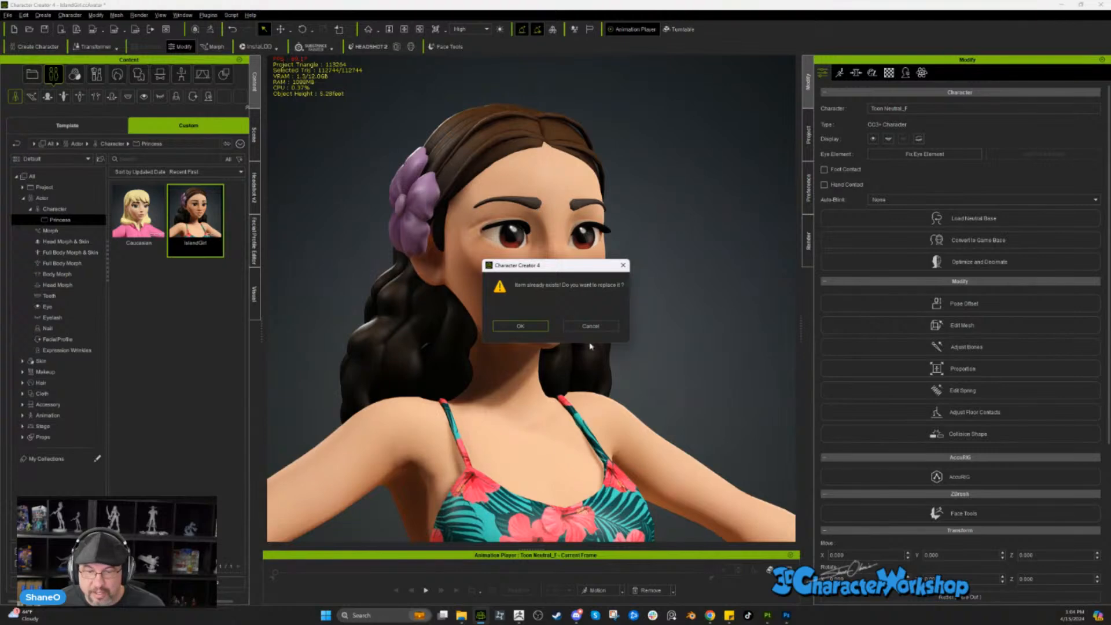
pyautogui.click(533, 328)
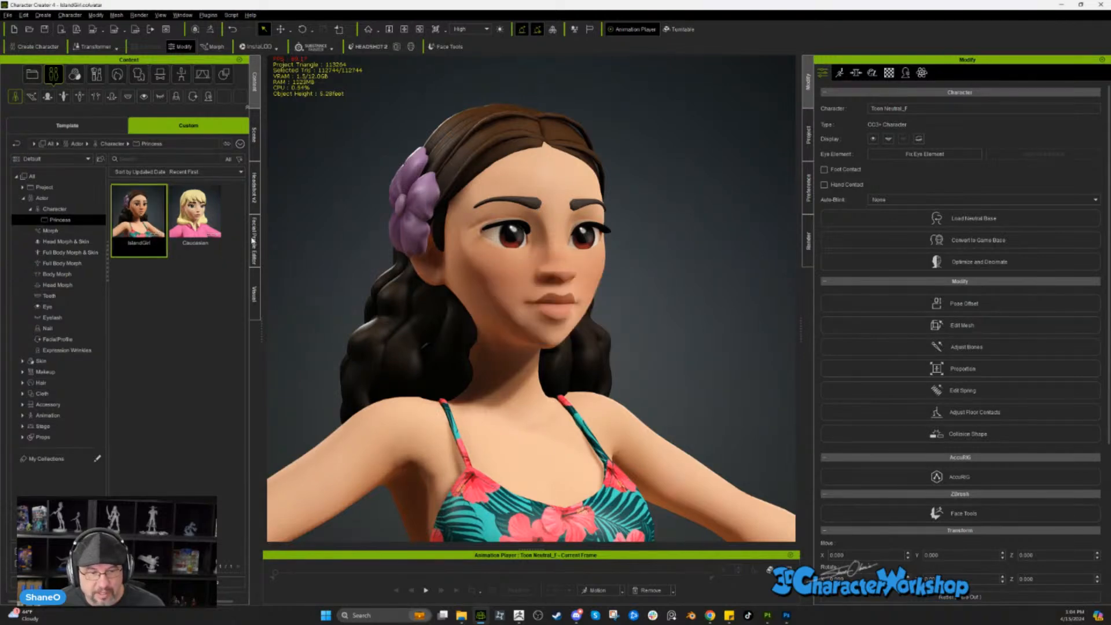
# - Load the Caucasian character from the Princess folder into the scene in place of the island girl
pyautogui.click(195, 217)
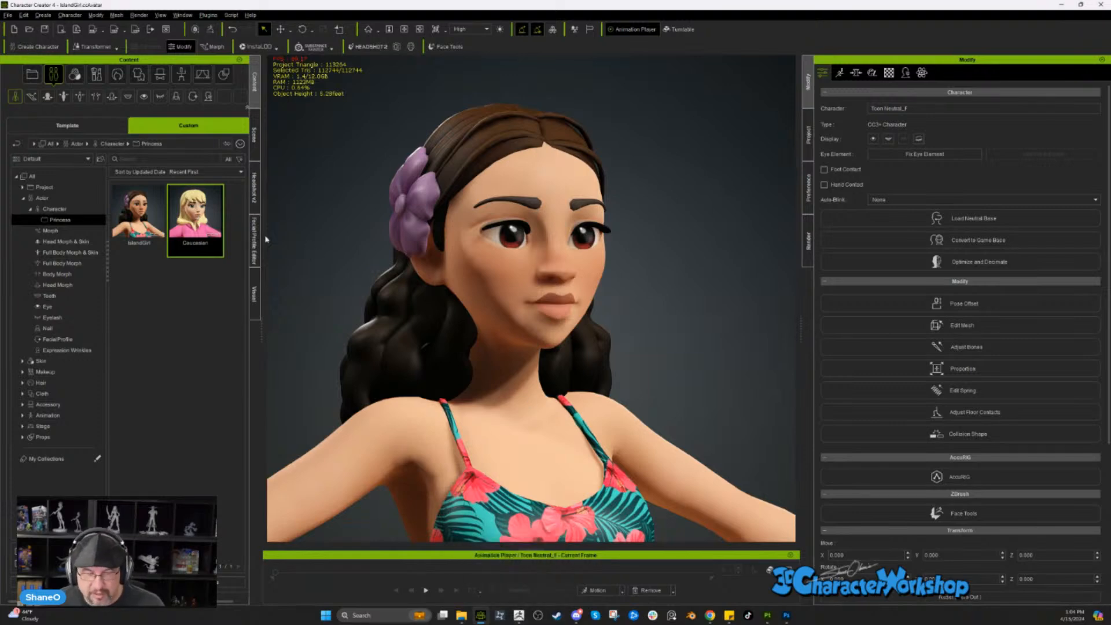
pyautogui.moveTo(338, 228); pyautogui.dragTo(342, 222)
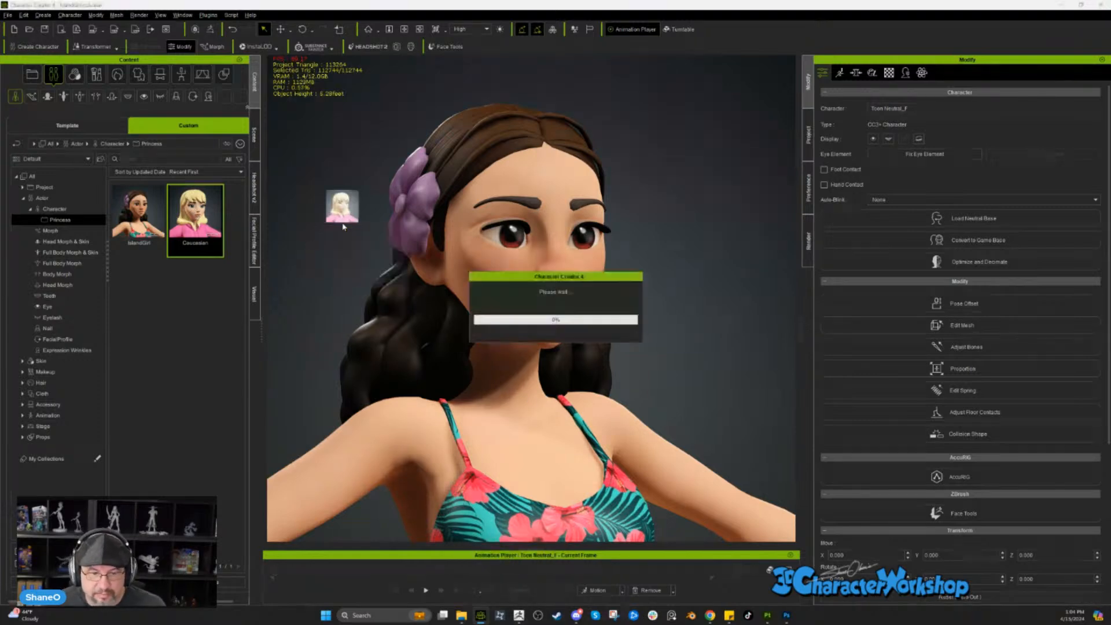
pyautogui.click(637, 374)
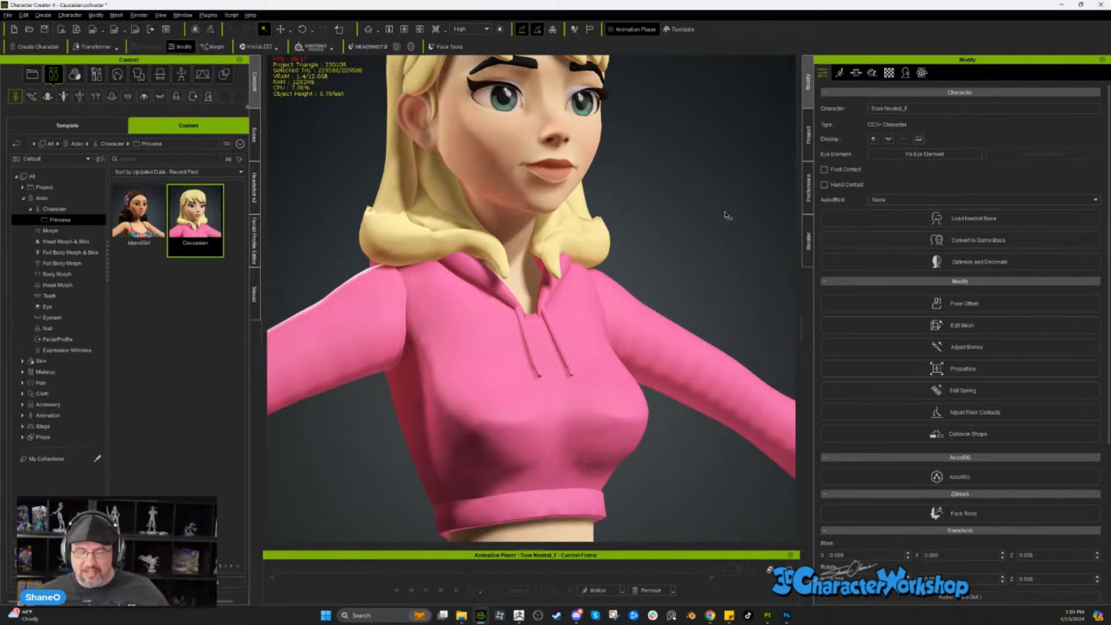
# - Examine the blonde character at full body and closer on the upper body, from the front and at an angle
pyautogui.scroll(-8, 657, 442)
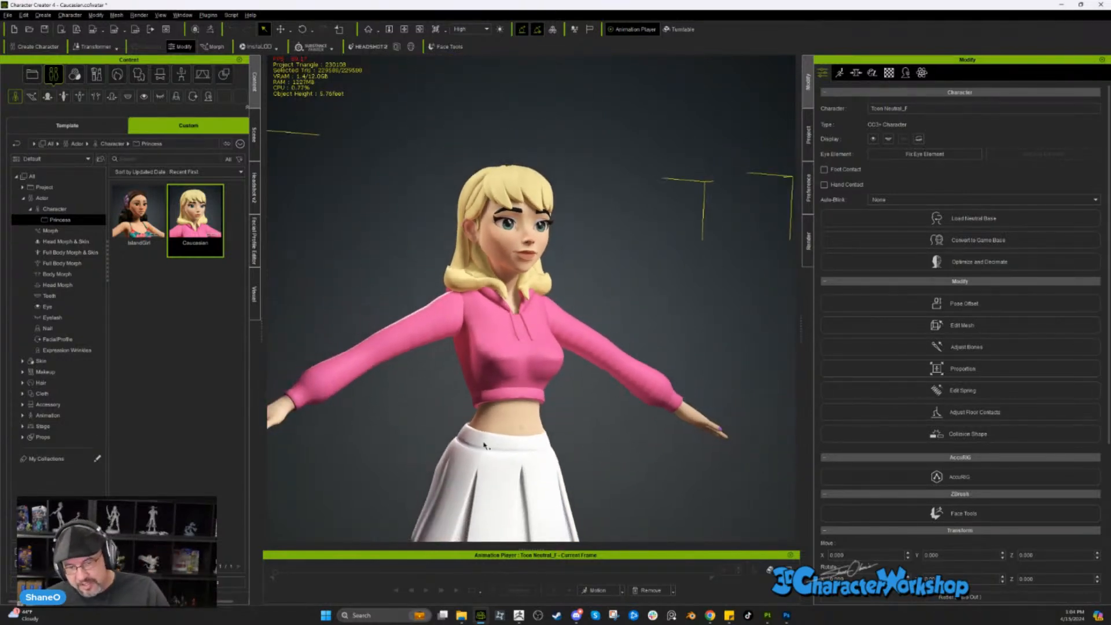
pyautogui.moveTo(738, 275); pyautogui.dragTo(699, 266, button='right')
pyautogui.click(697, 252)
pyautogui.scroll(-5, 514, 363)
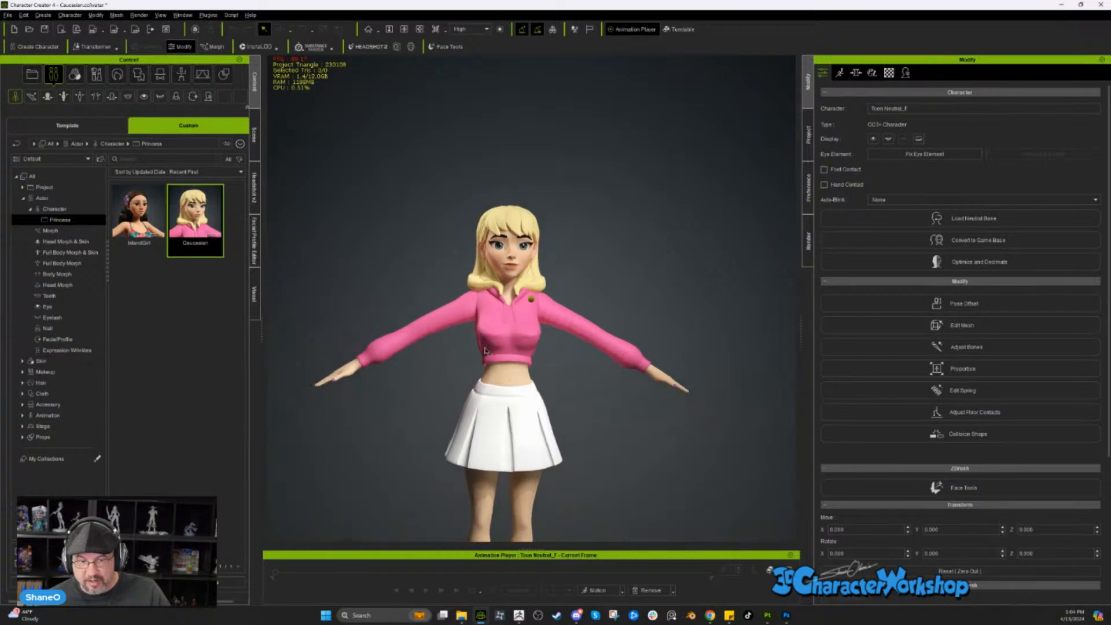
pyautogui.moveTo(513, 363); pyautogui.dragTo(484, 397, button='right')
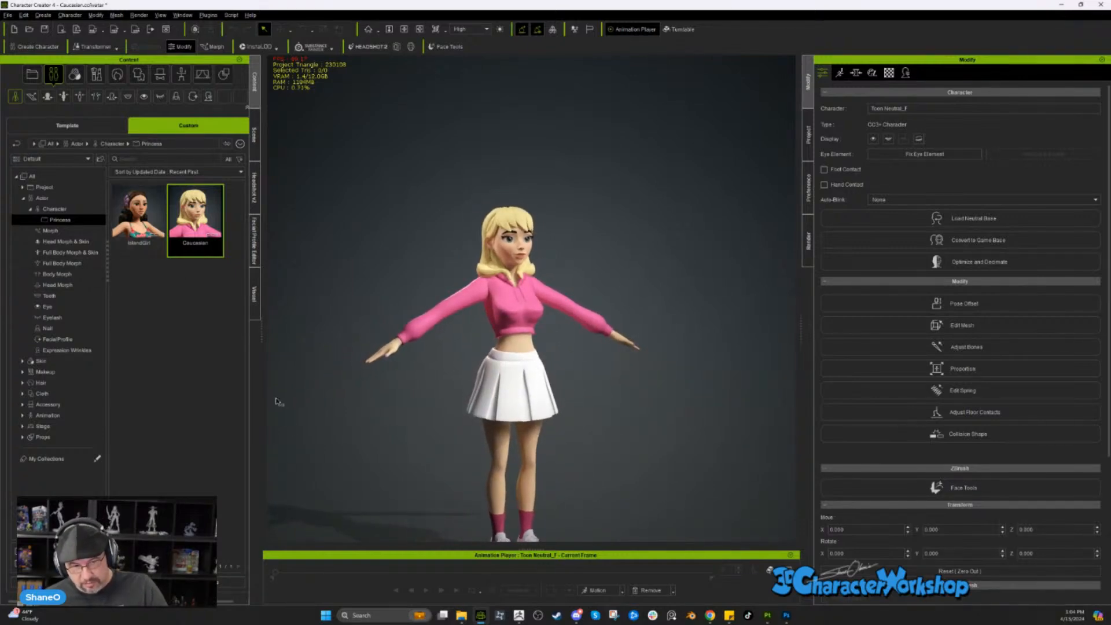
pyautogui.moveTo(289, 432); pyautogui.dragTo(288, 428, button='right')
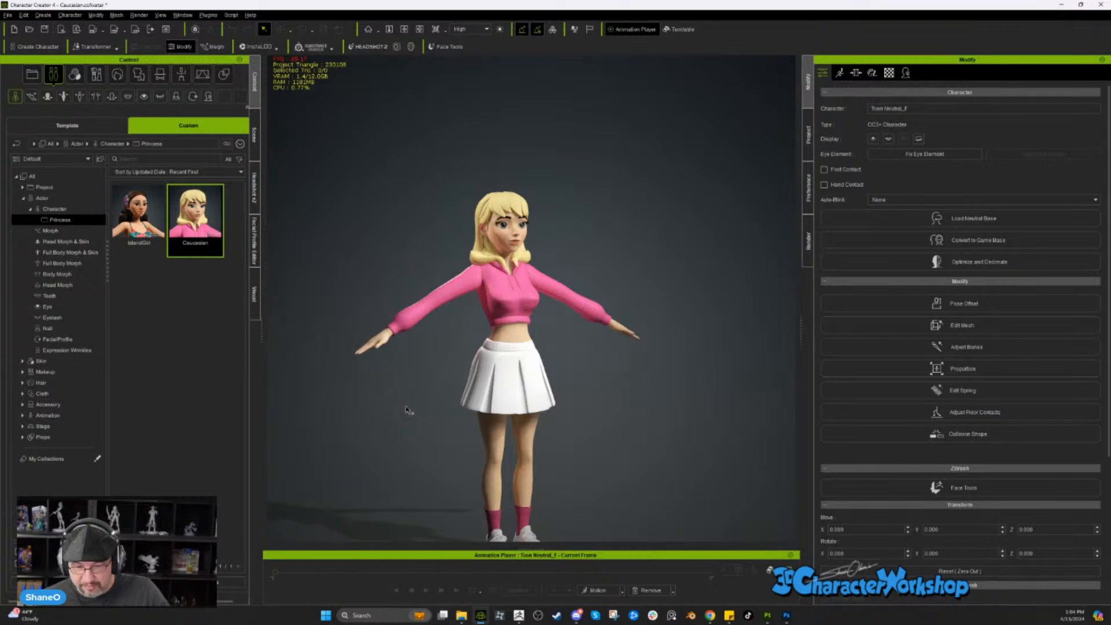
pyautogui.moveTo(322, 438); pyautogui.dragTo(286, 432, button='right')
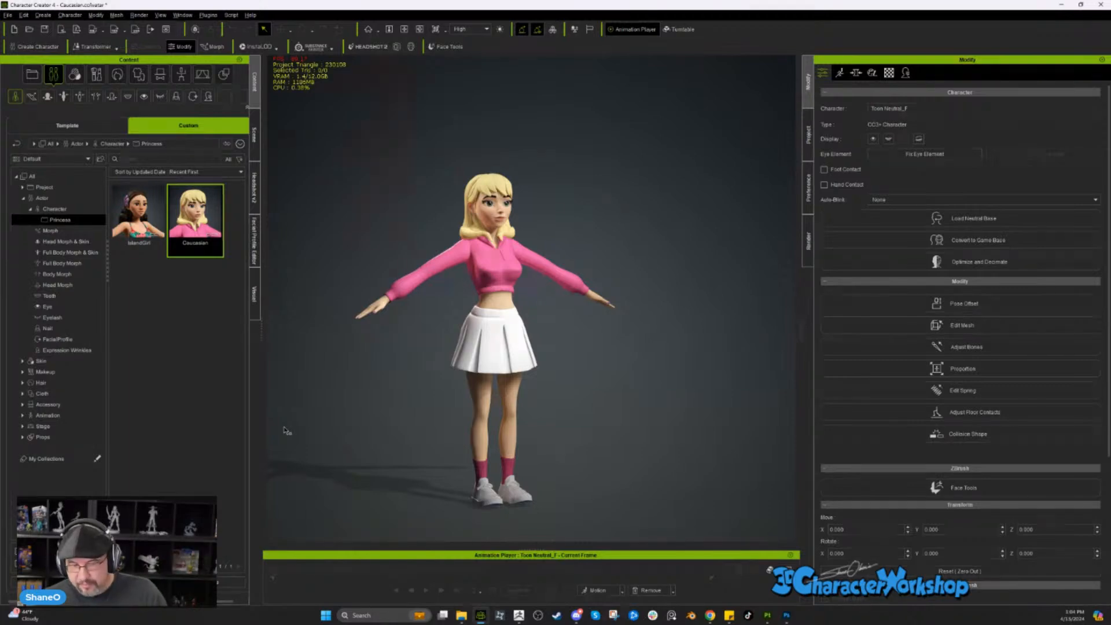
pyautogui.moveTo(589, 464); pyautogui.dragTo(589, 464, button='right')
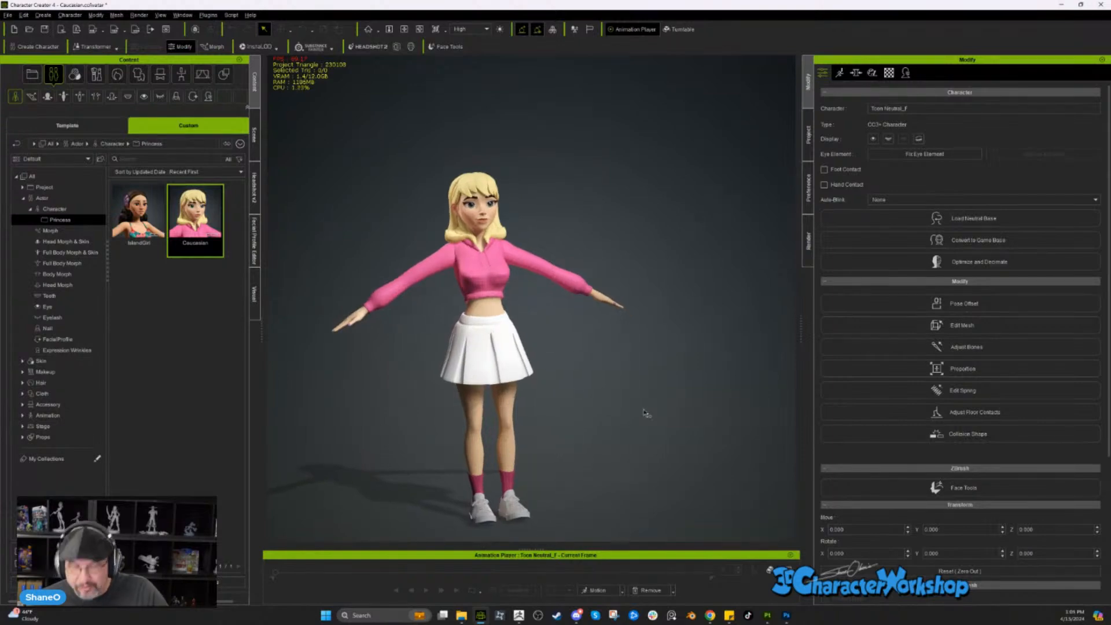
pyautogui.moveTo(643, 411); pyautogui.dragTo(630, 415, button='right')
pyautogui.moveTo(630, 415); pyautogui.dragTo(615, 405, button='middle')
pyautogui.scroll(5, 590, 323)
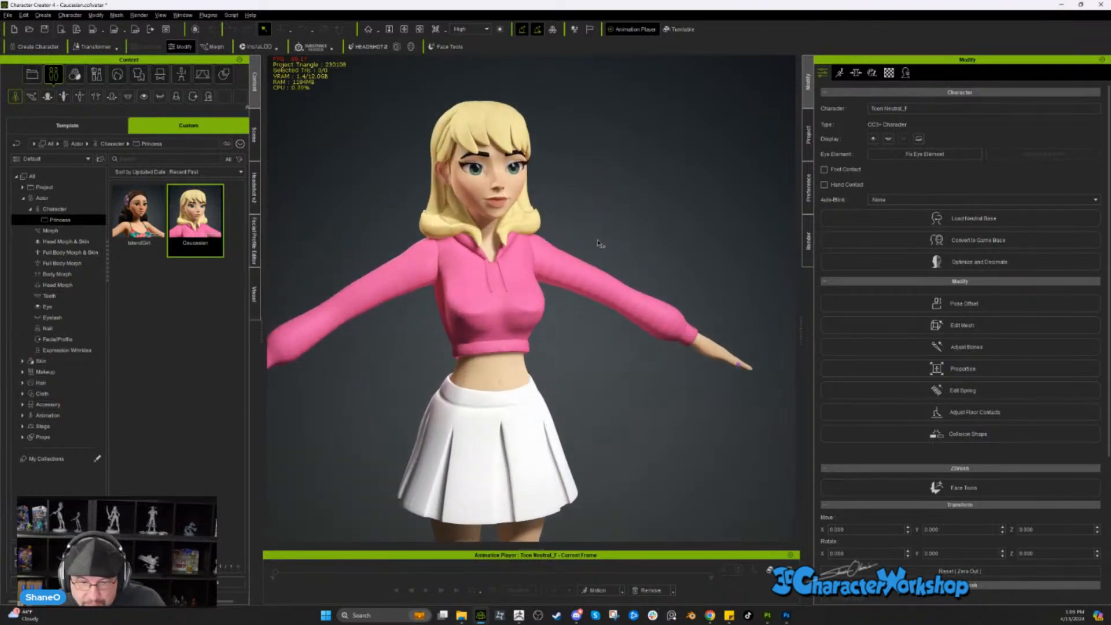
pyautogui.moveTo(630, 321); pyautogui.dragTo(629, 321, button='right')
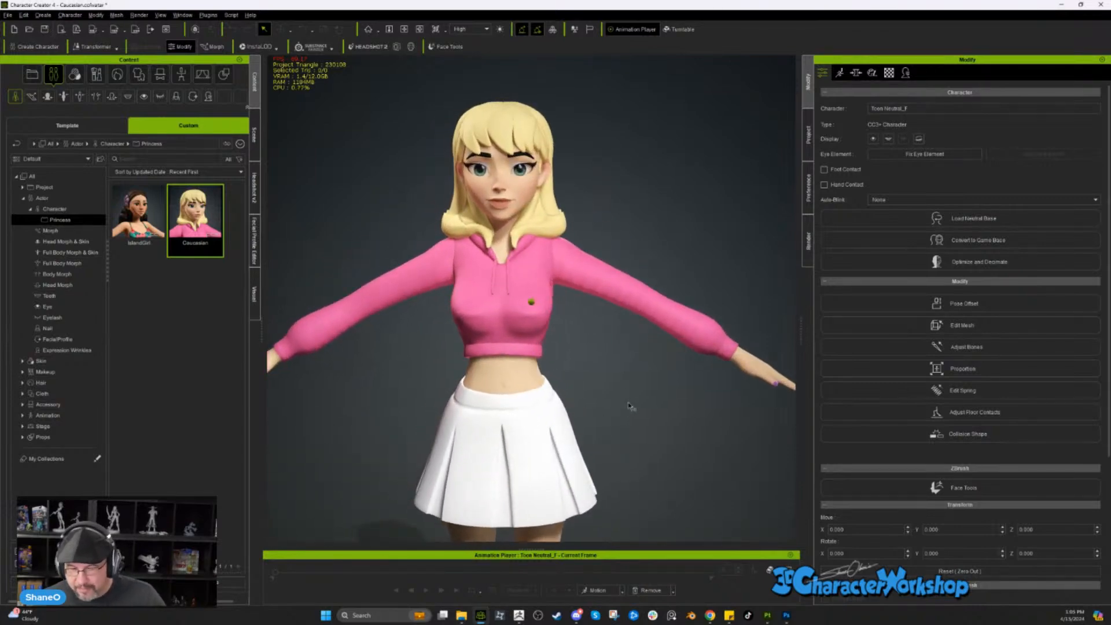
pyautogui.moveTo(629, 406); pyautogui.dragTo(624, 401, button='right')
pyautogui.scroll(-3, 626, 399)
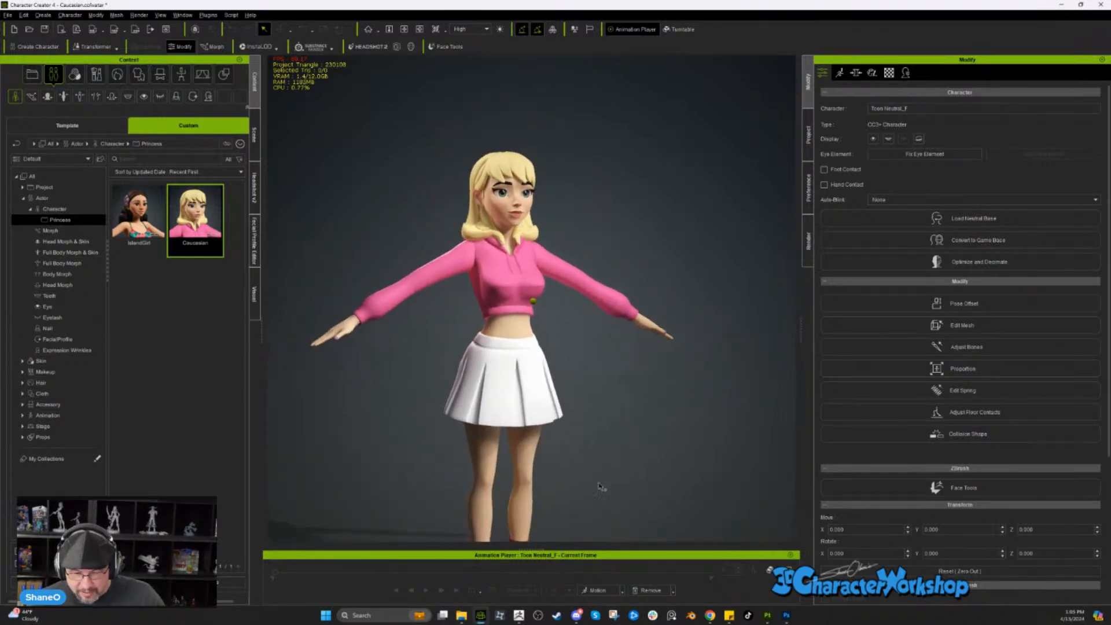
# - Switch to ZBrush and open the Start_3DCW_2022 project from the LightBox projects, discarding the changes to the current project
pyautogui.click(518, 616)
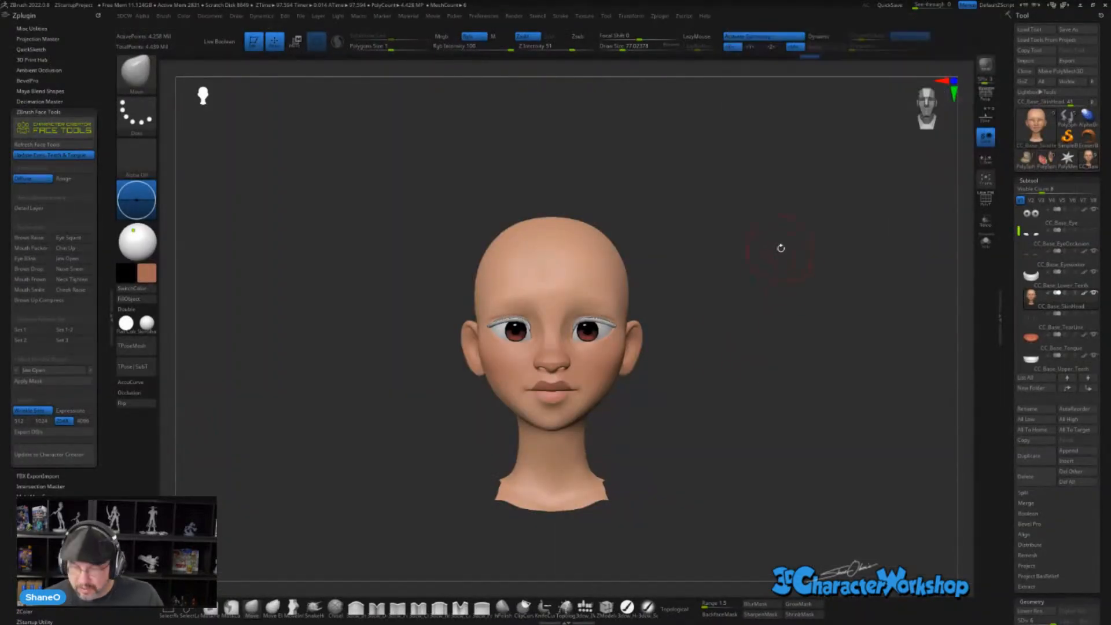
pyautogui.press('ctrl')
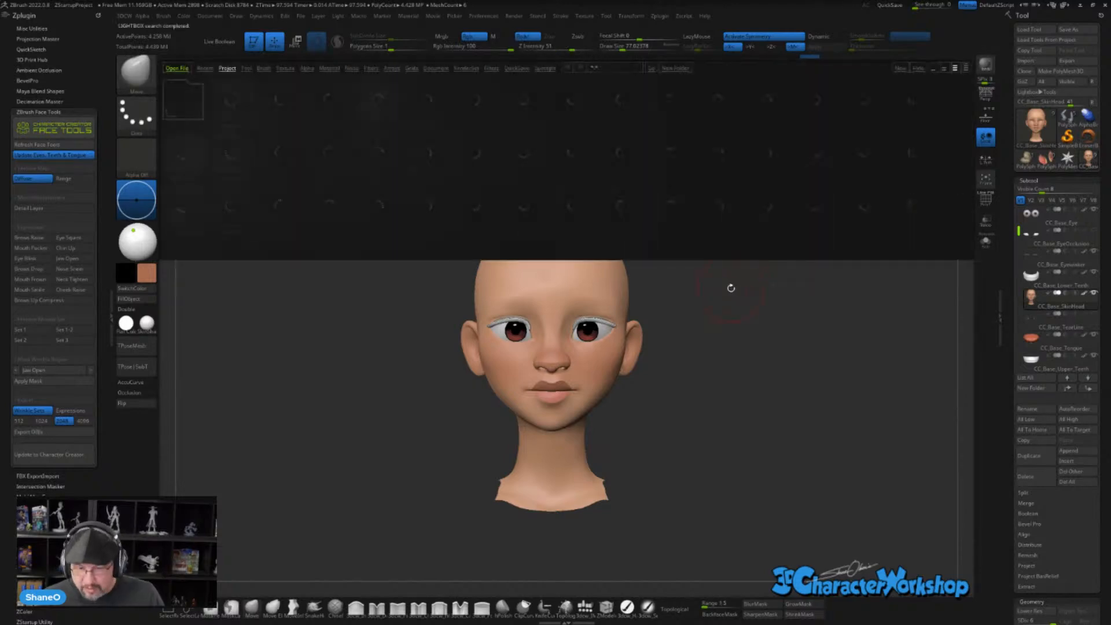
pyautogui.doubleClick(906, 206)
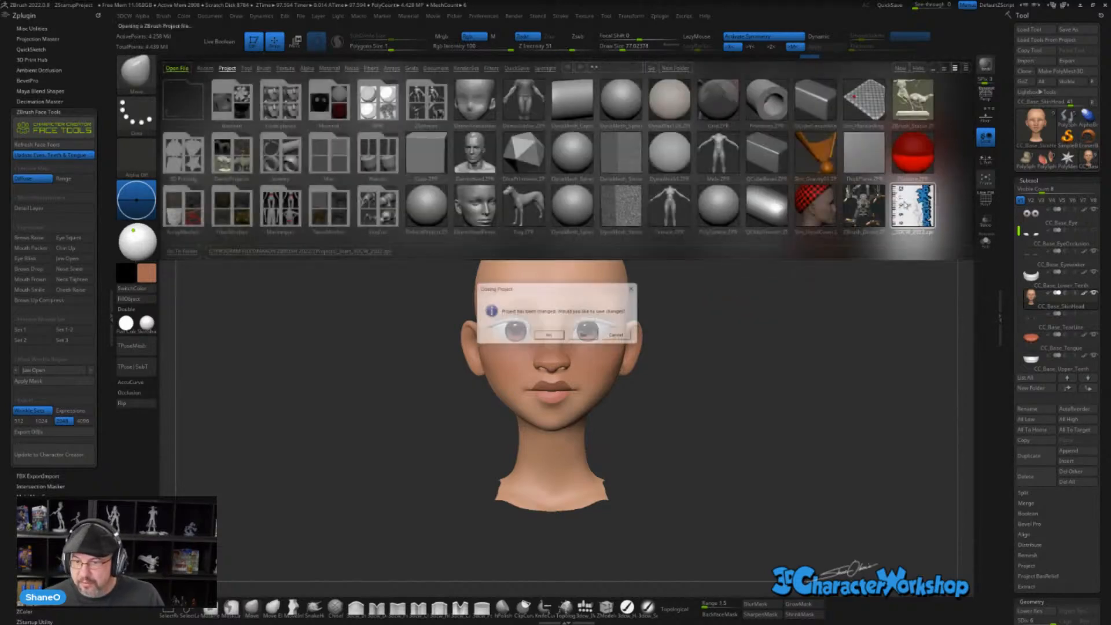
pyautogui.click(584, 335)
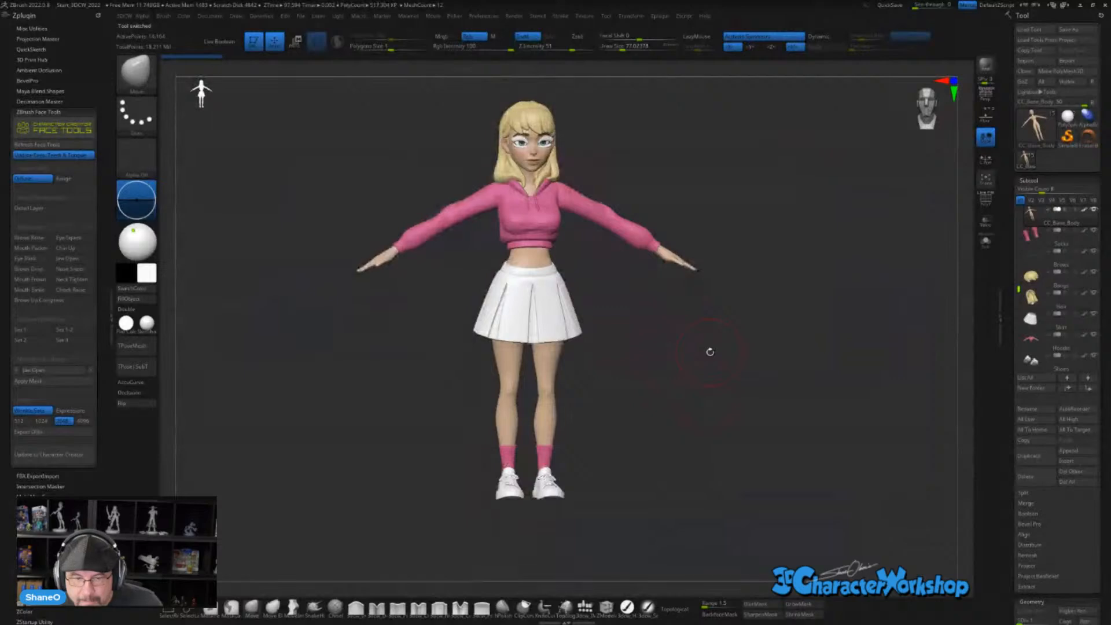
# - Compare the blonde character's ZBrush model with its Character Creator version, viewing the full body, face and outfit
pyautogui.moveTo(627, 54); pyautogui.dragTo(517, 134)
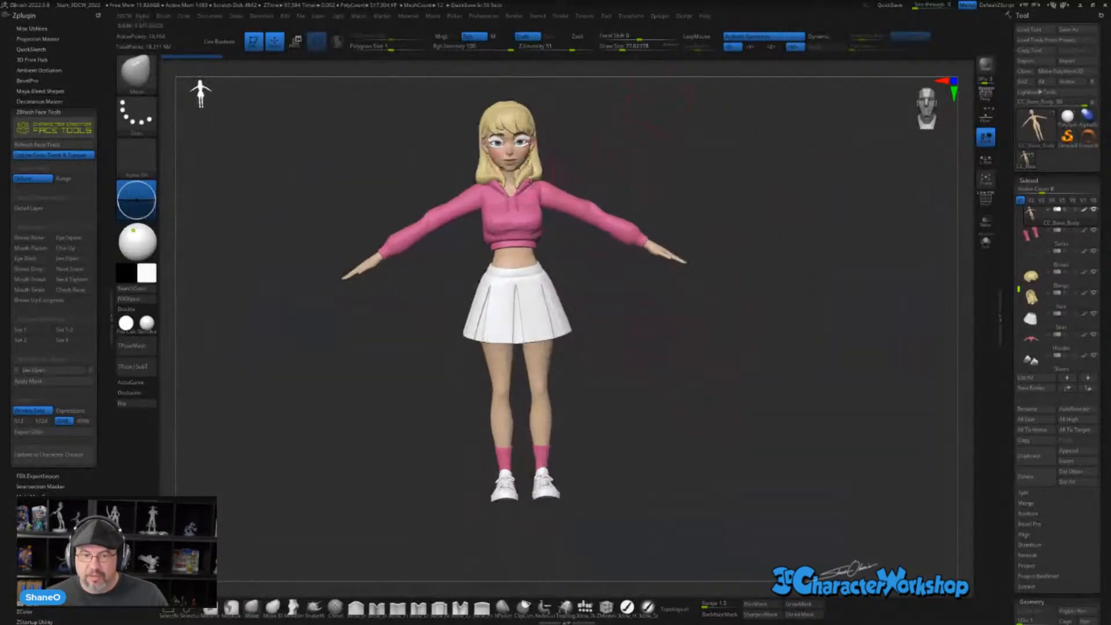
pyautogui.moveTo(598, 166); pyautogui.dragTo(628, 189)
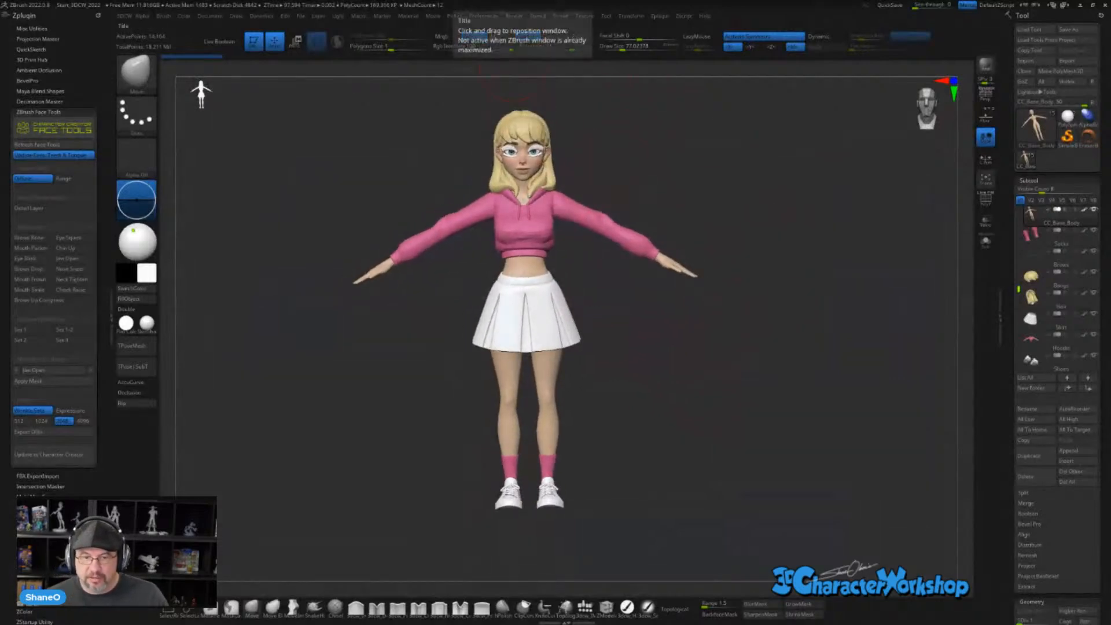
pyautogui.hotkey('alt', 'Tab')
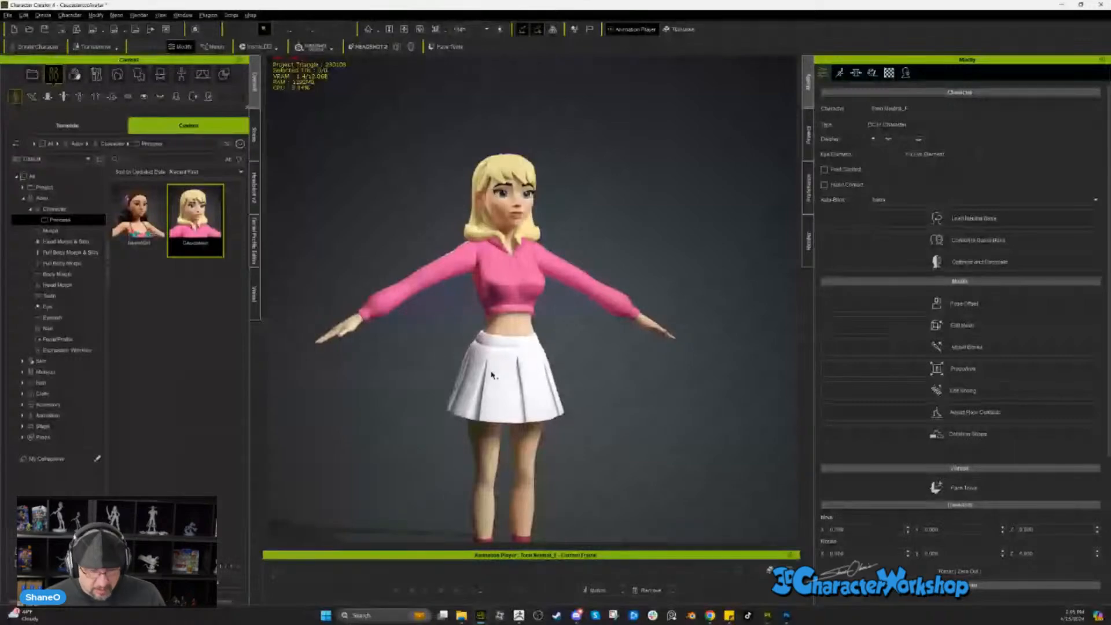
pyautogui.hotkey('alt', 'Tab')
pyautogui.keyDown('alt'); pyautogui.moveTo(618, 165); pyautogui.dragTo(628, 277); pyautogui.keyUp('alt')
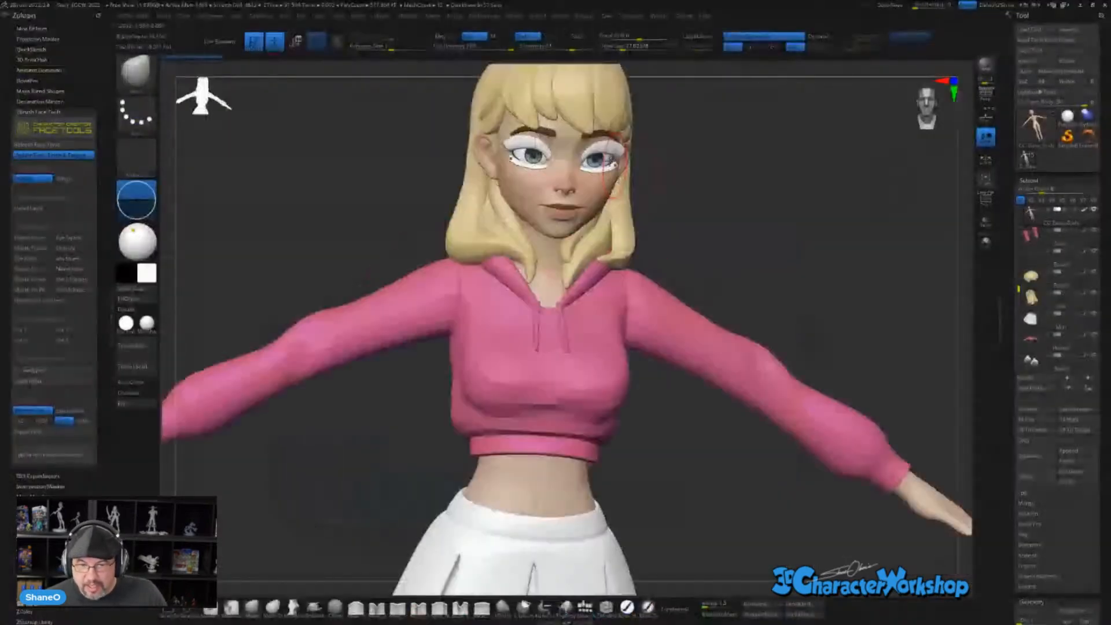
pyautogui.moveTo(694, 232); pyautogui.dragTo(729, 249)
pyautogui.moveTo(718, 209)
pyautogui.mouseDown()
pyautogui.moveTo(747, 228)
pyautogui.moveTo(685, 244)
pyautogui.mouseUp()
pyautogui.moveTo(628, 191); pyautogui.dragTo(647, 191)
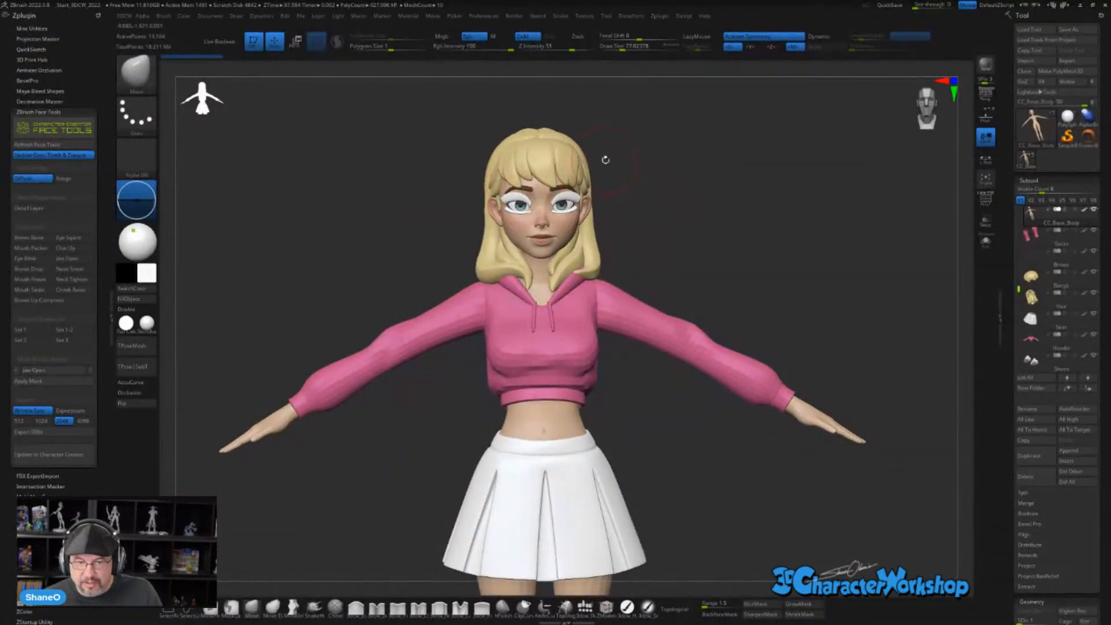
pyautogui.hotkey('alt', 'Tab')
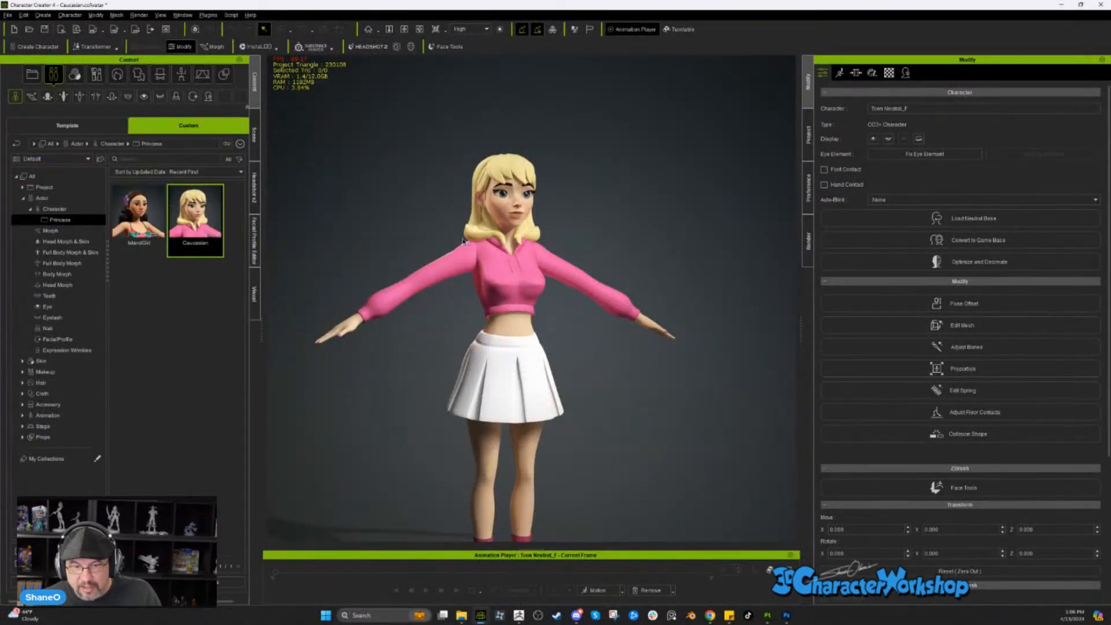
pyautogui.hotkey('alt', 'Tab')
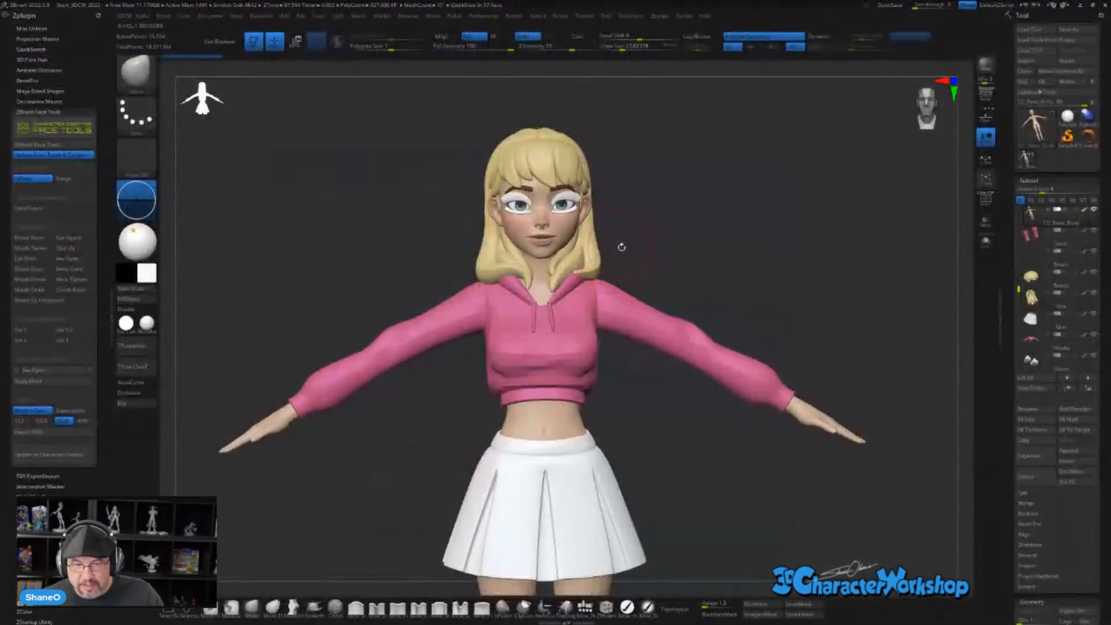
# - Return to Character Creator and inspect the blonde character's hair and hood from the side
pyautogui.hotkey('alt', 'Tab')
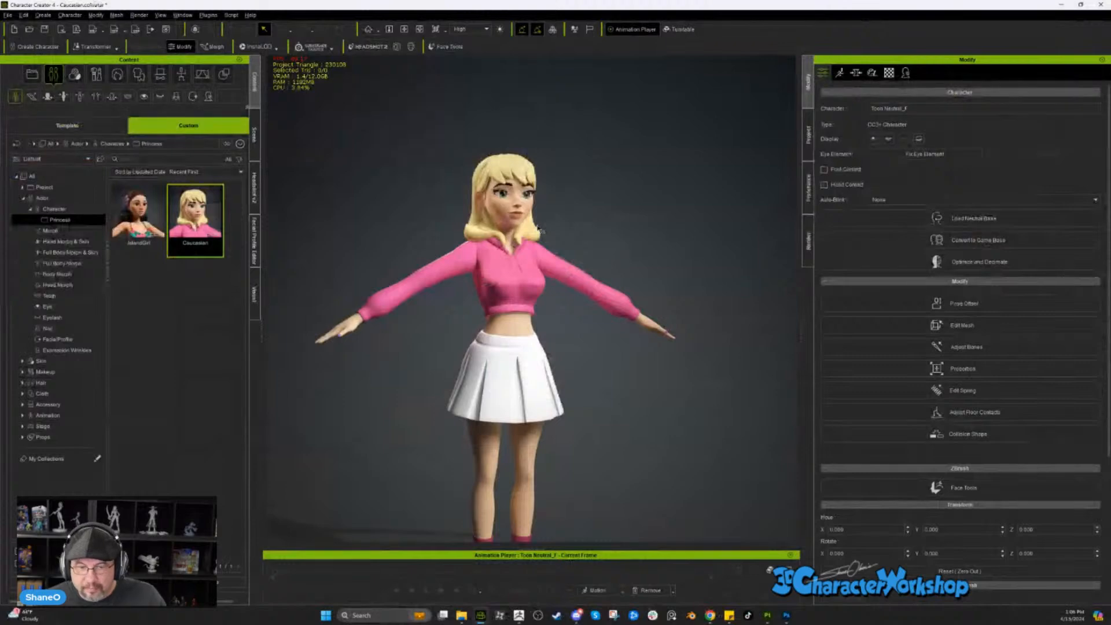
pyautogui.scroll(5, 536, 231)
pyautogui.moveTo(502, 246); pyautogui.dragTo(523, 252, button='right')
pyautogui.moveTo(450, 282); pyautogui.dragTo(485, 265, button='right')
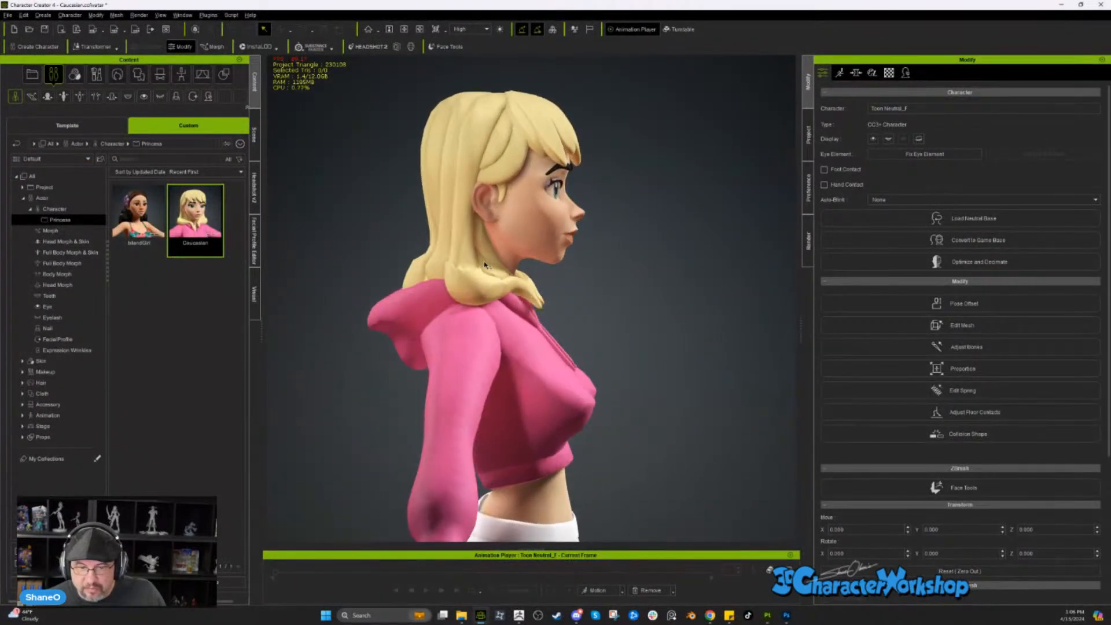
pyautogui.moveTo(461, 197); pyautogui.dragTo(513, 169, button='right')
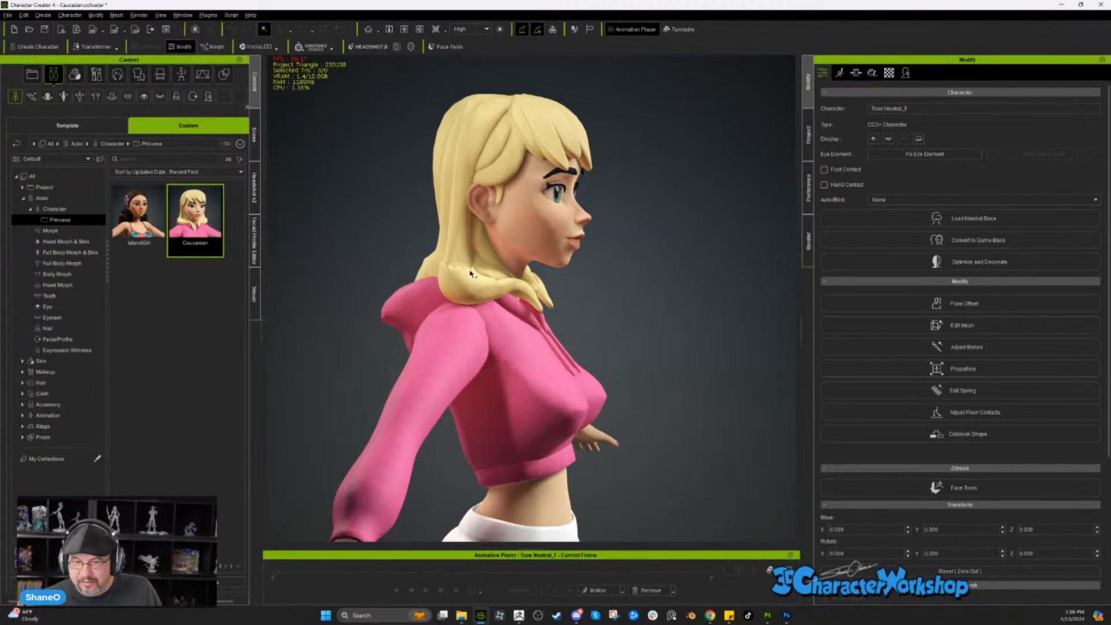
# - Toggle the visibility of the character's Hair object in the scene list, leaving it shown, and view her from the front
pyautogui.click(255, 135)
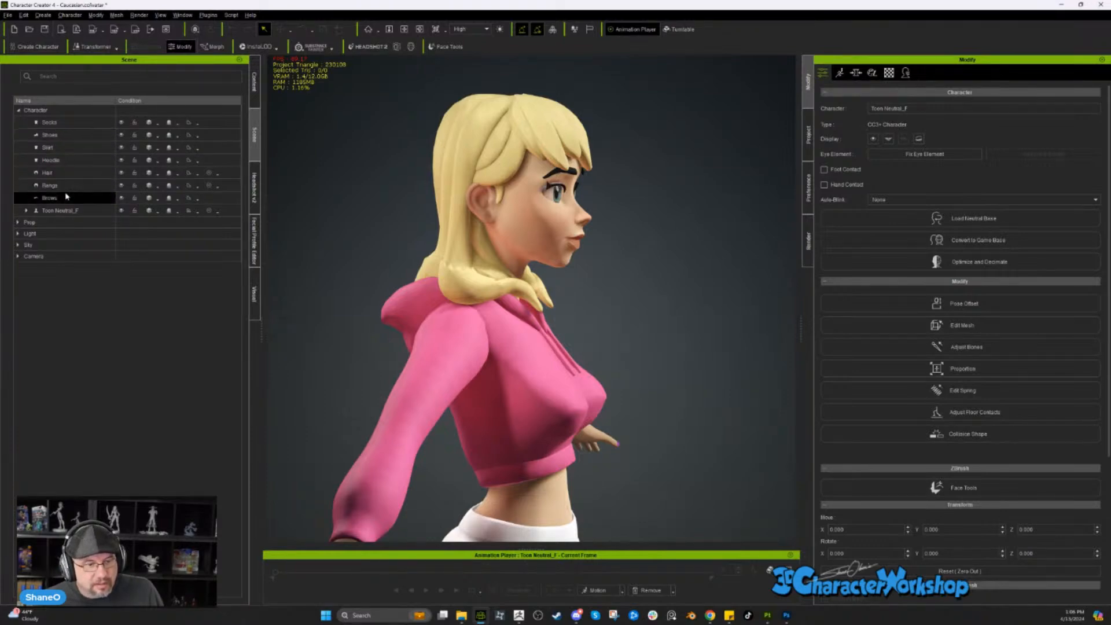
pyautogui.click(58, 173)
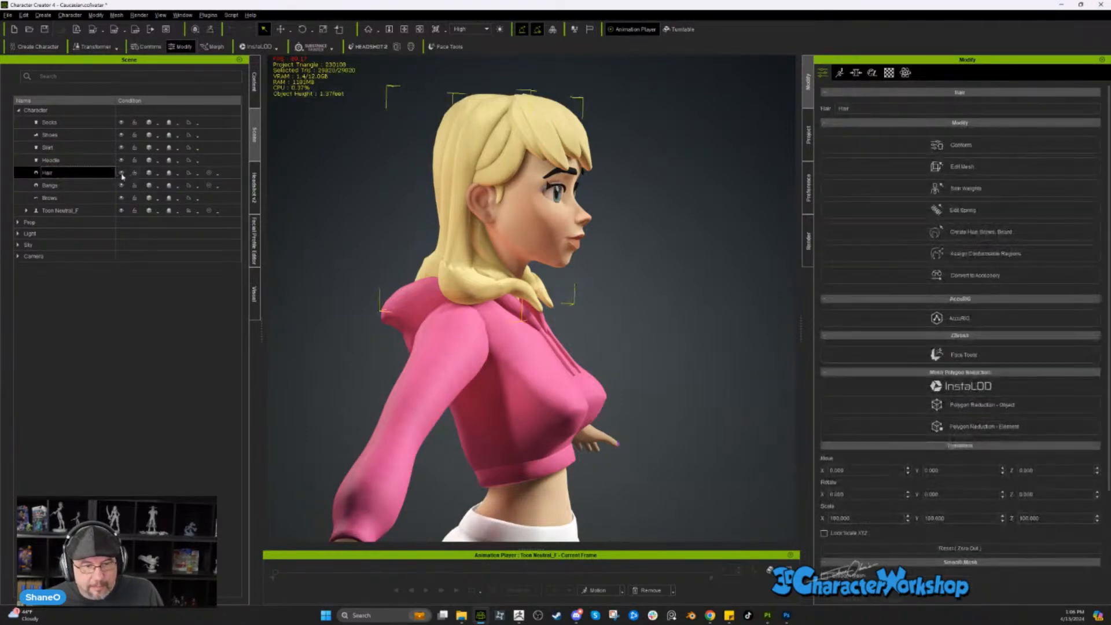
pyautogui.click(121, 172)
pyautogui.click(121, 173)
pyautogui.click(121, 173)
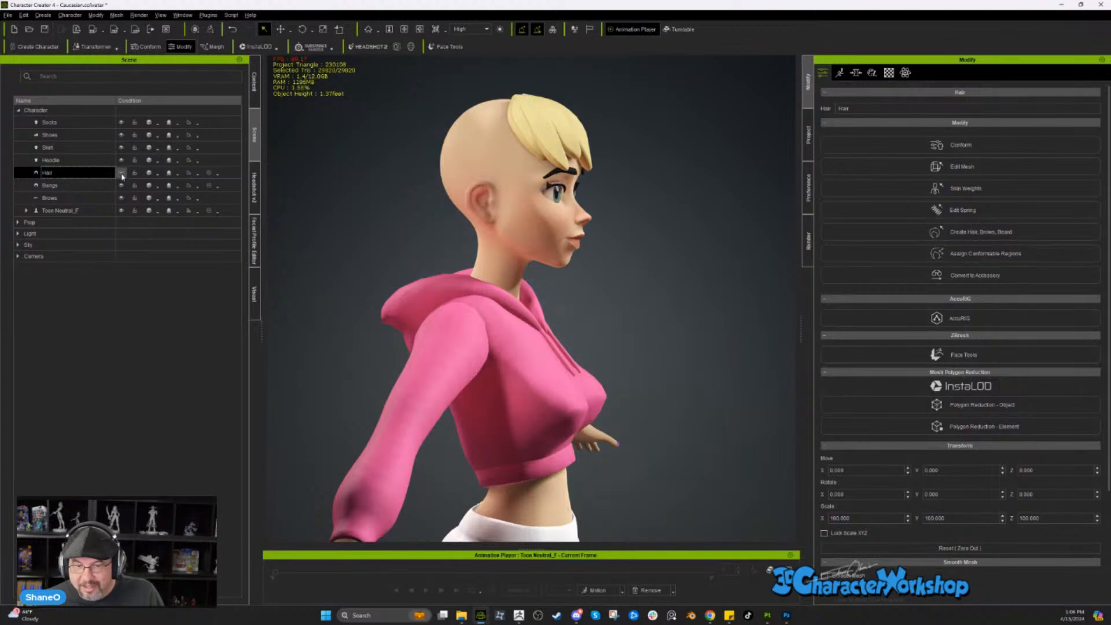
pyautogui.click(121, 173)
pyautogui.press('f')
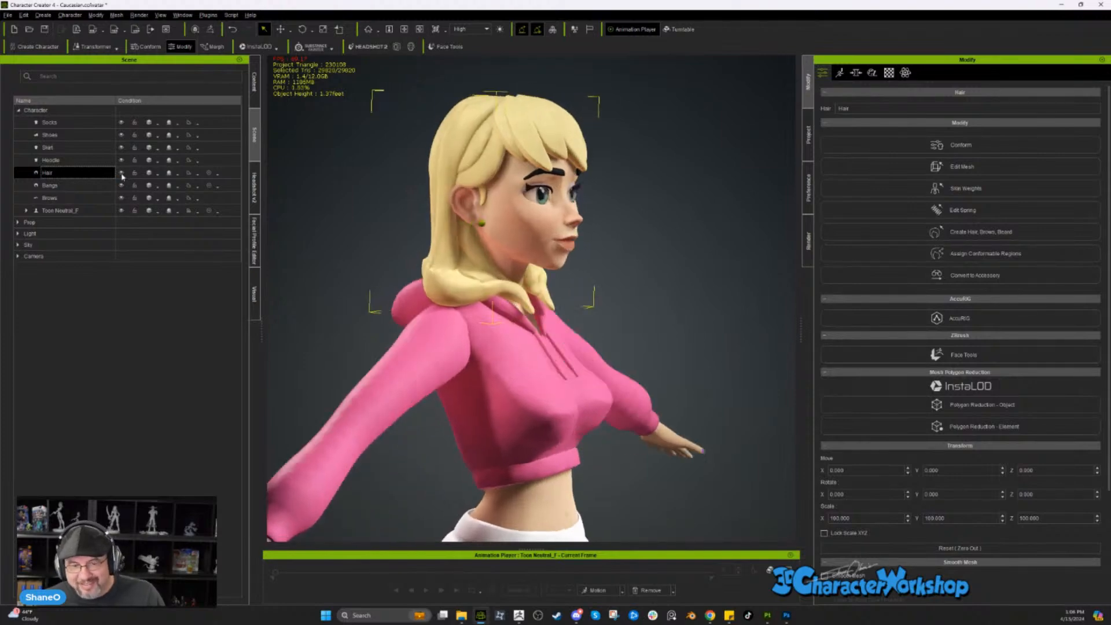
pyautogui.moveTo(689, 234); pyautogui.dragTo(620, 272, button='right')
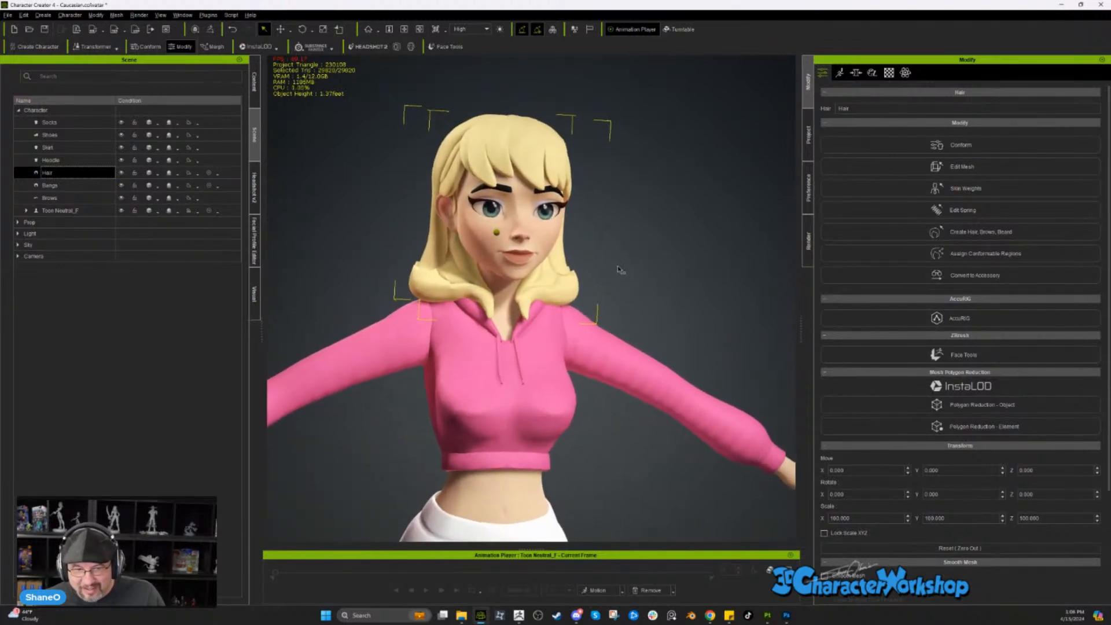
# - Select the character's Hair object in the scene list and delete it
pyautogui.click(72, 163)
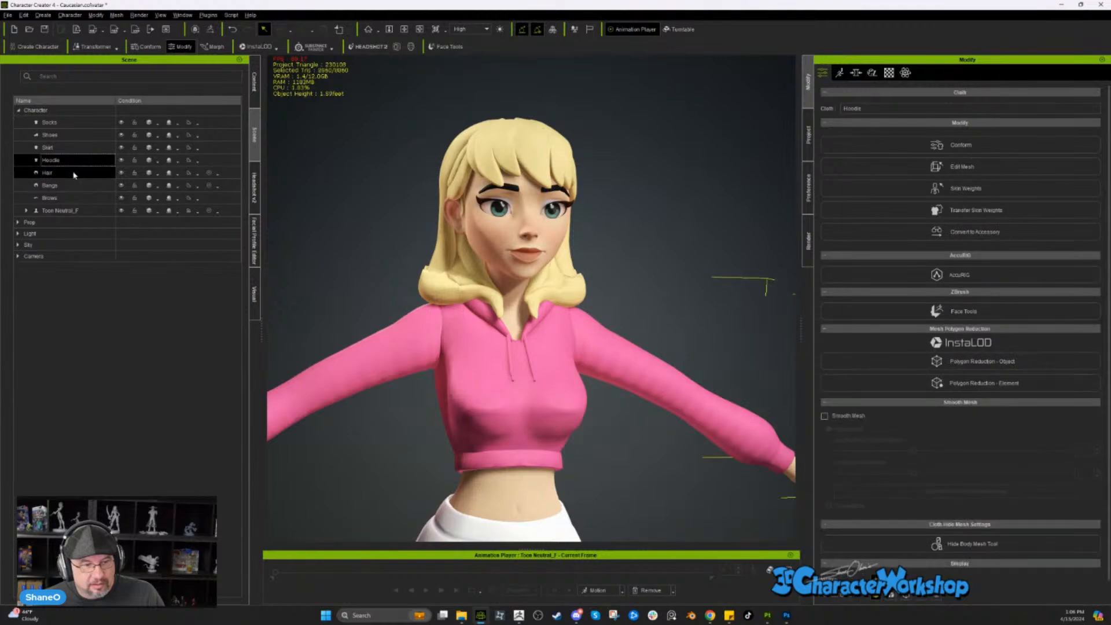
pyautogui.click(74, 175)
pyautogui.press('Delete')
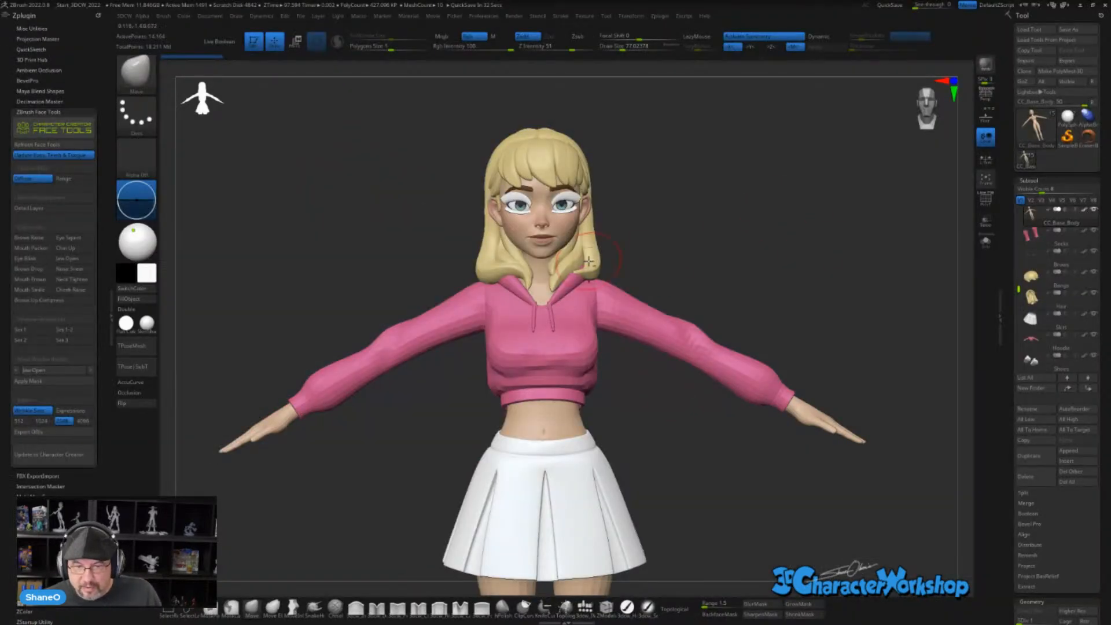
# - Switch to ZBrush, make the Hair subtool active and display its polyframe, inspecting the strand polygroups from the side and front
pyautogui.hotkey('shift', 'f')
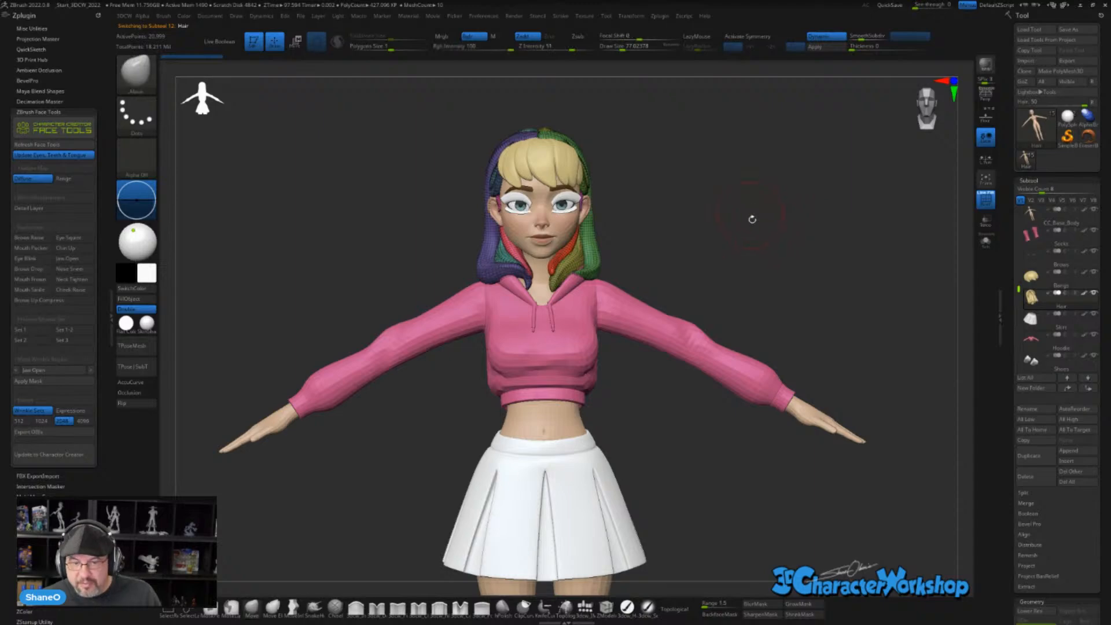
pyautogui.moveTo(751, 218); pyautogui.dragTo(742, 277)
pyautogui.moveTo(741, 276); pyautogui.dragTo(631, 240, button='right')
pyautogui.moveTo(631, 240); pyautogui.dragTo(596, 249, button='right')
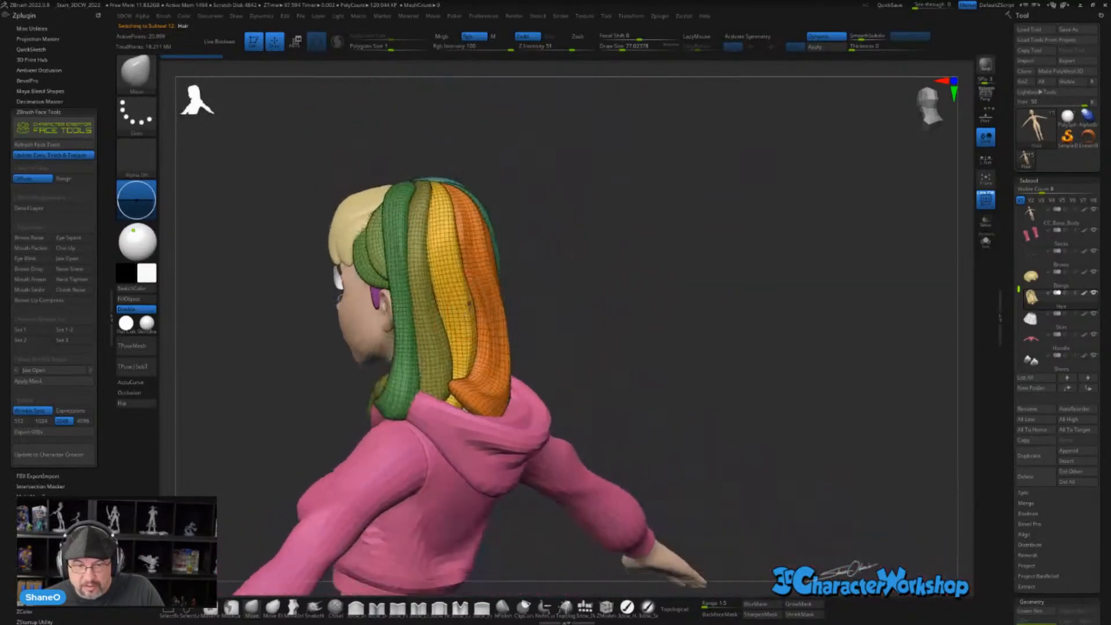
pyautogui.moveTo(468, 303); pyautogui.dragTo(709, 355, button='right')
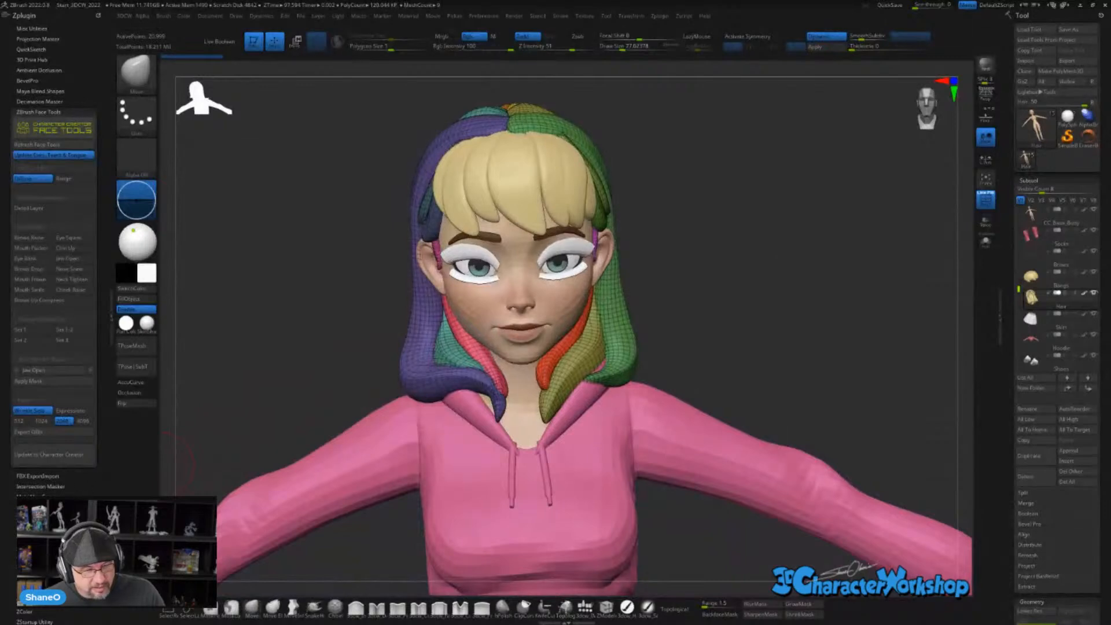
# - Open UV Master for the Hair subtool and try to flatten its UVs
pyautogui.scroll(-5, 30, 475)
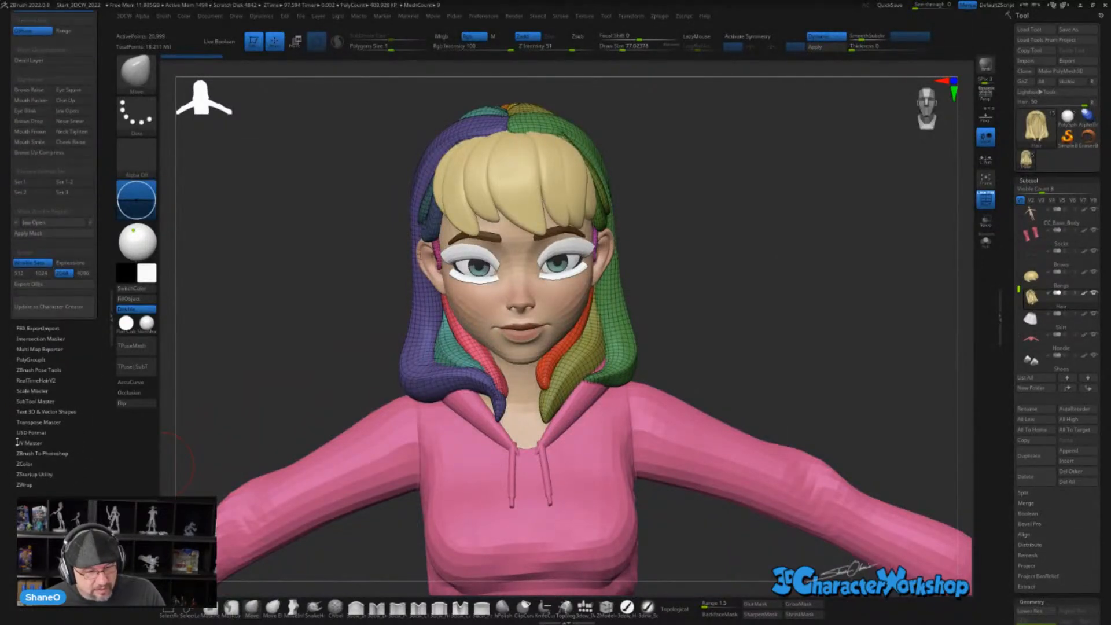
pyautogui.click(19, 442)
pyautogui.scroll(2, 37, 445)
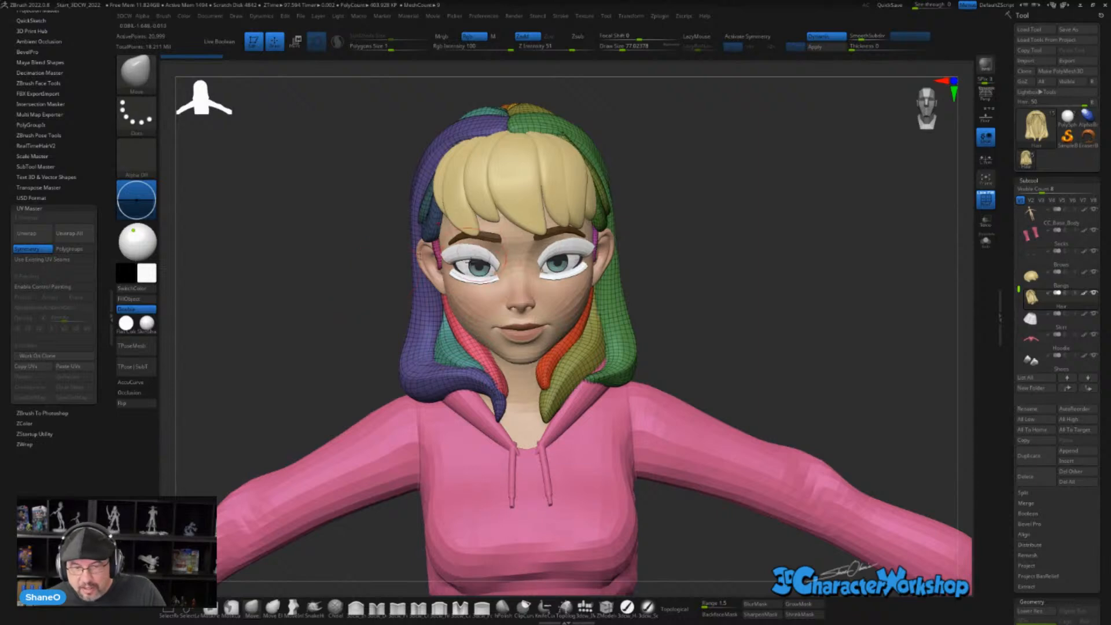
pyautogui.moveTo(387, 270); pyautogui.dragTo(460, 272)
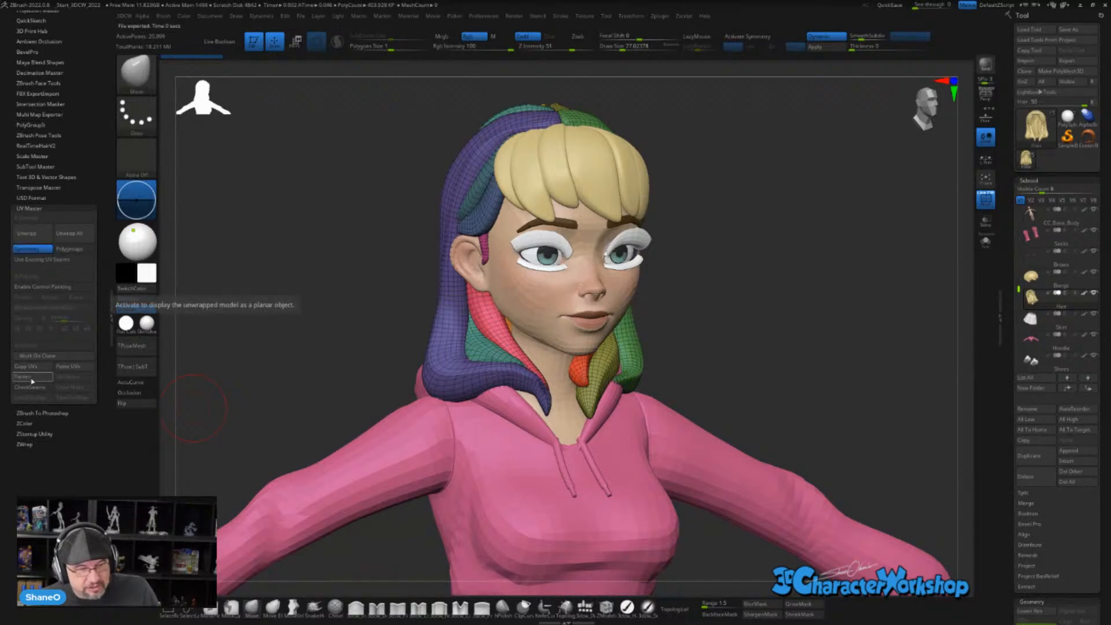
pyautogui.click(32, 379)
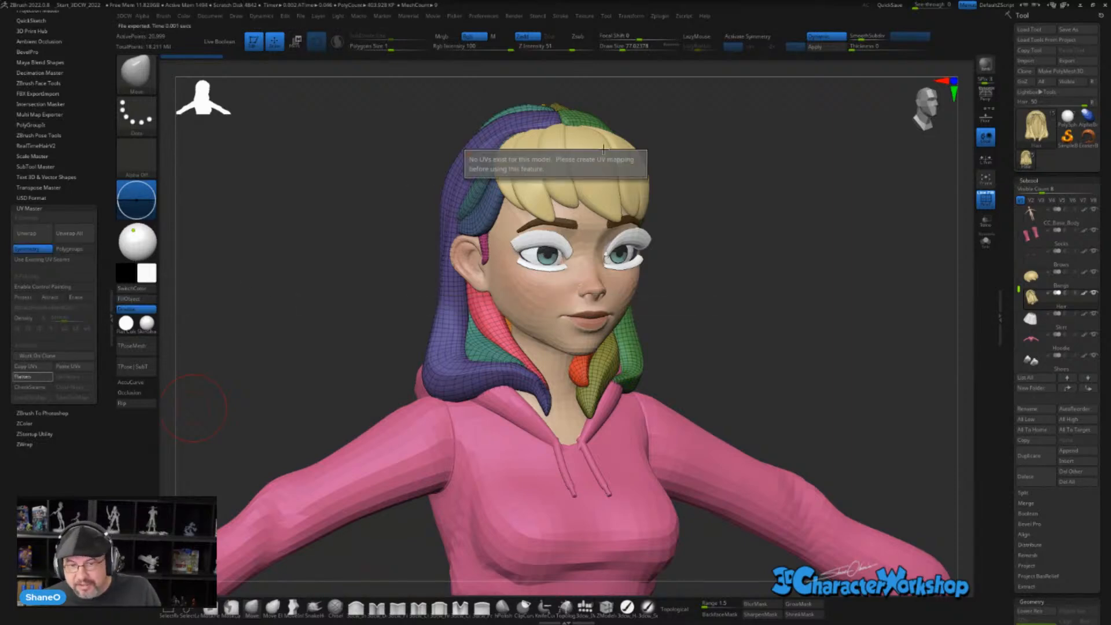
pyautogui.moveTo(259, 356); pyautogui.dragTo(200, 280)
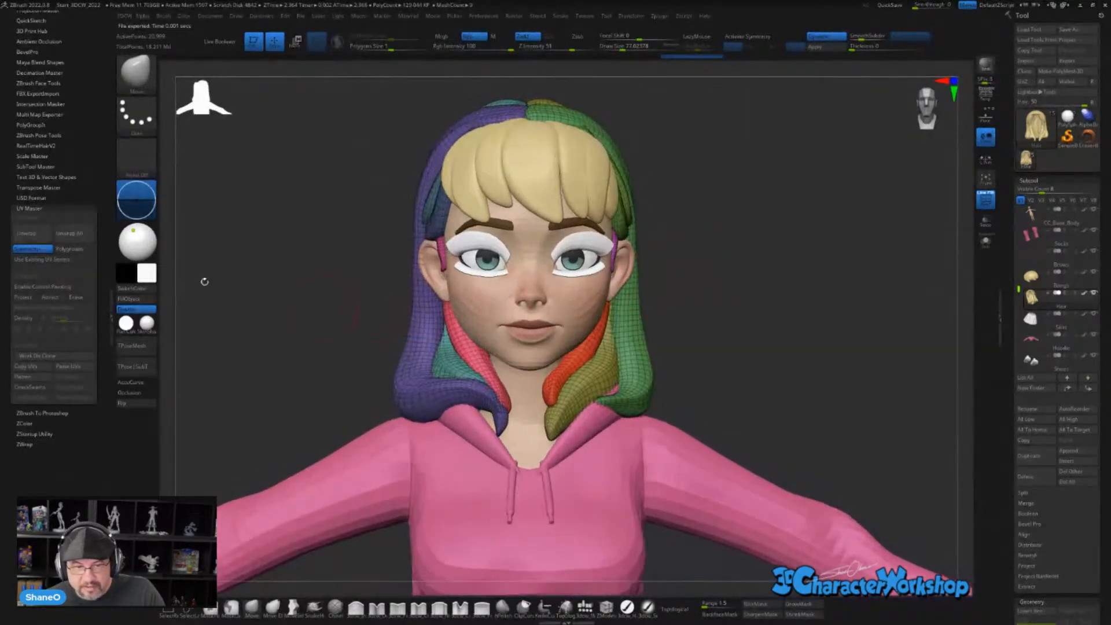
# - Unwrap the Hair subtool in UV Master with Polygroups enabled and Symmetry disabled
pyautogui.click(74, 250)
pyautogui.click(32, 248)
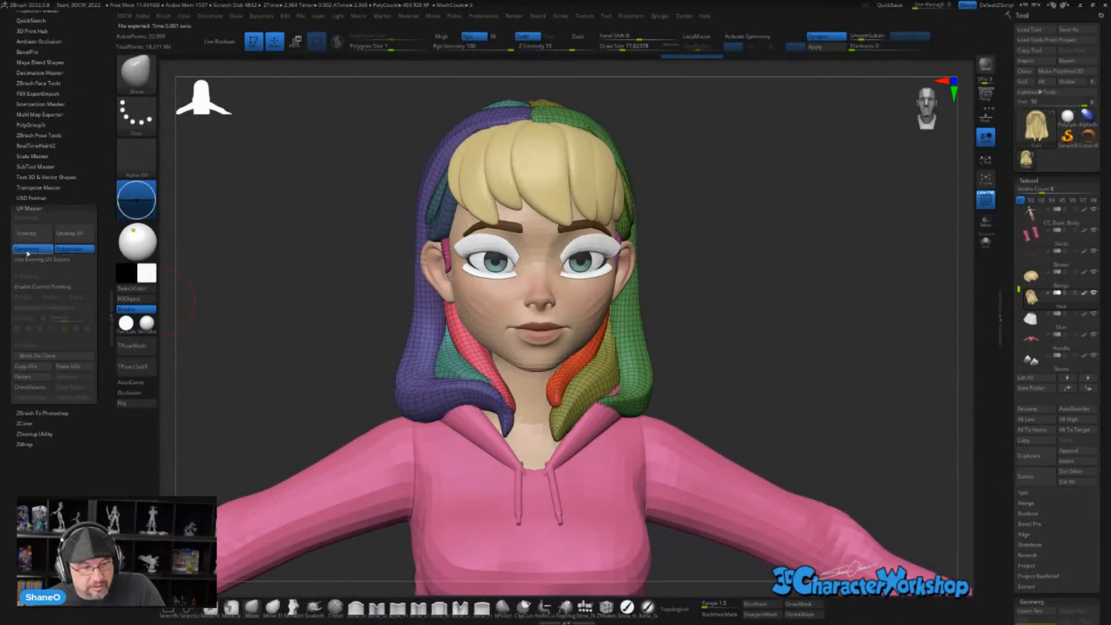
pyautogui.moveTo(303, 329)
pyautogui.mouseDown()
pyautogui.moveTo(251, 330)
pyautogui.moveTo(310, 332)
pyautogui.mouseUp()
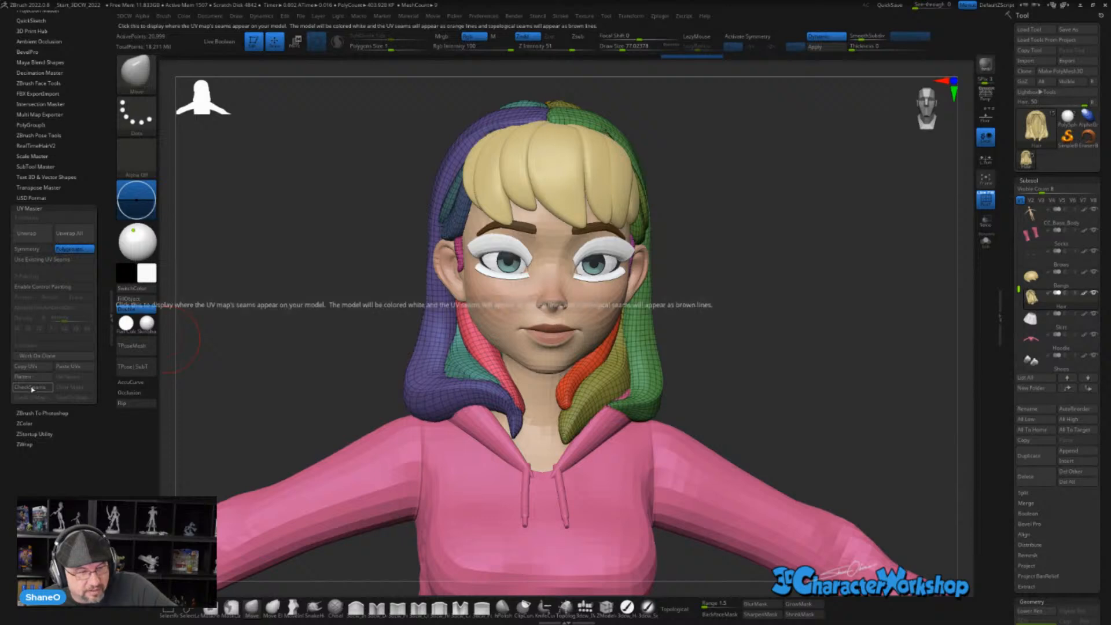
pyautogui.click(26, 233)
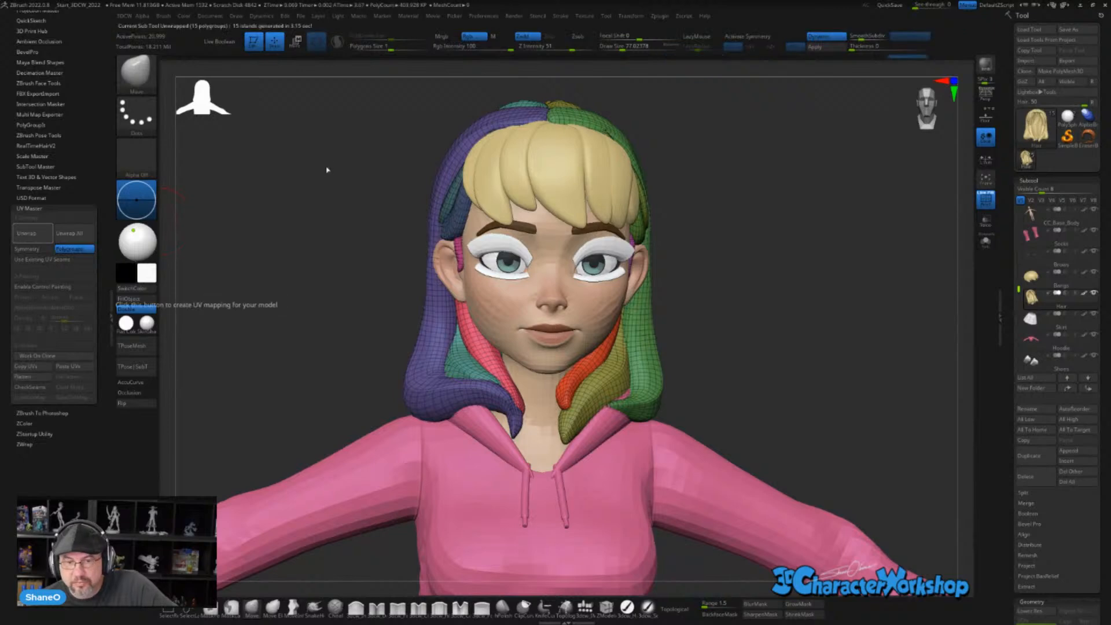
# - Flatten the hair's UVs, isolate the layout with Solo to examine the islands, and unflatten it back to the 3D mesh
pyautogui.click(32, 376)
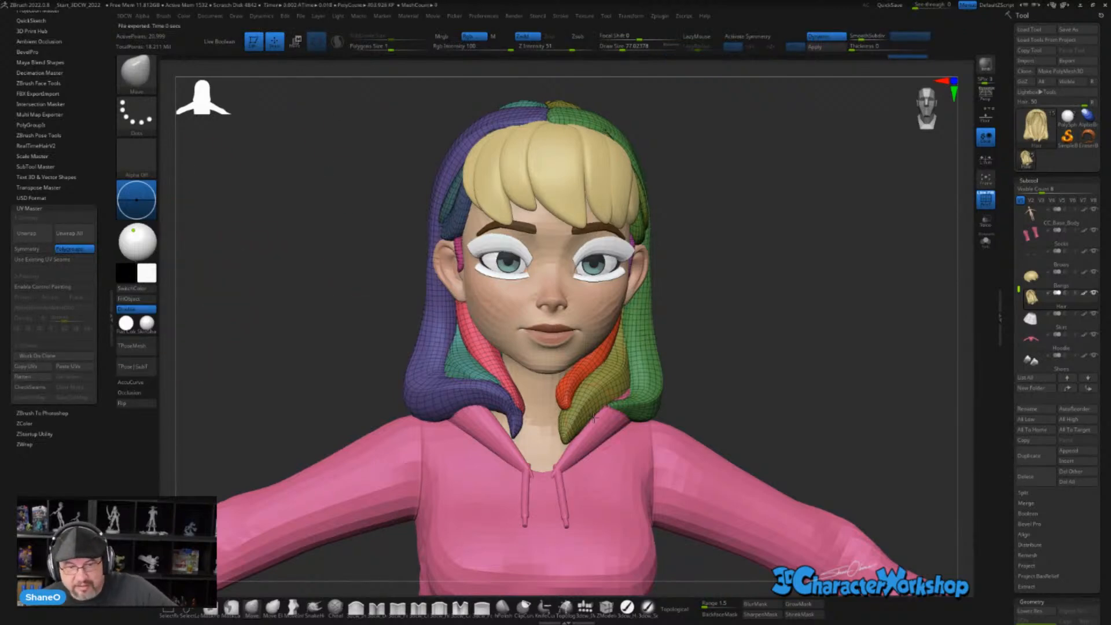
pyautogui.click(29, 379)
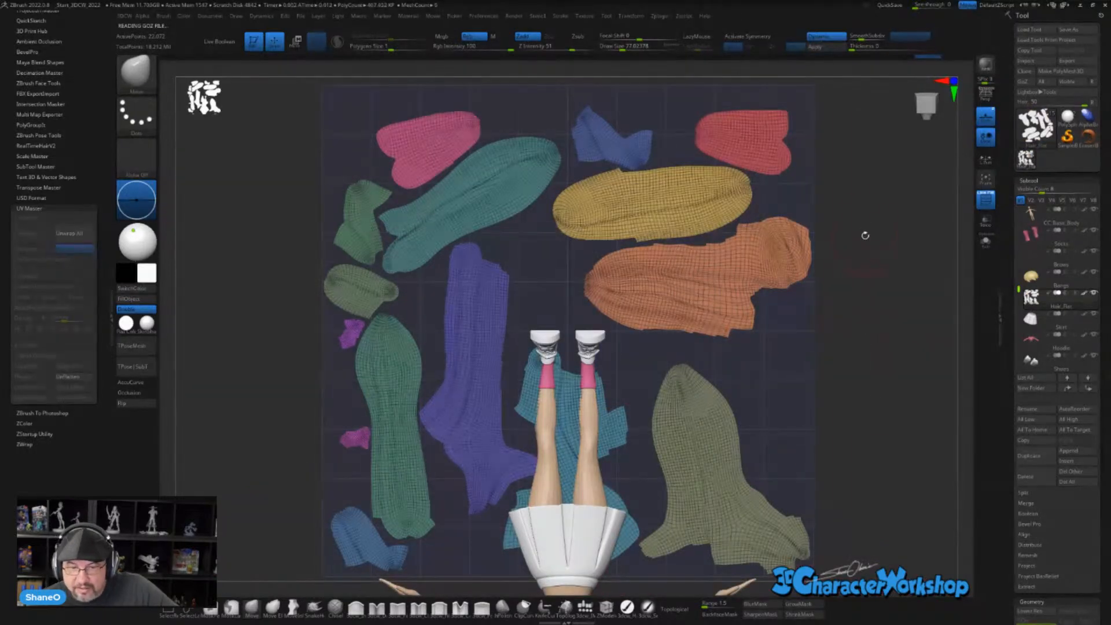
pyautogui.click(992, 246)
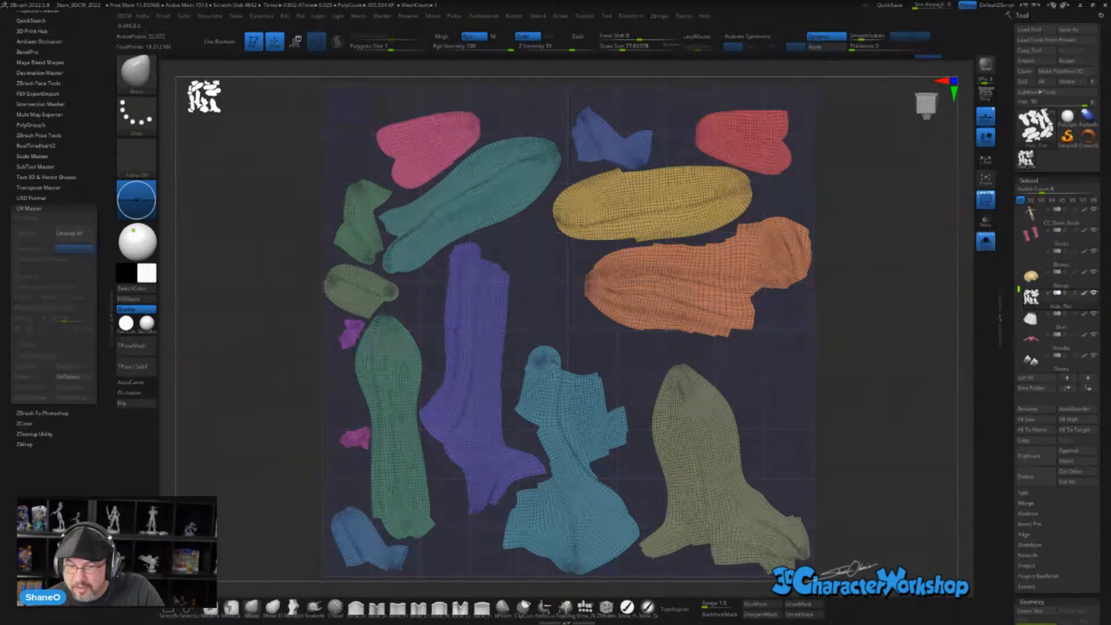
pyautogui.click(74, 377)
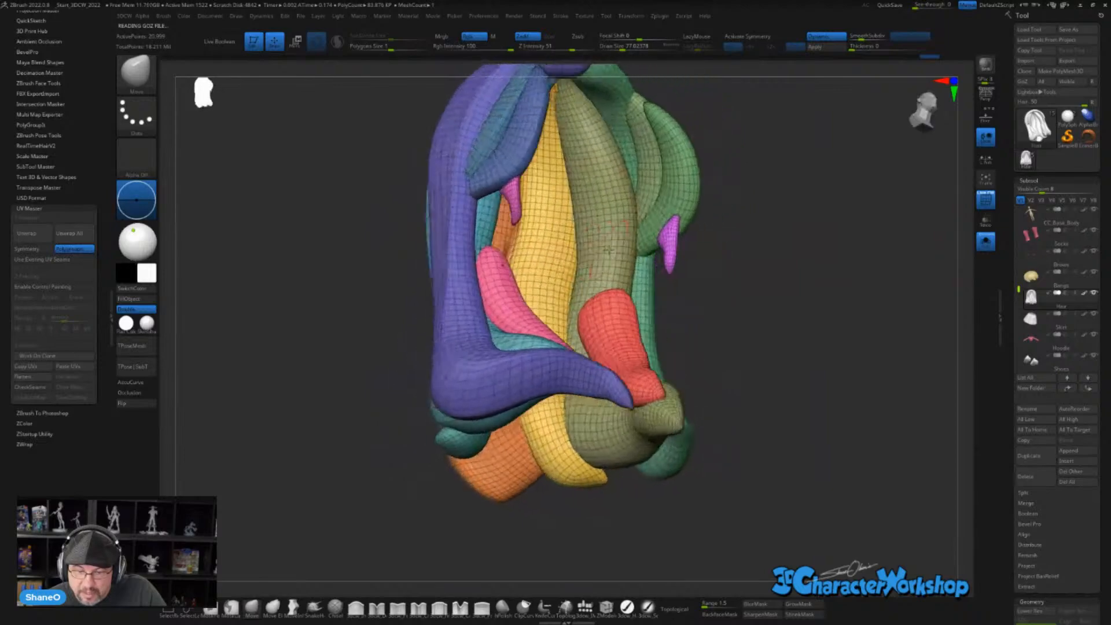
# - Inspect the isolated hair strands from the front and sides and ZRemesh them with the polygroups kept and the Same polygon count option
pyautogui.moveTo(608, 250); pyautogui.dragTo(688, 271, button='right')
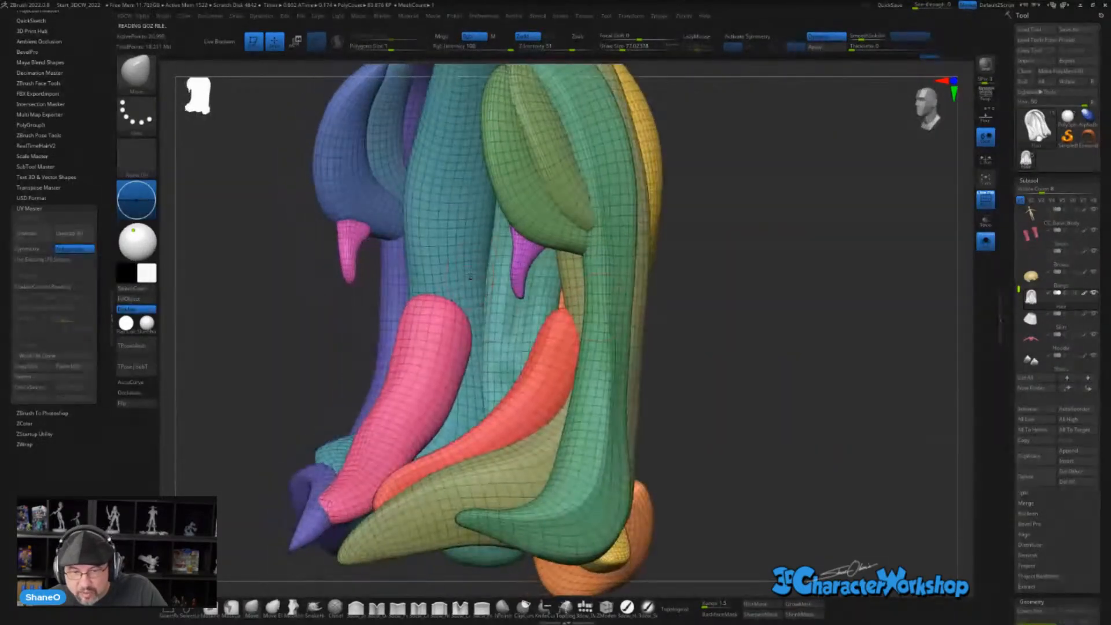
pyautogui.moveTo(480, 277); pyautogui.dragTo(561, 502, button='right')
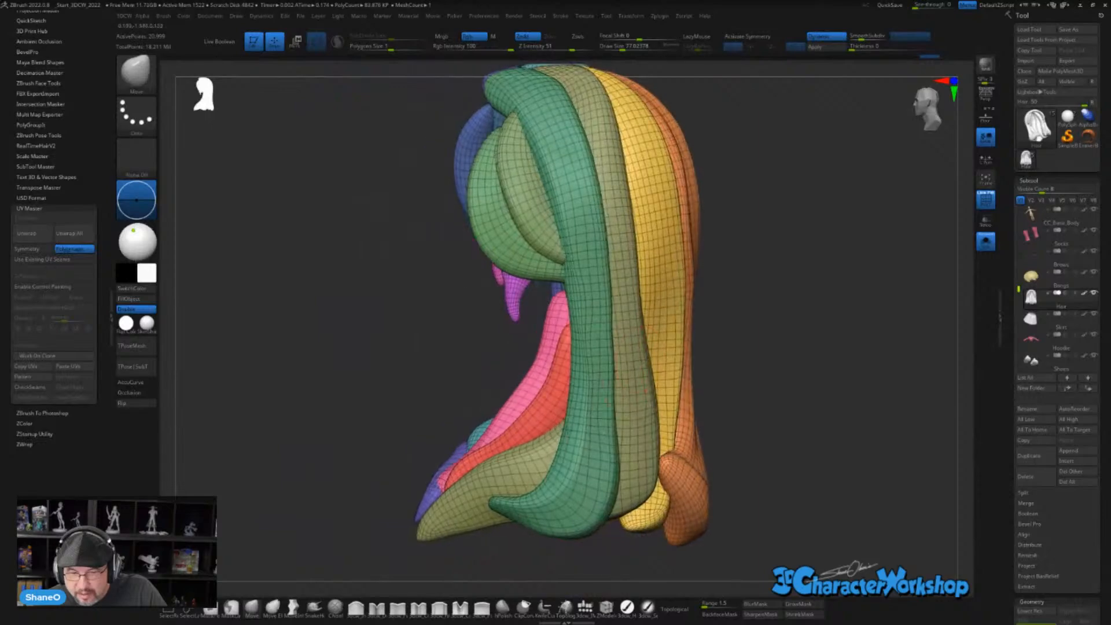
pyautogui.moveTo(587, 236); pyautogui.dragTo(611, 323, button='right')
pyautogui.press('space')
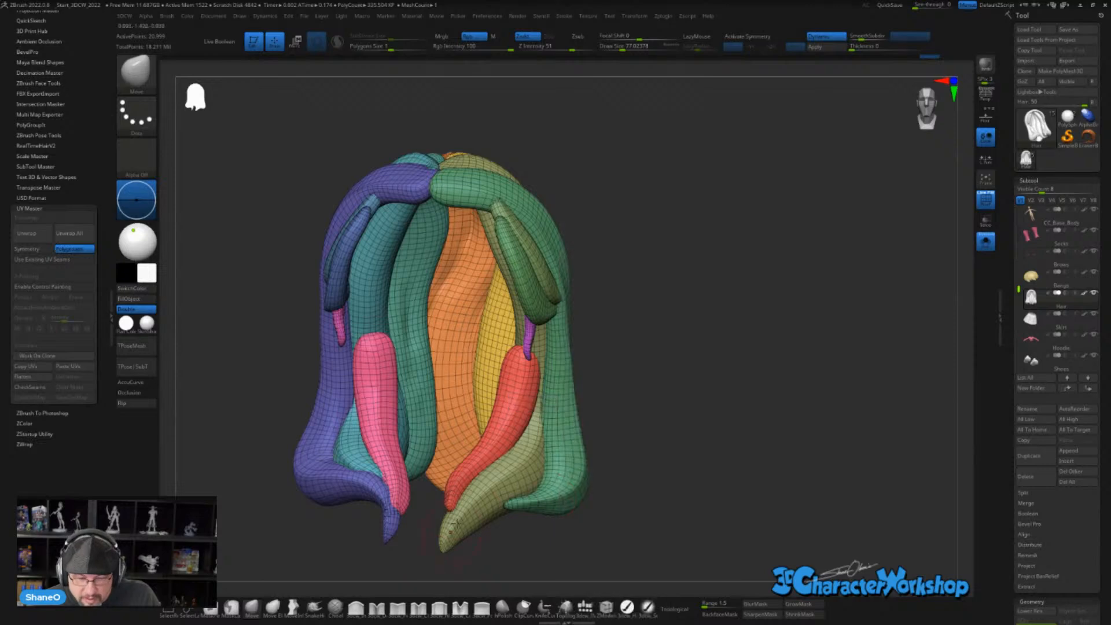
pyautogui.press('space')
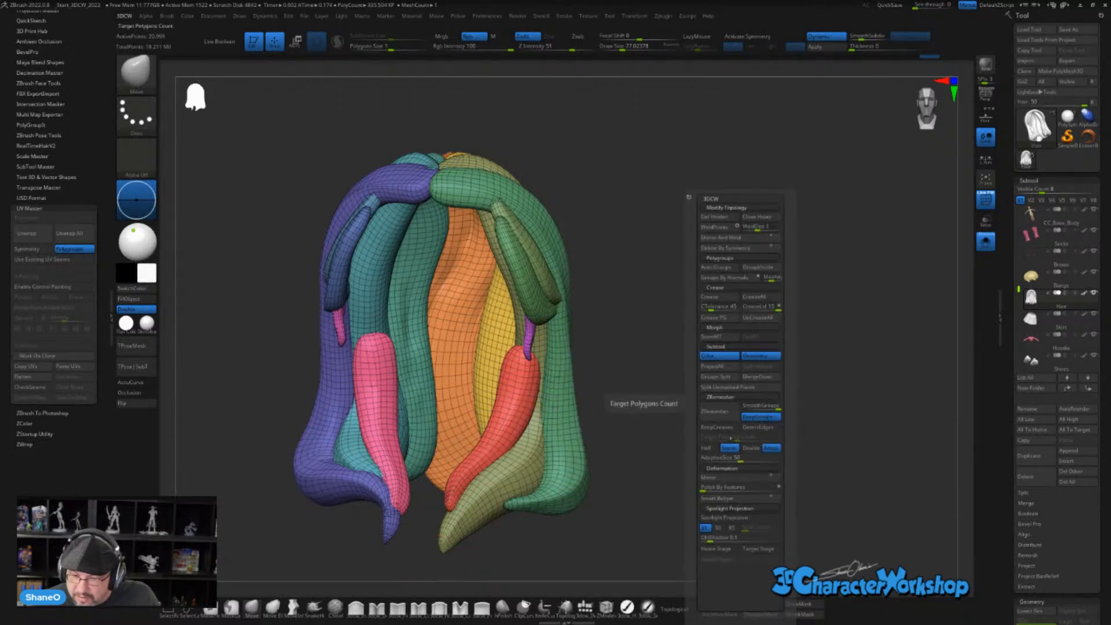
pyautogui.click(720, 421)
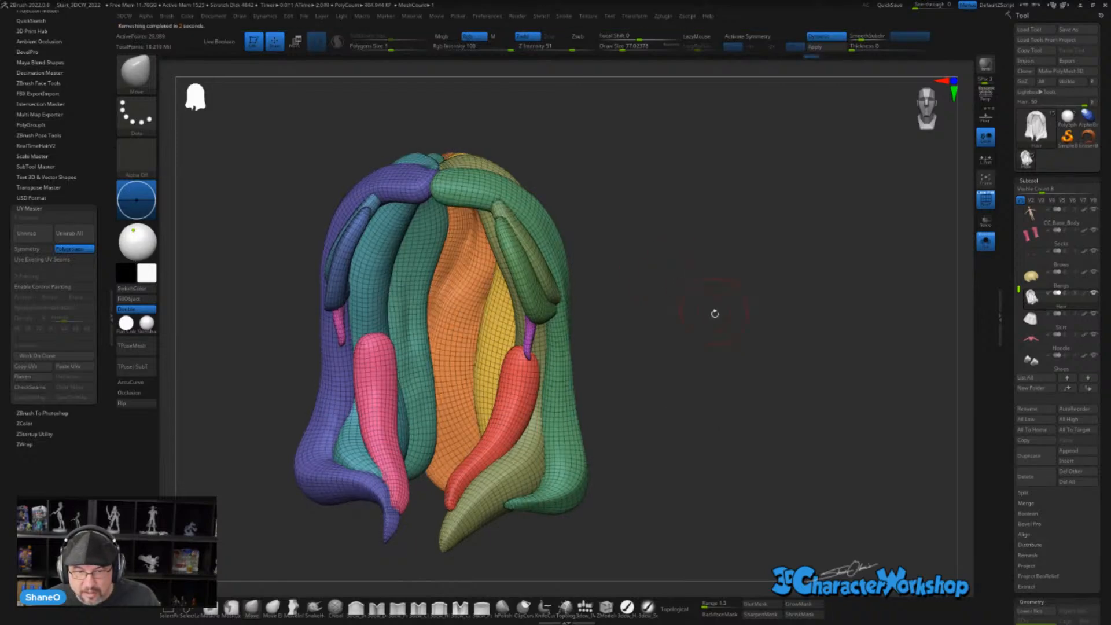
# - Check the remeshed hair's topology from the back and ZRemesh it again with the Half option
pyautogui.moveTo(715, 313); pyautogui.dragTo(566, 518)
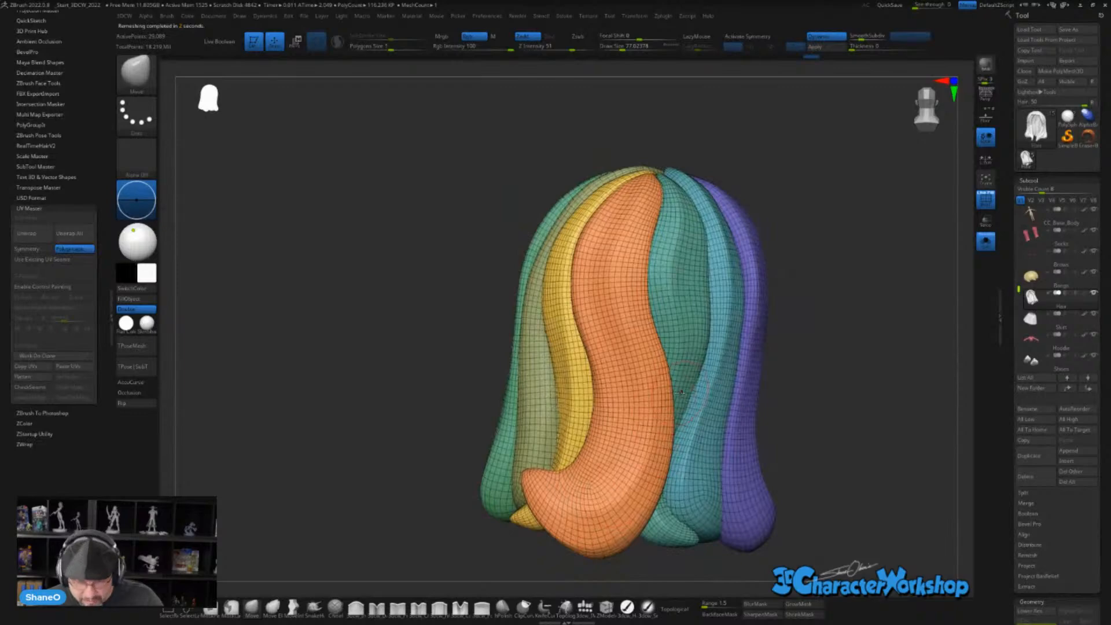
pyautogui.hotkey('shift', 'f')
pyautogui.moveTo(820, 338); pyautogui.dragTo(664, 369)
pyautogui.hotkey('shift', 'f')
pyautogui.moveTo(767, 443); pyautogui.dragTo(585, 496)
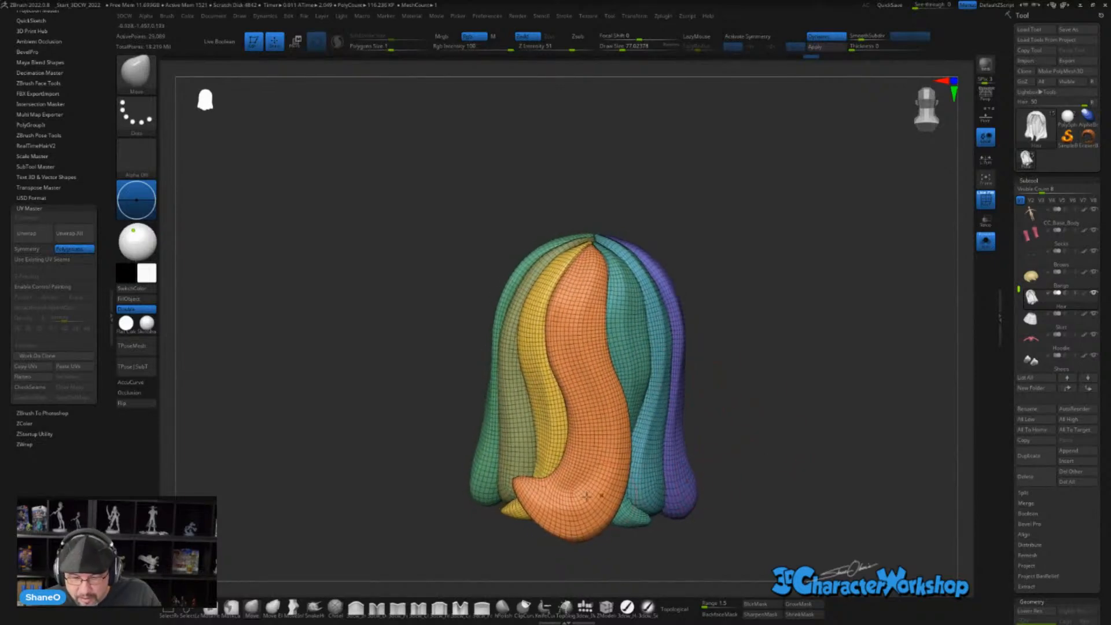
pyautogui.press('space')
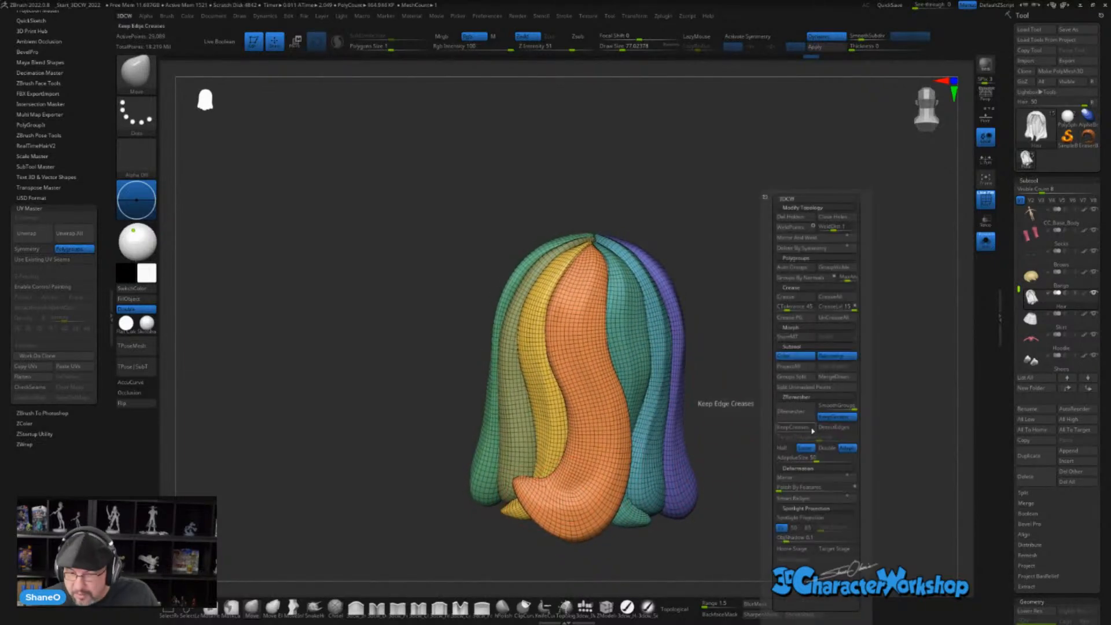
pyautogui.click(788, 450)
pyautogui.click(802, 415)
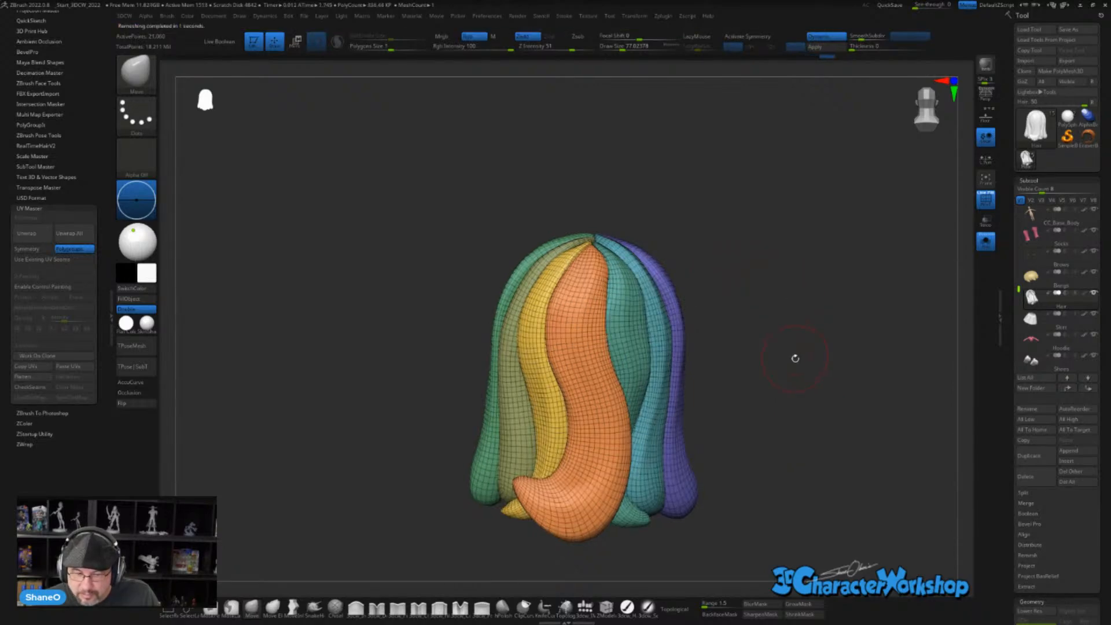
# - Turn off the hair's polyframe and fill the Hair subtool with the blonde colour of the Bangs subtool
pyautogui.moveTo(795, 358)
pyautogui.mouseDown()
pyautogui.moveTo(873, 344)
pyautogui.moveTo(822, 367)
pyautogui.moveTo(715, 368)
pyautogui.moveTo(803, 309)
pyautogui.moveTo(763, 341)
pyautogui.mouseUp()
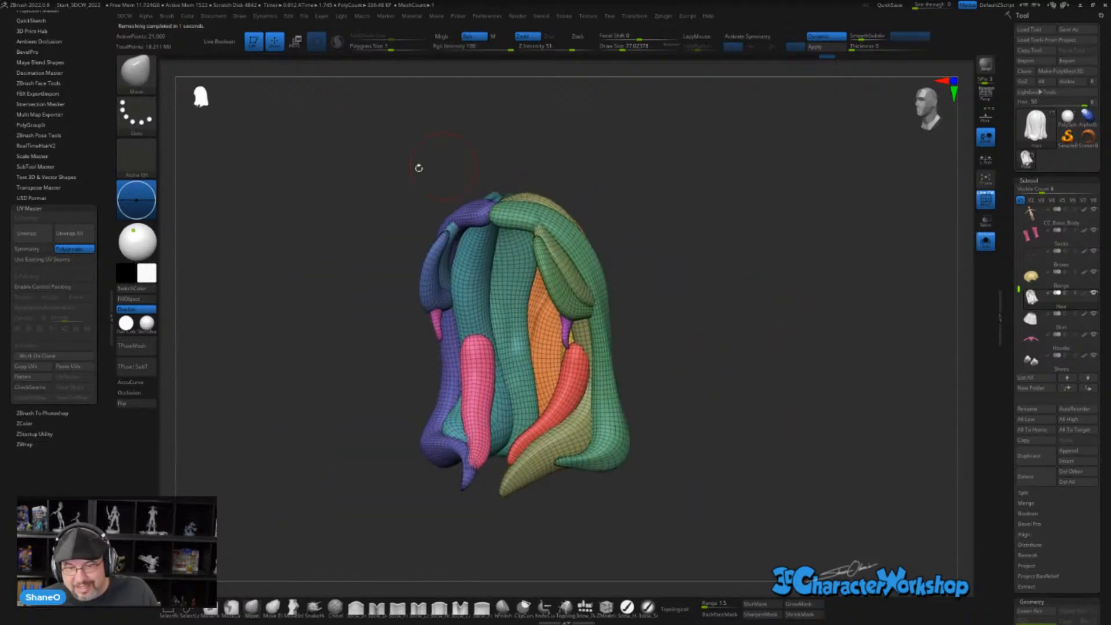
pyautogui.moveTo(677, 310); pyautogui.dragTo(757, 307)
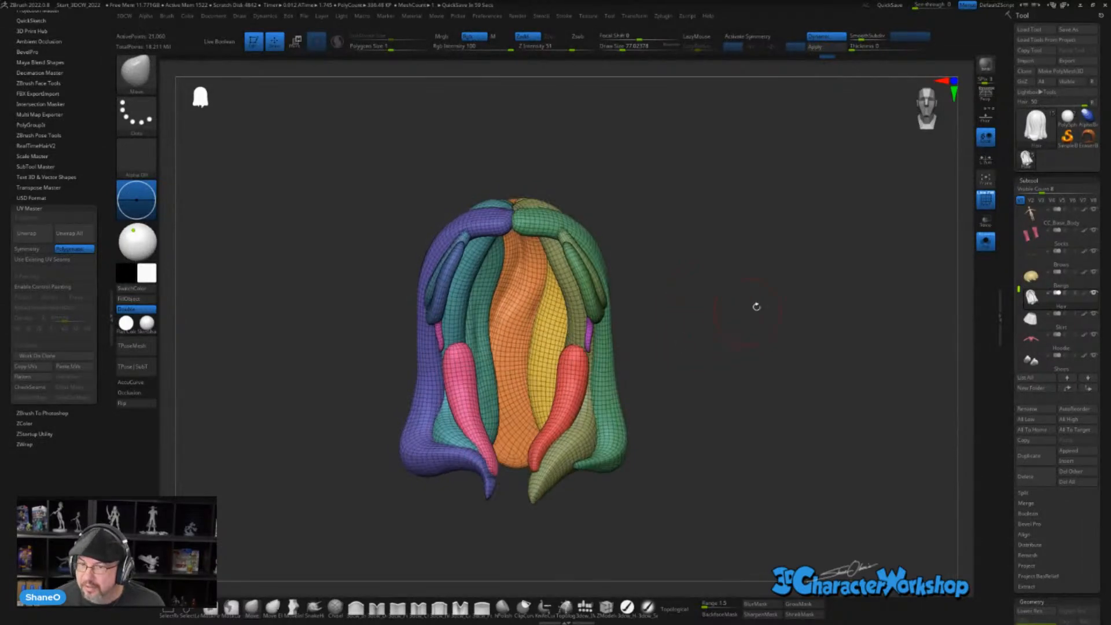
pyautogui.moveTo(688, 292); pyautogui.dragTo(685, 292)
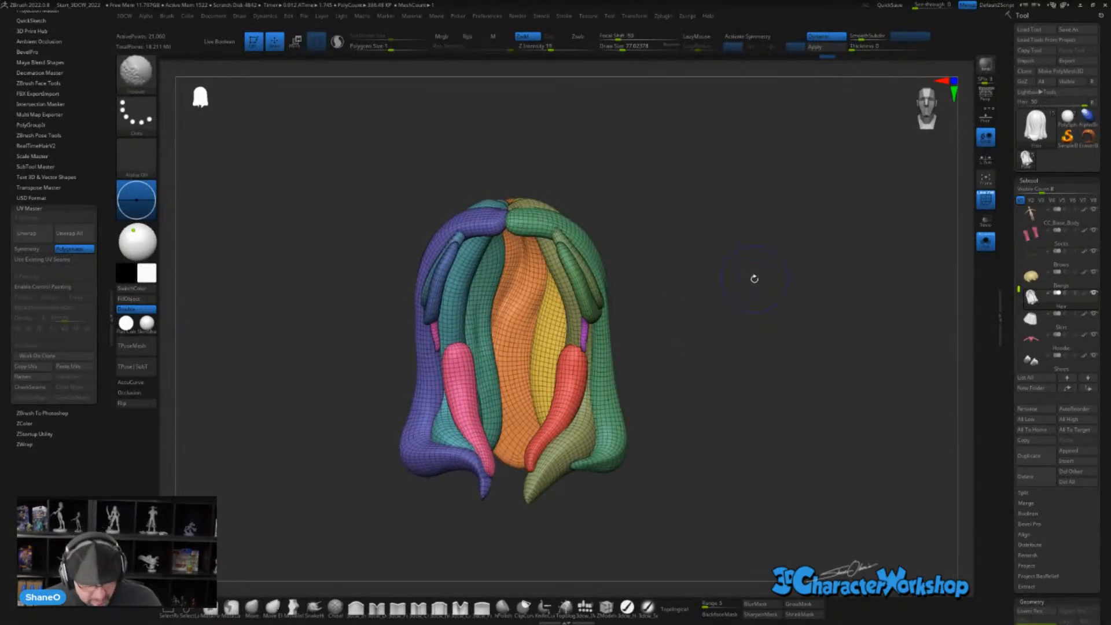
pyautogui.hotkey('shift', 'f')
pyautogui.click(1030, 282)
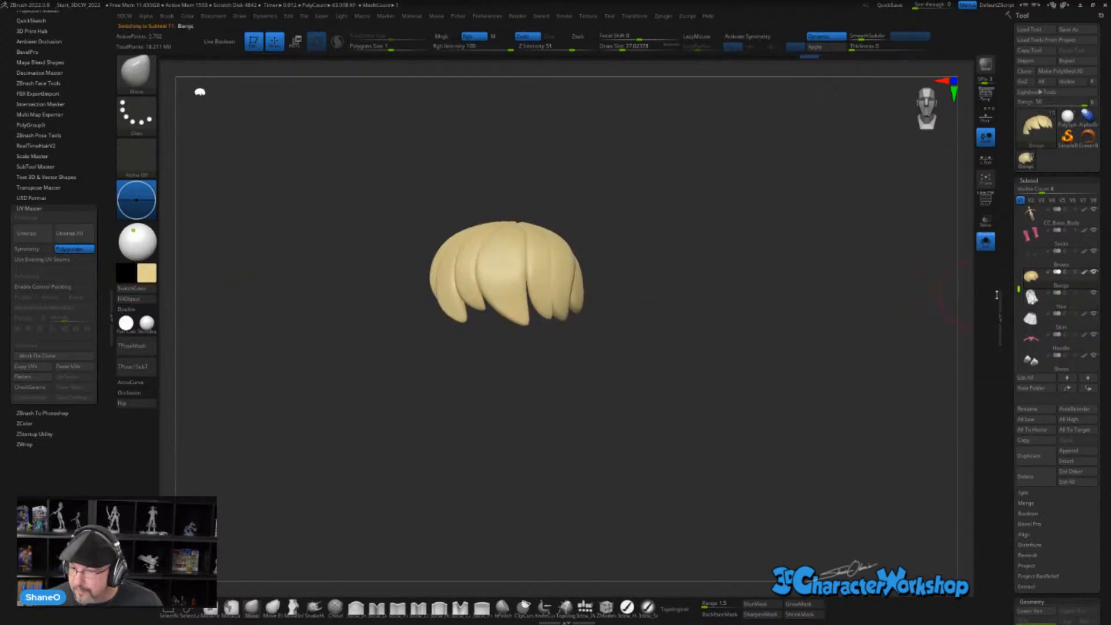
pyautogui.click(1030, 297)
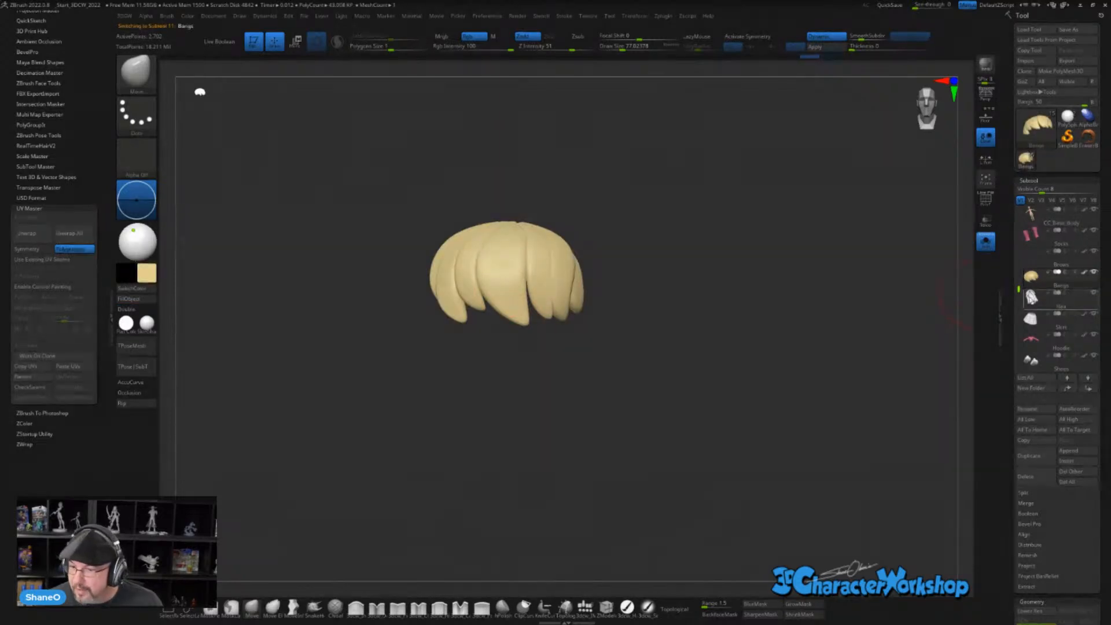
pyautogui.click(132, 300)
pyautogui.keyDown('shift'); pyautogui.moveTo(814, 359); pyautogui.dragTo(795, 325); pyautogui.keyUp('shift')
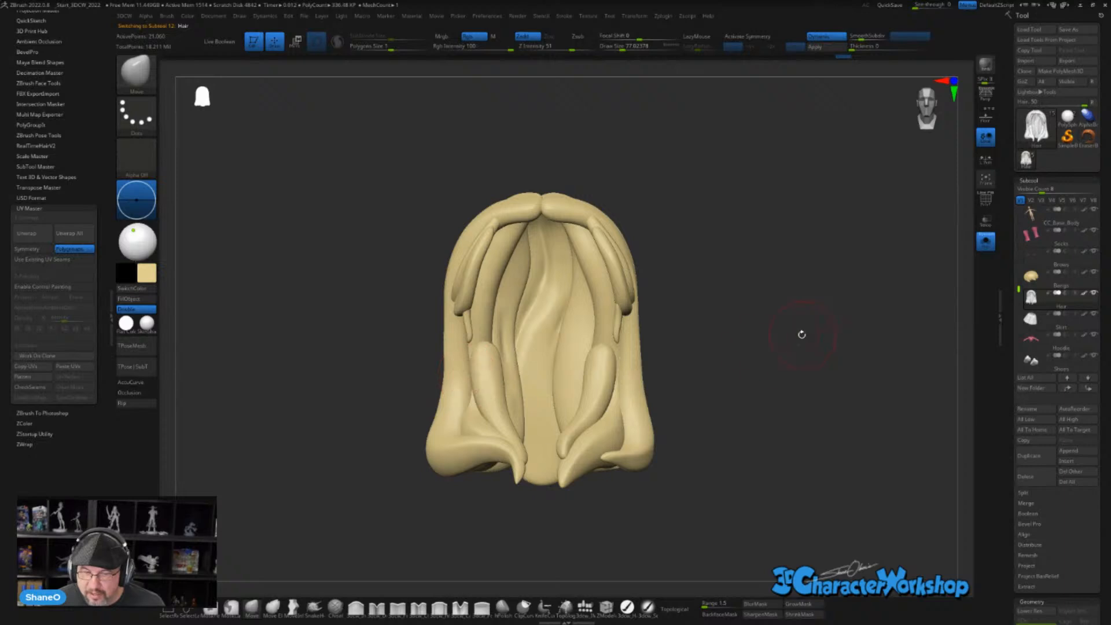
# - Inspect the blonde-filled hair from the front and both sides
pyautogui.moveTo(801, 330); pyautogui.dragTo(717, 340)
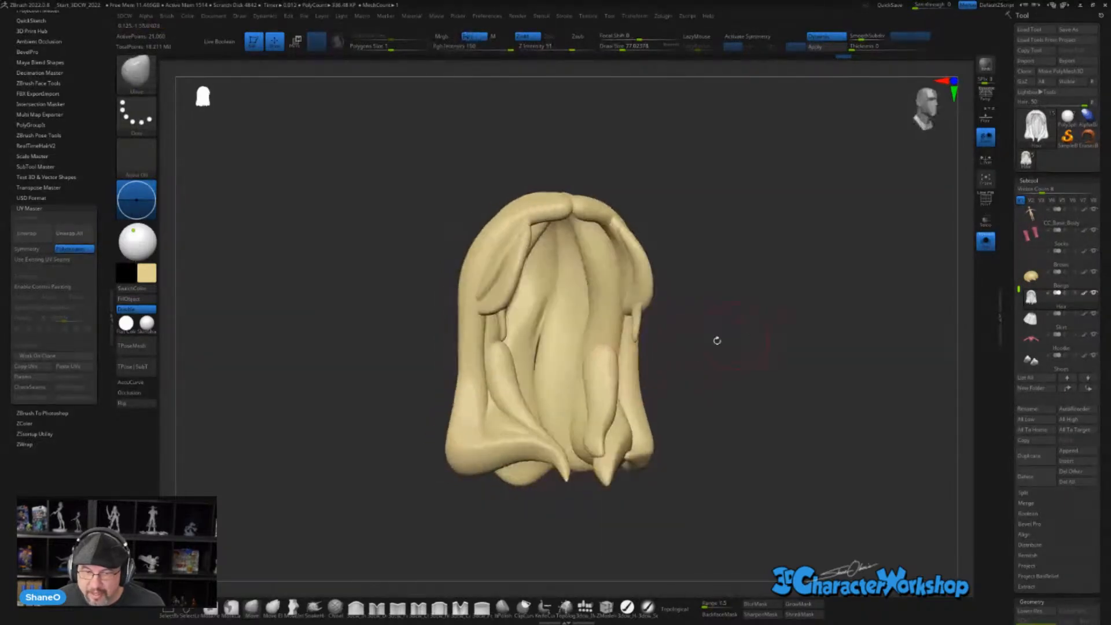
pyautogui.moveTo(802, 365); pyautogui.dragTo(911, 385)
pyautogui.moveTo(813, 317); pyautogui.dragTo(802, 255)
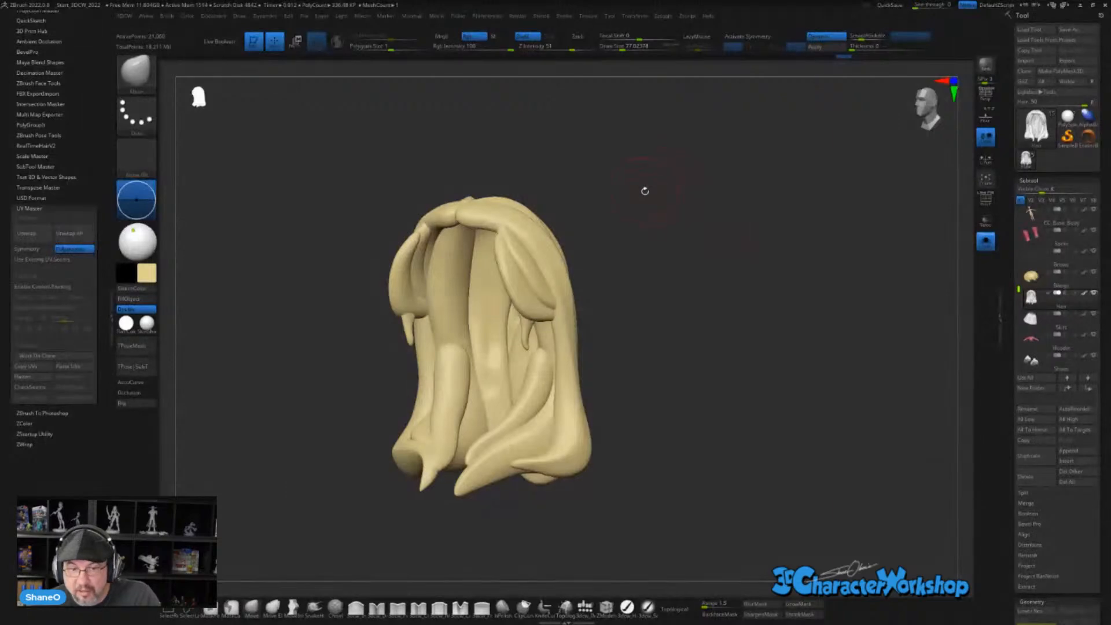
pyautogui.click(495, 16)
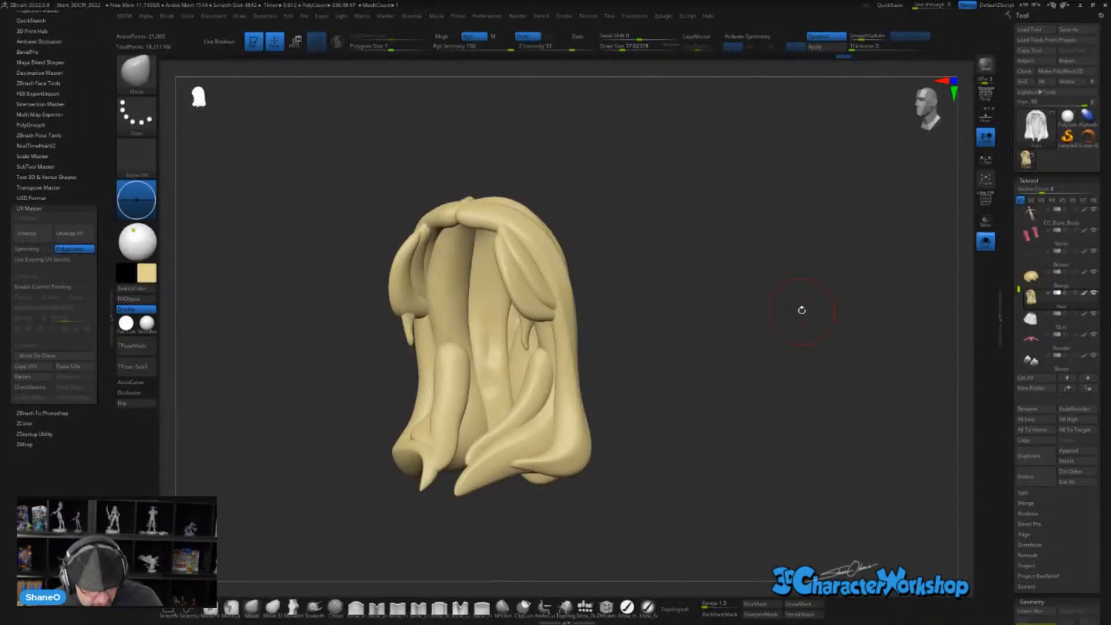
# - Show the mesh export preferences under ImportExport and check the axis-flip, Mrg and Grp options
pyautogui.keyDown('alt'); pyautogui.moveTo(802, 310); pyautogui.dragTo(537, 89); pyautogui.keyUp('alt')
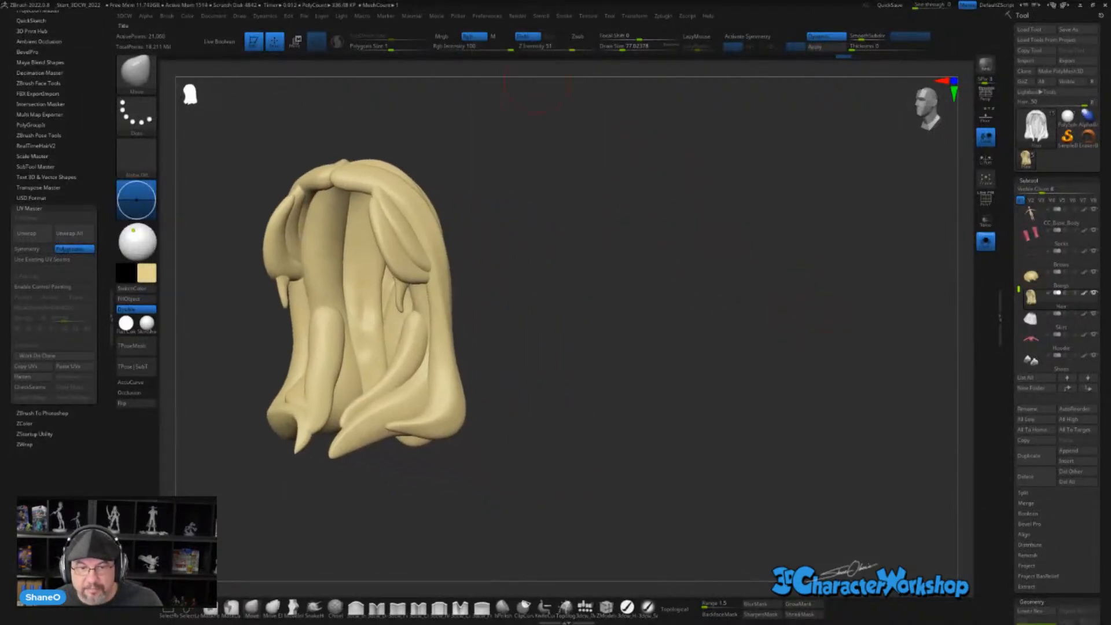
pyautogui.click(490, 21)
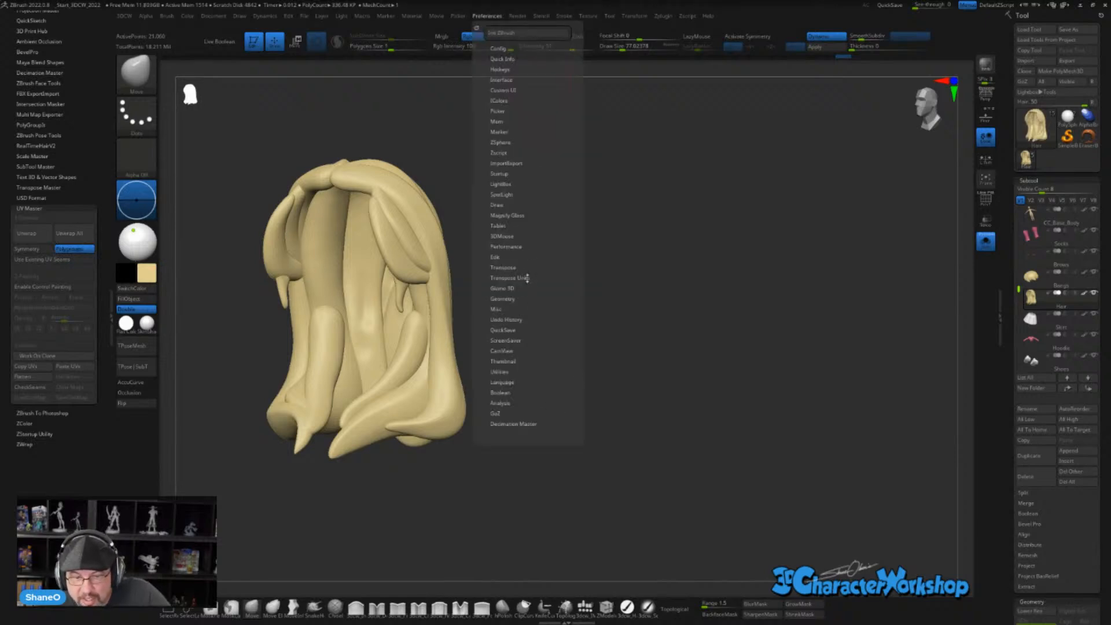
pyautogui.click(506, 163)
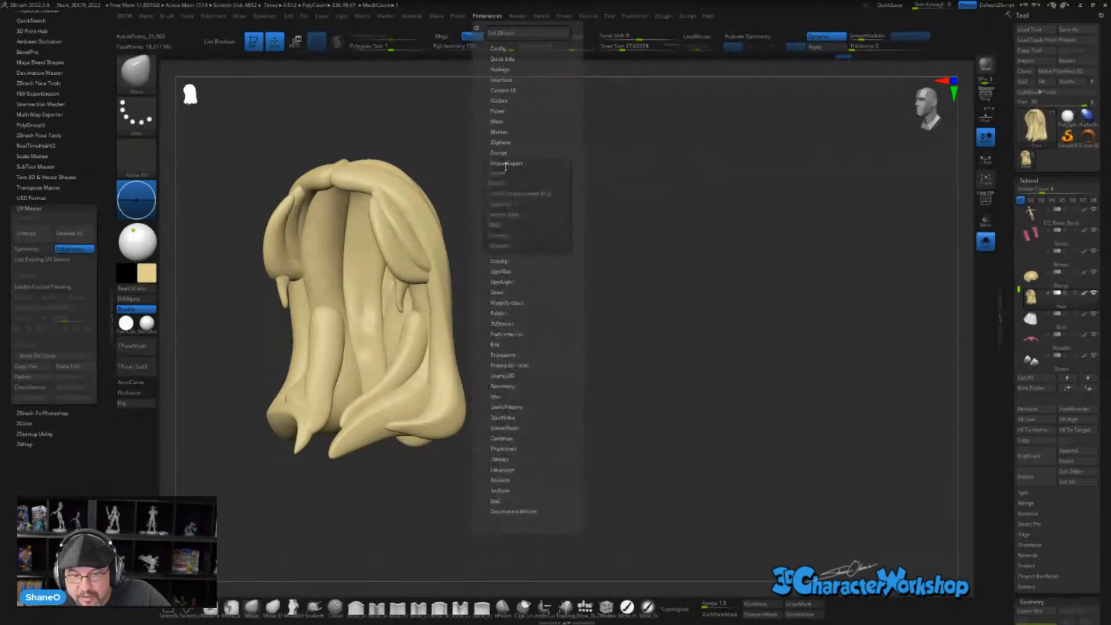
pyautogui.click(509, 183)
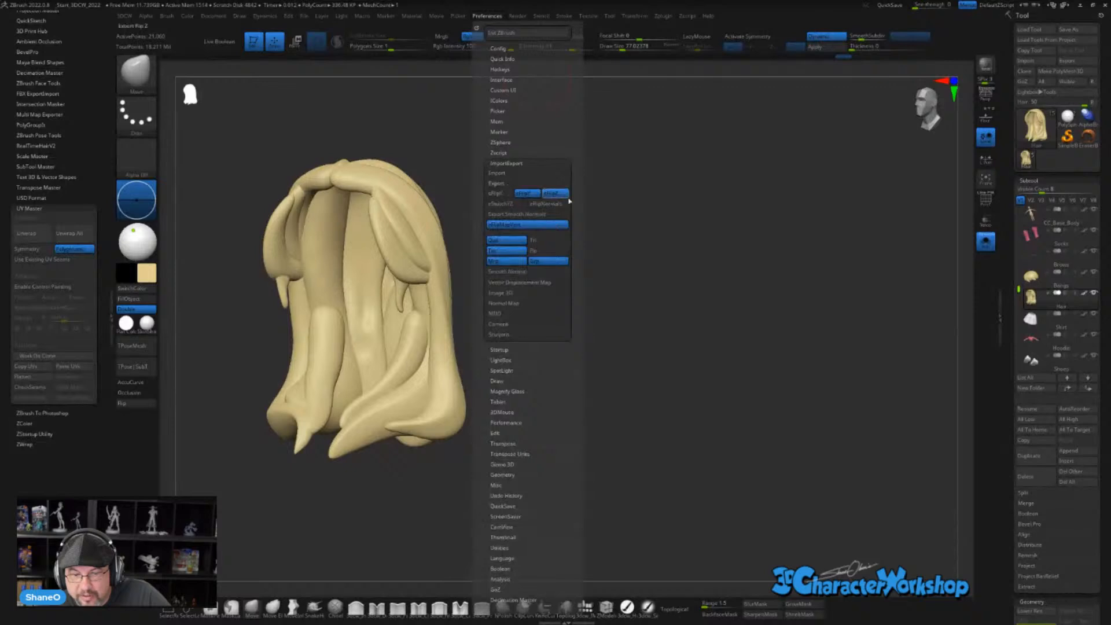
pyautogui.click(547, 262)
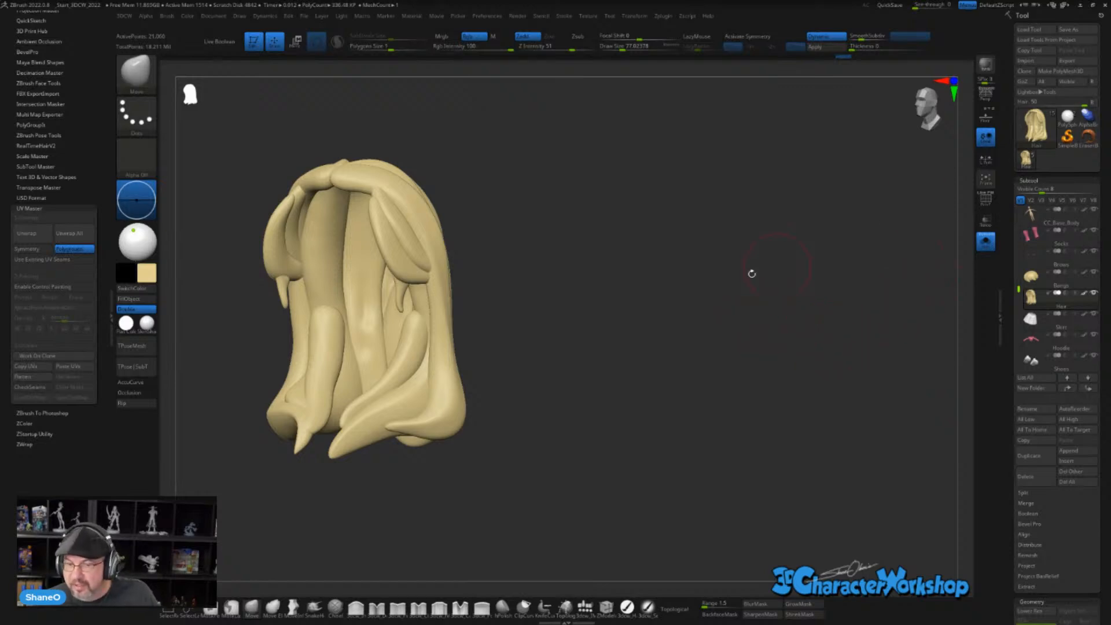
# - Export the Hair subtool as a 3D mesh file and turn the hair to a front view
pyautogui.moveTo(751, 273); pyautogui.dragTo(681, 310)
pyautogui.moveTo(745, 291); pyautogui.dragTo(925, 245)
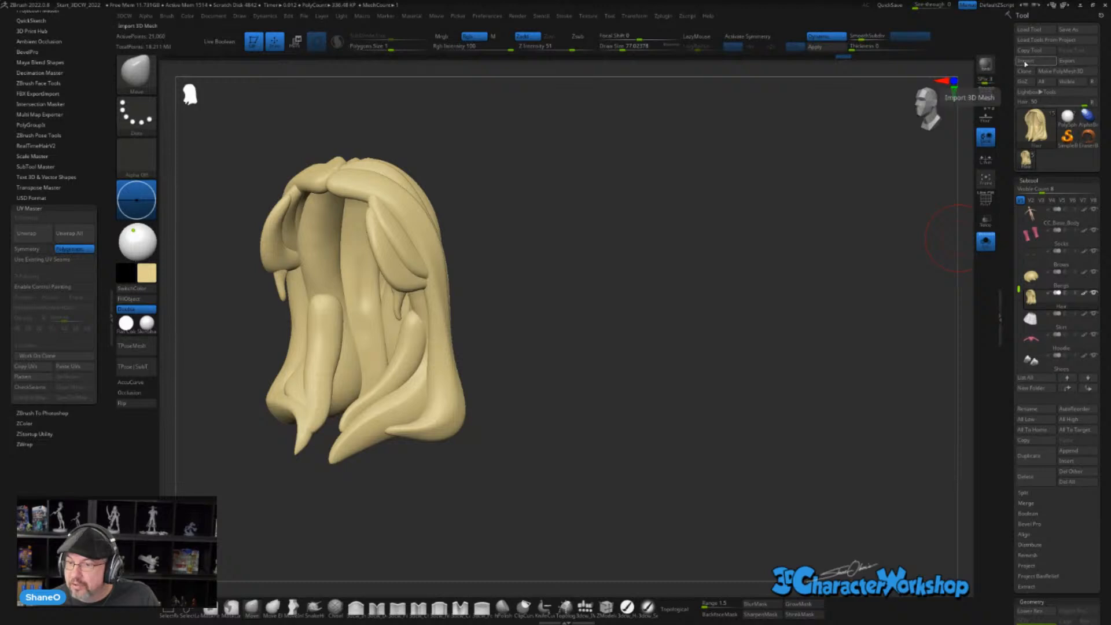
pyautogui.click(1077, 63)
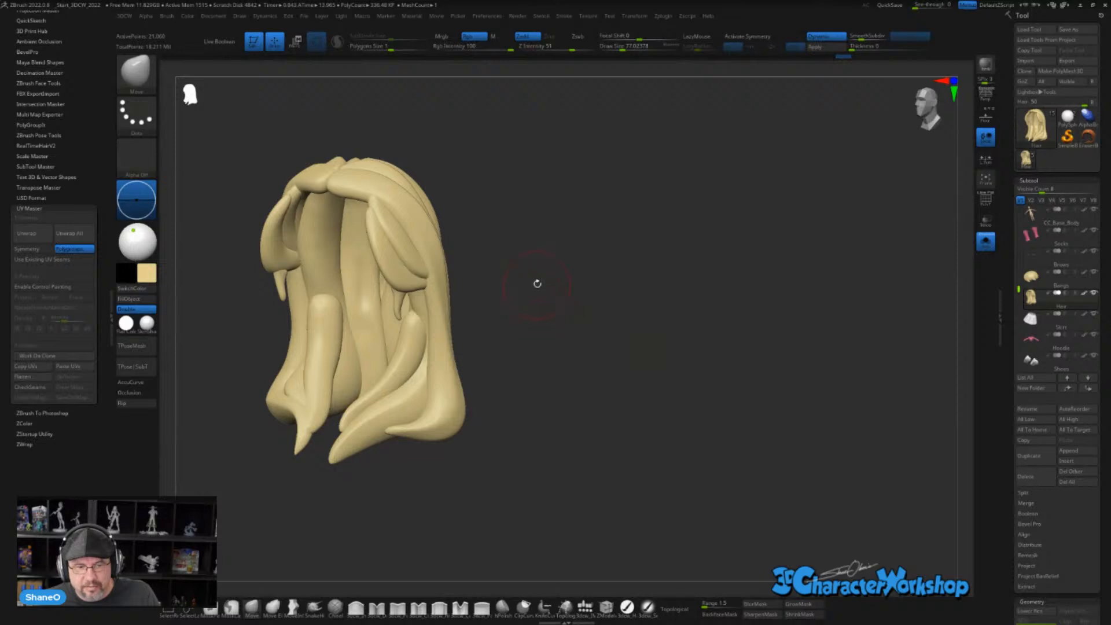
pyautogui.moveTo(537, 283); pyautogui.dragTo(388, 231)
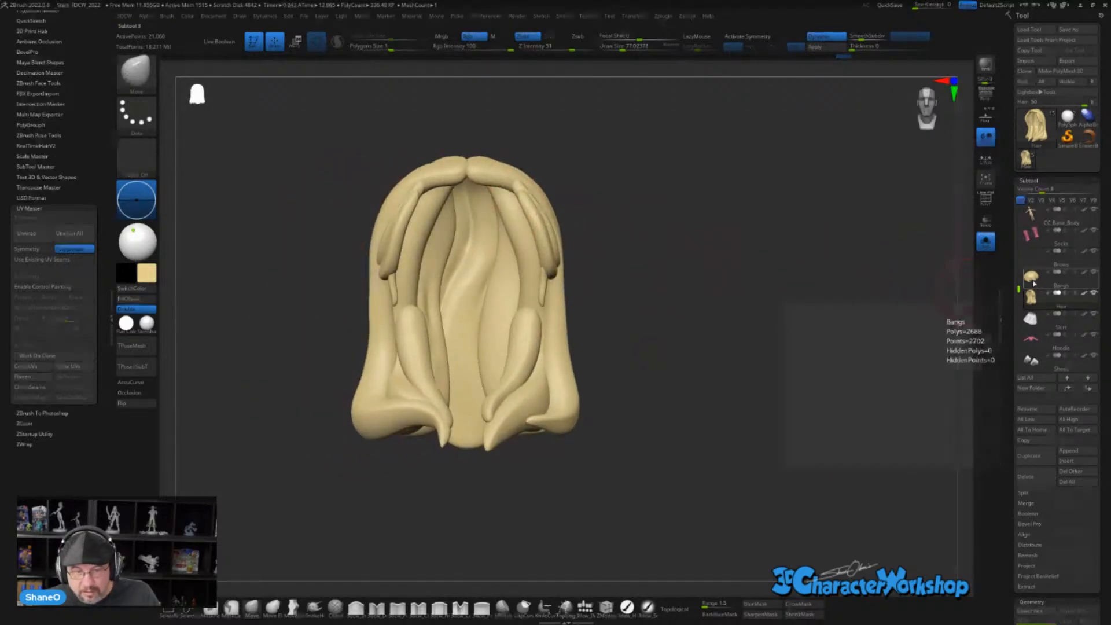
# - Remesh the Bangs subtool with ZRemesher, using the Same polygon count option and keeping its polygroups
pyautogui.click(1034, 283)
pyautogui.moveTo(874, 299); pyautogui.dragTo(747, 272)
pyautogui.hotkey('shift', 'f')
pyautogui.moveTo(636, 306); pyautogui.dragTo(785, 259)
pyautogui.moveTo(786, 259); pyautogui.dragTo(727, 322)
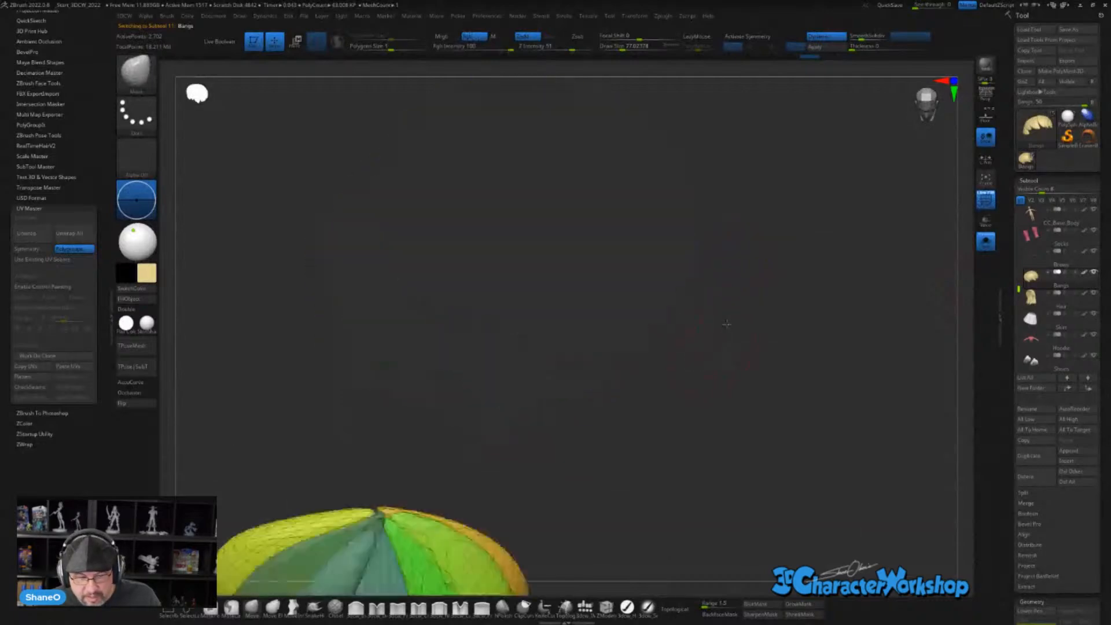
pyautogui.moveTo(690, 398); pyautogui.dragTo(813, 345)
pyautogui.press('space')
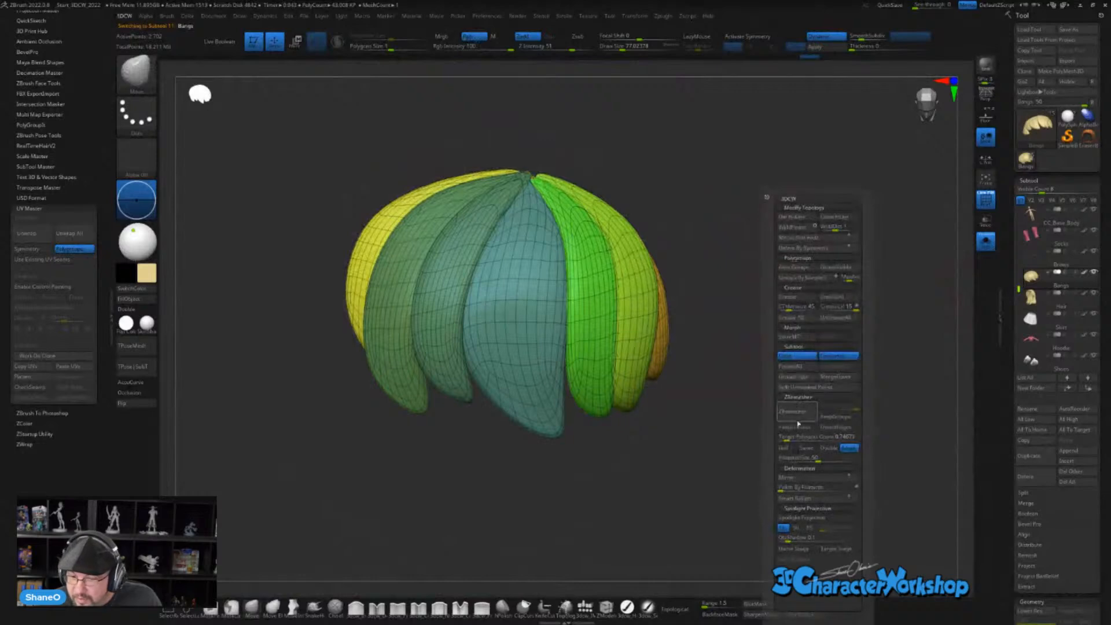
pyautogui.click(813, 448)
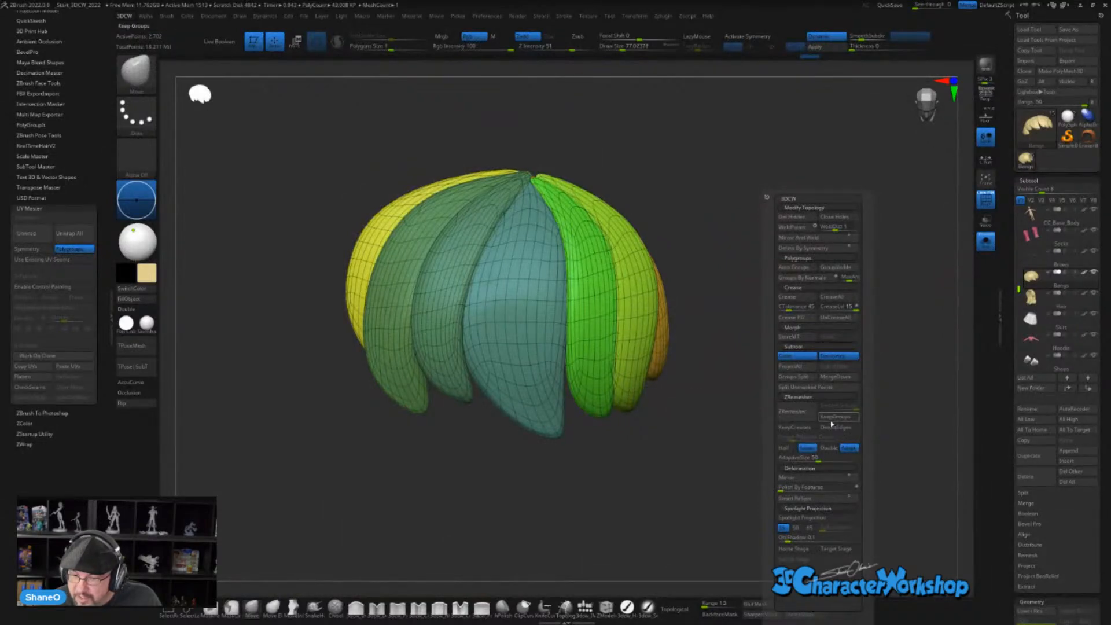
pyautogui.click(832, 419)
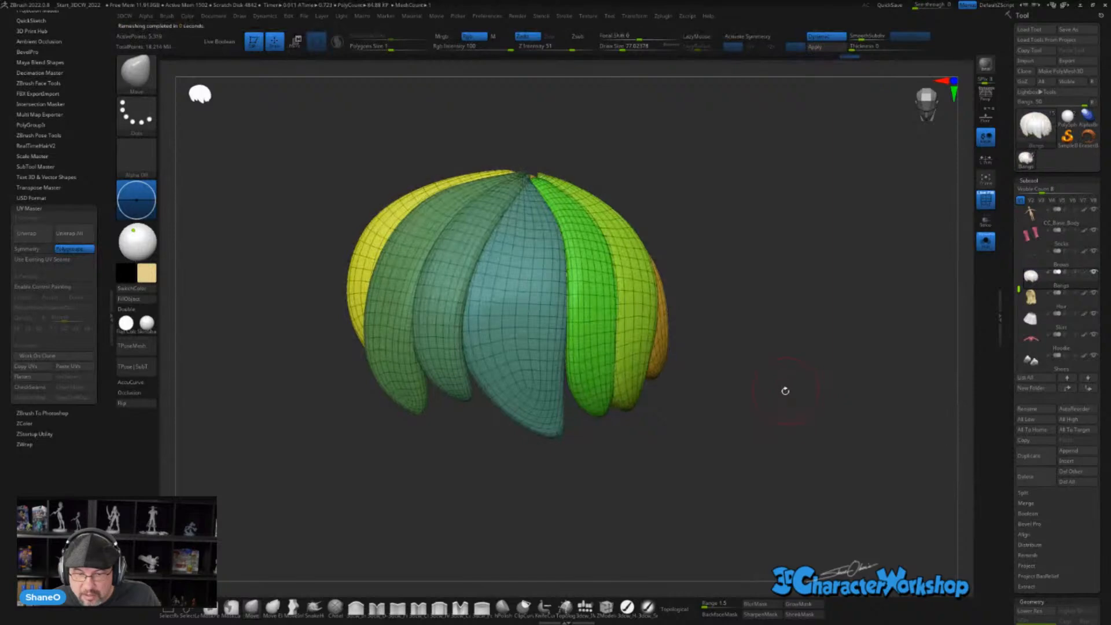
# - Fill the remeshed bangs with the current pale yellow colour and hide the polyframe display
pyautogui.moveTo(785, 390); pyautogui.dragTo(765, 342)
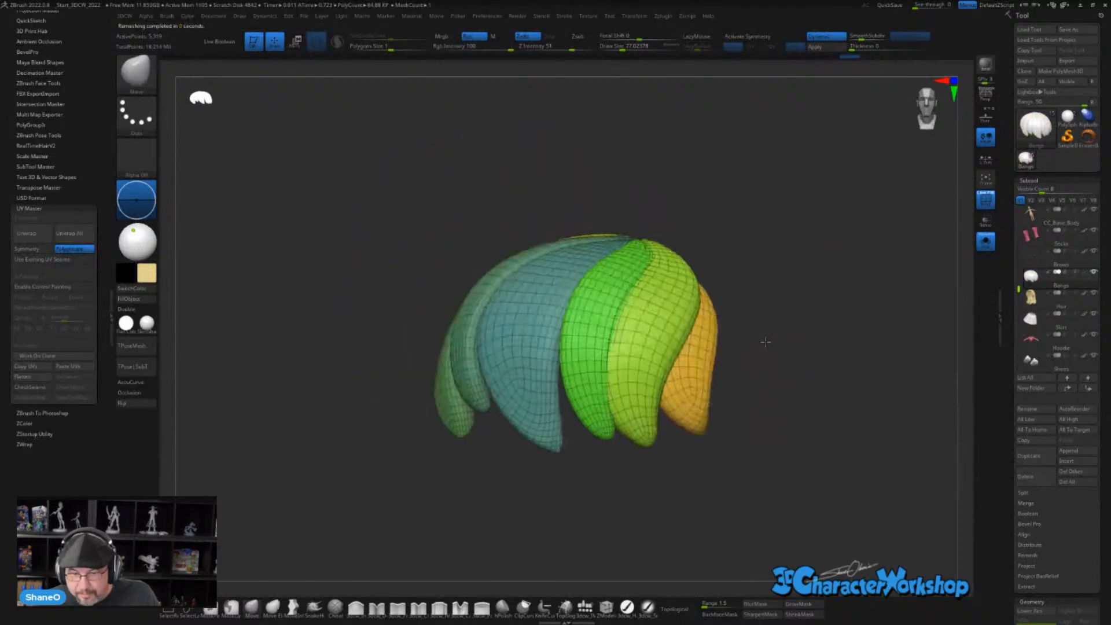
pyautogui.moveTo(622, 502); pyautogui.dragTo(637, 504)
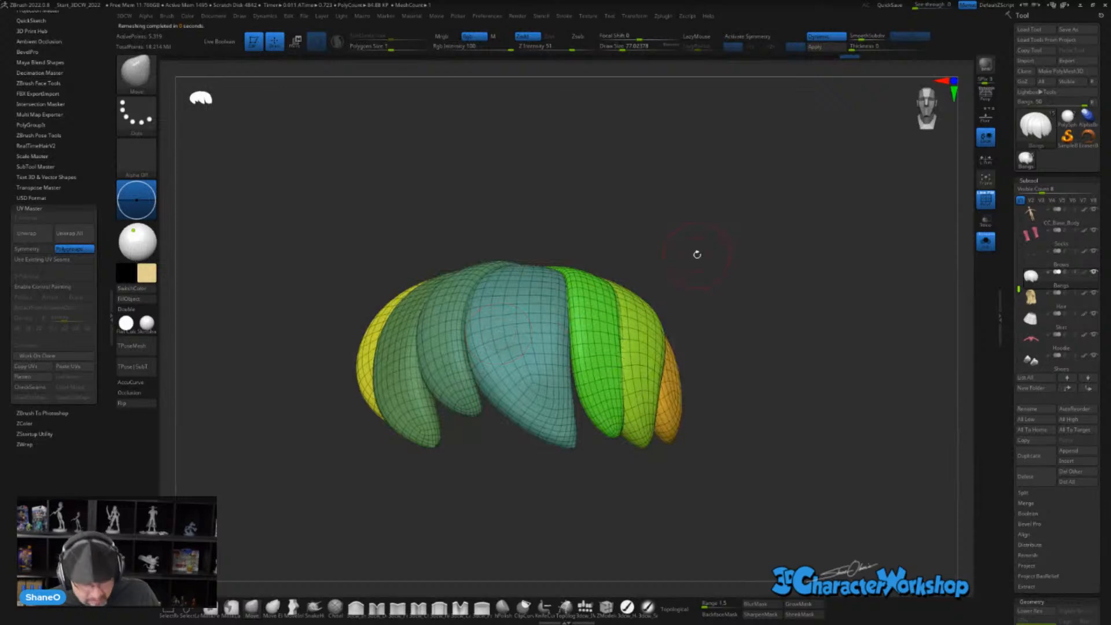
pyautogui.hotkey('shift', 'f')
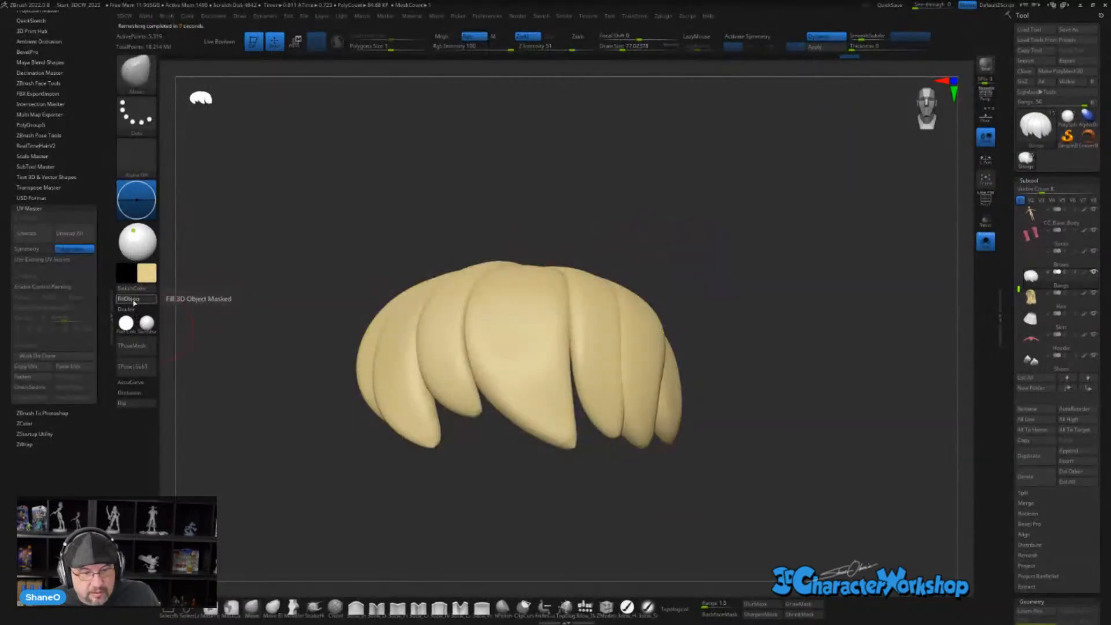
pyautogui.moveTo(589, 182); pyautogui.dragTo(738, 236)
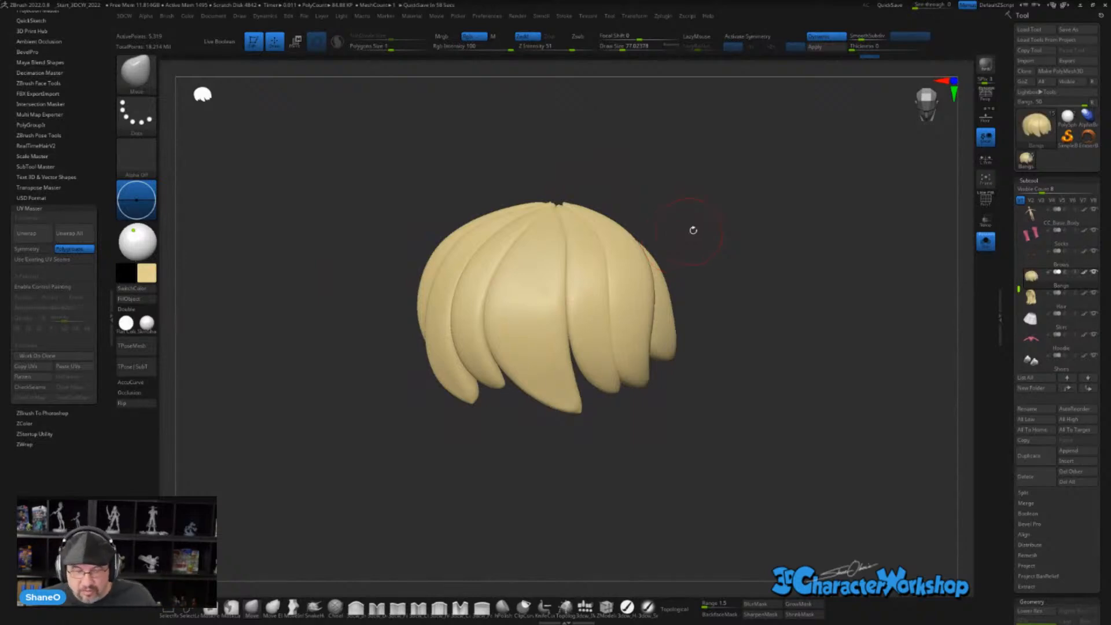
# - Smooth the tip of the outer lock and the crown point where the locks of the bangs meet
pyautogui.moveTo(694, 231); pyautogui.dragTo(718, 210)
pyautogui.moveTo(536, 484); pyautogui.dragTo(528, 454)
pyautogui.press('shift')
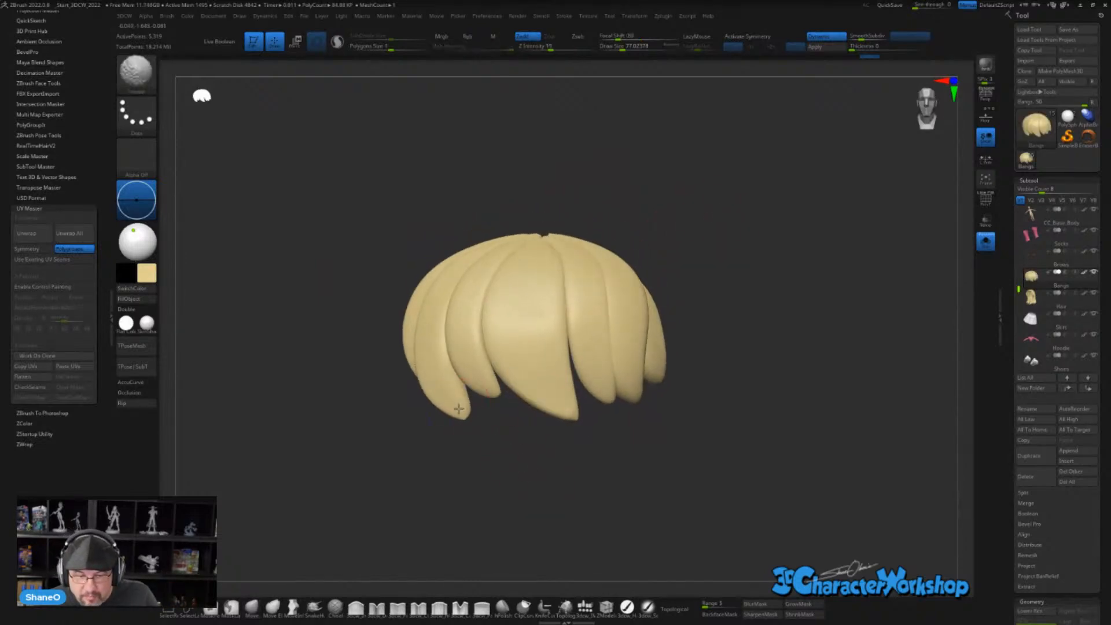
pyautogui.keyDown('shift'); pyautogui.moveTo(458, 409); pyautogui.dragTo(464, 414); pyautogui.keyUp('shift')
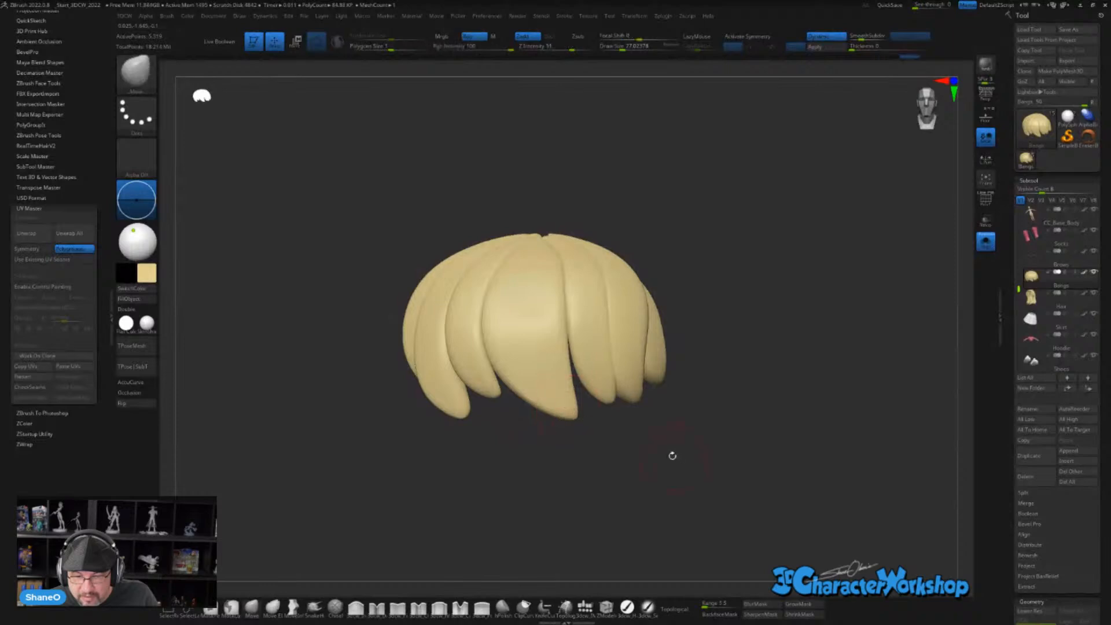
pyautogui.moveTo(670, 454)
pyautogui.mouseDown()
pyautogui.moveTo(700, 380)
pyautogui.moveTo(770, 433)
pyautogui.mouseUp()
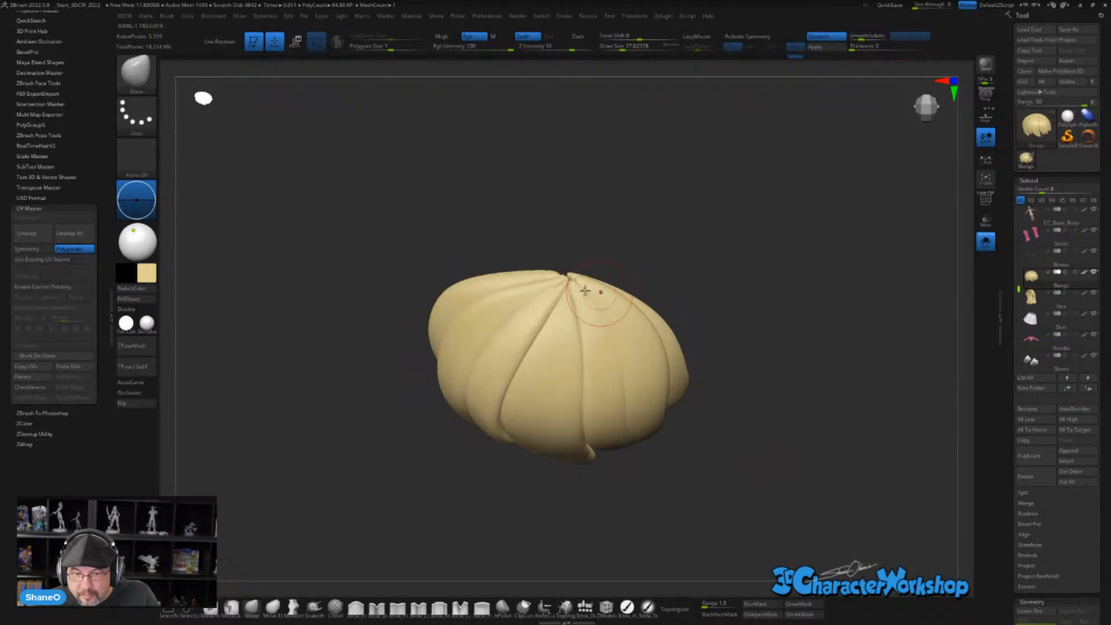
pyautogui.press('shift')
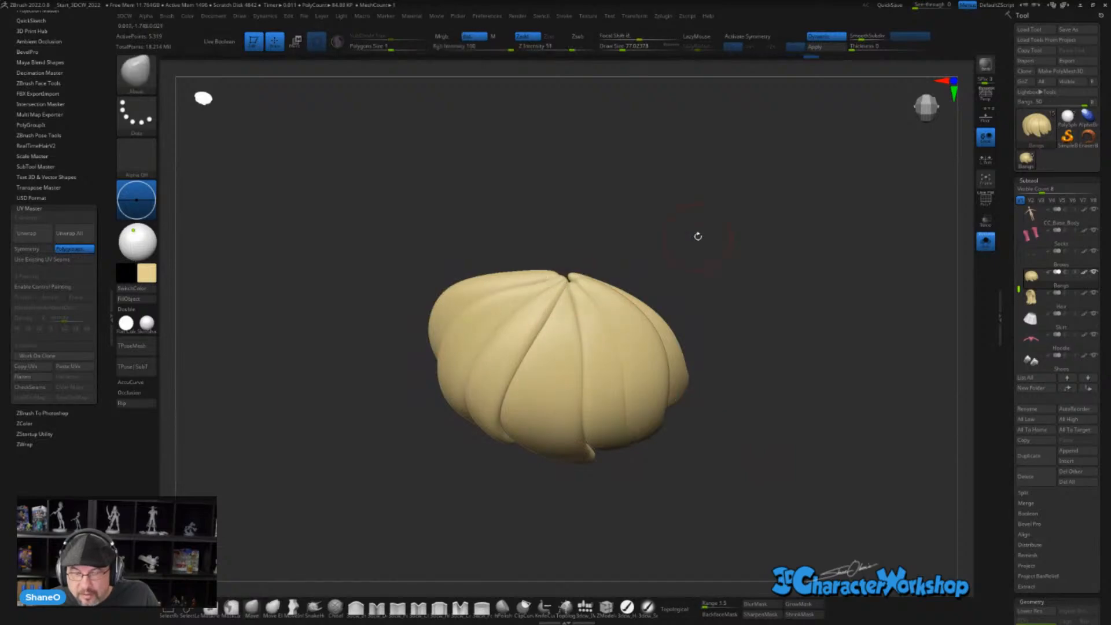
pyautogui.moveTo(821, 300)
pyautogui.mouseDown()
pyautogui.moveTo(810, 263)
pyautogui.moveTo(818, 303)
pyautogui.moveTo(801, 313)
pyautogui.mouseUp()
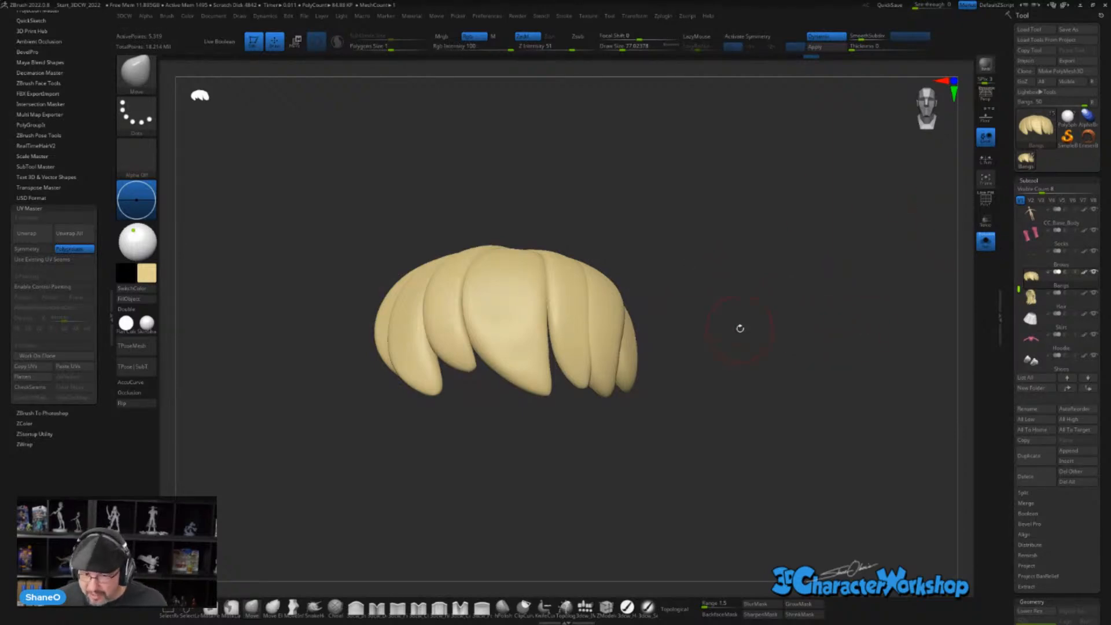
# - Remesh the bangs twice with ZRemesher, using the Half polygon count option and keeping the polygroups
pyautogui.hotkey('shift', 'f')
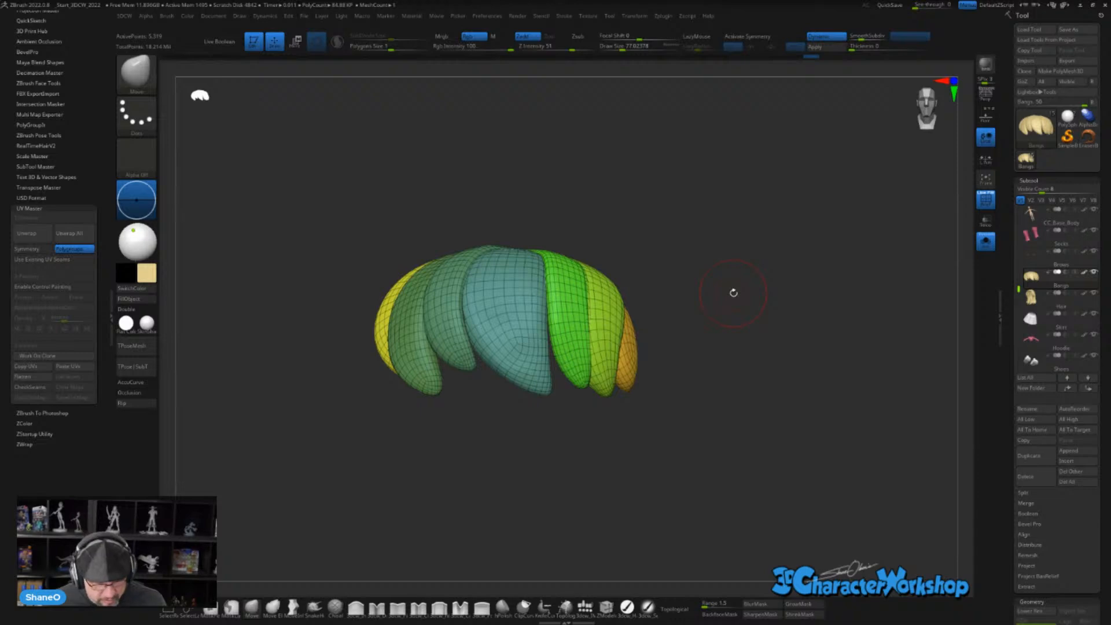
pyautogui.press('space')
pyautogui.click(704, 449)
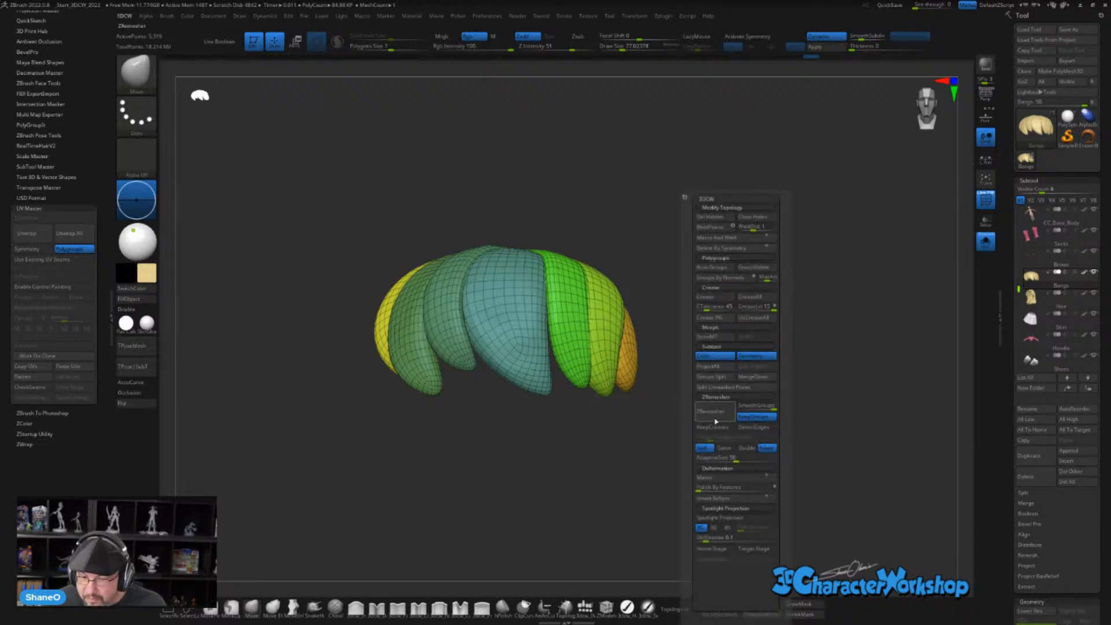
pyautogui.click(716, 418)
pyautogui.moveTo(744, 342)
pyautogui.mouseDown()
pyautogui.moveTo(747, 356)
pyautogui.moveTo(754, 345)
pyautogui.mouseUp()
pyautogui.press('space')
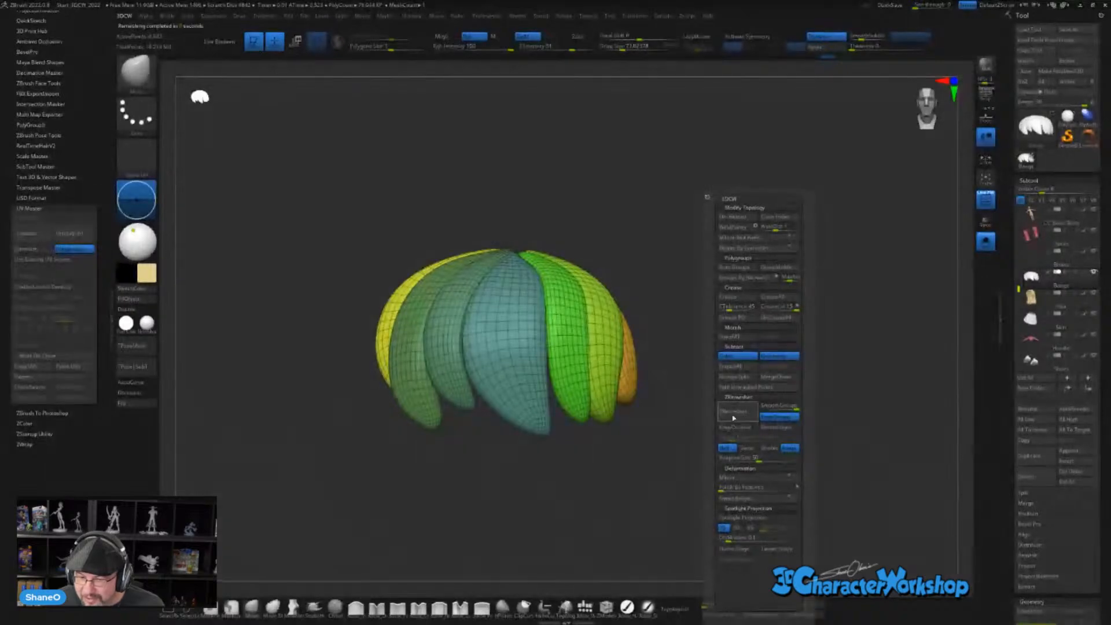
pyautogui.click(732, 415)
# - Refill the newly remeshed bangs with the pale yellow colour, leaving the polyframe display on
pyautogui.moveTo(732, 415); pyautogui.dragTo(737, 351)
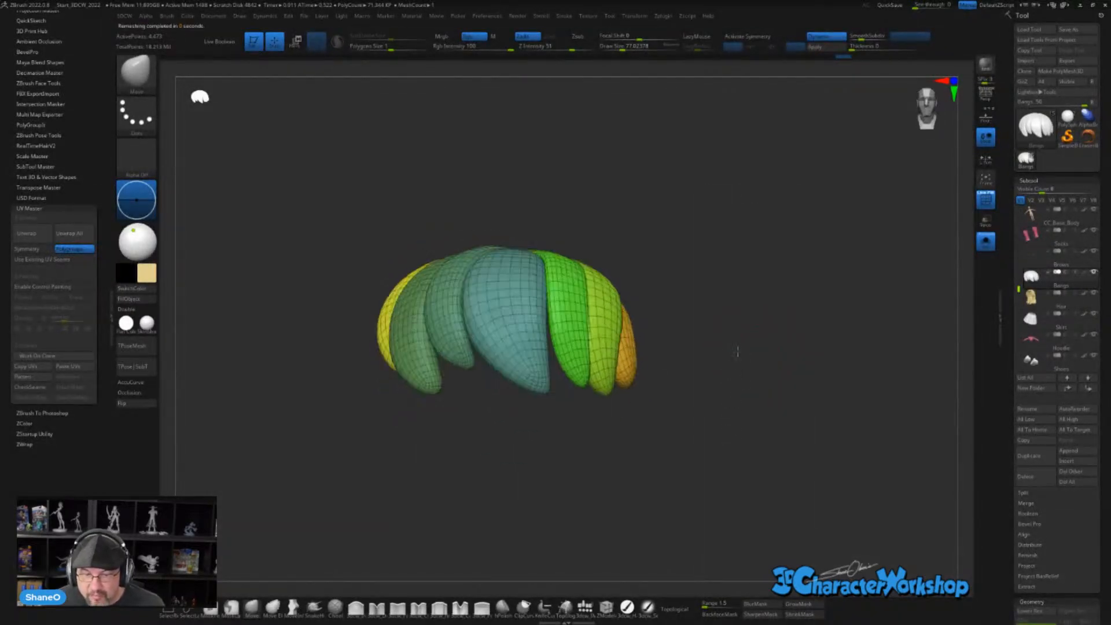
pyautogui.hotkey('shift', 'f')
pyautogui.hotkey('shift', 'f')
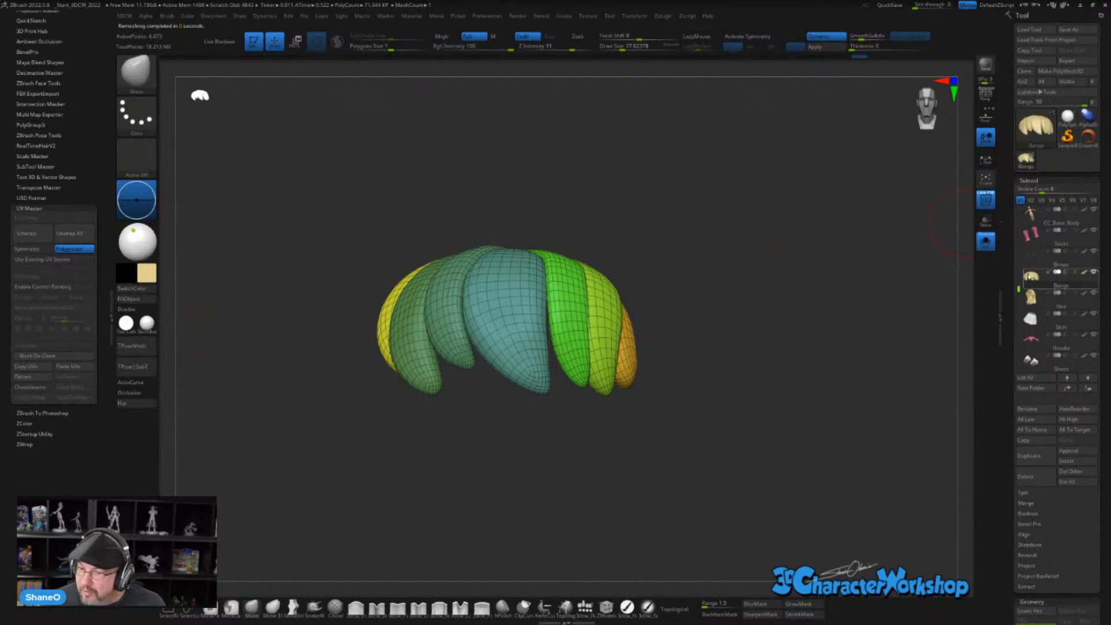
# - Merge the Bangs subtool down into the Hair subtool below it and accept the irreversible operation
pyautogui.moveTo(1035, 296)
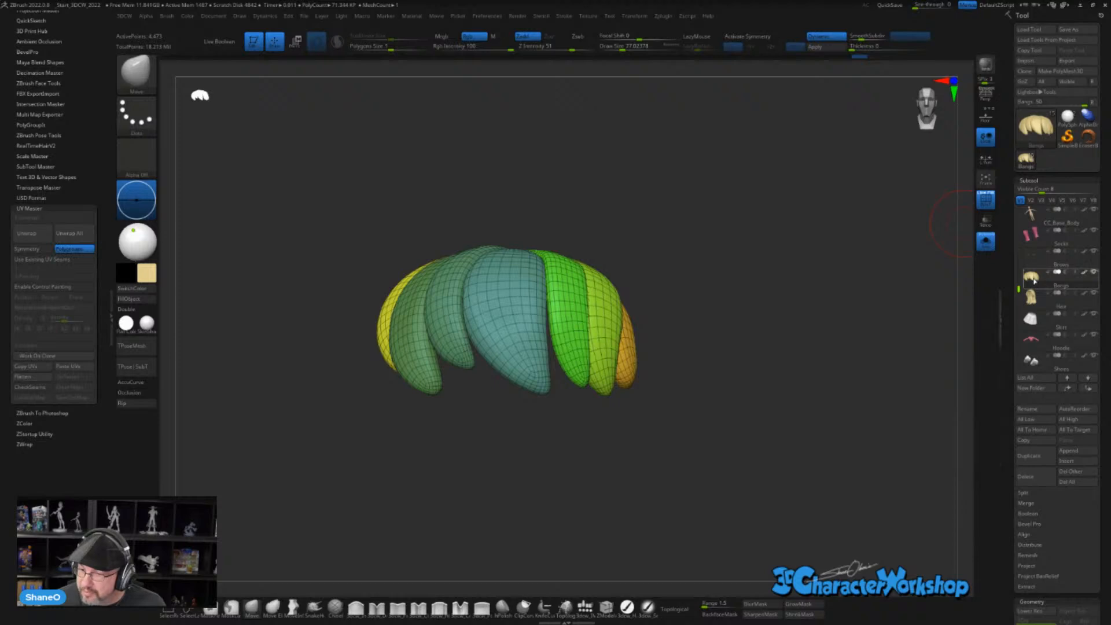
pyautogui.click(1029, 504)
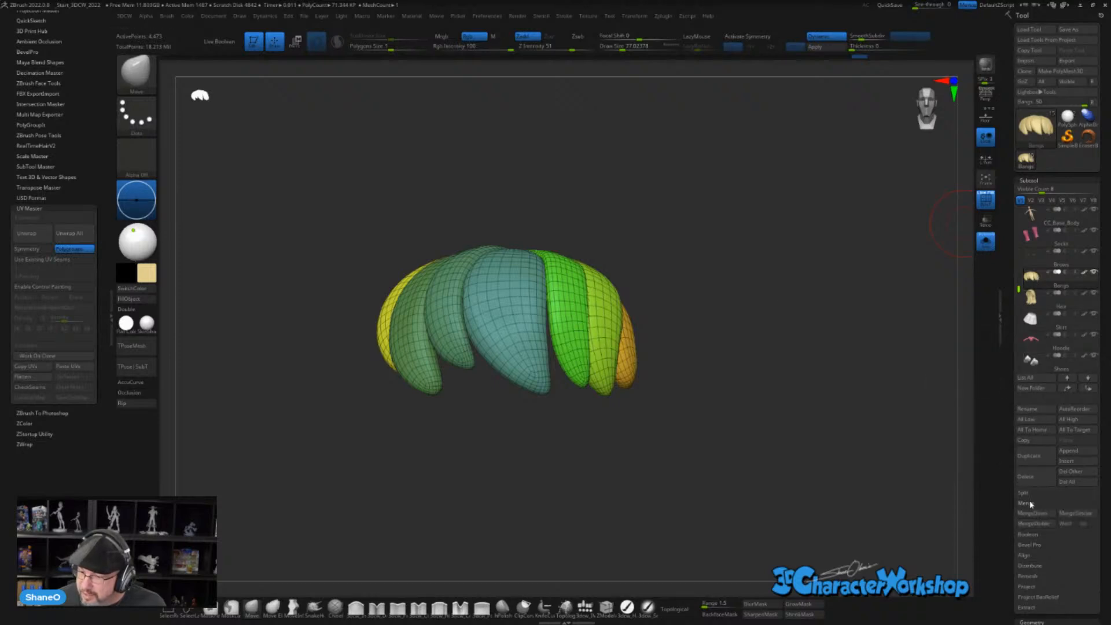
pyautogui.click(1032, 513)
pyautogui.click(957, 529)
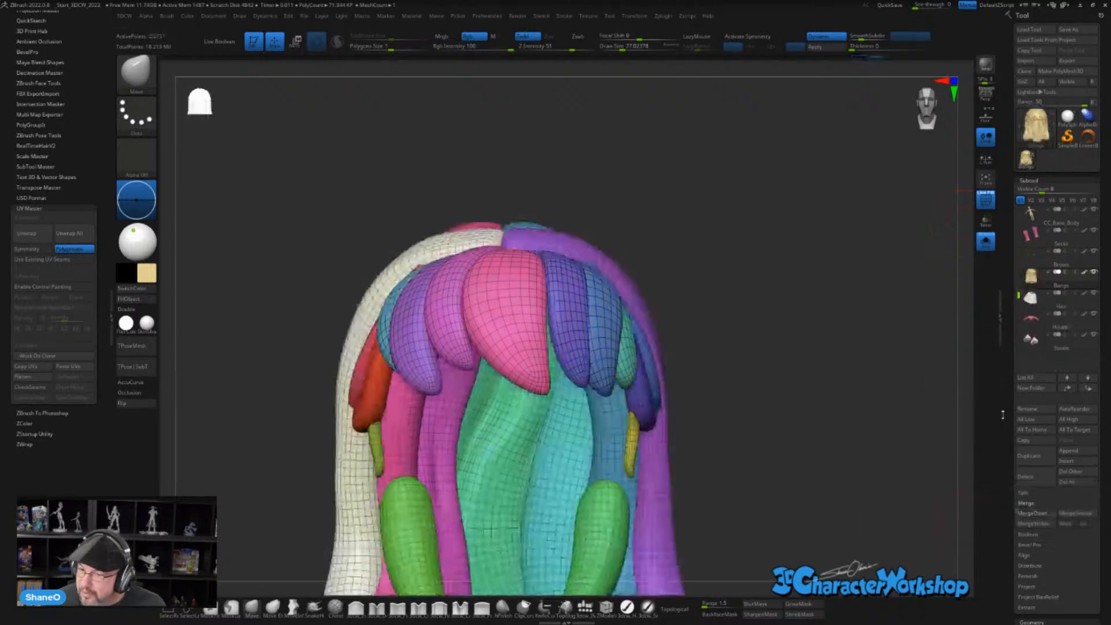
# - Rename the merged bangs and hair subtool as Hair
pyautogui.click(1045, 410)
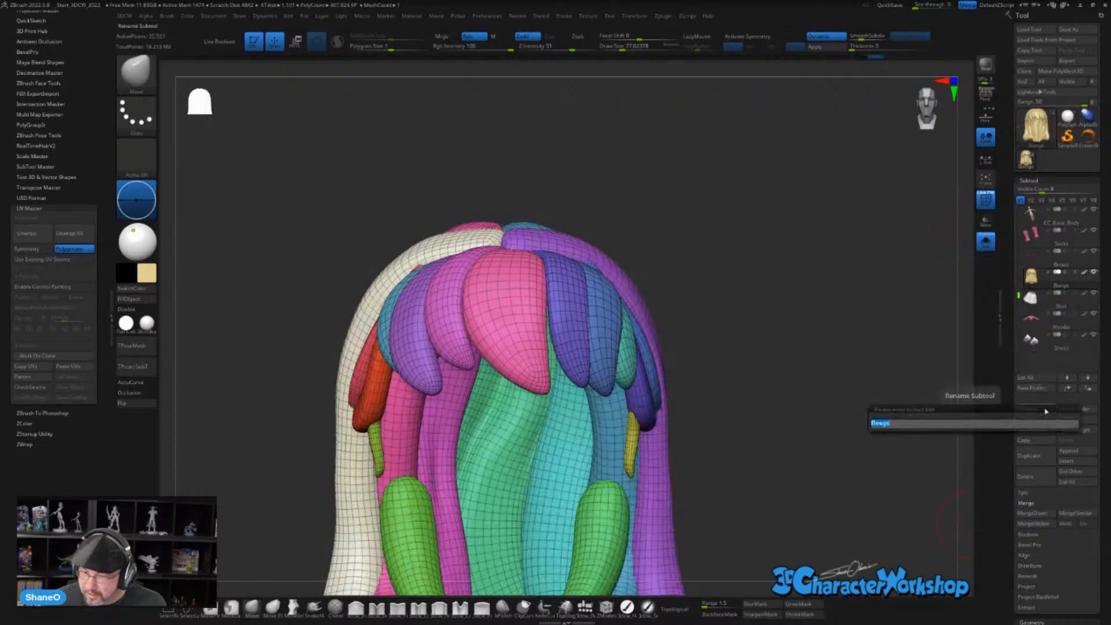
pyautogui.write('Hair')
pyautogui.press('Return')
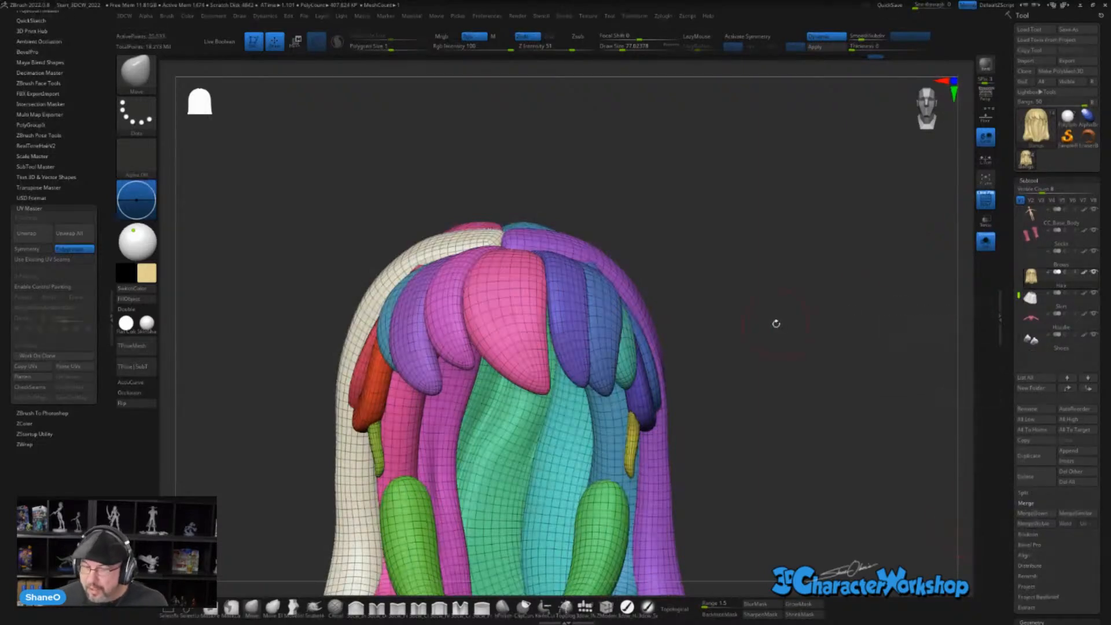
pyautogui.moveTo(776, 323); pyautogui.dragTo(654, 364)
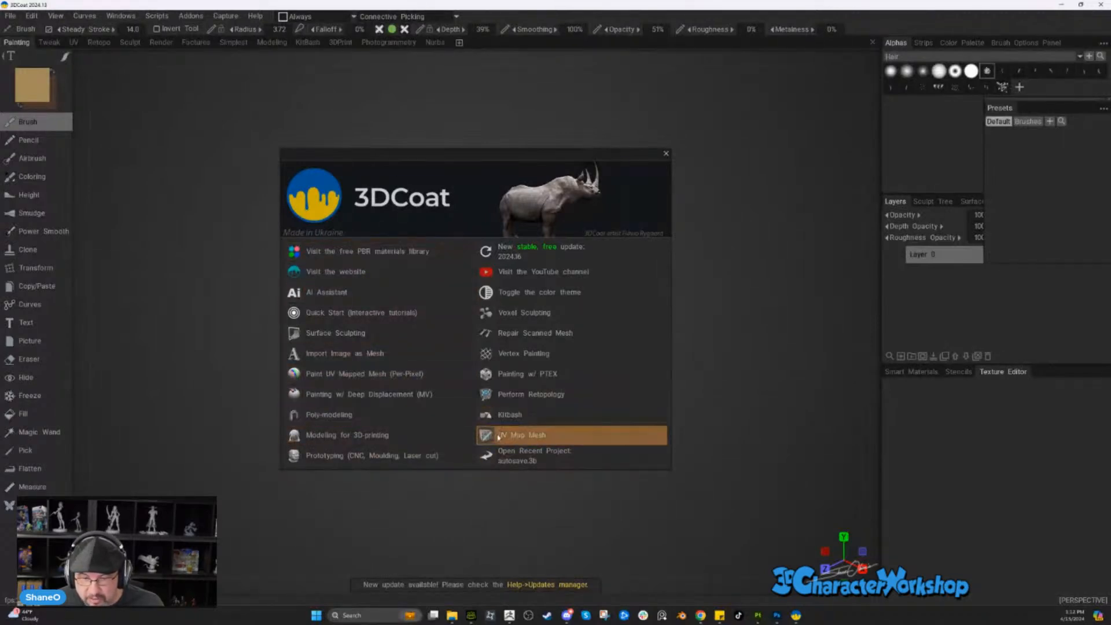
# - Switch to 3DCoat and open BlondeHair.obj from the OBJs folder as a mesh for UV mapping
pyautogui.click(551, 435)
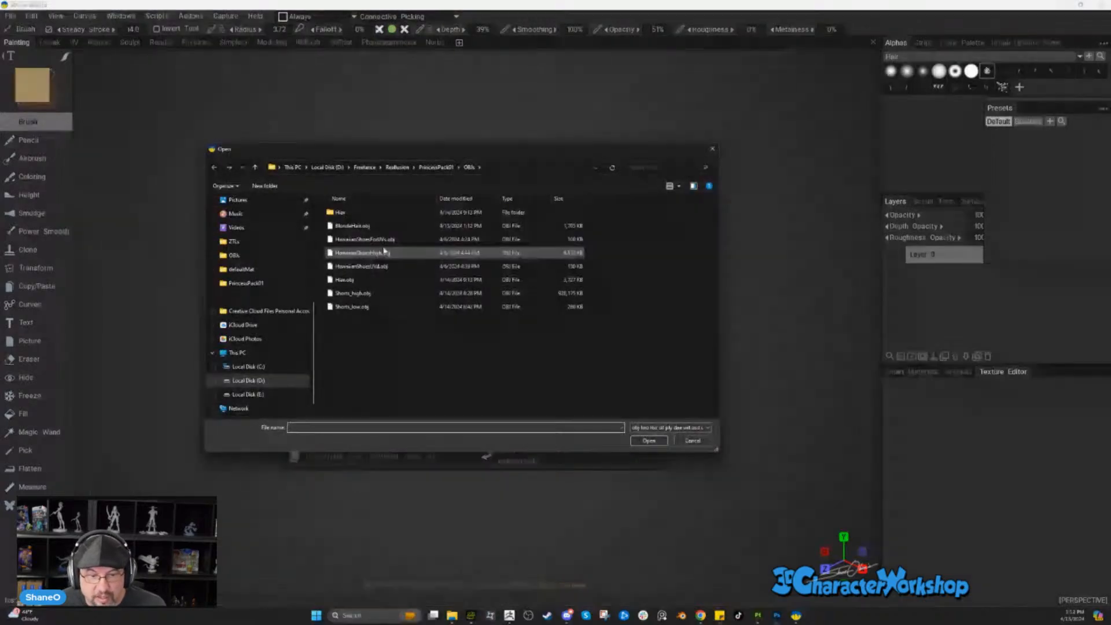
pyautogui.click(405, 226)
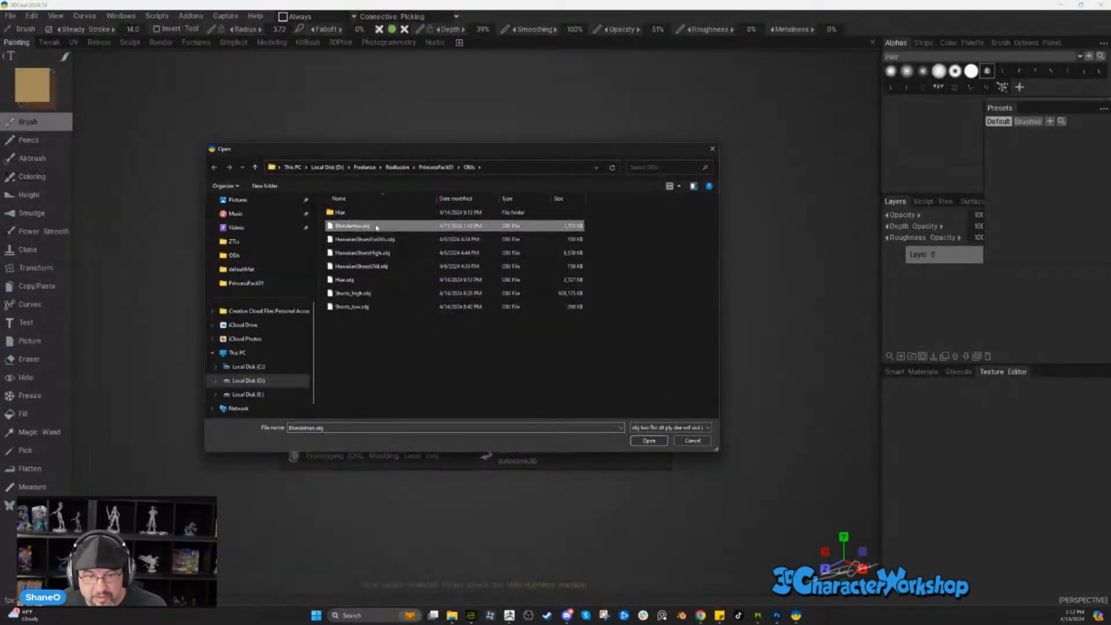
pyautogui.click(649, 440)
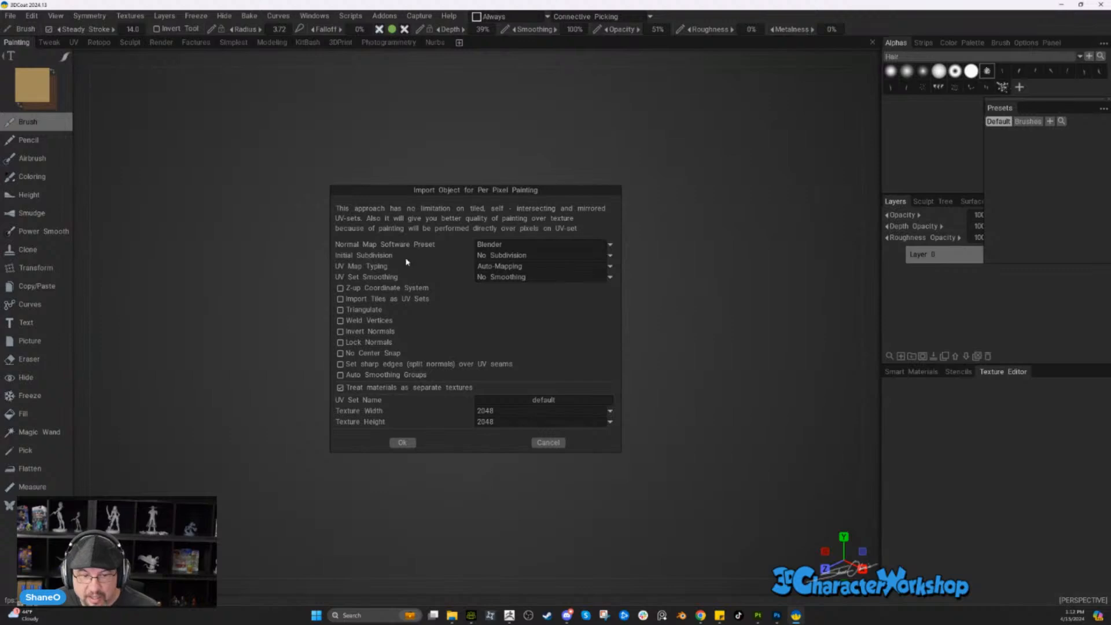
# - Import the hair mesh with Auto-Mapping as the UV map type and a 2048 by 2048 texture
pyautogui.click(515, 268)
pyautogui.click(518, 267)
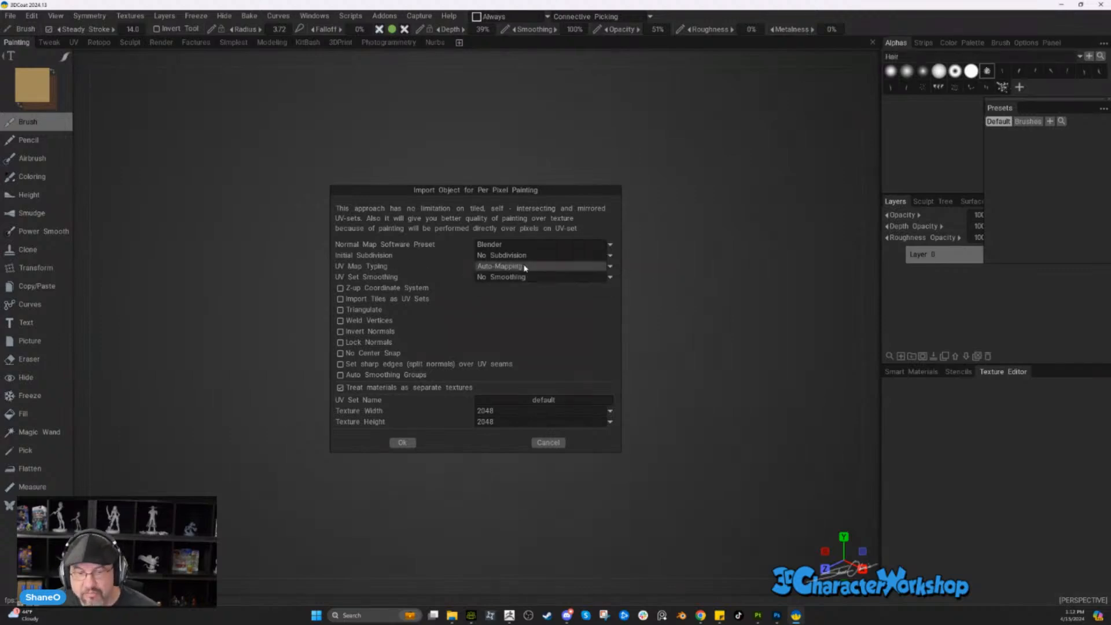
pyautogui.click(528, 267)
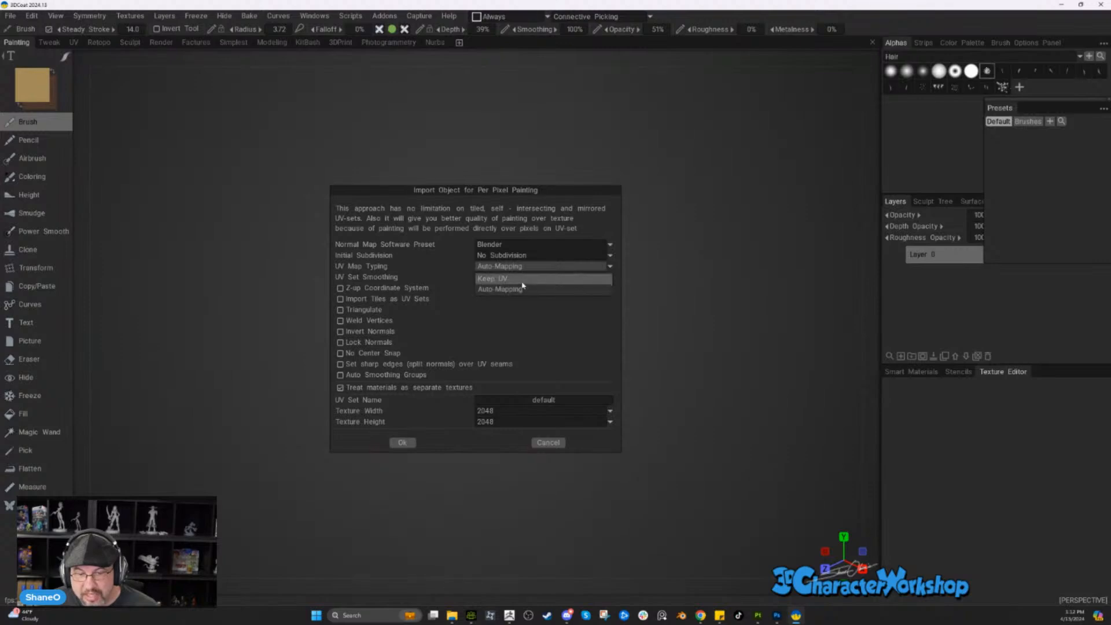
pyautogui.click(532, 268)
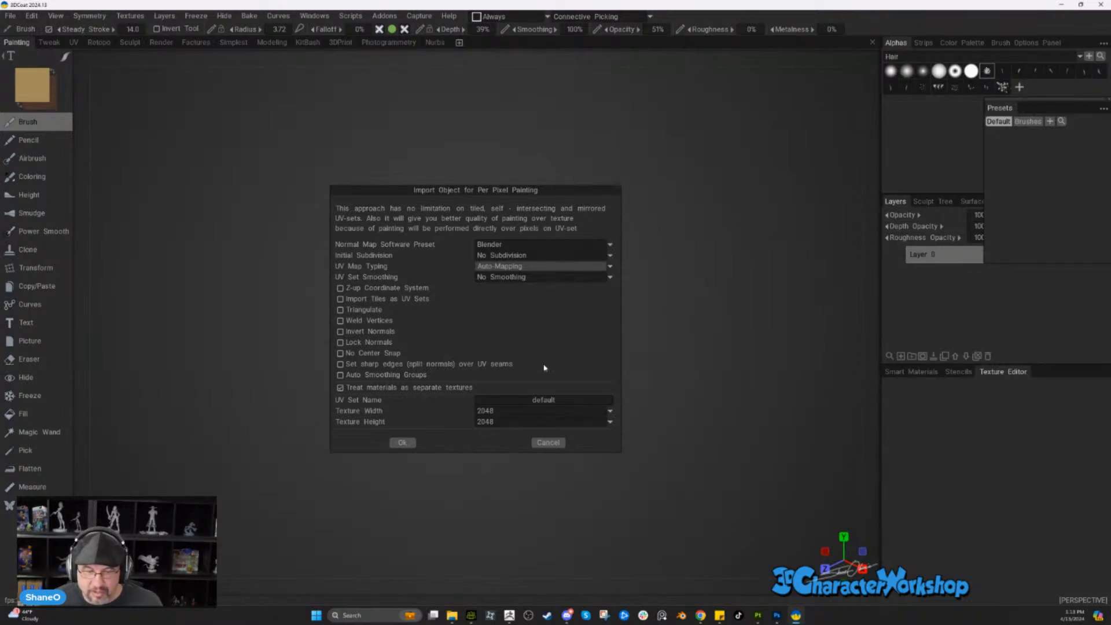
pyautogui.click(402, 443)
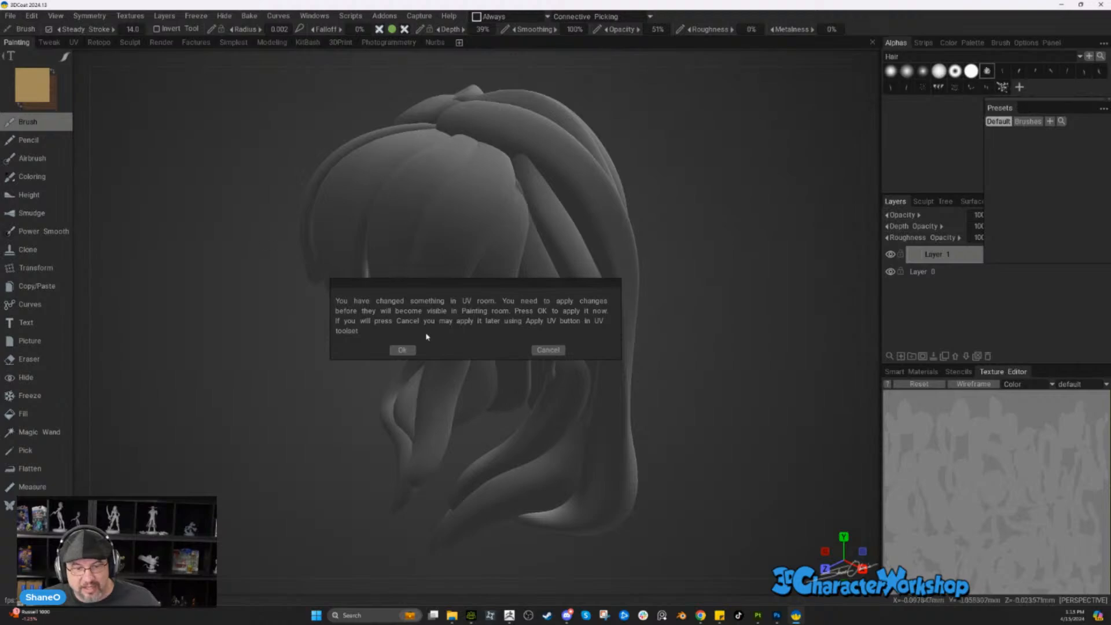
# - Apply the pending UV changes to the hair and go to the UV room to examine its islands
pyautogui.click(409, 353)
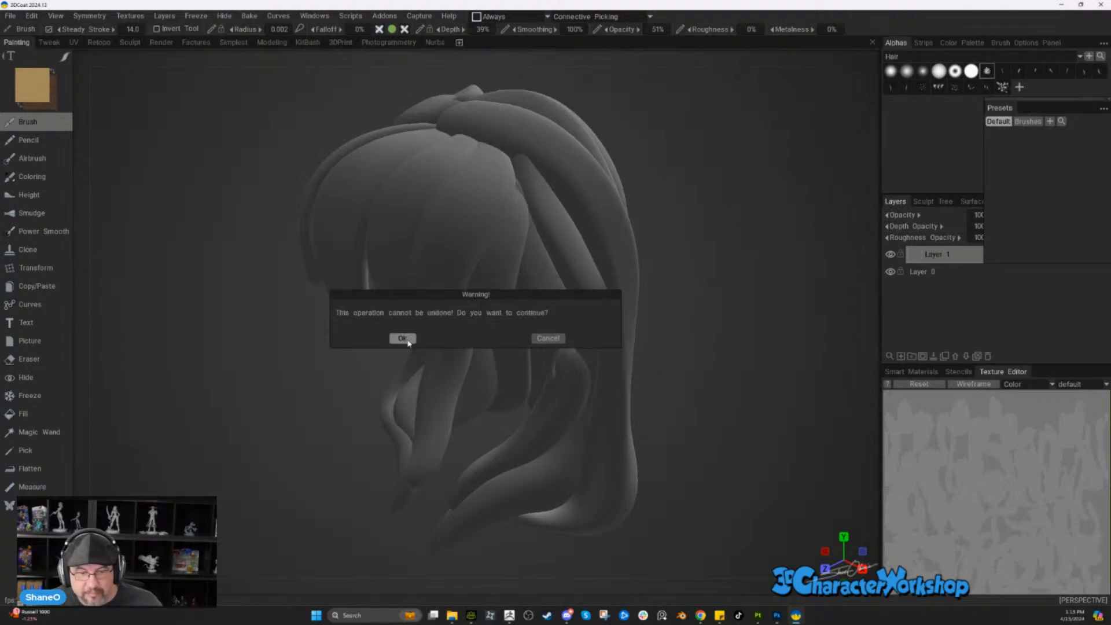
pyautogui.click(404, 341)
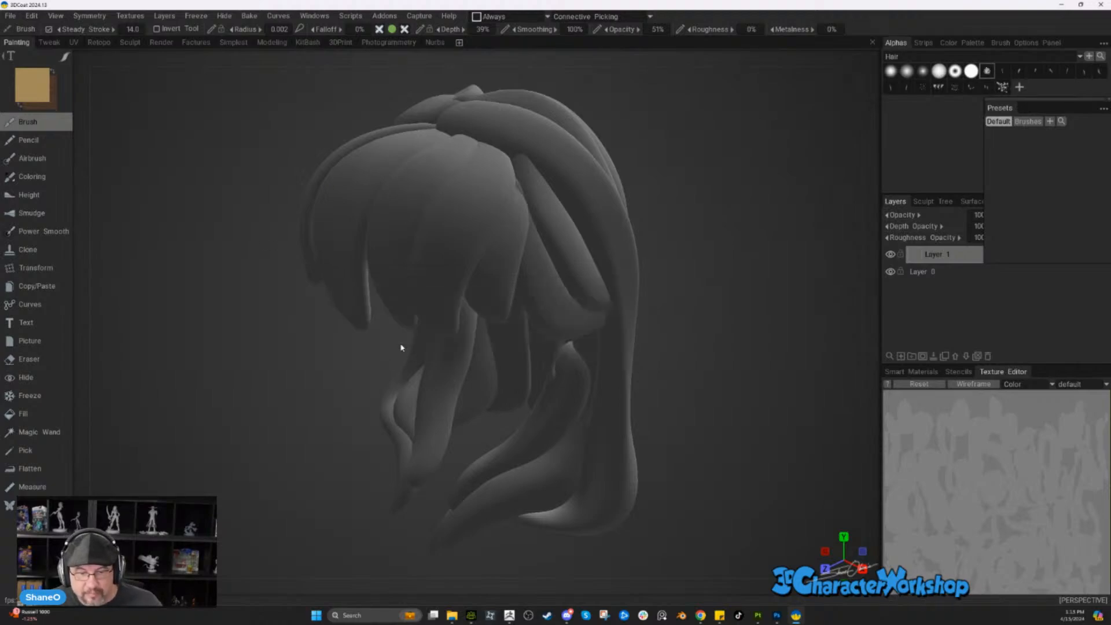
pyautogui.click(75, 43)
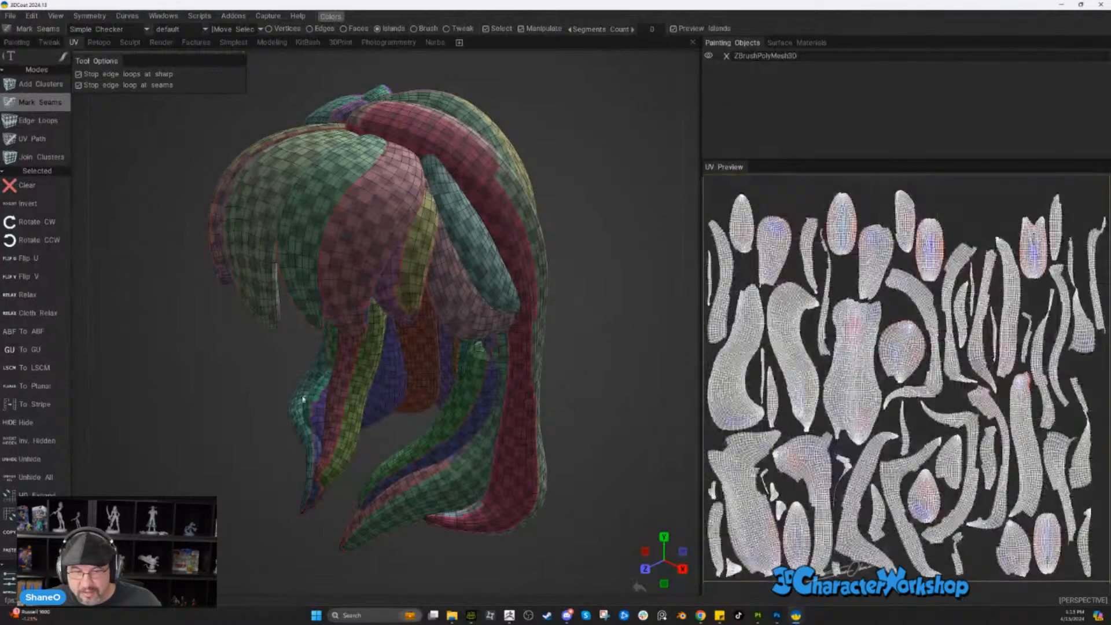
pyautogui.moveTo(544, 289); pyautogui.dragTo(438, 56)
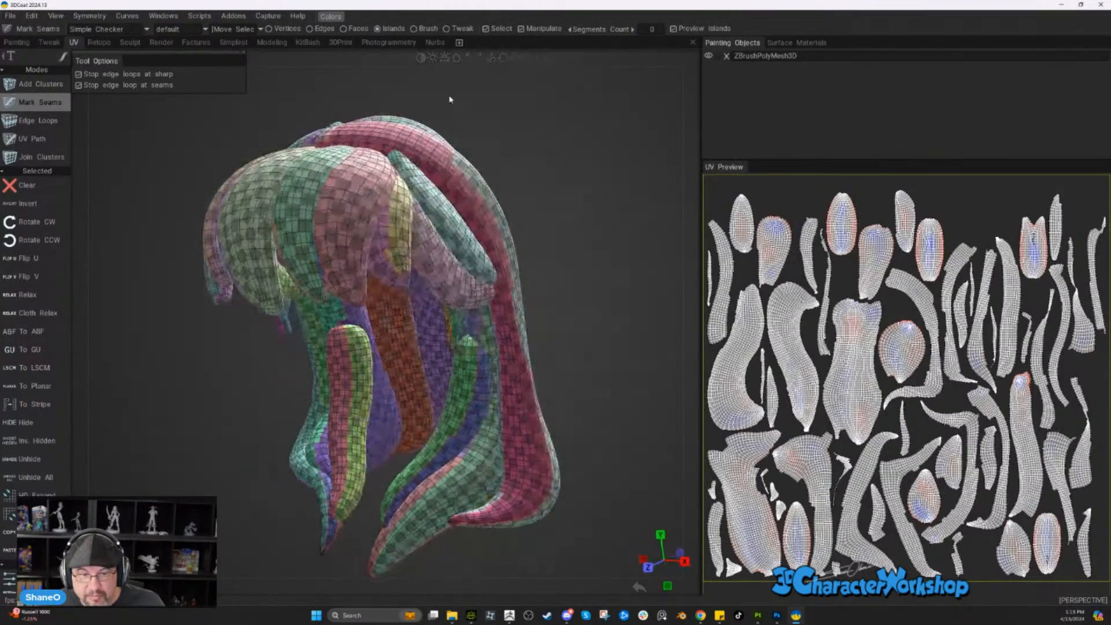
# - Clear the auto-mapped seams on the hair mesh and unwrap it into one UV island per strand
pyautogui.moveTo(450, 100); pyautogui.dragTo(447, 97)
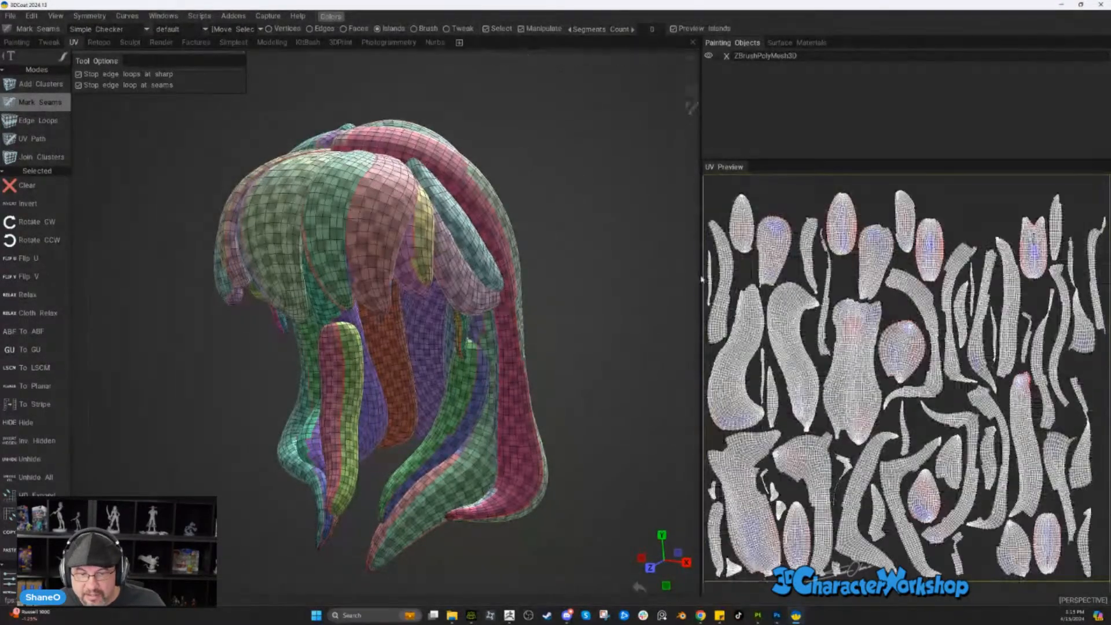
pyautogui.moveTo(600, 313); pyautogui.dragTo(614, 314)
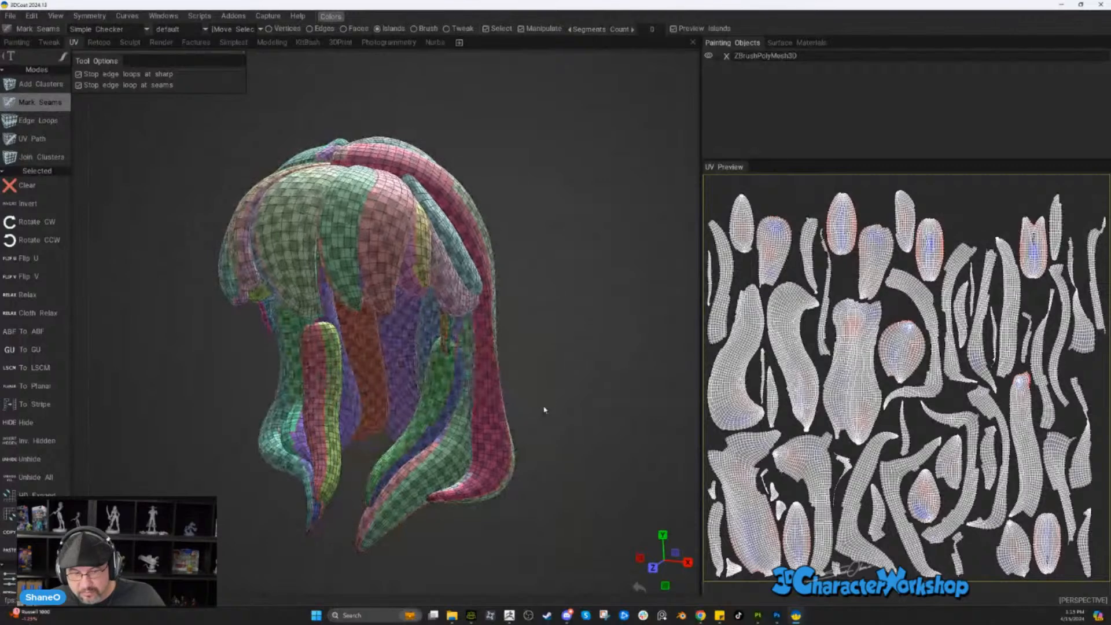
pyautogui.moveTo(568, 400); pyautogui.dragTo(581, 352)
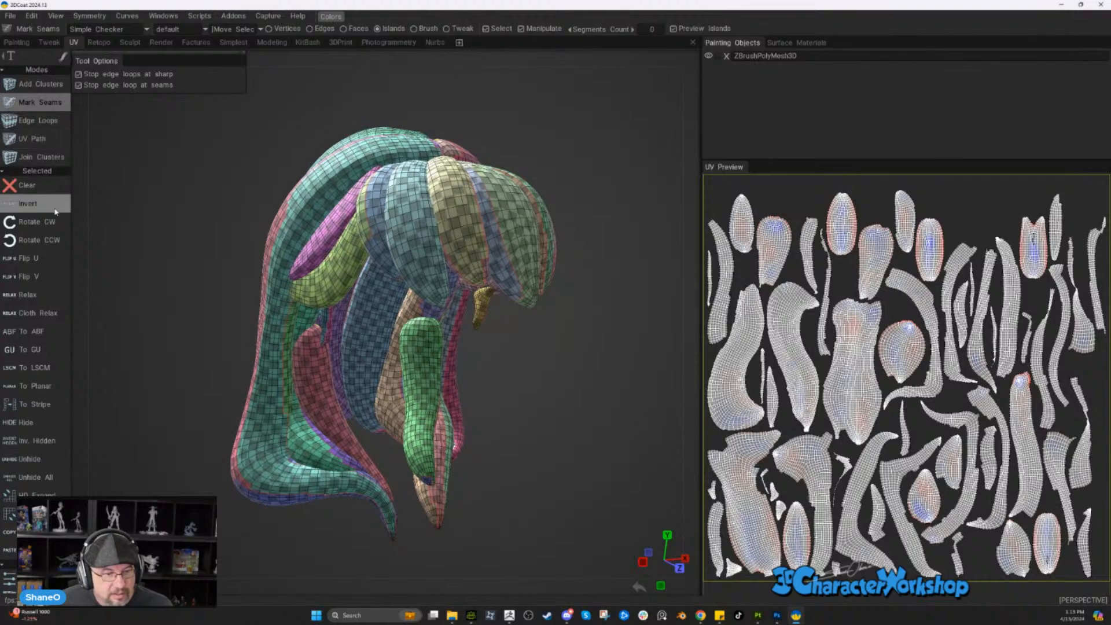
pyautogui.moveTo(161, 321); pyautogui.dragTo(131, 325)
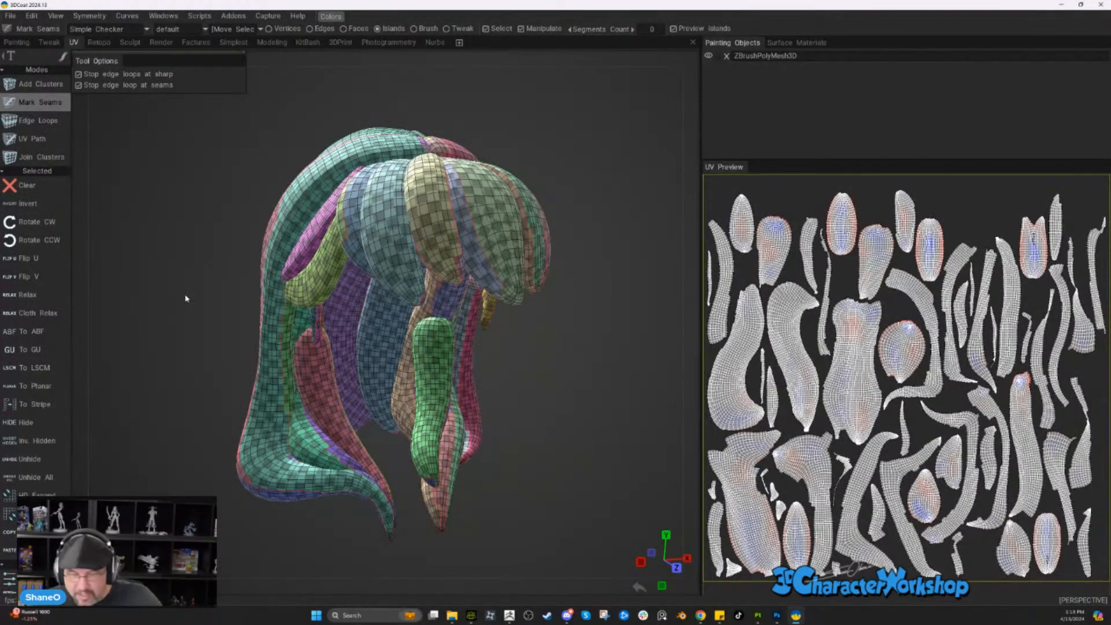
pyautogui.moveTo(503, 323); pyautogui.dragTo(604, 390)
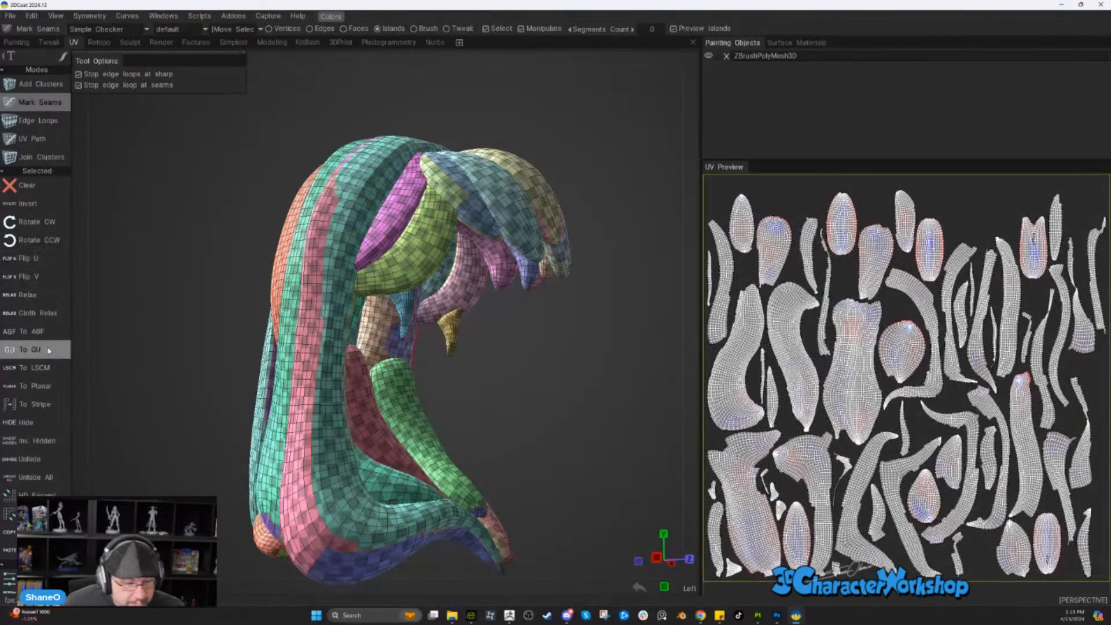
pyautogui.scroll(-5, 49, 350)
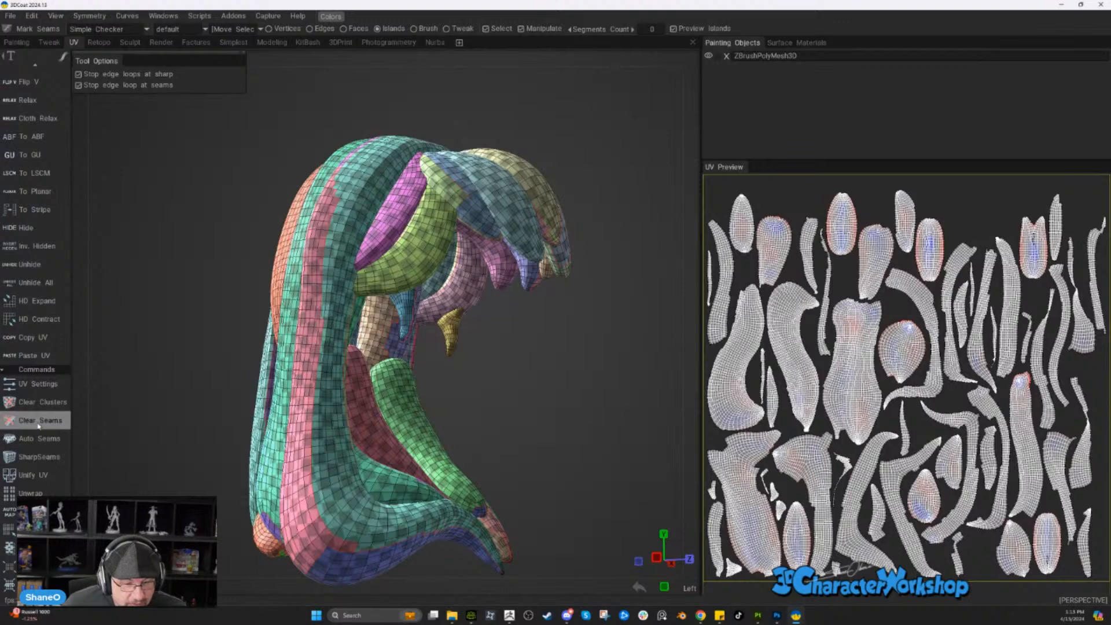
pyautogui.click(38, 422)
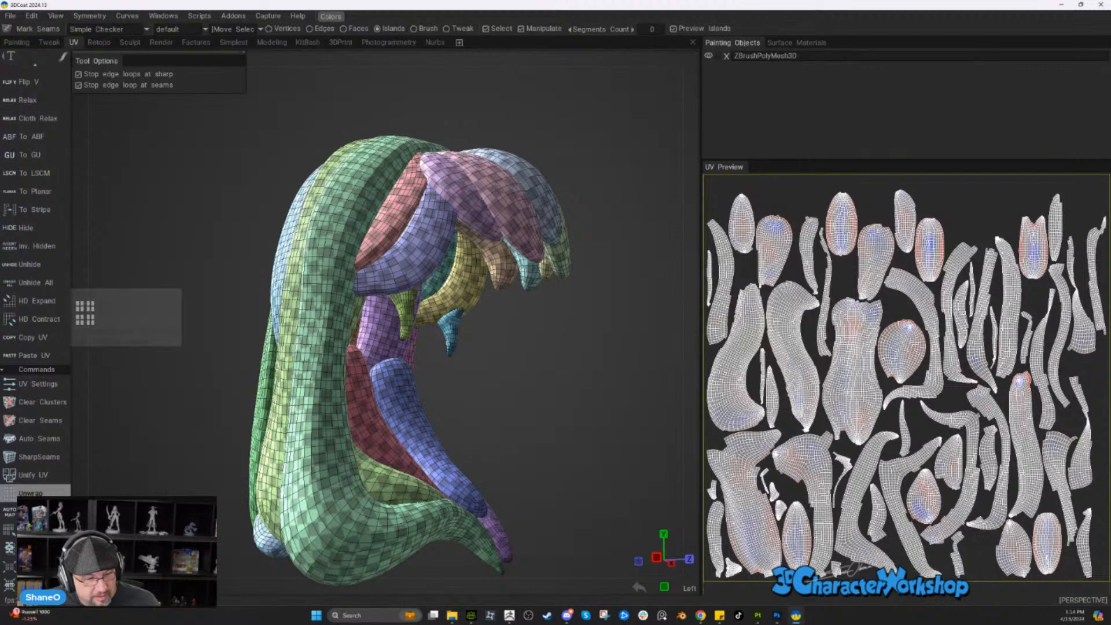
pyautogui.click(29, 492)
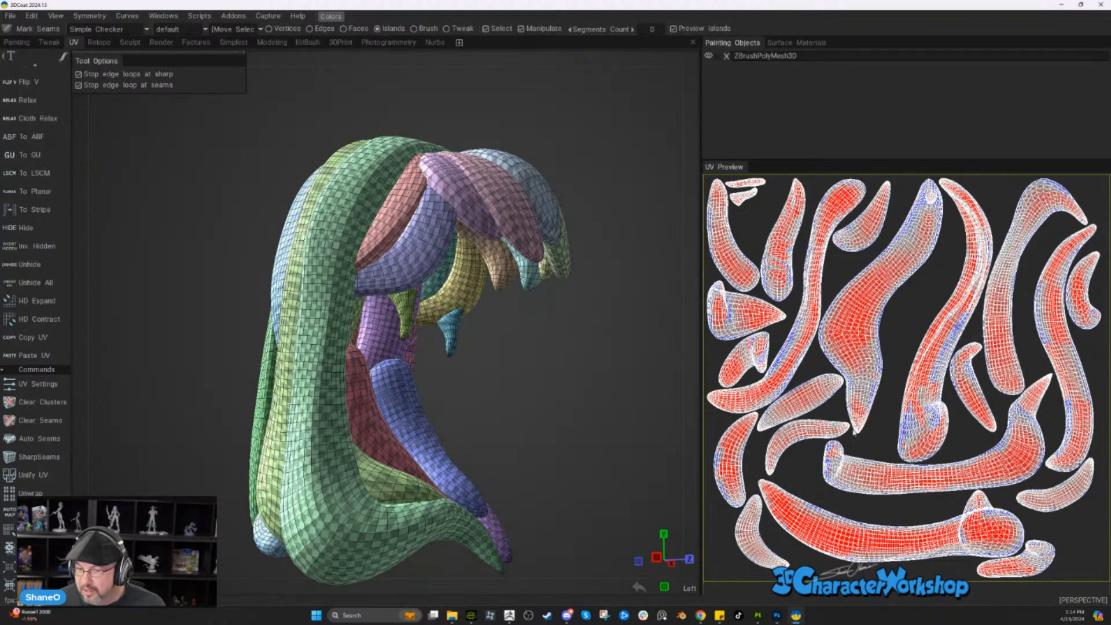
# - Examine the checker pattern on the back strands and the curled tip of the green strand for UV stretching
pyautogui.moveTo(614, 423); pyautogui.dragTo(572, 389)
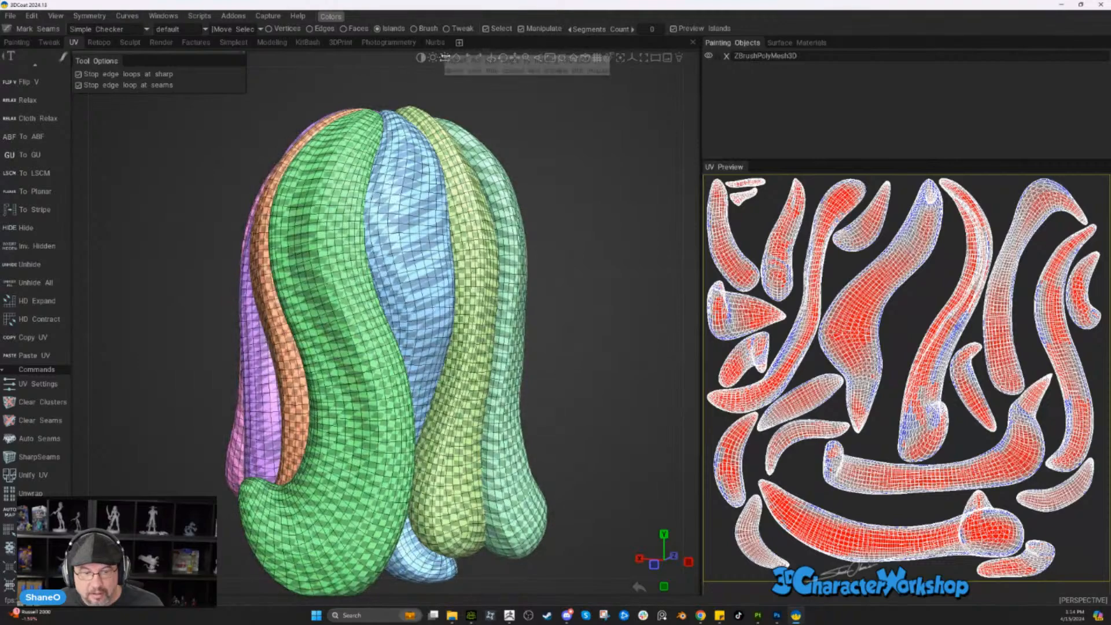
pyautogui.keyDown('alt'); pyautogui.moveTo(370, 348); pyautogui.dragTo(457, 359); pyautogui.keyUp('alt')
pyautogui.scroll(2, 470, 370)
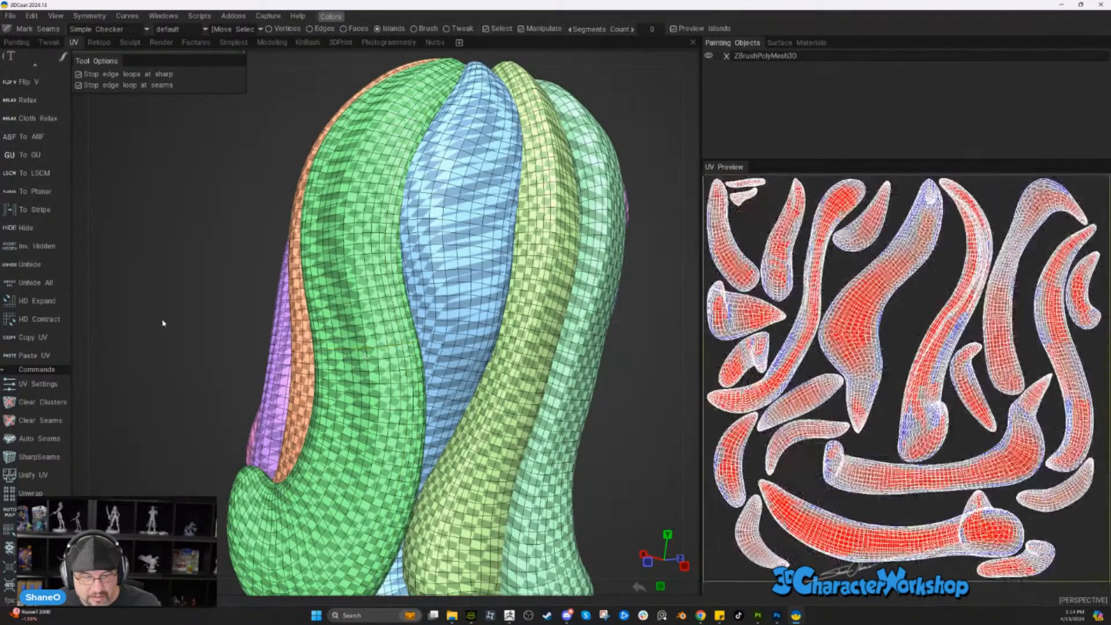
pyautogui.keyDown('alt'); pyautogui.moveTo(188, 345); pyautogui.dragTo(307, 364); pyautogui.keyUp('alt')
pyautogui.keyDown('alt'); pyautogui.moveTo(307, 365); pyautogui.dragTo(367, 367, button='middle'); pyautogui.keyUp('alt')
pyautogui.keyDown('alt'); pyautogui.moveTo(367, 366); pyautogui.dragTo(464, 387, button='right'); pyautogui.keyUp('alt')
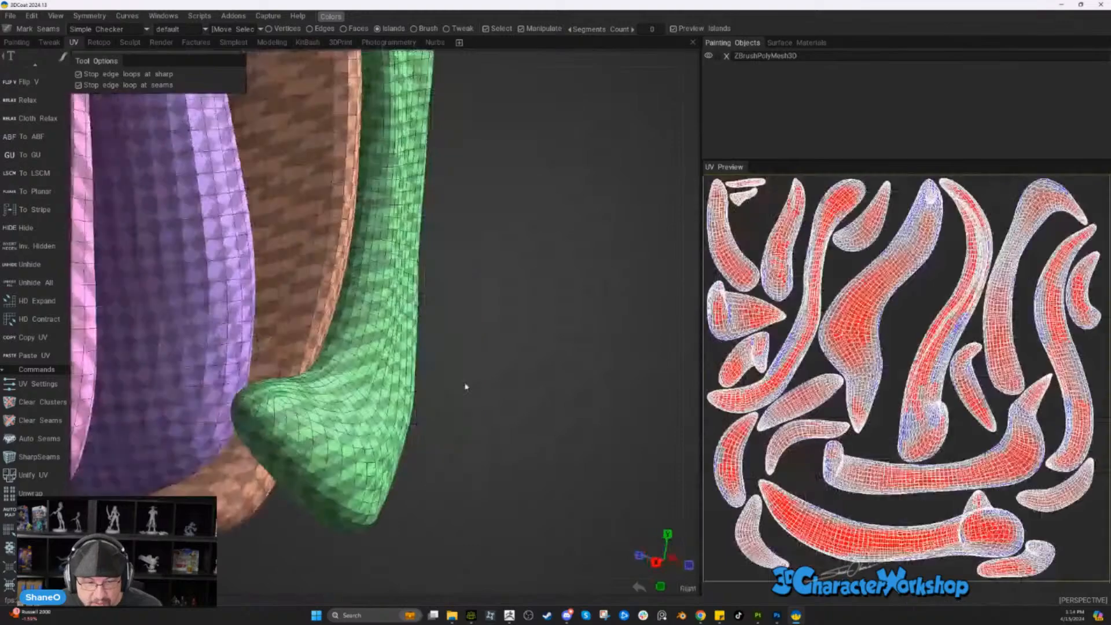
pyautogui.keyDown('alt'); pyautogui.moveTo(464, 387); pyautogui.dragTo(498, 382); pyautogui.keyUp('alt')
pyautogui.keyDown('alt'); pyautogui.moveTo(341, 414); pyautogui.dragTo(397, 392); pyautogui.keyUp('alt')
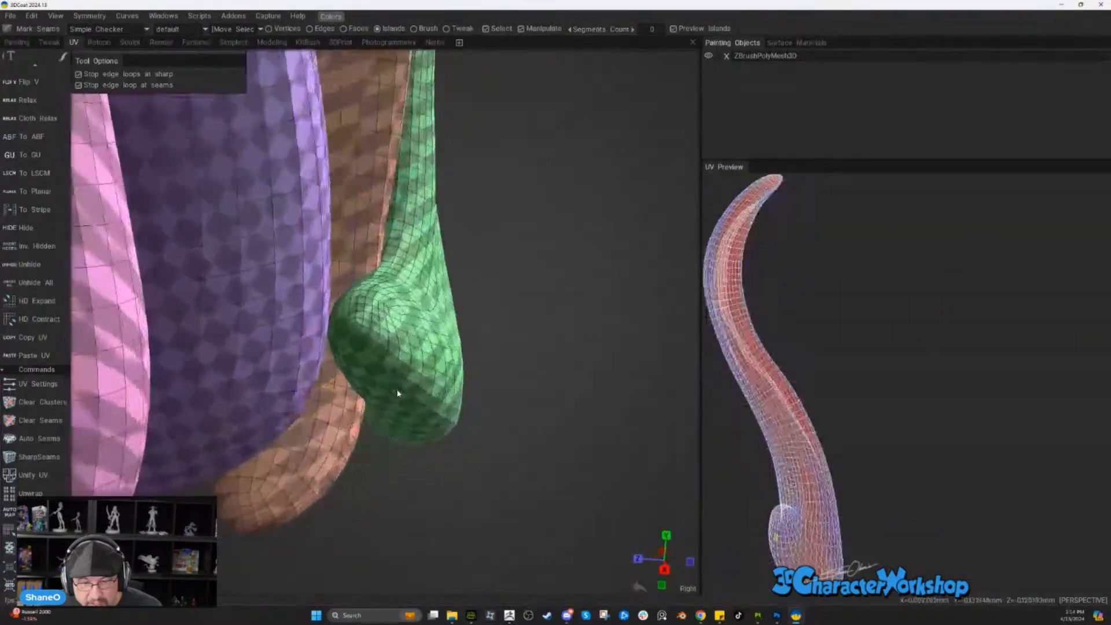
pyautogui.keyDown('alt'); pyautogui.moveTo(397, 392); pyautogui.dragTo(399, 387, button='right'); pyautogui.keyUp('alt')
pyautogui.keyDown('alt'); pyautogui.moveTo(398, 388); pyautogui.dragTo(393, 386); pyautogui.keyUp('alt')
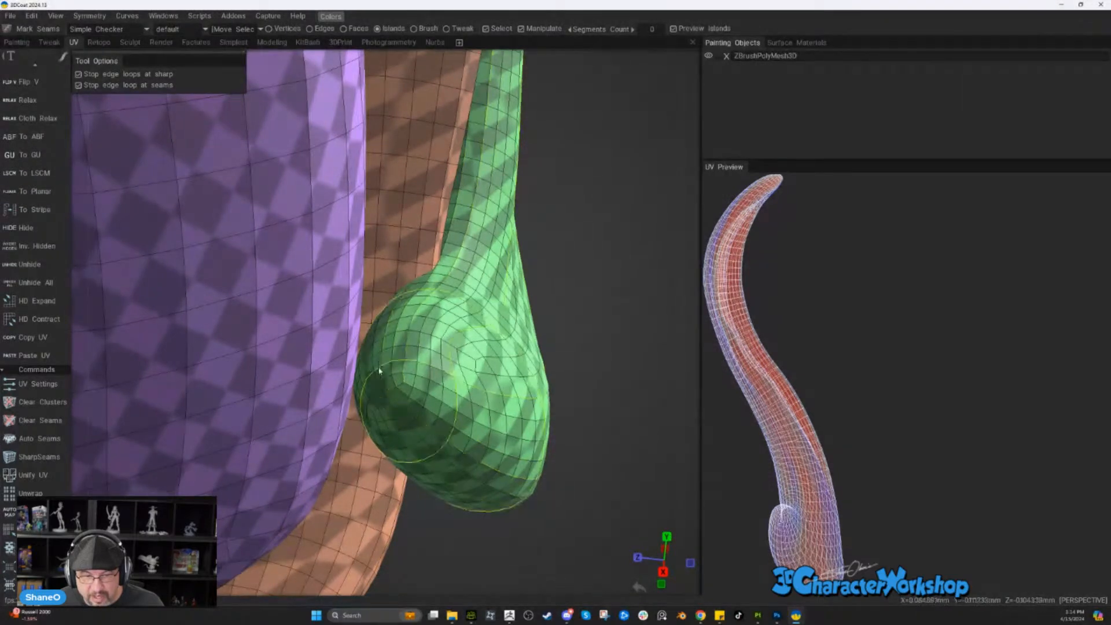
pyautogui.moveTo(585, 392); pyautogui.dragTo(321, 363)
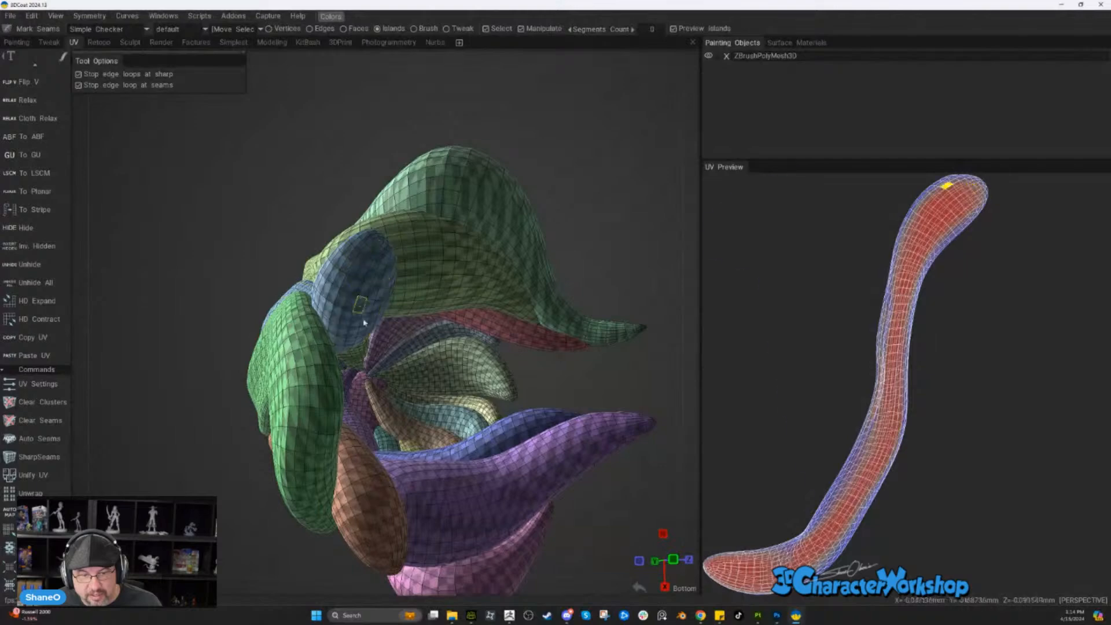
# - Examine the checker pattern on the undersides and side strands of the hair for UV distortion
pyautogui.moveTo(681, 483); pyautogui.dragTo(485, 463)
pyautogui.scroll(5, 436, 477)
pyautogui.scroll(2, 435, 471)
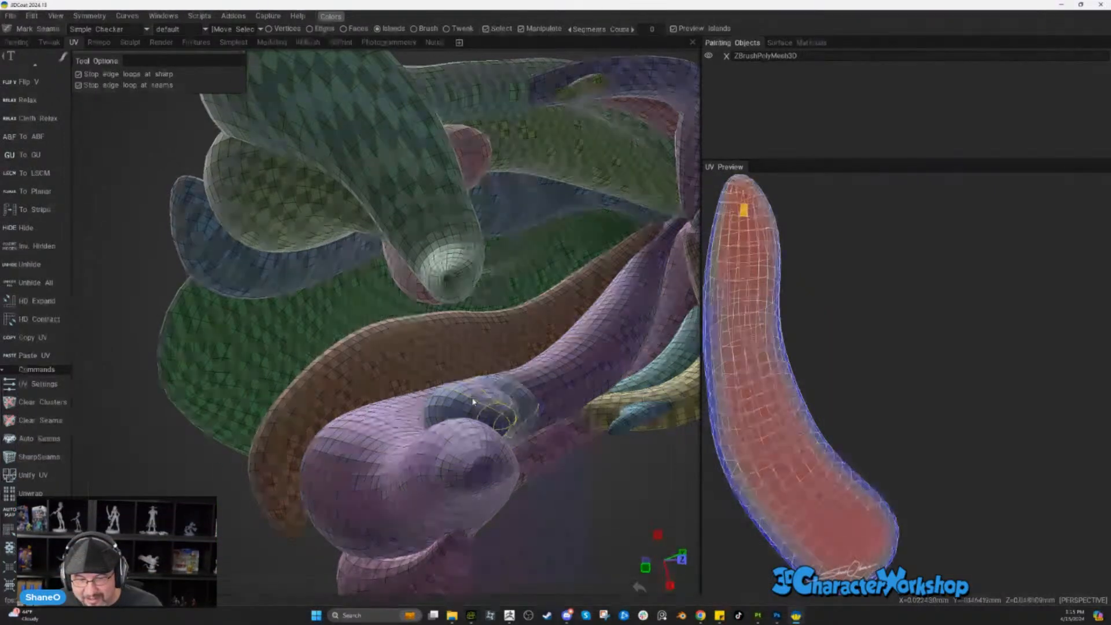
pyautogui.scroll(-3, 590, 519)
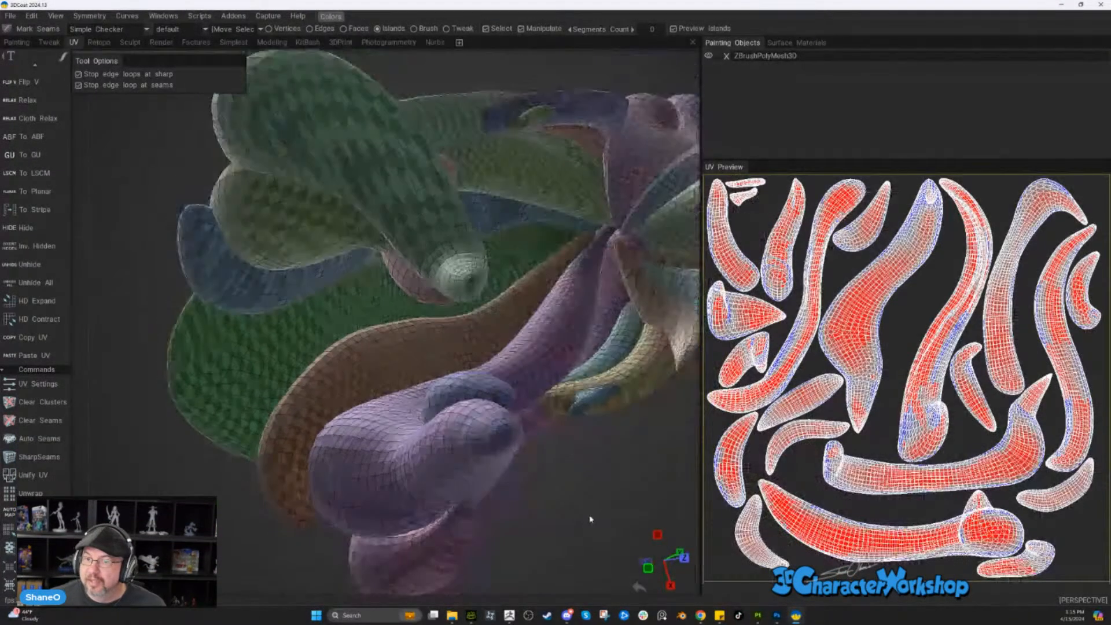
pyautogui.moveTo(590, 519); pyautogui.dragTo(487, 494)
pyautogui.scroll(5, 463, 501)
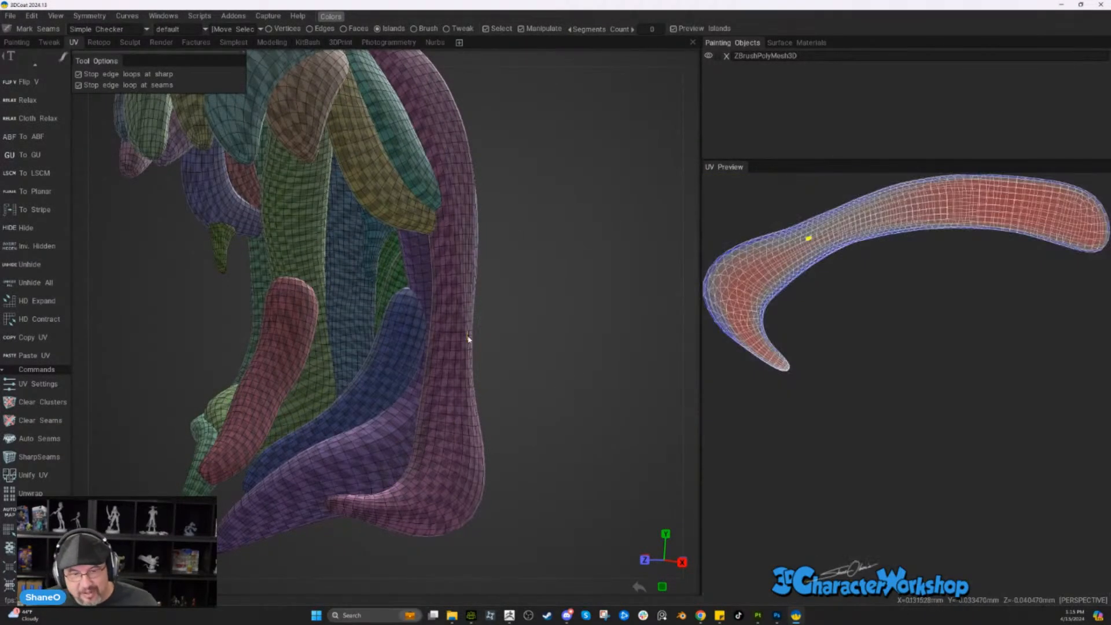
pyautogui.scroll(-4, 578, 330)
pyautogui.moveTo(578, 331); pyautogui.dragTo(418, 343)
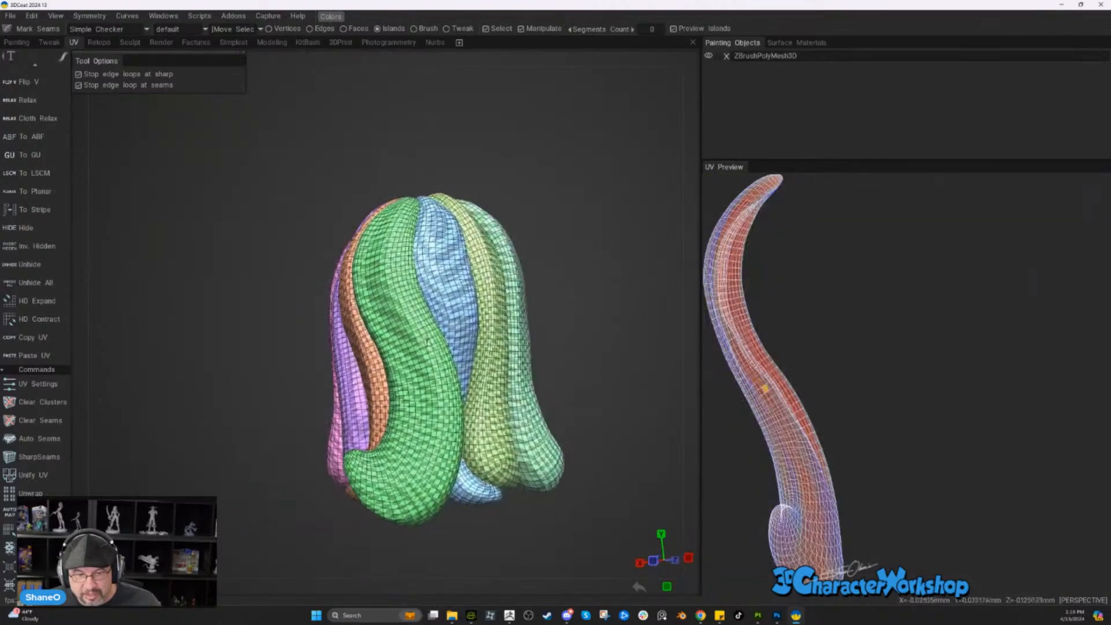
# - Examine the bangs, front strands and top of the hair against their unwrapped UV islands
pyautogui.moveTo(541, 387); pyautogui.dragTo(519, 364)
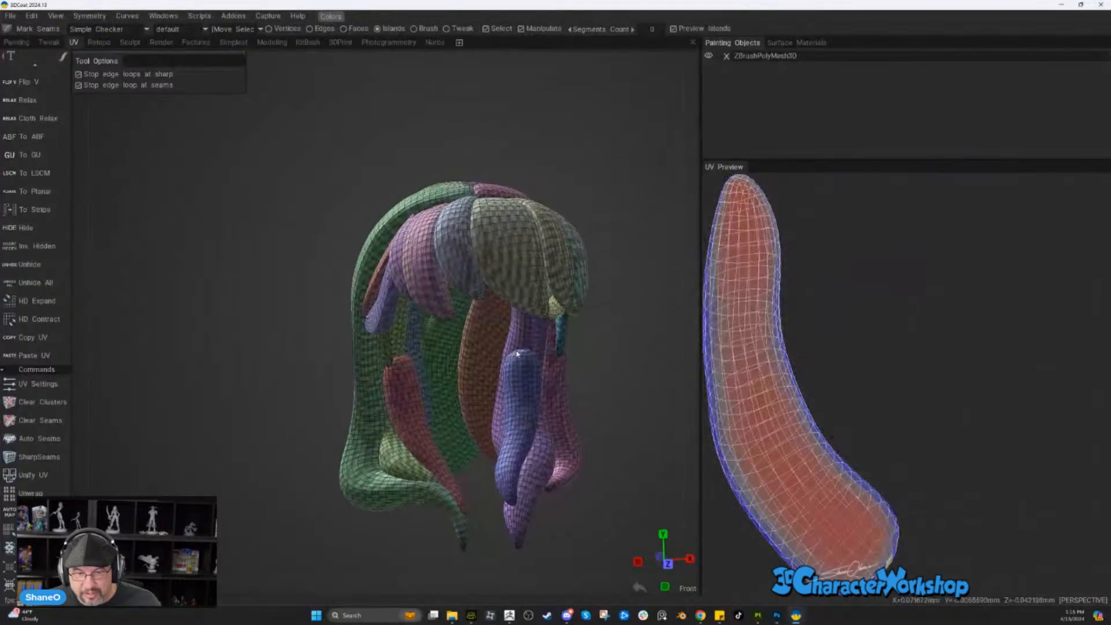
pyautogui.moveTo(602, 318); pyautogui.dragTo(572, 336)
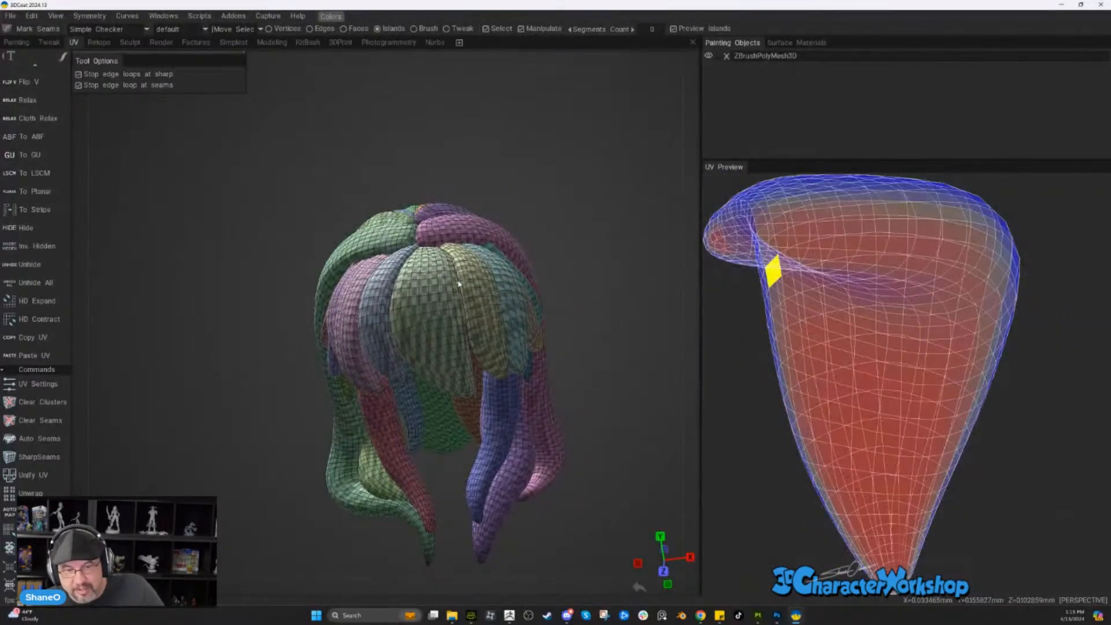
pyautogui.moveTo(474, 272); pyautogui.dragTo(593, 286)
pyautogui.scroll(-2, 452, 300)
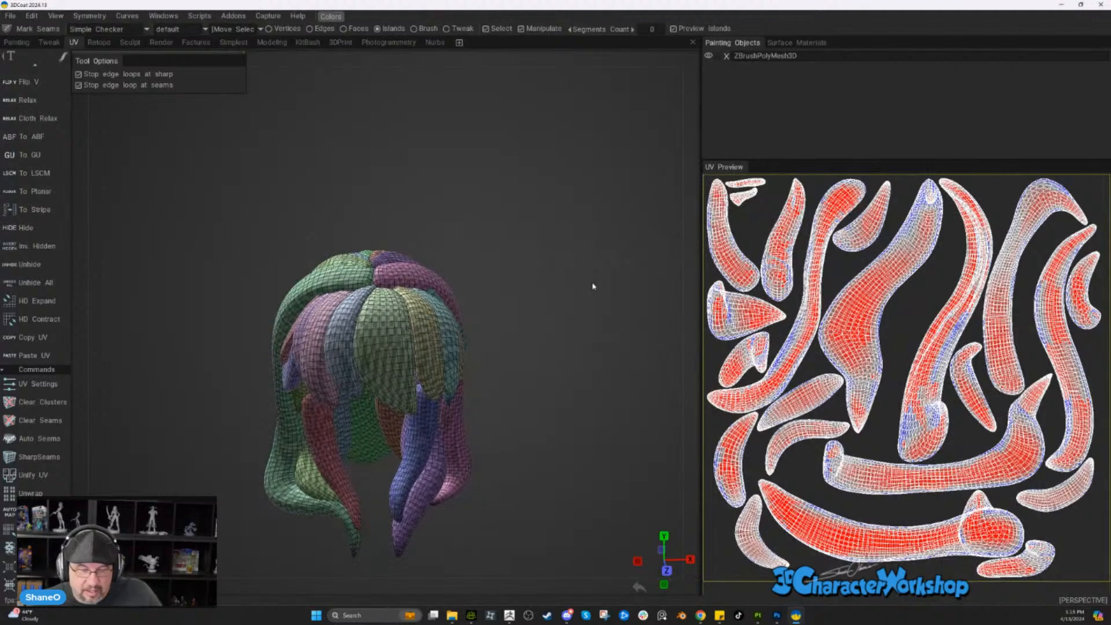
pyautogui.moveTo(593, 286); pyautogui.dragTo(549, 324)
pyautogui.scroll(2, 518, 317)
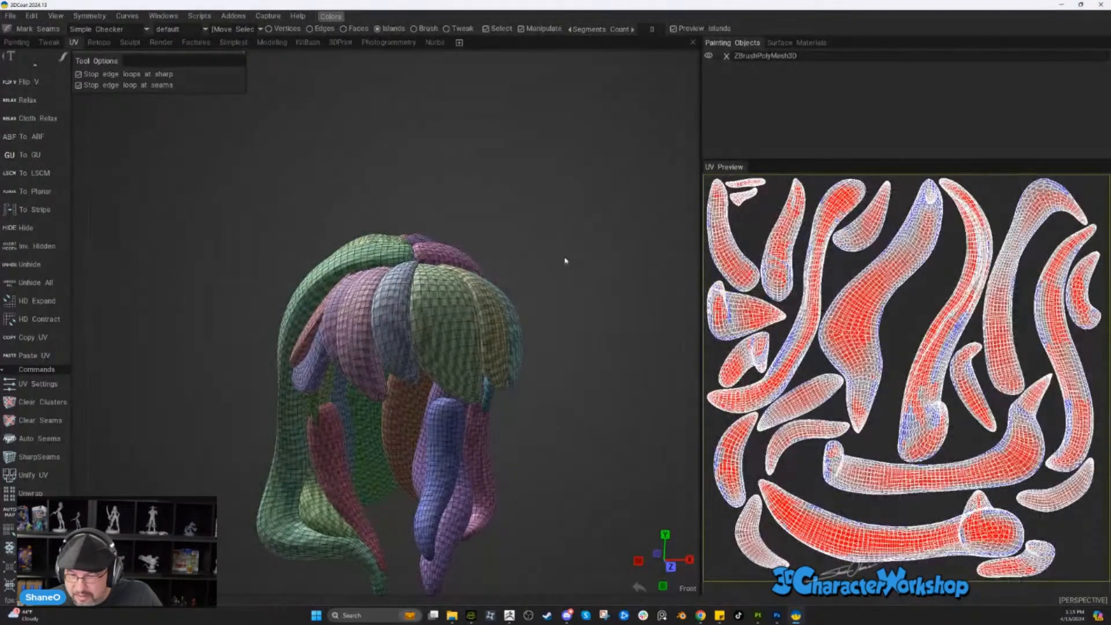
pyautogui.moveTo(565, 261); pyautogui.dragTo(593, 325)
pyautogui.scroll(3, 592, 325)
pyautogui.moveTo(461, 320); pyautogui.dragTo(438, 420, button='middle')
pyautogui.moveTo(438, 420); pyautogui.dragTo(404, 415)
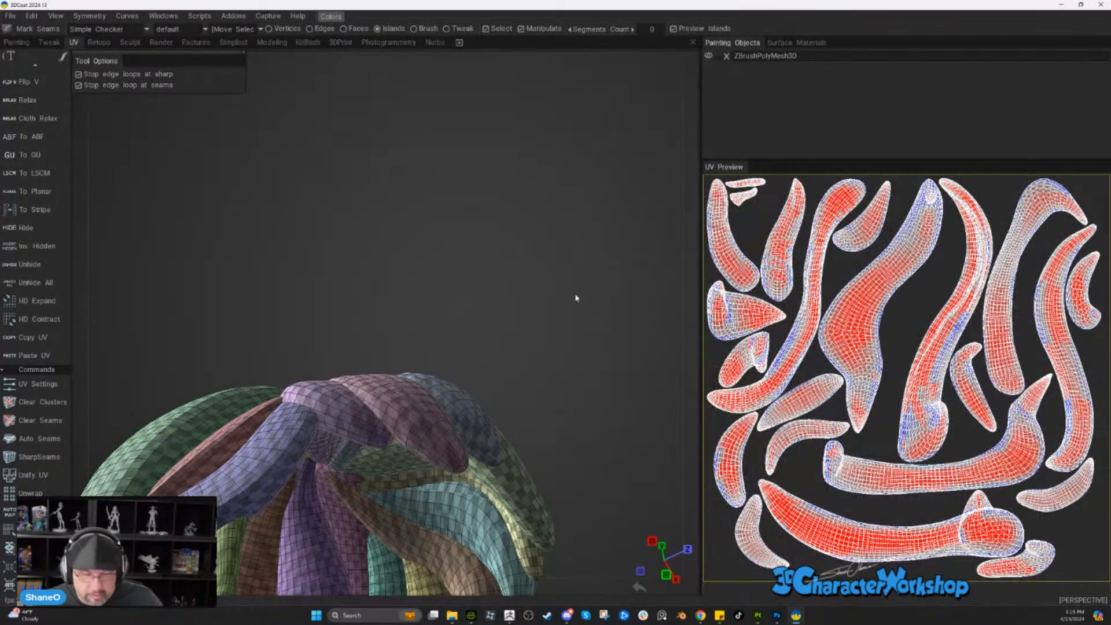
pyautogui.scroll(-3, 574, 294)
pyautogui.moveTo(572, 293); pyautogui.dragTo(563, 259)
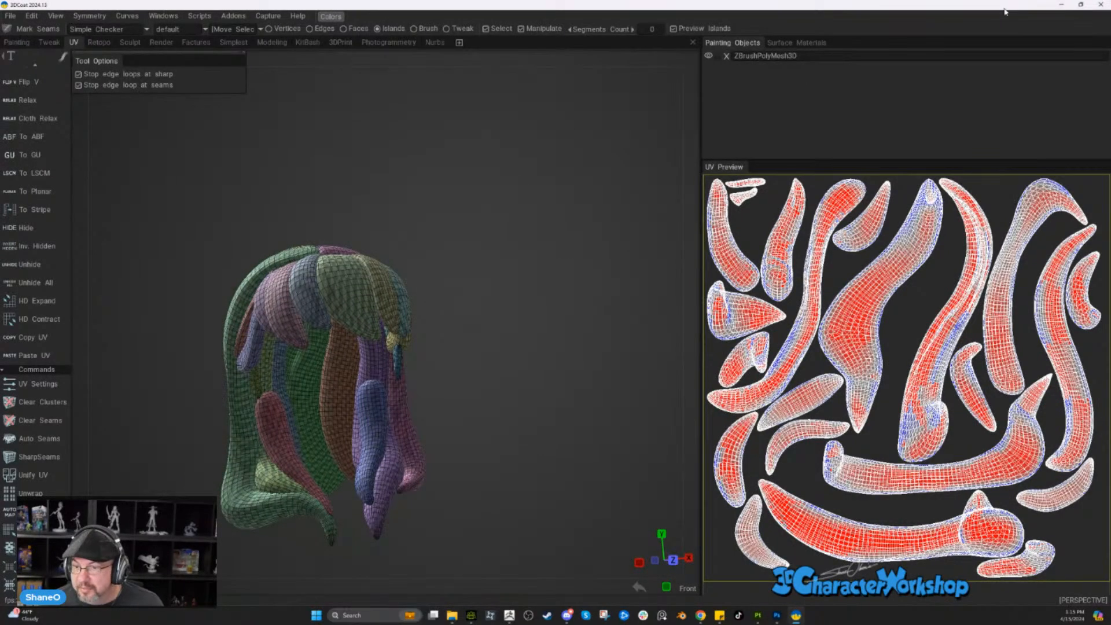
# - Quit 3DCoat without saving the scene changes and return to the hair subtool in ZBrush
pyautogui.click(1101, 5)
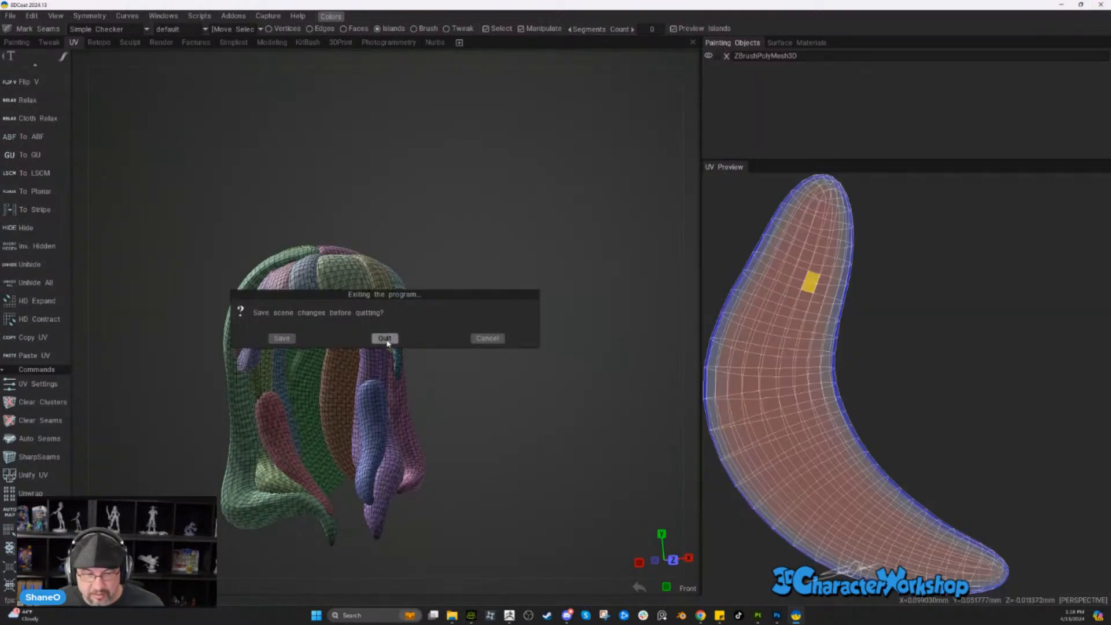
pyautogui.click(385, 338)
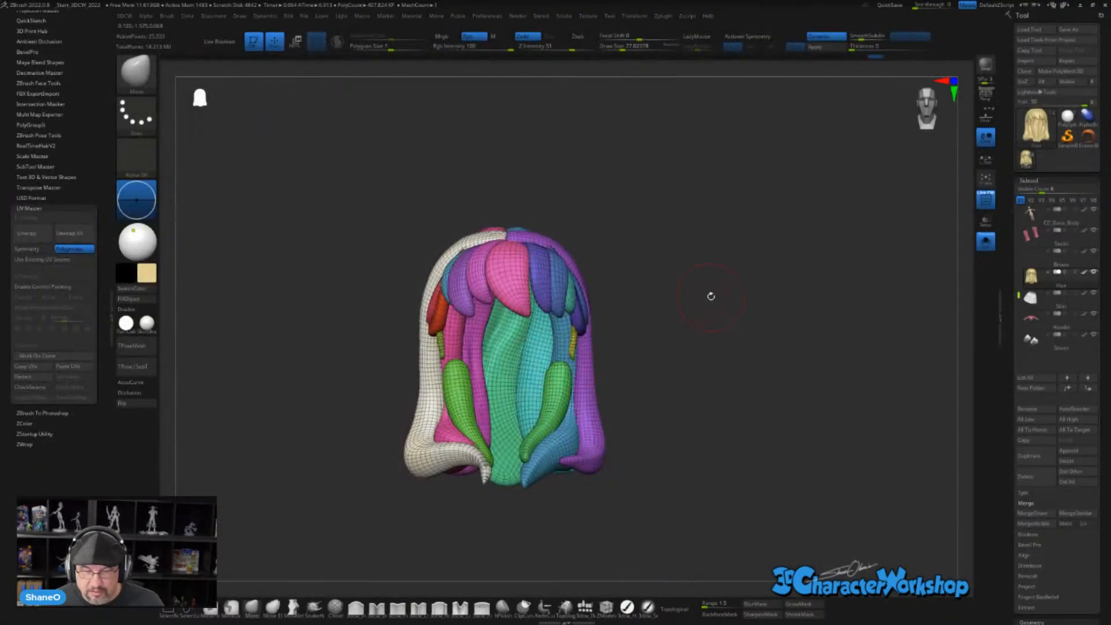
pyautogui.moveTo(698, 305); pyautogui.dragTo(653, 214)
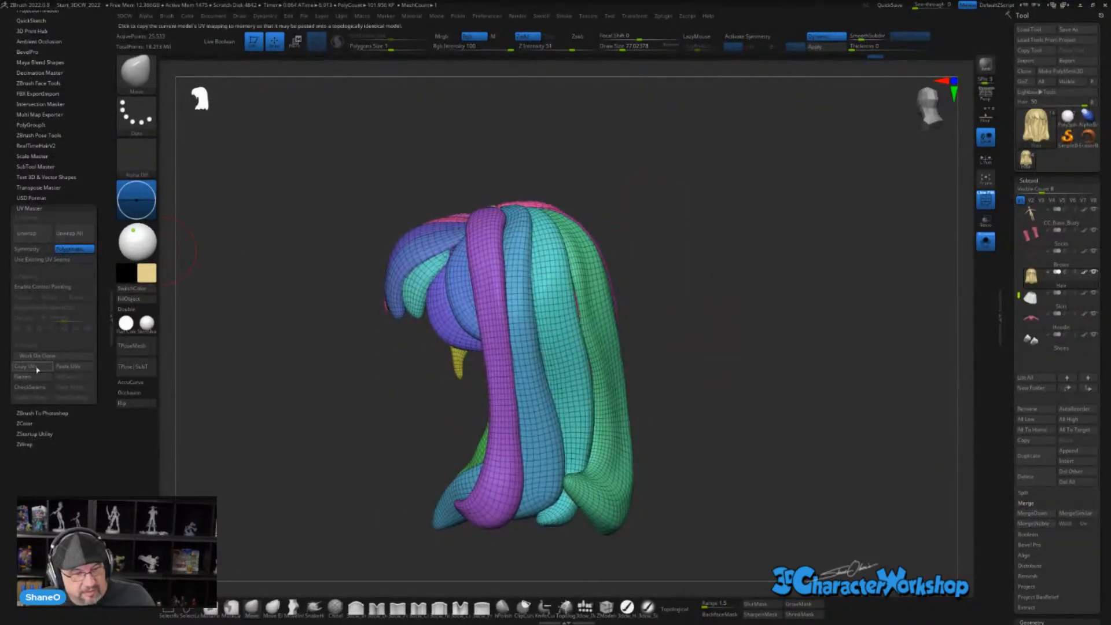
# - Unwrap the hair by polygroups with UV Master, and flatten and unflatten it to check the UV islands
pyautogui.click(36, 235)
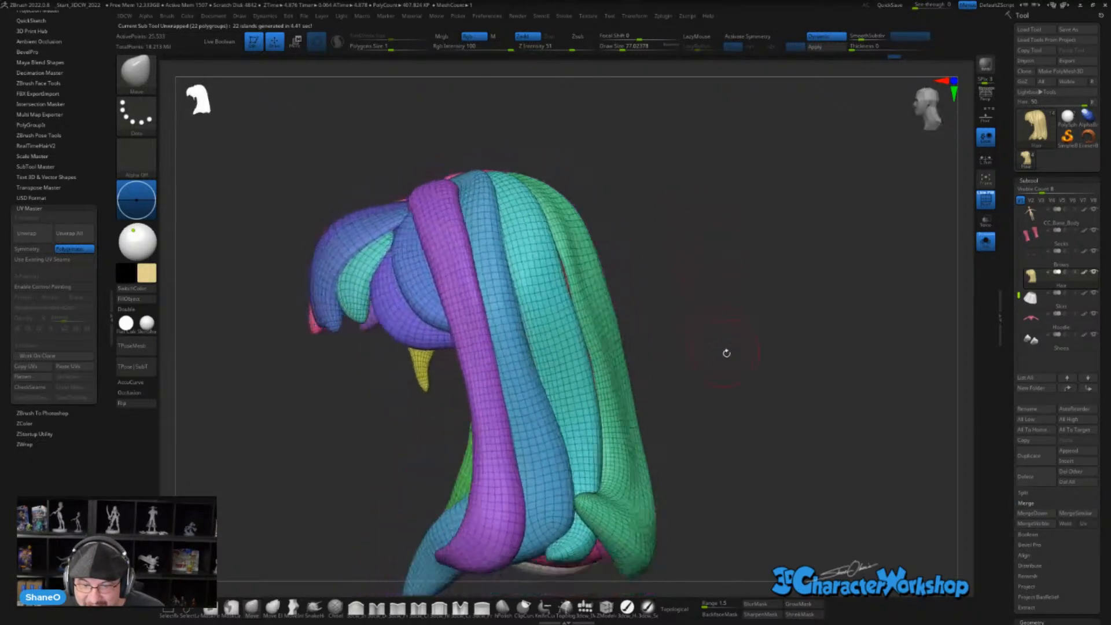
pyautogui.click(40, 368)
pyautogui.click(40, 377)
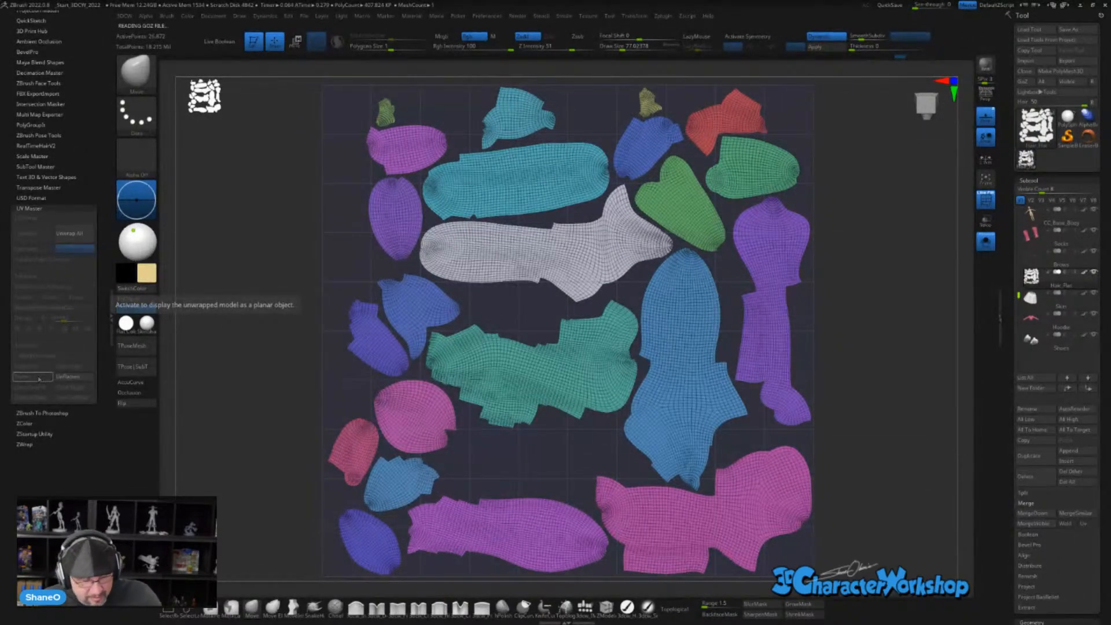
pyautogui.click(69, 377)
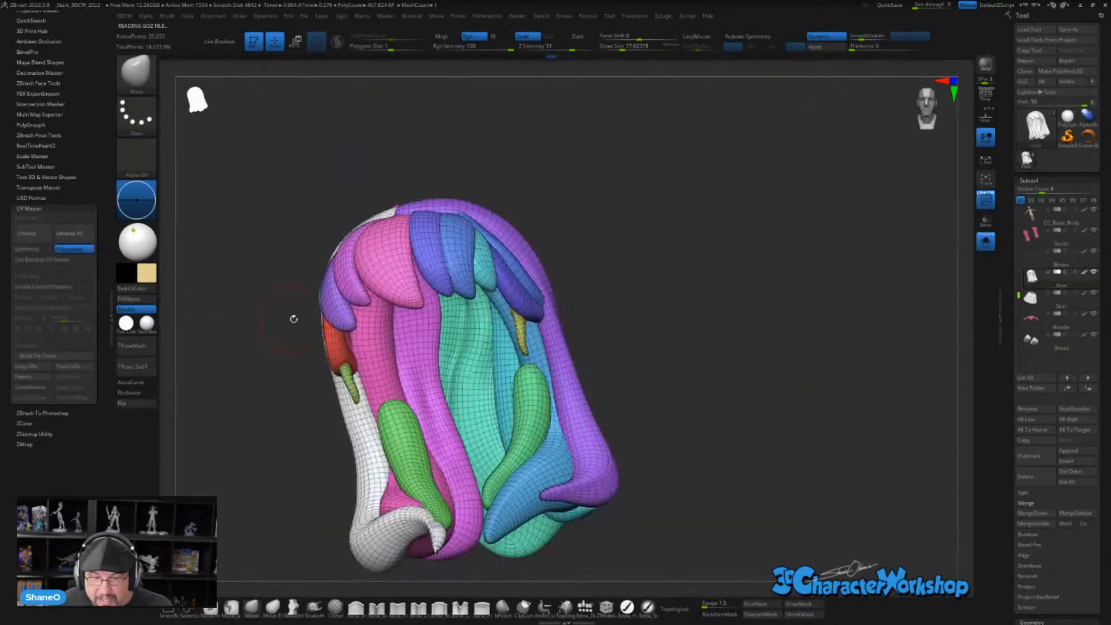
# - Fill the Hair subtool with the current blonde colour
pyautogui.click(138, 300)
pyautogui.moveTo(570, 293); pyautogui.dragTo(570, 232)
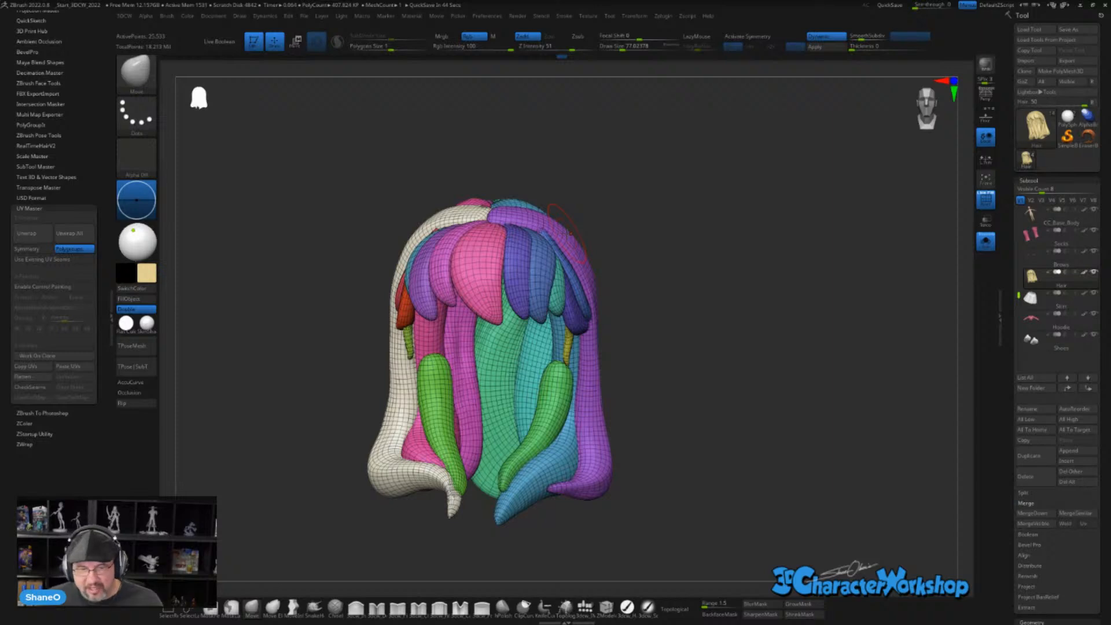
pyautogui.moveTo(652, 291); pyautogui.dragTo(723, 293)
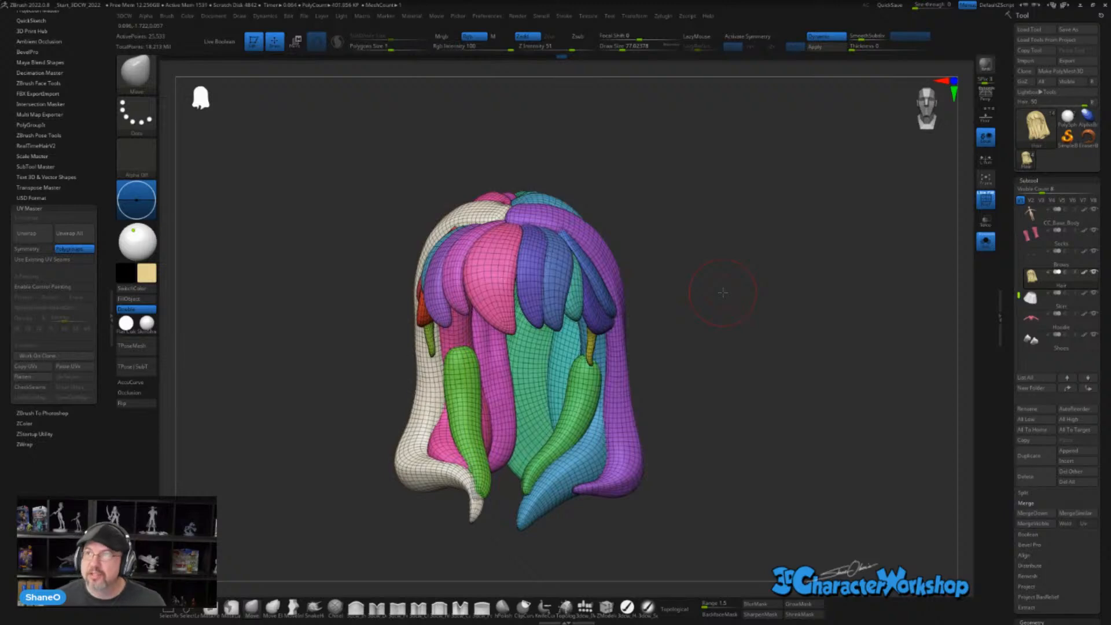
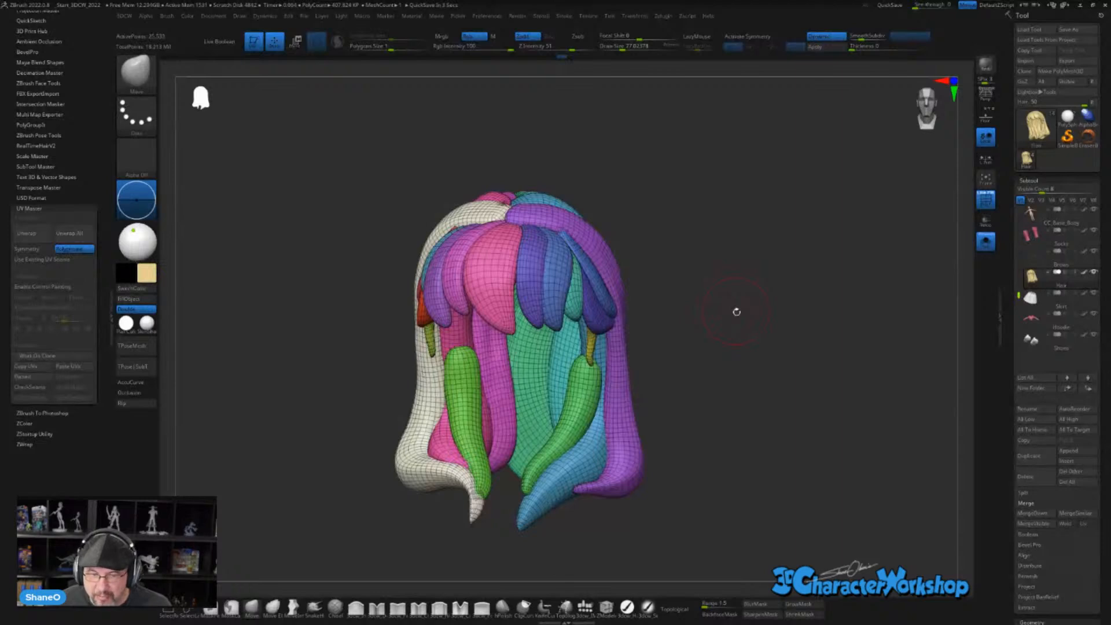
# - Select the Shoes subtool, view both shoes from above and the front, and check their texture map
pyautogui.moveTo(731, 304); pyautogui.dragTo(787, 266)
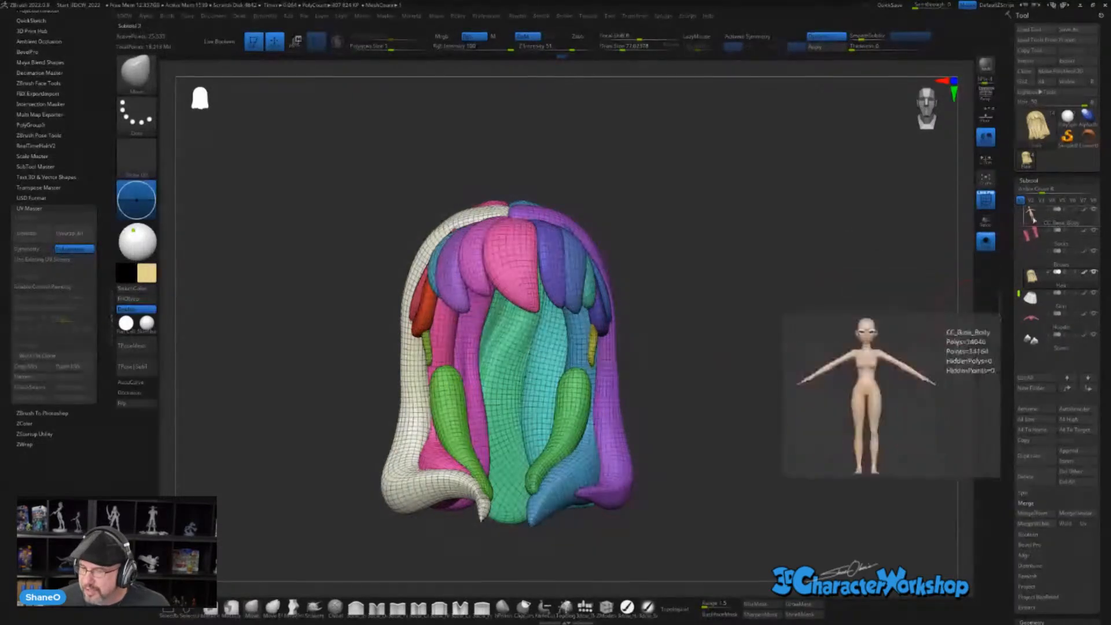
pyautogui.click(1033, 342)
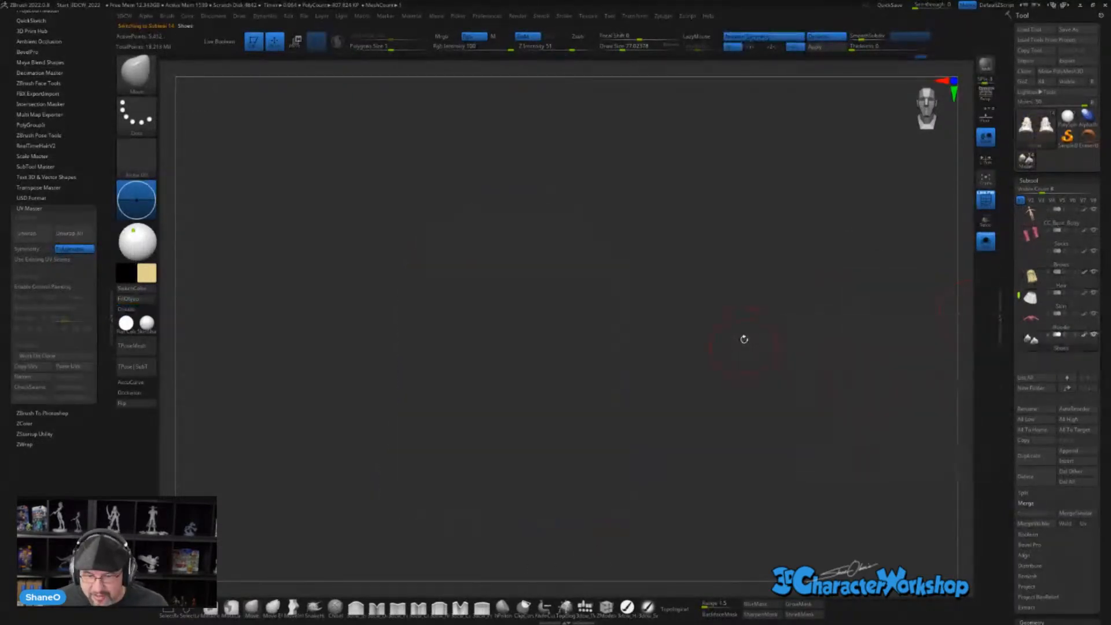
pyautogui.press('f')
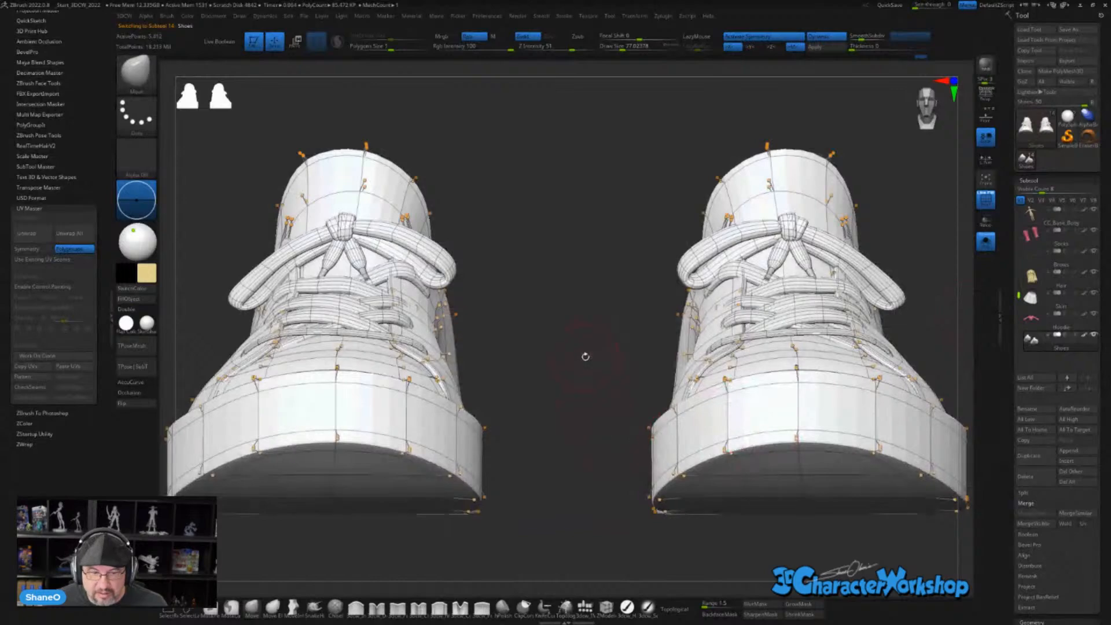
pyautogui.keyDown('ctrl'); pyautogui.moveTo(585, 357); pyautogui.dragTo(550, 281, button='right'); pyautogui.keyUp('ctrl')
pyautogui.moveTo(571, 227); pyautogui.dragTo(569, 202, button='right')
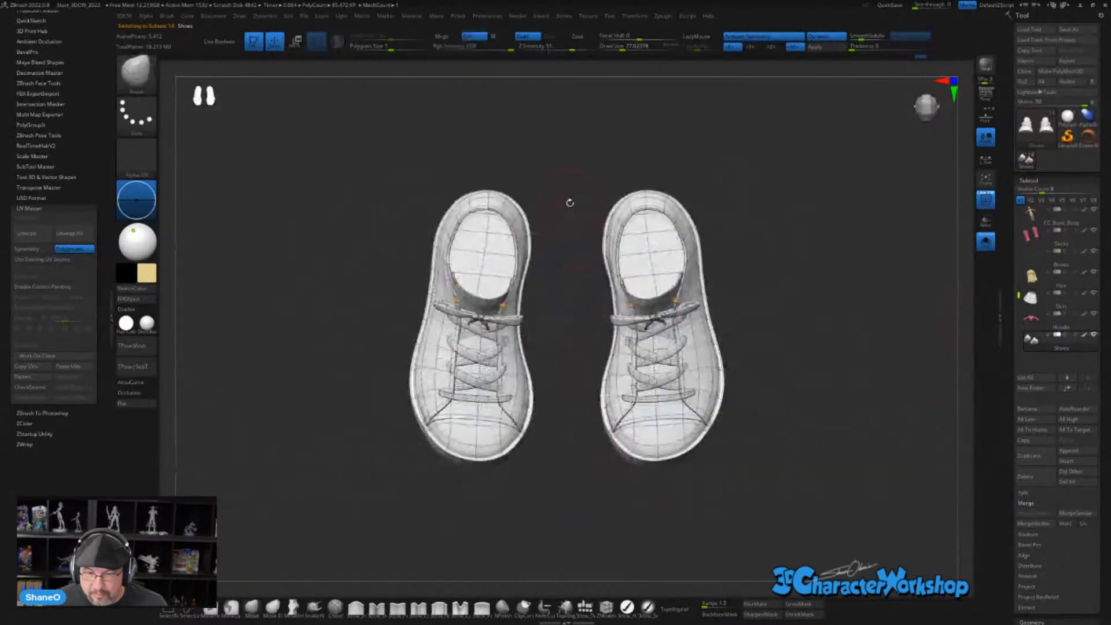
pyautogui.moveTo(571, 280); pyautogui.dragTo(574, 270, button='right')
pyautogui.moveTo(879, 314); pyautogui.dragTo(875, 284, button='right')
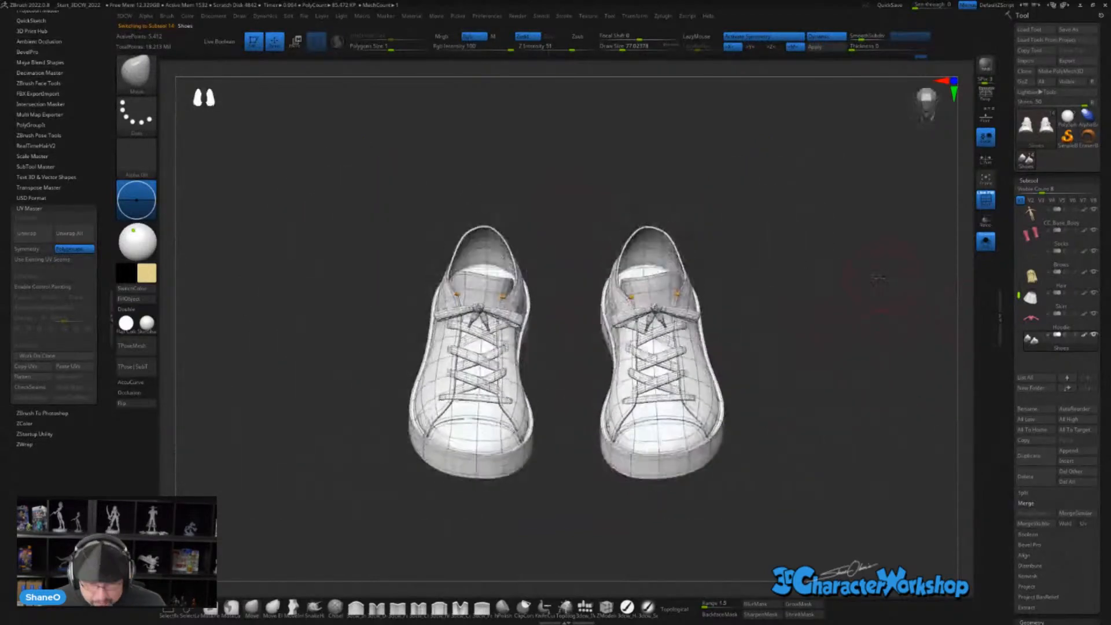
pyautogui.press('3')
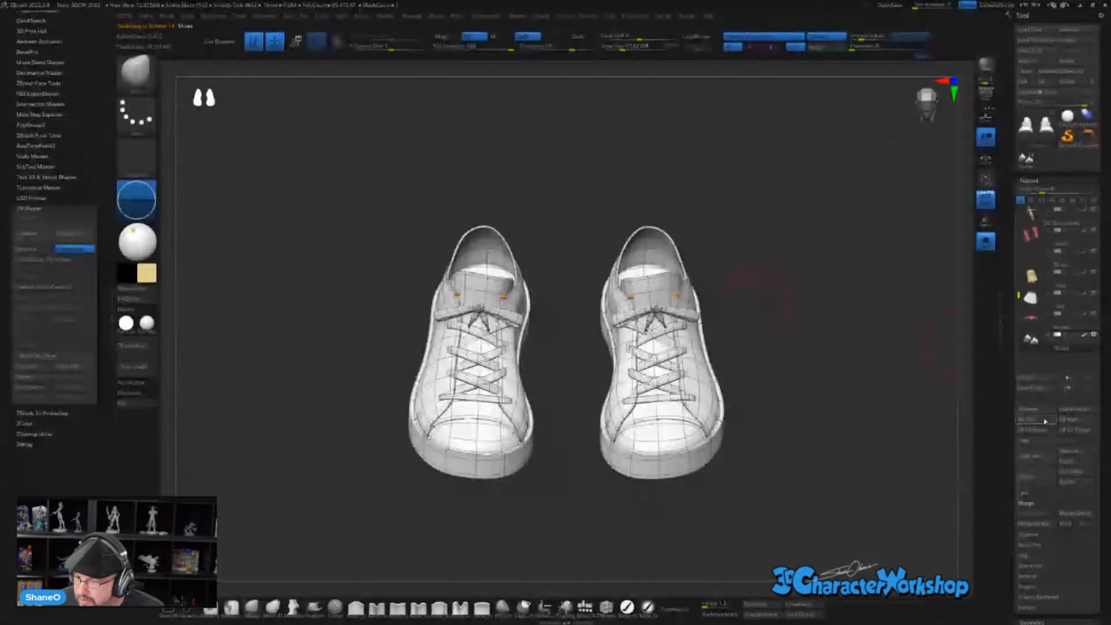
pyautogui.moveTo(1010, 436)
pyautogui.mouseDown()
pyautogui.moveTo(1012, 344)
pyautogui.moveTo(1010, 450)
pyautogui.mouseUp()
pyautogui.click(1034, 505)
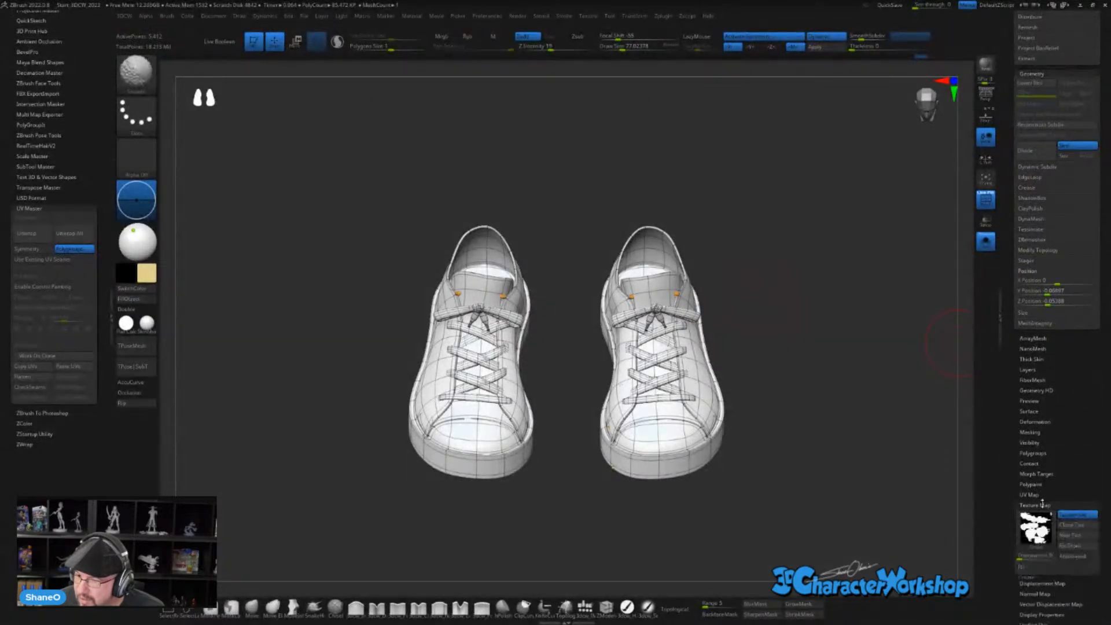
pyautogui.moveTo(1036, 528)
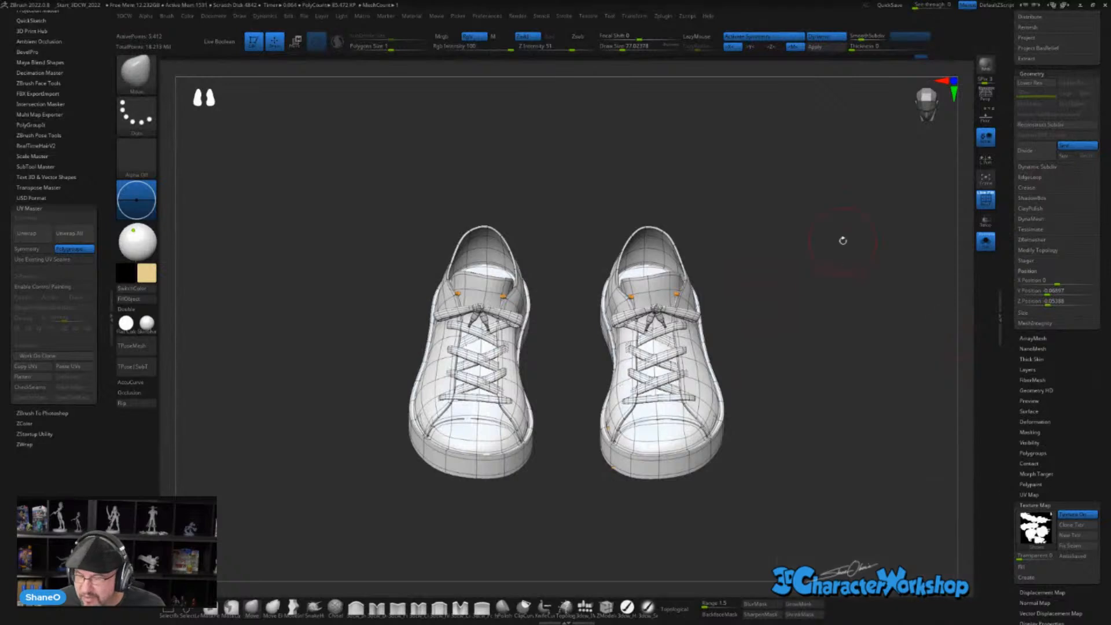
# - Show the full character and check the texture maps of the socks, skirt and hoodie one by one
pyautogui.click(985, 242)
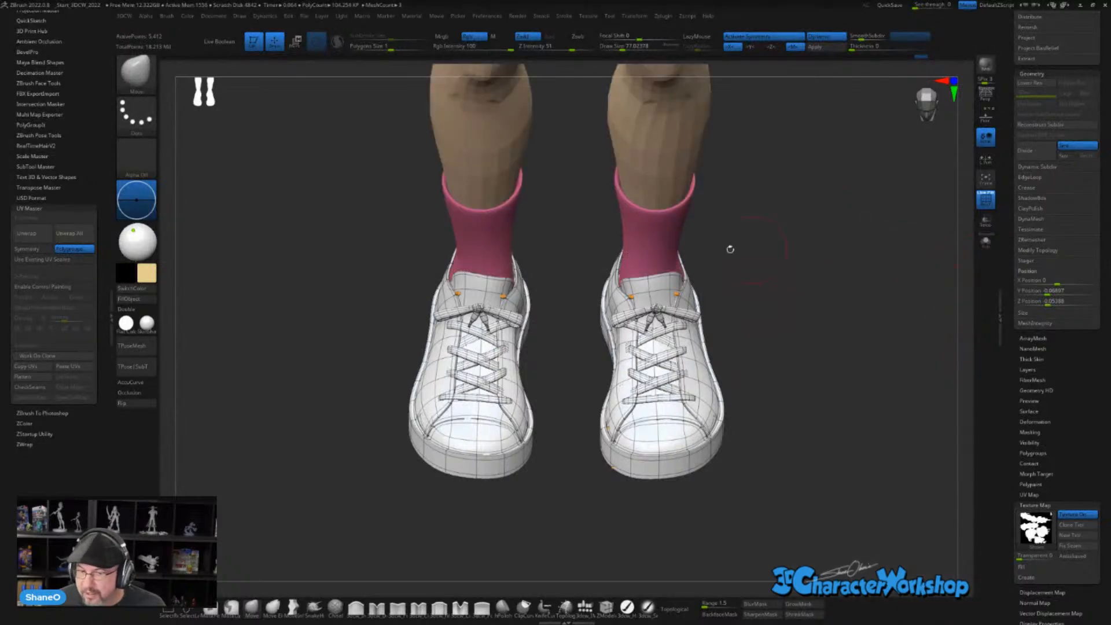
pyautogui.keyDown('alt'); pyautogui.click(641, 243); pyautogui.keyUp('alt')
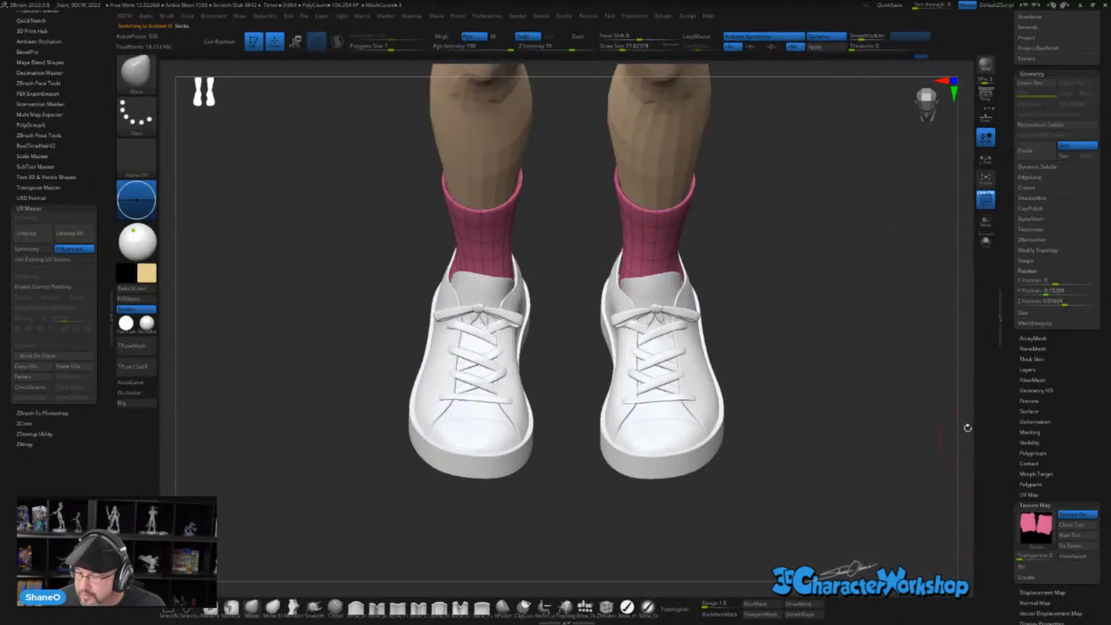
pyautogui.keyDown('alt'); pyautogui.moveTo(770, 227); pyautogui.dragTo(780, 562); pyautogui.keyUp('alt')
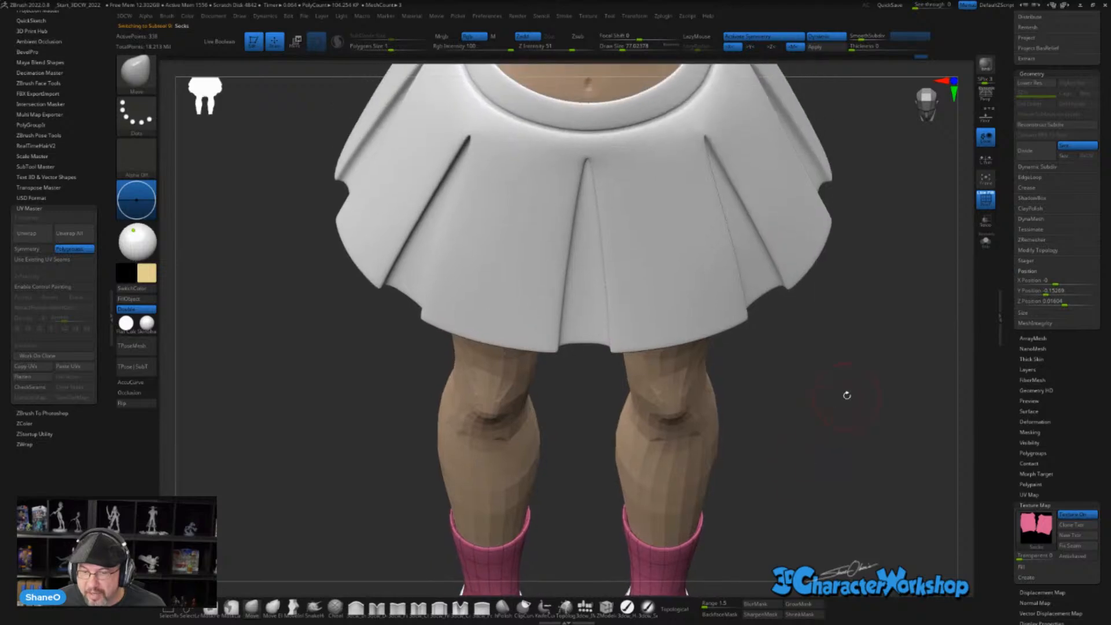
pyautogui.keyDown('alt'); pyautogui.click(662, 280); pyautogui.keyUp('alt')
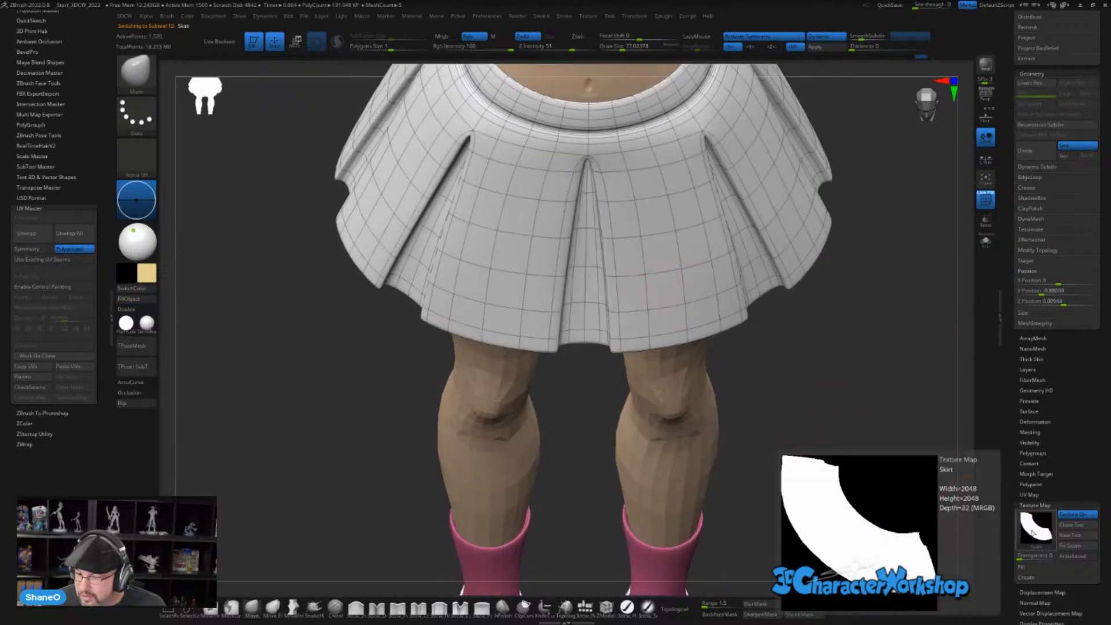
pyautogui.keyDown('alt'); pyautogui.moveTo(870, 336); pyautogui.dragTo(807, 532); pyautogui.keyUp('alt')
pyautogui.keyDown('alt'); pyautogui.moveTo(832, 276); pyautogui.dragTo(804, 530); pyautogui.keyUp('alt')
pyautogui.keyDown('alt'); pyautogui.click(754, 274); pyautogui.keyUp('alt')
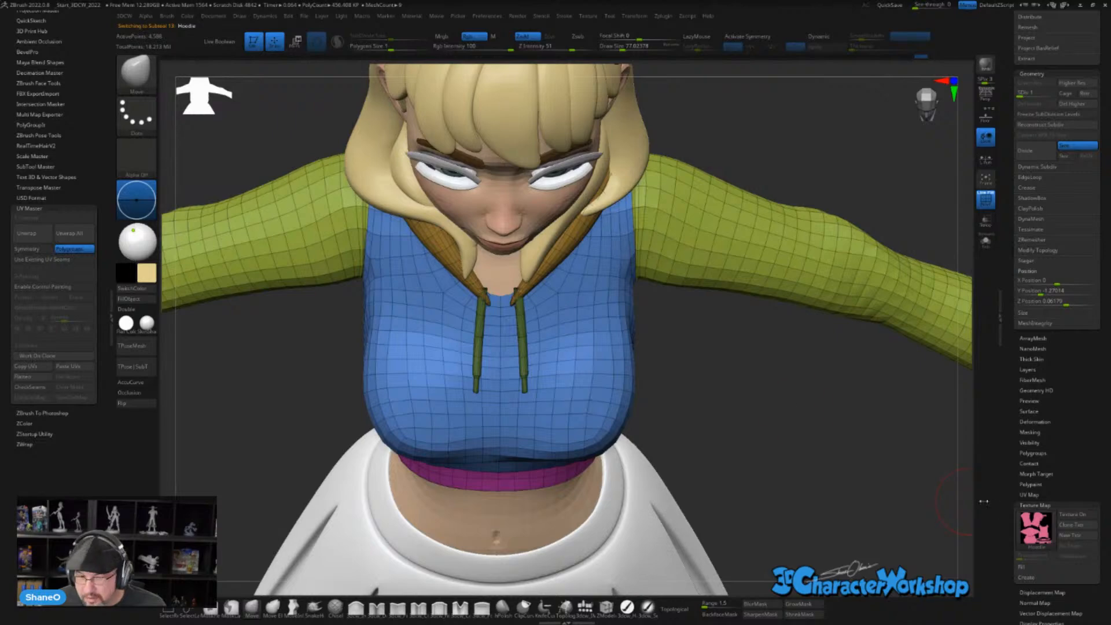
pyautogui.moveTo(745, 398); pyautogui.dragTo(900, 509)
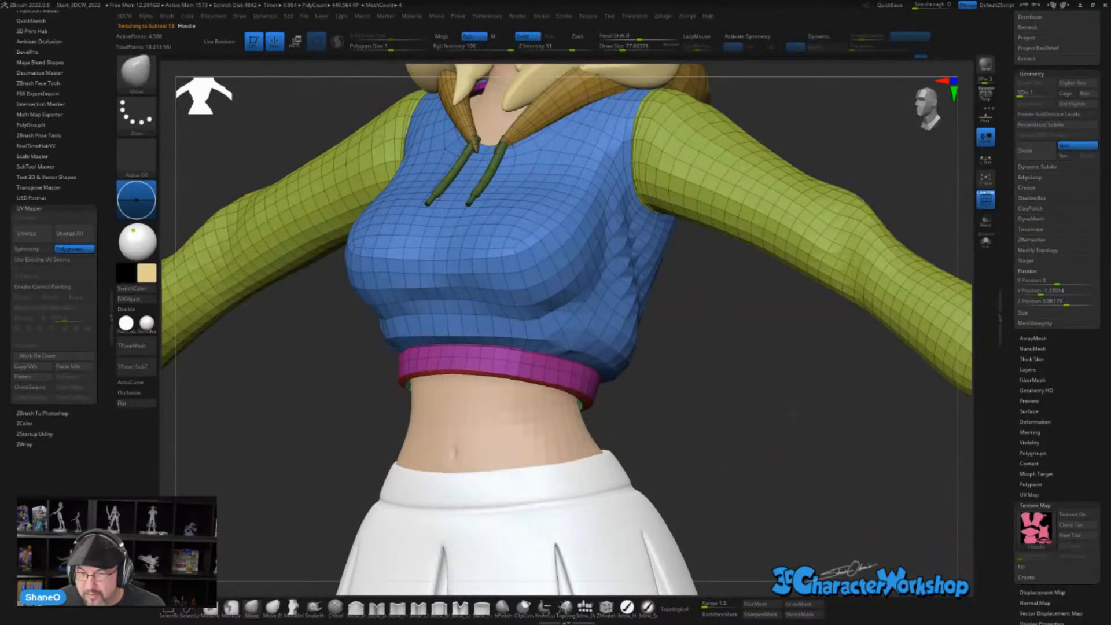
pyautogui.keyDown('alt'); pyautogui.moveTo(791, 414); pyautogui.dragTo(633, 272); pyautogui.keyUp('alt')
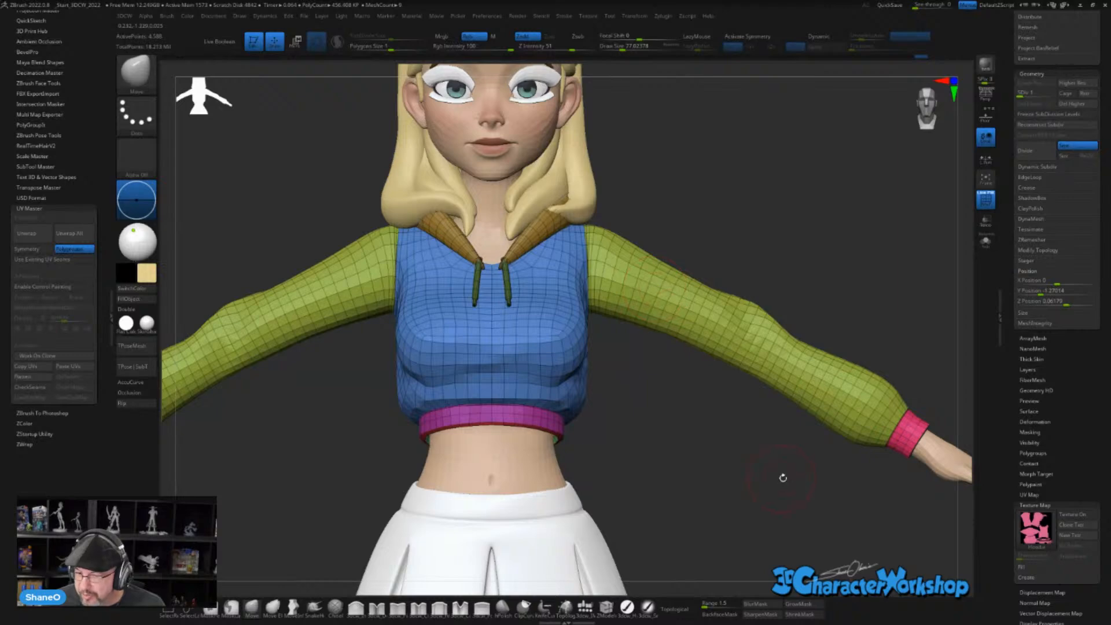
# - Select the eyebrows to check their texture map and frame the whole character from the front
pyautogui.moveTo(781, 477); pyautogui.dragTo(645, 430)
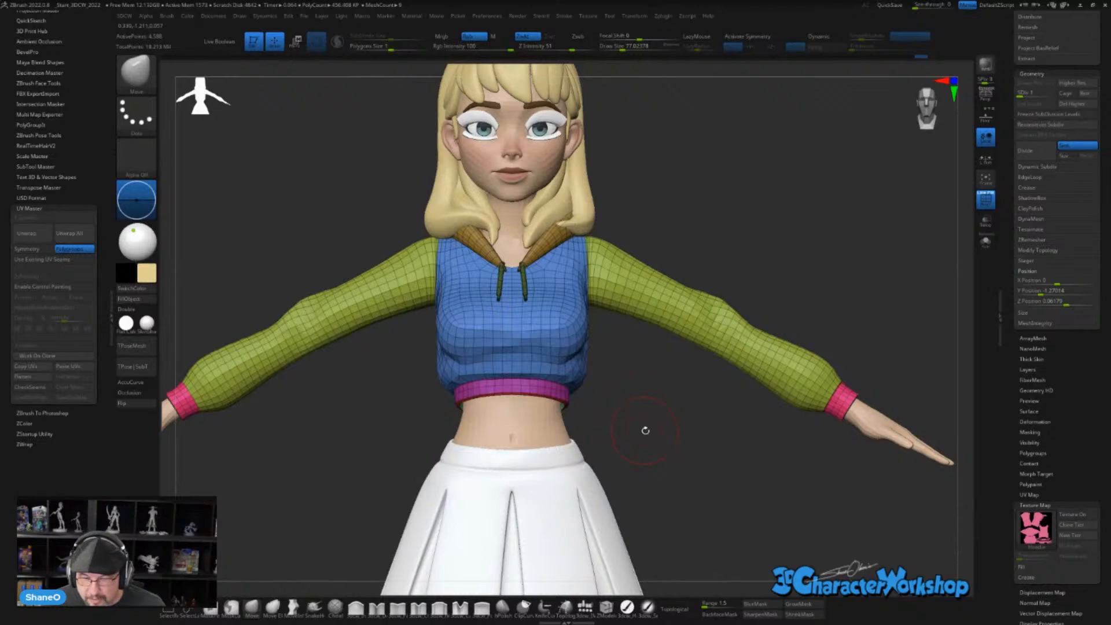
pyautogui.keyDown('alt'); pyautogui.moveTo(644, 359); pyautogui.dragTo(652, 575); pyautogui.keyUp('alt')
pyautogui.keyDown('alt'); pyautogui.moveTo(687, 347); pyautogui.dragTo(684, 403); pyautogui.keyUp('alt')
pyautogui.keyDown('alt'); pyautogui.click(544, 375); pyautogui.keyUp('alt')
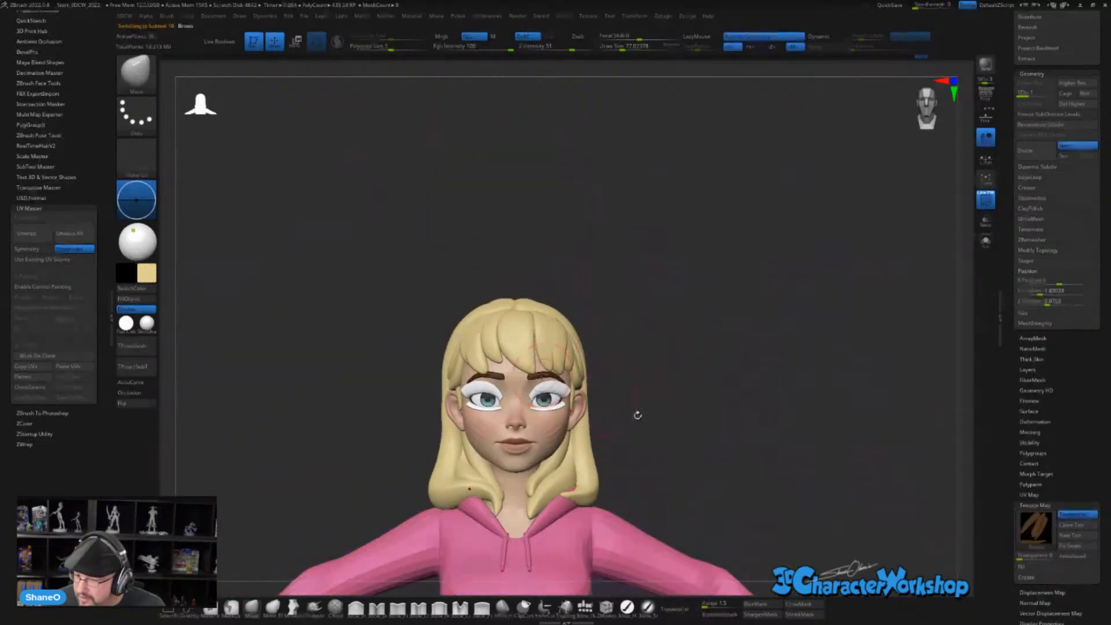
pyautogui.moveTo(721, 377); pyautogui.dragTo(705, 235)
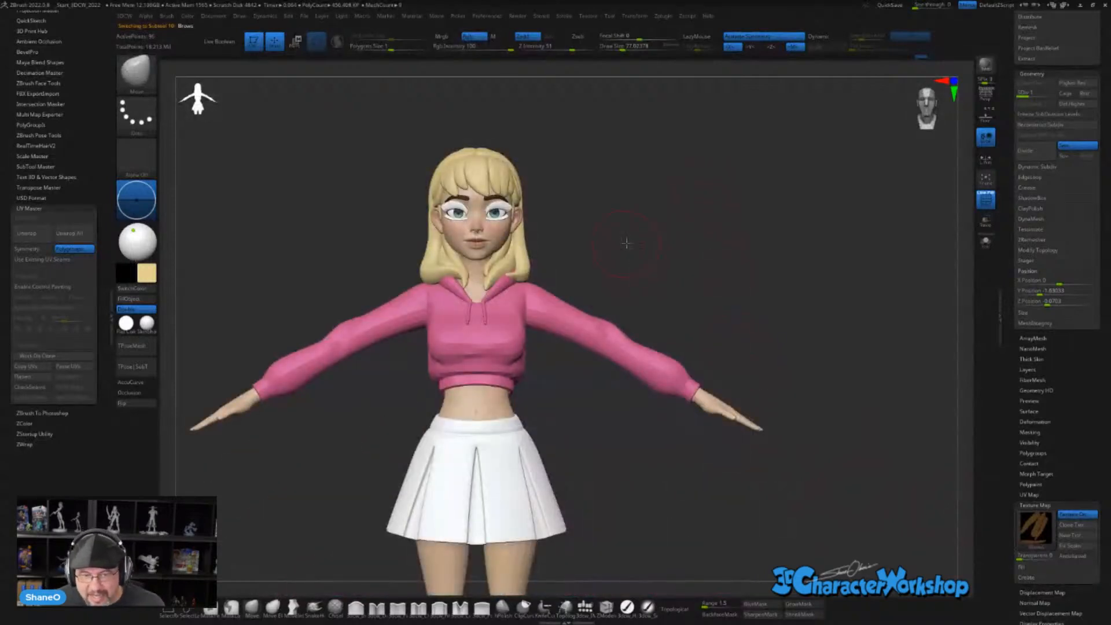
pyautogui.keyDown('alt'); pyautogui.moveTo(627, 243); pyautogui.dragTo(676, 190); pyautogui.keyUp('alt')
pyautogui.keyDown('alt'); pyautogui.moveTo(688, 435); pyautogui.dragTo(714, 409); pyautogui.keyUp('alt')
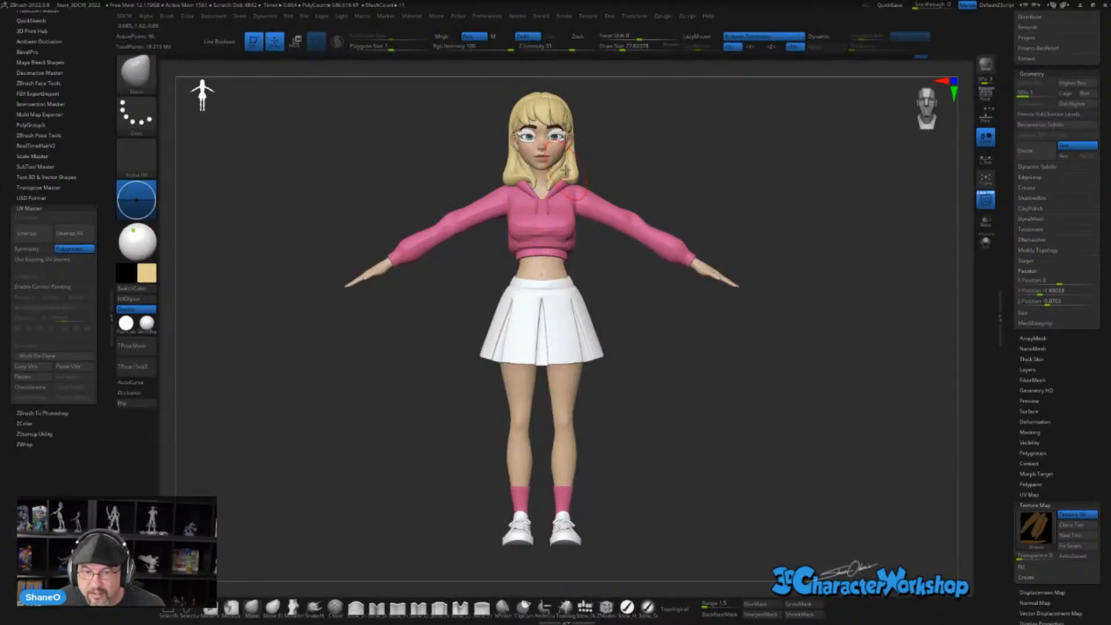
# - Select the Hair subtool and examine its polygroups from the front and side of the head
pyautogui.keyDown('alt'); pyautogui.click(550, 144); pyautogui.keyUp('alt')
pyautogui.moveTo(723, 161); pyautogui.dragTo(670, 441)
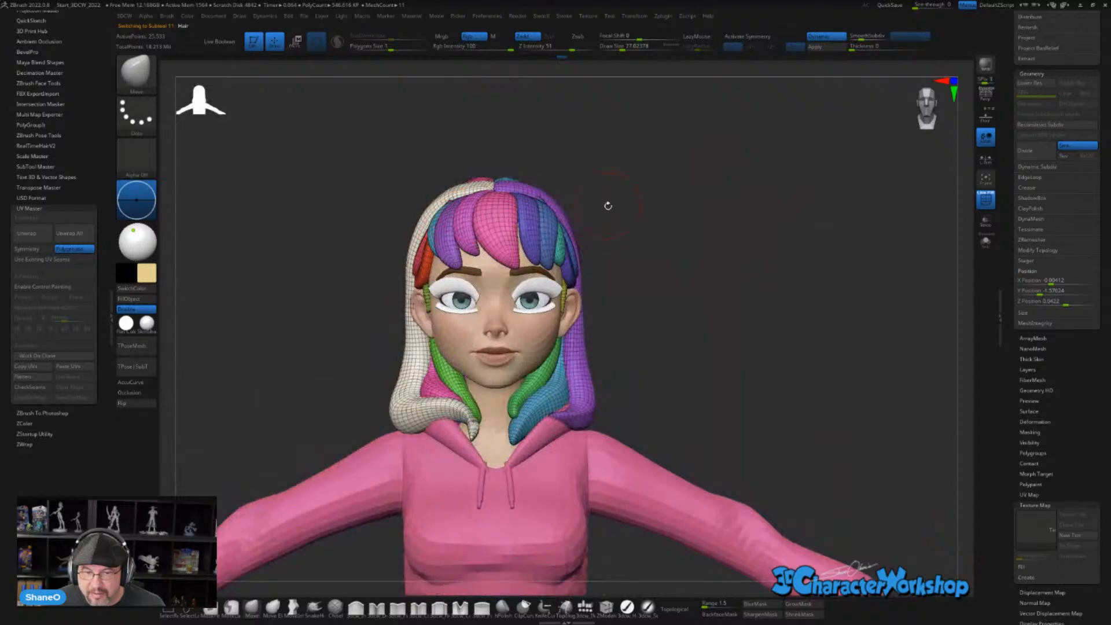
pyautogui.moveTo(618, 309); pyautogui.dragTo(723, 231)
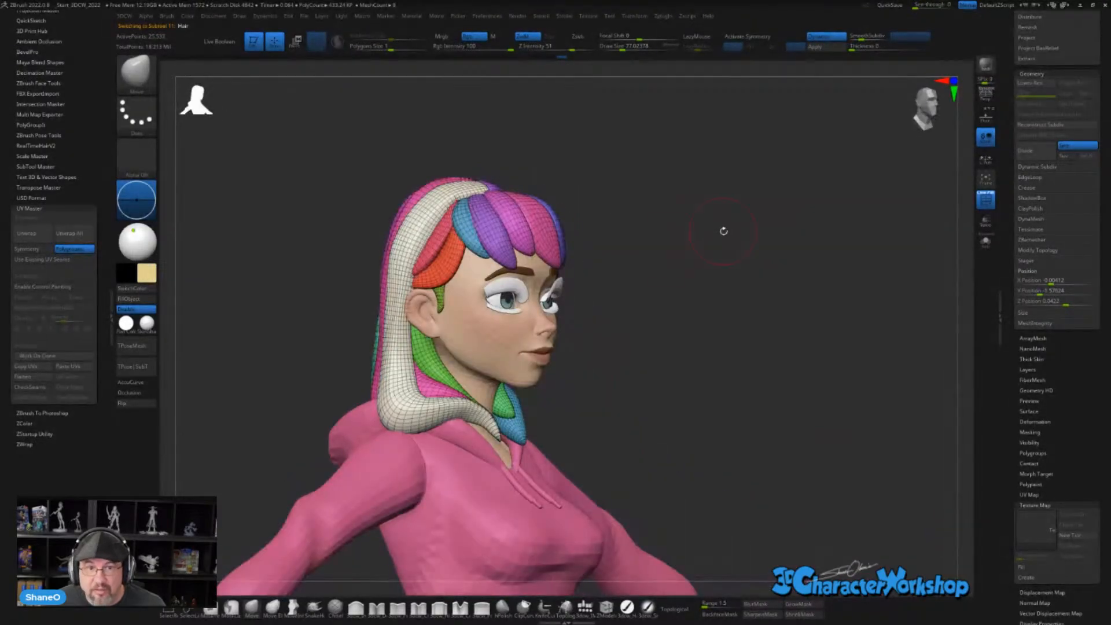
# - Switch to Character Creator, delete the Bangs object from the character, and return to ZBrush
pyautogui.hotkey('alt', 'Tab')
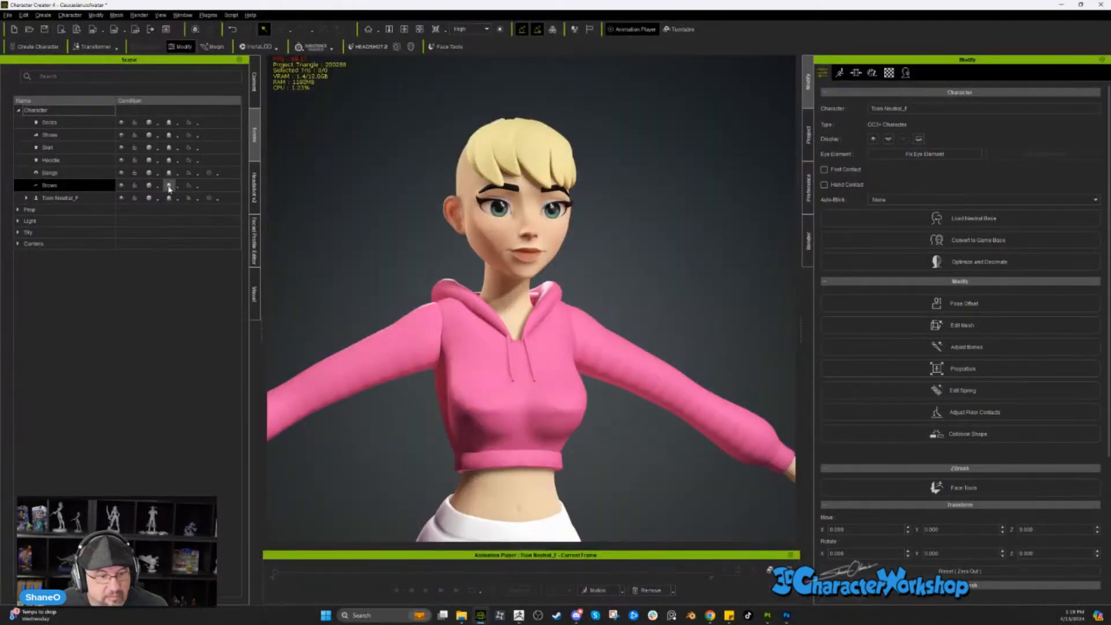
pyautogui.click(67, 174)
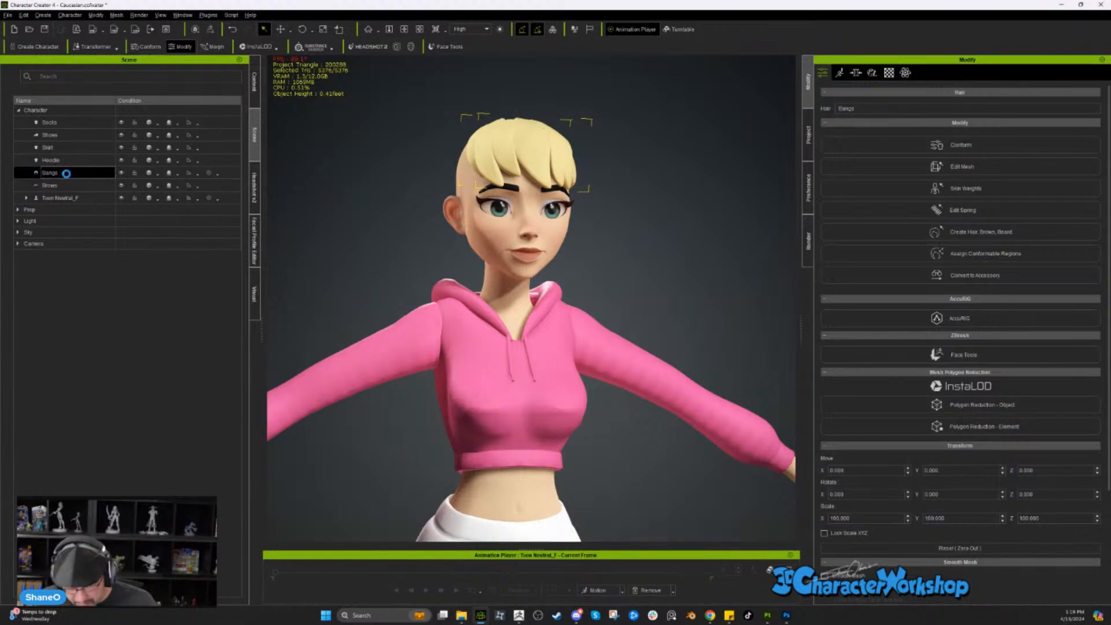
pyautogui.press('Delete')
pyautogui.hotkey('alt', 'Tab')
# - Hide the polygroups of the front bang strands on the Hair subtool, keeping the side strands shown
pyautogui.moveTo(662, 301)
pyautogui.mouseDown()
pyautogui.moveTo(711, 282)
pyautogui.moveTo(679, 238)
pyautogui.moveTo(671, 152)
pyautogui.moveTo(710, 166)
pyautogui.moveTo(709, 255)
pyautogui.moveTo(689, 266)
pyautogui.mouseUp()
pyautogui.keyDown('ctrl'); pyautogui.keyDown('shift'); pyautogui.click(546, 330); pyautogui.keyUp('shift'); pyautogui.keyUp('ctrl')
pyautogui.keyDown('ctrl'); pyautogui.keyDown('shift'); pyautogui.click(546, 330); pyautogui.keyUp('shift'); pyautogui.keyUp('ctrl')
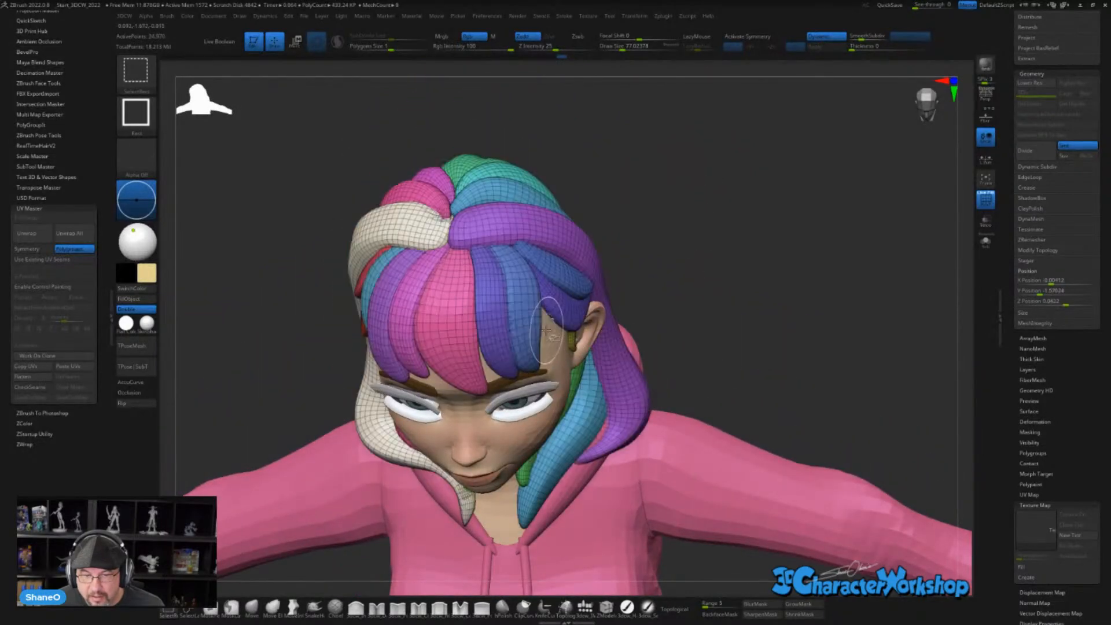
pyautogui.keyDown('ctrl'); pyautogui.keyDown('shift'); pyautogui.click(515, 329); pyautogui.keyUp('shift'); pyautogui.keyUp('ctrl')
pyautogui.keyDown('ctrl'); pyautogui.keyDown('shift'); pyautogui.click(486, 328); pyautogui.keyUp('shift'); pyautogui.keyUp('ctrl')
pyautogui.keyDown('ctrl'); pyautogui.keyDown('shift'); pyautogui.click(444, 328); pyautogui.keyUp('shift'); pyautogui.keyUp('ctrl')
pyautogui.keyDown('ctrl'); pyautogui.keyDown('shift'); pyautogui.click(404, 328); pyautogui.keyUp('shift'); pyautogui.keyUp('ctrl')
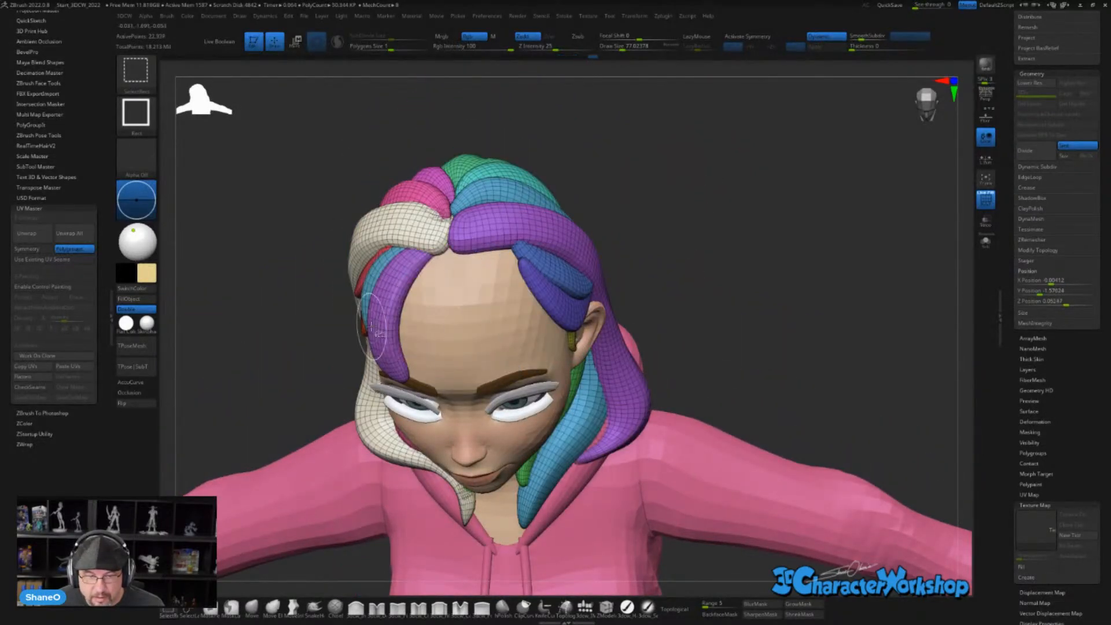
pyautogui.keyDown('ctrl'); pyautogui.keyDown('shift'); pyautogui.click(371, 327); pyautogui.keyUp('shift'); pyautogui.keyUp('ctrl')
pyautogui.moveTo(739, 250)
pyautogui.mouseDown()
pyautogui.moveTo(783, 228)
pyautogui.moveTo(760, 196)
pyautogui.moveTo(757, 290)
pyautogui.moveTo(754, 232)
pyautogui.mouseUp()
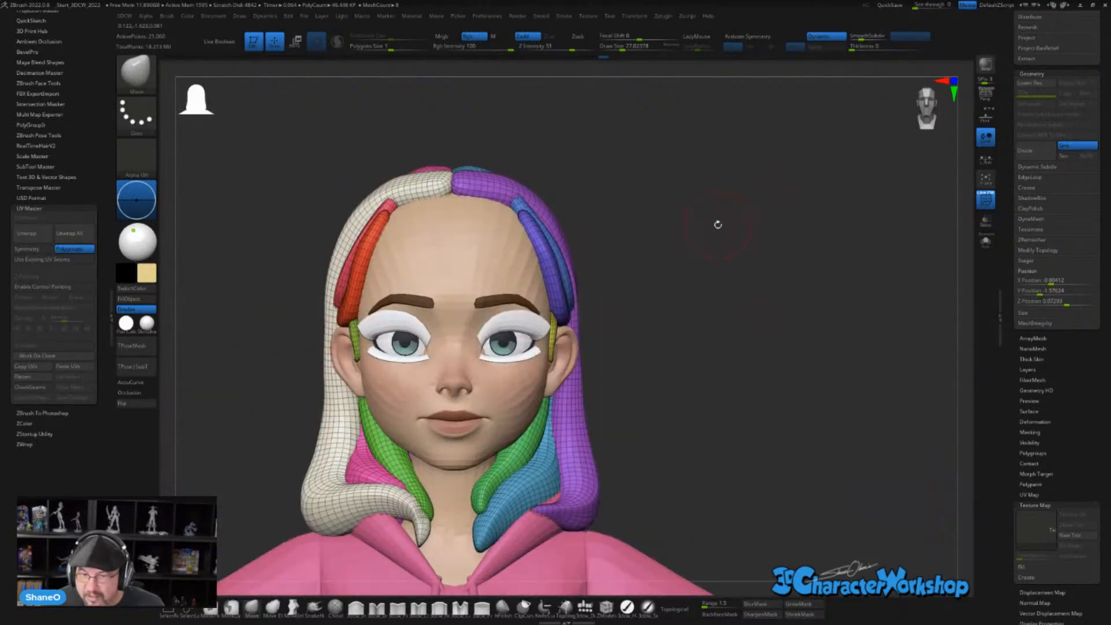
# - Assign the long hair to one polygroup and the front bangs to another, and show the complete hair
pyautogui.press('space')
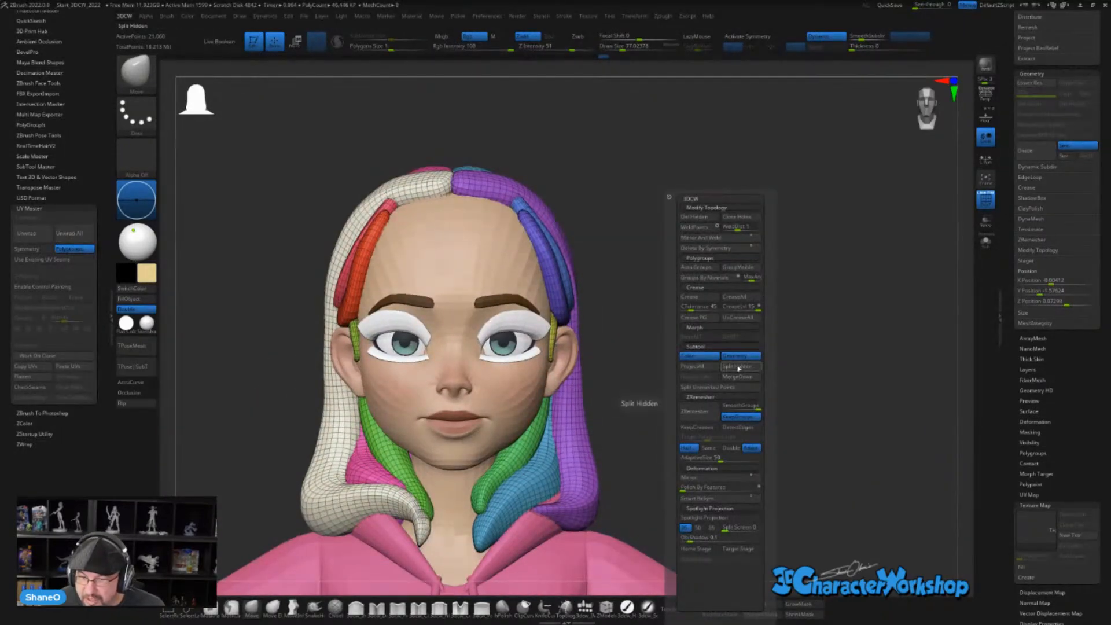
pyautogui.click(739, 367)
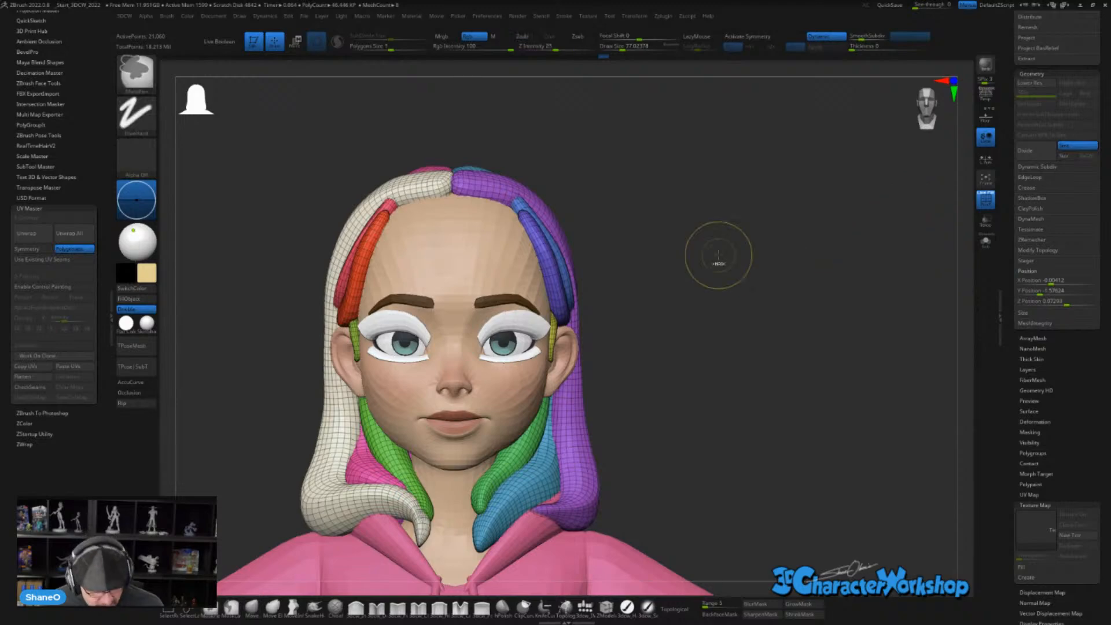
pyautogui.press('ctrl')
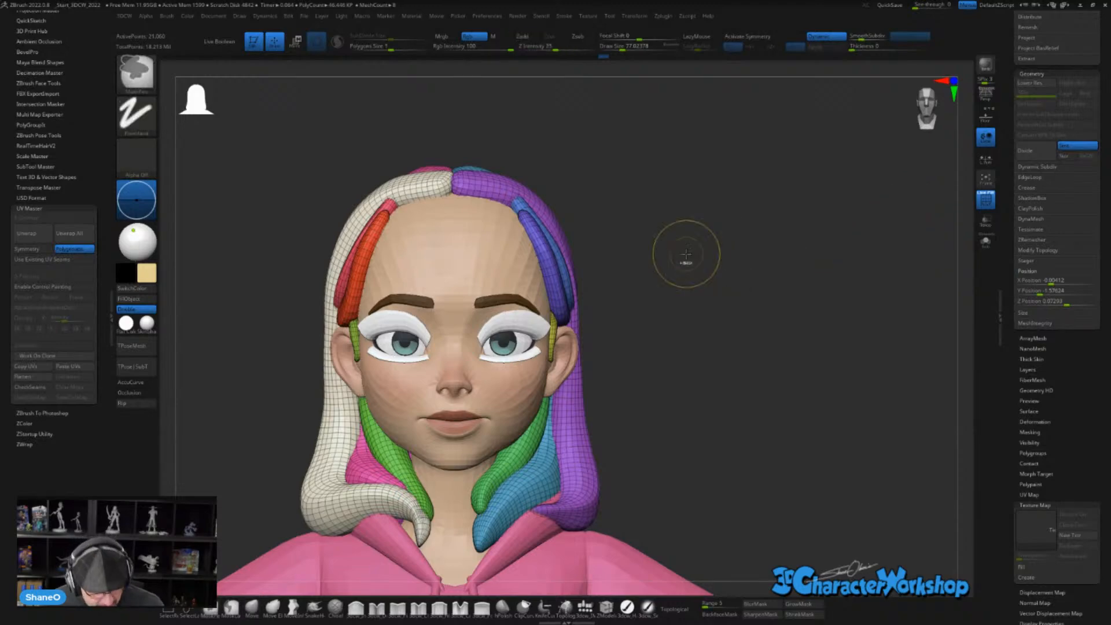
pyautogui.hotkey('ctrl', 'w')
pyautogui.keyDown('ctrl'); pyautogui.keyDown('shift'); pyautogui.moveTo(676, 193); pyautogui.dragTo(694, 247); pyautogui.keyUp('shift'); pyautogui.keyUp('ctrl')
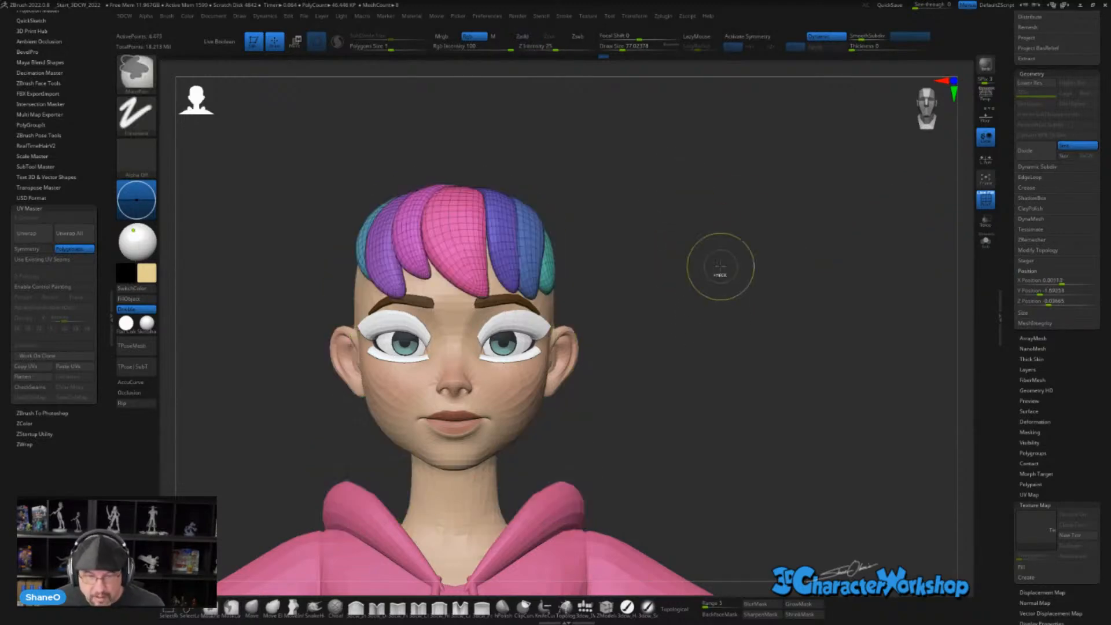
pyautogui.hotkey('ctrl', 'w')
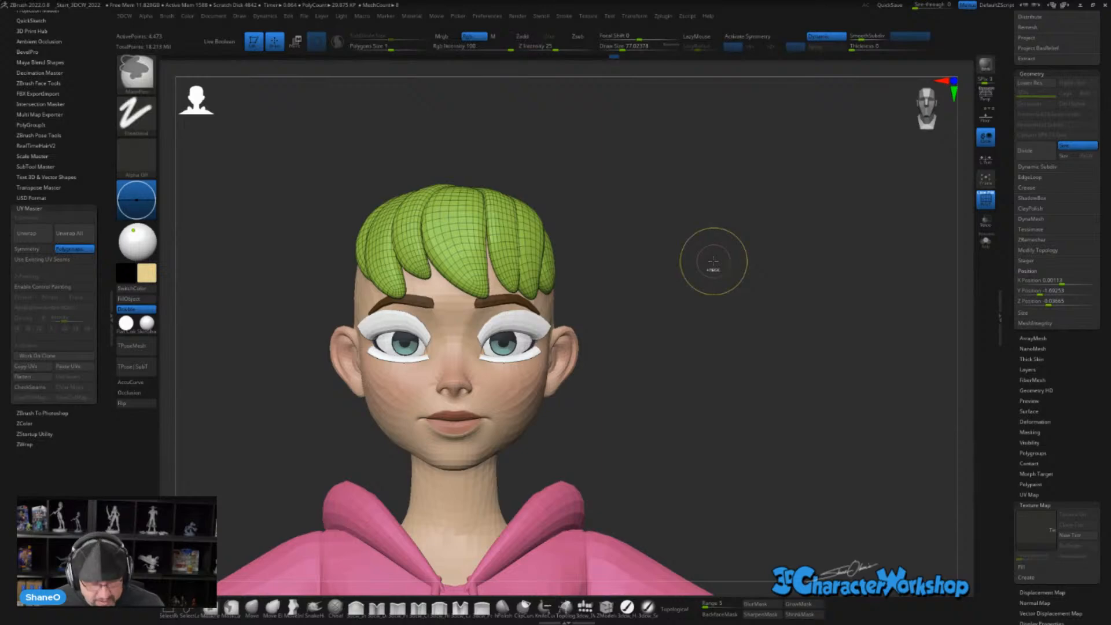
pyautogui.hotkey('ctrl', 'w')
pyautogui.keyDown('ctrl'); pyautogui.keyDown('shift'); pyautogui.click(709, 252); pyautogui.keyUp('shift'); pyautogui.keyUp('ctrl')
pyautogui.moveTo(719, 292); pyautogui.dragTo(610, 264)
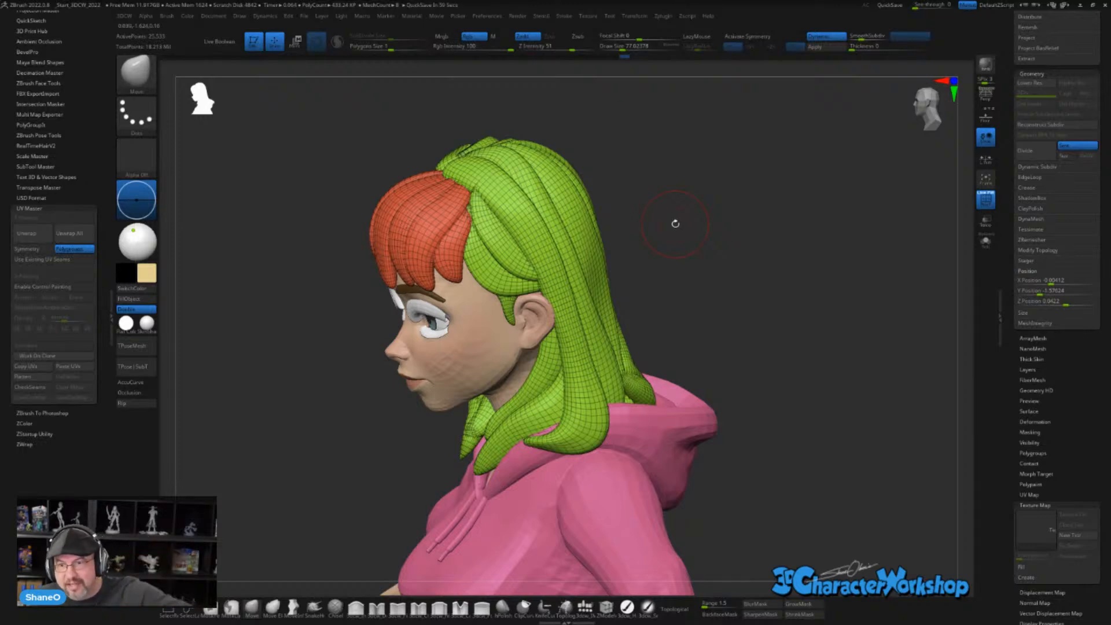
pyautogui.keyDown('alt'); pyautogui.moveTo(686, 207); pyautogui.dragTo(685, 191); pyautogui.keyUp('alt')
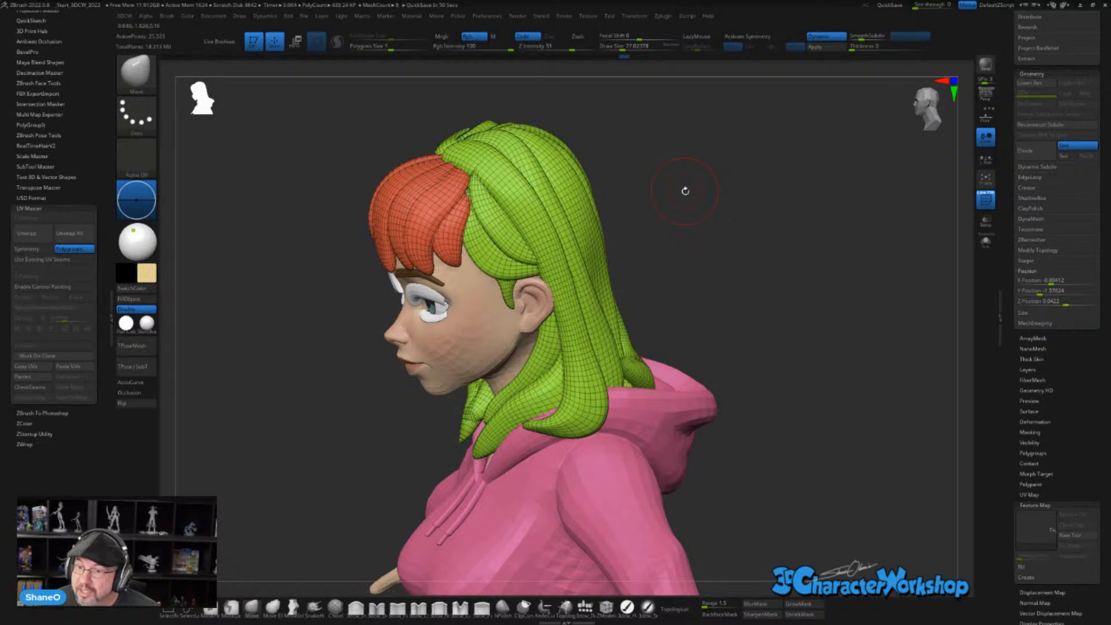
pyautogui.moveTo(682, 175)
pyautogui.mouseDown()
pyautogui.moveTo(696, 216)
pyautogui.moveTo(686, 236)
pyautogui.moveTo(730, 224)
pyautogui.moveTo(719, 231)
pyautogui.mouseUp()
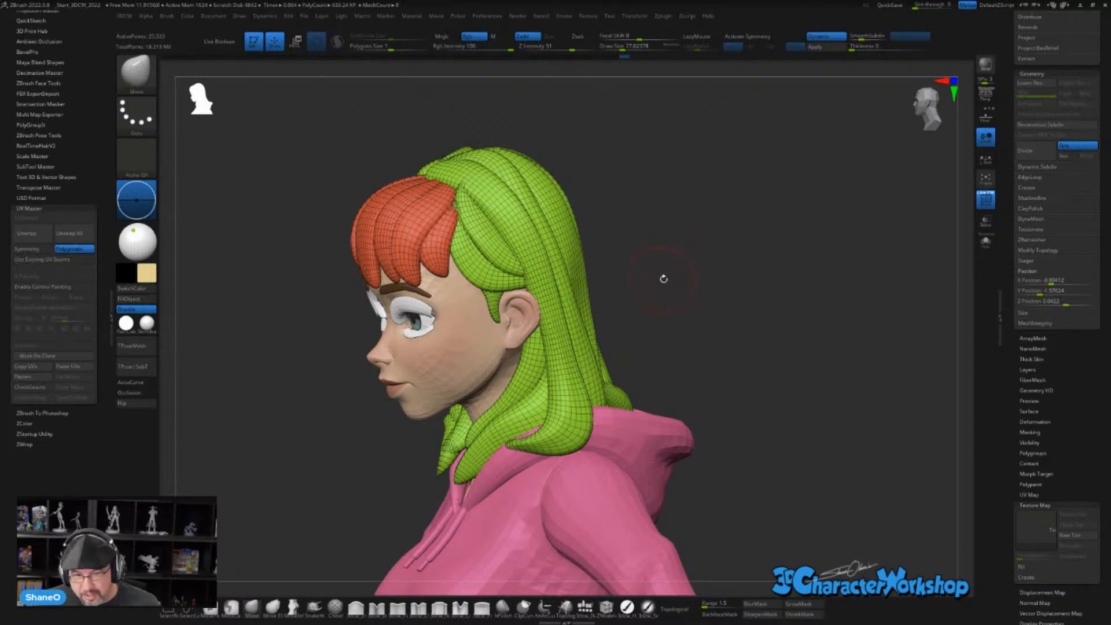
pyautogui.moveTo(667, 279); pyautogui.dragTo(670, 277)
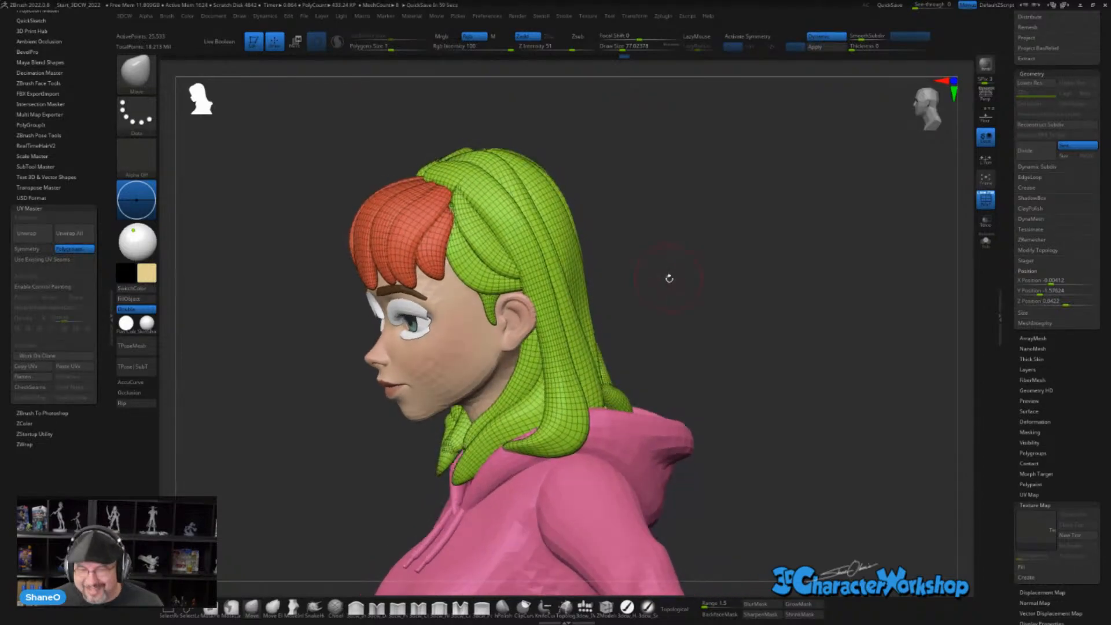
# - Split the Hair subtool by polygroups into separate bangs and long-hair subtools, accepting the non-undoable operation
pyautogui.press('1')
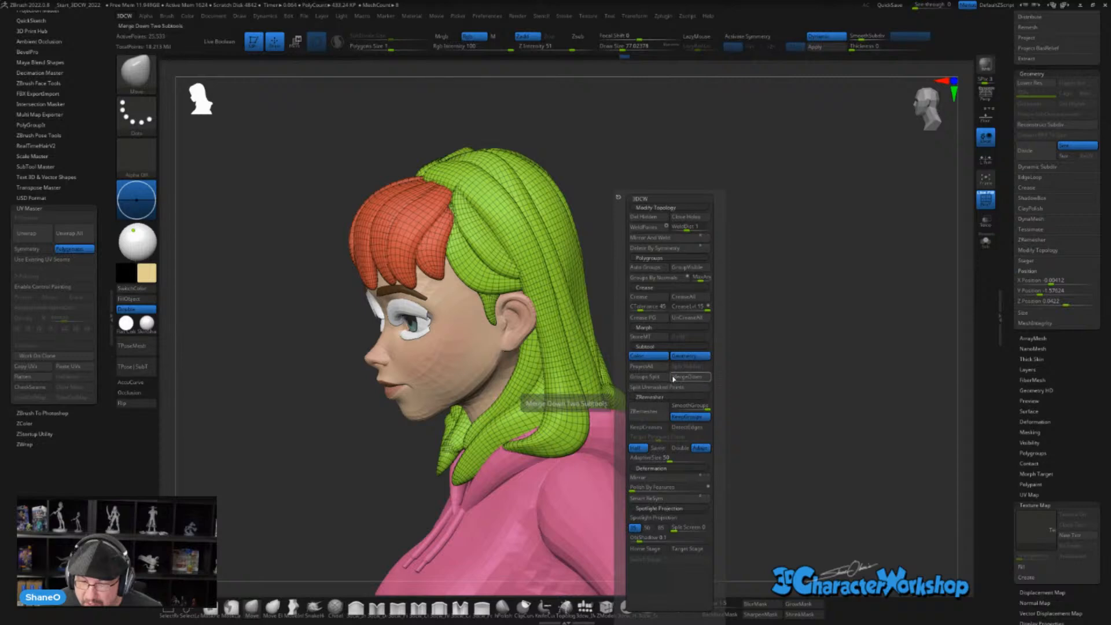
pyautogui.click(650, 376)
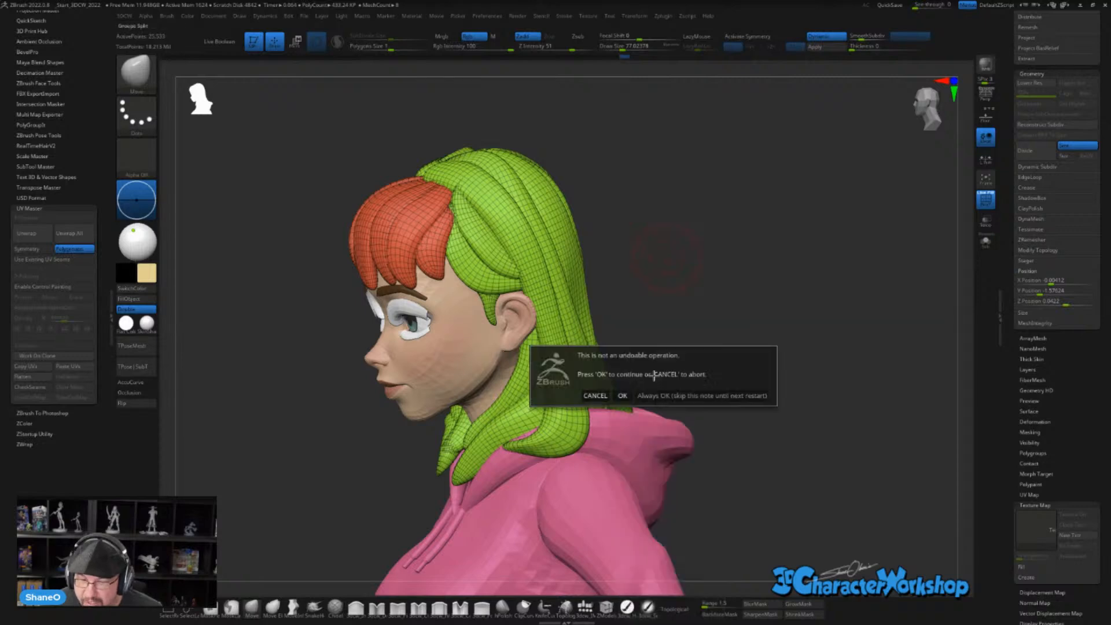
pyautogui.click(622, 396)
pyautogui.moveTo(710, 278); pyautogui.dragTo(779, 255)
pyautogui.keyDown('alt'); pyautogui.moveTo(715, 330); pyautogui.dragTo(751, 305); pyautogui.keyUp('alt')
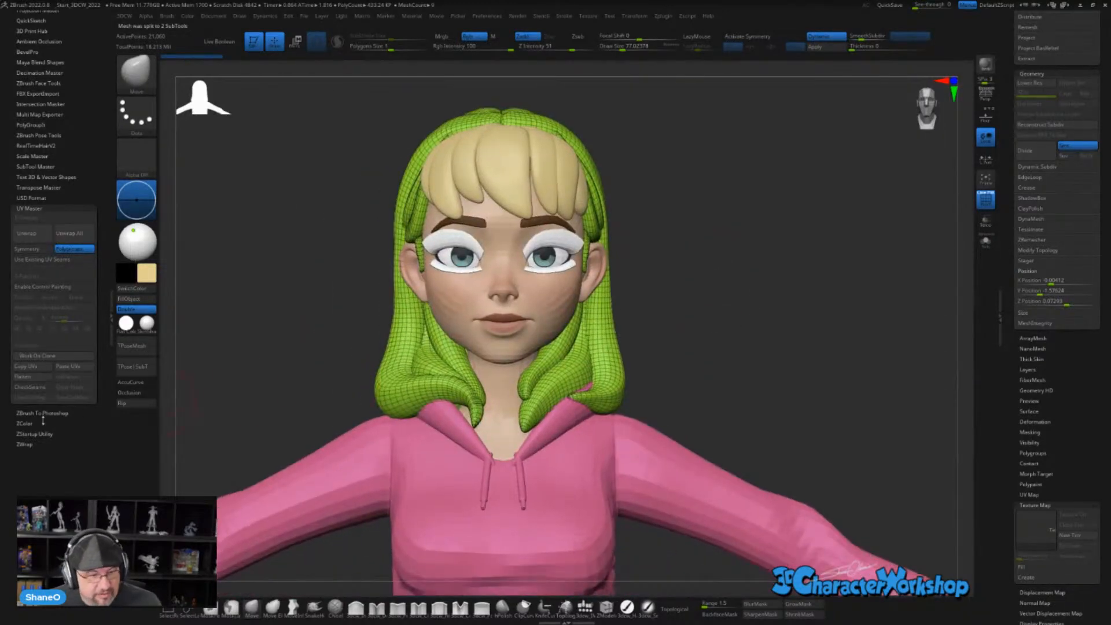
# - Flatten the long hair subtool to inspect its UV islands, and unflatten it to restore the 3D mesh
pyautogui.click(36, 369)
pyautogui.click(30, 377)
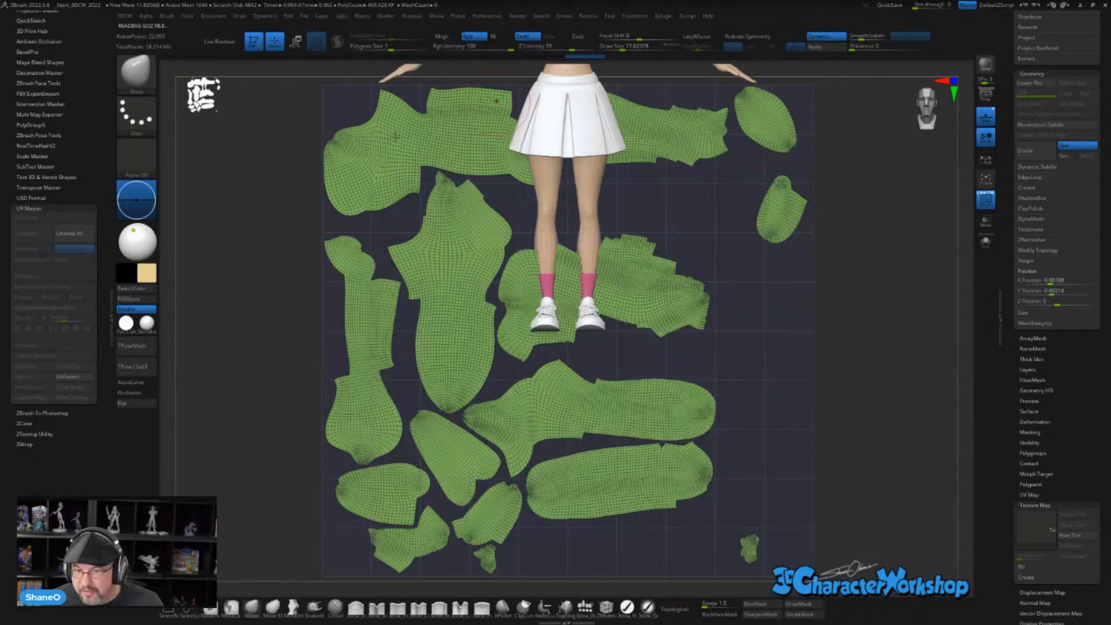
pyautogui.click(69, 377)
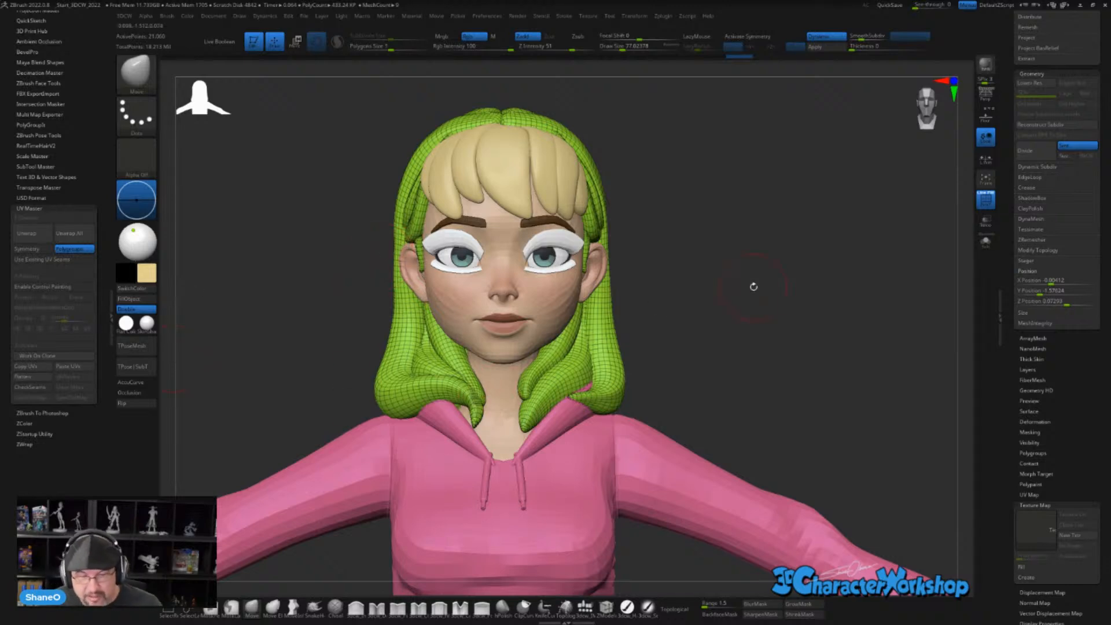
# - Turn off the polygroup wireframe display and create a texture map from the long hair's polypaint
pyautogui.keyDown('alt'); pyautogui.moveTo(766, 333); pyautogui.dragTo(698, 302); pyautogui.keyUp('alt')
pyautogui.hotkey('shift', 'f')
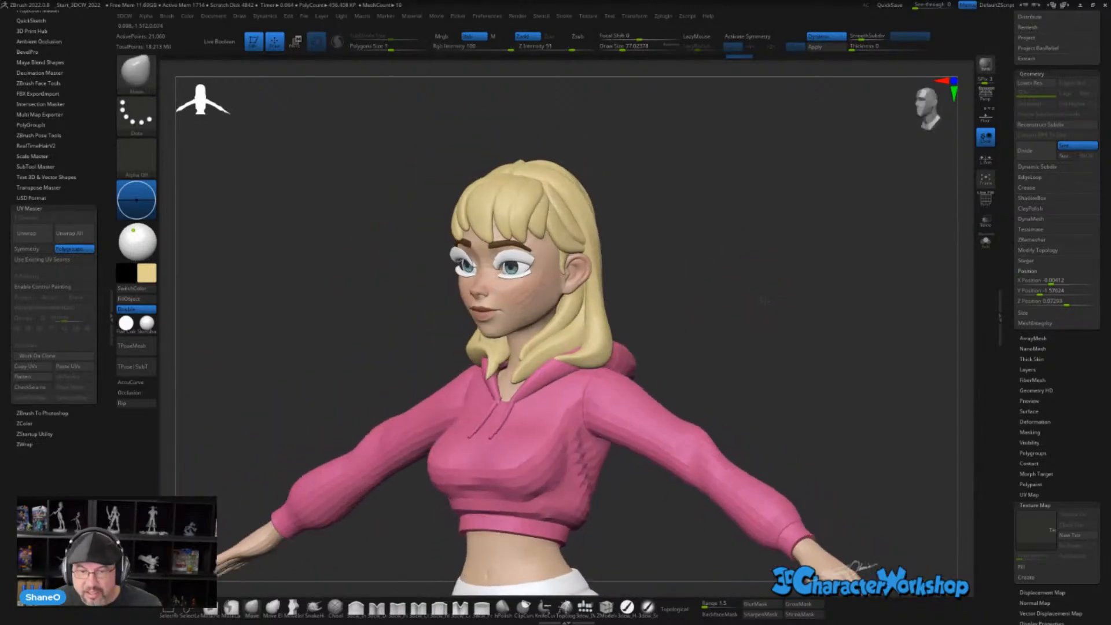
pyautogui.moveTo(765, 300); pyautogui.dragTo(801, 301)
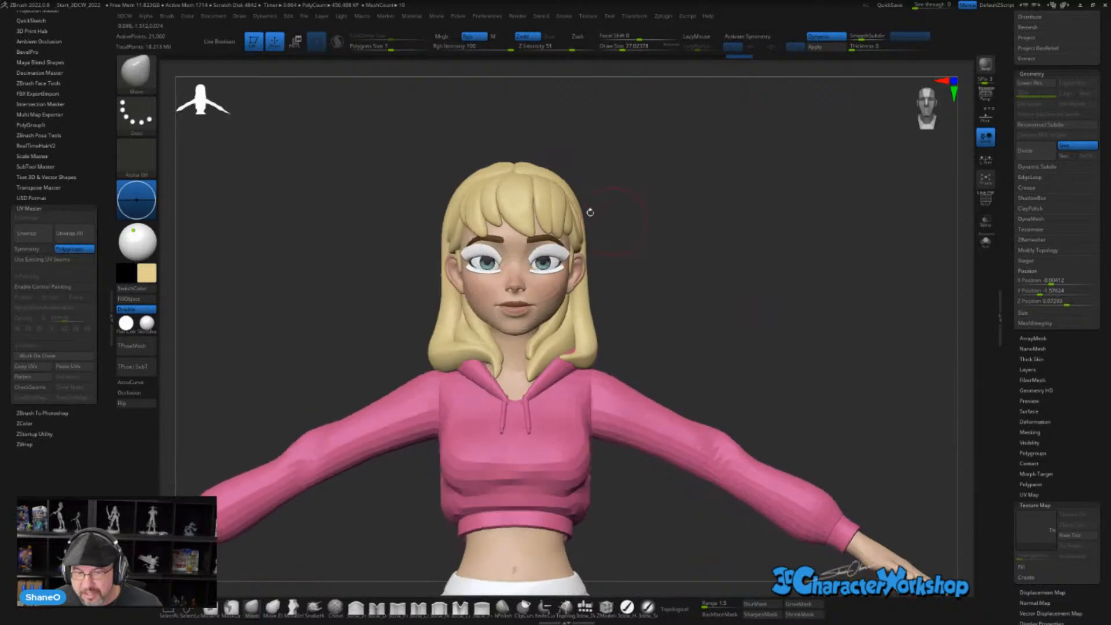
pyautogui.moveTo(1012, 409); pyautogui.dragTo(1002, 340)
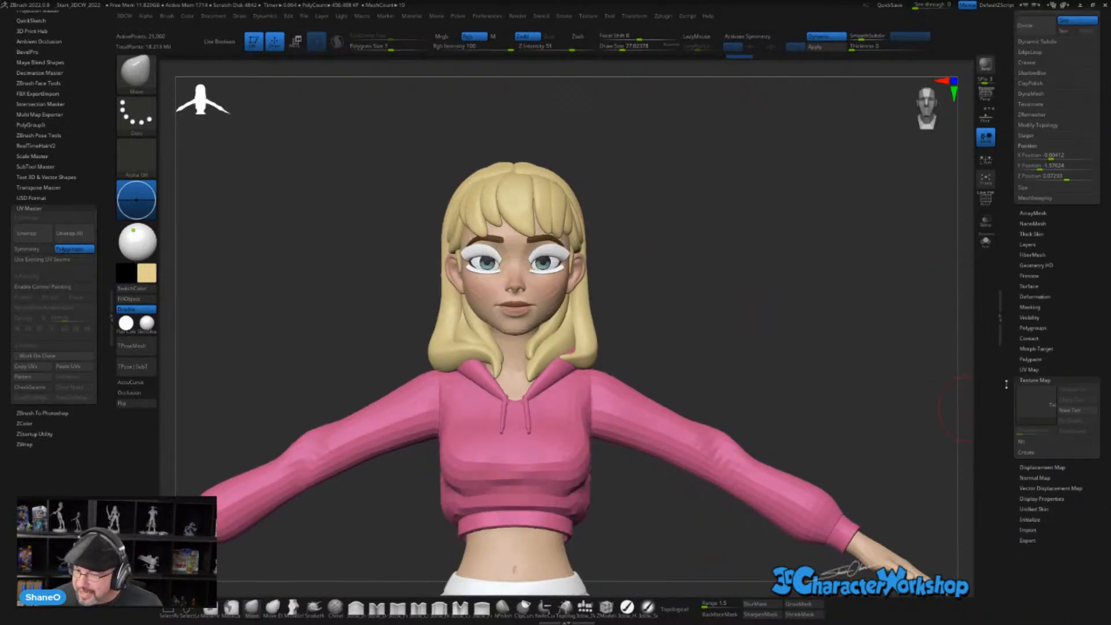
pyautogui.click(1027, 452)
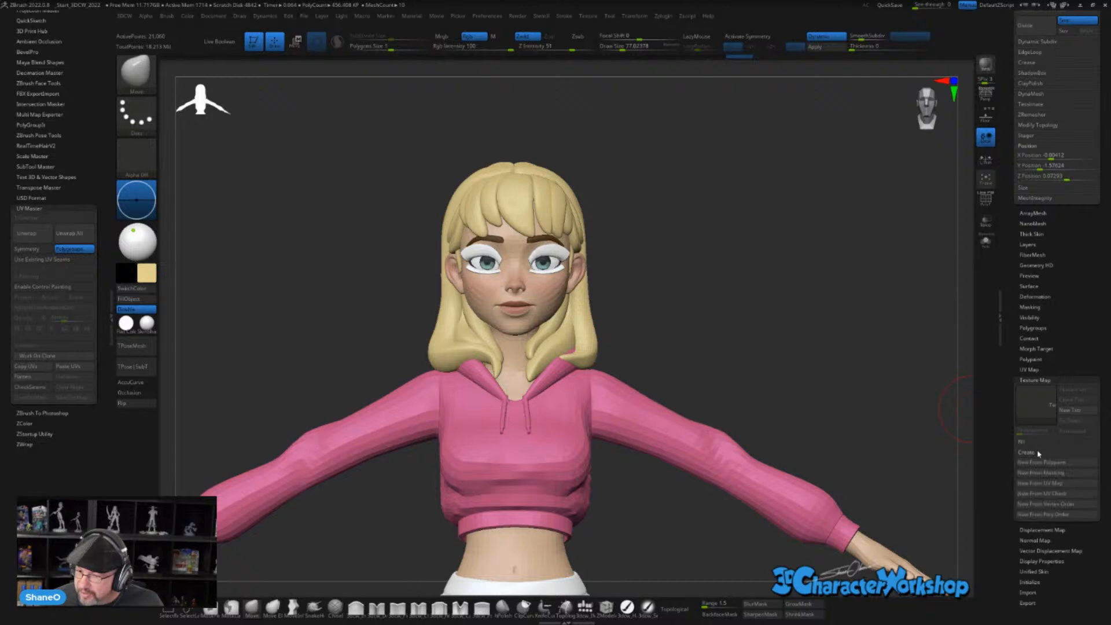
pyautogui.click(1047, 462)
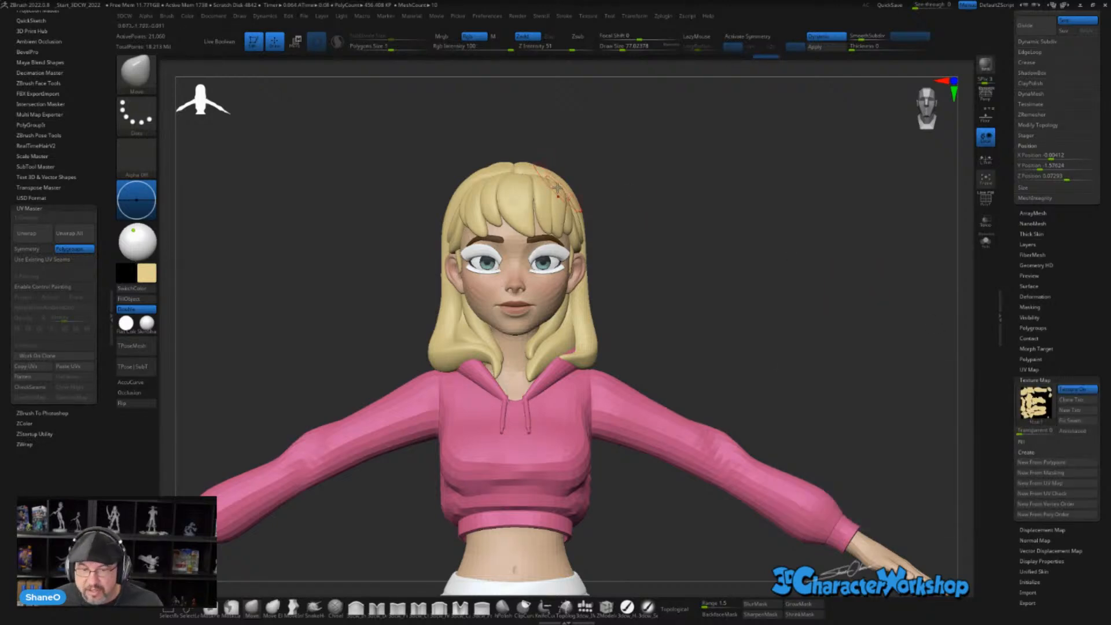
# - Select the bangs subtool and create a new texture map from its polypaint
pyautogui.keyDown('alt'); pyautogui.click(523, 204); pyautogui.keyUp('alt')
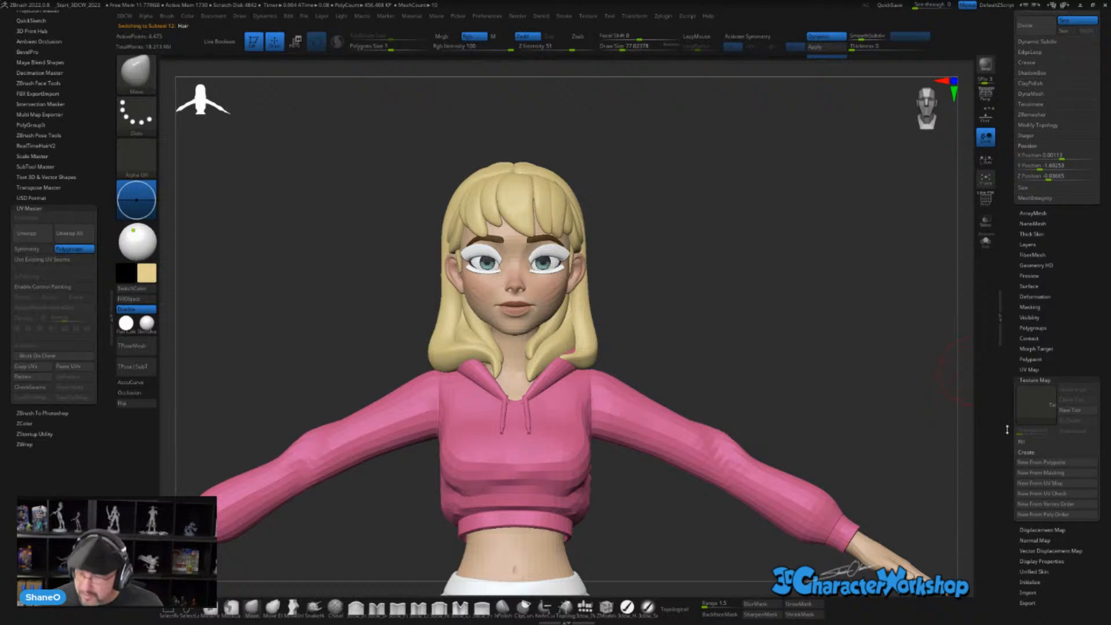
pyautogui.click(1036, 463)
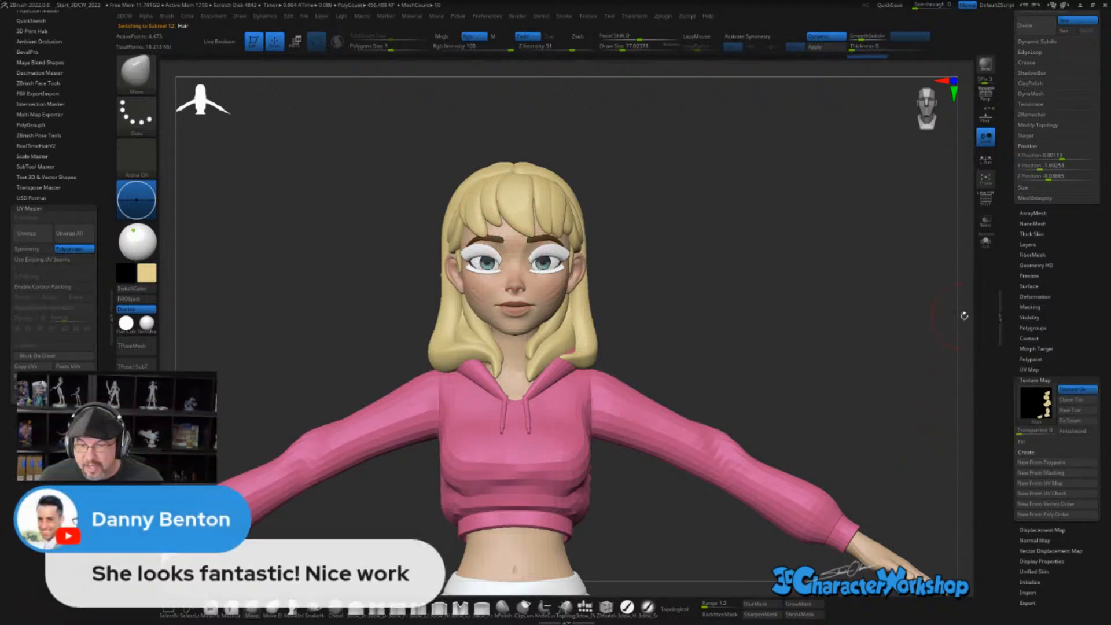
pyautogui.keyDown('alt'); pyautogui.moveTo(804, 248); pyautogui.dragTo(758, 252); pyautogui.keyUp('alt')
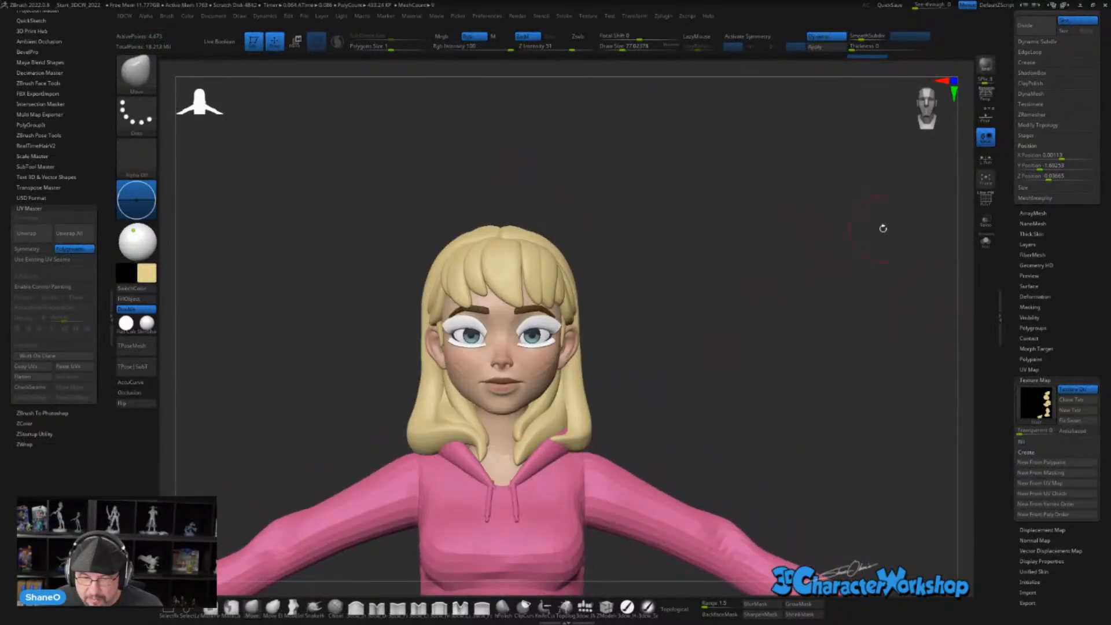
# - Look through the subtool list to check the character's hair, clothing and CC_Base parts
pyautogui.moveTo(1013, 293); pyautogui.dragTo(1013, 378)
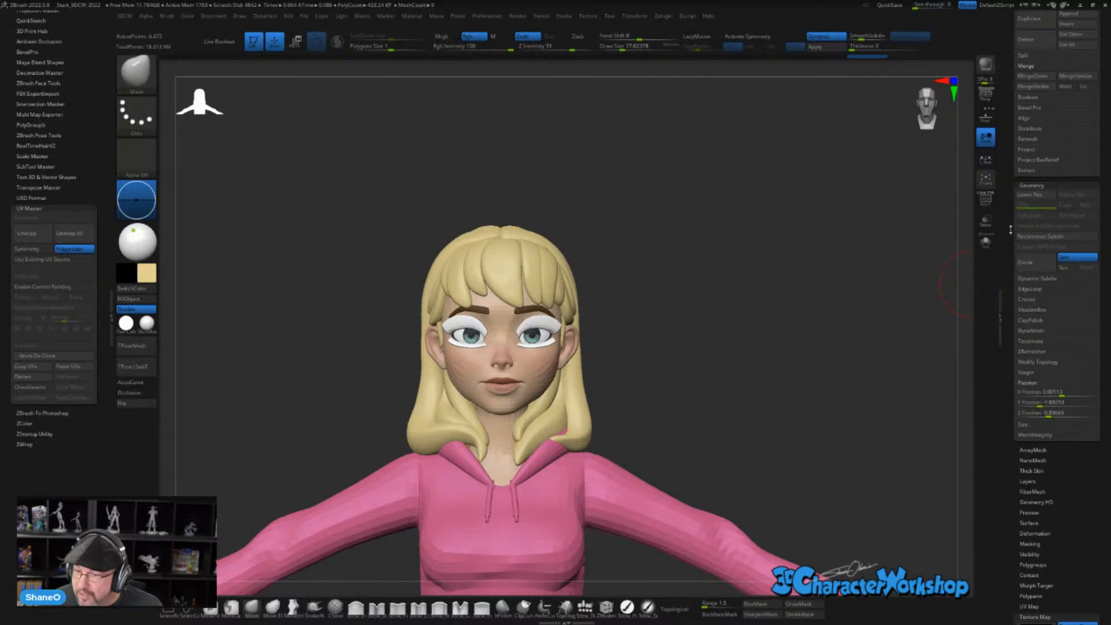
pyautogui.moveTo(1013, 229); pyautogui.dragTo(1014, 342)
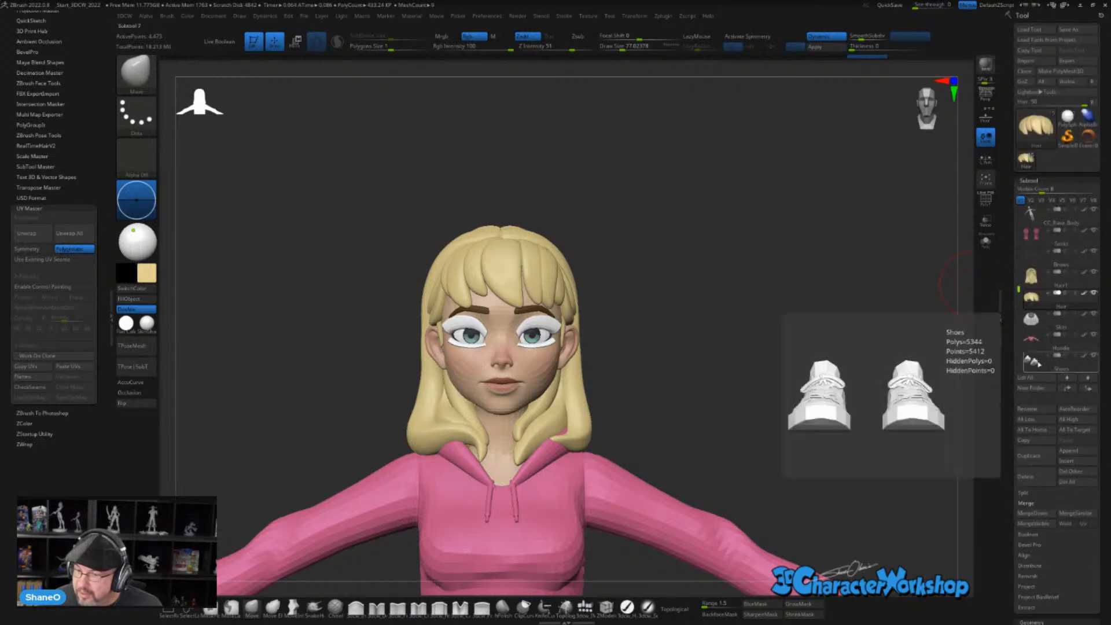
pyautogui.moveTo(1031, 349)
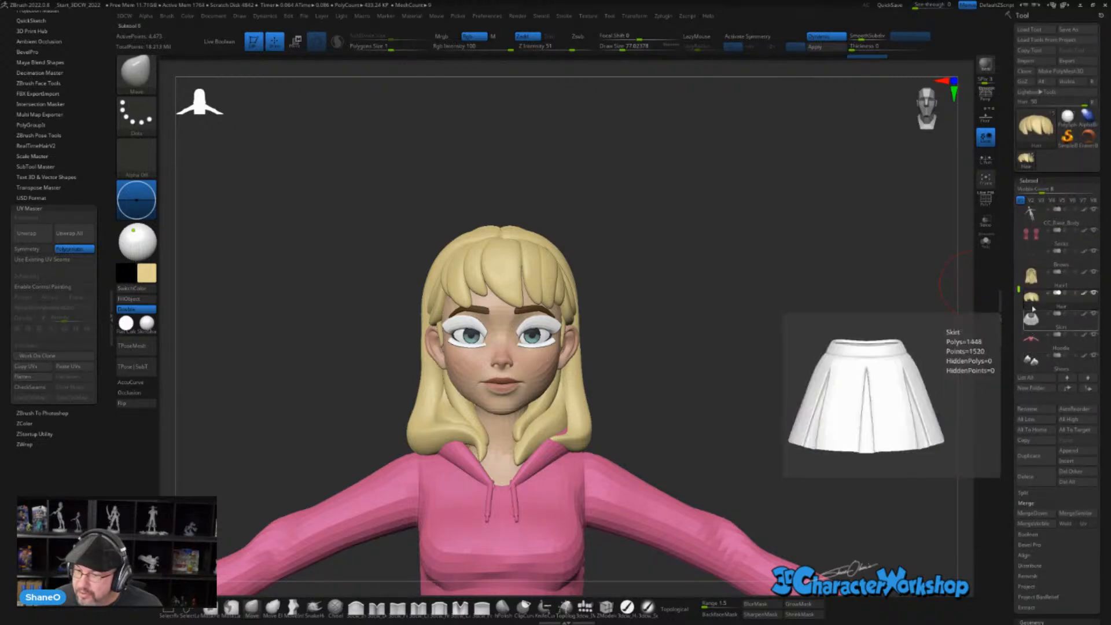
pyautogui.moveTo(1031, 278)
pyautogui.moveTo(1033, 258)
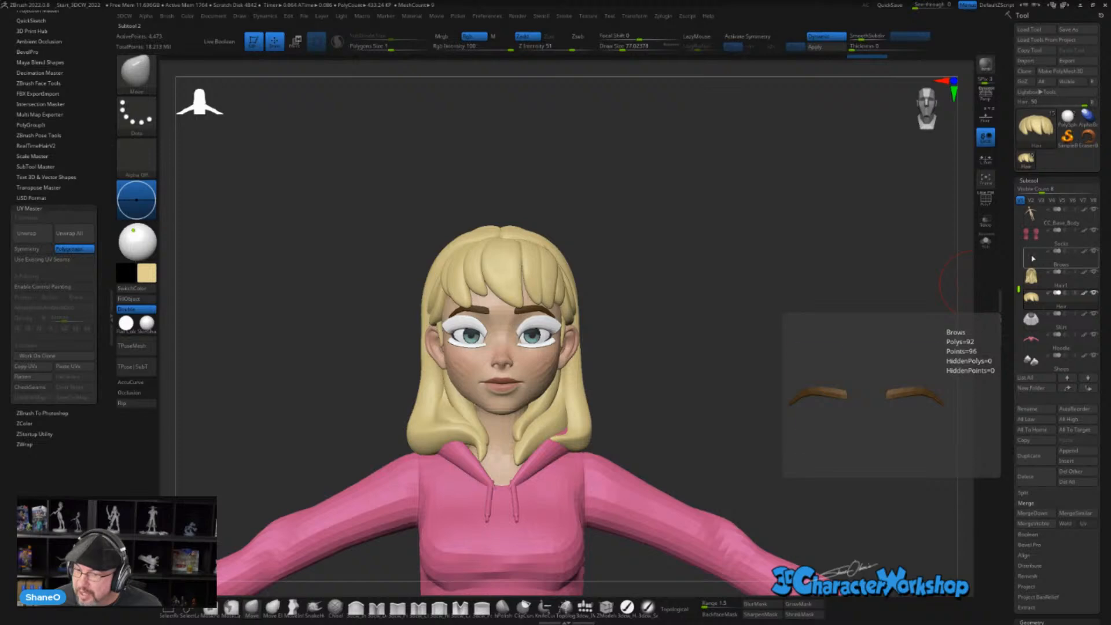
pyautogui.moveTo(1035, 234)
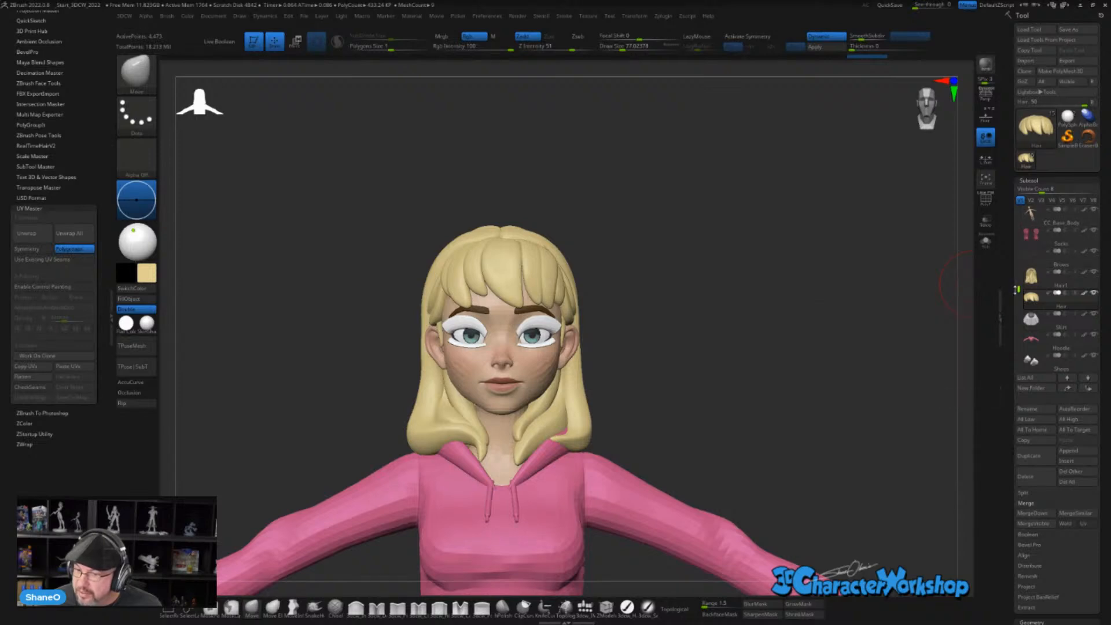
pyautogui.moveTo(1019, 288); pyautogui.dragTo(1018, 207)
pyautogui.moveTo(1049, 298)
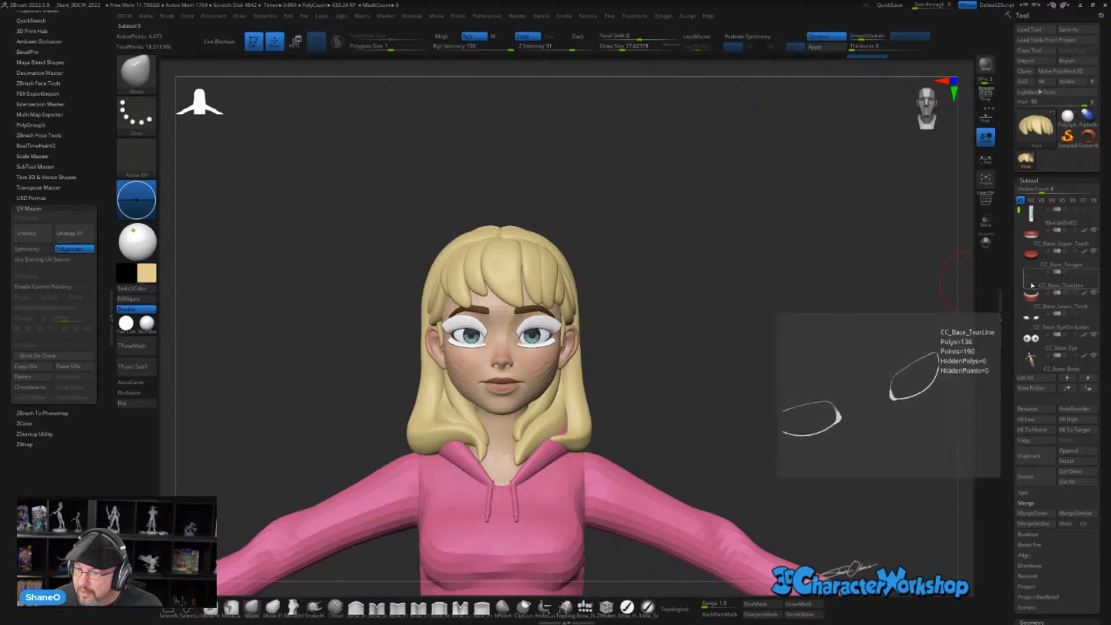
pyautogui.keyDown('alt'); pyautogui.moveTo(740, 345); pyautogui.dragTo(718, 237); pyautogui.keyUp('alt')
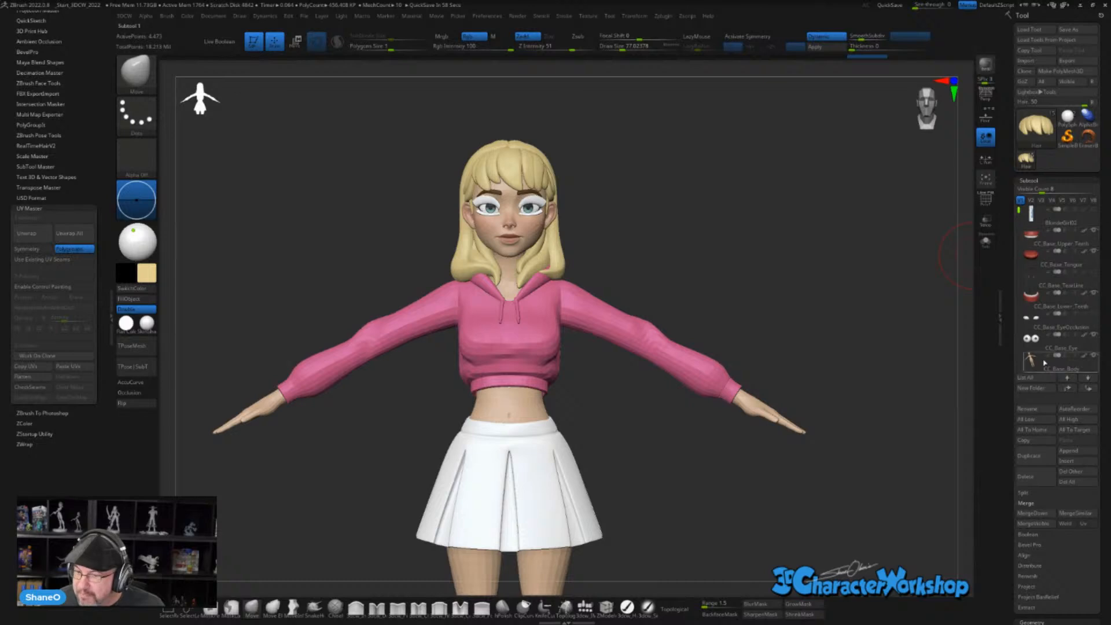
pyautogui.scroll(-1, 1017, 217)
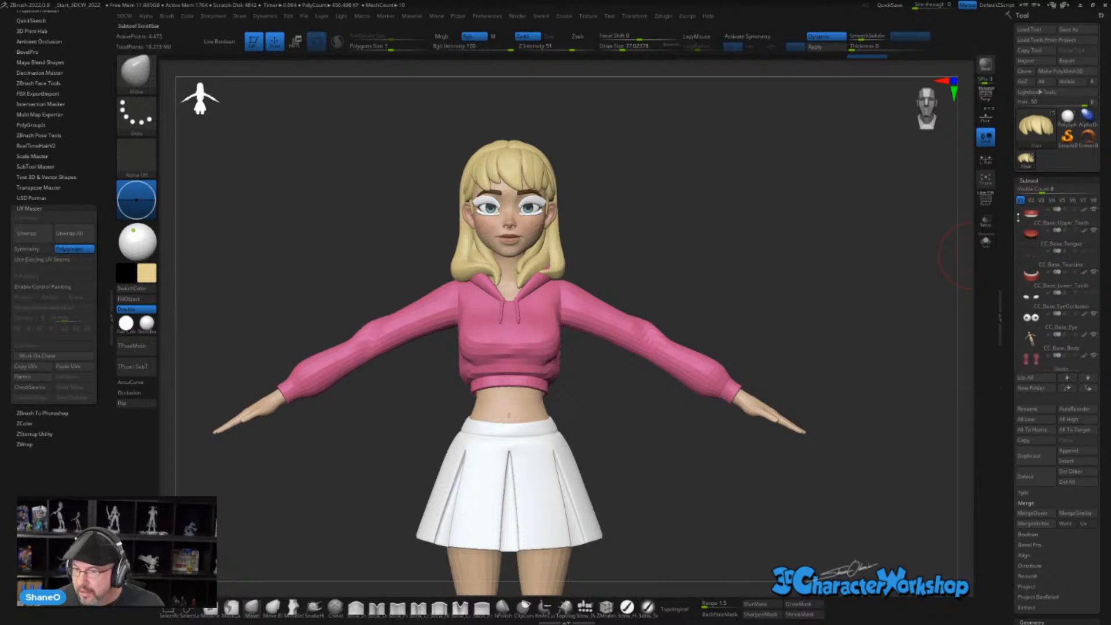
pyautogui.scroll(1, 1018, 217)
pyautogui.moveTo(1030, 238)
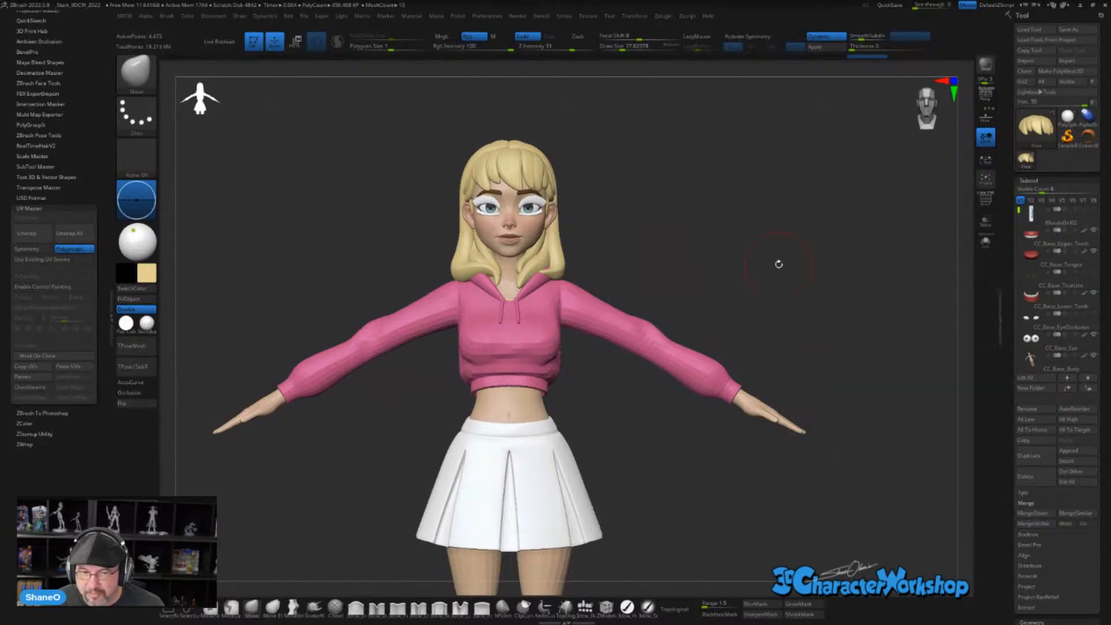
# - Switch to Character Creator and review the GoZ template options for the Toon Neutral_F character without sending it
pyautogui.keyDown('alt'); pyautogui.moveTo(779, 264); pyautogui.dragTo(776, 259); pyautogui.keyUp('alt')
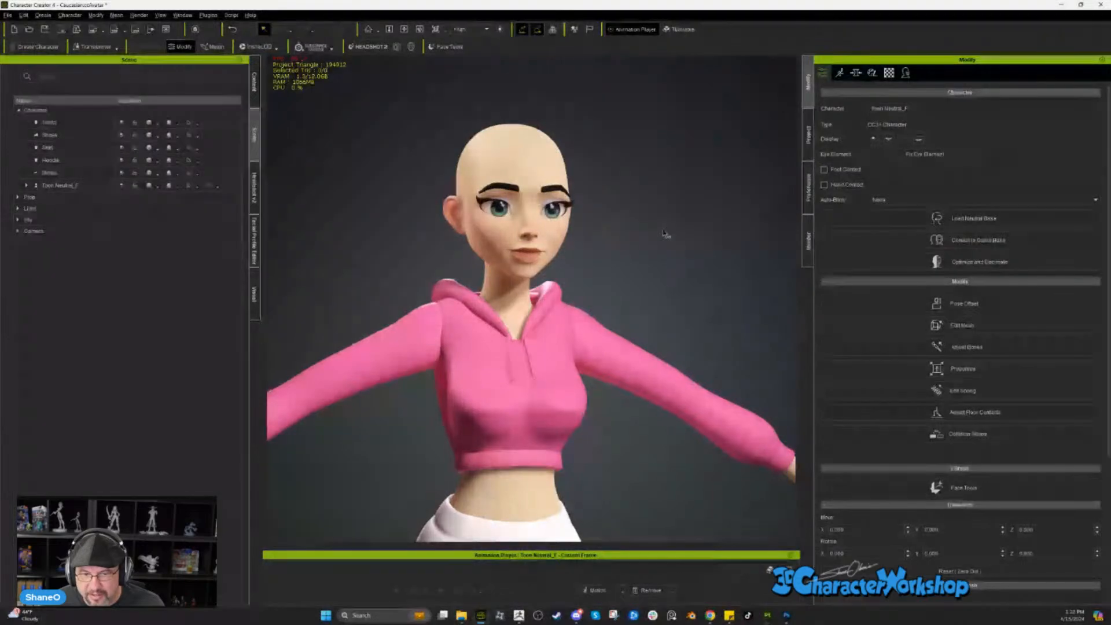
pyautogui.scroll(-5, 623, 265)
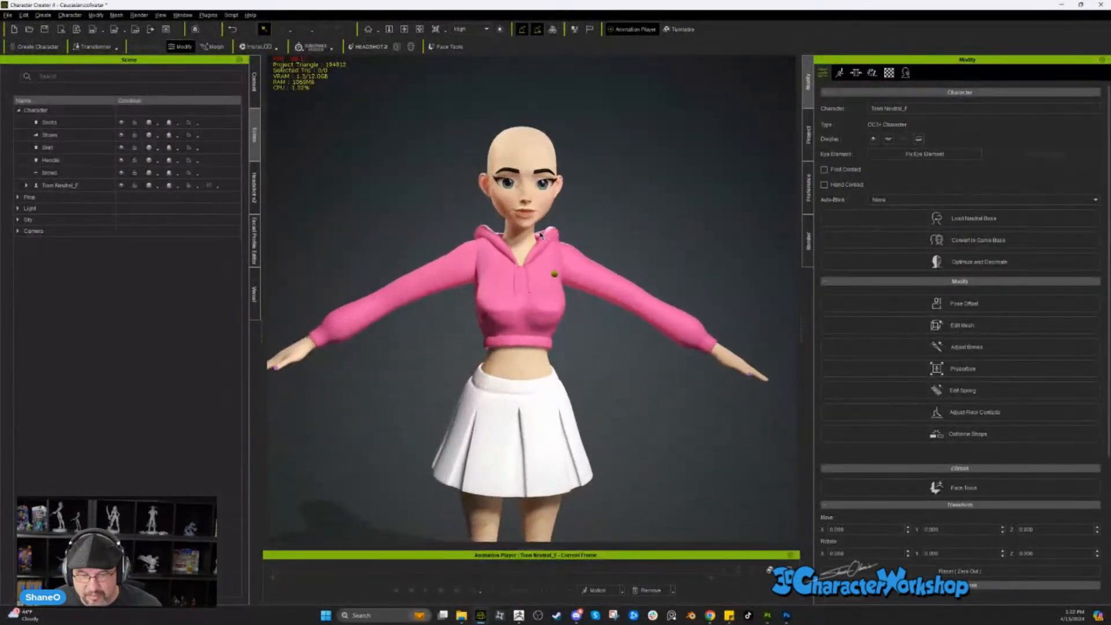
pyautogui.moveTo(540, 235); pyautogui.dragTo(541, 305, button='right')
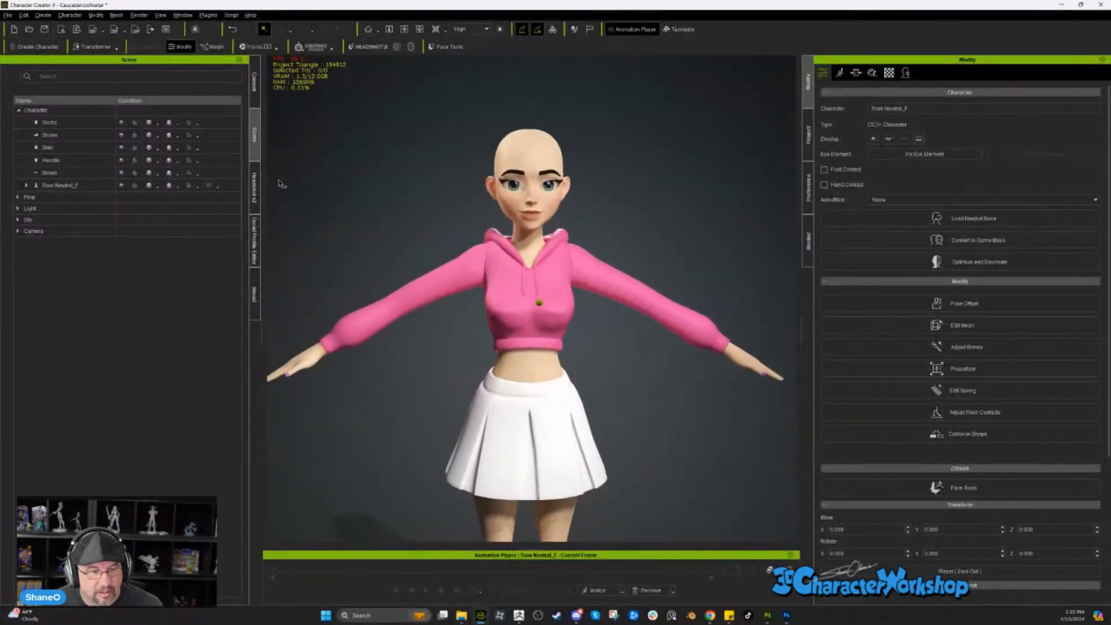
pyautogui.click(56, 186)
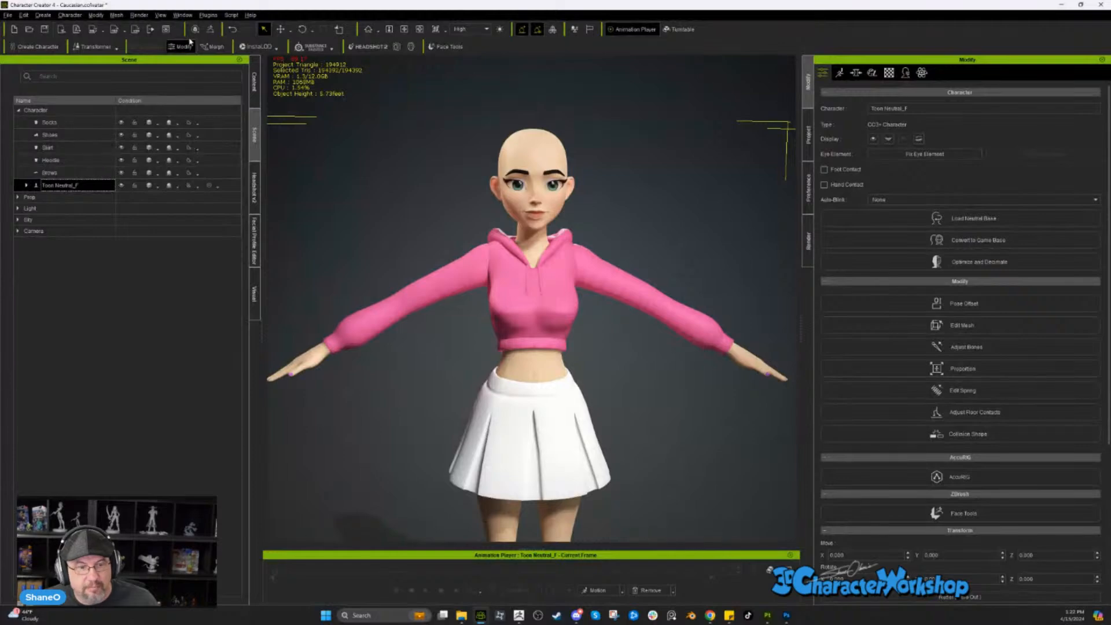
pyautogui.click(210, 31)
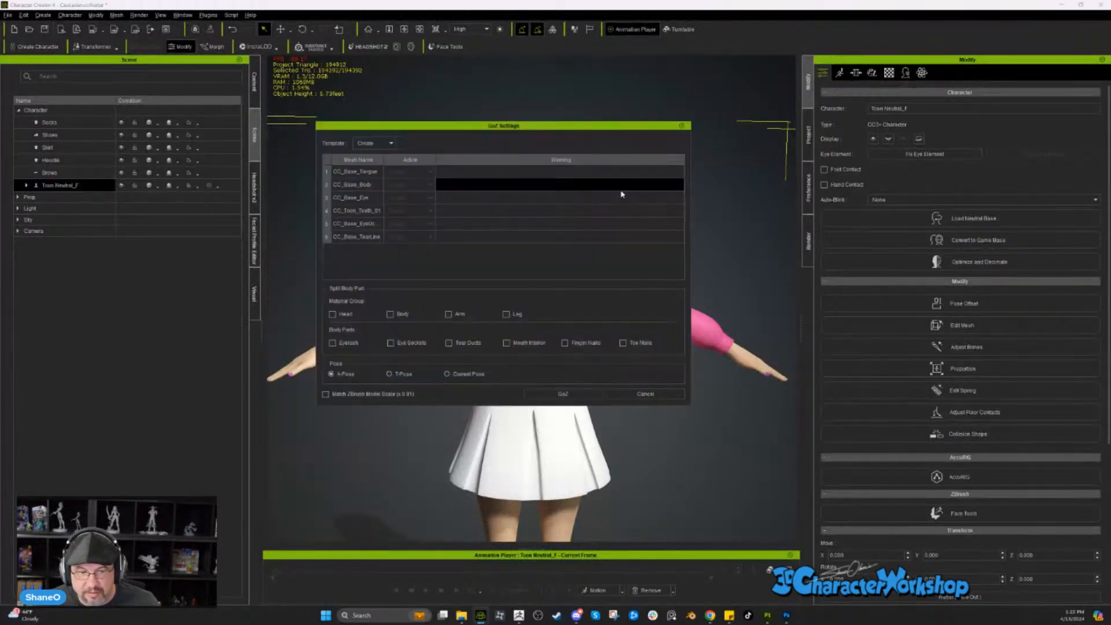
pyautogui.click(373, 143)
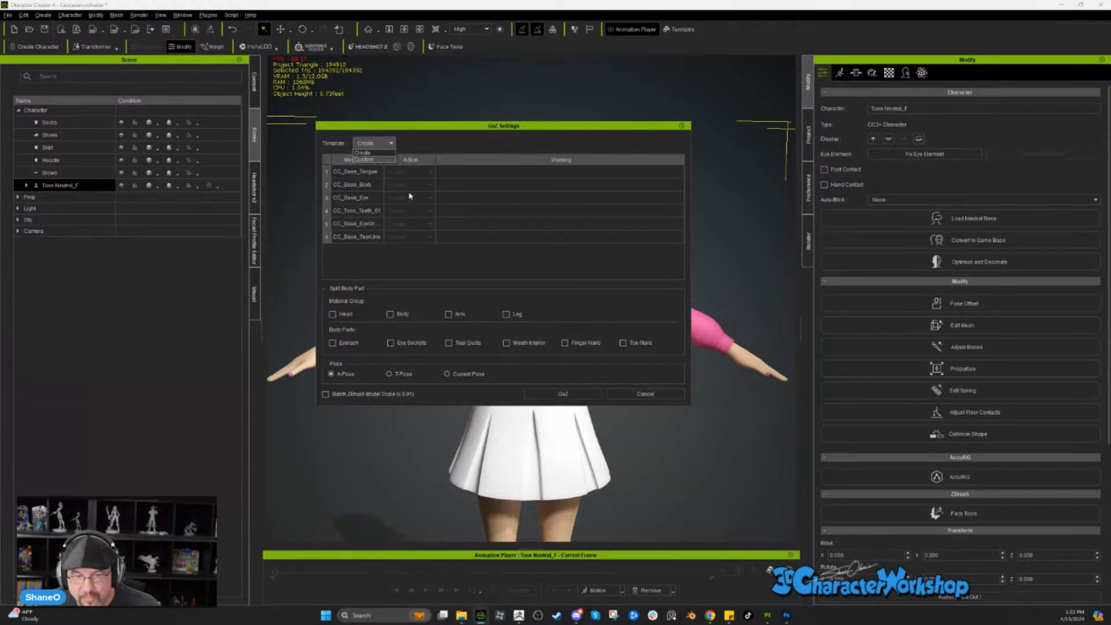
pyautogui.click(645, 395)
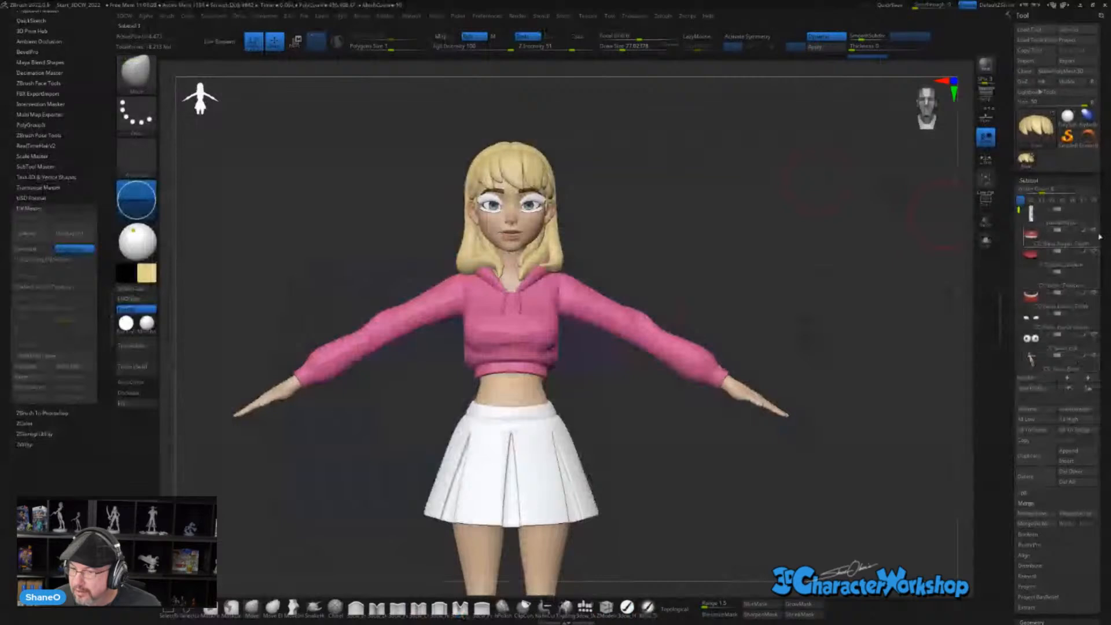
# - Switch to Character Creator, select all six base meshes under Toon Neutral_F, and check their GoZ settings without sending them
pyautogui.moveTo(1100, 237)
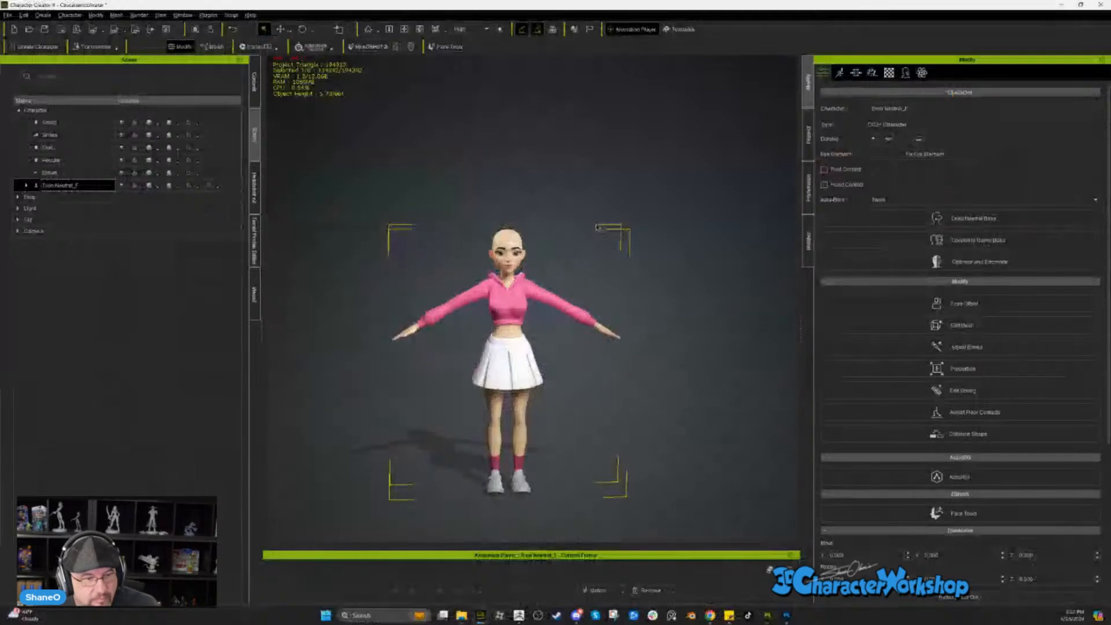
pyautogui.click(97, 125)
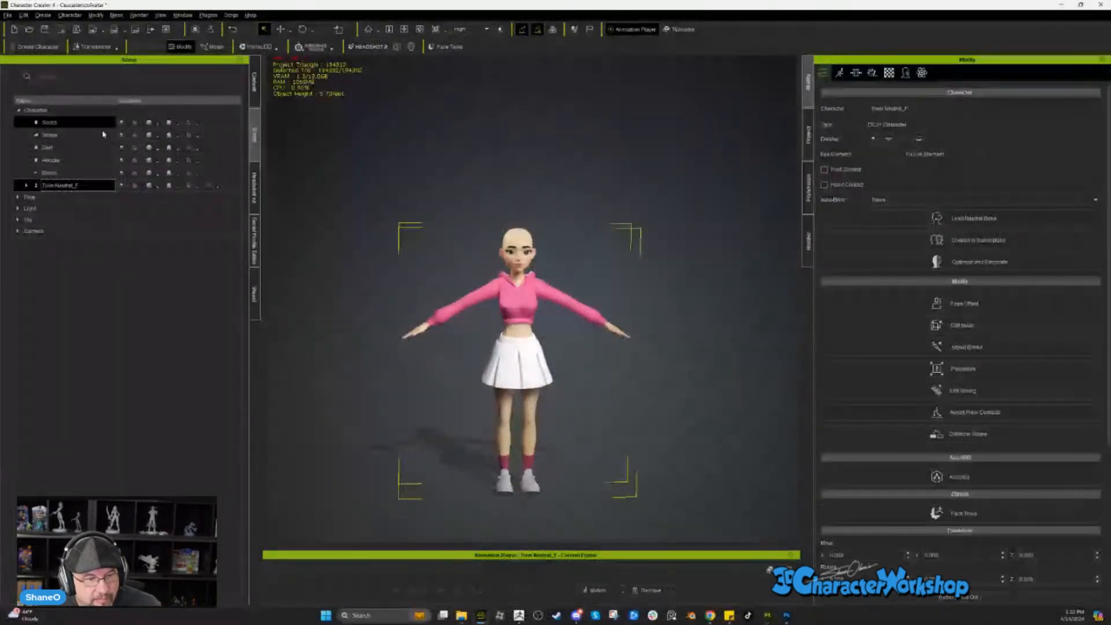
pyautogui.click(26, 185)
pyautogui.click(74, 199)
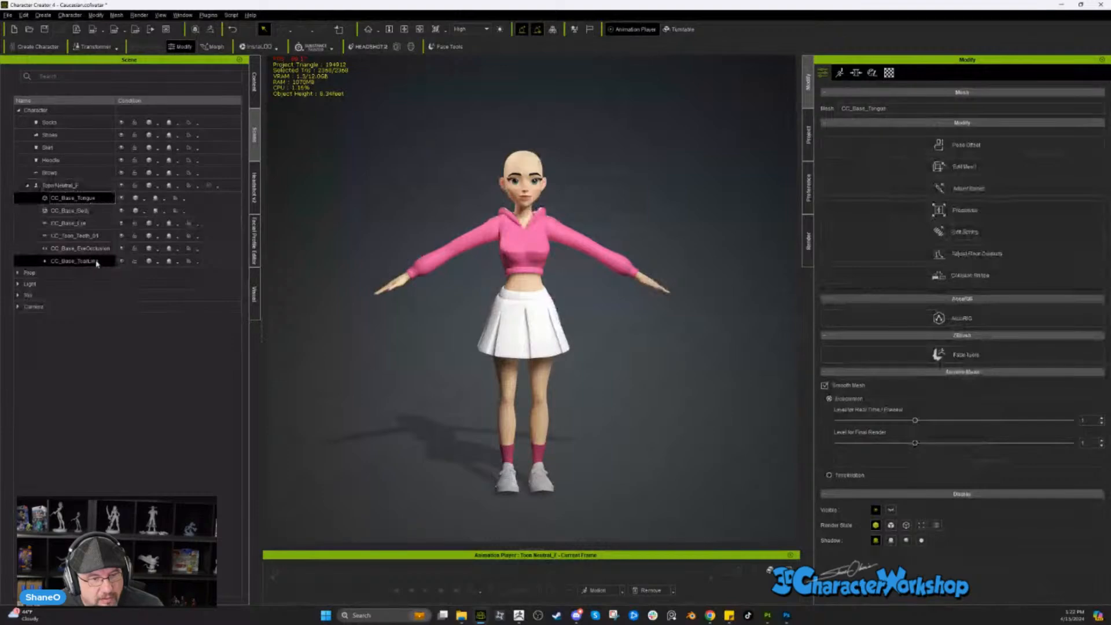
pyautogui.click(78, 211)
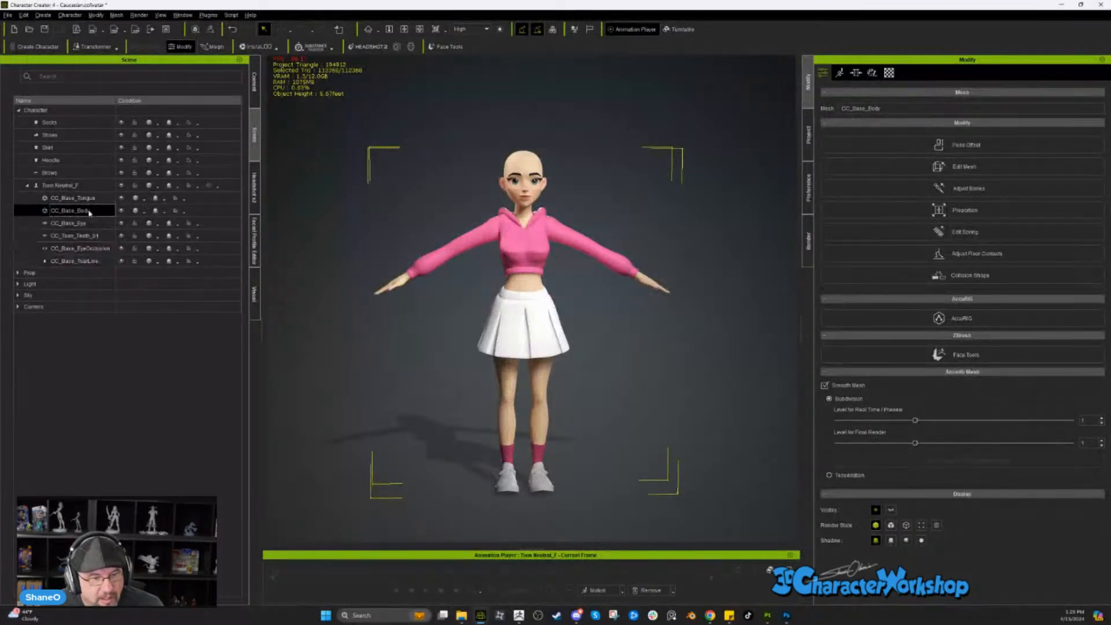
pyautogui.keyDown('shift'); pyautogui.click(99, 263); pyautogui.keyUp('shift')
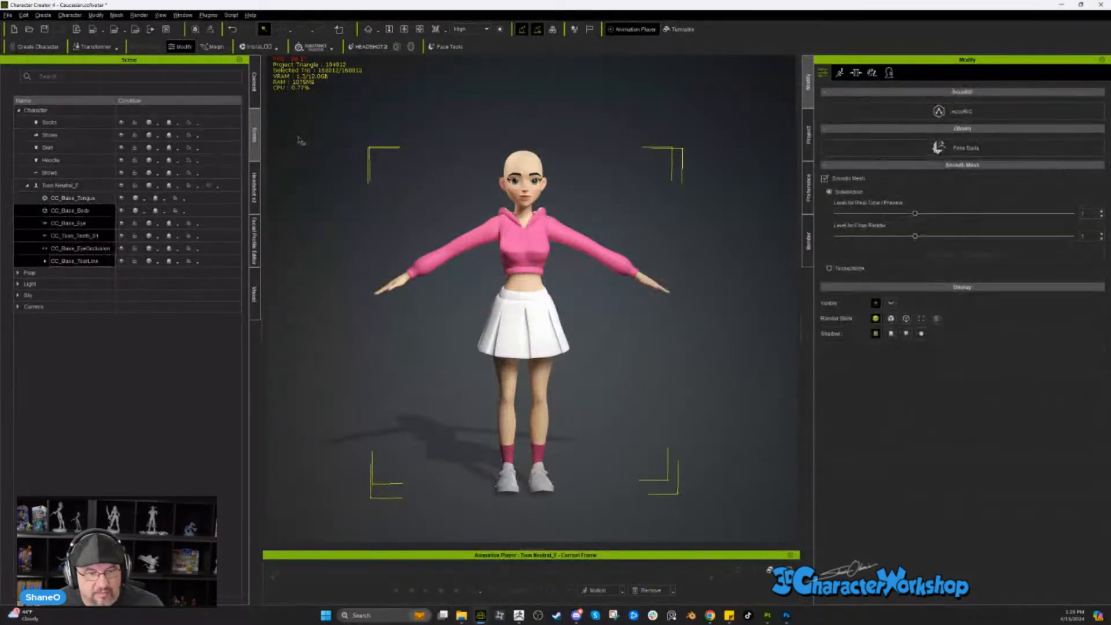
pyautogui.keyDown('shift'); pyautogui.click(86, 198); pyautogui.keyUp('shift')
pyautogui.click(89, 198)
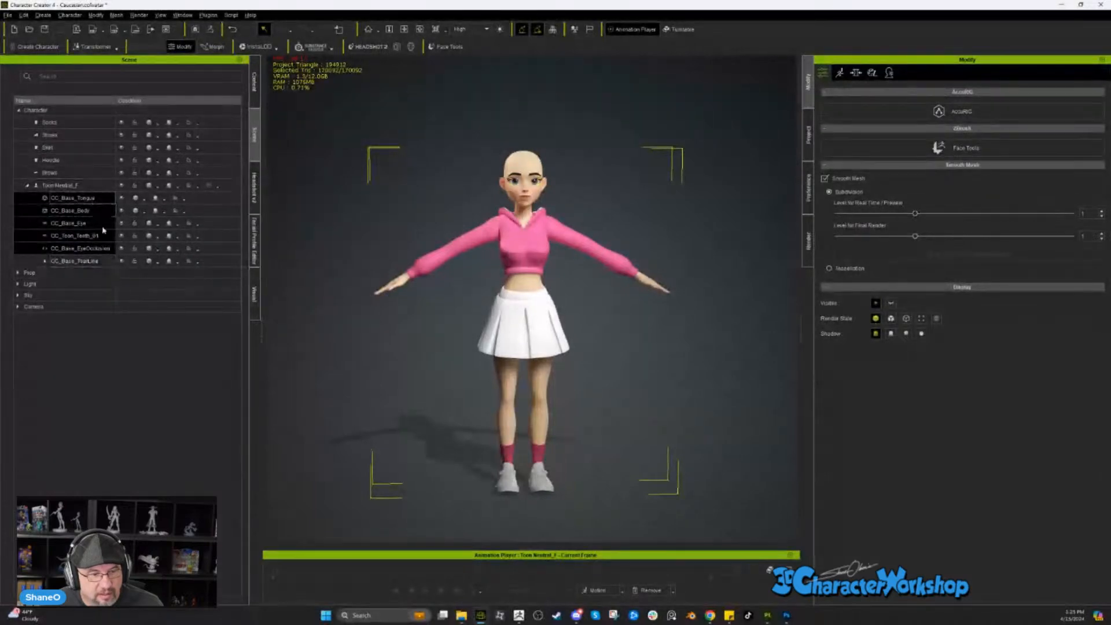
pyautogui.keyDown('shift'); pyautogui.click(91, 260); pyautogui.keyUp('shift')
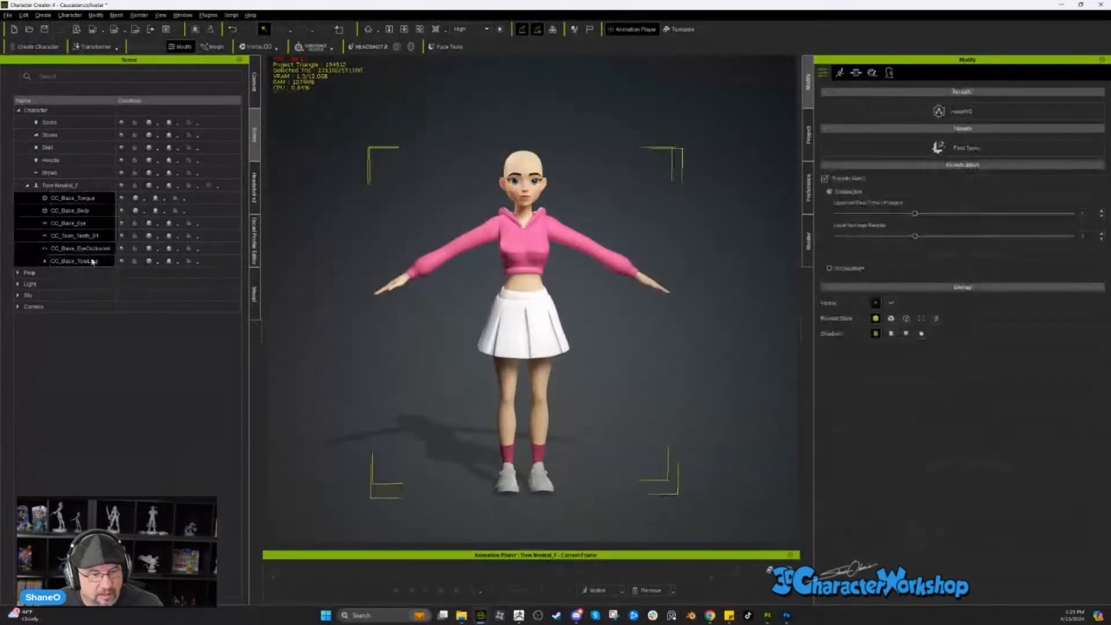
pyautogui.click(210, 29)
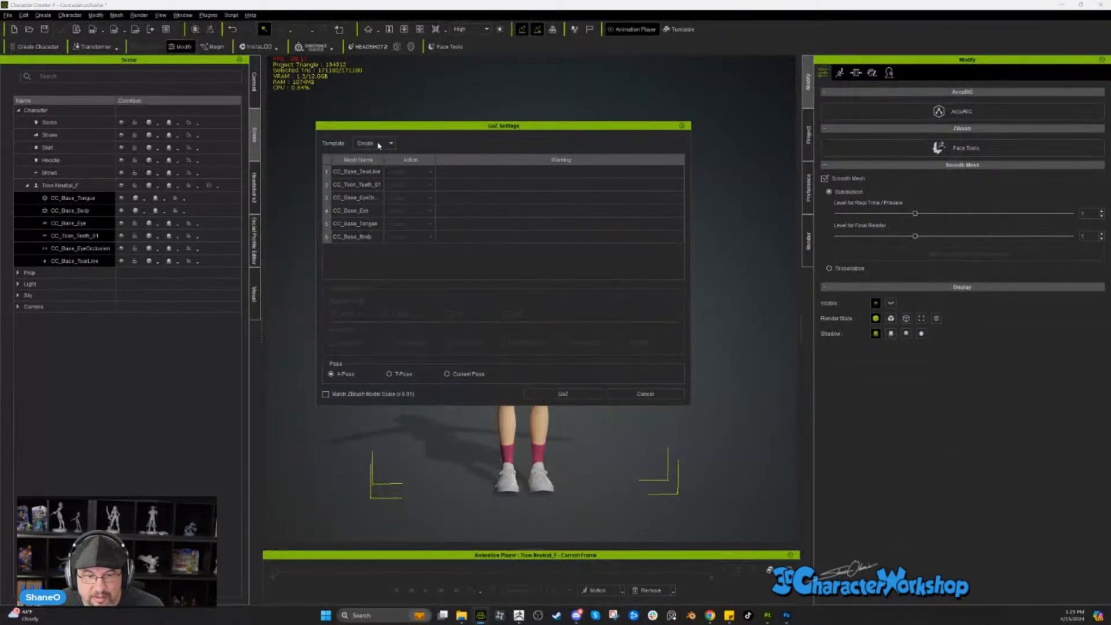
pyautogui.click(645, 395)
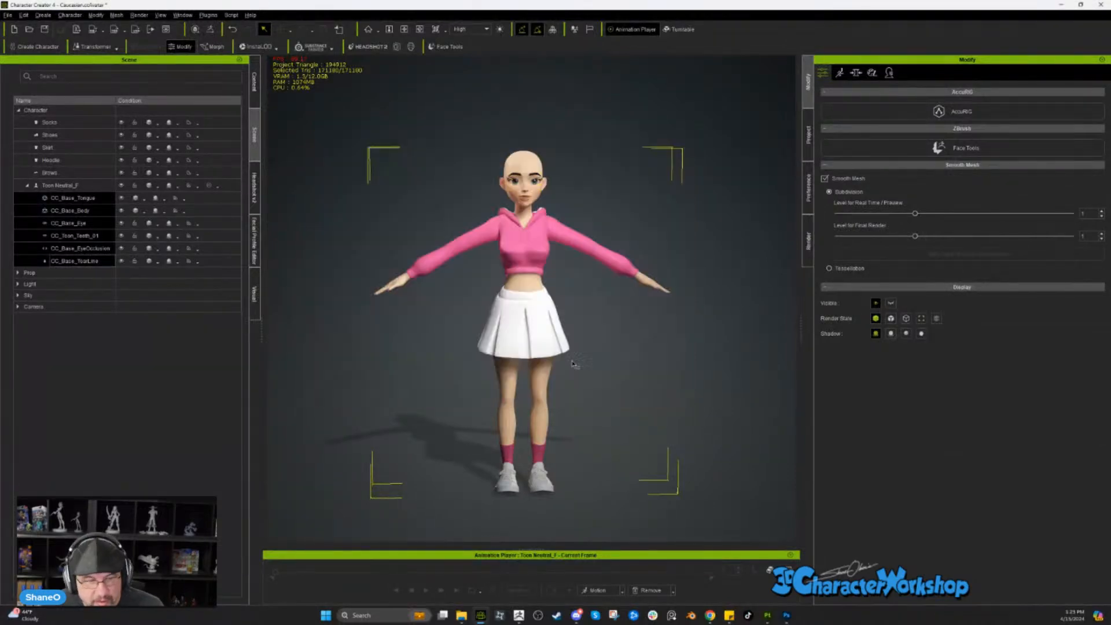
# - Select only the CC_Base_Body mesh and check its GoZ settings without sending it
pyautogui.click(78, 198)
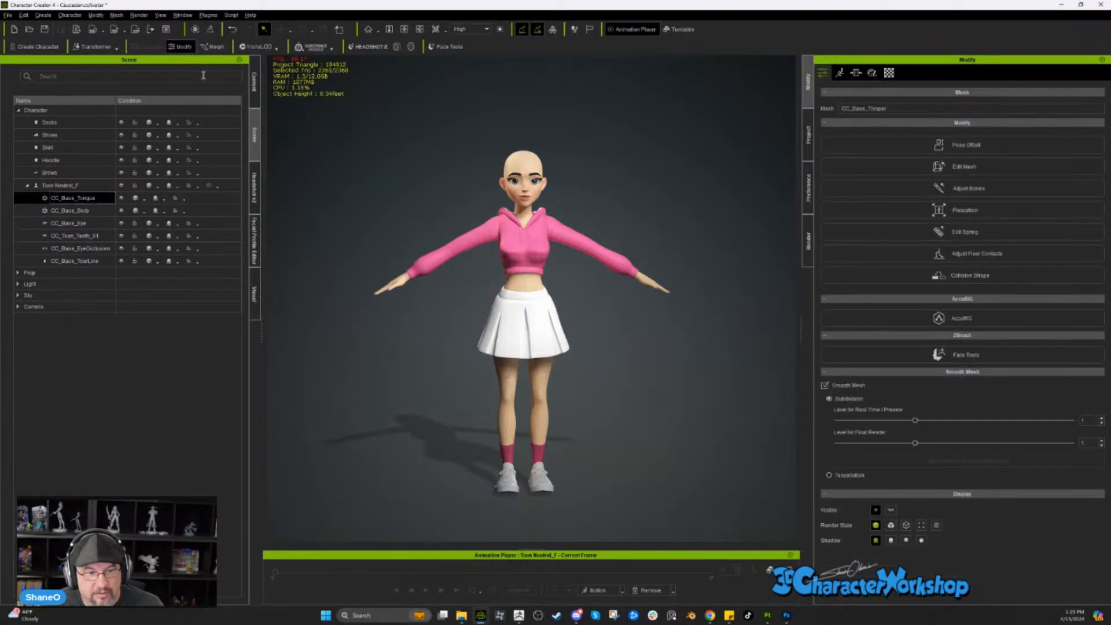
pyautogui.click(82, 211)
pyautogui.click(208, 32)
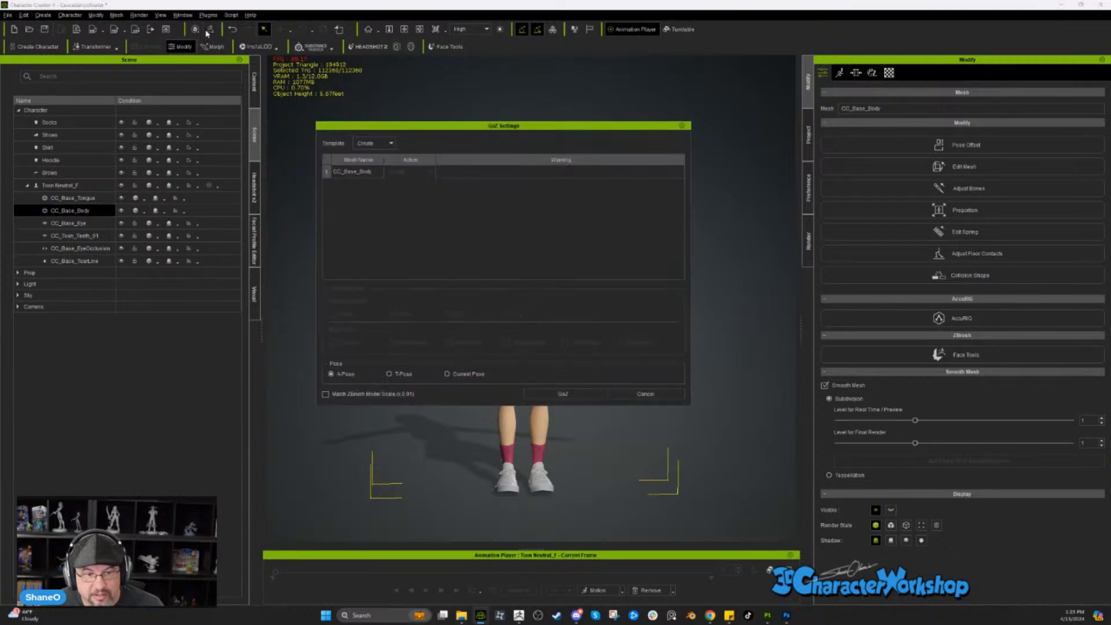
pyautogui.click(647, 394)
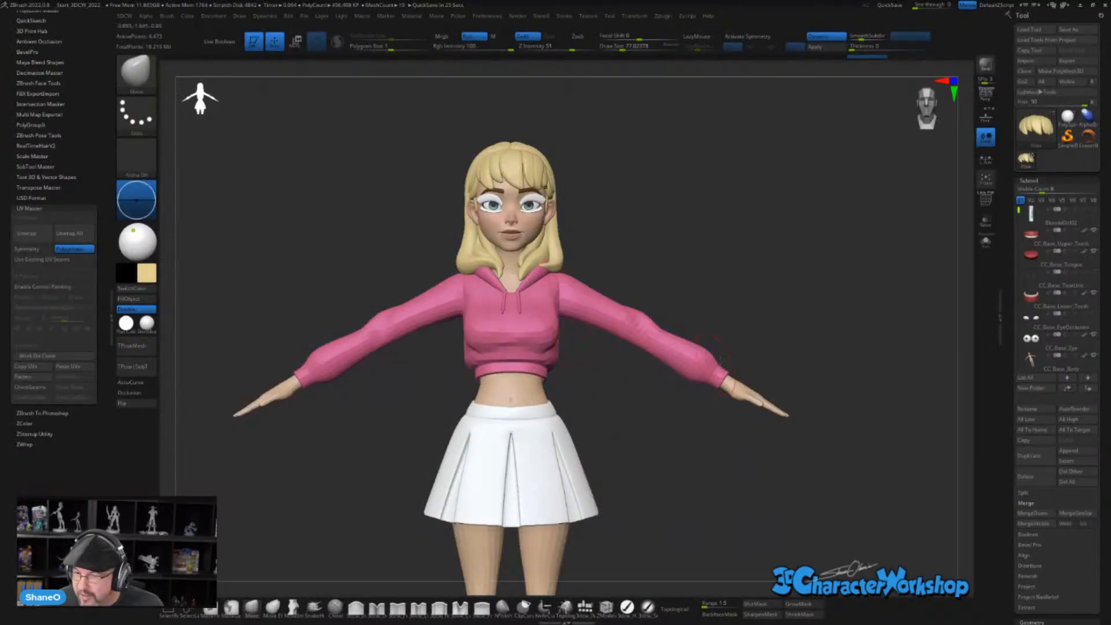
# - Switch to ZBrush, select the CC_Base_Body subtool, and hide the upper teeth, lower teeth and tongue subtools
pyautogui.click(1035, 356)
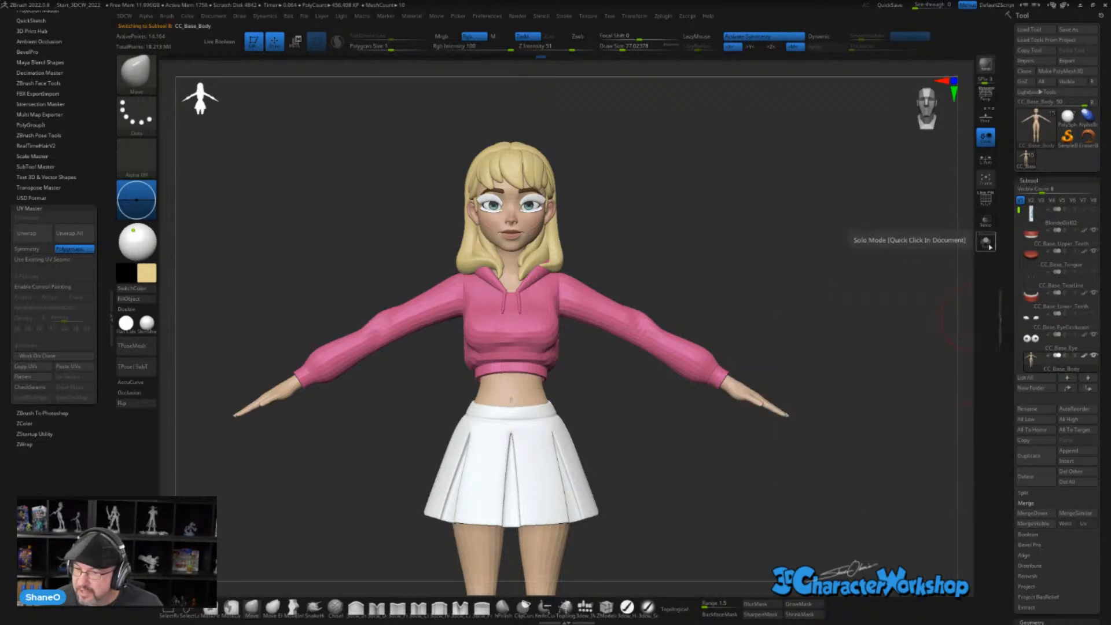
pyautogui.moveTo(1011, 300)
pyautogui.mouseDown()
pyautogui.moveTo(1007, 255)
pyautogui.moveTo(1008, 292)
pyautogui.mouseUp()
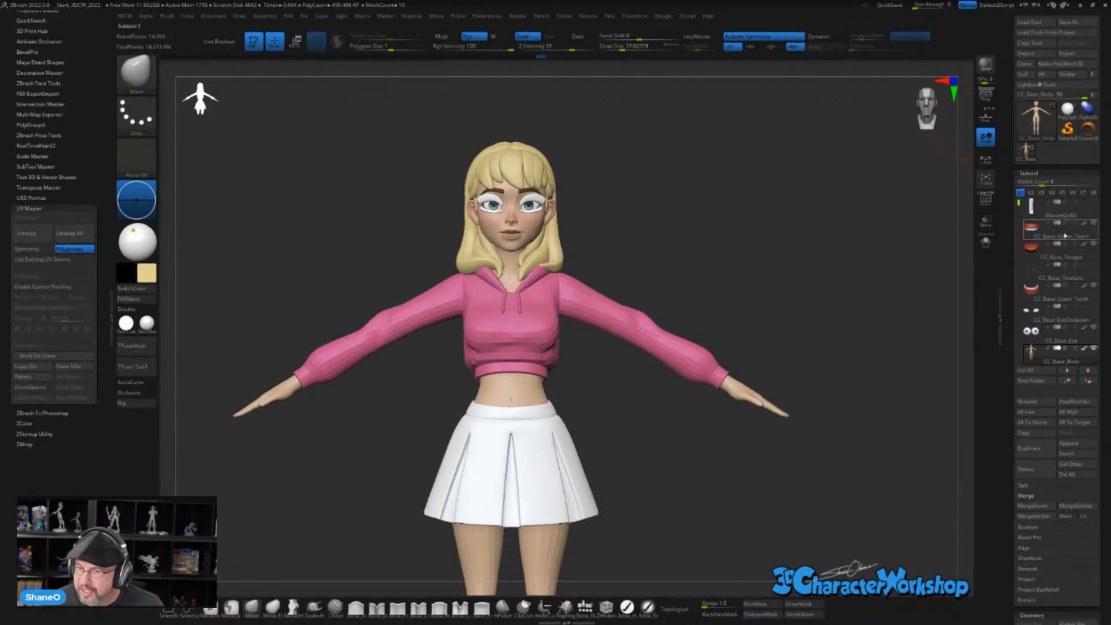
pyautogui.moveTo(1047, 242)
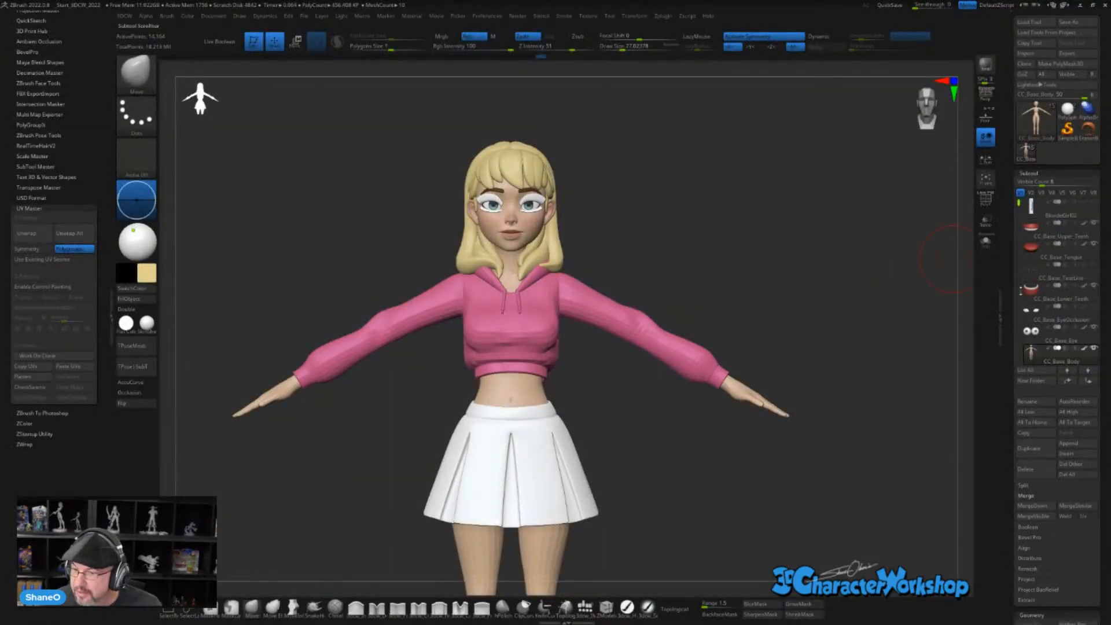
pyautogui.moveTo(1057, 329)
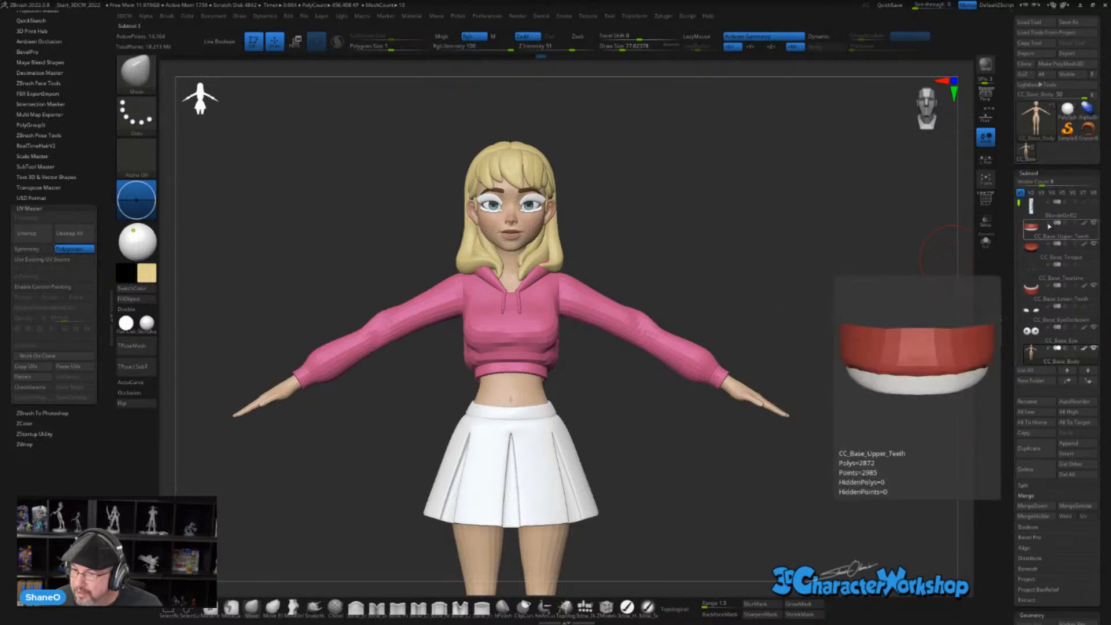
pyautogui.moveTo(1032, 234)
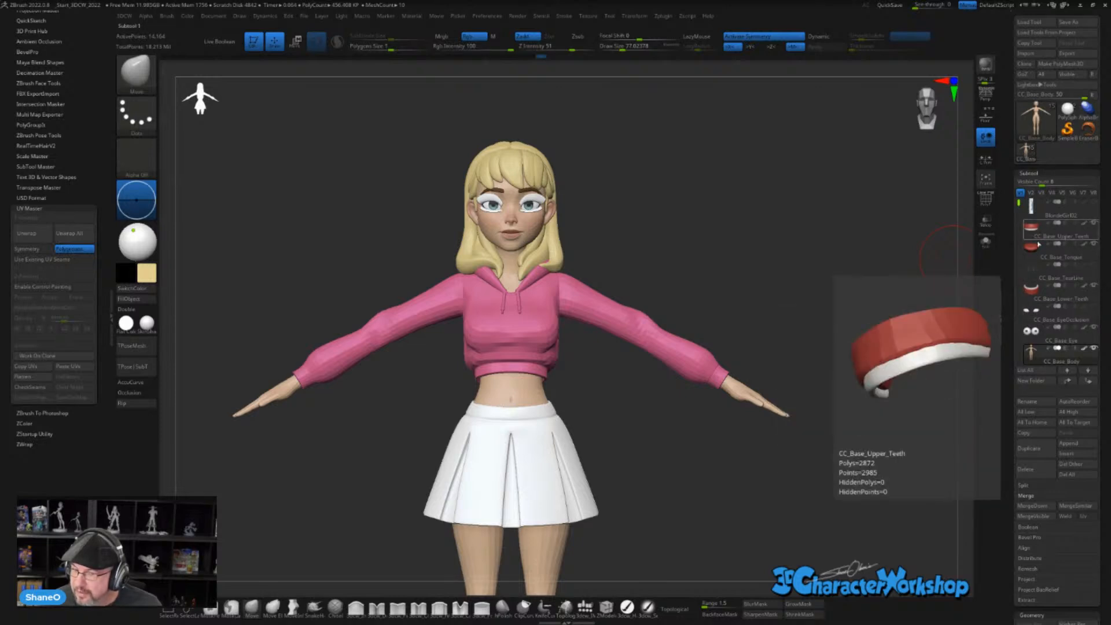
pyautogui.click(1095, 286)
pyautogui.click(1096, 327)
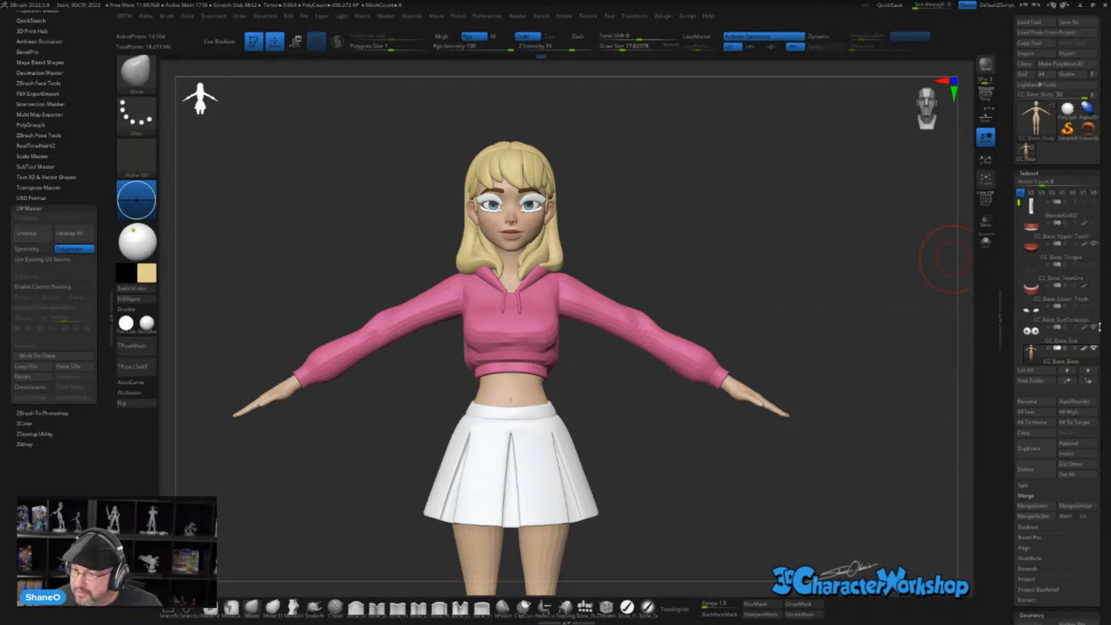
pyautogui.moveTo(1019, 204)
pyautogui.mouseDown()
pyautogui.moveTo(1019, 219)
pyautogui.moveTo(1020, 194)
pyautogui.mouseUp()
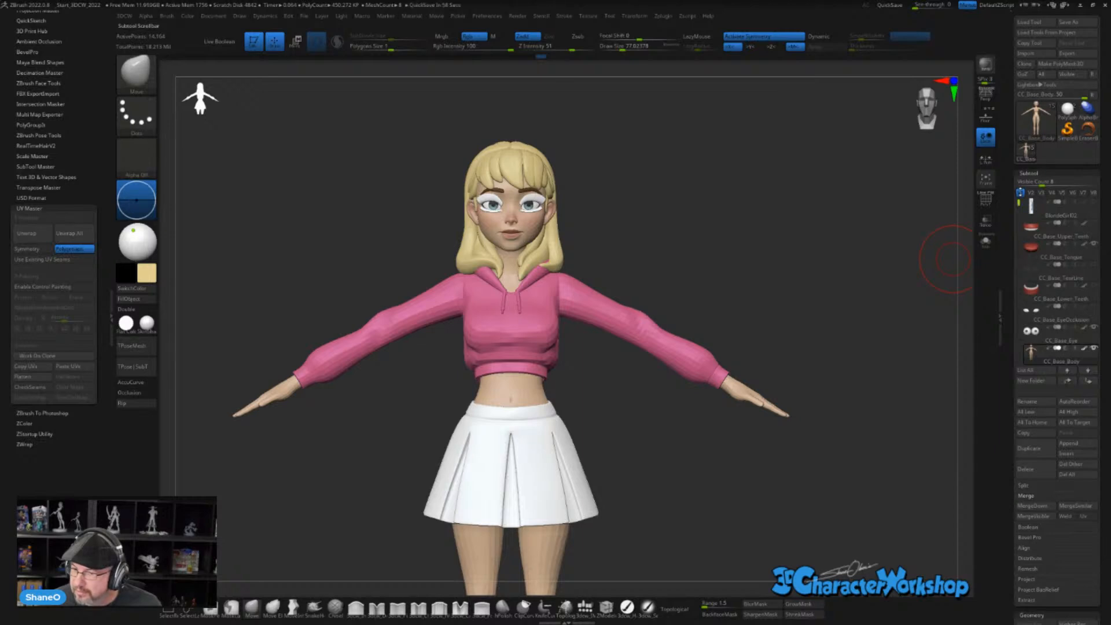
pyautogui.click(1026, 208)
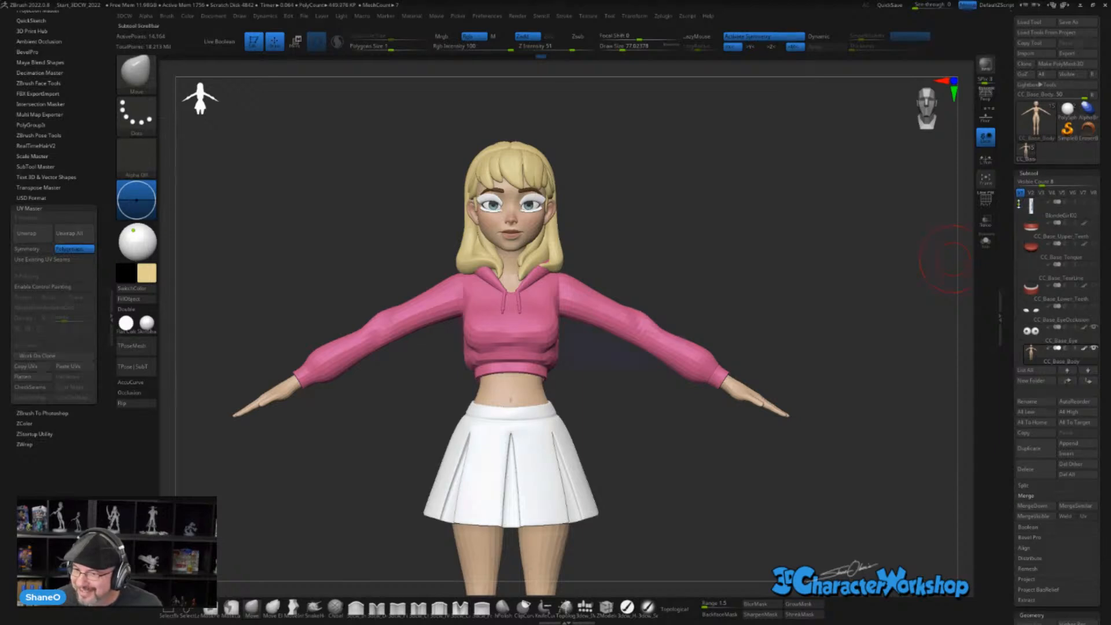
# - Hide the socks, long hair, bangs, skirt, hoodie and shoes subtools so that only the body and eyes stay visible
pyautogui.scroll(-5, 1099, 253)
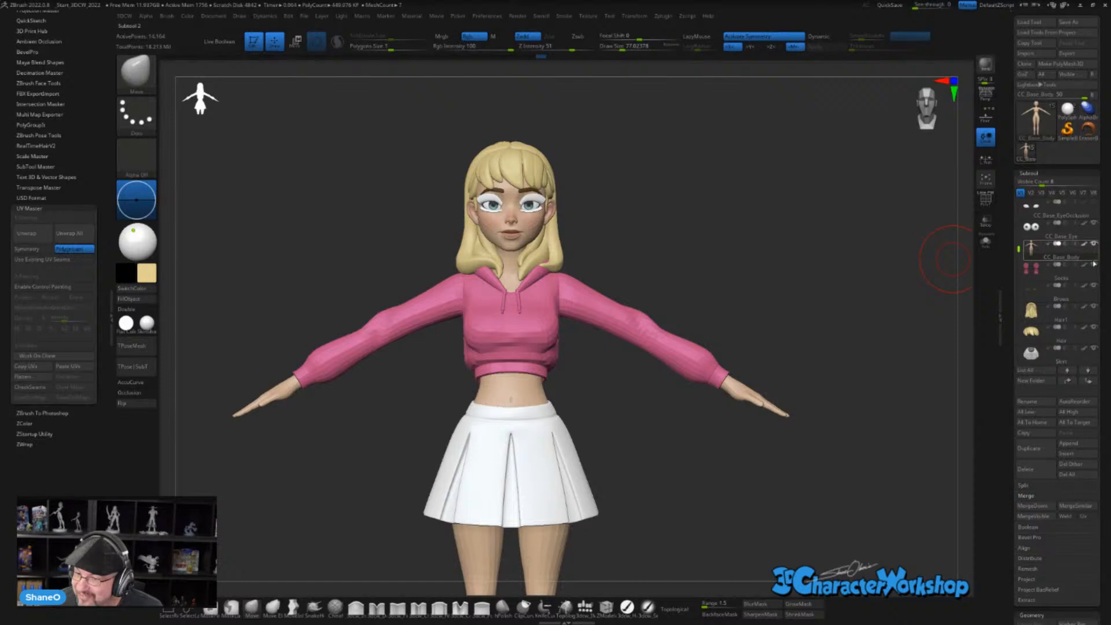
pyautogui.moveTo(1095, 249)
pyautogui.click(1098, 274)
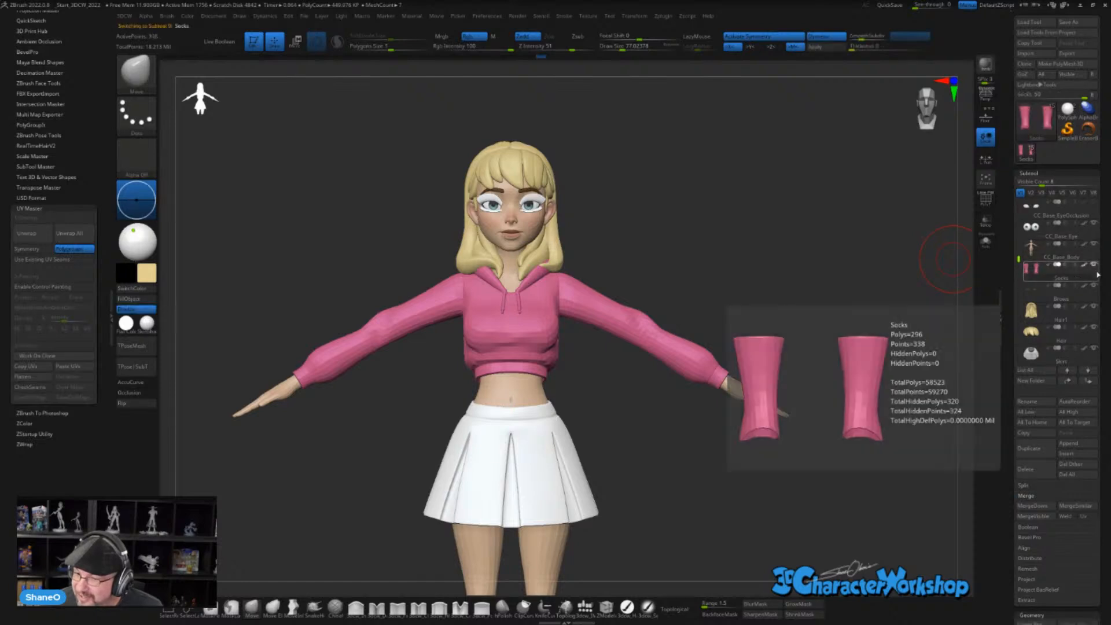
pyautogui.click(1094, 306)
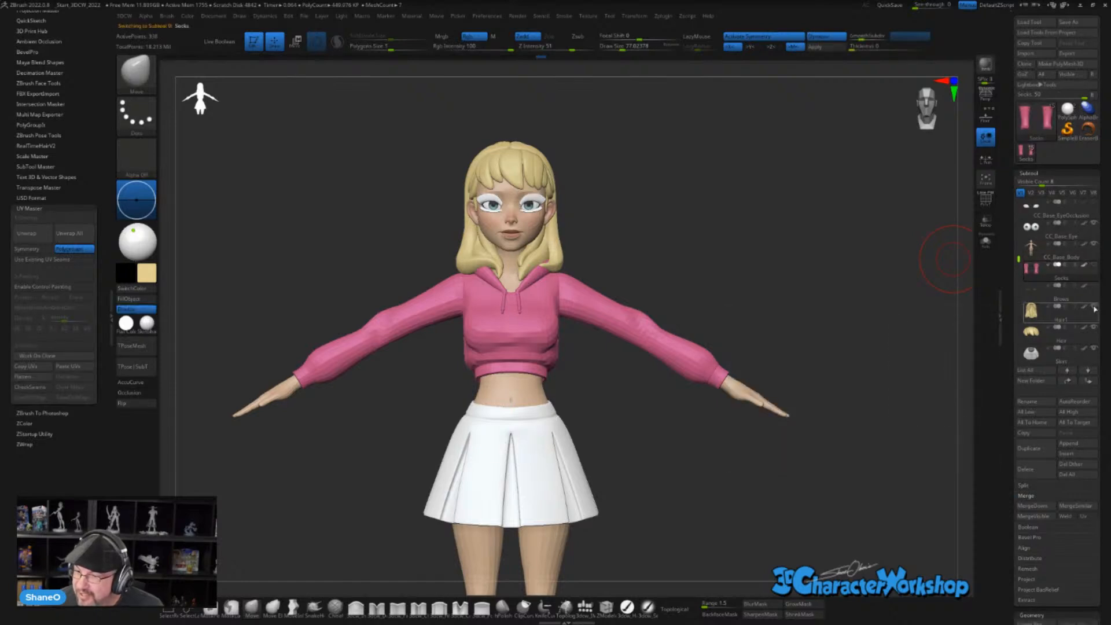
pyautogui.click(1094, 328)
pyautogui.click(1094, 348)
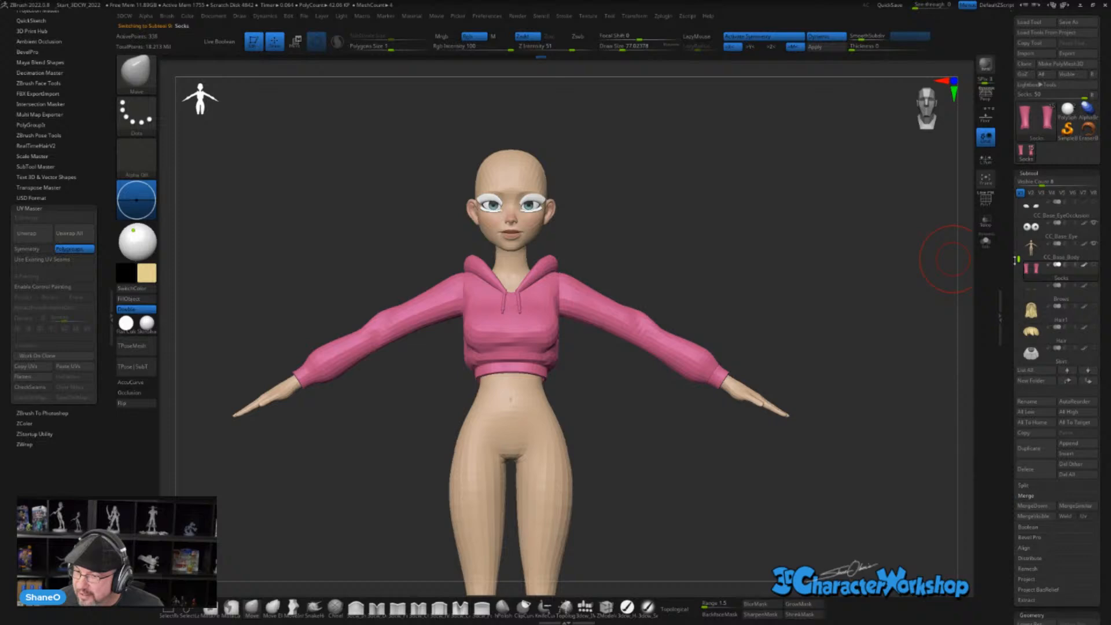
pyautogui.moveTo(1020, 260); pyautogui.dragTo(1021, 288)
pyautogui.click(1093, 306)
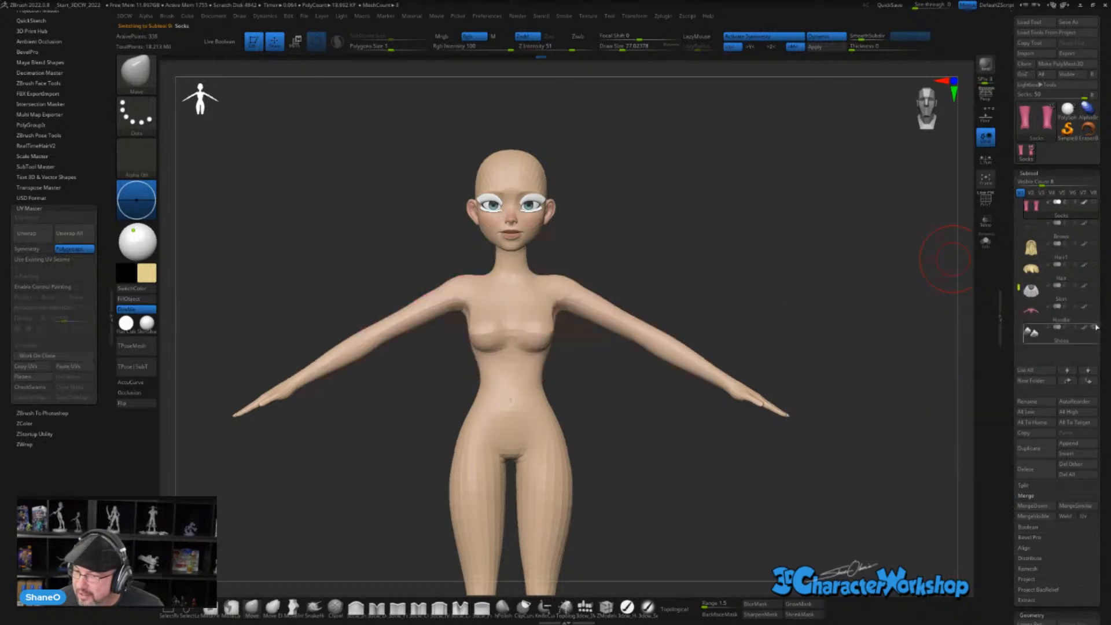
pyautogui.scroll(3, 1039, 278)
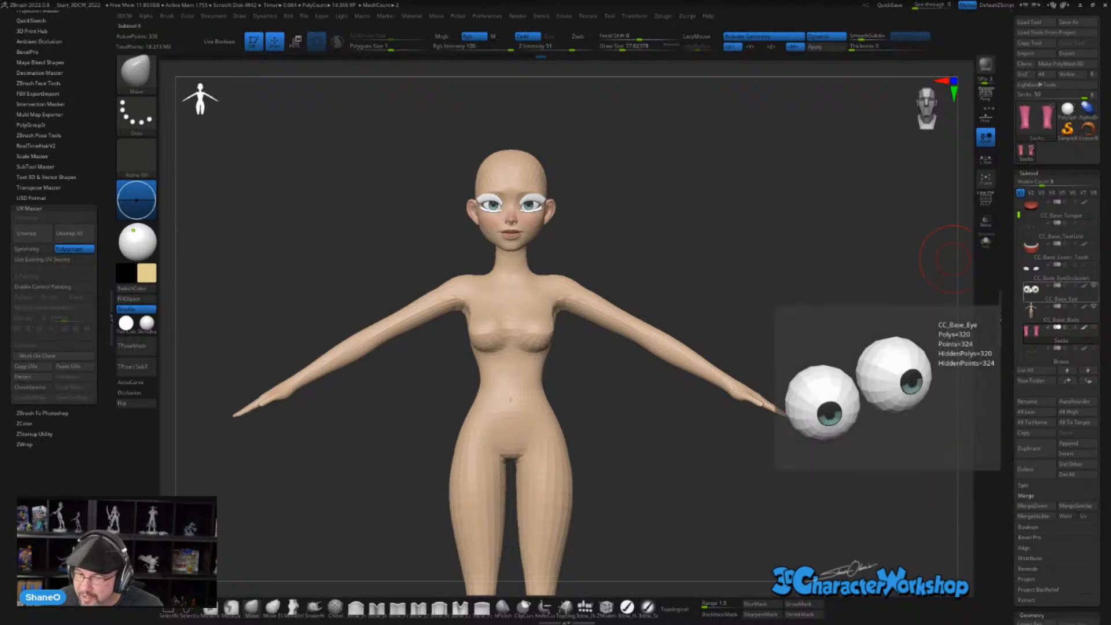
# - Send the visible subtools to Character Creator through GoZ, updating CC_Base_Body and excluding the CC_Base_Eye mesh
pyautogui.click(1067, 75)
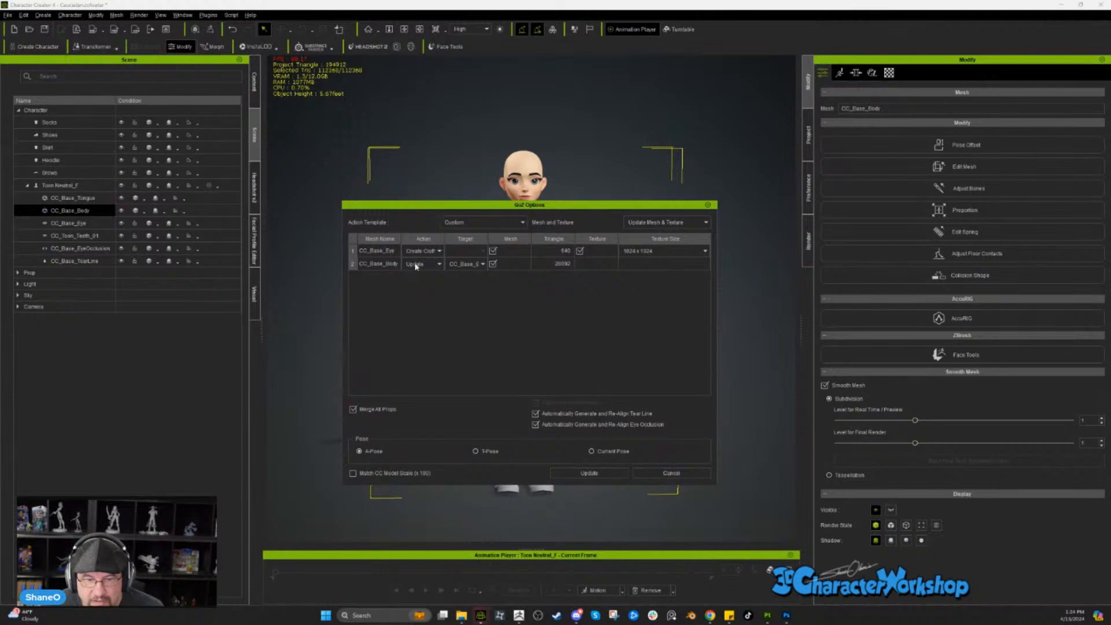
pyautogui.click(420, 252)
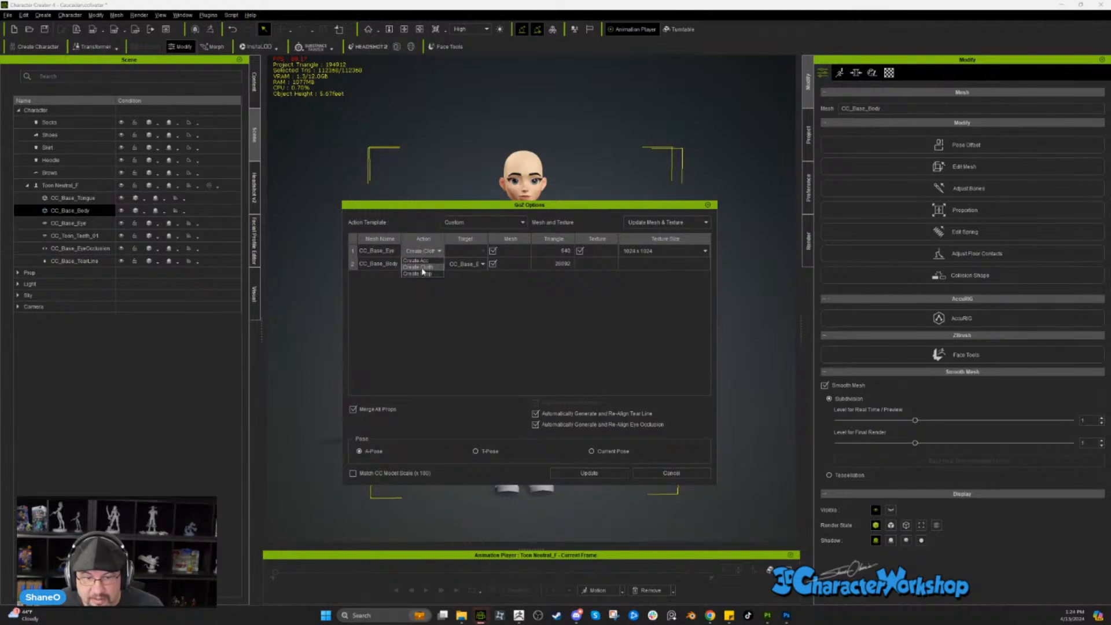
pyautogui.click(422, 267)
pyautogui.click(493, 251)
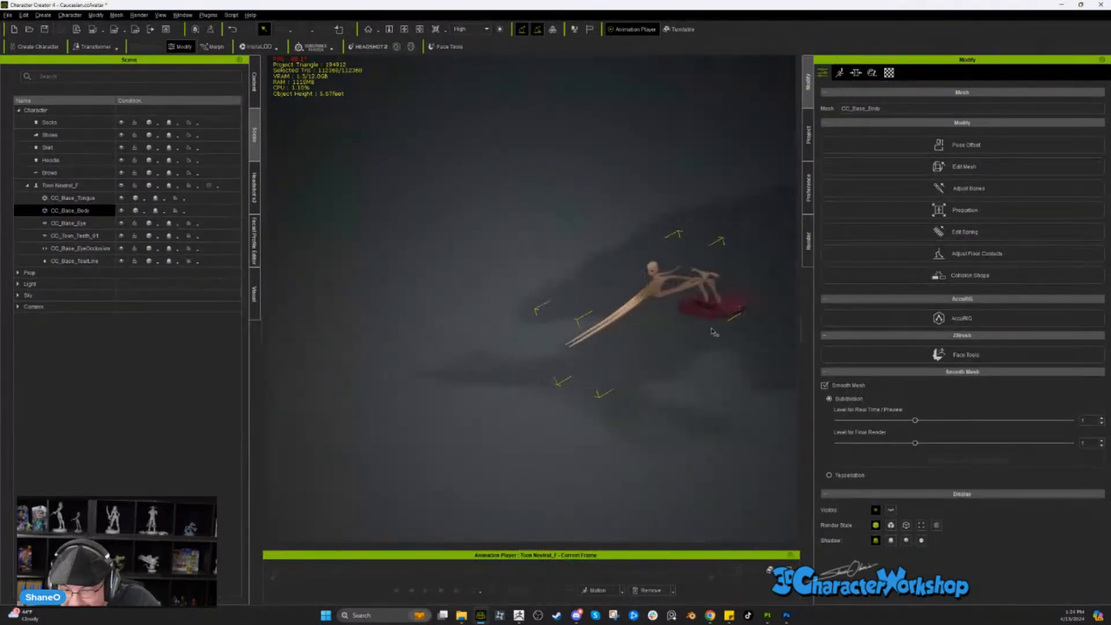
# - Inspect the updated character from several angles and undo the GoZ update
pyautogui.moveTo(701, 332); pyautogui.dragTo(730, 390, button='middle')
pyautogui.moveTo(730, 390); pyautogui.dragTo(673, 322, button='right')
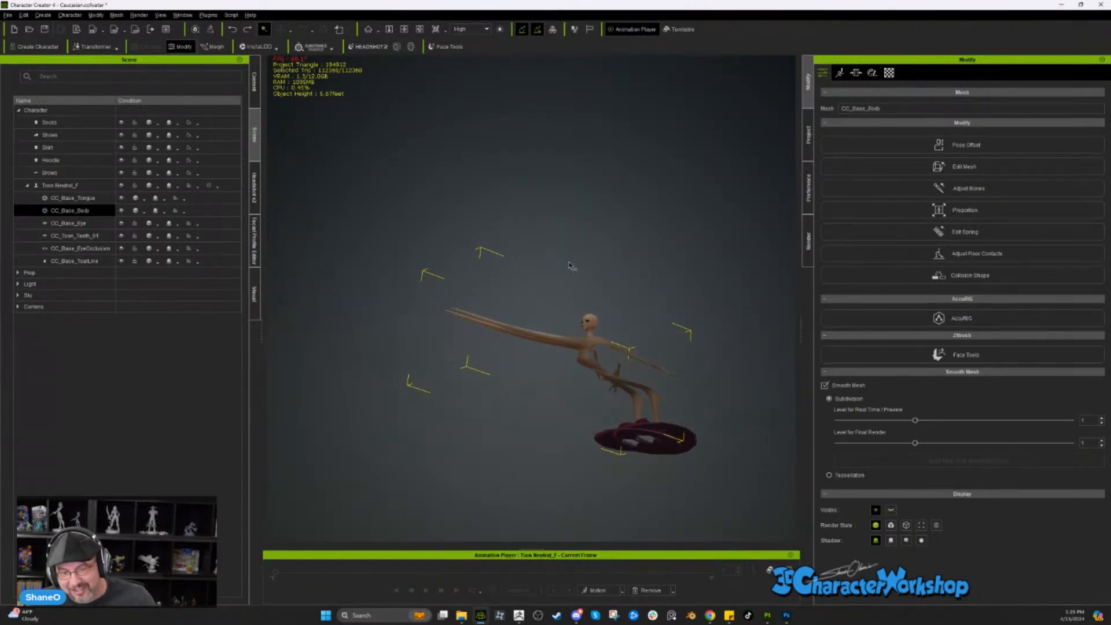
pyautogui.hotkey('ctrl', 'z')
pyautogui.scroll(-10, 529, 303)
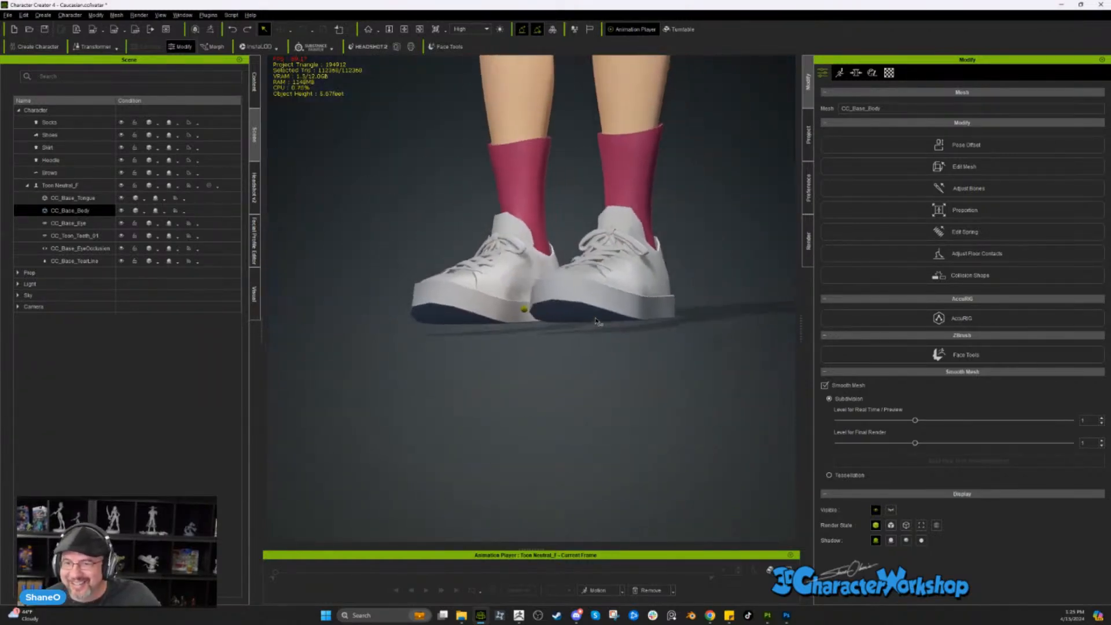
pyautogui.scroll(-10, 599, 347)
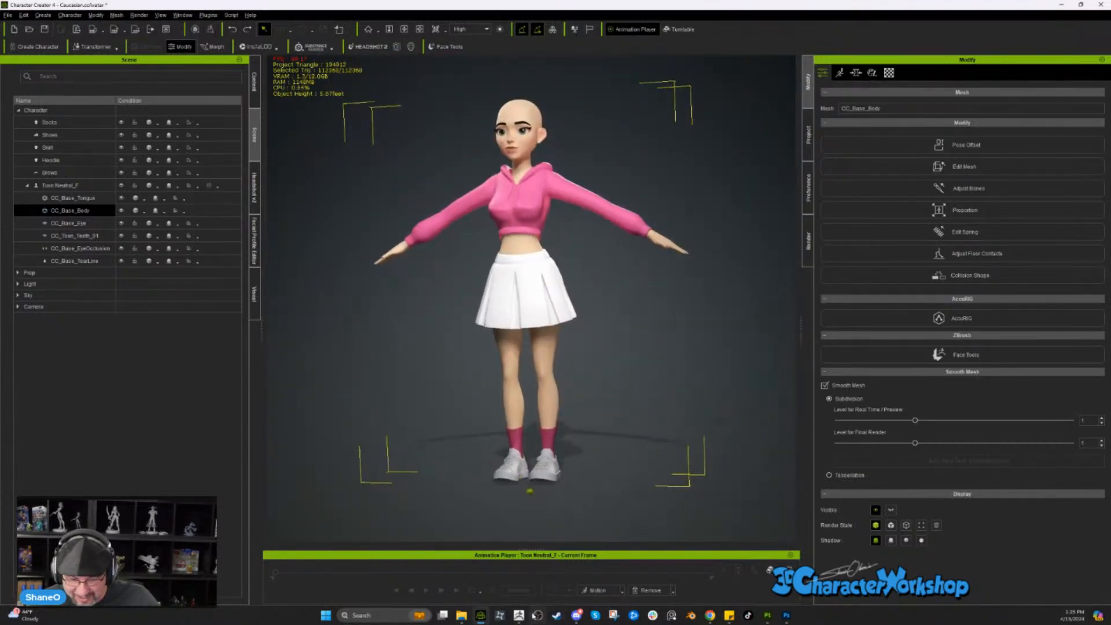
# - Switch to ZBrush and set the export scale of the active tool to 100
pyautogui.click(519, 615)
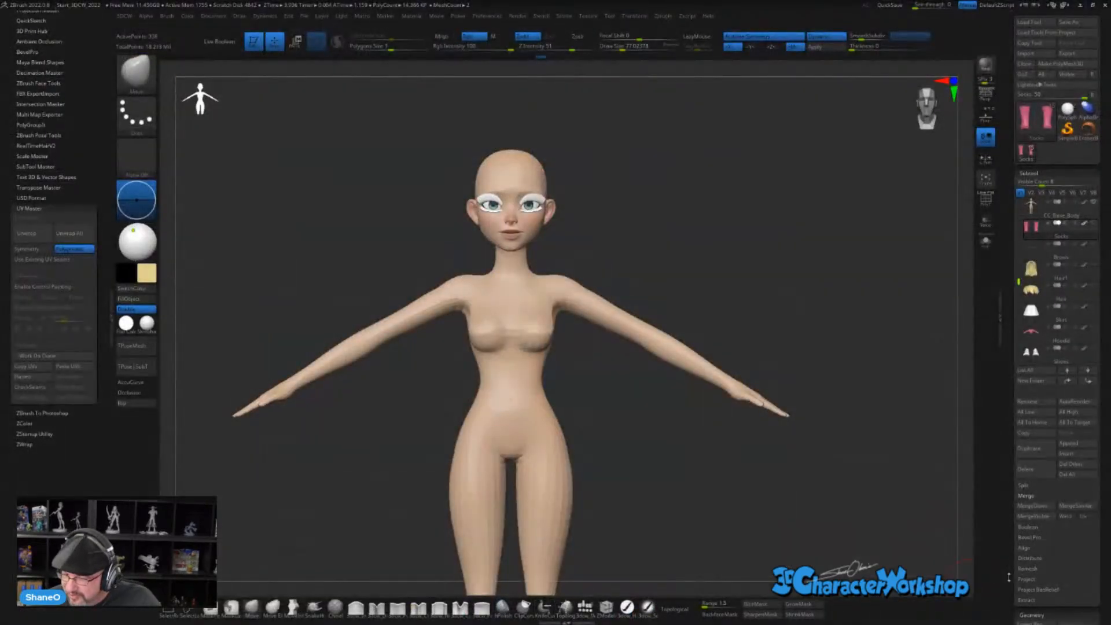
pyautogui.moveTo(1009, 577); pyautogui.dragTo(1004, 430)
pyautogui.click(1028, 497)
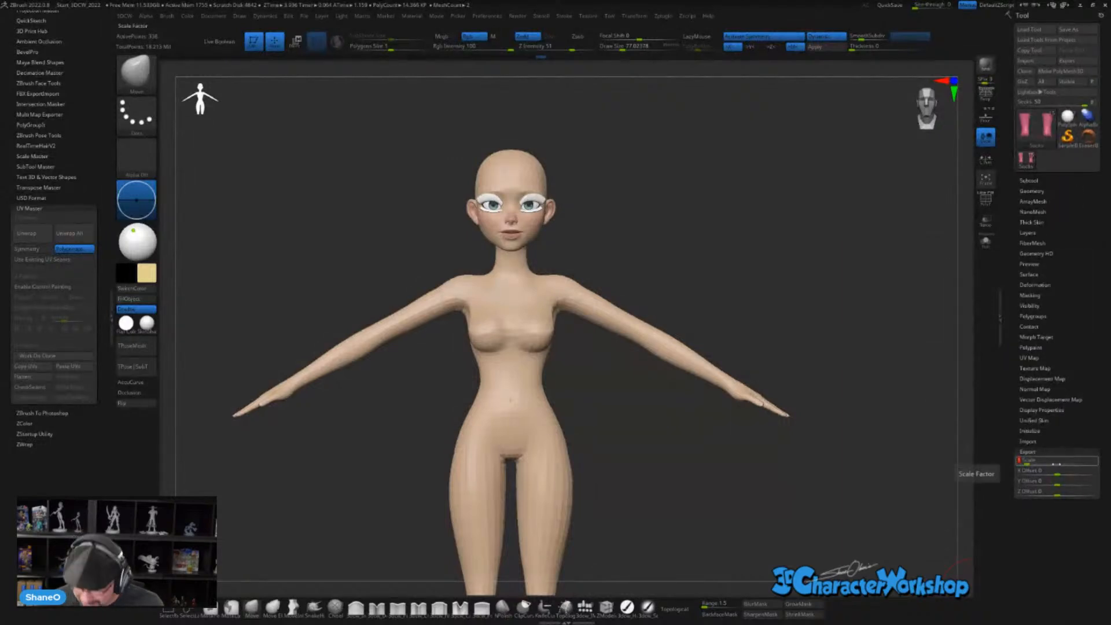
pyautogui.write('00')
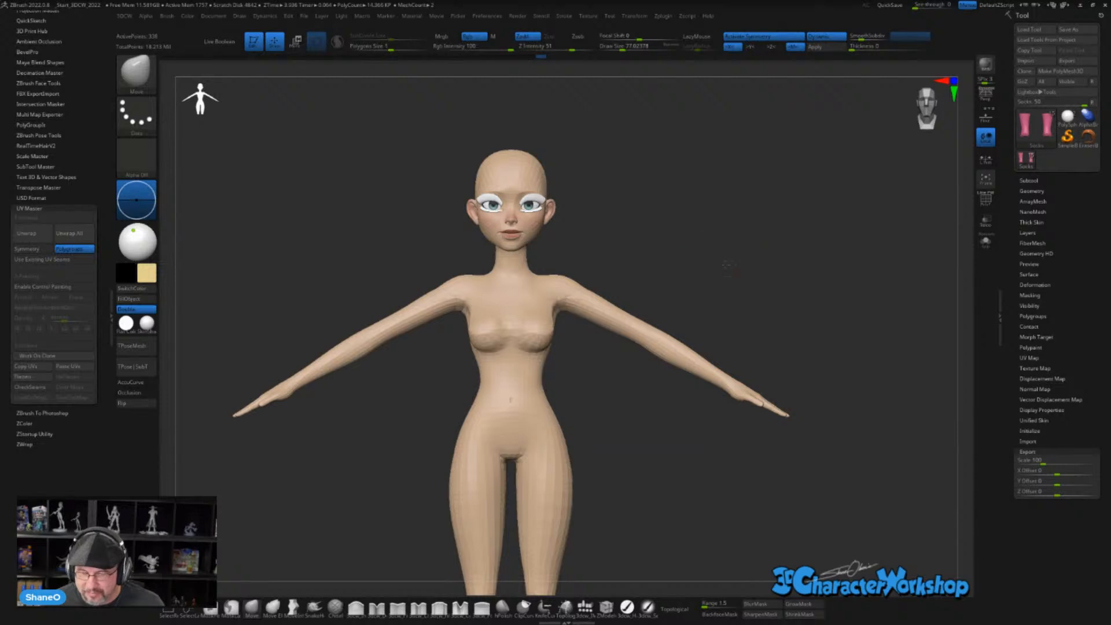
# - Make the CC_Base_Body subtool active and briefly show its polyframe to check the polygroups
pyautogui.keyDown('alt'); pyautogui.moveTo(728, 267); pyautogui.dragTo(749, 363); pyautogui.keyUp('alt')
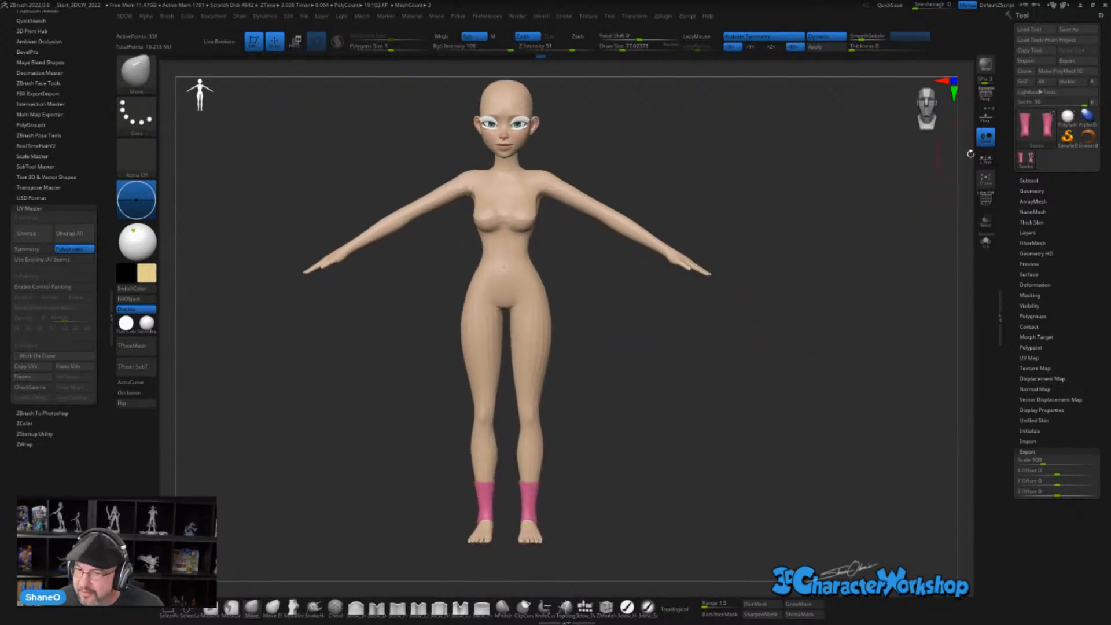
pyautogui.click(1029, 180)
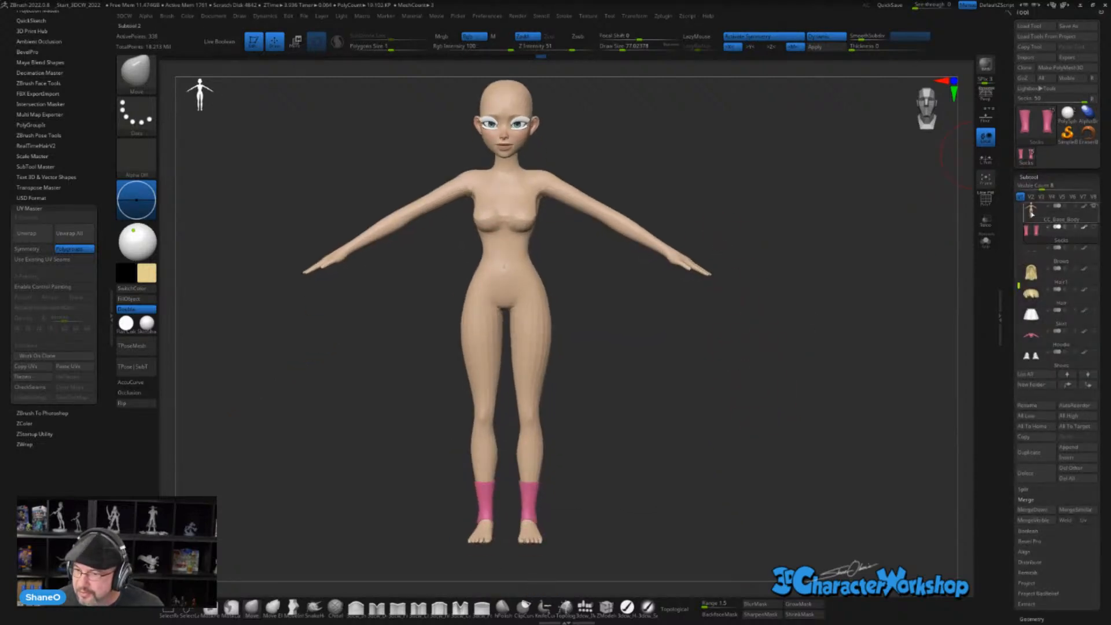
pyautogui.click(1032, 212)
pyautogui.moveTo(895, 276); pyautogui.dragTo(812, 357)
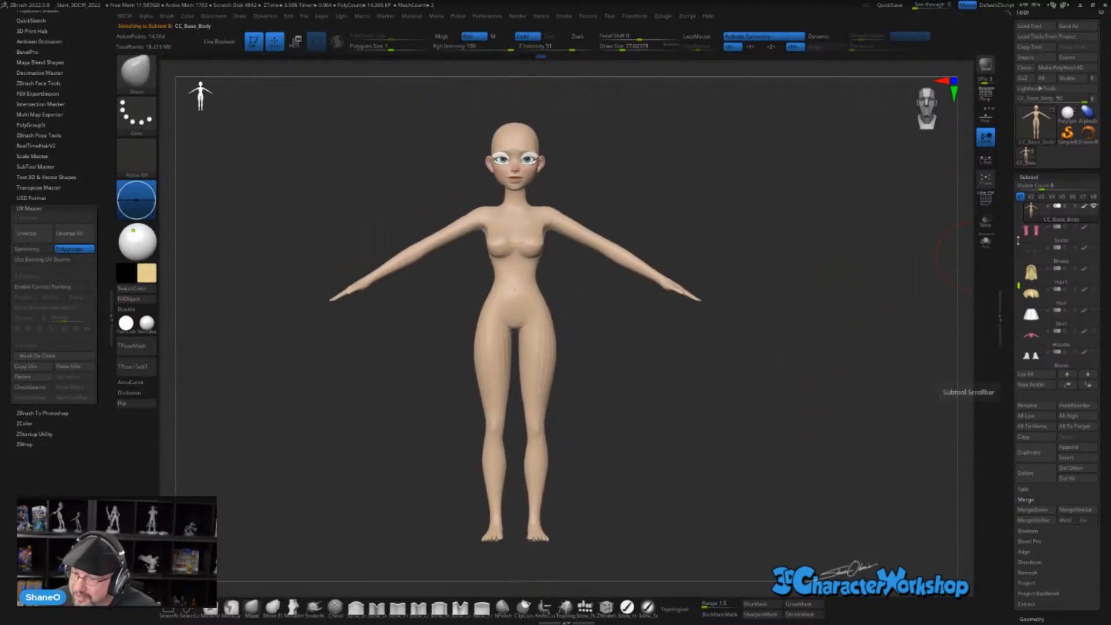
pyautogui.moveTo(1069, 219)
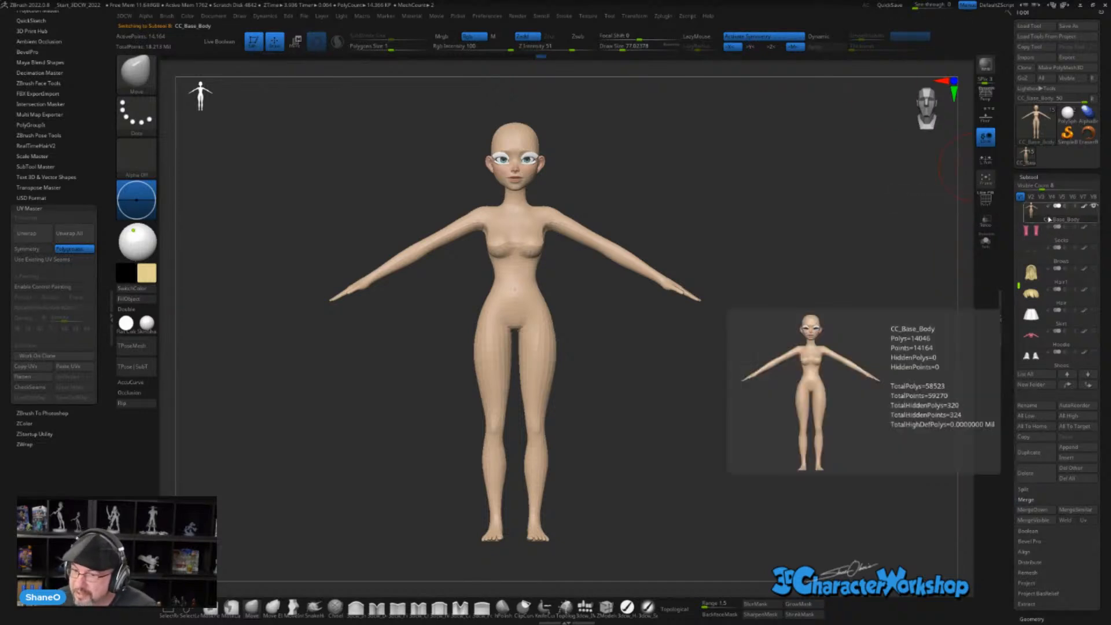
pyautogui.hotkey('shift', 'f')
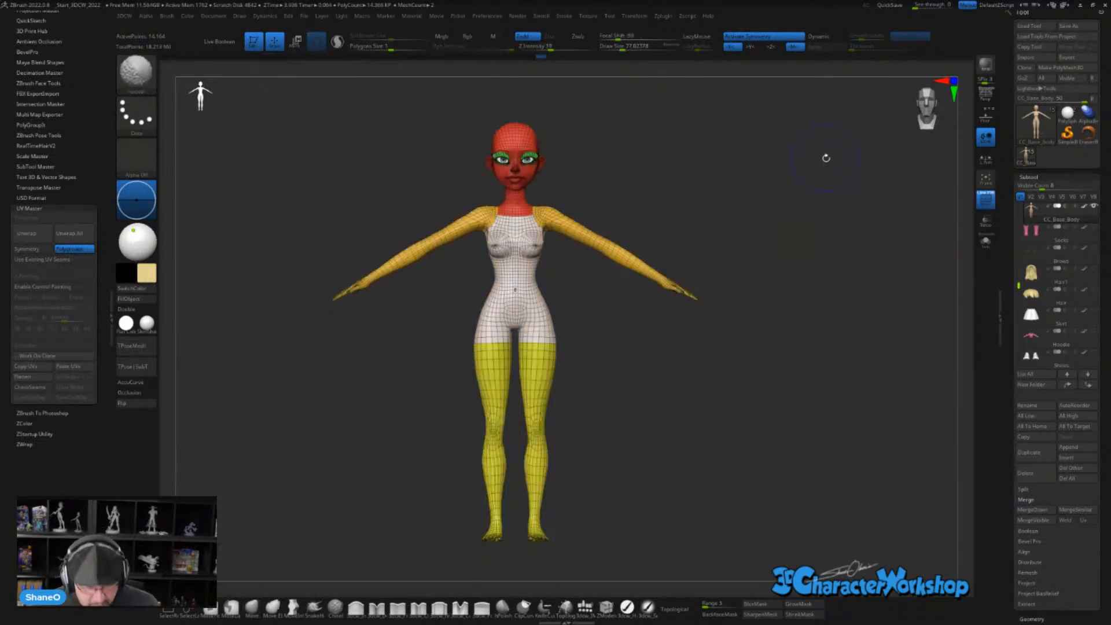
pyautogui.hotkey('shift', 'f')
pyautogui.hotkey('ctrl', 'shift')
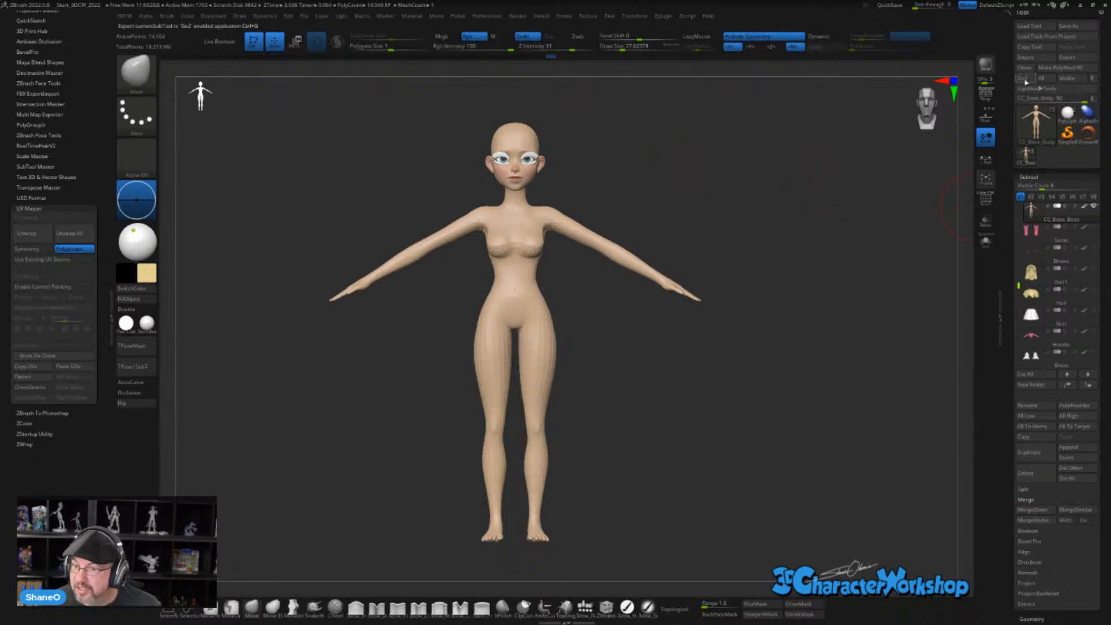
# - Send the body to Character Creator through GoZ, updating CC_Base_Body, and inspect the face and full figure
pyautogui.click(1025, 80)
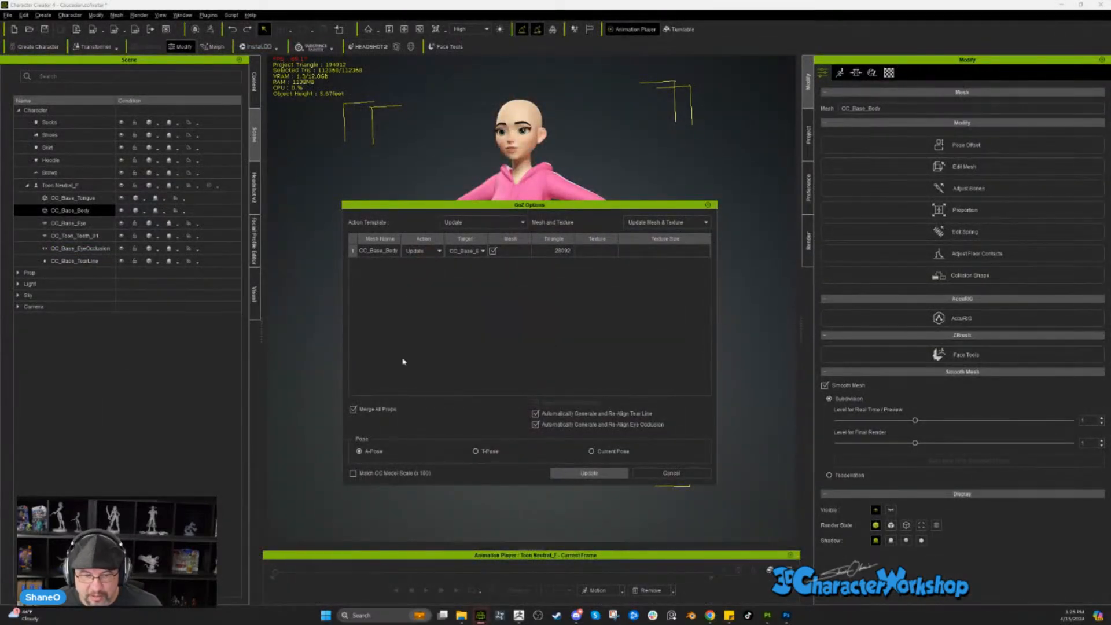
pyautogui.click(579, 476)
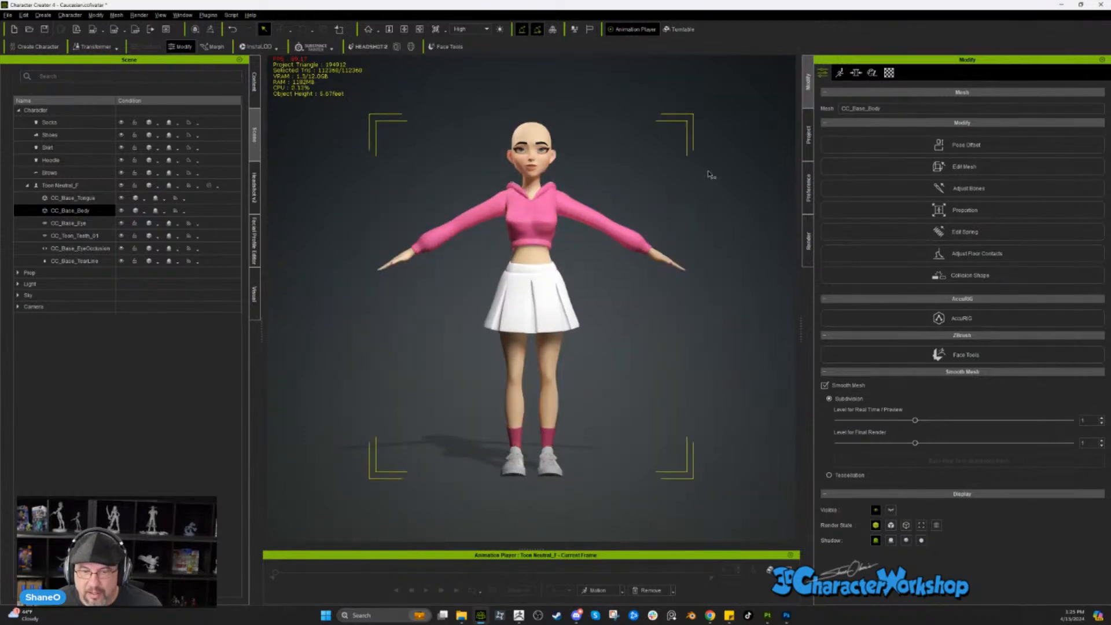
pyautogui.scroll(5, 676, 325)
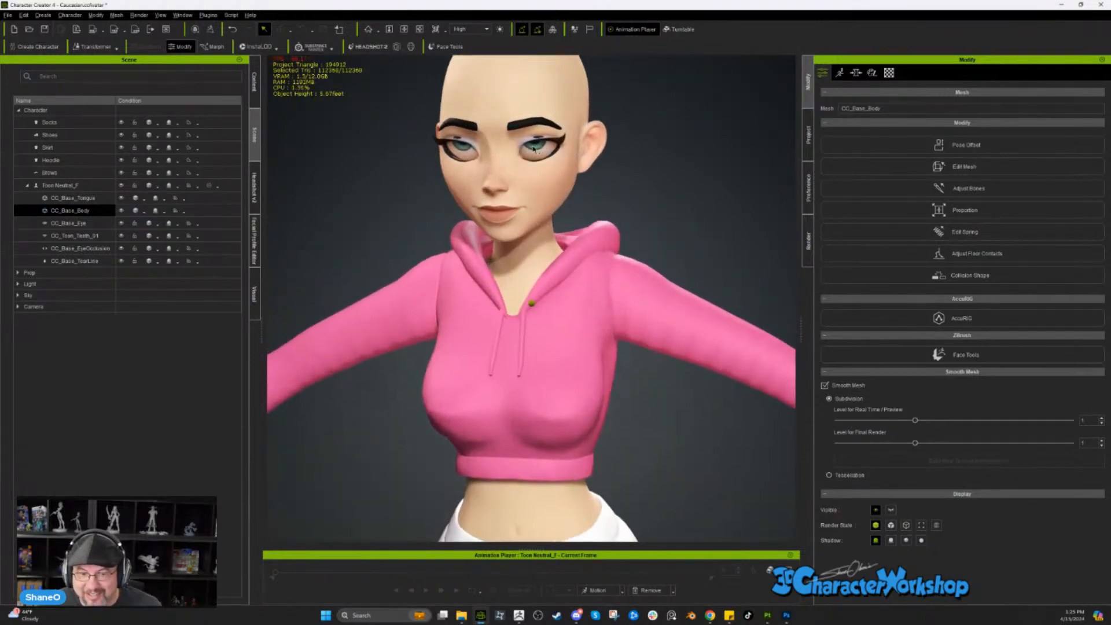
pyautogui.scroll(-5, 458, 154)
pyautogui.moveTo(637, 313); pyautogui.dragTo(642, 343, button='right')
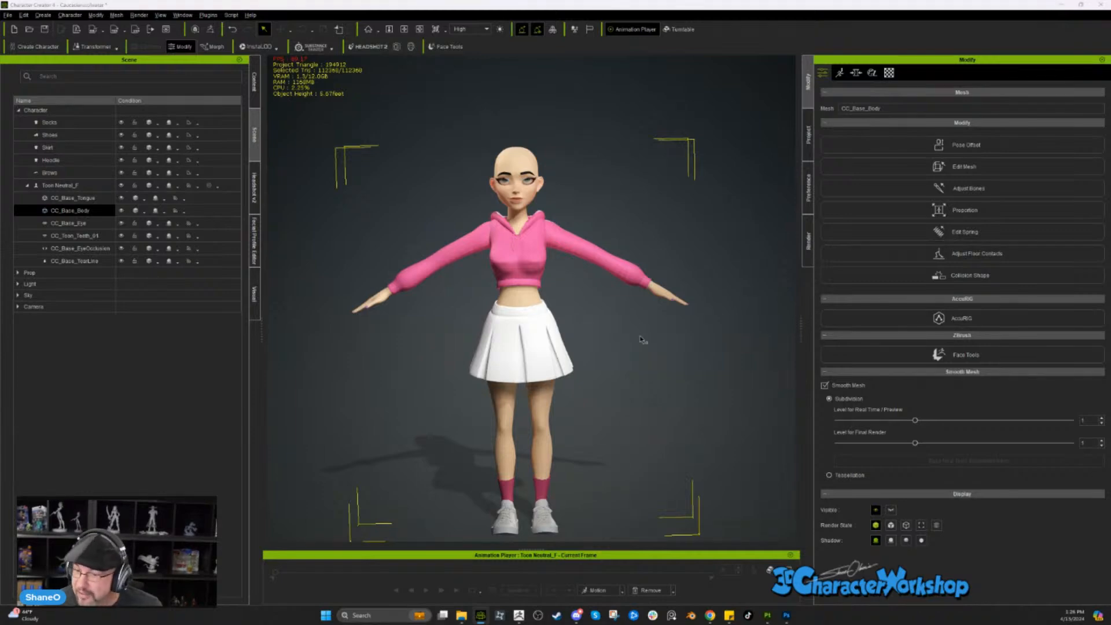
pyautogui.hotkey('alt', 'Tab')
pyautogui.moveTo(1019, 285); pyautogui.dragTo(1019, 229)
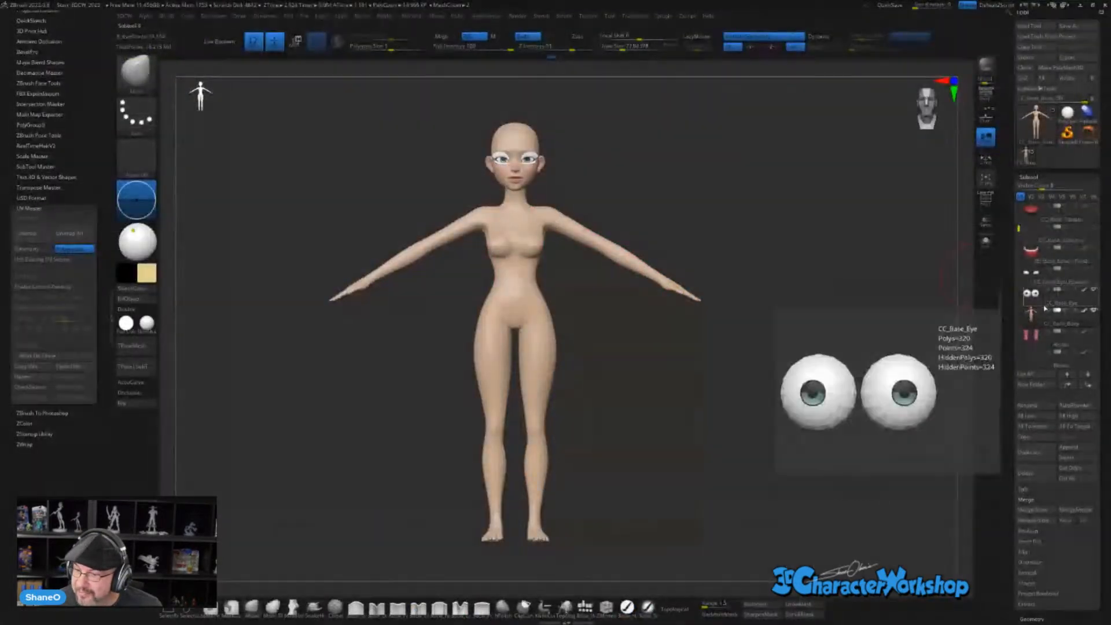
pyautogui.click(1036, 296)
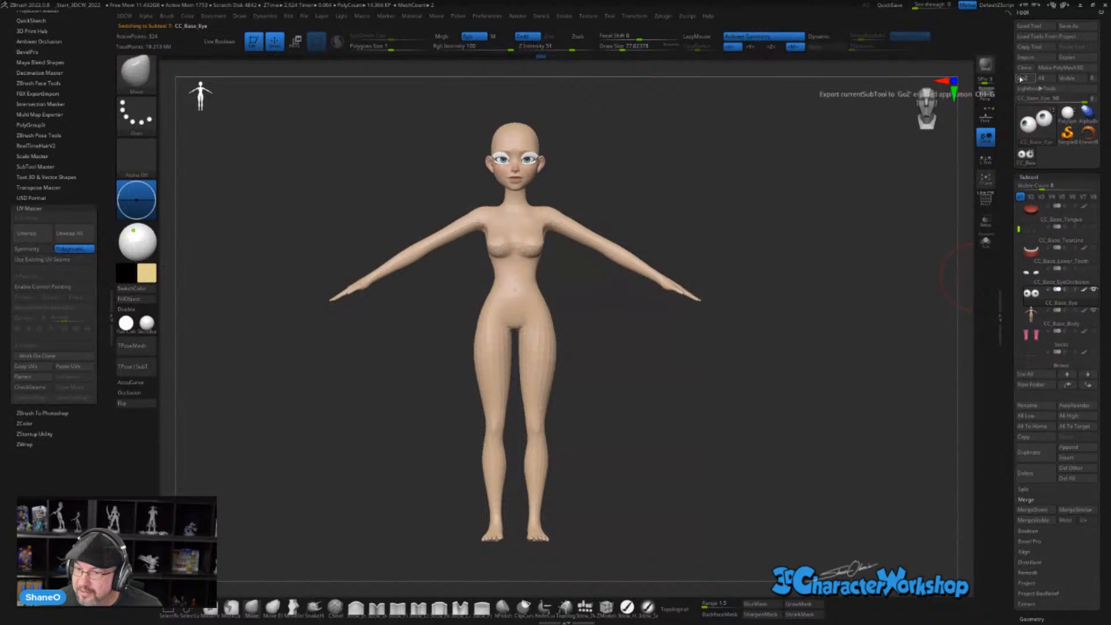
pyautogui.click(1024, 78)
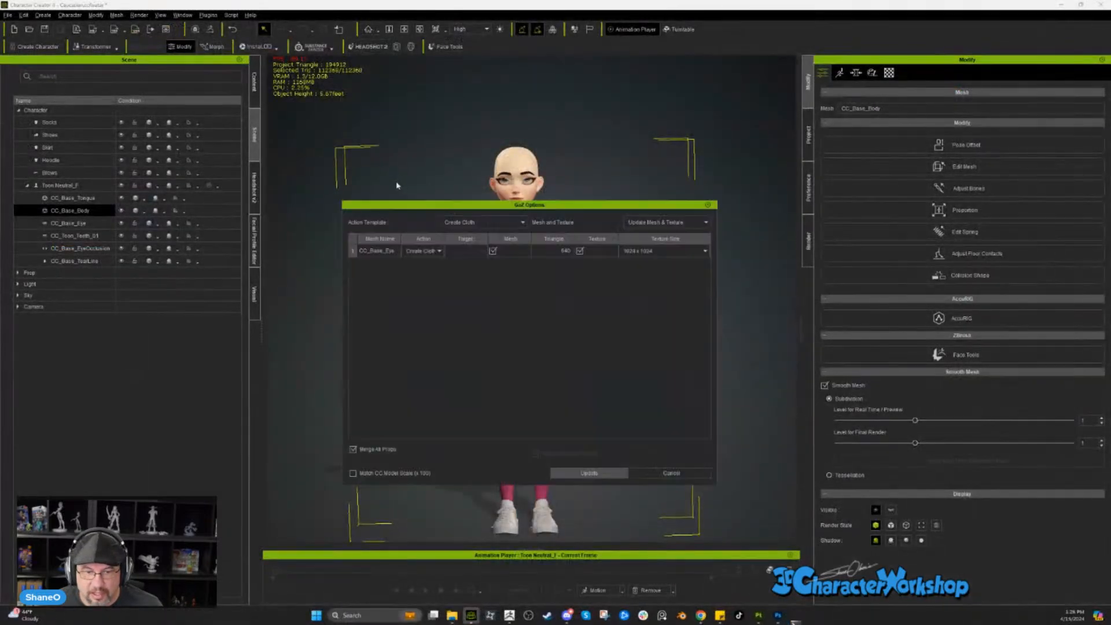
pyautogui.click(428, 250)
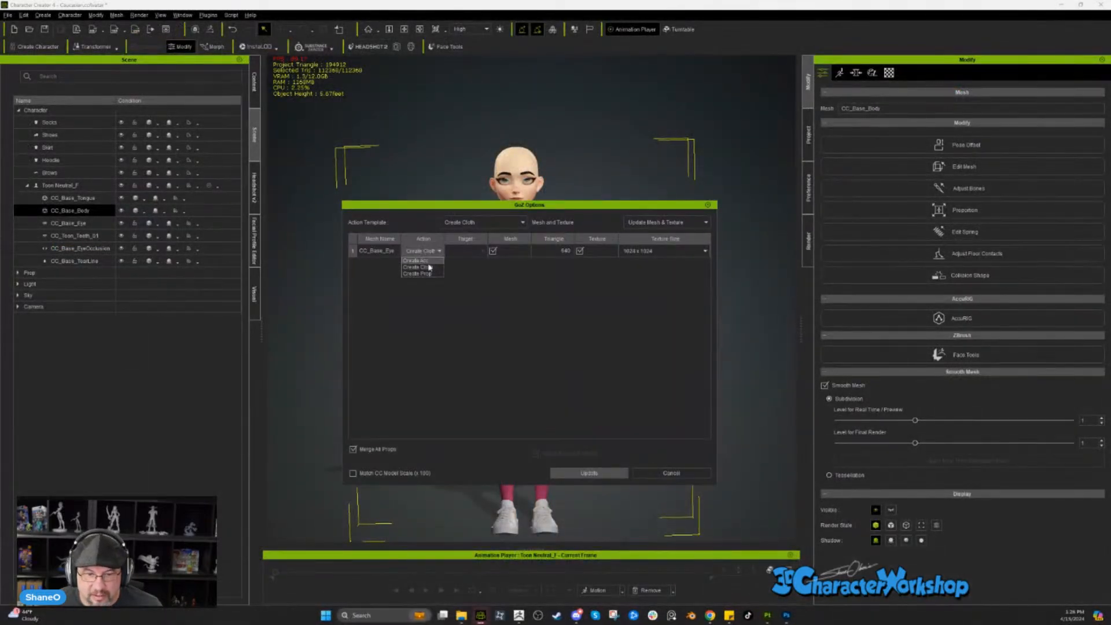
pyautogui.click(683, 475)
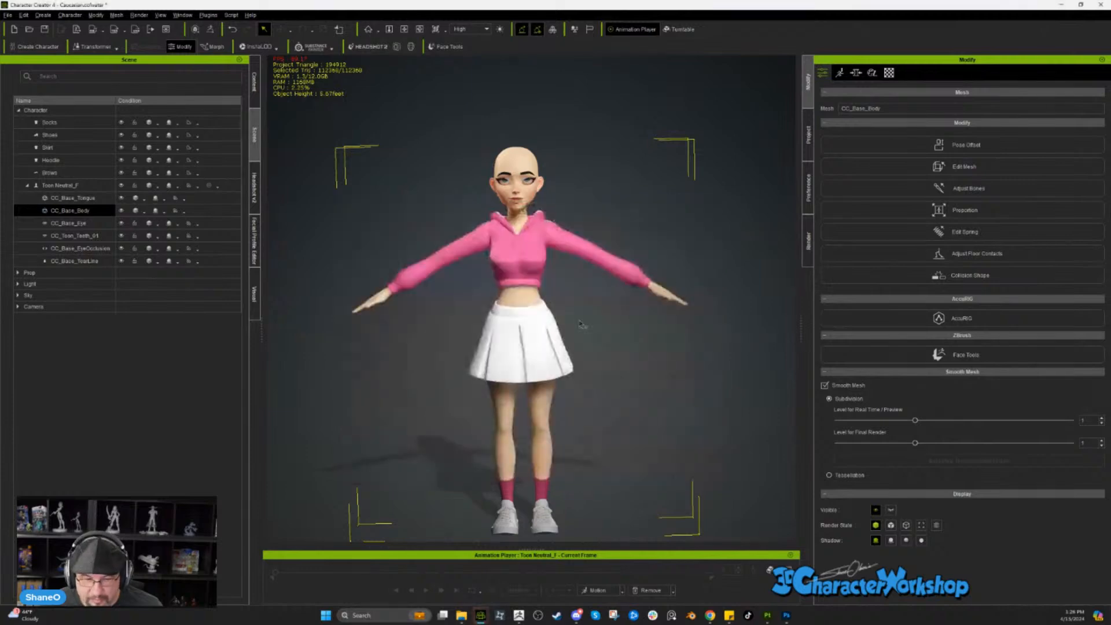
# - Send CC_Base_Eye from Character Creator to ZBrush through GoZ with the Relink action and A-Pose
pyautogui.click(86, 226)
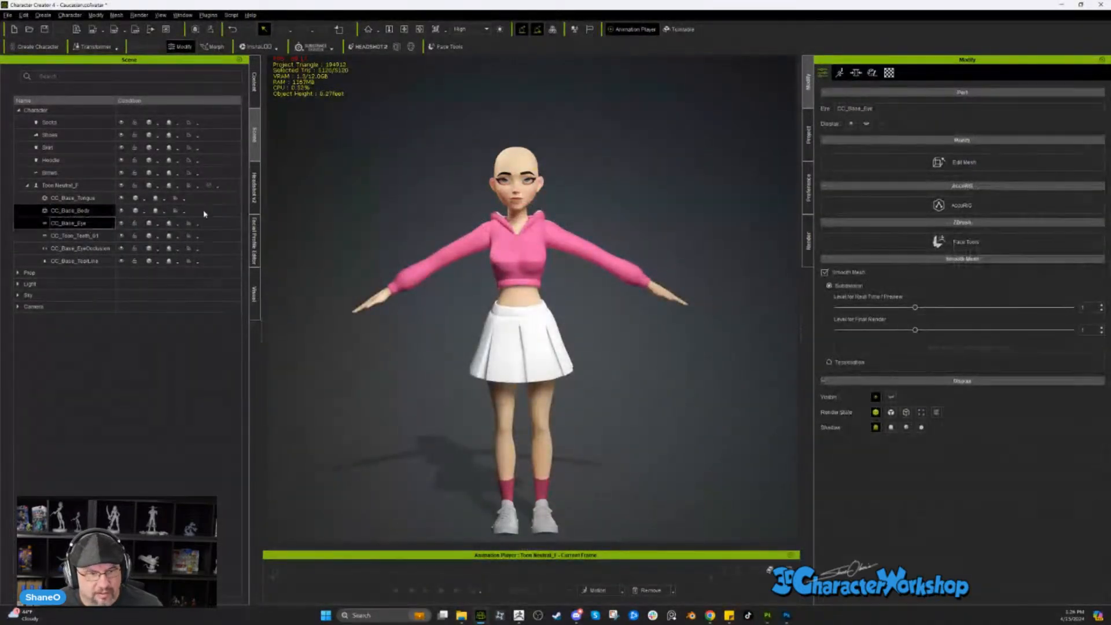
pyautogui.click(210, 31)
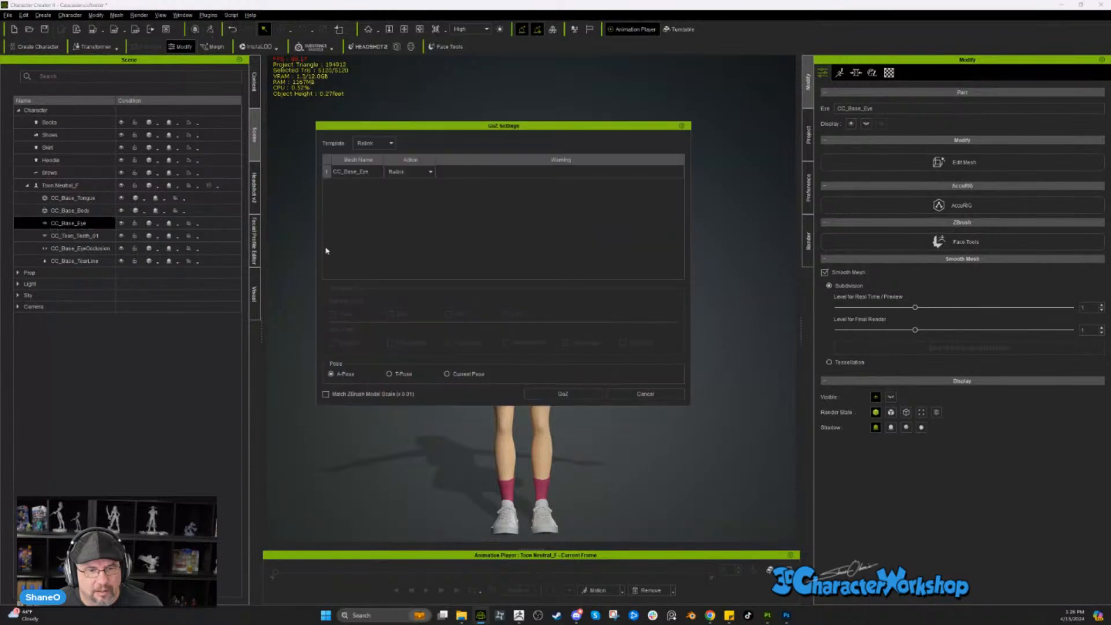
pyautogui.click(547, 396)
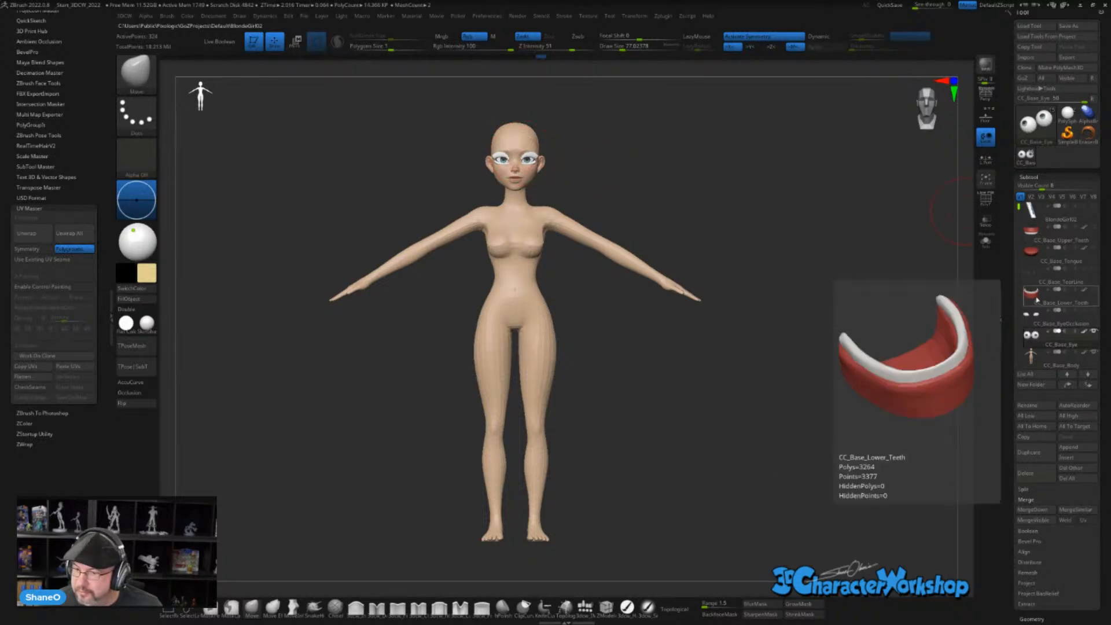
# - Delete the CC_Base_Upper_Teeth, CC_Base_Lower_Teeth and CC_Base_Tongue subtools
pyautogui.click(1034, 235)
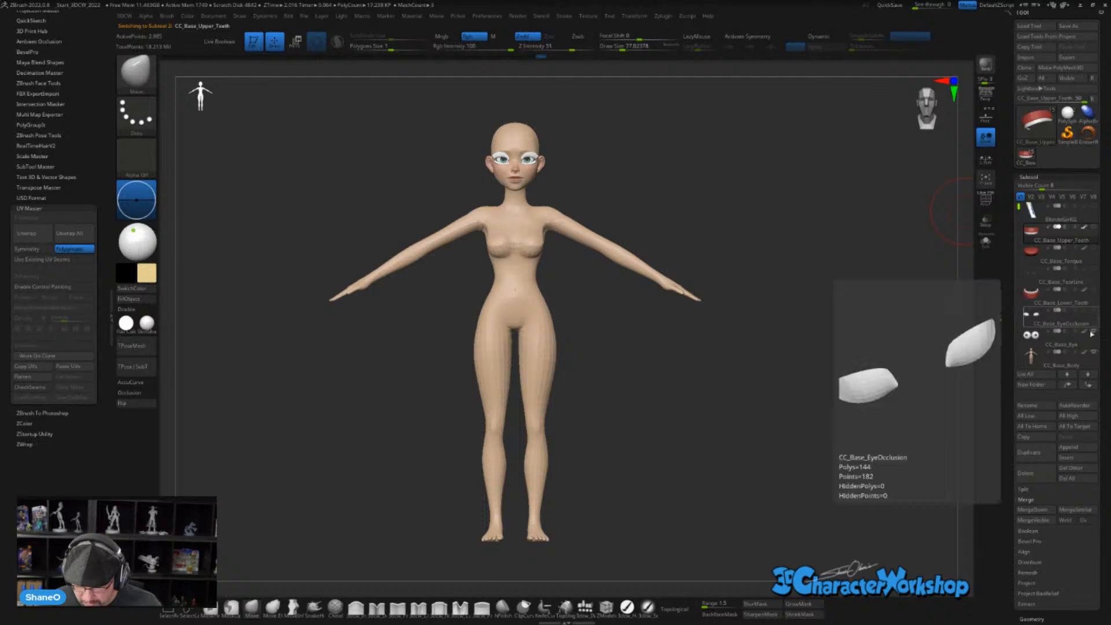
pyautogui.click(1027, 472)
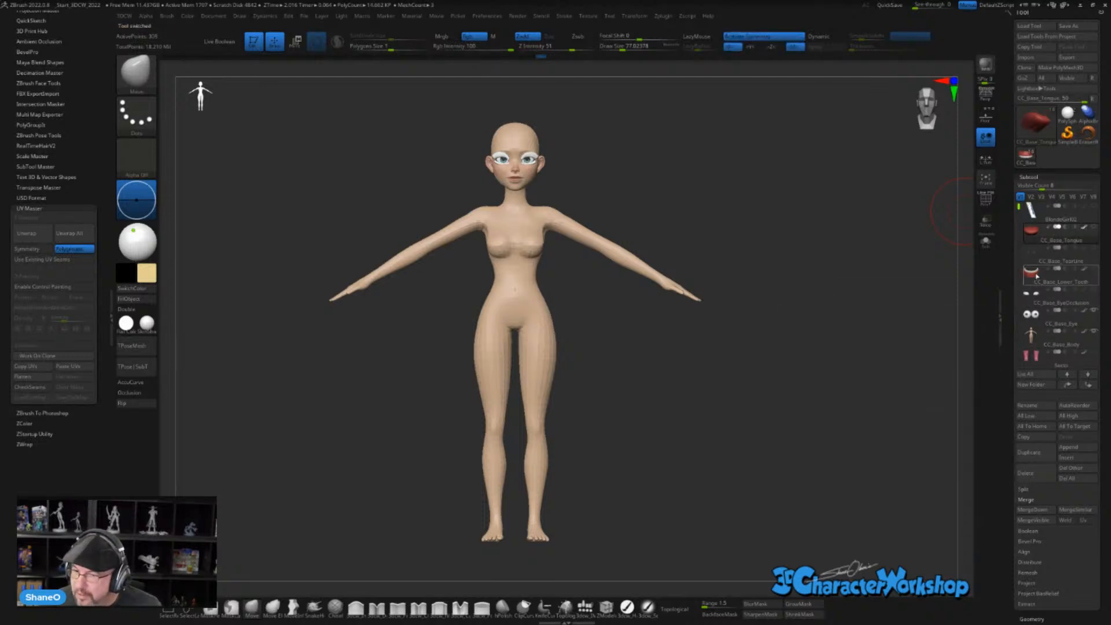
pyautogui.click(1036, 472)
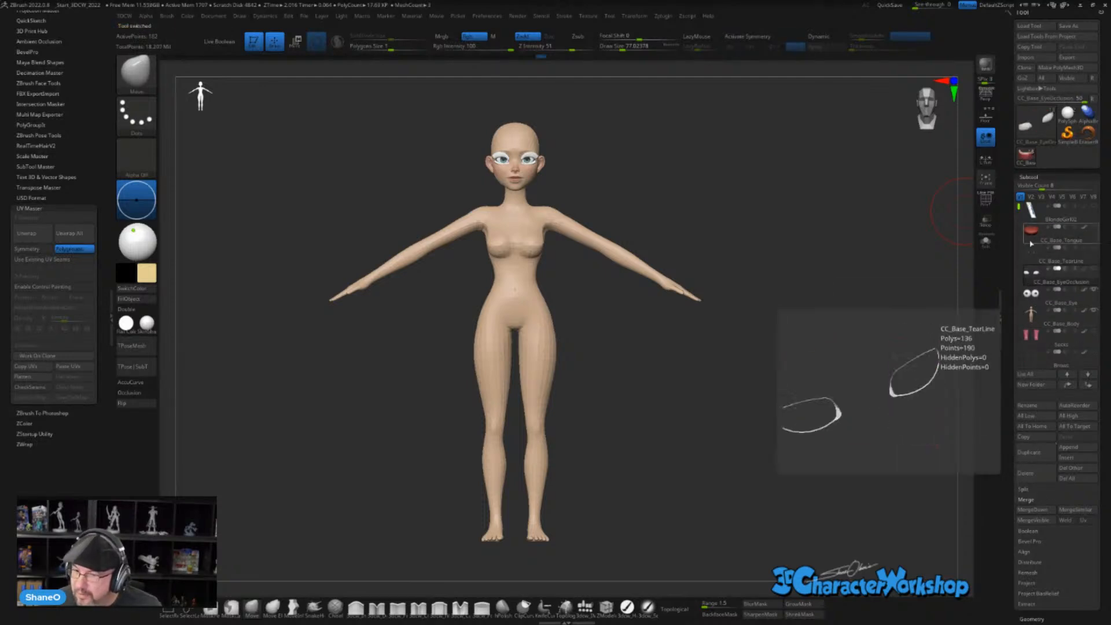
pyautogui.click(1026, 473)
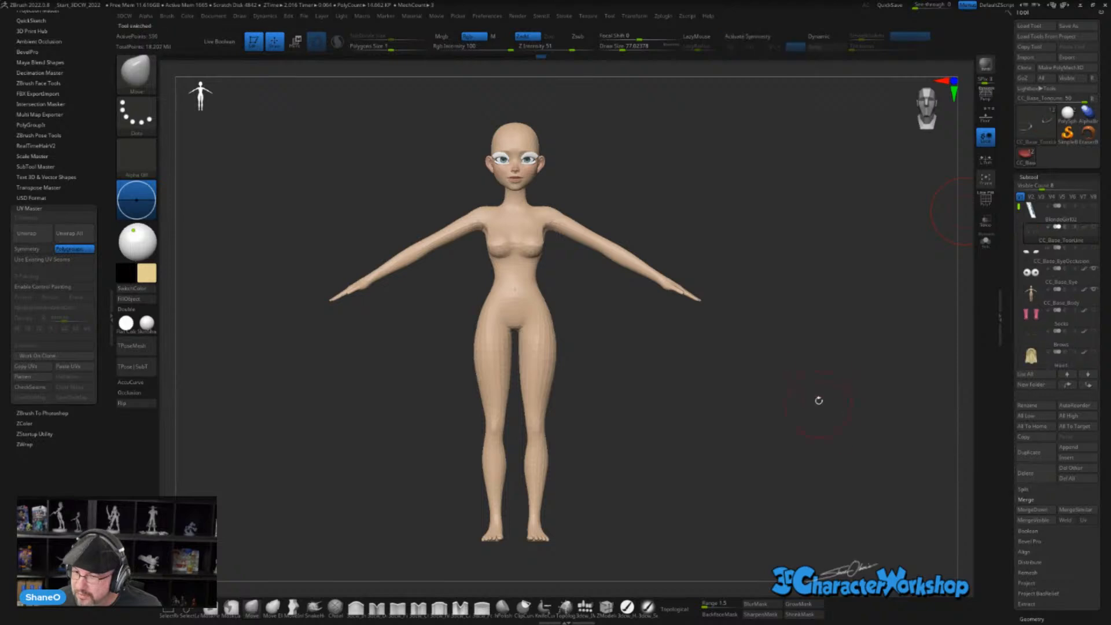
# - Switch to Character Creator and send CC_Base_Tongue and CC_Toon_Teeth_01 to ZBrush through GoZ with the Create template and A-Pose
pyautogui.hotkey('alt', 'Tab')
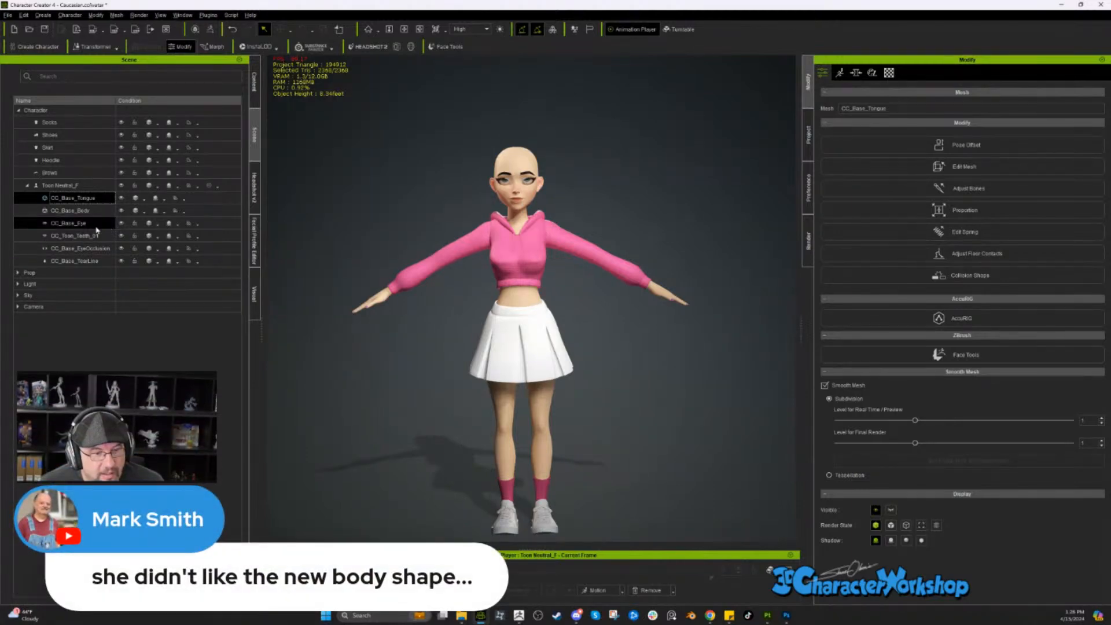
pyautogui.click(96, 237)
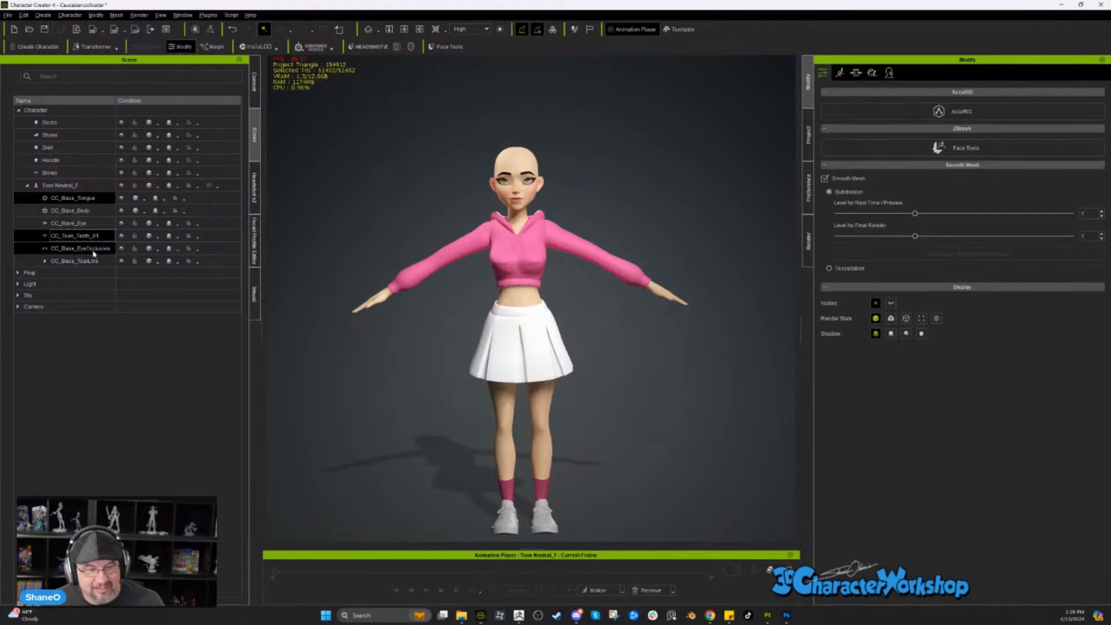
pyautogui.click(212, 30)
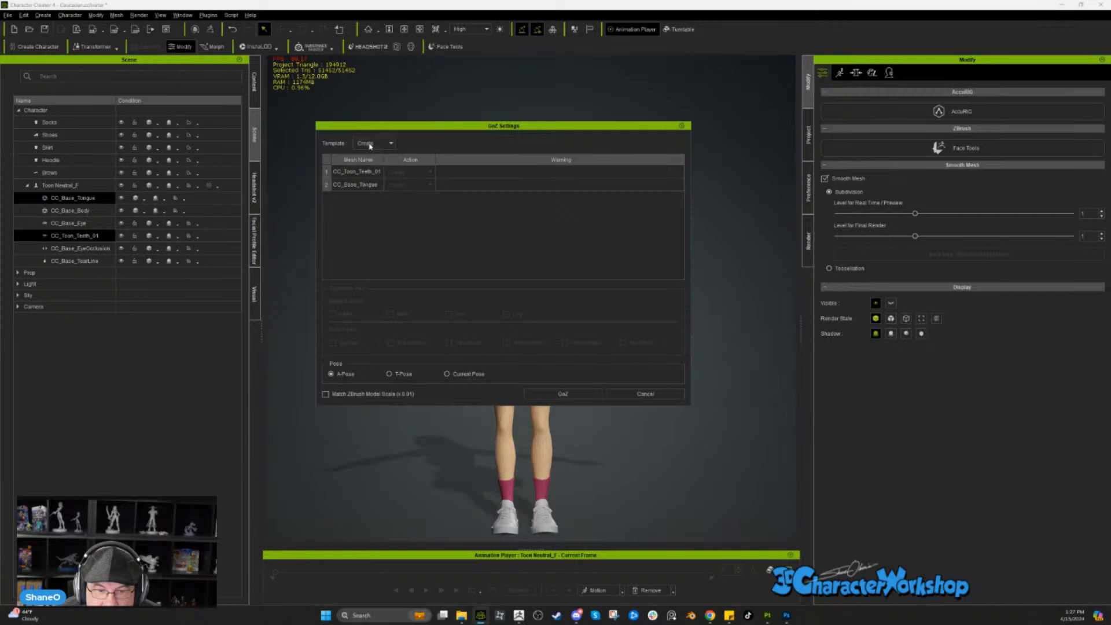
pyautogui.click(355, 172)
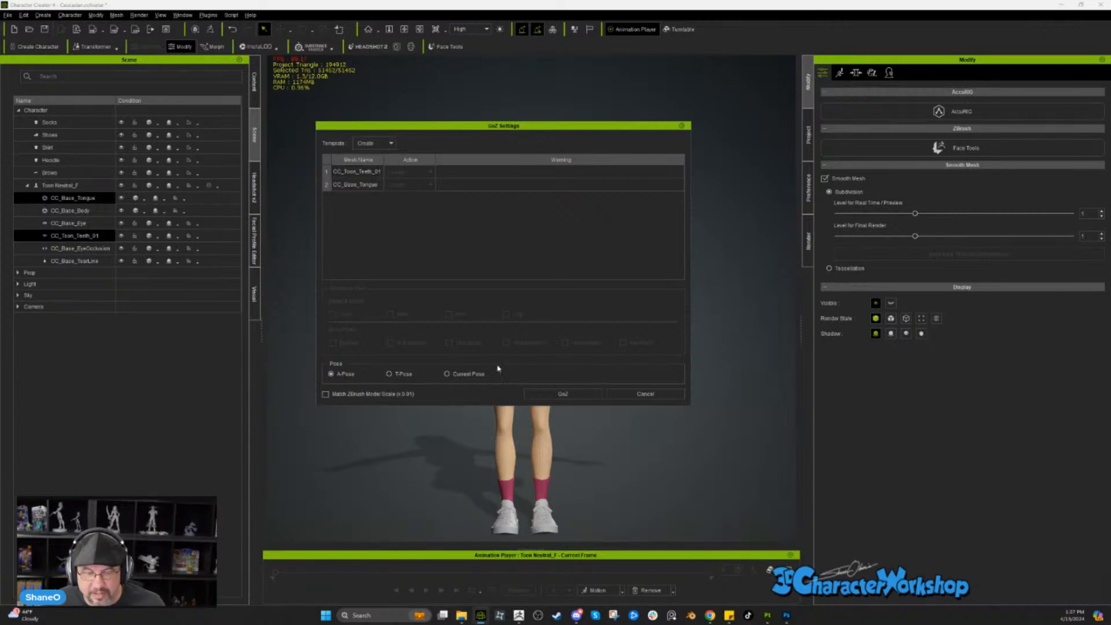
pyautogui.click(533, 394)
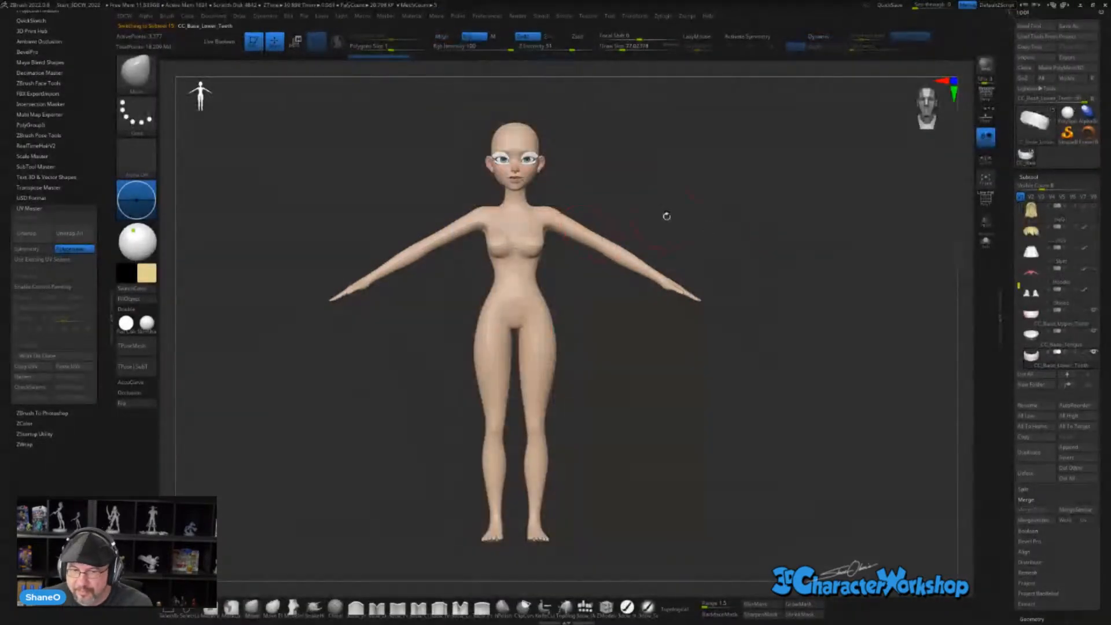
# - Isolate the reimported CC_Base_Upper_Teeth subtool in Solo mode and examine its mesh up close
pyautogui.moveTo(1019, 285)
pyautogui.mouseDown()
pyautogui.moveTo(1020, 308)
pyautogui.moveTo(1019, 294)
pyautogui.mouseUp()
pyautogui.moveTo(1033, 300)
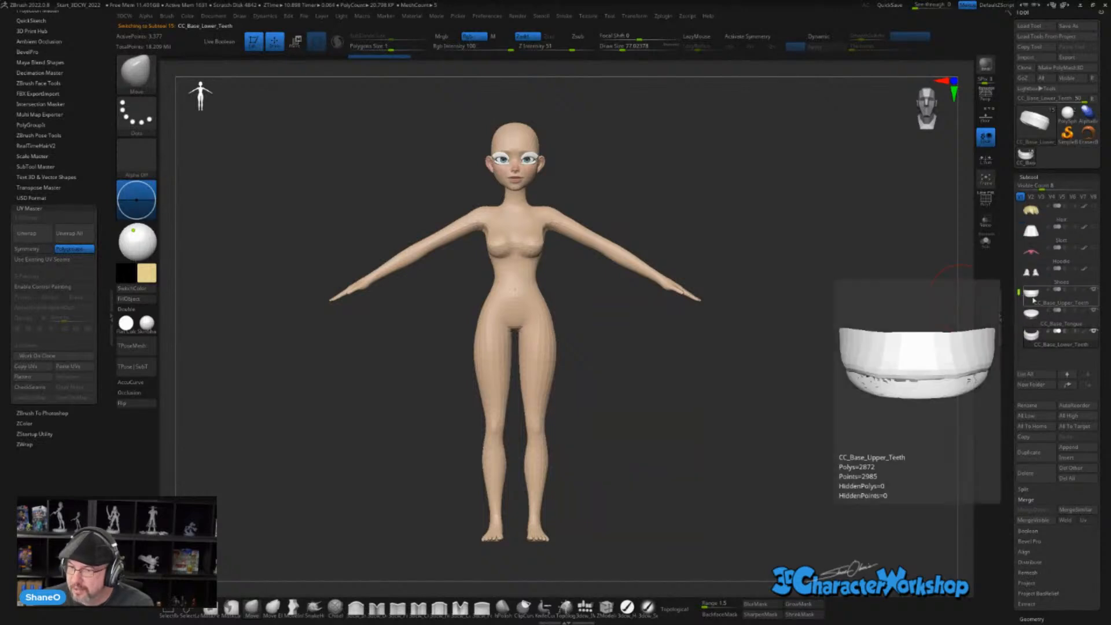
pyautogui.click(1033, 293)
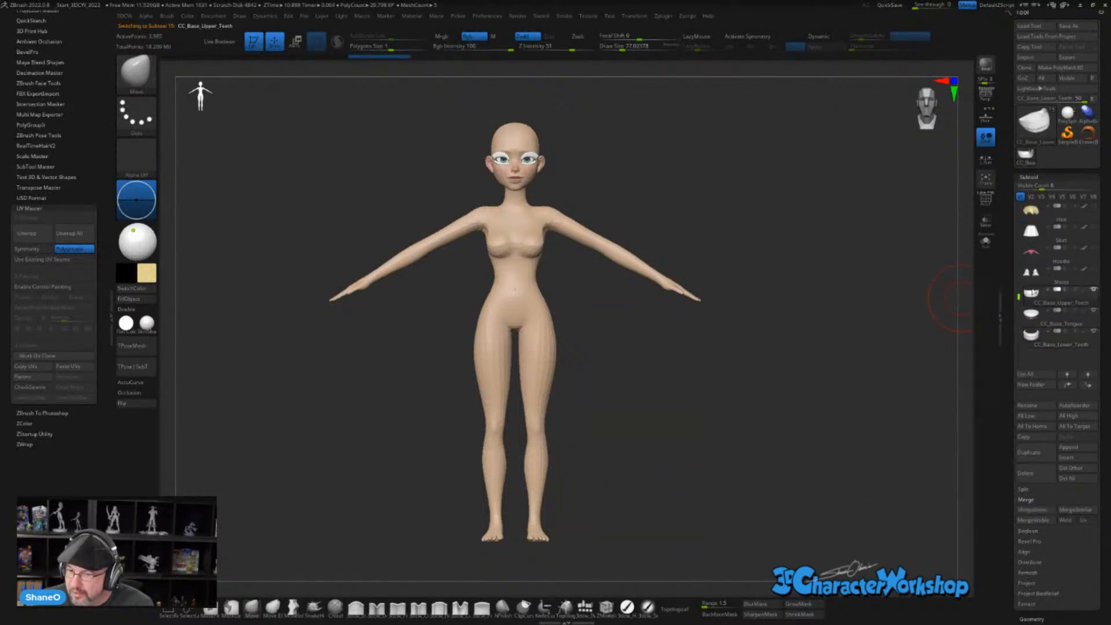
pyautogui.click(986, 241)
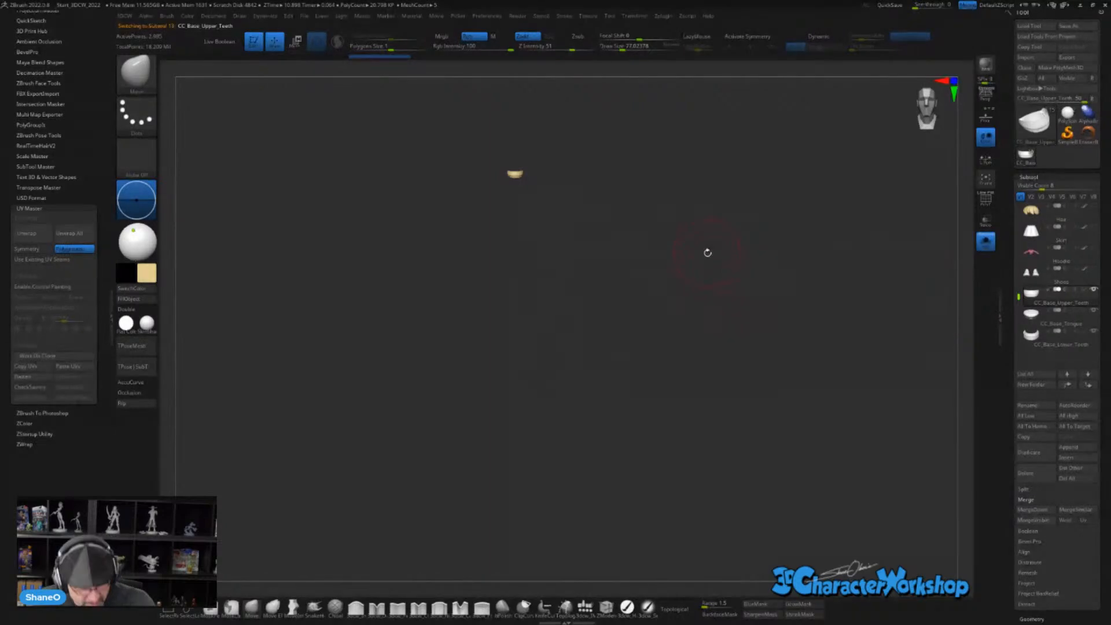
pyautogui.press('f')
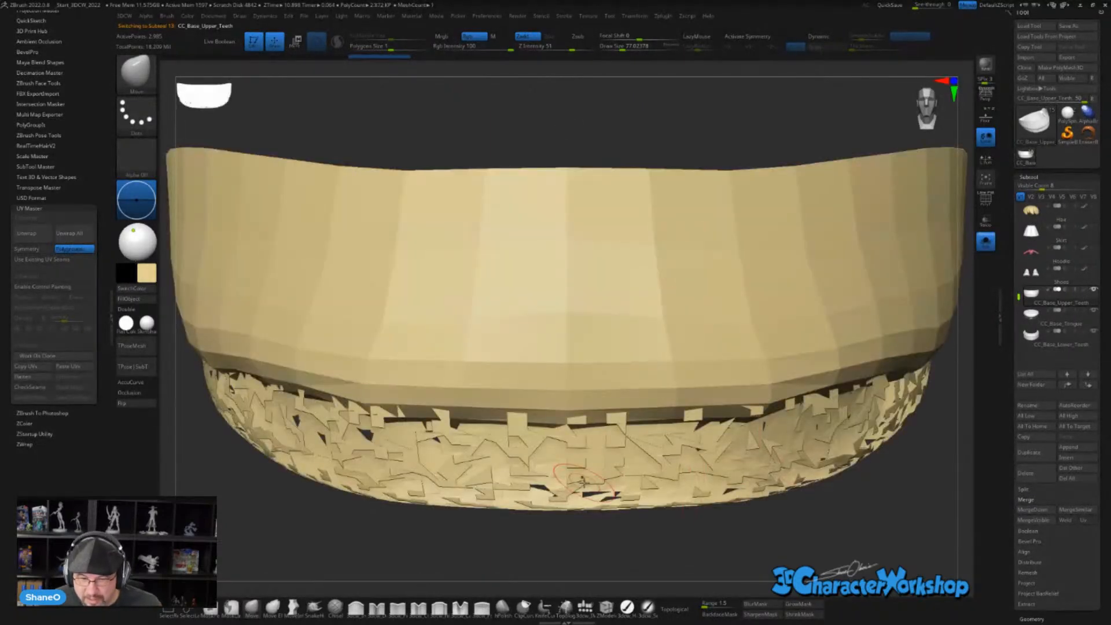
pyautogui.keyDown('alt'); pyautogui.moveTo(742, 515); pyautogui.dragTo(833, 430); pyautogui.keyUp('alt')
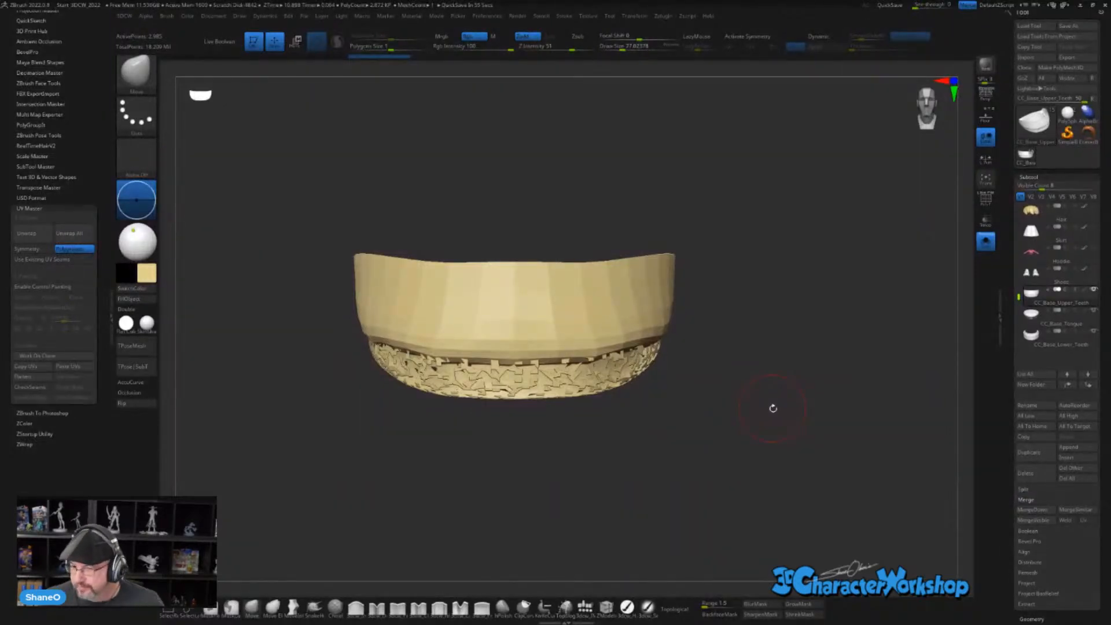
pyautogui.keyDown('alt'); pyautogui.moveTo(771, 364); pyautogui.dragTo(779, 378); pyautogui.keyUp('alt')
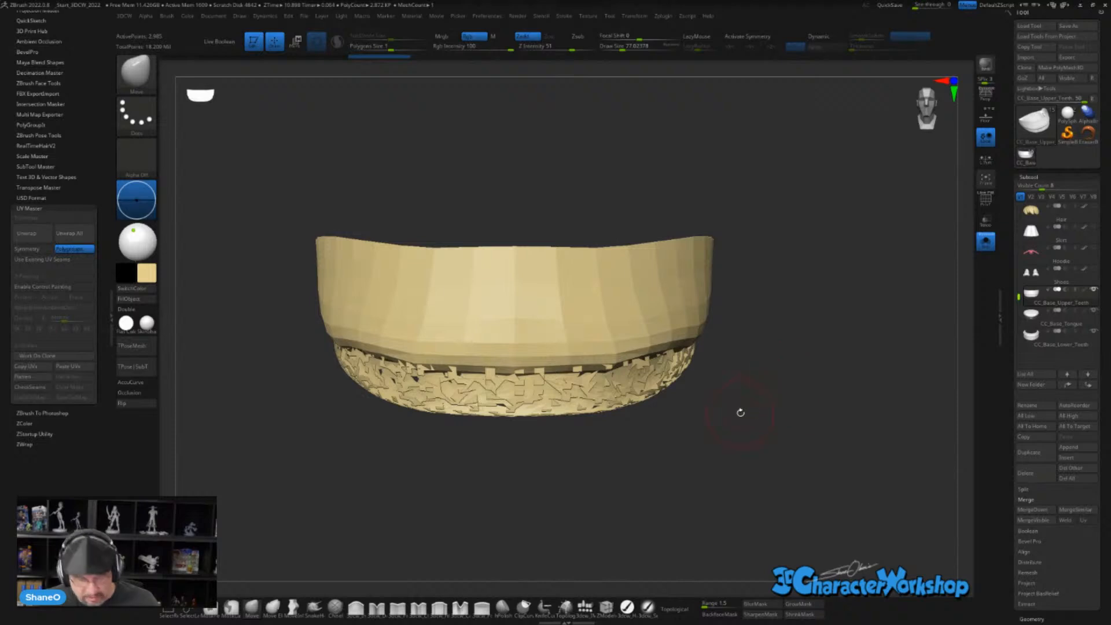
# - Enlarge the brush draw size to about 104 and turn off Solo mode for the upper teeth
pyautogui.press('s')
pyautogui.moveTo(741, 413); pyautogui.dragTo(793, 422)
pyautogui.moveTo(1040, 219)
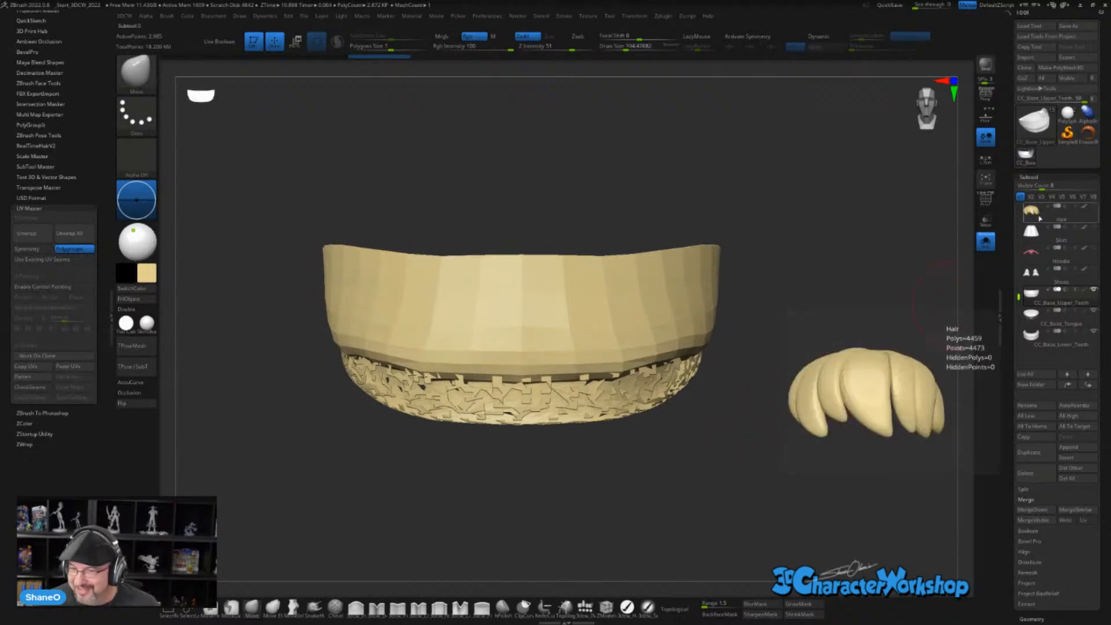
pyautogui.click(985, 242)
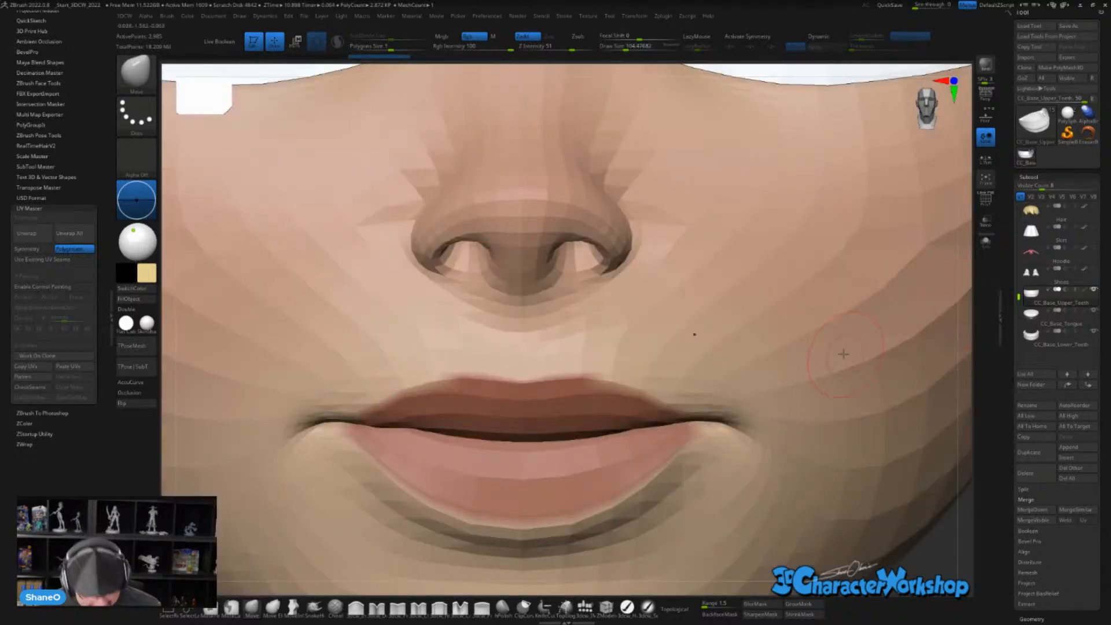
# - Make the Hoodie, Skirt, Hair, Hair1 and Shoes subtools visible again on the full character
pyautogui.press('f')
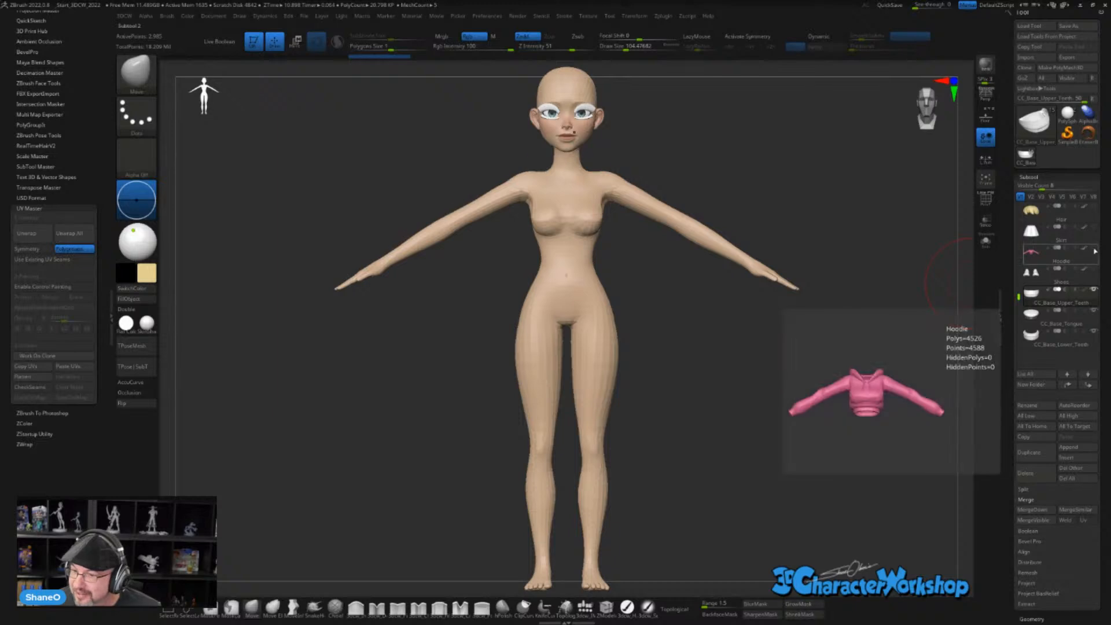
pyautogui.click(1095, 251)
pyautogui.click(1094, 227)
pyautogui.click(1093, 206)
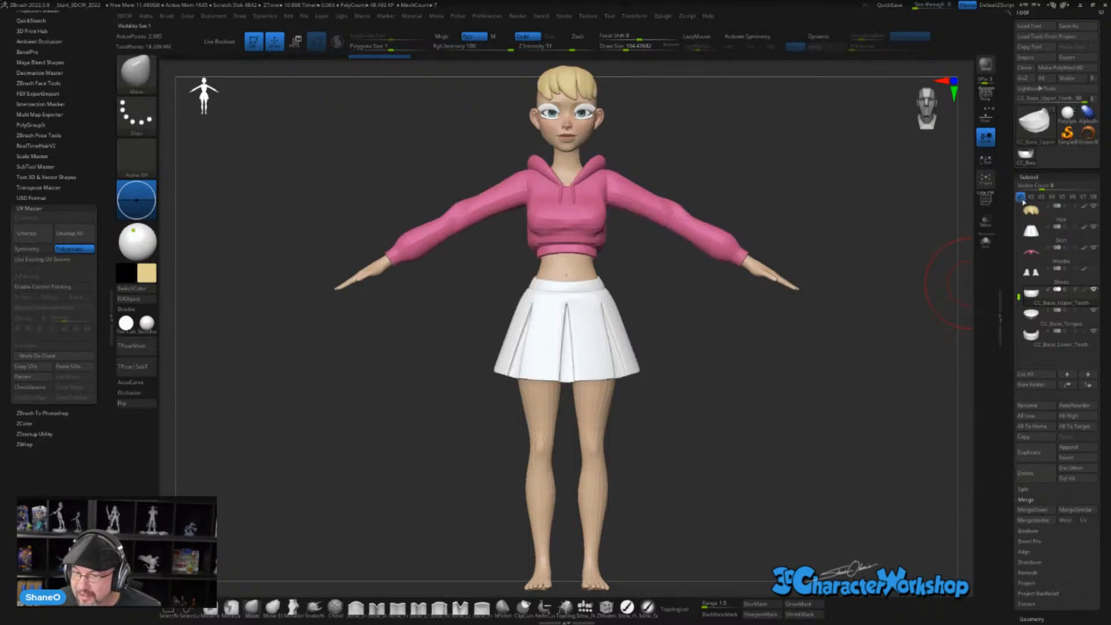
pyautogui.moveTo(1018, 296); pyautogui.dragTo(1014, 249)
pyautogui.click(1095, 269)
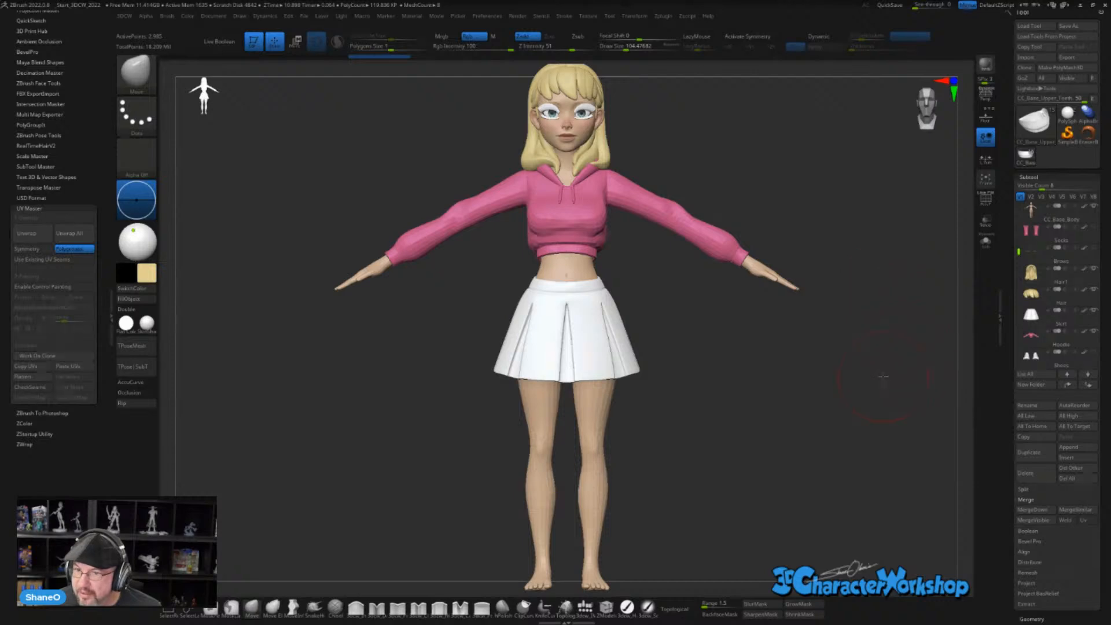
pyautogui.keyDown('ctrl'); pyautogui.moveTo(883, 377); pyautogui.dragTo(870, 357, button='right'); pyautogui.keyUp('ctrl')
pyautogui.keyDown('alt'); pyautogui.moveTo(871, 357); pyautogui.dragTo(818, 393); pyautogui.keyUp('alt')
pyautogui.moveTo(837, 344); pyautogui.dragTo(807, 364)
pyautogui.keyDown('ctrl'); pyautogui.moveTo(806, 365); pyautogui.dragTo(803, 356, button='right'); pyautogui.keyUp('ctrl')
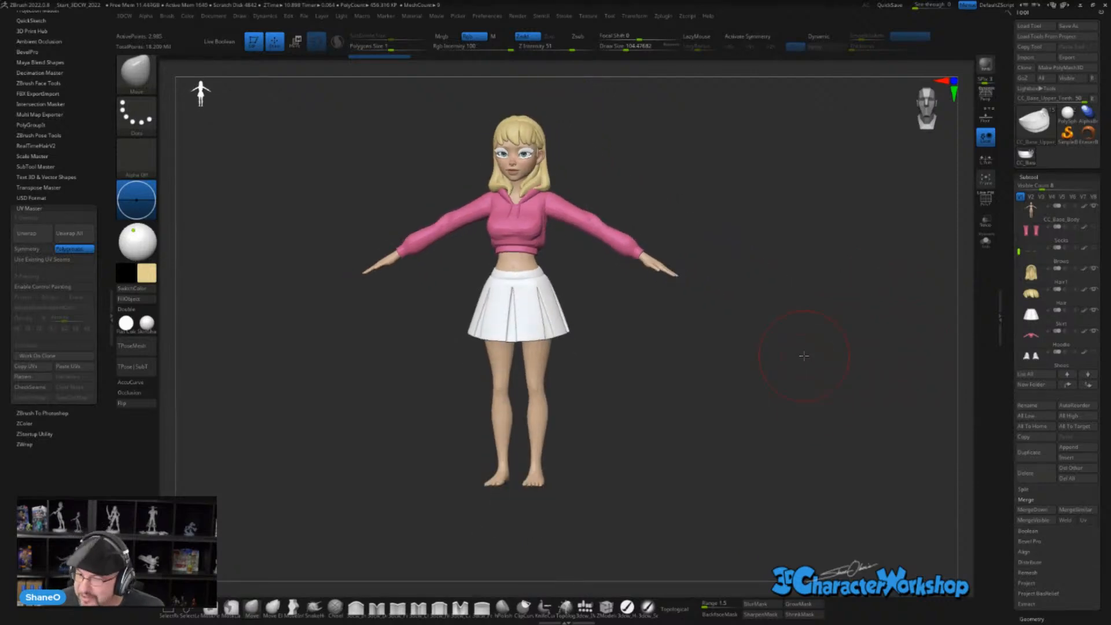
pyautogui.click(1093, 354)
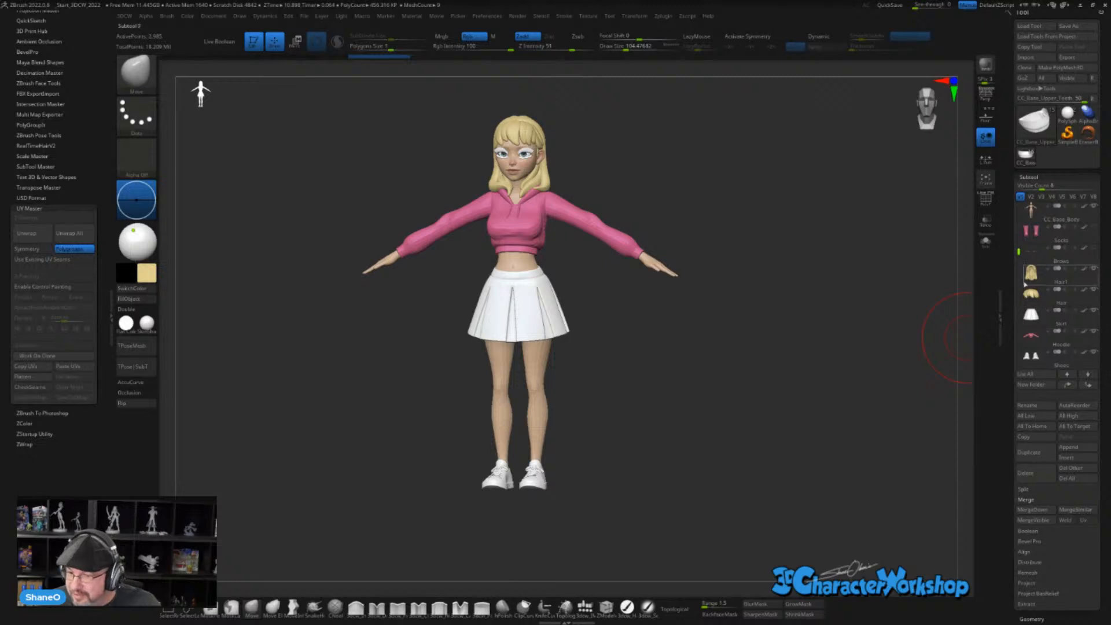
pyautogui.moveTo(1017, 230); pyautogui.dragTo(1017, 205)
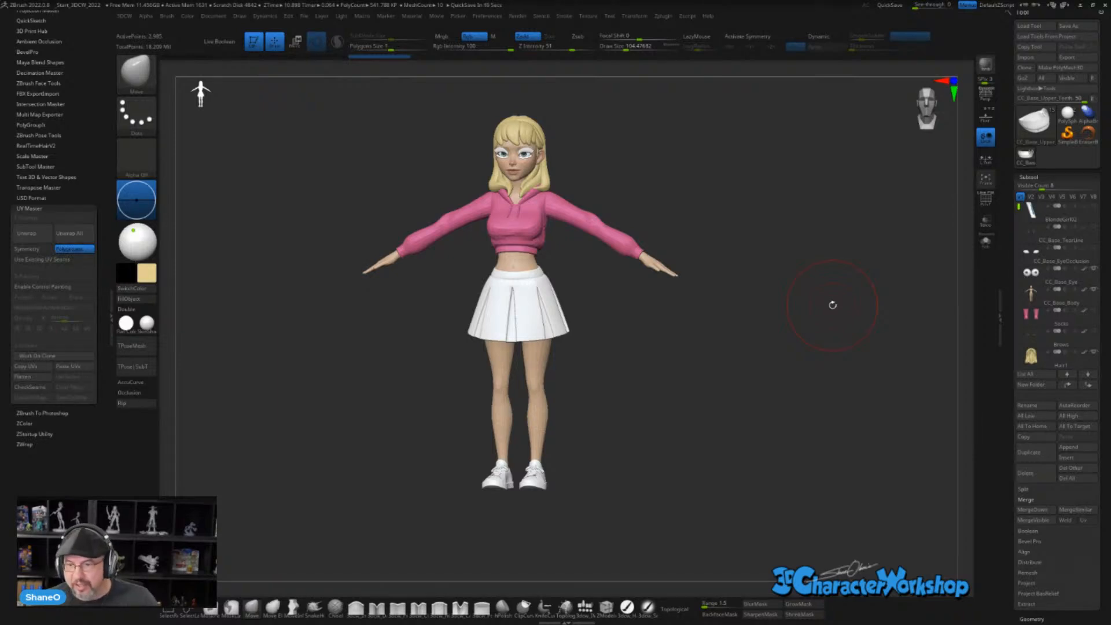
pyautogui.moveTo(690, 389); pyautogui.dragTo(671, 438)
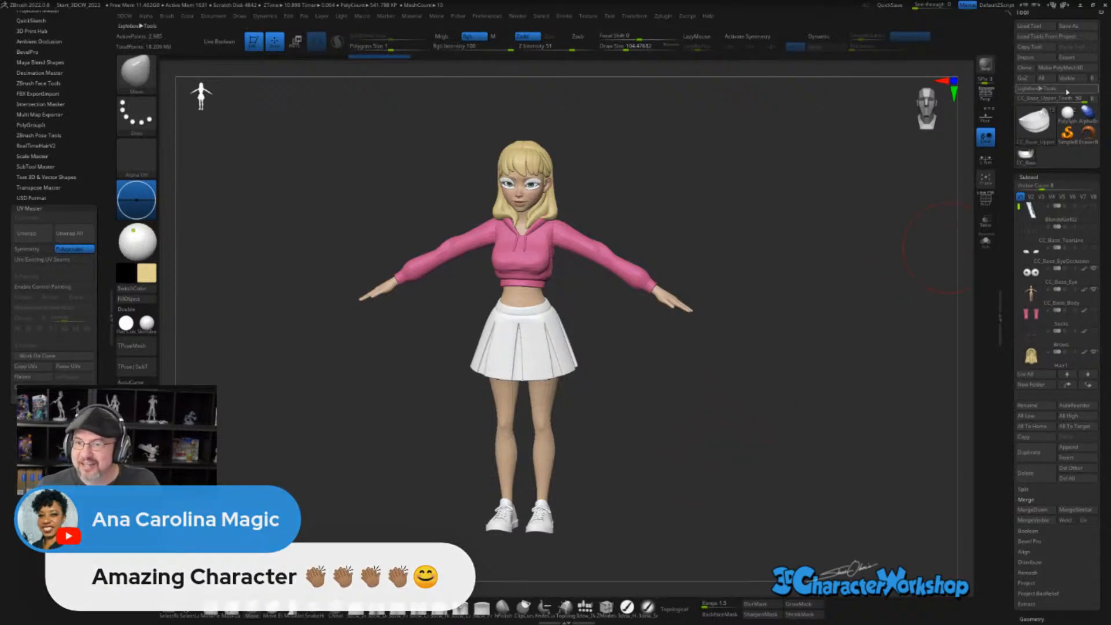
pyautogui.moveTo(823, 305); pyautogui.dragTo(825, 300)
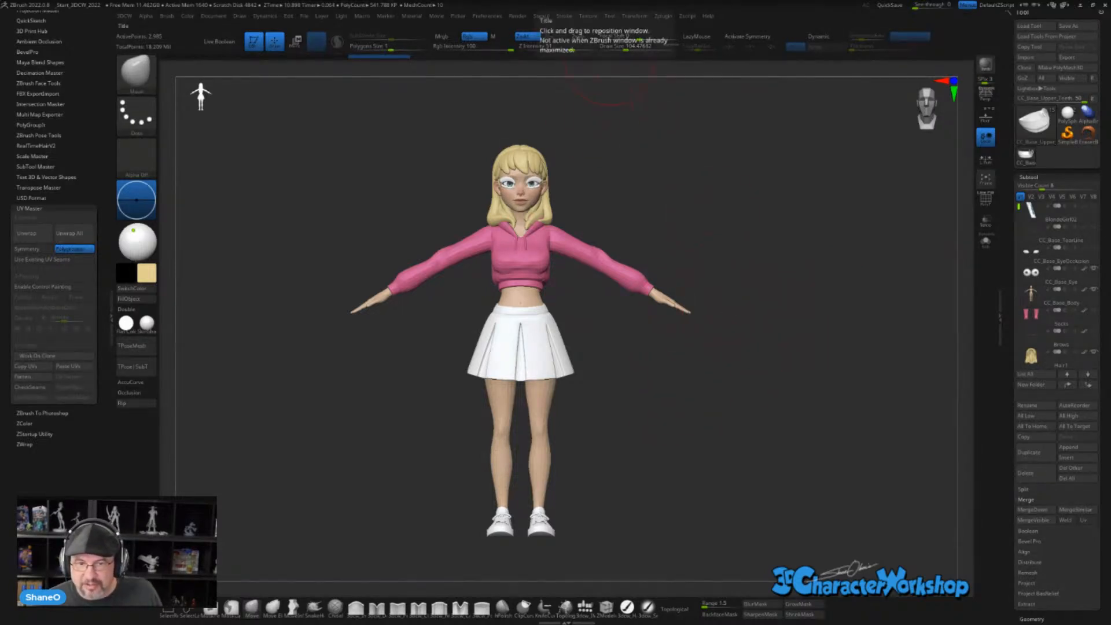
# - Switch to Character Creator and load the Toon Neutral_F base template with Replace All, discarding the current project without saving
pyautogui.hotkey('alt', 'Tab')
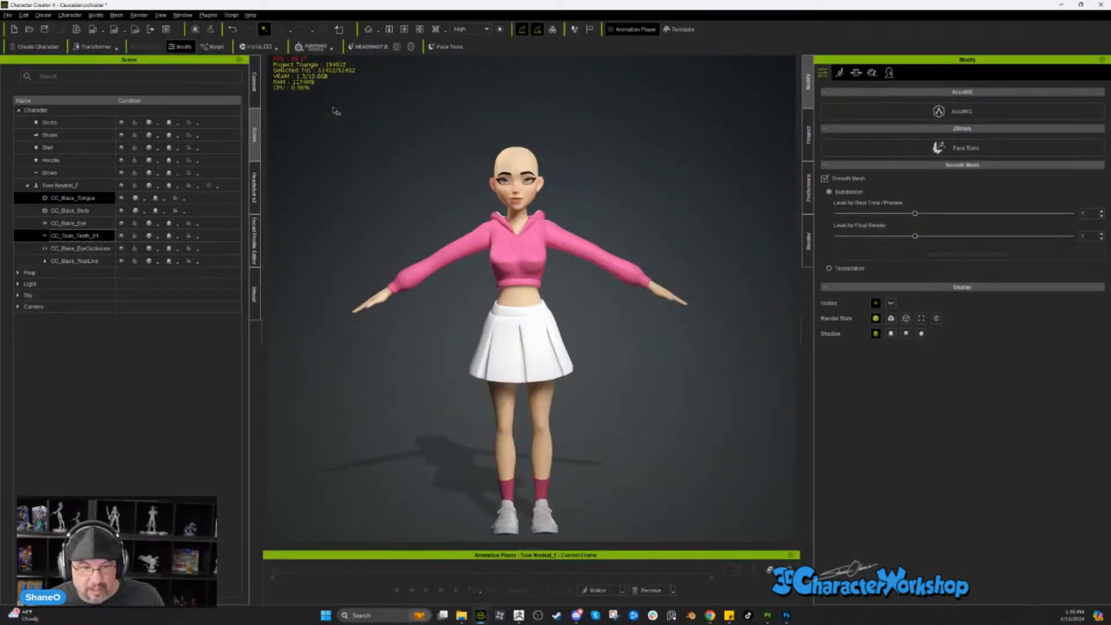
pyautogui.click(376, 168)
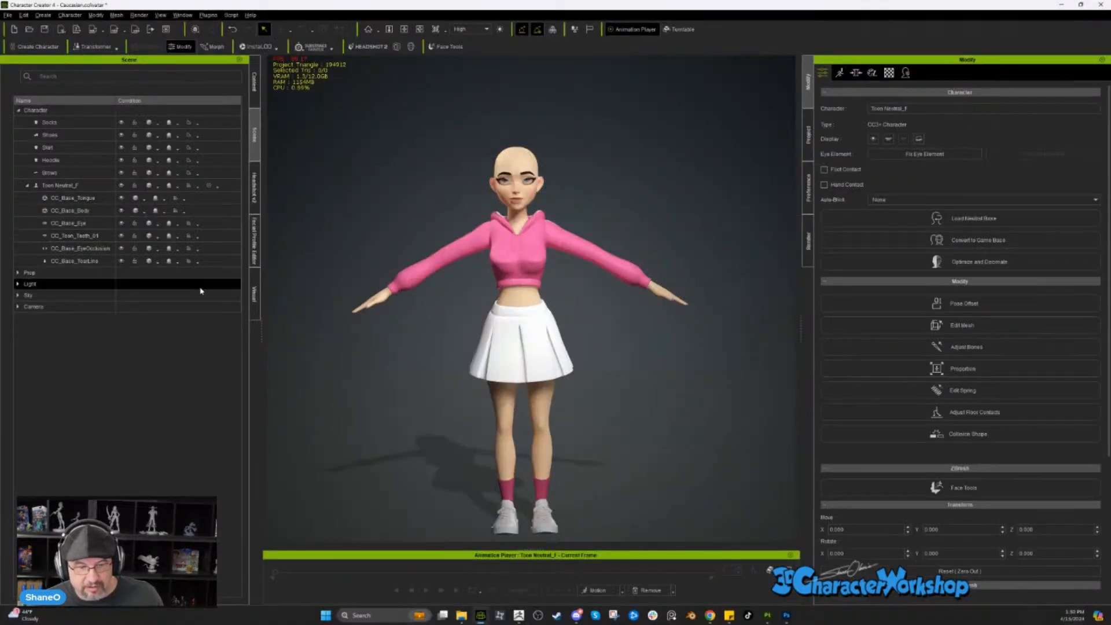
pyautogui.click(253, 87)
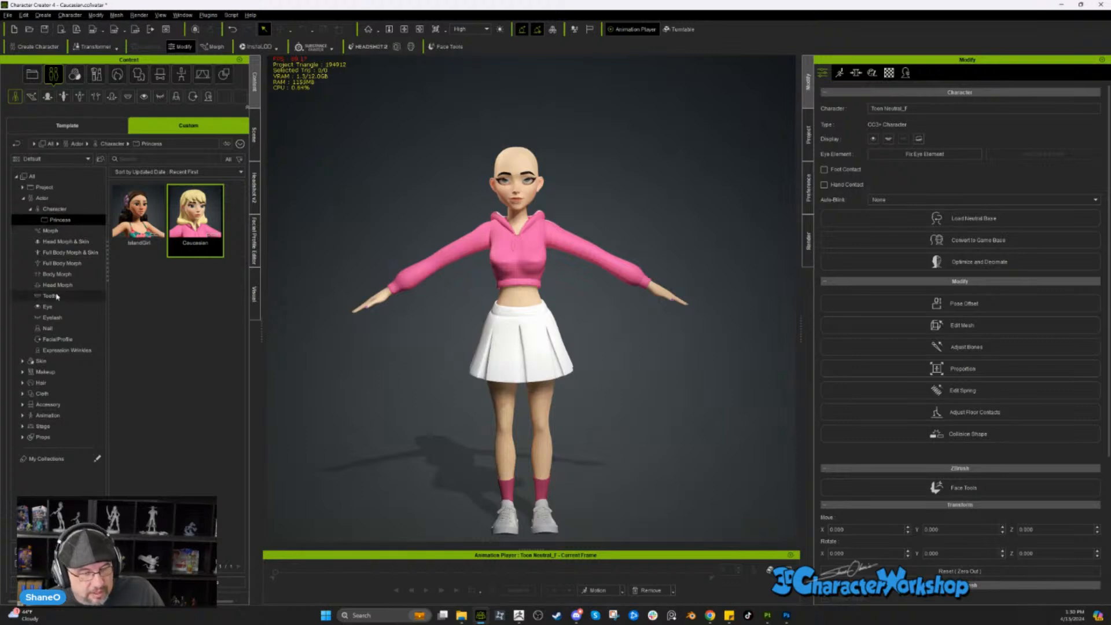
pyautogui.click(57, 210)
pyautogui.click(60, 220)
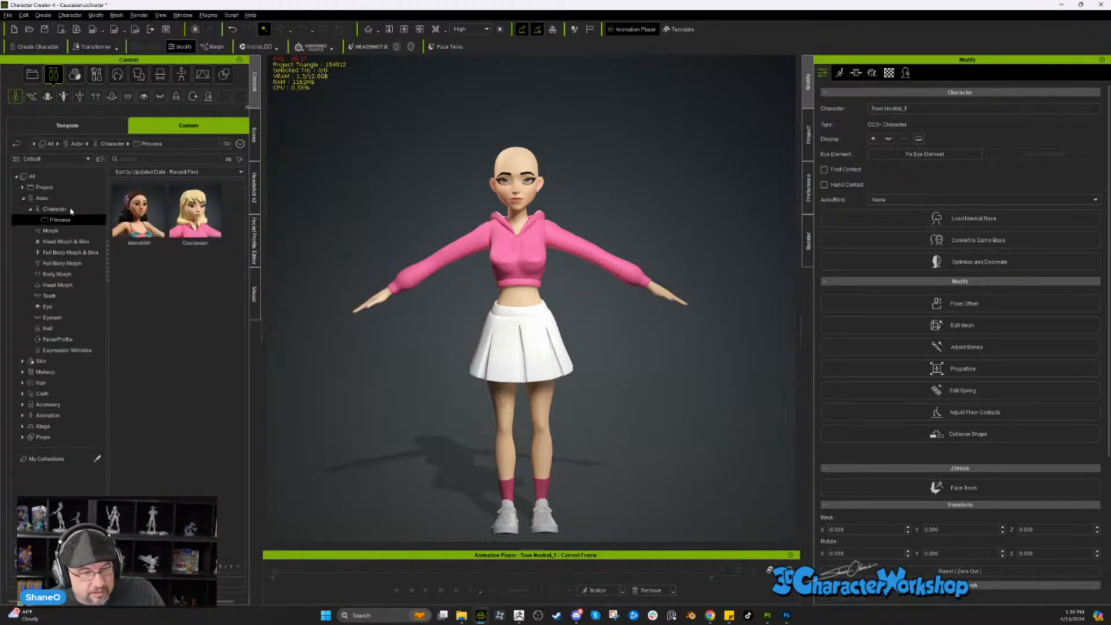
pyautogui.click(80, 124)
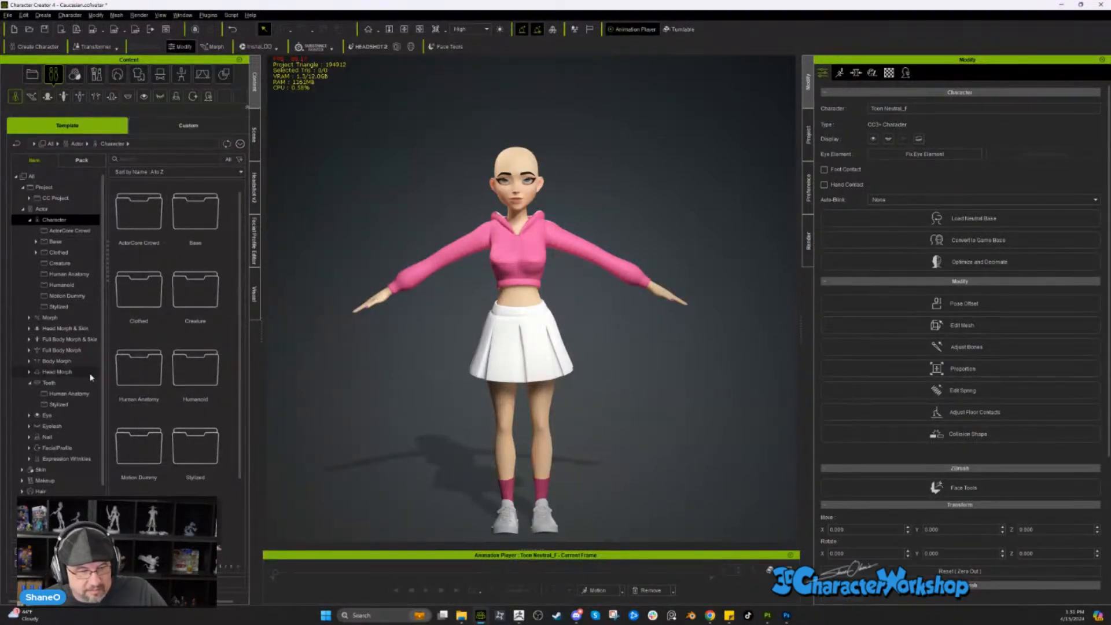
pyautogui.click(70, 241)
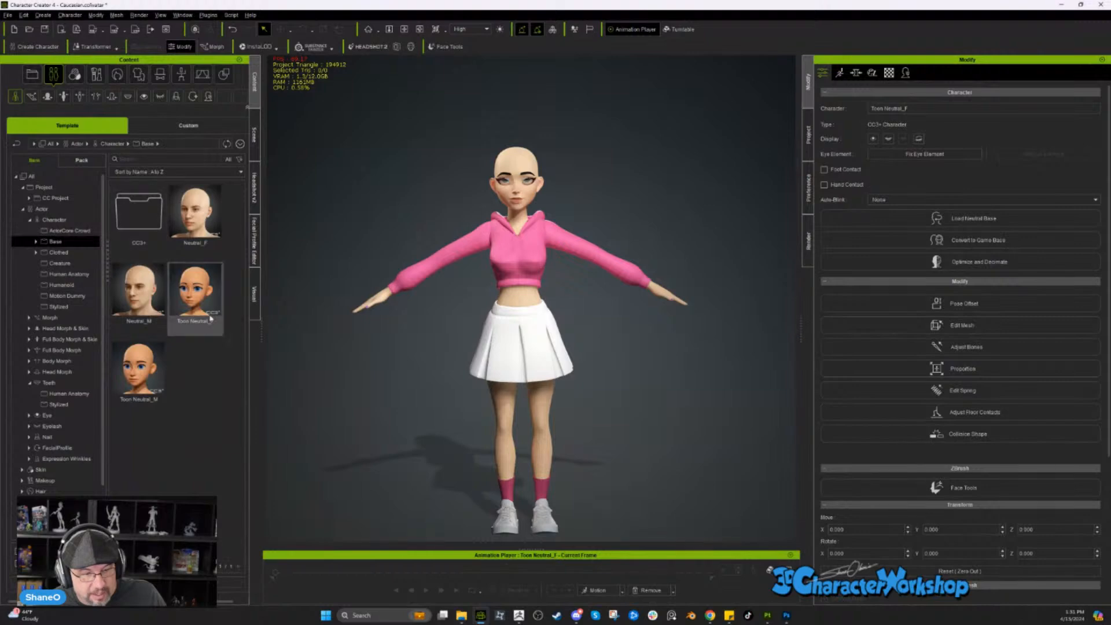
pyautogui.moveTo(195, 296); pyautogui.dragTo(399, 312)
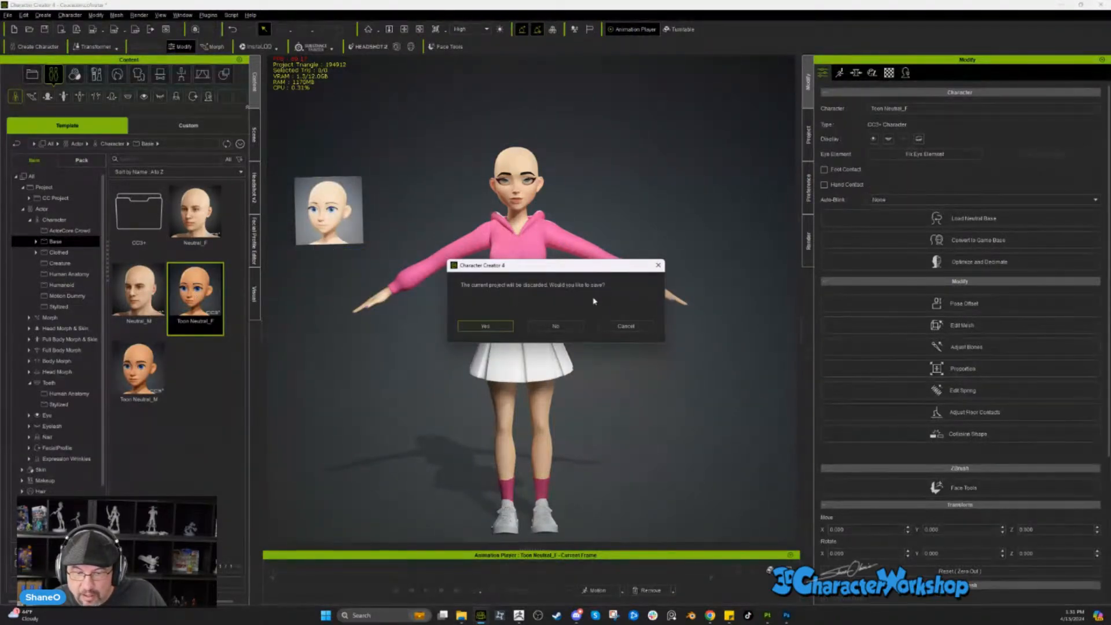
pyautogui.click(566, 325)
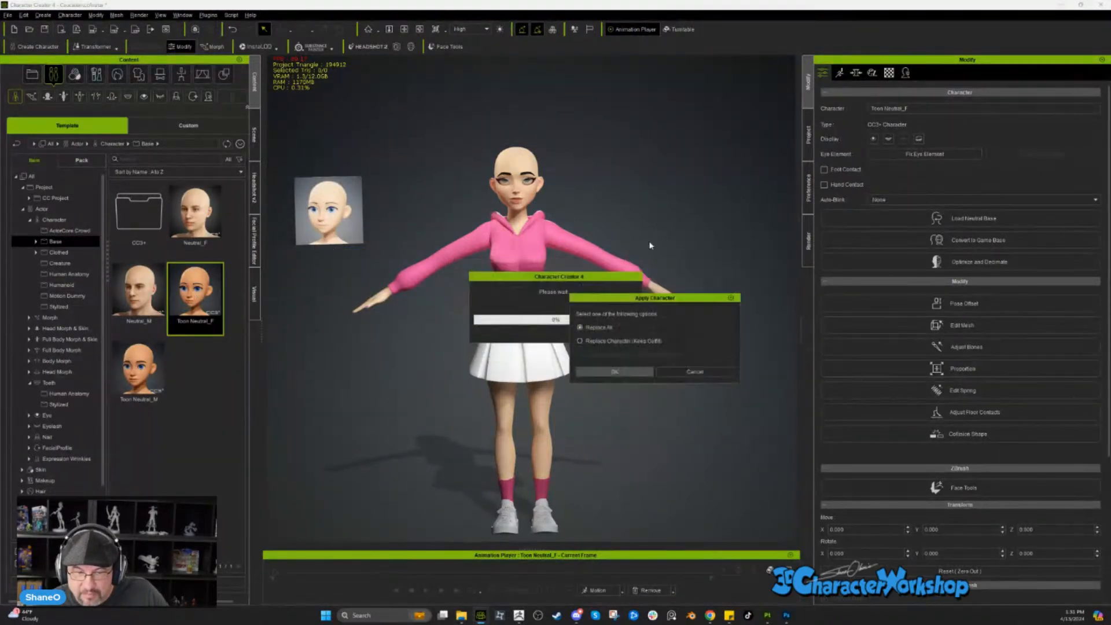
pyautogui.click(636, 373)
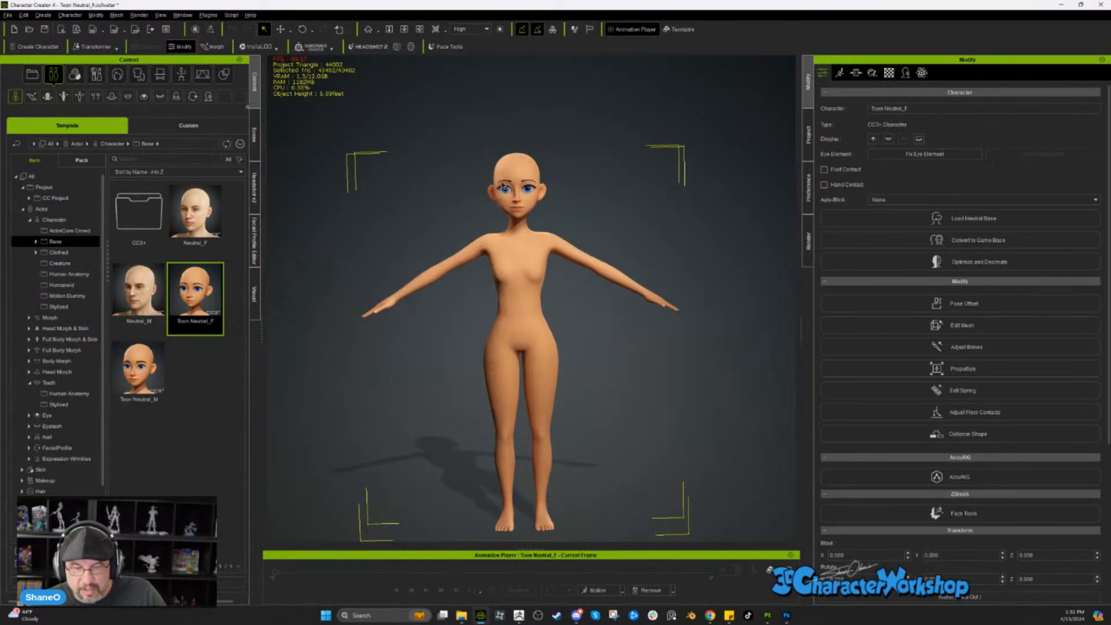
# - Apply the stylized Toon Eyes 04 template to the character, replacing the existing eye object
pyautogui.moveTo(515, 203)
pyautogui.mouseDown(button='right')
pyautogui.moveTo(530, 281)
pyautogui.moveTo(563, 238)
pyautogui.moveTo(548, 202)
pyautogui.moveTo(512, 206)
pyautogui.mouseUp(button='right')
pyautogui.scroll(3, 563, 238)
pyautogui.scroll(-3, 548, 202)
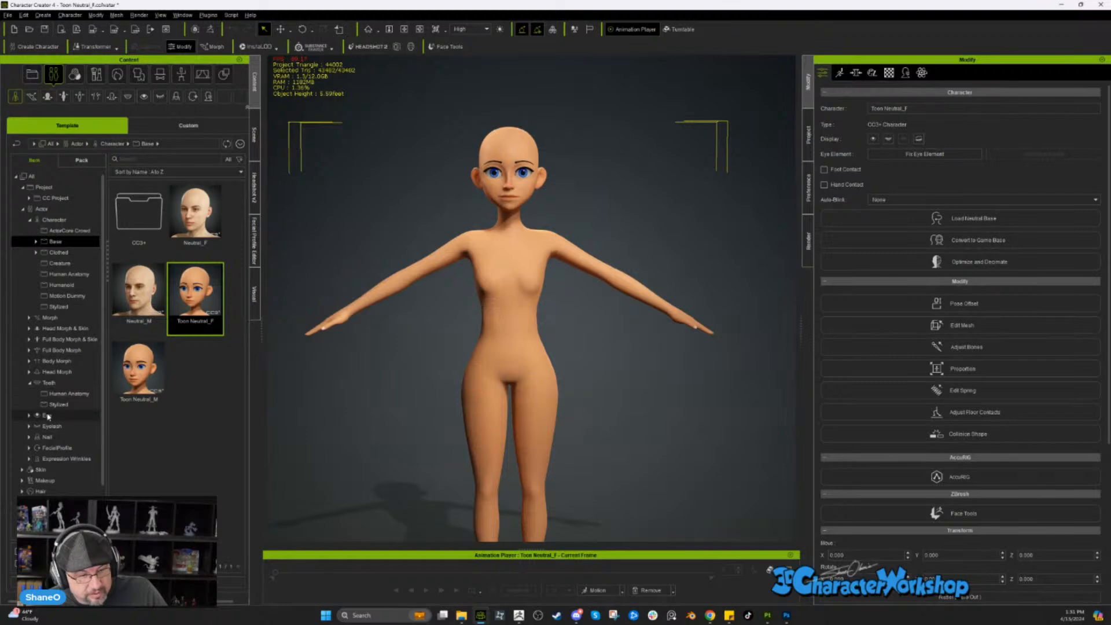
pyautogui.click(29, 415)
pyautogui.click(66, 437)
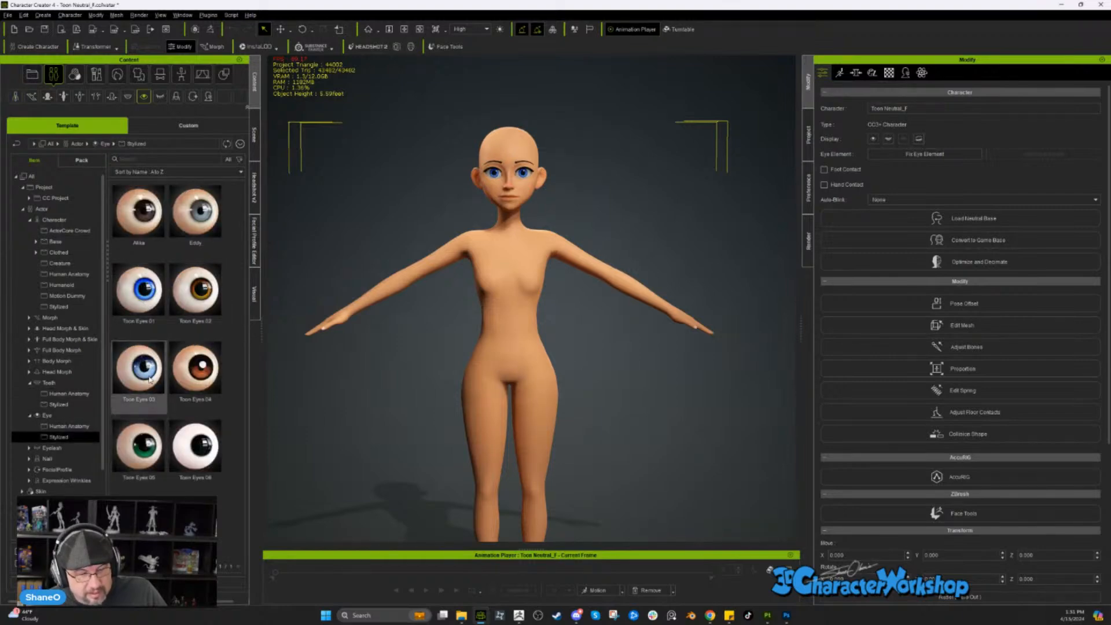
pyautogui.click(202, 366)
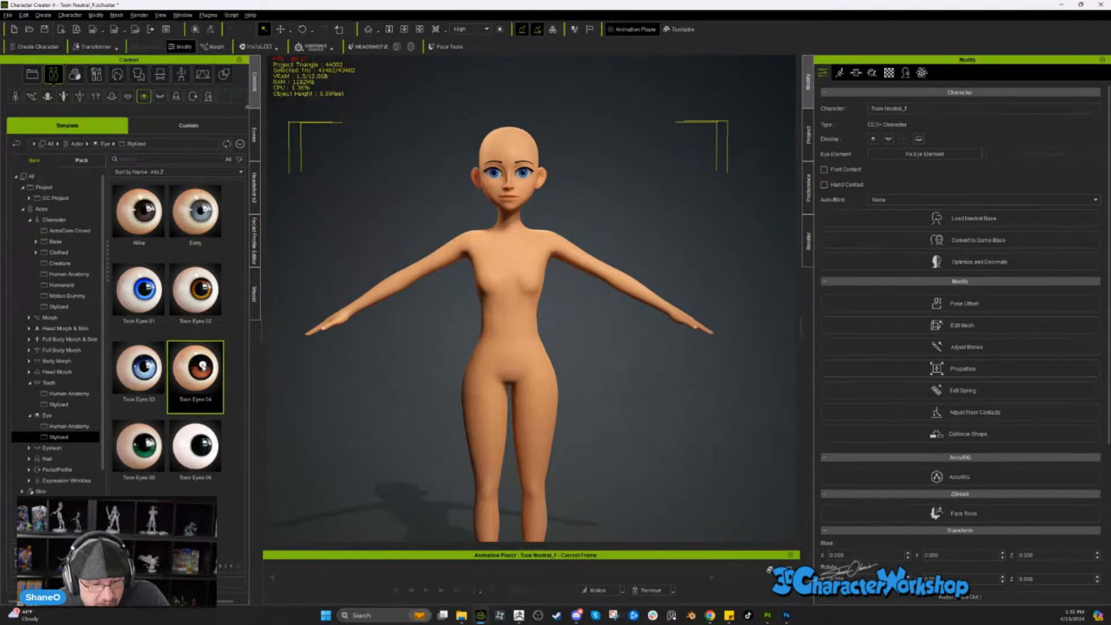
pyautogui.moveTo(206, 381); pyautogui.dragTo(532, 315)
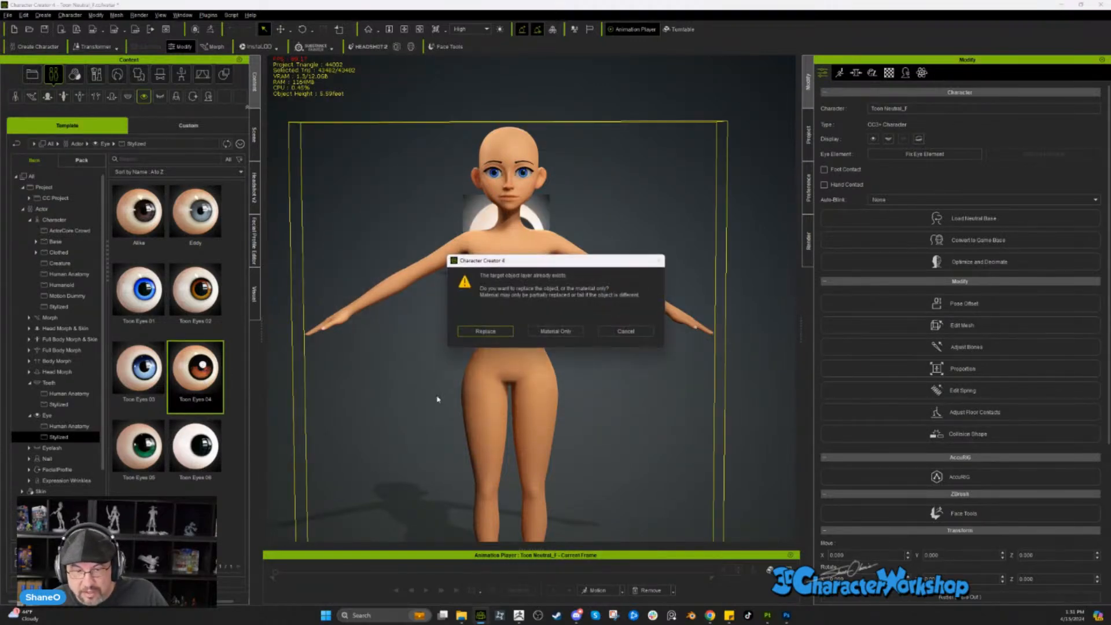
pyautogui.click(485, 331)
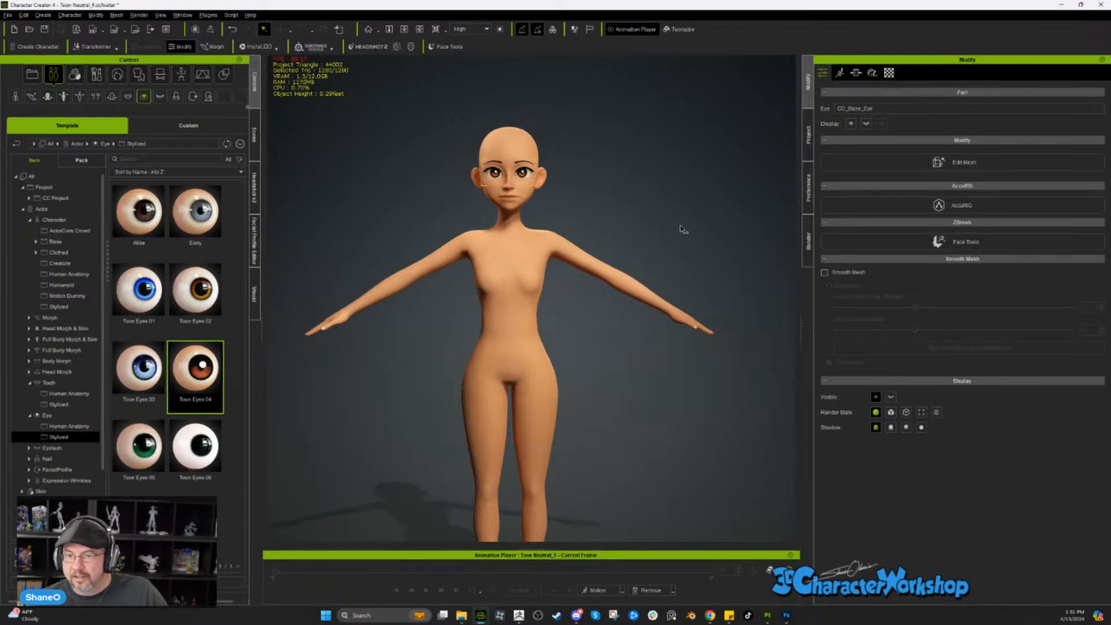
# - Examine the new eyes up close and the full figure from the front, leaving nothing selected
pyautogui.scroll(5, 634, 210)
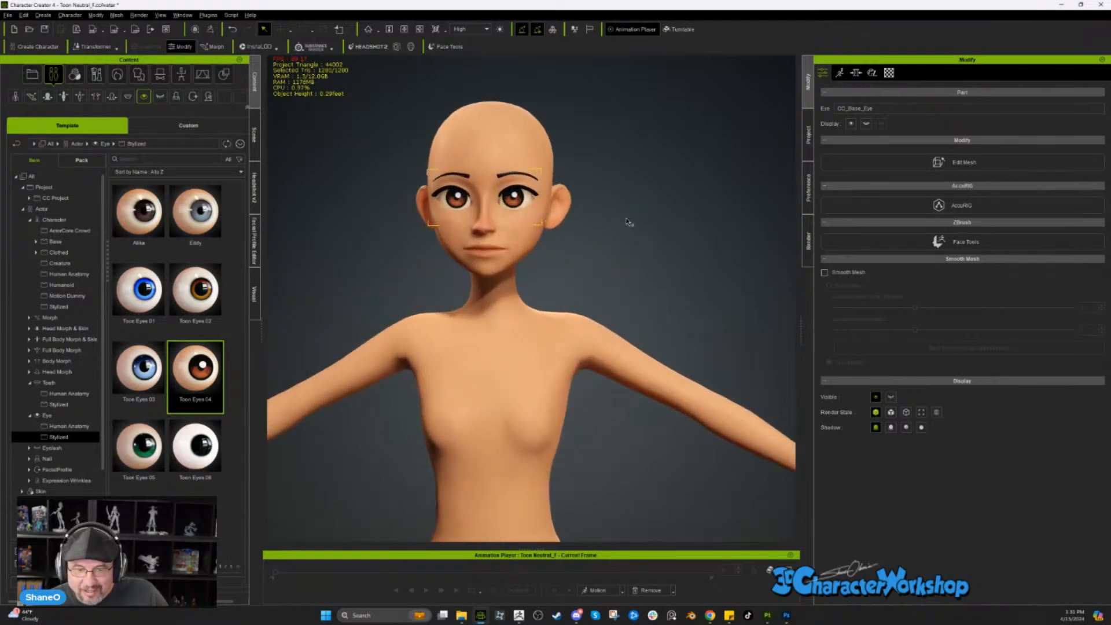
pyautogui.scroll(1, 575, 265)
pyautogui.scroll(1, 574, 265)
pyautogui.moveTo(575, 265); pyautogui.dragTo(589, 215, button='right')
pyautogui.scroll(-6, 523, 221)
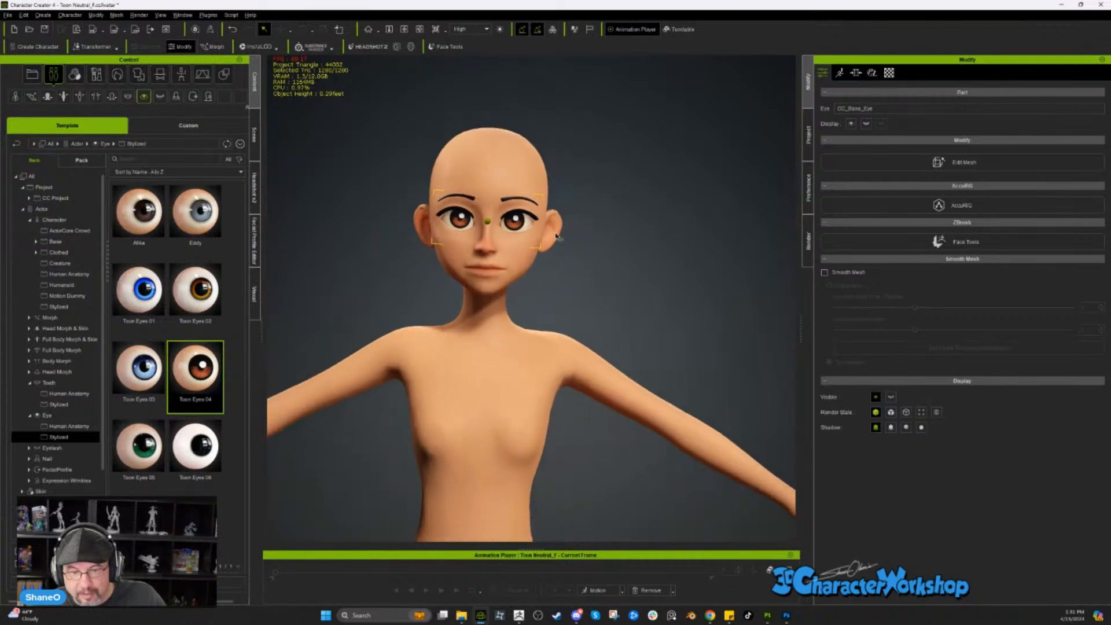
pyautogui.moveTo(629, 265); pyautogui.dragTo(593, 474, button='right')
pyautogui.click(660, 234)
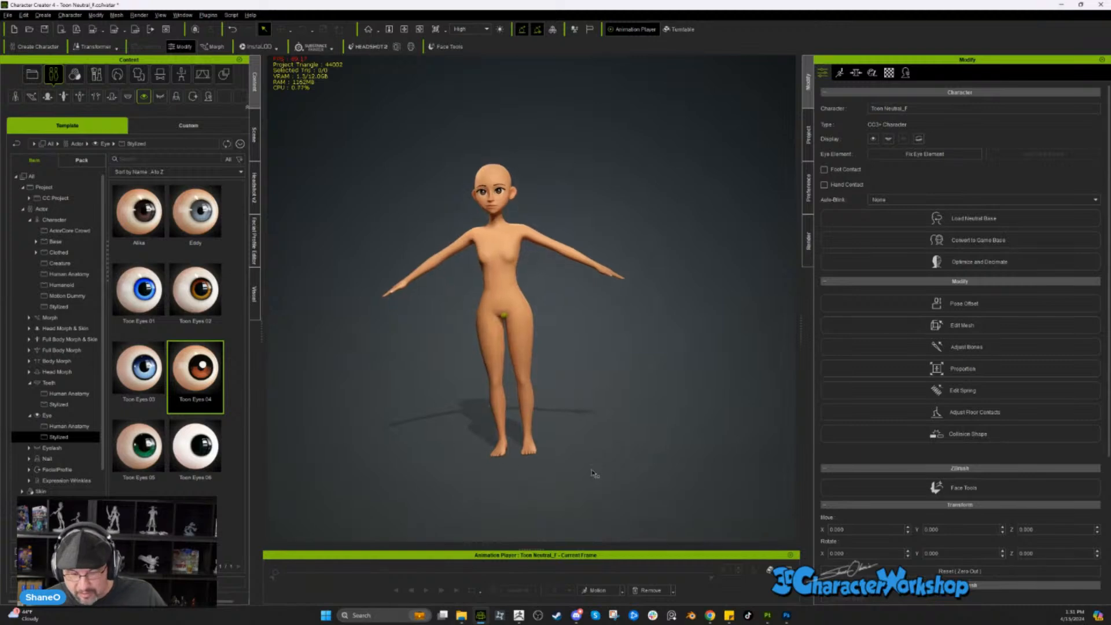
pyautogui.click(516, 614)
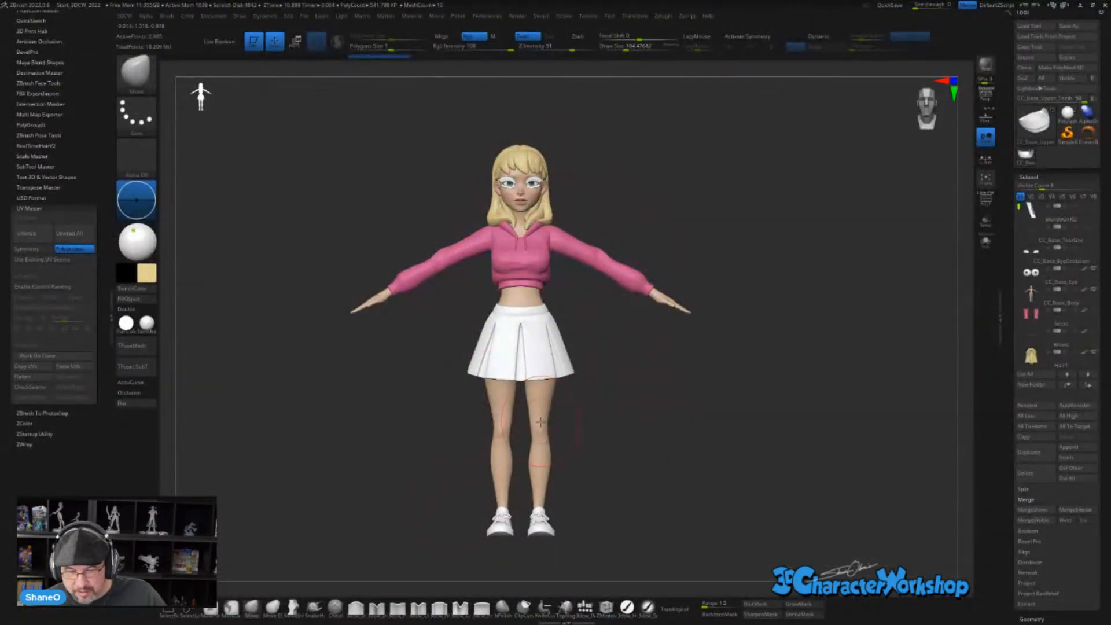
pyautogui.moveTo(1034, 299)
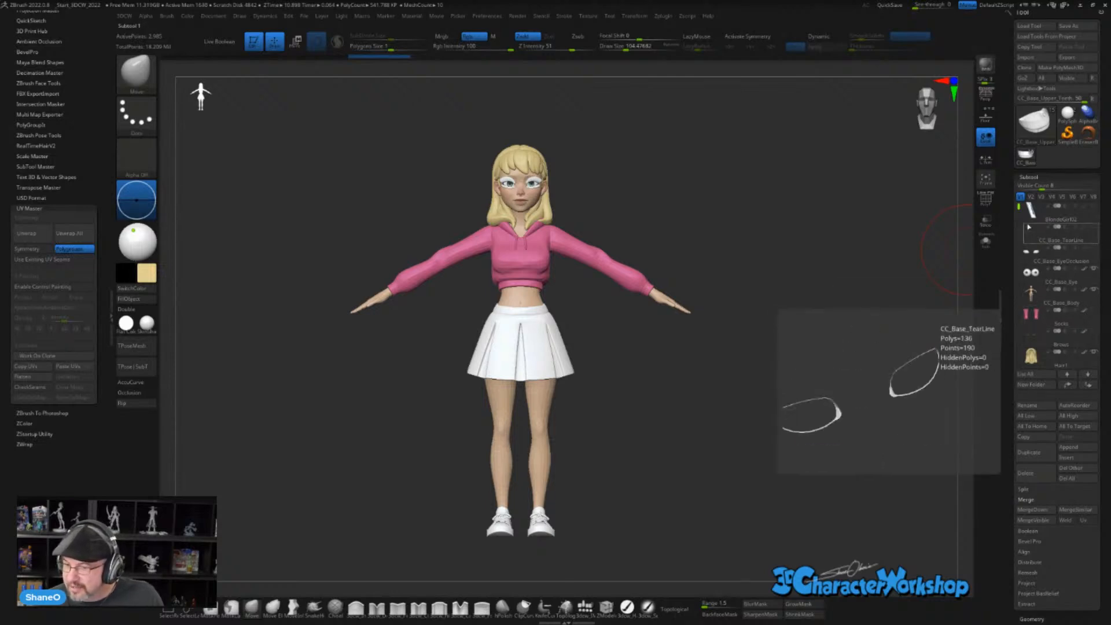
pyautogui.scroll(-2, 1020, 228)
pyautogui.scroll(2, 1020, 228)
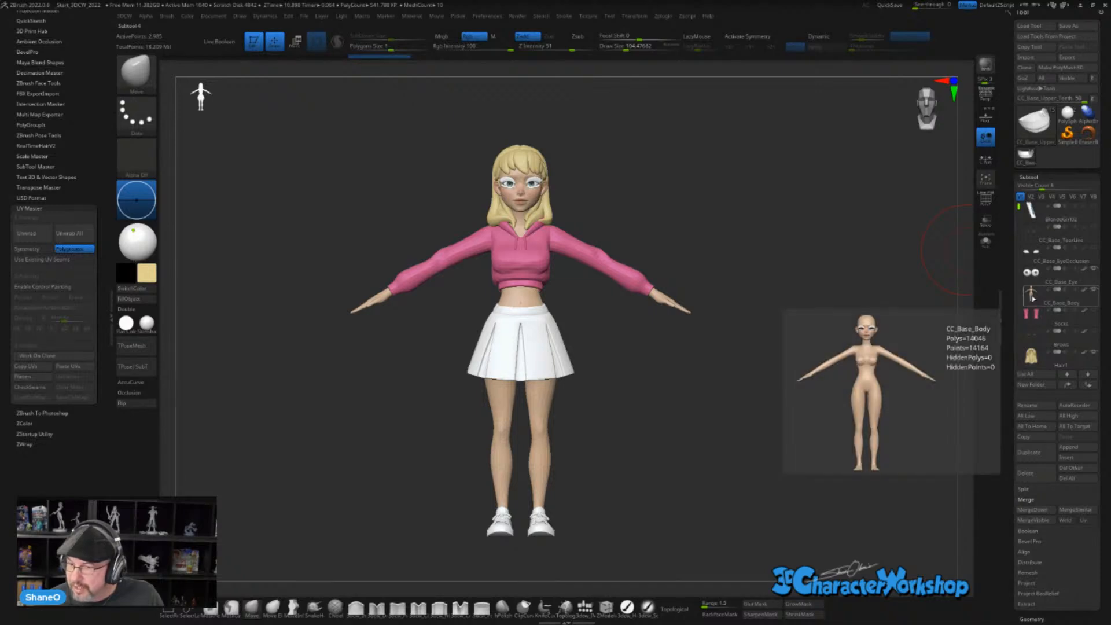
pyautogui.click(1031, 297)
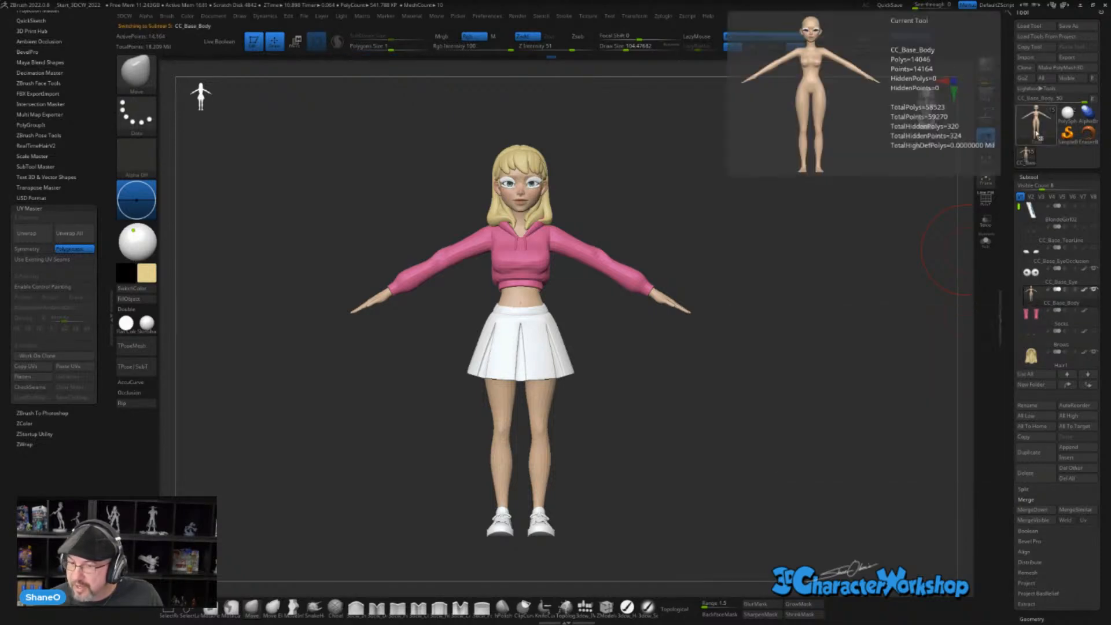
pyautogui.click(1024, 78)
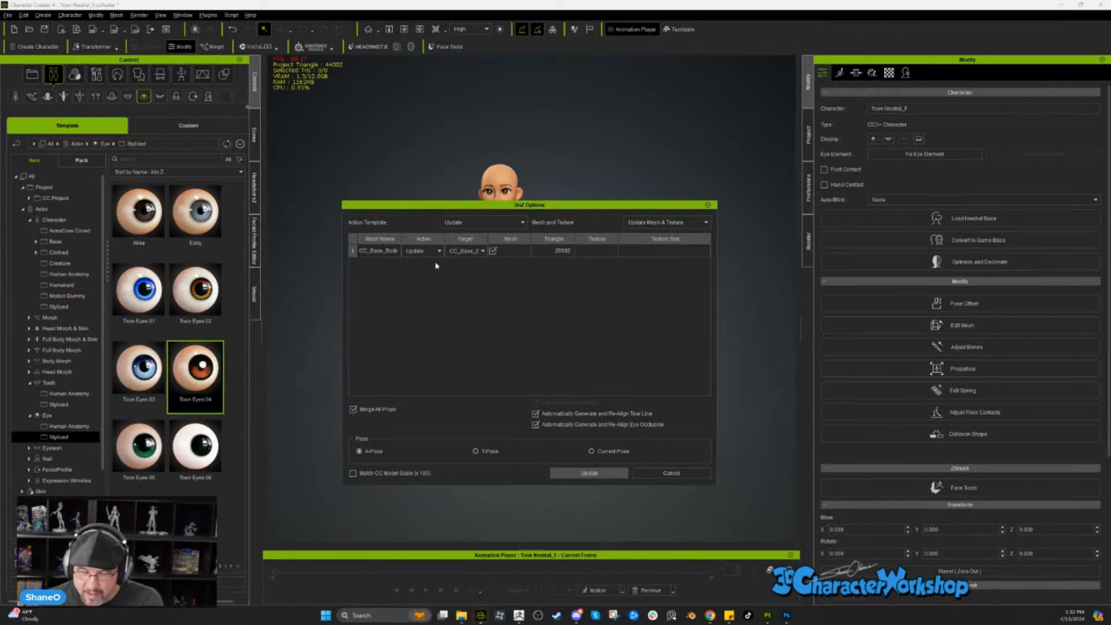
pyautogui.click(690, 476)
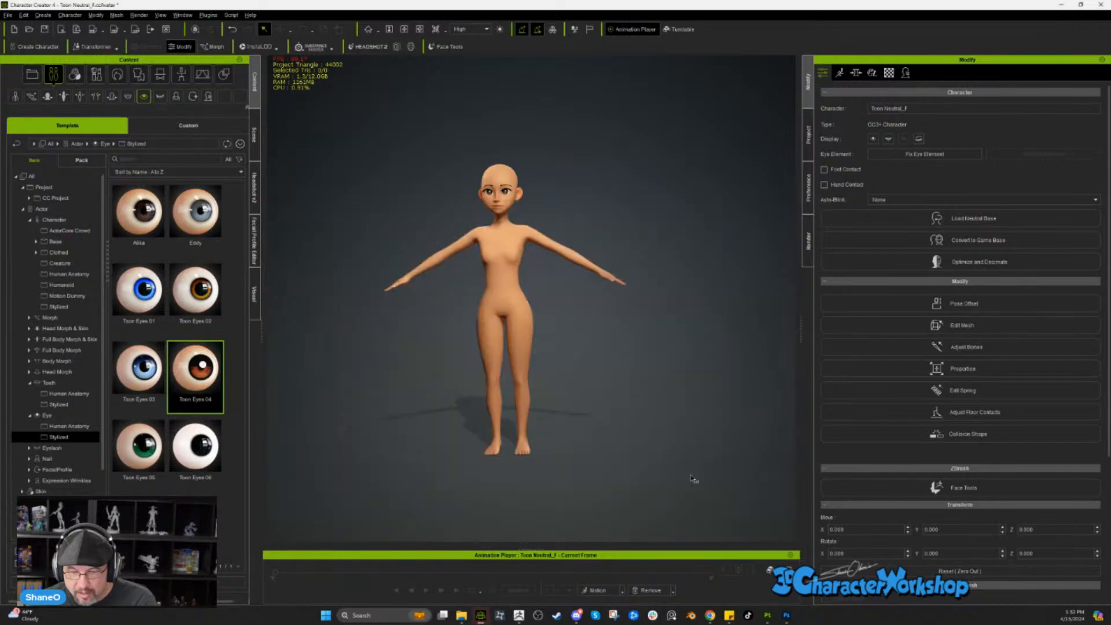
# - Show the scene's object list and examine the Toon Neutral_F character's head and face
pyautogui.click(254, 132)
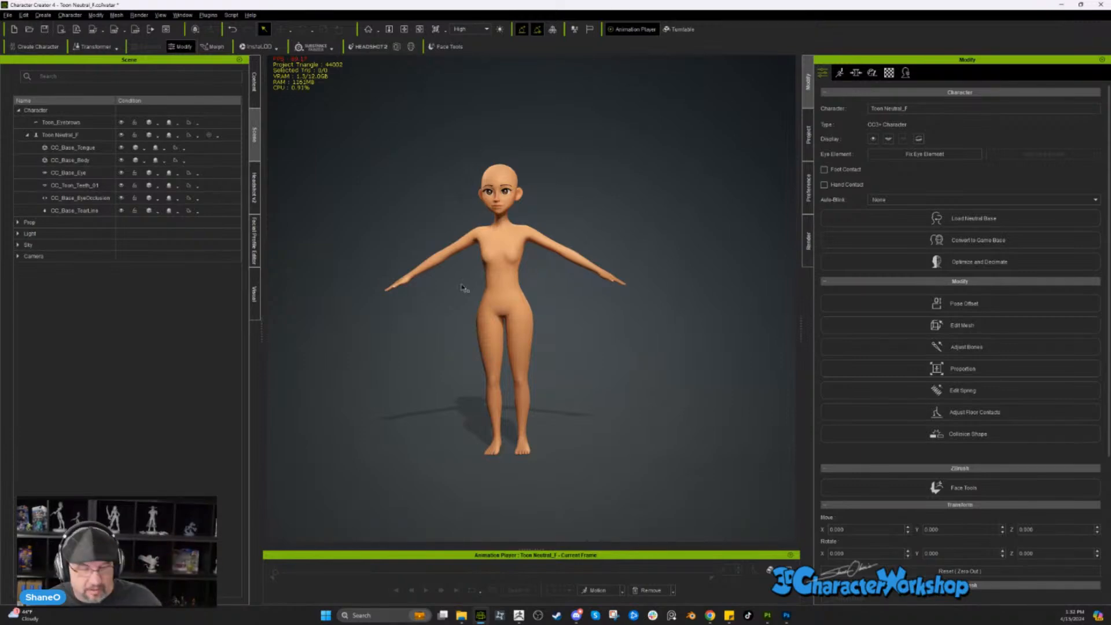
pyautogui.scroll(5, 565, 181)
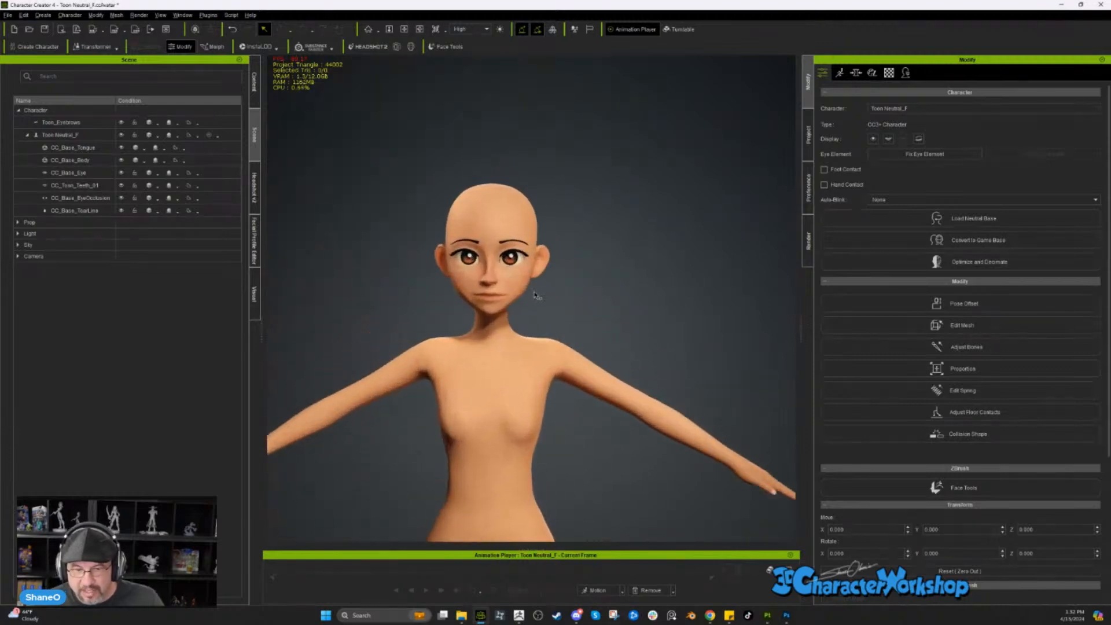
pyautogui.scroll(3, 605, 256)
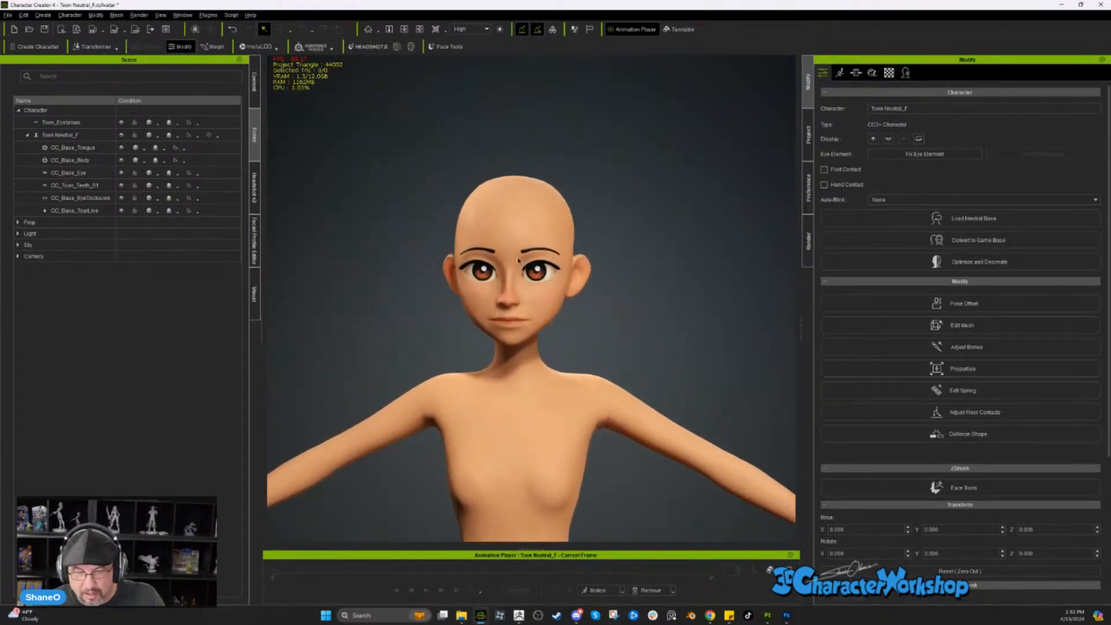
pyautogui.scroll(-3, 518, 261)
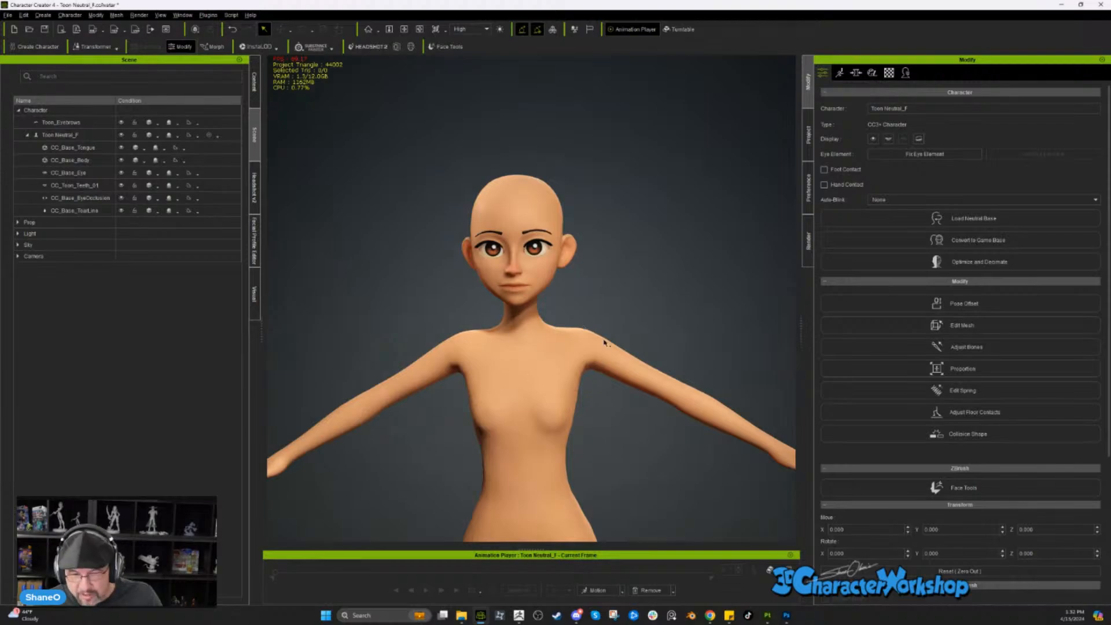
# - Switch to ZBrush and subdivide the CC_Base_Body mesh to smooth the character's surface
pyautogui.hotkey('alt', 'Tab')
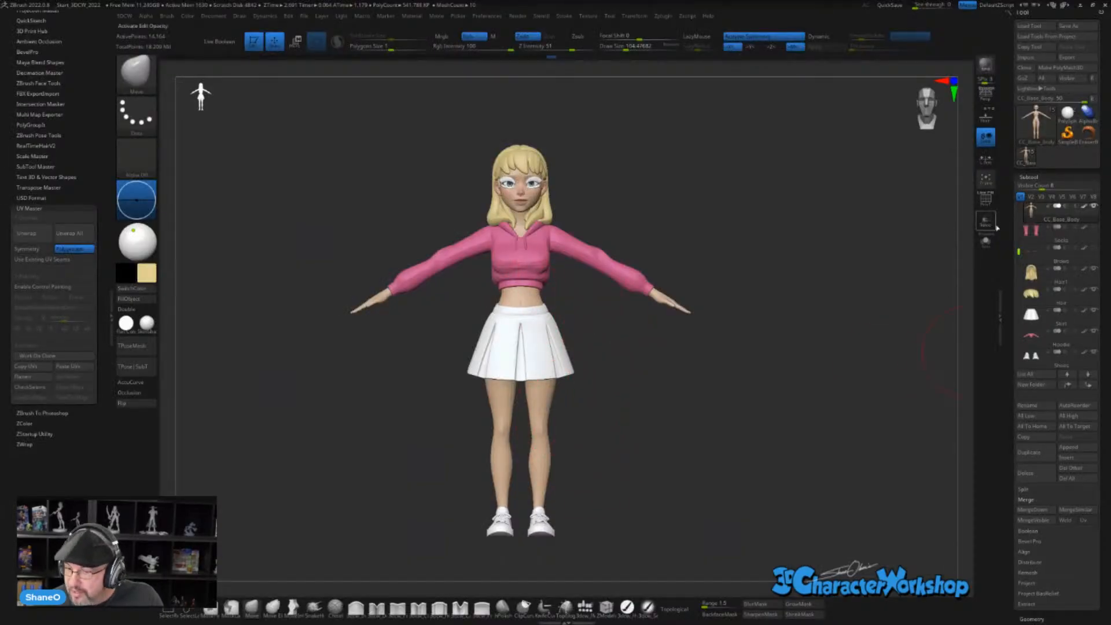
pyautogui.hotkey('ctrl', 'd')
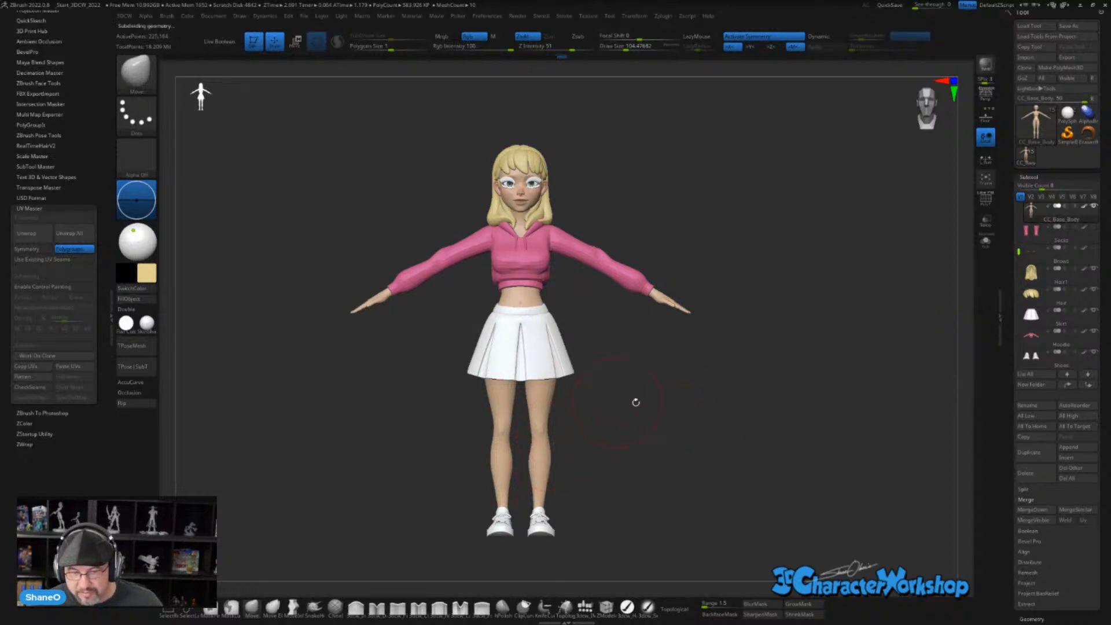
pyautogui.moveTo(622, 410); pyautogui.dragTo(602, 398)
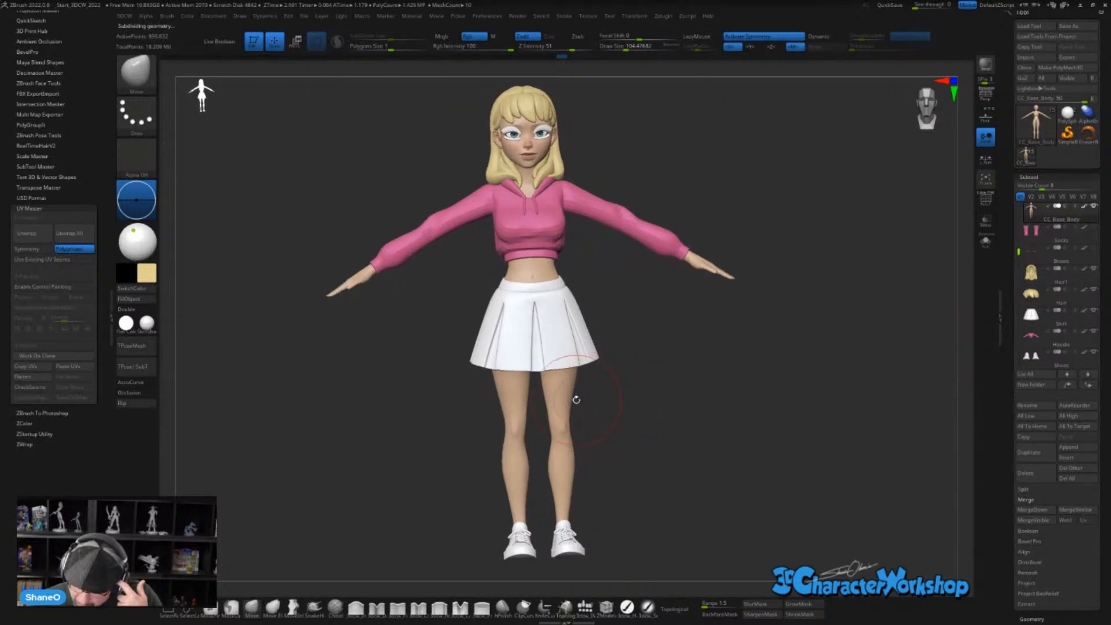
pyautogui.moveTo(582, 402); pyautogui.dragTo(566, 400)
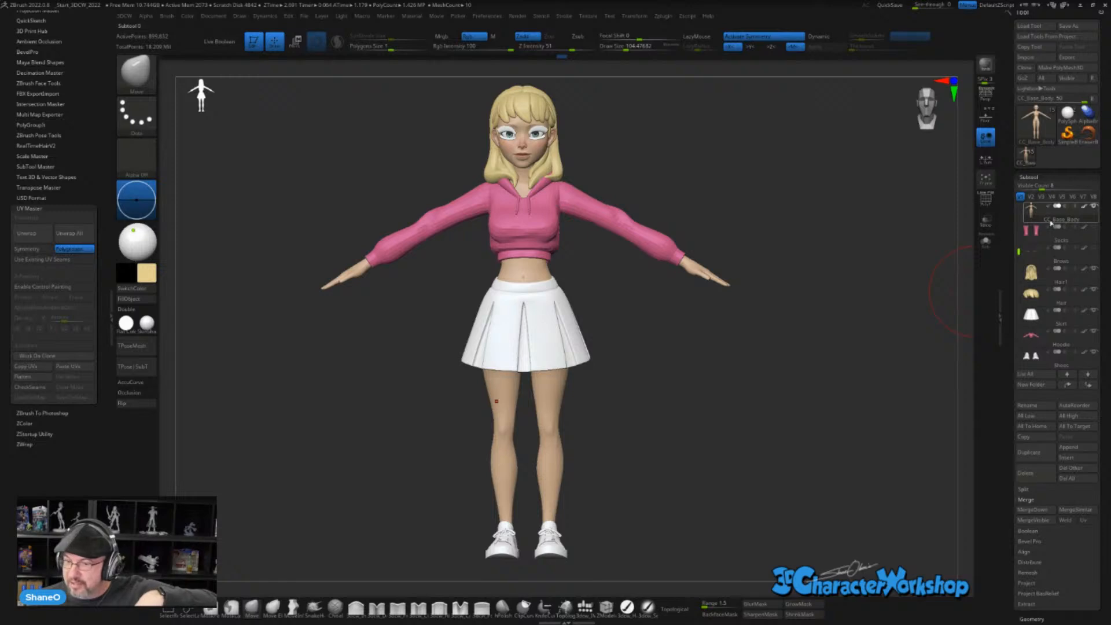
# - Review the subtools around CC_Base_Body and examine the dressed character's head and full figure from the front
pyautogui.moveTo(1049, 225)
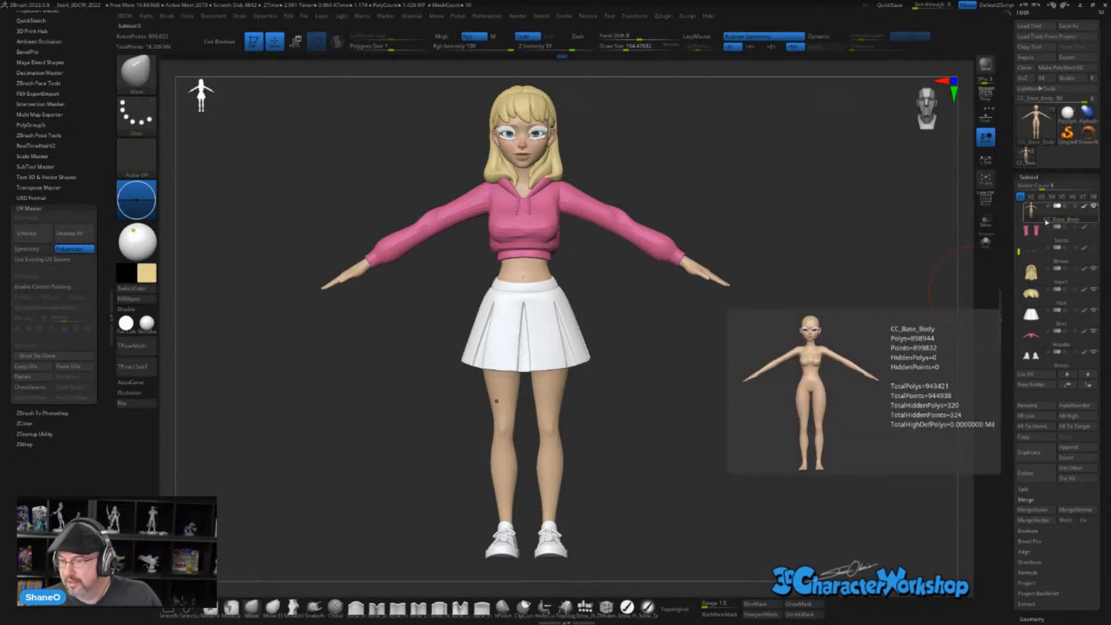
pyautogui.moveTo(1018, 249); pyautogui.dragTo(1018, 228)
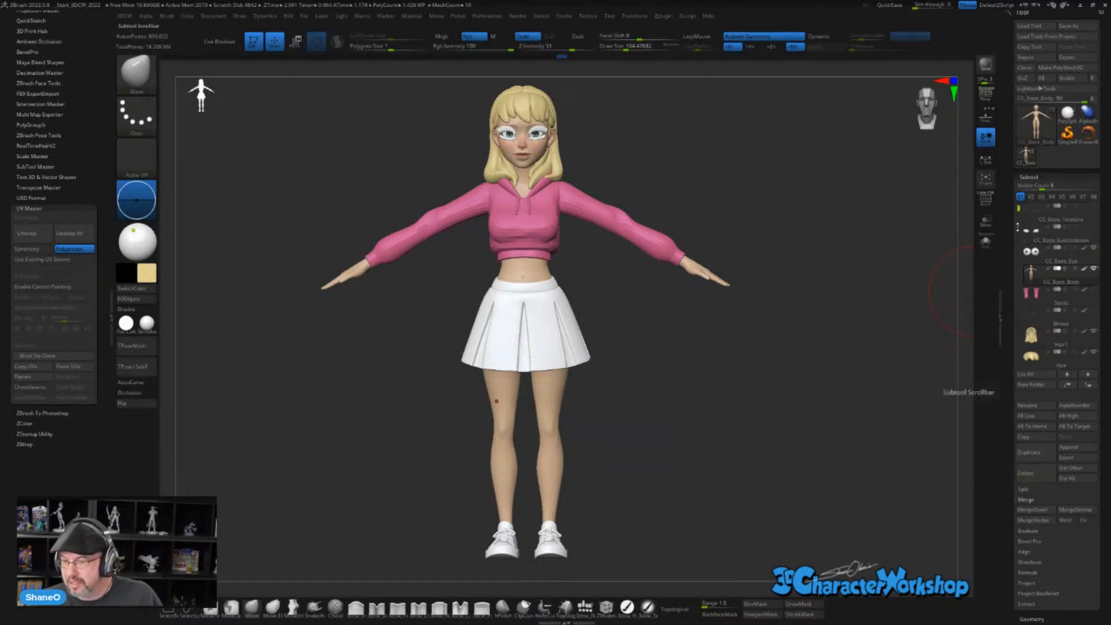
pyautogui.moveTo(1035, 216)
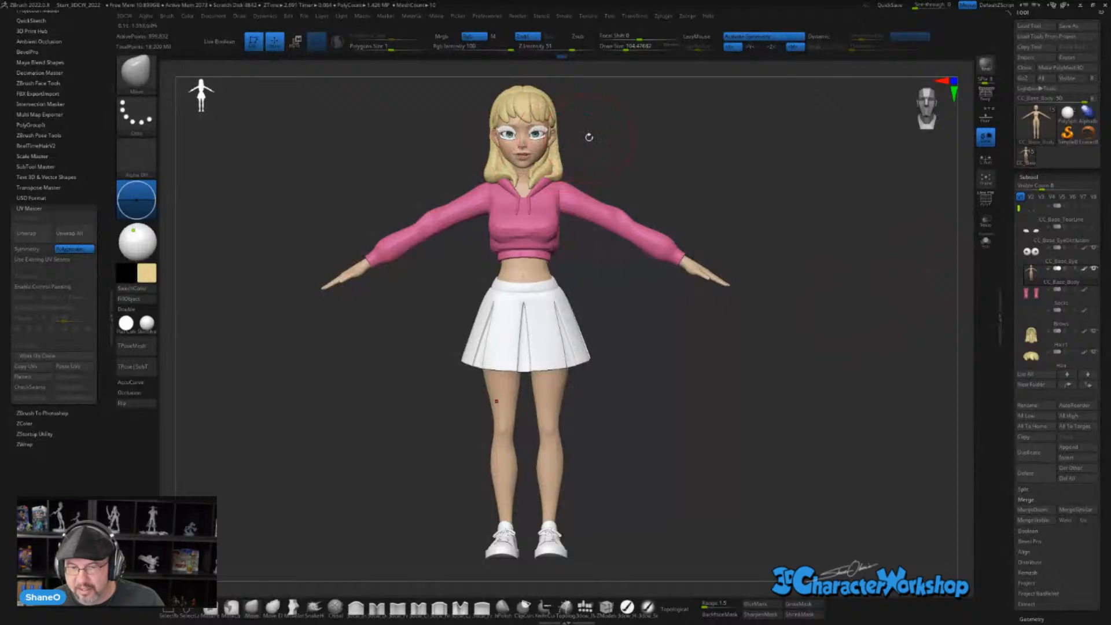
pyautogui.keyDown('alt'); pyautogui.moveTo(589, 136); pyautogui.dragTo(585, 168); pyautogui.keyUp('alt')
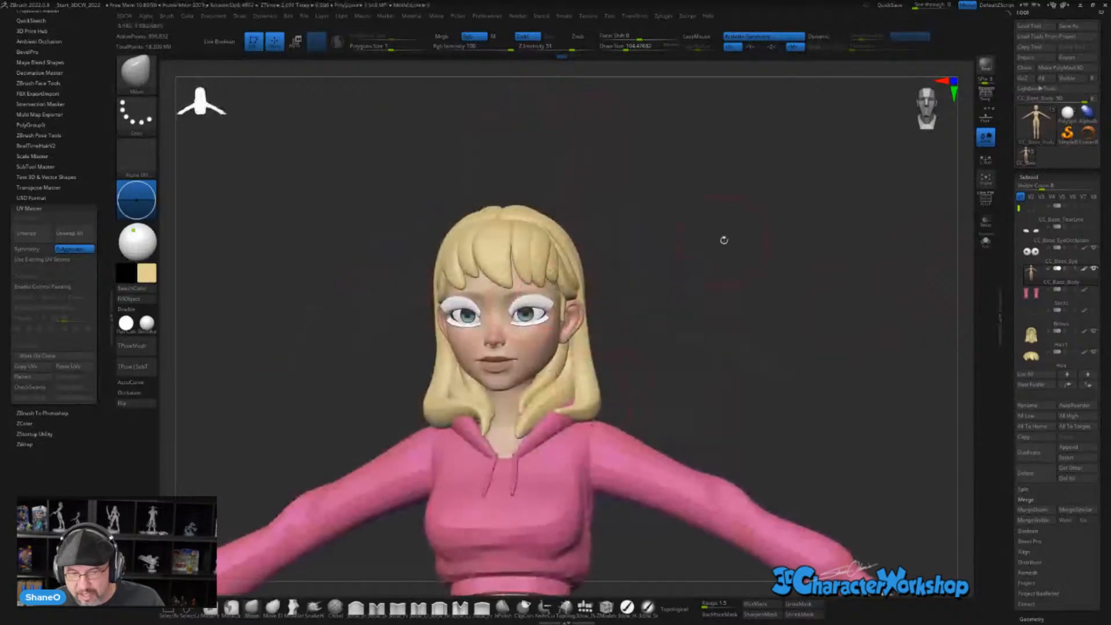
pyautogui.moveTo(724, 240); pyautogui.dragTo(727, 233)
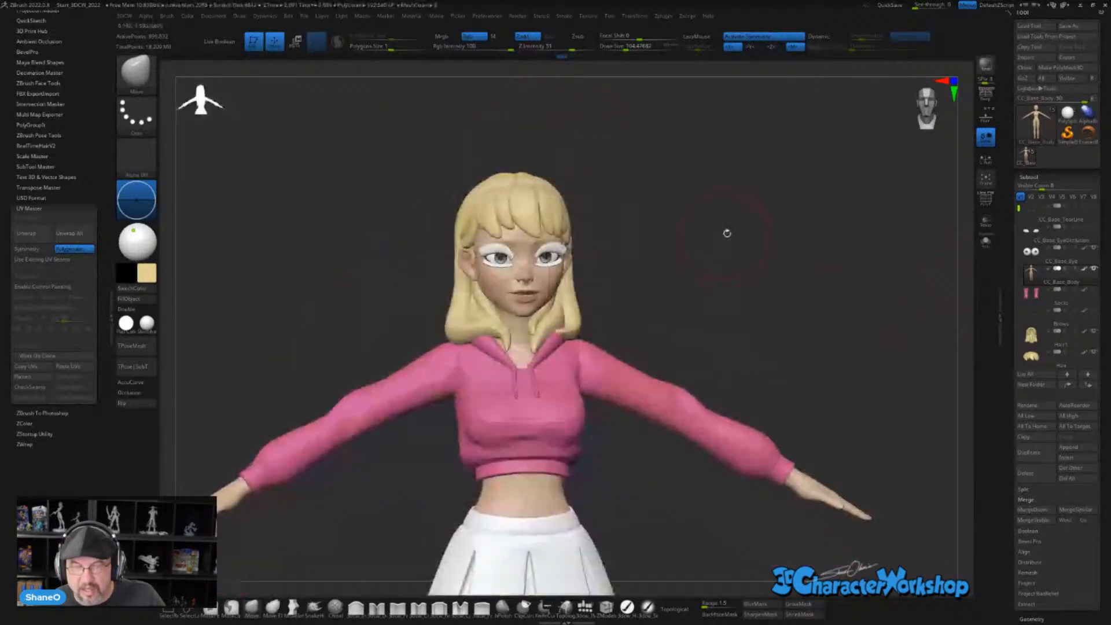
pyautogui.scroll(-5, 727, 233)
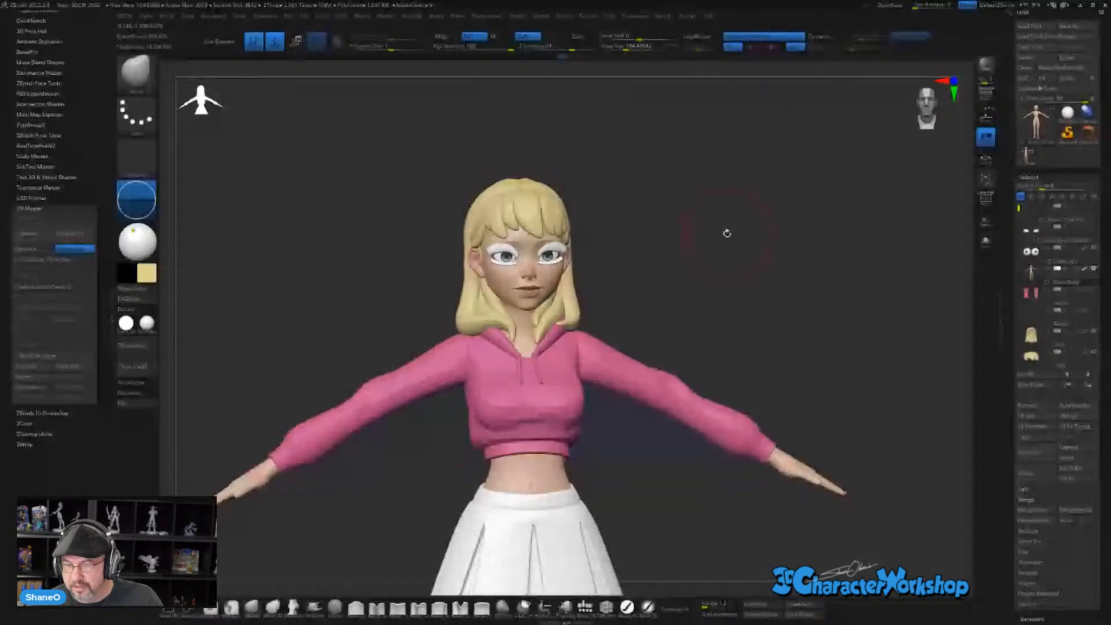
pyautogui.press('f')
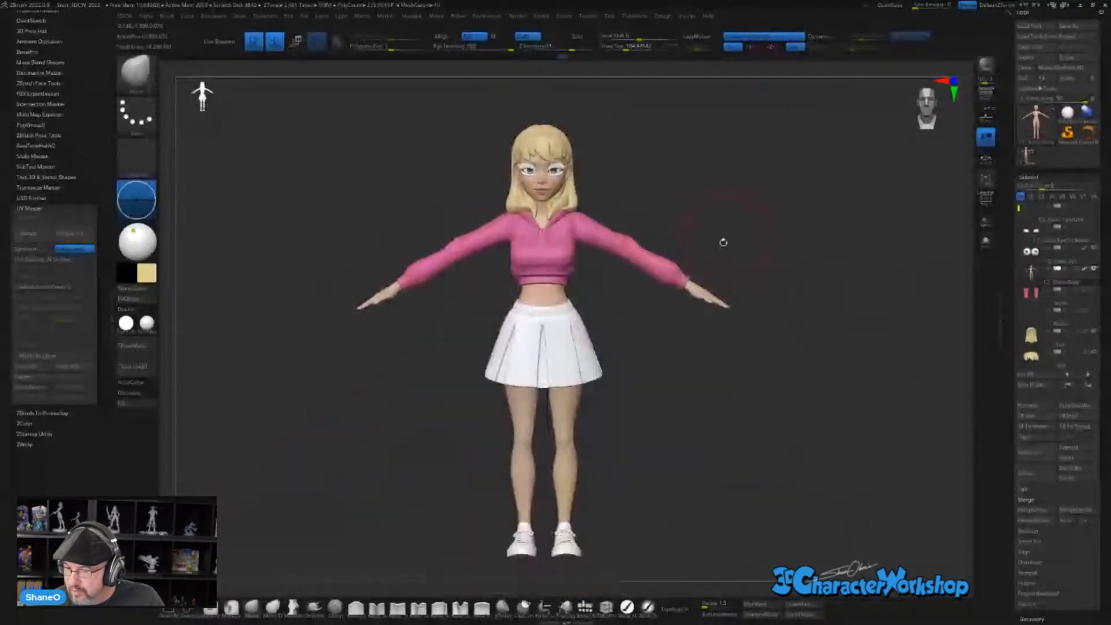
pyautogui.moveTo(723, 242); pyautogui.dragTo(974, 246)
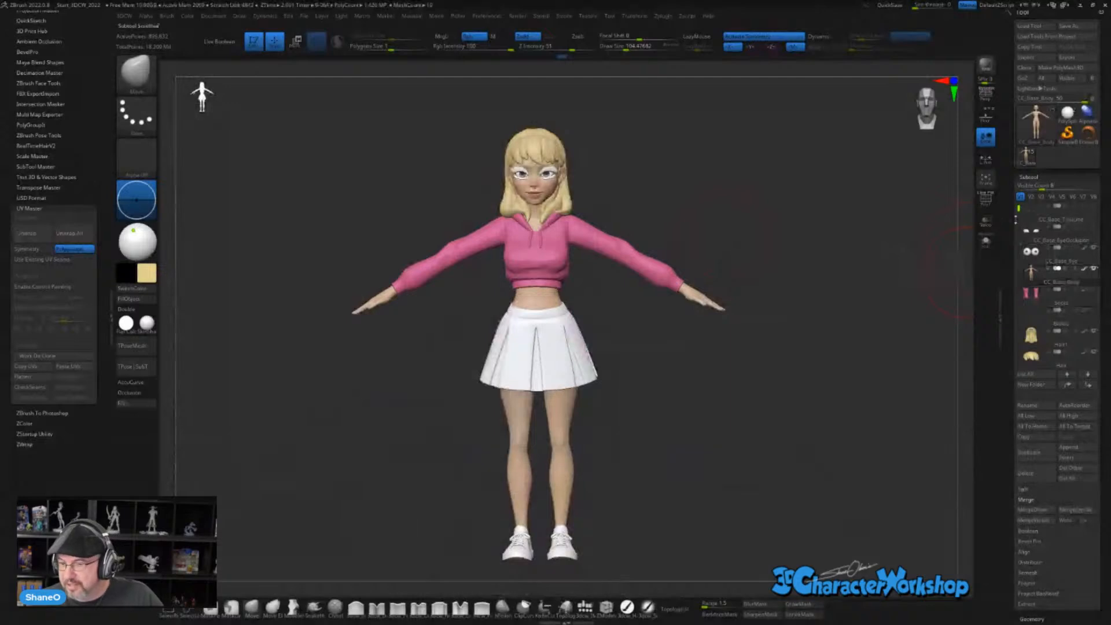
pyautogui.moveTo(1018, 215)
pyautogui.mouseDown()
pyautogui.moveTo(1018, 282)
pyautogui.moveTo(1018, 202)
pyautogui.mouseUp()
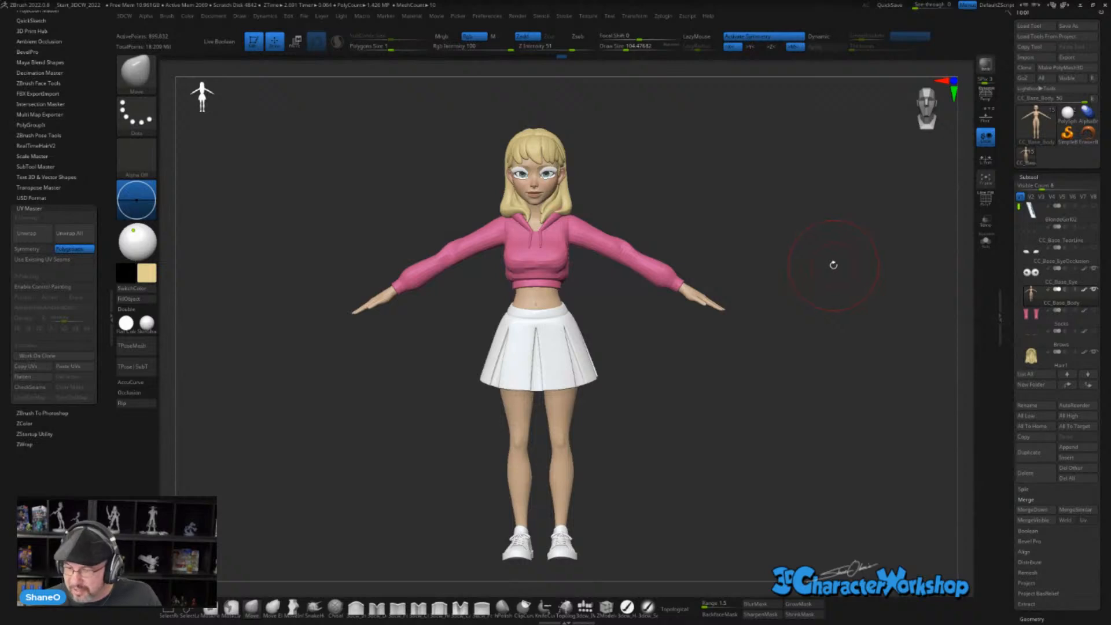
pyautogui.moveTo(736, 198); pyautogui.dragTo(748, 215)
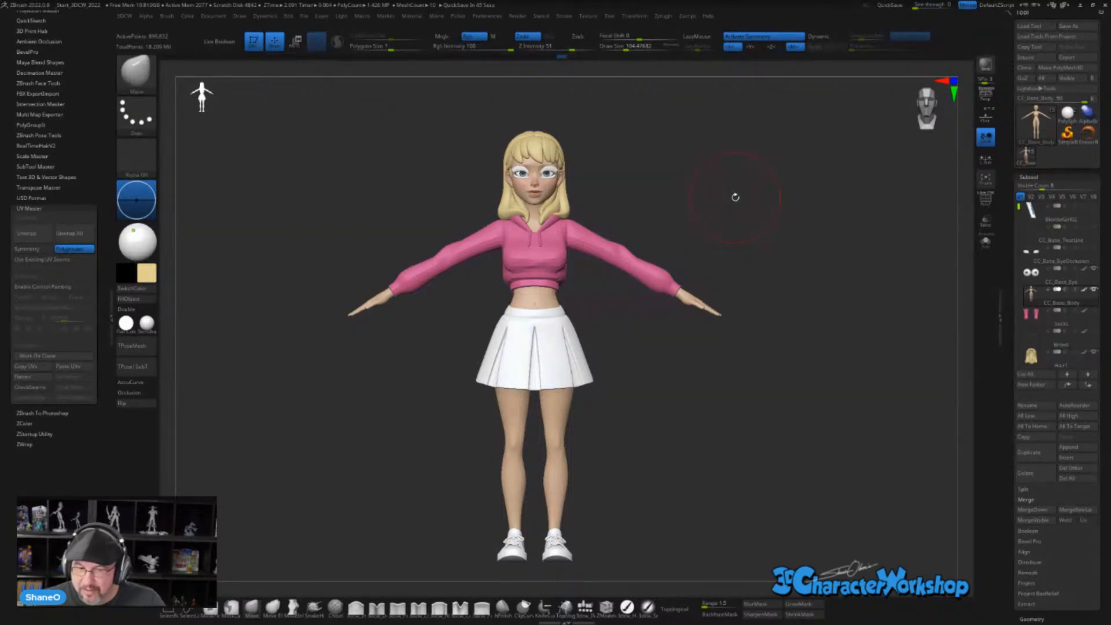
pyautogui.moveTo(735, 197)
pyautogui.mouseDown()
pyautogui.moveTo(708, 201)
pyautogui.moveTo(776, 203)
pyautogui.mouseUp()
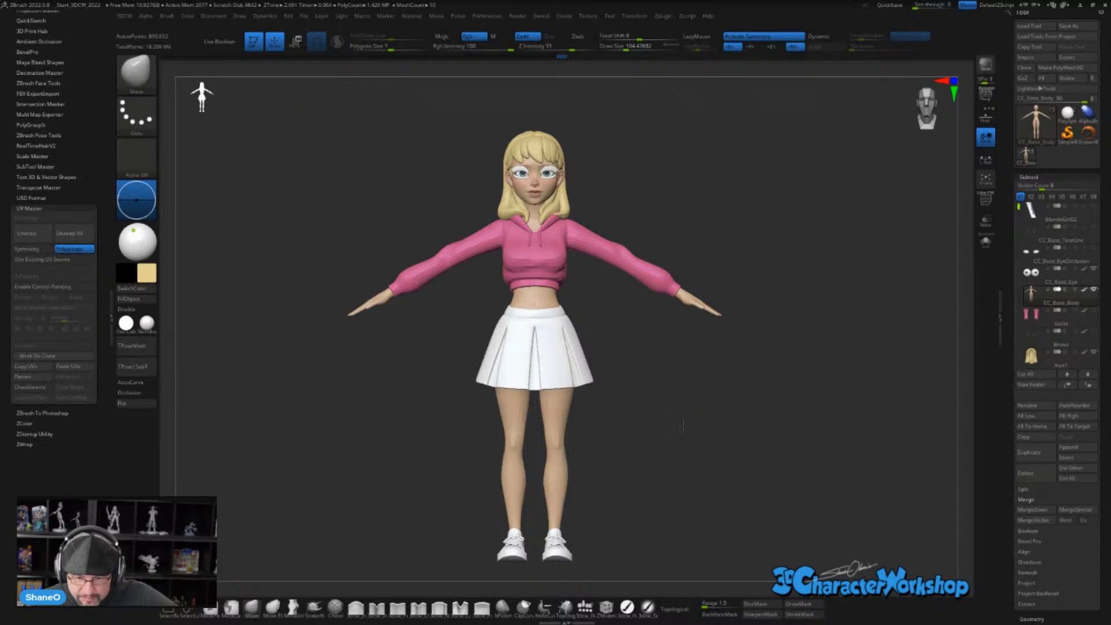
pyautogui.moveTo(683, 426); pyautogui.dragTo(687, 422)
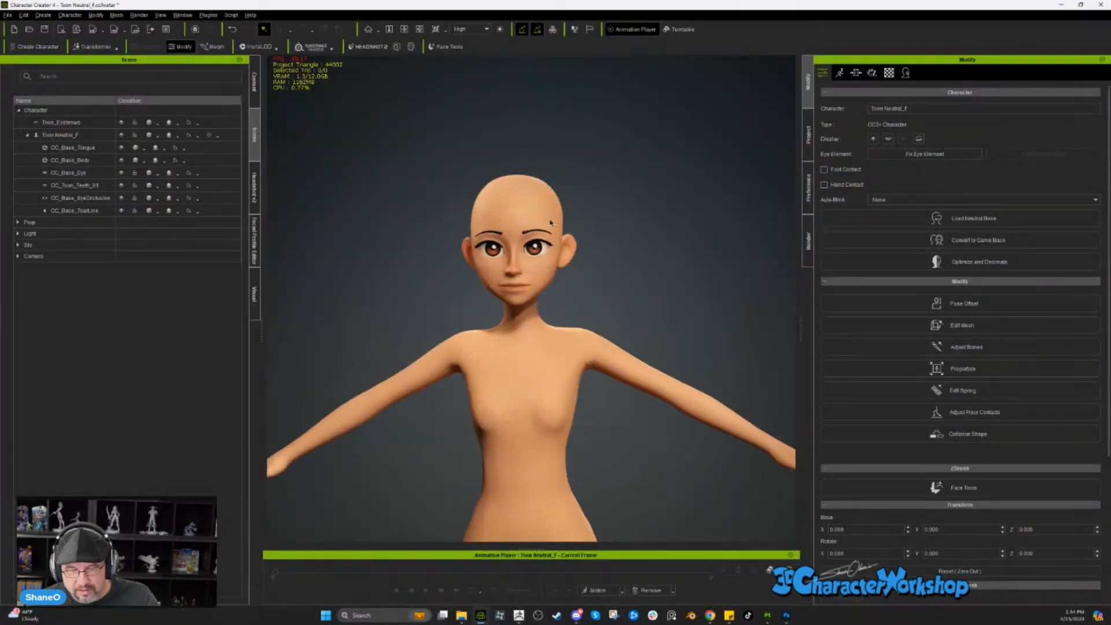
# - Switch to Character Creator and load the saved Caucasian character from the custom Princess folder with Replace All
pyautogui.scroll(-5, 647, 339)
pyautogui.moveTo(661, 197); pyautogui.dragTo(543, 226, button='right')
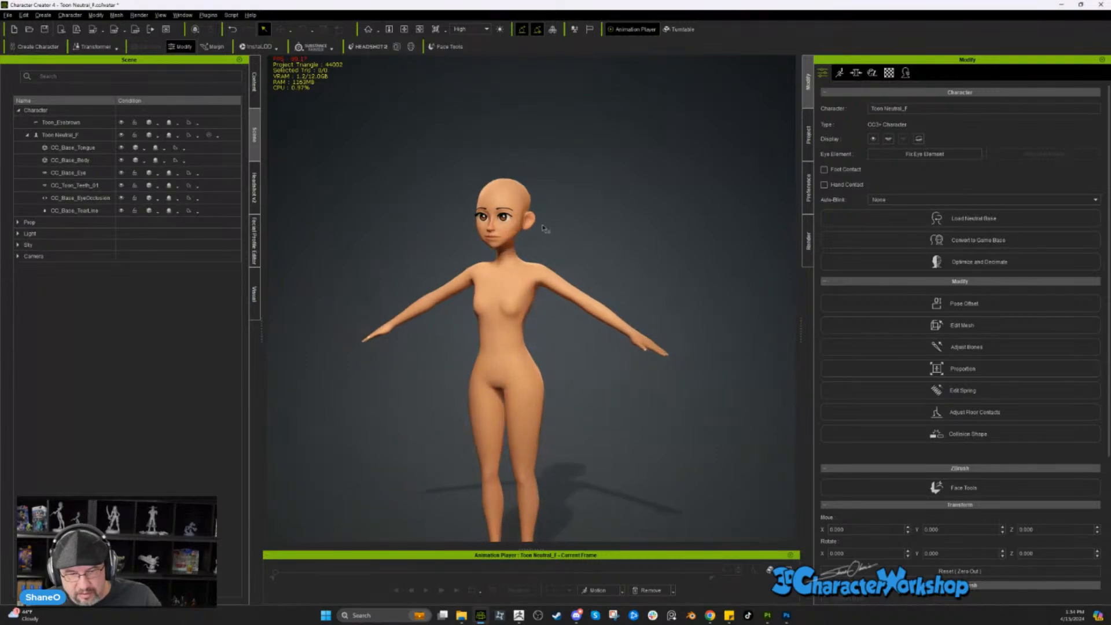
pyautogui.moveTo(545, 168); pyautogui.dragTo(345, 182, button='right')
pyautogui.click(227, 173)
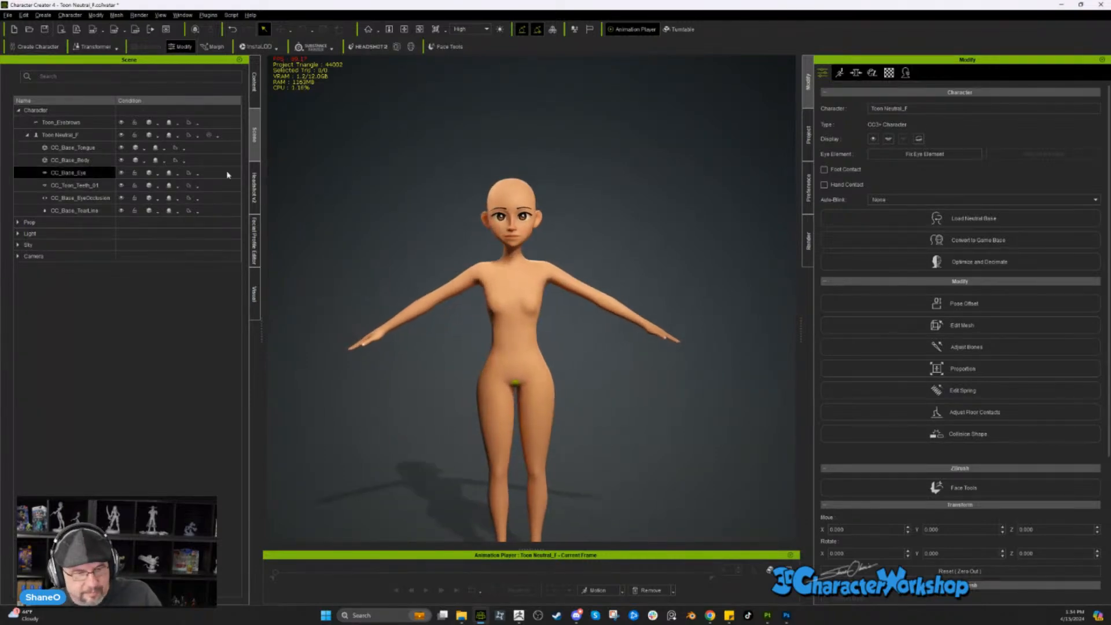
pyautogui.click(255, 84)
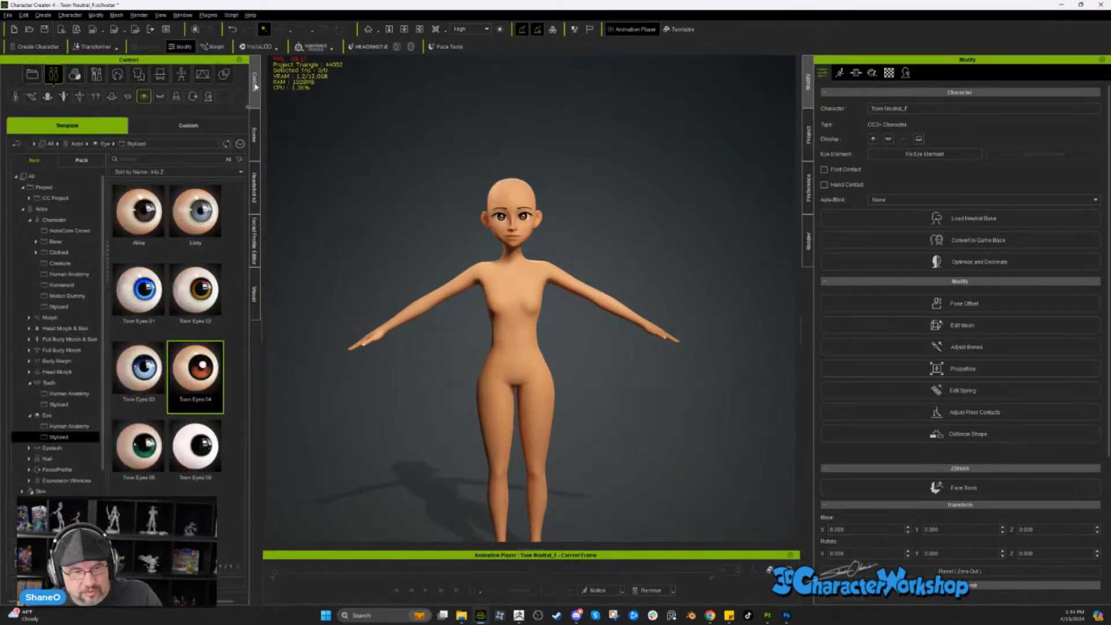
pyautogui.click(213, 125)
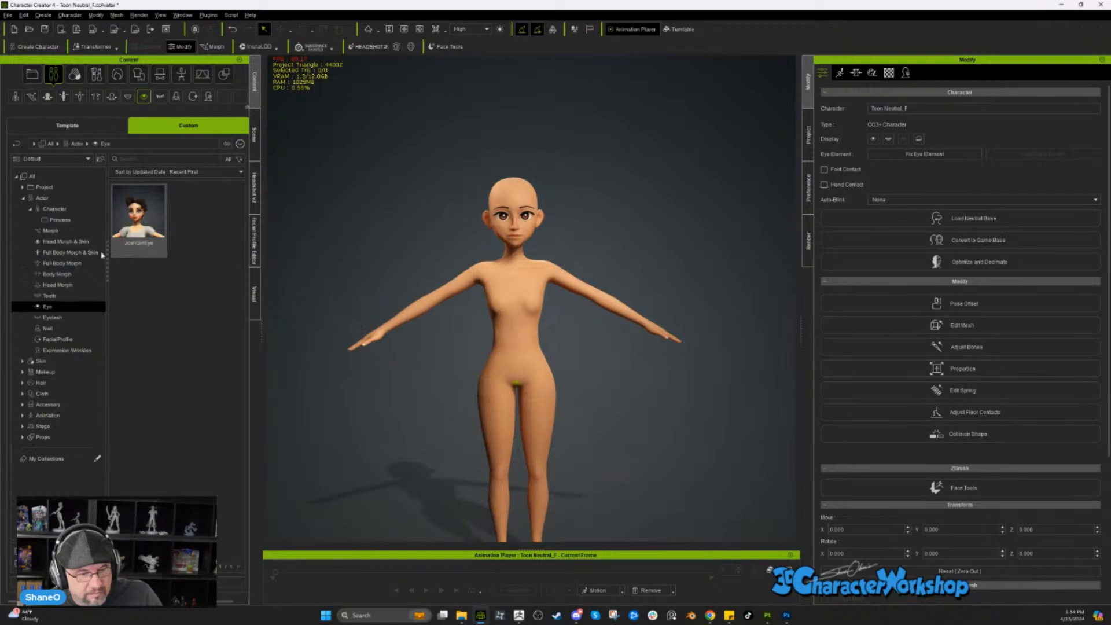
pyautogui.click(64, 210)
pyautogui.doubleClick(139, 224)
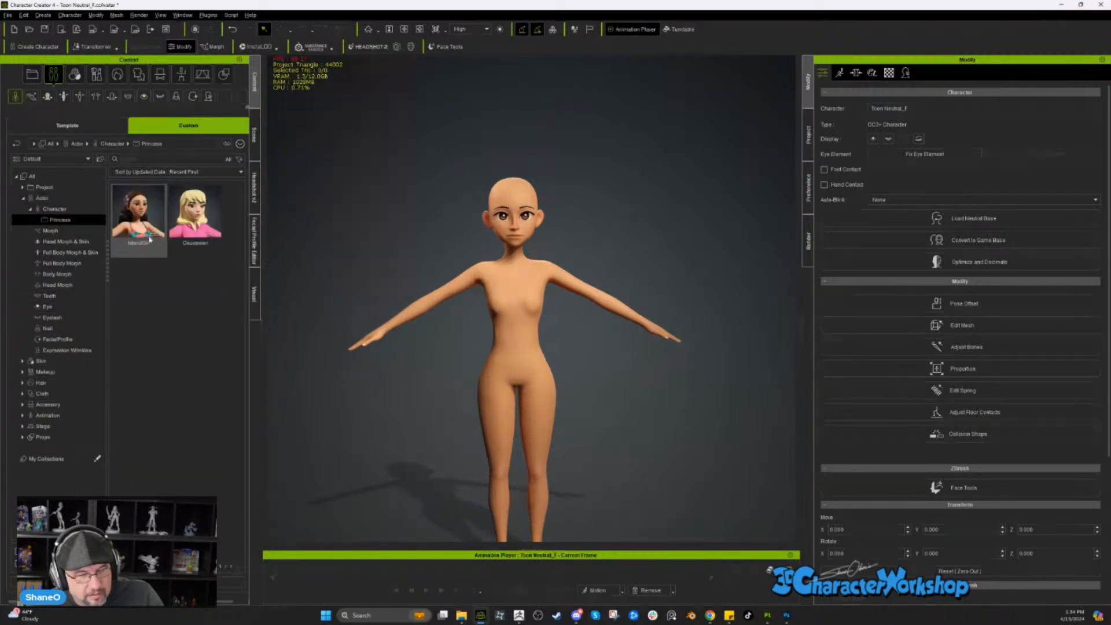
pyautogui.moveTo(195, 207); pyautogui.dragTo(371, 202)
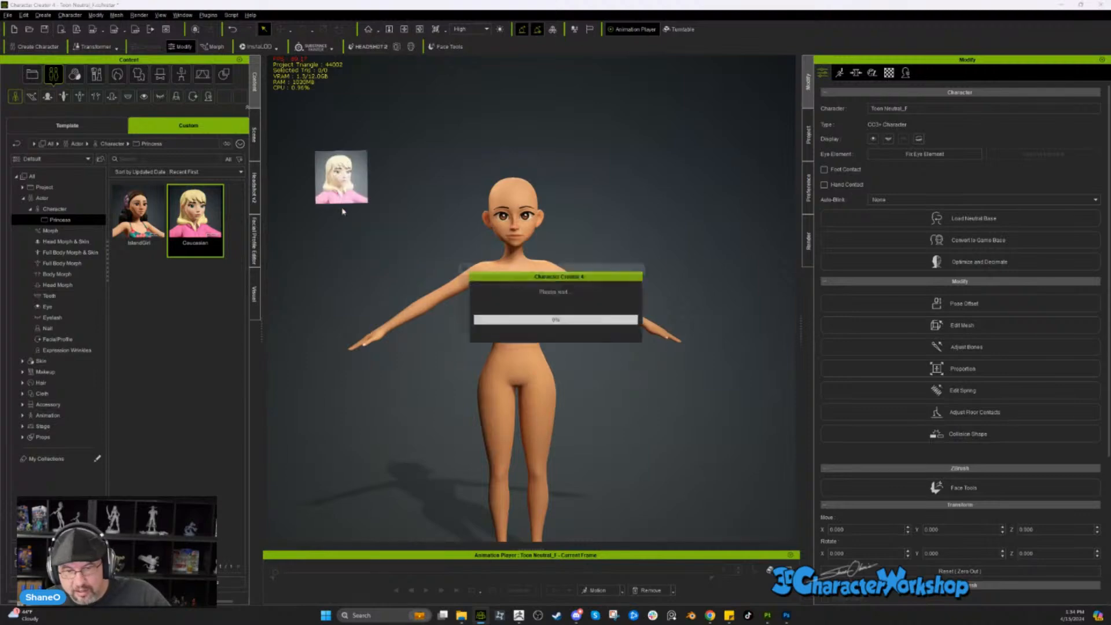
pyautogui.click(555, 325)
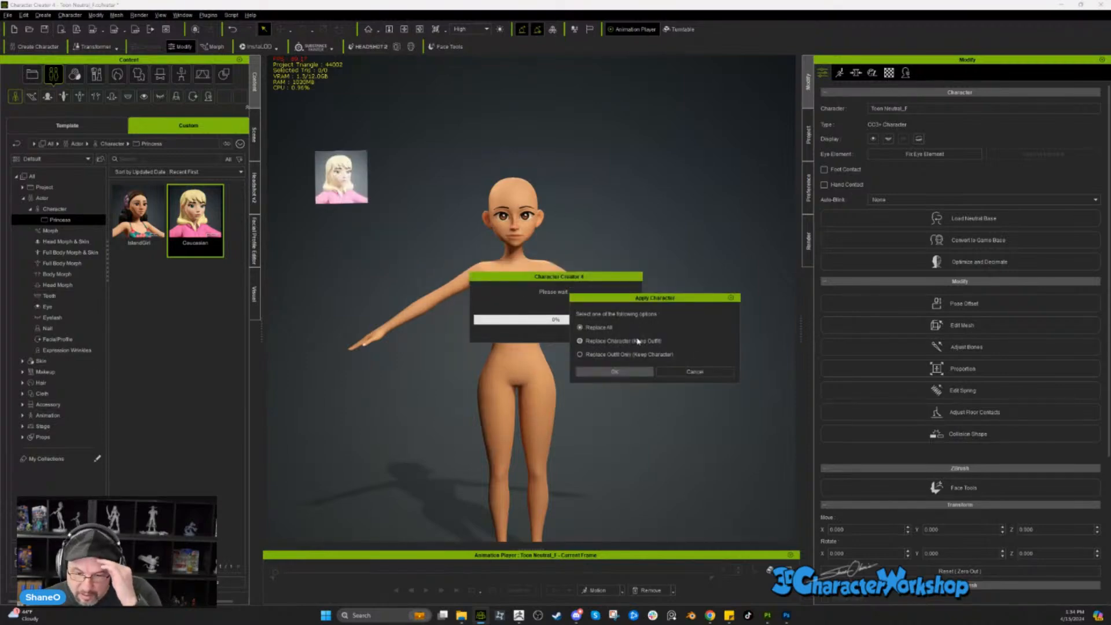
pyautogui.click(630, 370)
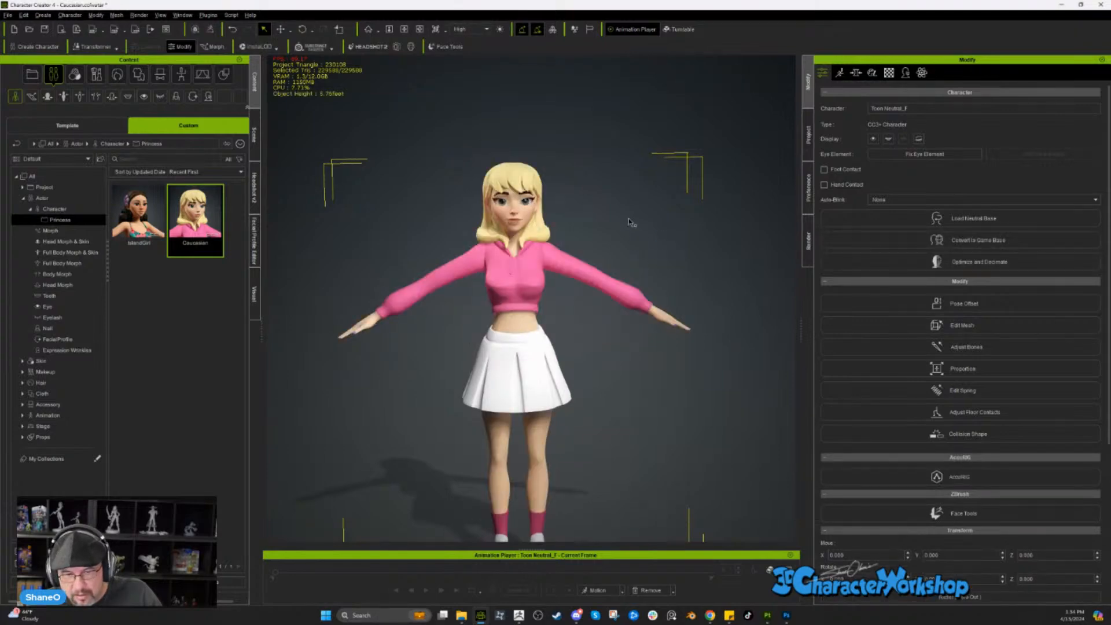
# - Select Toon Neutral_F in the scene's object list and open its GoZ settings
pyautogui.scroll(-5, 629, 223)
pyautogui.click(255, 135)
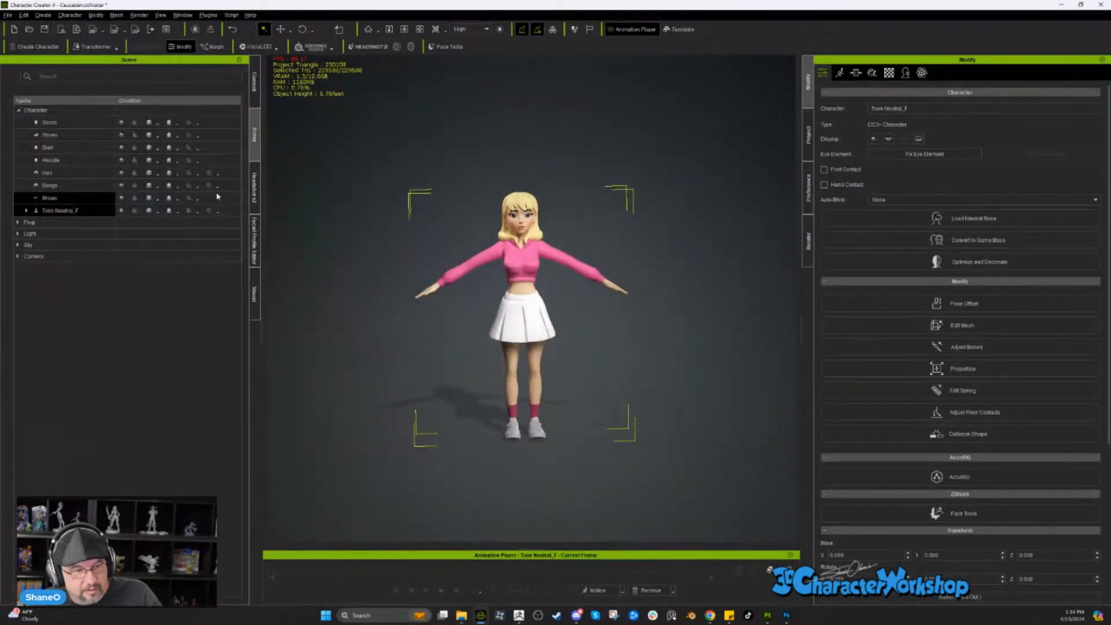
pyautogui.click(64, 211)
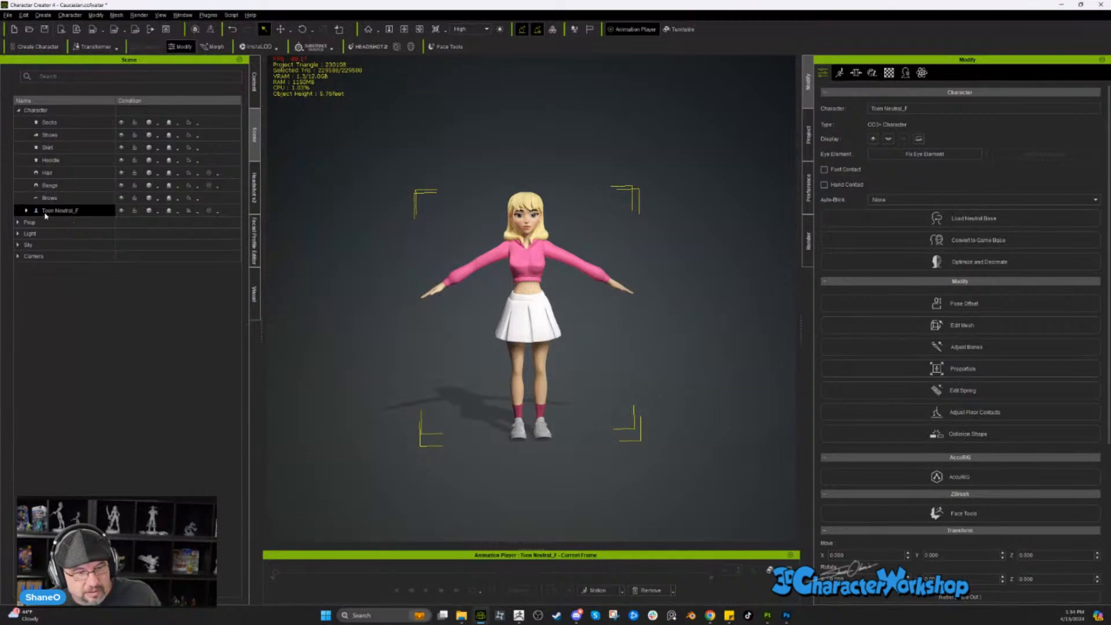
pyautogui.click(211, 30)
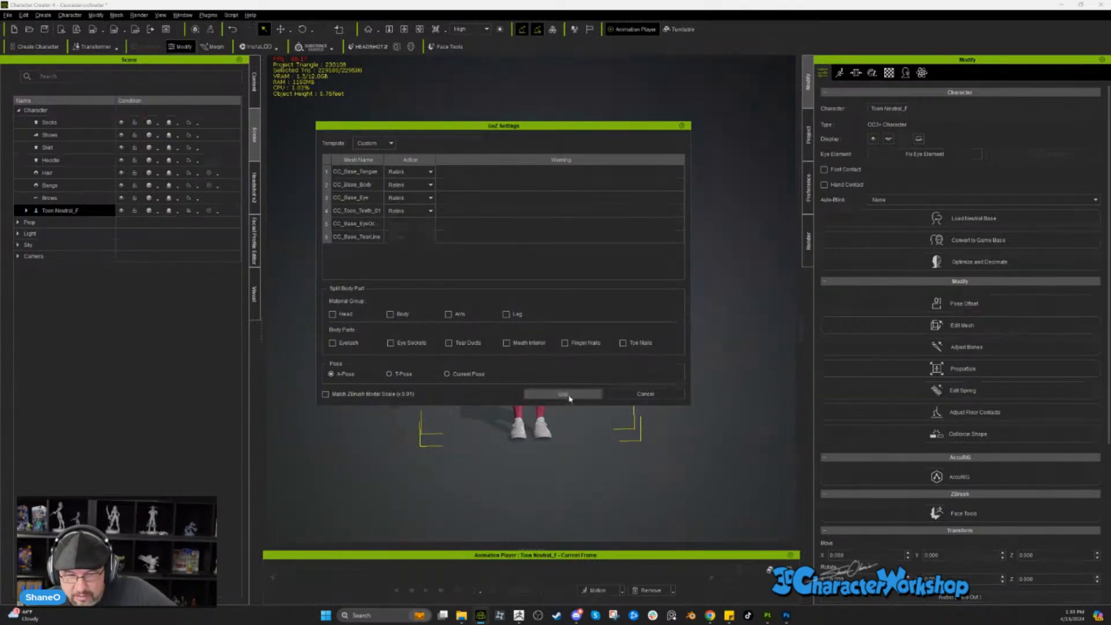
# - Check that the character is open in ZBrush, and send Toon Neutral_F's meshes there through GoZ in A-Pose with the Relink action
pyautogui.click(519, 617)
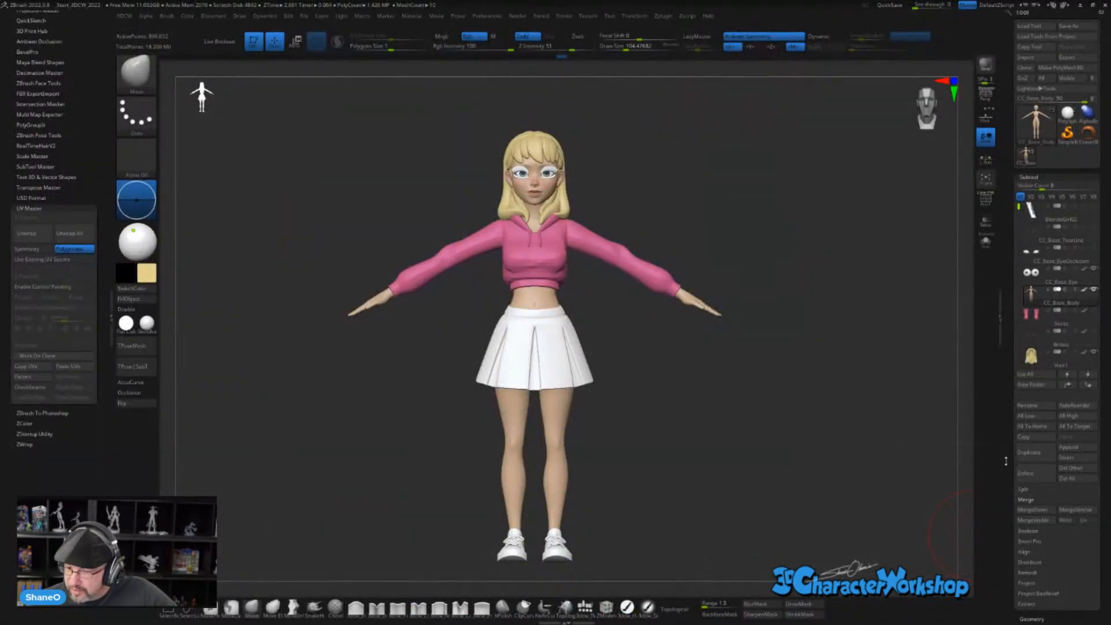
pyautogui.scroll(-7, 1044, 451)
pyautogui.click(1036, 486)
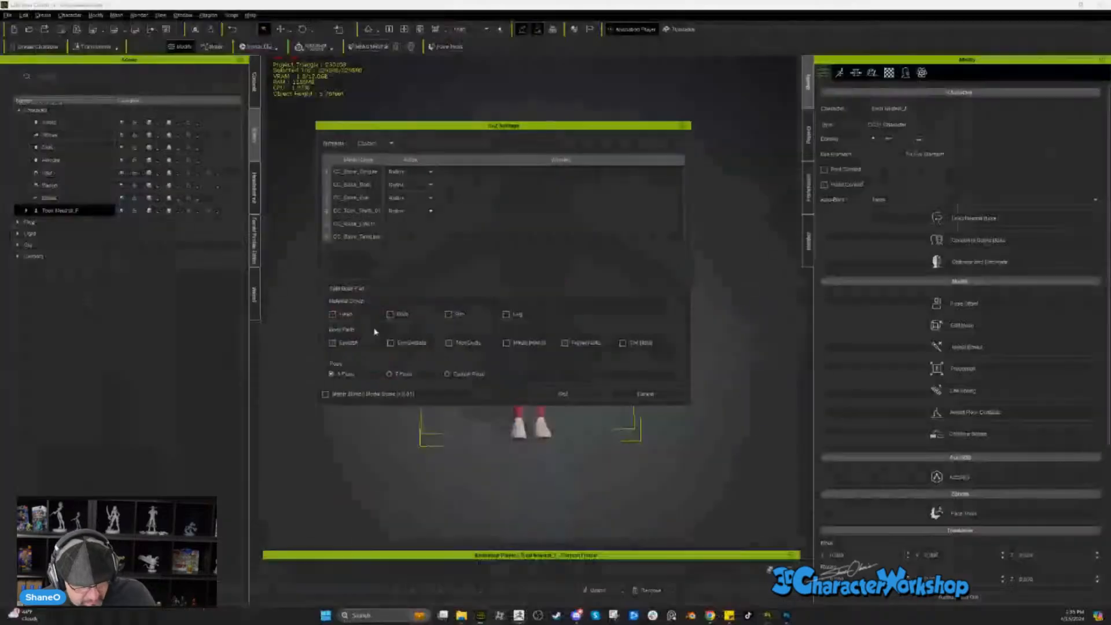
pyautogui.press('Return')
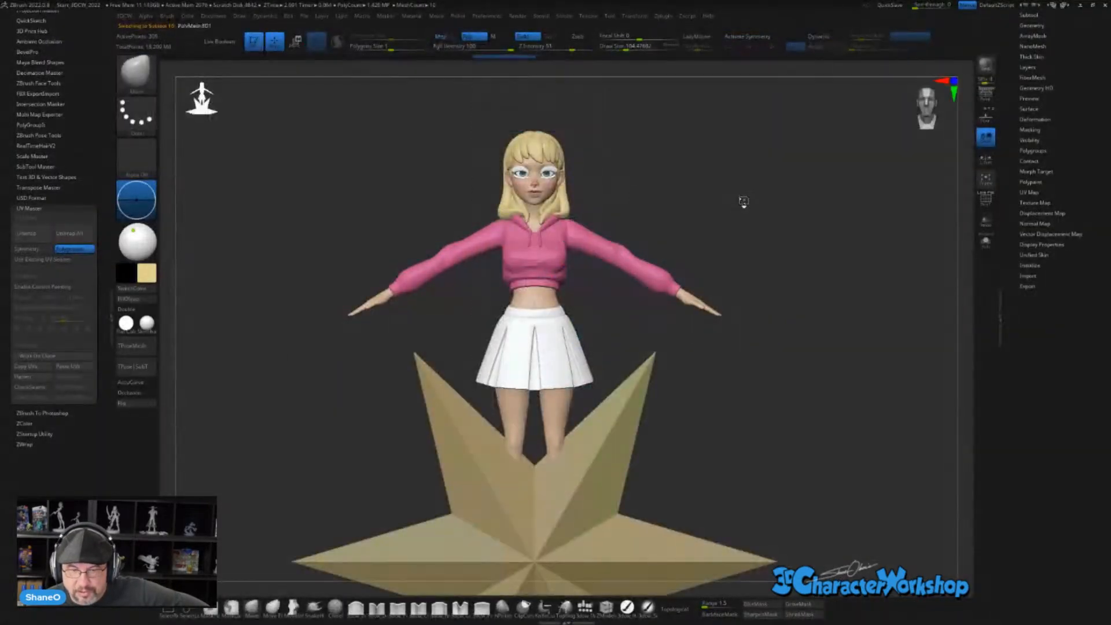
pyautogui.press('Up')
pyautogui.press('Up')
pyautogui.press('Up')
pyautogui.press('Up')
pyautogui.press('Up')
pyautogui.press('Up')
pyautogui.press('Up')
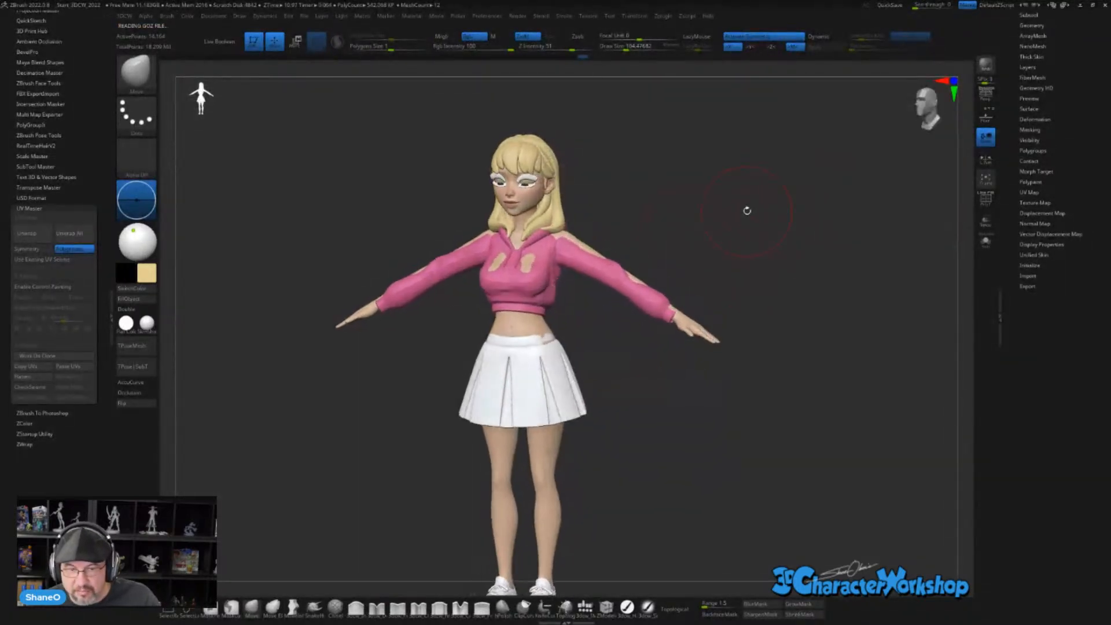
# - Examine how the received body fits the hoodie, skirt and shoes, and bring the Tool palette's subtool options into reach
pyautogui.moveTo(746, 208); pyautogui.dragTo(570, 508)
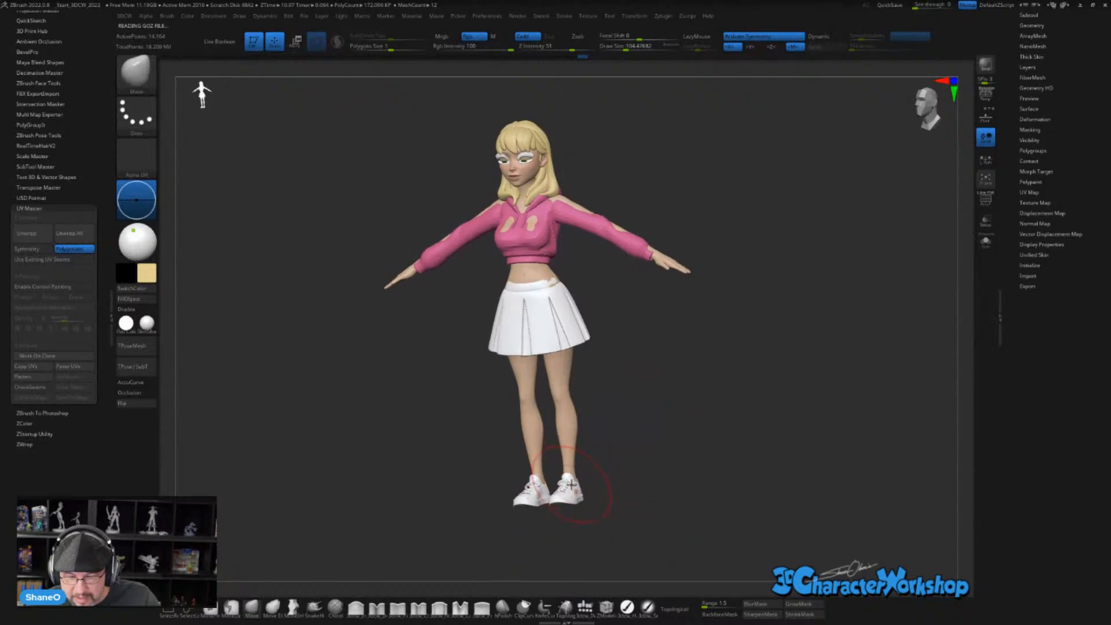
pyautogui.keyDown('alt'); pyautogui.moveTo(793, 335); pyautogui.dragTo(601, 335); pyautogui.keyUp('alt')
pyautogui.keyDown('alt'); pyautogui.moveTo(610, 295); pyautogui.dragTo(583, 256); pyautogui.keyUp('alt')
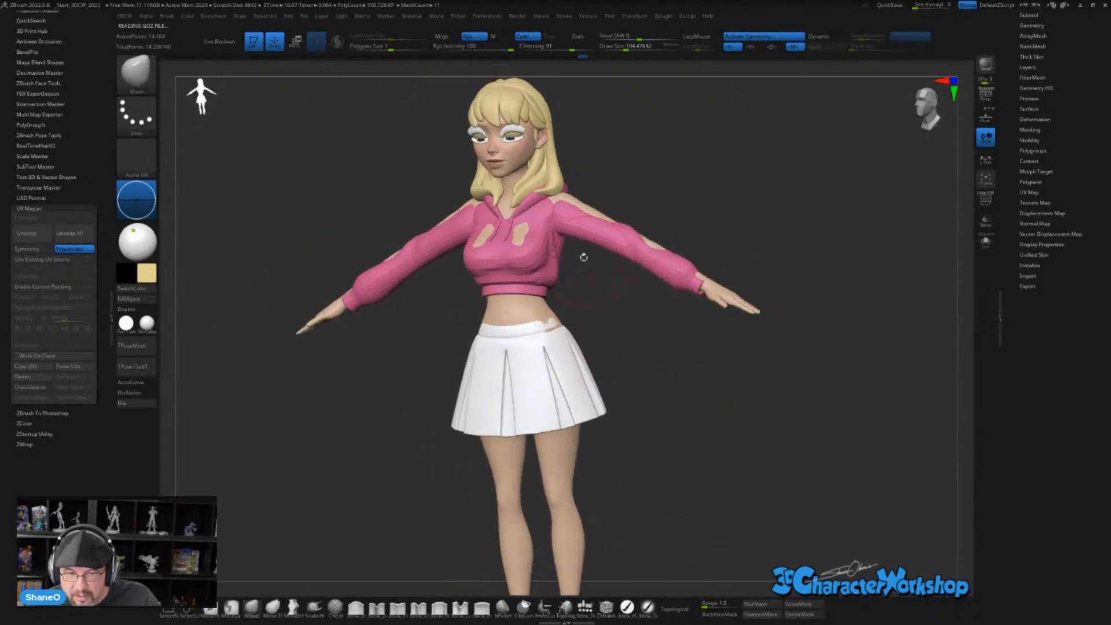
pyautogui.moveTo(736, 239); pyautogui.dragTo(941, 165)
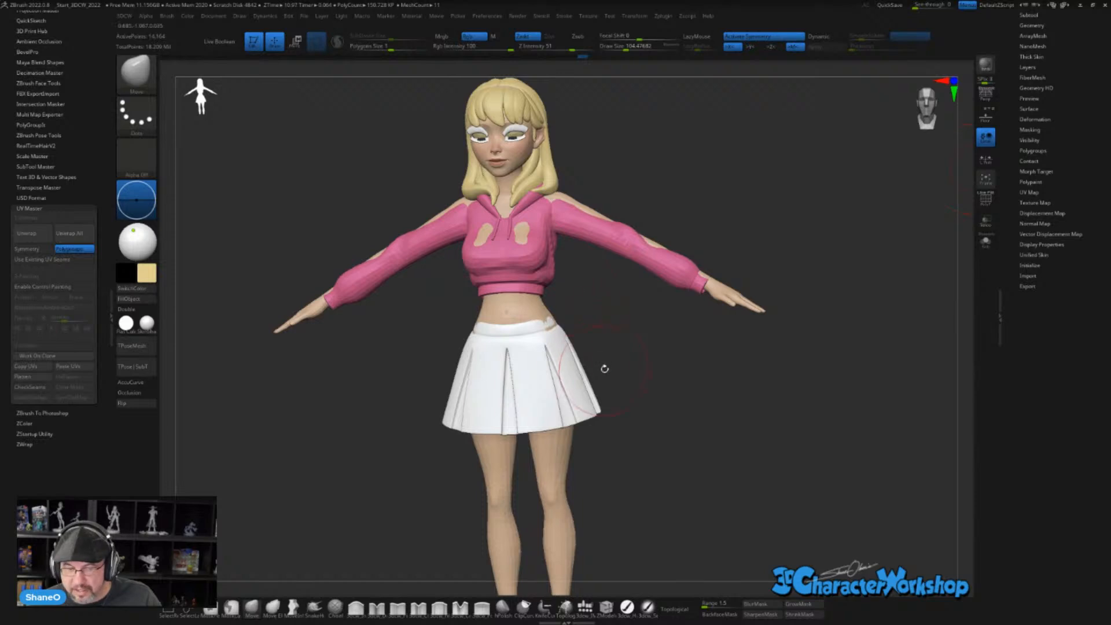
pyautogui.moveTo(602, 369); pyautogui.dragTo(642, 350)
pyautogui.moveTo(1019, 166); pyautogui.dragTo(1017, 234)
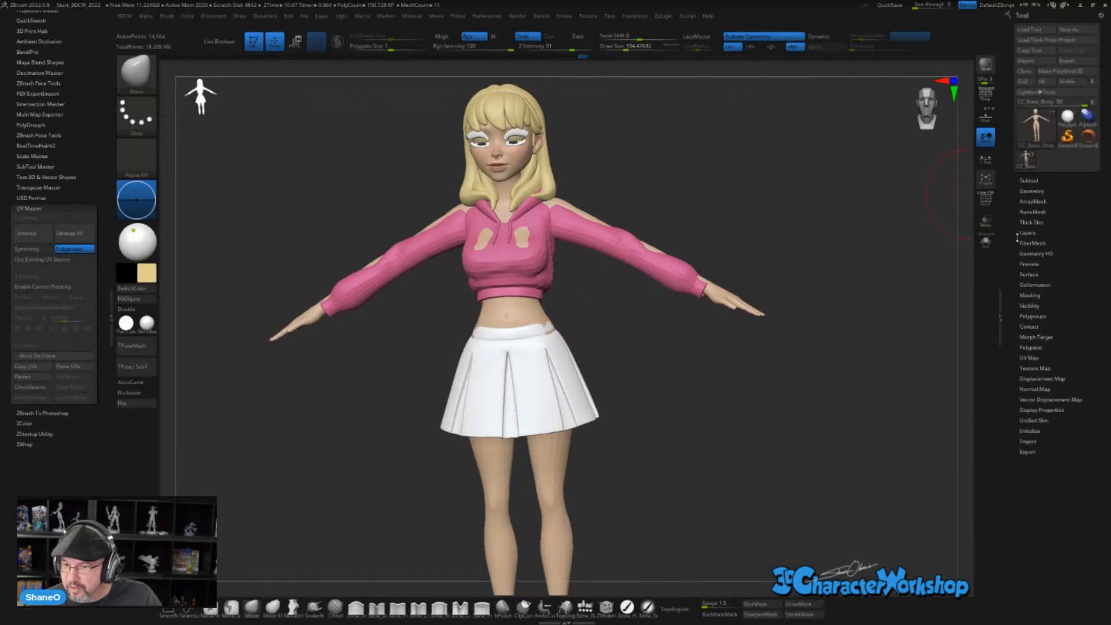
# - Isolate the CC_Base_Upper_Teeth subtool, frame it in the view and turn on its polyframe display
pyautogui.click(1033, 177)
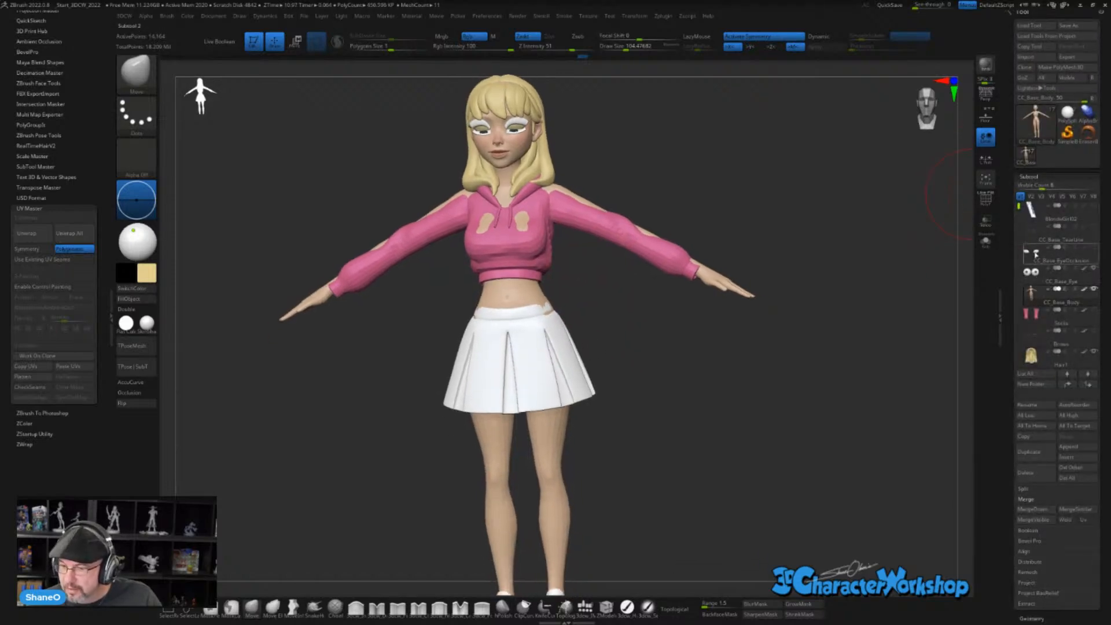
pyautogui.moveTo(1019, 209); pyautogui.dragTo(1020, 277)
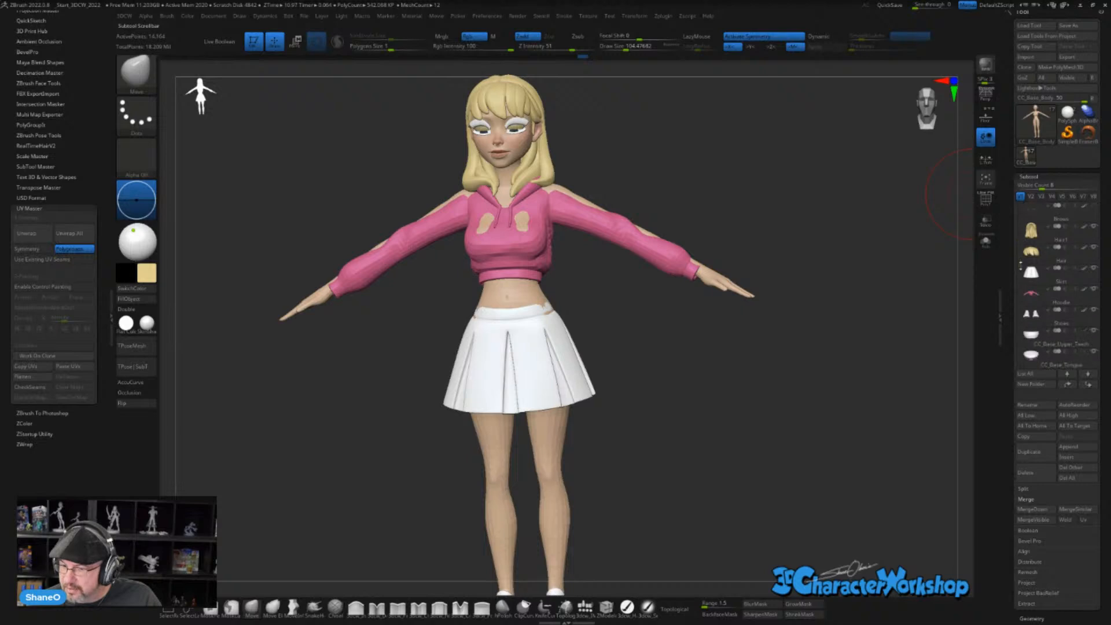
pyautogui.click(1030, 294)
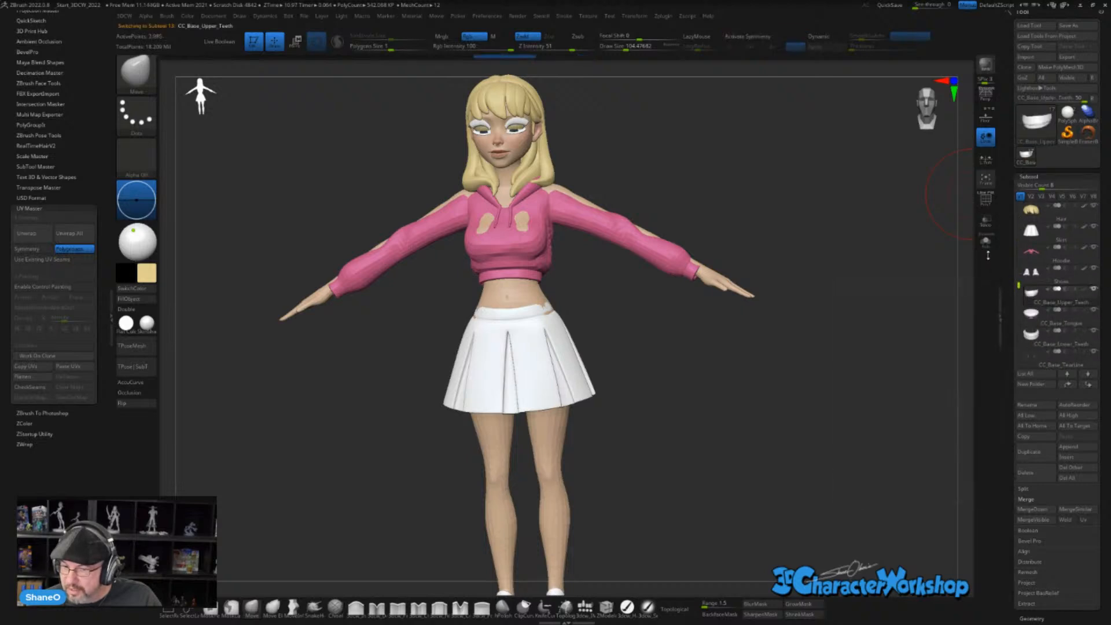
pyautogui.click(985, 242)
pyautogui.press('f')
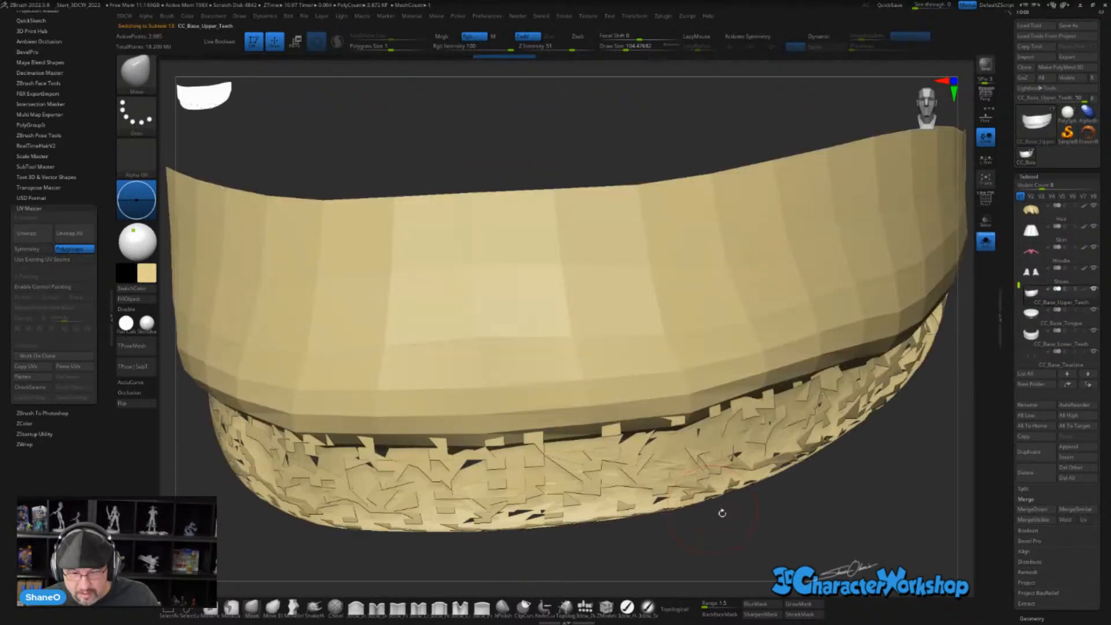
pyautogui.keyDown('alt'); pyautogui.moveTo(817, 529); pyautogui.dragTo(809, 486); pyautogui.keyUp('alt')
pyautogui.hotkey('shift', 'f')
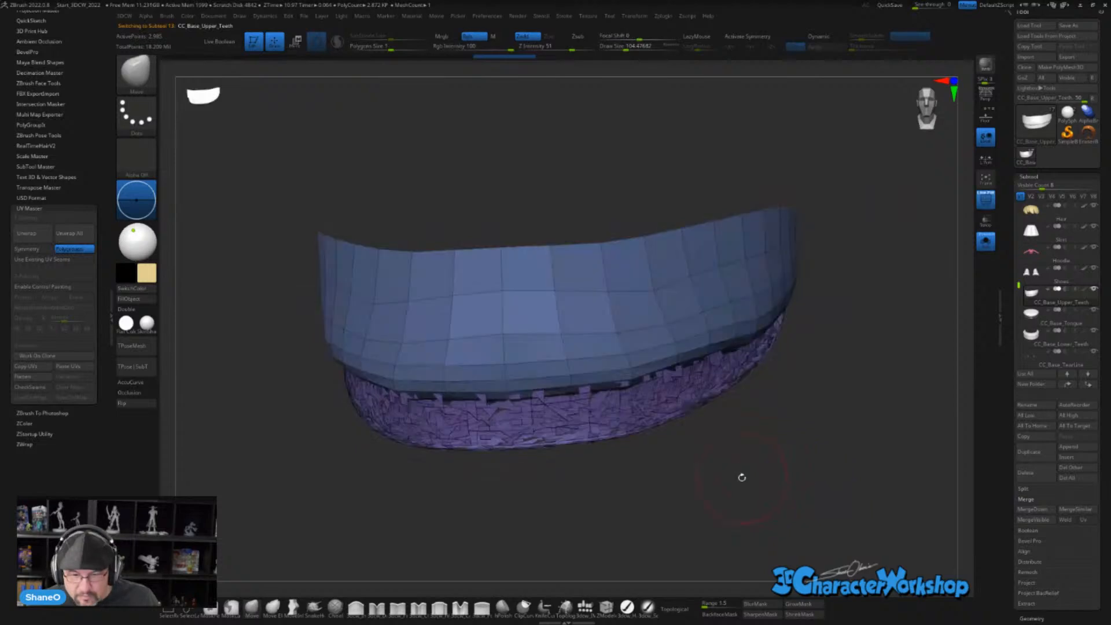
# - Examine the upper teeth mesh from several angles and compare it with the CC_Base_Lower_Teeth mesh
pyautogui.moveTo(741, 479)
pyautogui.mouseDown()
pyautogui.moveTo(751, 458)
pyautogui.moveTo(741, 354)
pyautogui.moveTo(708, 437)
pyautogui.mouseUp()
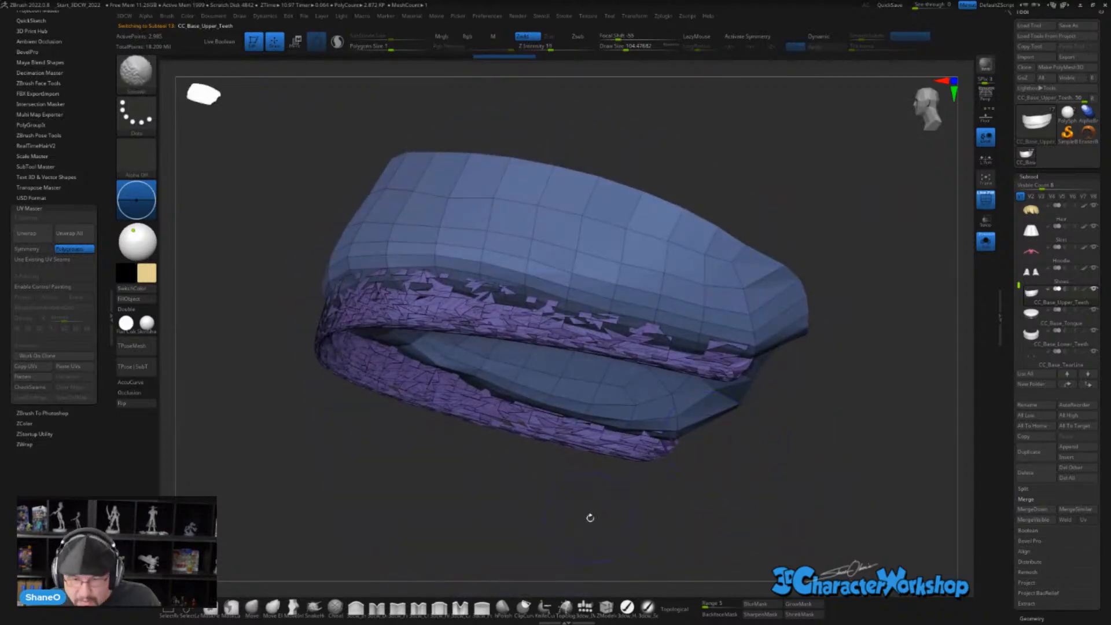
pyautogui.moveTo(399, 437); pyautogui.dragTo(497, 488)
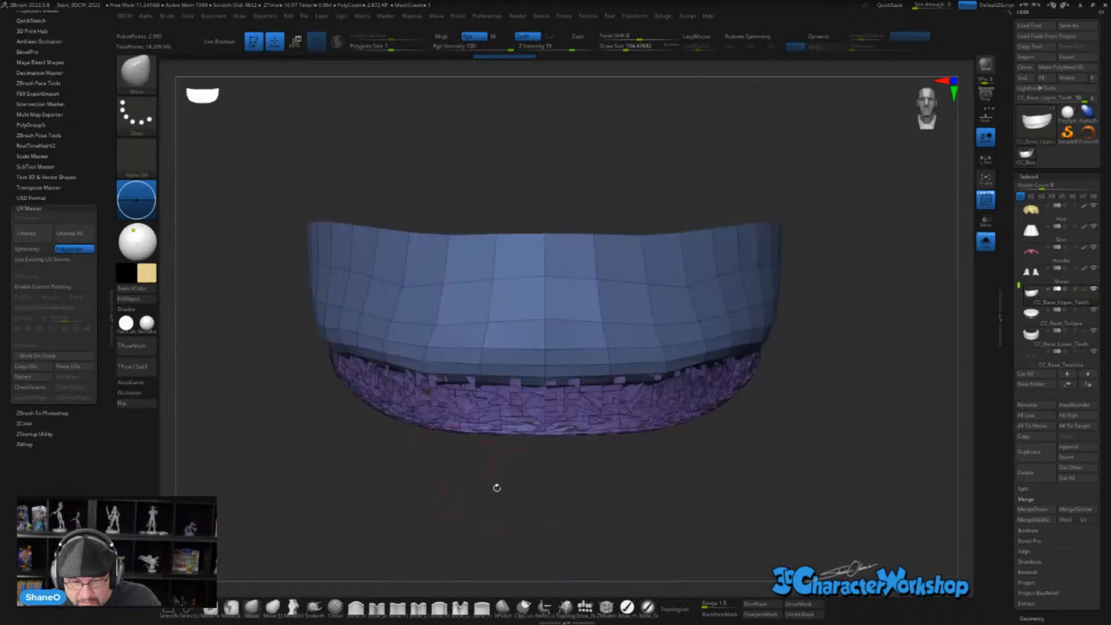
pyautogui.moveTo(638, 499)
pyautogui.mouseDown()
pyautogui.moveTo(637, 393)
pyautogui.moveTo(641, 538)
pyautogui.moveTo(647, 502)
pyautogui.mouseUp()
pyautogui.keyDown('alt'); pyautogui.moveTo(821, 453); pyautogui.dragTo(786, 455); pyautogui.keyUp('alt')
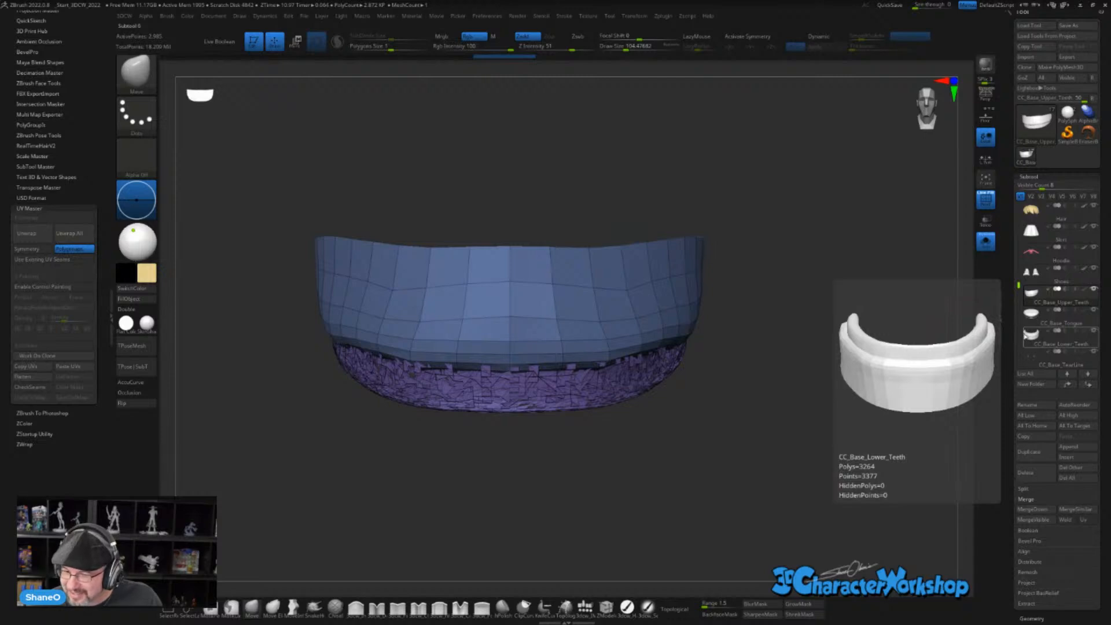
pyautogui.click(1031, 334)
pyautogui.moveTo(784, 409)
pyautogui.mouseDown()
pyautogui.moveTo(747, 449)
pyautogui.moveTo(791, 358)
pyautogui.moveTo(785, 414)
pyautogui.mouseUp()
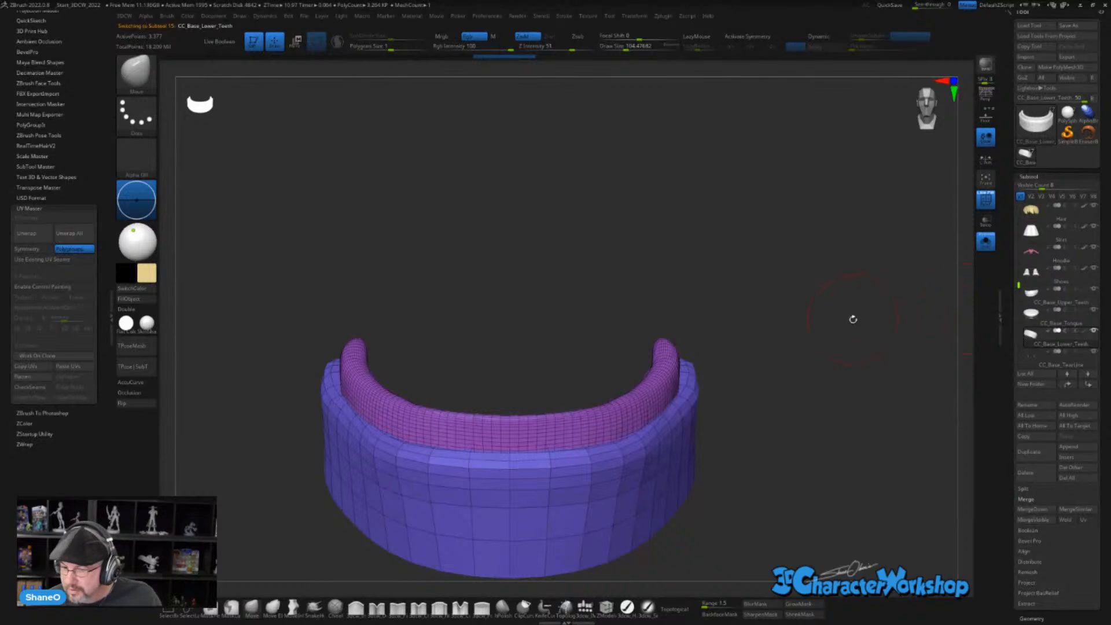
pyautogui.keyDown('alt'); pyautogui.moveTo(853, 318); pyautogui.dragTo(823, 283); pyautogui.keyUp('alt')
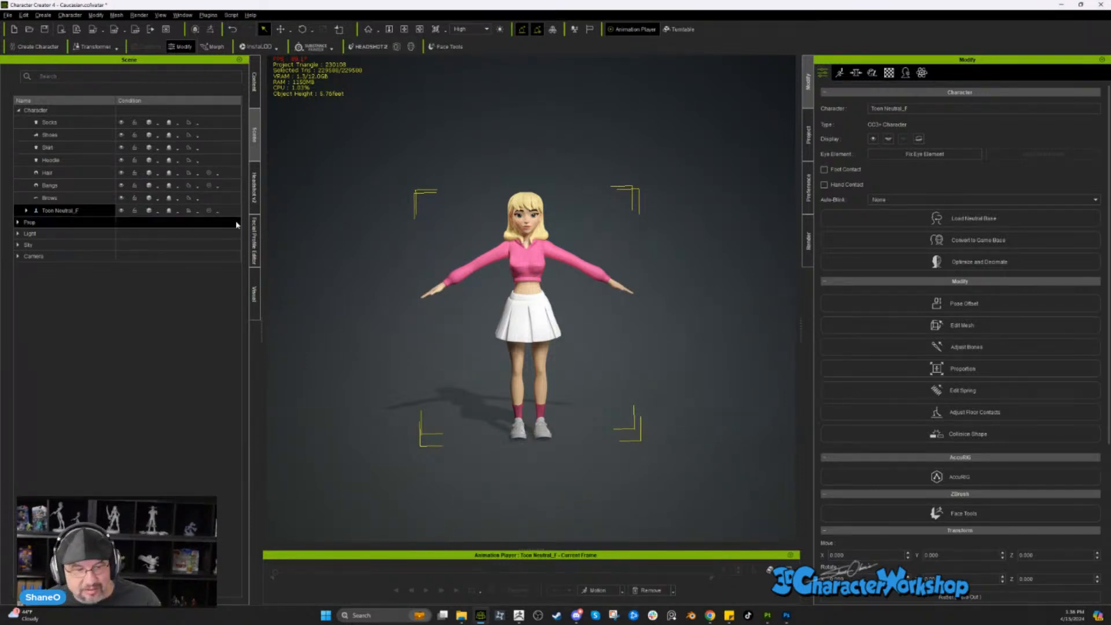
# - Switch to Character Creator and load the saved IslandGirl character with Replace All, discarding the current project without saving
pyautogui.click(255, 82)
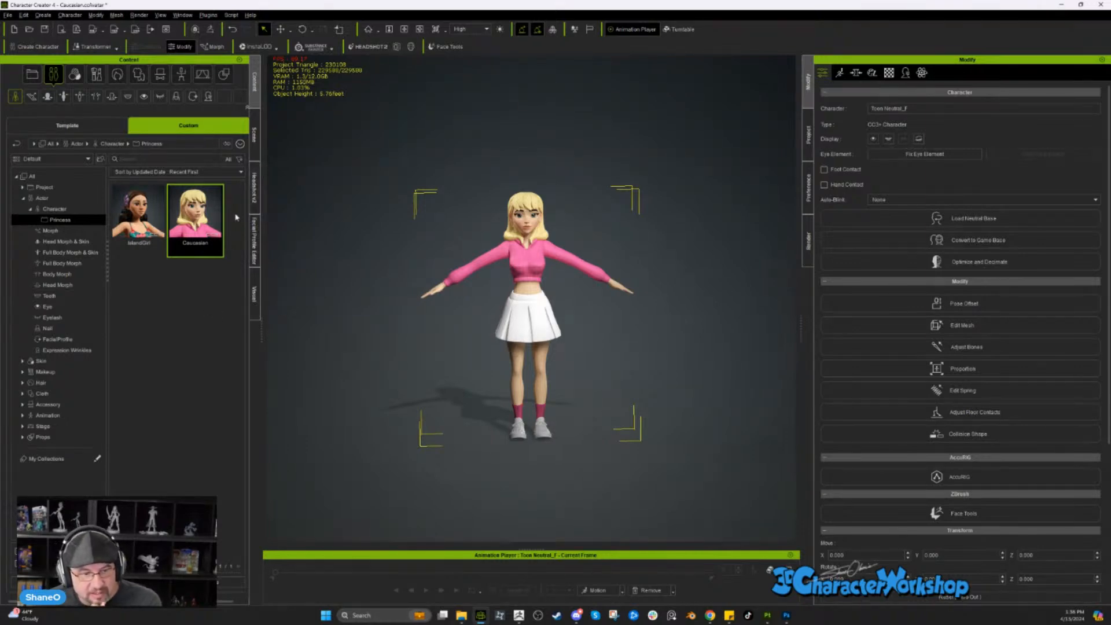
pyautogui.click(144, 213)
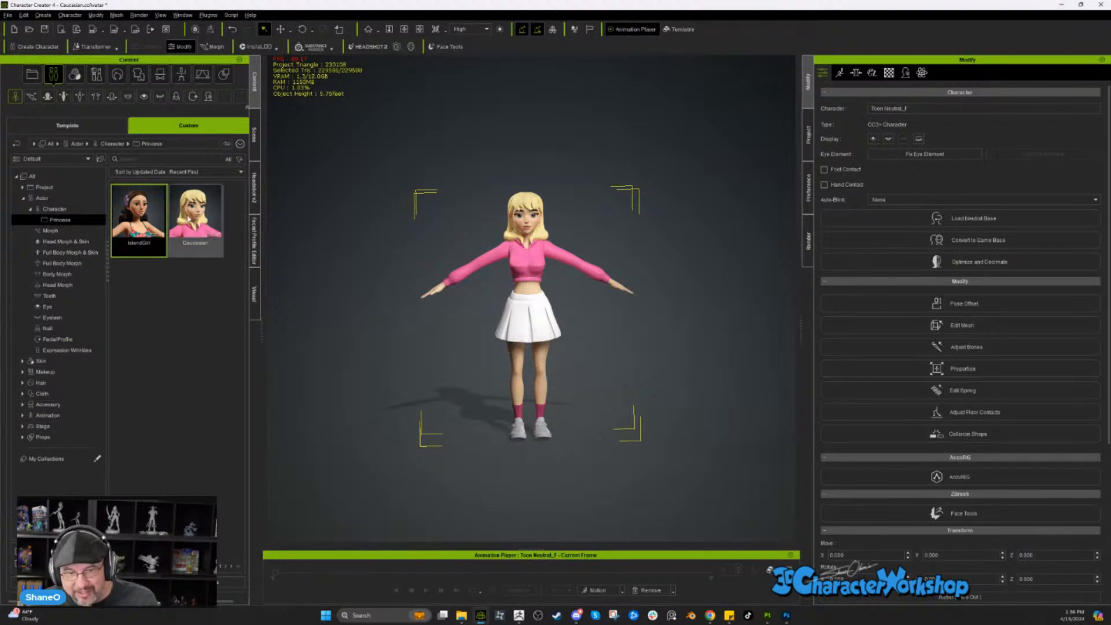
pyautogui.moveTo(138, 205); pyautogui.dragTo(421, 213)
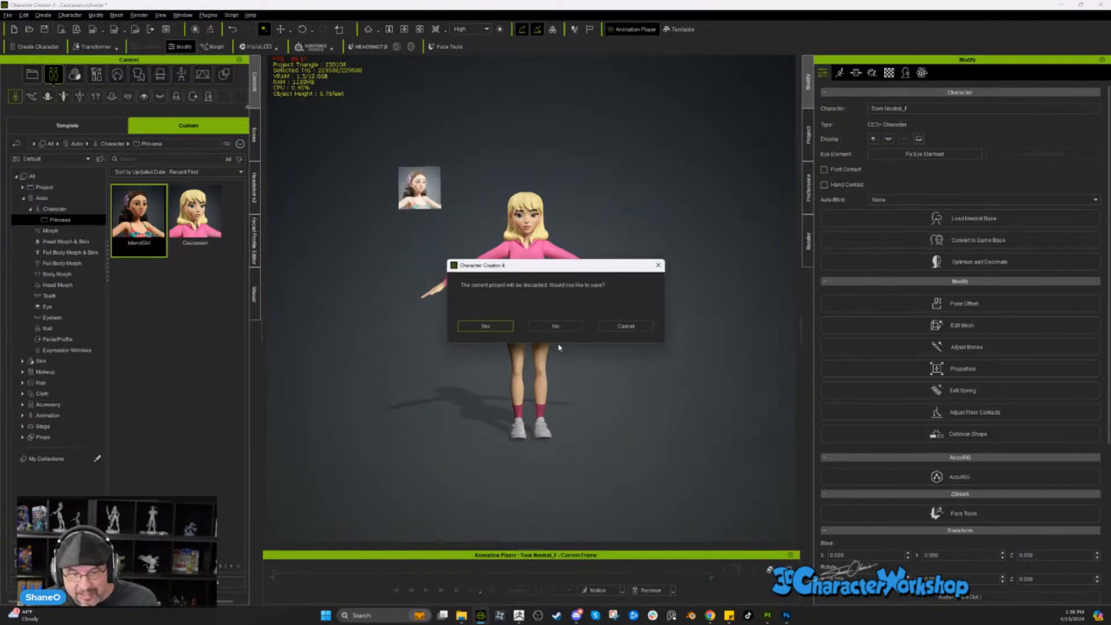
pyautogui.click(556, 326)
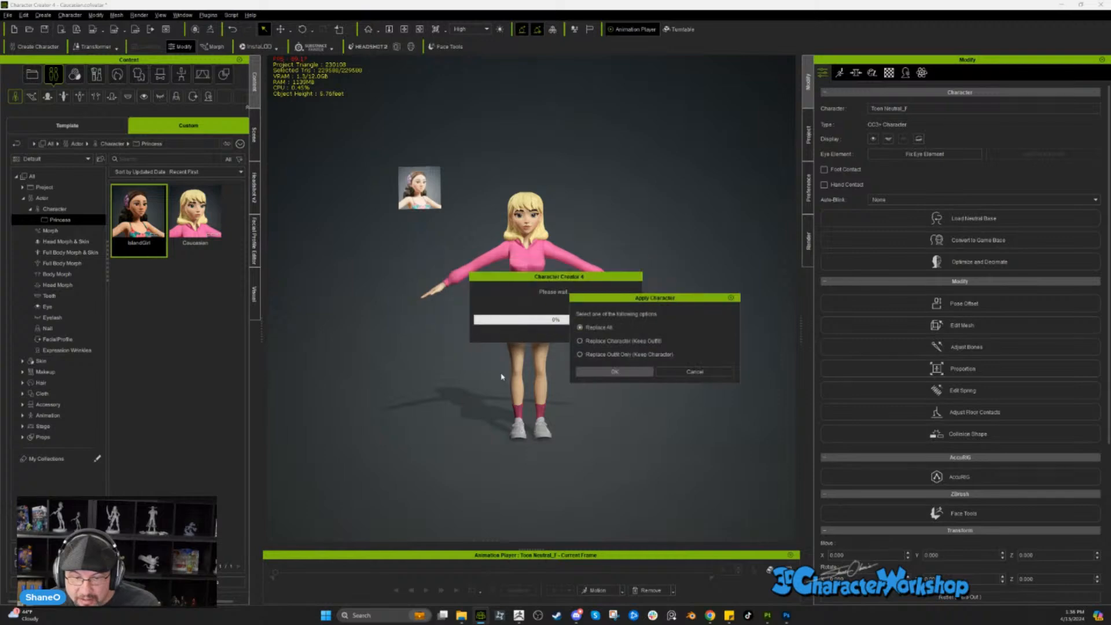
pyautogui.click(603, 371)
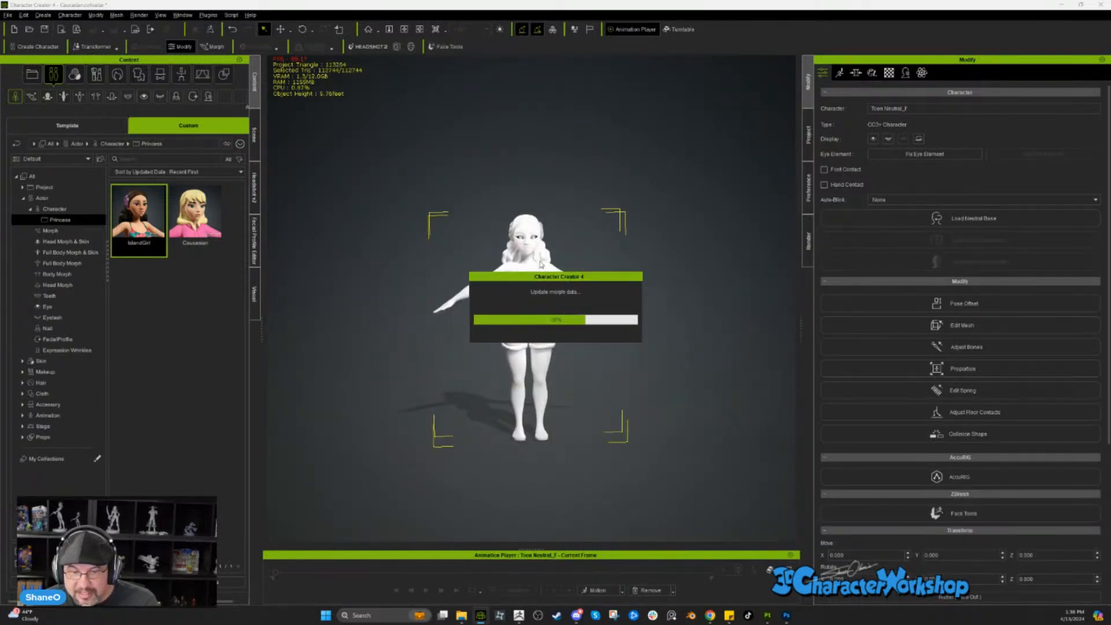
# - Select the CC_Toon_Teeth_01 mesh under Toon Neutral_F in the scene's object list, and dismiss its GoZ settings without sending
pyautogui.click(254, 134)
pyautogui.click(27, 212)
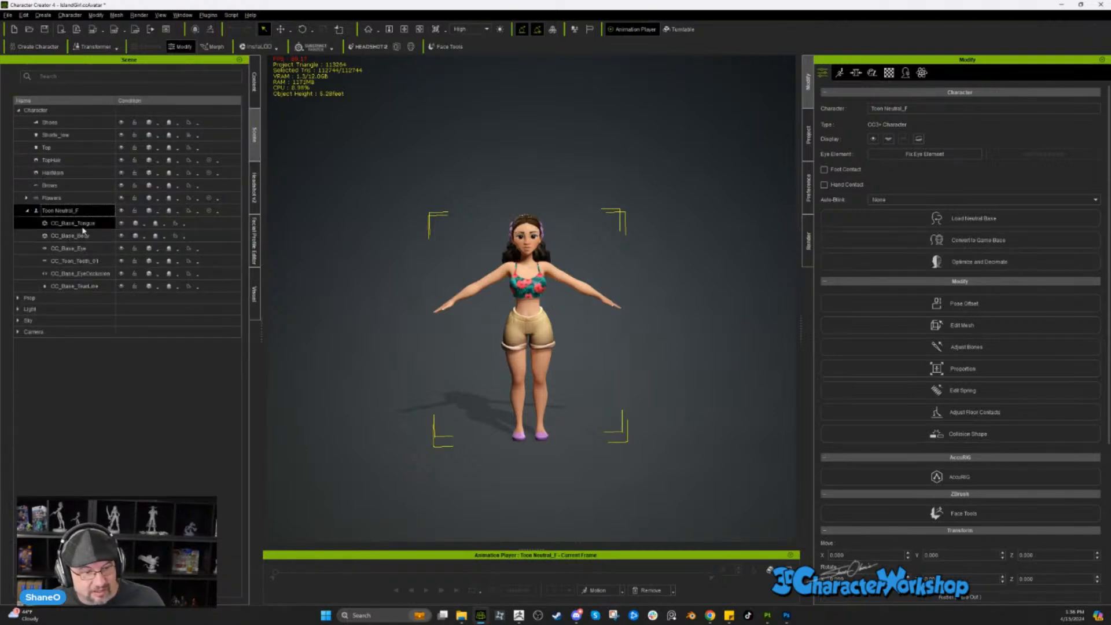
pyautogui.click(97, 262)
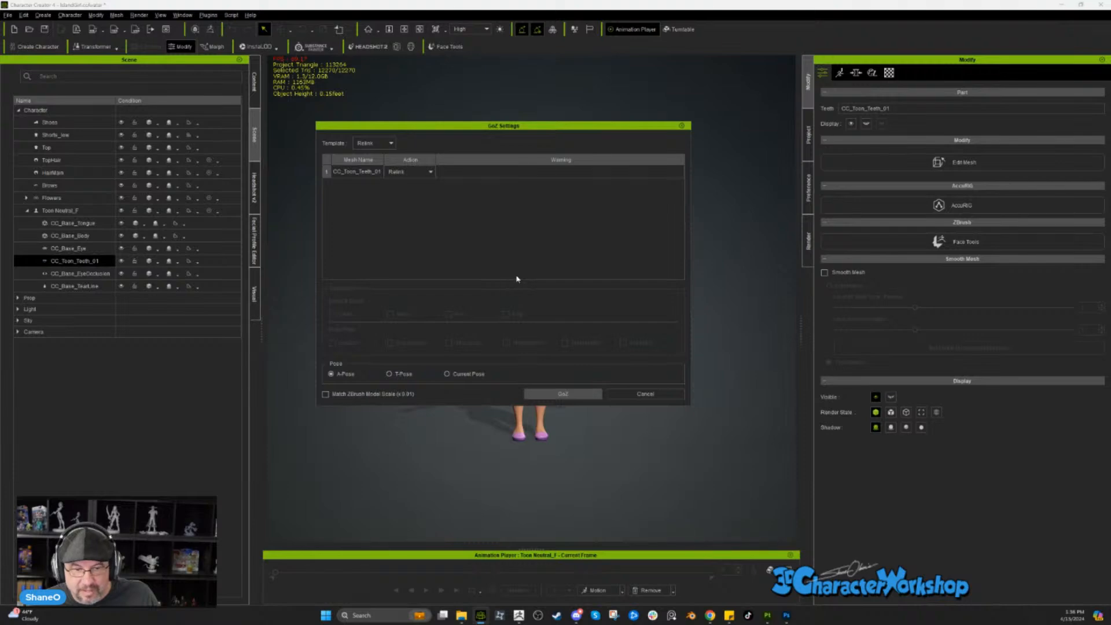
pyautogui.click(660, 396)
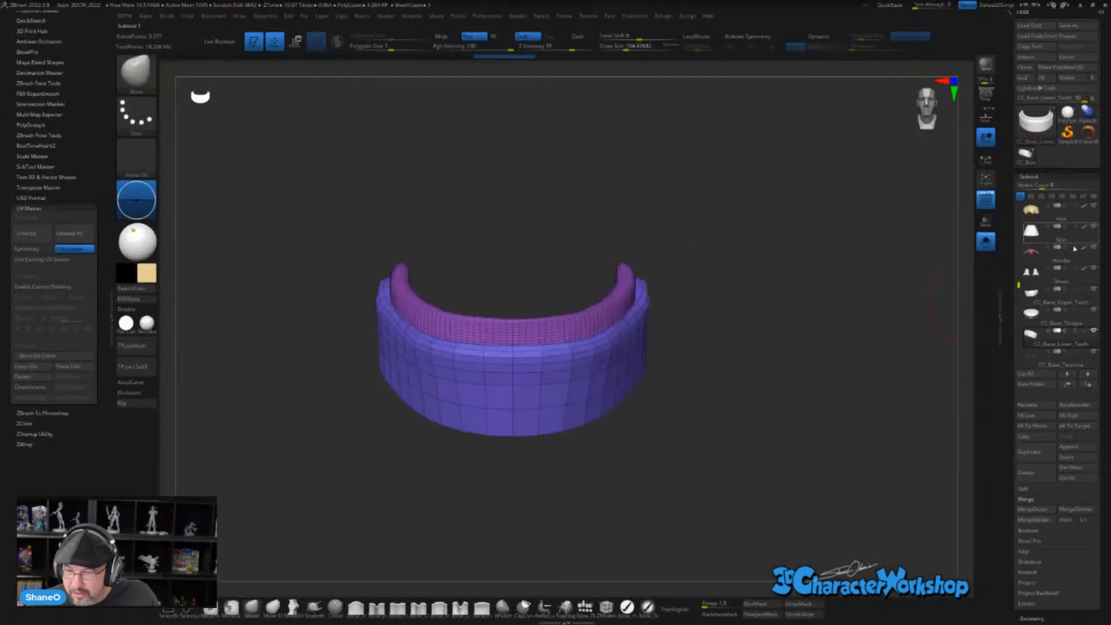
# - Switch to ZBrush and delete the CC_Base_Upper_Teeth and CC_Base_Lower_Teeth subtools
pyautogui.scroll(-2, 1036, 289)
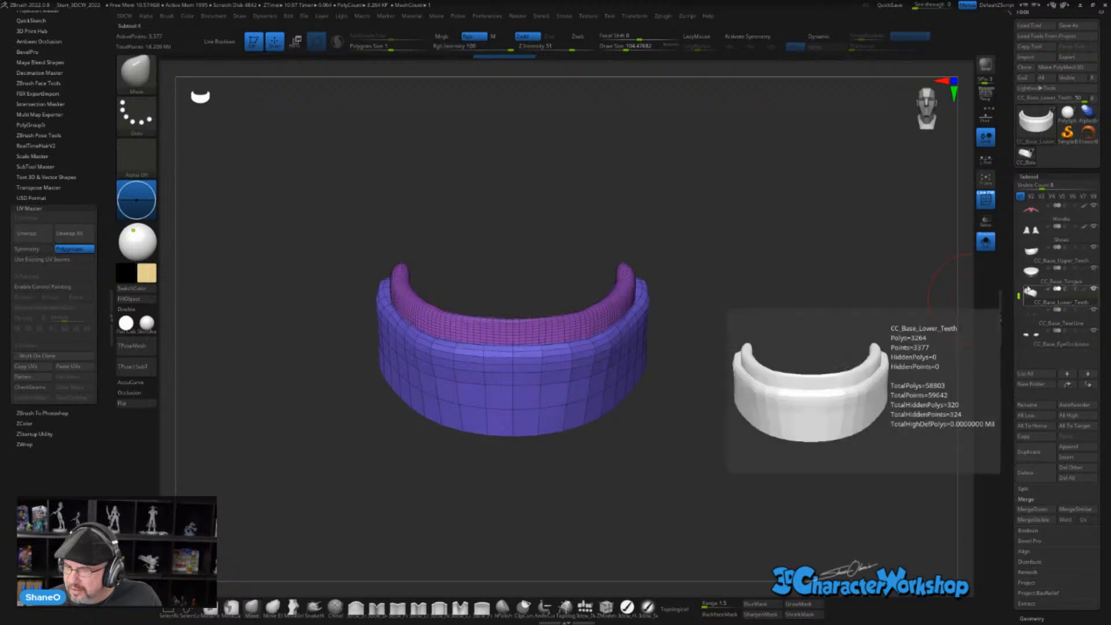
pyautogui.click(1031, 260)
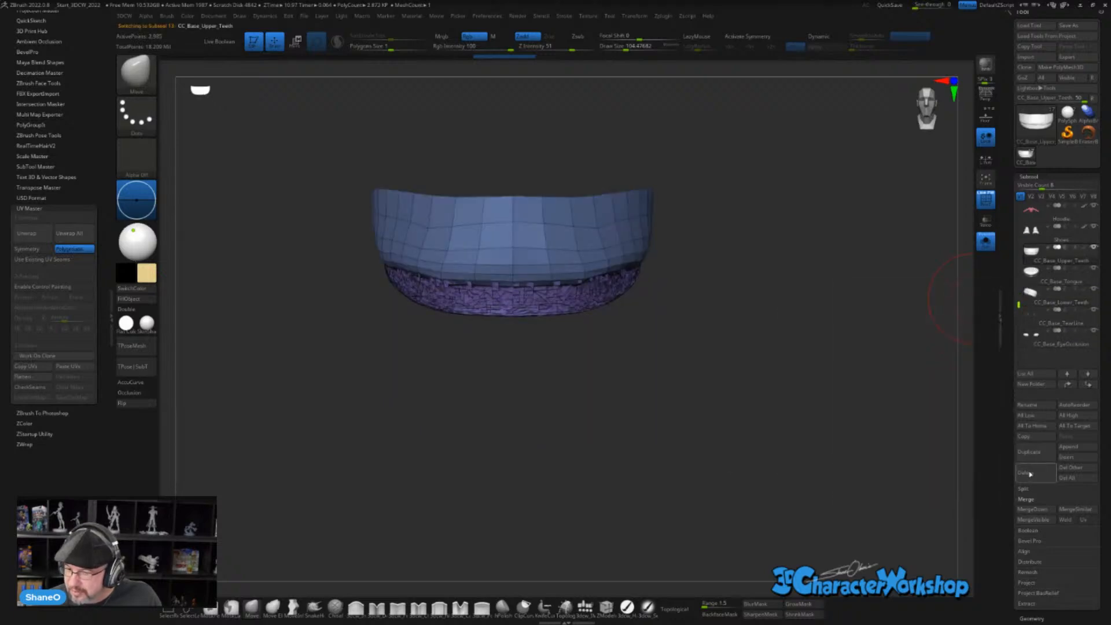
pyautogui.click(1034, 280)
pyautogui.scroll(-1, 1034, 283)
pyautogui.click(1034, 283)
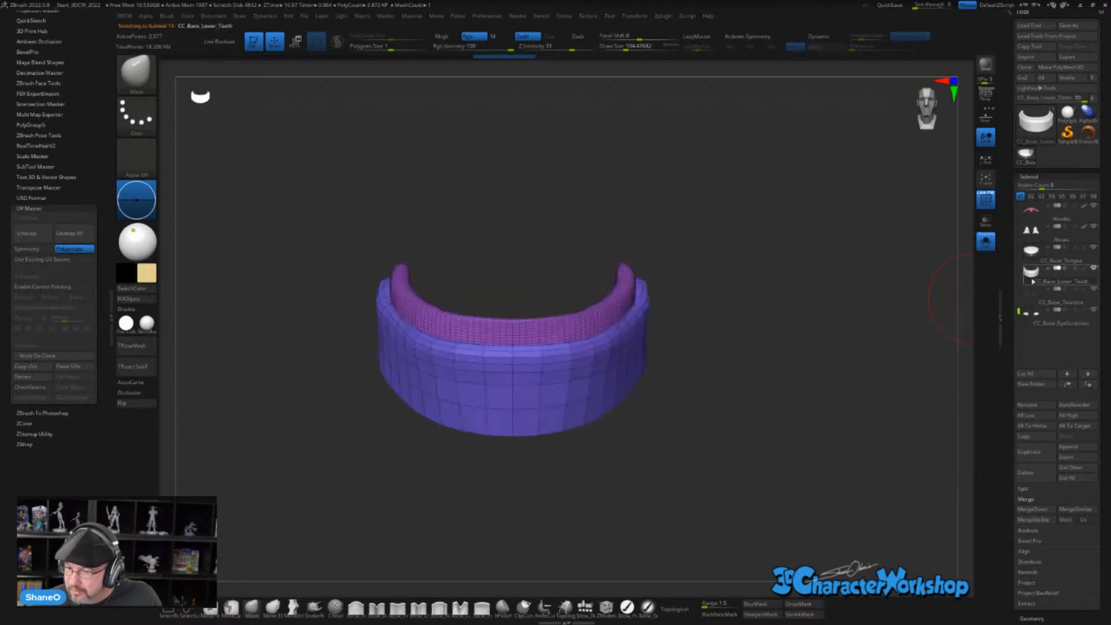
pyautogui.click(1025, 472)
# - Switch to Character Creator and send CC_Toon_Teeth_01 to ZBrush through GoZ with the Create action in A-Pose
pyautogui.hotkey('alt', 'Tab')
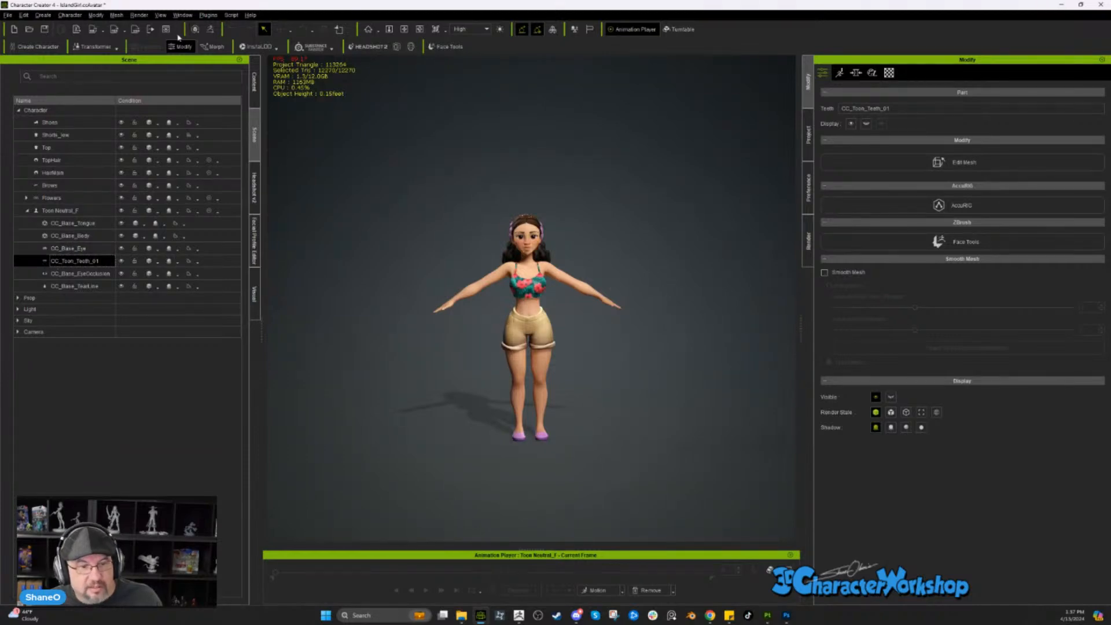
pyautogui.click(210, 29)
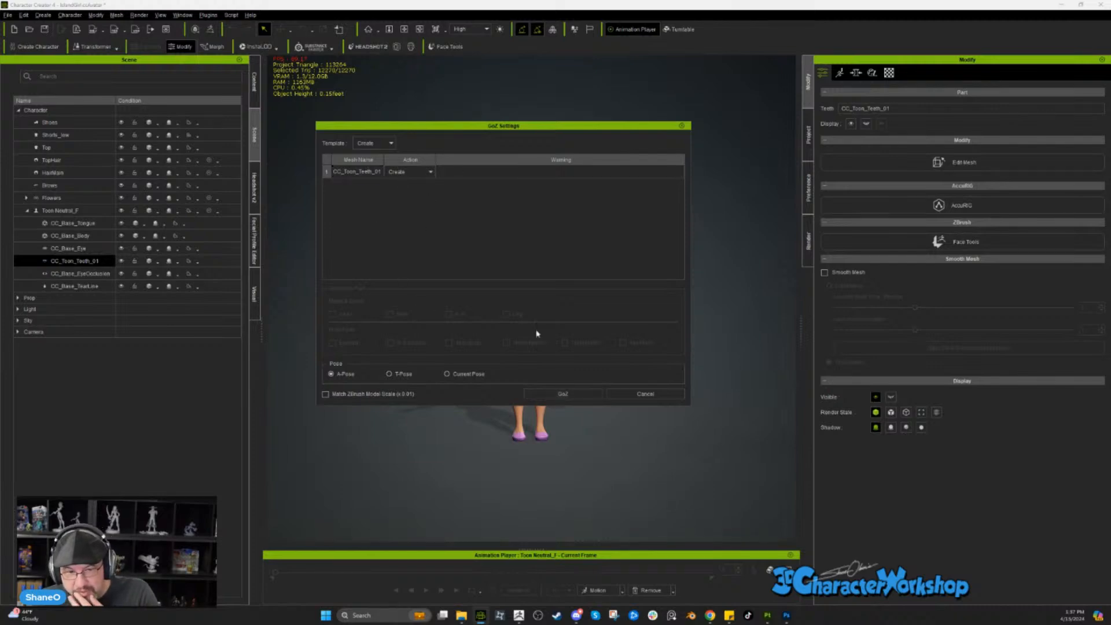
pyautogui.click(560, 394)
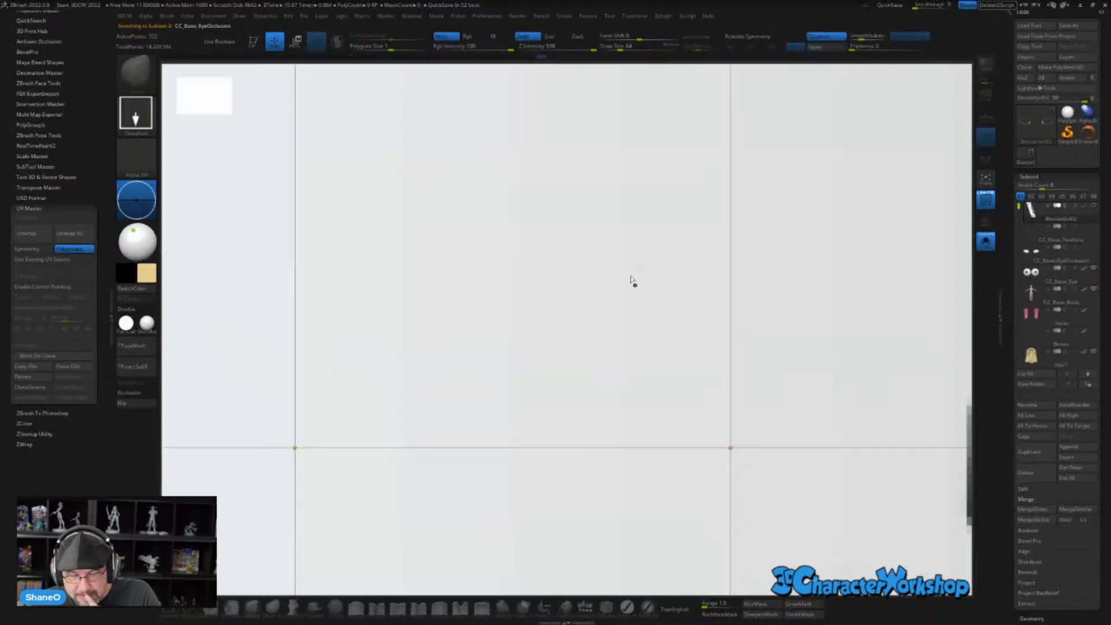
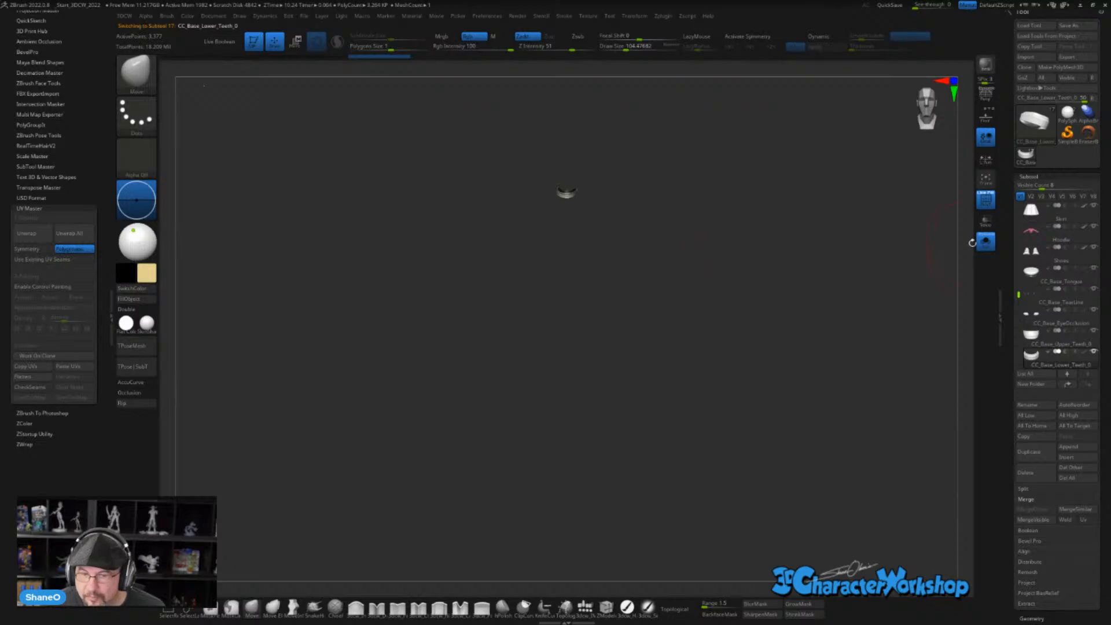
# - Inspect the position of the imported teeth relative to the head and select the CC_Base_Upper_Teeth_0 subtool
pyautogui.moveTo(739, 378); pyautogui.dragTo(654, 374)
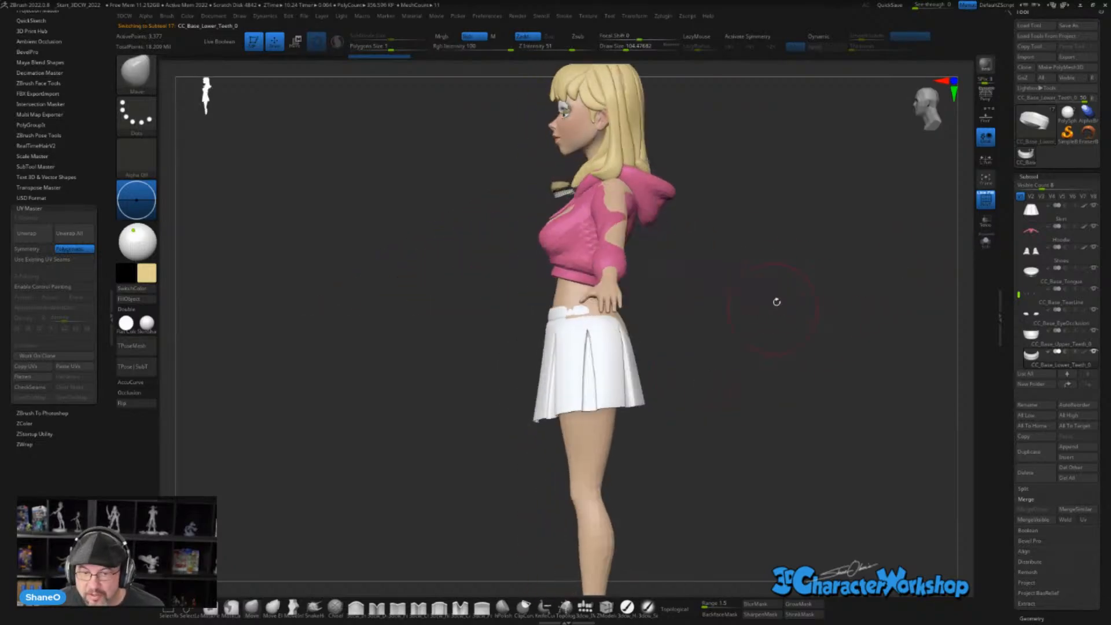
pyautogui.keyDown('alt'); pyautogui.moveTo(777, 302); pyautogui.dragTo(779, 425); pyautogui.keyUp('alt')
pyautogui.moveTo(432, 396)
pyautogui.mouseDown()
pyautogui.moveTo(492, 391)
pyautogui.moveTo(424, 394)
pyautogui.mouseUp()
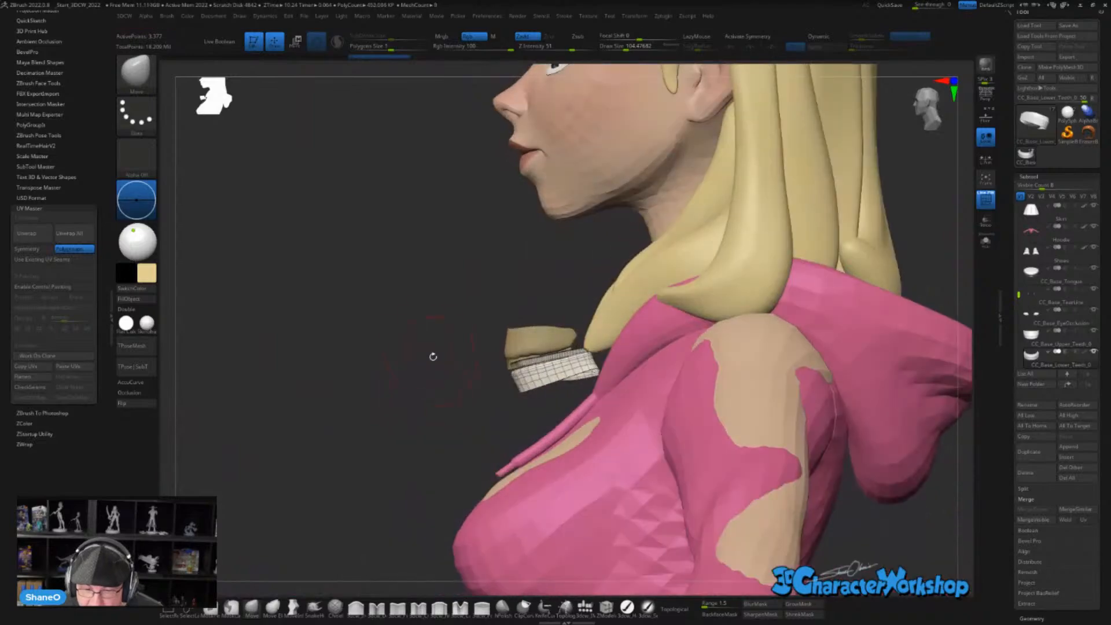
pyautogui.keyDown('alt'); pyautogui.moveTo(427, 347); pyautogui.dragTo(420, 481); pyautogui.keyUp('alt')
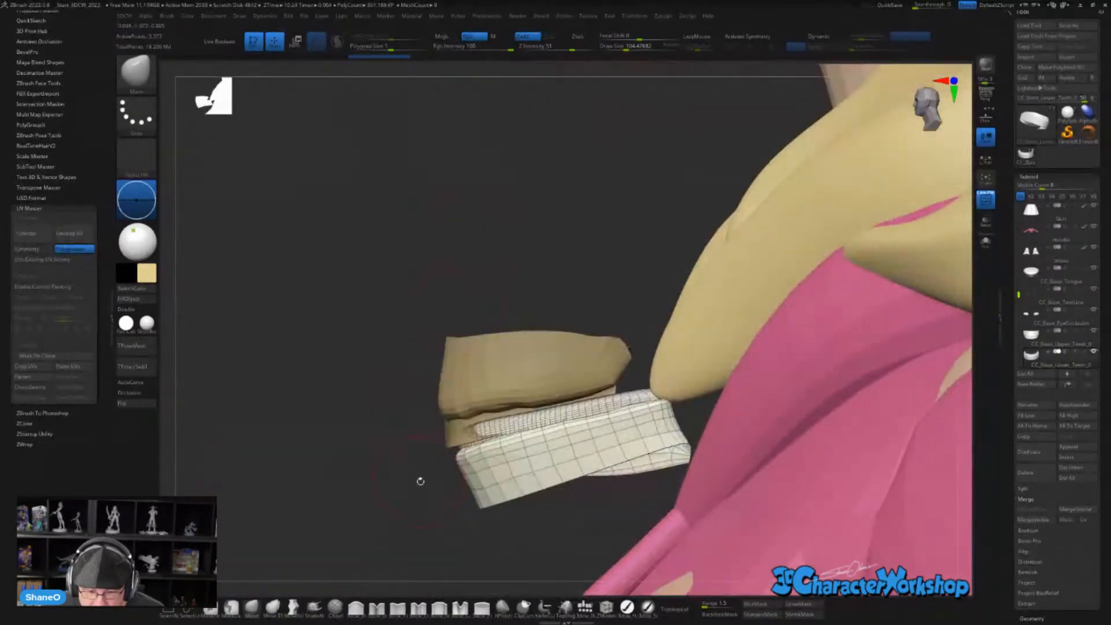
pyautogui.keyDown('alt'); pyautogui.click(446, 404); pyautogui.keyUp('alt')
pyautogui.moveTo(388, 451); pyautogui.dragTo(363, 439, button='right')
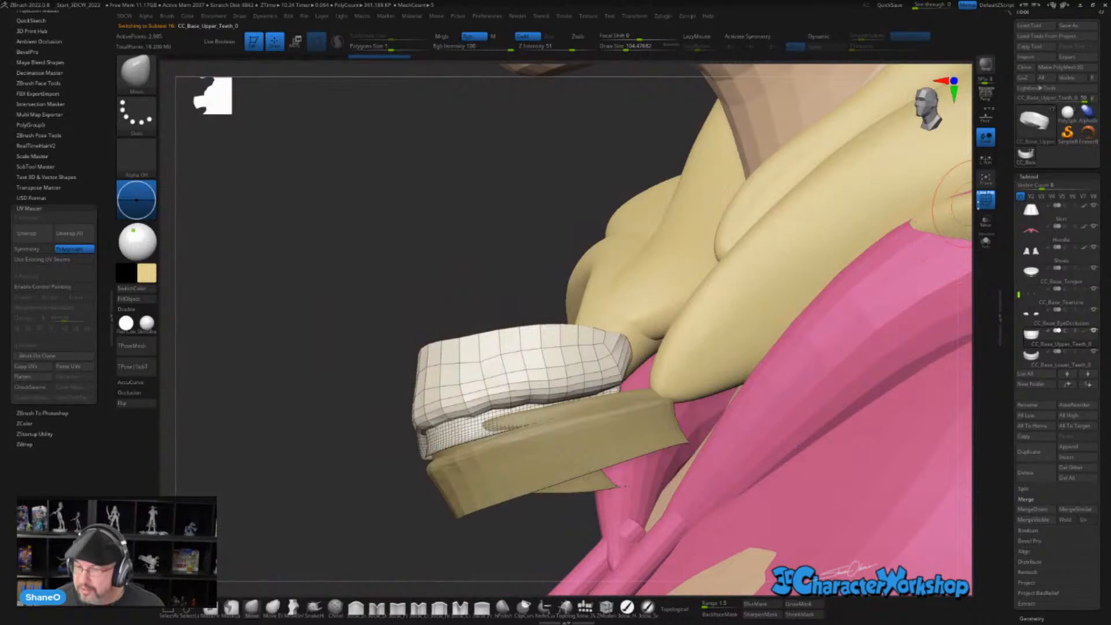
# - Isolate the upper teeth subtool and apply Auto Groups to give its separate parts their own polygroups
pyautogui.click(987, 246)
pyautogui.moveTo(475, 266); pyautogui.dragTo(476, 287, button='right')
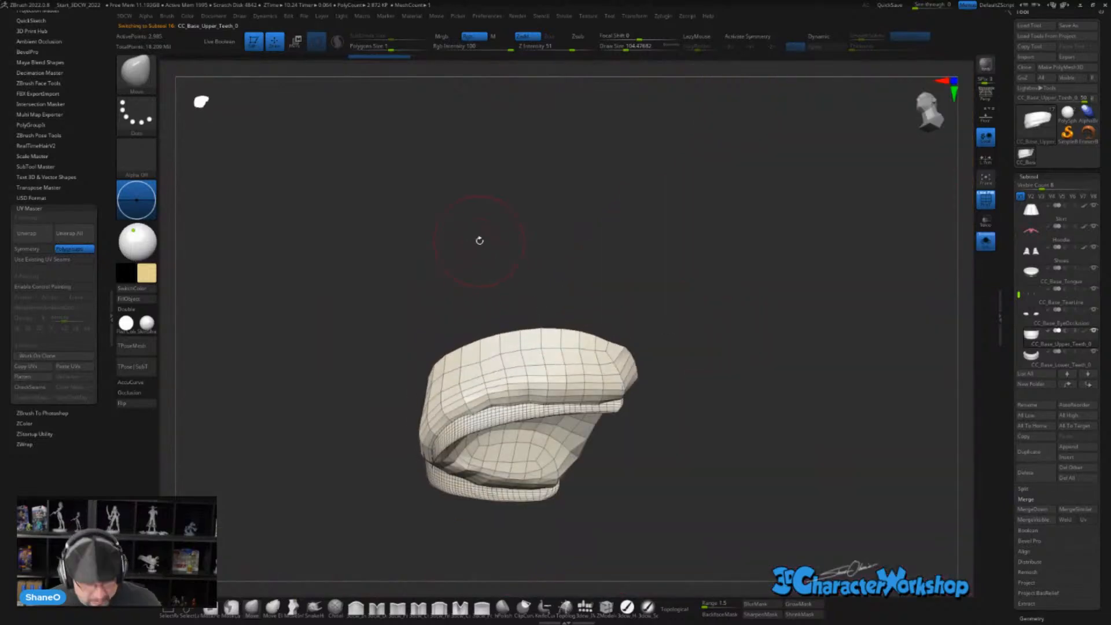
pyautogui.press('space')
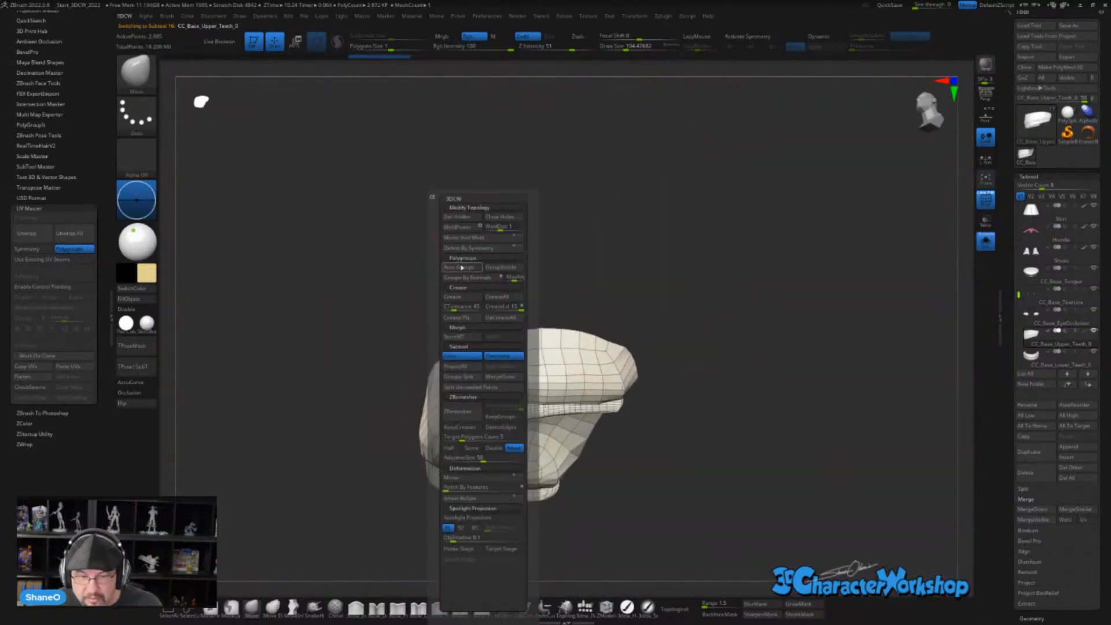
pyautogui.click(461, 267)
# - Show only the teeth polygroup of the upper teeth subtool, flip its normals, and unhide the gums again
pyautogui.moveTo(687, 233); pyautogui.dragTo(598, 436, button='right')
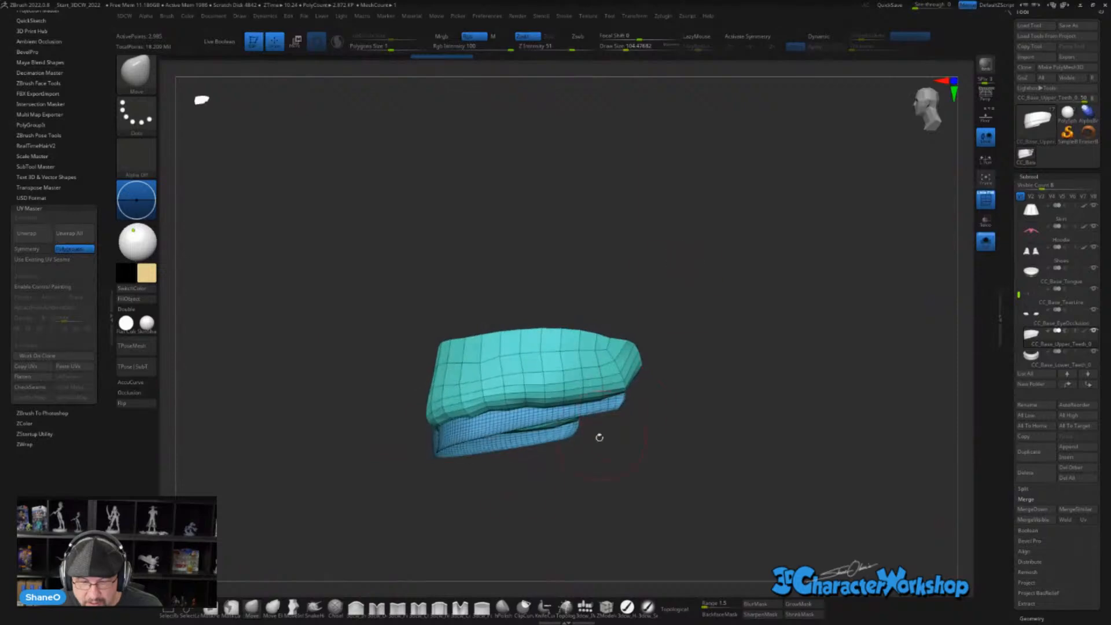
pyautogui.keyDown('ctrl'); pyautogui.keyDown('shift'); pyautogui.click(462, 436); pyautogui.keyUp('shift'); pyautogui.keyUp('ctrl')
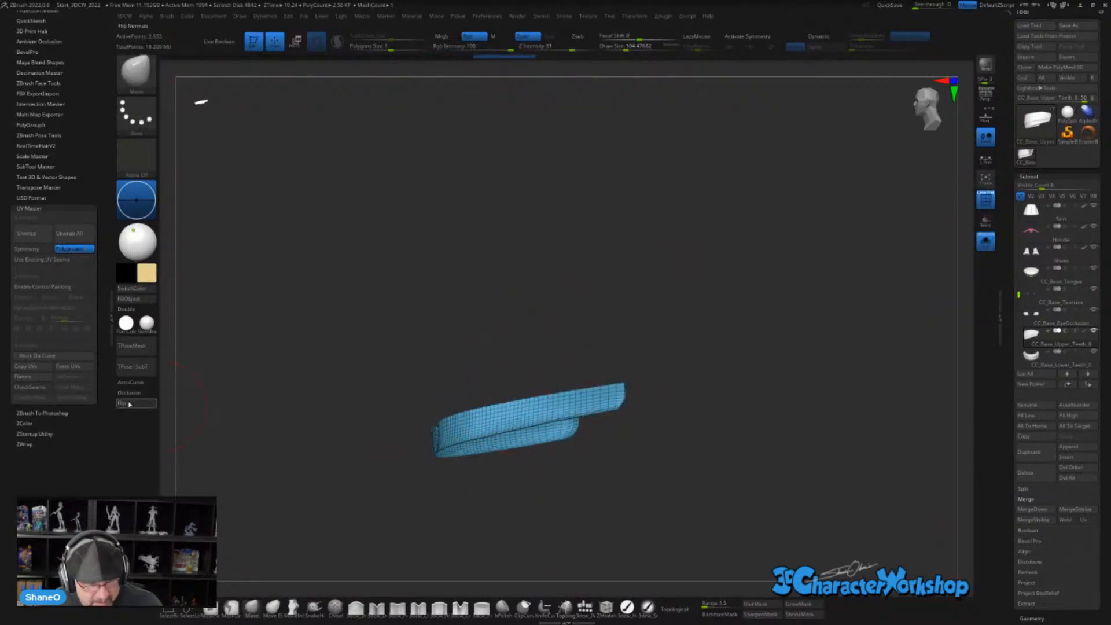
pyautogui.keyDown('ctrl'); pyautogui.keyDown('shift'); pyautogui.click(388, 265); pyautogui.keyUp('shift'); pyautogui.keyUp('ctrl')
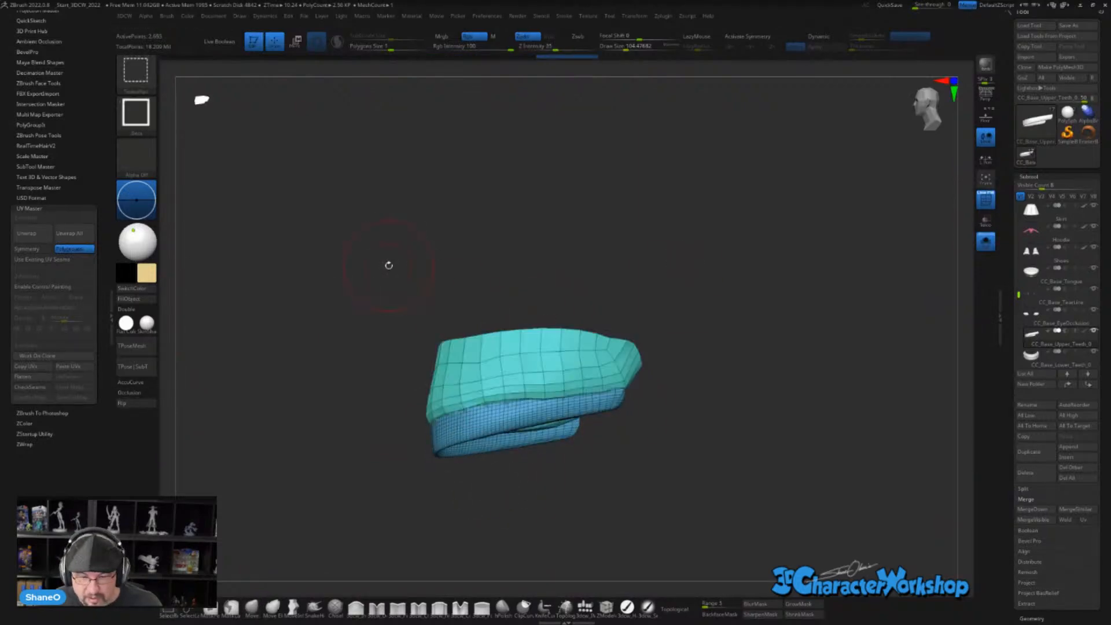
pyautogui.moveTo(388, 265)
pyautogui.mouseDown()
pyautogui.moveTo(391, 395)
pyautogui.moveTo(716, 381)
pyautogui.mouseUp()
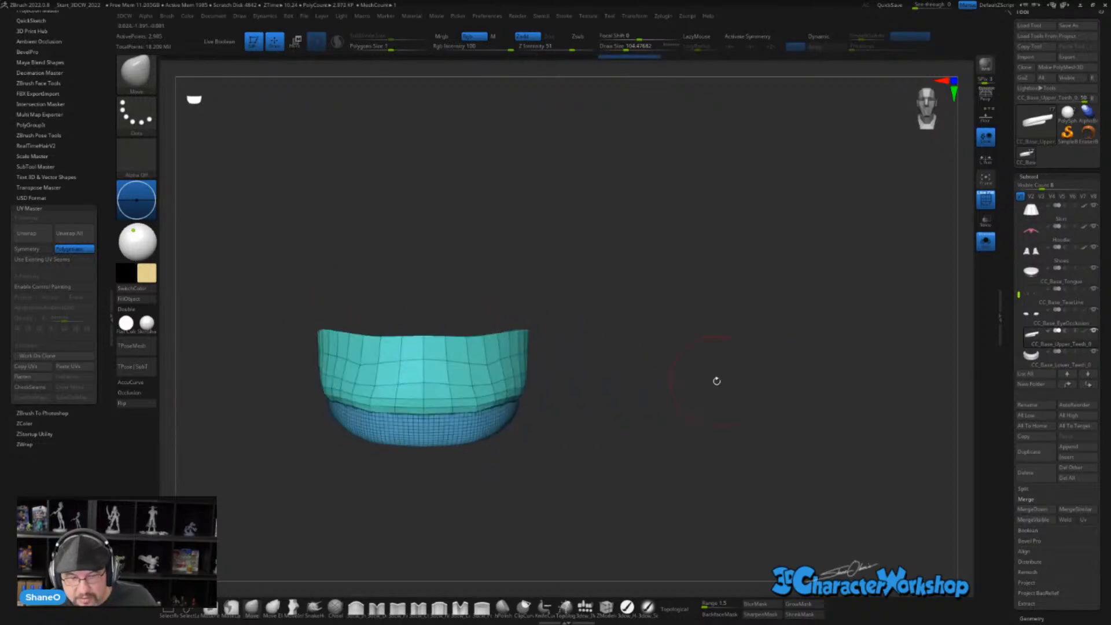
# - Bring the rest of the character back out of Solo mode and set up a side profile view of the head and teeth
pyautogui.click(987, 243)
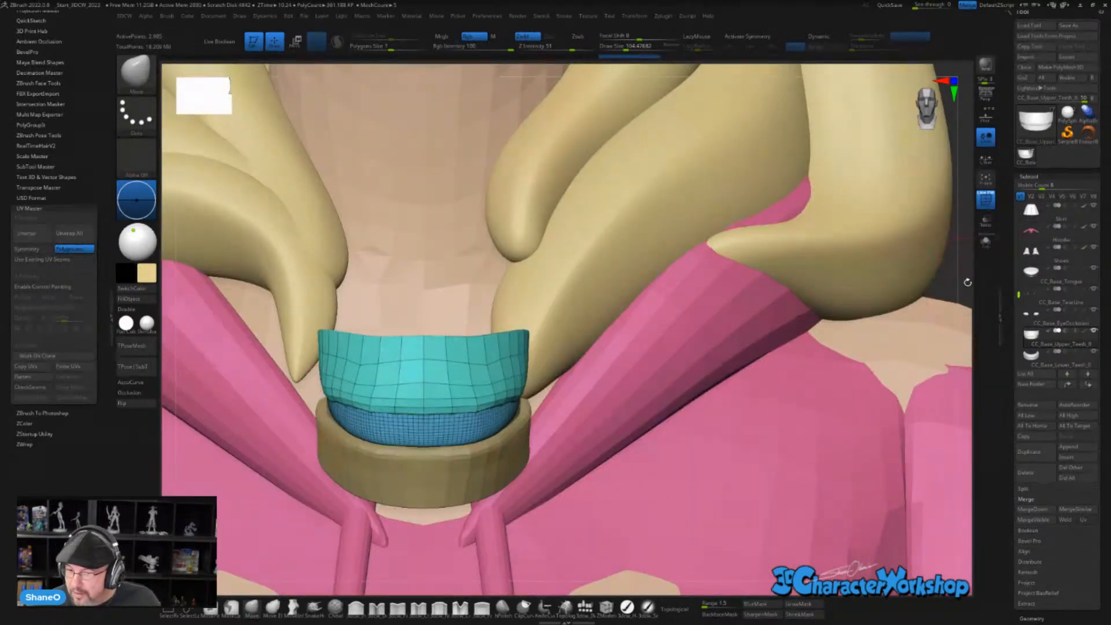
pyautogui.keyDown('alt'); pyautogui.moveTo(967, 282); pyautogui.dragTo(694, 318); pyautogui.keyUp('alt')
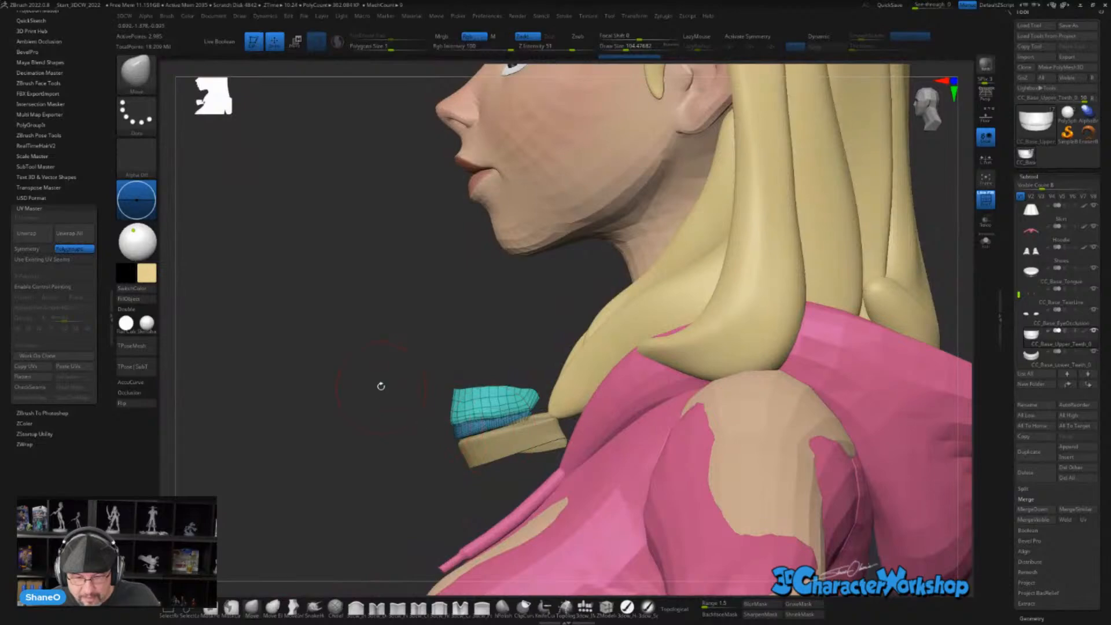
pyautogui.moveTo(381, 386); pyautogui.dragTo(386, 423)
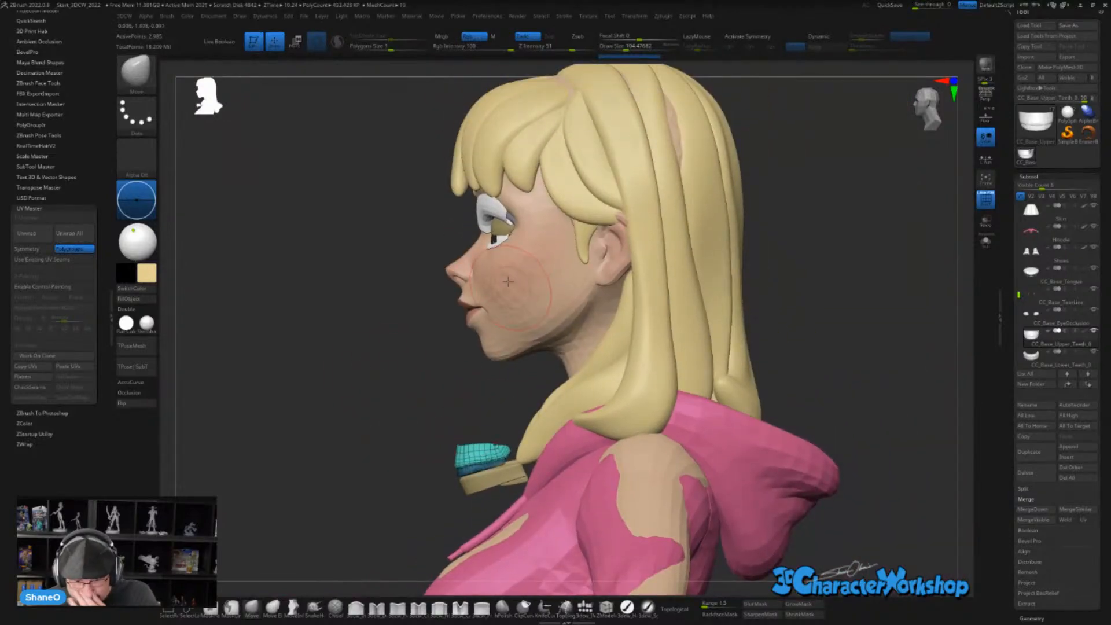
pyautogui.moveTo(462, 404); pyautogui.dragTo(439, 387)
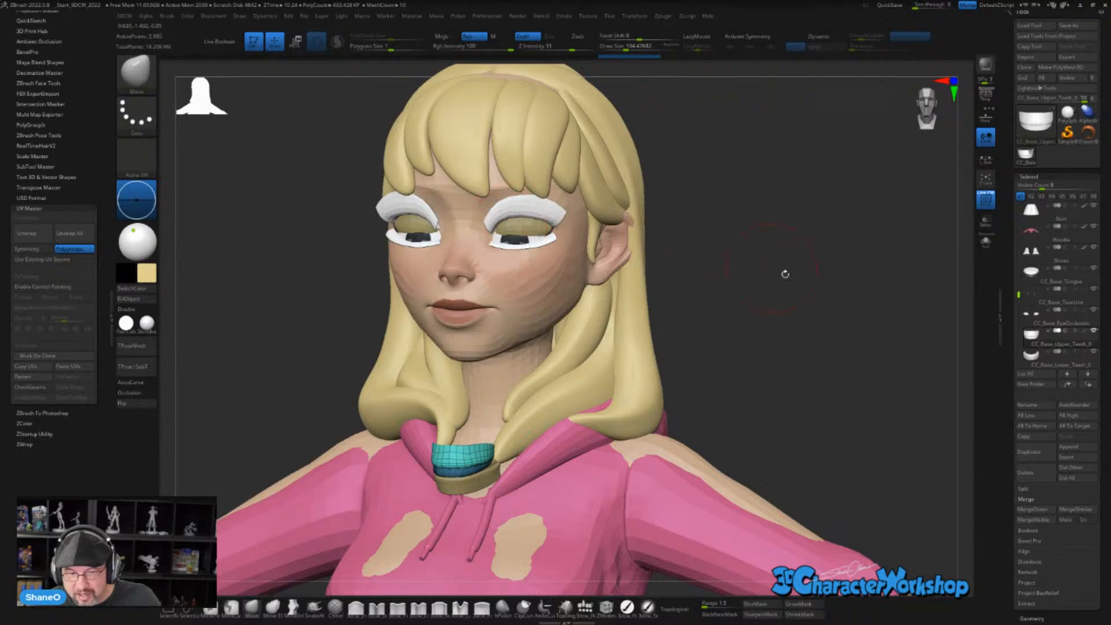
pyautogui.moveTo(785, 273); pyautogui.dragTo(407, 389)
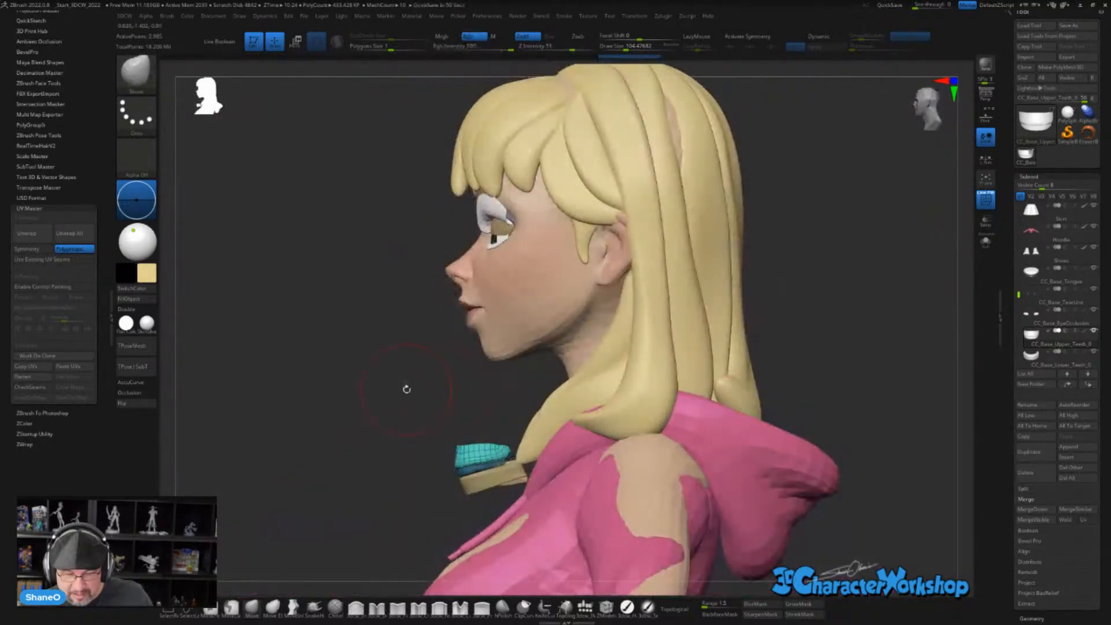
# - Turn on transparency and move the upper teeth with the gizmo from below the chin up into the mouth area inside the head
pyautogui.press('w')
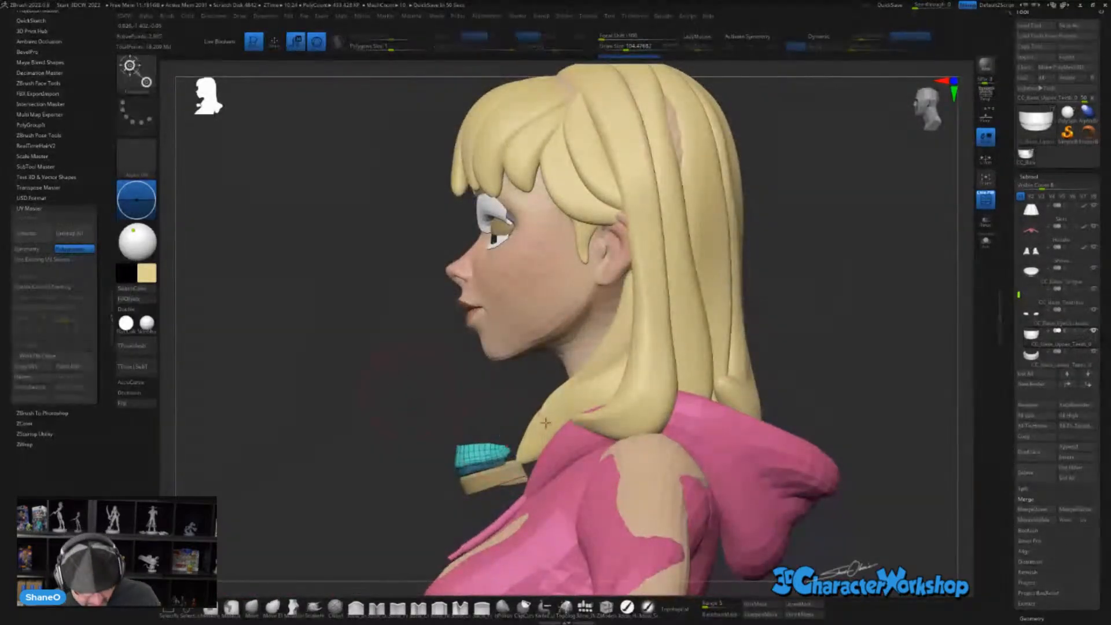
pyautogui.click(473, 453)
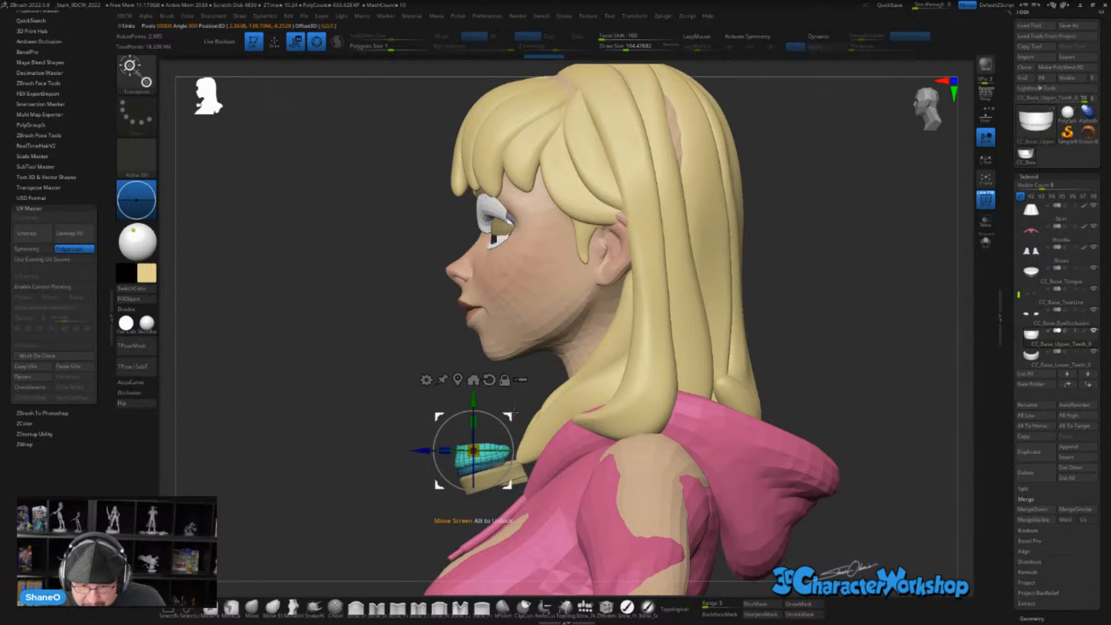
pyautogui.click(989, 221)
pyautogui.moveTo(474, 451); pyautogui.dragTo(489, 288)
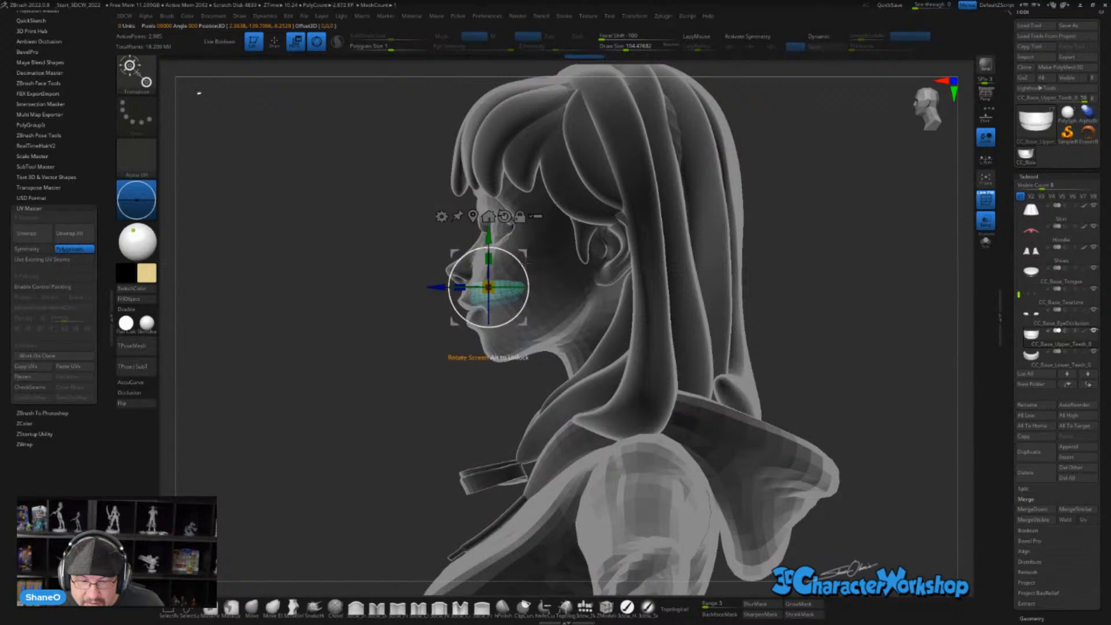
# - Adjust the upper teeth's placement inside the head and move the lower teeth up from the chest into the mouth
pyautogui.moveTo(523, 252); pyautogui.dragTo(513, 262)
pyautogui.click(1042, 355)
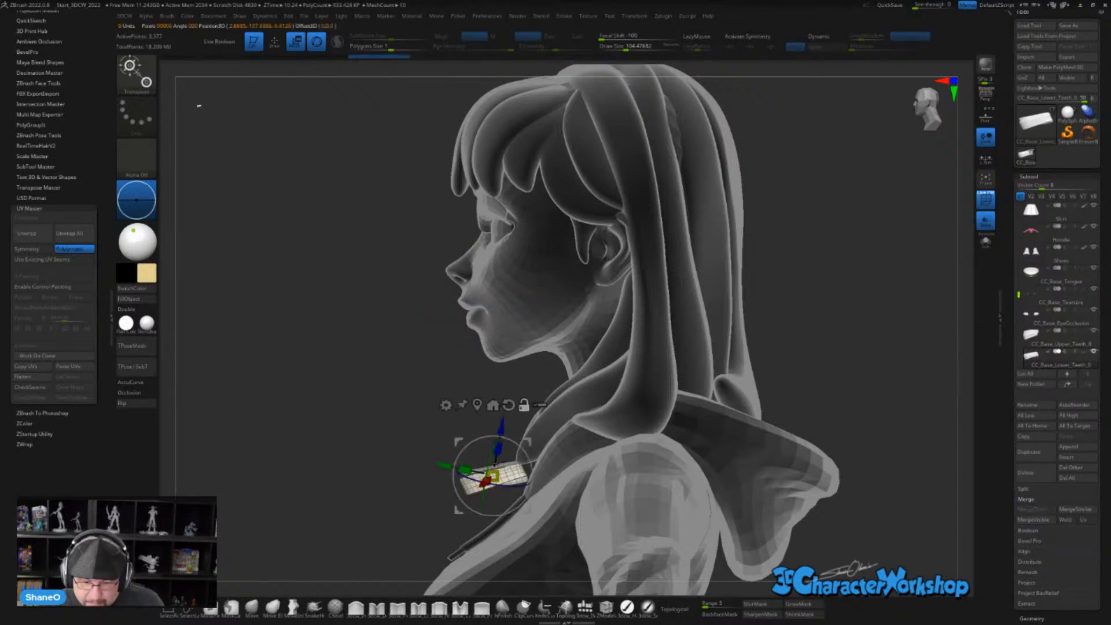
pyautogui.moveTo(528, 441); pyautogui.dragTo(523, 283)
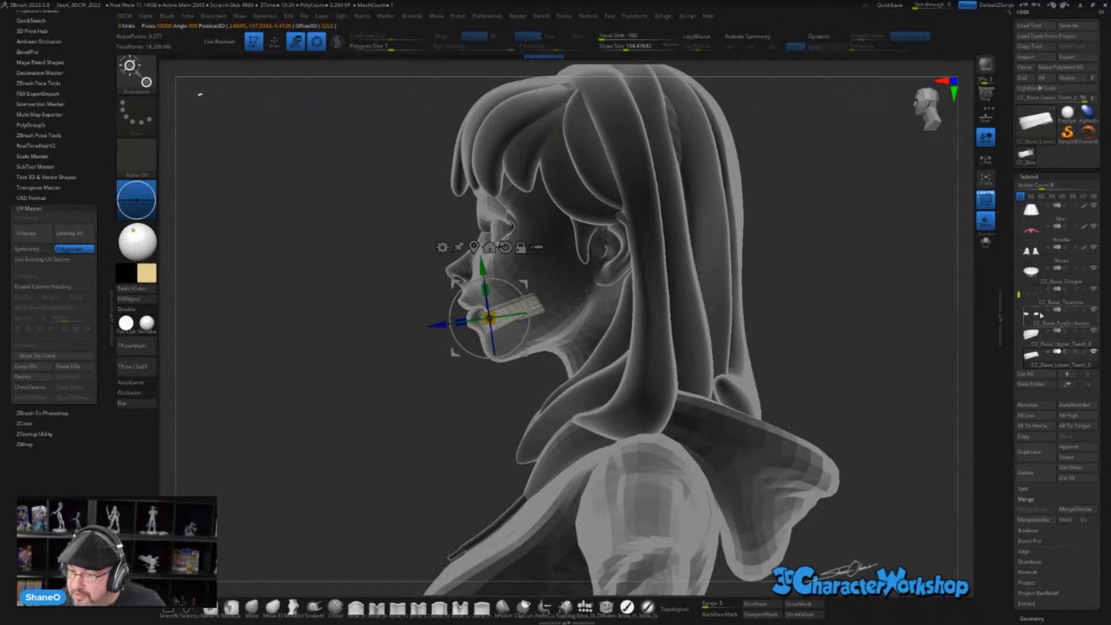
# - Hide the CC_Base_Body subtool and nudge the lower teeth slightly upward against the upper teeth, checking the fit from the side and front
pyautogui.scroll(5, 1040, 316)
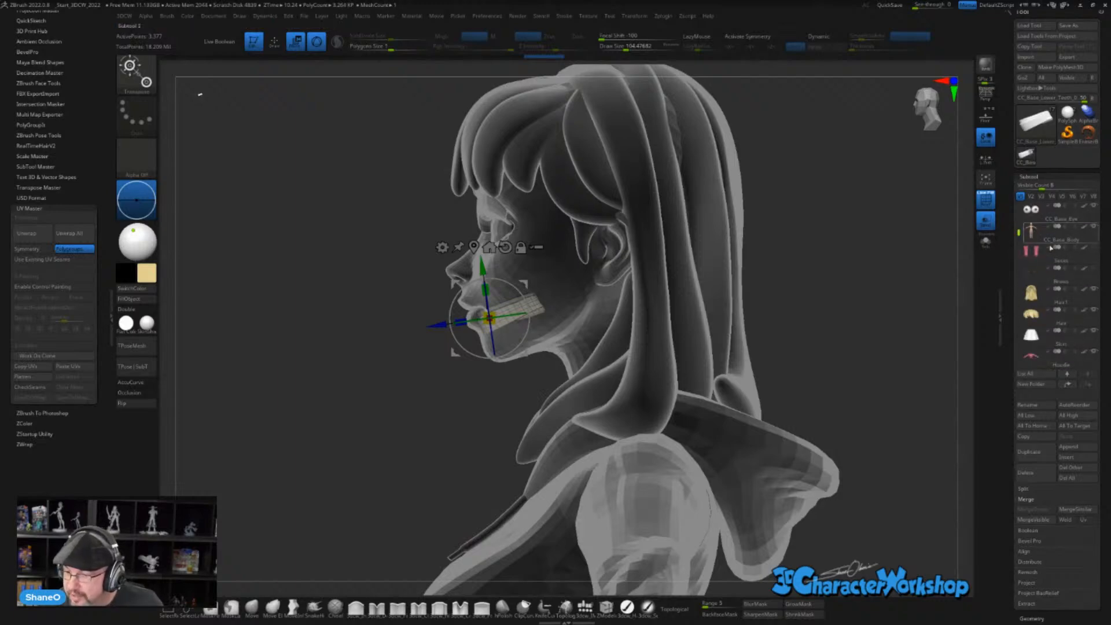
pyautogui.click(1094, 226)
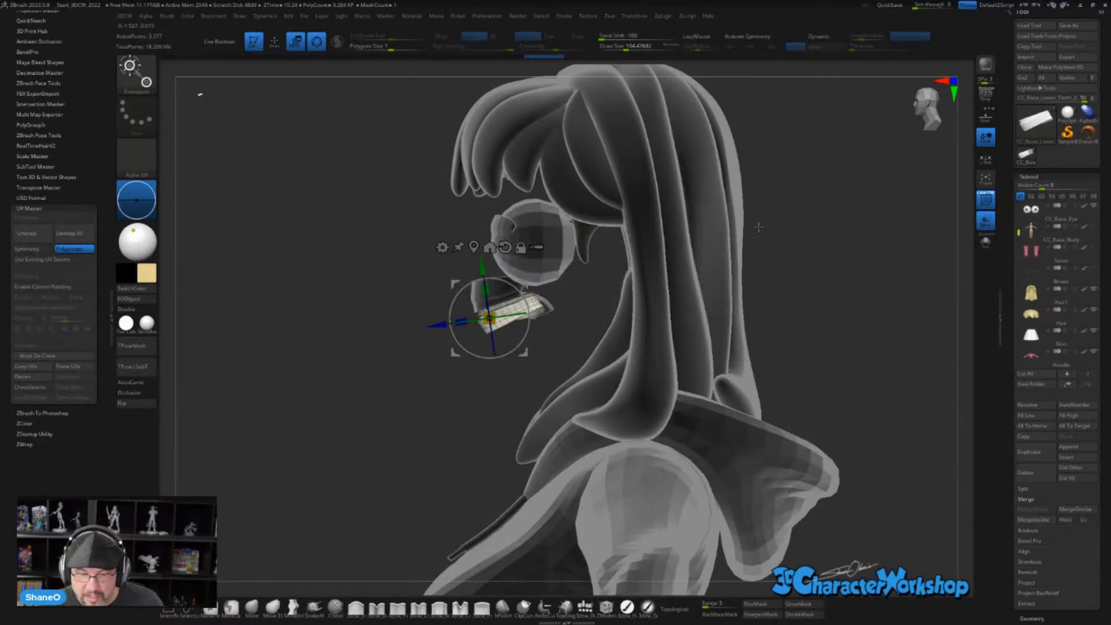
pyautogui.keyDown('alt'); pyautogui.moveTo(782, 225); pyautogui.dragTo(638, 420); pyautogui.keyUp('alt')
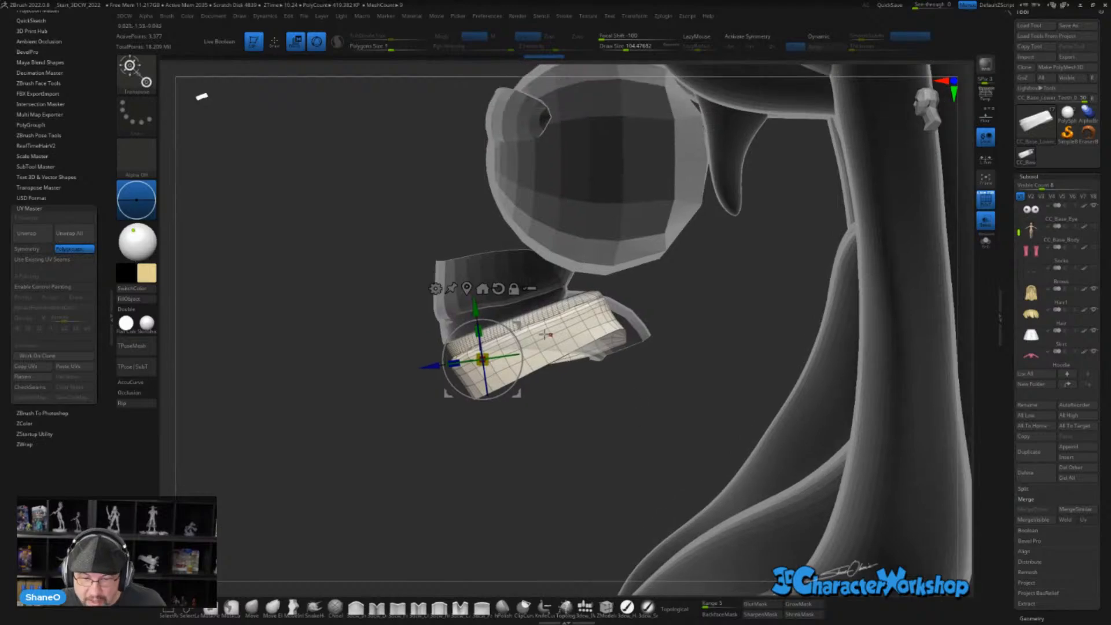
pyautogui.moveTo(520, 325); pyautogui.dragTo(519, 321)
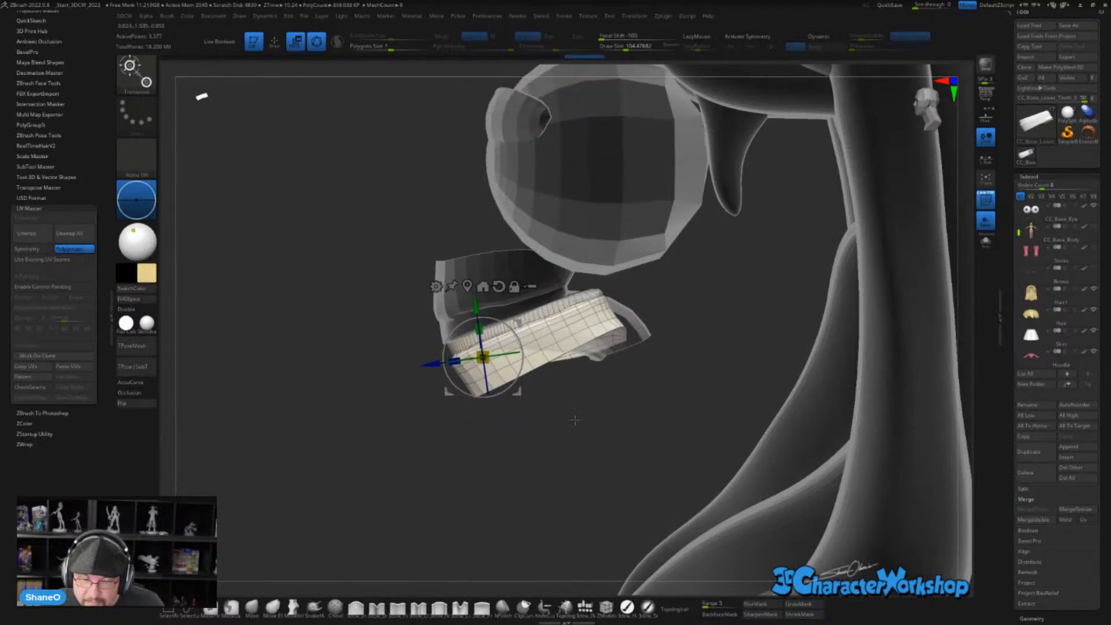
pyautogui.moveTo(576, 420); pyautogui.dragTo(599, 419)
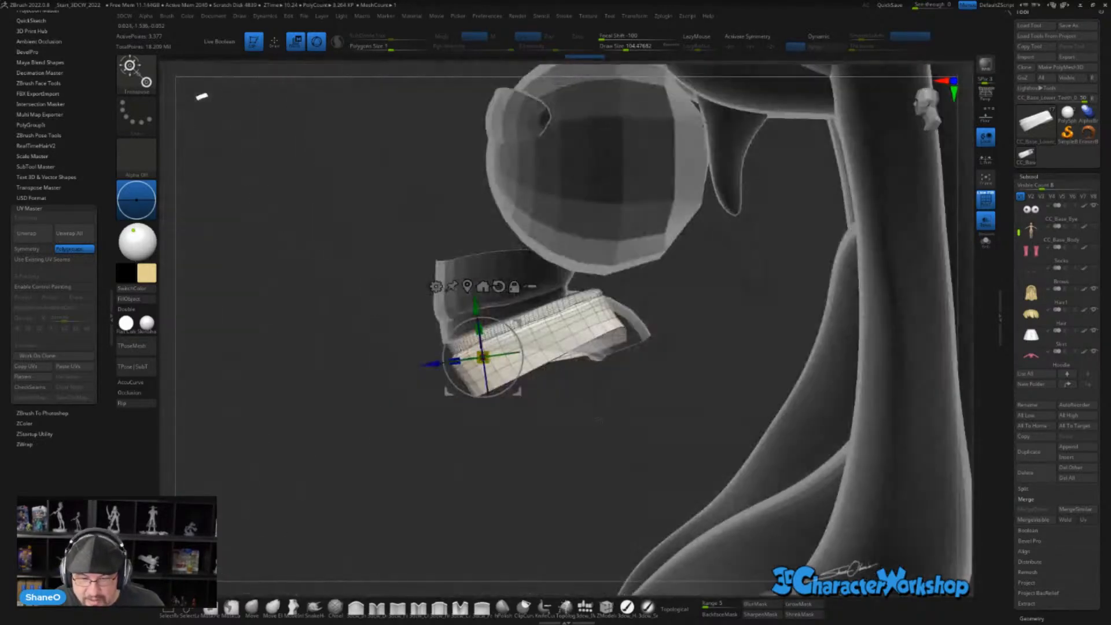
pyautogui.moveTo(431, 472); pyautogui.dragTo(510, 484)
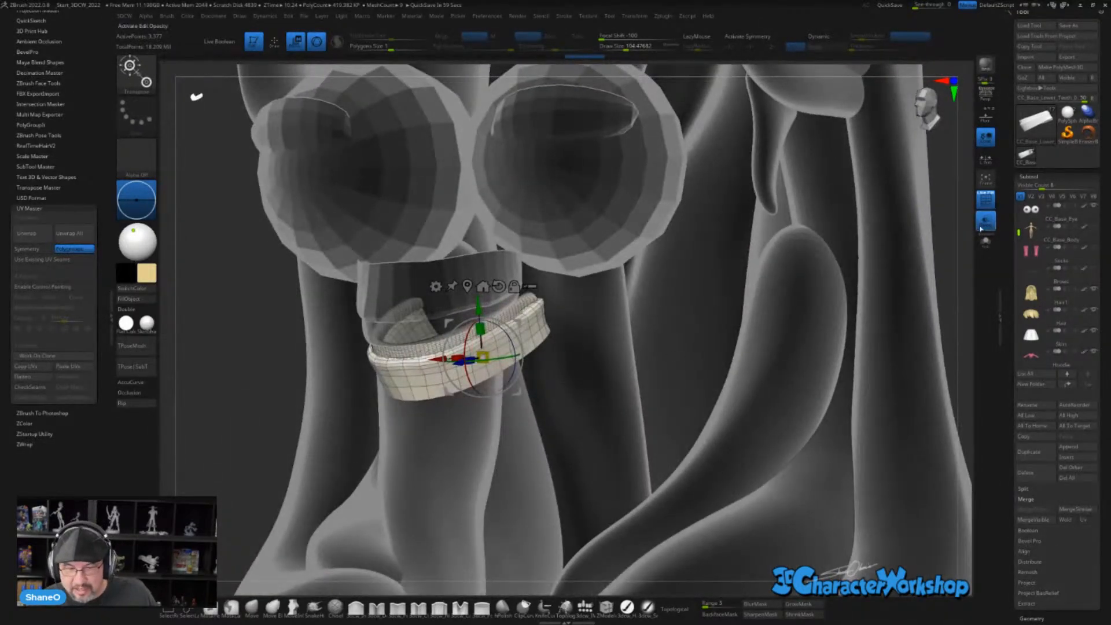
pyautogui.keyDown('shift'); pyautogui.moveTo(297, 359); pyautogui.dragTo(370, 358); pyautogui.keyUp('shift')
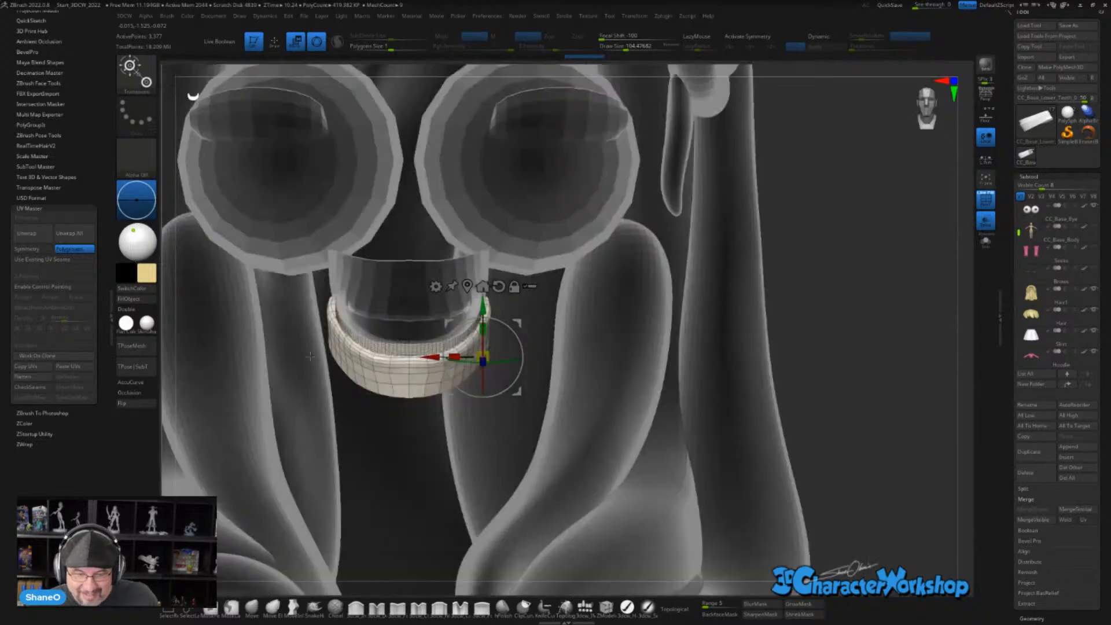
pyautogui.moveTo(874, 305)
pyautogui.mouseDown()
pyautogui.moveTo(865, 271)
pyautogui.moveTo(883, 314)
pyautogui.moveTo(847, 323)
pyautogui.moveTo(870, 311)
pyautogui.mouseUp()
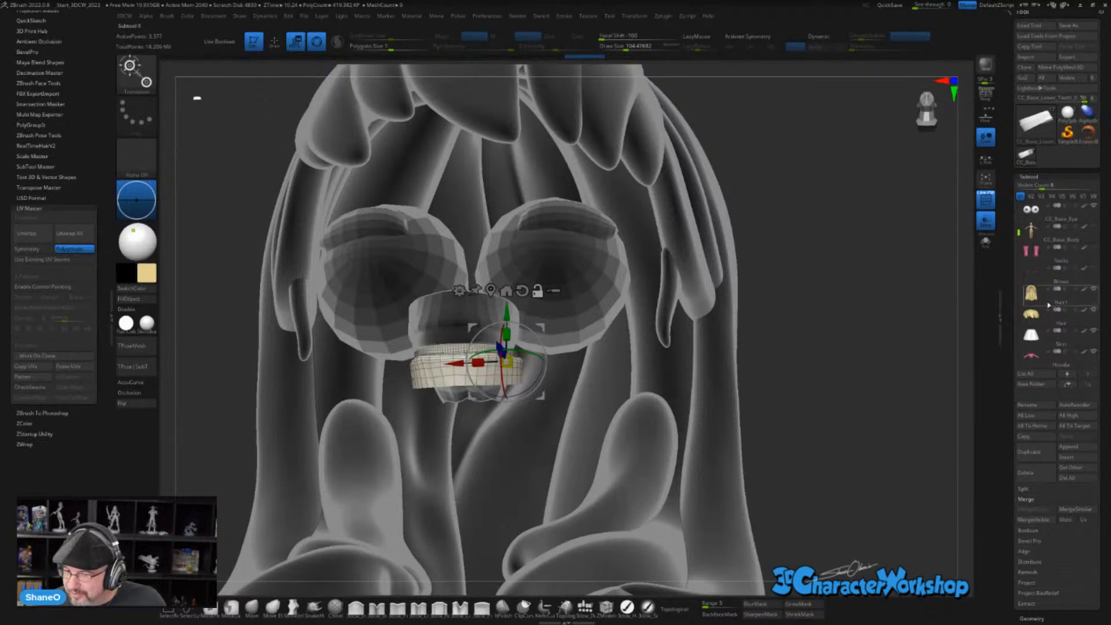
# - Select the upper teeth subtool, centre the gizmo on the mesh and widen the teeth slightly along their width
pyautogui.moveTo(1019, 232); pyautogui.dragTo(1016, 318)
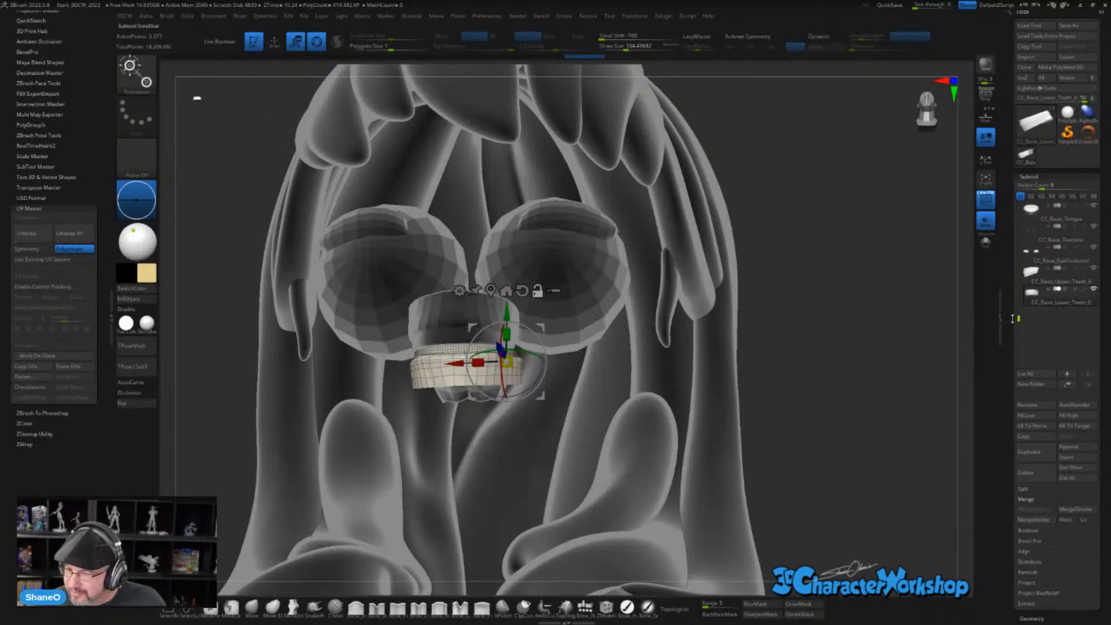
pyautogui.click(1032, 272)
pyautogui.moveTo(880, 304); pyautogui.dragTo(521, 379)
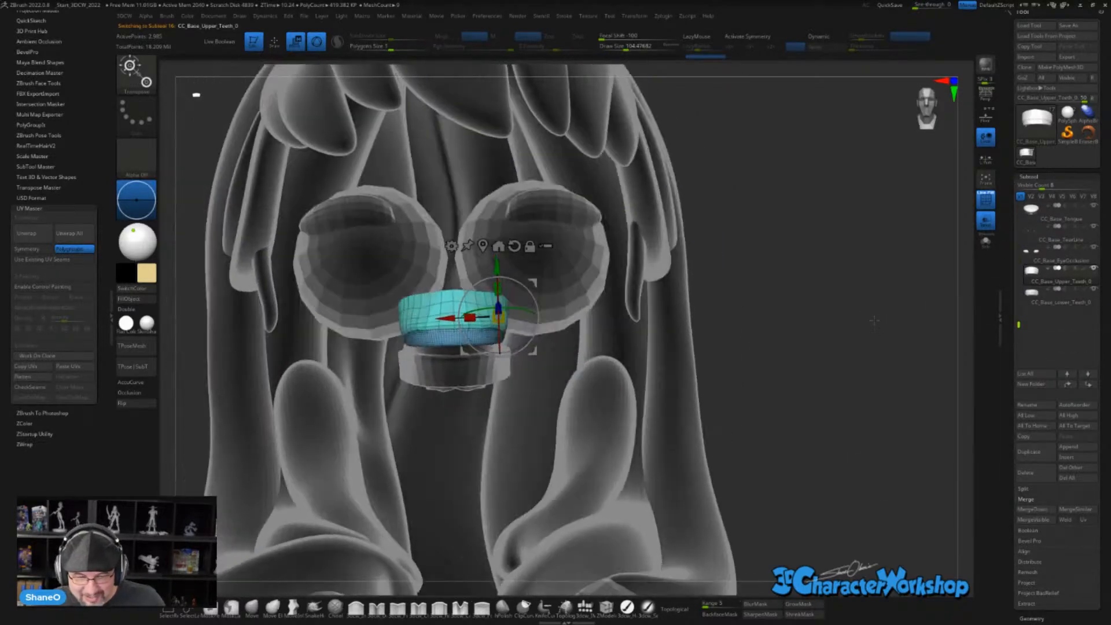
pyautogui.click(497, 250)
pyautogui.moveTo(426, 319); pyautogui.dragTo(425, 318)
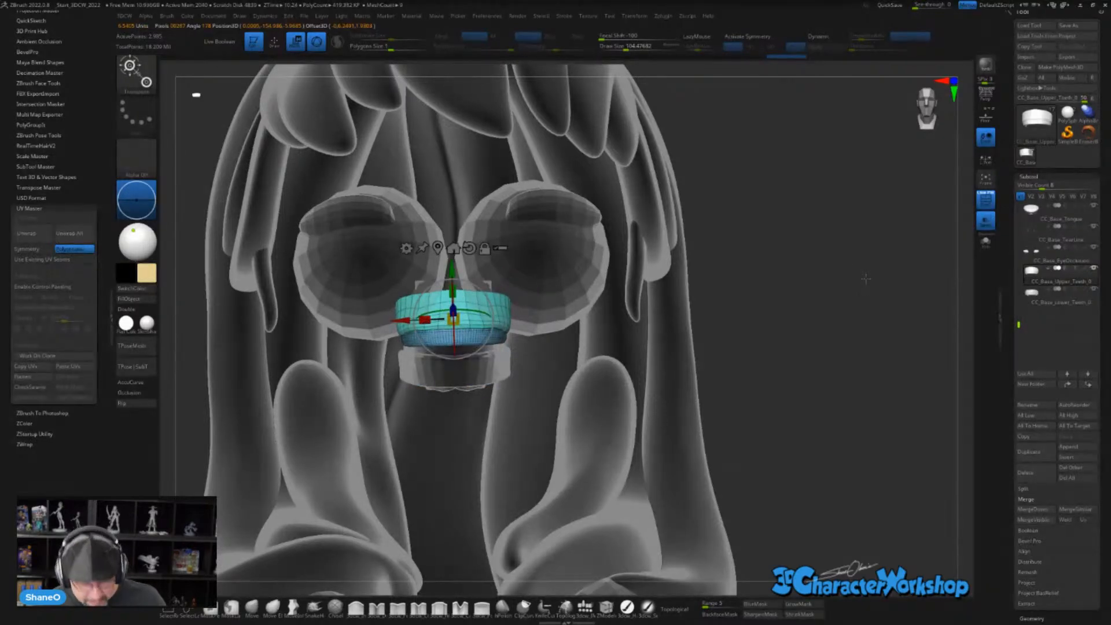
# - Inspect the teeth alignment from the side and front, turn off the ghosted transparency and show the CC_Base_Body subtool again
pyautogui.press('q')
pyautogui.moveTo(866, 279); pyautogui.dragTo(456, 431)
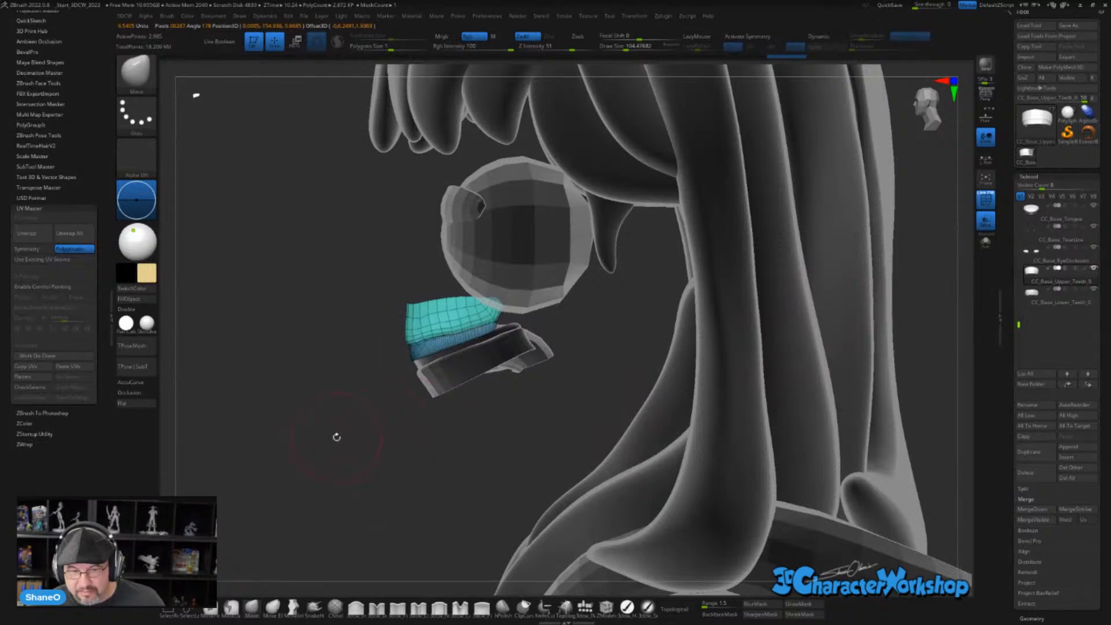
pyautogui.moveTo(337, 437); pyautogui.dragTo(812, 380)
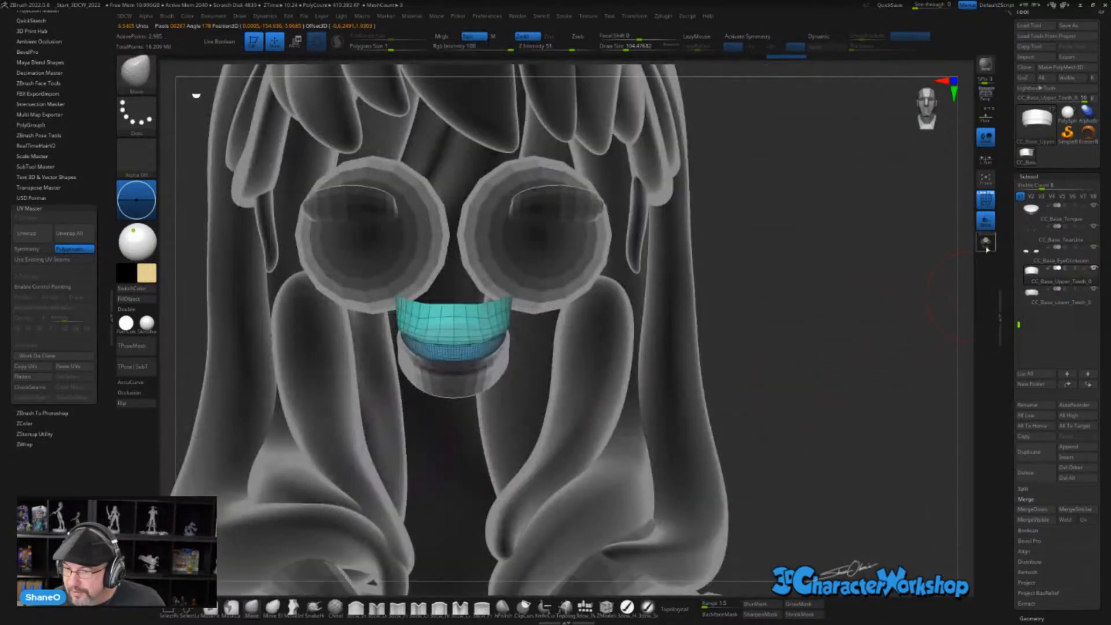
pyautogui.click(987, 219)
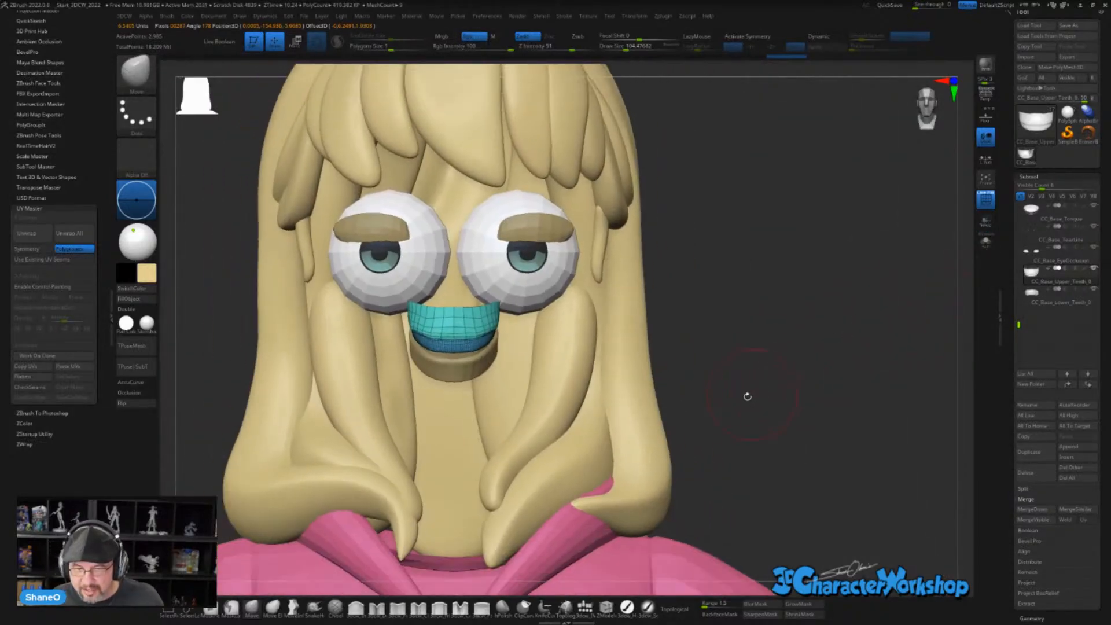
pyautogui.moveTo(748, 396); pyautogui.dragTo(949, 316)
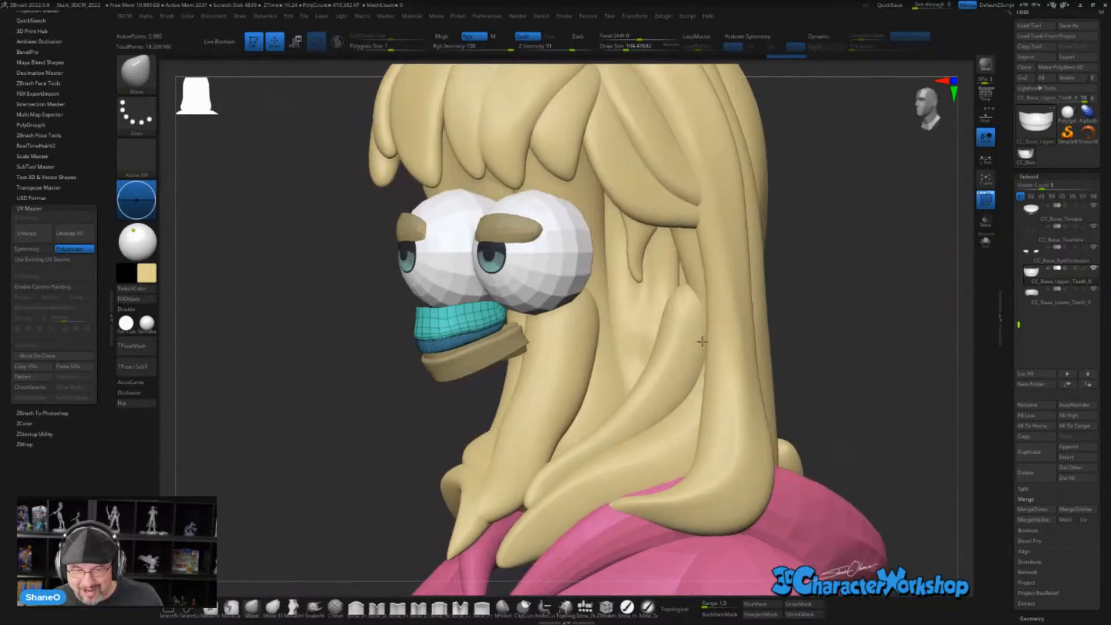
pyautogui.scroll(5, 1019, 322)
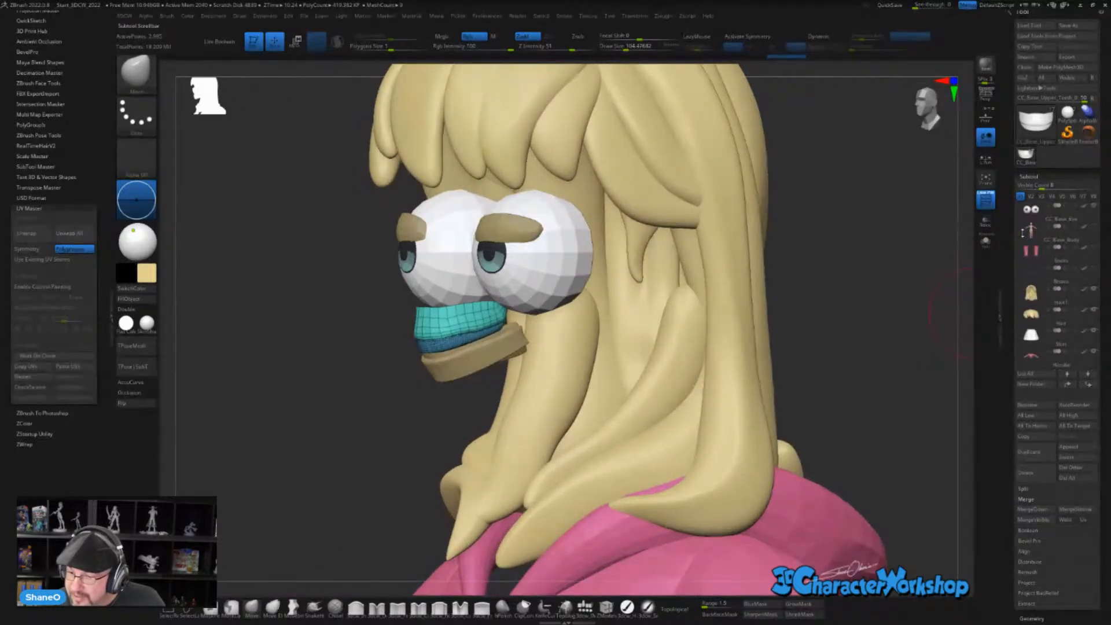
pyautogui.click(1094, 227)
pyautogui.moveTo(919, 281); pyautogui.dragTo(856, 298)
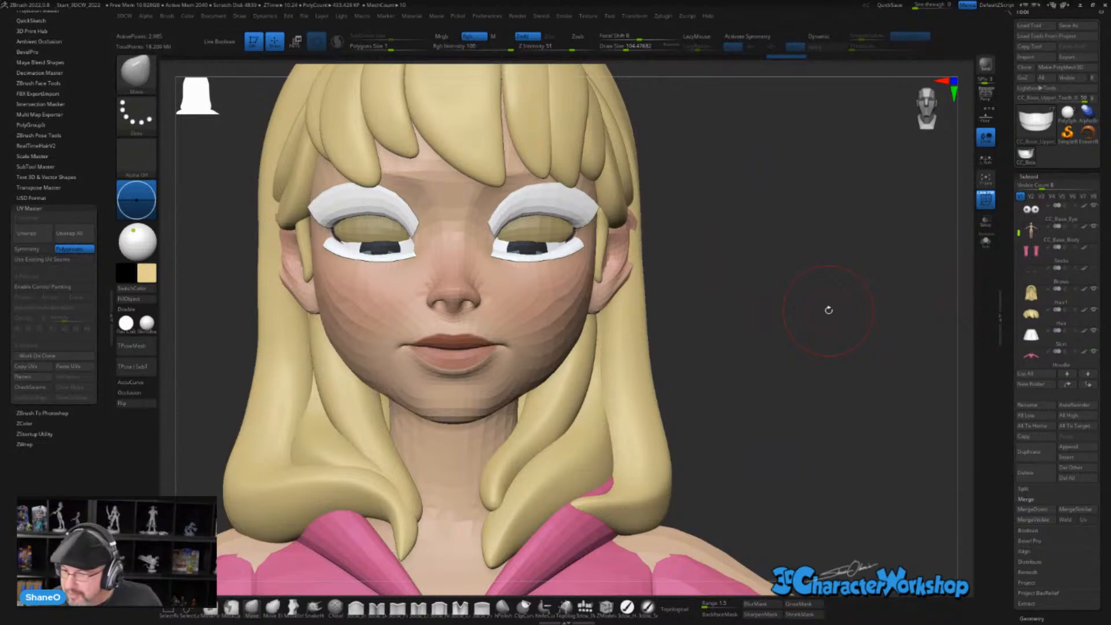
# - Select the CC_Base_Eye subtool, reset the gizmo's orientation and move the eyes up in their sockets
pyautogui.click(1033, 216)
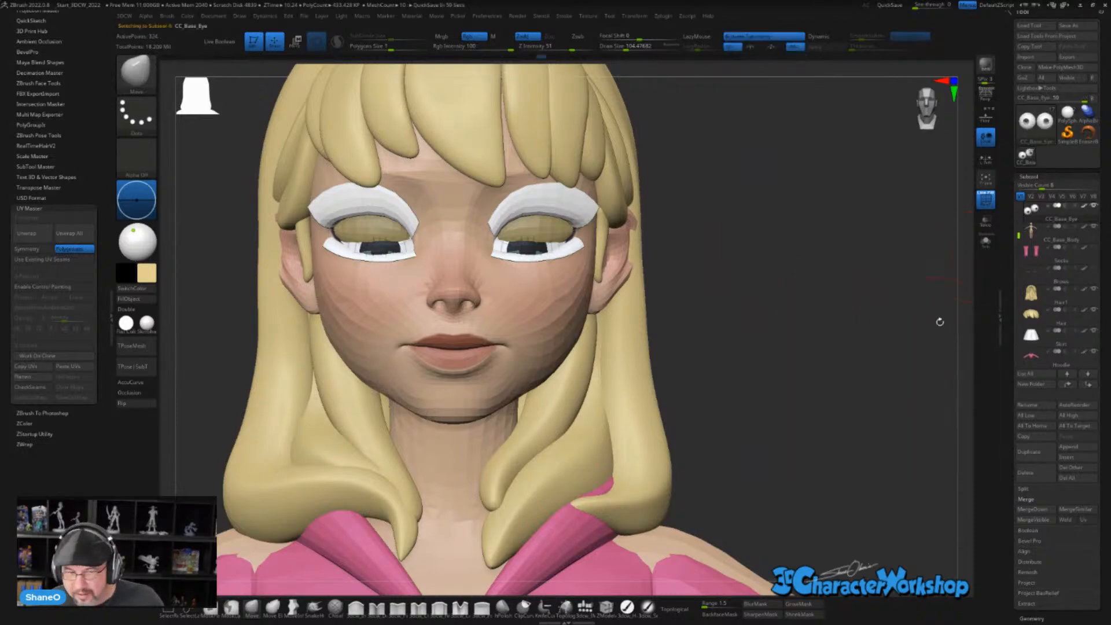
pyautogui.press('w')
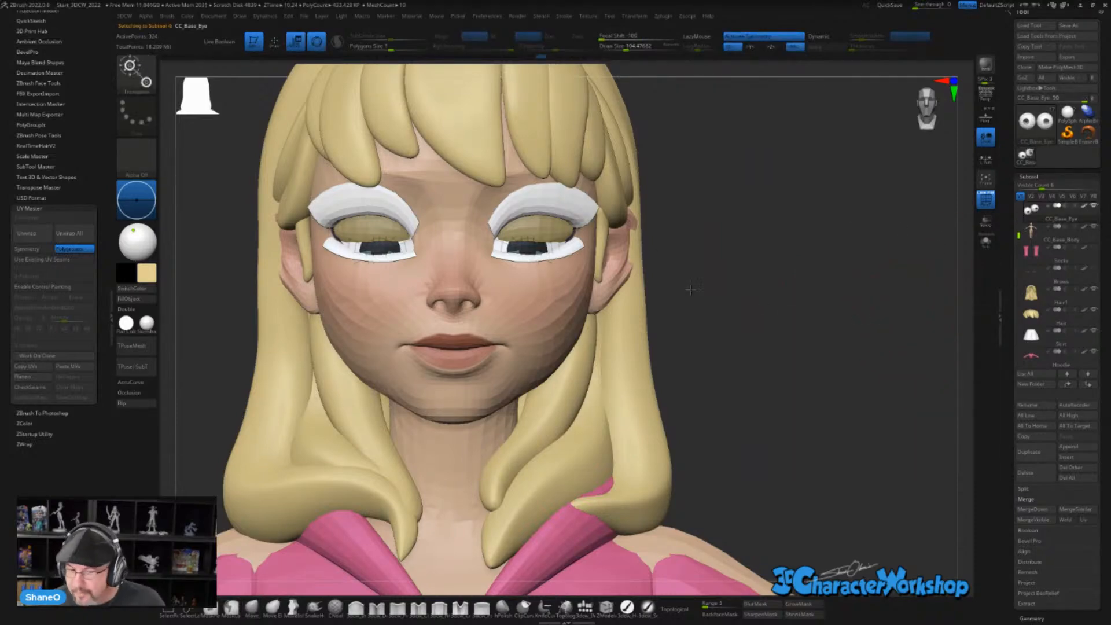
pyautogui.click(528, 252)
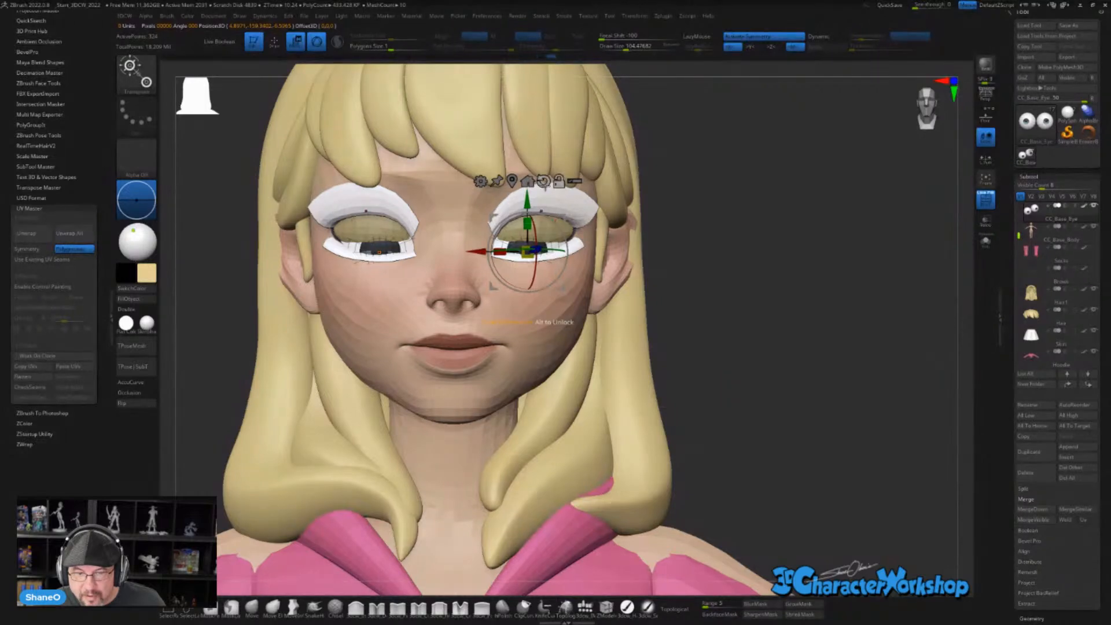
pyautogui.click(544, 182)
pyautogui.moveTo(527, 222); pyautogui.dragTo(527, 212)
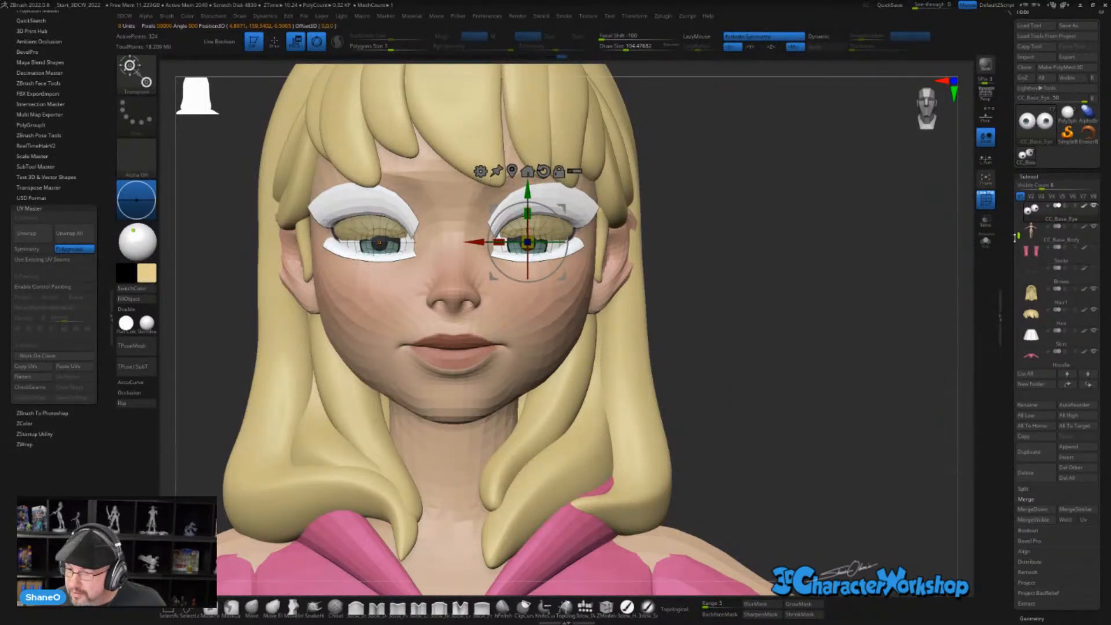
# - Hide the eye occlusion mesh, raise the eyes further until the irises sit between the eyelids, and check them from the side
pyautogui.scroll(-5, 1036, 296)
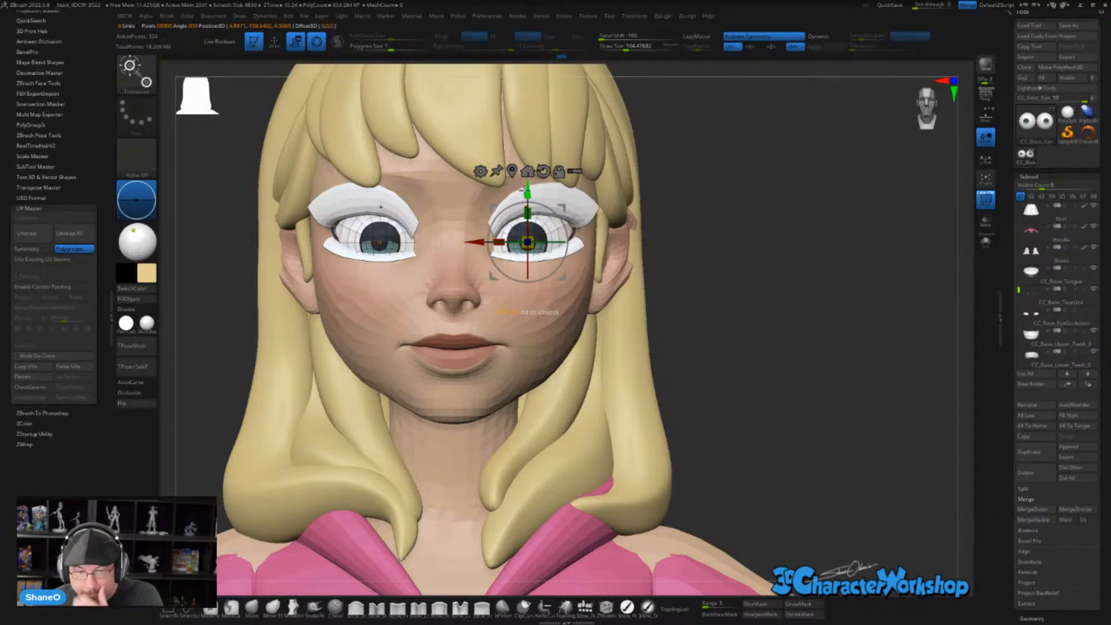
pyautogui.moveTo(524, 189); pyautogui.dragTo(525, 180)
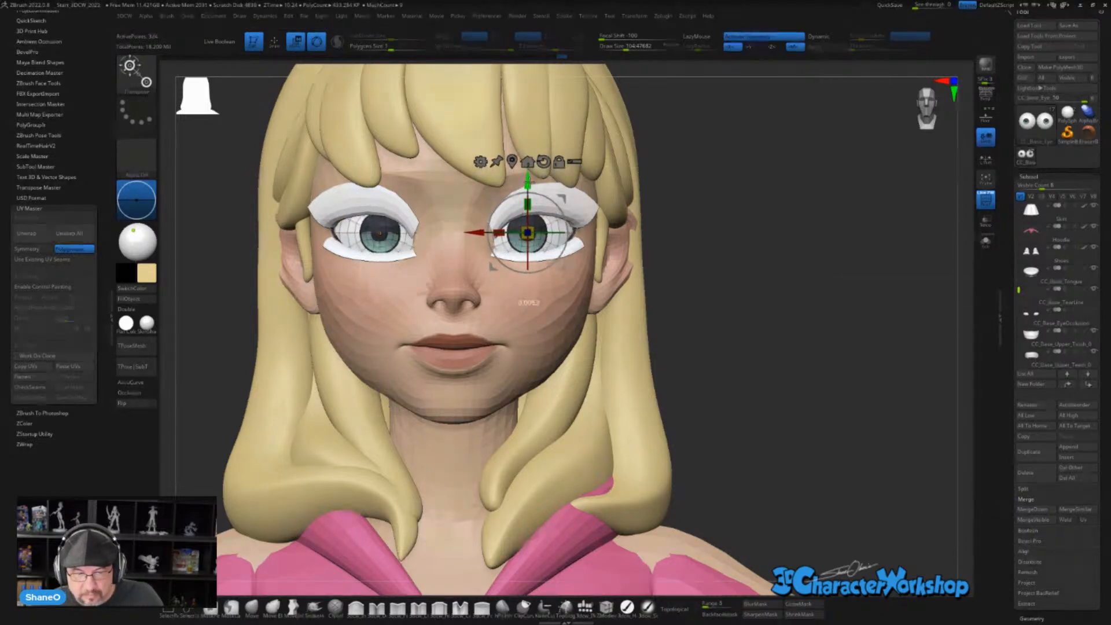
pyautogui.press('q')
pyautogui.moveTo(818, 266); pyautogui.dragTo(768, 277)
pyautogui.moveTo(376, 343); pyautogui.dragTo(447, 339)
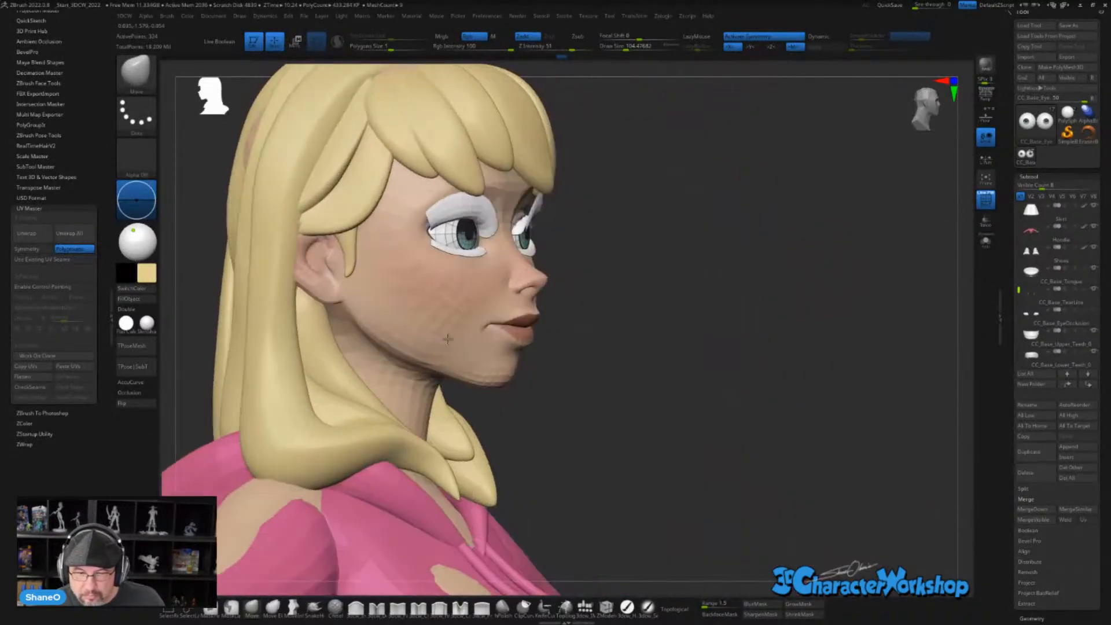
pyautogui.moveTo(772, 338); pyautogui.dragTo(746, 355)
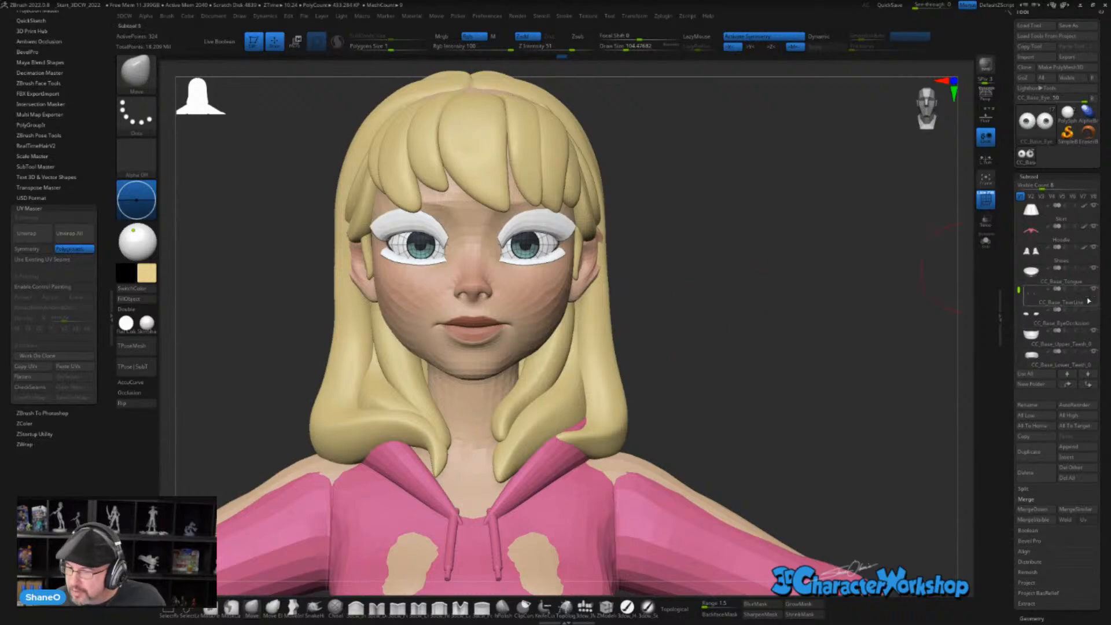
# - Select the Hoodie subtool and move it up and slightly along its depth so that it covers the chest and arms
pyautogui.keyDown('alt'); pyautogui.moveTo(894, 320); pyautogui.dragTo(806, 295); pyautogui.keyUp('alt')
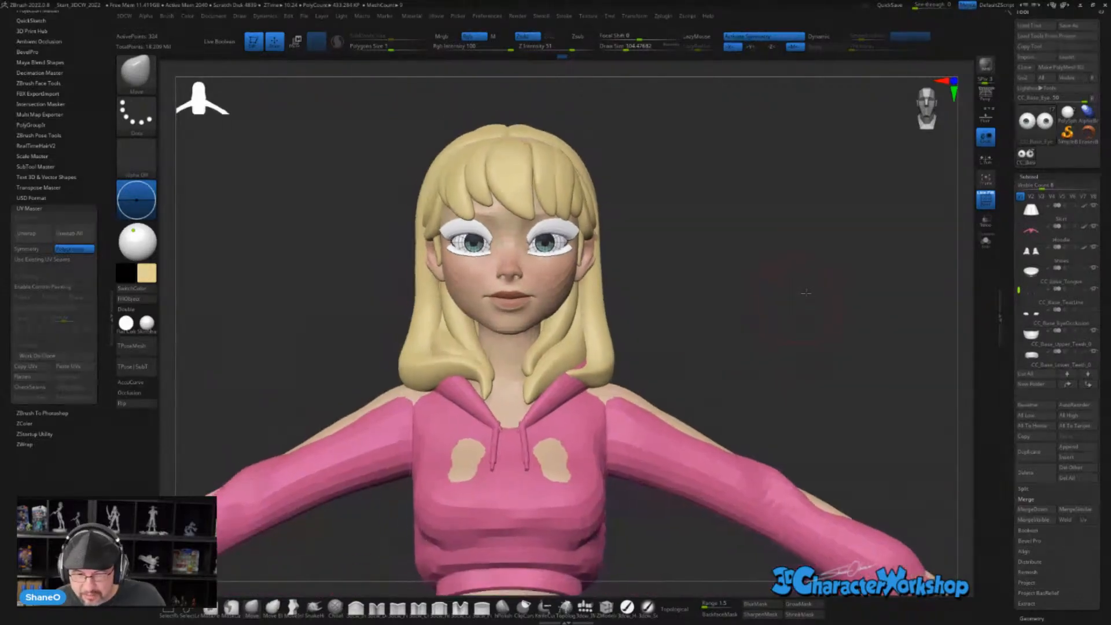
pyautogui.click(1014, 238)
pyautogui.press('w')
pyautogui.keyDown('alt'); pyautogui.moveTo(763, 320); pyautogui.dragTo(778, 240); pyautogui.keyUp('alt')
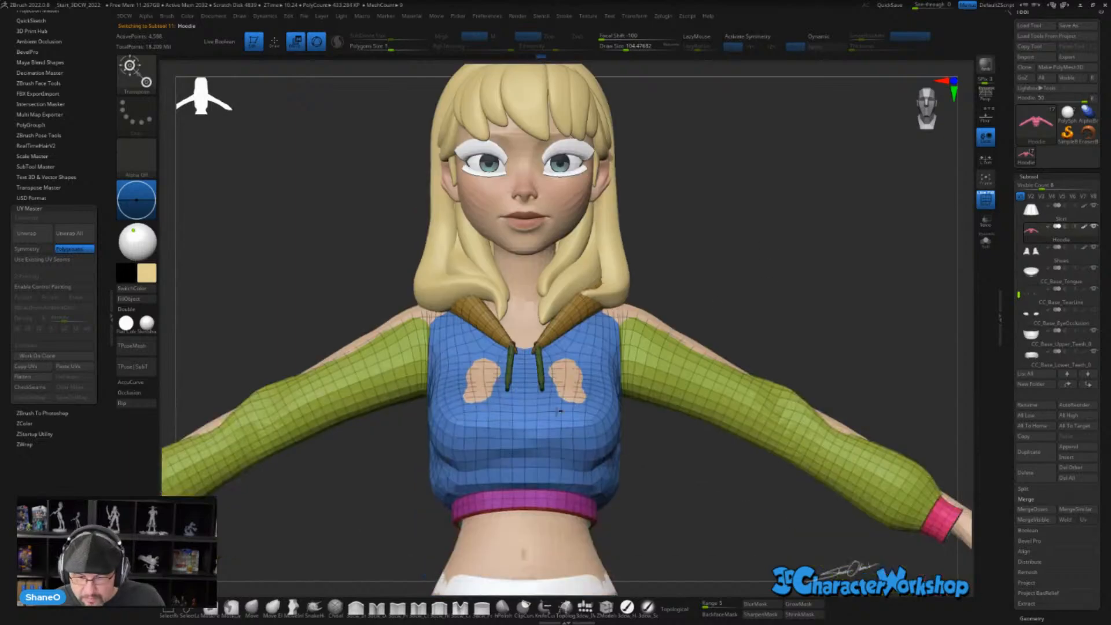
pyautogui.click(524, 411)
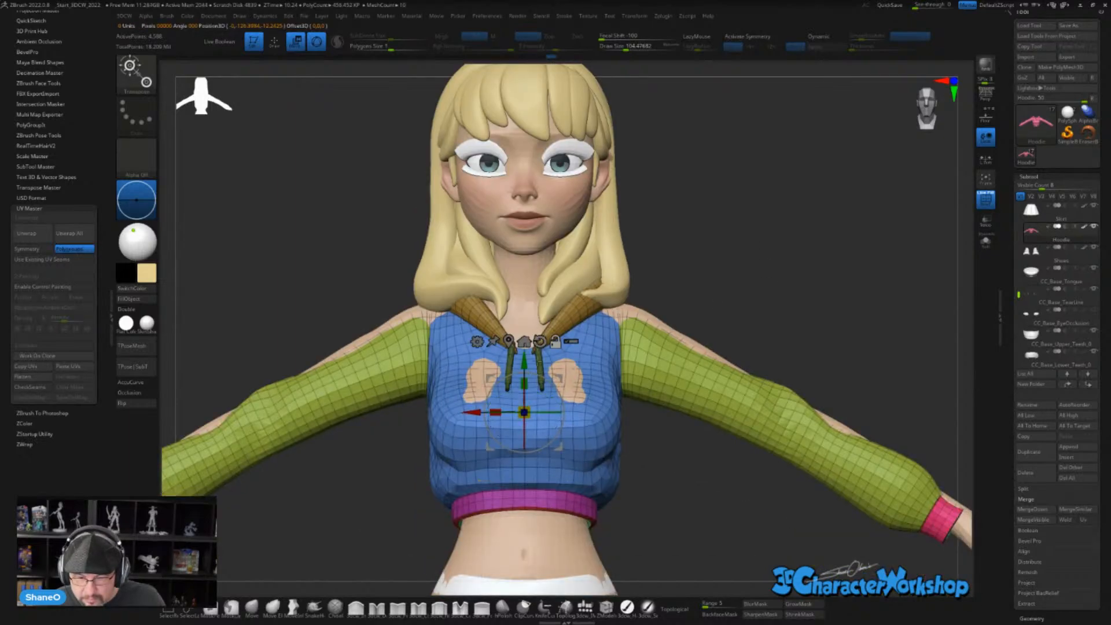
pyautogui.moveTo(524, 362); pyautogui.dragTo(524, 353)
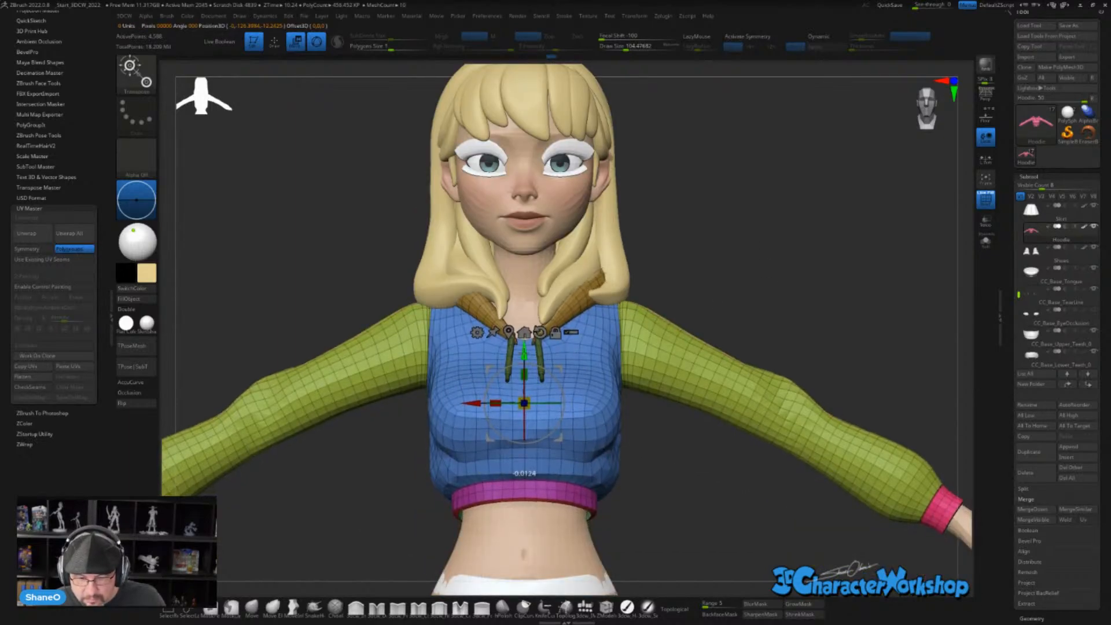
pyautogui.moveTo(821, 235); pyautogui.dragTo(640, 370)
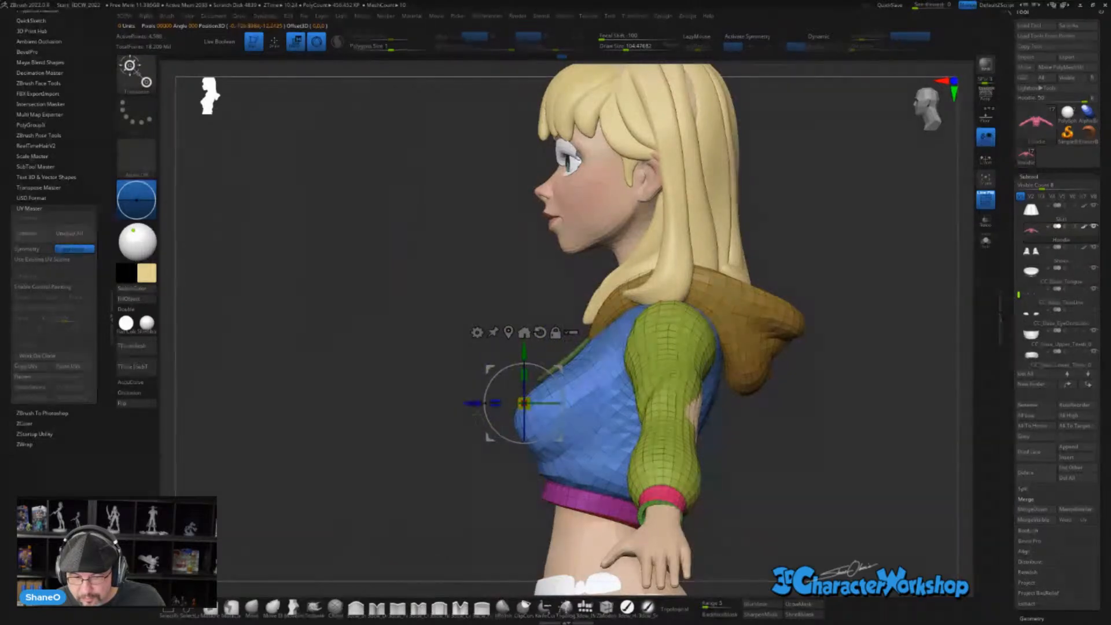
pyautogui.moveTo(473, 404); pyautogui.dragTo(477, 403)
# - Select the white pleated skirt and move it up slightly so it fits around the waist and hips
pyautogui.moveTo(846, 461); pyautogui.dragTo(943, 465)
pyautogui.keyDown('alt'); pyautogui.moveTo(811, 521); pyautogui.dragTo(804, 469); pyautogui.keyUp('alt')
pyautogui.keyDown('alt'); pyautogui.moveTo(723, 550); pyautogui.dragTo(751, 406); pyautogui.keyUp('alt')
pyautogui.keyDown('alt'); pyautogui.click(576, 482); pyautogui.keyUp('alt')
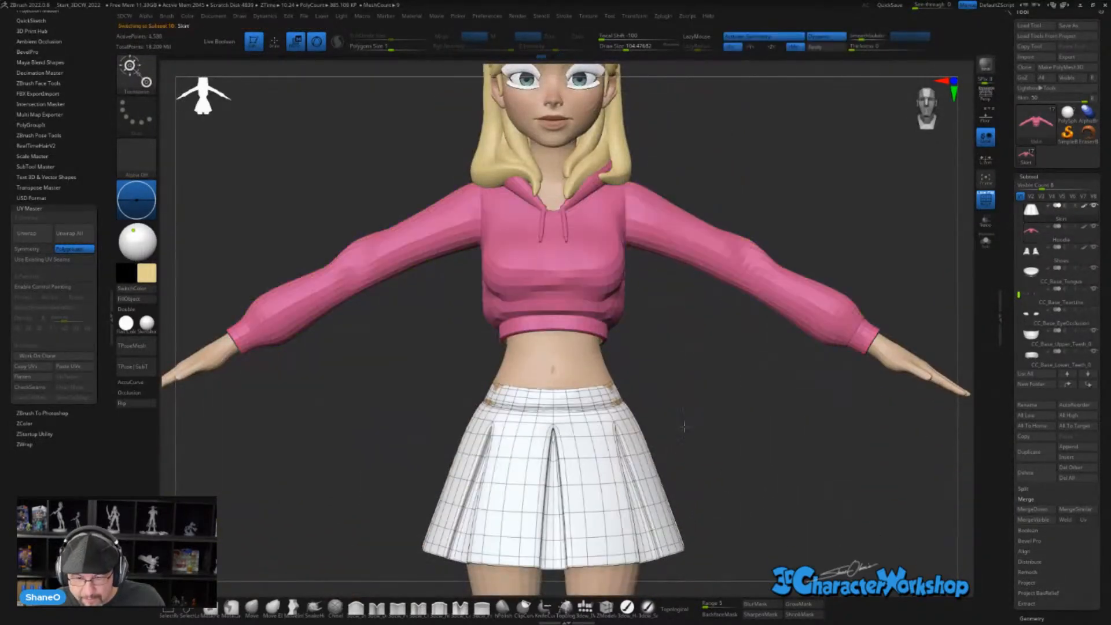
pyautogui.click(552, 415)
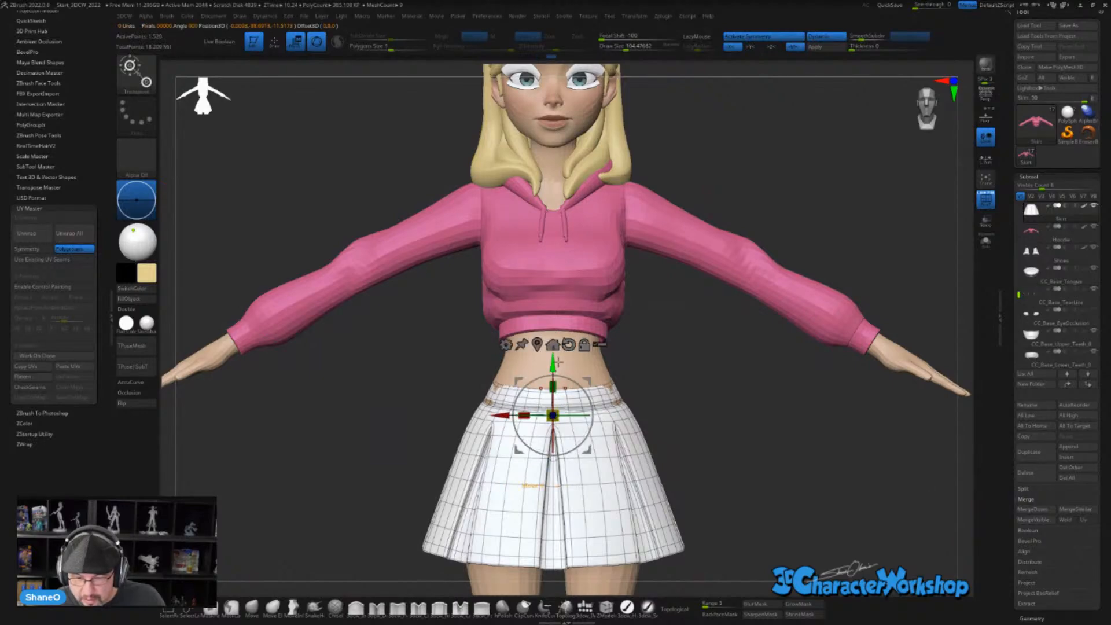
pyautogui.moveTo(558, 363); pyautogui.dragTo(557, 352)
# - Select the Shoes subtool, reset the gizmo's orientation and move the shoes up around the feet
pyautogui.moveTo(813, 462)
pyautogui.keyDown('alt'); pyautogui.mouseDown()
pyautogui.moveTo(819, 435)
pyautogui.moveTo(785, 423)
pyautogui.moveTo(811, 458)
pyautogui.mouseUp(); pyautogui.keyUp('alt')
pyautogui.keyDown('alt'); pyautogui.moveTo(775, 521); pyautogui.dragTo(778, 544); pyautogui.keyUp('alt')
pyautogui.keyDown('alt'); pyautogui.moveTo(778, 544); pyautogui.dragTo(782, 365); pyautogui.keyUp('alt')
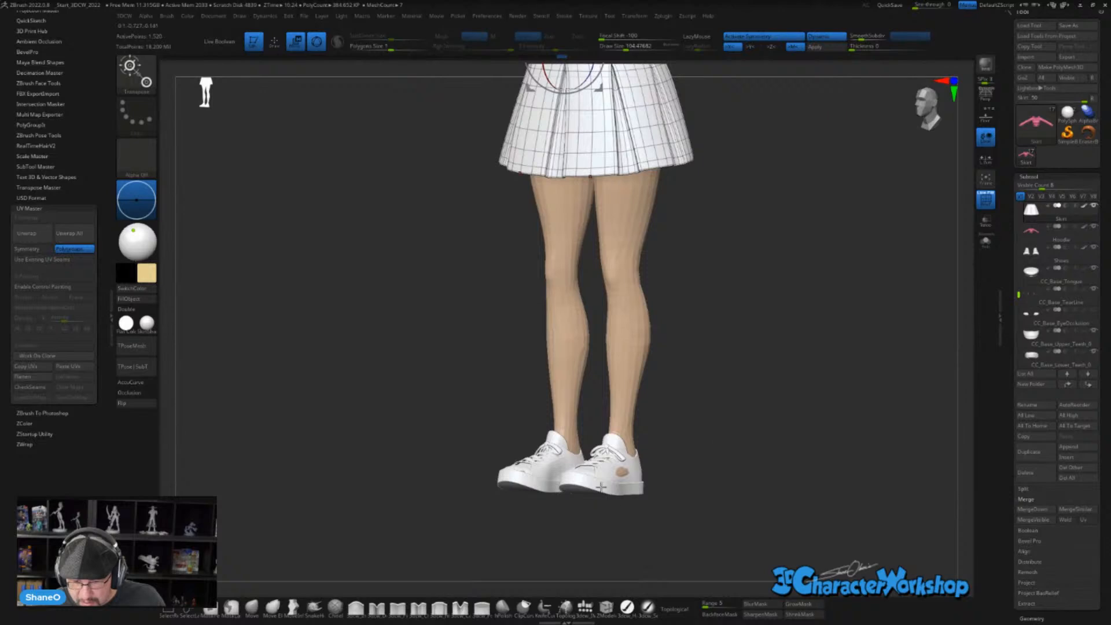
pyautogui.keyDown('alt'); pyautogui.click(611, 467); pyautogui.keyUp('alt')
pyautogui.press('f')
pyautogui.moveTo(801, 446); pyautogui.dragTo(799, 454)
pyautogui.press('f')
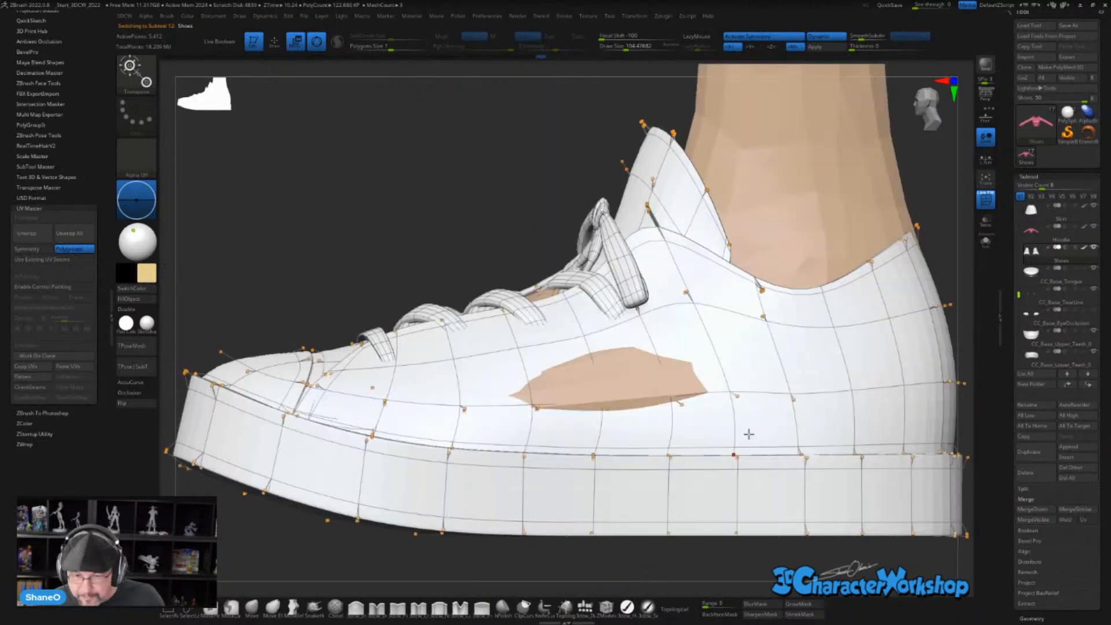
pyautogui.press('w')
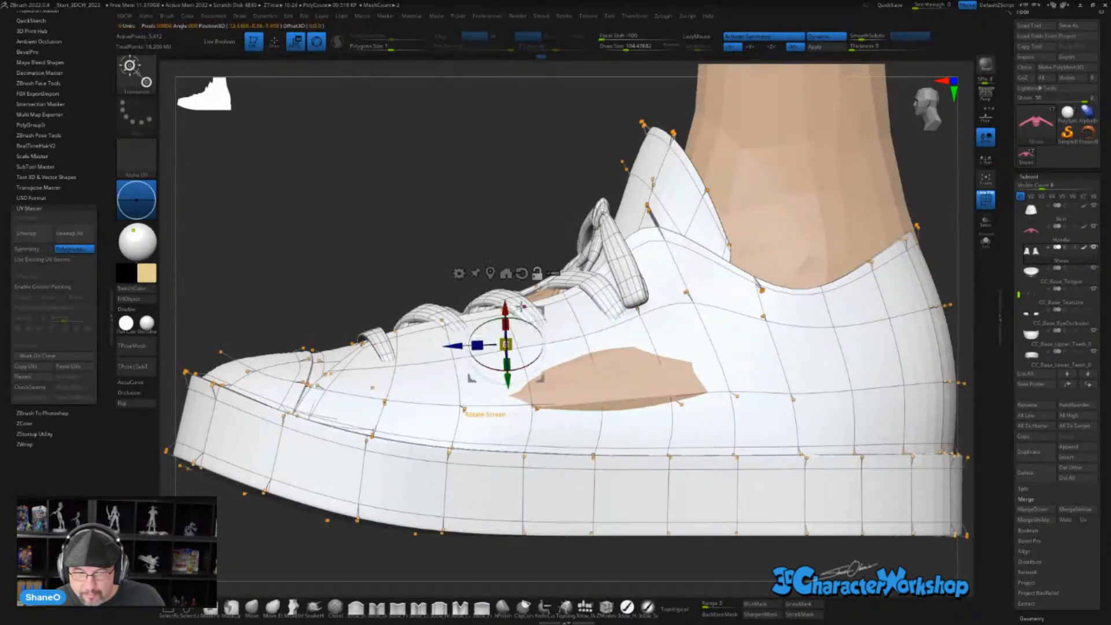
pyautogui.keyDown('alt'); pyautogui.click(521, 274); pyautogui.keyUp('alt')
pyautogui.moveTo(505, 293); pyautogui.dragTo(506, 263)
# - Shift the shoes slightly back along their depth so that they enclose the feet, and return to Draw mode
pyautogui.keyDown('alt'); pyautogui.moveTo(460, 215); pyautogui.dragTo(483, 193); pyautogui.keyUp('alt')
pyautogui.moveTo(498, 214); pyautogui.dragTo(576, 348)
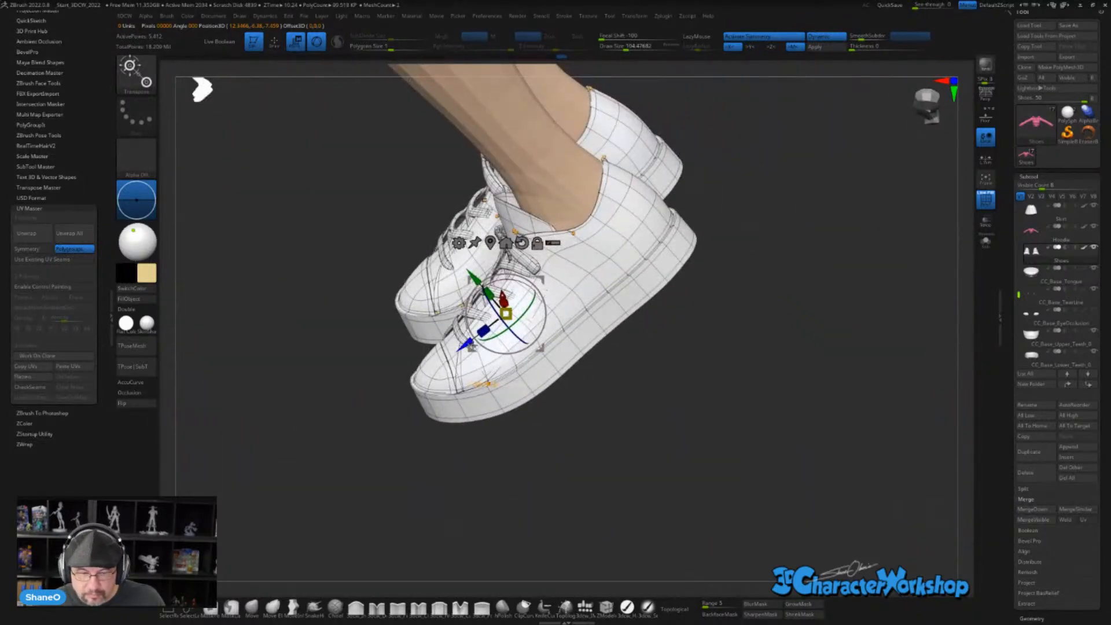
pyautogui.moveTo(469, 345); pyautogui.dragTo(473, 343)
pyautogui.moveTo(731, 380)
pyautogui.mouseDown()
pyautogui.moveTo(784, 370)
pyautogui.moveTo(788, 353)
pyautogui.moveTo(730, 367)
pyautogui.moveTo(737, 431)
pyautogui.moveTo(671, 362)
pyautogui.moveTo(691, 414)
pyautogui.mouseUp()
pyautogui.press('q')
pyautogui.moveTo(750, 376)
pyautogui.mouseDown()
pyautogui.moveTo(804, 375)
pyautogui.moveTo(742, 366)
pyautogui.mouseUp()
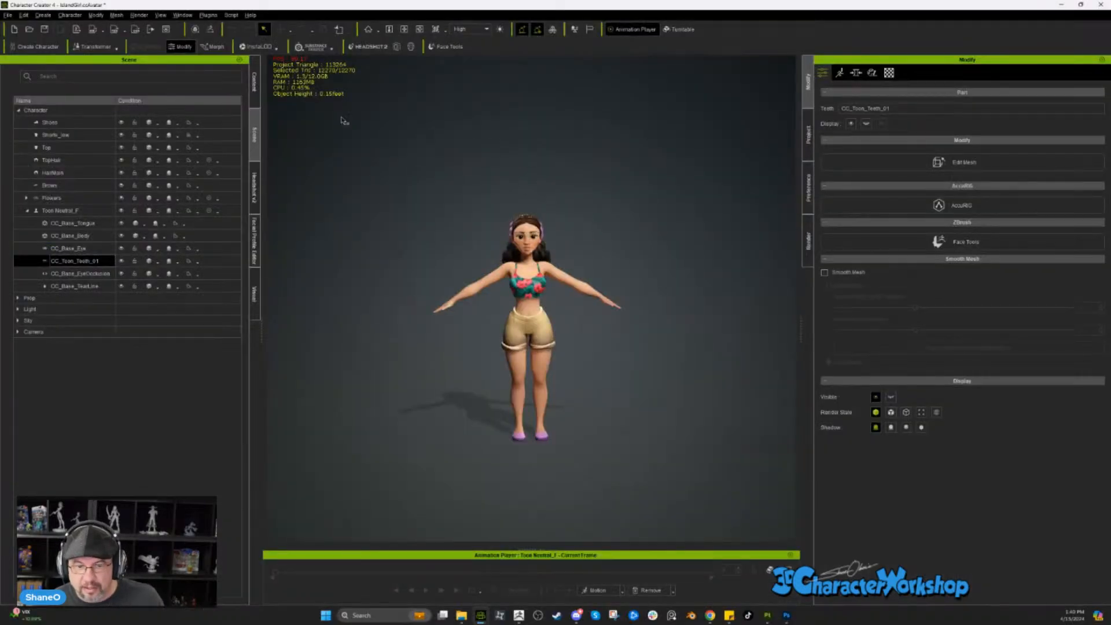
# - Switch to Character Creator, load the Caucasian character with Replace All, and expand Toon Neutral_F in the scene list
pyautogui.click(254, 81)
pyautogui.click(195, 207)
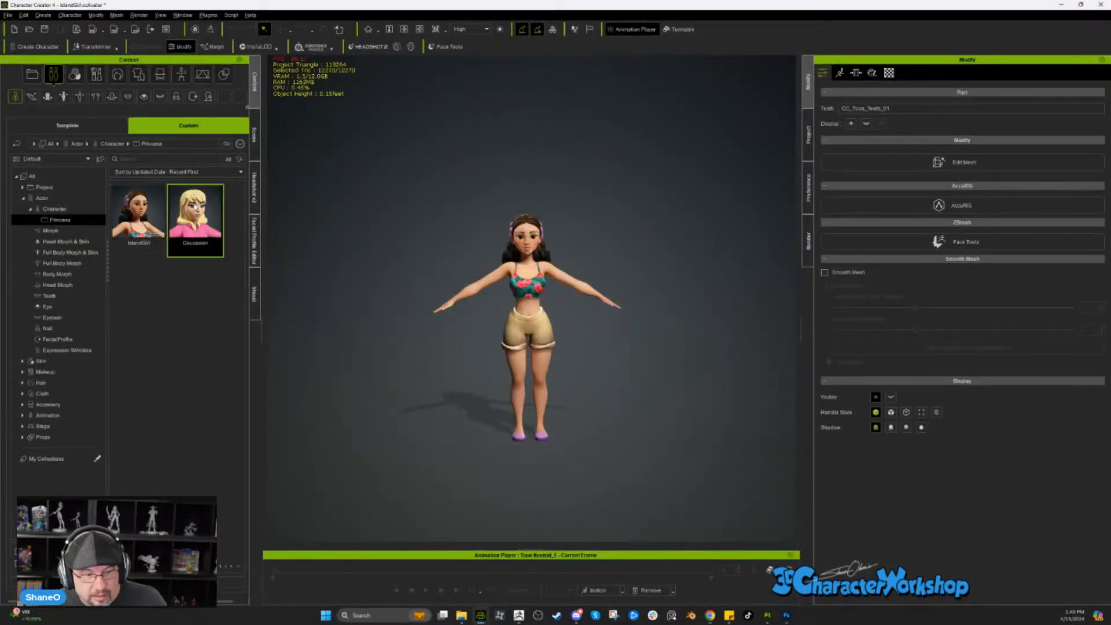
pyautogui.moveTo(196, 207); pyautogui.dragTo(402, 324)
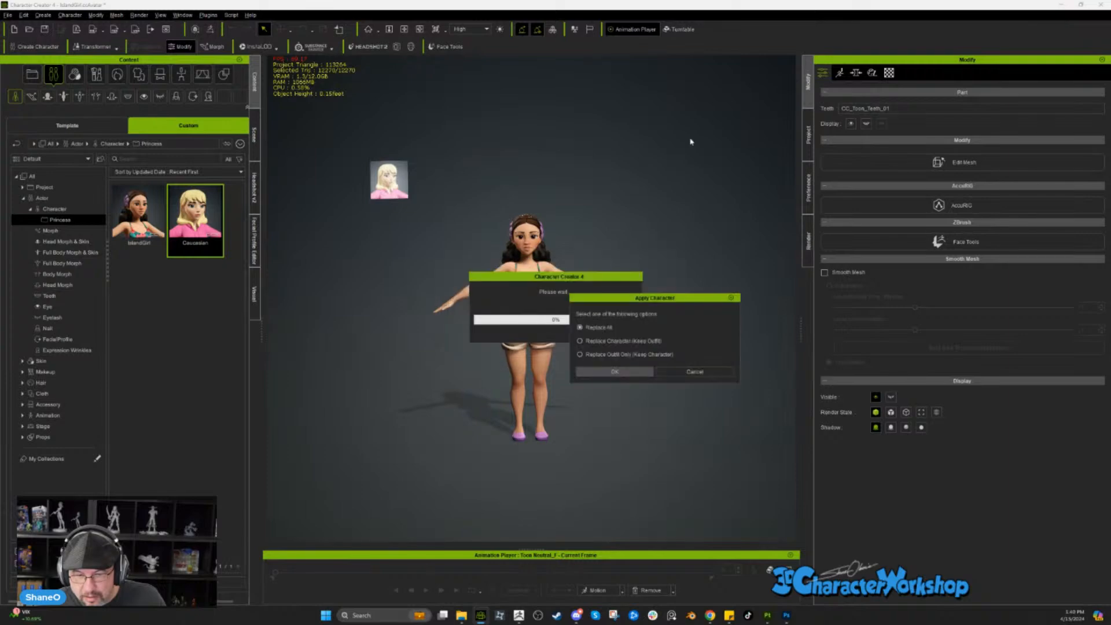
pyautogui.click(640, 373)
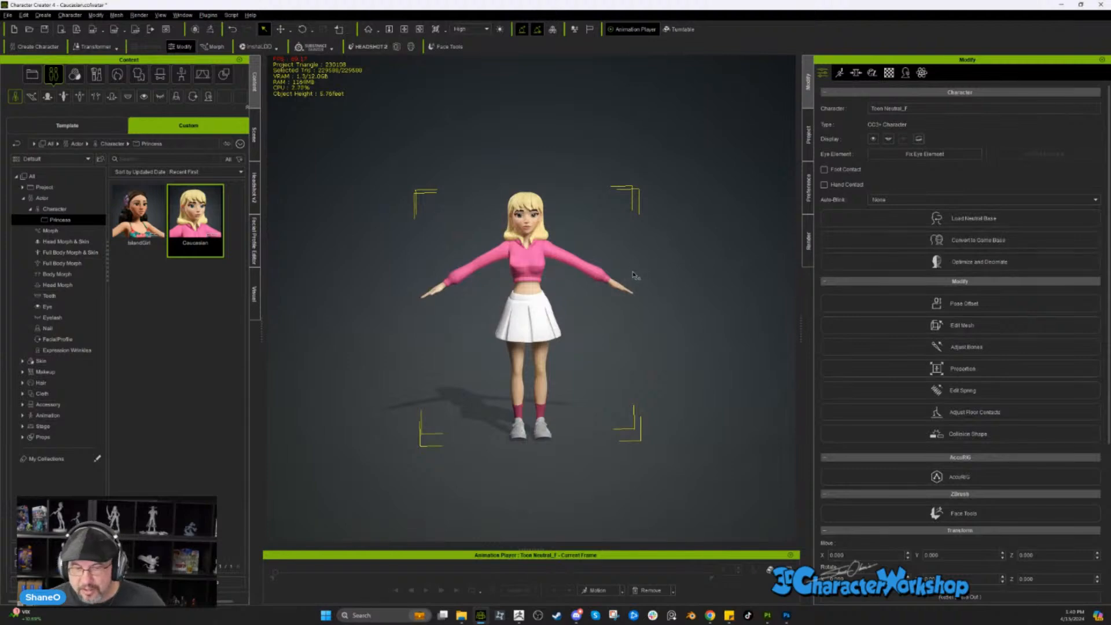
pyautogui.click(254, 134)
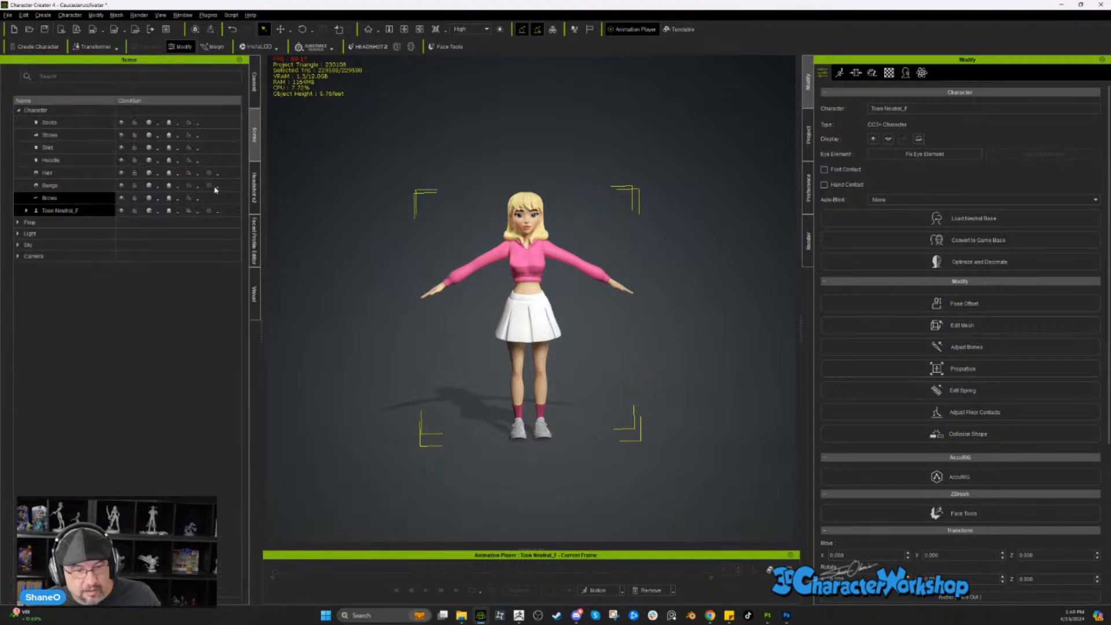
pyautogui.click(27, 212)
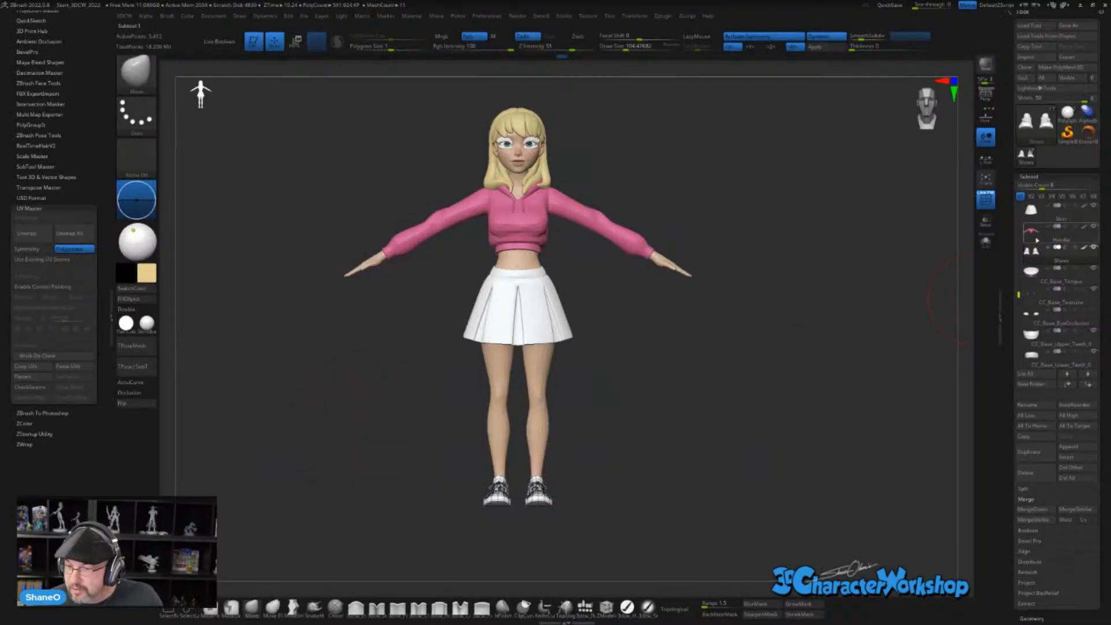
# - Switch to ZBrush and reorder the CC_Base_Tongue subtool to sit directly above CC_Base_Eye
pyautogui.moveTo(1013, 298); pyautogui.dragTo(1009, 206)
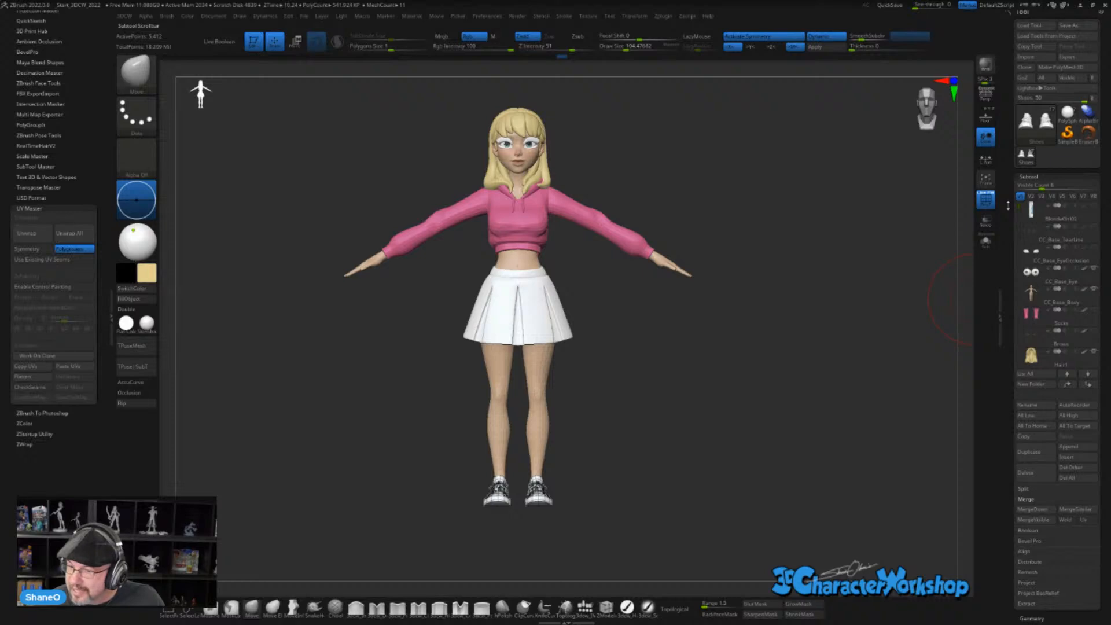
pyautogui.moveTo(1029, 295)
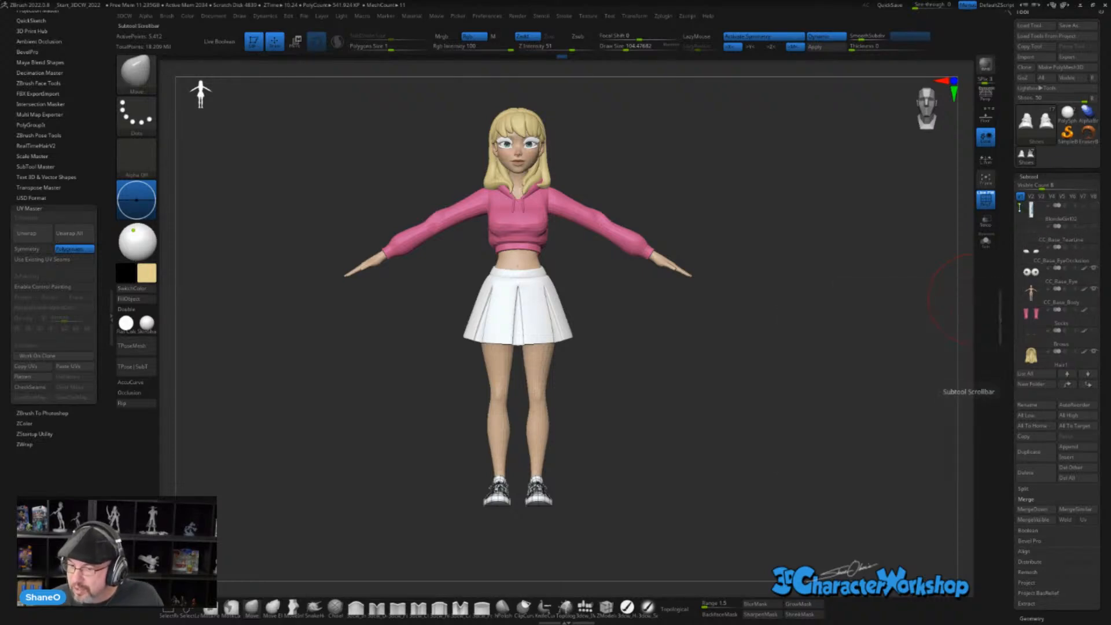
pyautogui.moveTo(1020, 207); pyautogui.dragTo(1024, 284)
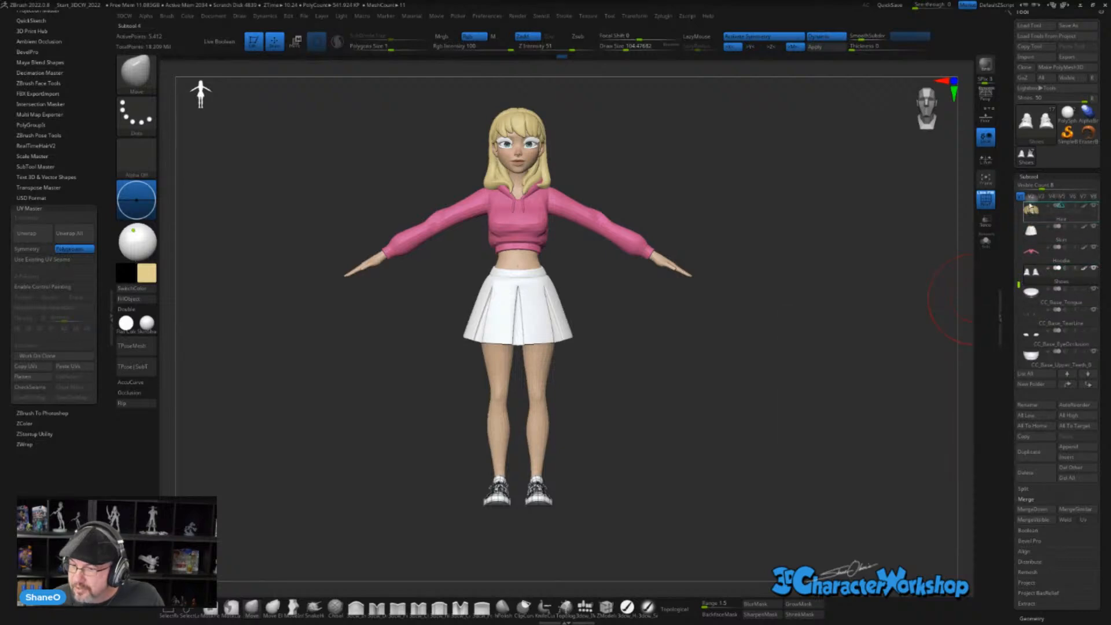
pyautogui.scroll(8, 1030, 206)
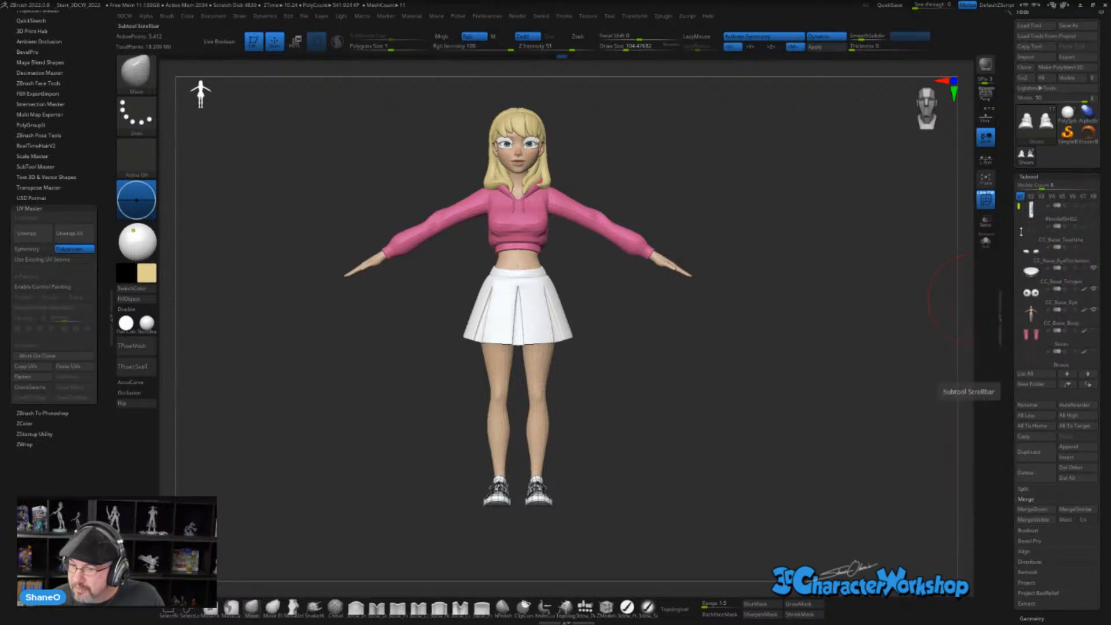
# - Reorder the lower CC_Base_EyeOcclusion subtool so that it sits next to the other EyeOcclusion subtool above the tongue
pyautogui.moveTo(1019, 210); pyautogui.dragTo(1018, 301)
pyautogui.moveTo(1030, 316)
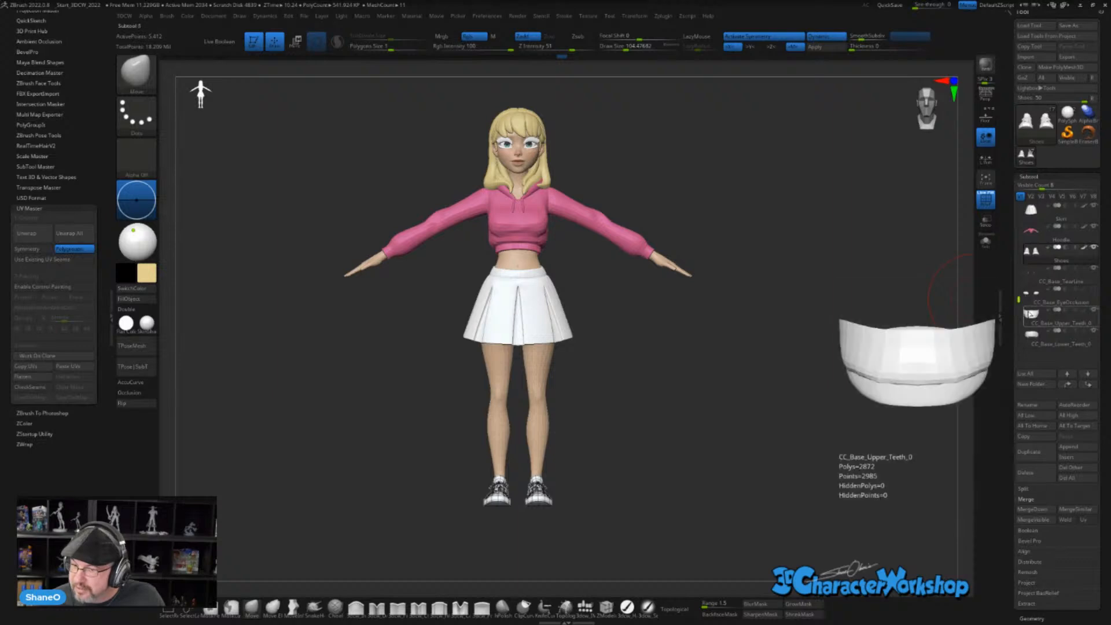
pyautogui.scroll(4, 1033, 243)
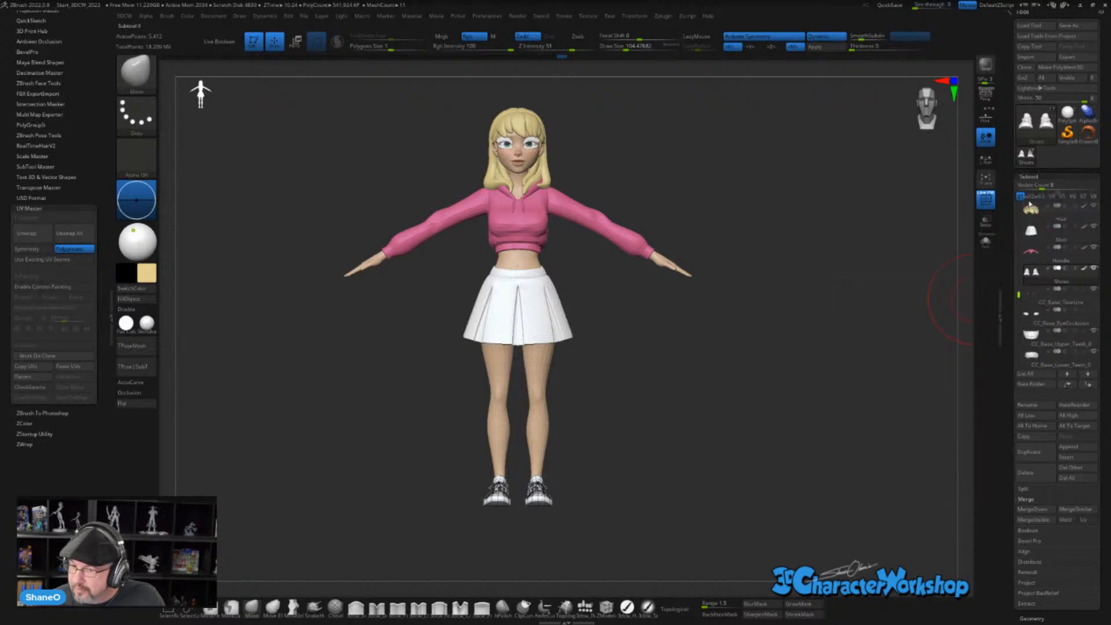
pyautogui.scroll(6, 1032, 211)
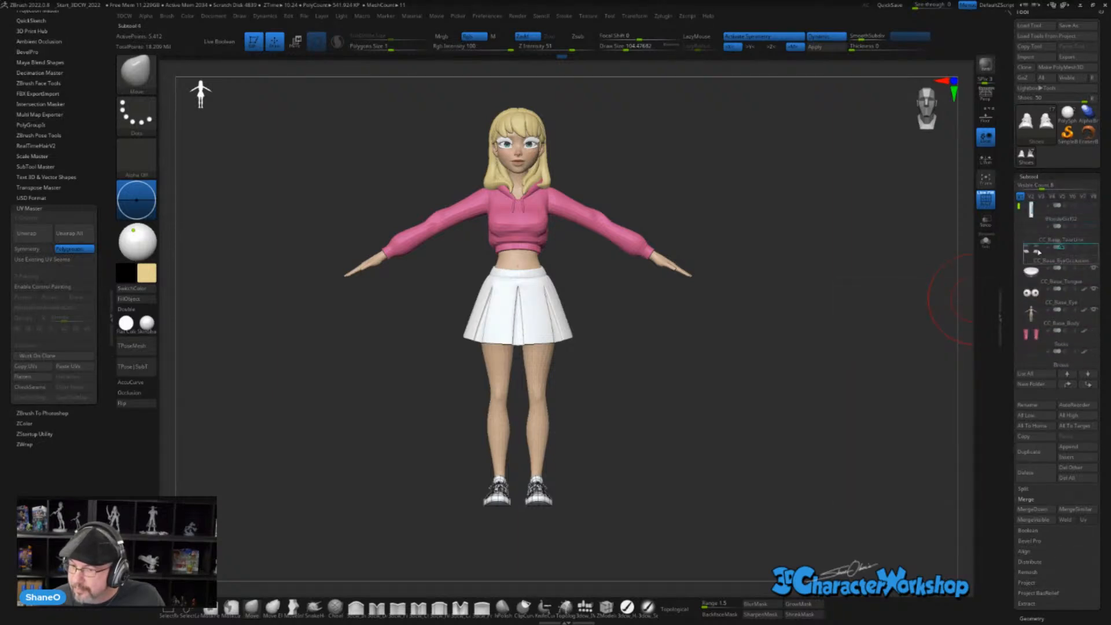
pyautogui.moveTo(1031, 268)
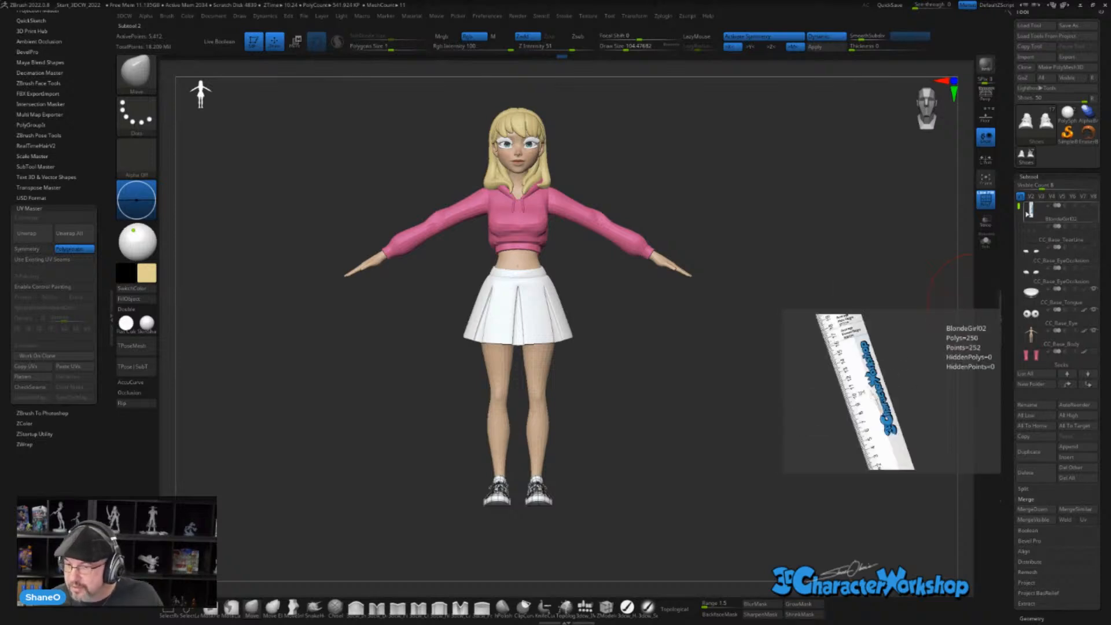
# - Reorder the lower CC_Base_TearLine subtool so that it sits next to the other TearLine subtool below BlondeGirl02
pyautogui.scroll(-1, 1032, 255)
pyautogui.scroll(4, 1054, 260)
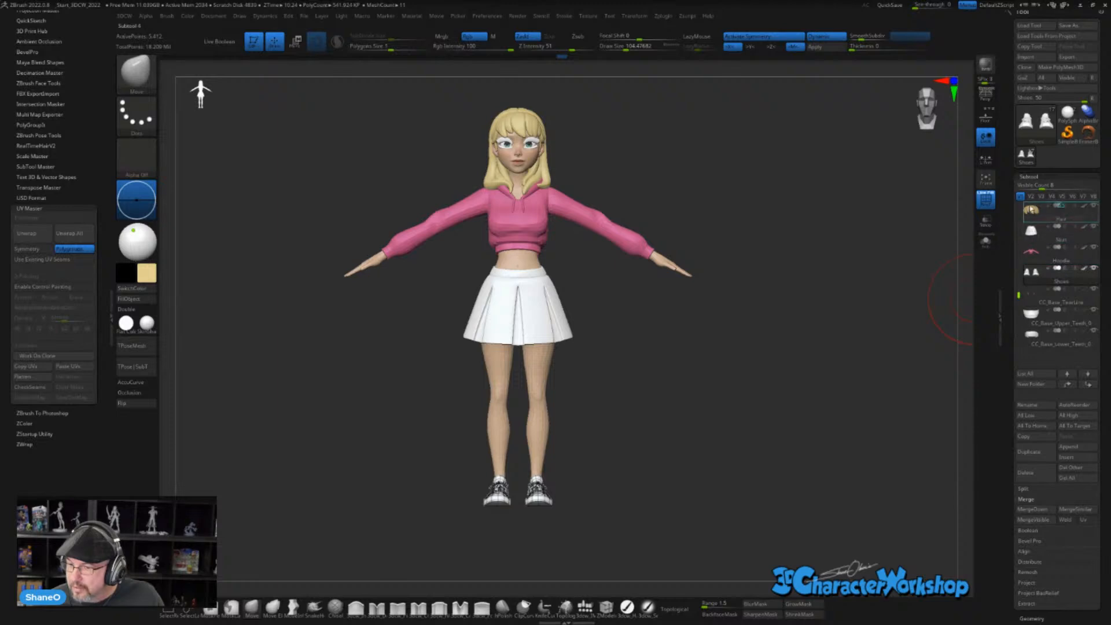
pyautogui.scroll(-6, 1031, 208)
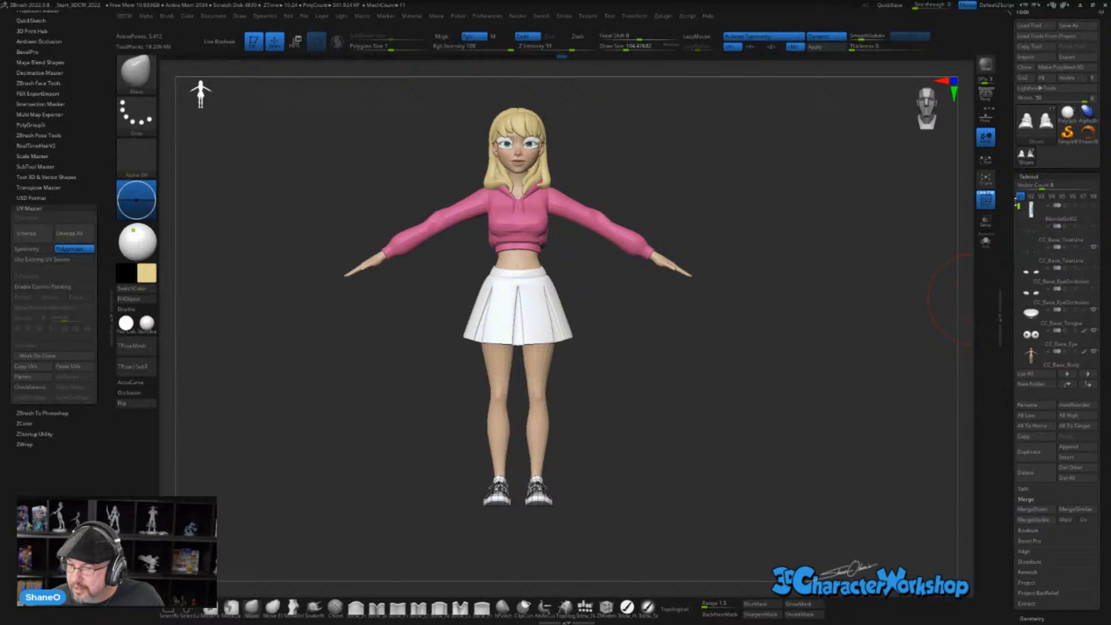
# - Reorder the upper and lower teeth subtools to sit between the TearLine and EyeOcclusion subtools
pyautogui.moveTo(1017, 204); pyautogui.dragTo(1016, 298)
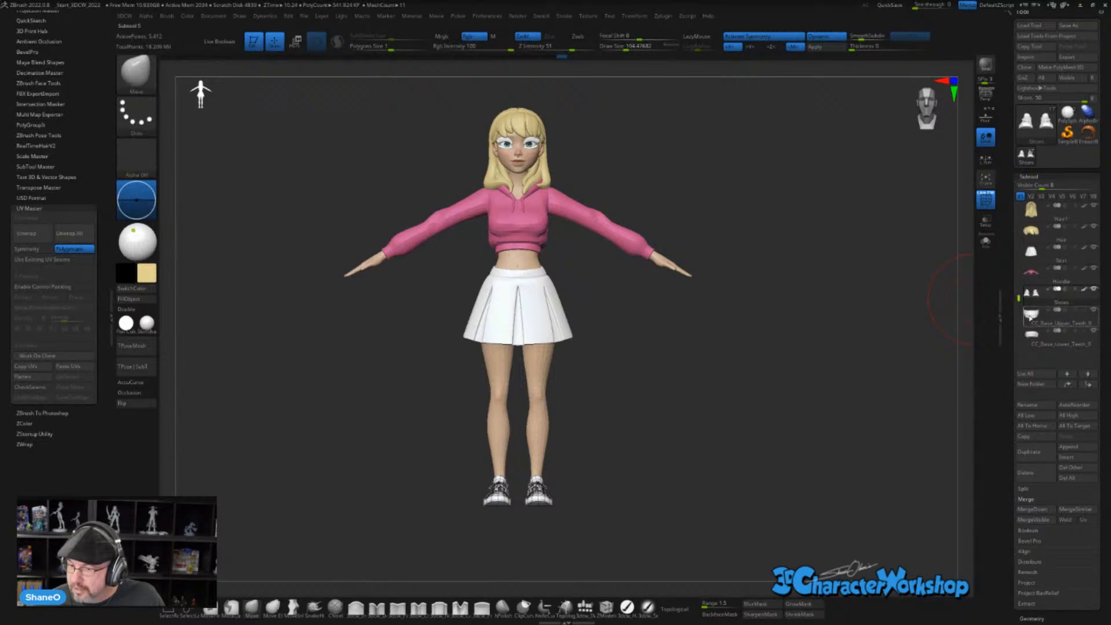
pyautogui.scroll(5, 1034, 318)
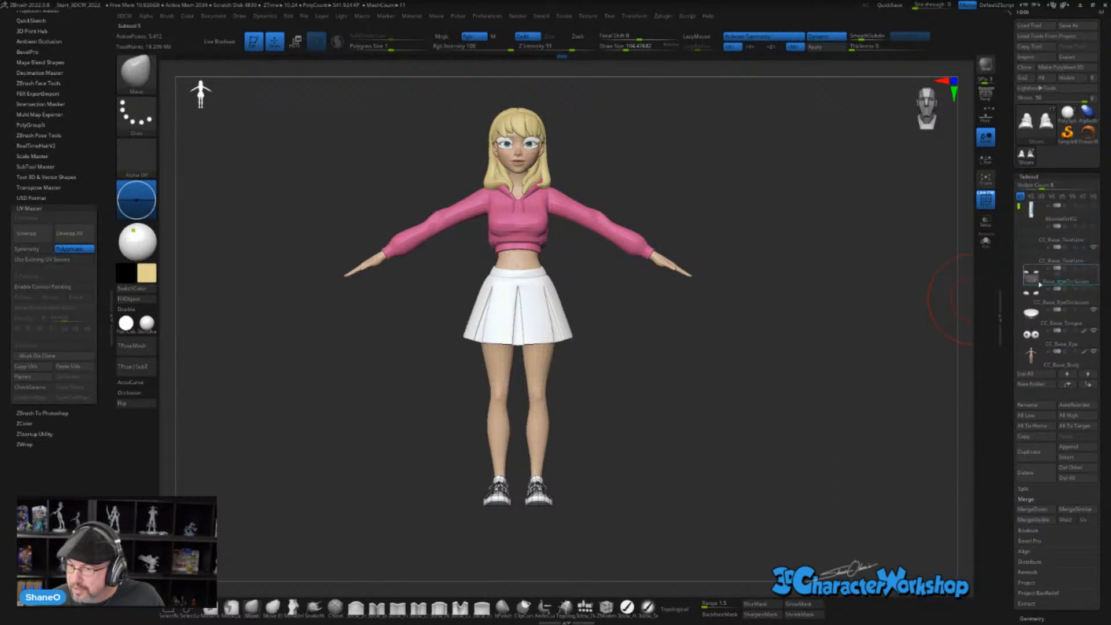
pyautogui.scroll(-5, 1036, 278)
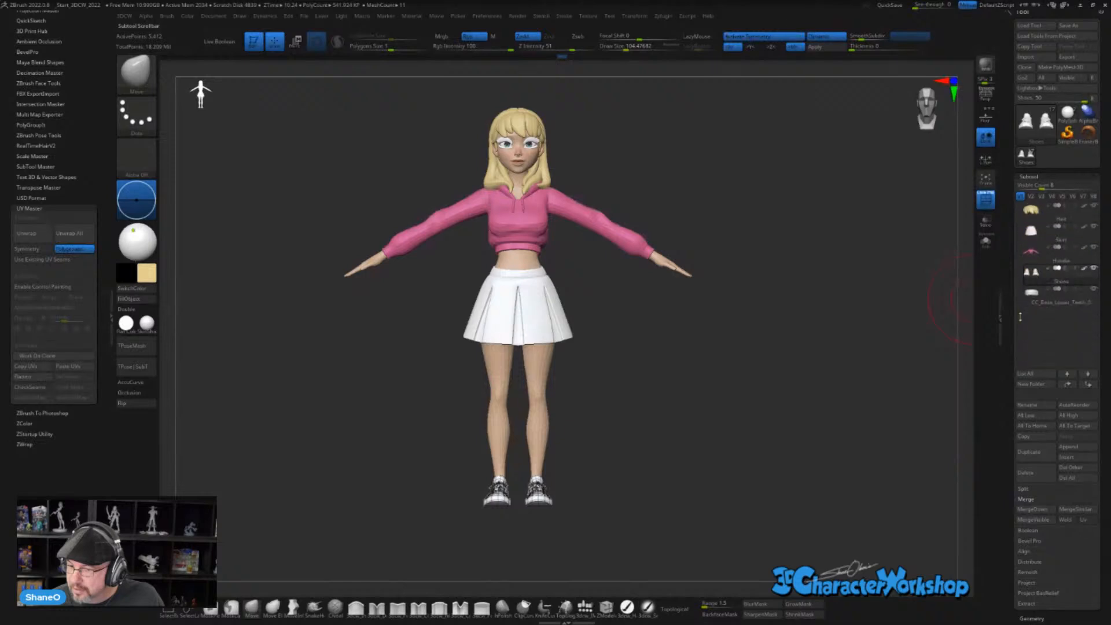
pyautogui.scroll(5, 1033, 289)
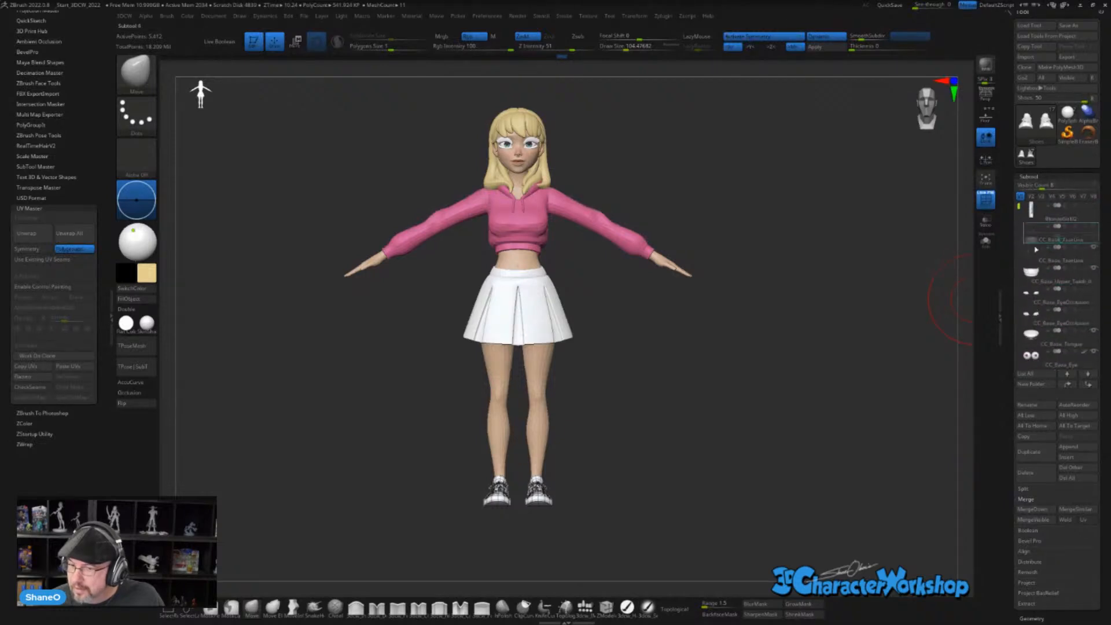
pyautogui.moveTo(1038, 276); pyautogui.dragTo(1039, 292)
pyautogui.scroll(-3, 1042, 280)
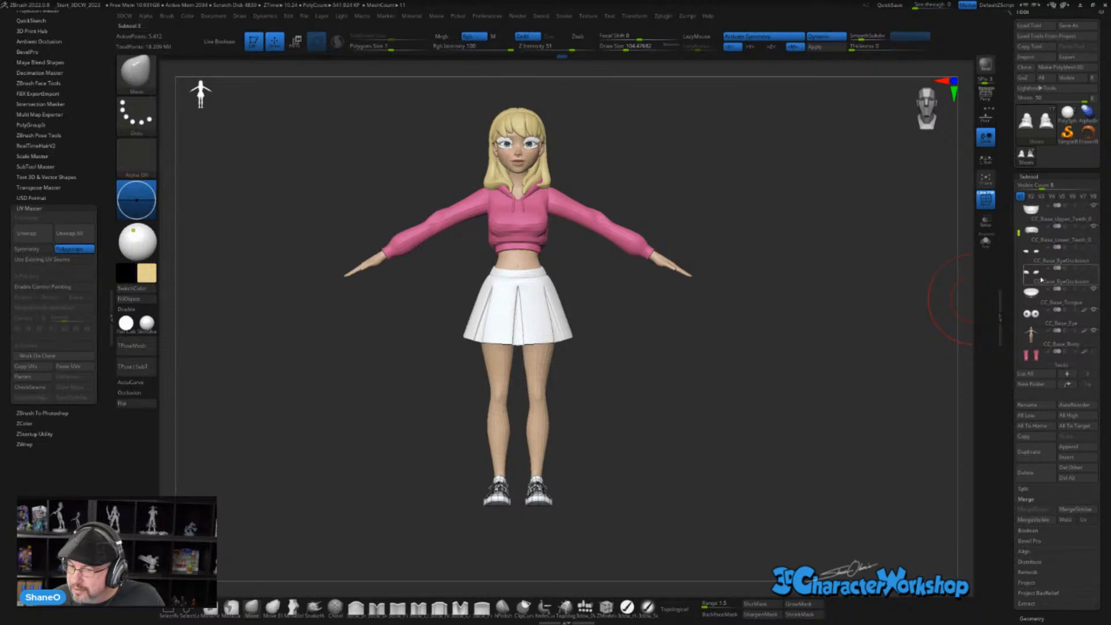
# - Check the duplicate CC_Base_EyeOcclusion subtools in the list, select CC_Base_Body and examine the character's head
pyautogui.moveTo(1049, 235)
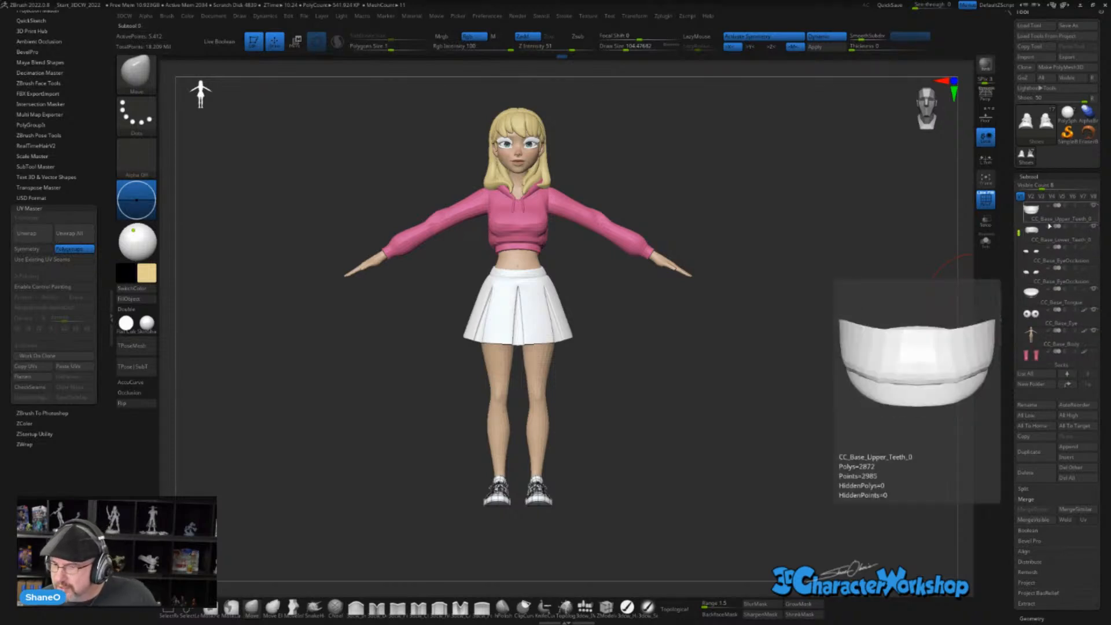
pyautogui.moveTo(1032, 253)
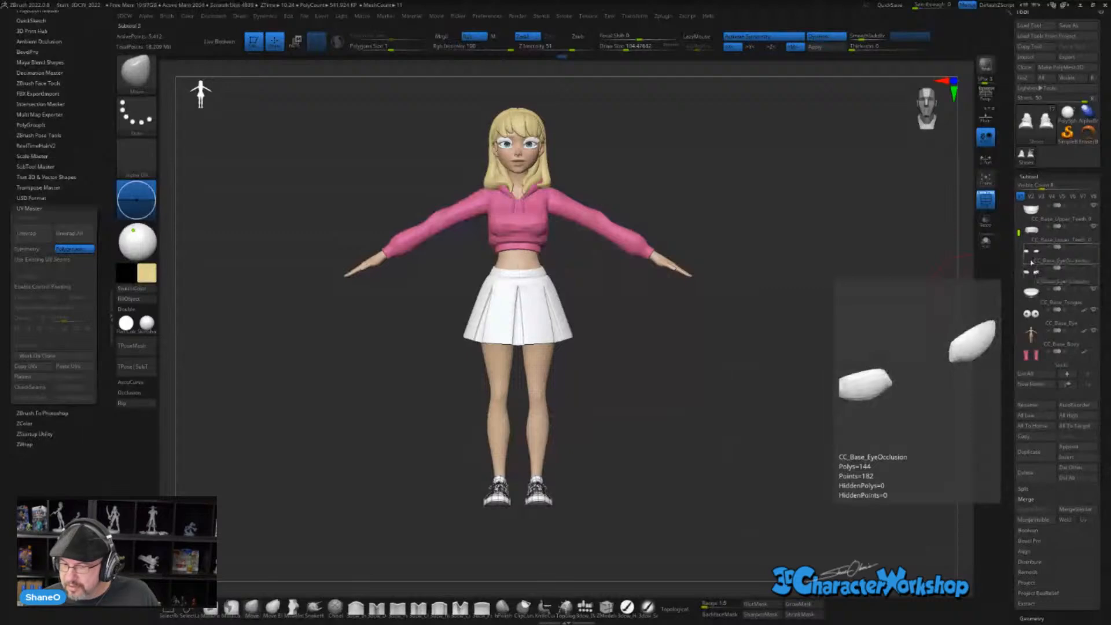
pyautogui.click(1034, 262)
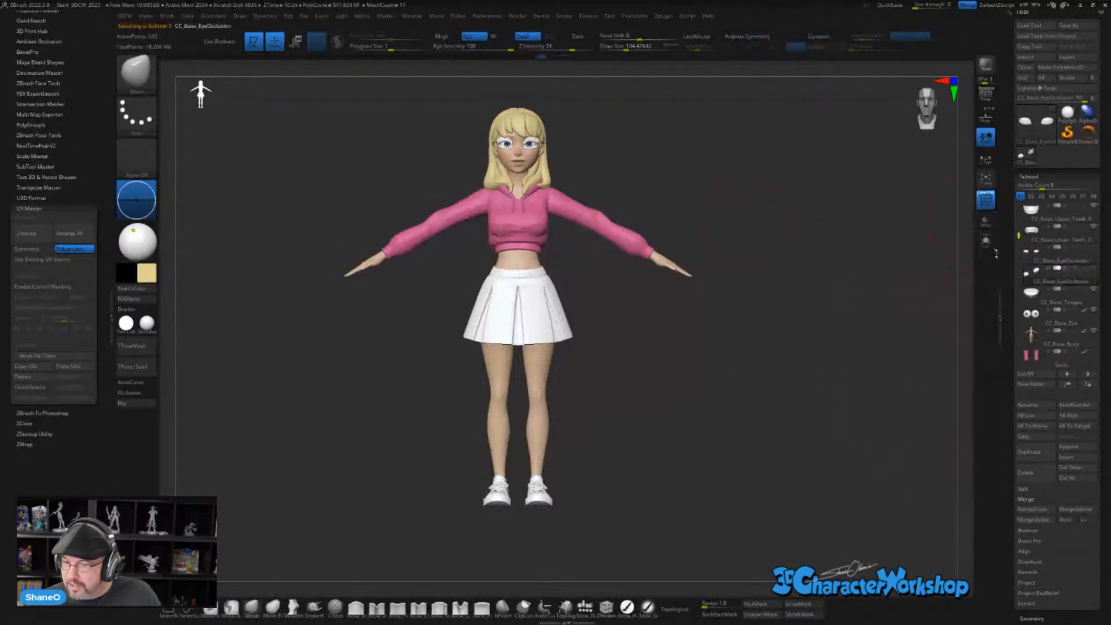
pyautogui.keyDown('alt'); pyautogui.moveTo(779, 163); pyautogui.dragTo(762, 249); pyautogui.keyUp('alt')
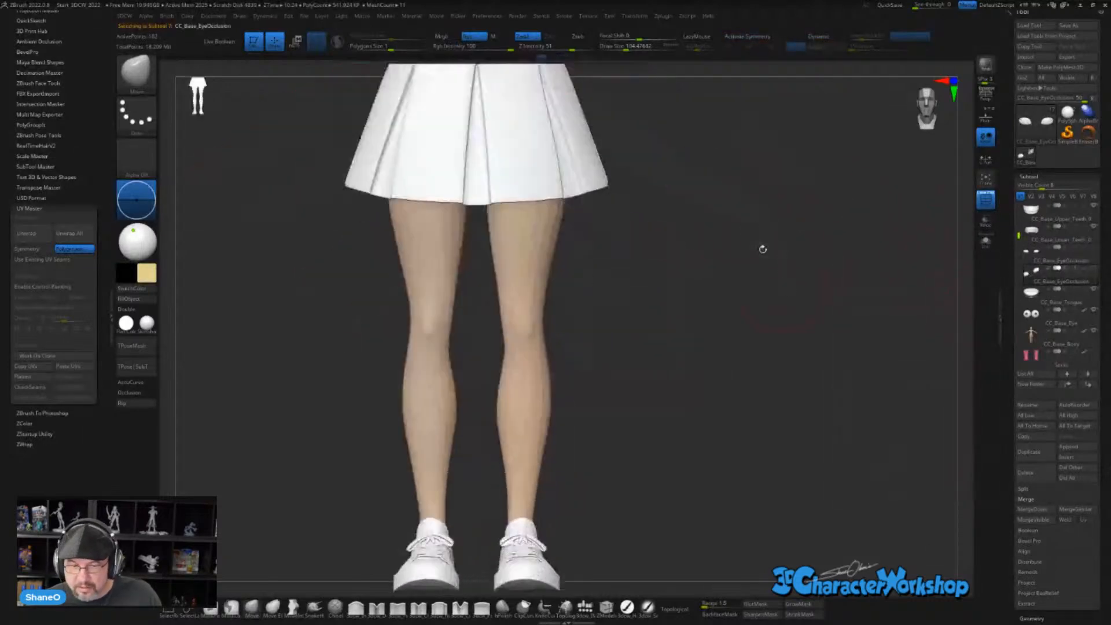
pyautogui.keyDown('alt'); pyautogui.moveTo(706, 87); pyautogui.dragTo(739, 246); pyautogui.keyUp('alt')
pyautogui.moveTo(739, 246)
pyautogui.keyDown('alt'); pyautogui.mouseDown()
pyautogui.moveTo(735, 492)
pyautogui.moveTo(747, 509)
pyautogui.moveTo(758, 235)
pyautogui.mouseUp(); pyautogui.keyUp('alt')
pyautogui.keyDown('alt'); pyautogui.click(574, 227); pyautogui.keyUp('alt')
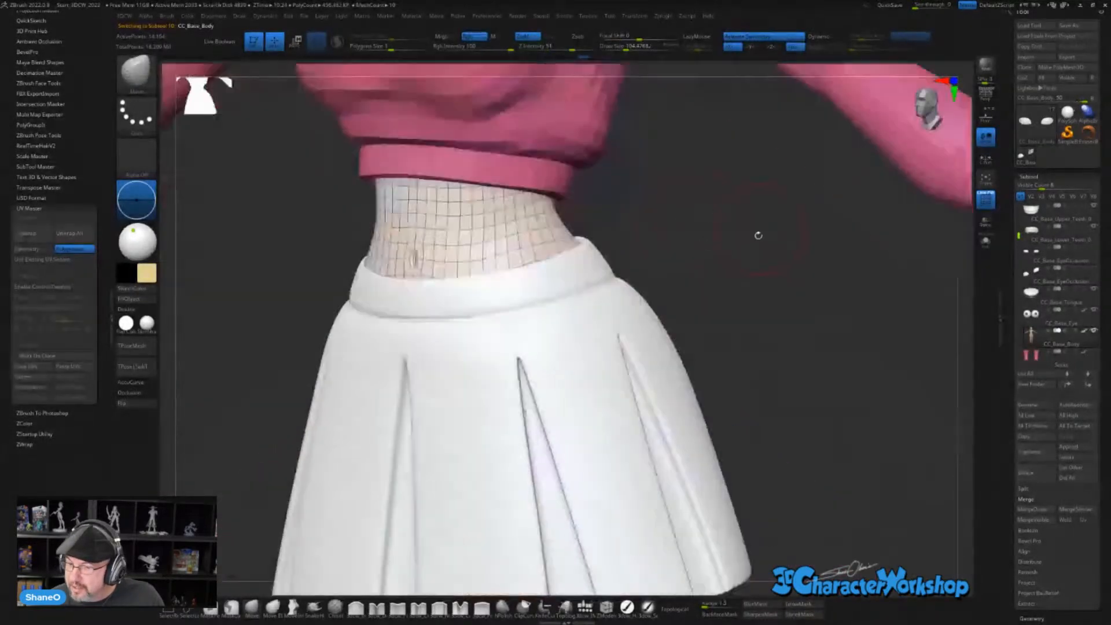
pyautogui.keyDown('alt'); pyautogui.moveTo(753, 298); pyautogui.dragTo(764, 521); pyautogui.keyUp('alt')
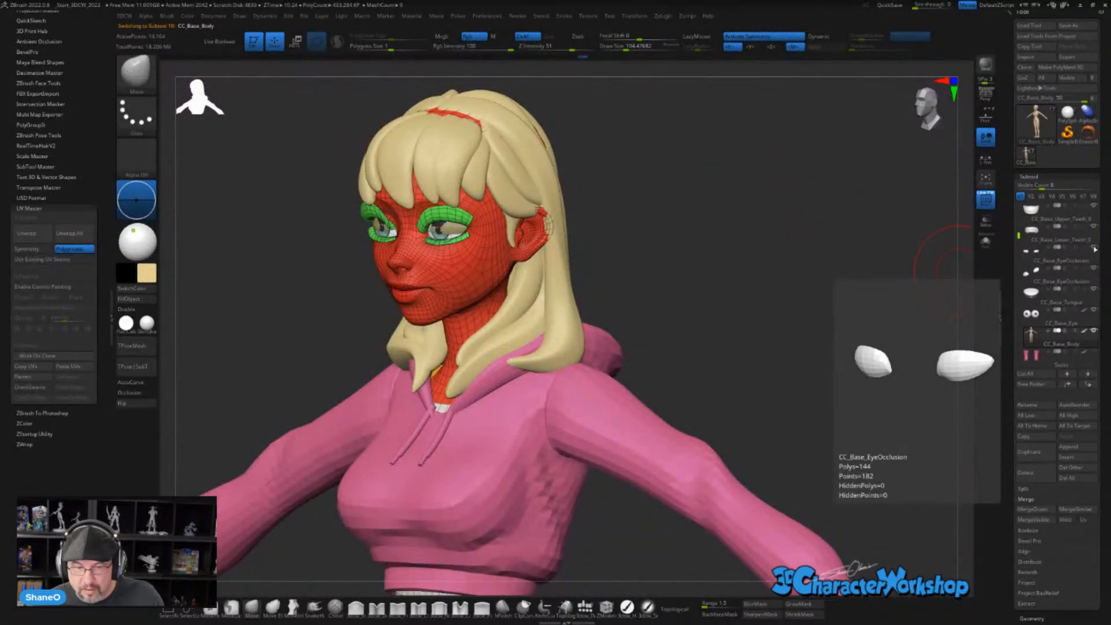
# - Select the lower CC_Base_EyeOcclusion subtool, toggle Solo mode, and inspect the eye area with transparency enabled
pyautogui.click(1036, 268)
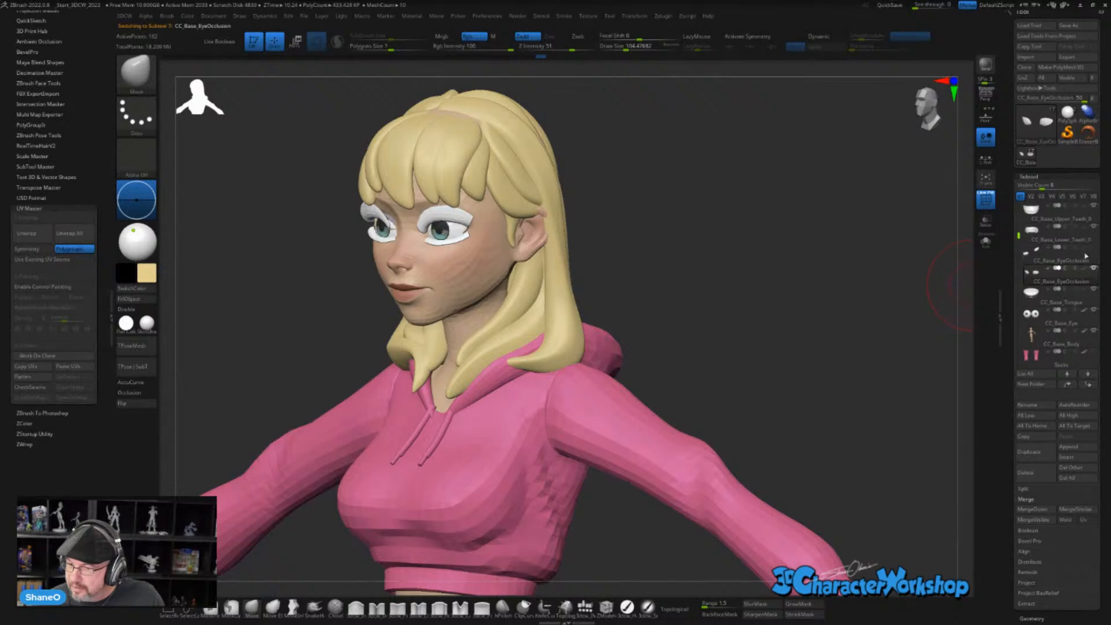
pyautogui.click(991, 239)
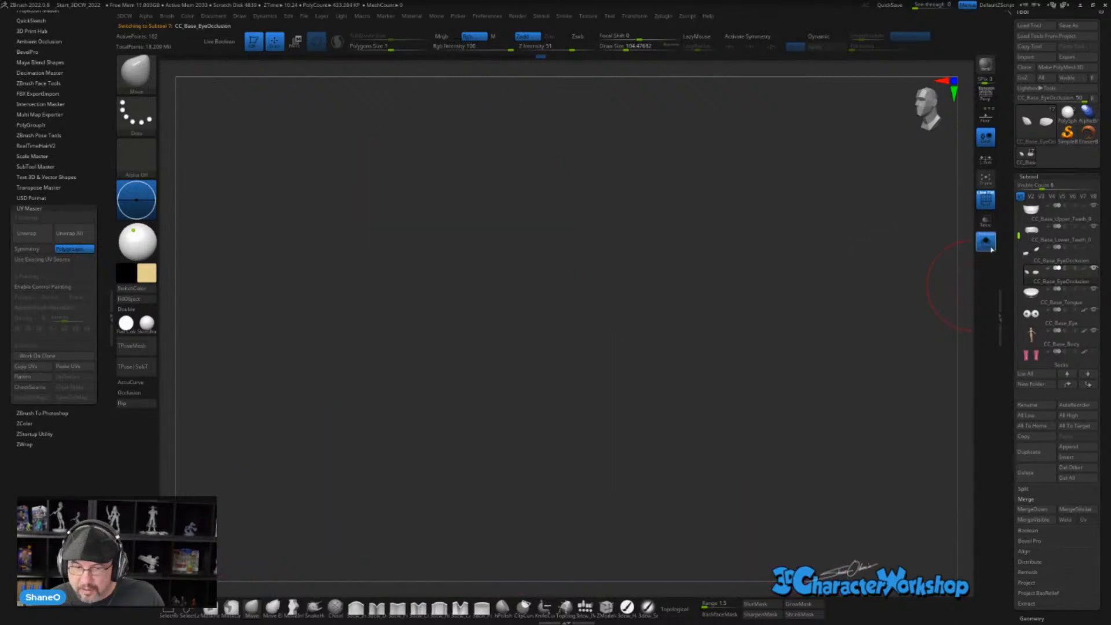
pyautogui.click(992, 238)
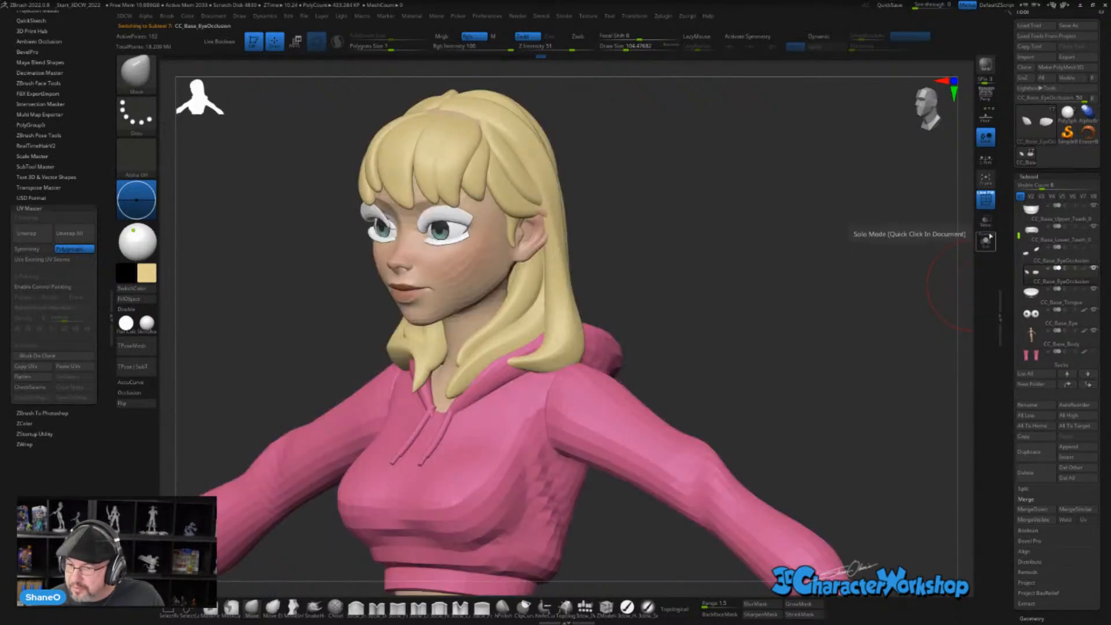
pyautogui.click(986, 221)
pyautogui.moveTo(938, 229); pyautogui.dragTo(727, 137)
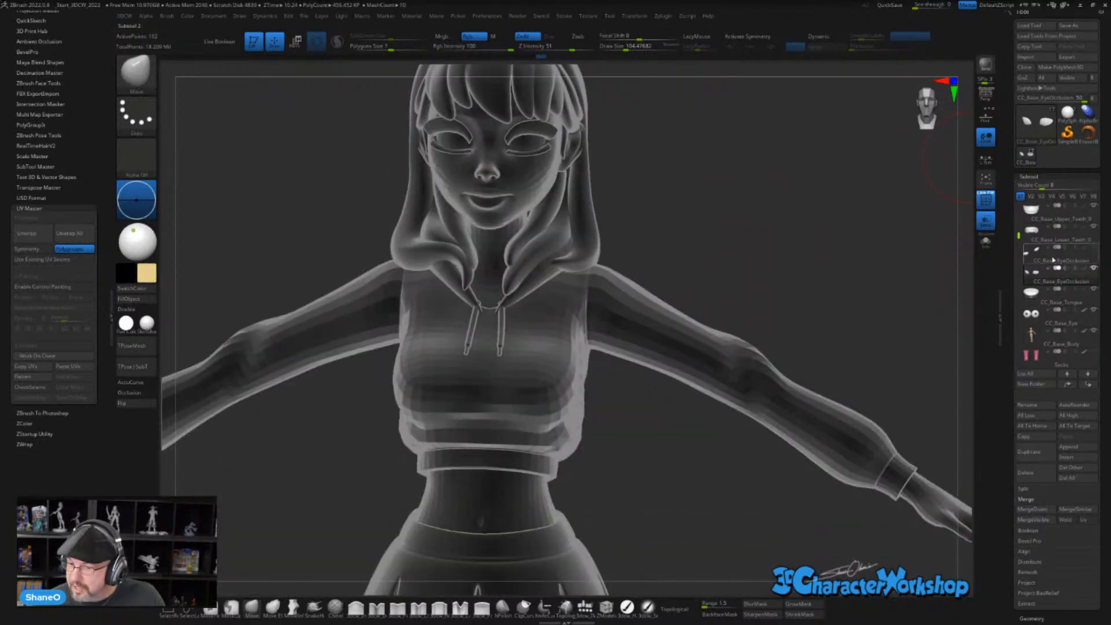
# - Delete the lower duplicate CC_Base_EyeOcclusion subtool and select the remaining one
pyautogui.click(1027, 479)
pyautogui.click(1053, 265)
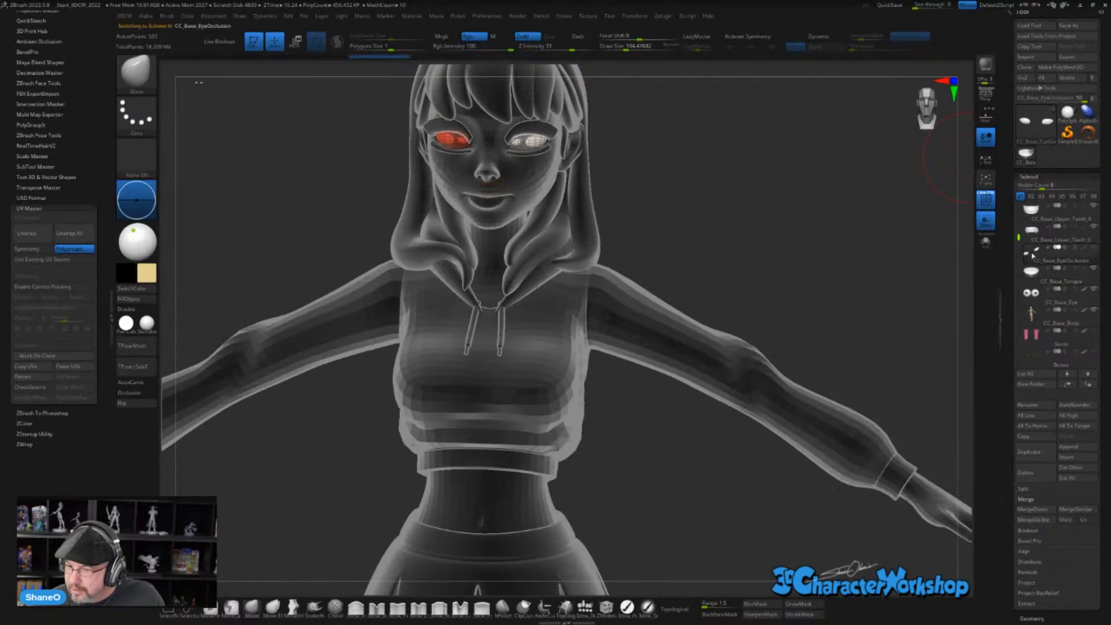
# - Turn on X symmetry and pull the CC_Base_EyeOcclusion shells forward out of the eyes with a larger Move brush
pyautogui.moveTo(608, 183); pyautogui.dragTo(721, 250)
pyautogui.press('x')
pyautogui.keyDown('alt'); pyautogui.moveTo(689, 198); pyautogui.dragTo(771, 556); pyautogui.keyUp('alt')
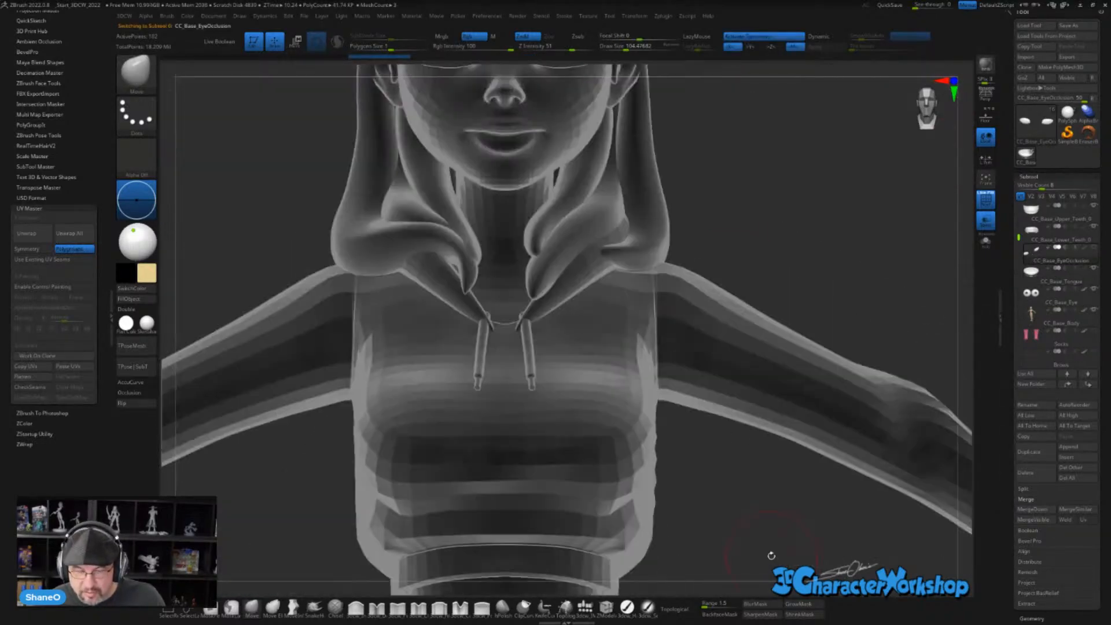
pyautogui.press('f')
pyautogui.press('f')
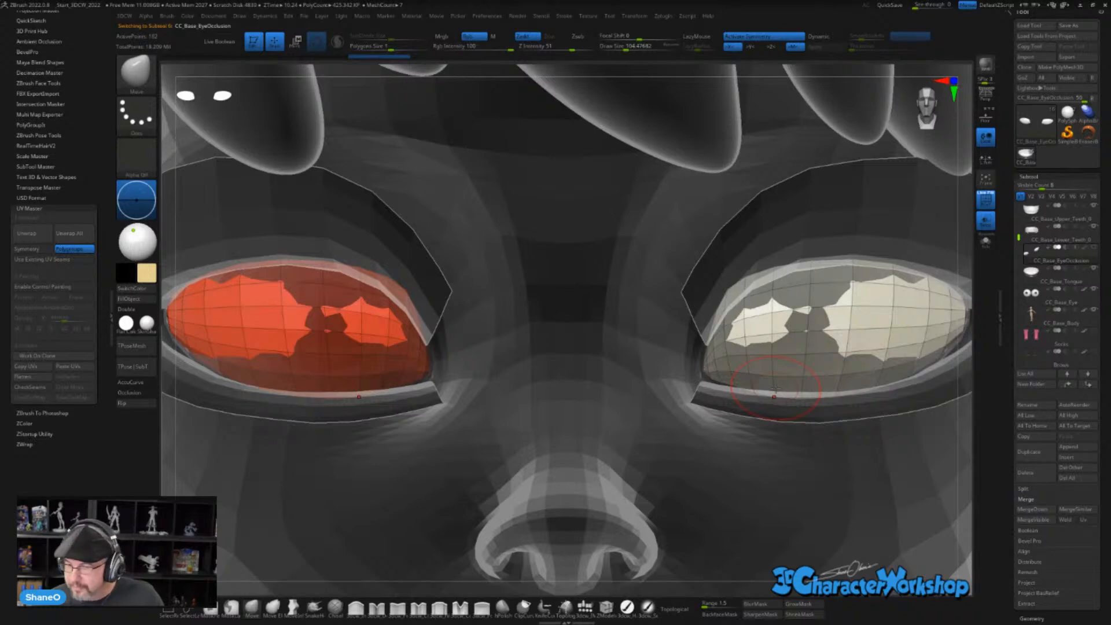
pyautogui.moveTo(762, 434)
pyautogui.keyDown('alt'); pyautogui.mouseDown()
pyautogui.moveTo(753, 393)
pyautogui.moveTo(628, 358)
pyautogui.moveTo(610, 326)
pyautogui.mouseUp(); pyautogui.keyUp('alt')
pyautogui.press('s')
pyautogui.moveTo(579, 327)
pyautogui.keyDown('alt'); pyautogui.mouseDown(button='right')
pyautogui.moveTo(559, 340)
pyautogui.moveTo(592, 335)
pyautogui.moveTo(571, 363)
pyautogui.mouseUp(button='right'); pyautogui.keyUp('alt')
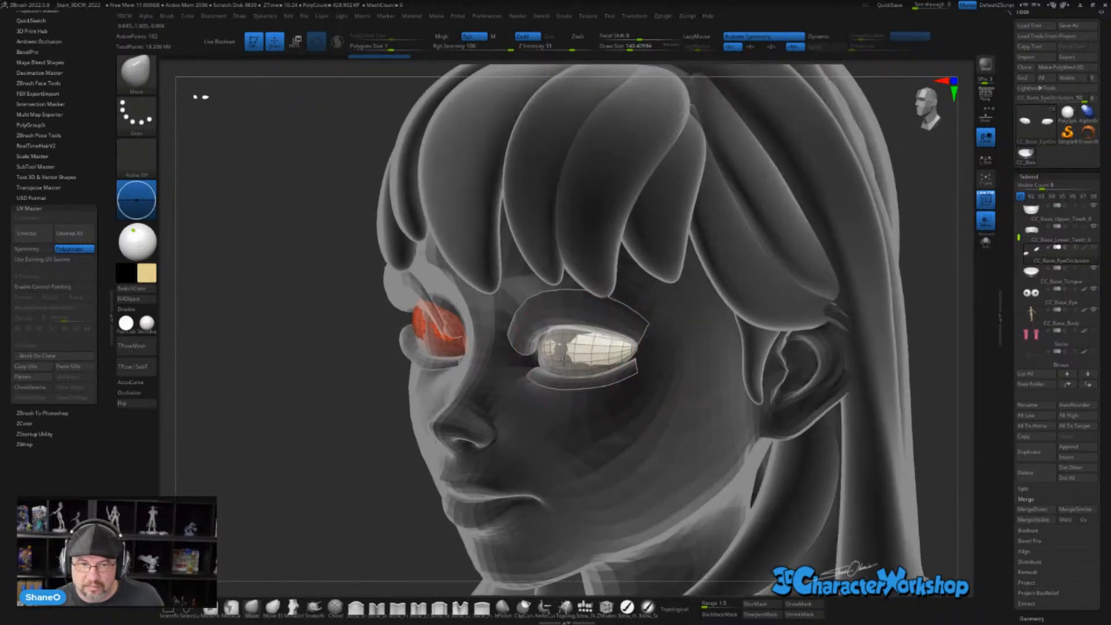
pyautogui.press('s')
pyautogui.moveTo(571, 355); pyautogui.dragTo(573, 355)
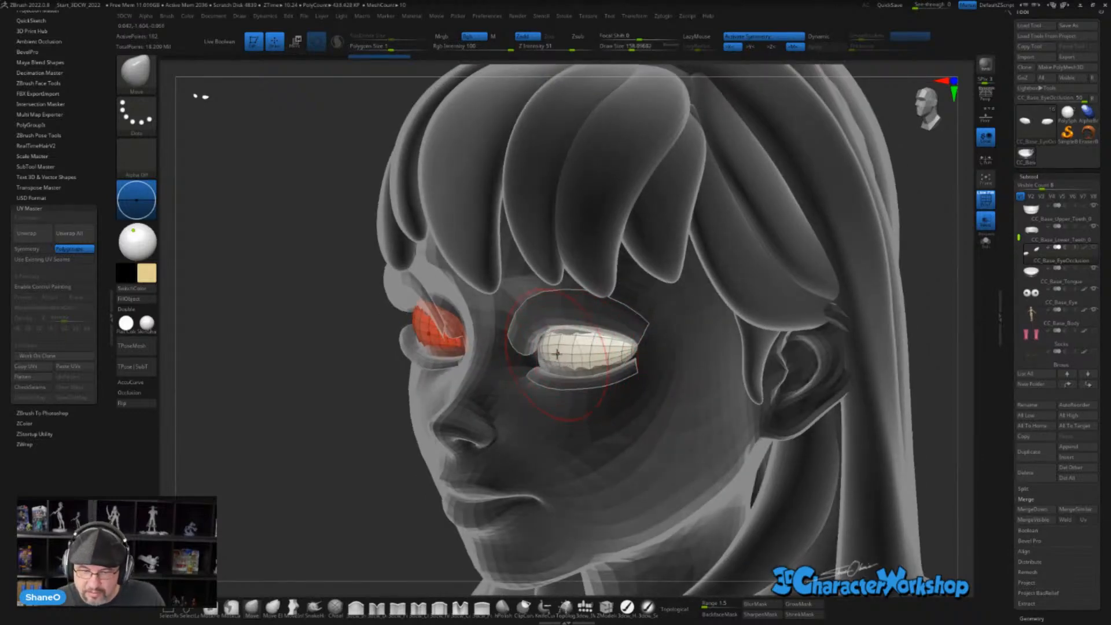
pyautogui.moveTo(560, 351)
pyautogui.mouseDown(button='right')
pyautogui.moveTo(573, 363)
pyautogui.moveTo(539, 374)
pyautogui.moveTo(622, 358)
pyautogui.mouseUp(button='right')
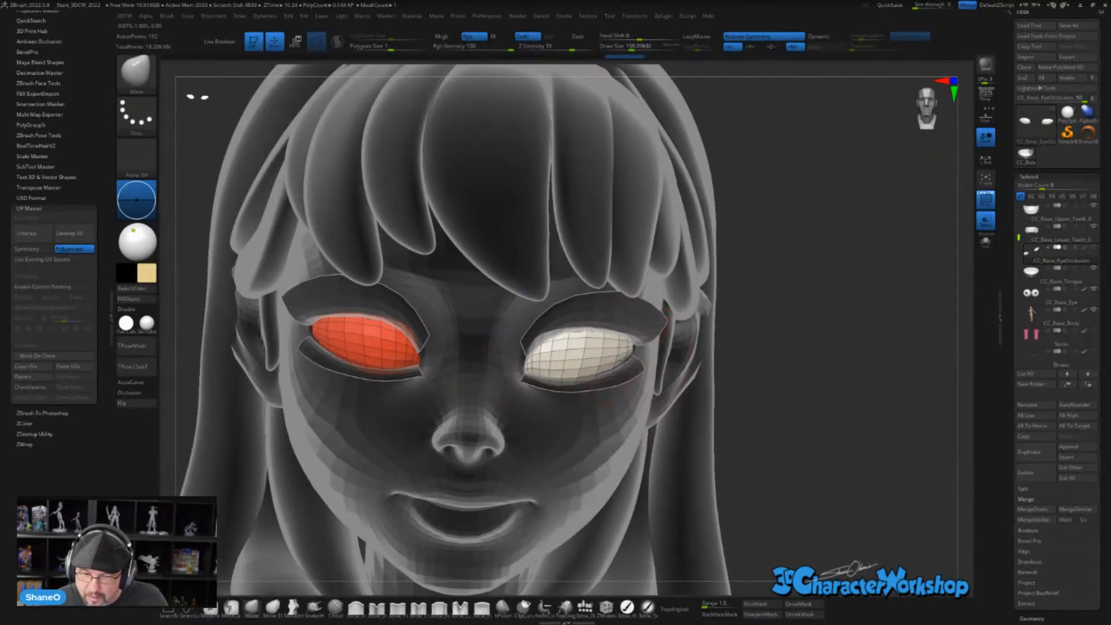
# - Examine the adjusted eye occlusion shells from the front and turn off the PolyFrame display
pyautogui.keyDown('ctrl'); pyautogui.moveTo(748, 370); pyautogui.dragTo(787, 350, button='right'); pyautogui.keyUp('ctrl')
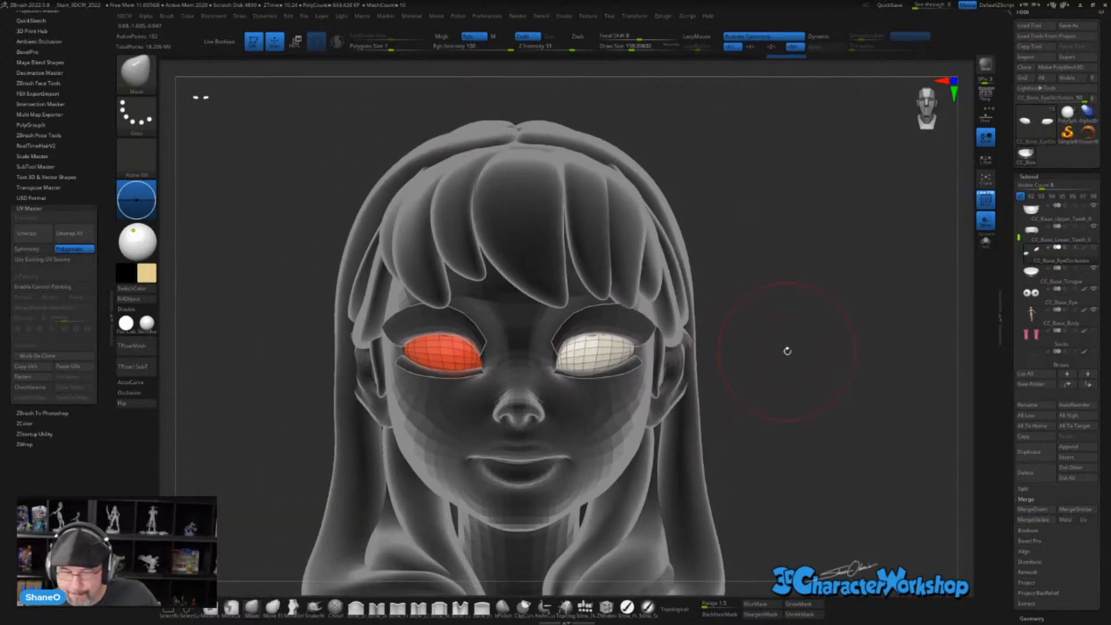
pyautogui.hotkey('shift', 'f')
pyautogui.keyDown('ctrl'); pyautogui.moveTo(804, 365); pyautogui.dragTo(758, 348, button='right'); pyautogui.keyUp('ctrl')
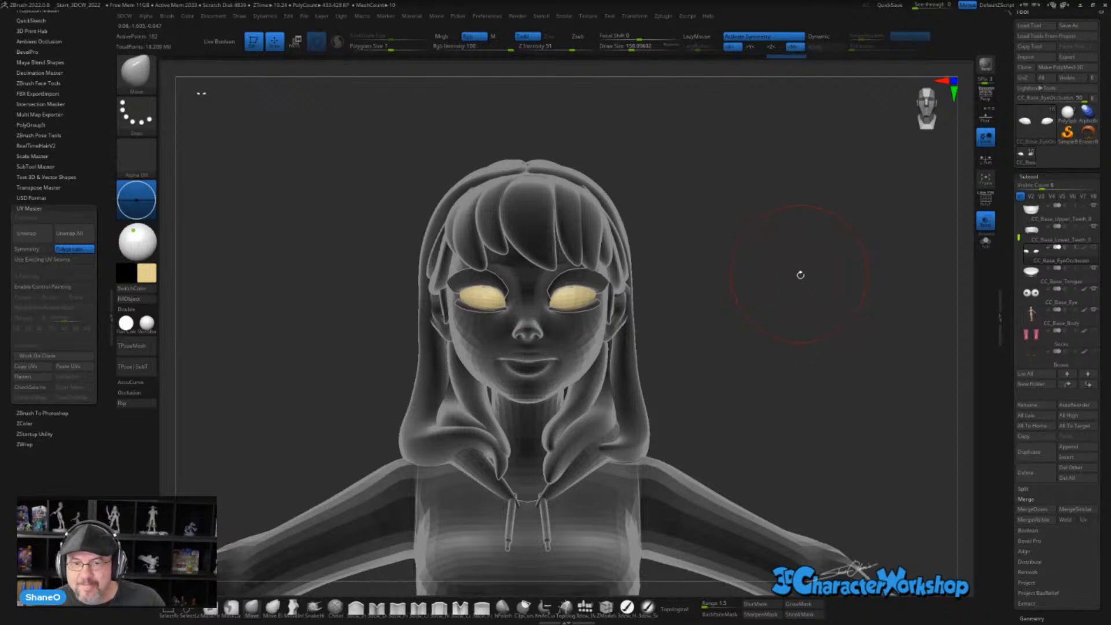
pyautogui.moveTo(803, 276); pyautogui.dragTo(785, 315)
pyautogui.press('s')
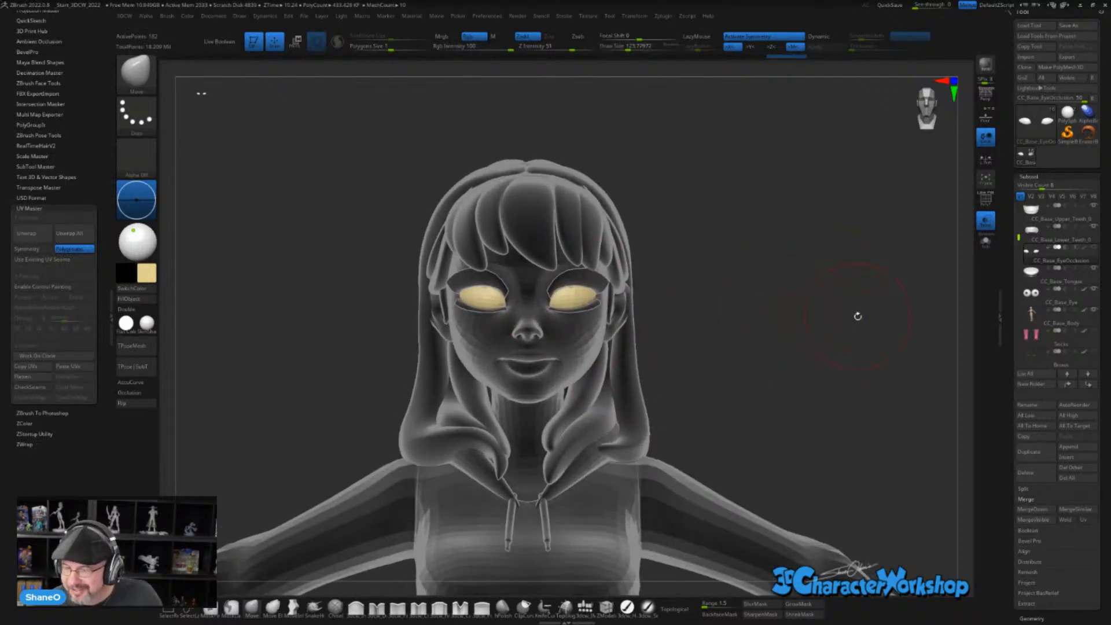
# - Compare the two CC_Base_TearLine subtools around the eyes and delete the upper one
pyautogui.scroll(2, 1054, 249)
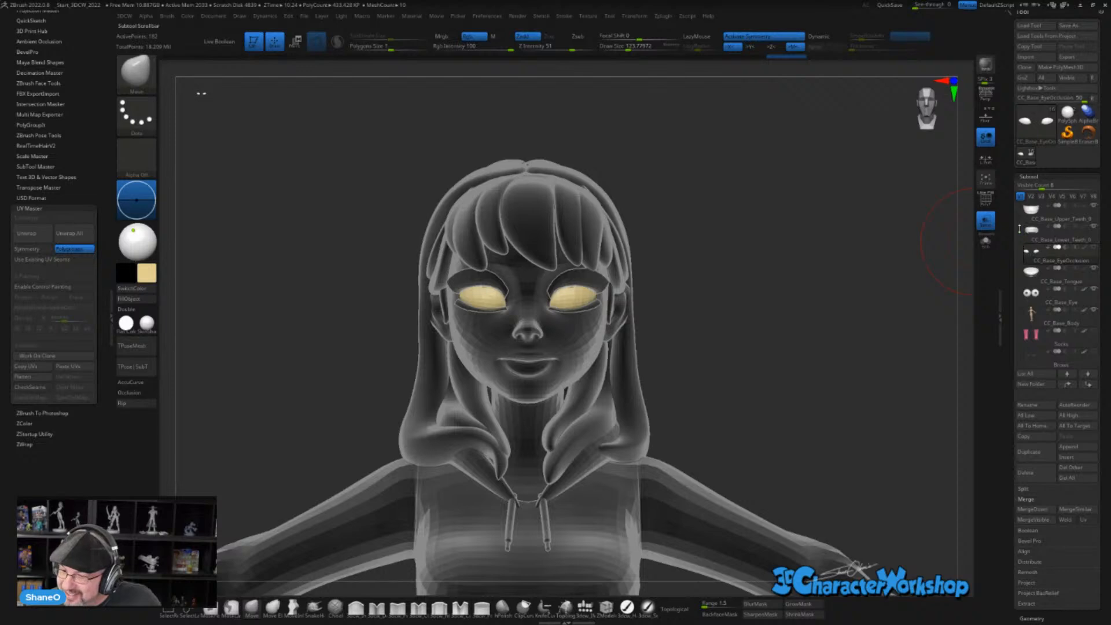
pyautogui.click(1031, 230)
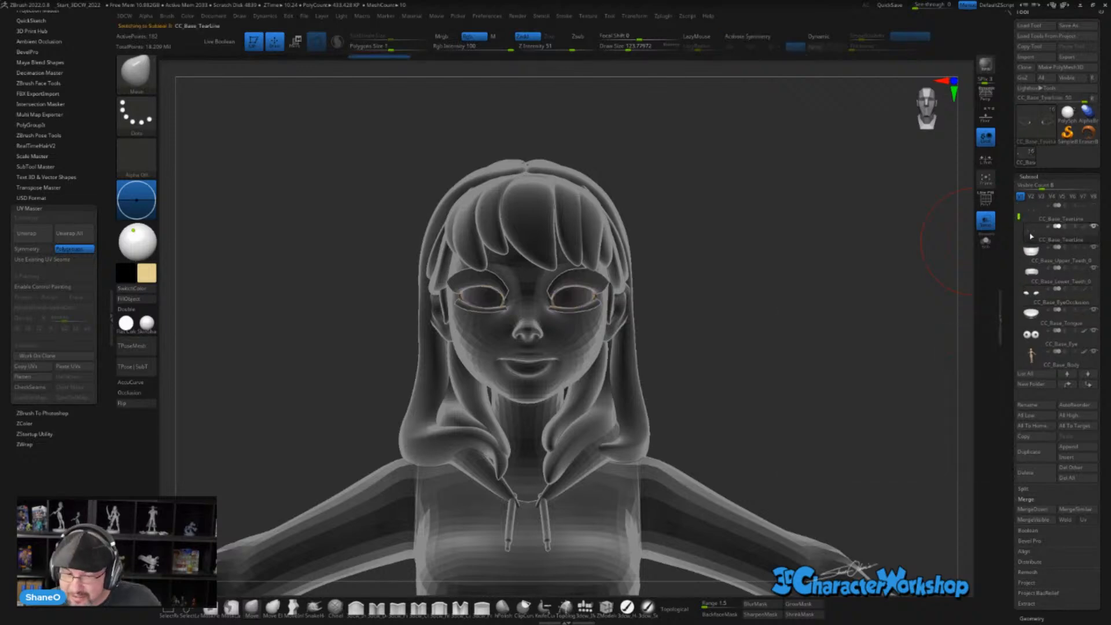
pyautogui.press('f')
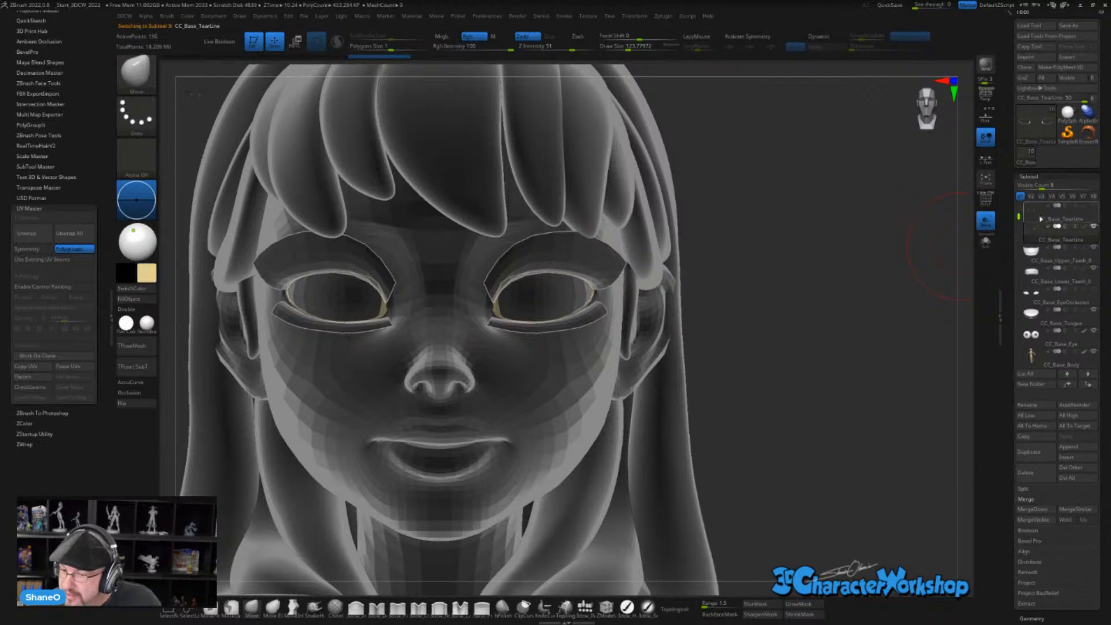
pyautogui.click(1034, 214)
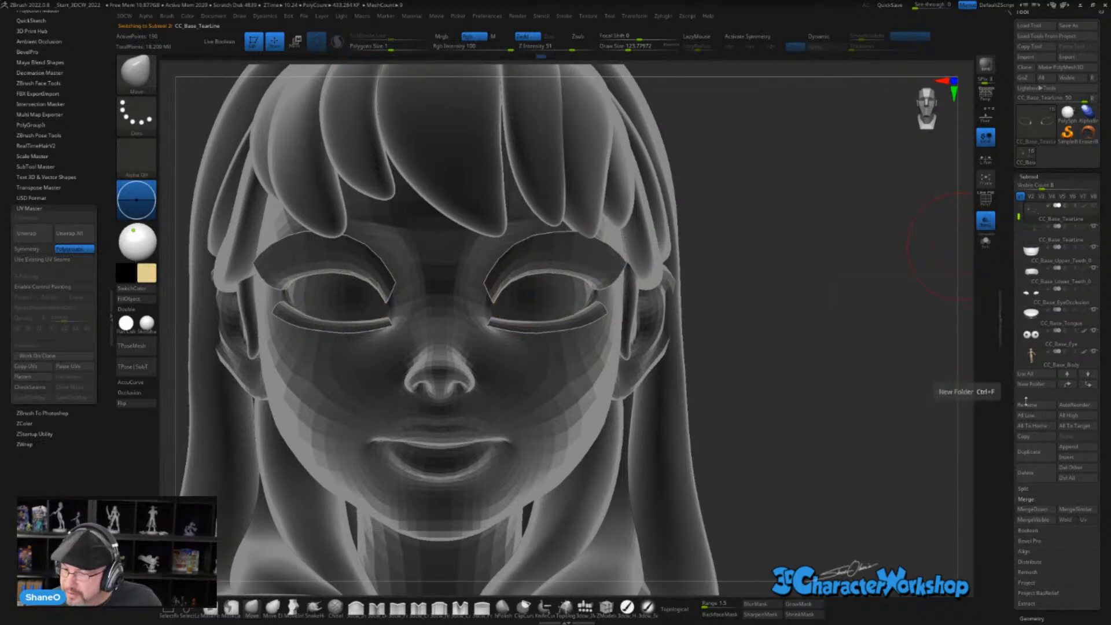
pyautogui.click(1028, 476)
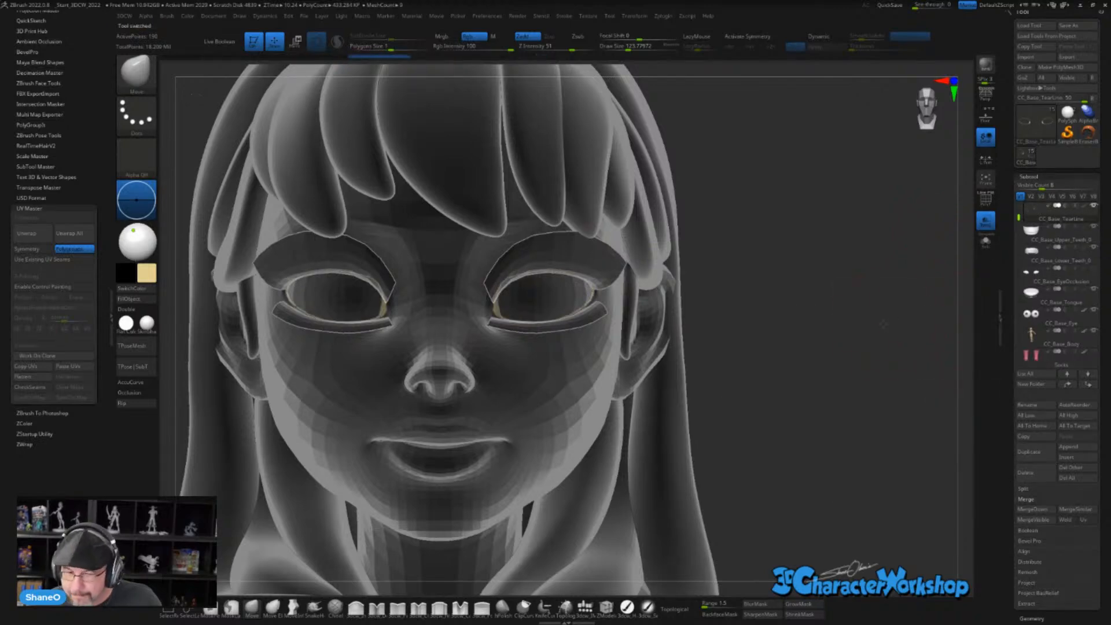
# - Turn off transparency and examine the whole character with its materials from several angles
pyautogui.keyDown('alt'); pyautogui.moveTo(884, 324); pyautogui.dragTo(829, 251); pyautogui.keyUp('alt')
pyautogui.moveTo(797, 164); pyautogui.dragTo(774, 286)
pyautogui.click(987, 224)
pyautogui.moveTo(683, 442); pyautogui.dragTo(671, 375)
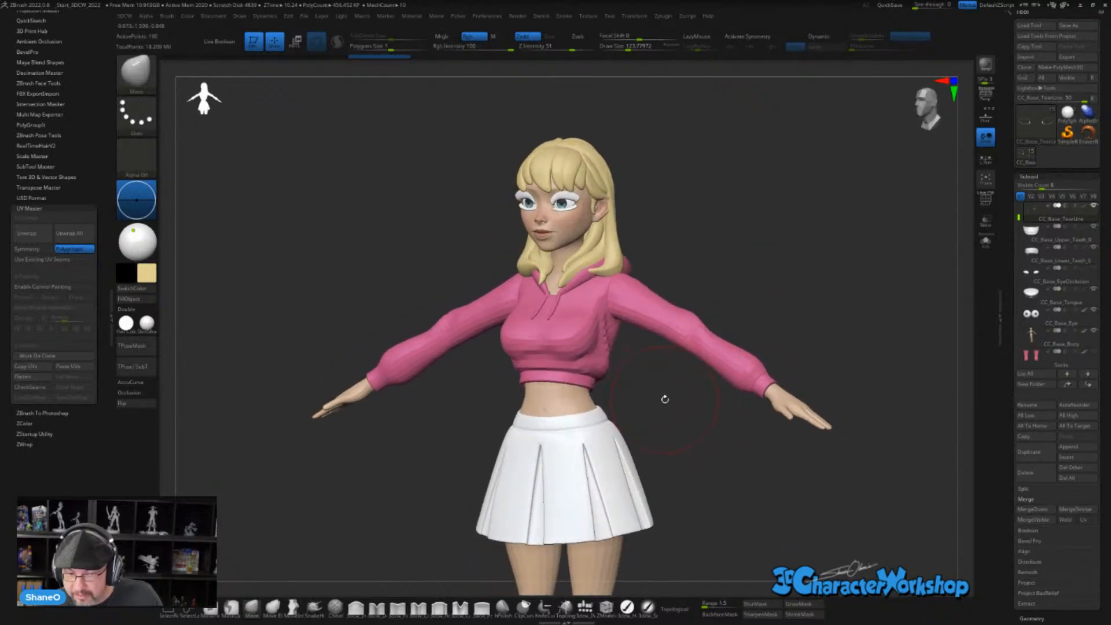
pyautogui.press('[')
pyautogui.moveTo(669, 413); pyautogui.dragTo(689, 382)
pyautogui.keyDown('alt'); pyautogui.moveTo(804, 285); pyautogui.dragTo(782, 325); pyautogui.keyUp('alt')
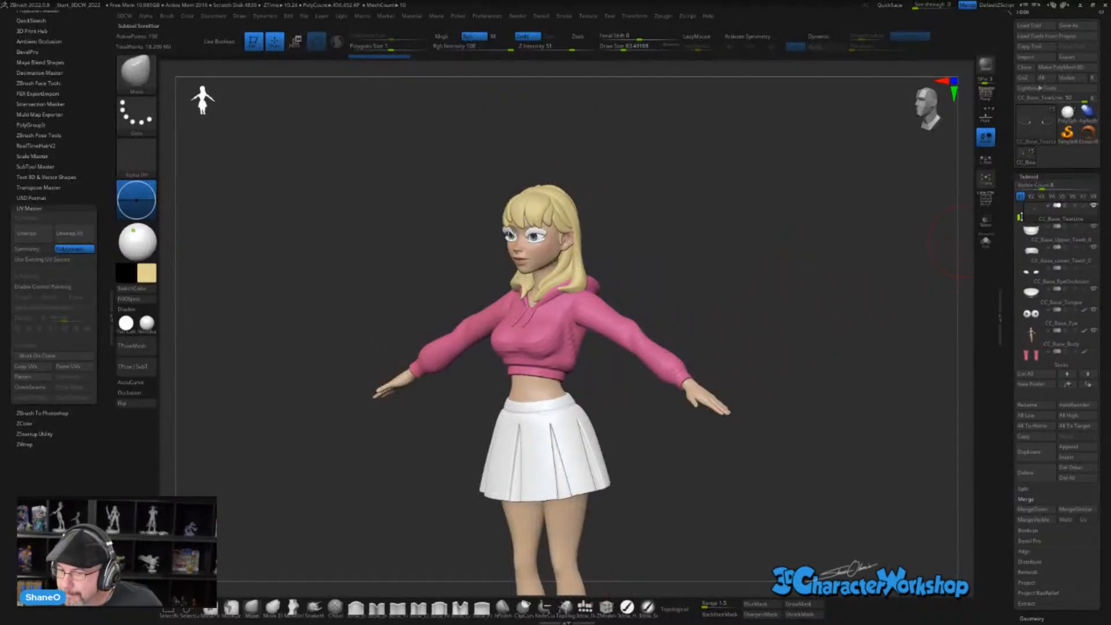
# - Check the subtool order from BlondeGirl02 downwards, select CC_Base_Eye and face the character to the front
pyautogui.moveTo(1020, 215); pyautogui.dragTo(1019, 204)
pyautogui.moveTo(1029, 238)
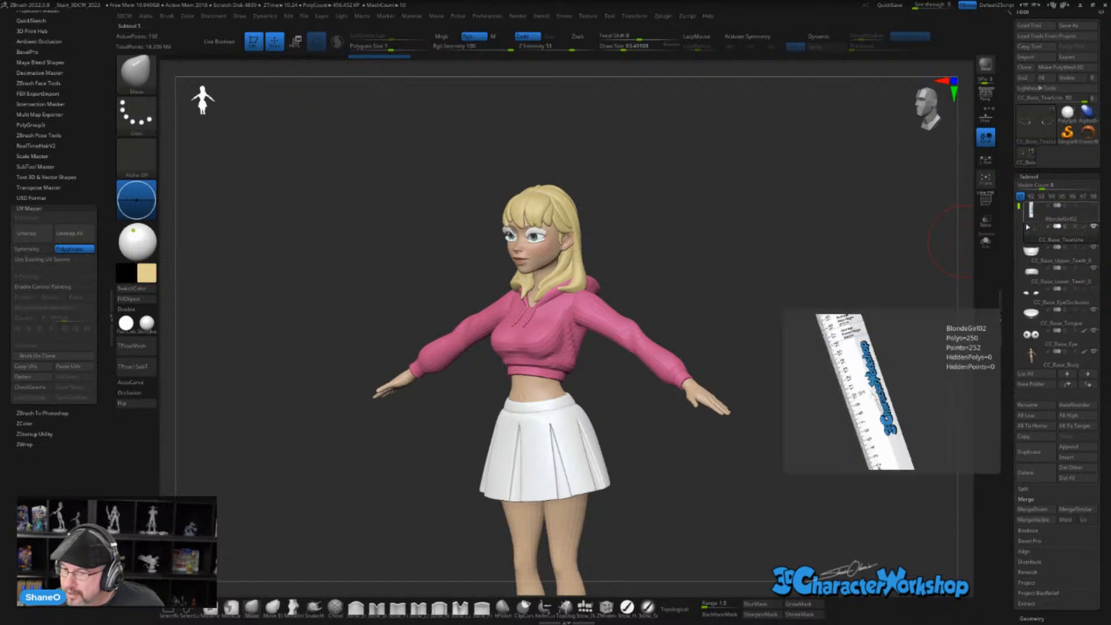
pyautogui.click(1033, 257)
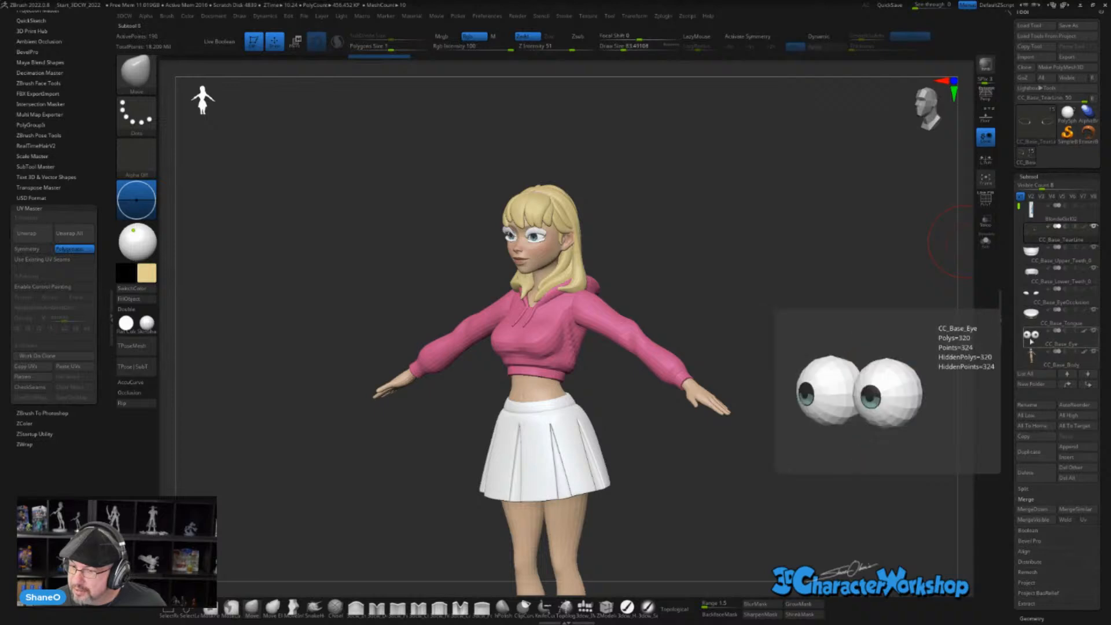
pyautogui.scroll(-2, 1036, 313)
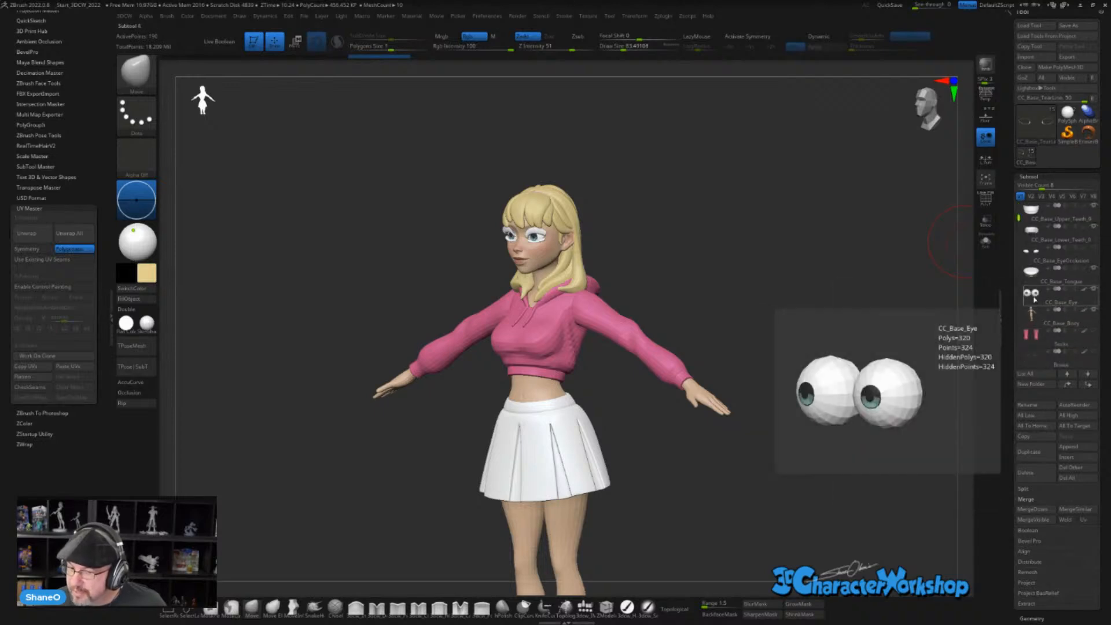
pyautogui.click(1034, 300)
pyautogui.keyDown('shift'); pyautogui.moveTo(784, 278); pyautogui.dragTo(702, 245); pyautogui.keyUp('shift')
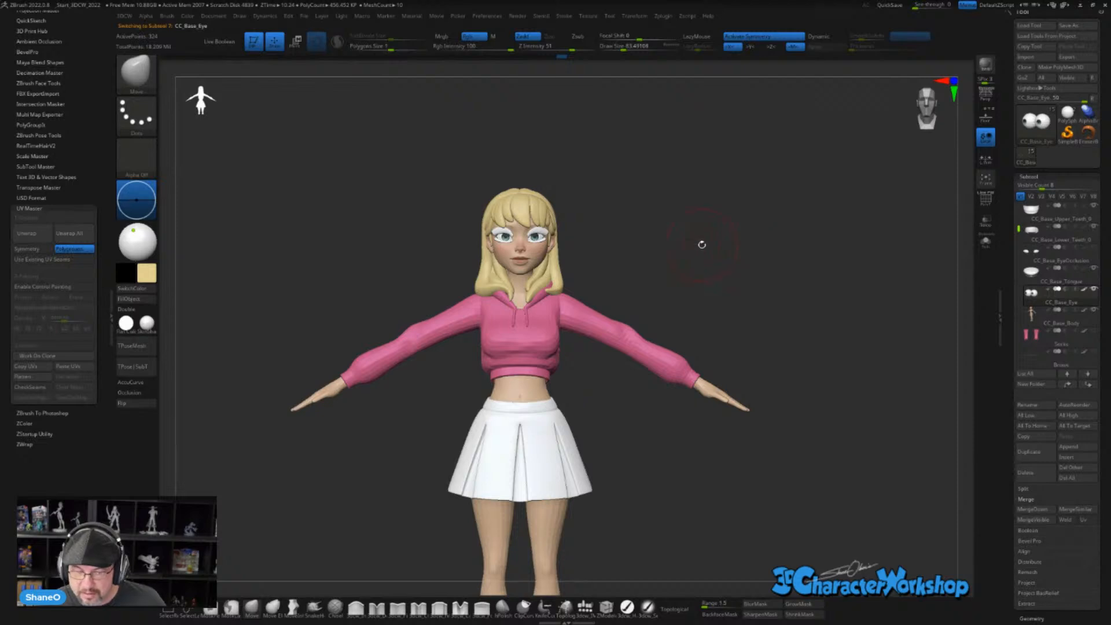
# - Check CC_Base_Eye and CC_Toon_Teeth_01 in the Character Creator scene and compare them with the ZBrush subtool list
pyautogui.hotkey('alt', 'Tab')
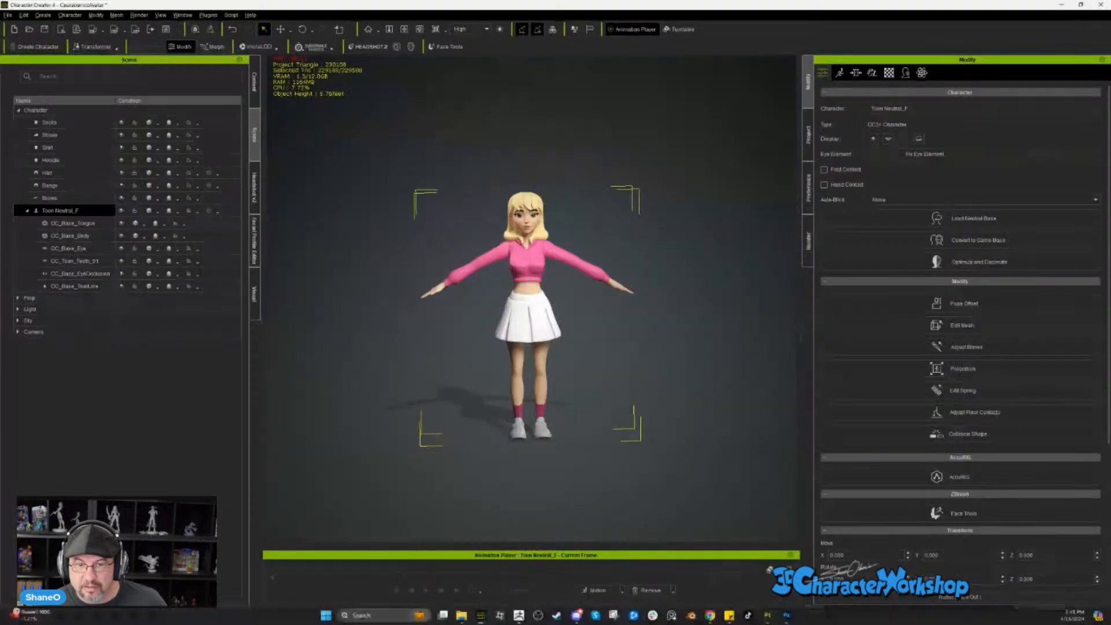
pyautogui.click(69, 249)
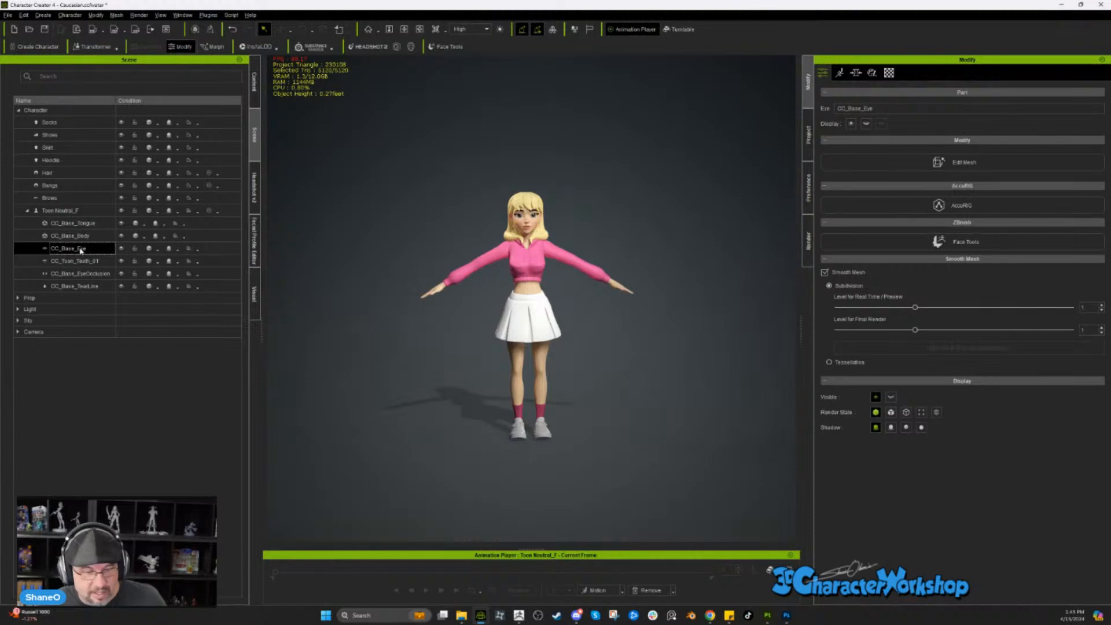
pyautogui.keyDown('ctrl'); pyautogui.click(102, 262); pyautogui.keyUp('ctrl')
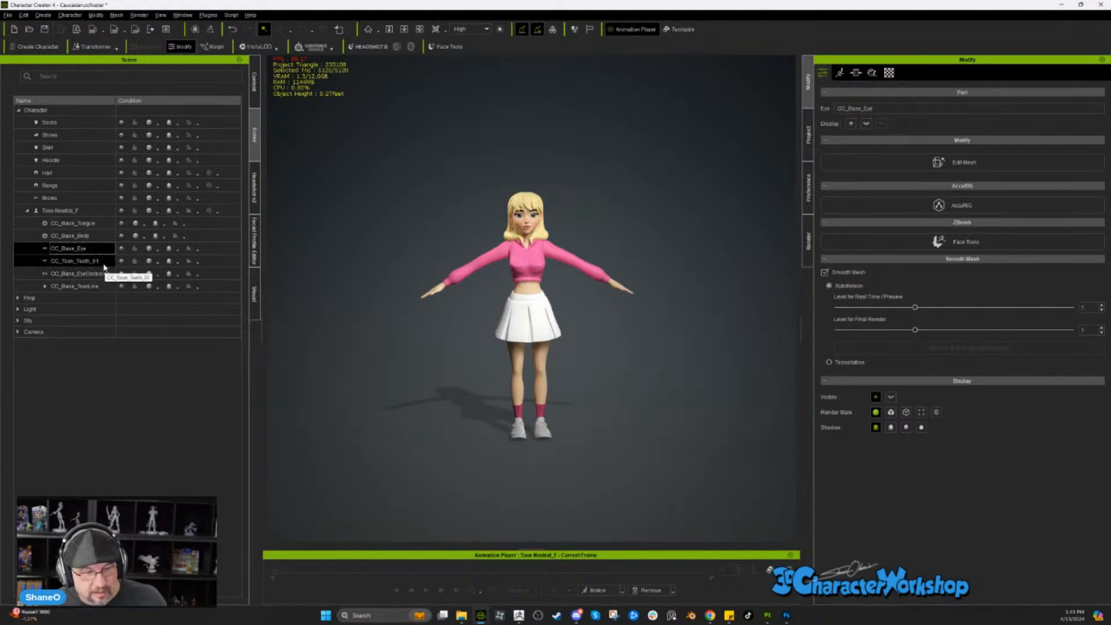
pyautogui.hotkey('alt', 'Tab')
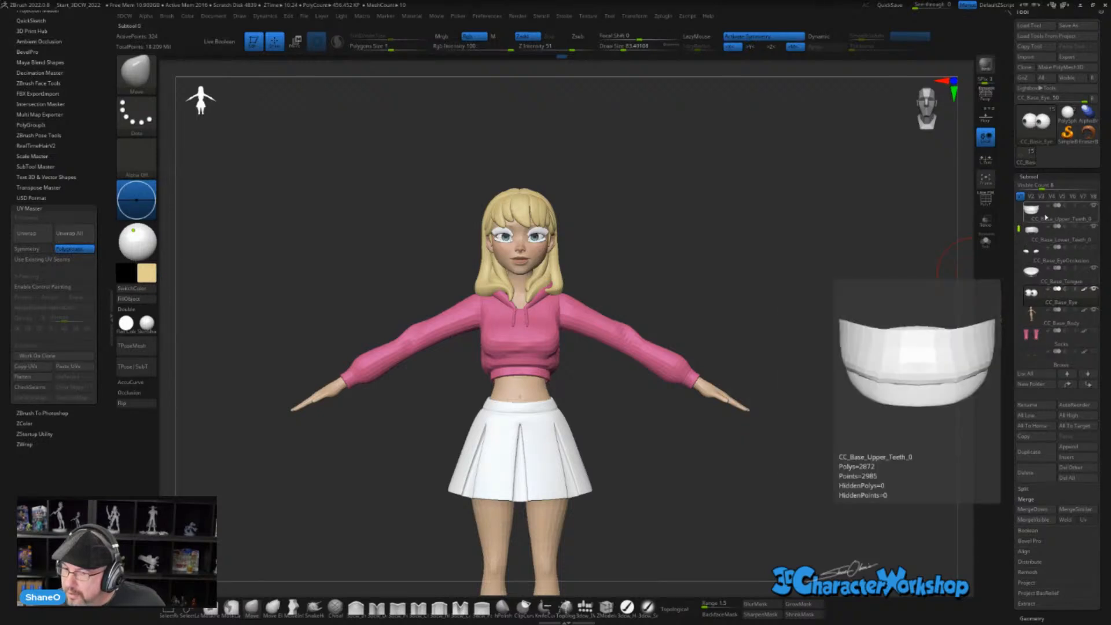
pyautogui.moveTo(1019, 228); pyautogui.dragTo(1020, 213)
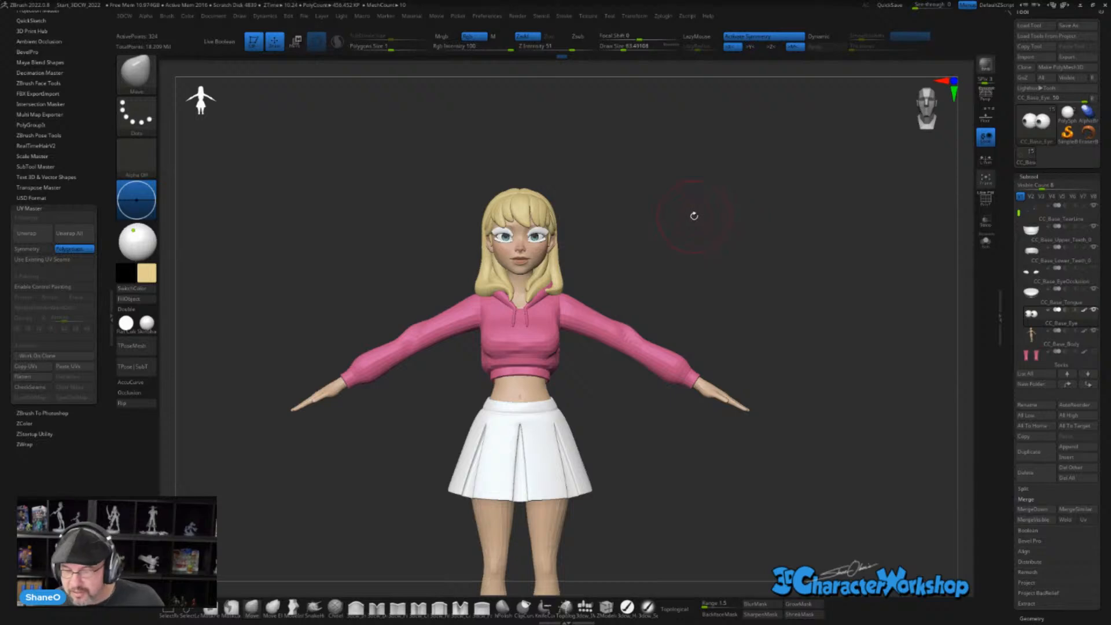
pyautogui.moveTo(1020, 213)
pyautogui.mouseDown()
pyautogui.moveTo(1021, 224)
pyautogui.moveTo(1014, 217)
pyautogui.mouseUp()
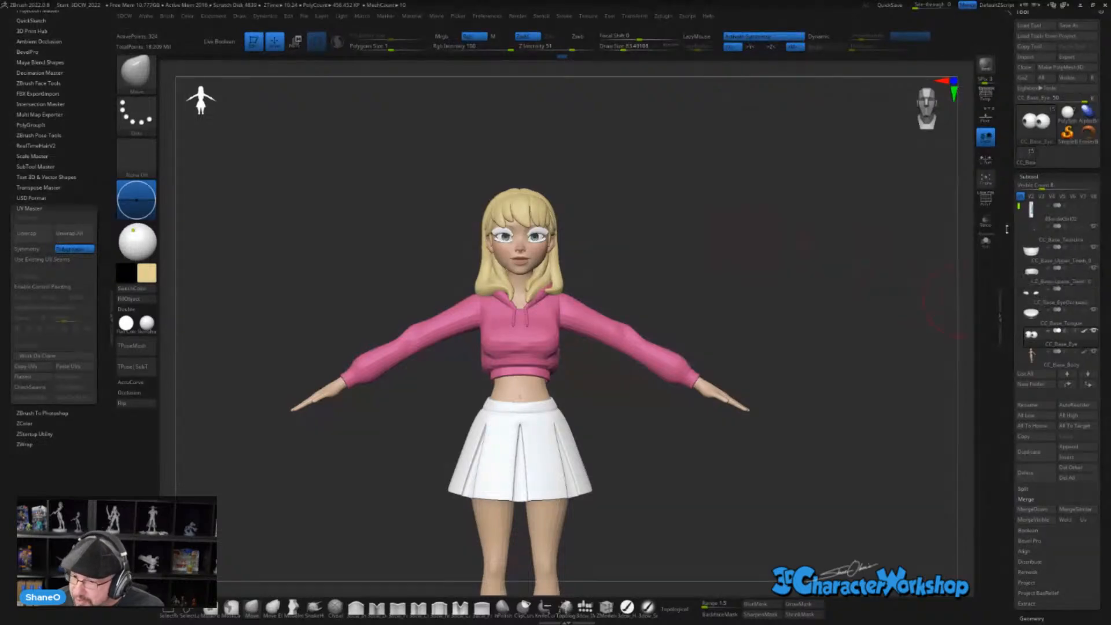
pyautogui.moveTo(1019, 207)
pyautogui.mouseDown()
pyautogui.moveTo(1020, 229)
pyautogui.moveTo(1019, 209)
pyautogui.mouseUp()
pyautogui.moveTo(1027, 260)
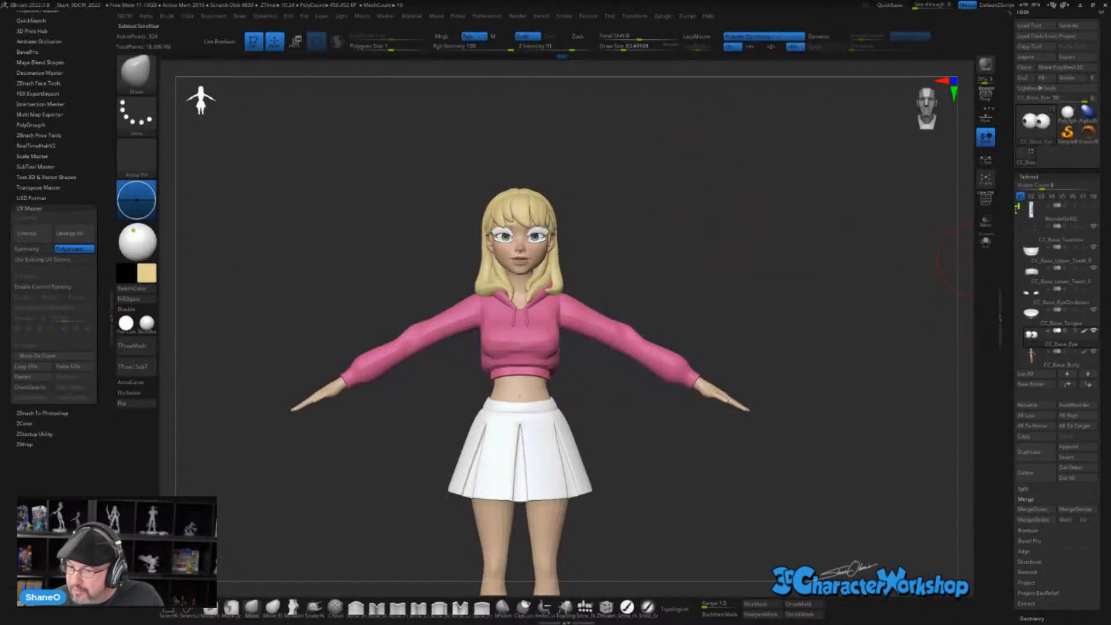
pyautogui.moveTo(1019, 208)
pyautogui.mouseDown()
pyautogui.moveTo(1019, 235)
pyautogui.moveTo(1019, 206)
pyautogui.mouseUp()
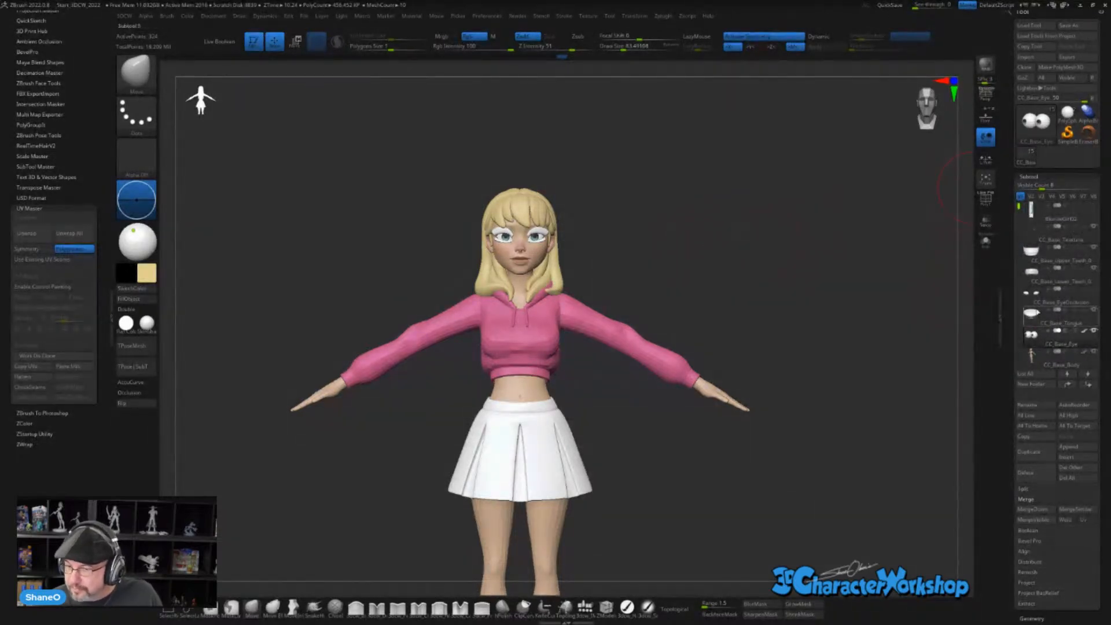
# - Hide the two hair subtools, the skirt, the hoodie and the shoes
pyautogui.moveTo(1019, 207); pyautogui.dragTo(1020, 291)
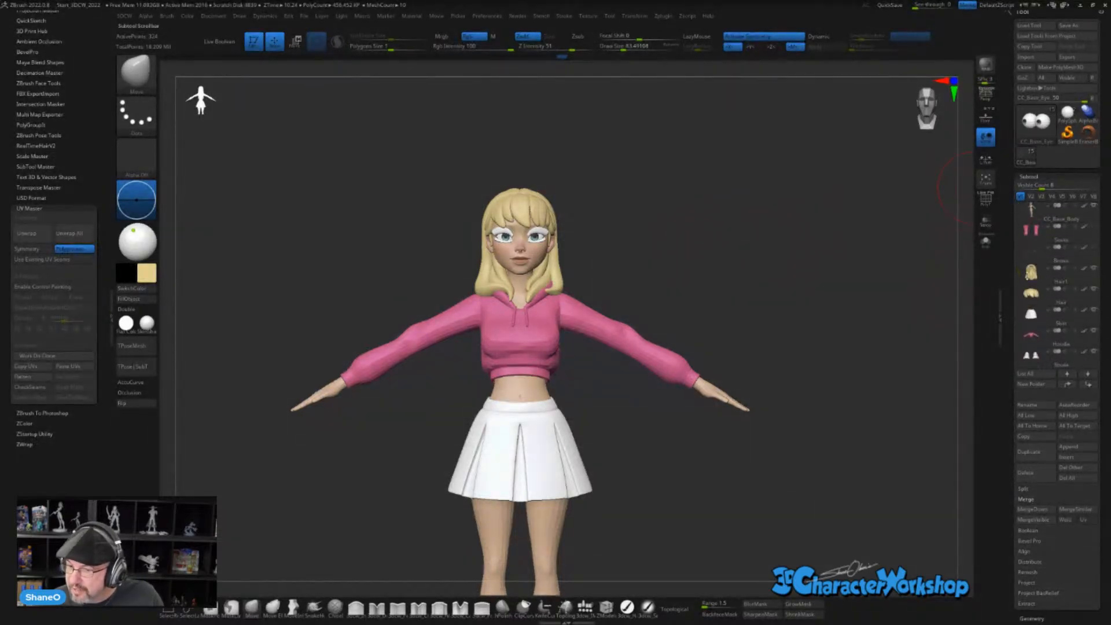
pyautogui.click(1093, 248)
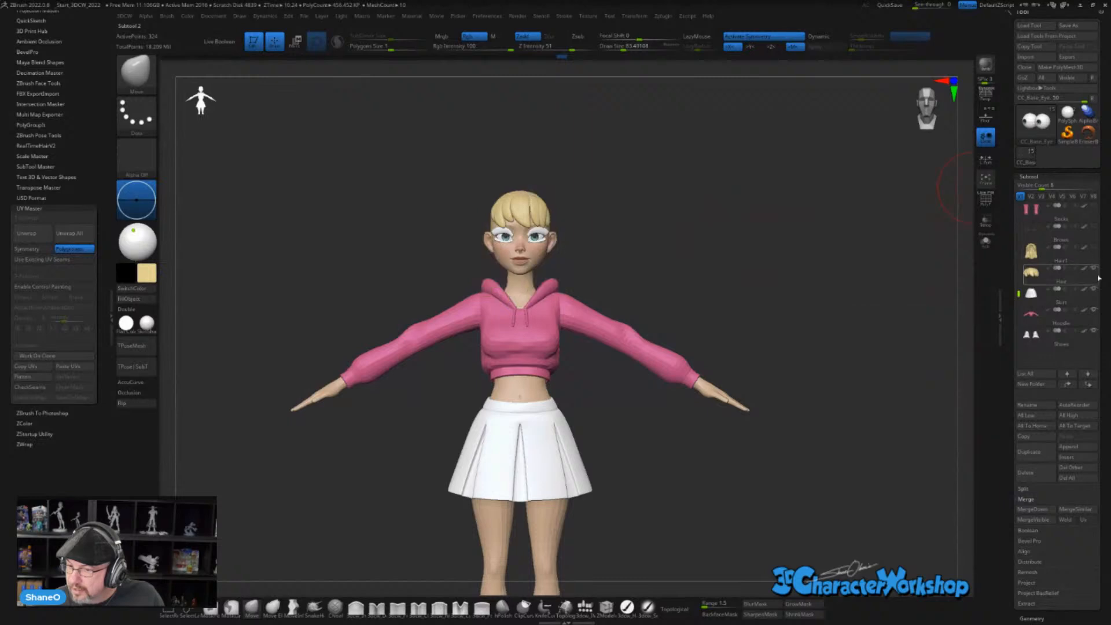
pyautogui.click(1094, 269)
pyautogui.click(1094, 289)
pyautogui.click(1094, 311)
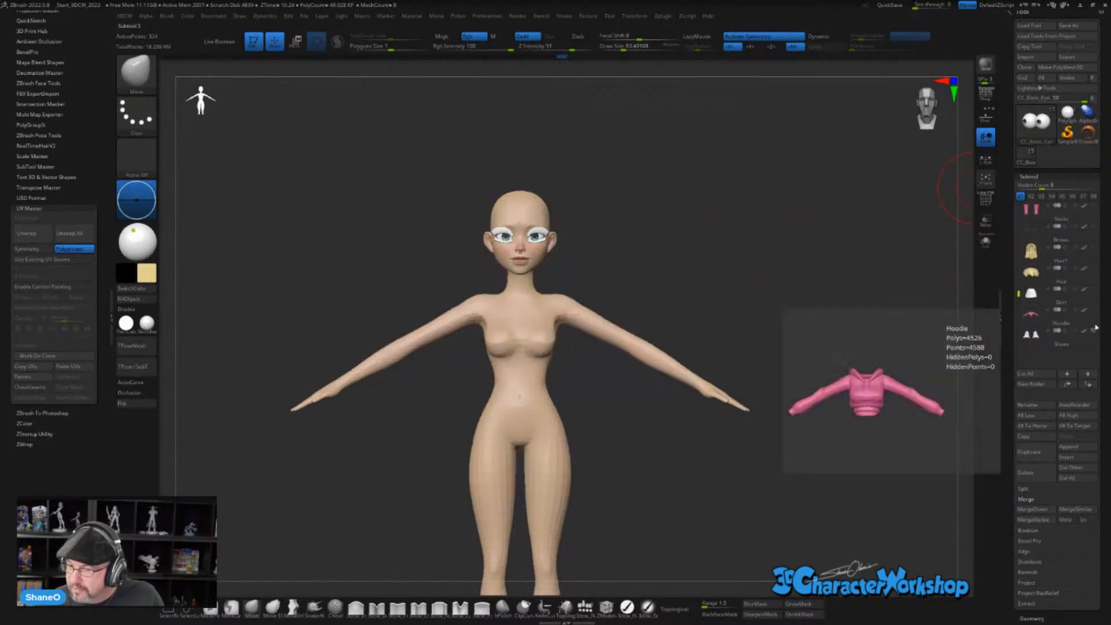
pyautogui.click(1093, 331)
# - Send the visible subtools to Character Creator through GoZ and check the import actions offered for CC_Base_Eye
pyautogui.moveTo(1019, 294); pyautogui.dragTo(1007, 204)
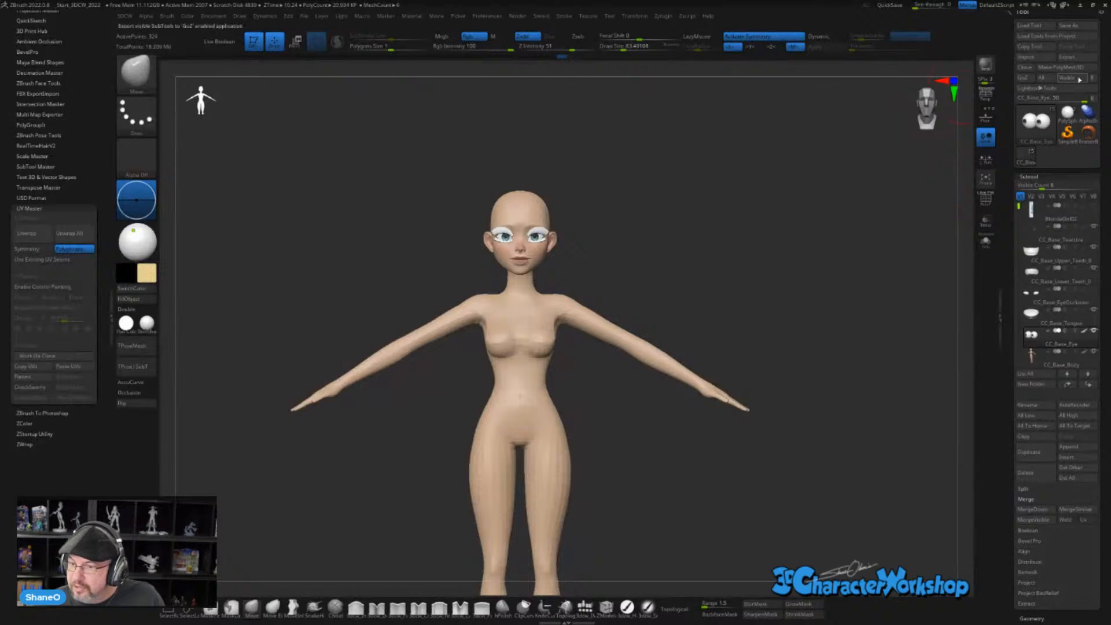
pyautogui.click(1069, 83)
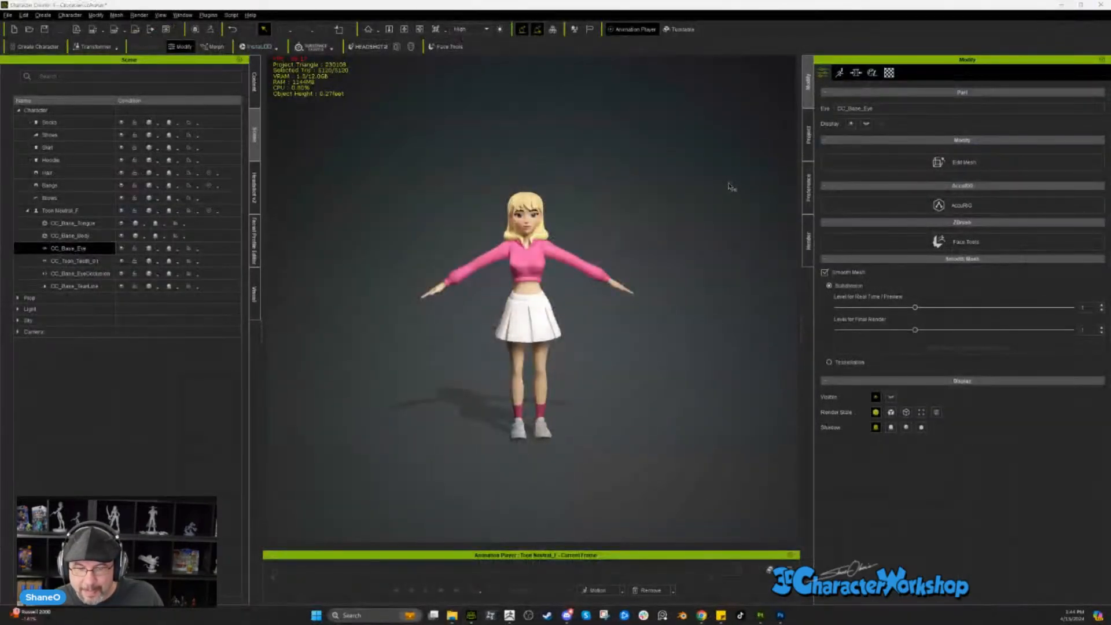
pyautogui.click(391, 294)
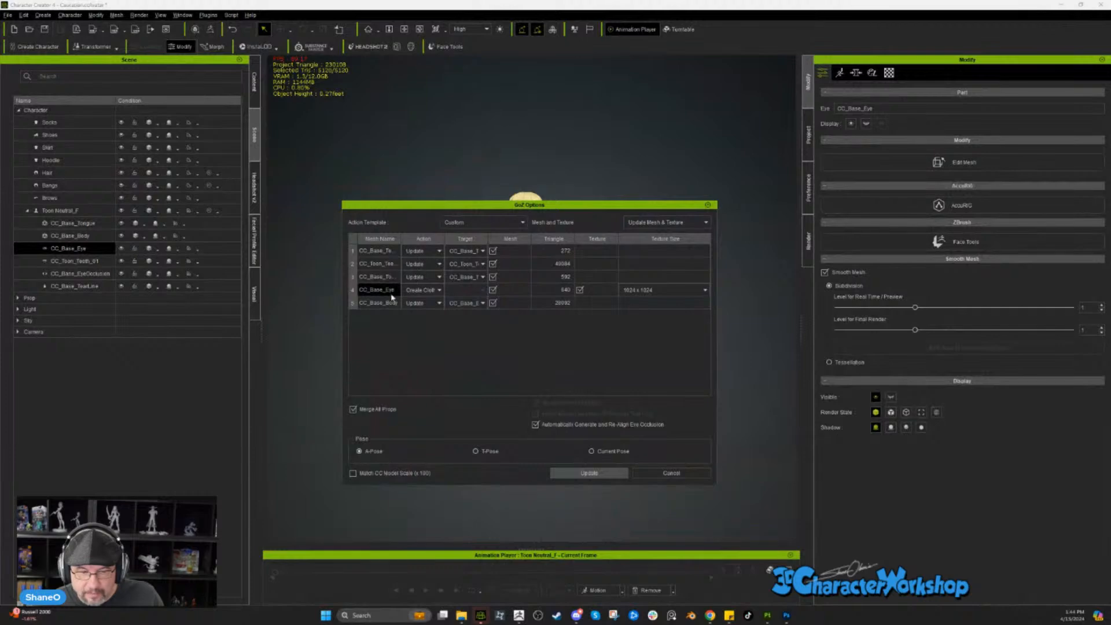
pyautogui.click(419, 291)
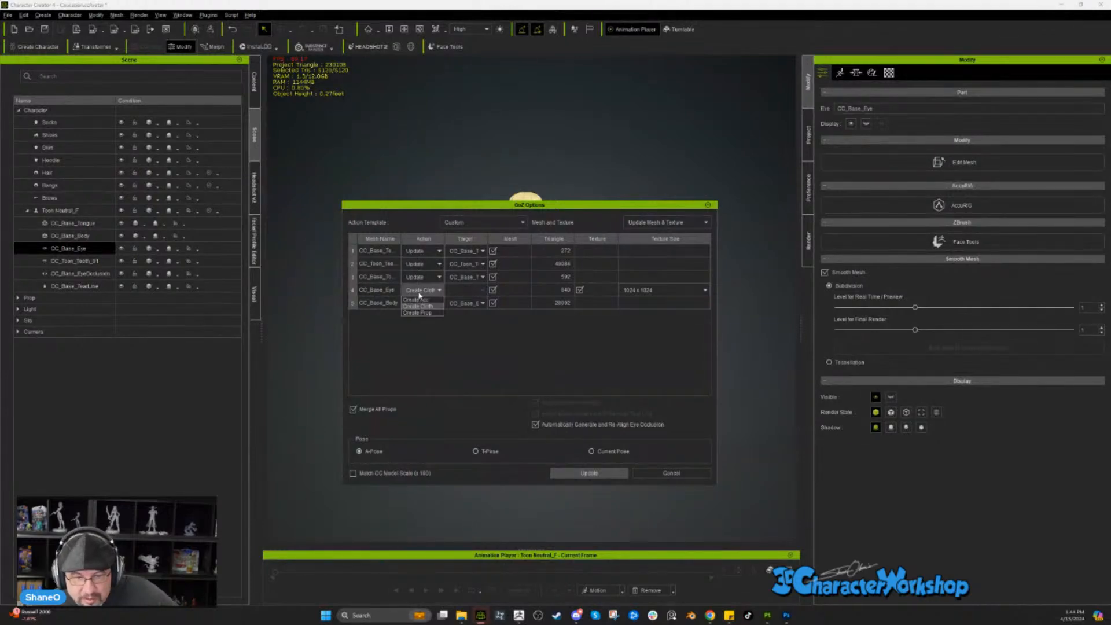
pyautogui.click(419, 295)
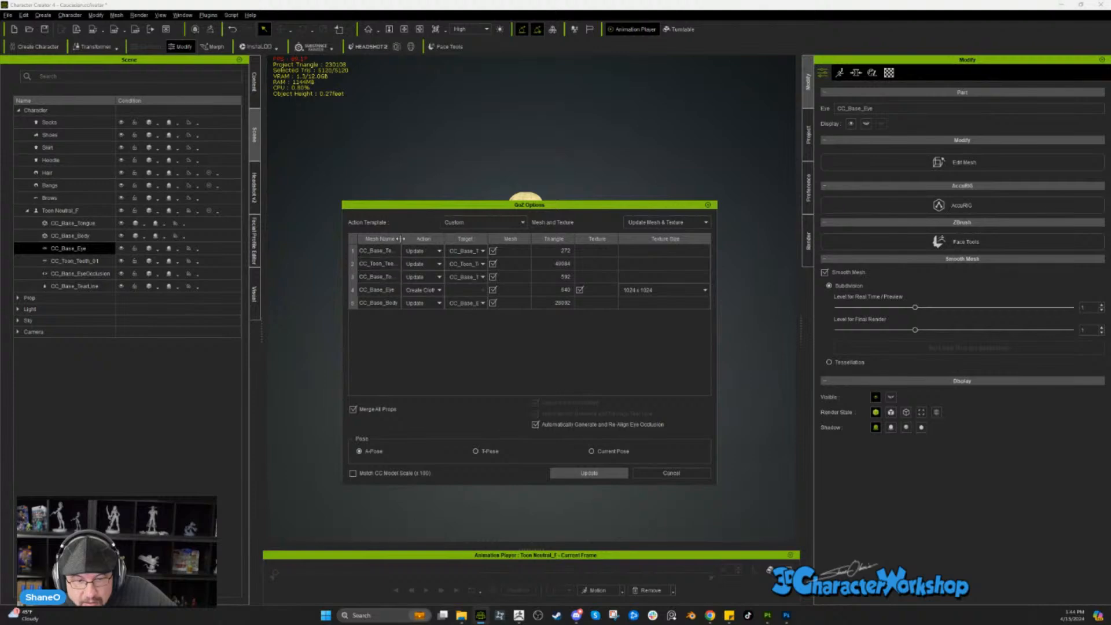
# - Try the Create Acc action for CC_Base_Eye, exclude its mesh from the update, and cancel the GoZ import
pyautogui.moveTo(399, 238); pyautogui.dragTo(518, 238)
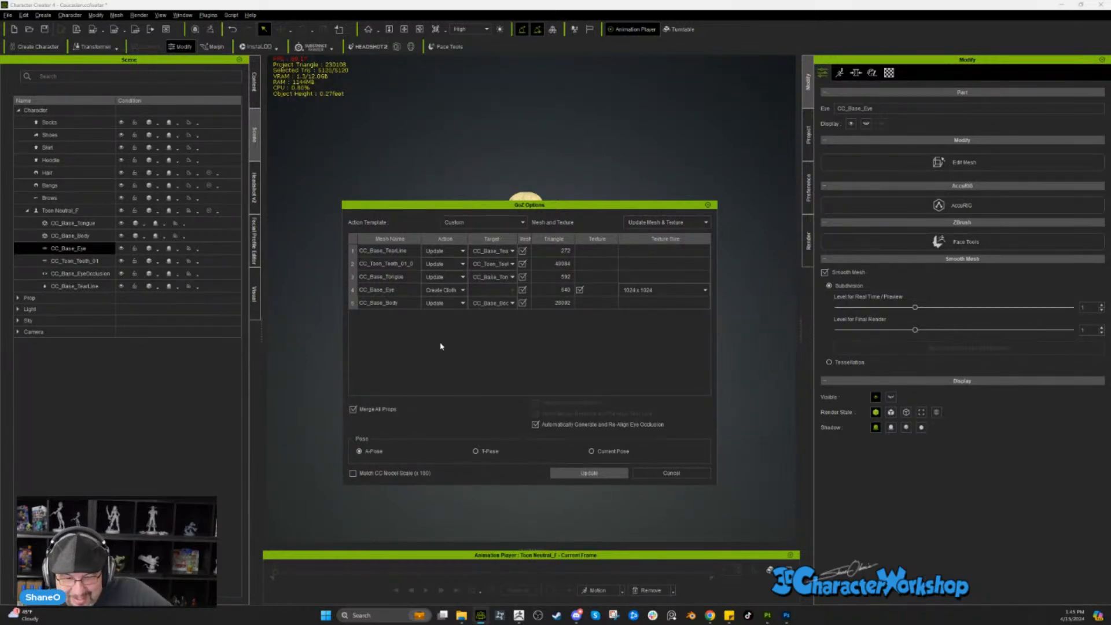
pyautogui.click(419, 292)
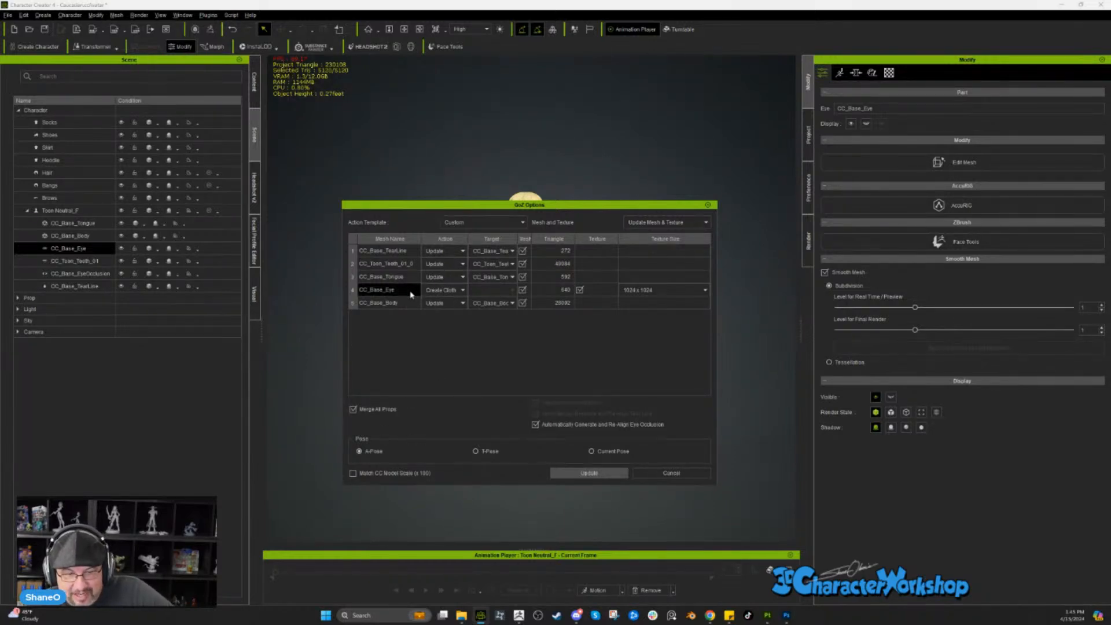
pyautogui.click(446, 290)
pyautogui.click(440, 298)
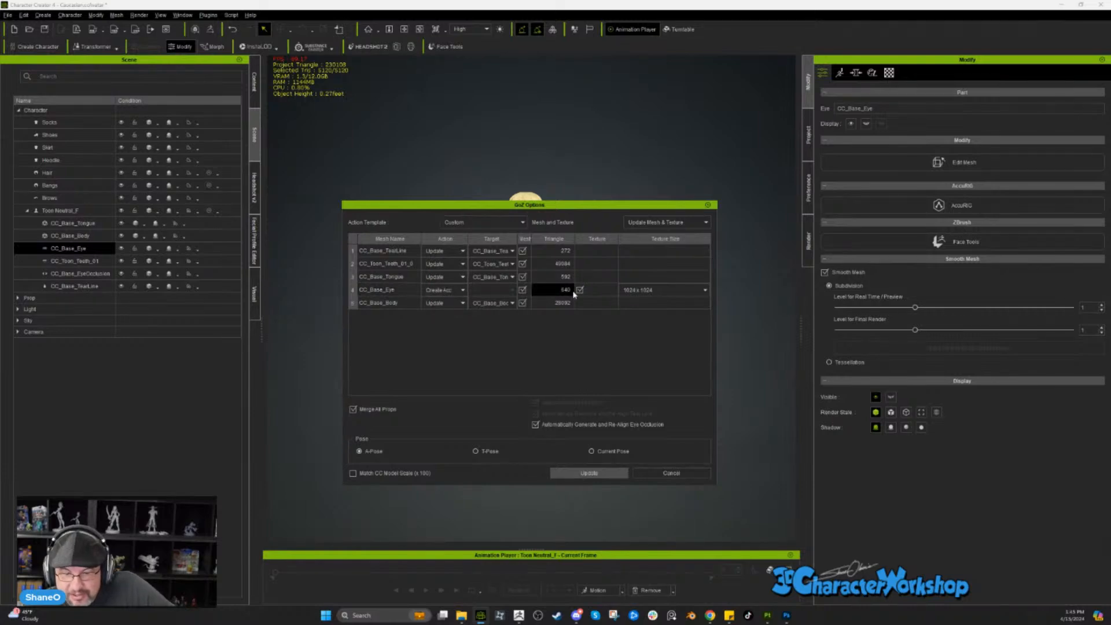
pyautogui.click(523, 291)
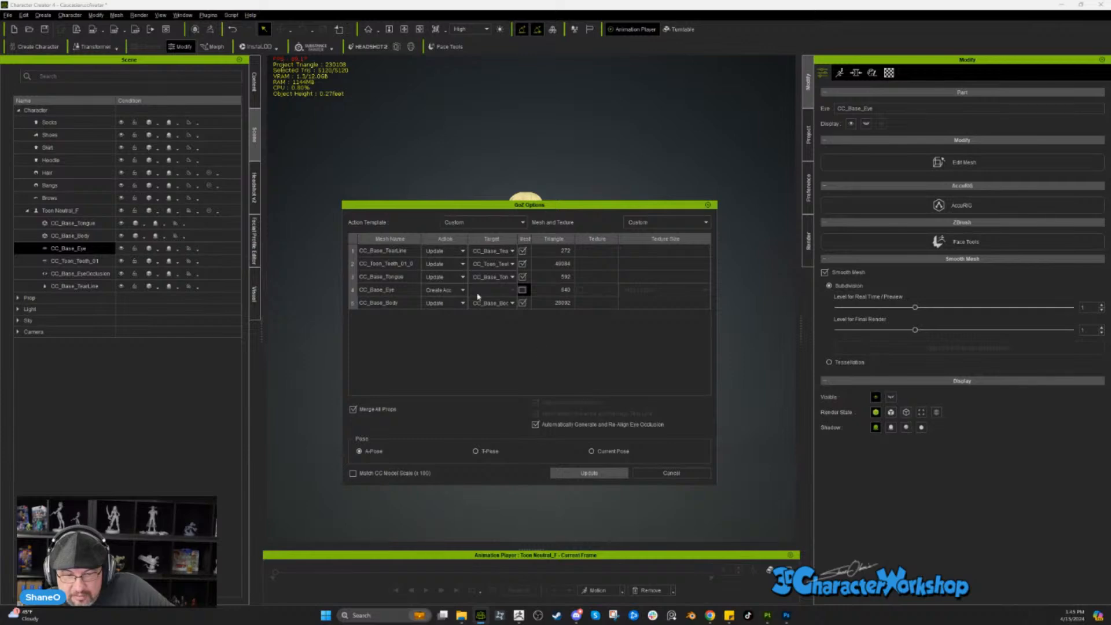
pyautogui.click(523, 290)
pyautogui.click(523, 290)
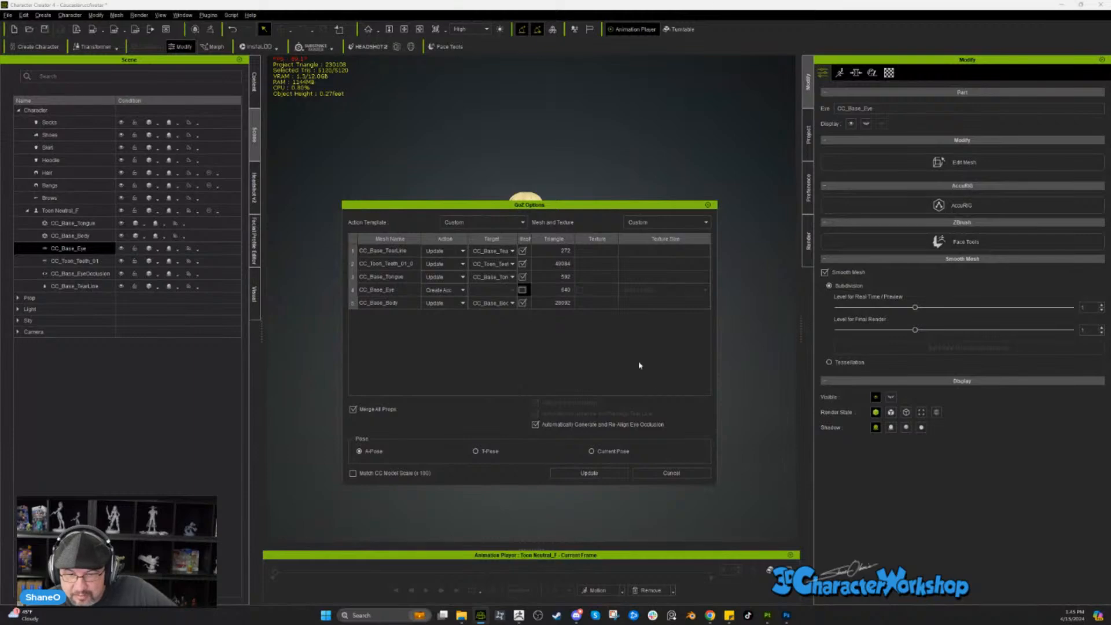
pyautogui.click(672, 473)
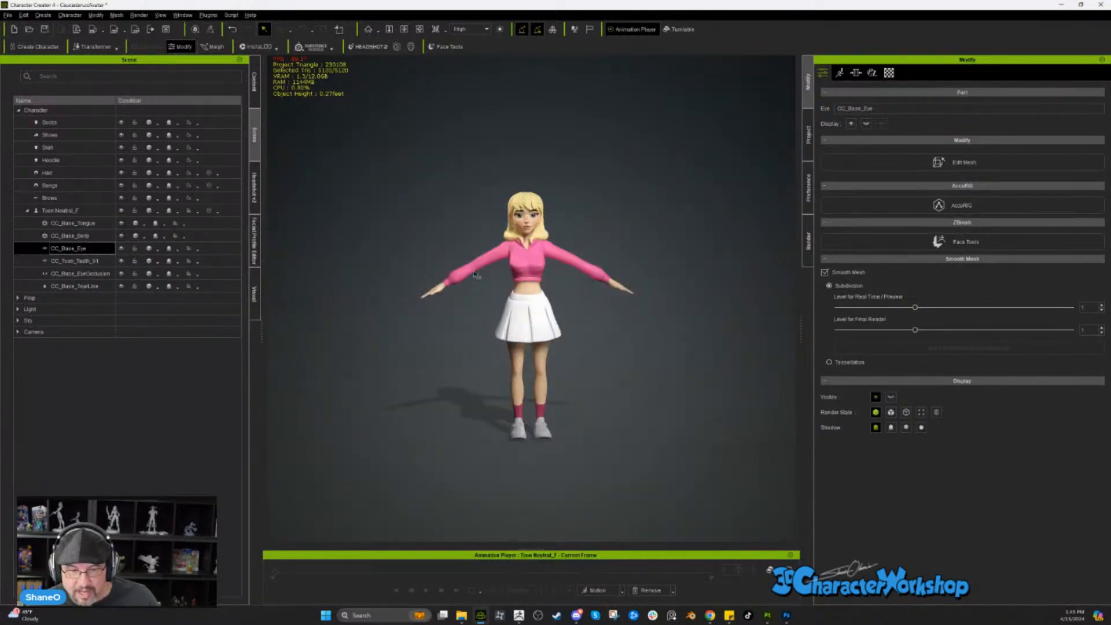
# - Select CC_Base_Eye in the Character Creator scene and send it to ZBrush through GoZ with the Relink action in A-Pose
pyautogui.click(407, 229)
pyautogui.click(51, 236)
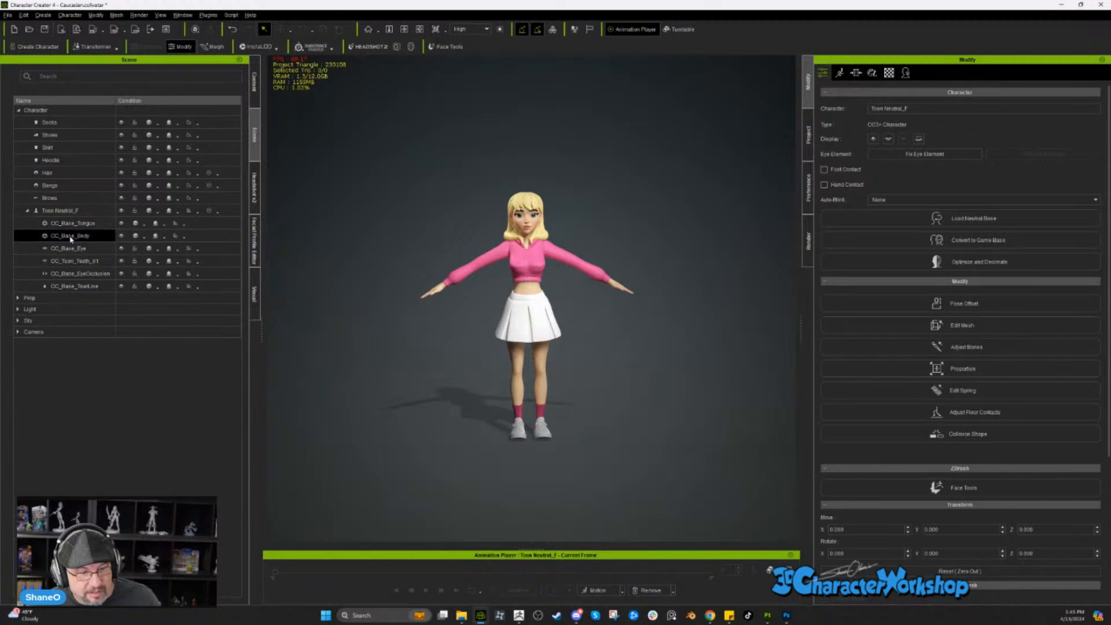
pyautogui.click(80, 250)
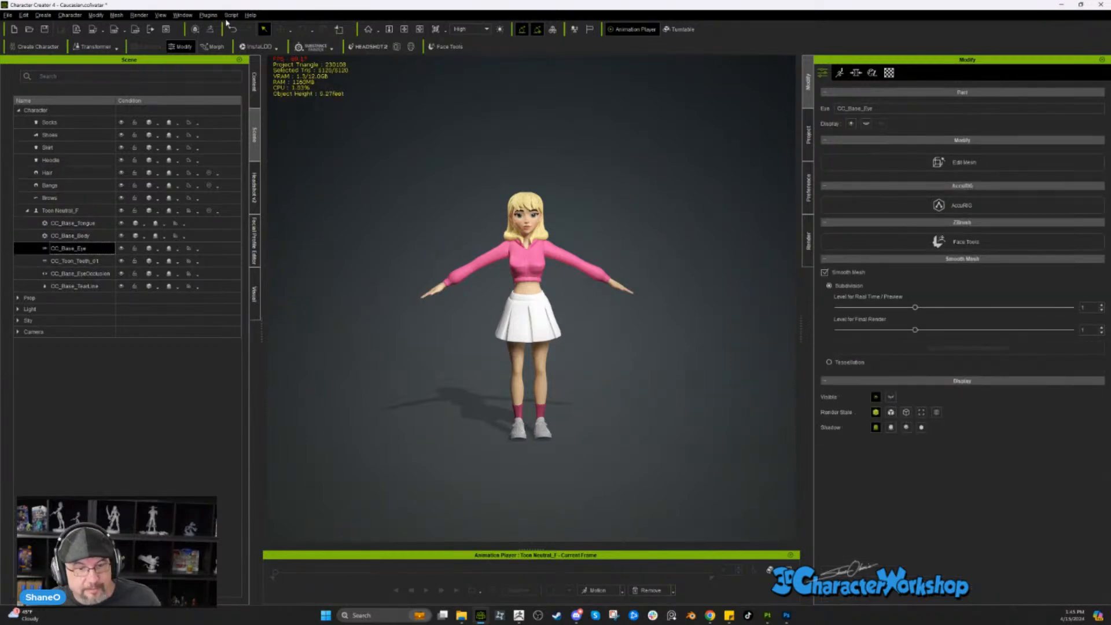
pyautogui.click(212, 30)
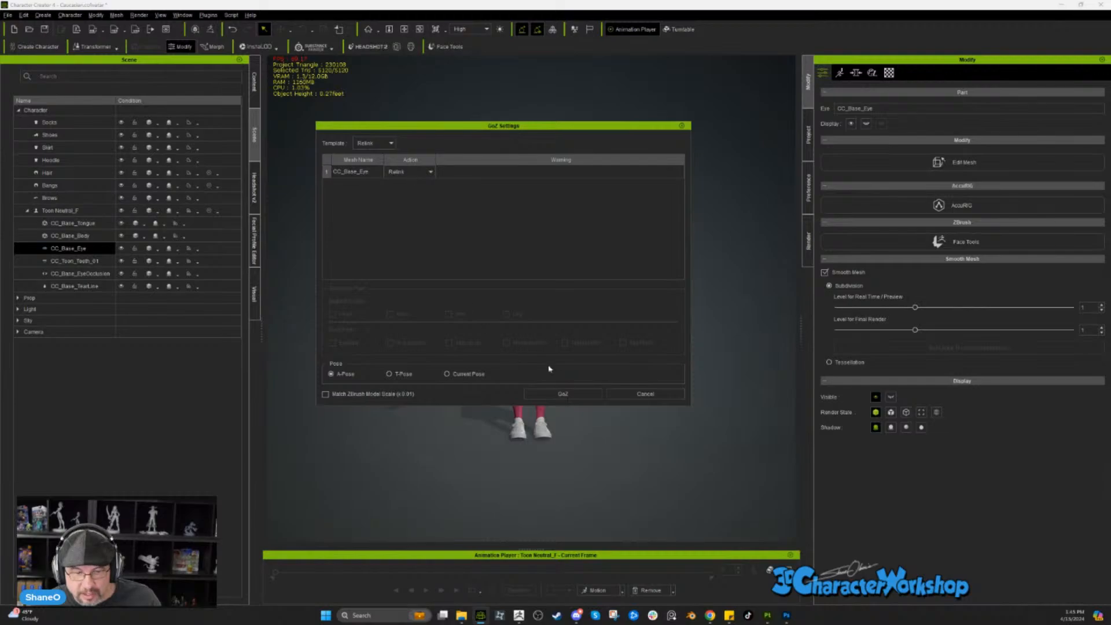
pyautogui.click(561, 394)
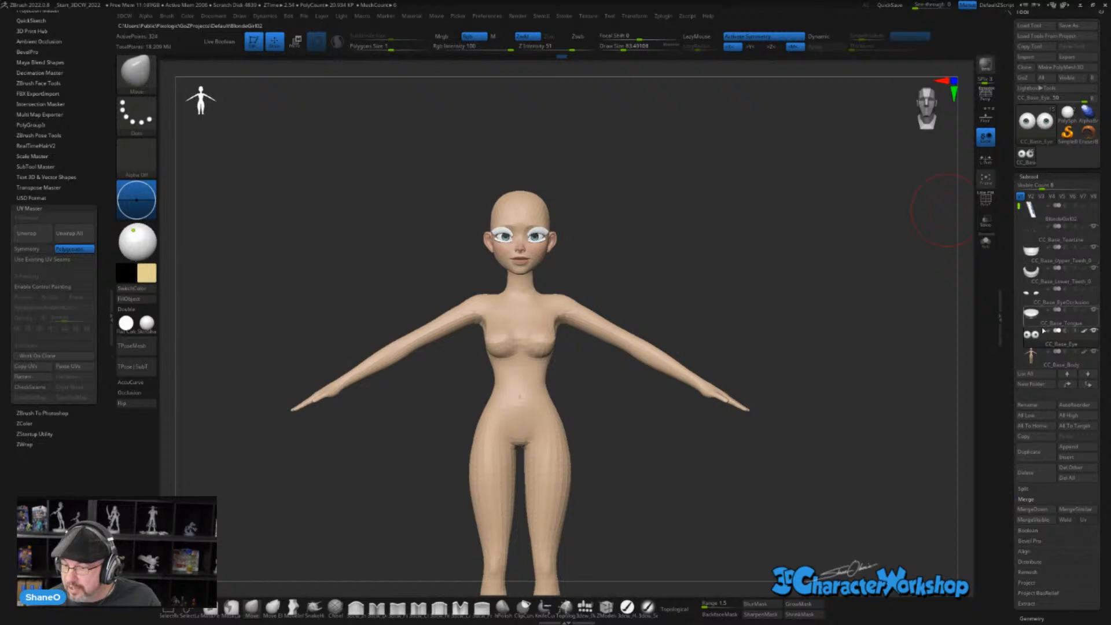
# - Check the ZBrush subtool list, send the body parts to Character Creator through GoZ again, and cancel the import
pyautogui.scroll(-5, 1024, 281)
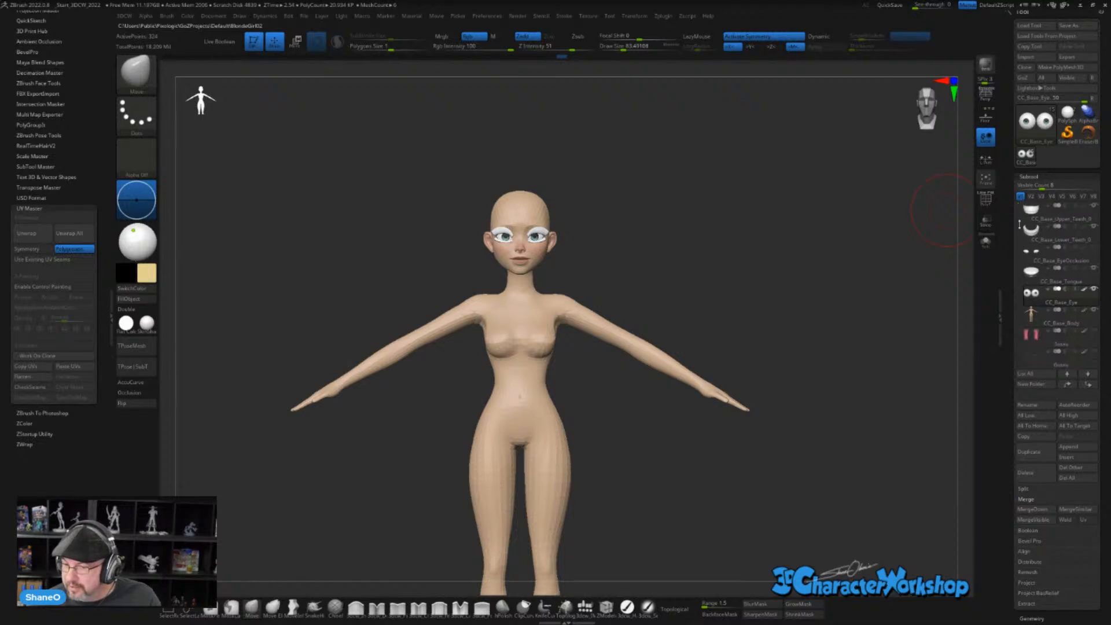
pyautogui.scroll(5, 1027, 290)
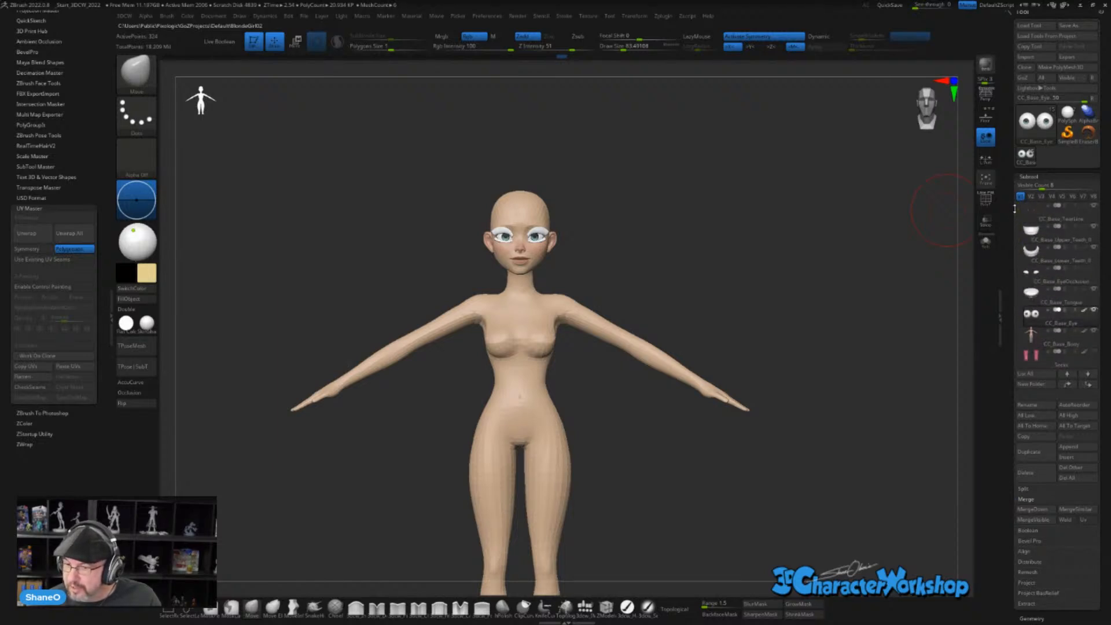
pyautogui.moveTo(1049, 316)
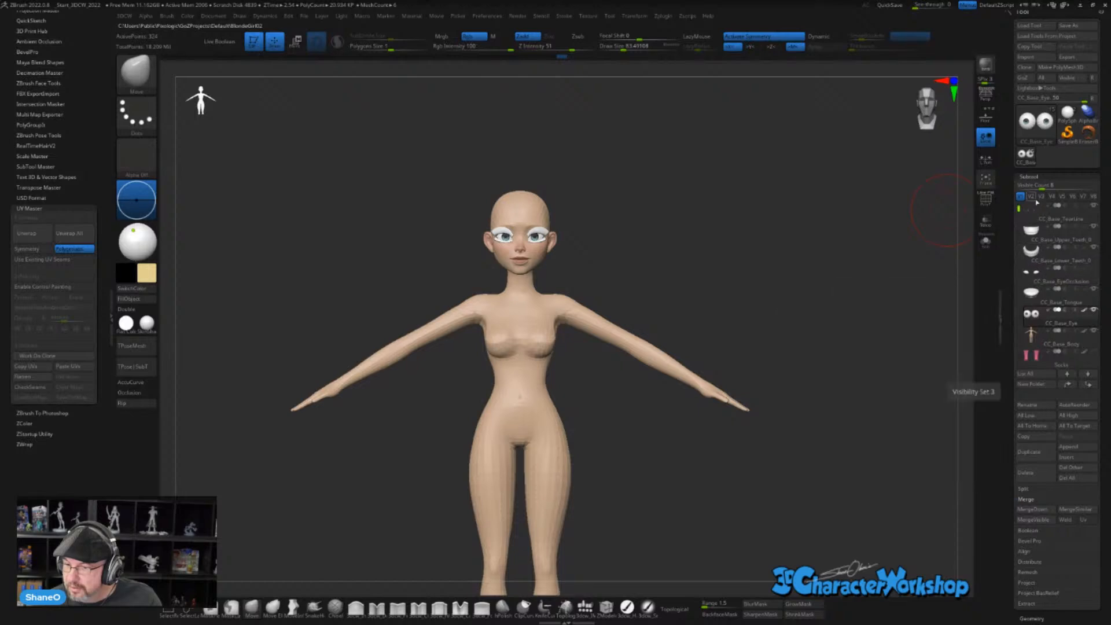
pyautogui.click(1040, 78)
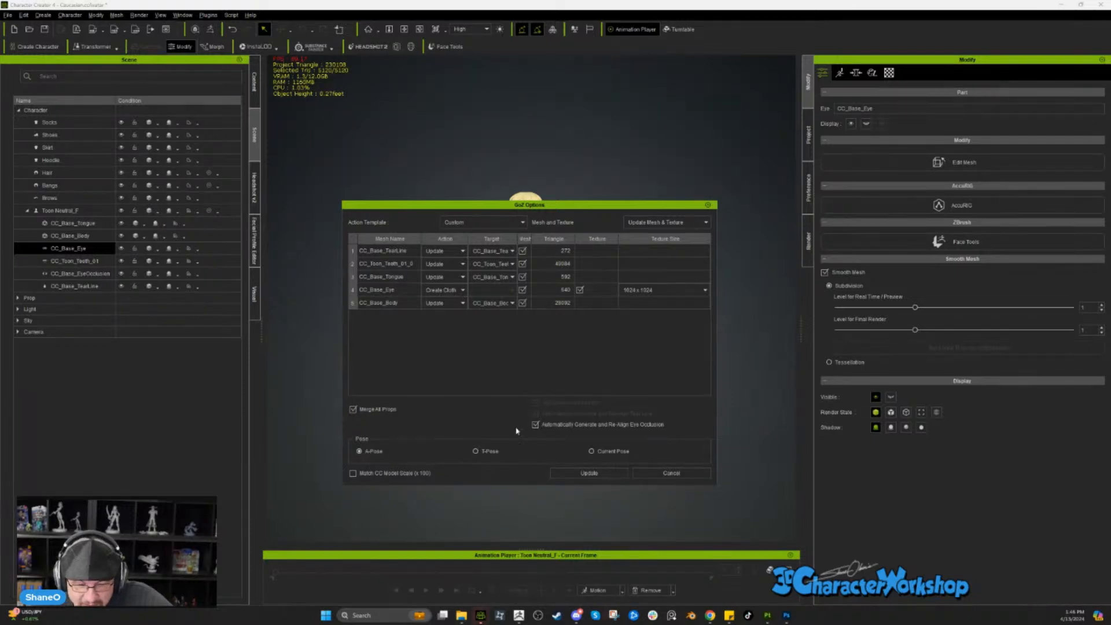
pyautogui.click(673, 474)
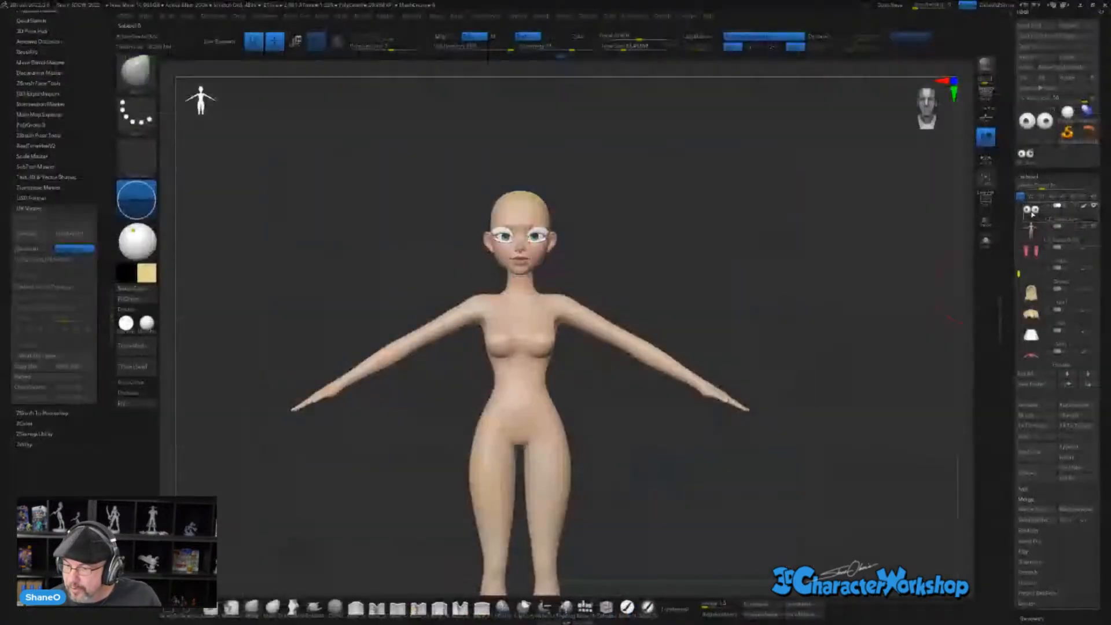
# - Rename the existing CC_Base_Eye subtool in ZBrush as CC_Base_Eye_blah
pyautogui.click(1031, 231)
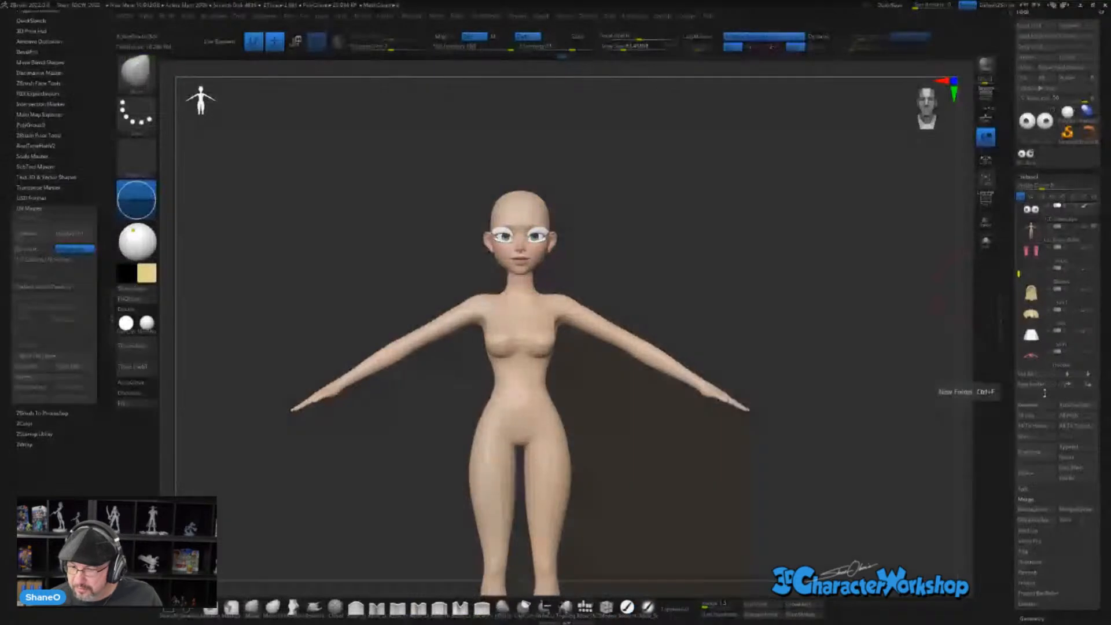
pyautogui.click(1030, 406)
pyautogui.click(921, 422)
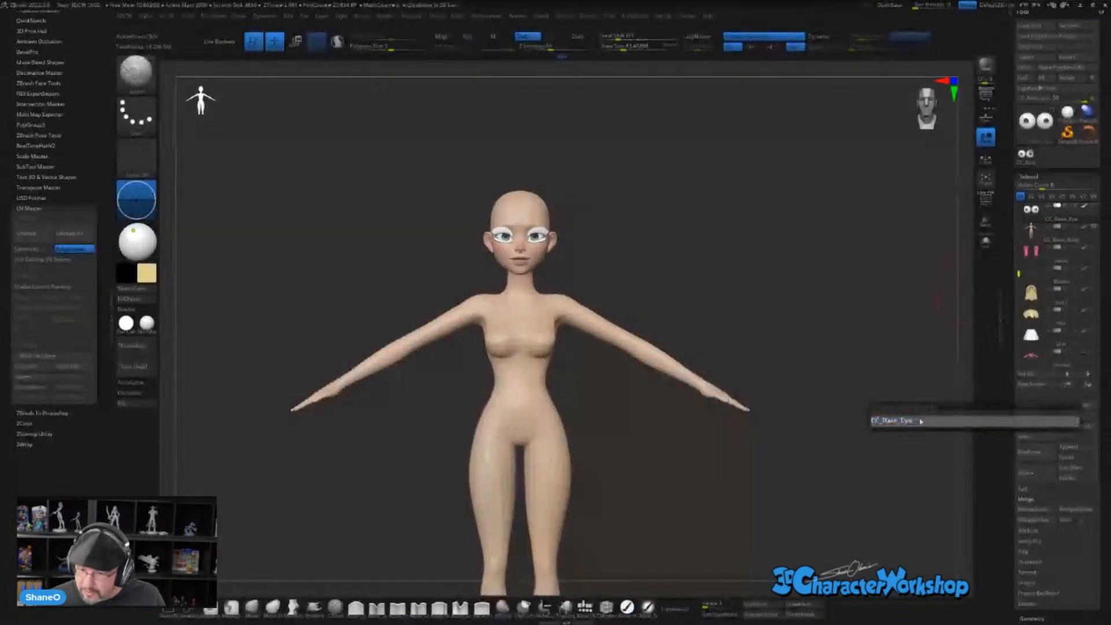
pyautogui.write('_Inn')
pyautogui.press('Return')
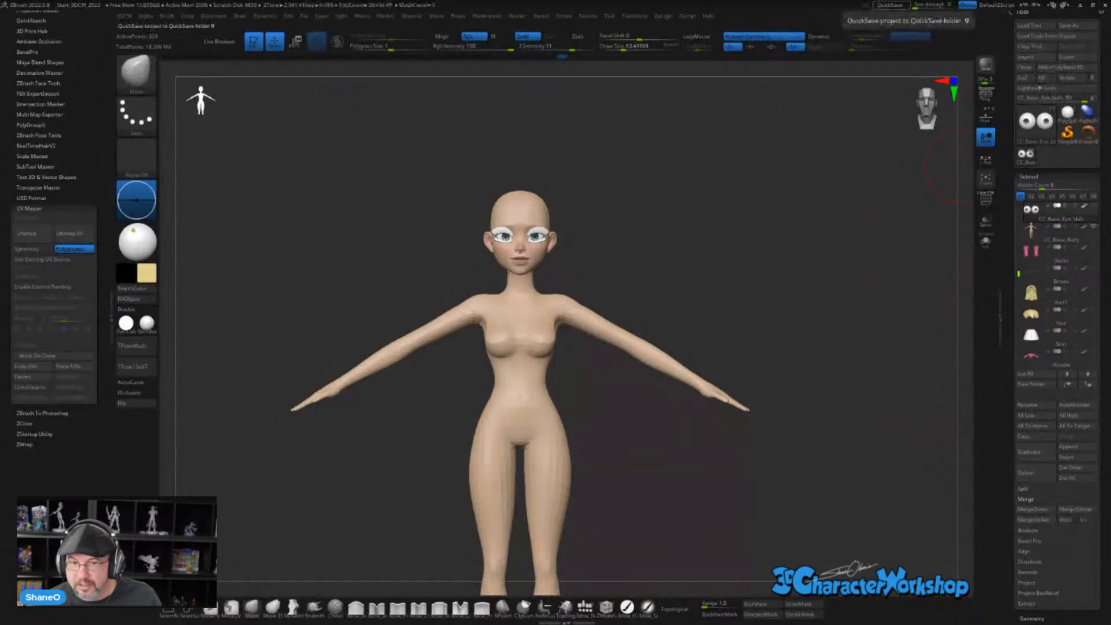
# - Switch to Character Creator and send CC_Base_Eye to ZBrush through GoZ with the Create action in A-Pose
pyautogui.hotkey('alt', 'Tab')
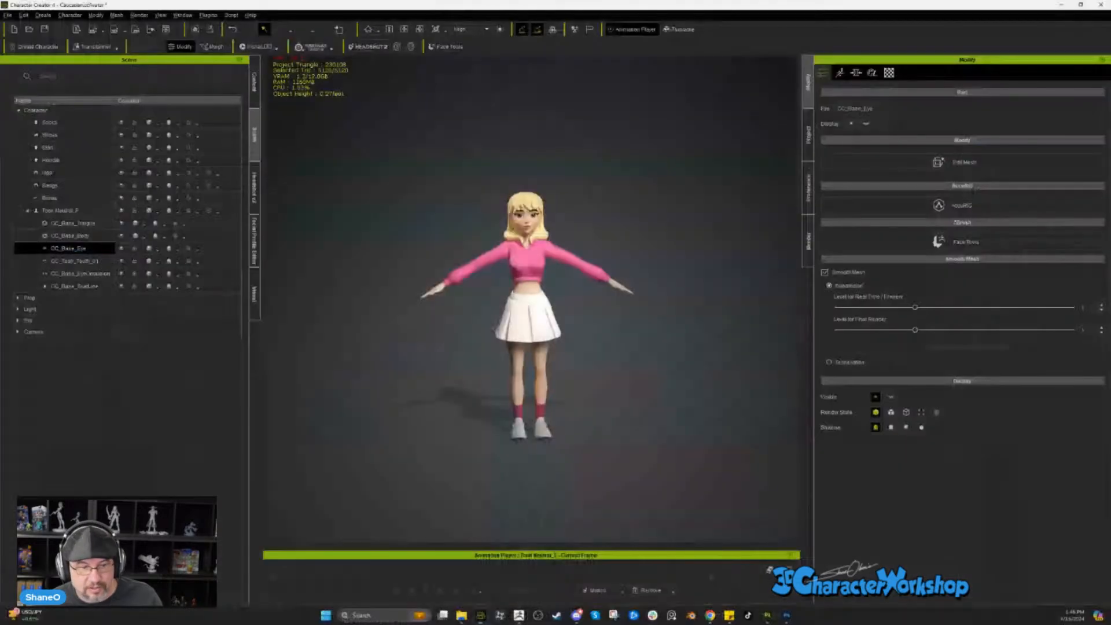
pyautogui.click(234, 30)
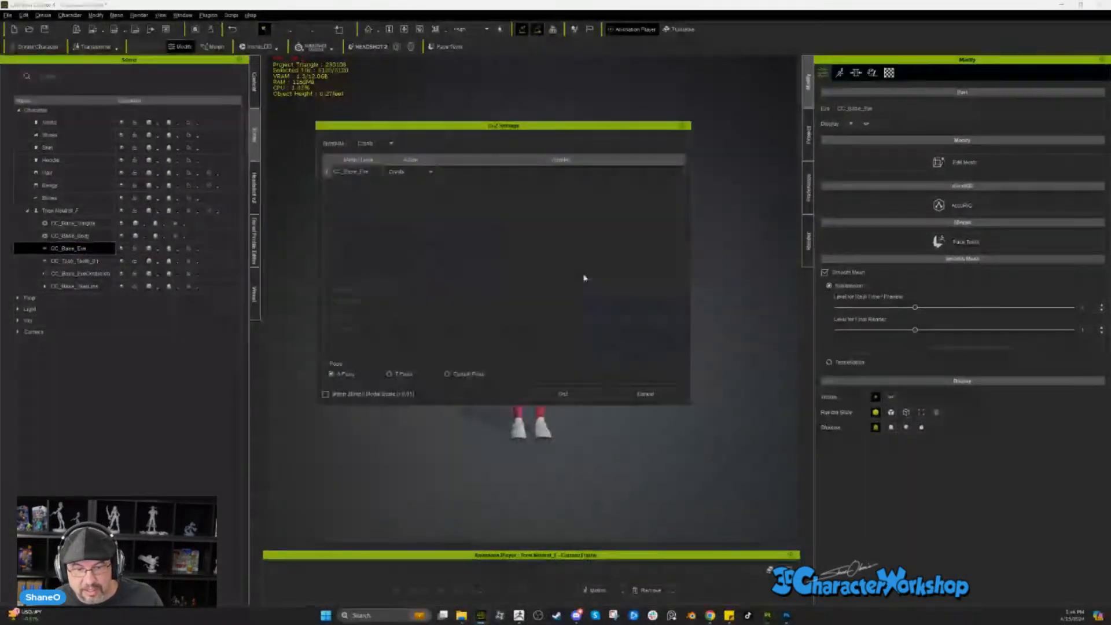
pyautogui.click(554, 395)
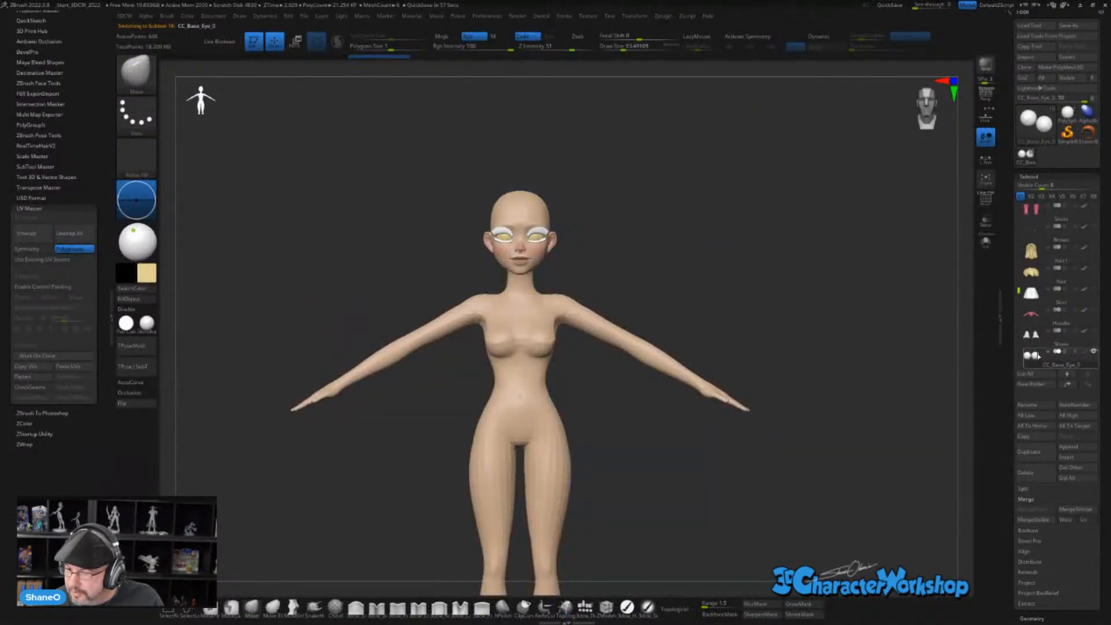
# - Move the new eye subtool directly below CC_Base_EyeOcclusion and delete the renamed old eye subtool
pyautogui.click(1019, 205)
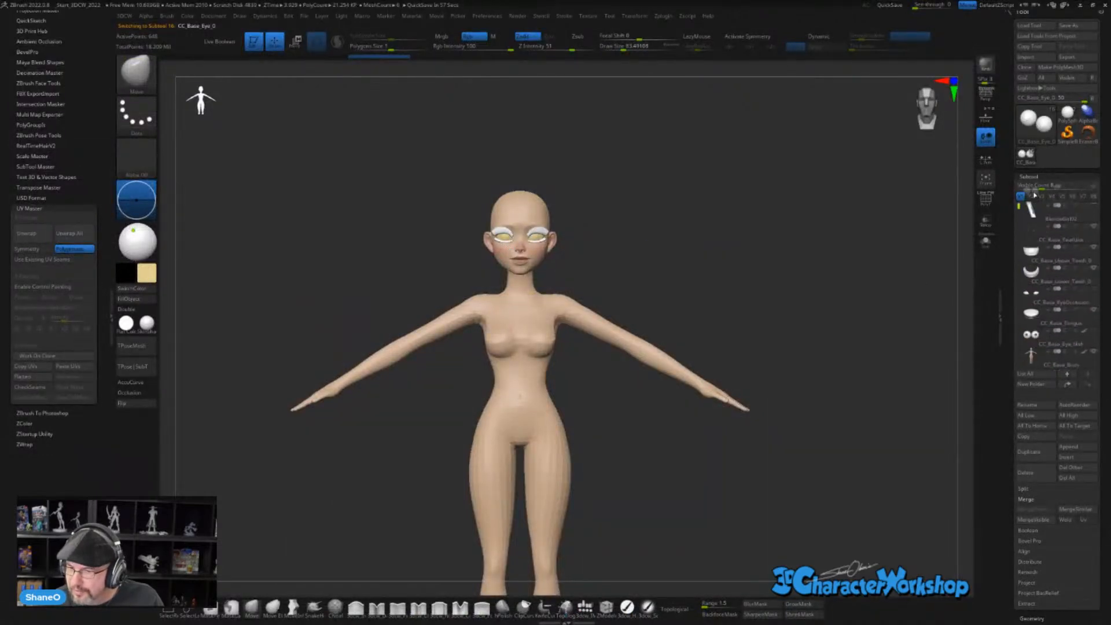
pyautogui.moveTo(1061, 300); pyautogui.dragTo(1058, 307)
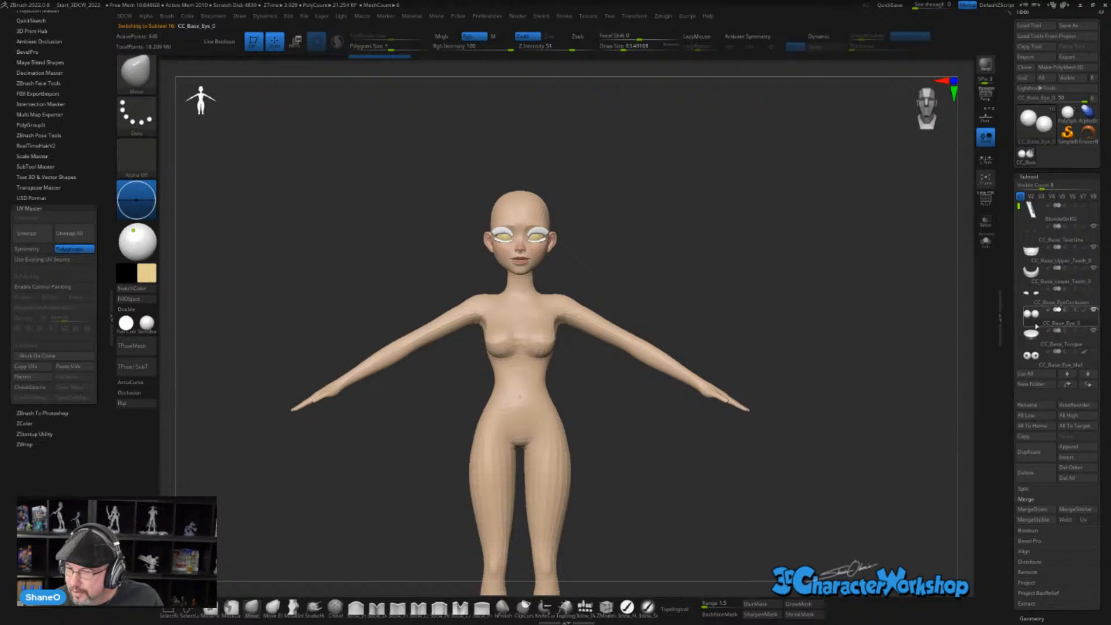
pyautogui.click(1034, 367)
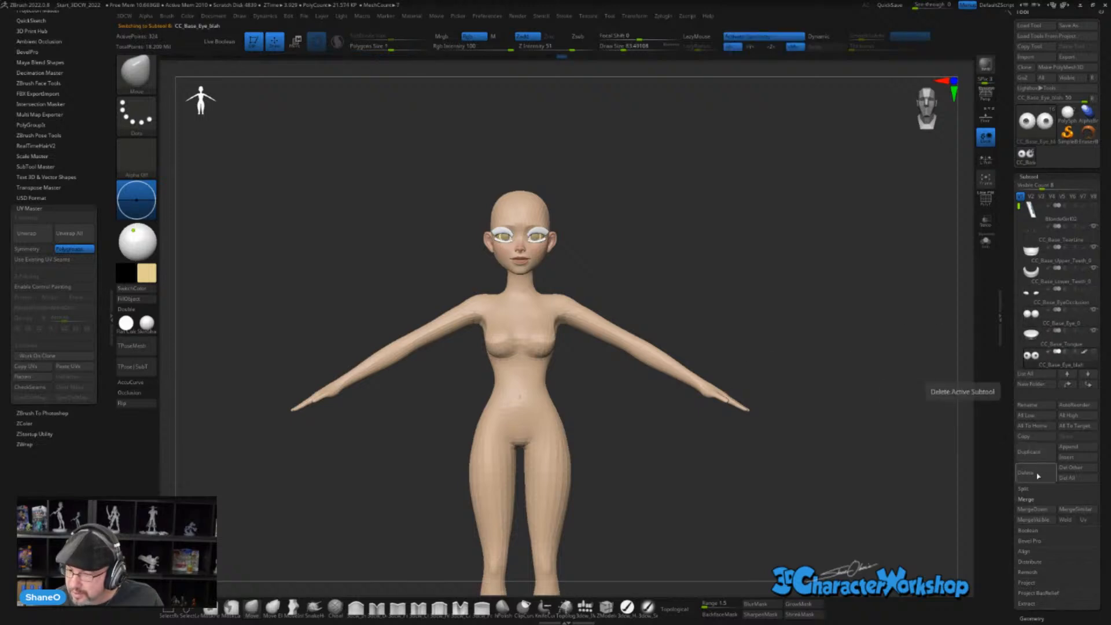
pyautogui.moveTo(686, 254)
pyautogui.mouseDown()
pyautogui.moveTo(536, 257)
pyautogui.moveTo(693, 266)
pyautogui.mouseUp()
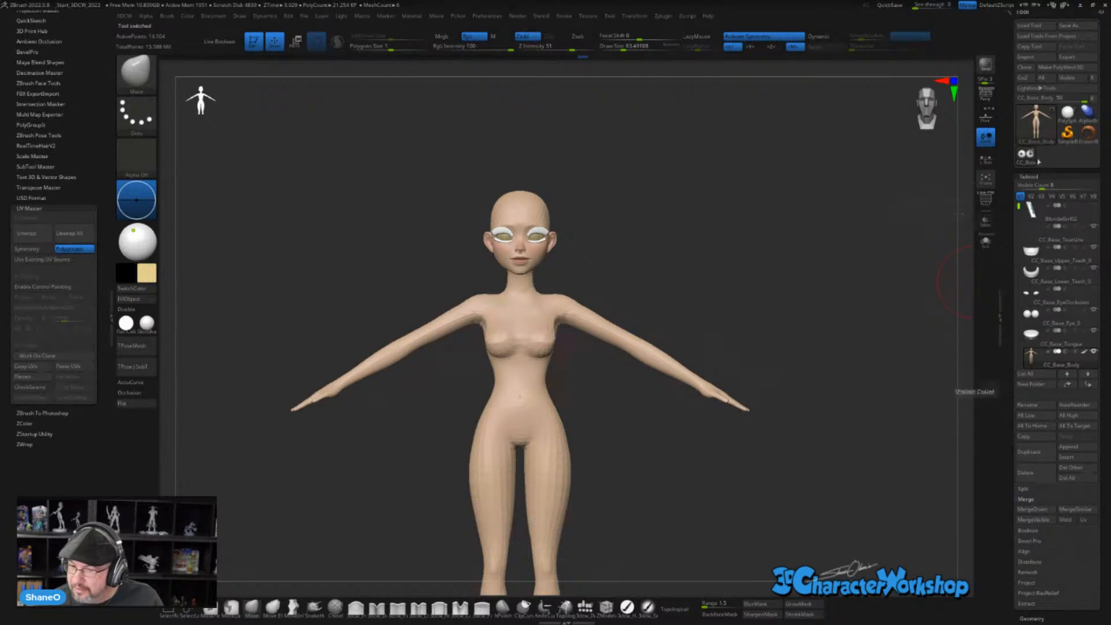
# - Send the visible subtools to Character Creator through GoZ and close the Reallusion HUB window
pyautogui.click(1024, 68)
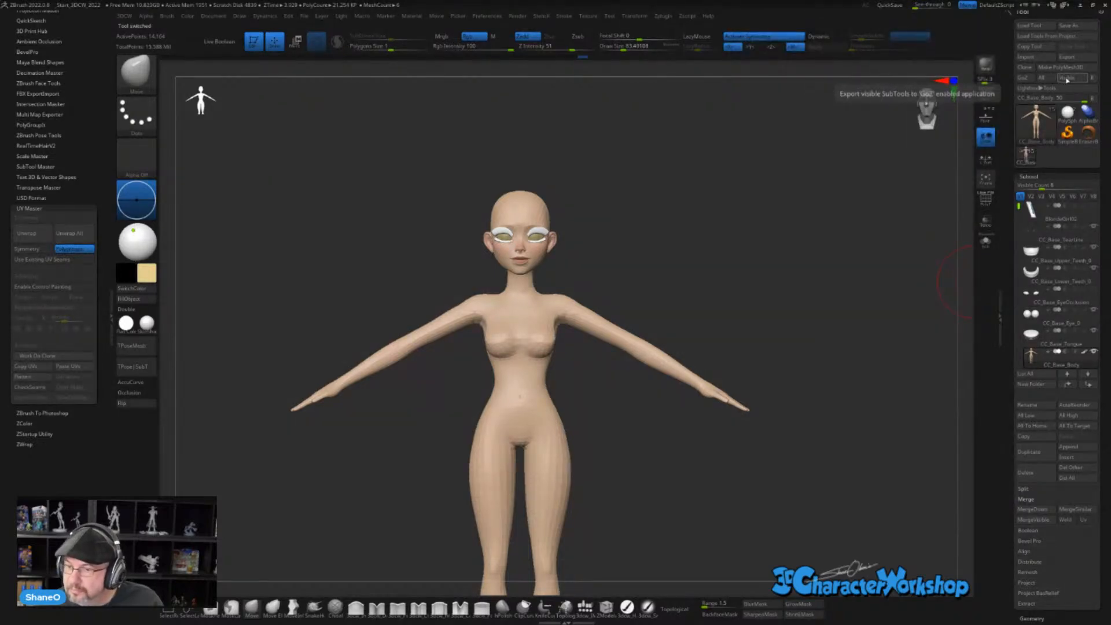
pyautogui.hotkey('shift', 'Up')
pyautogui.hotkey('shift', 'Down')
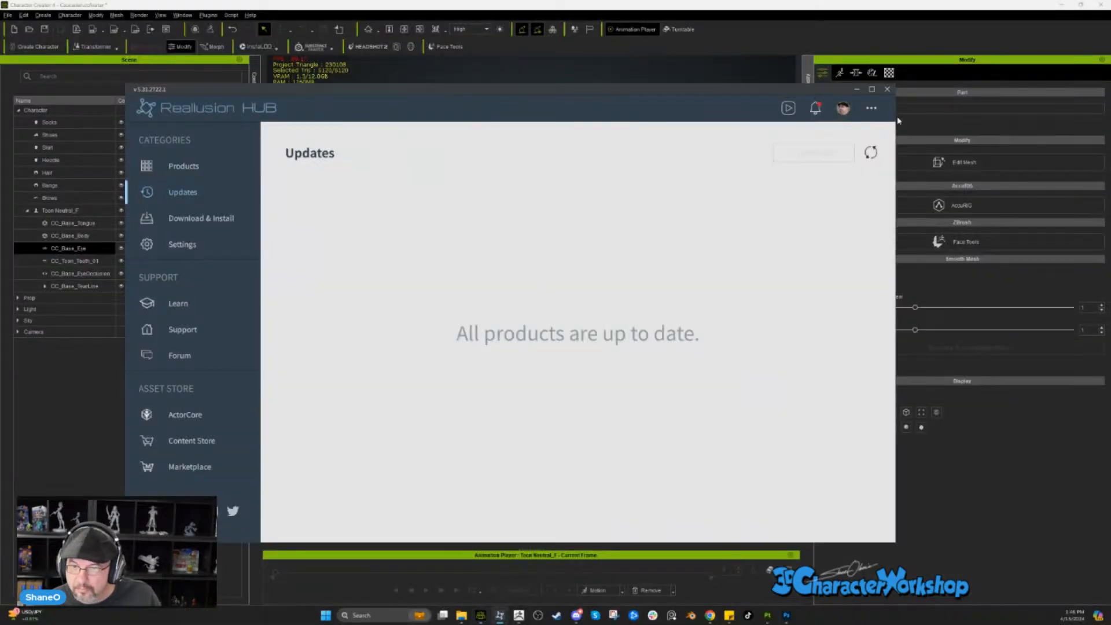
pyautogui.click(887, 89)
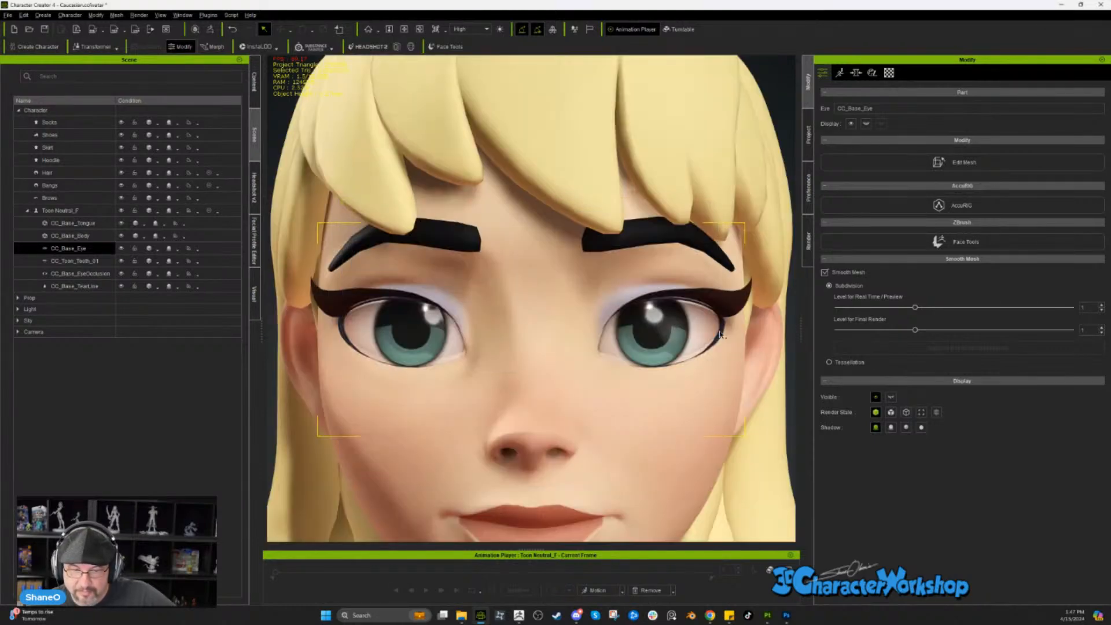
# - Examine the character in Character Creator from the face out to the full figure
pyautogui.scroll(-9, 617, 282)
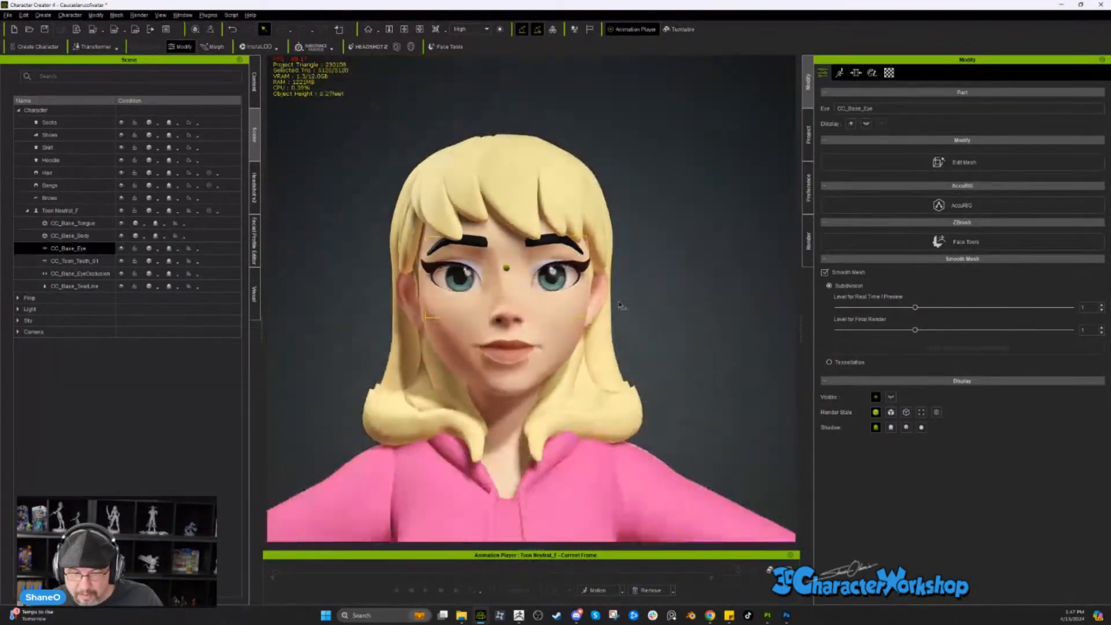
pyautogui.moveTo(646, 302); pyautogui.dragTo(610, 399, button='right')
pyautogui.scroll(-10, 585, 301)
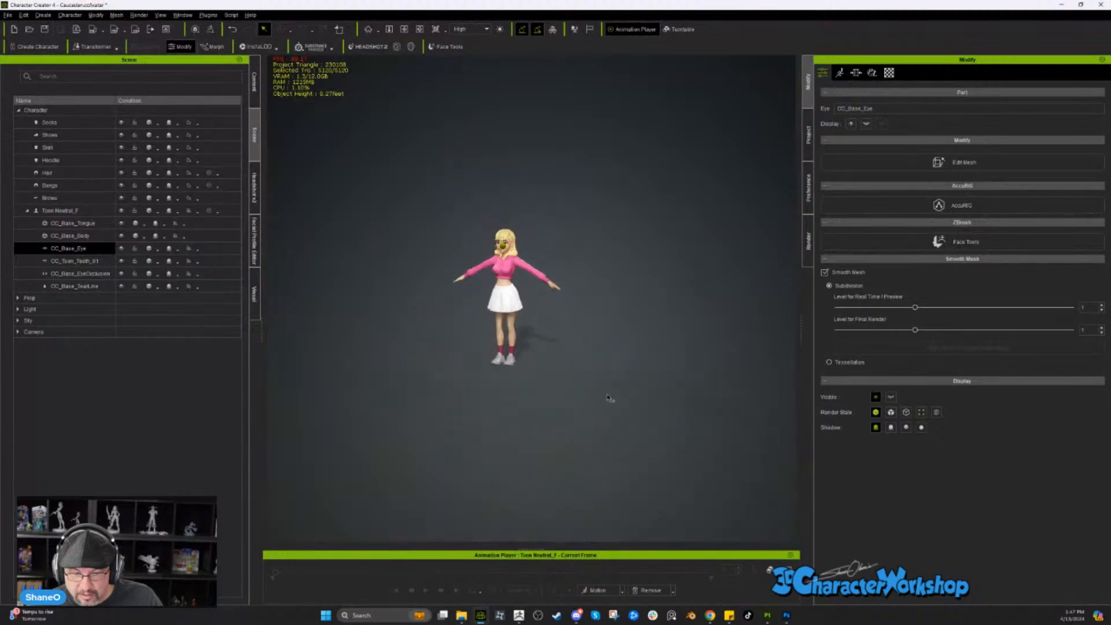
pyautogui.press('Home')
pyautogui.moveTo(630, 340); pyautogui.dragTo(634, 349, button='right')
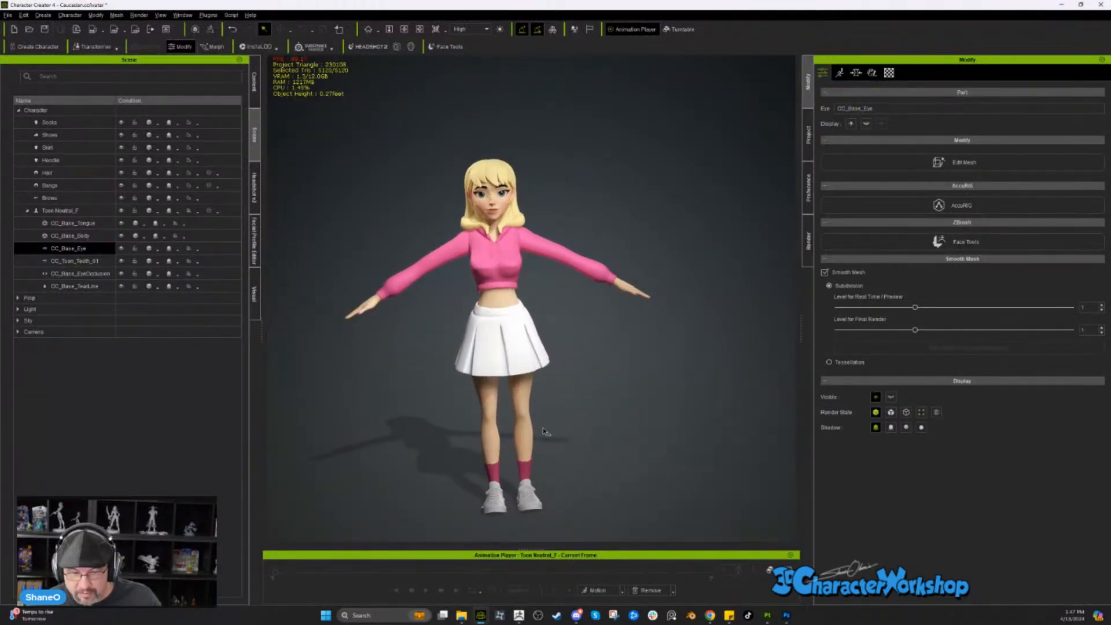
pyautogui.moveTo(544, 430); pyautogui.dragTo(566, 481, button='right')
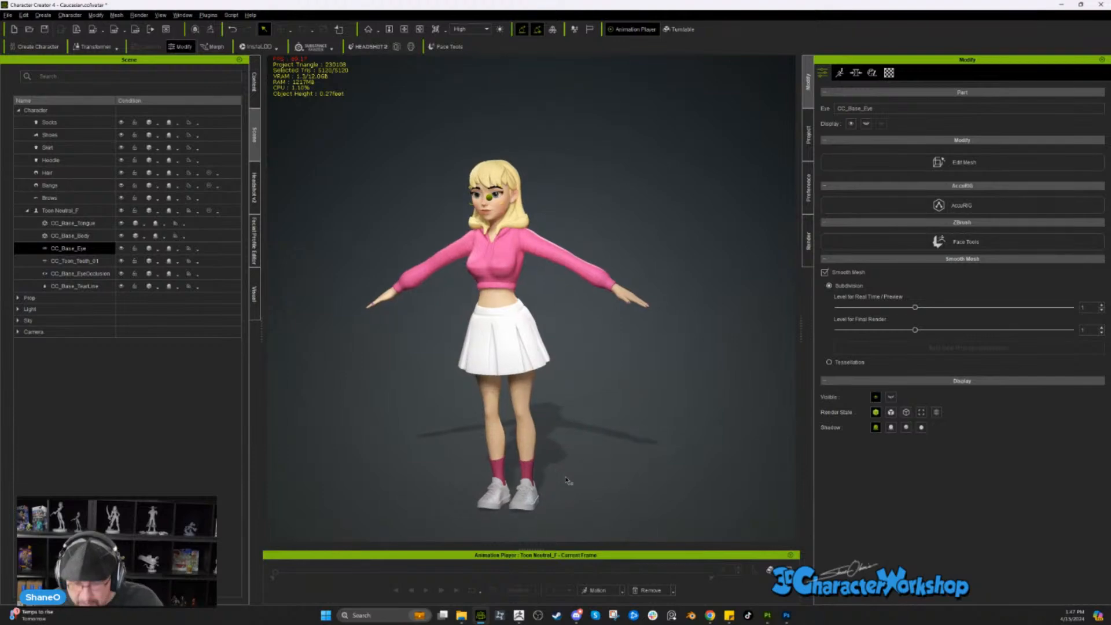
pyautogui.press('alt')
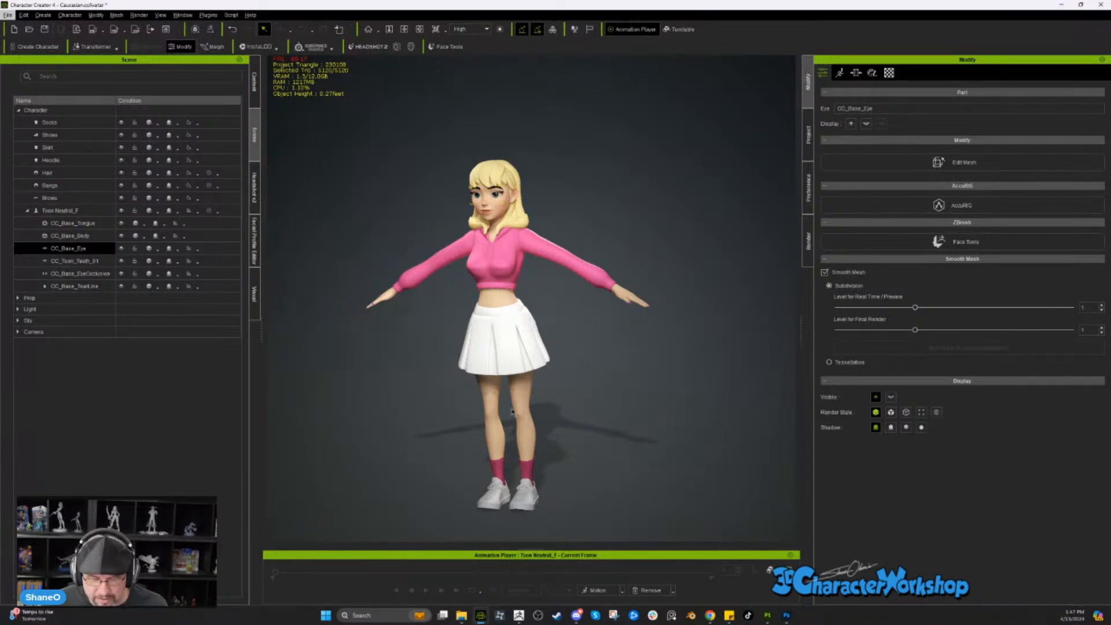
# - Switch to ZBrush and send the Socks subtool to Character Creator through GoZ
pyautogui.hotkey('alt', 'Tab')
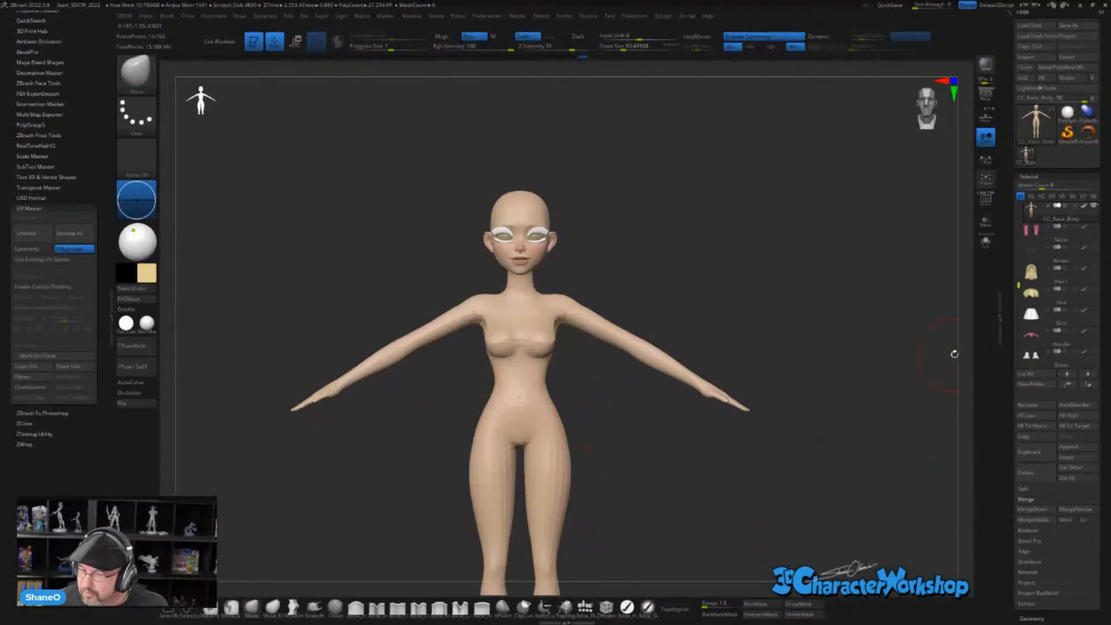
pyautogui.scroll(5, 1014, 289)
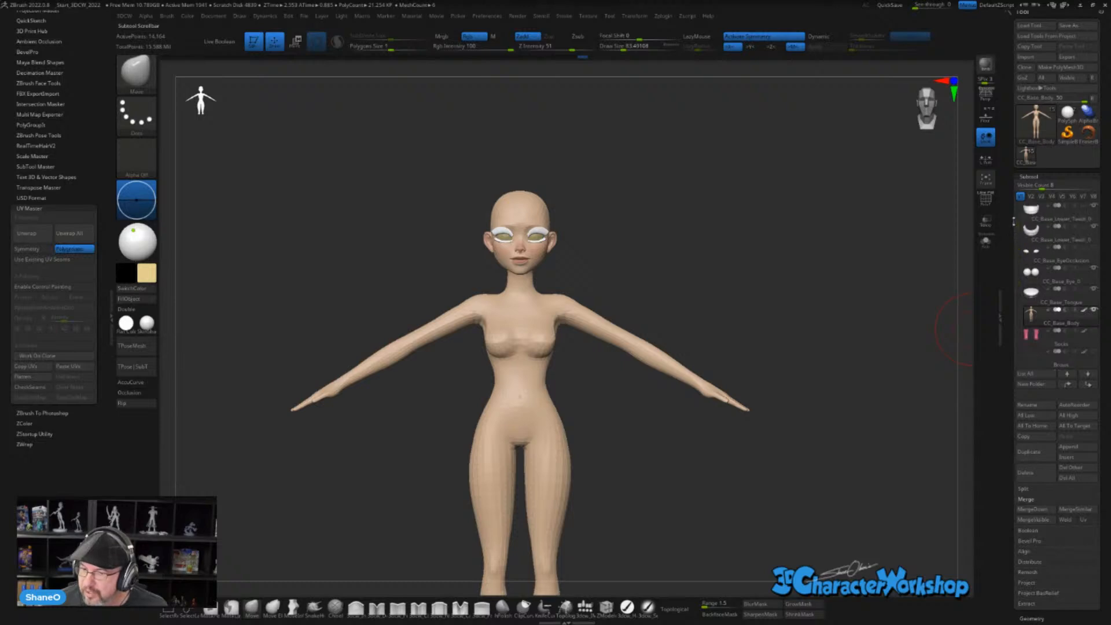
pyautogui.moveTo(1030, 281)
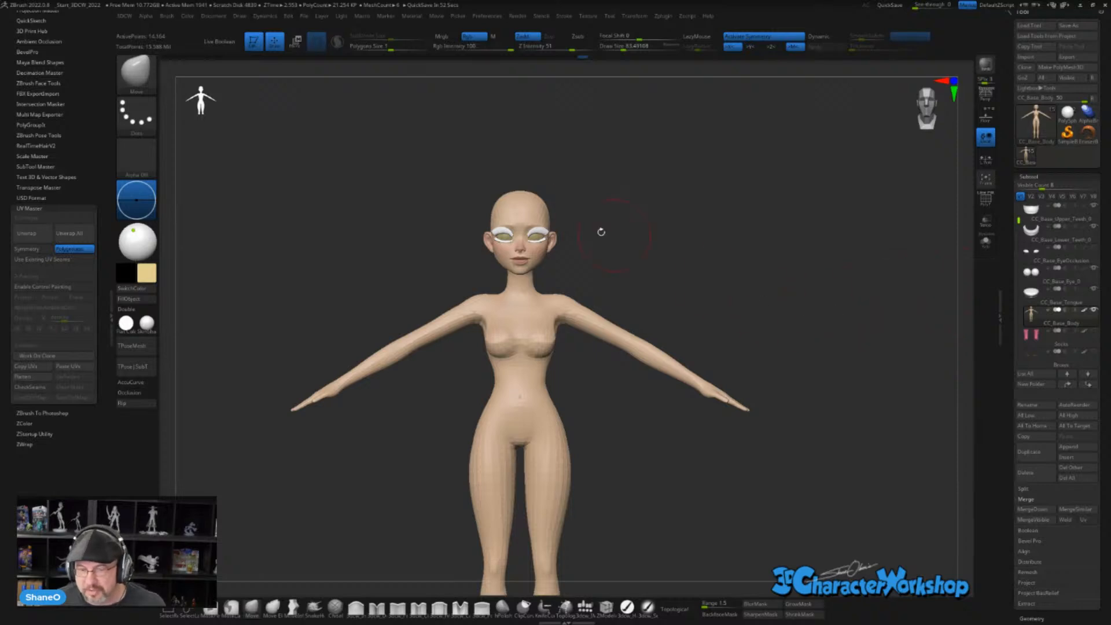
pyautogui.keyDown('alt'); pyautogui.moveTo(660, 272); pyautogui.dragTo(664, 316); pyautogui.keyUp('alt')
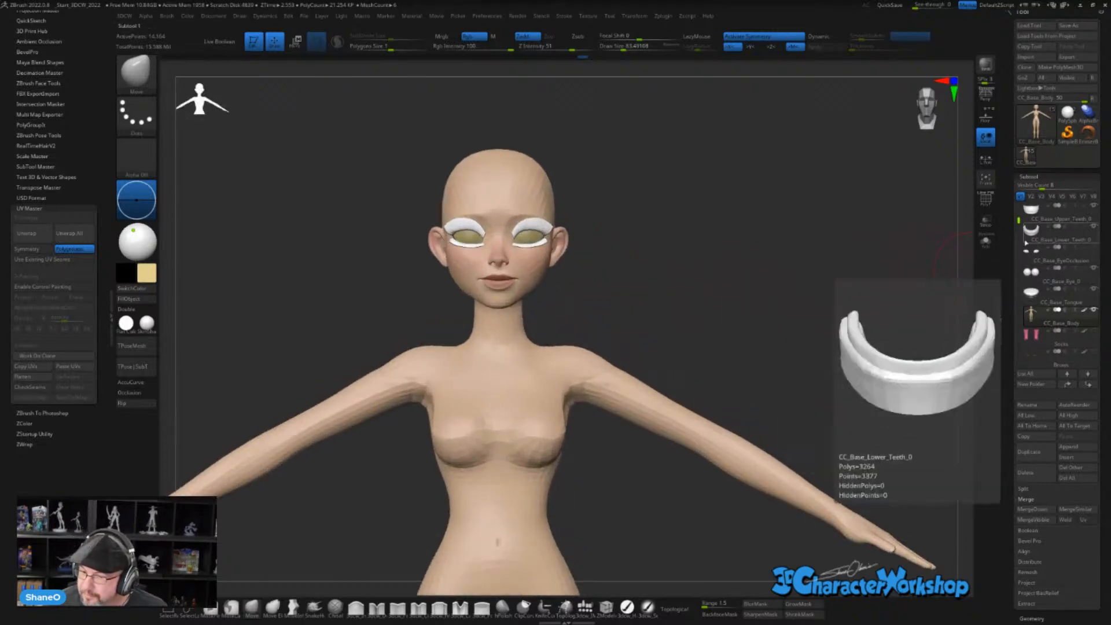
pyautogui.scroll(-2, 1056, 302)
pyautogui.click(1055, 292)
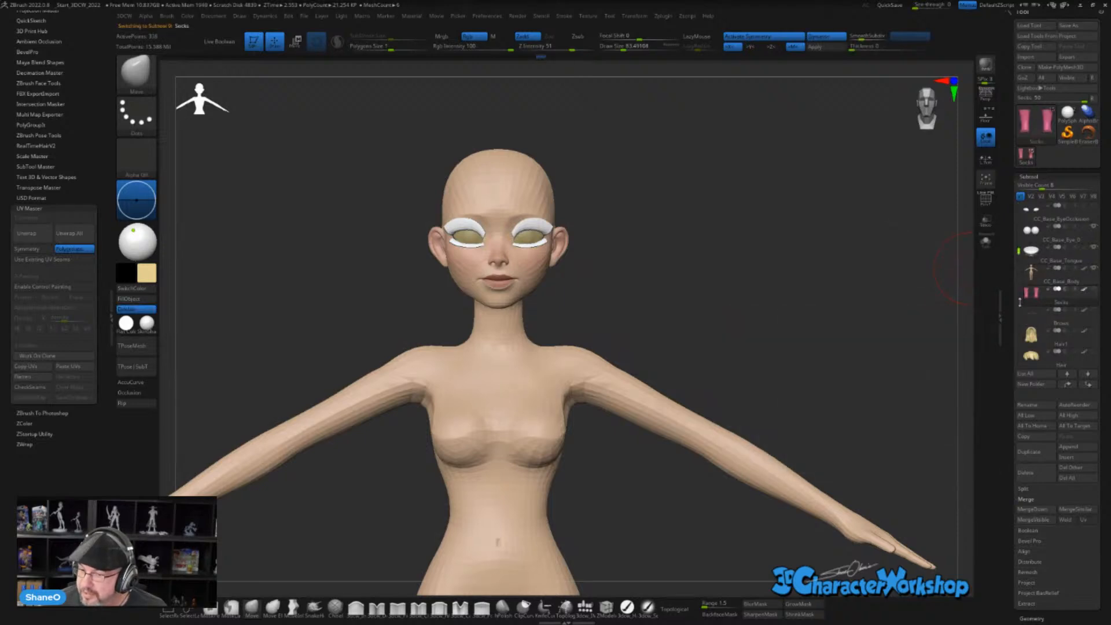
pyautogui.click(1022, 79)
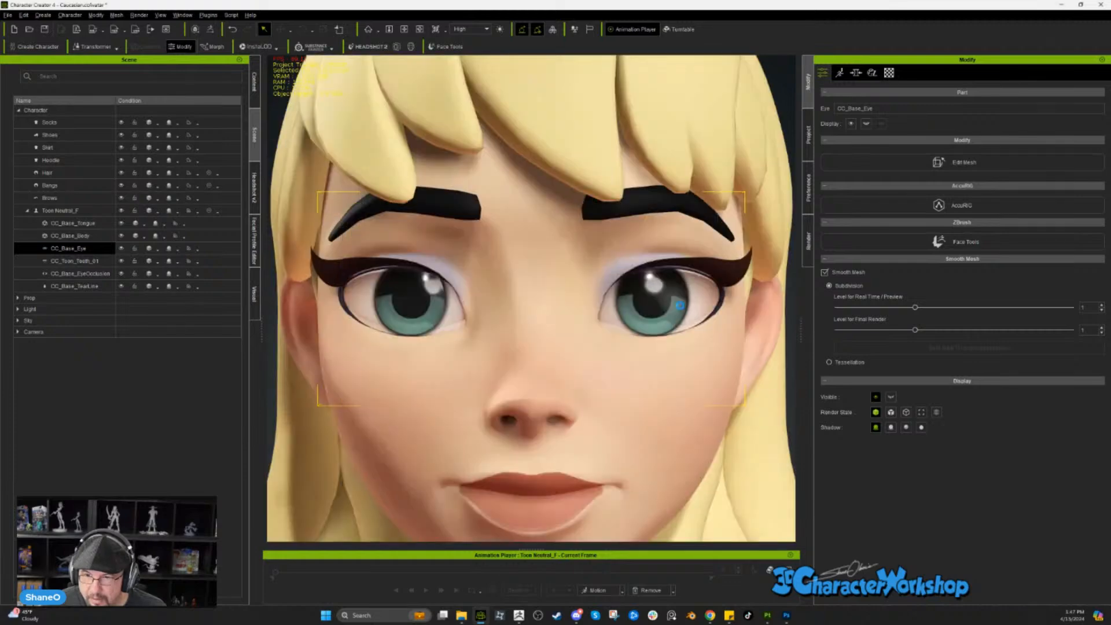
# - Select the socks in Character Creator and inspect how they sit on the character's legs
pyautogui.scroll(-10, 616, 378)
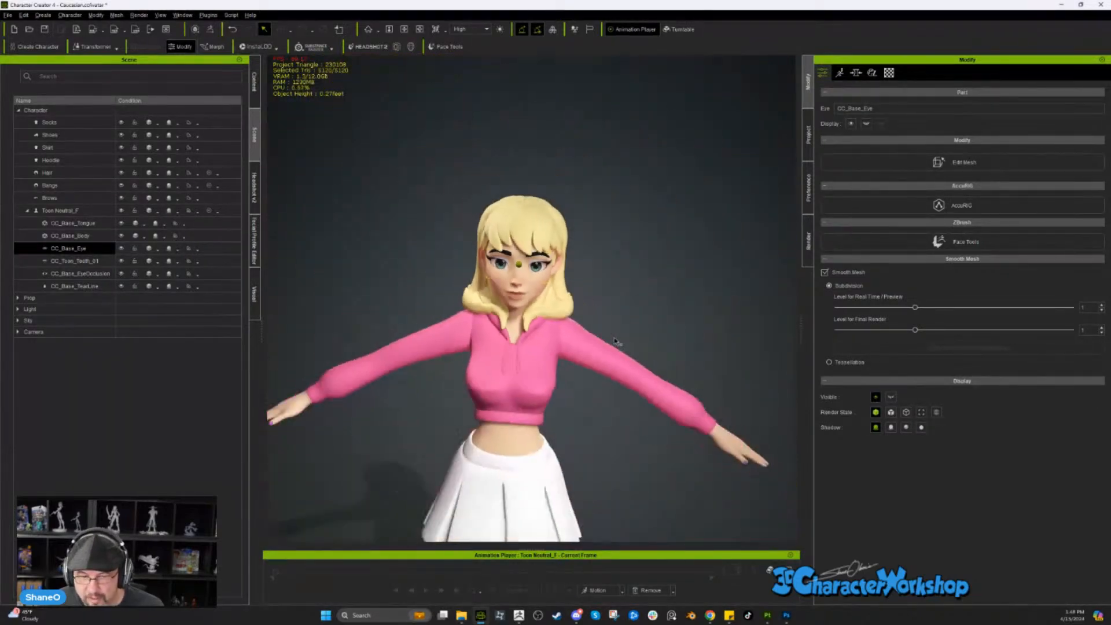
pyautogui.click(625, 423)
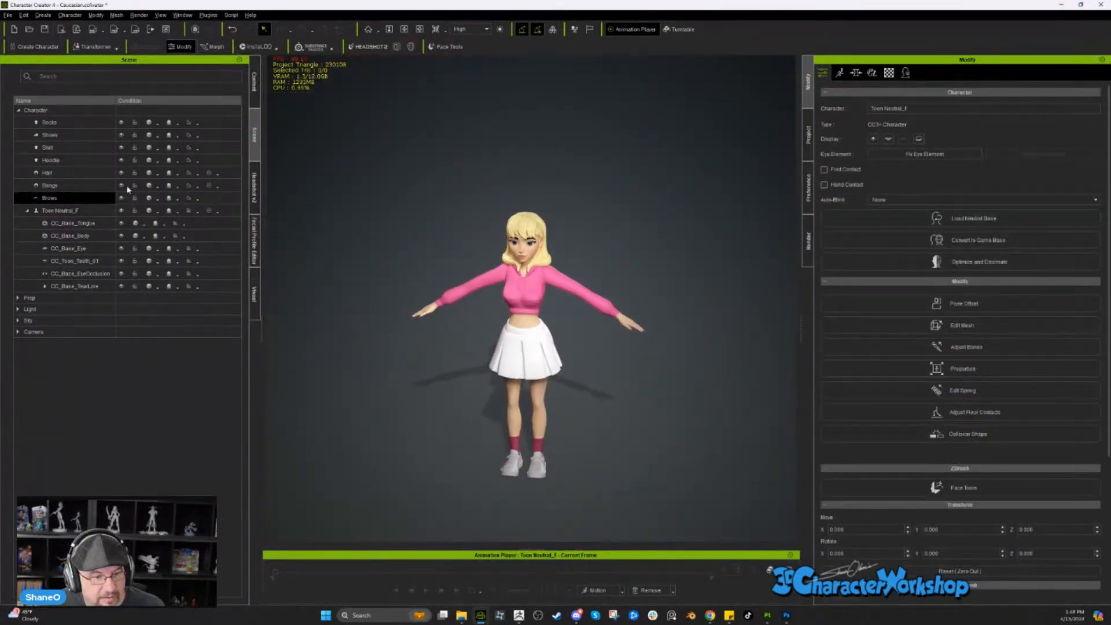
pyautogui.click(73, 122)
pyautogui.scroll(5, 608, 434)
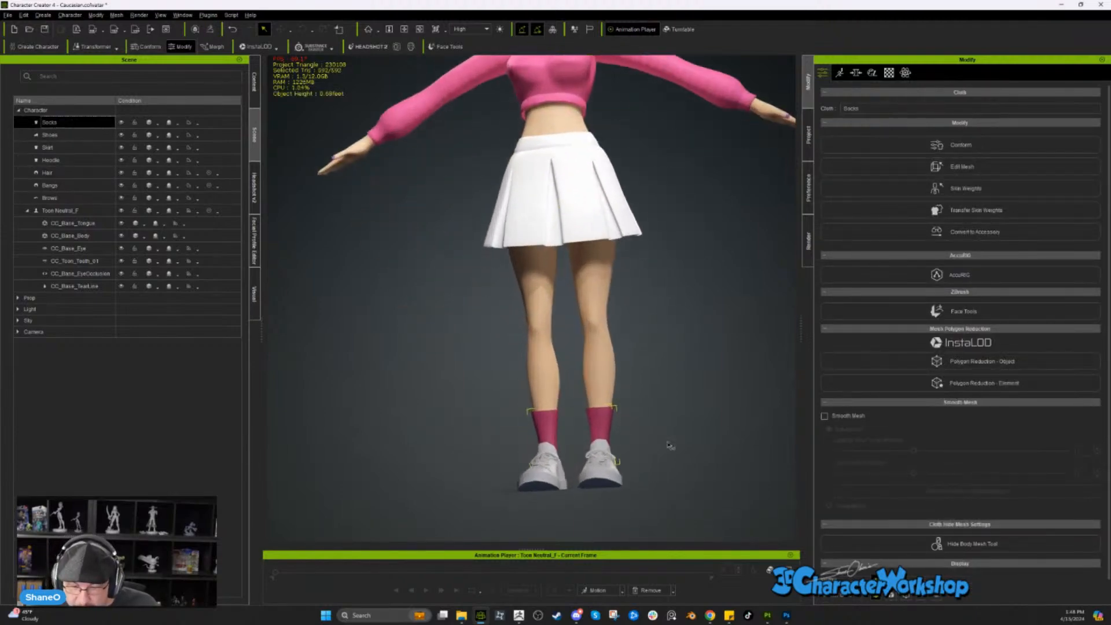
pyautogui.scroll(-5, 662, 439)
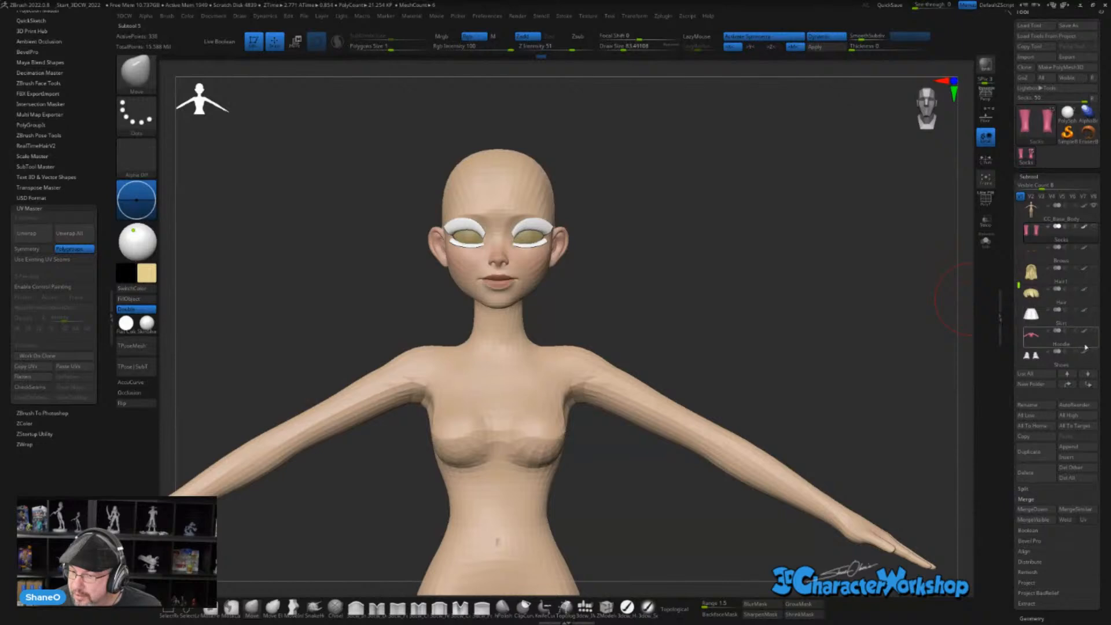
# - Switch to ZBrush and make the Hoodie, Skirt, Hair and Hair1 subtools visible
pyautogui.click(1096, 331)
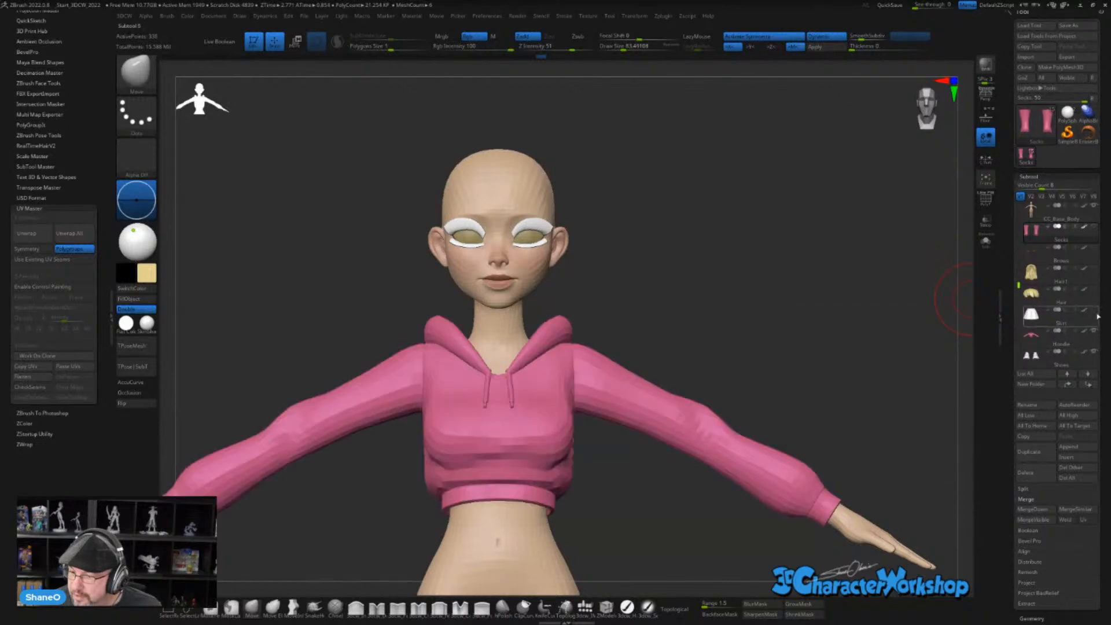
pyautogui.click(1096, 310)
pyautogui.click(1096, 288)
pyautogui.click(1094, 268)
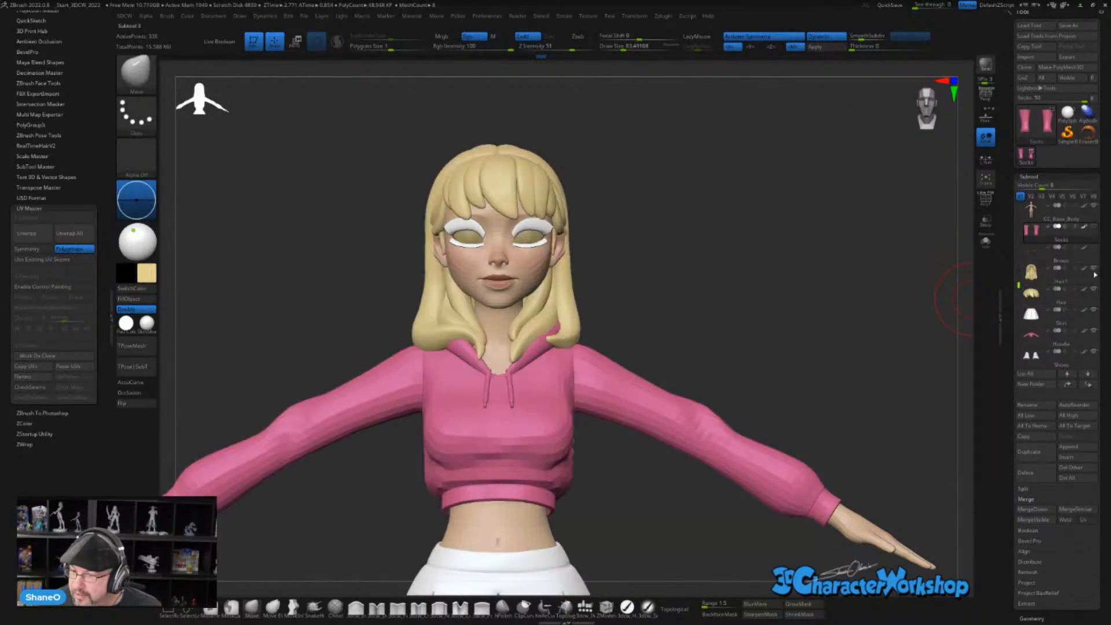
# - Send the Brows subtool to Character Creator through GoZ using the Update action with Brows as the target
pyautogui.moveTo(1039, 261)
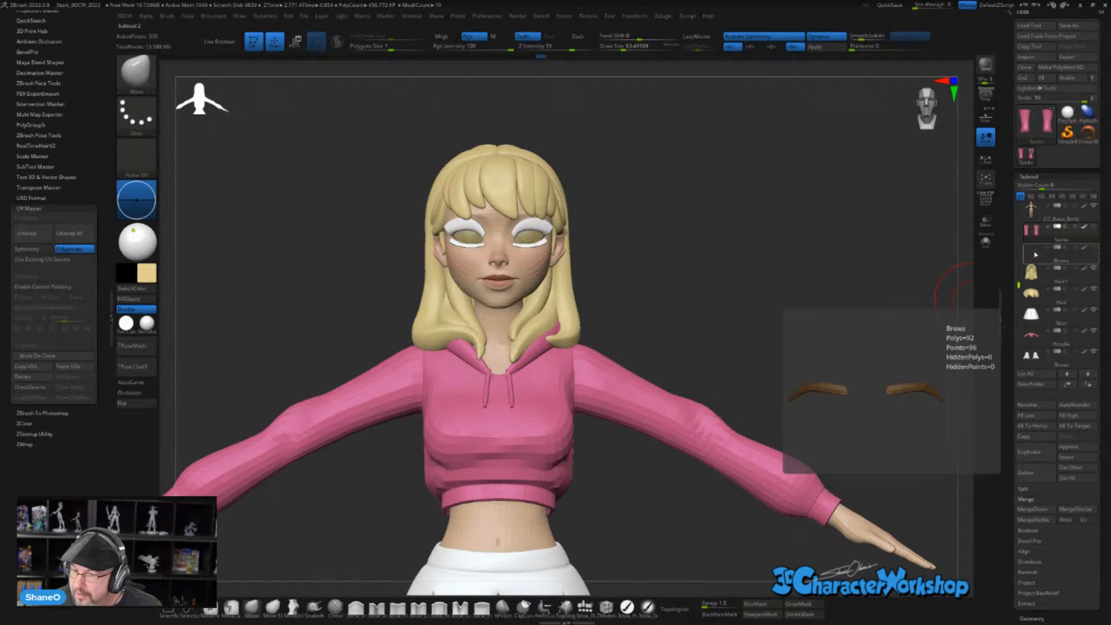
pyautogui.click(1043, 258)
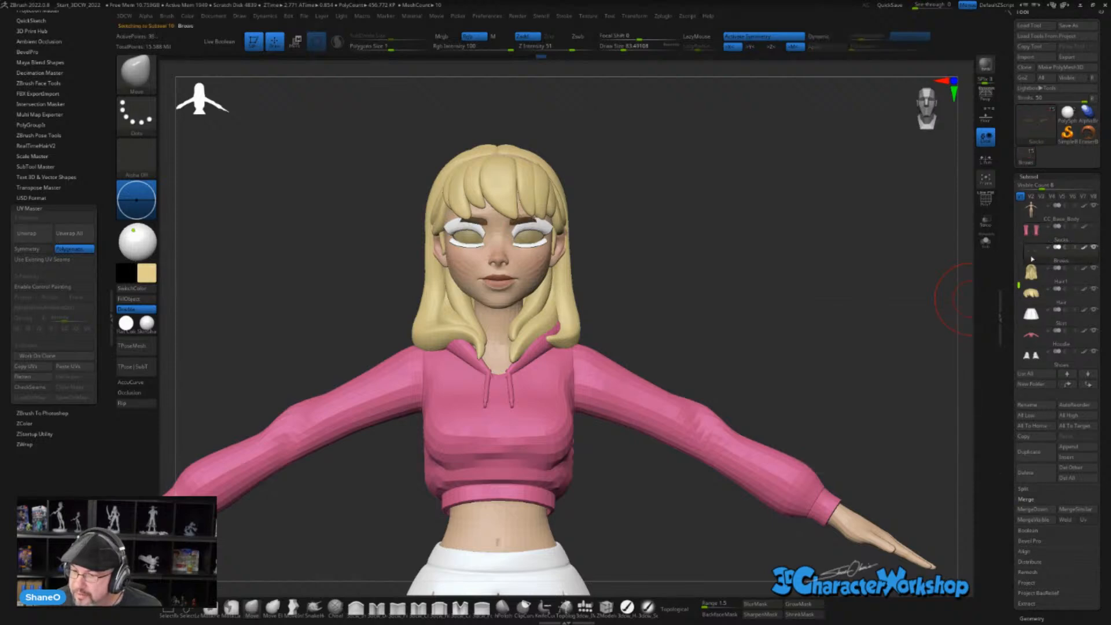
pyautogui.moveTo(1033, 300)
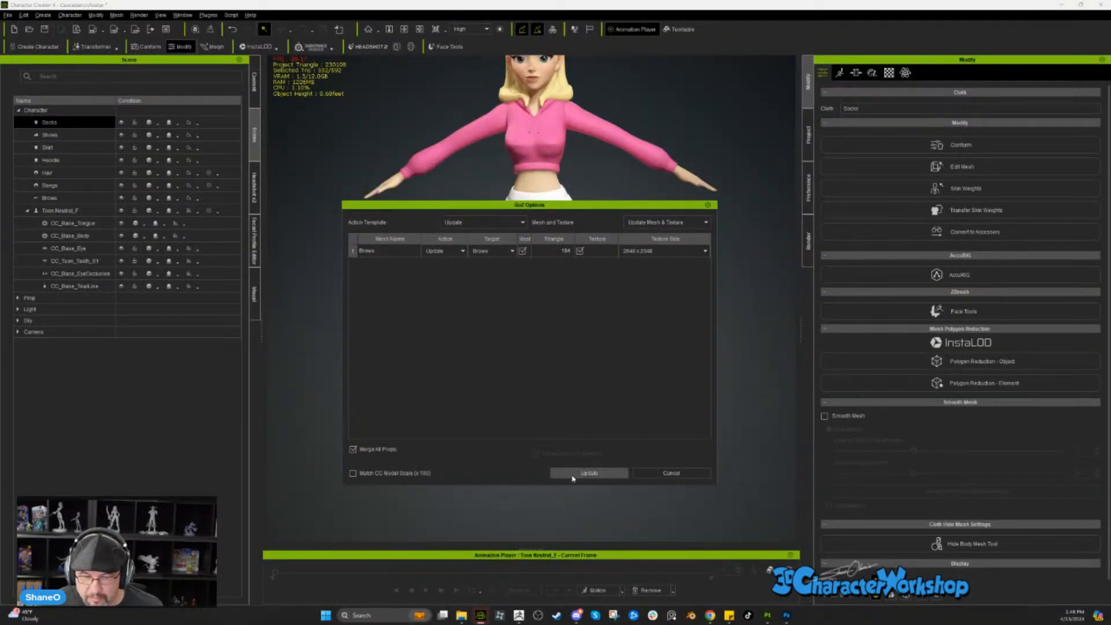
pyautogui.click(573, 475)
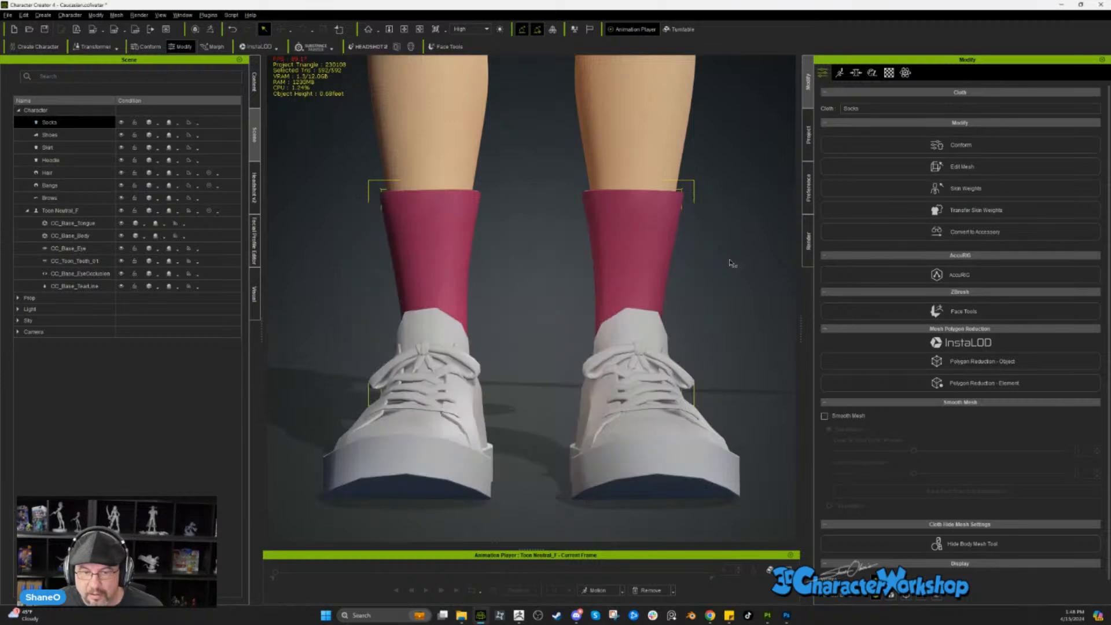
# - Examine the eyebrows on the character's face in Character Creator and select Brows in the scene
pyautogui.scroll(-10, 731, 263)
pyautogui.moveTo(732, 263); pyautogui.dragTo(582, 250, button='middle')
pyautogui.moveTo(582, 250); pyautogui.dragTo(537, 240, button='right')
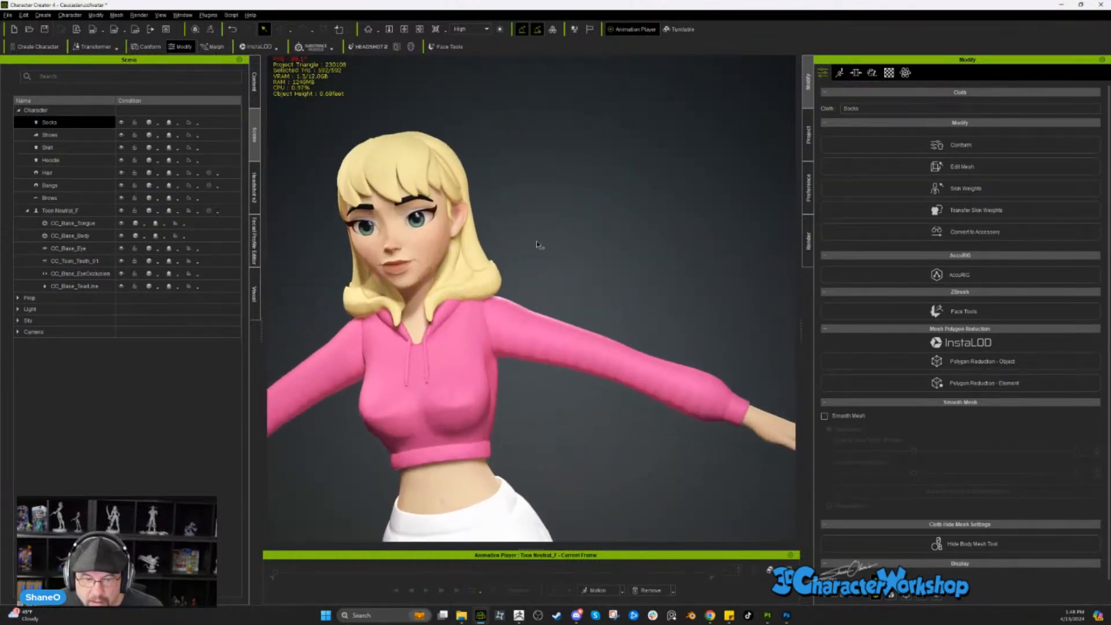
pyautogui.moveTo(537, 241); pyautogui.dragTo(578, 275, button='middle')
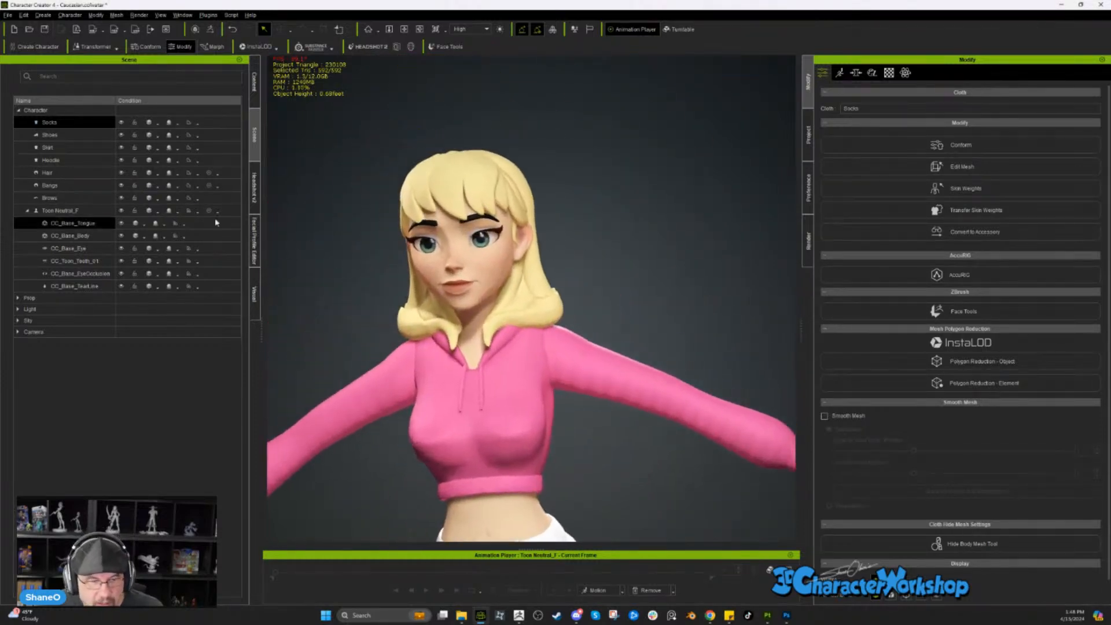
pyautogui.click(64, 199)
pyautogui.scroll(-5, 594, 242)
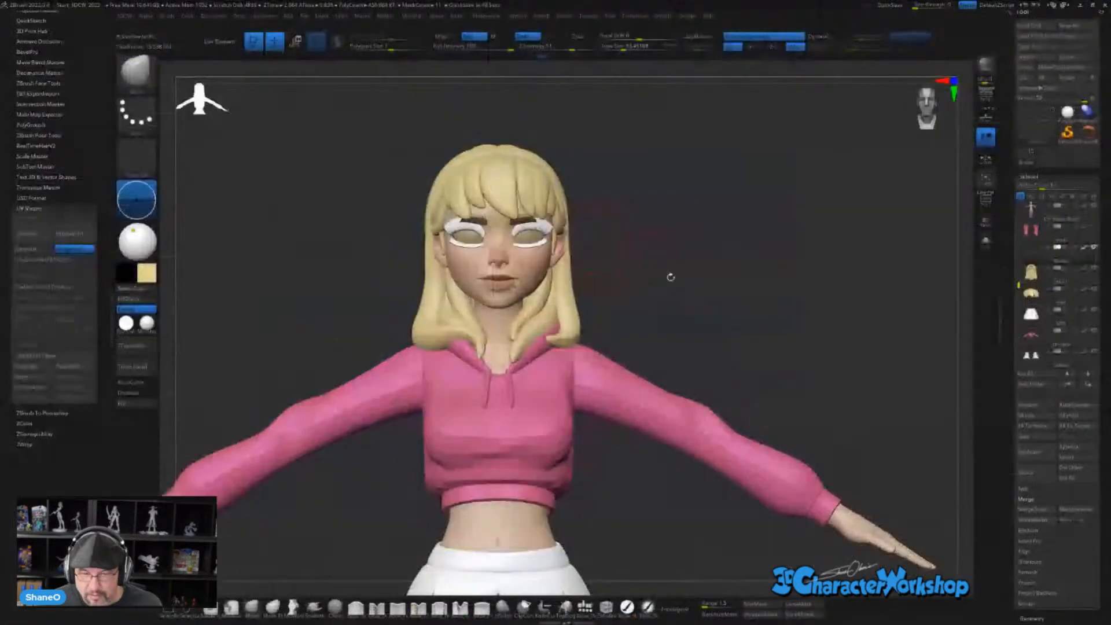
# - Send the Hair1 subtool from ZBrush to Character Creator through GoZ as a new accessory
pyautogui.click(1033, 275)
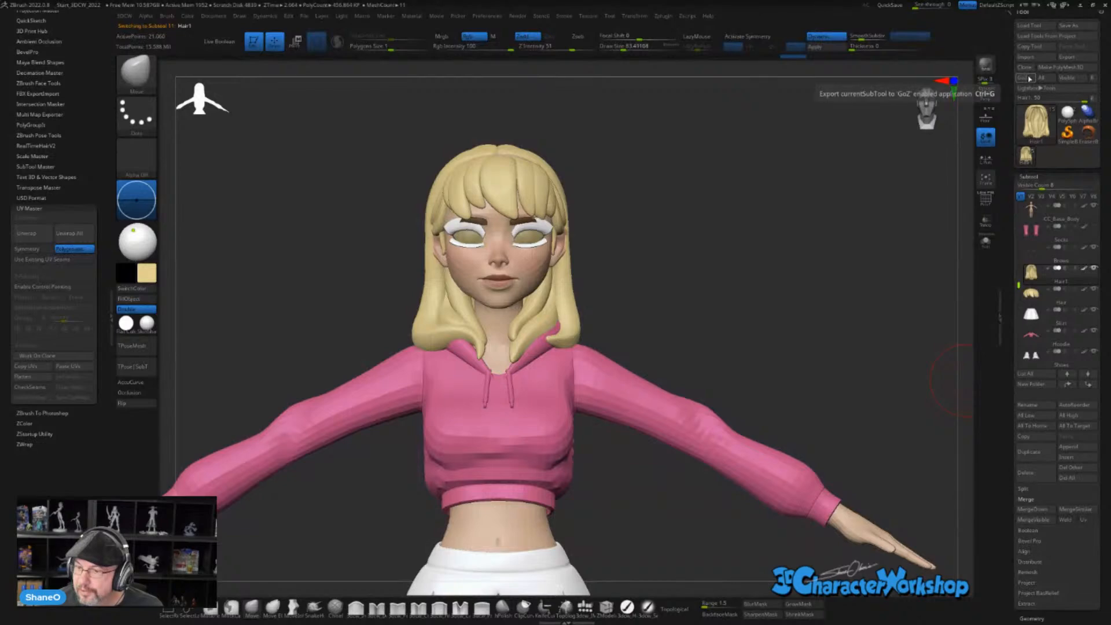
pyautogui.click(1042, 78)
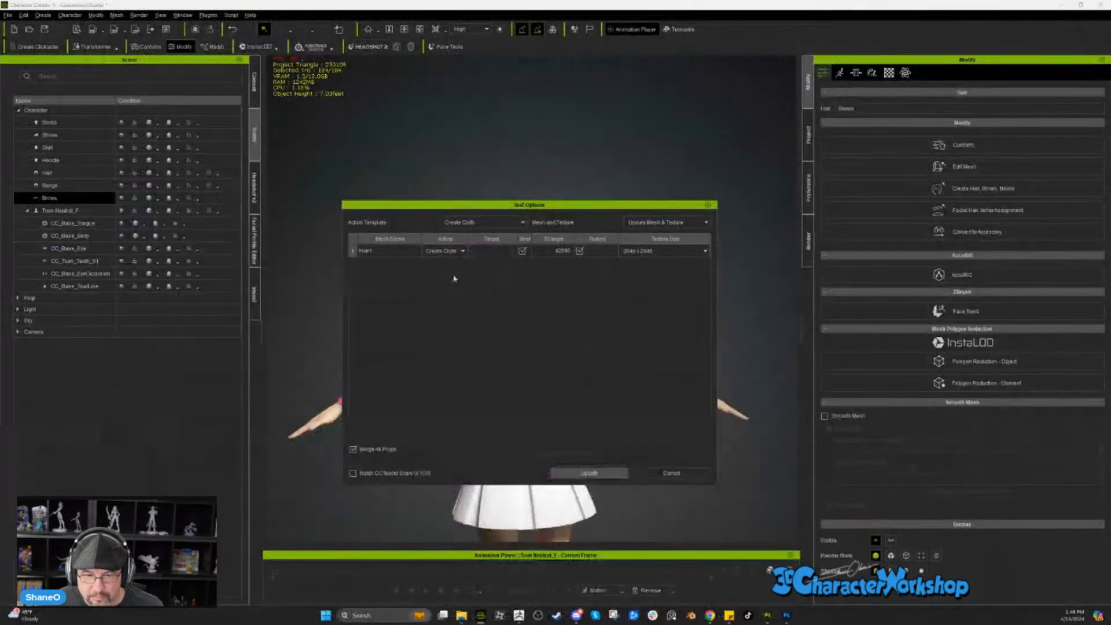
pyautogui.click(450, 253)
pyautogui.click(446, 268)
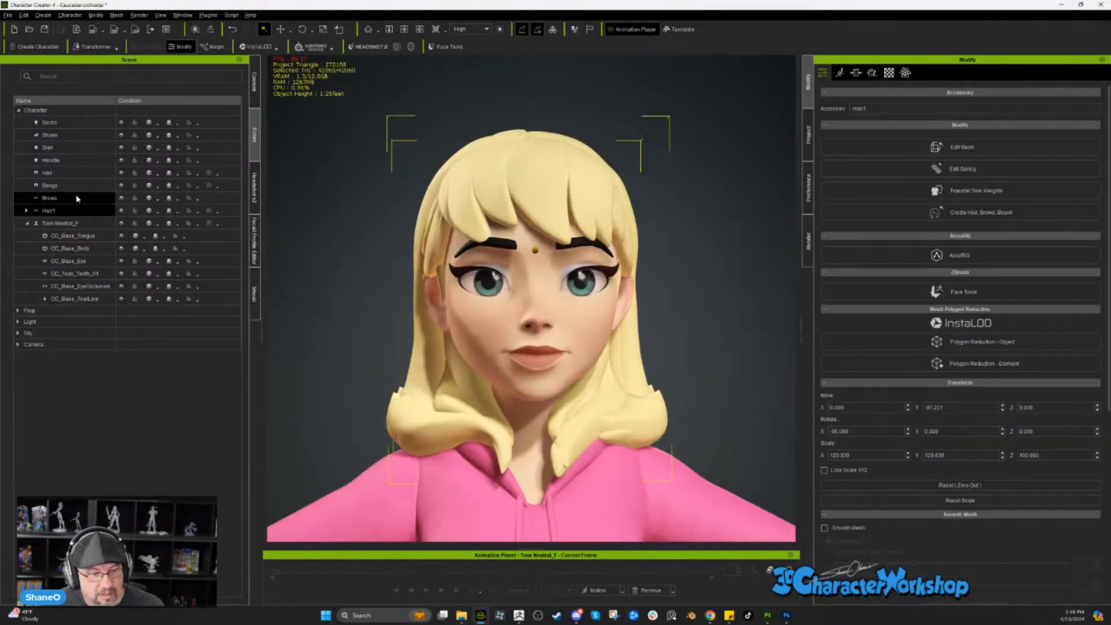
# - Delete the old Hair item from the character in Character Creator and check the head
pyautogui.click(65, 175)
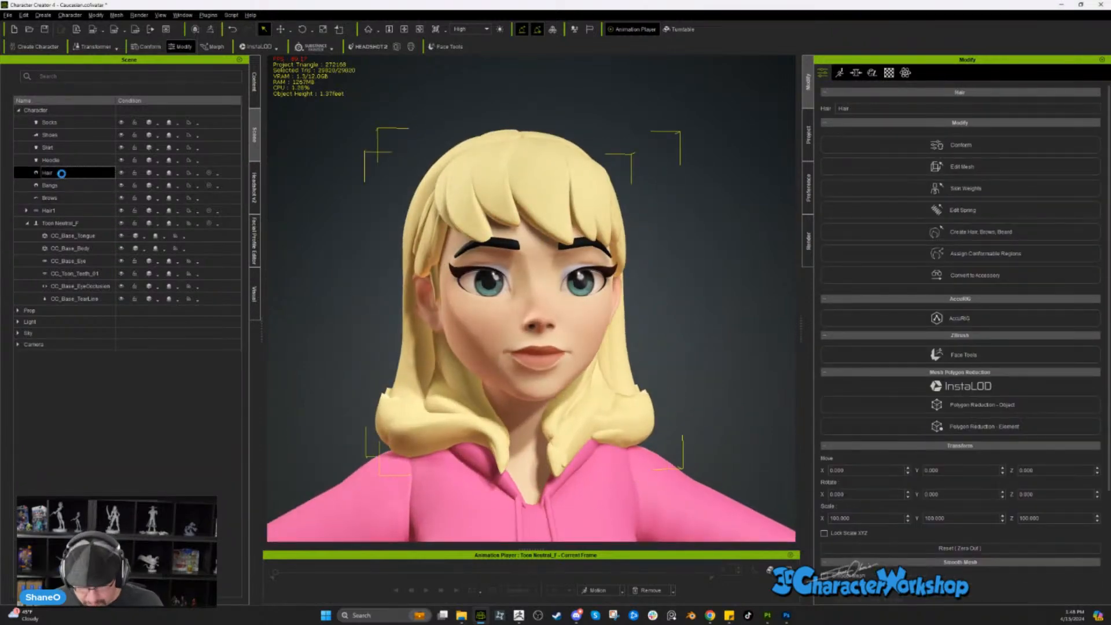
pyautogui.press('Delete')
pyautogui.moveTo(514, 303); pyautogui.dragTo(591, 348, button='right')
pyautogui.scroll(-2, 591, 349)
pyautogui.scroll(1, 591, 349)
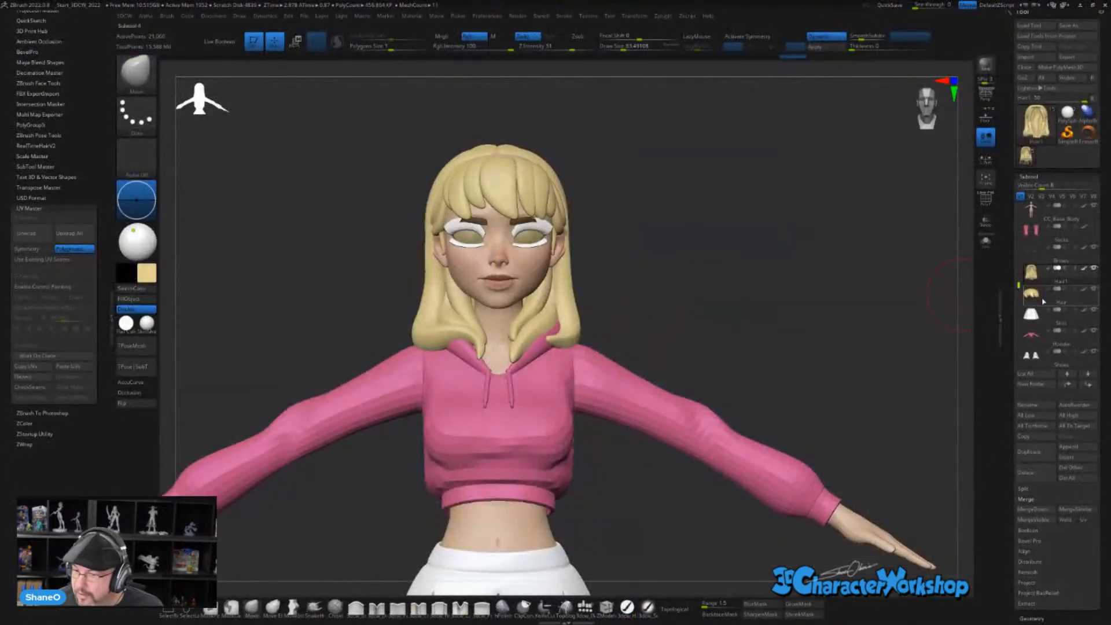
# - Switch to ZBrush and rename the fringe subtool Hair as Bangs
pyautogui.moveTo(1036, 296)
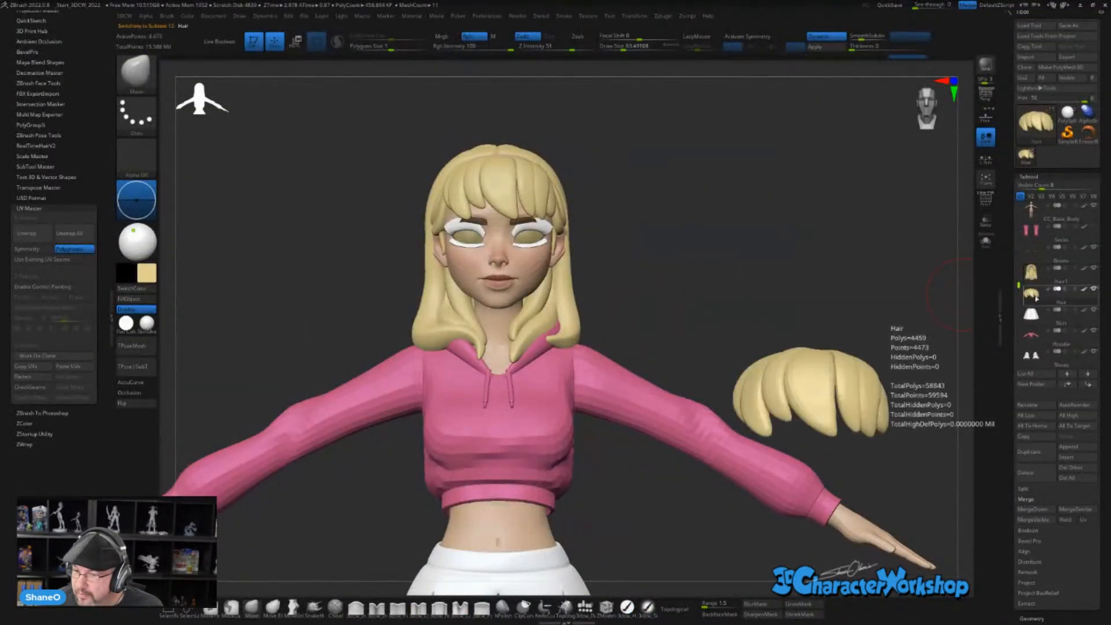
pyautogui.click(1034, 408)
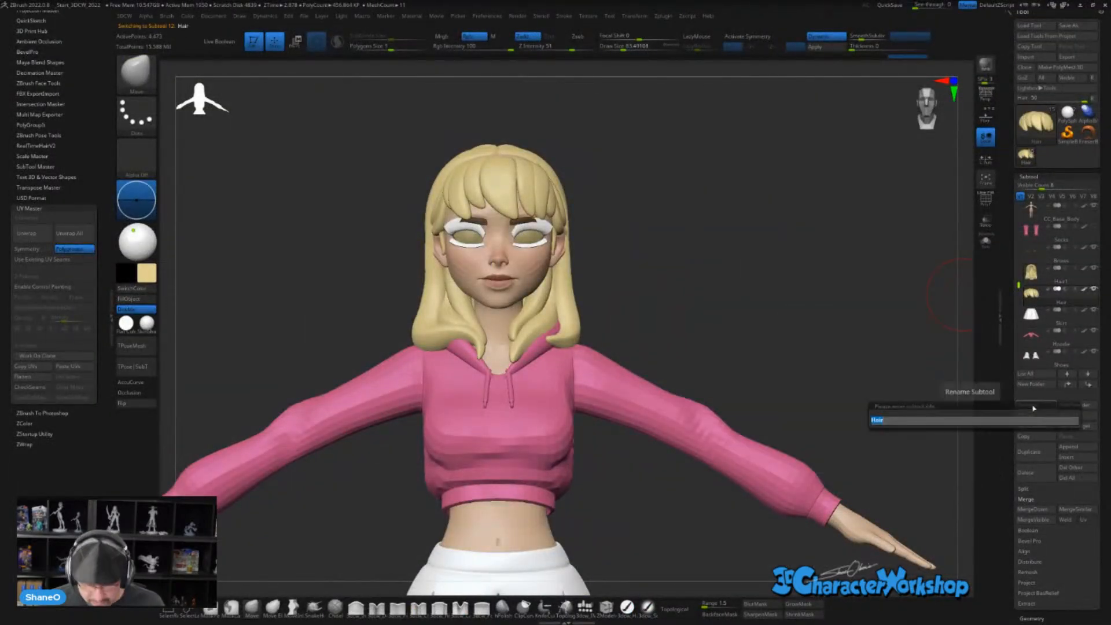
pyautogui.write('Ba')
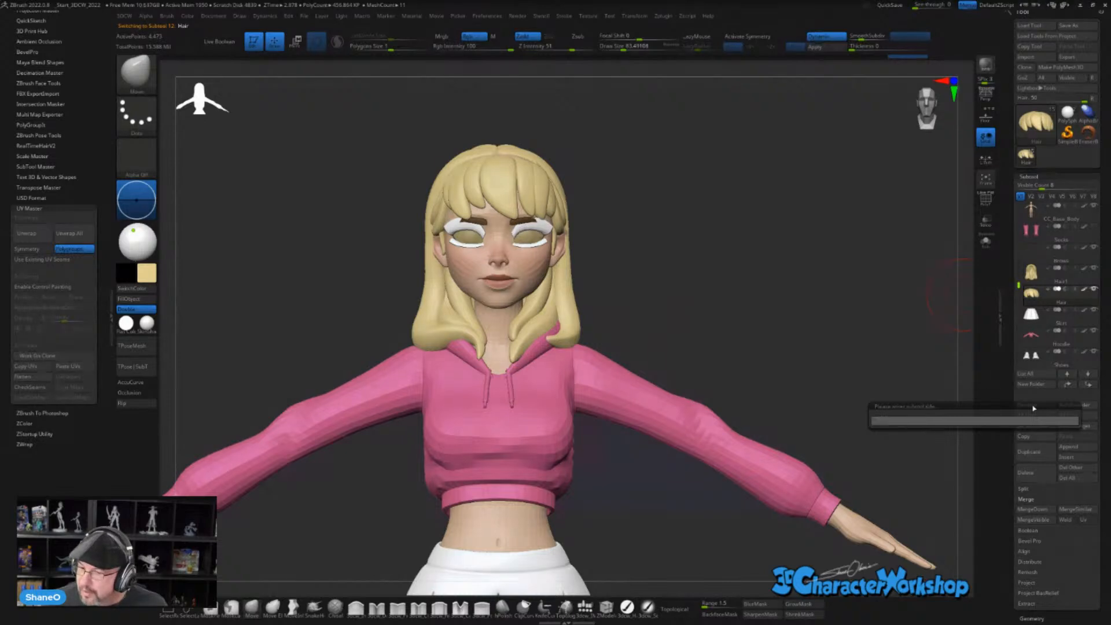
pyautogui.press('Return')
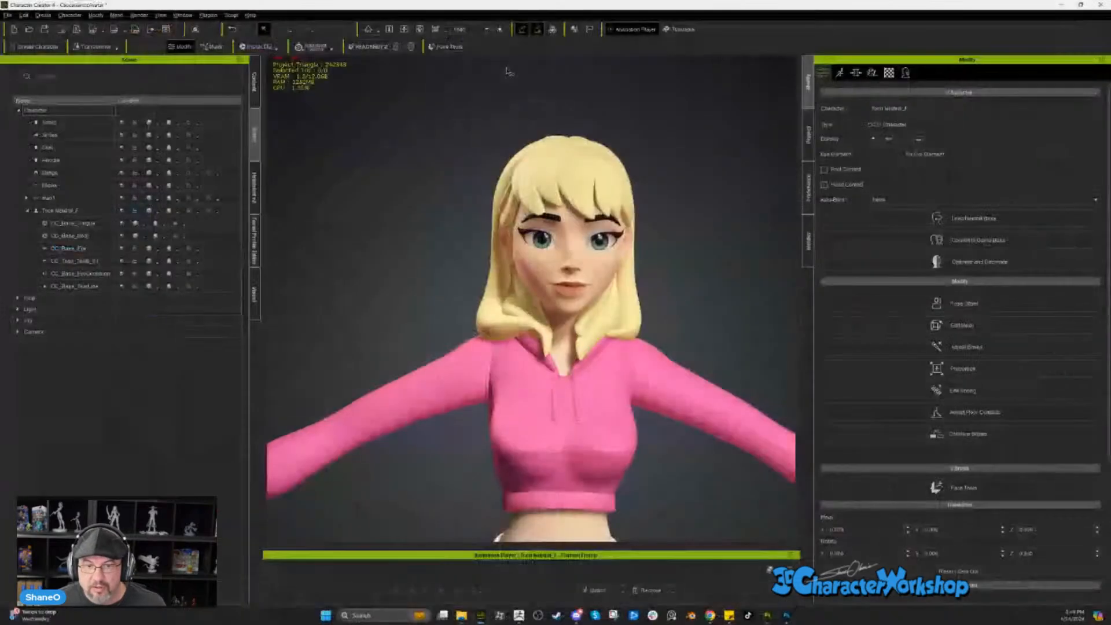
# - Delete Hair1 from the Character Creator scene and send the Hair subtool from ZBrush through GoZ as a new accessory
pyautogui.click(57, 198)
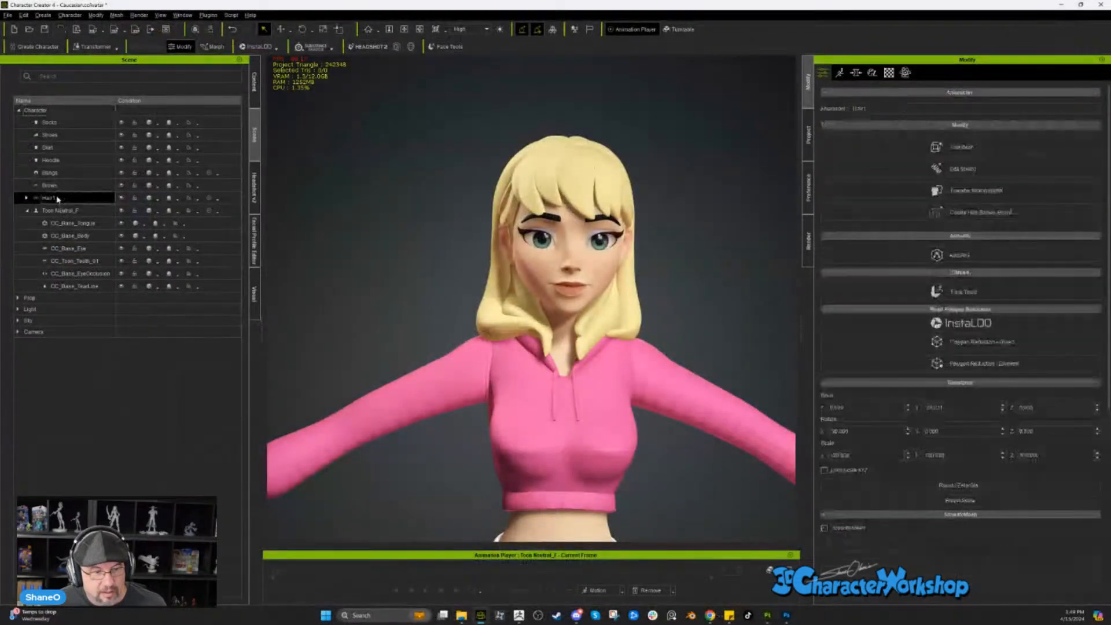
pyautogui.press('Delete')
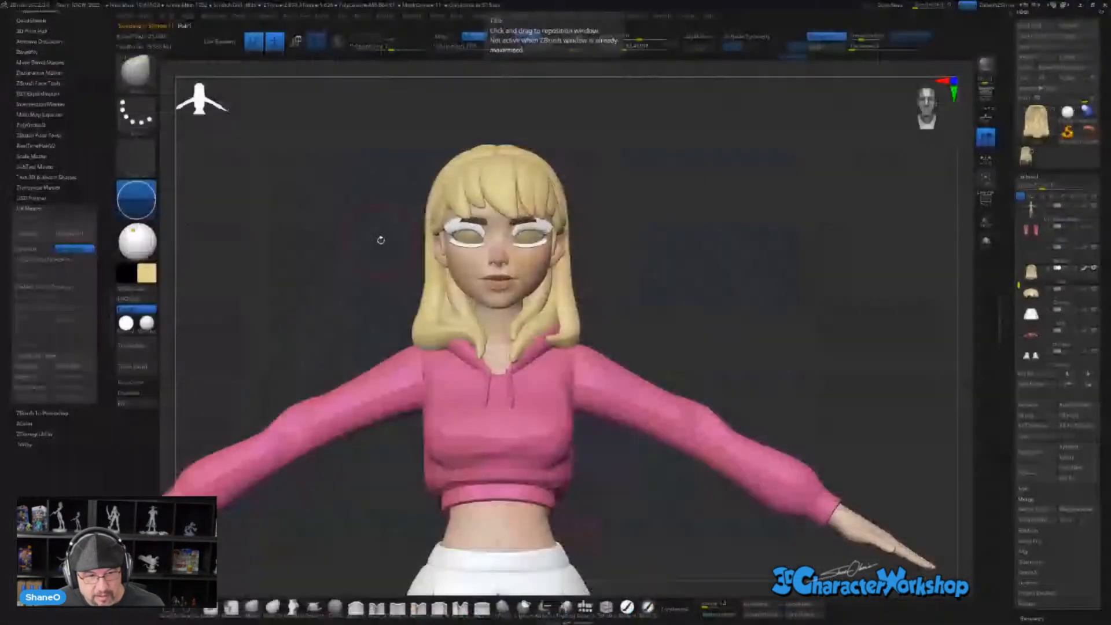
pyautogui.moveTo(1040, 282)
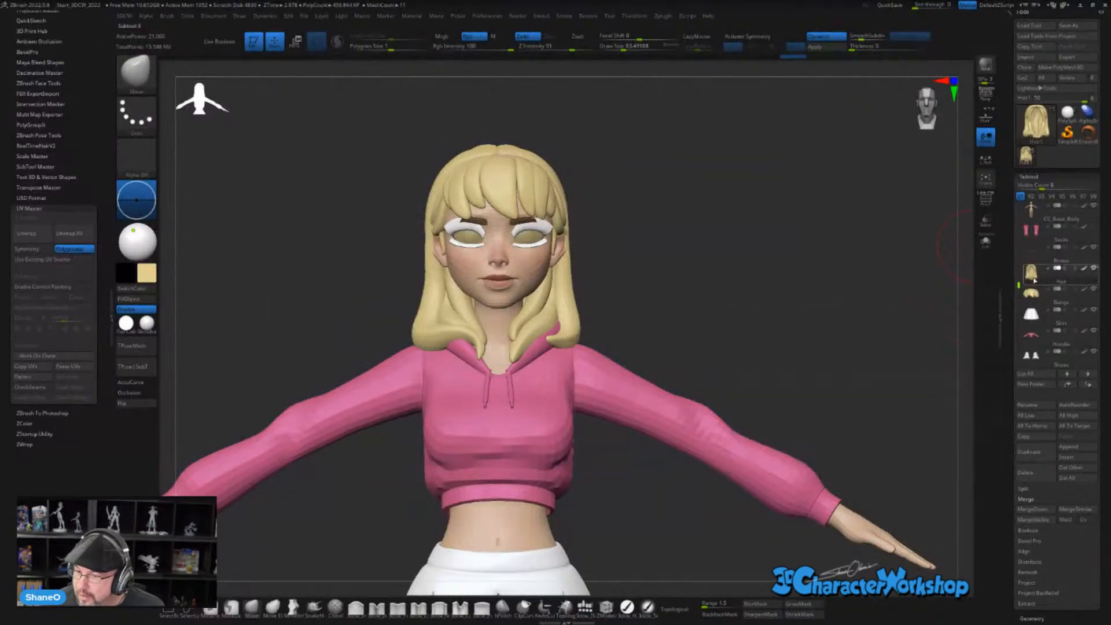
pyautogui.click(1023, 78)
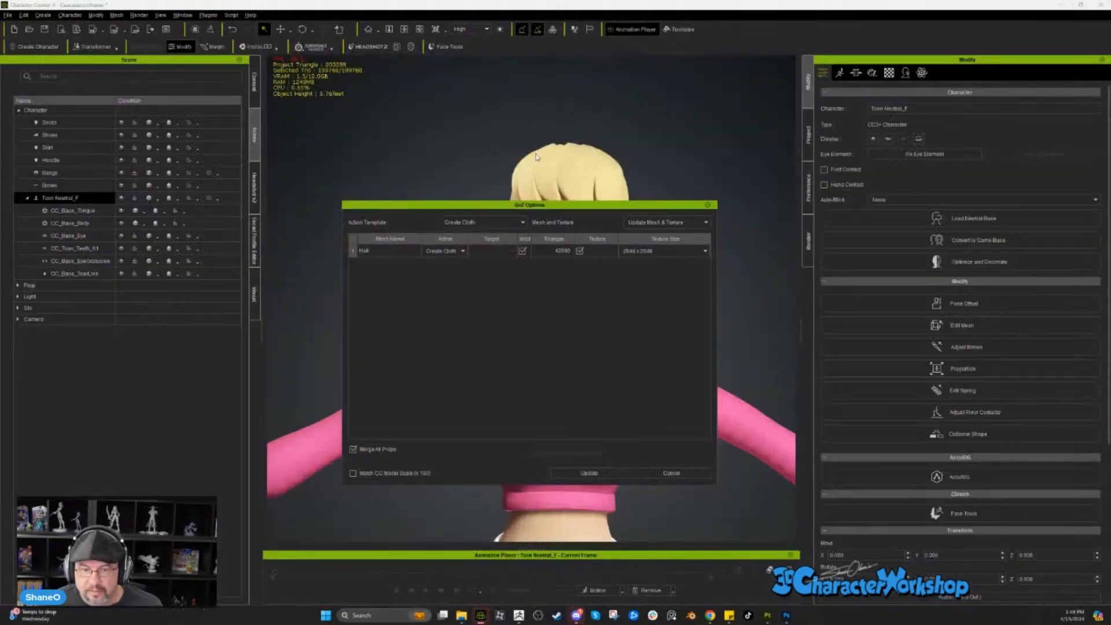
pyautogui.click(446, 251)
pyautogui.click(443, 264)
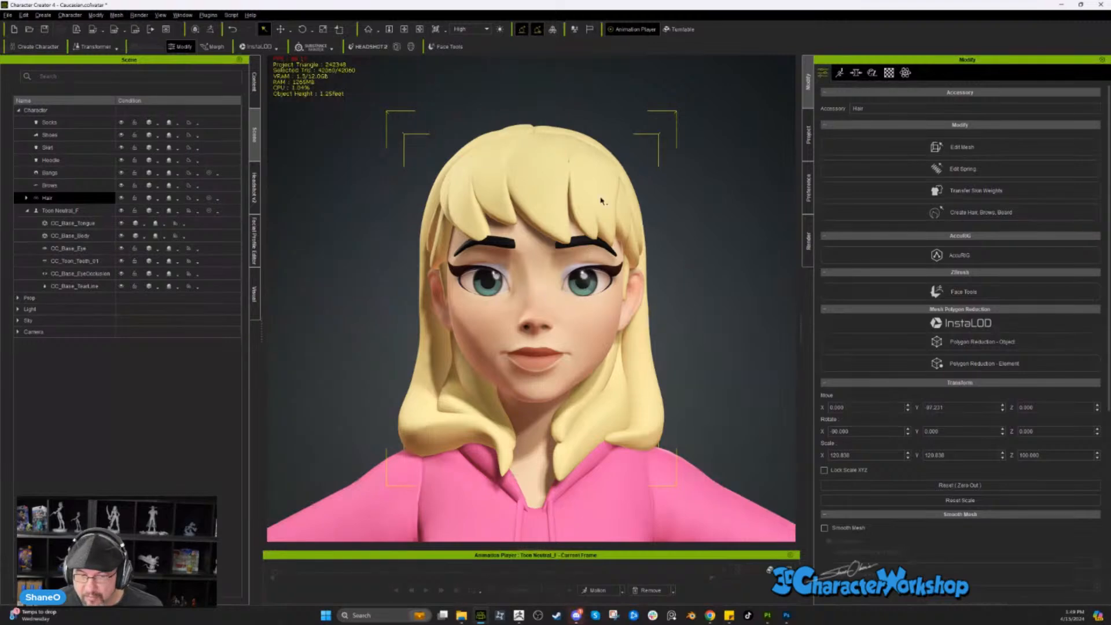
# - Convert the Hair accessory into a hair item with the Base/All template, resetting the facial expressions to default
pyautogui.click(966, 214)
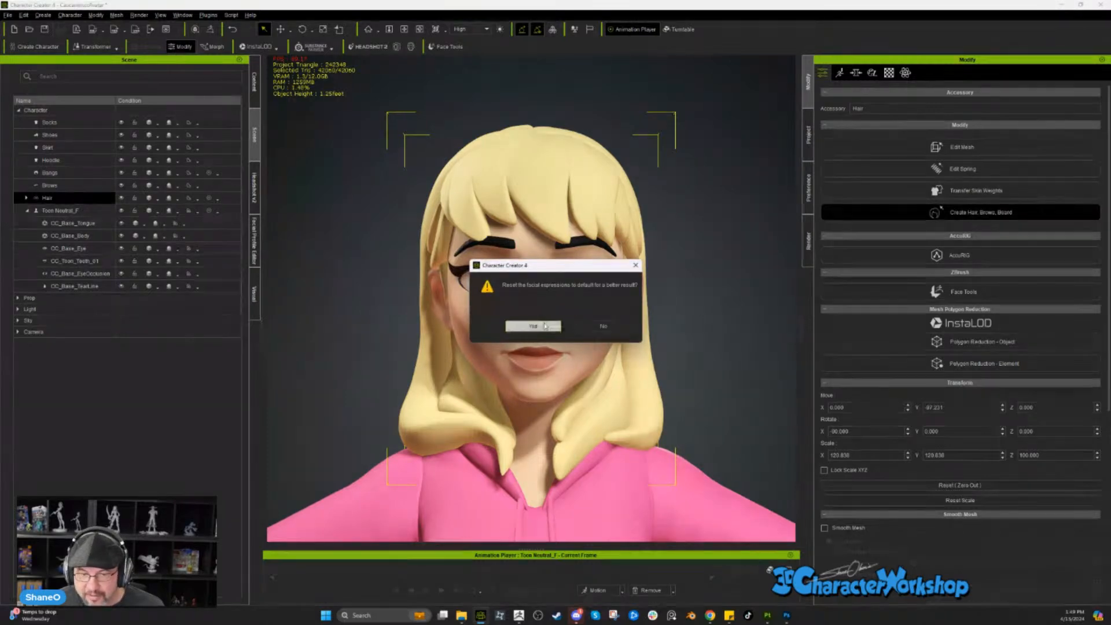
pyautogui.click(533, 326)
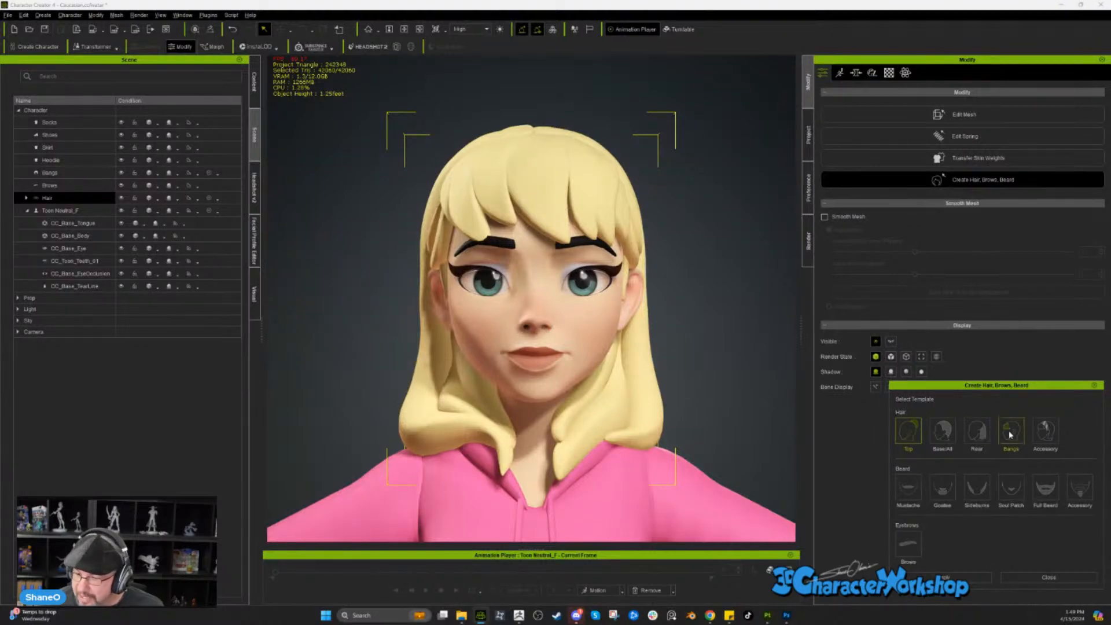
pyautogui.click(952, 444)
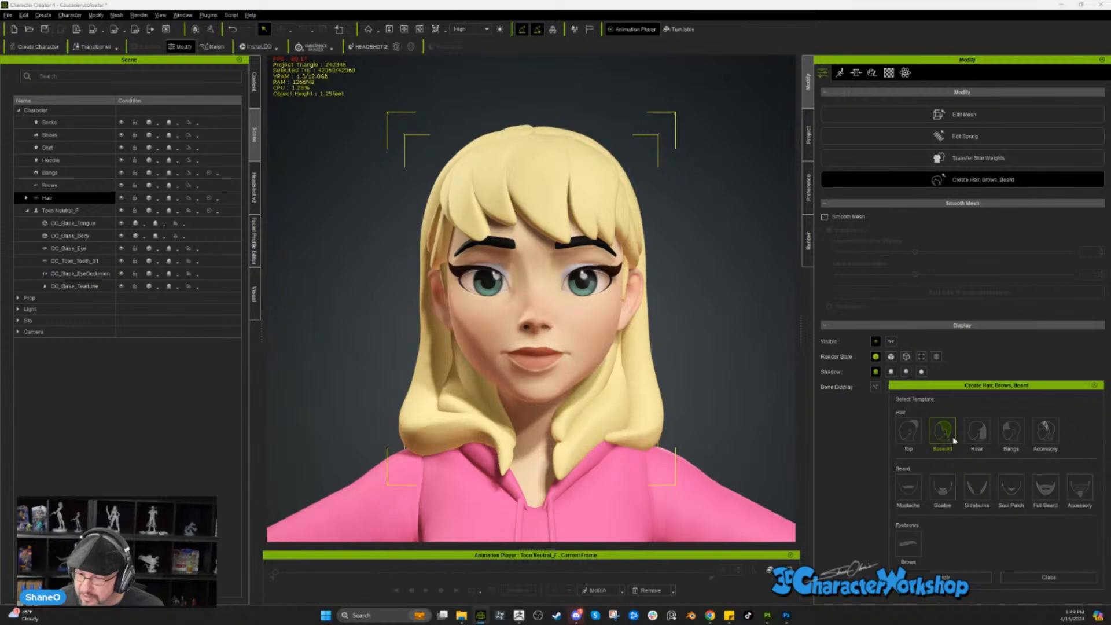
pyautogui.click(950, 577)
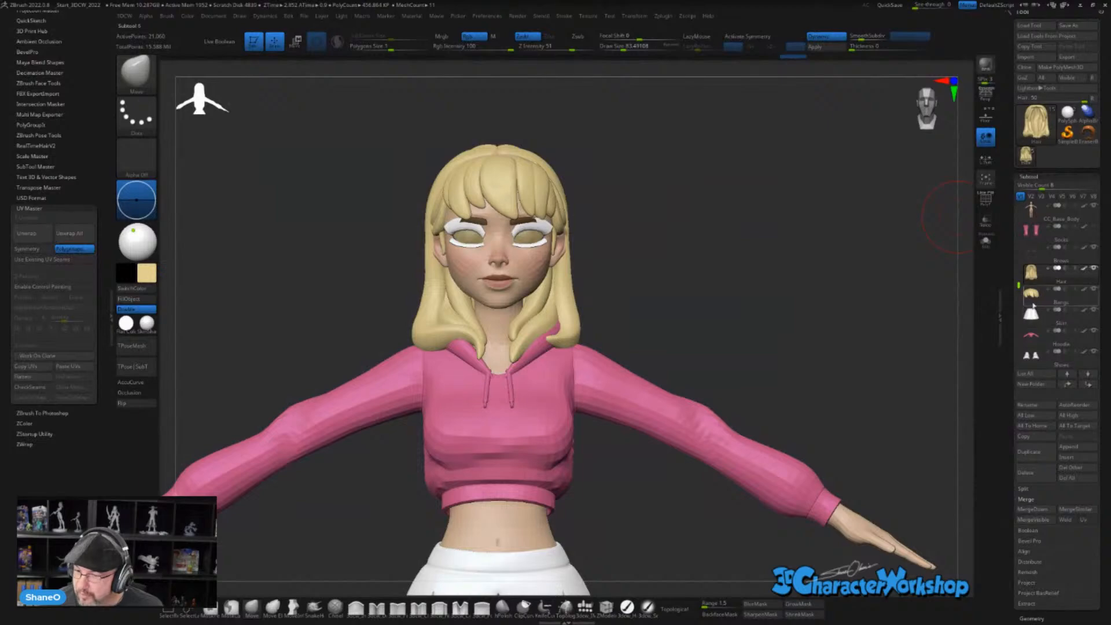
# - Delete the old Bangs from the character and send the Bangs subtool from ZBrush through GoZ as a new accessory
pyautogui.click(1032, 296)
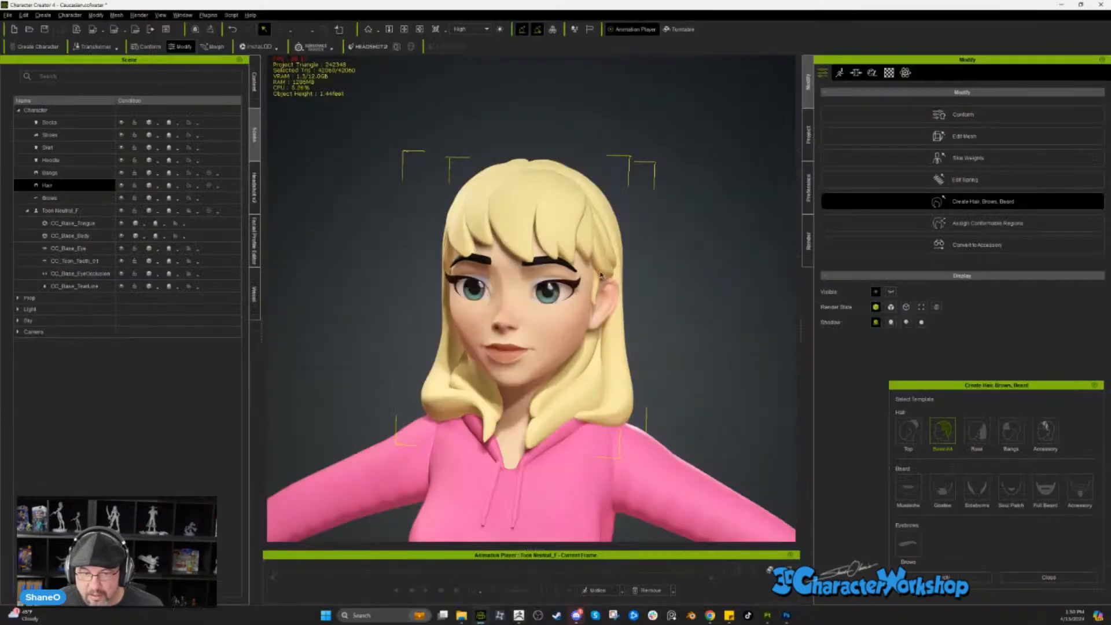
pyautogui.click(52, 174)
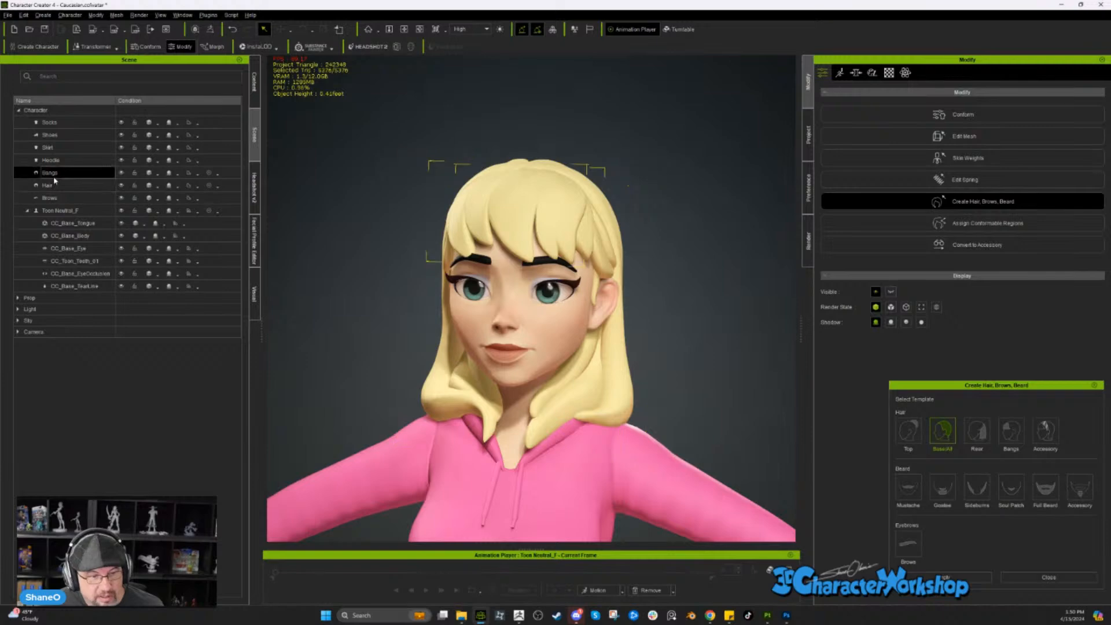
pyautogui.press('Delete')
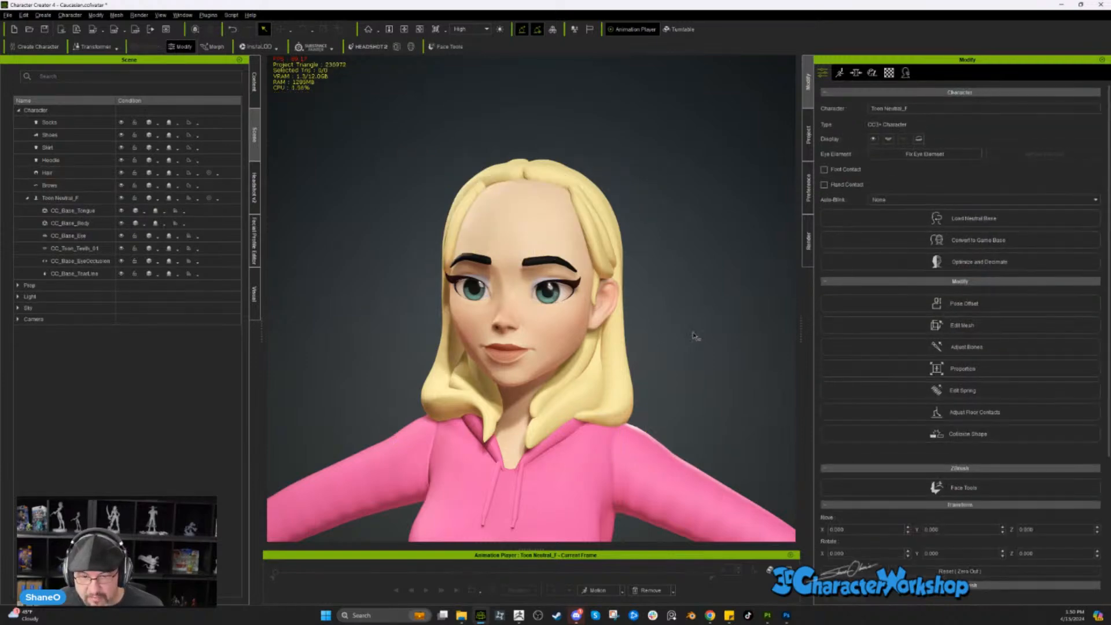
pyautogui.hotkey('alt', 'Tab')
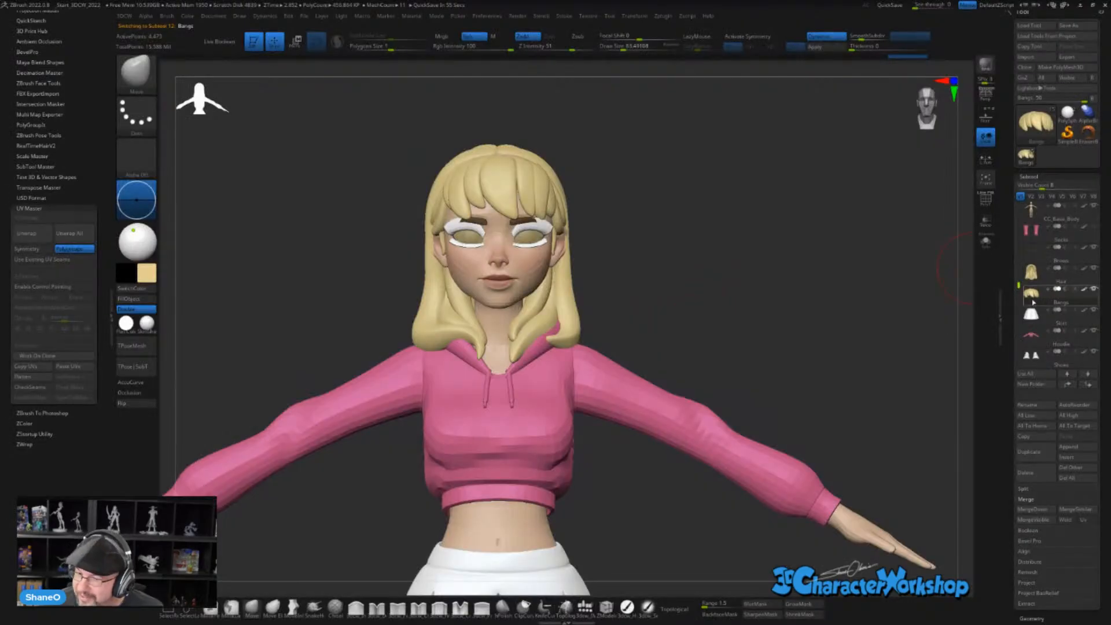
pyautogui.moveTo(1032, 296)
pyautogui.click(1022, 79)
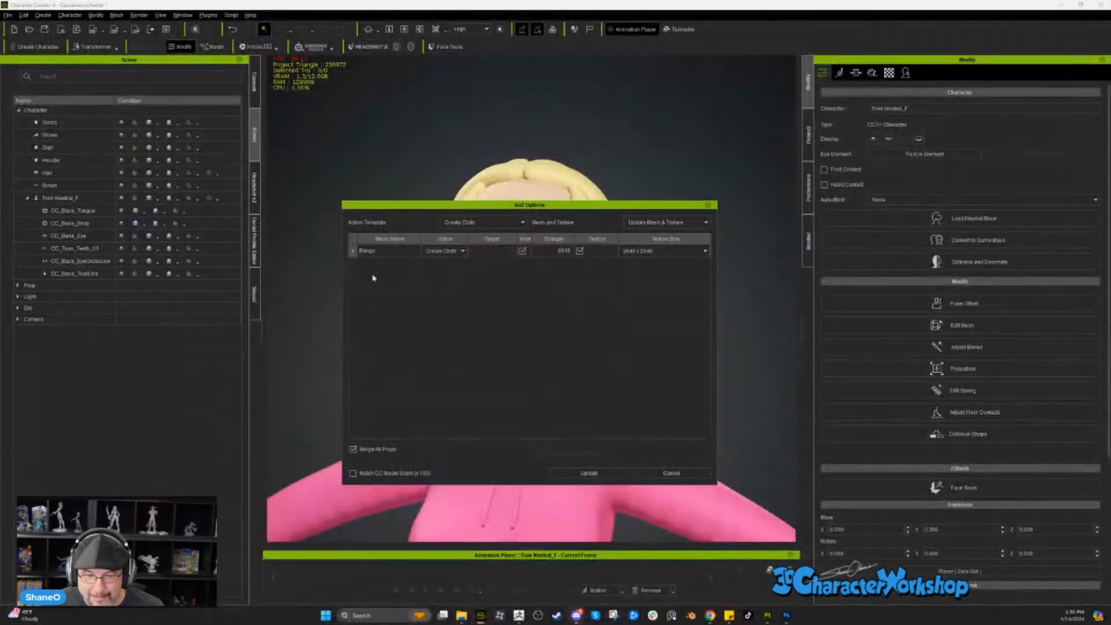
pyautogui.click(443, 251)
pyautogui.click(443, 265)
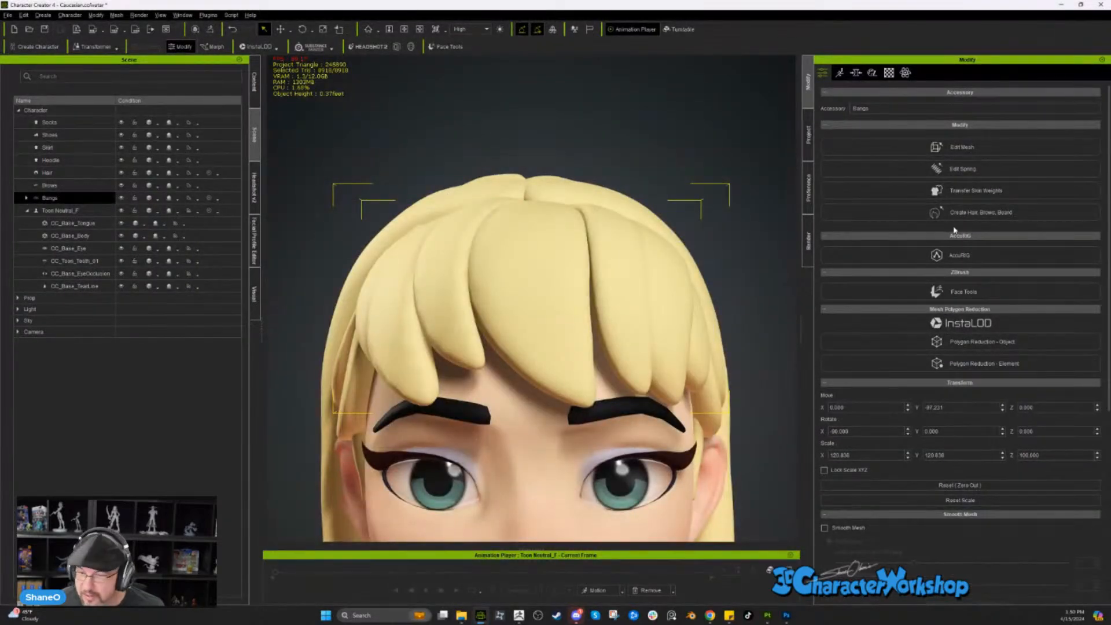
# - Convert the Bangs accessory into a hair item with the Bangs template, resetting the facial expressions to default
pyautogui.click(984, 214)
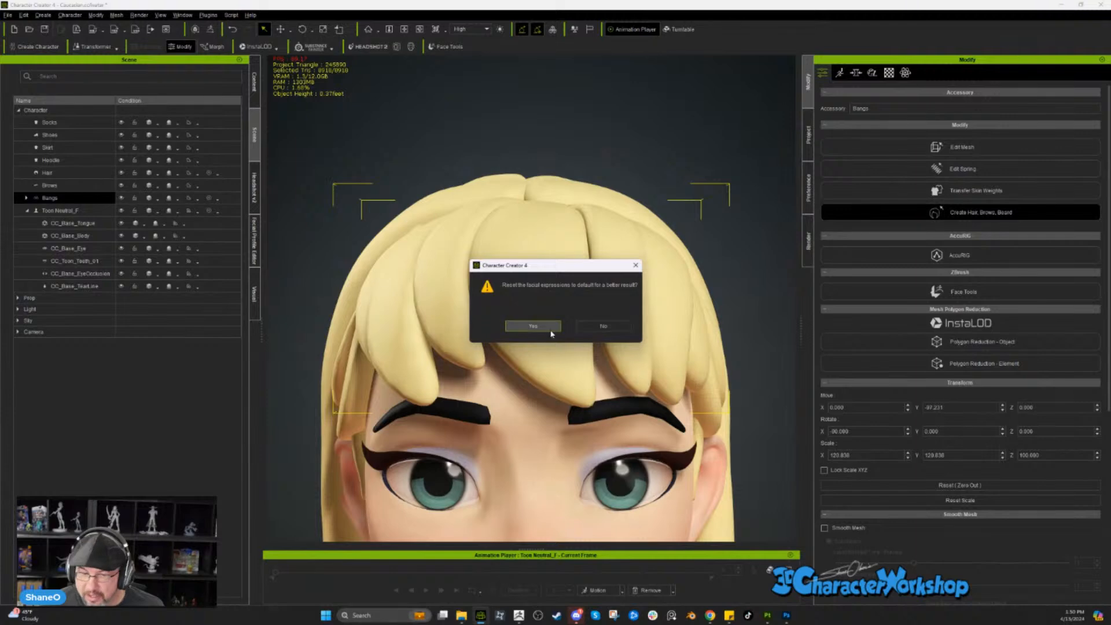
pyautogui.click(533, 326)
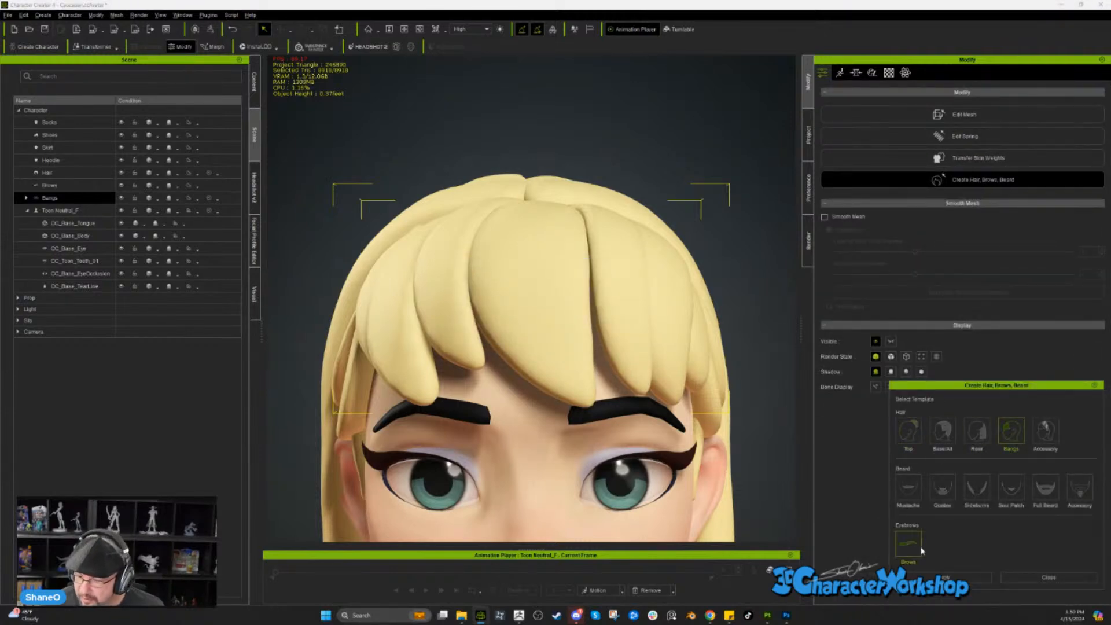
pyautogui.click(949, 577)
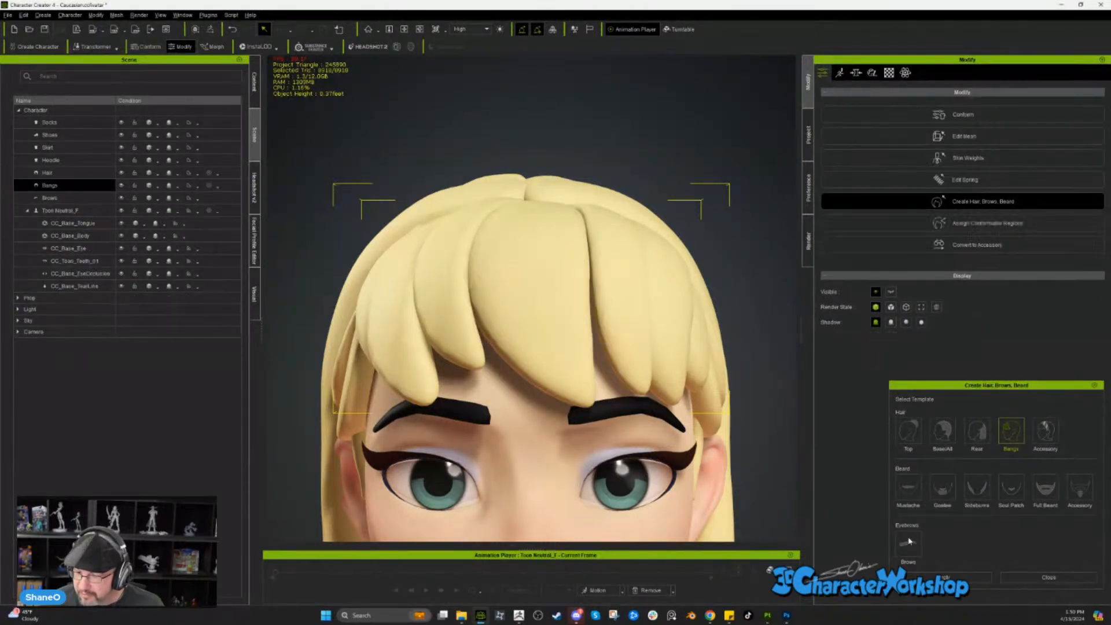
# - Apply the eyebrow template Brows to the character's Brows item and close the hair, brows and beard creation window
pyautogui.click(78, 200)
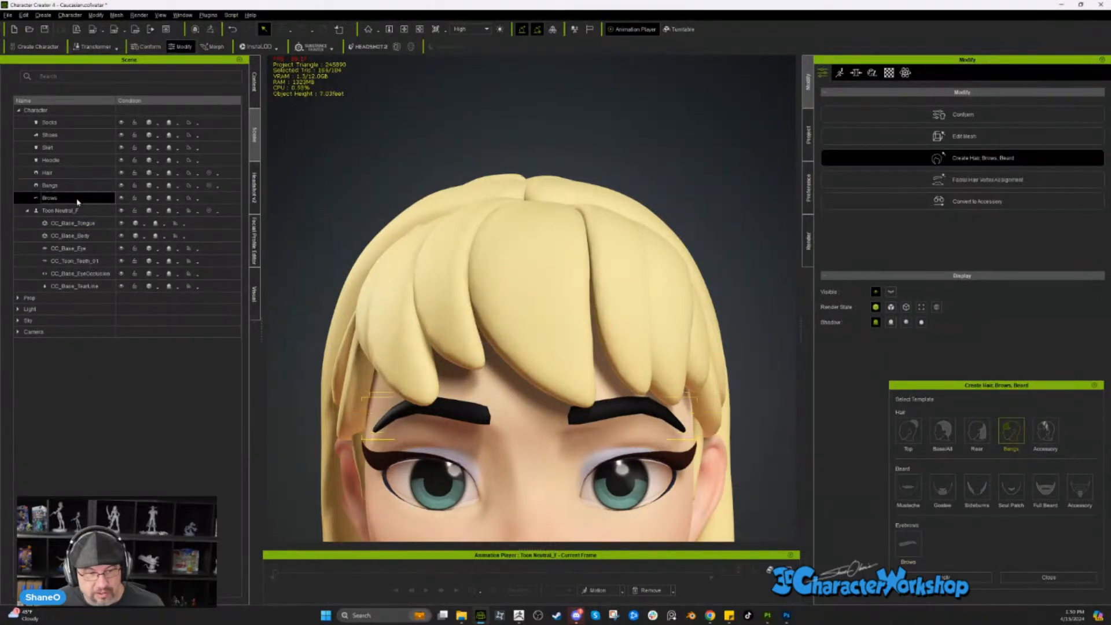
pyautogui.moveTo(970, 386); pyautogui.dragTo(755, 208)
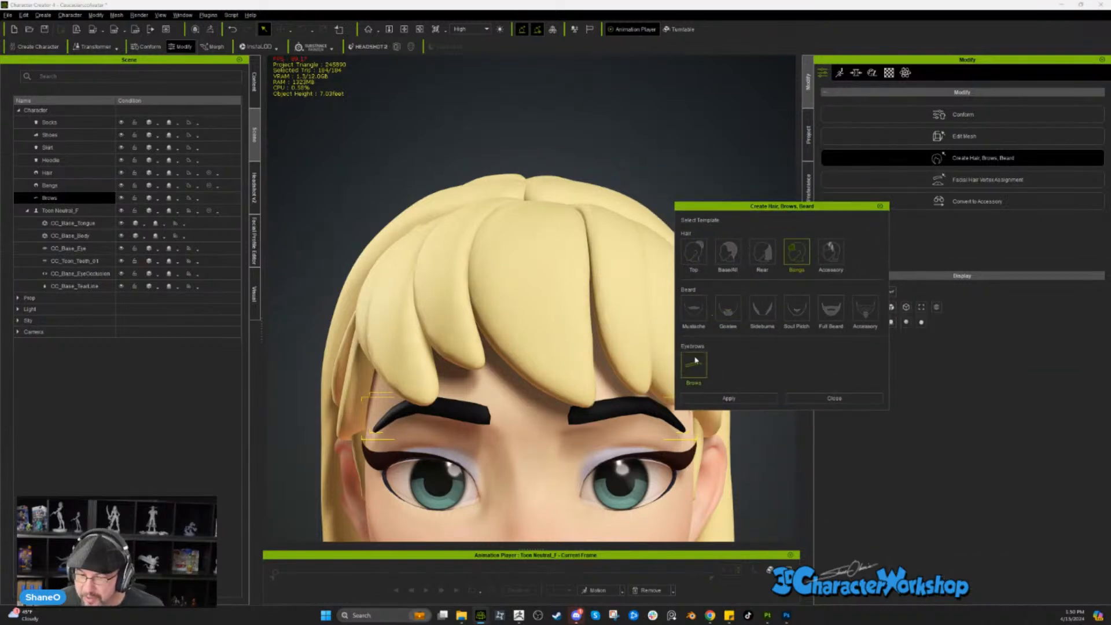
pyautogui.moveTo(784, 207); pyautogui.dragTo(821, 182)
pyautogui.click(733, 346)
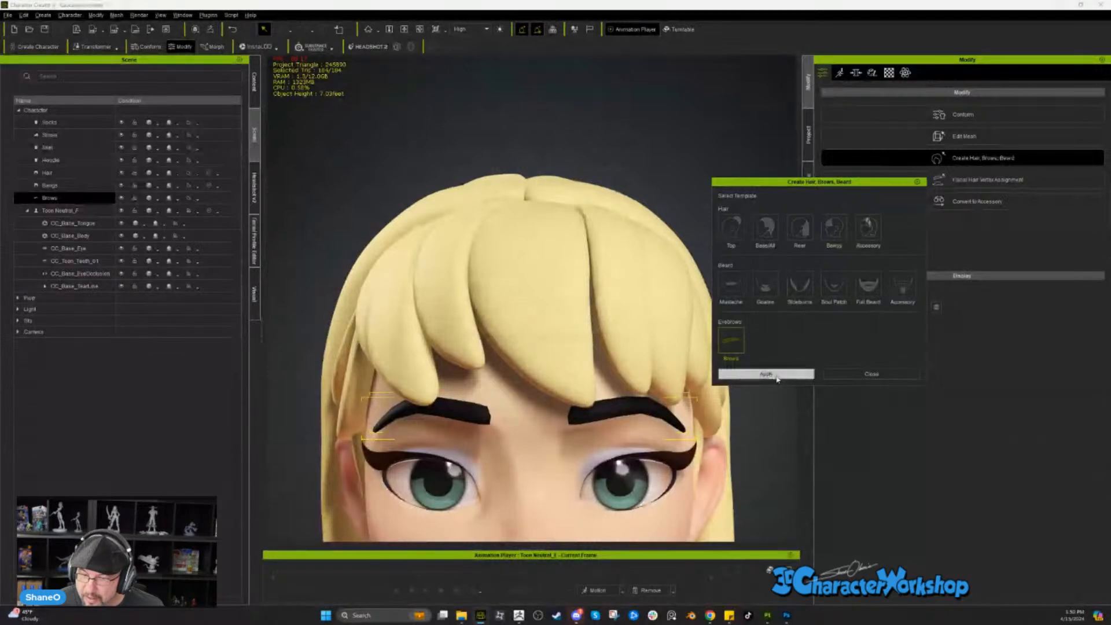
pyautogui.click(746, 374)
pyautogui.click(552, 330)
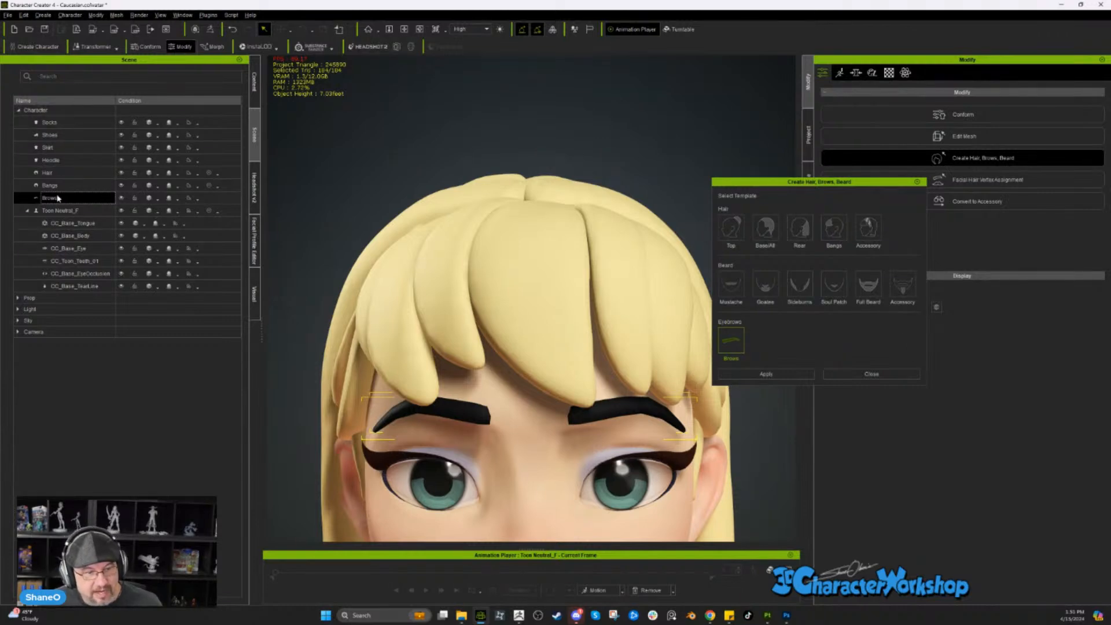
pyautogui.click(918, 182)
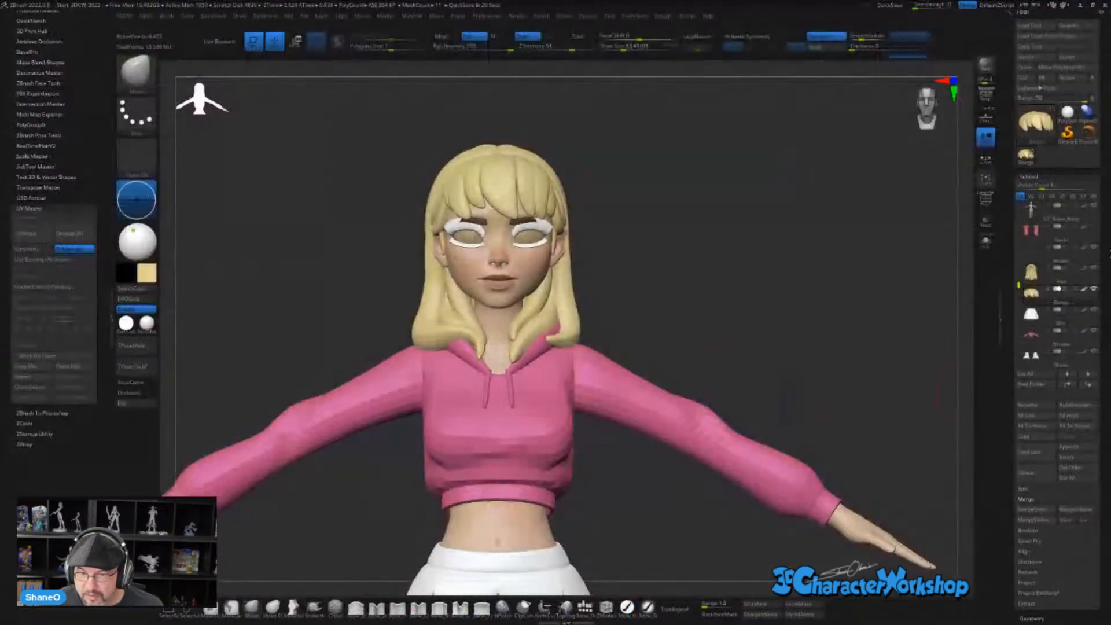
# - Send the Skirt subtool from ZBrush through GoZ to update the mesh and texture of the character's skirt
pyautogui.click(1031, 315)
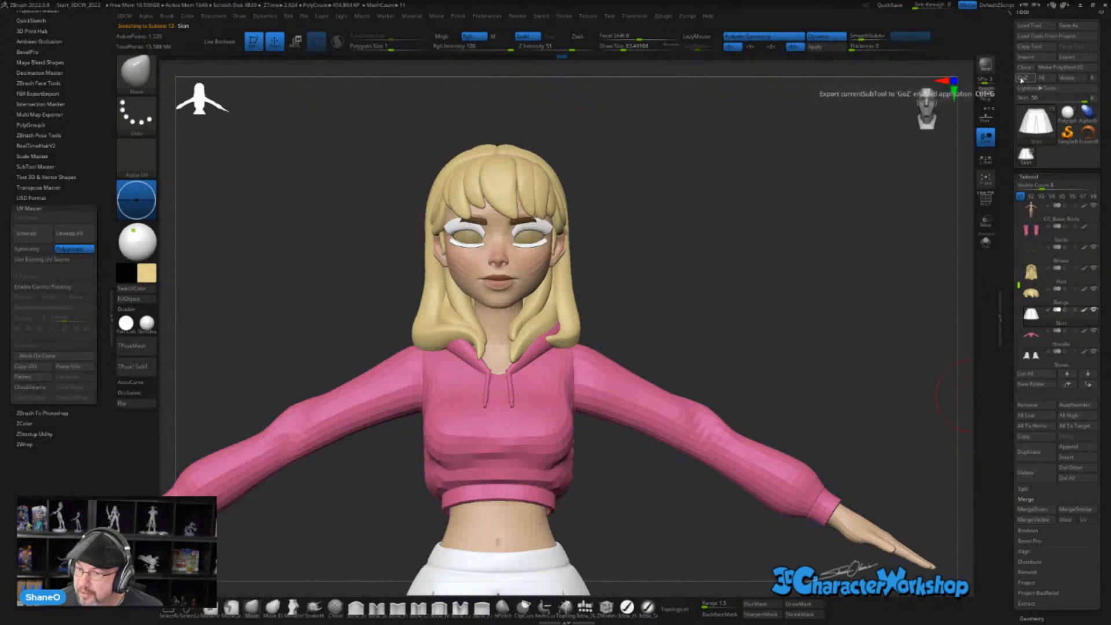
pyautogui.click(1023, 77)
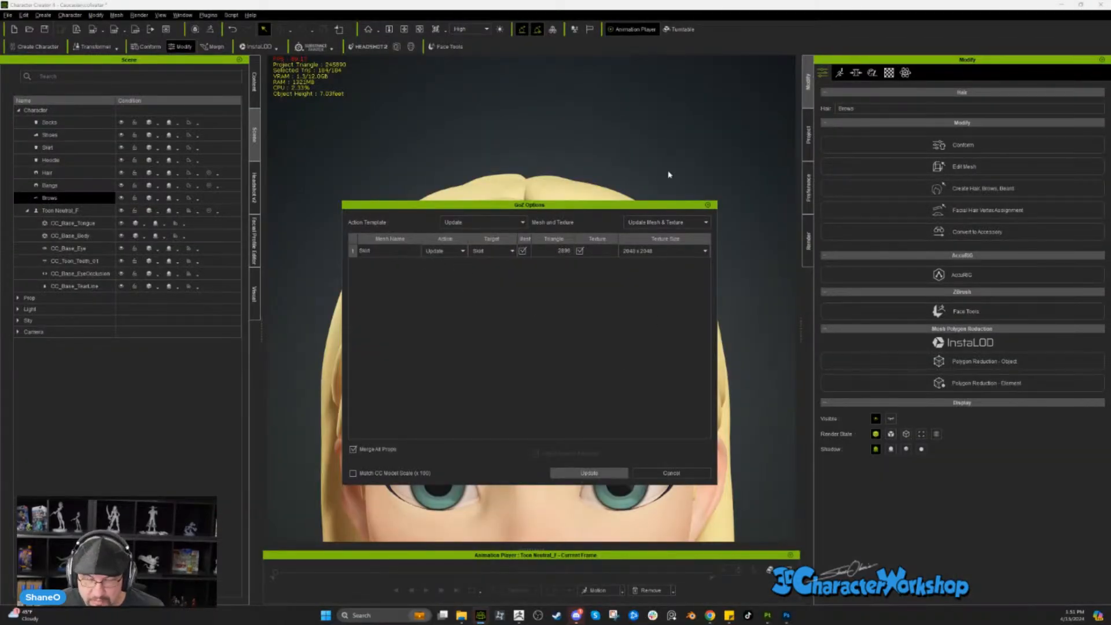
pyautogui.scroll(-10, 602, 396)
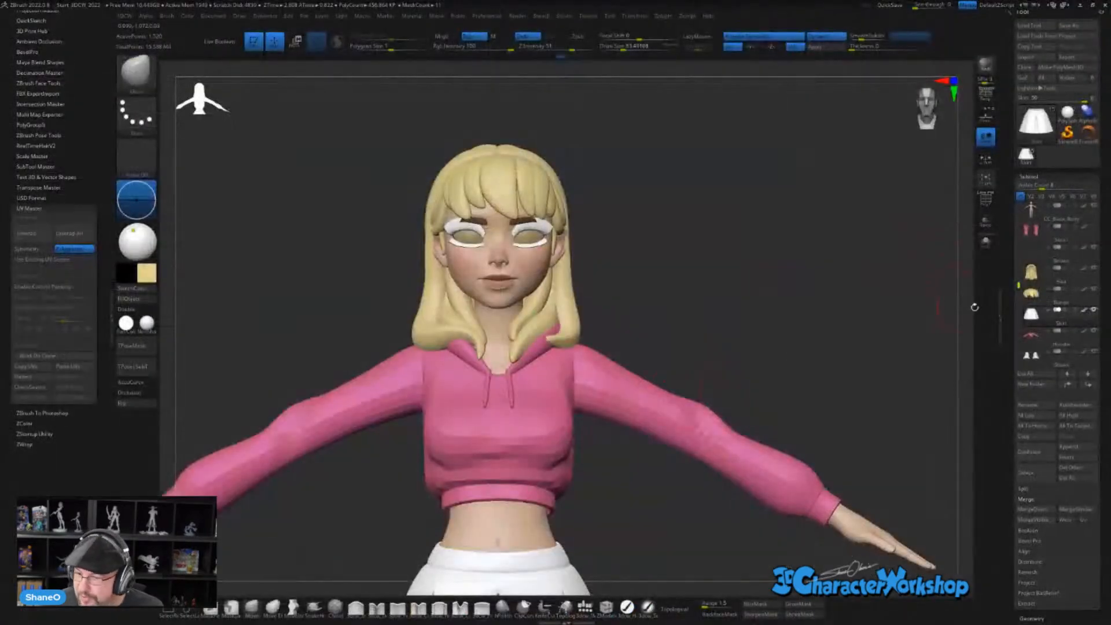
# - Send the Hoodie subtool from ZBrush through GoZ as new cloth and delete the old Hoodie in Character Creator
pyautogui.click(1037, 338)
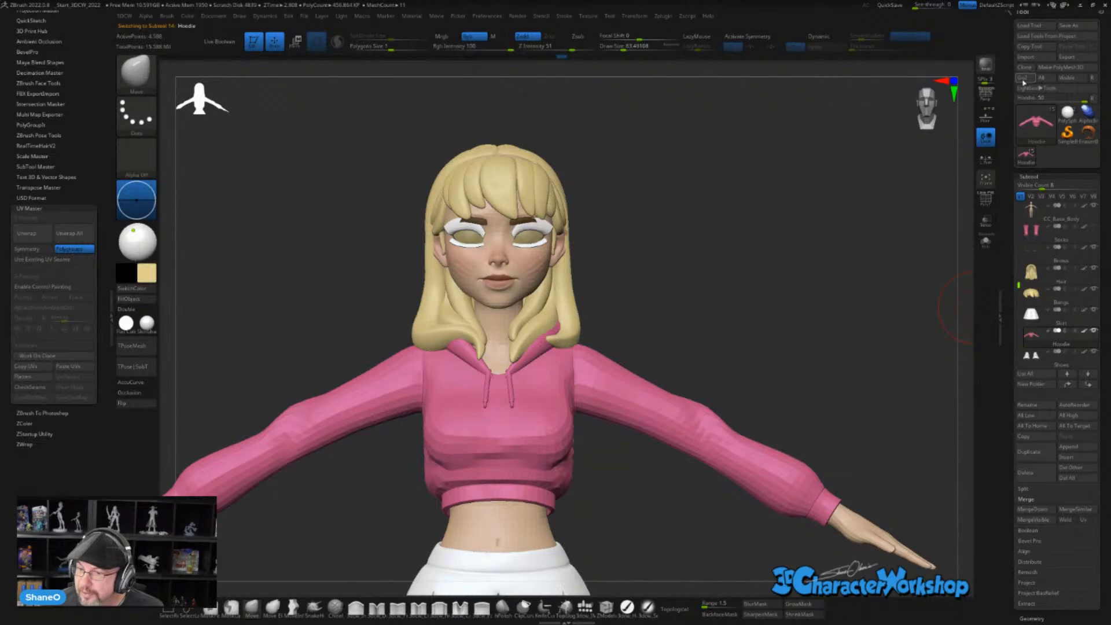
pyautogui.click(1025, 79)
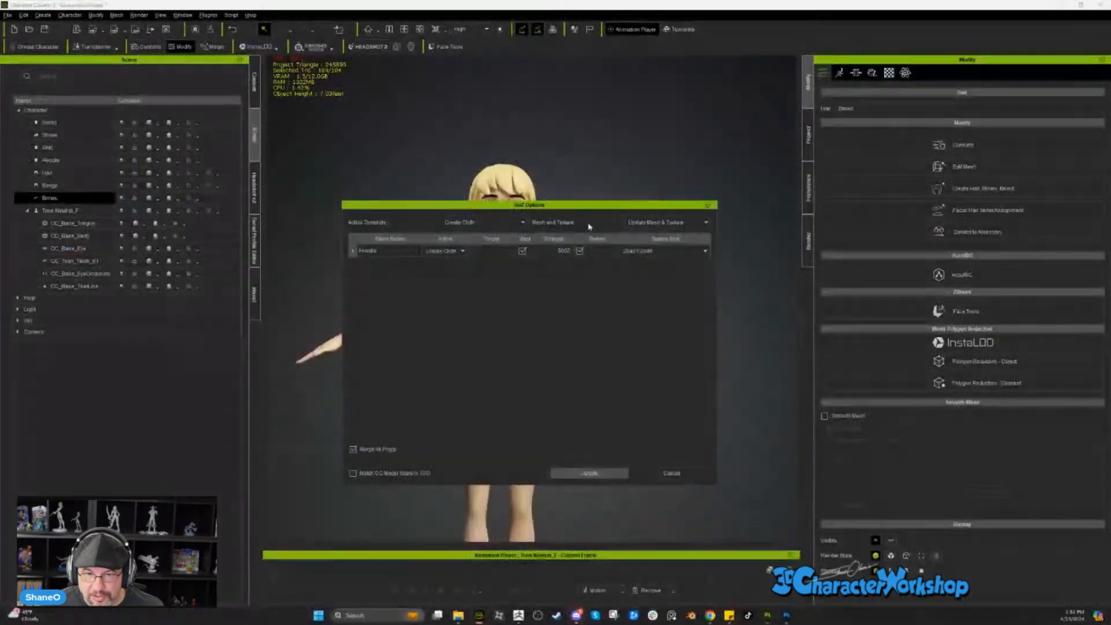
pyautogui.click(441, 251)
pyautogui.click(391, 256)
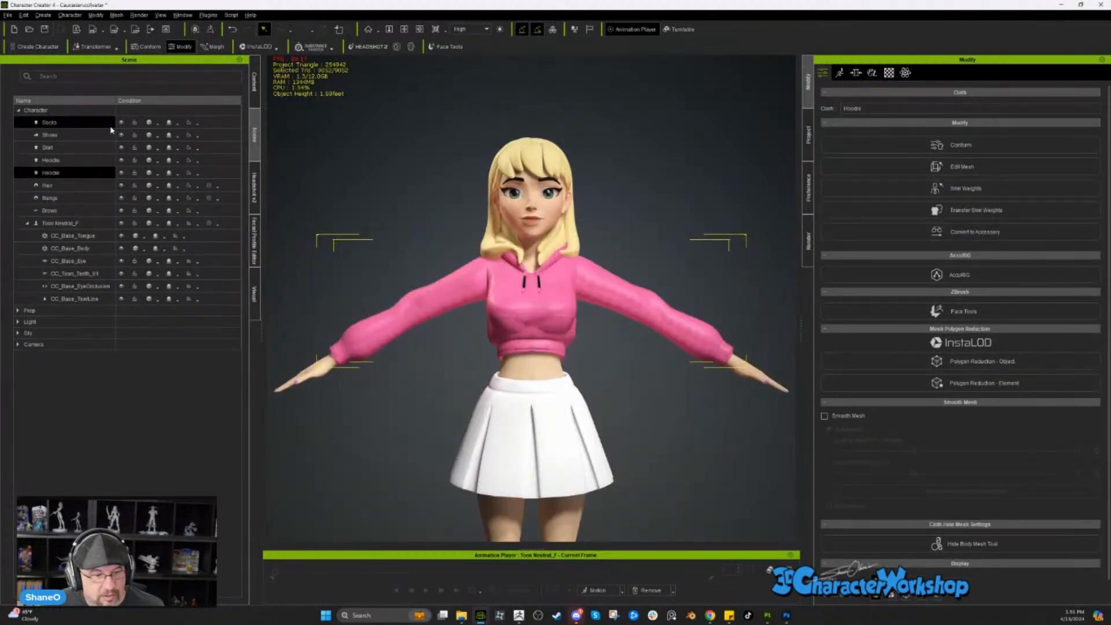
pyautogui.click(59, 161)
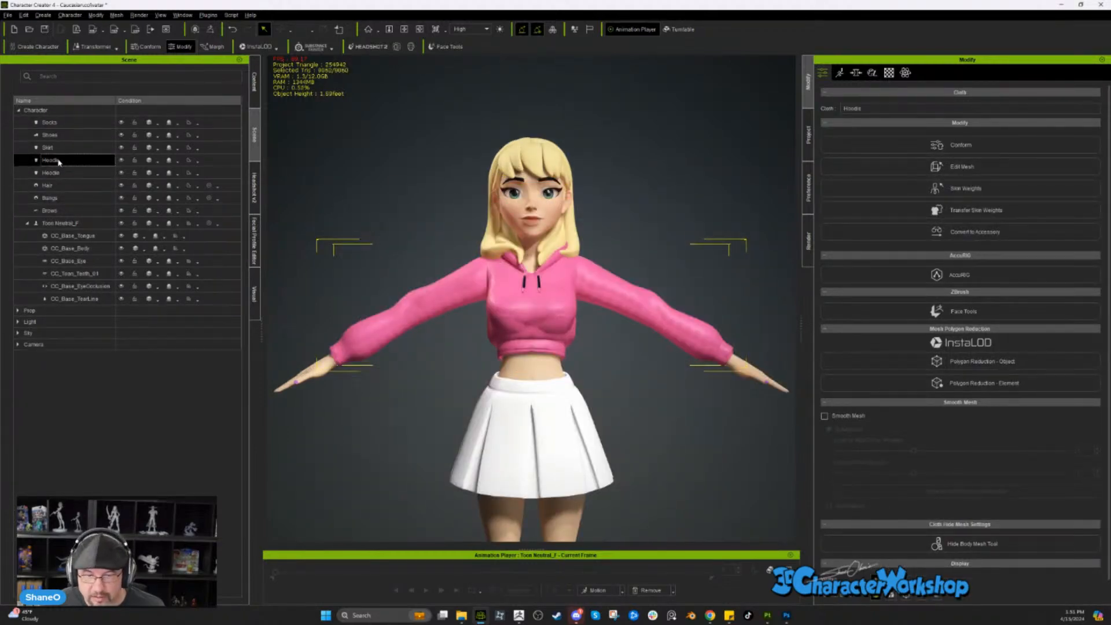
pyautogui.press('Delete')
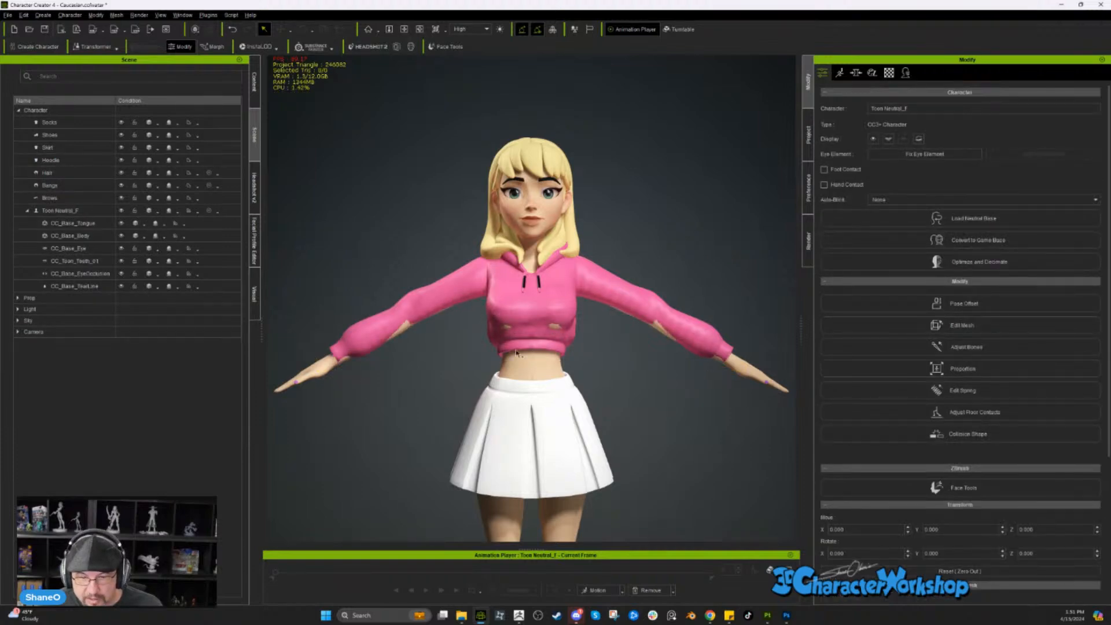
# - Examine the new hoodie's drawstrings, chest and sleeves on the character in Character Creator
pyautogui.hotkey('alt', 'Tab')
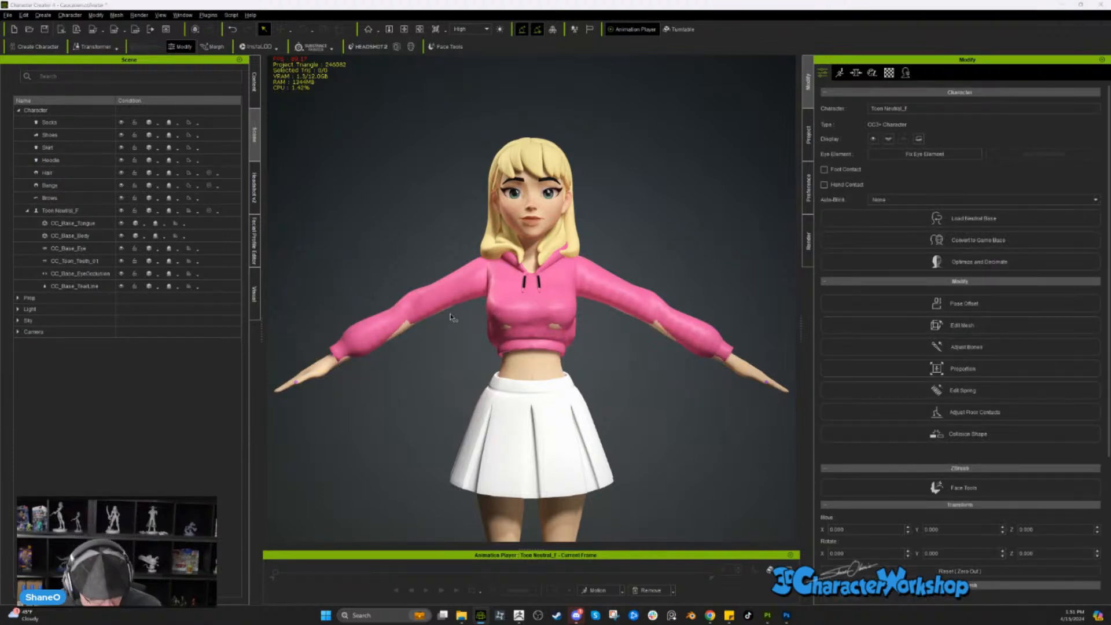
pyautogui.hotkey('alt', 'Tab')
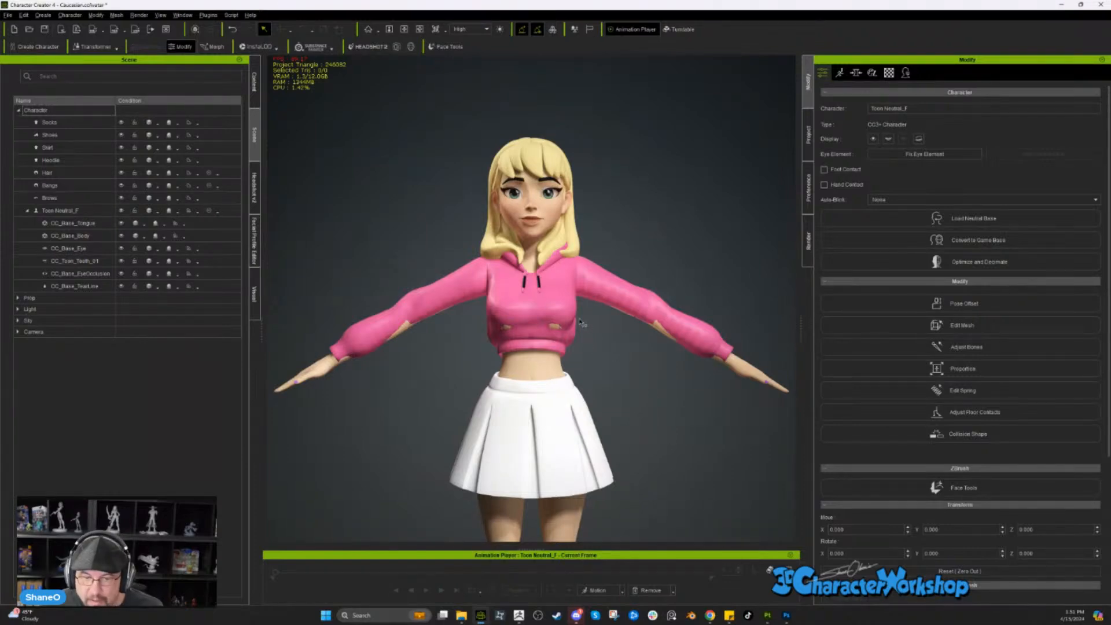
pyautogui.scroll(5, 533, 293)
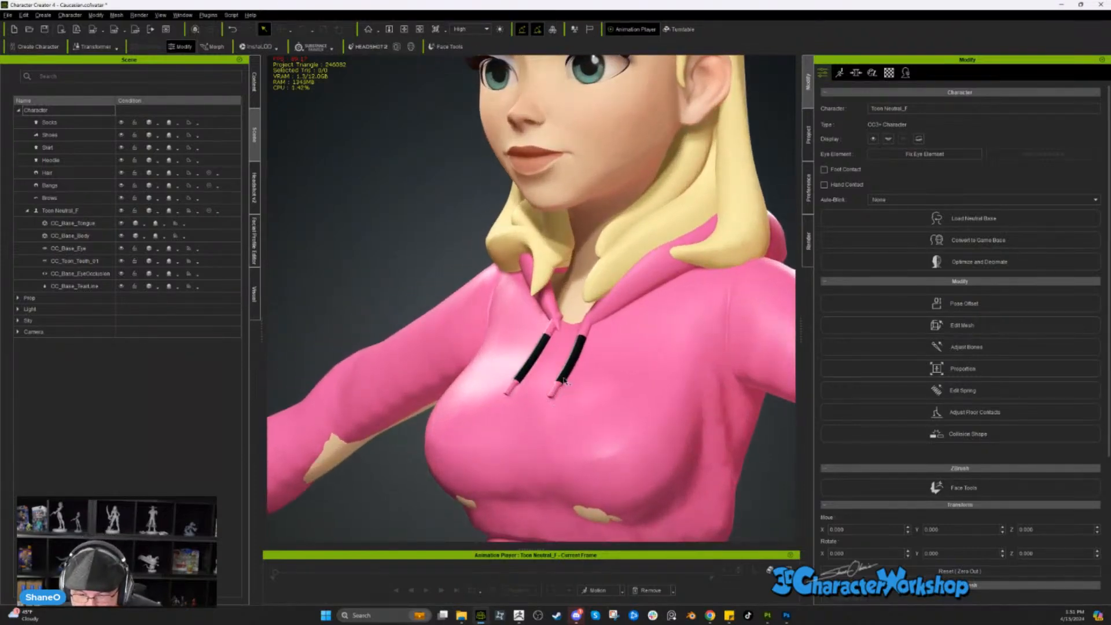
pyautogui.scroll(-6, 580, 345)
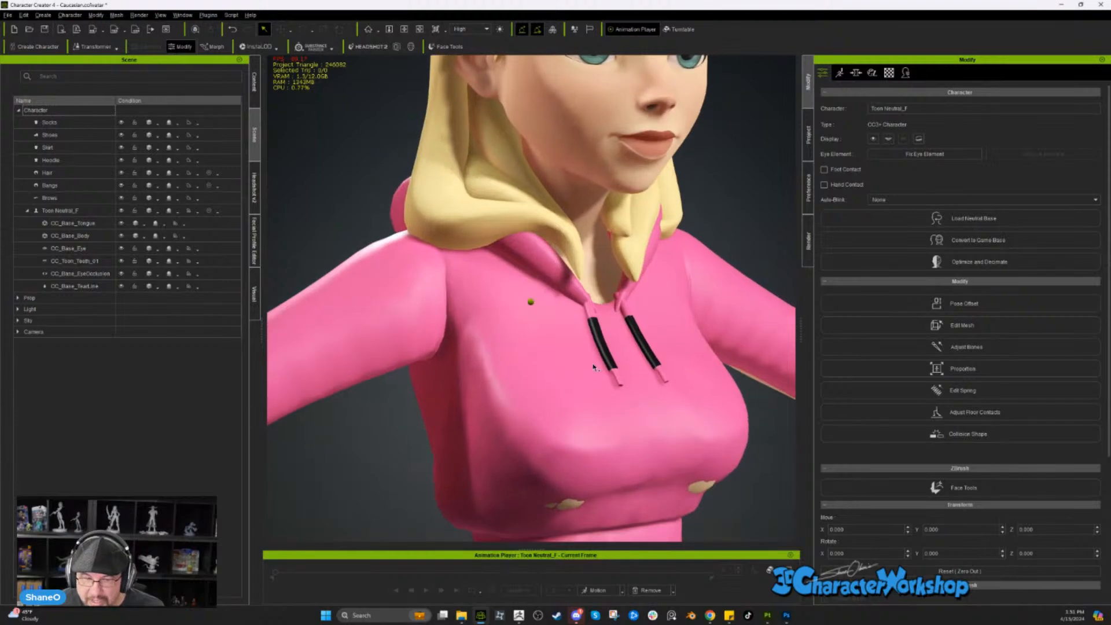
# - Switch to ZBrush and compare the hoodie with its texture map displayed and hidden
pyautogui.scroll(-5, 588, 370)
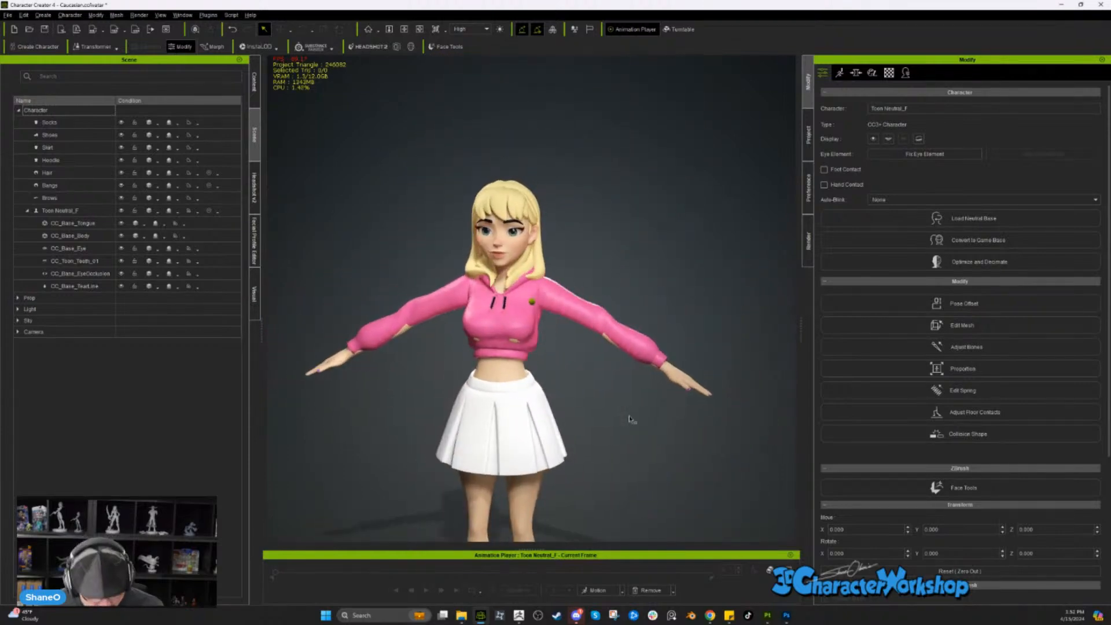
pyautogui.hotkey('alt', 'Tab')
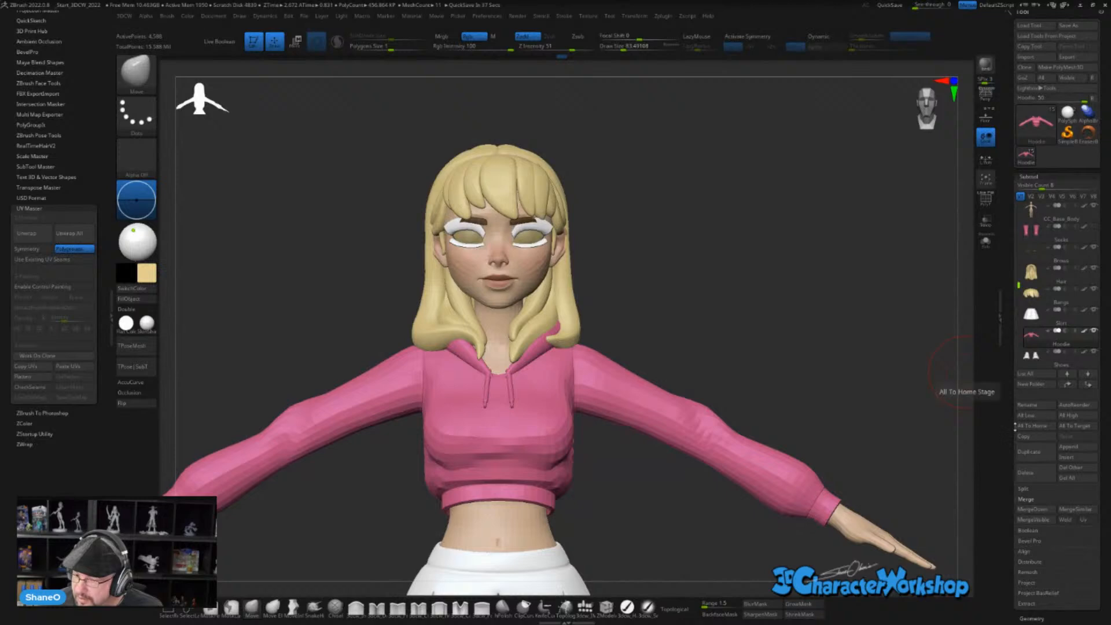
pyautogui.scroll(-5, 1036, 400)
pyautogui.click(1035, 375)
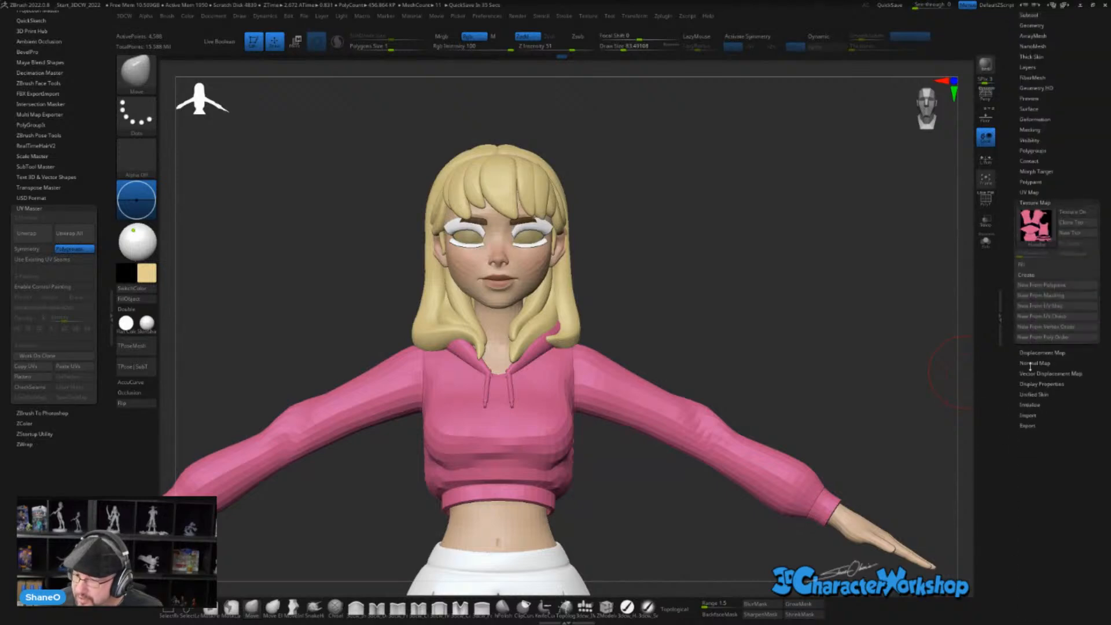
pyautogui.click(1073, 213)
pyautogui.click(1073, 215)
pyautogui.click(1073, 214)
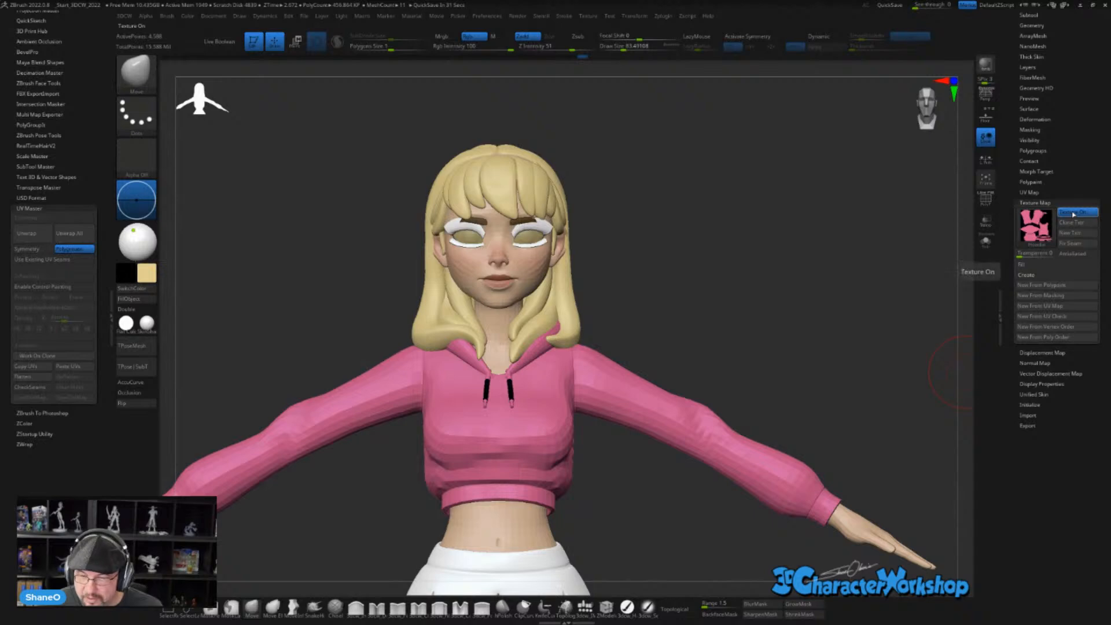
pyautogui.moveTo(961, 263); pyautogui.dragTo(944, 289)
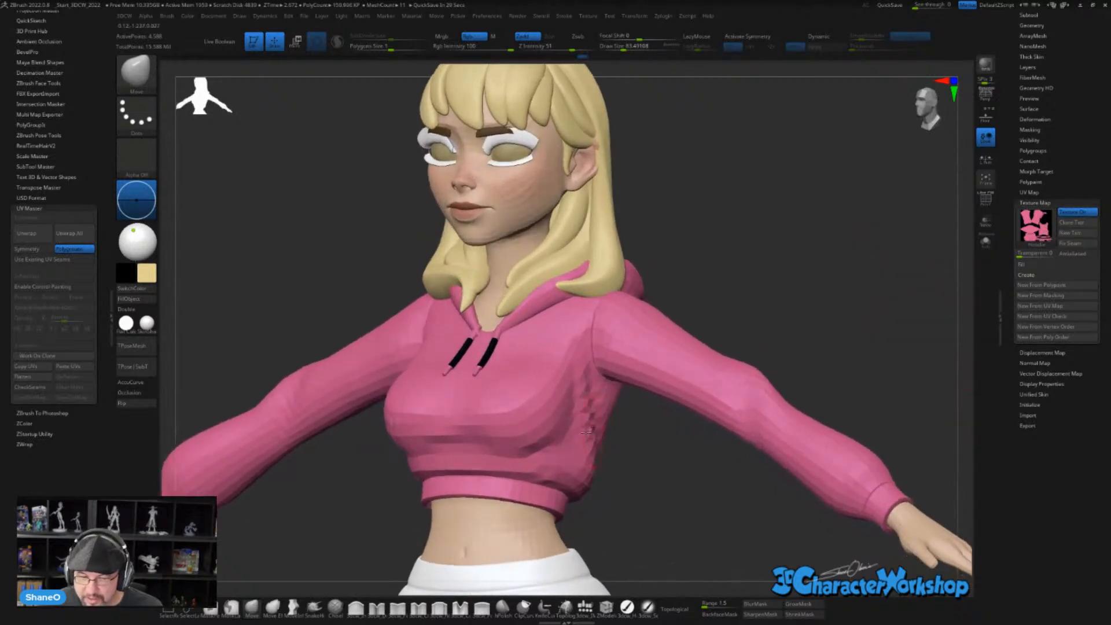
pyautogui.click(1078, 213)
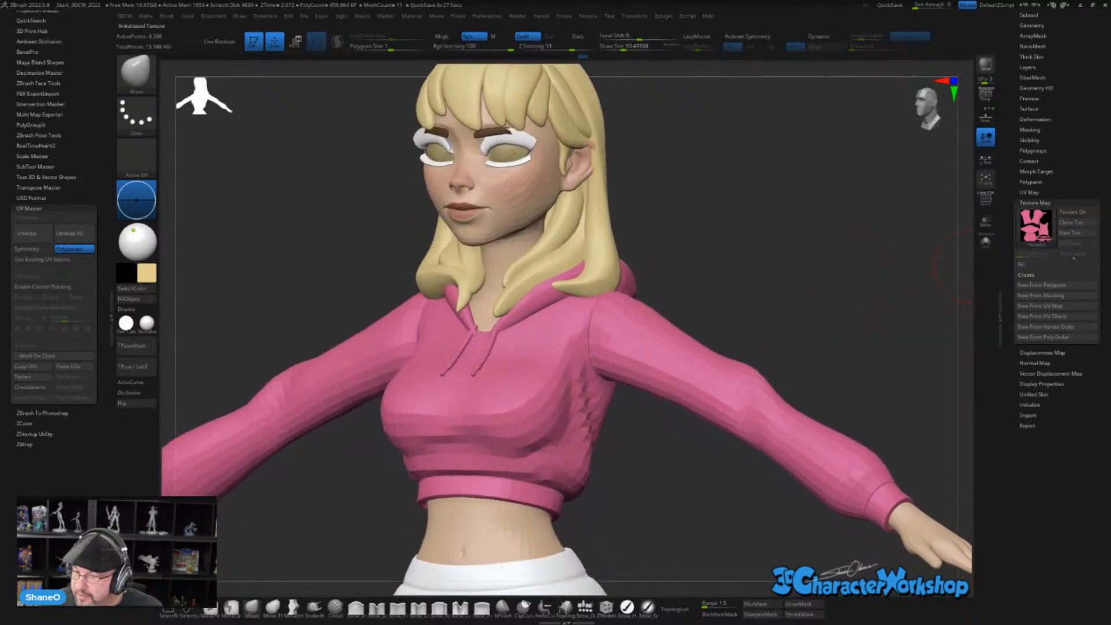
# - Raise the hoodie's subdivision level and inspect its polygroup wireframe and front folds
pyautogui.click(1046, 285)
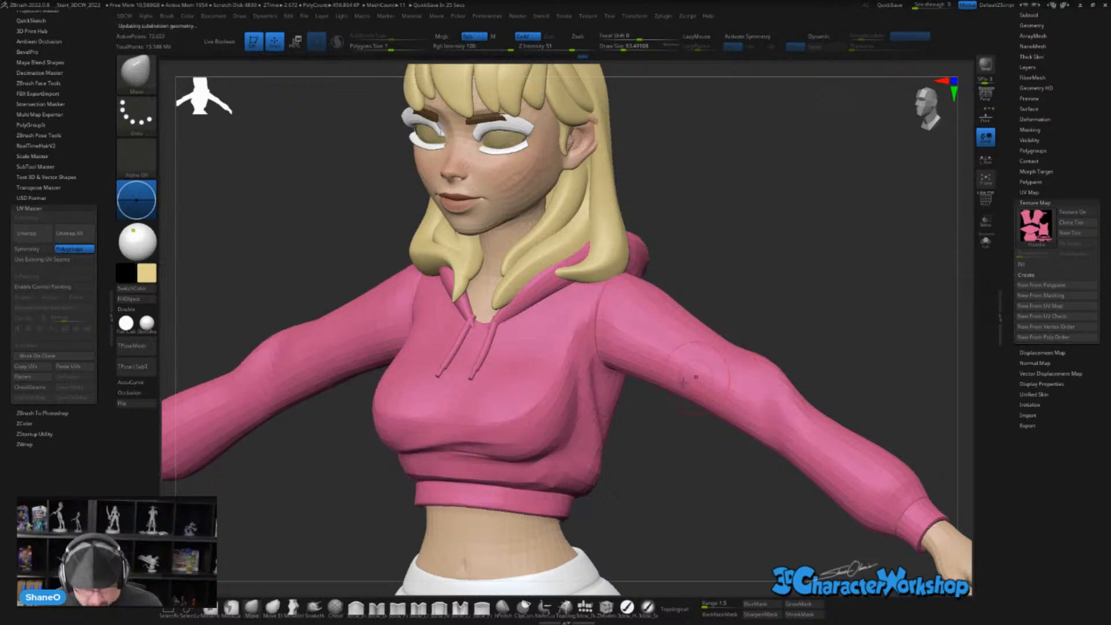
pyautogui.moveTo(679, 481); pyautogui.dragTo(671, 524)
pyautogui.keyDown('alt'); pyautogui.moveTo(833, 264); pyautogui.dragTo(843, 146); pyautogui.keyUp('alt')
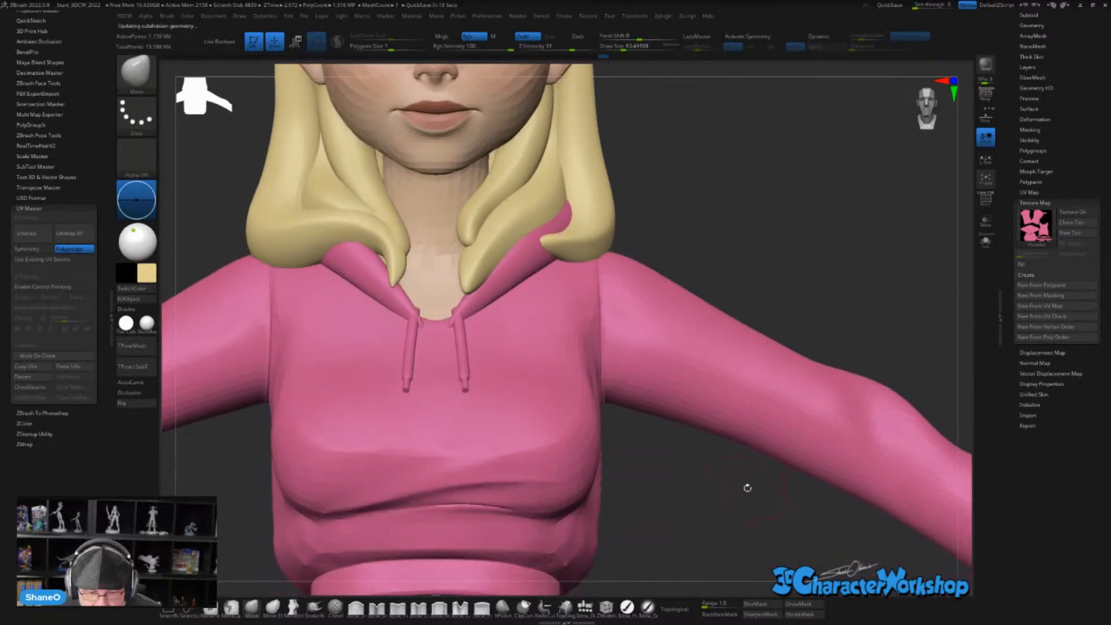
pyautogui.hotkey('shift', 'f')
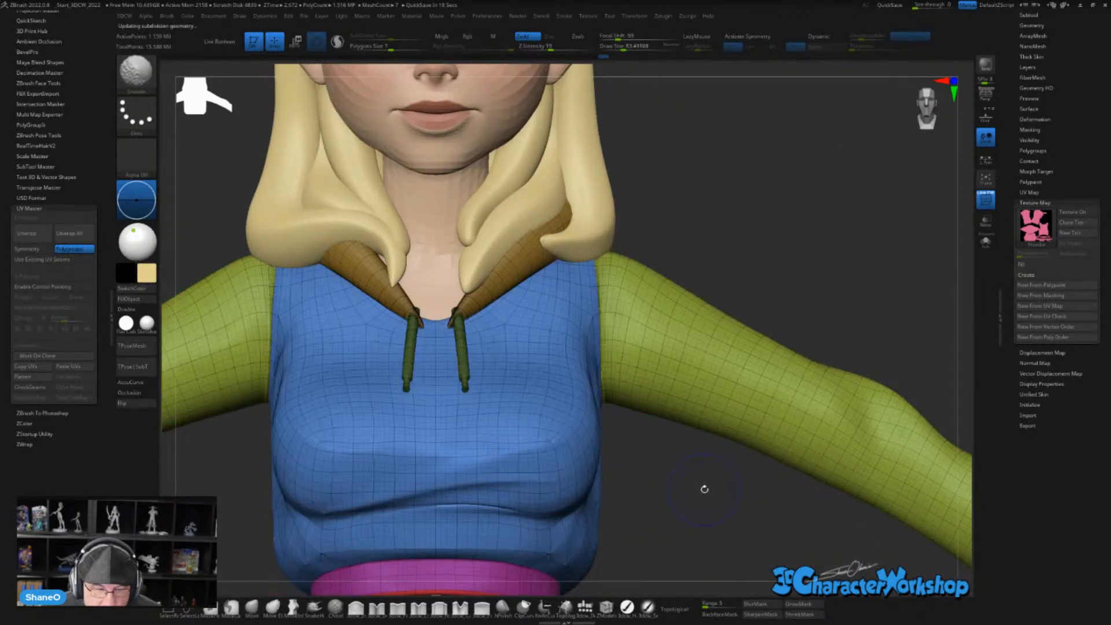
pyautogui.hotkey('shift', 'f')
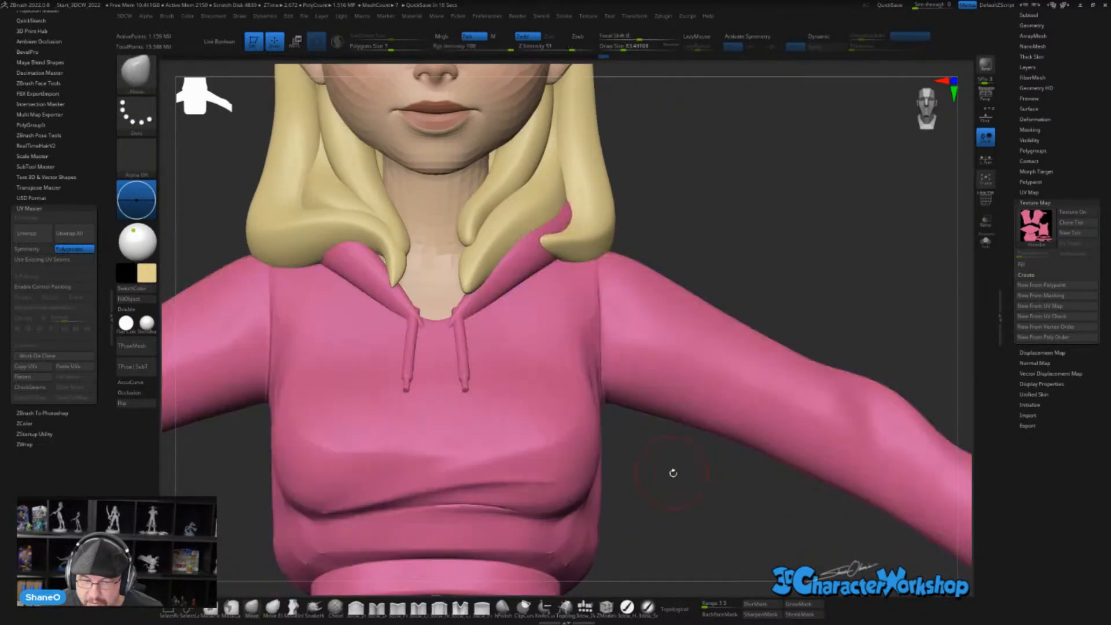
pyautogui.moveTo(670, 463); pyautogui.dragTo(627, 317)
pyautogui.moveTo(707, 521); pyautogui.dragTo(720, 449)
pyautogui.moveTo(768, 526); pyautogui.dragTo(792, 446)
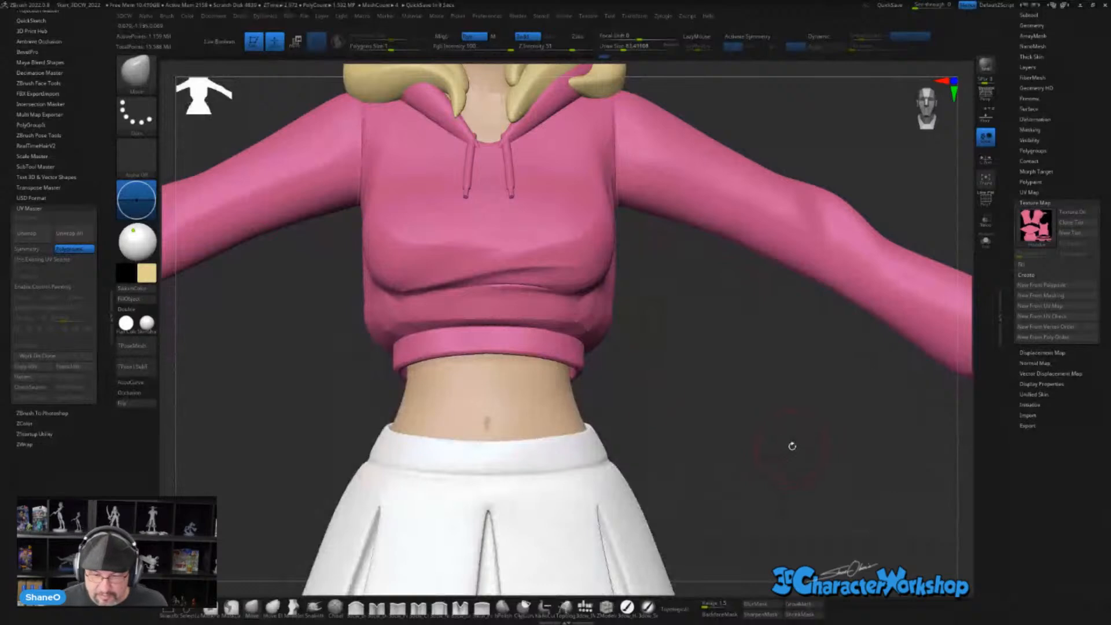
# - Lower the hoodie by two subdivision levels and smooth the folds beneath the chest and above the waistband
pyautogui.moveTo(650, 386); pyautogui.dragTo(648, 411)
pyautogui.hotkey('shift', 'd')
pyautogui.hotkey('shift', 'd')
pyautogui.keyDown('alt'); pyautogui.moveTo(680, 494); pyautogui.dragTo(678, 456); pyautogui.keyUp('alt')
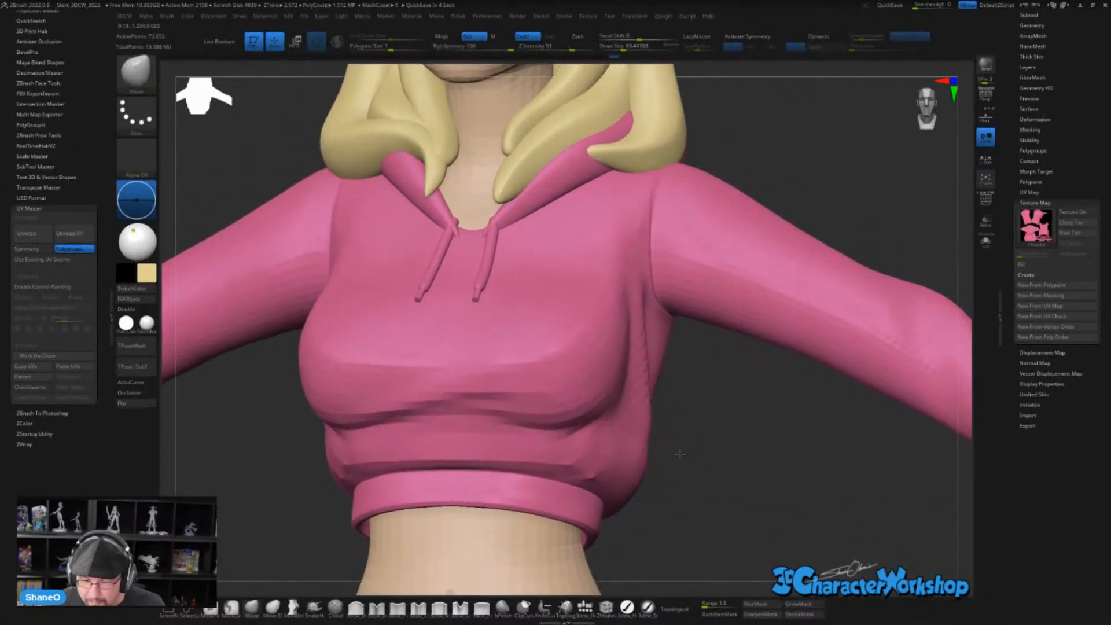
pyautogui.moveTo(289, 472); pyautogui.dragTo(550, 448)
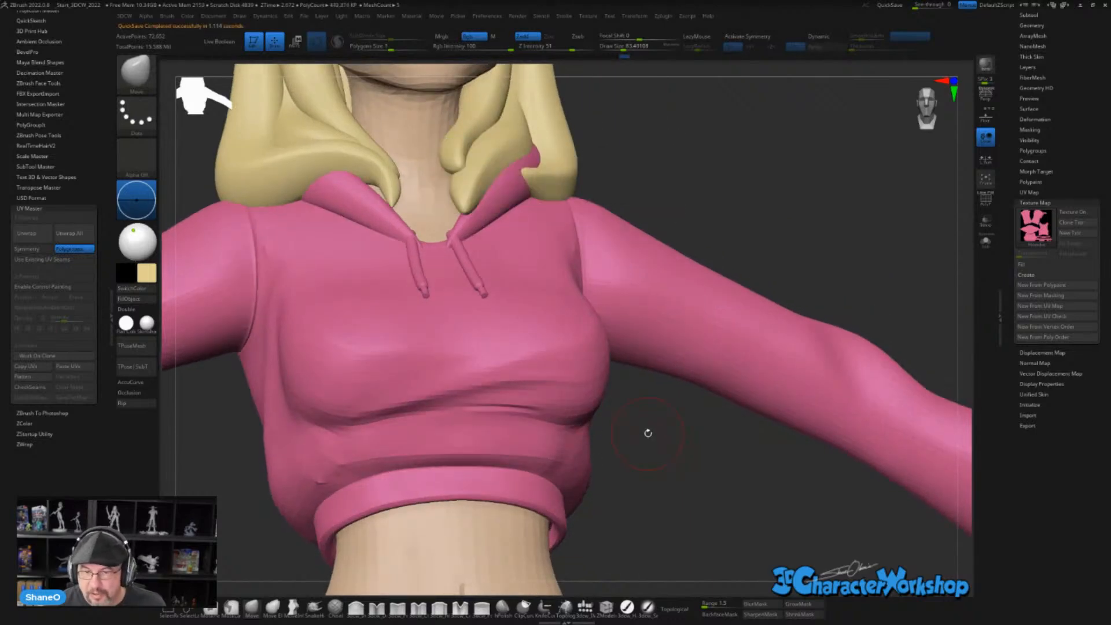
pyautogui.moveTo(647, 426); pyautogui.dragTo(524, 432)
pyautogui.keyDown('shift'); pyautogui.moveTo(625, 447); pyautogui.dragTo(628, 455); pyautogui.keyUp('shift')
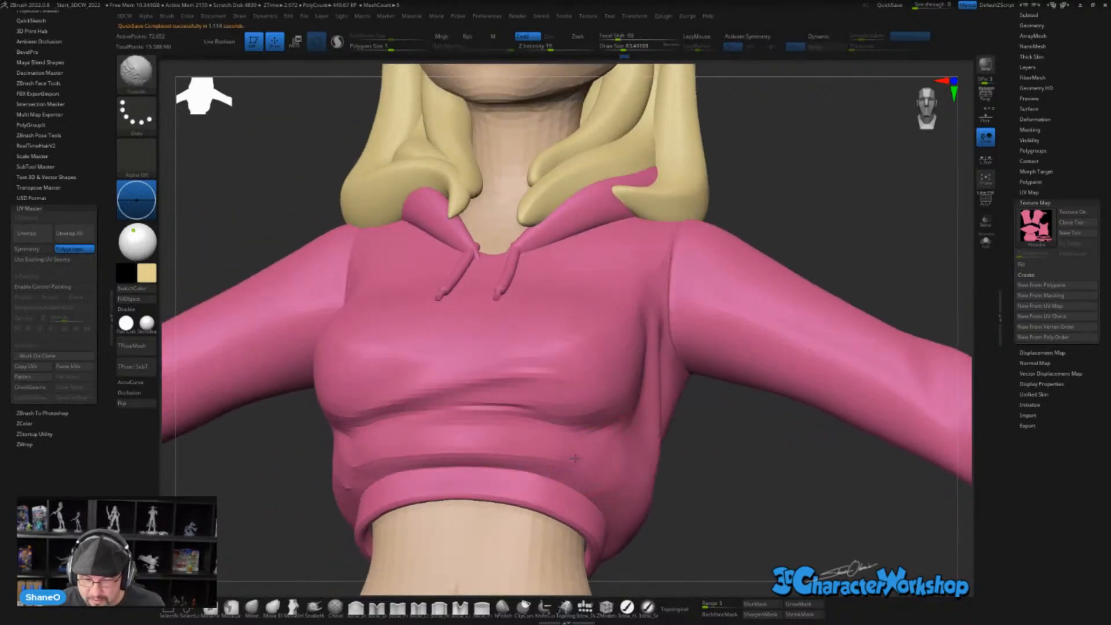
pyautogui.moveTo(689, 492); pyautogui.dragTo(811, 432)
pyautogui.keyDown('shift'); pyautogui.moveTo(363, 476); pyautogui.dragTo(427, 422); pyautogui.keyUp('shift')
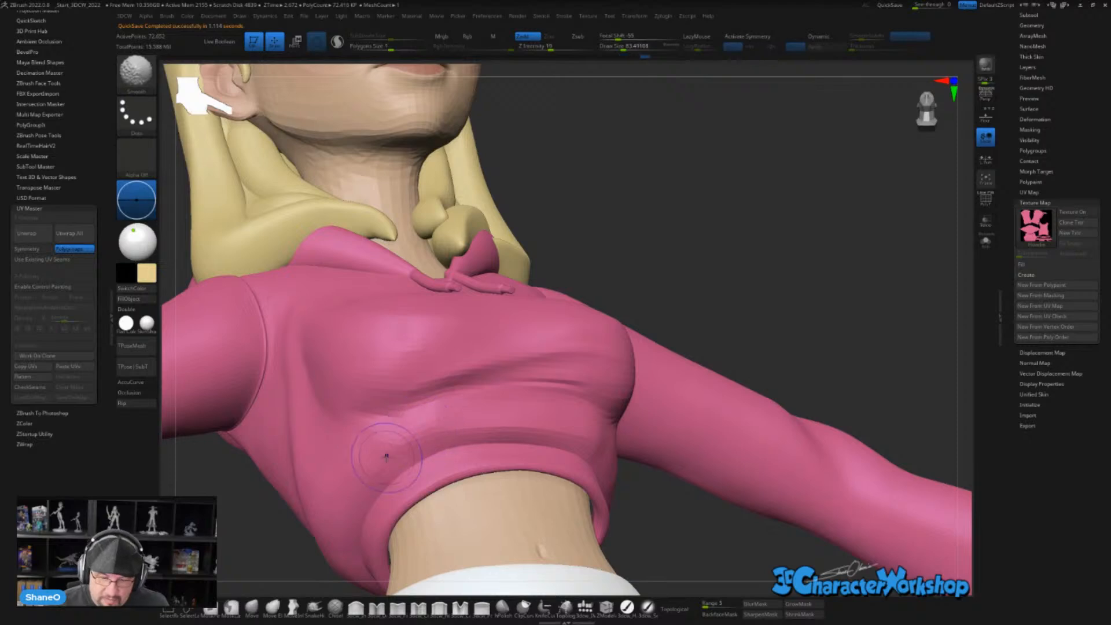
pyautogui.keyDown('shift'); pyautogui.moveTo(388, 453); pyautogui.dragTo(429, 422); pyautogui.keyUp('shift')
pyautogui.keyDown('shift'); pyautogui.moveTo(366, 397); pyautogui.dragTo(393, 371); pyautogui.keyUp('shift')
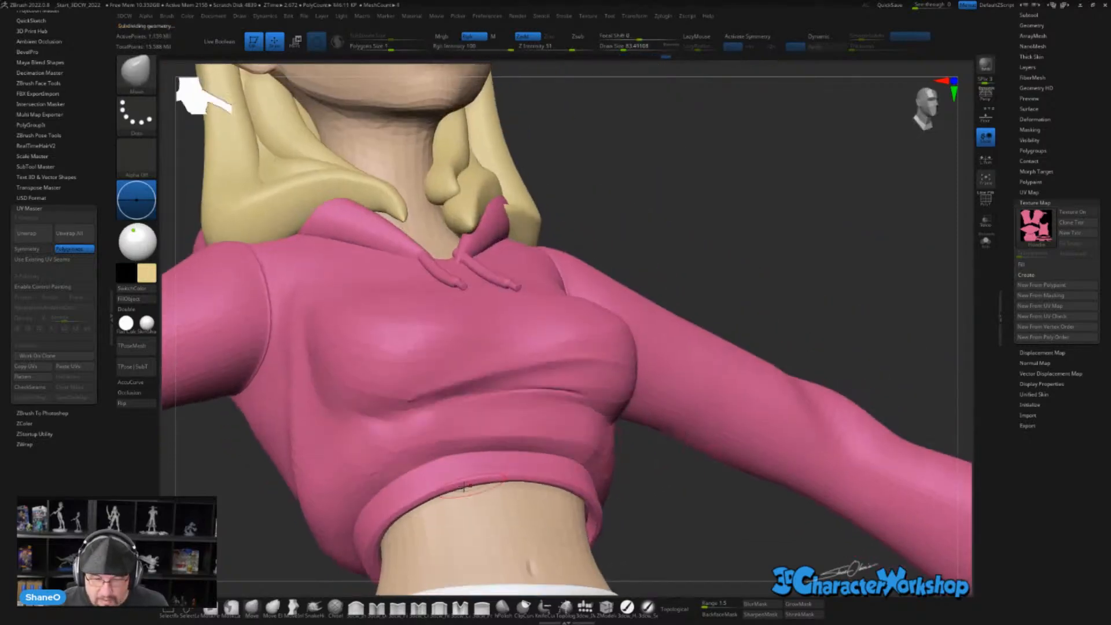
# - Smooth the hoodie's chest and front folds at the higher subdivision level
pyautogui.press('shift')
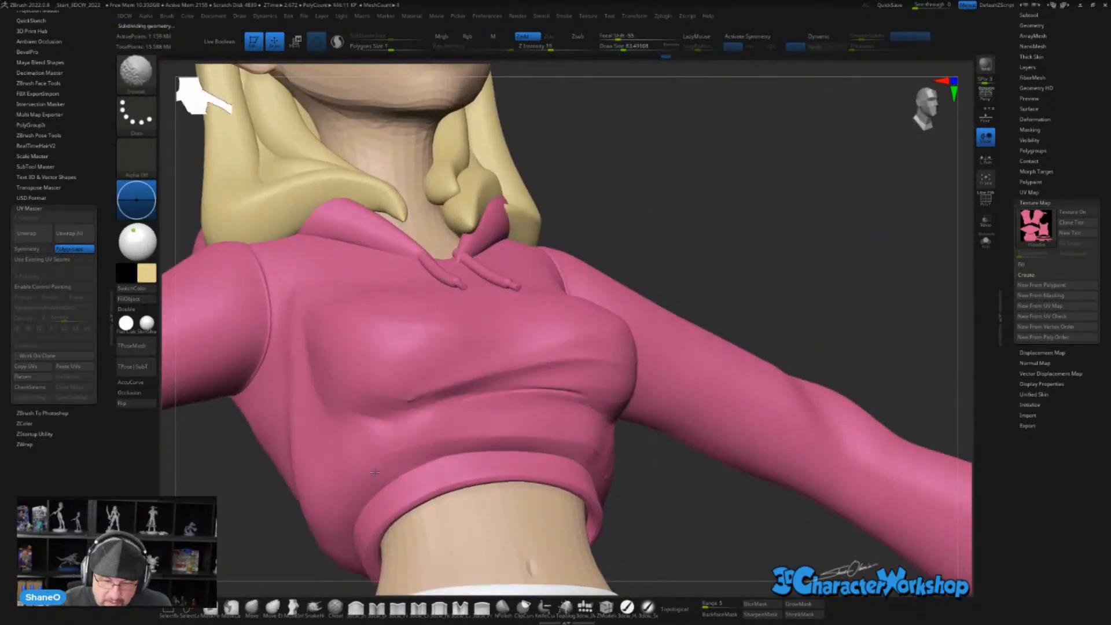
pyautogui.keyDown('shift'); pyautogui.moveTo(383, 457); pyautogui.dragTo(420, 389); pyautogui.keyUp('shift')
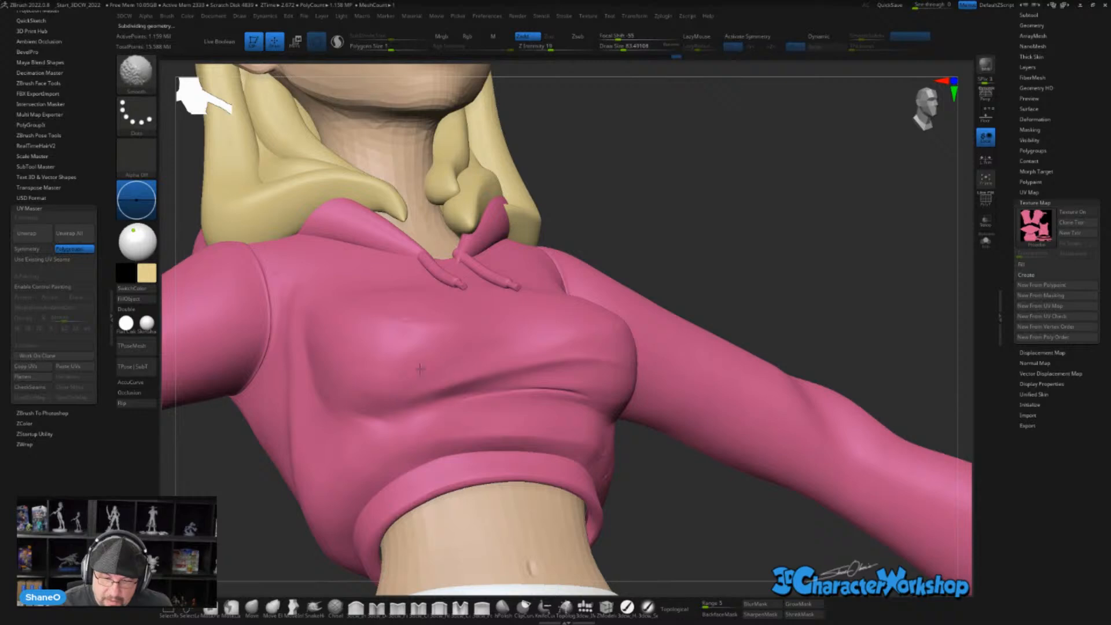
pyautogui.moveTo(436, 306); pyautogui.dragTo(397, 386, button='right')
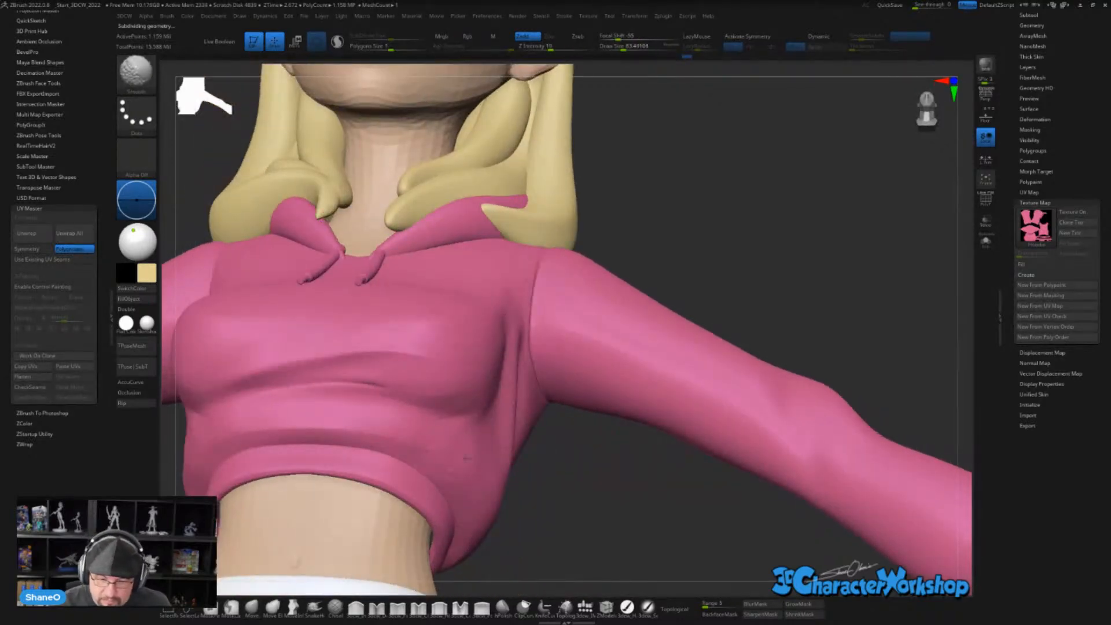
pyautogui.moveTo(459, 467); pyautogui.dragTo(495, 498, button='right')
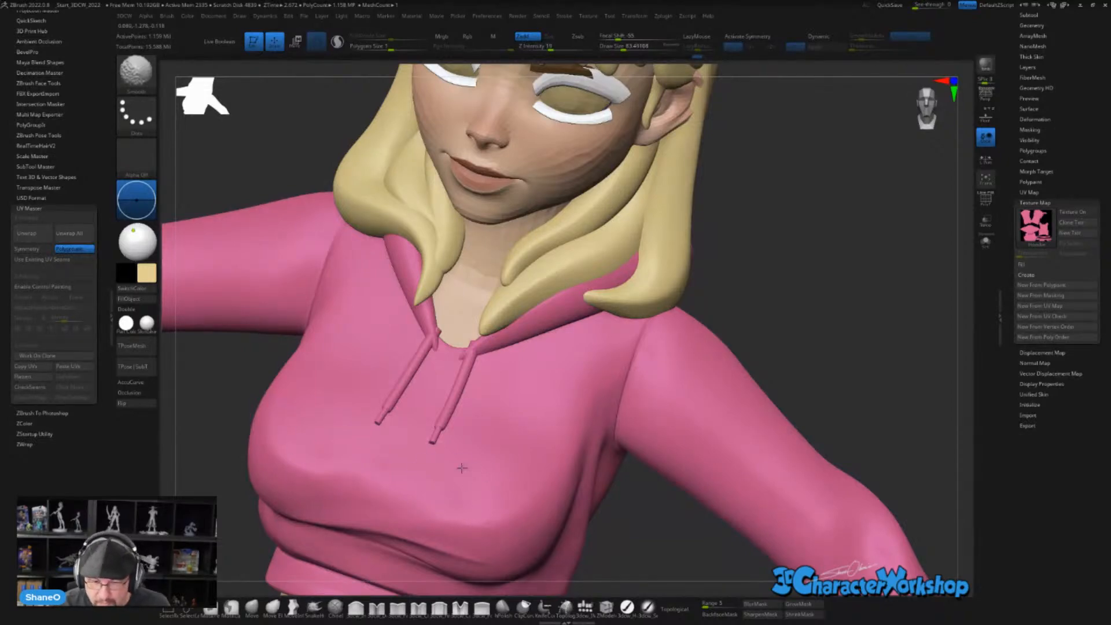
pyautogui.keyDown('shift'); pyautogui.moveTo(509, 431); pyautogui.dragTo(518, 436, button='right'); pyautogui.keyUp('shift')
pyautogui.moveTo(407, 461); pyautogui.dragTo(457, 457, button='right')
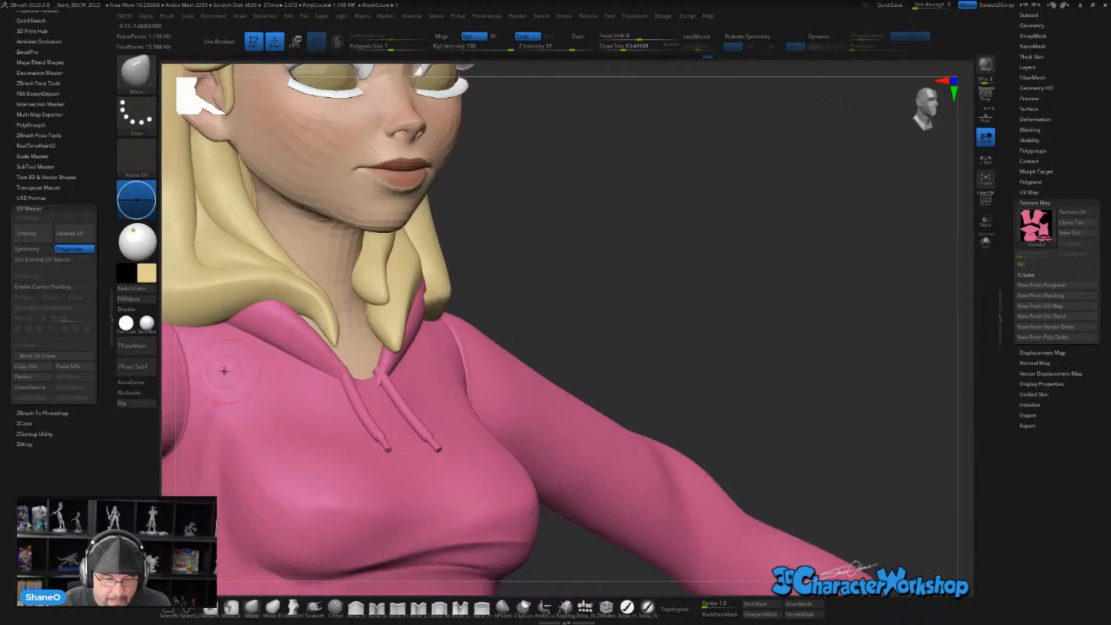
# - Refine the hood and shoulder seams on the back of the hoodie using a smaller Move brush and smoothing
pyautogui.moveTo(234, 375)
pyautogui.keyDown('alt'); pyautogui.mouseDown(button='right')
pyautogui.moveTo(392, 382)
pyautogui.moveTo(527, 414)
pyautogui.mouseUp(button='right'); pyautogui.keyUp('alt')
pyautogui.keyDown('alt'); pyautogui.moveTo(563, 530); pyautogui.dragTo(687, 357, button='right'); pyautogui.keyUp('alt')
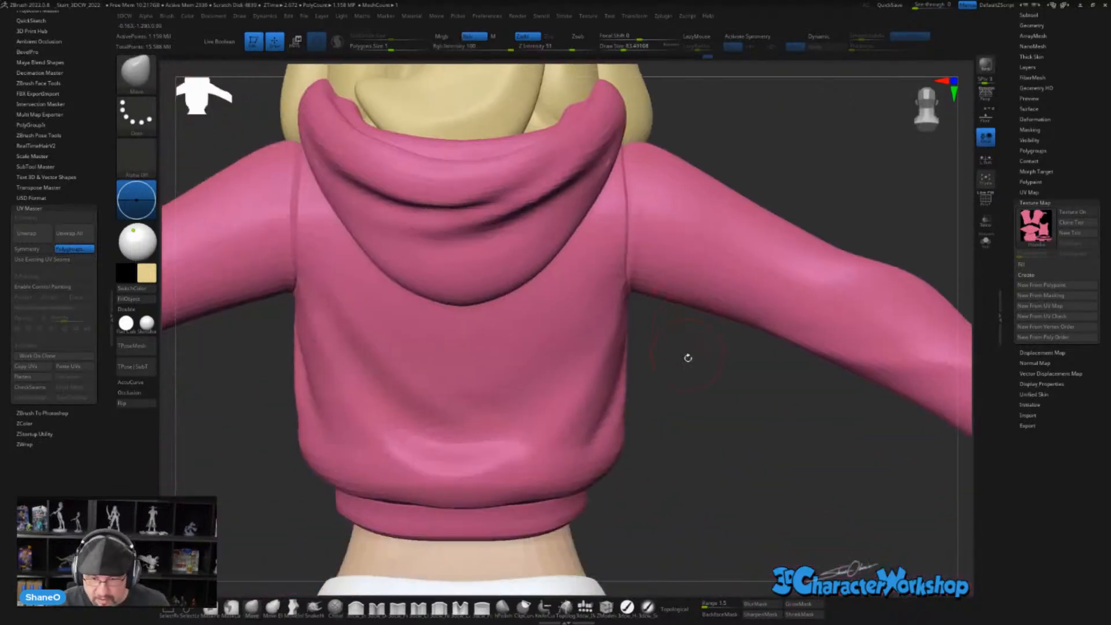
pyautogui.moveTo(684, 424); pyautogui.dragTo(637, 395, button='right')
pyautogui.press('s')
pyautogui.click(630, 388)
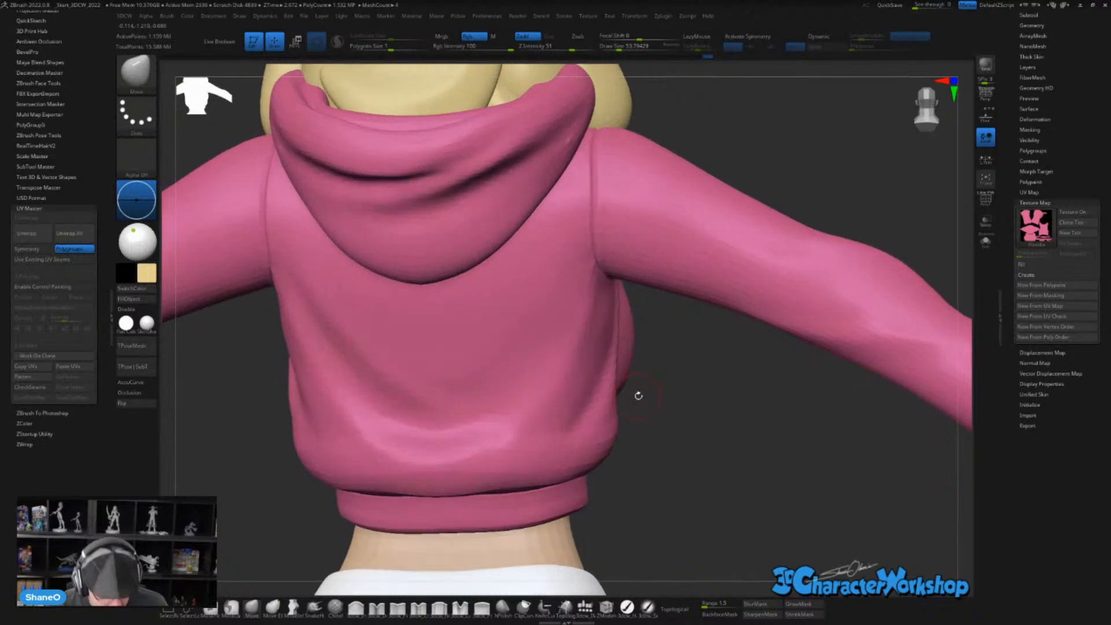
pyautogui.press('x')
pyautogui.moveTo(596, 298); pyautogui.dragTo(558, 297, button='right')
pyautogui.moveTo(591, 255); pyautogui.dragTo(587, 254)
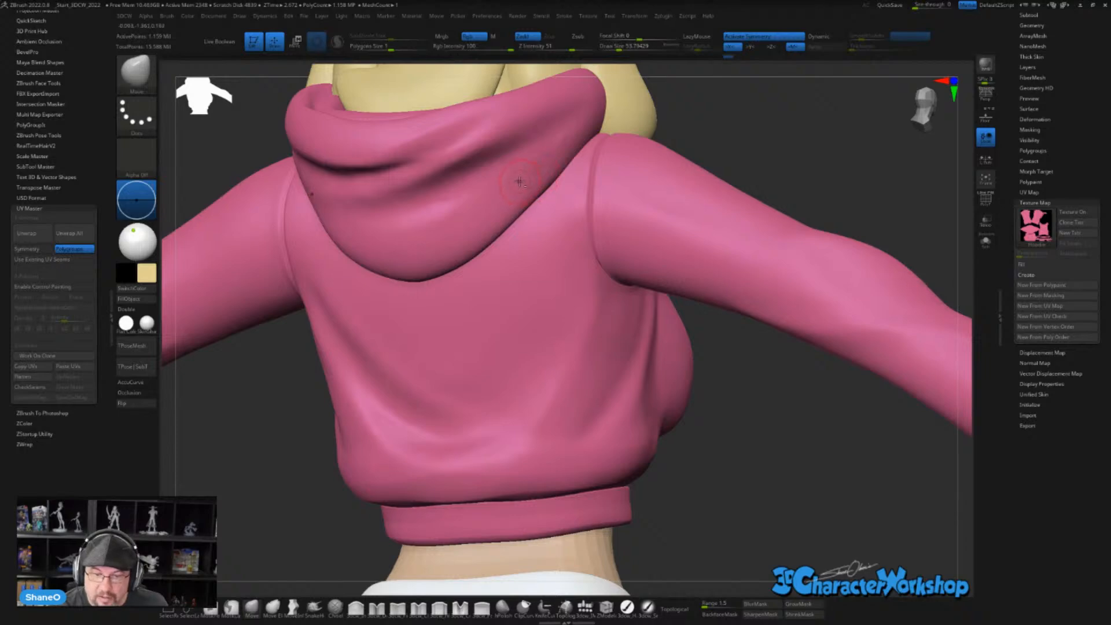
pyautogui.moveTo(519, 181); pyautogui.dragTo(542, 162, button='right')
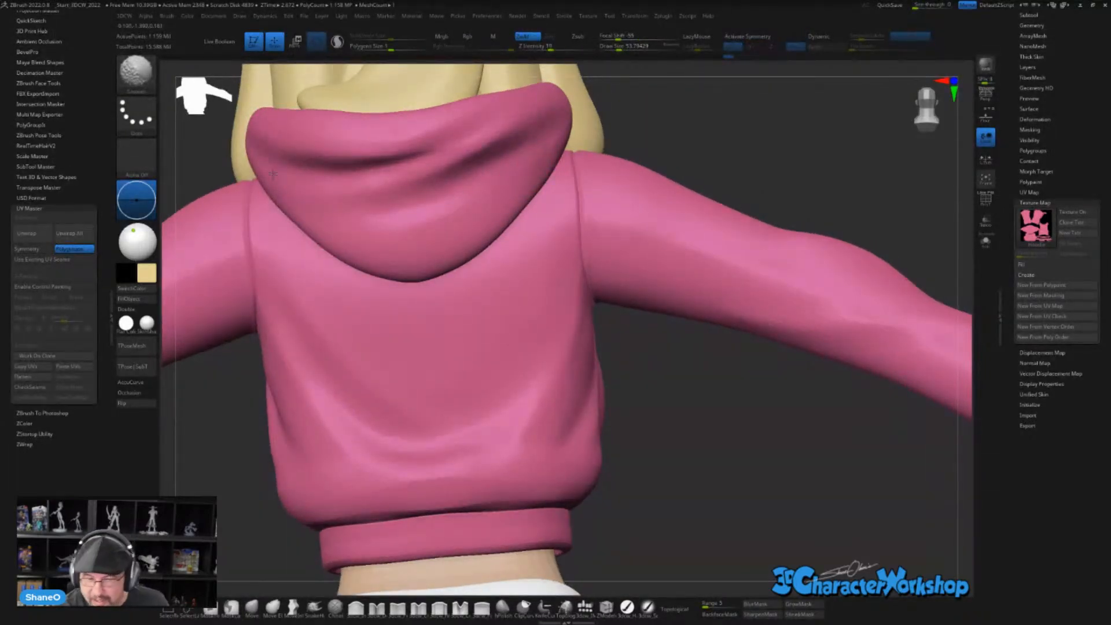
pyautogui.moveTo(538, 362)
pyautogui.mouseDown(button='right')
pyautogui.moveTo(596, 392)
pyautogui.moveTo(754, 393)
pyautogui.mouseUp(button='right')
pyautogui.moveTo(607, 444)
pyautogui.keyDown('shift'); pyautogui.mouseDown(button='right')
pyautogui.moveTo(677, 441)
pyautogui.moveTo(595, 432)
pyautogui.moveTo(571, 385)
pyautogui.moveTo(583, 415)
pyautogui.mouseUp(button='right'); pyautogui.keyUp('shift')
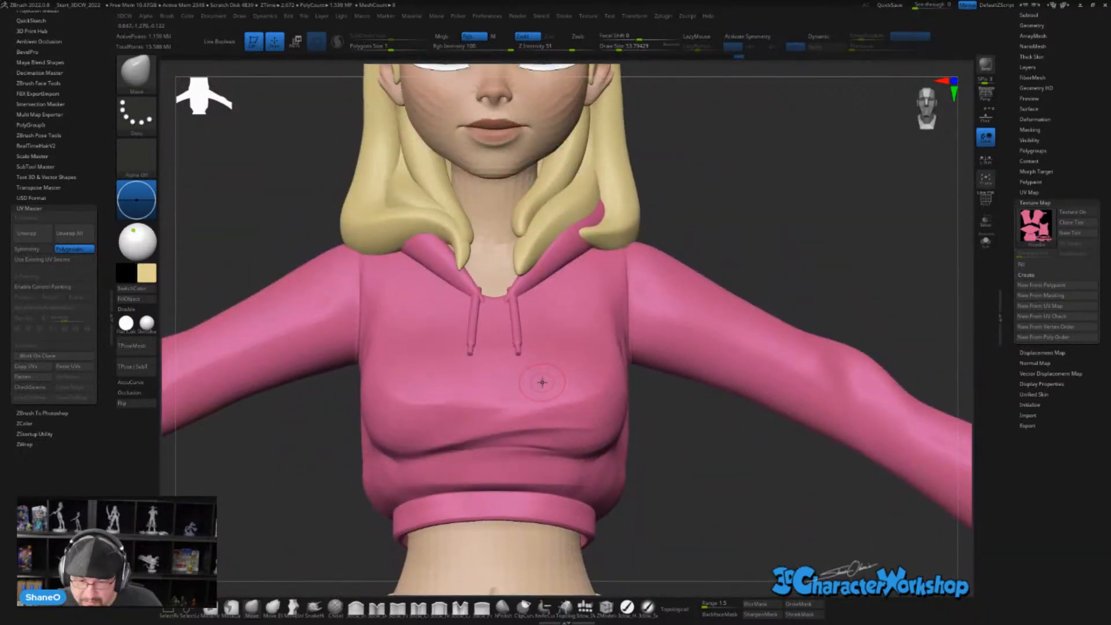
# - Mask all of the hoodie except its drawstrings, shift the drawstrings by about 0.0071, and clear the mask
pyautogui.keyDown('ctrl'); pyautogui.moveTo(739, 422); pyautogui.dragTo(734, 284, button='right'); pyautogui.keyUp('ctrl')
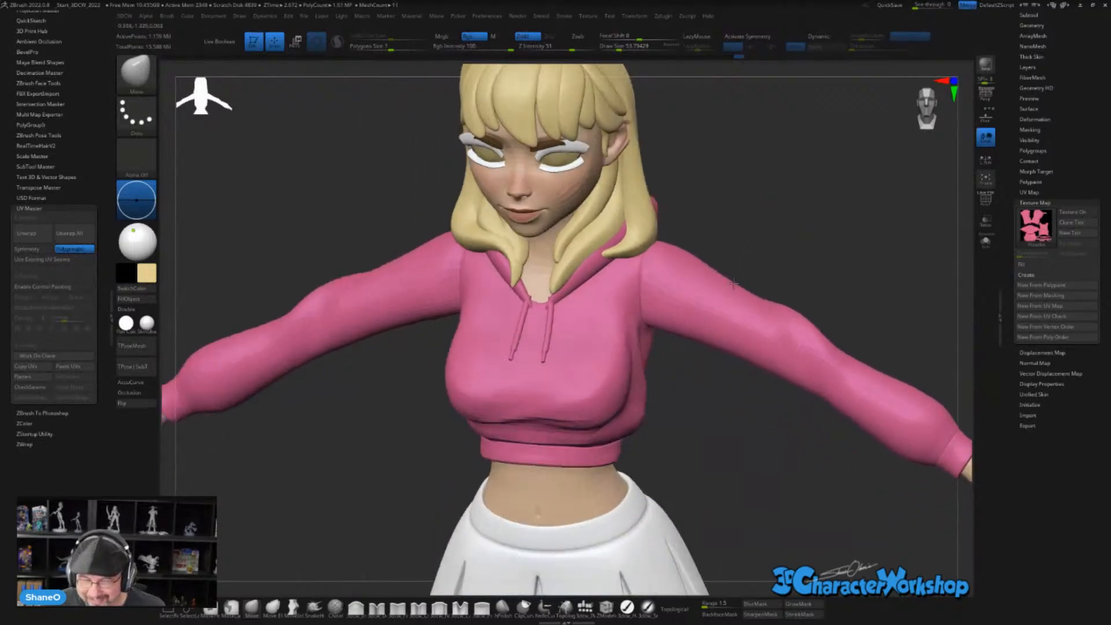
pyautogui.hotkey('shift', 'f')
pyautogui.moveTo(710, 411); pyautogui.dragTo(769, 399, button='right')
pyautogui.press('w')
pyautogui.keyDown('ctrl'); pyautogui.click(545, 332); pyautogui.keyUp('ctrl')
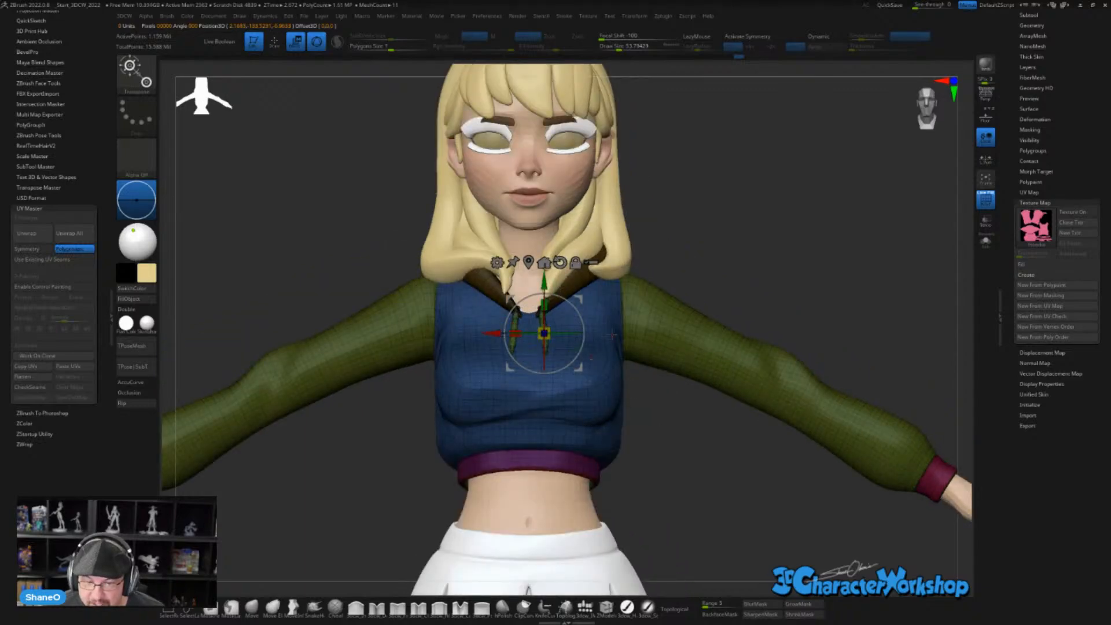
pyautogui.moveTo(602, 428); pyautogui.dragTo(654, 447, button='right')
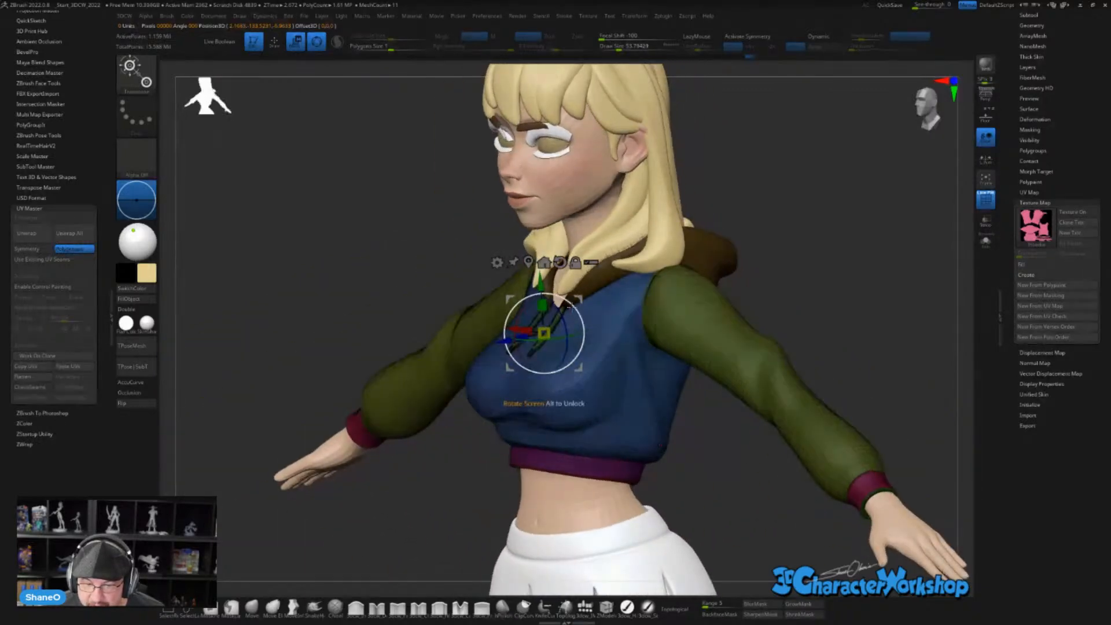
pyautogui.moveTo(578, 300); pyautogui.dragTo(575, 303)
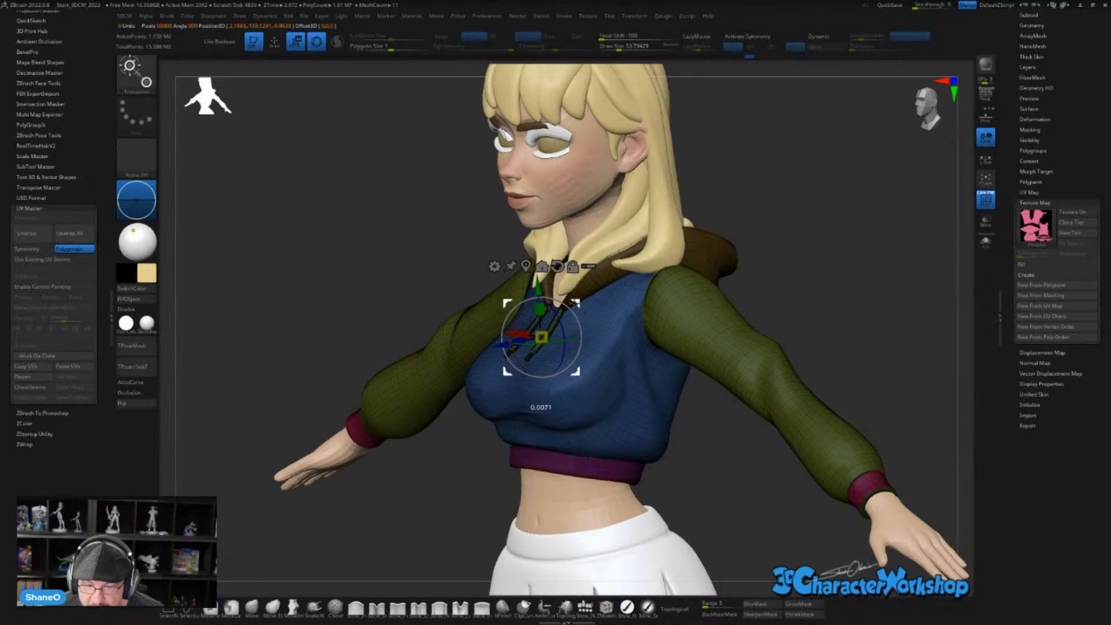
pyautogui.hotkey('shift', 'f')
pyautogui.moveTo(794, 171); pyautogui.dragTo(937, 431, button='right')
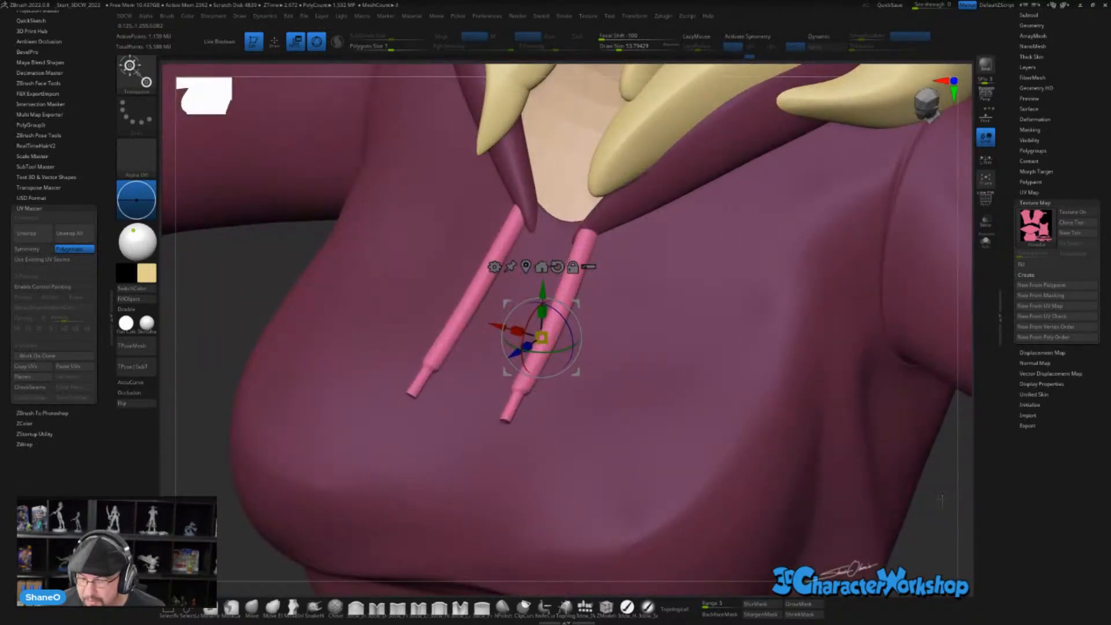
pyautogui.keyDown('ctrl'); pyautogui.moveTo(941, 501); pyautogui.dragTo(740, 180, button='right'); pyautogui.keyUp('ctrl')
pyautogui.keyDown('ctrl'); pyautogui.moveTo(741, 177); pyautogui.dragTo(740, 189); pyautogui.keyUp('ctrl')
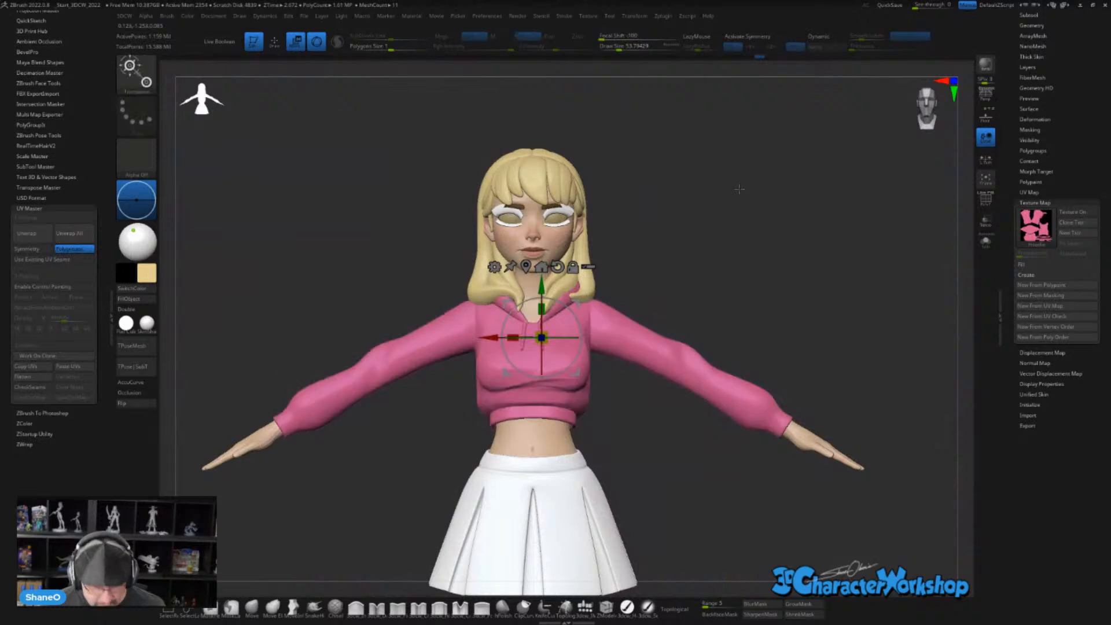
# - Create a new hoodie texture map from its polypaint and turn the texture display off
pyautogui.press('q')
pyautogui.press('f')
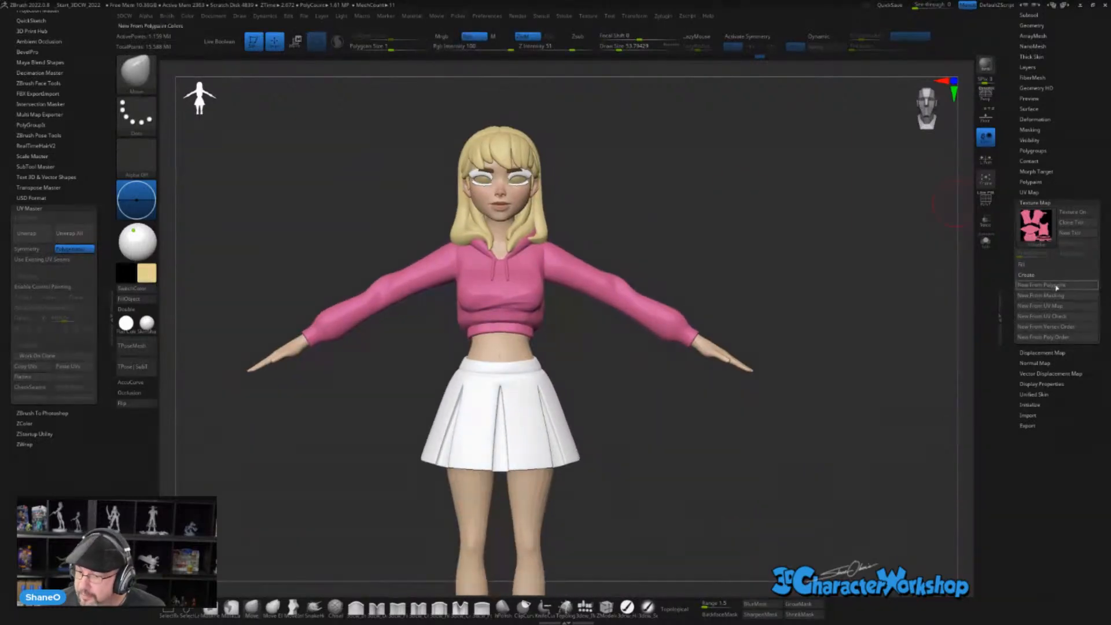
pyautogui.click(1043, 285)
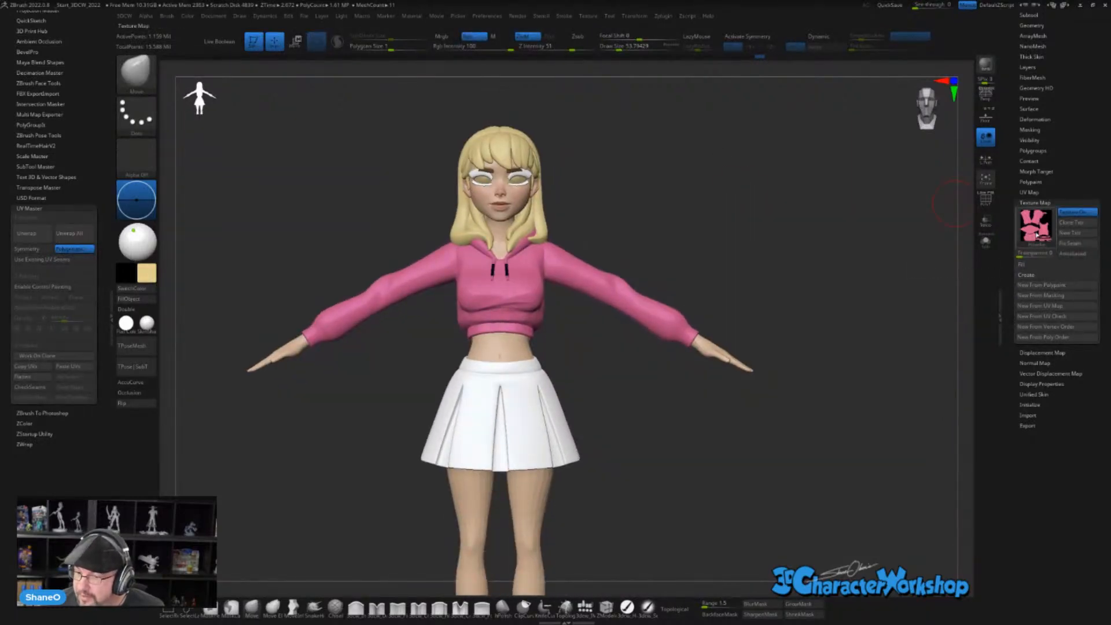
pyautogui.moveTo(1040, 230)
pyautogui.hotkey('ctrl', 'z')
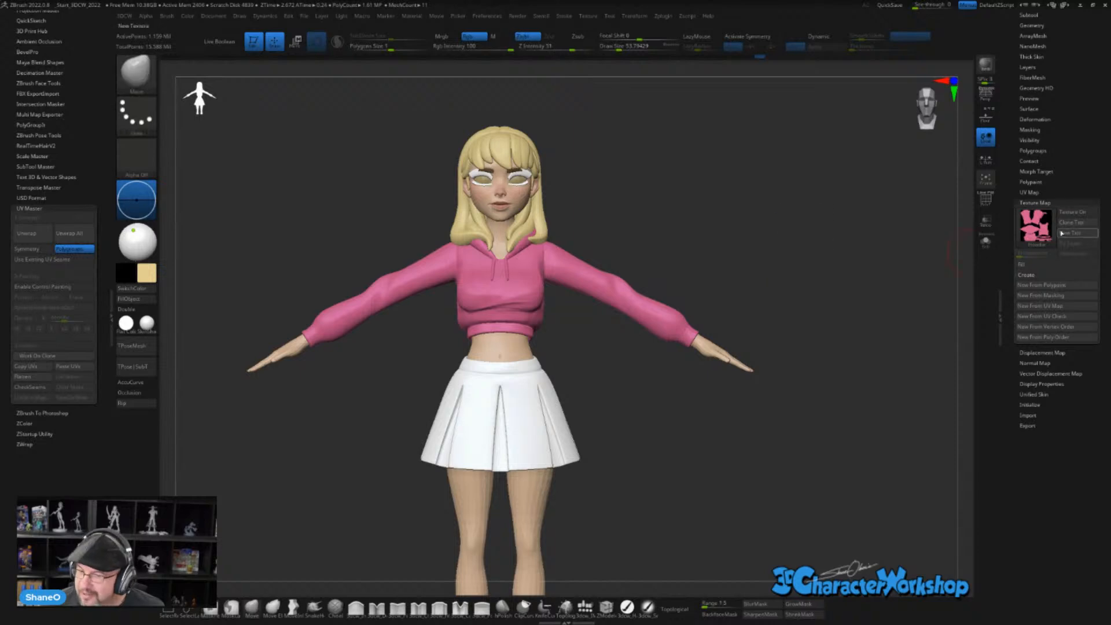
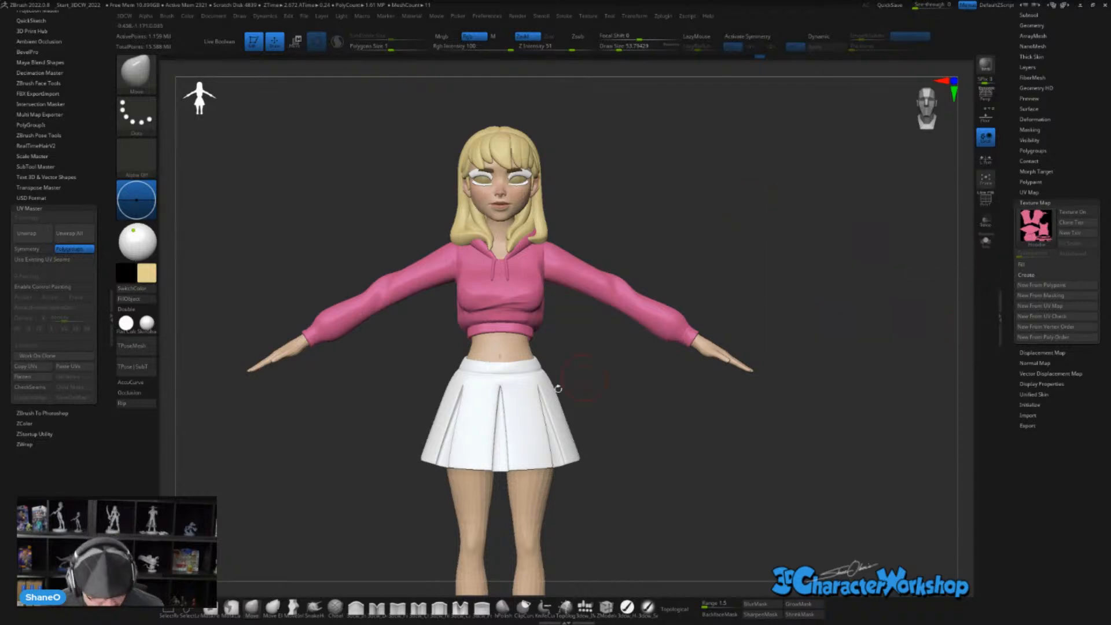
# - Try to flatten and unwrap the hoodie's UVs directly on the subdivided mesh with UV Master
pyautogui.click(37, 379)
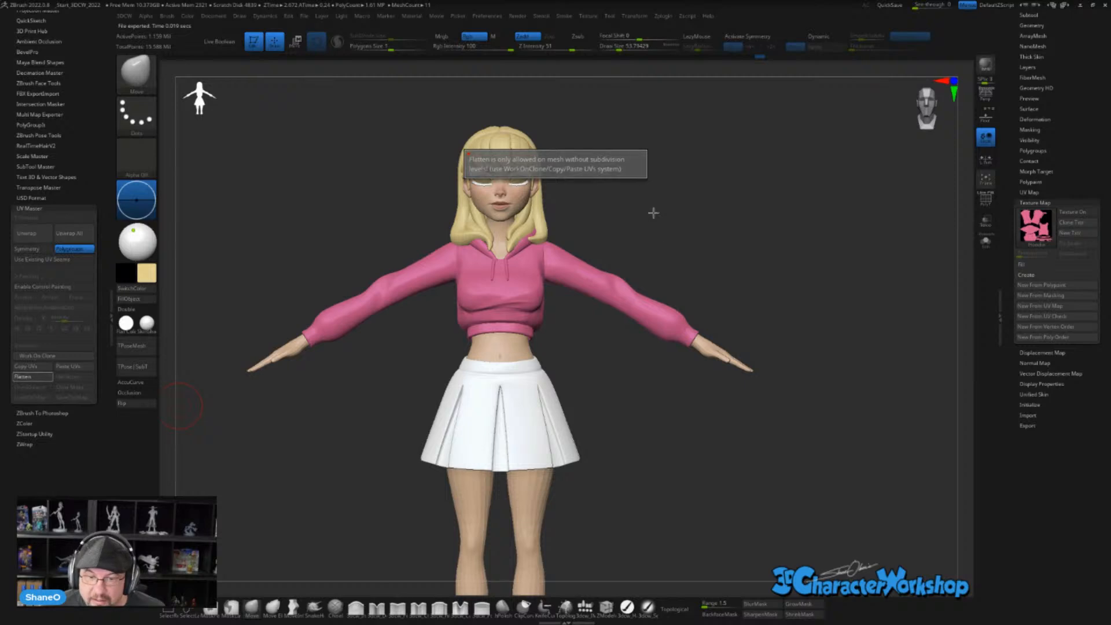
pyautogui.click(581, 209)
pyautogui.click(37, 377)
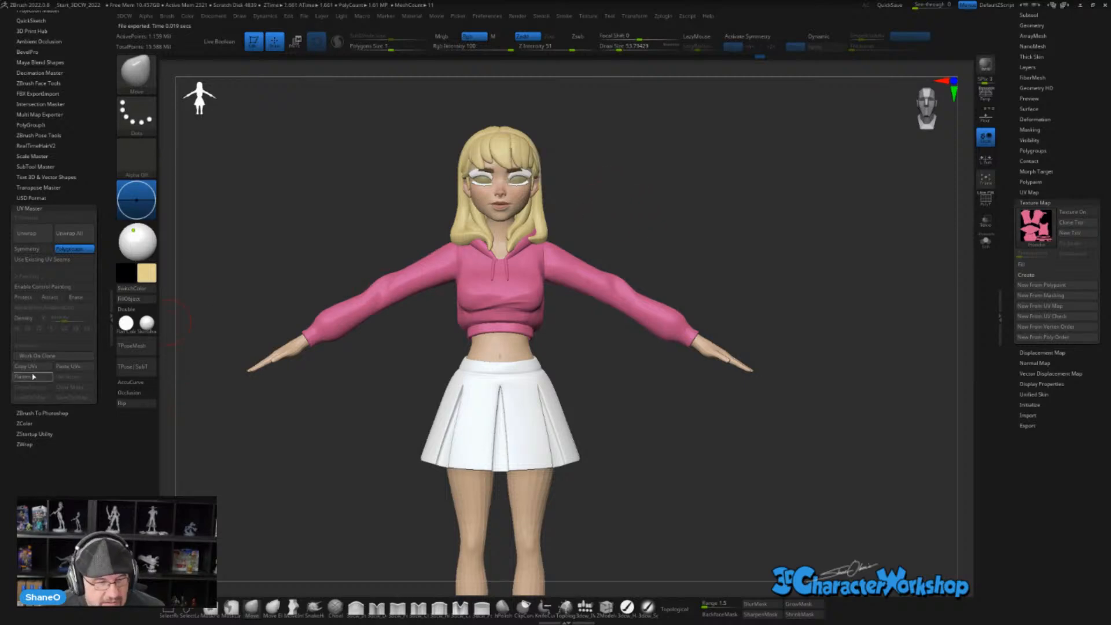
pyautogui.click(772, 275)
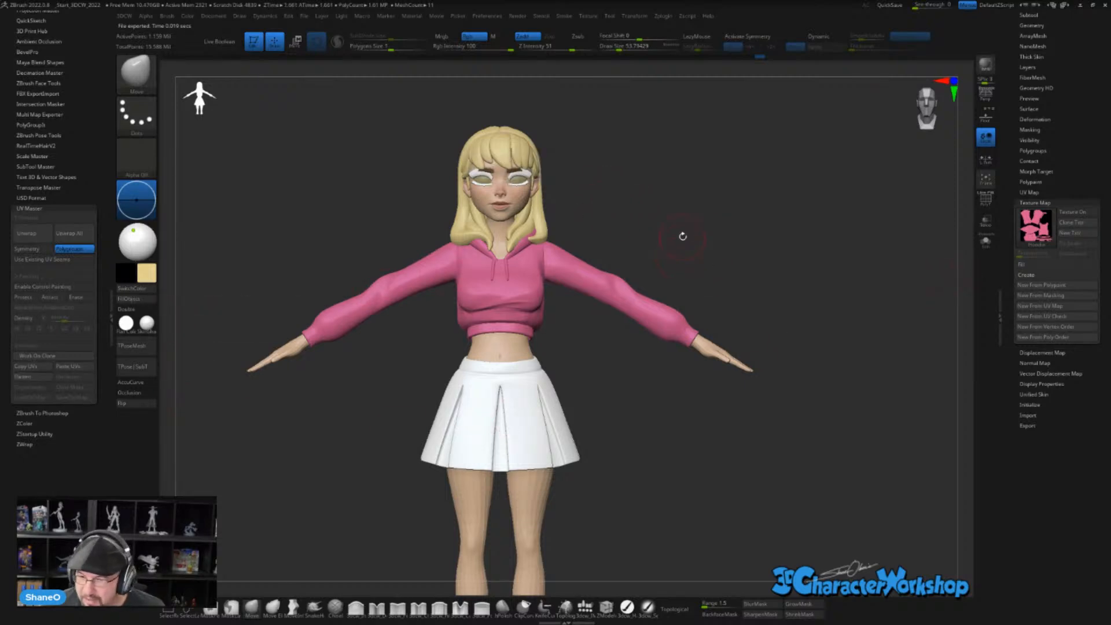
pyautogui.keyDown('alt'); pyautogui.moveTo(683, 236); pyautogui.dragTo(720, 216); pyautogui.keyUp('alt')
pyautogui.click(33, 237)
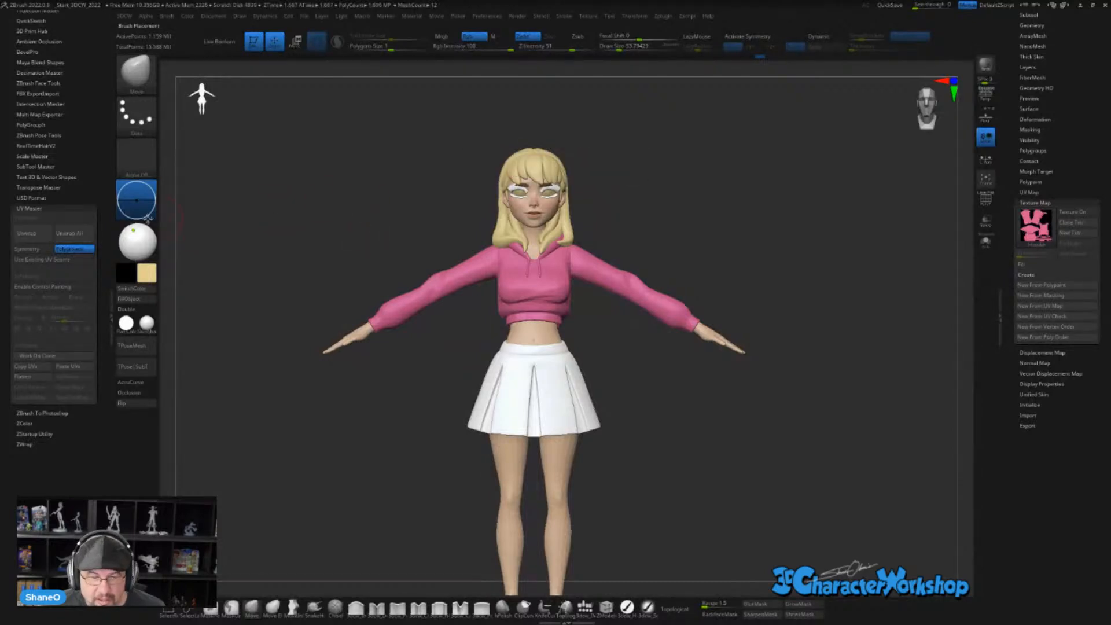
pyautogui.click(35, 232)
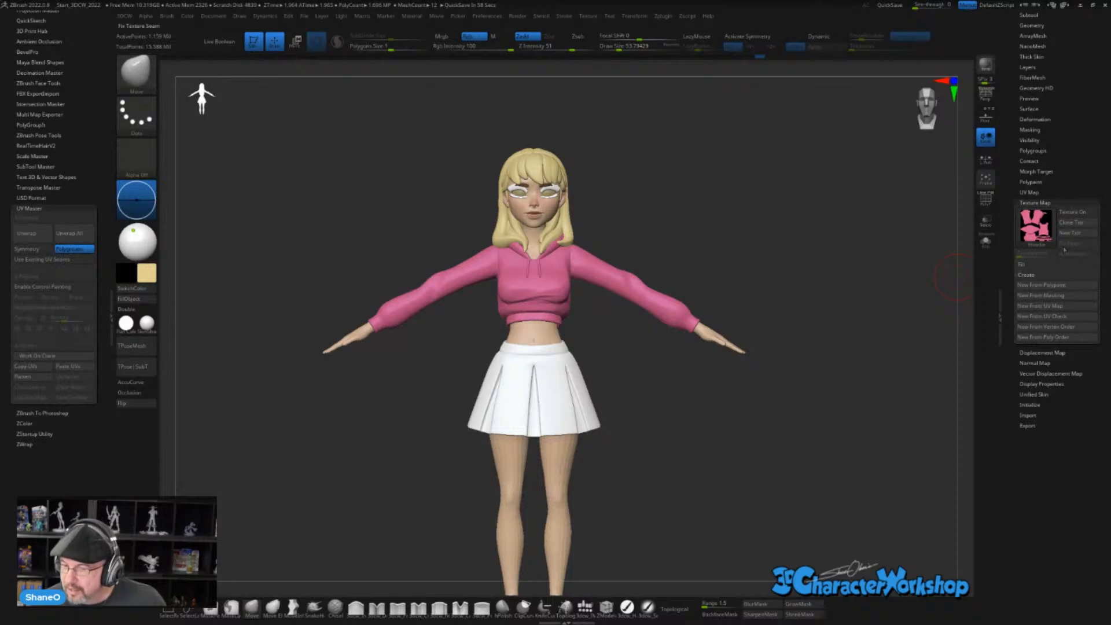
pyautogui.moveTo(1029, 229)
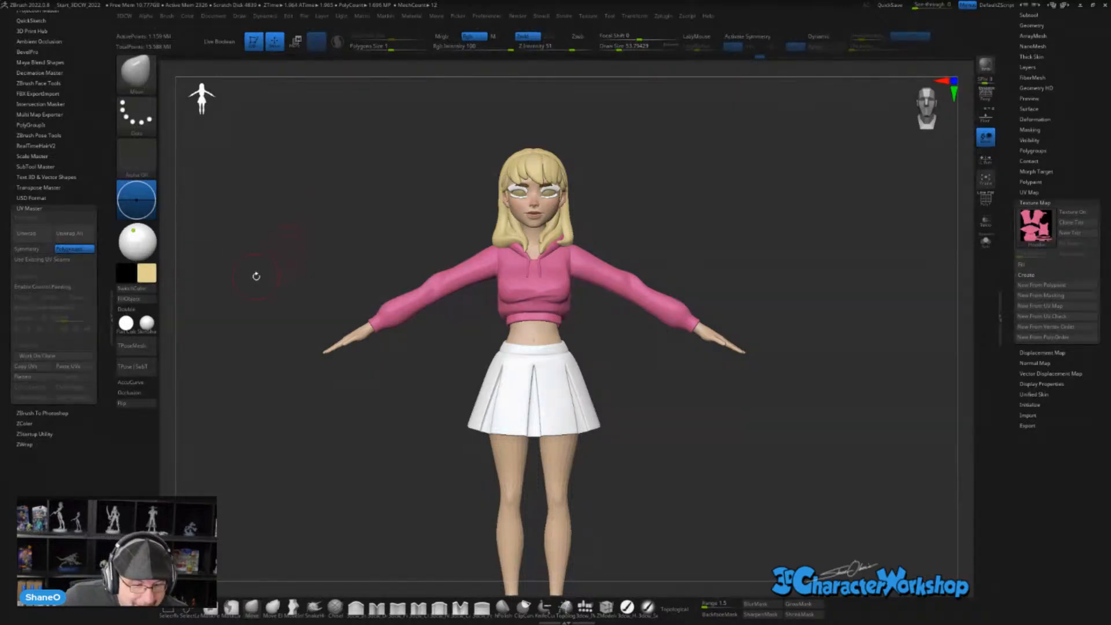
# - Make a UV Master work clone of the hoodie, flatten its UVs to inspect the layout, and unflatten it
pyautogui.click(37, 355)
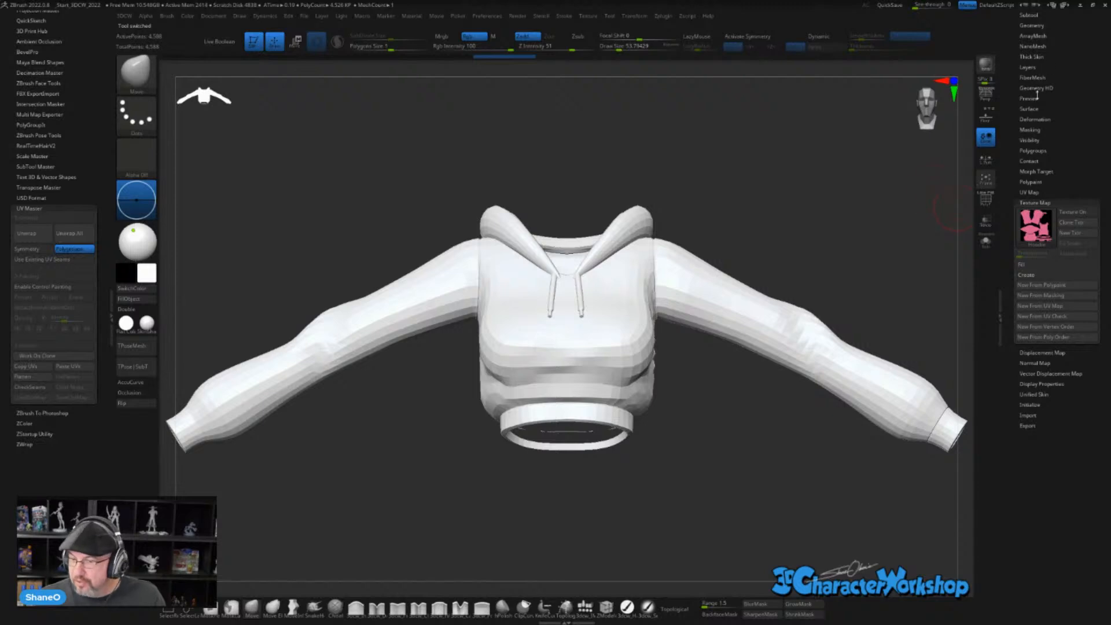
pyautogui.click(23, 376)
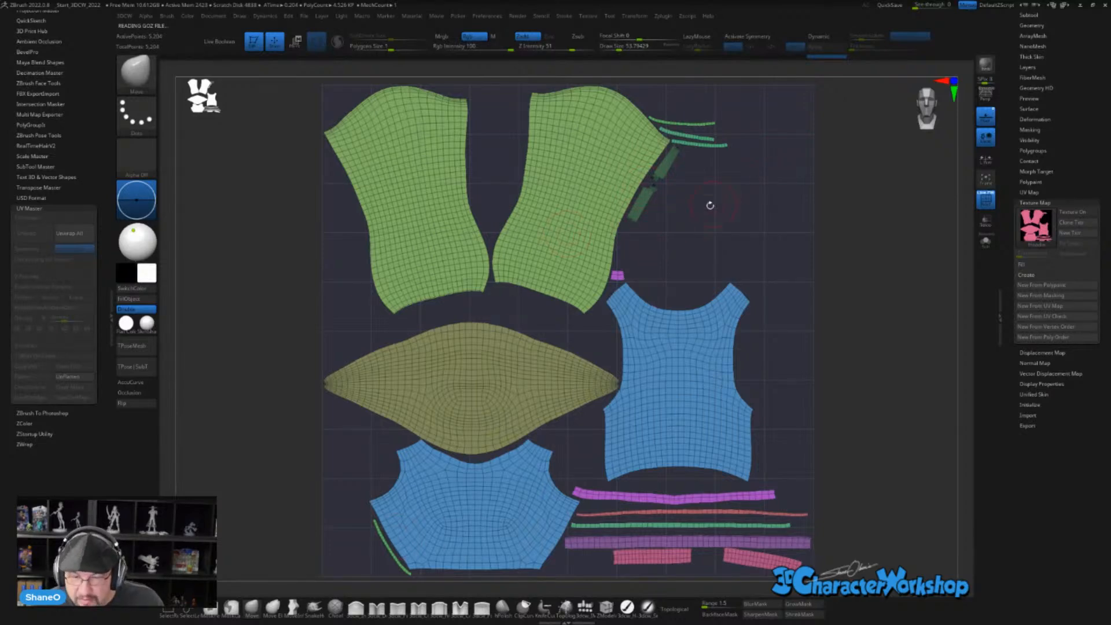
pyautogui.keyDown('alt'); pyautogui.moveTo(720, 176); pyautogui.dragTo(612, 403); pyautogui.keyUp('alt')
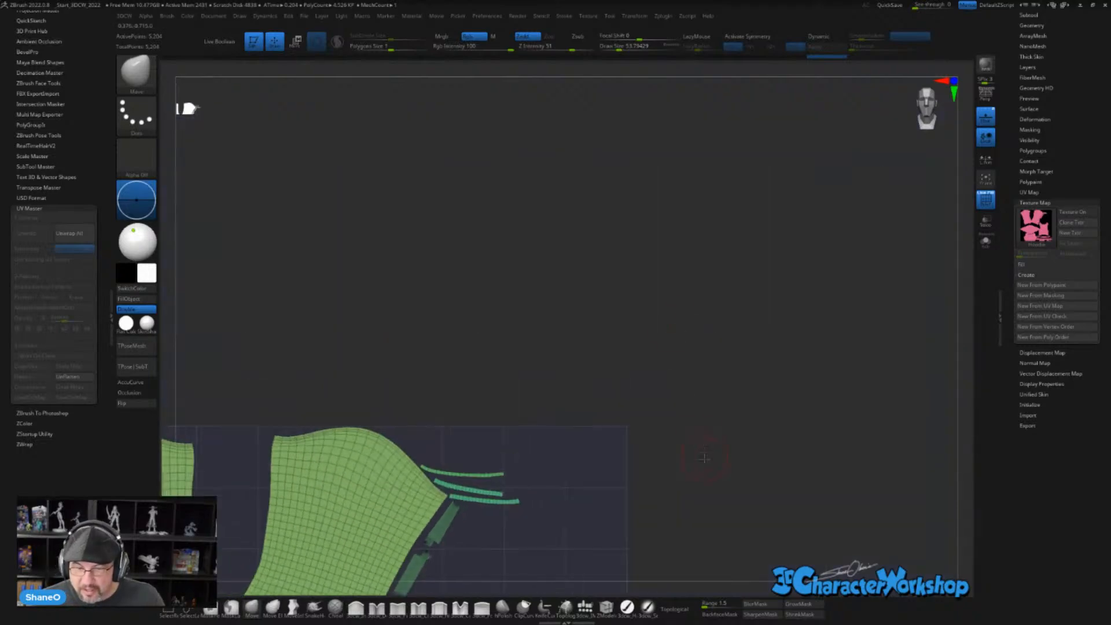
pyautogui.click(73, 377)
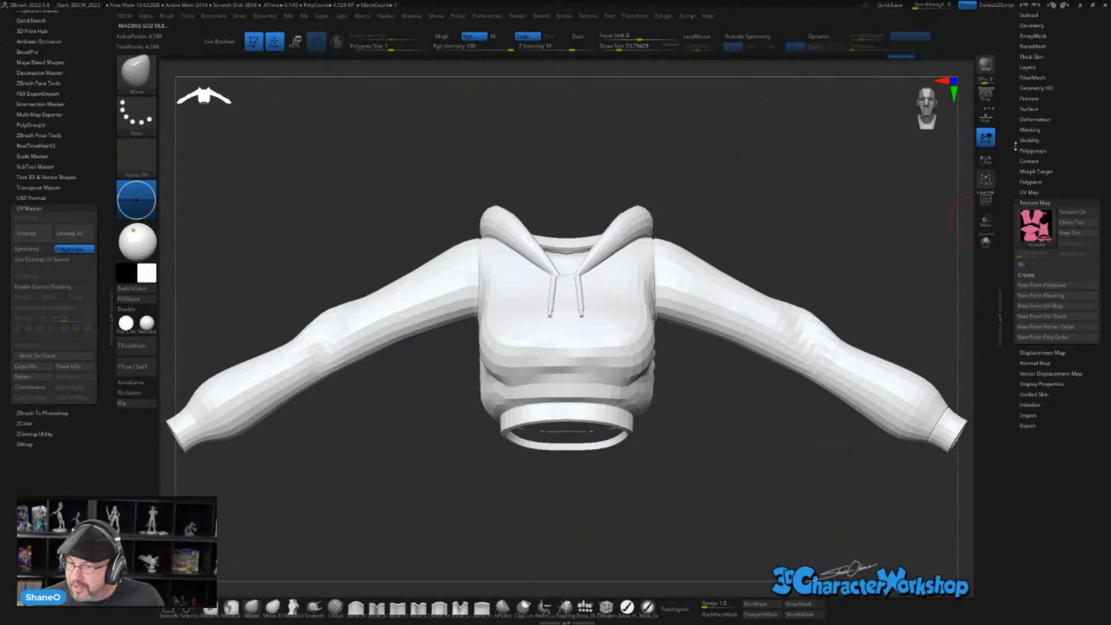
# - Return from the hoodie work clone to the full character tool
pyautogui.moveTo(1016, 146); pyautogui.dragTo(1015, 197)
pyautogui.click(1030, 180)
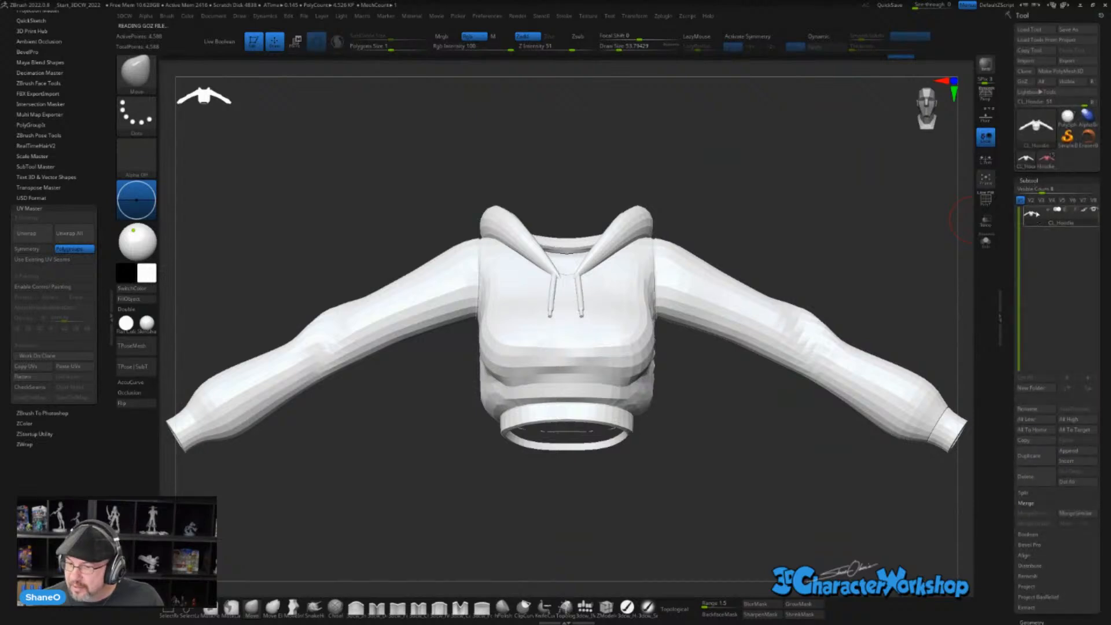
pyautogui.click(1046, 157)
pyautogui.keyDown('alt'); pyautogui.moveTo(806, 230); pyautogui.dragTo(685, 316); pyautogui.keyUp('alt')
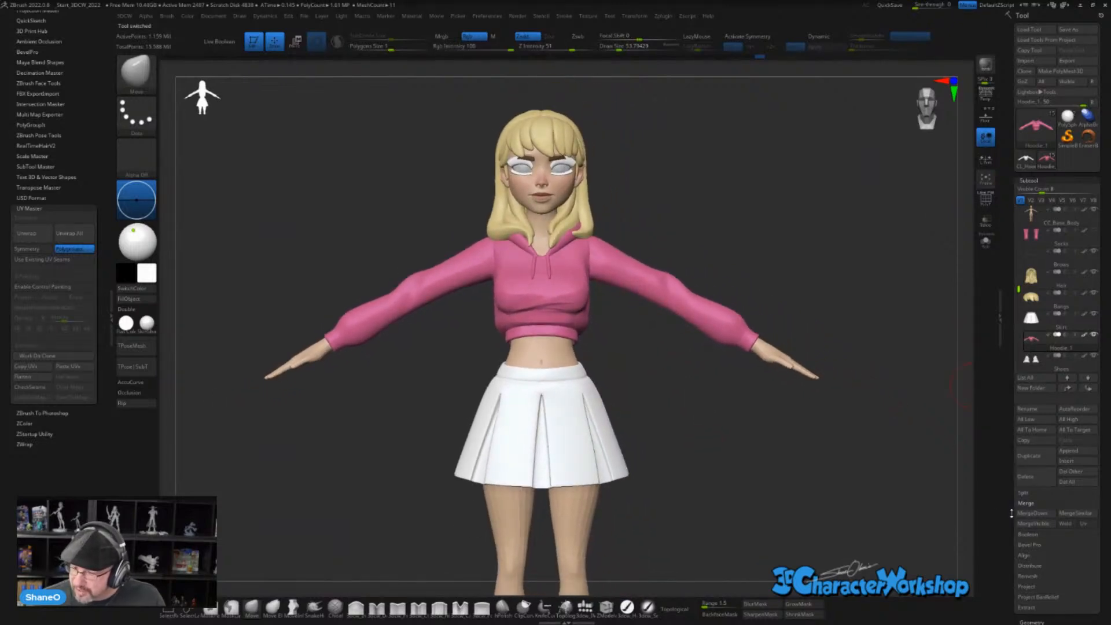
# - Regenerate the hoodie's texture map from its polypaint colors
pyautogui.moveTo(1007, 512); pyautogui.dragTo(1003, 463)
pyautogui.press('c')
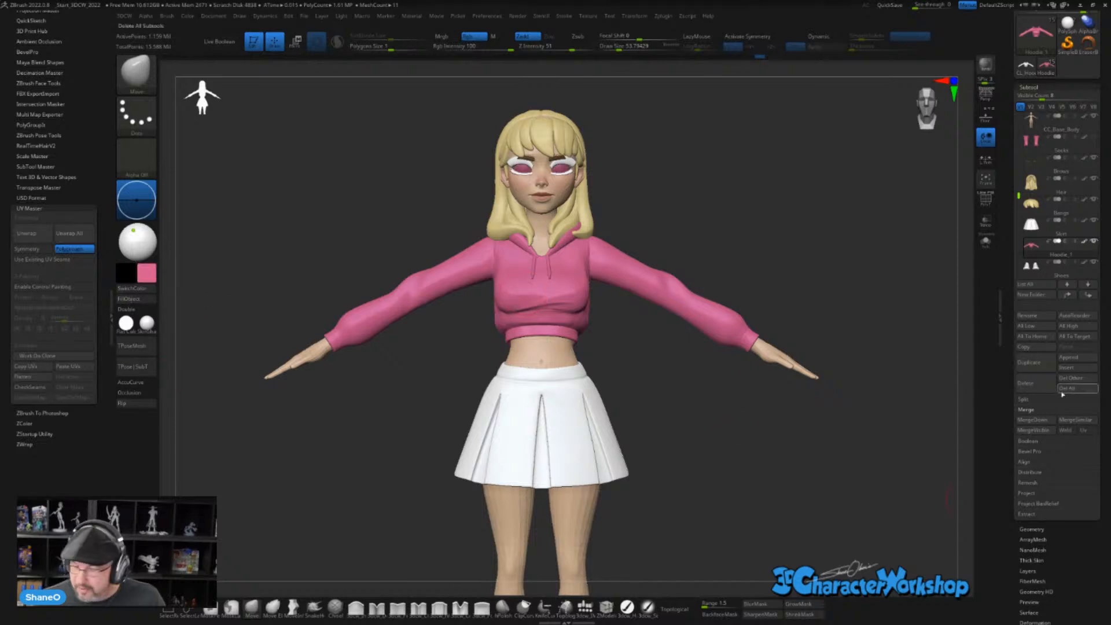
pyautogui.moveTo(1015, 549); pyautogui.dragTo(1005, 483)
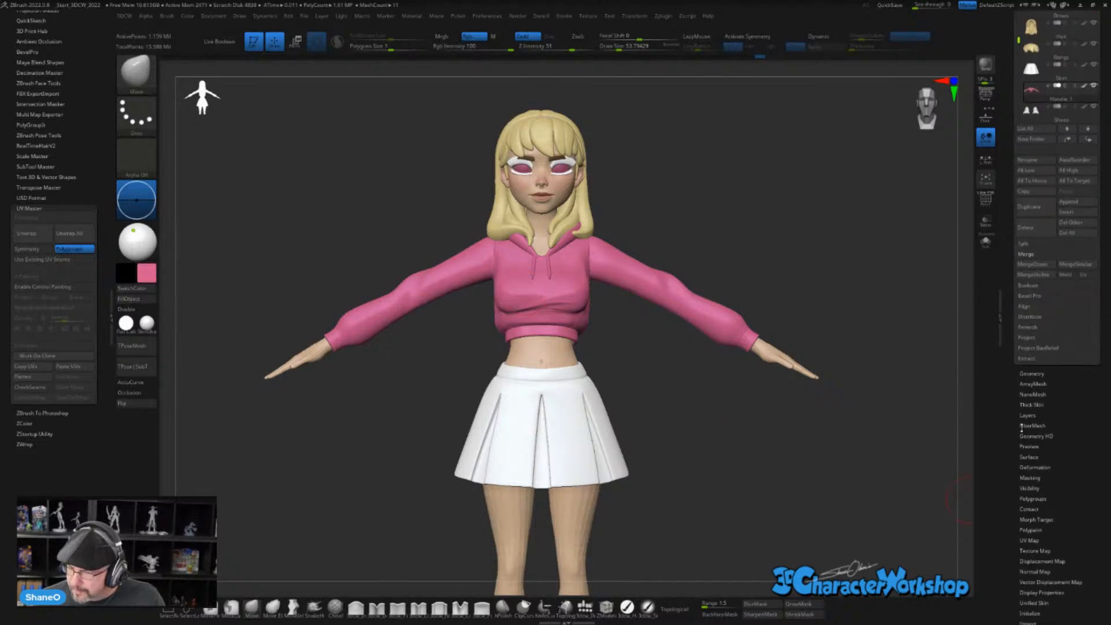
pyautogui.moveTo(1099, 441); pyautogui.dragTo(1040, 397)
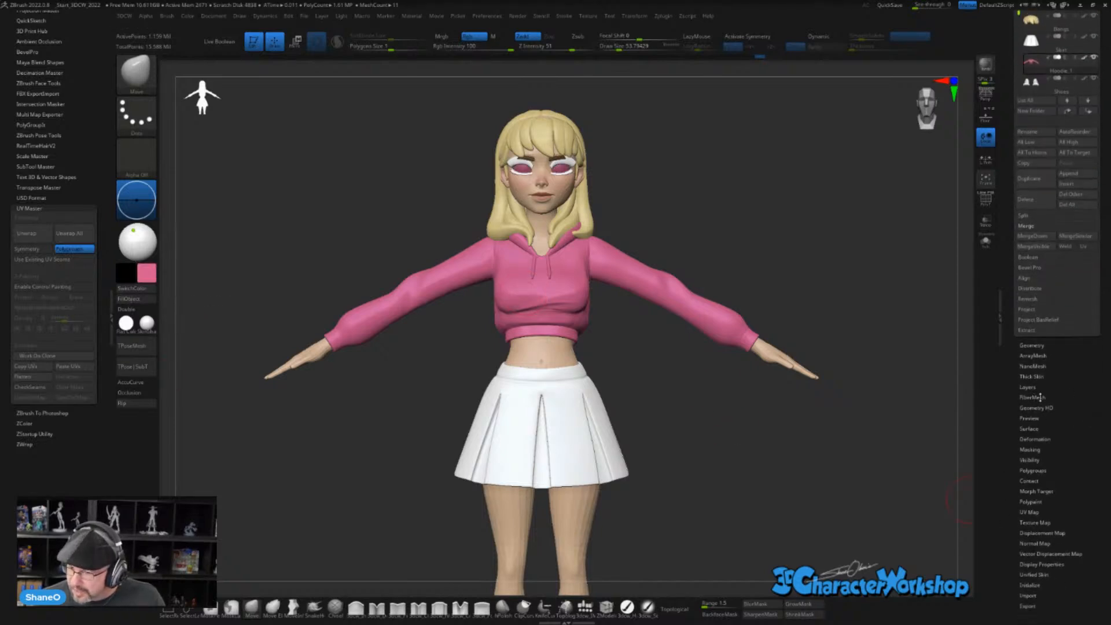
pyautogui.click(1041, 523)
pyautogui.moveTo(1083, 471); pyautogui.dragTo(1087, 510)
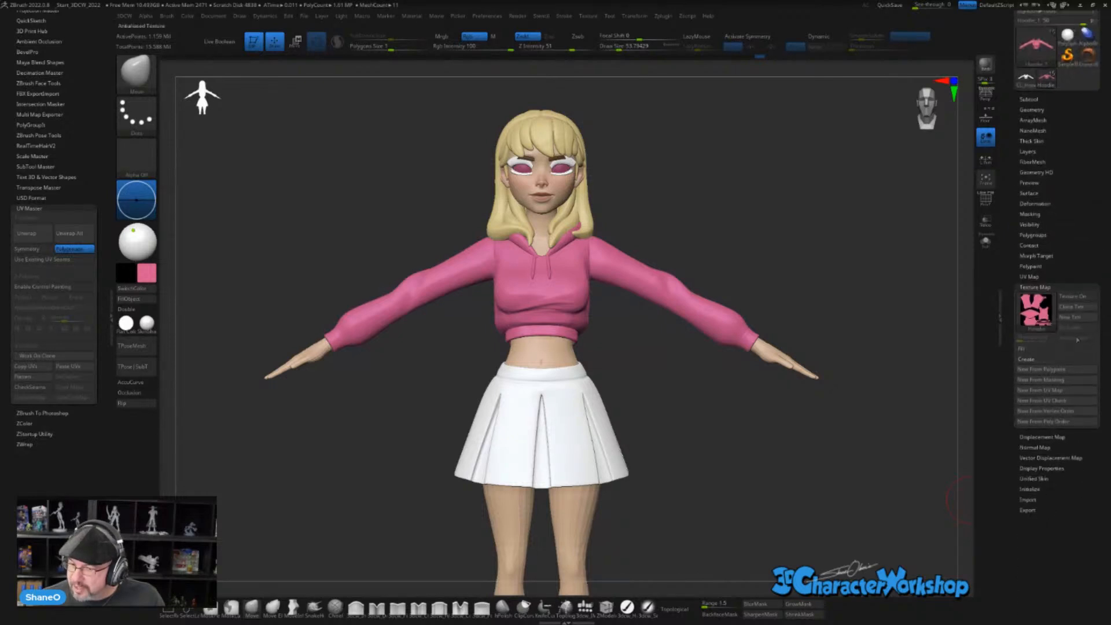
pyautogui.click(1044, 371)
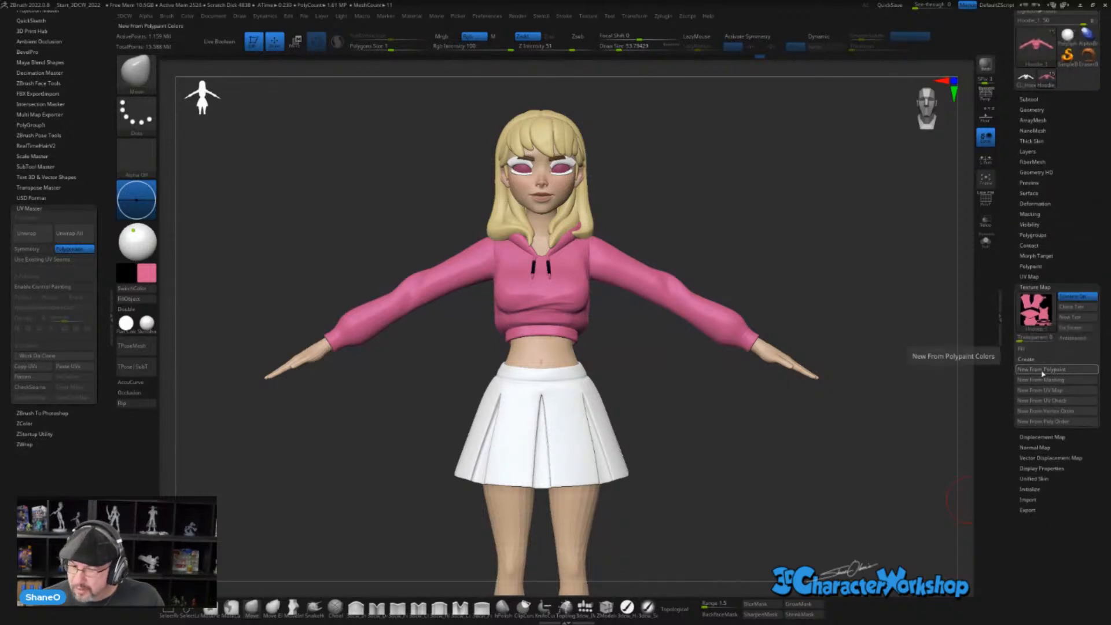
# - Examine the new hoodie texture on the drawstrings and chest, comparing it with the texture map preview
pyautogui.keyDown('alt'); pyautogui.moveTo(737, 187); pyautogui.dragTo(772, 387); pyautogui.keyUp('alt')
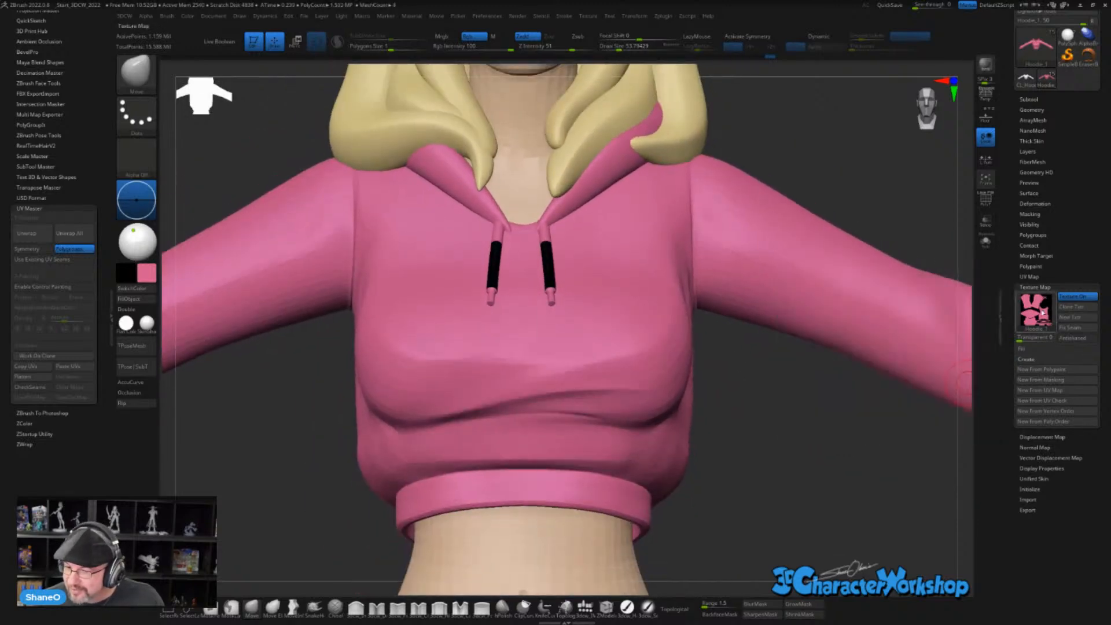
pyautogui.click(1043, 312)
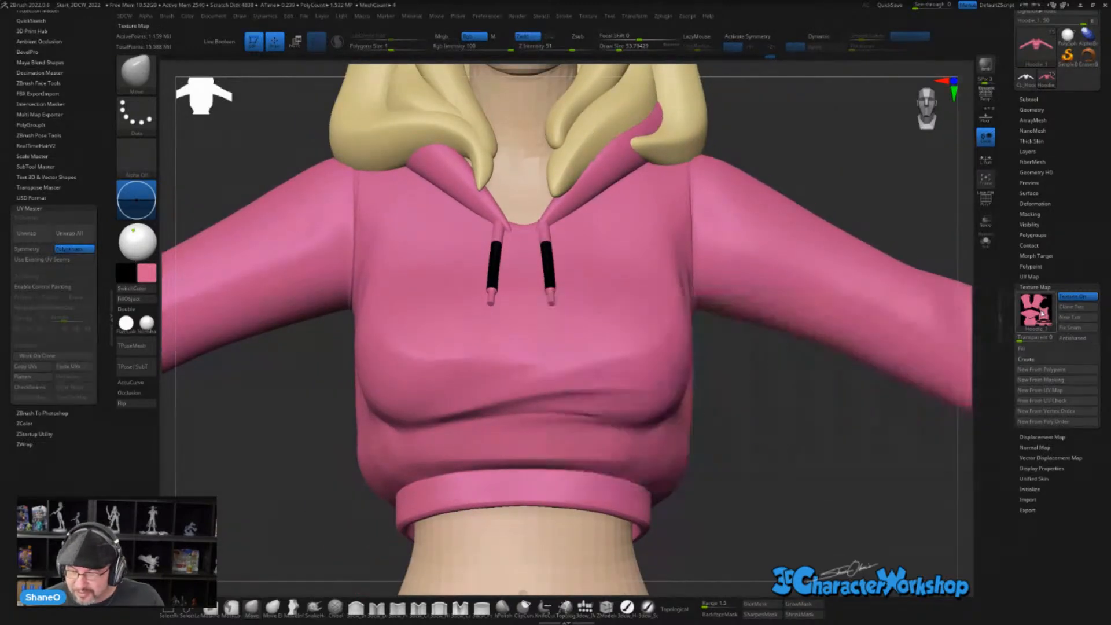
pyautogui.moveTo(758, 484); pyautogui.dragTo(756, 467)
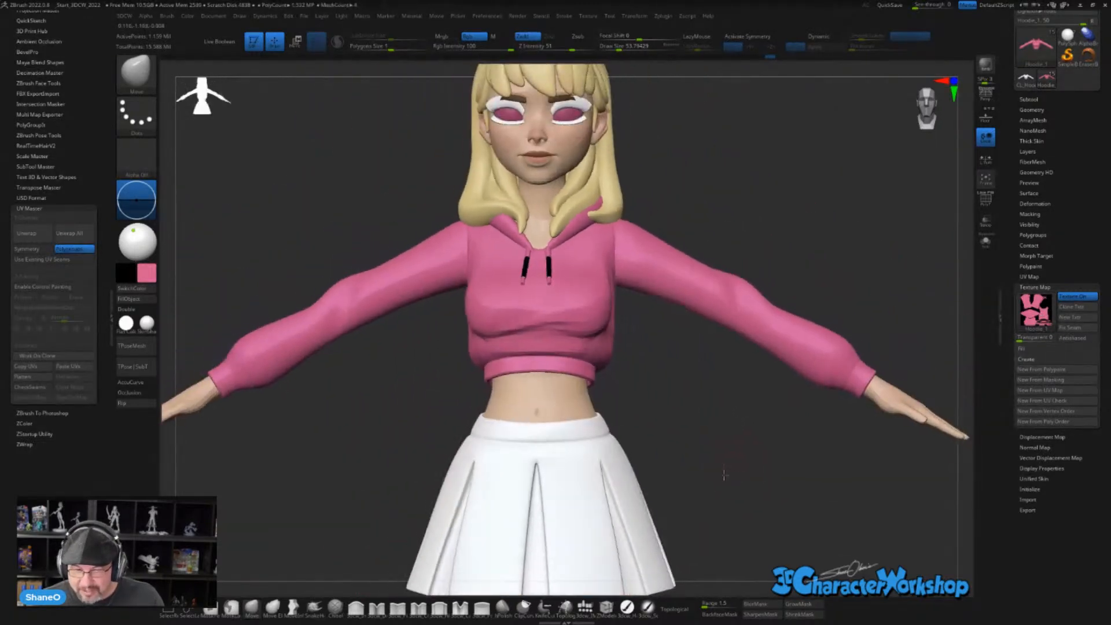
pyautogui.moveTo(665, 466); pyautogui.dragTo(716, 468)
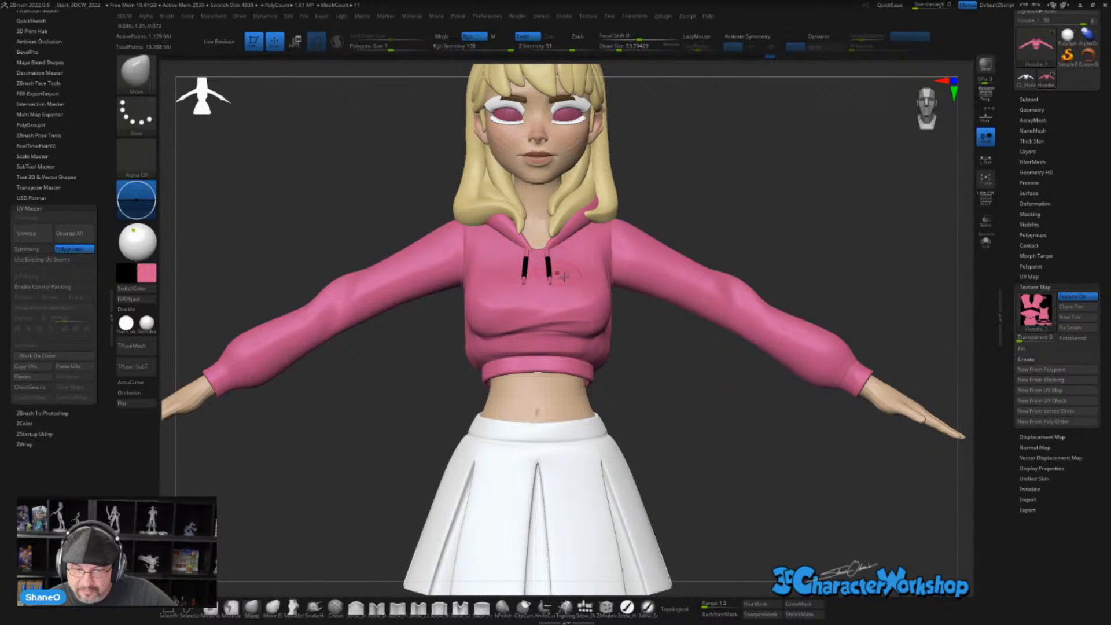
pyautogui.moveTo(790, 436); pyautogui.dragTo(764, 415)
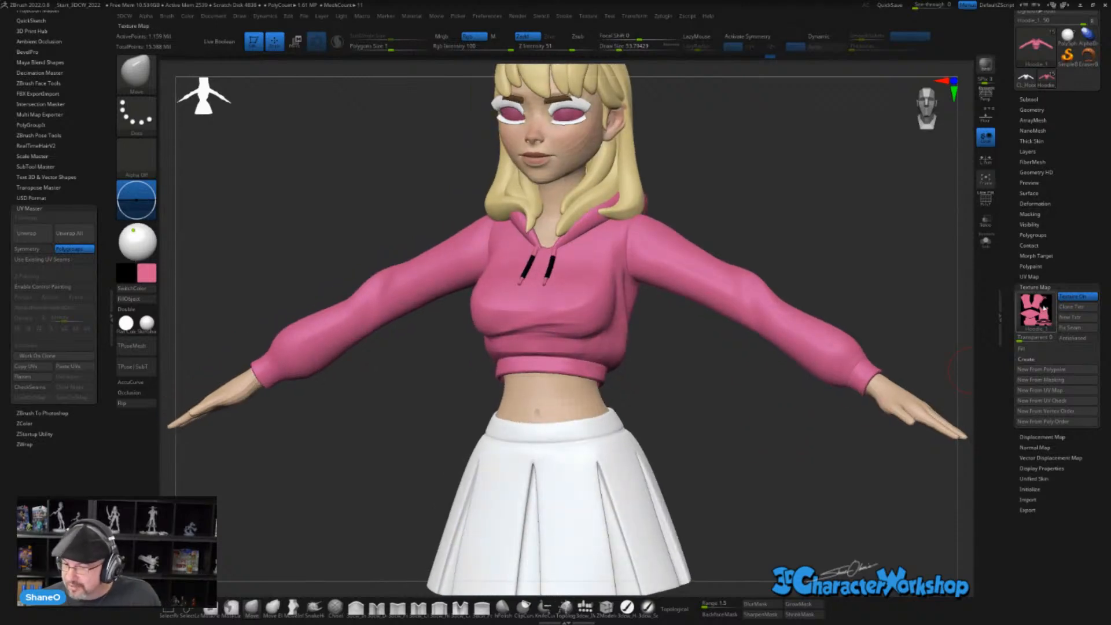
pyautogui.moveTo(1042, 310)
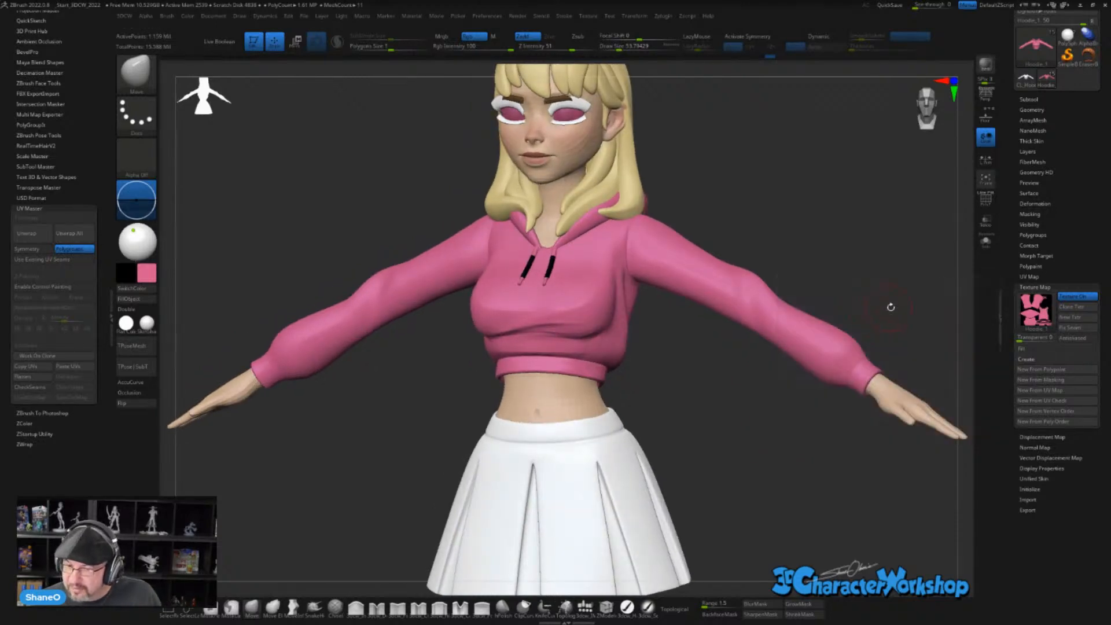
pyautogui.click(1036, 310)
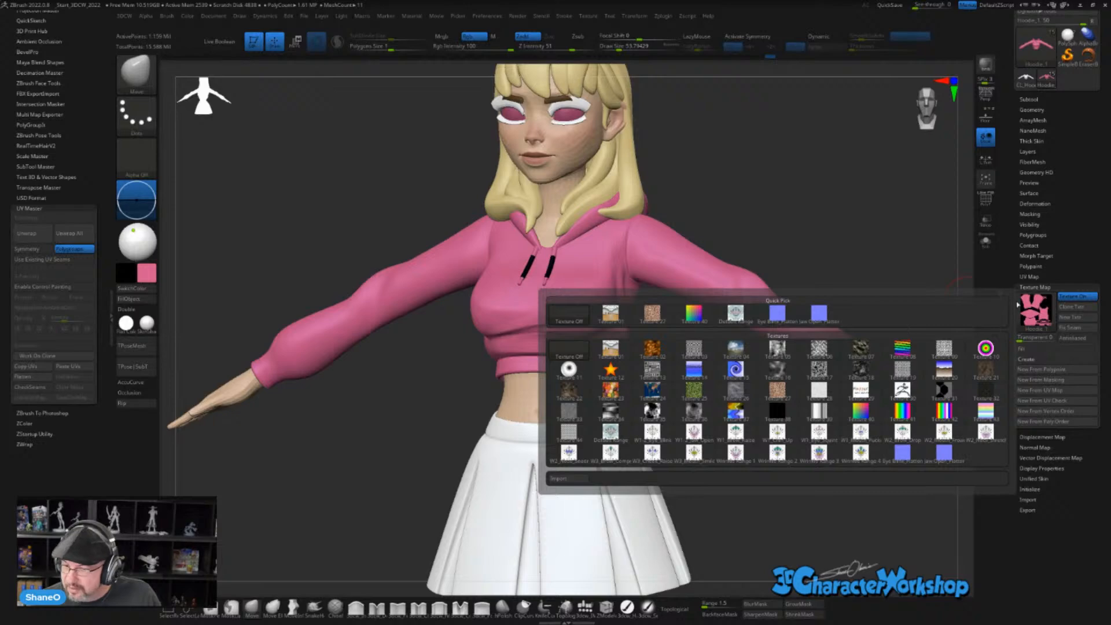
pyautogui.keyDown('alt'); pyautogui.moveTo(869, 198); pyautogui.dragTo(848, 209); pyautogui.keyUp('alt')
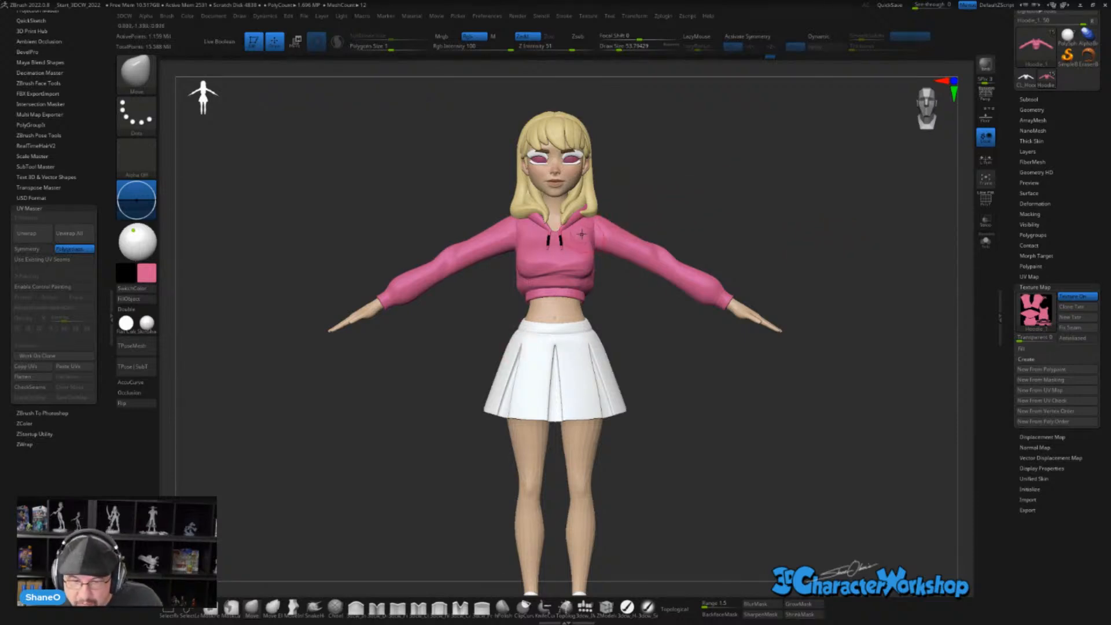
pyautogui.keyDown('alt'); pyautogui.moveTo(728, 165); pyautogui.dragTo(766, 427); pyautogui.keyUp('alt')
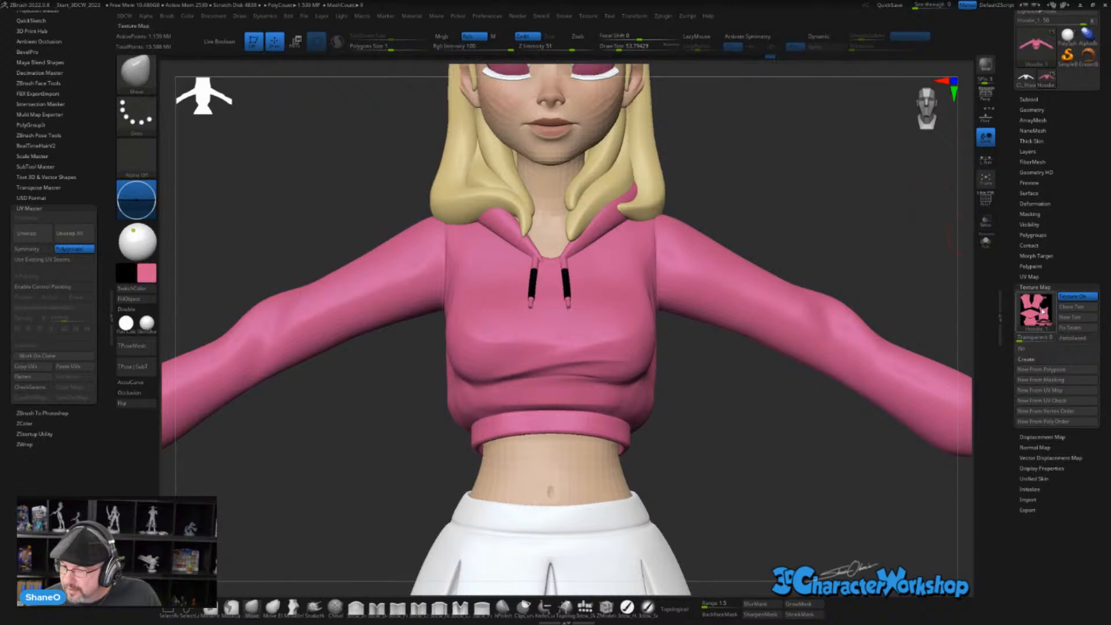
pyautogui.moveTo(1044, 312)
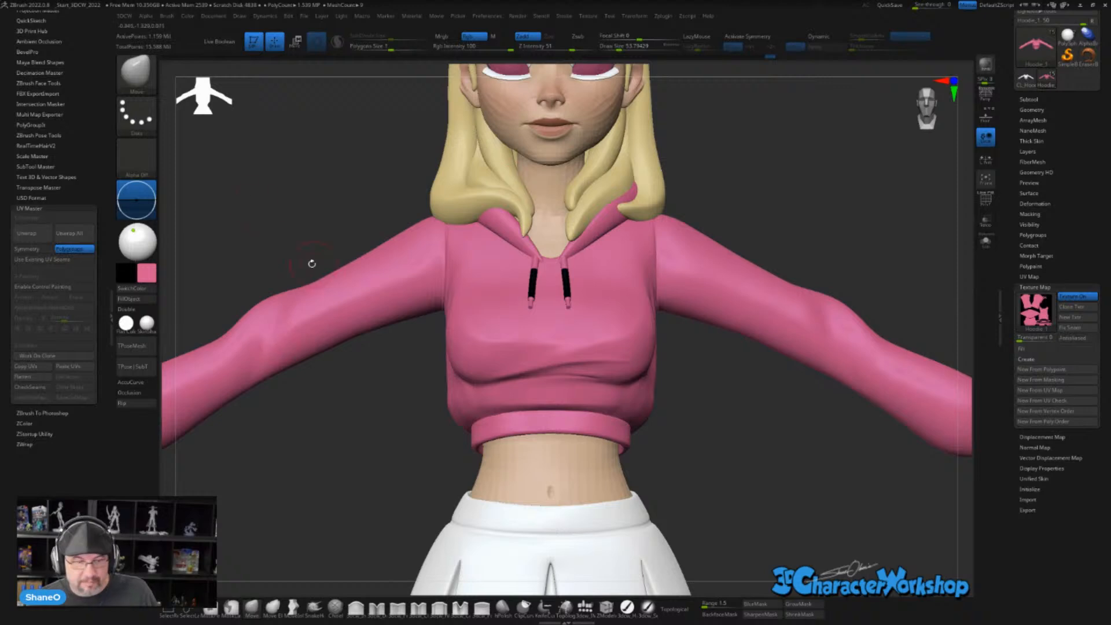
pyautogui.keyDown('alt'); pyautogui.moveTo(266, 208); pyautogui.dragTo(279, 168); pyautogui.keyUp('alt')
pyautogui.keyDown('alt'); pyautogui.moveTo(821, 263); pyautogui.dragTo(781, 244); pyautogui.keyUp('alt')
# - Switch to Character Creator, remove the character's motion, and delete the old Hoodie item from the scene
pyautogui.click(1020, 99)
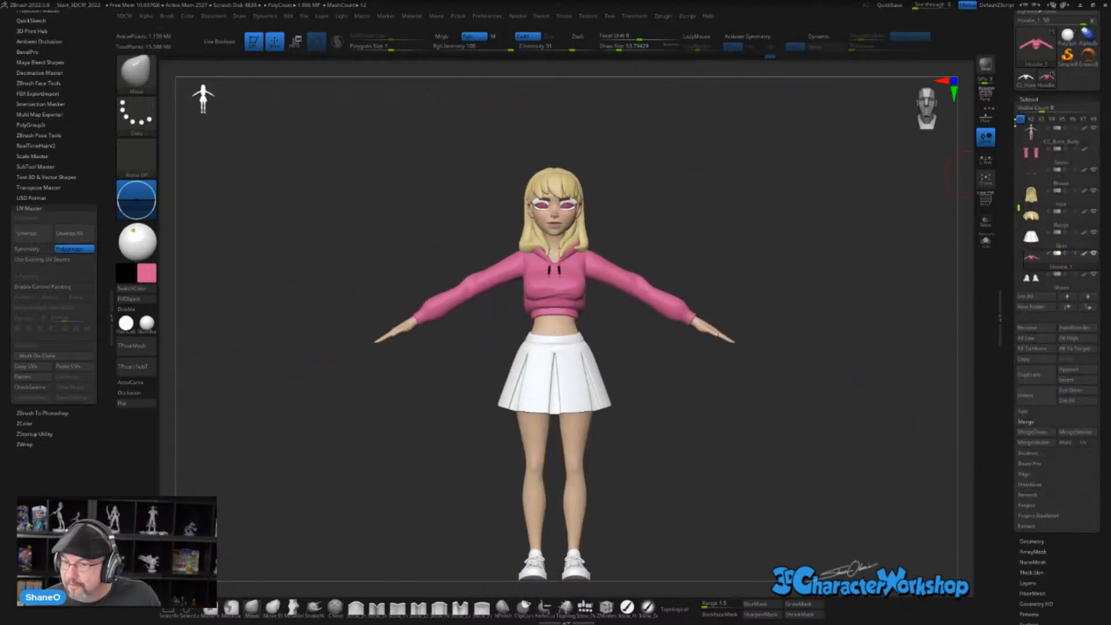
pyautogui.moveTo(1008, 154); pyautogui.dragTo(1009, 222)
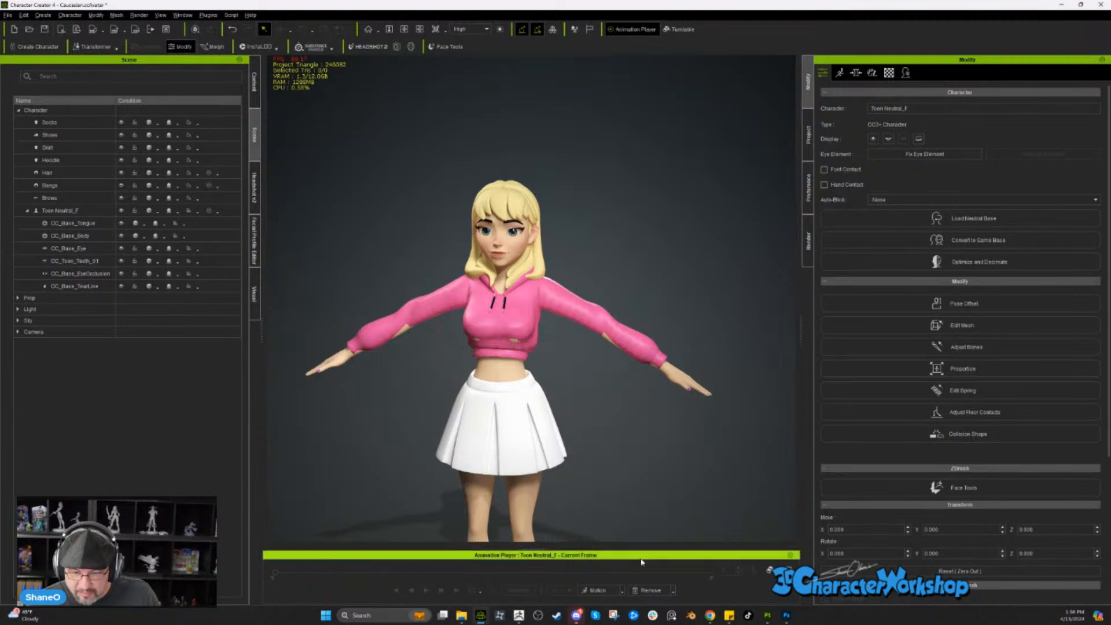
pyautogui.click(655, 591)
pyautogui.click(656, 577)
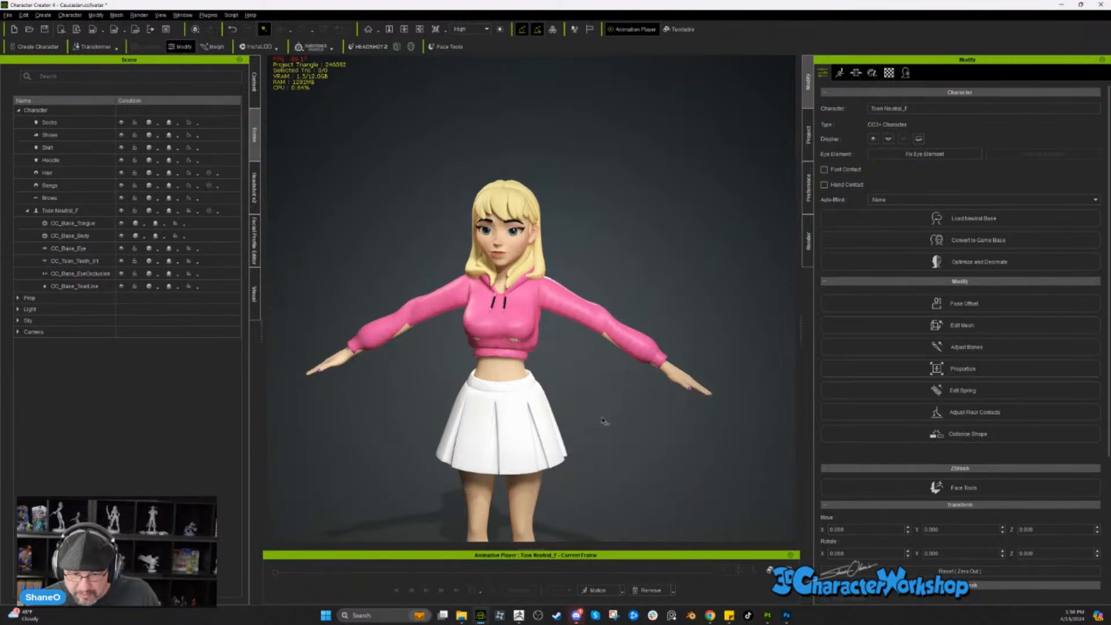
pyautogui.click(655, 592)
pyautogui.click(657, 577)
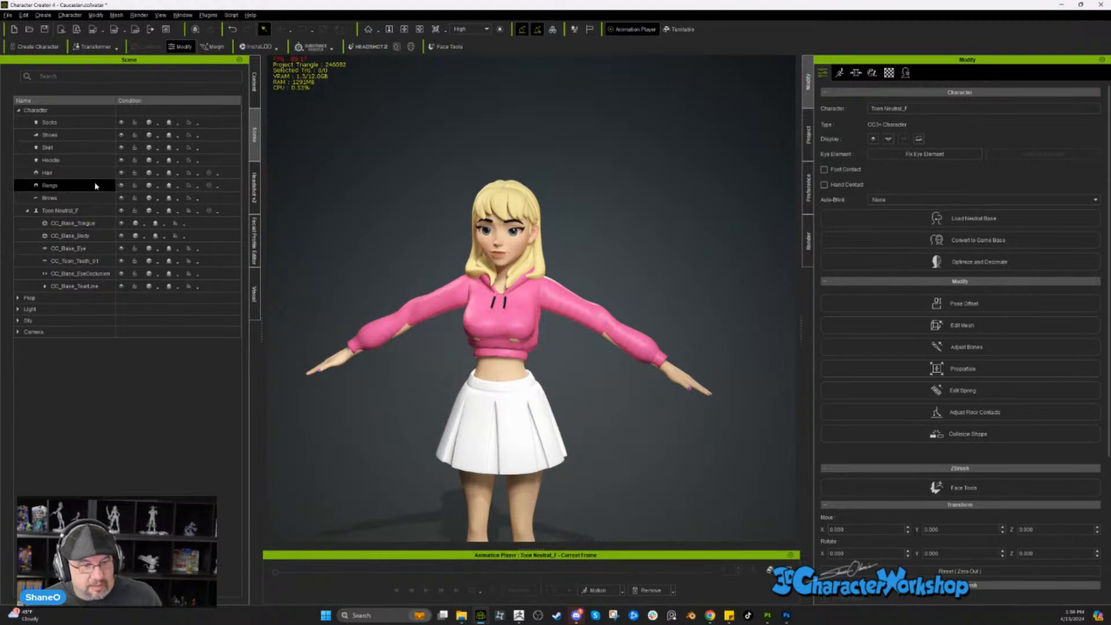
pyautogui.click(60, 162)
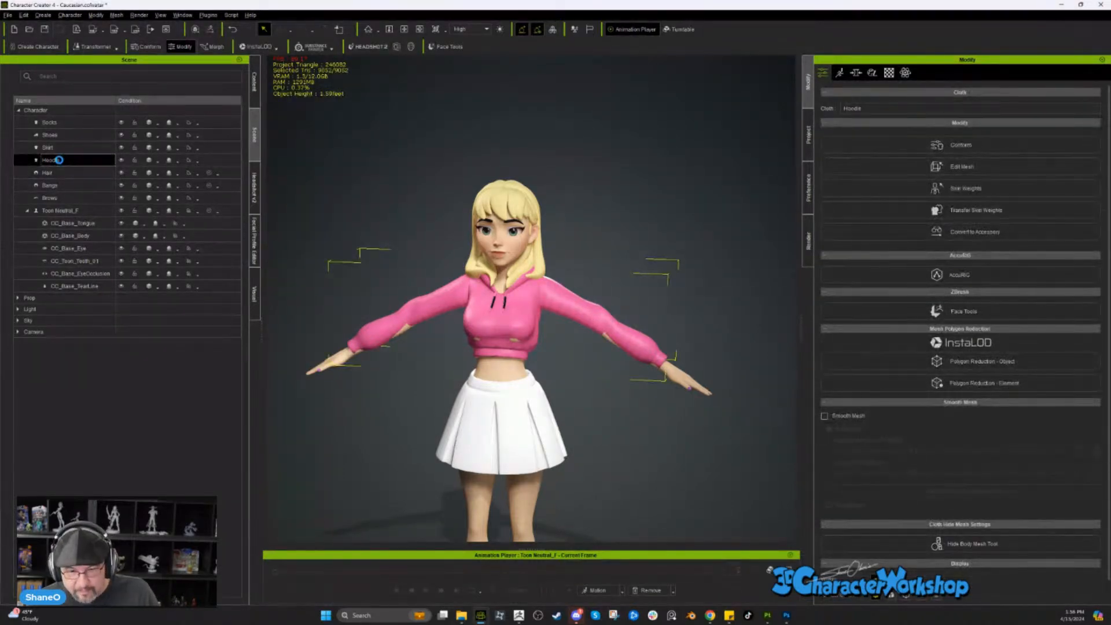
pyautogui.press('Delete')
# - Switch to ZBrush and send Hoodie_1 through GoZ to Character Creator as cloth, with Update Mesh & Texture at 2048 x 2048
pyautogui.hotkey('alt', 'Tab')
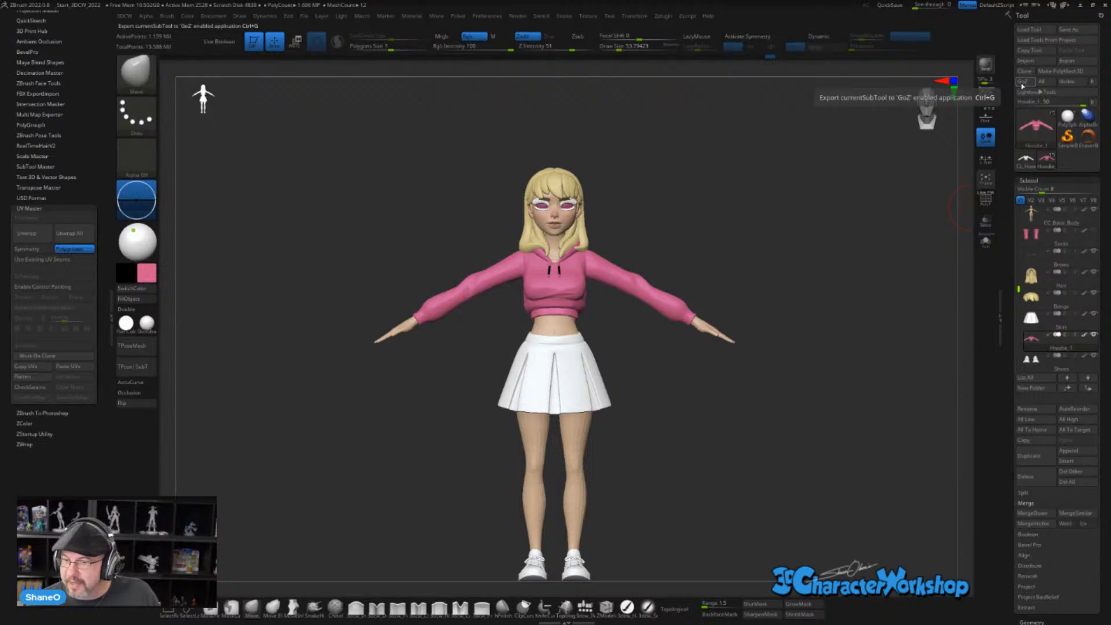
pyautogui.click(1023, 85)
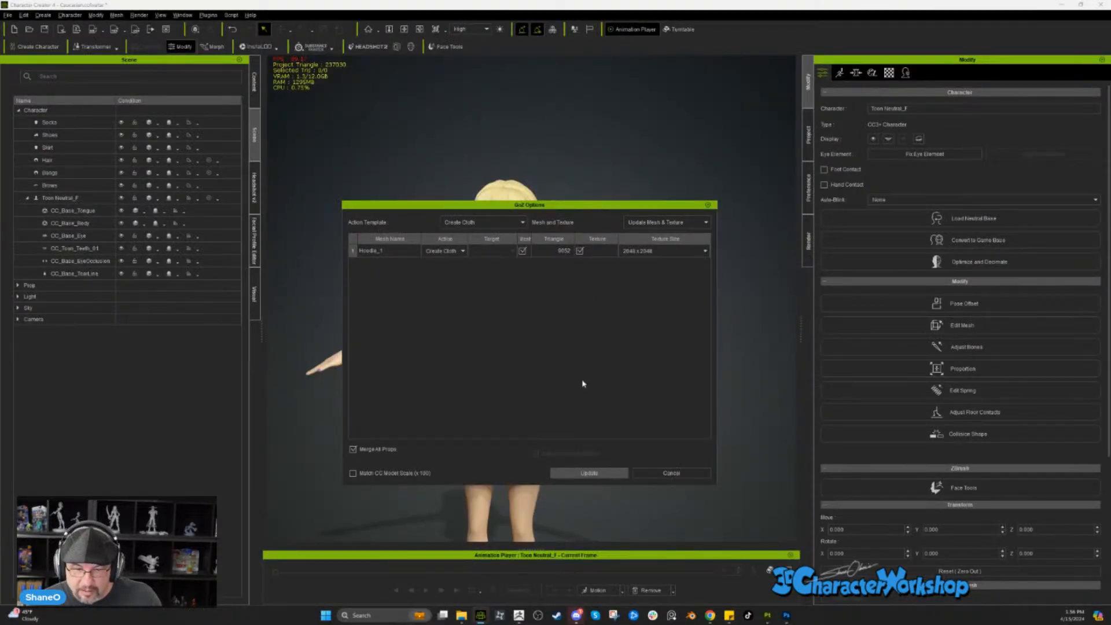
pyautogui.click(590, 473)
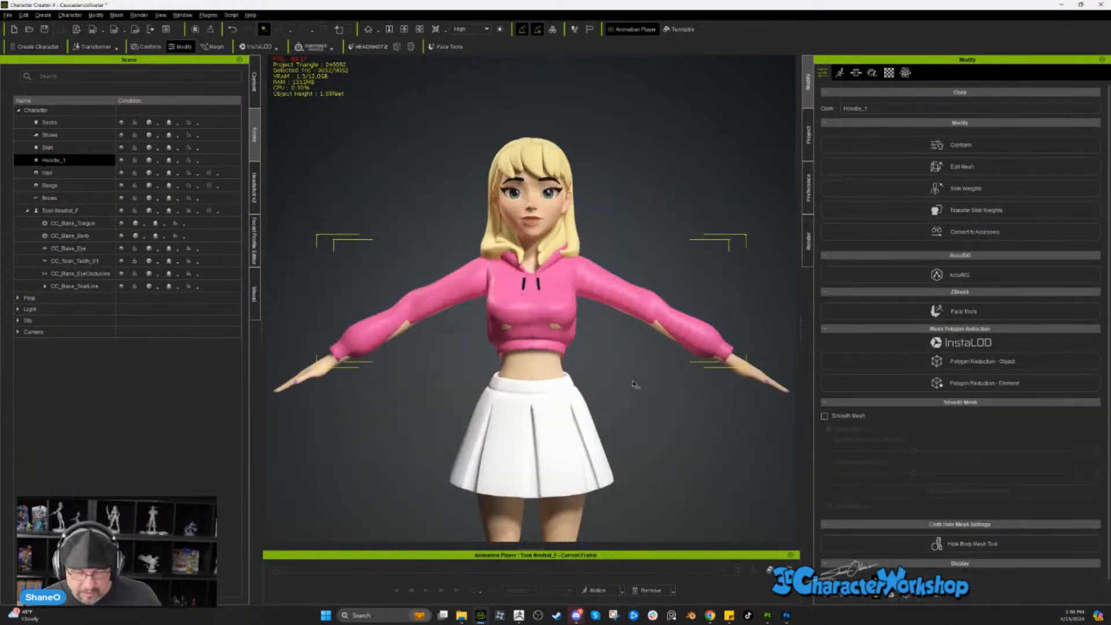
pyautogui.scroll(-3, 657, 319)
pyautogui.moveTo(709, 310); pyautogui.dragTo(716, 494, button='right')
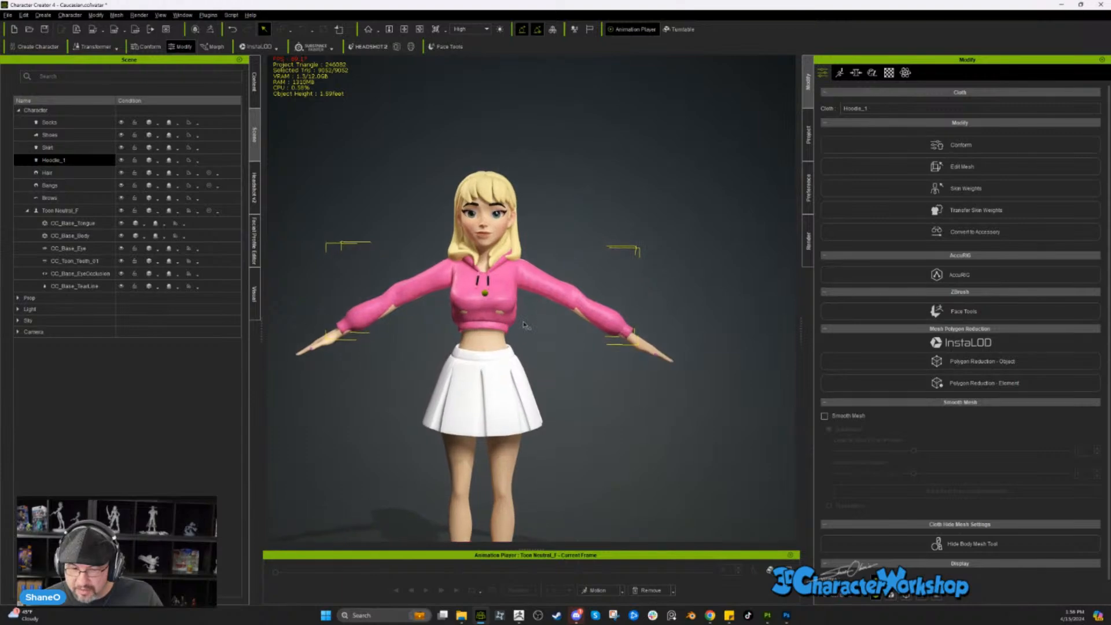
pyautogui.scroll(-1, 890, 435)
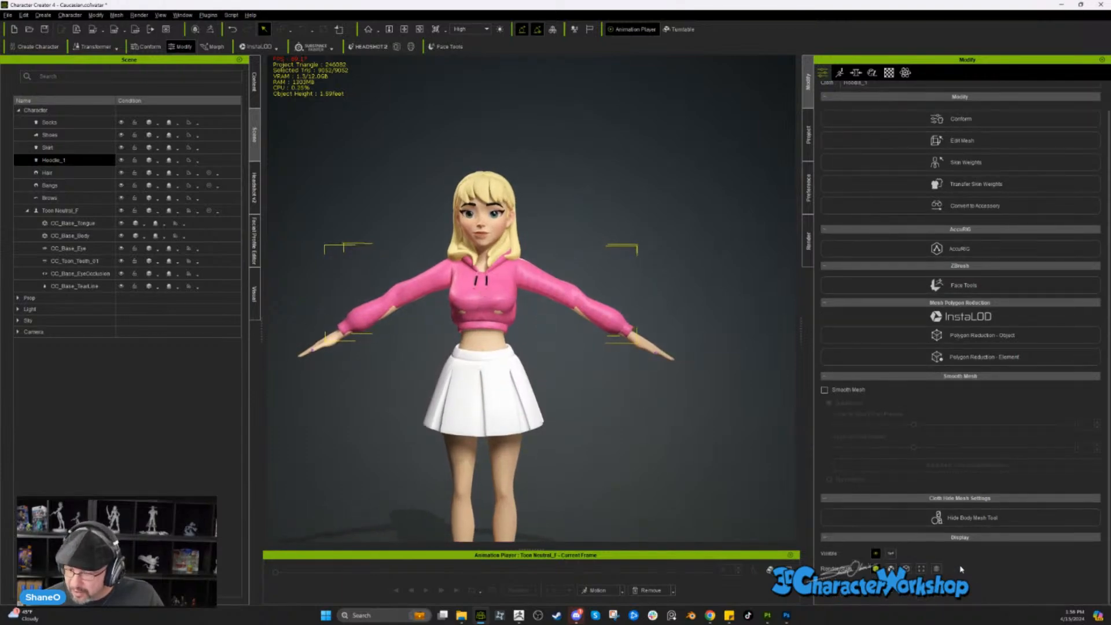
pyautogui.scroll(1, 955, 285)
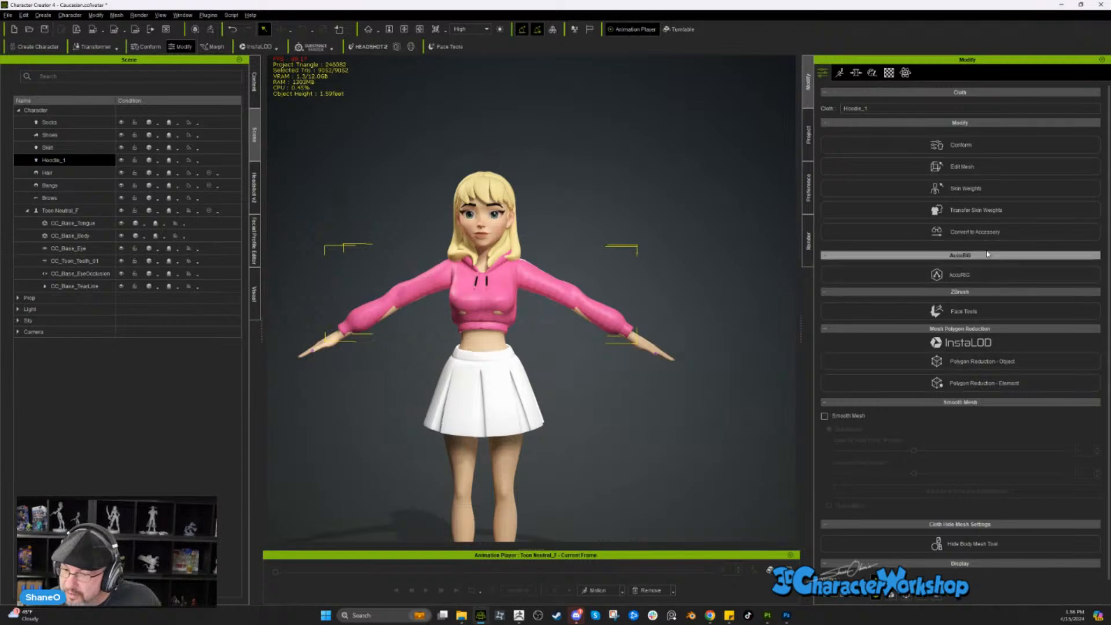
# - Convert the imported Hoodie_1 cloth to an accessory with Reset to Default Shape, and delete it from the scene
pyautogui.click(977, 232)
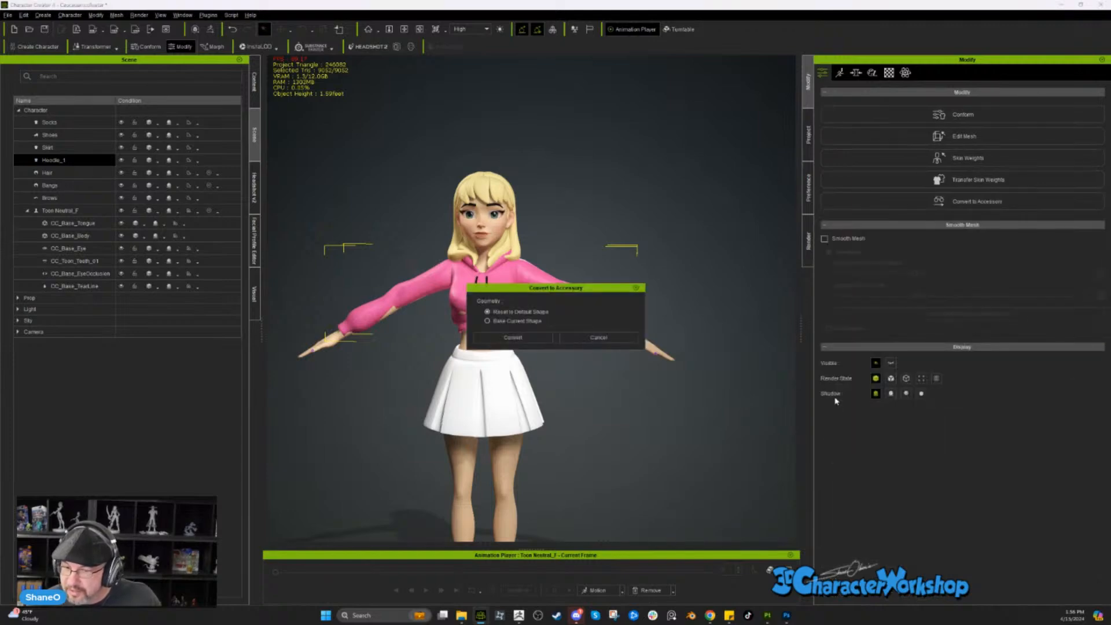
pyautogui.click(513, 337)
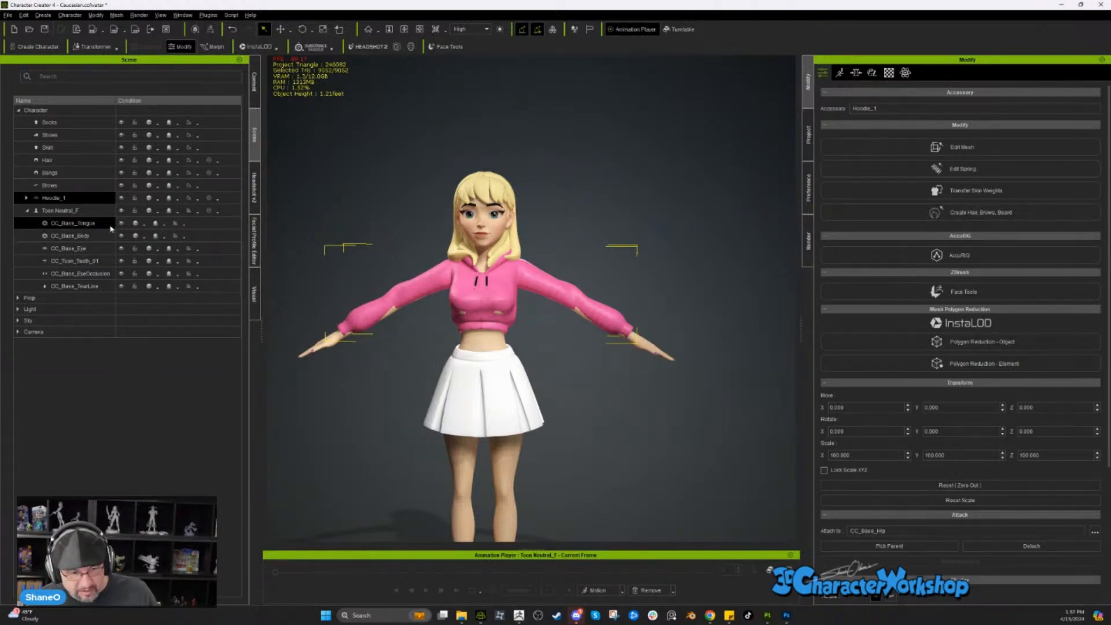
pyautogui.click(60, 188)
pyautogui.click(58, 200)
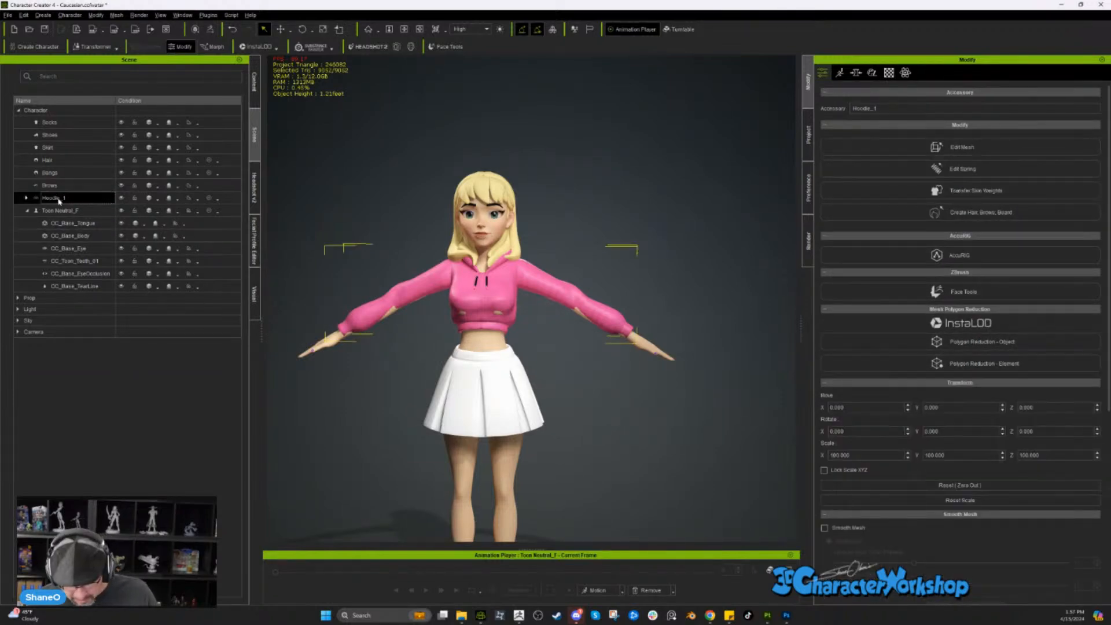
pyautogui.press('Delete')
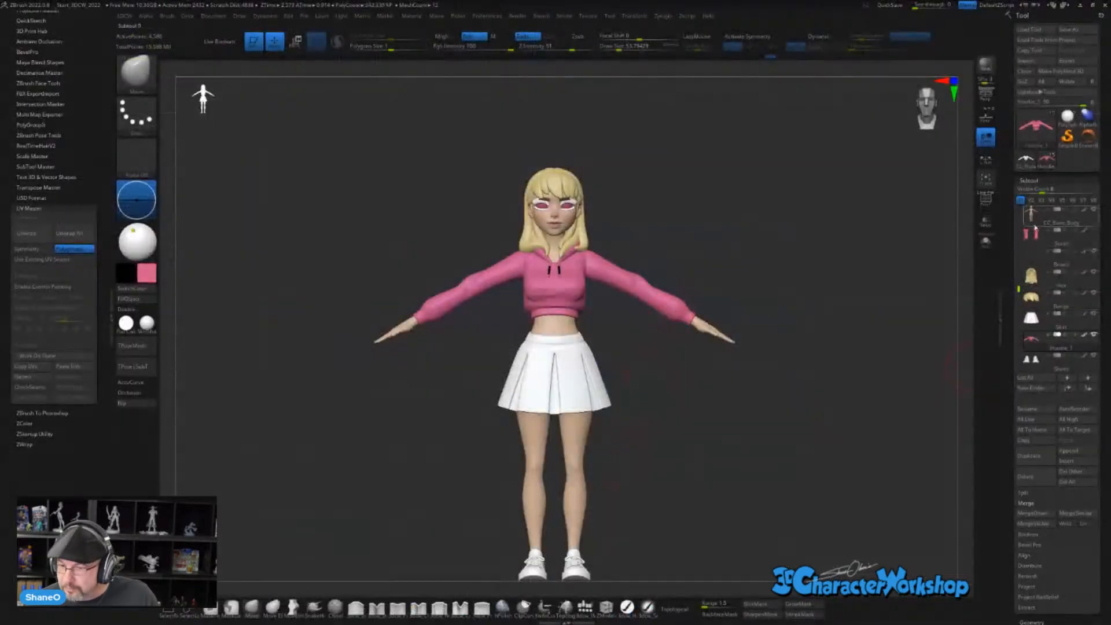
# - Switch to ZBrush and send Hoodie_1 through GoZ to Character Creator again, importing it with the Create Accessory action
pyautogui.click(1021, 84)
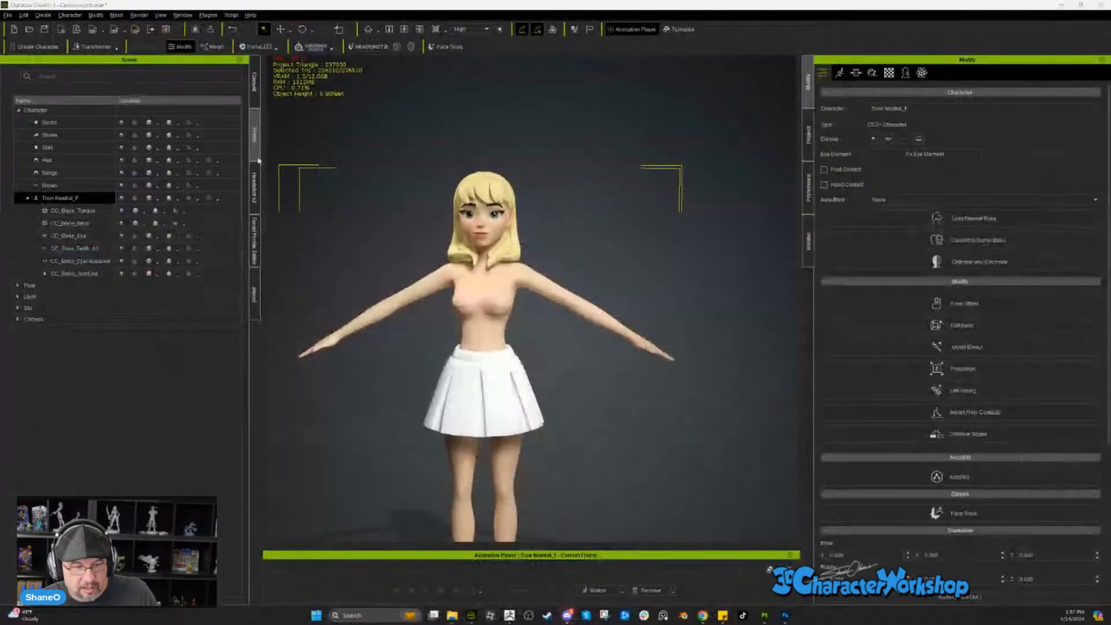
pyautogui.click(448, 252)
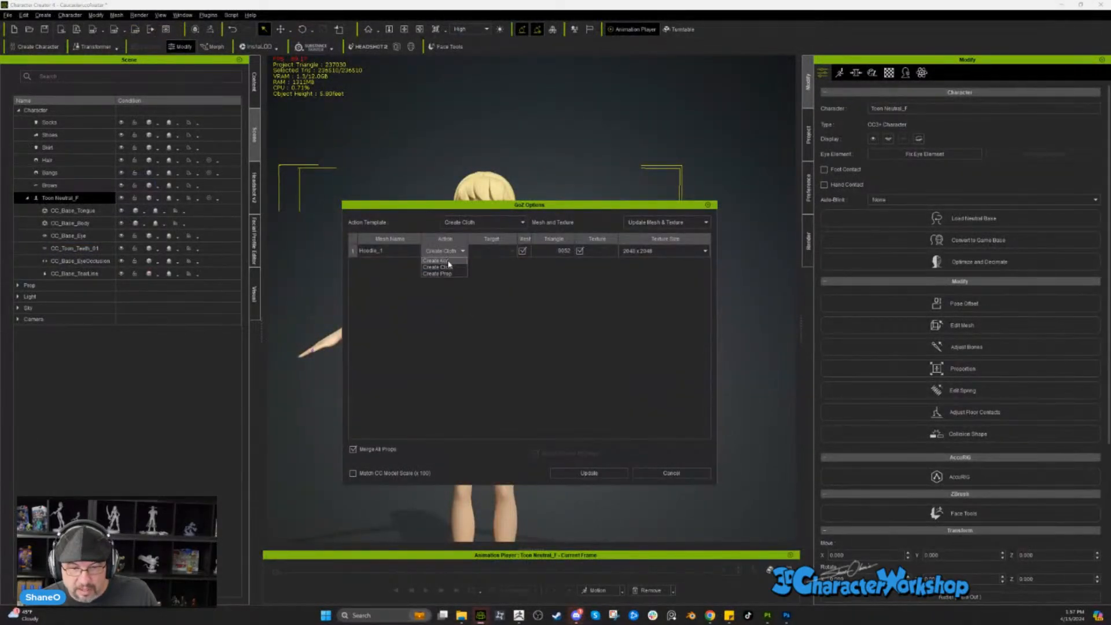
pyautogui.click(449, 262)
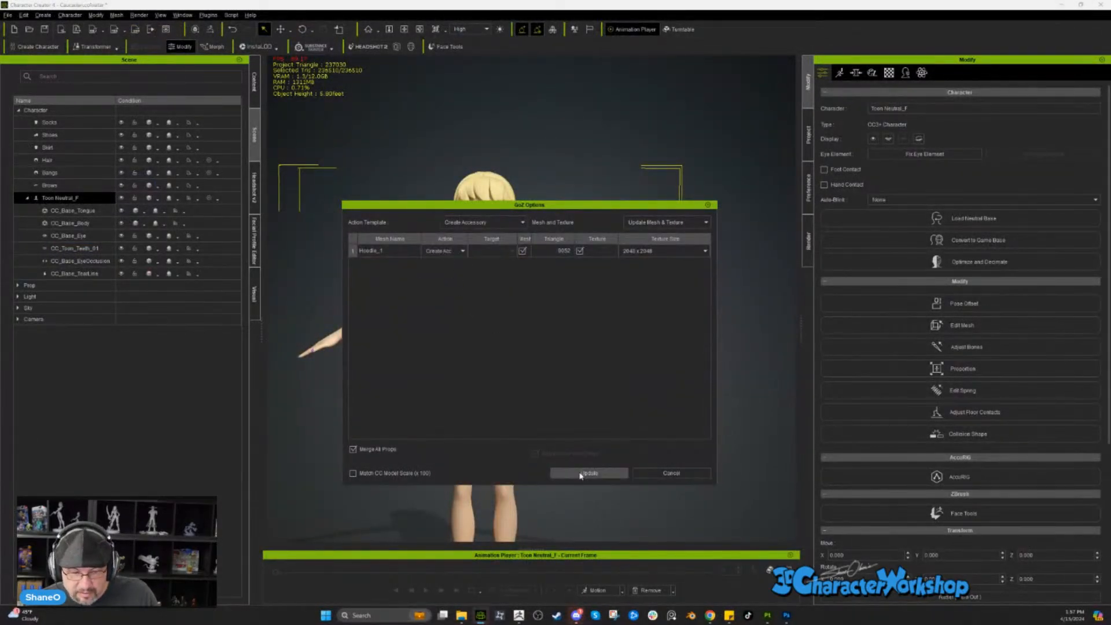
pyautogui.click(581, 474)
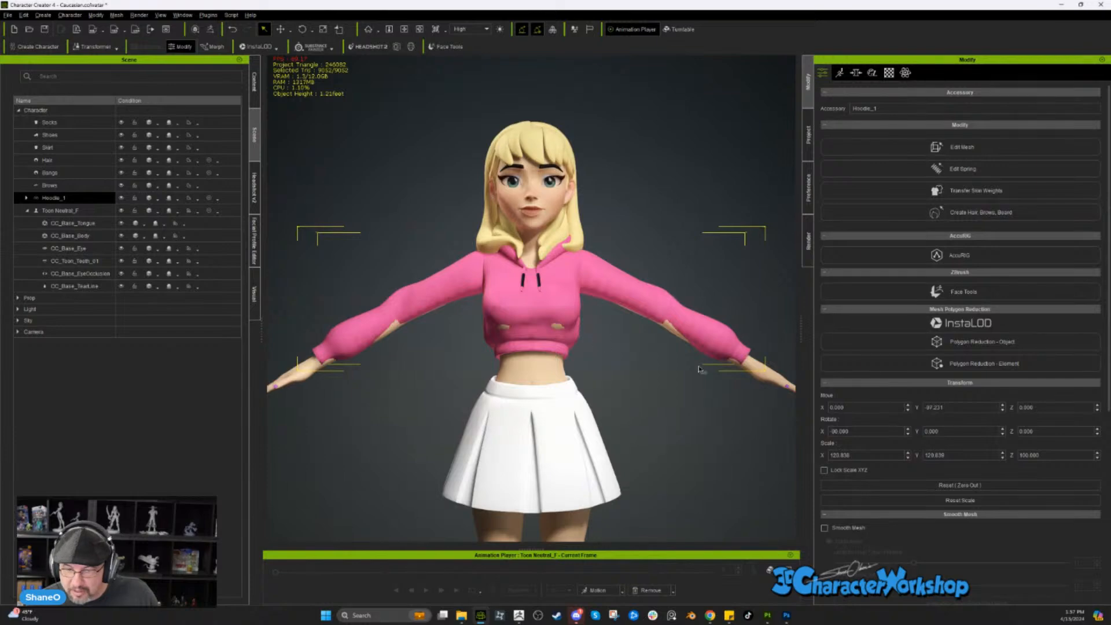
# - Center the Hoodie_1 accessory's pivot and lower the hoodie slightly so it covers the character's torso and arms
pyautogui.scroll(-5, 900, 434)
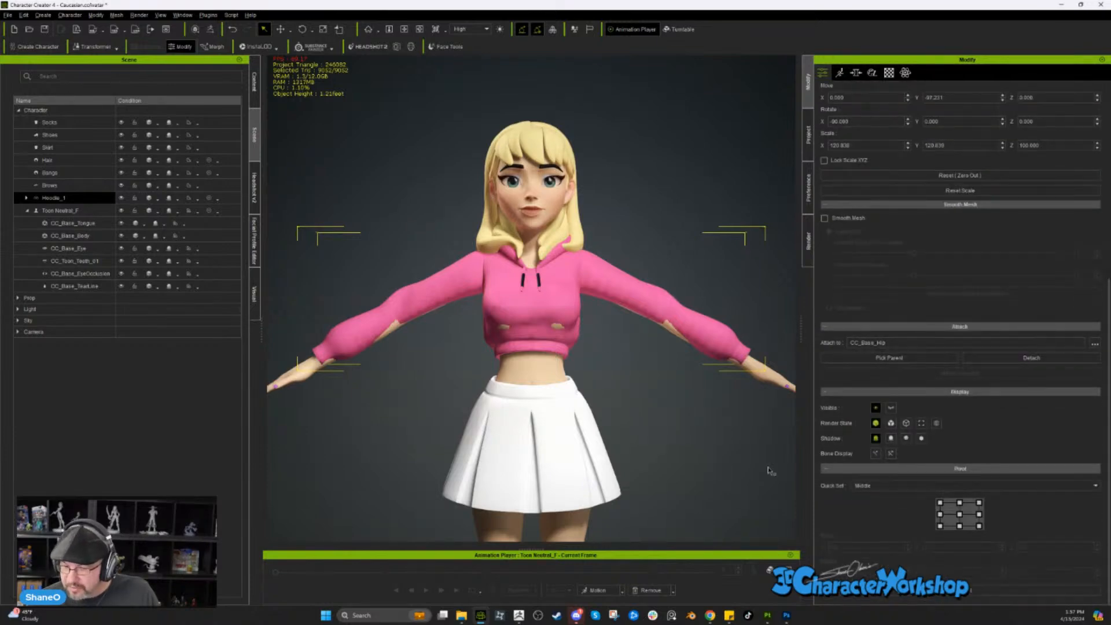
pyautogui.click(959, 513)
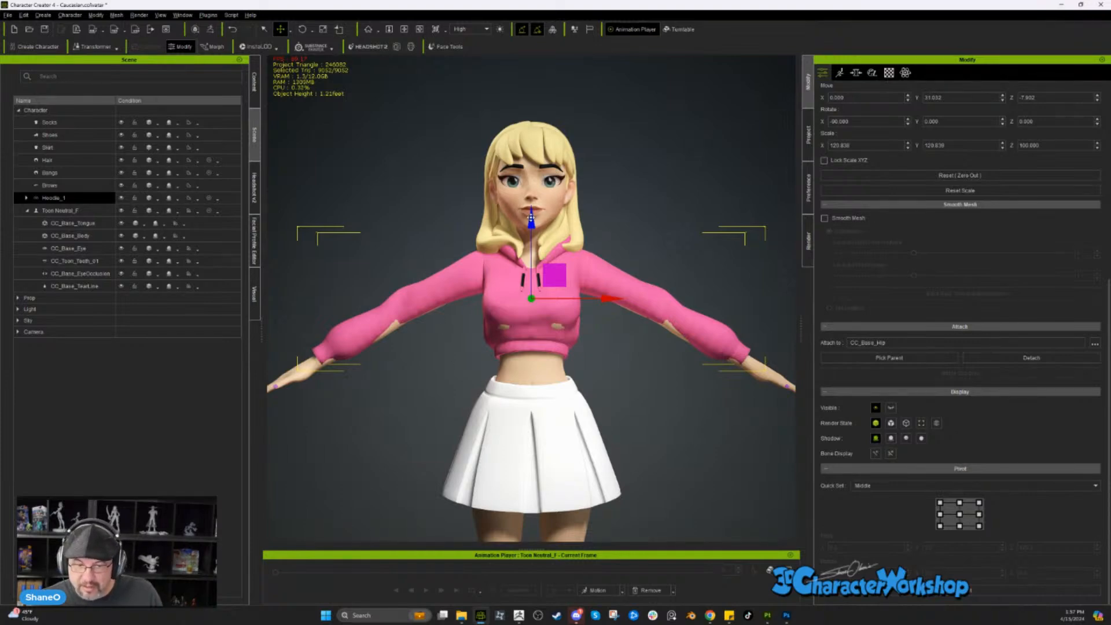
pyautogui.moveTo(531, 218); pyautogui.dragTo(533, 222)
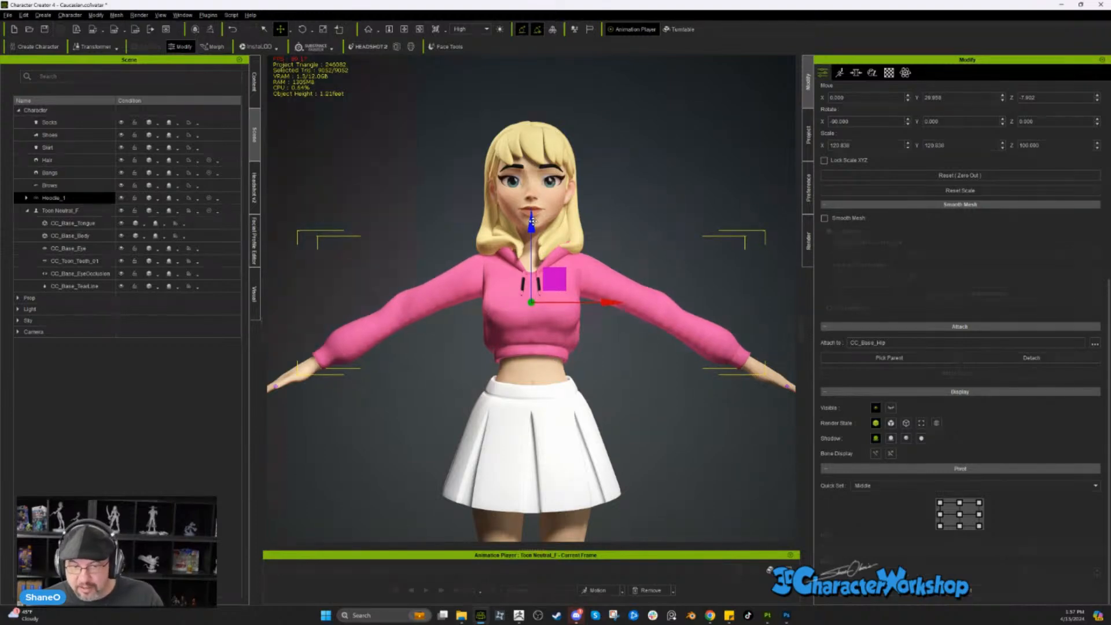
pyautogui.moveTo(692, 236); pyautogui.dragTo(608, 229, button='right')
pyautogui.scroll(-5, 635, 409)
pyautogui.moveTo(600, 400); pyautogui.dragTo(608, 399, button='right')
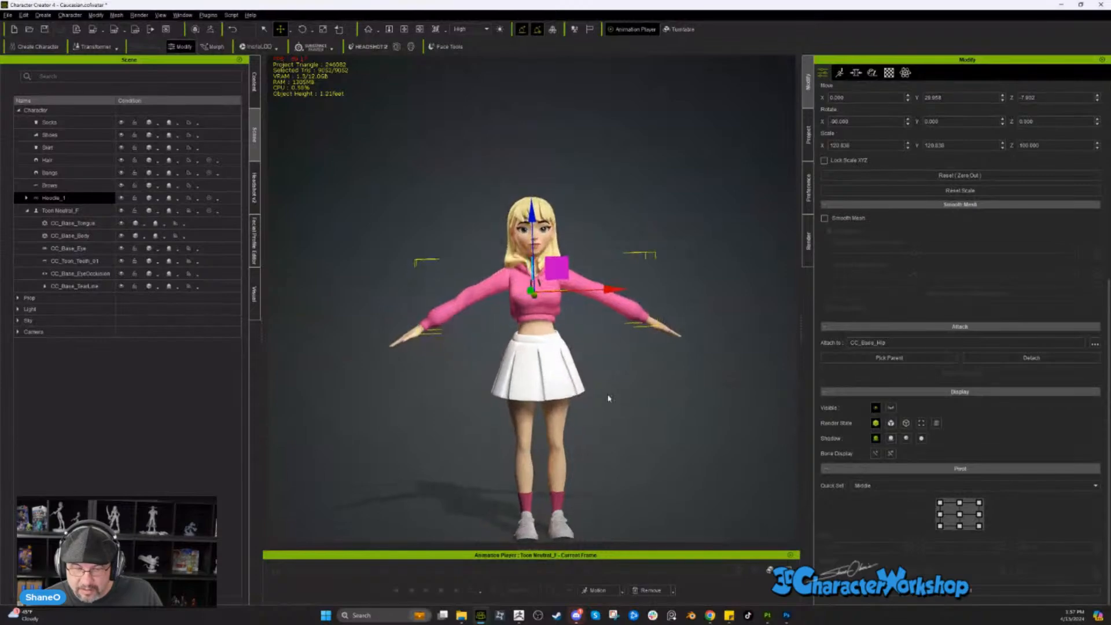
pyautogui.moveTo(694, 253); pyautogui.dragTo(603, 243, button='right')
pyautogui.scroll(1, 527, 270)
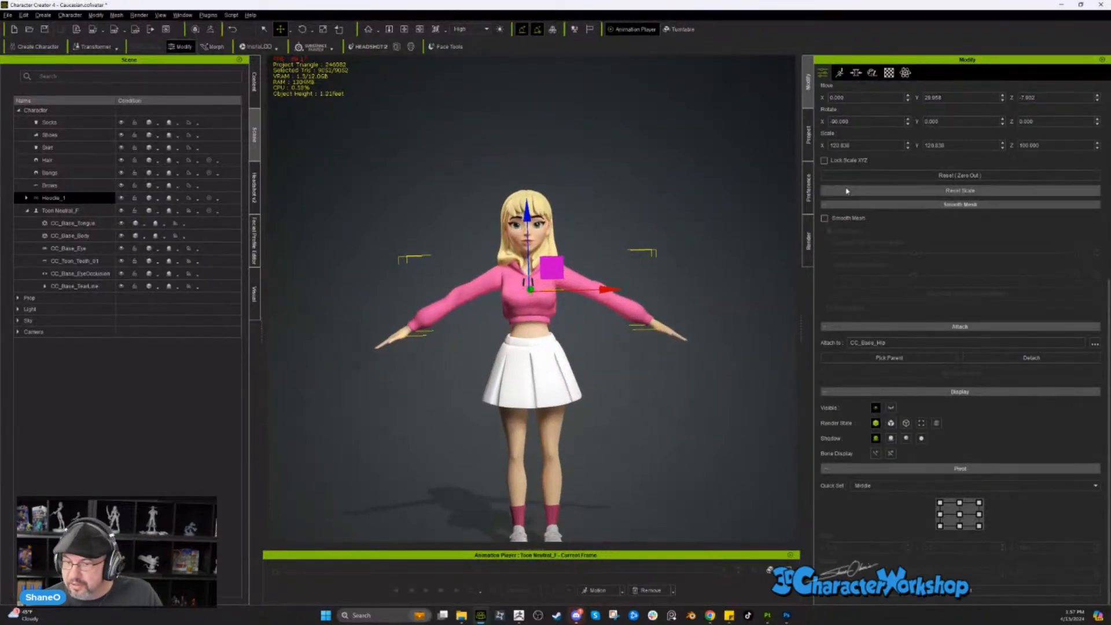
# - Transfer skin weights to the Hoodie_1 accessory using the Default template
pyautogui.scroll(3, 920, 240)
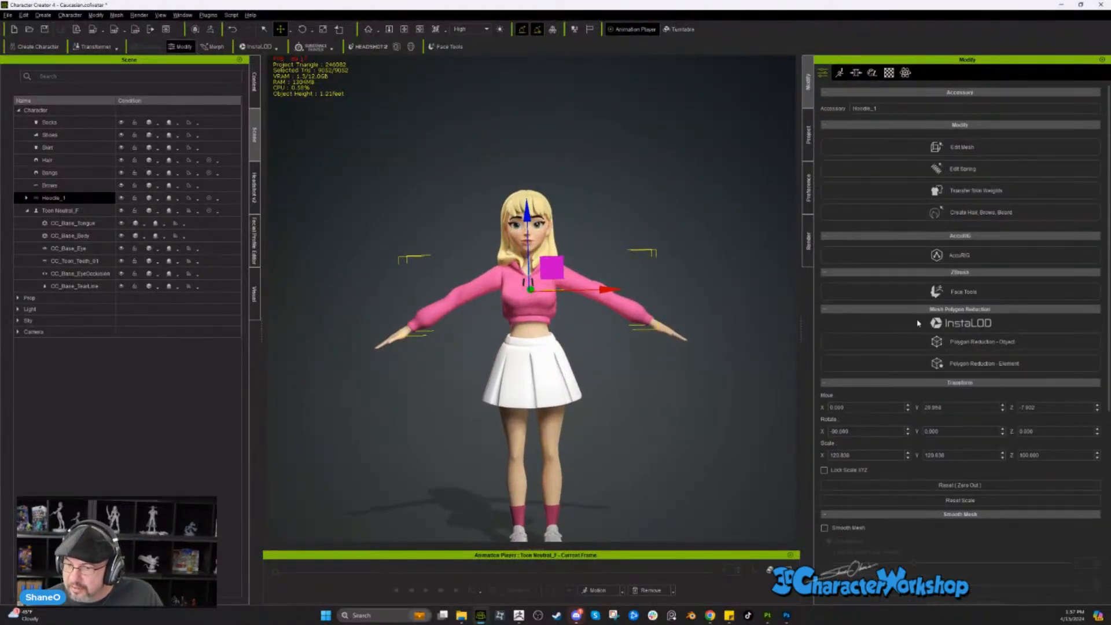
pyautogui.click(980, 194)
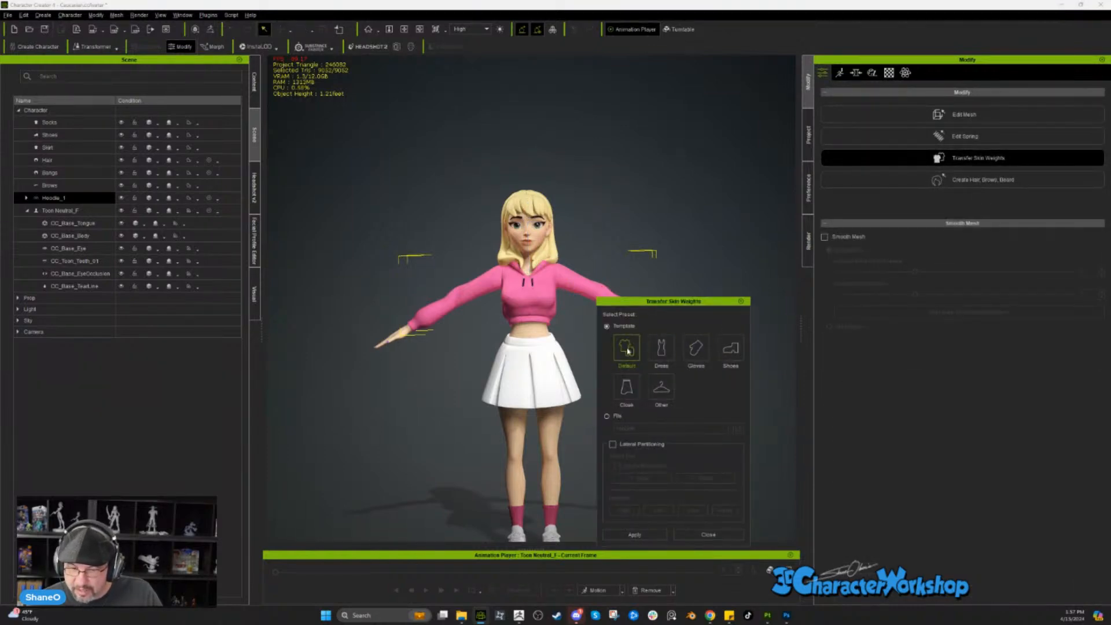
pyautogui.click(642, 535)
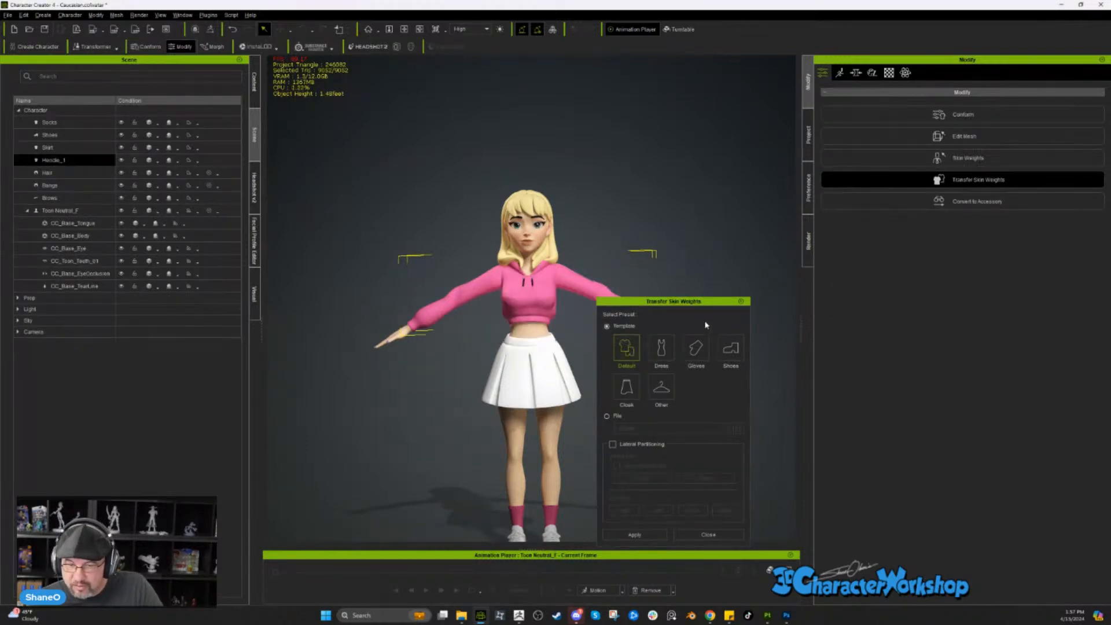
pyautogui.click(709, 534)
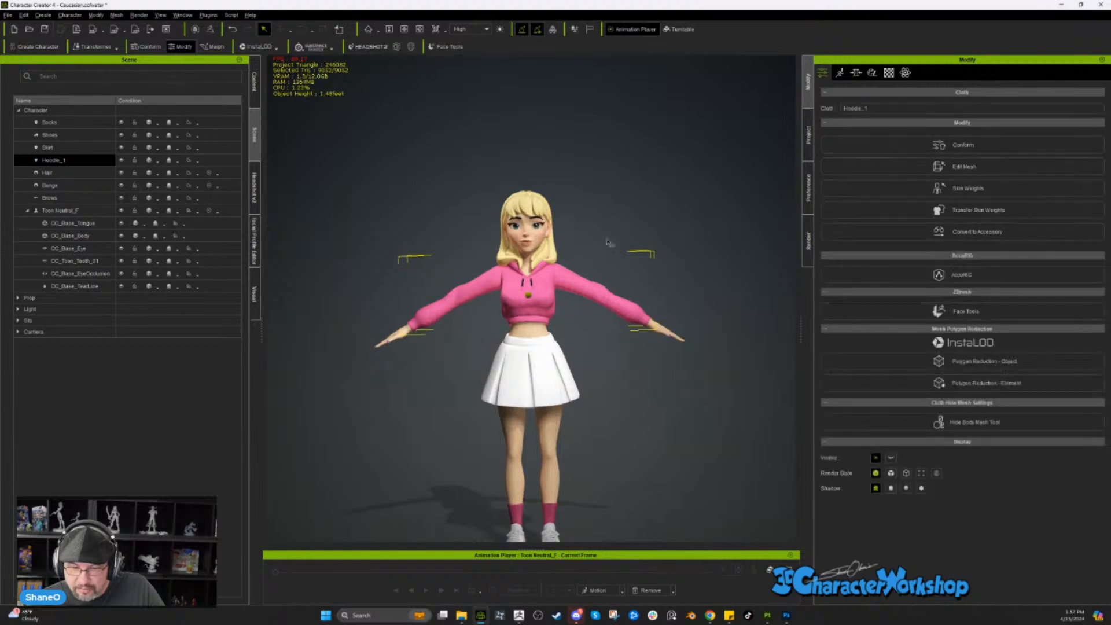
# - Apply the Full Body calibration motion from the Body Rig set to the character
pyautogui.moveTo(608, 242); pyautogui.dragTo(636, 174, button='middle')
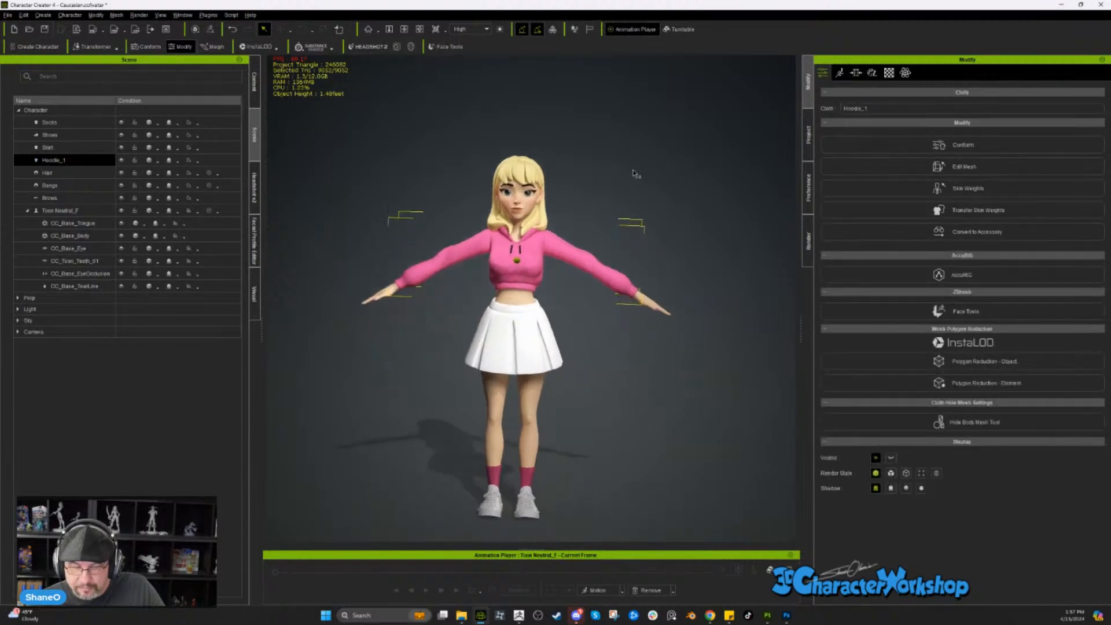
pyautogui.click(610, 593)
pyautogui.moveTo(618, 509)
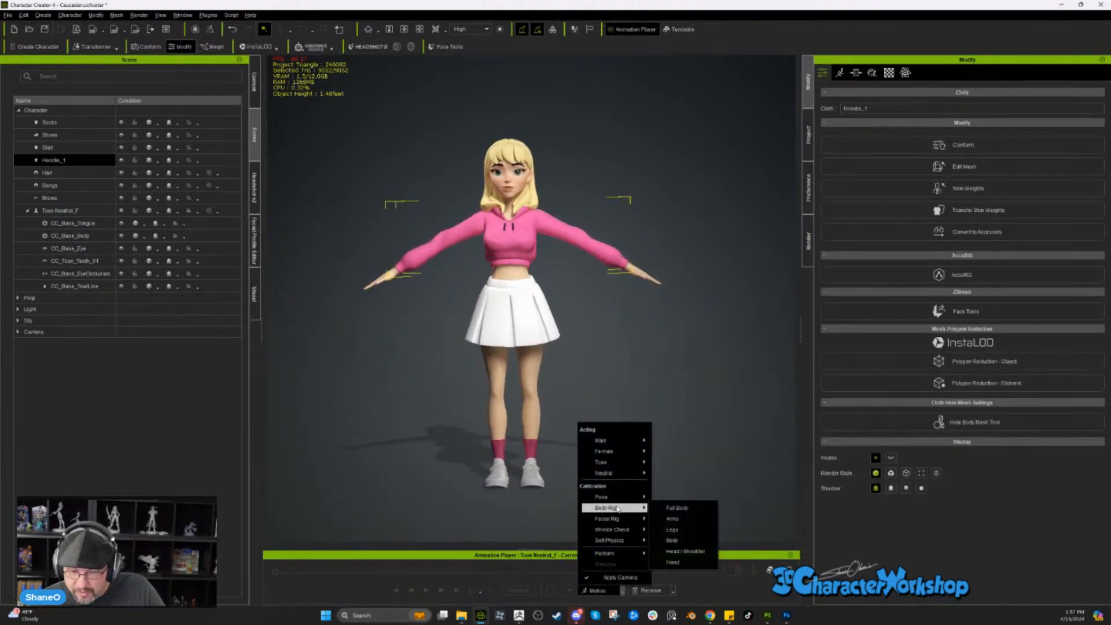
pyautogui.click(677, 508)
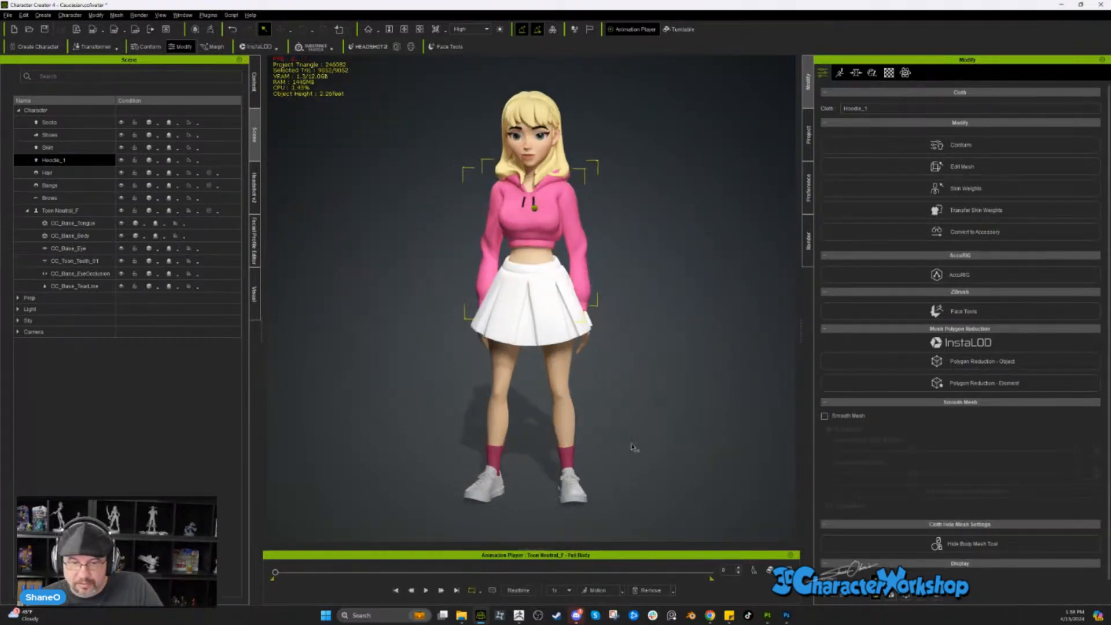
# - Scrub through the Full Body motion and examine the hoodie's shoulders and sleeves while the arms are raised
pyautogui.moveTo(277, 572); pyautogui.dragTo(533, 573)
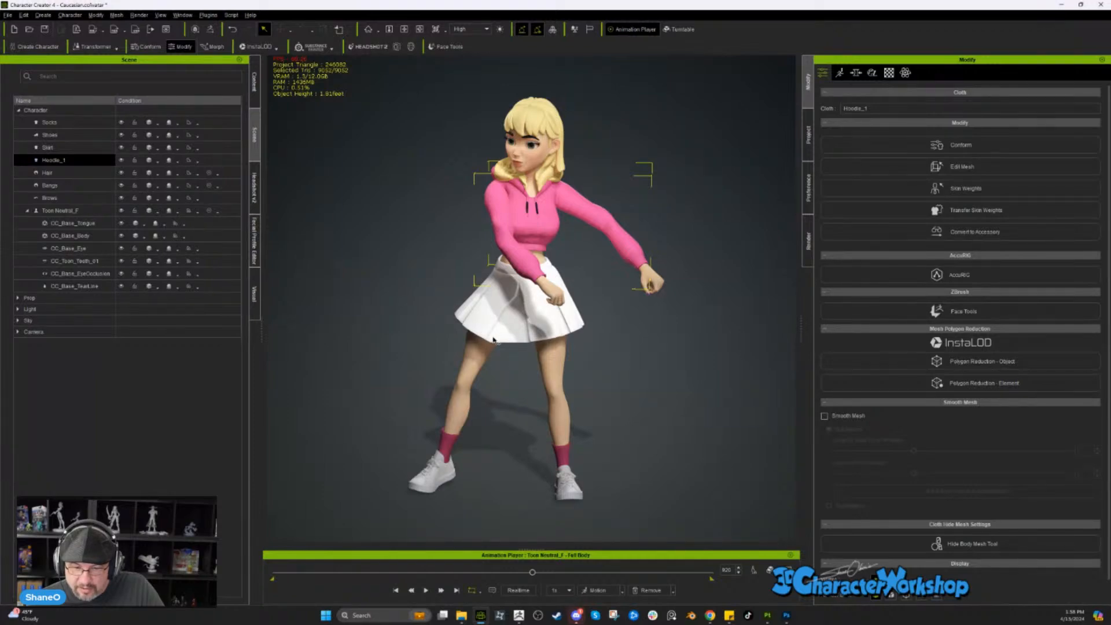
pyautogui.moveTo(531, 573); pyautogui.dragTo(479, 573)
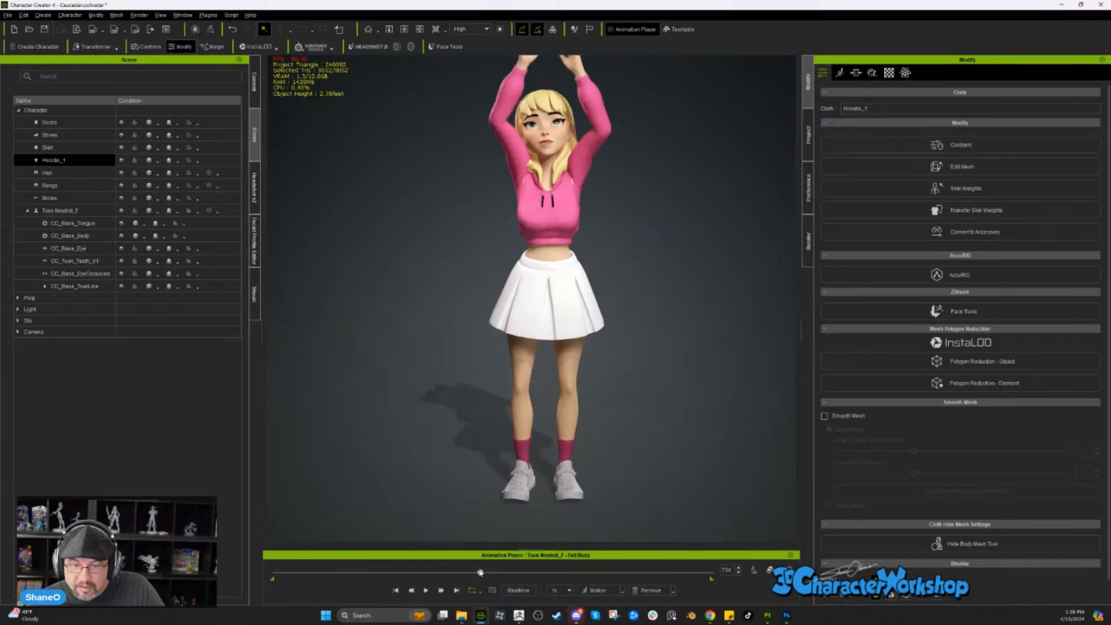
pyautogui.scroll(5, 620, 224)
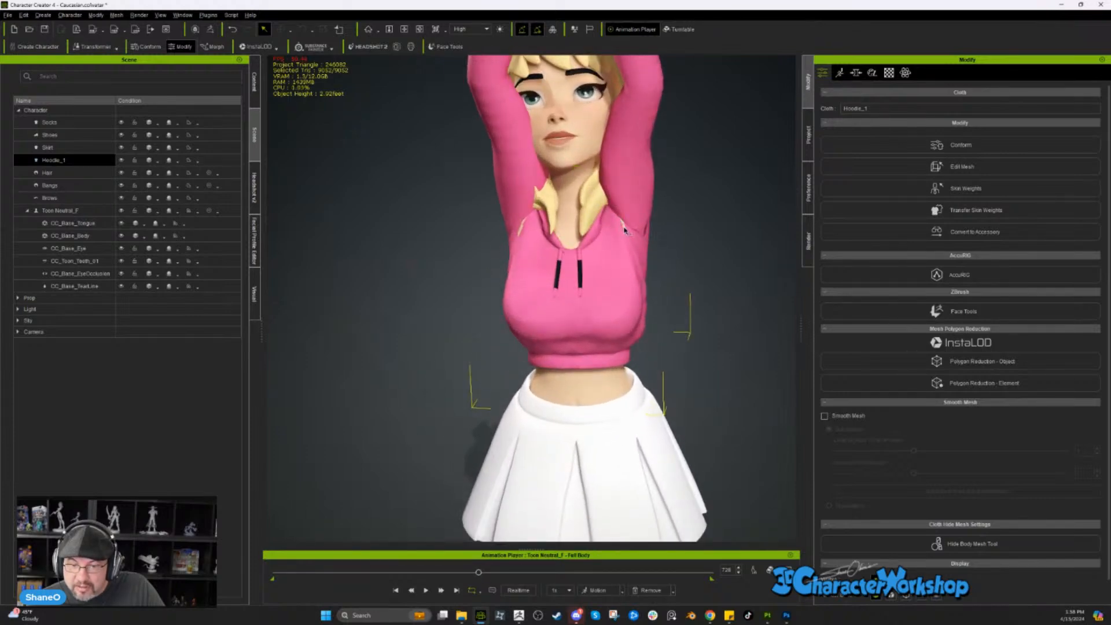
pyautogui.scroll(-3, 516, 234)
pyautogui.moveTo(516, 243); pyautogui.dragTo(536, 466, button='right')
pyautogui.scroll(-3, 573, 336)
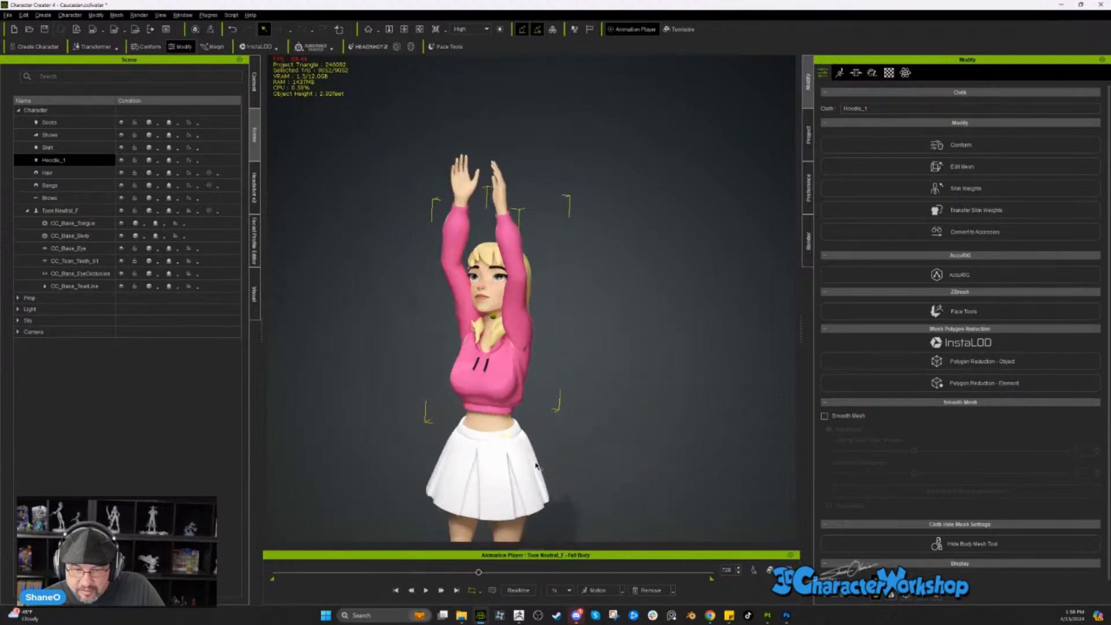
# - Scrub to the earlier hands-on-hips poses and examine how the hoodie bends at the elbows, chest and neck
pyautogui.moveTo(479, 572); pyautogui.dragTo(376, 572)
pyautogui.scroll(3, 578, 354)
pyautogui.moveTo(577, 355); pyautogui.dragTo(509, 428, button='right')
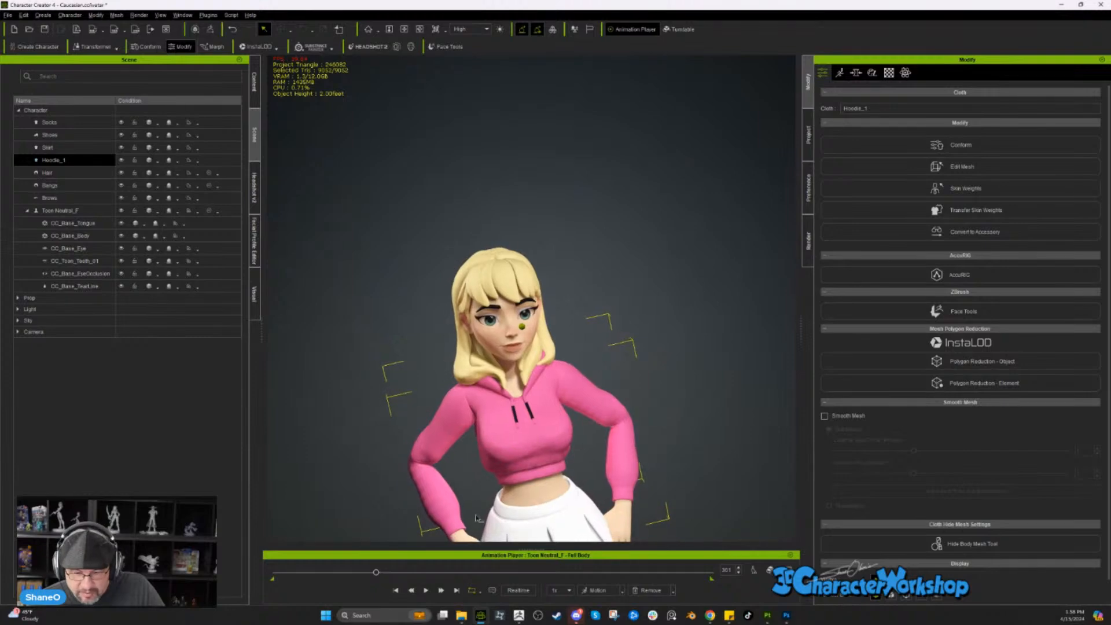
pyautogui.moveTo(376, 573); pyautogui.dragTo(307, 572)
pyautogui.moveTo(383, 428); pyautogui.dragTo(525, 404, button='right')
pyautogui.moveTo(599, 451); pyautogui.dragTo(504, 448, button='right')
pyautogui.scroll(5, 579, 272)
pyautogui.moveTo(579, 272); pyautogui.dragTo(605, 343, button='right')
pyautogui.scroll(-8, 631, 455)
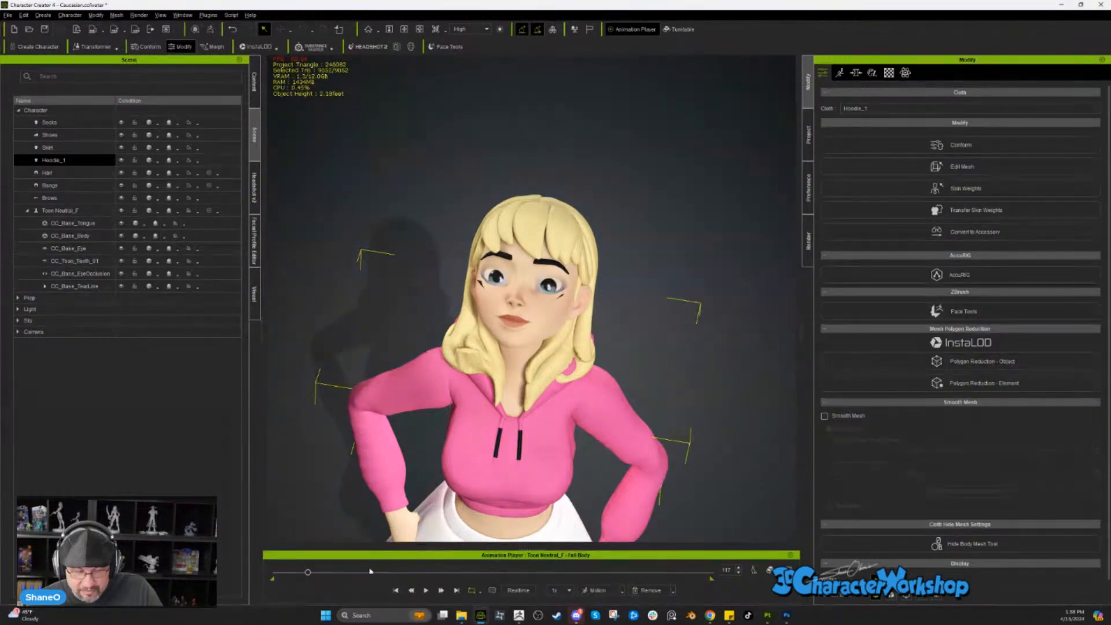
# - Return the motion to its first frame and check the full character wearing the new hoodie
pyautogui.moveTo(309, 572); pyautogui.dragTo(273, 573)
pyautogui.moveTo(674, 394); pyautogui.dragTo(700, 297, button='right')
pyautogui.scroll(-5, 699, 297)
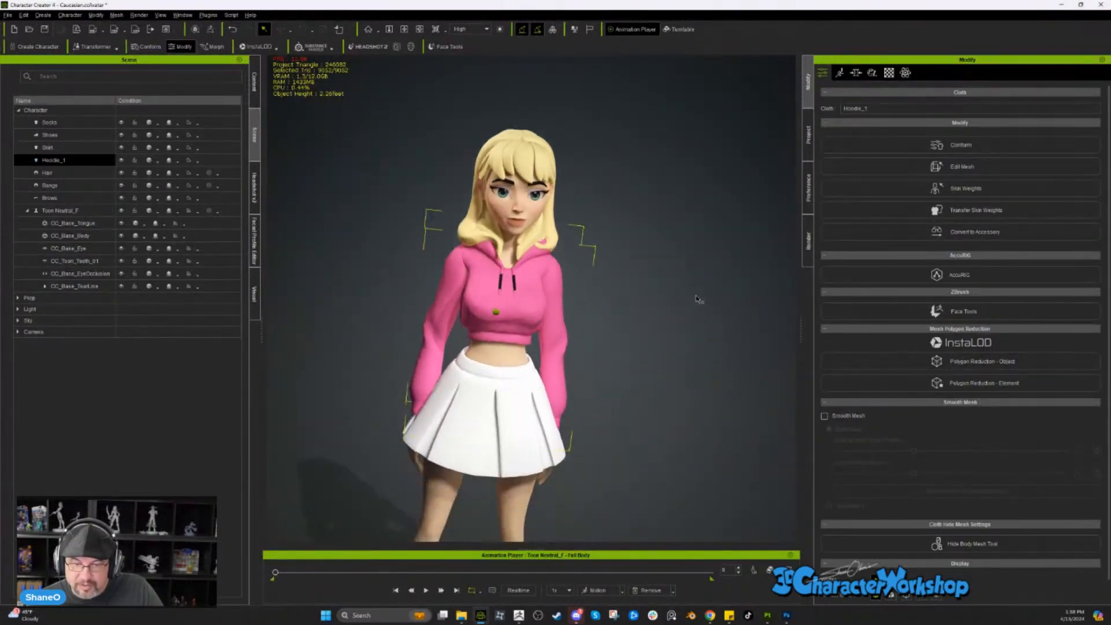
pyautogui.scroll(-5, 699, 298)
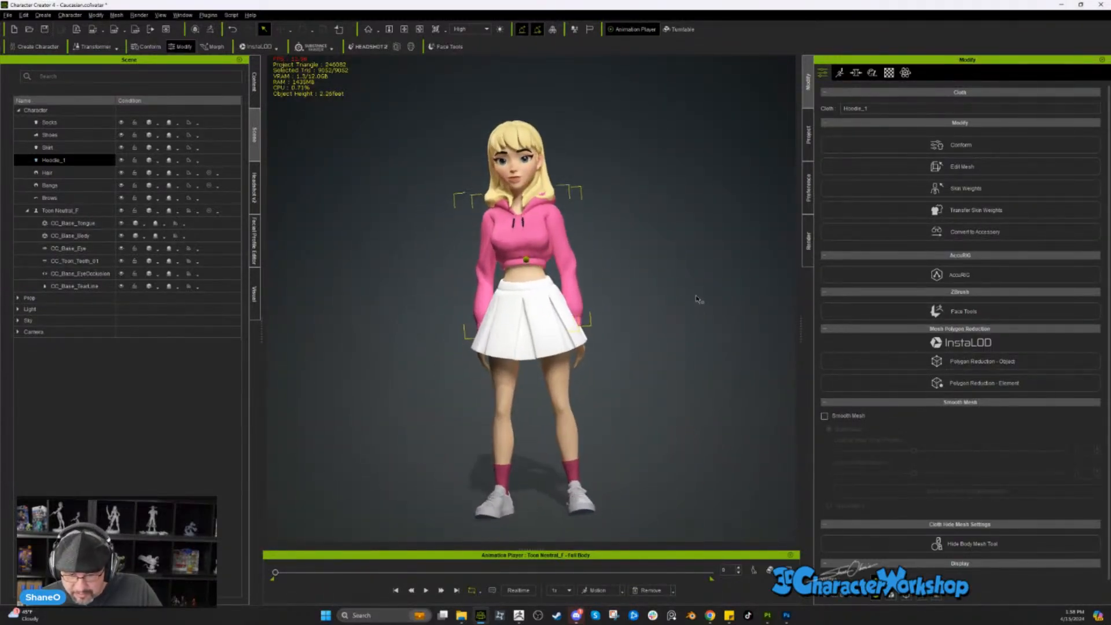
pyautogui.scroll(-1, 671, 376)
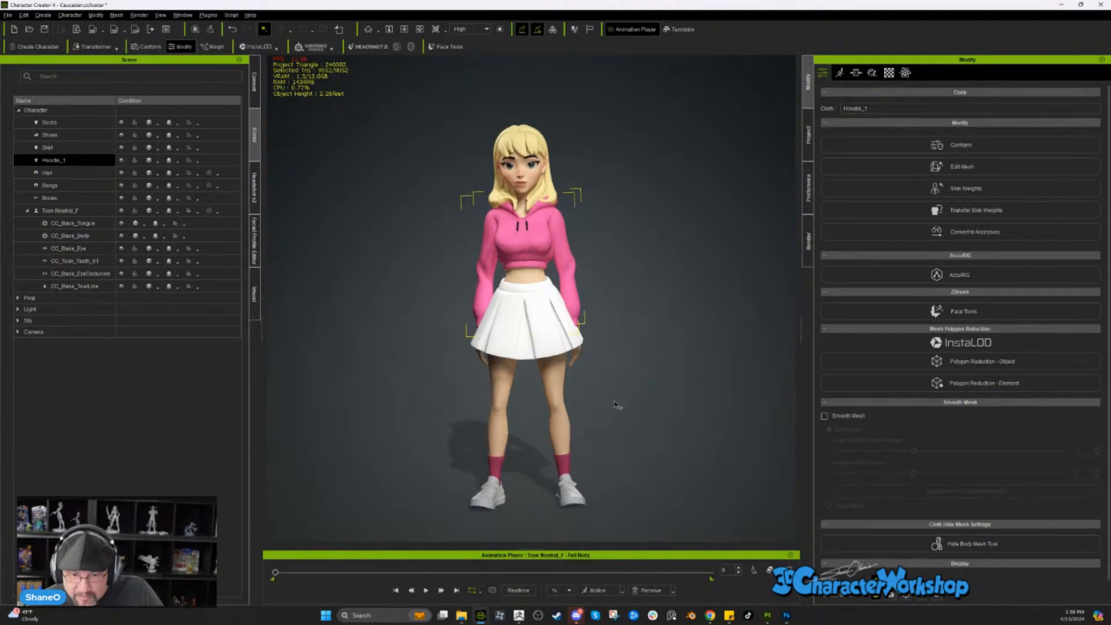
# - Remove the Full Body calibration motion by restoring the character's bind pose, and check the full outfit from the front
pyautogui.click(688, 292)
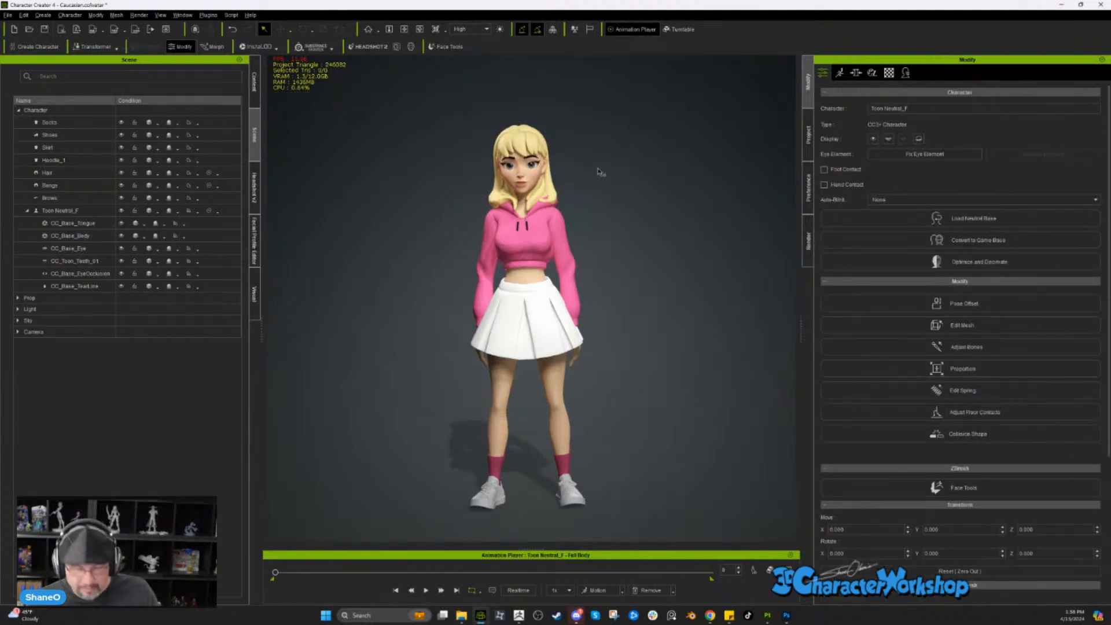
pyautogui.scroll(-1, 687, 196)
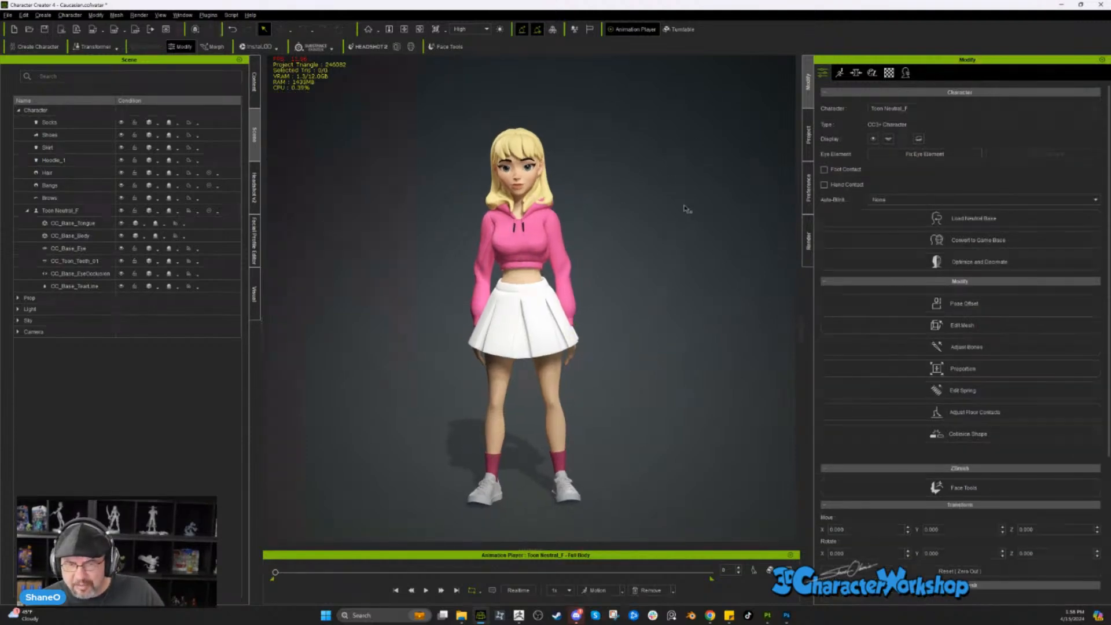
pyautogui.click(649, 590)
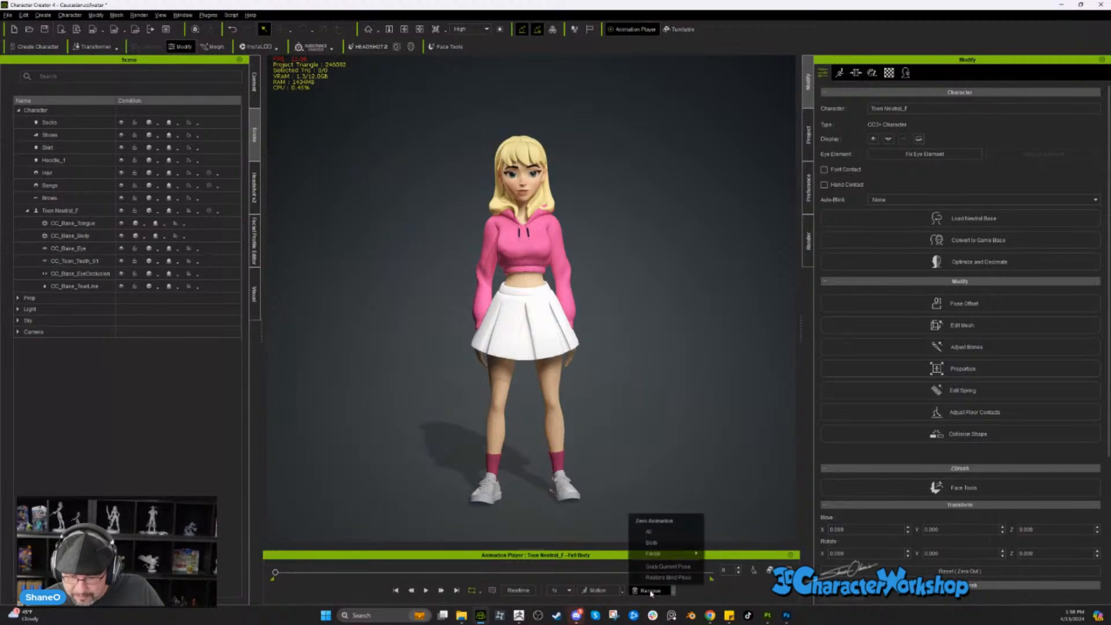
pyautogui.click(651, 578)
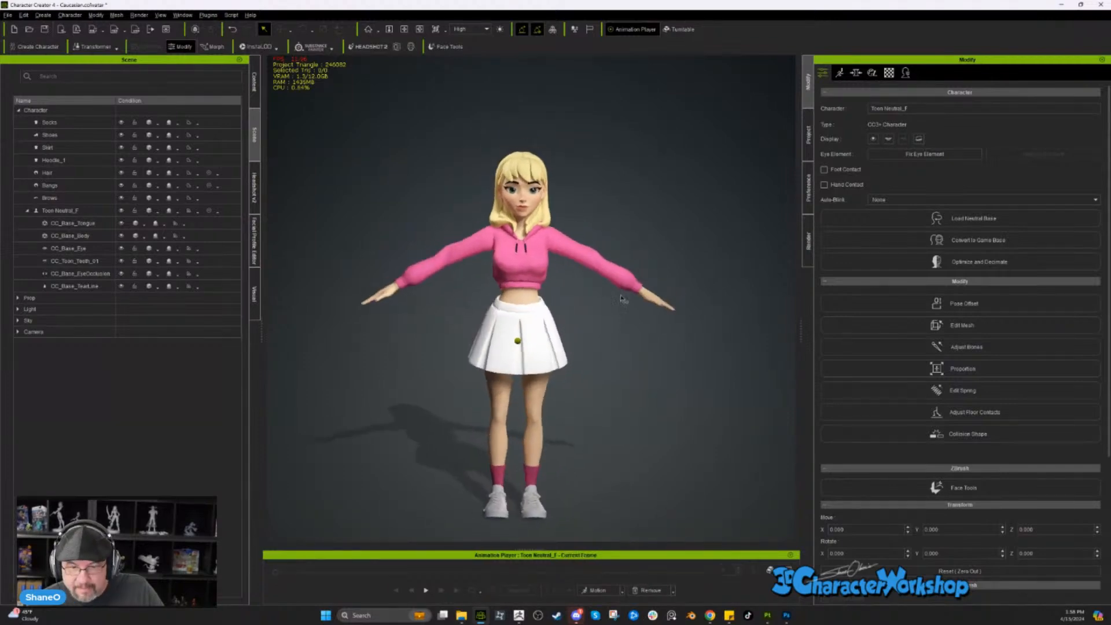
pyautogui.moveTo(602, 326); pyautogui.dragTo(614, 339, button='right')
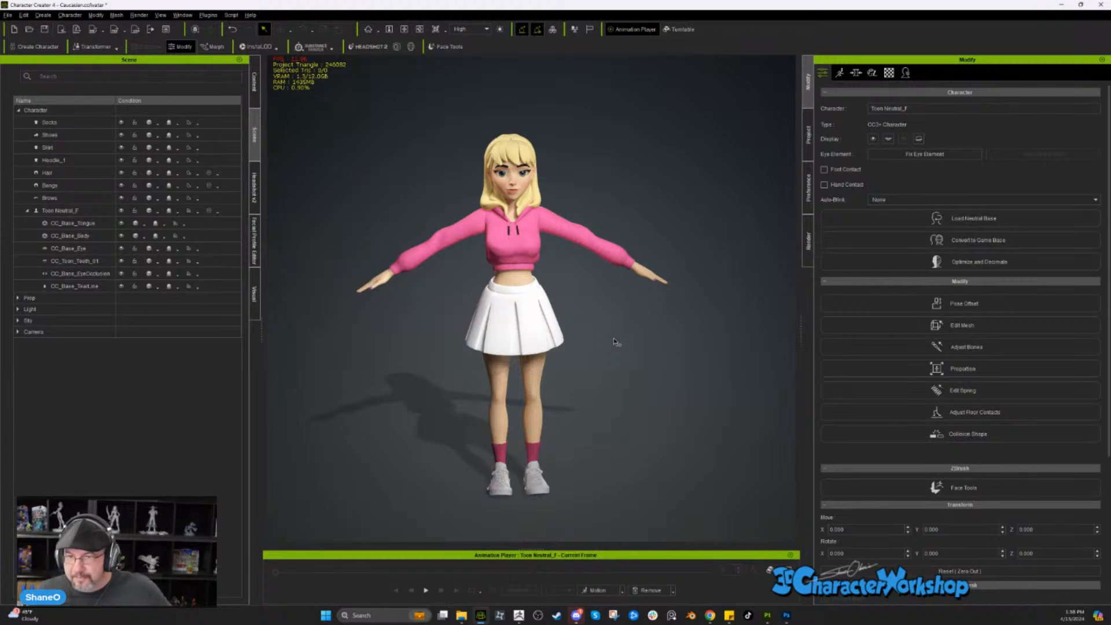
pyautogui.moveTo(616, 339); pyautogui.dragTo(682, 146, button='right')
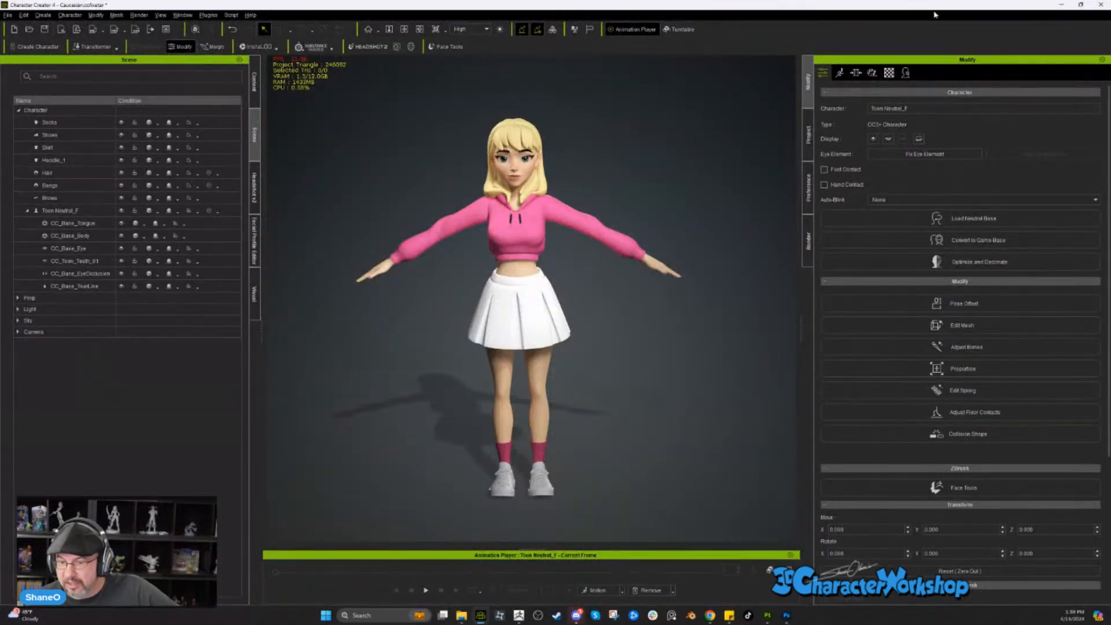
pyautogui.click(890, 72)
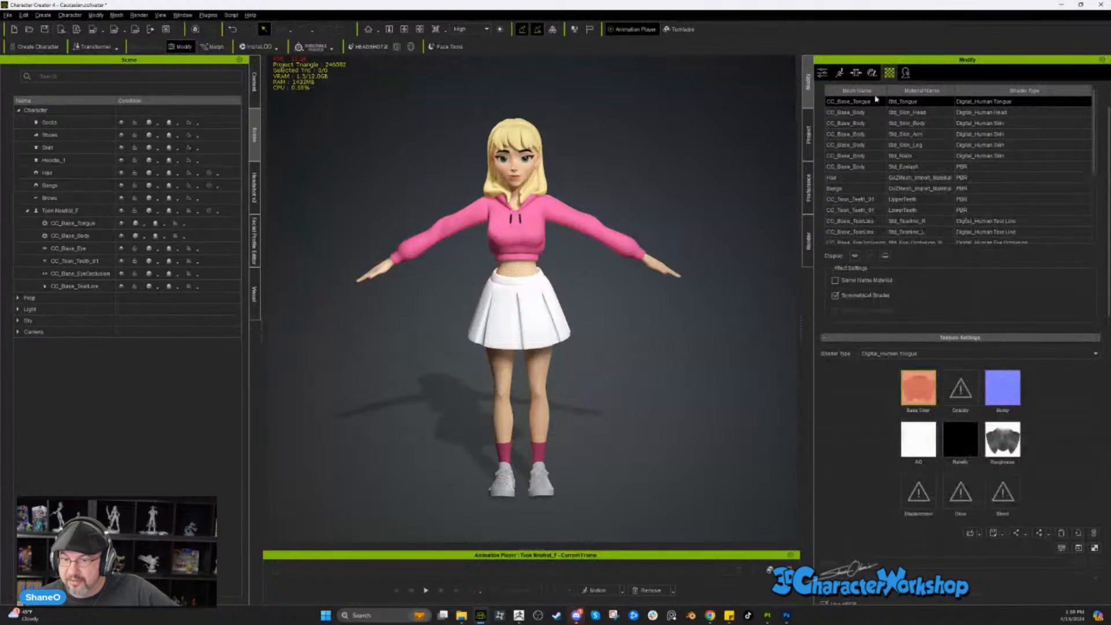
pyautogui.click(822, 73)
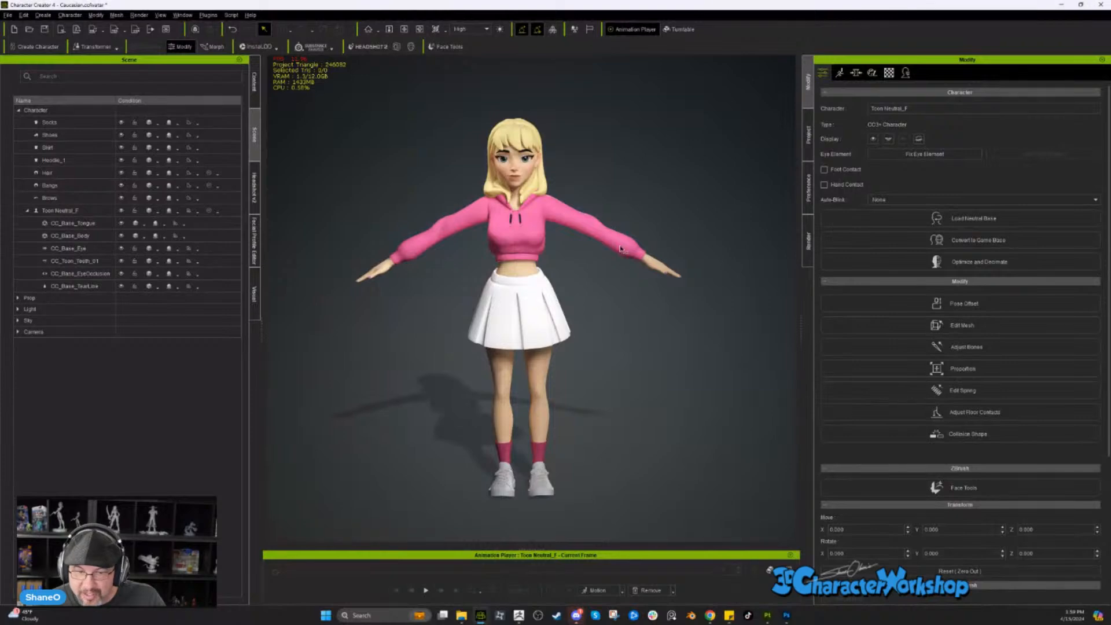
pyautogui.moveTo(625, 265); pyautogui.dragTo(677, 184, button='right')
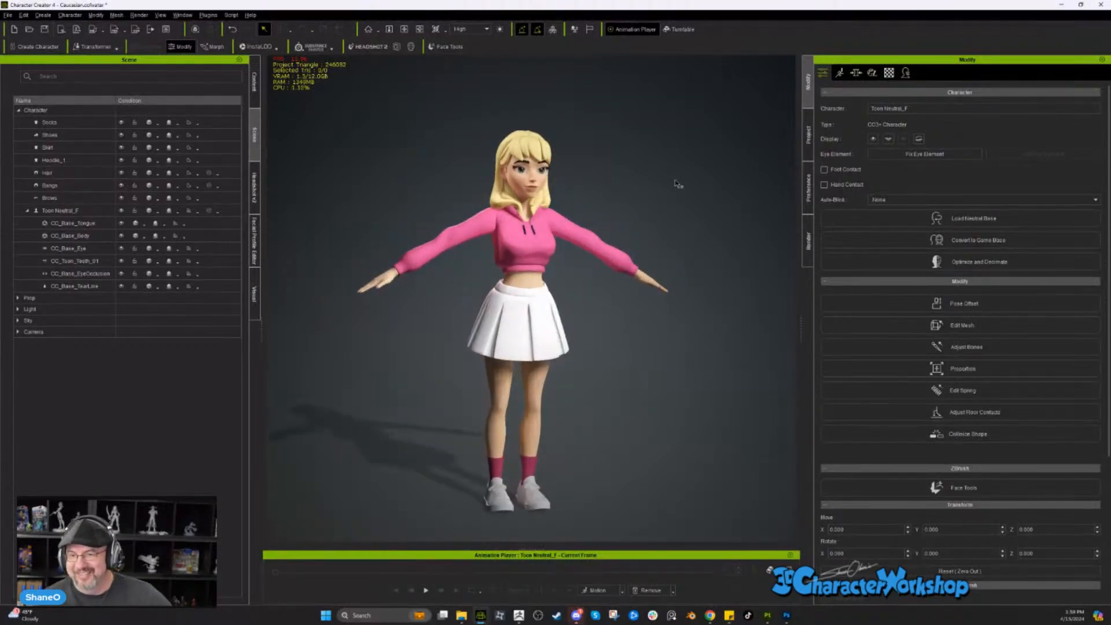
pyautogui.press('f')
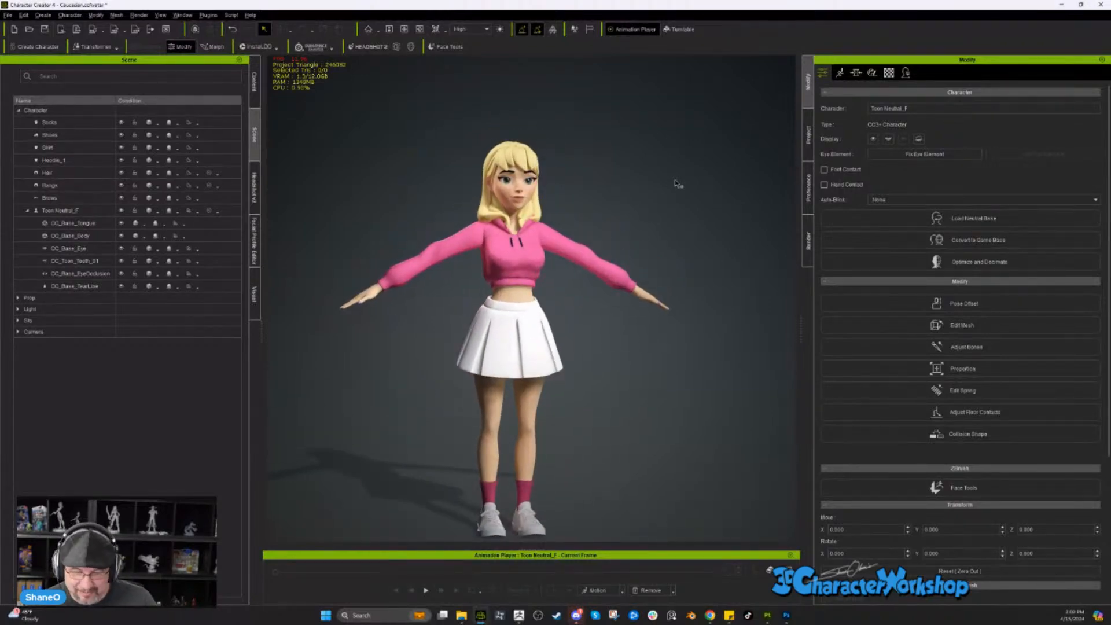